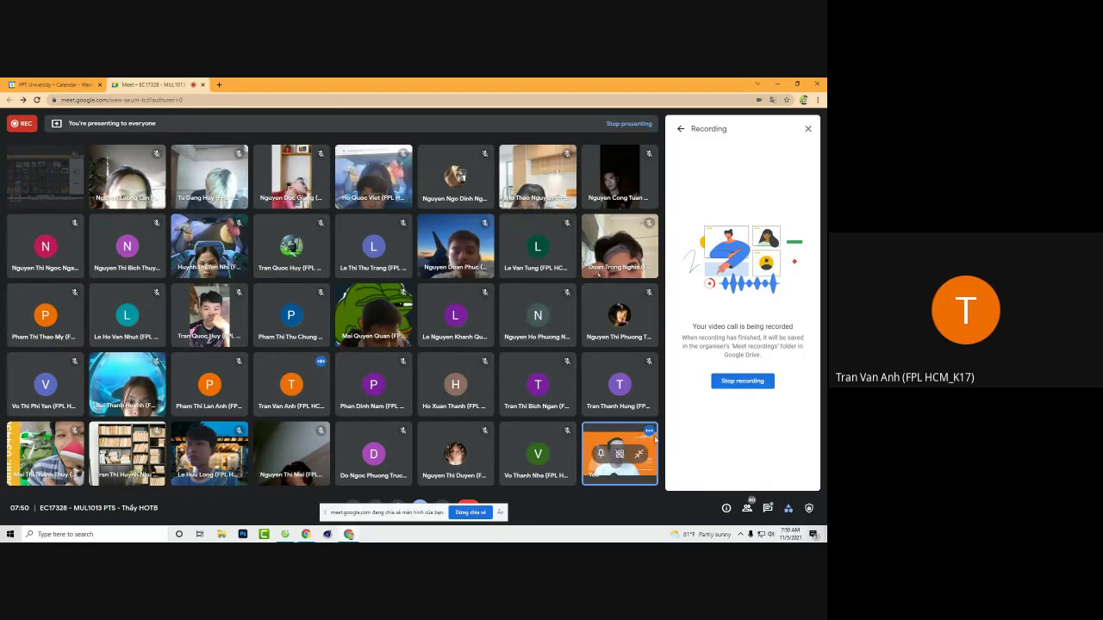
Step: Close the Meet recording panel and bring the LMS course list in Coc Coc forward
{"action": "left_click", "coordinate": [501, 514]}
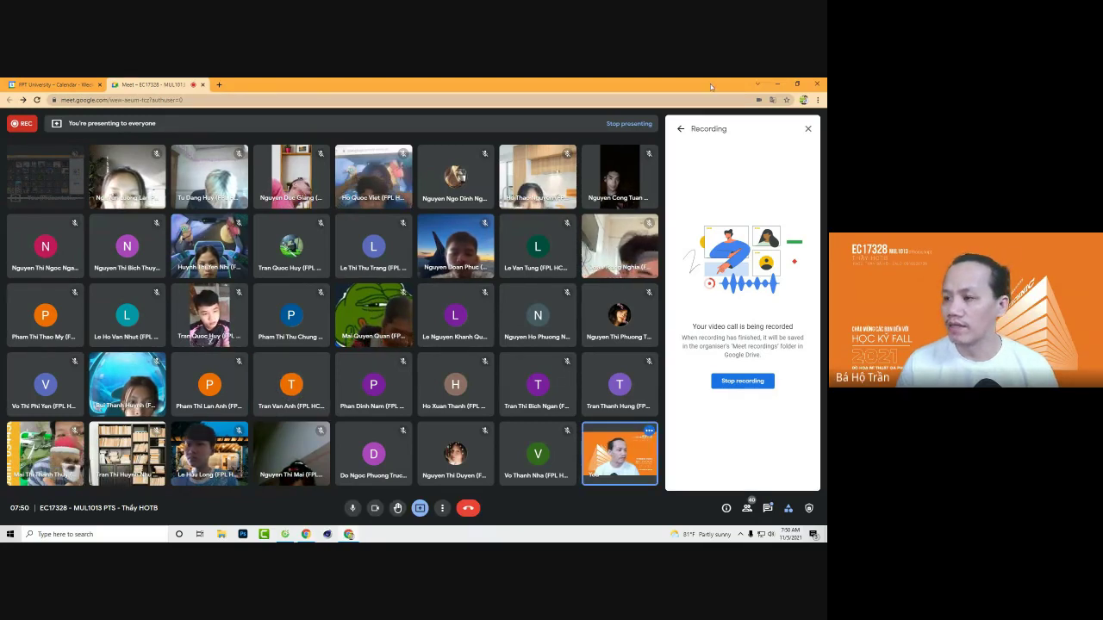
{"action": "left_click", "coordinate": [808, 130]}
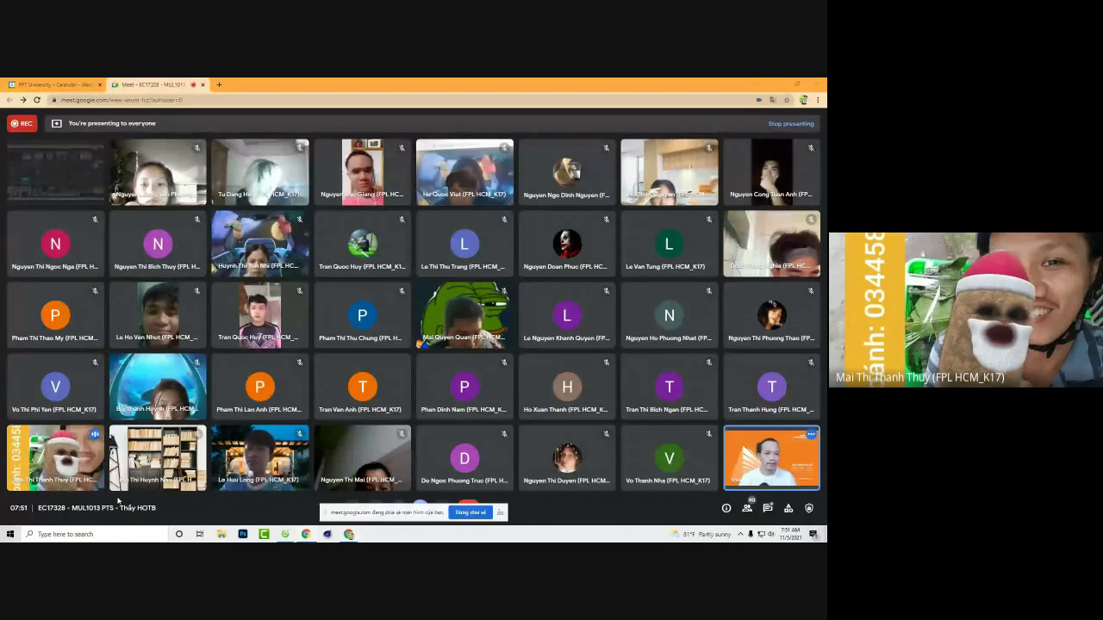
{"action": "key", "text": "alt+Tab"}
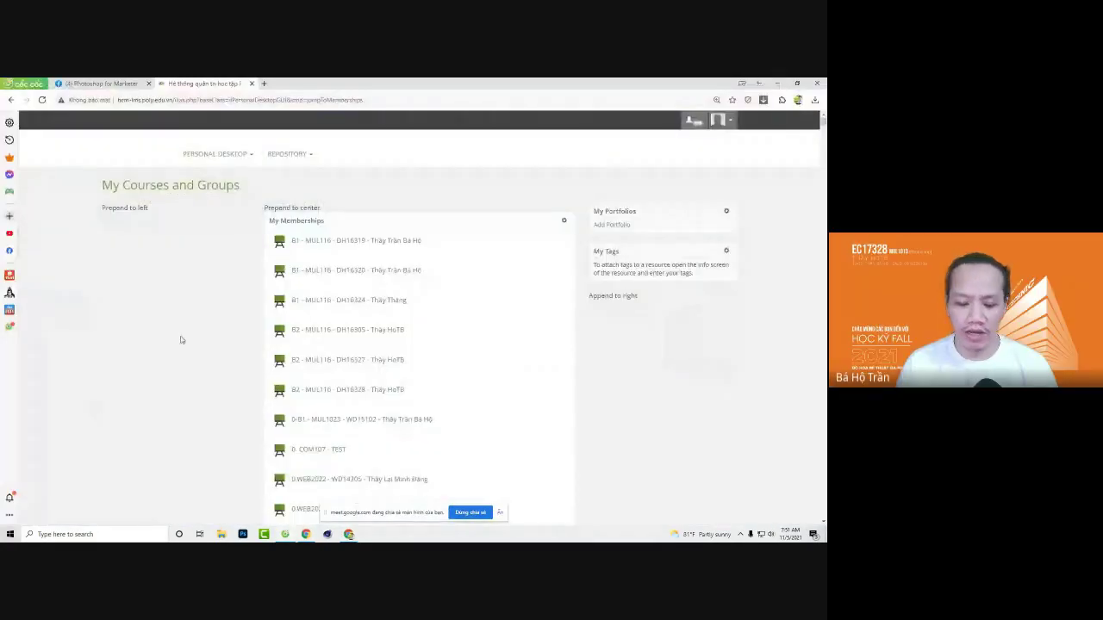
Step: Search the course list for 'C1', then return to the repository's top level
{"action": "key", "text": "ctrl+f"}
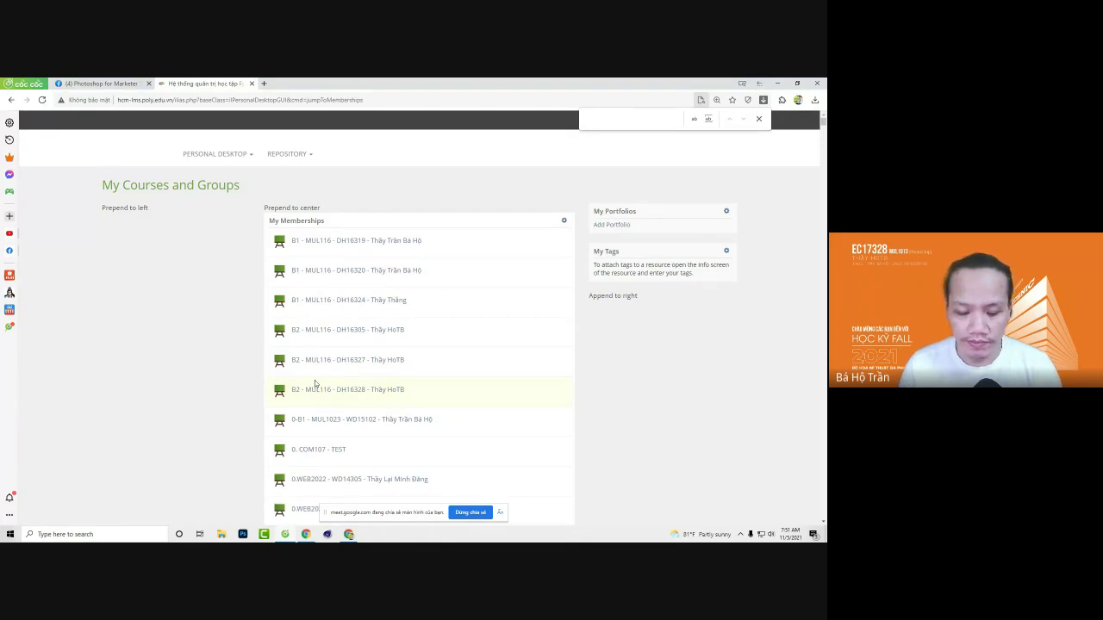
{"action": "type", "text": "EC"}
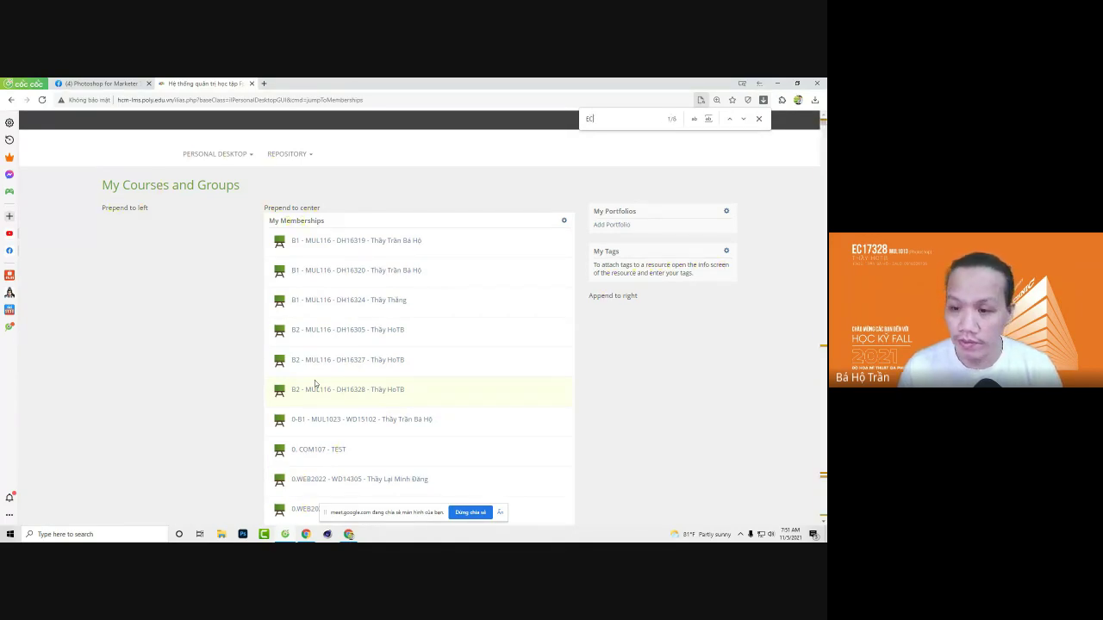
{"action": "type", "text": "17328"}
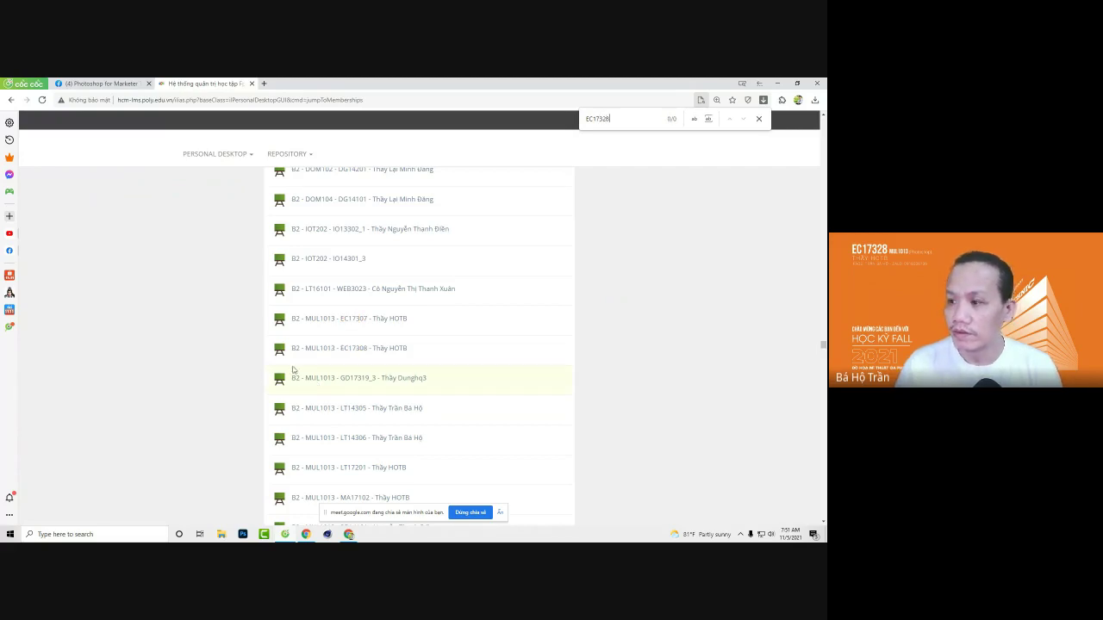
{"action": "scroll", "coordinate": [292, 369], "scroll_direction": "down", "scroll_amount": 1}
{"action": "scroll", "coordinate": [394, 364], "scroll_direction": "up", "scroll_amount": 1}
{"action": "scroll", "coordinate": [393, 364], "scroll_direction": "up", "scroll_amount": 2}
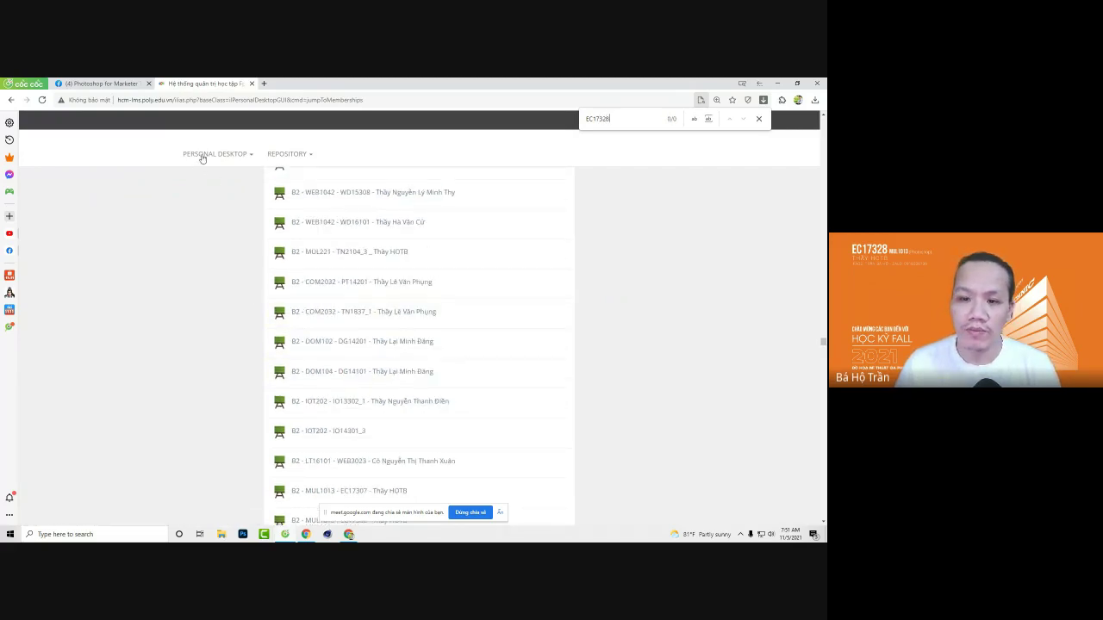
{"action": "left_click", "coordinate": [110, 155]}
{"action": "left_click", "coordinate": [181, 102]}
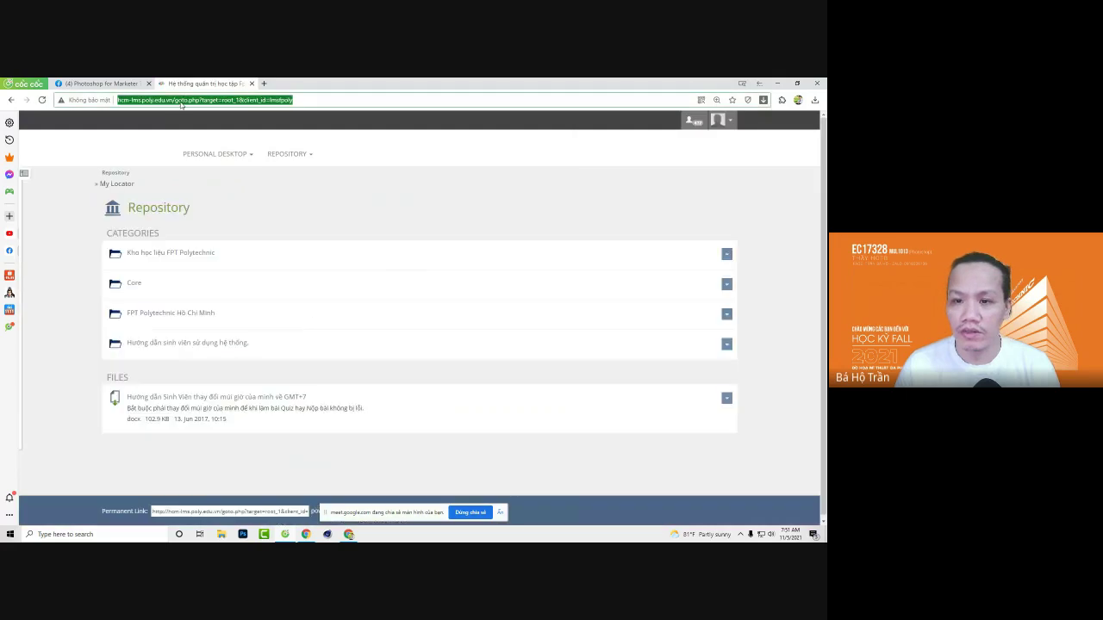
Step: Navigate via FPT Polytechnic Hồ Chí Minh and Công nghệ thông tin to MUL1013, finding EC17328
{"action": "left_click", "coordinate": [156, 316]}
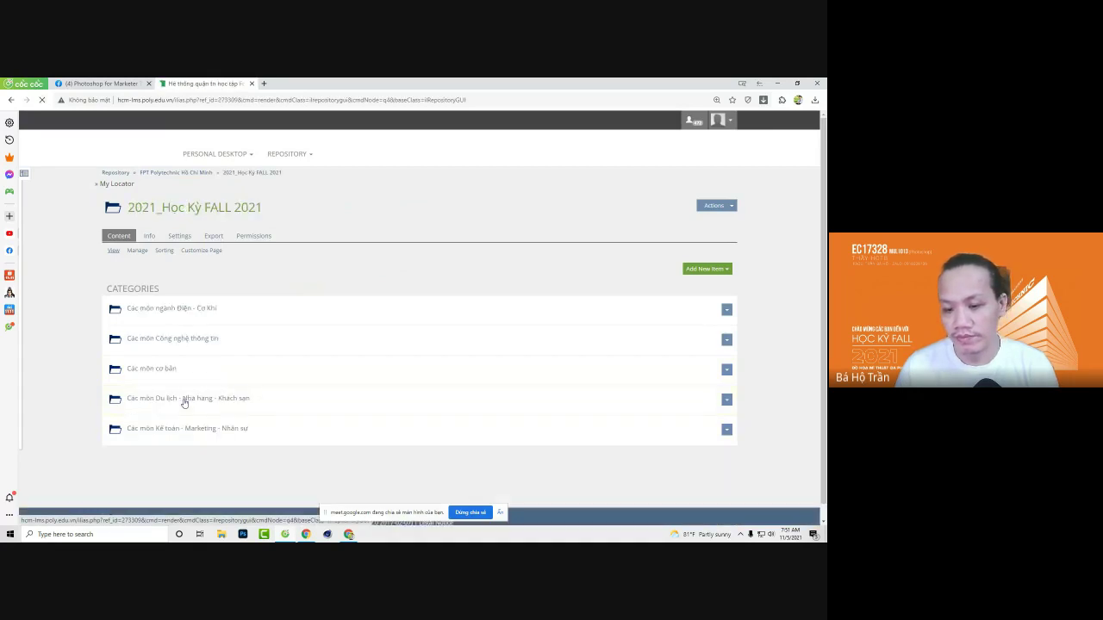
{"action": "left_click", "coordinate": [164, 340]}
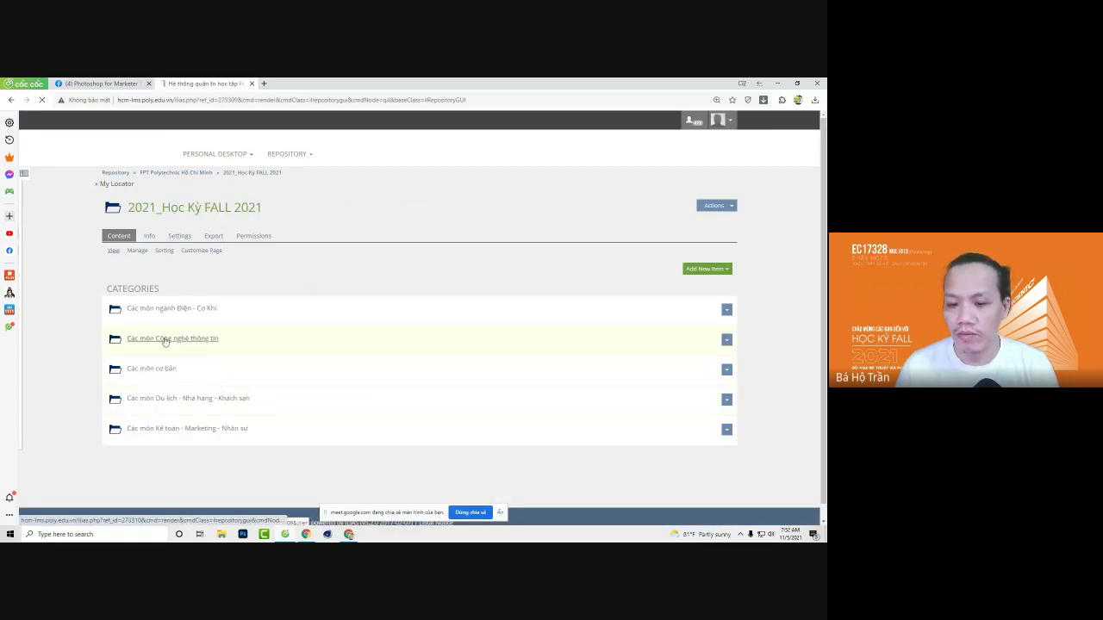
{"action": "scroll", "coordinate": [259, 367], "scroll_direction": "down", "scroll_amount": 5}
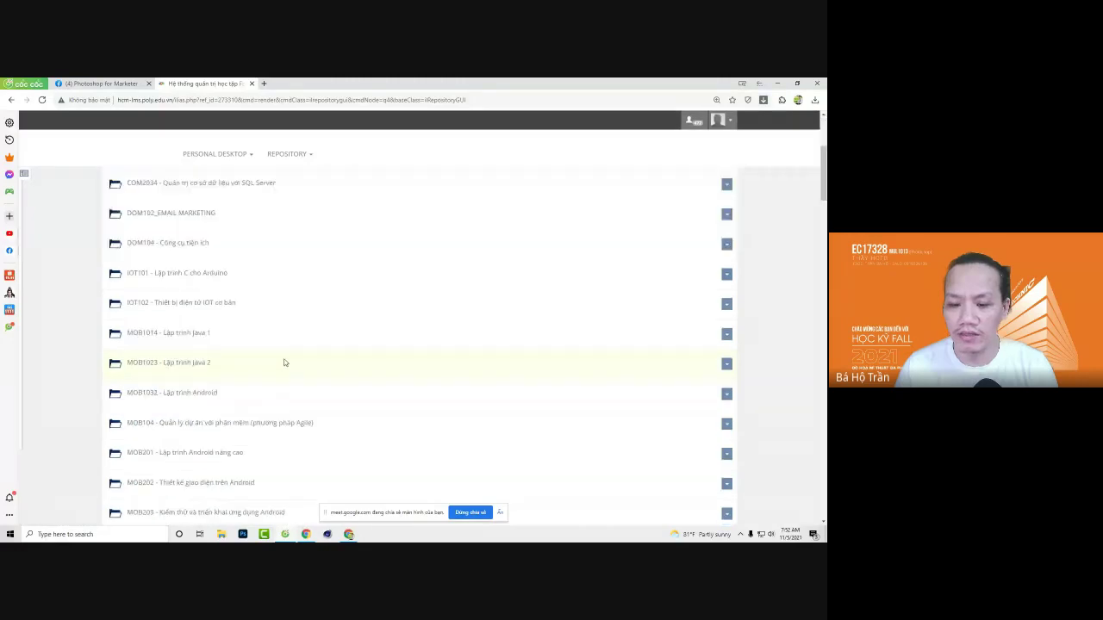
{"action": "key", "text": "ctrl+f"}
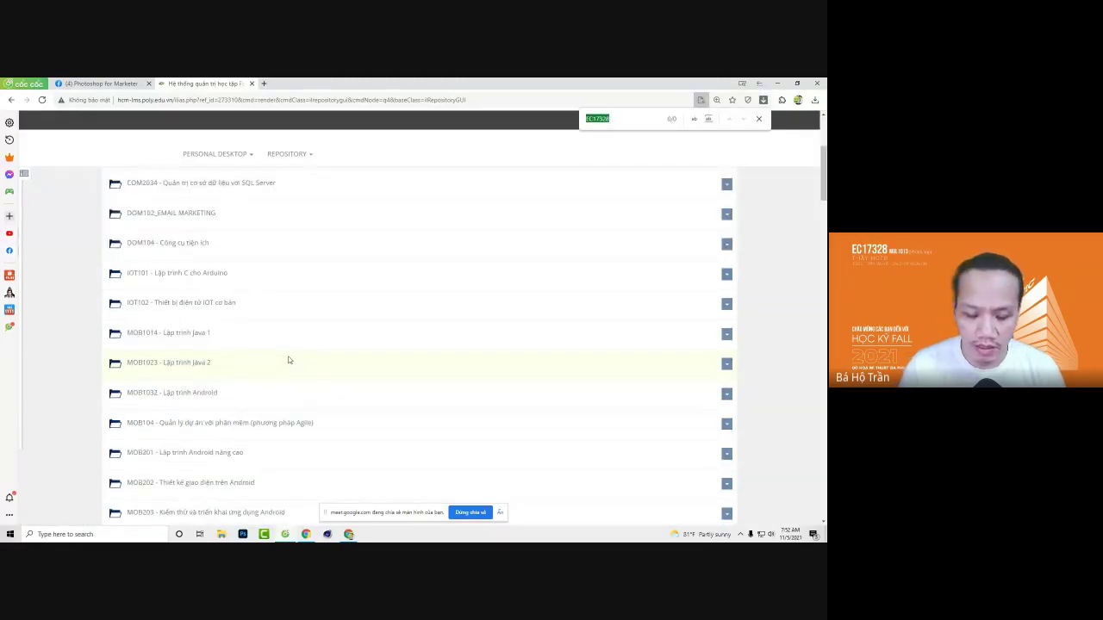
{"action": "type", "text": "MUL1"}
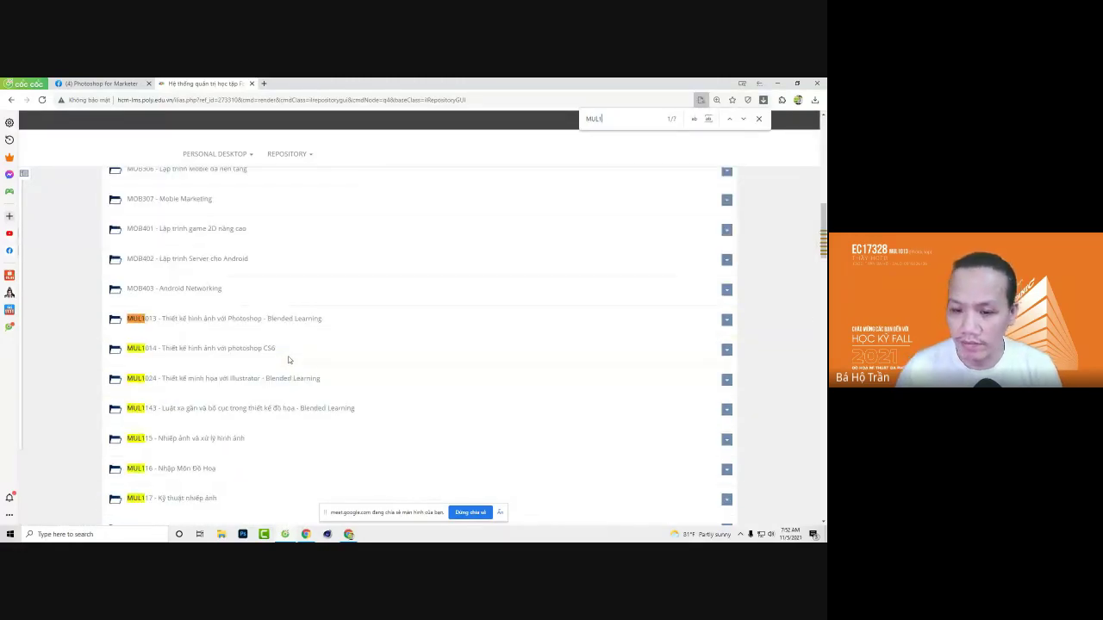
{"action": "type", "text": "013"}
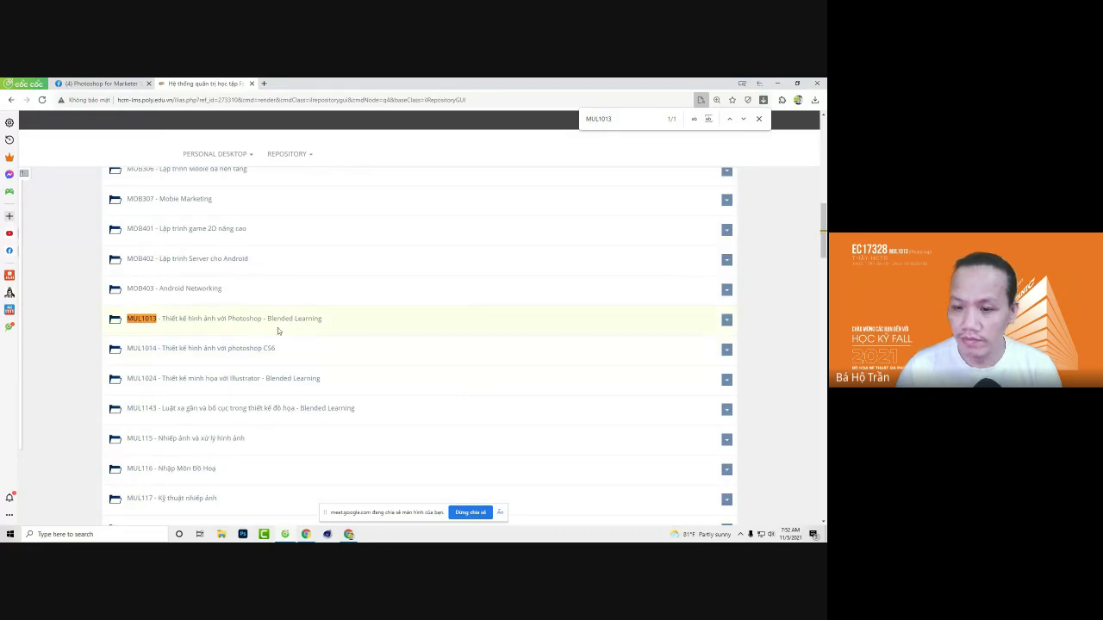
{"action": "left_click", "coordinate": [272, 321]}
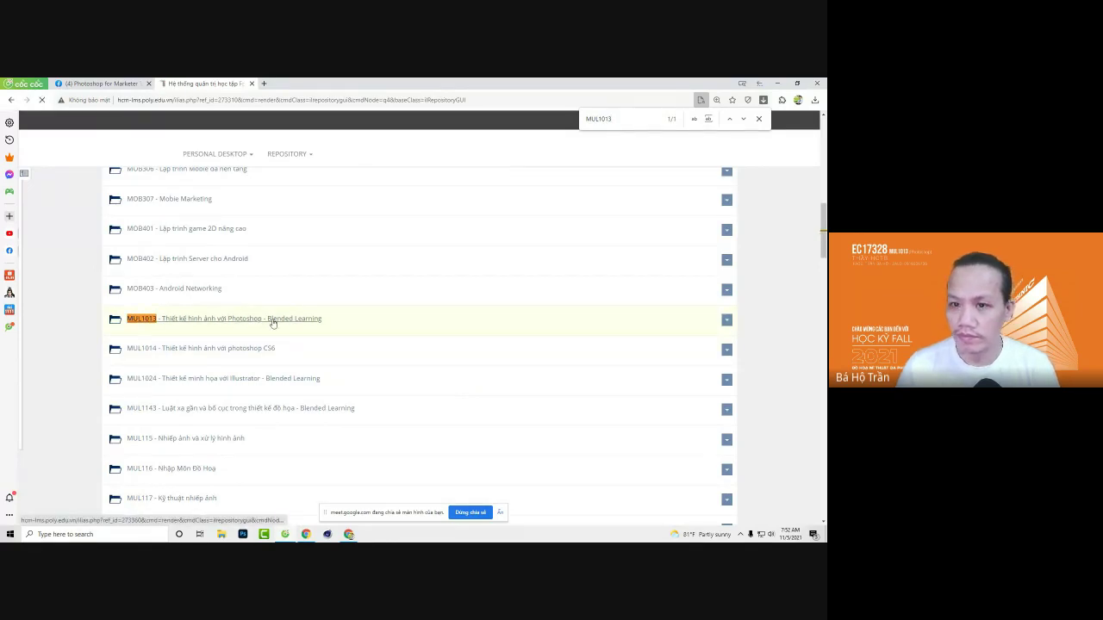
{"action": "key", "text": "ctrl+f"}
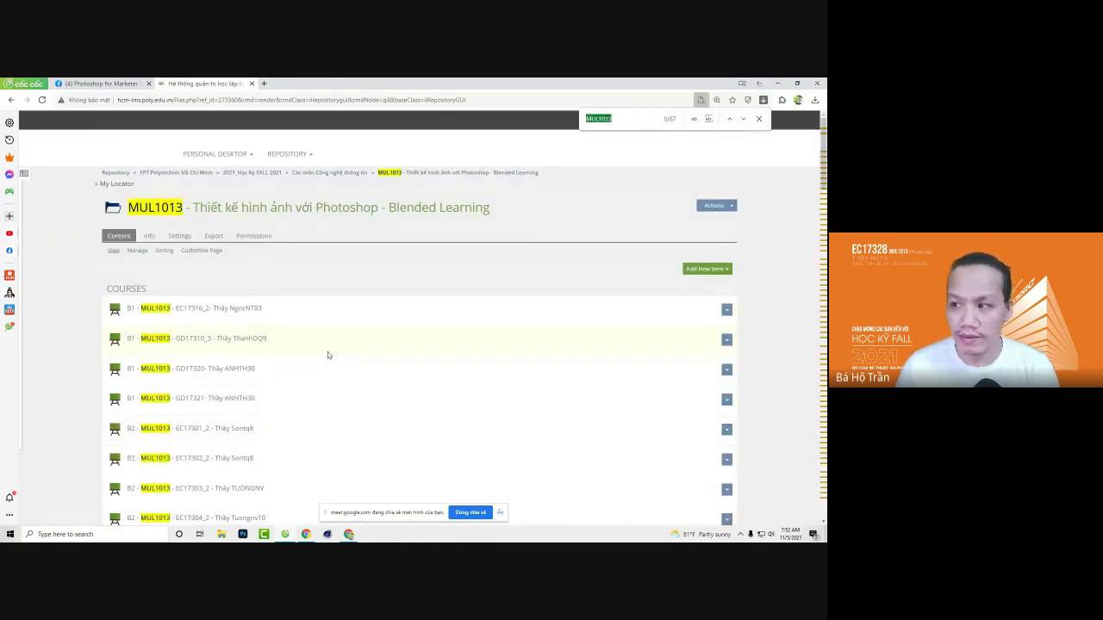
{"action": "type", "text": "E"}
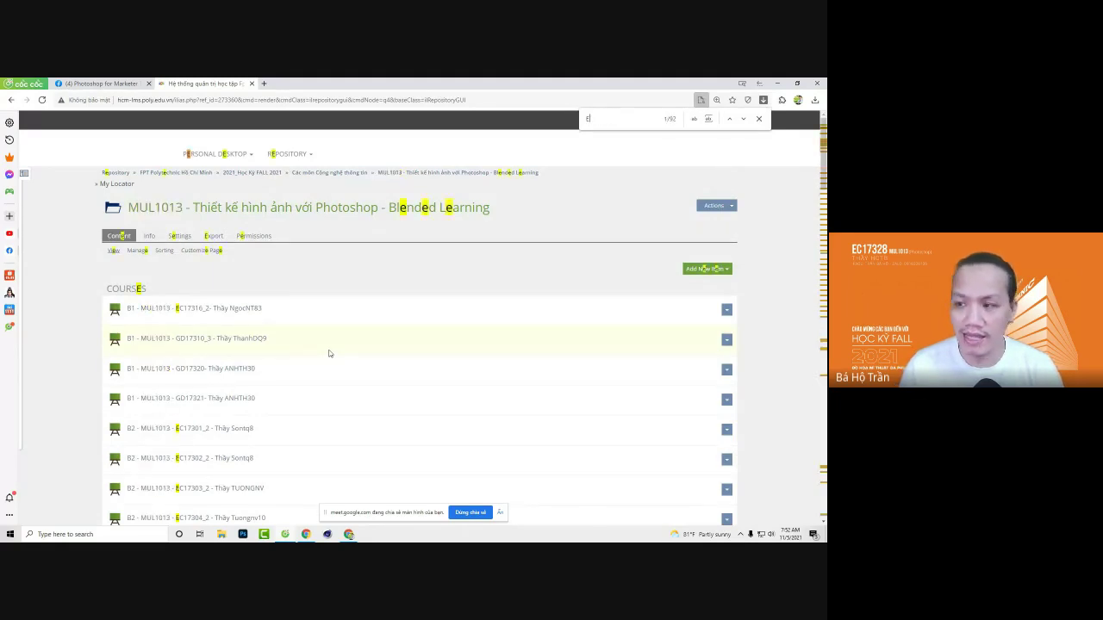
{"action": "type", "text": "C173"}
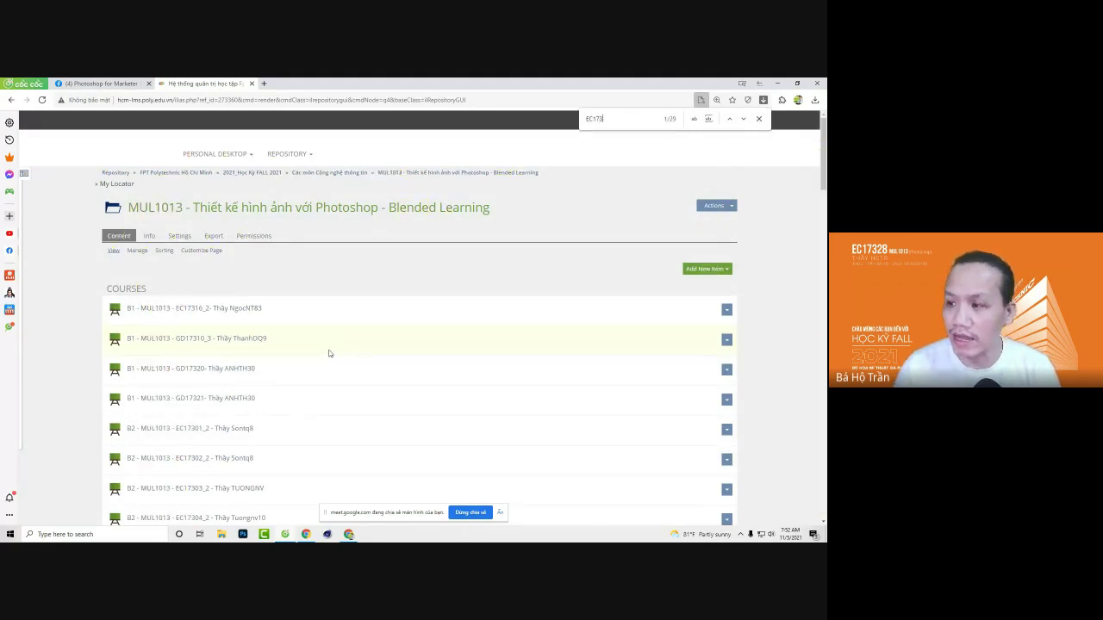
{"action": "type", "text": "28"}
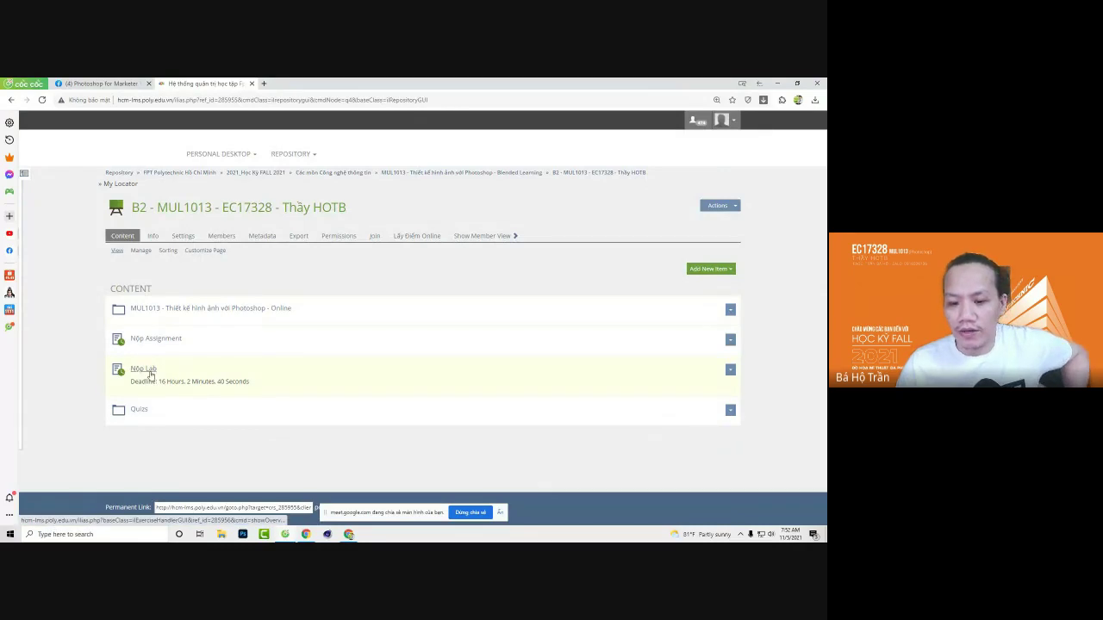
Step: Expand Lab1's instructions under Nộp Lab, then return to the Google Meet call
{"action": "left_click", "coordinate": [143, 368]}
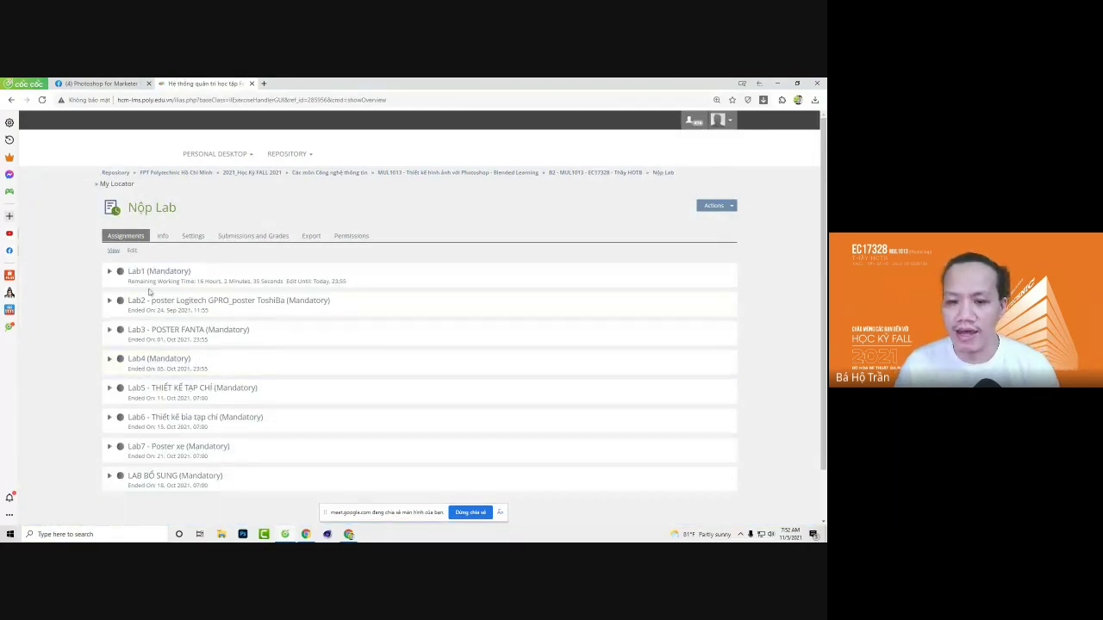
{"action": "left_click", "coordinate": [108, 274]}
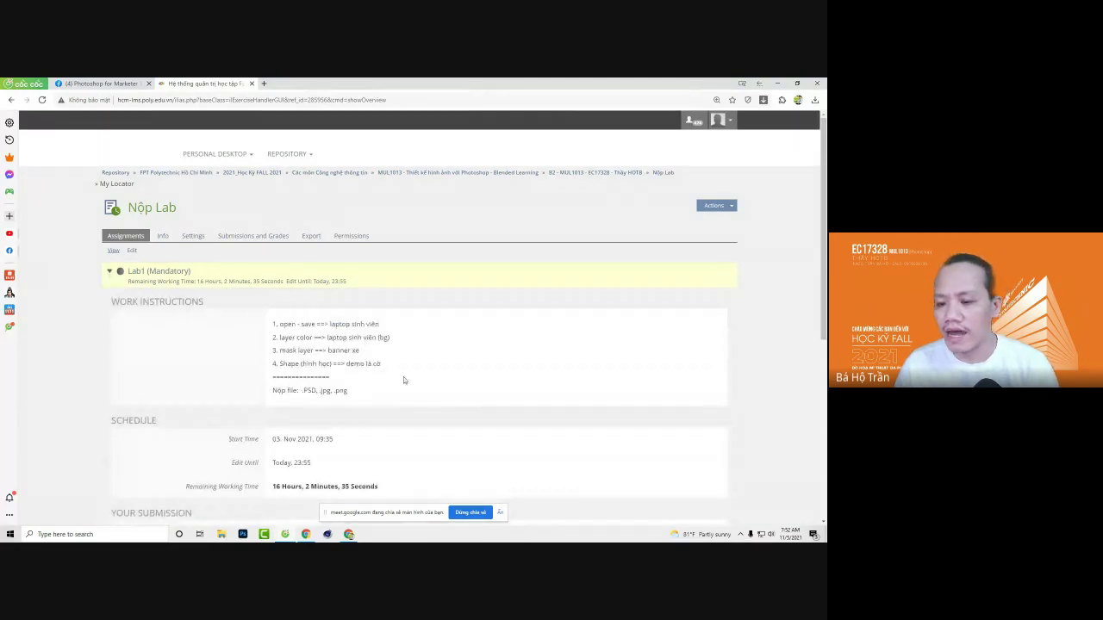
{"action": "key", "text": "alt+Tab"}
{"action": "key", "text": "alt+Tab"}
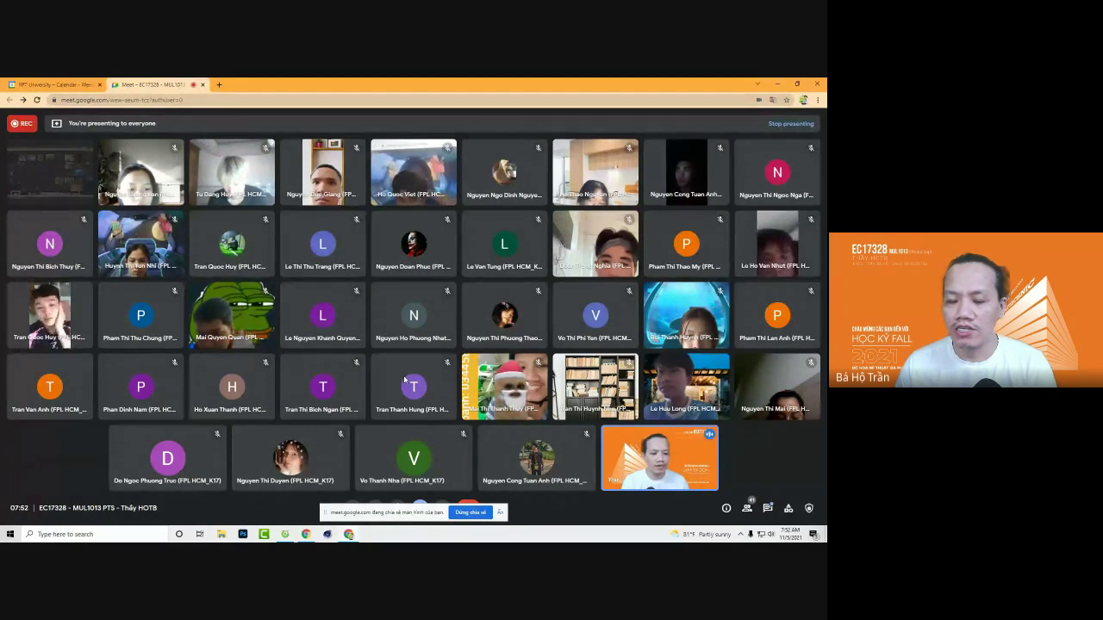
{"action": "key", "text": "alt+Tab"}
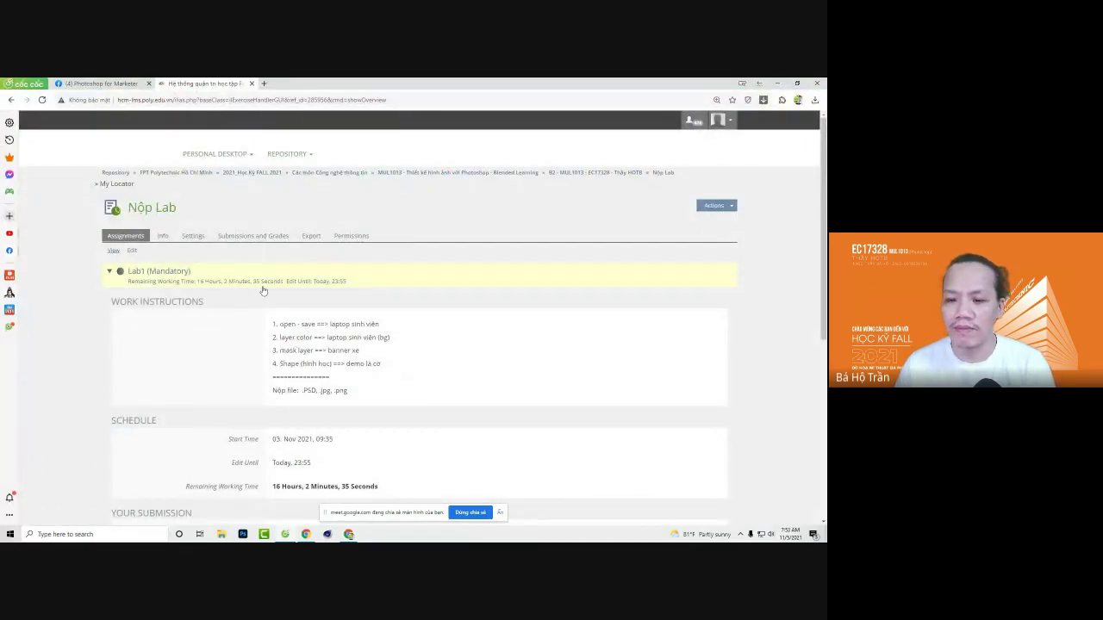
{"action": "key", "text": "alt+Tab"}
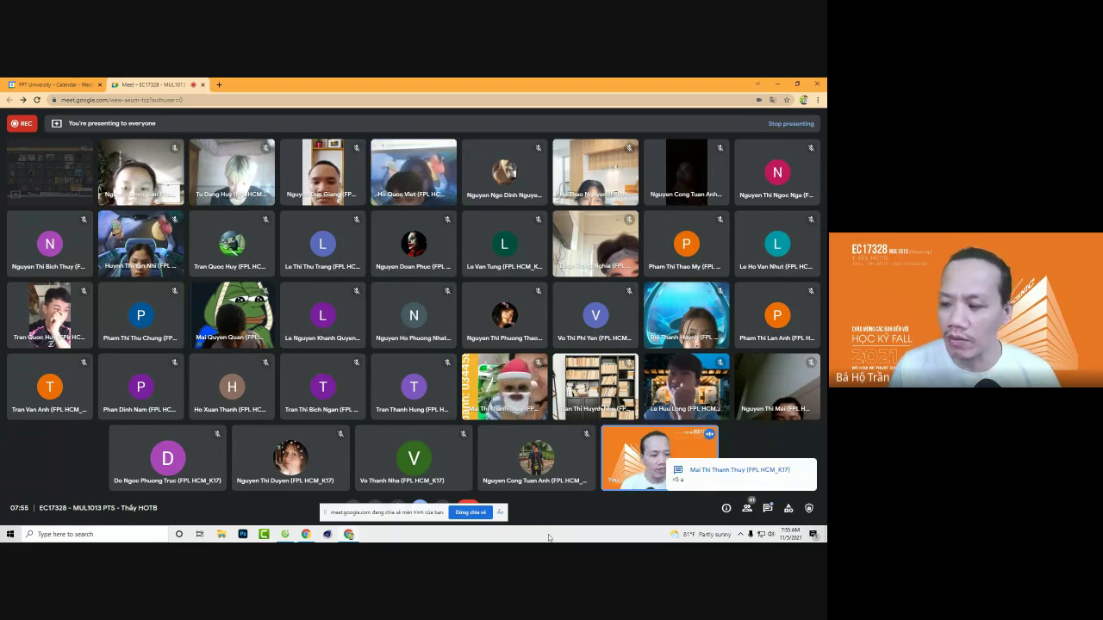
Step: Open the Meet chat and scroll through the students' replies
{"action": "left_click", "coordinate": [767, 510]}
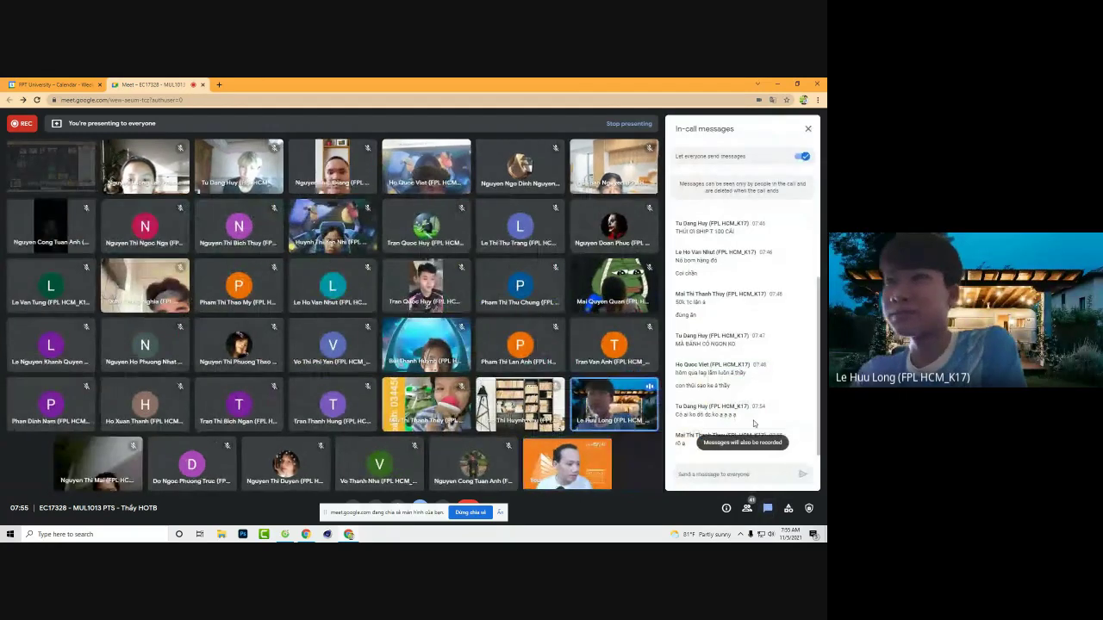
{"action": "scroll", "coordinate": [740, 352], "scroll_direction": "up", "scroll_amount": 2}
{"action": "scroll", "coordinate": [739, 354], "scroll_direction": "down", "scroll_amount": 1}
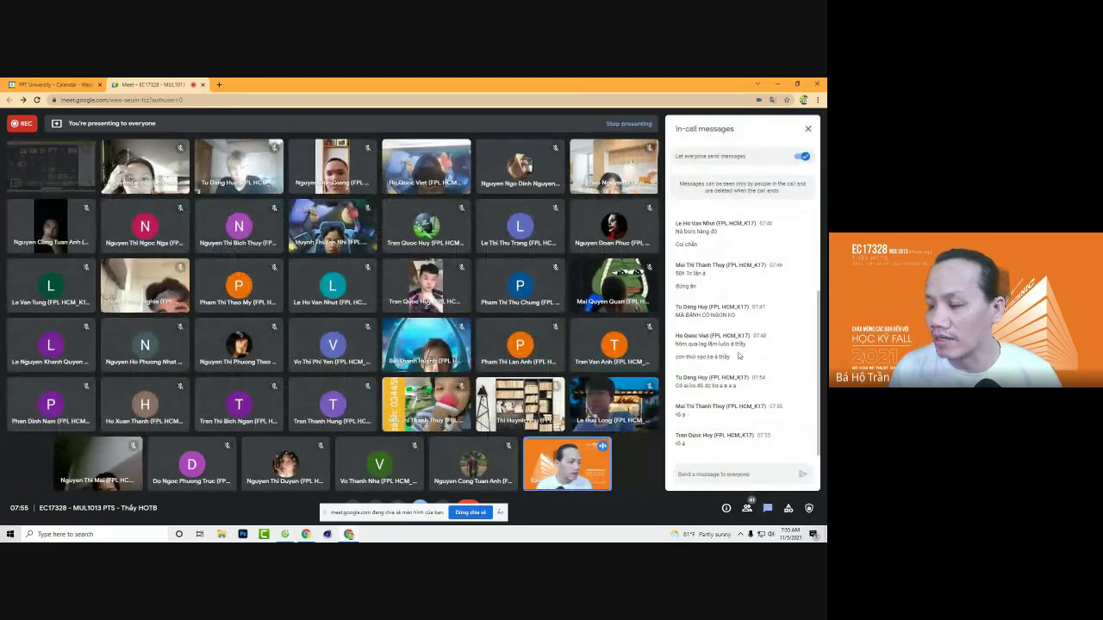
{"action": "scroll", "coordinate": [738, 375], "scroll_direction": "up", "scroll_amount": 1}
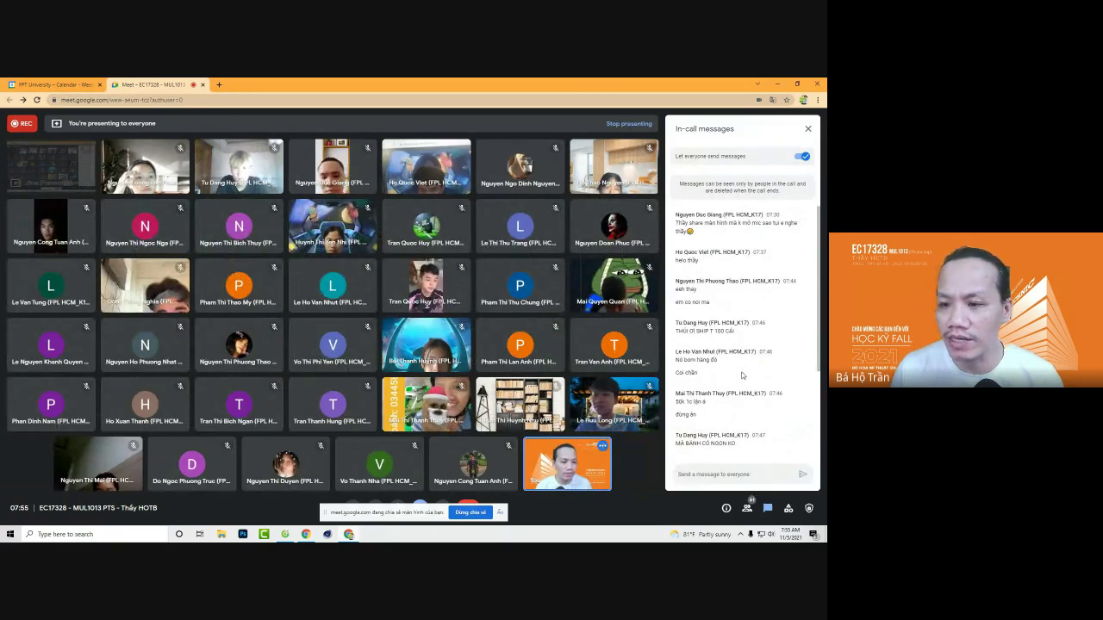
{"action": "scroll", "coordinate": [742, 383], "scroll_direction": "down", "scroll_amount": 3}
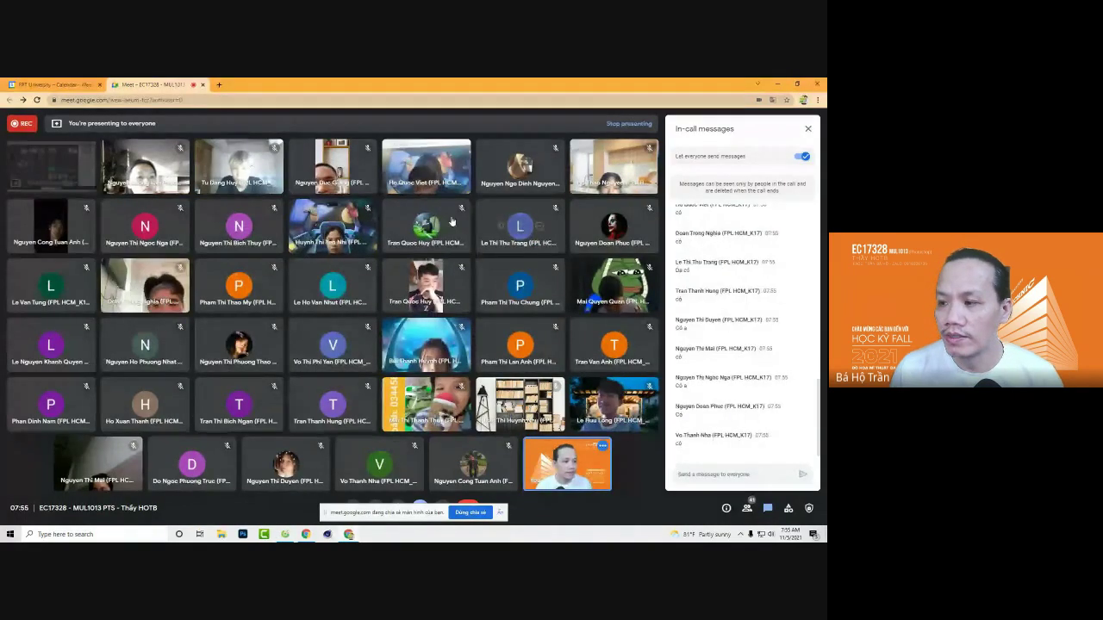
Step: Flip briefly to the LMS and back, then hide the screen-sharing notification bar
{"action": "key", "text": "alt+Tab"}
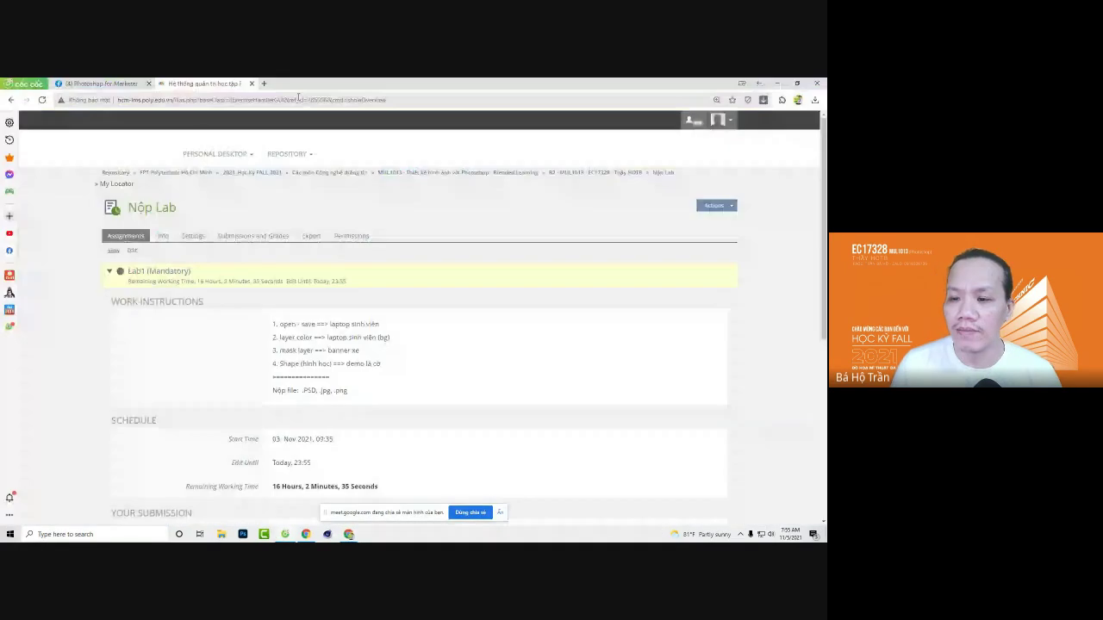
{"action": "key", "text": "alt+Tab"}
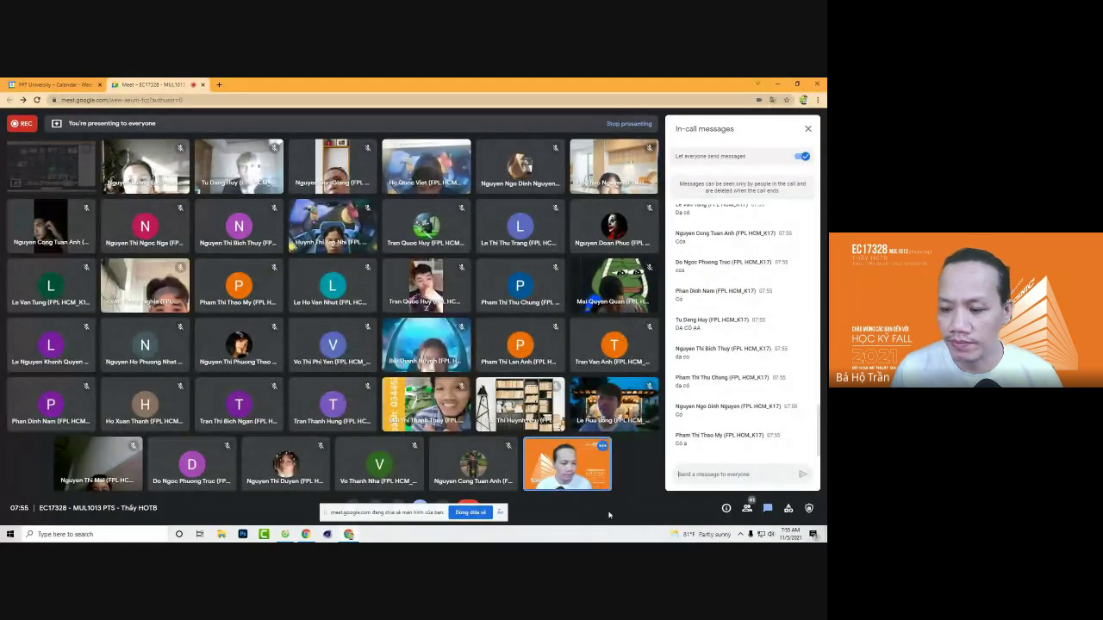
{"action": "left_click", "coordinate": [502, 513]}
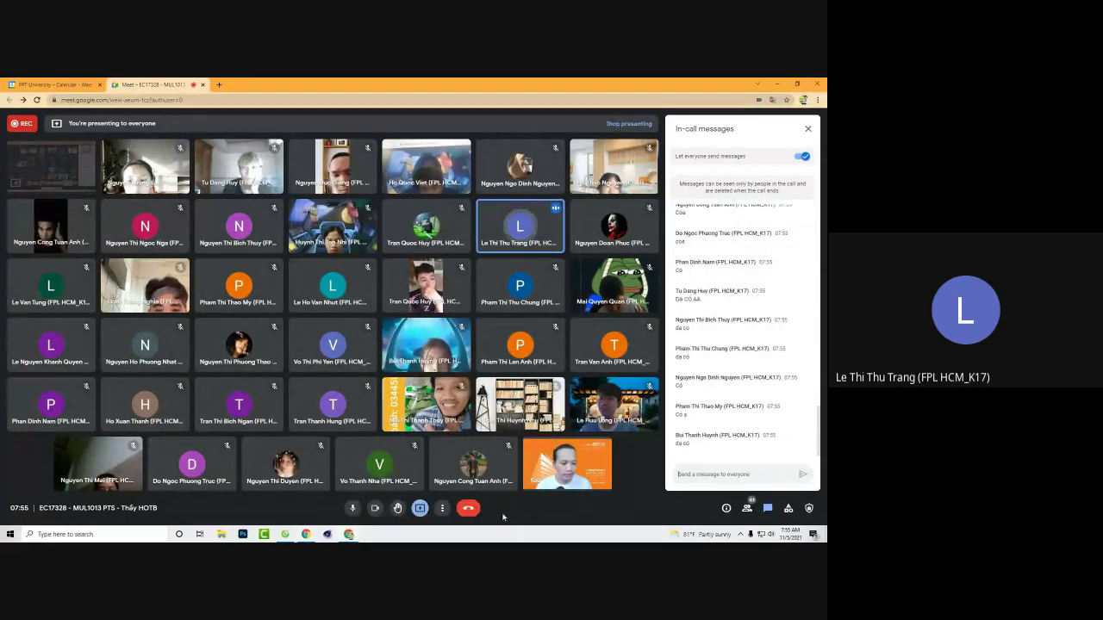
{"action": "left_click", "coordinate": [420, 508]}
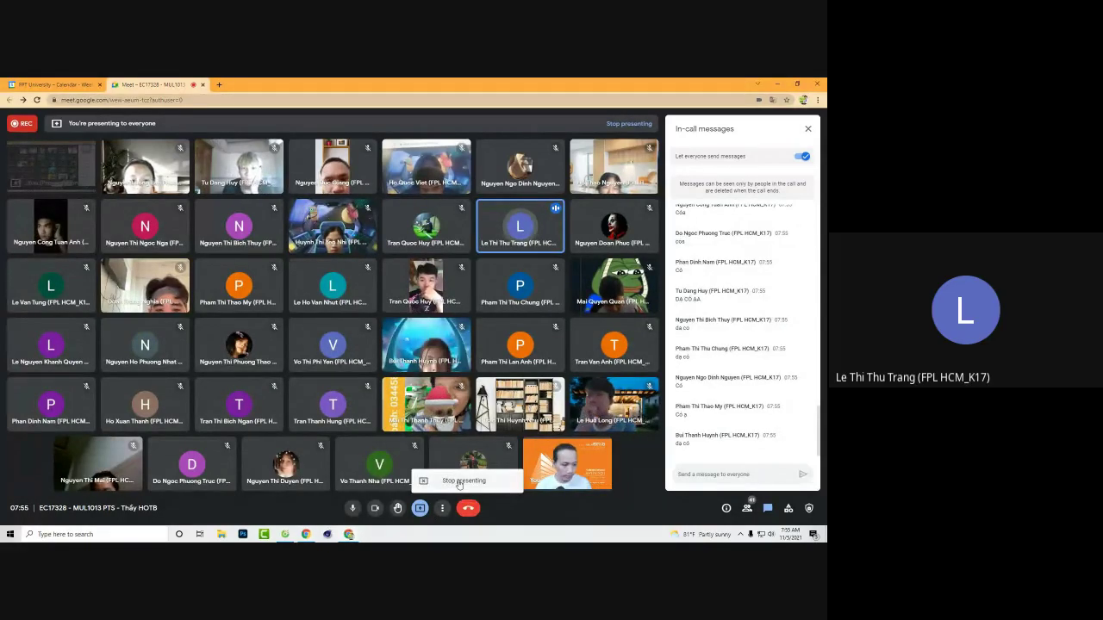
Step: Stop presenting, then share the entire screen again with the Cốc Cốc LMS in front
{"action": "left_click", "coordinate": [458, 481]}
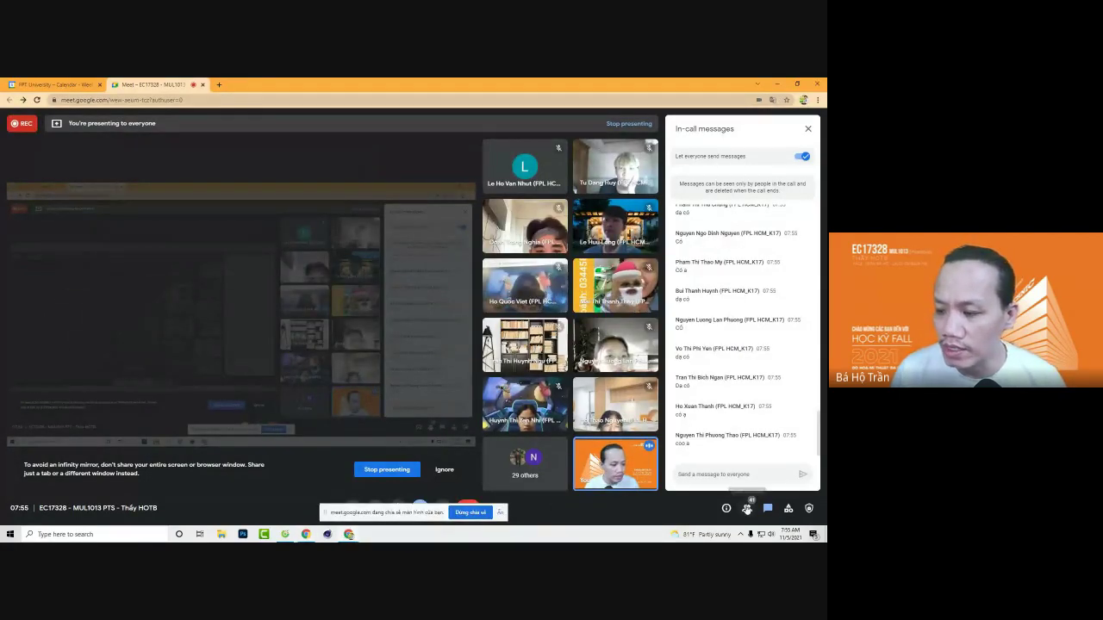
{"action": "left_click", "coordinate": [747, 509]}
{"action": "left_click", "coordinate": [747, 509]}
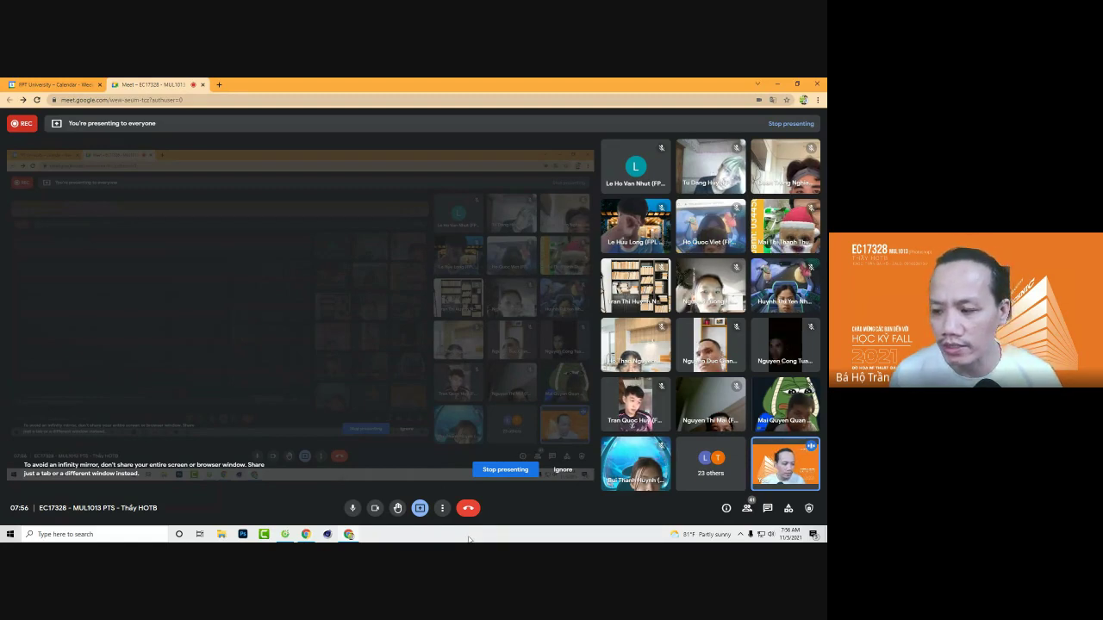
{"action": "left_click", "coordinate": [306, 535]}
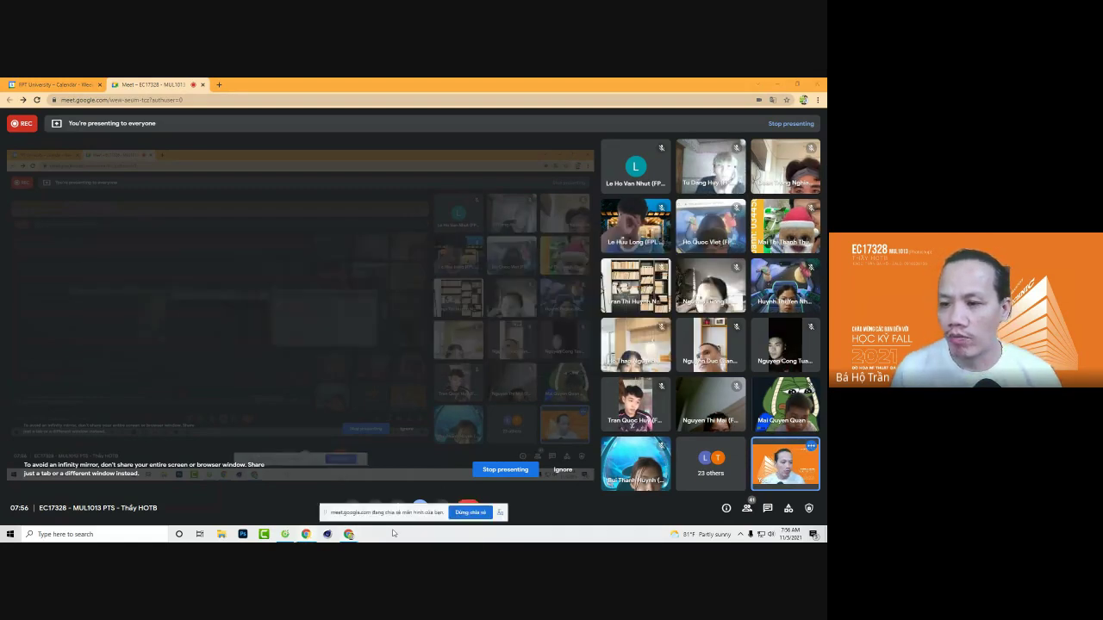
{"action": "left_click", "coordinate": [349, 534]}
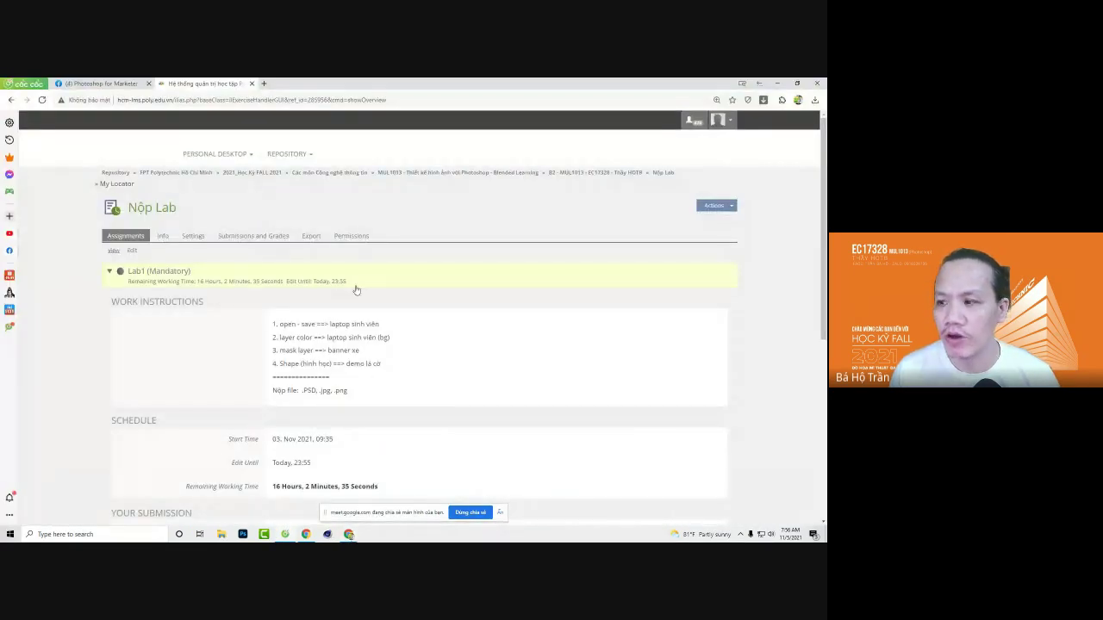
Step: Return to the EC17328 course page, reopen Nộp Lab and reach Lab1's empty submission page
{"action": "left_click", "coordinate": [630, 173]}
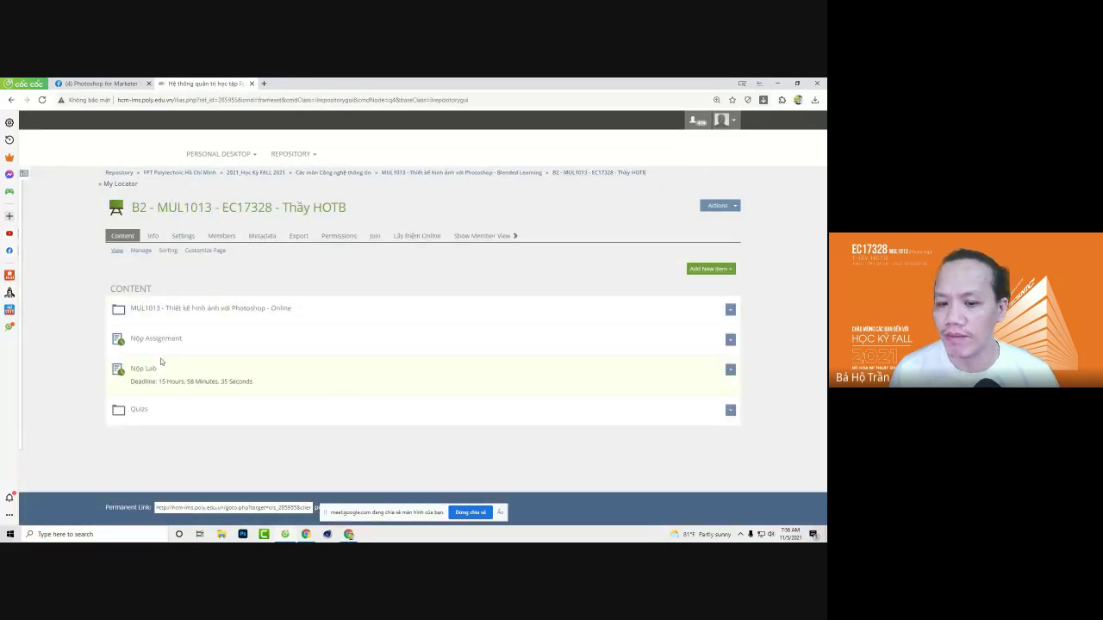
{"action": "left_click", "coordinate": [144, 369]}
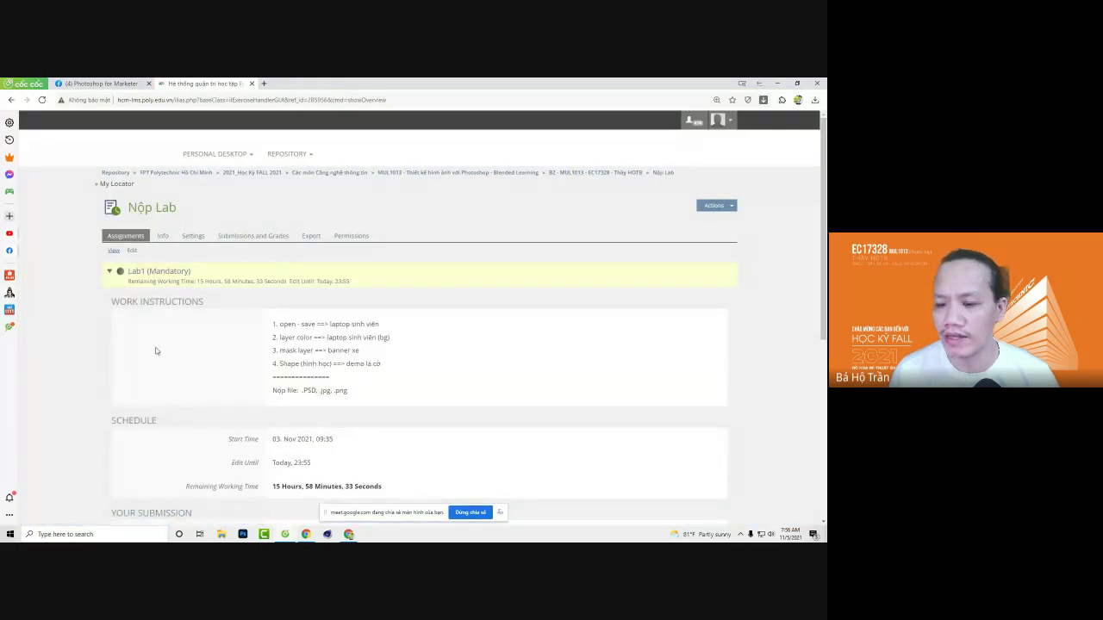
{"action": "scroll", "coordinate": [264, 381], "scroll_direction": "down", "scroll_amount": 3}
{"action": "scroll", "coordinate": [415, 377], "scroll_direction": "up", "scroll_amount": 5}
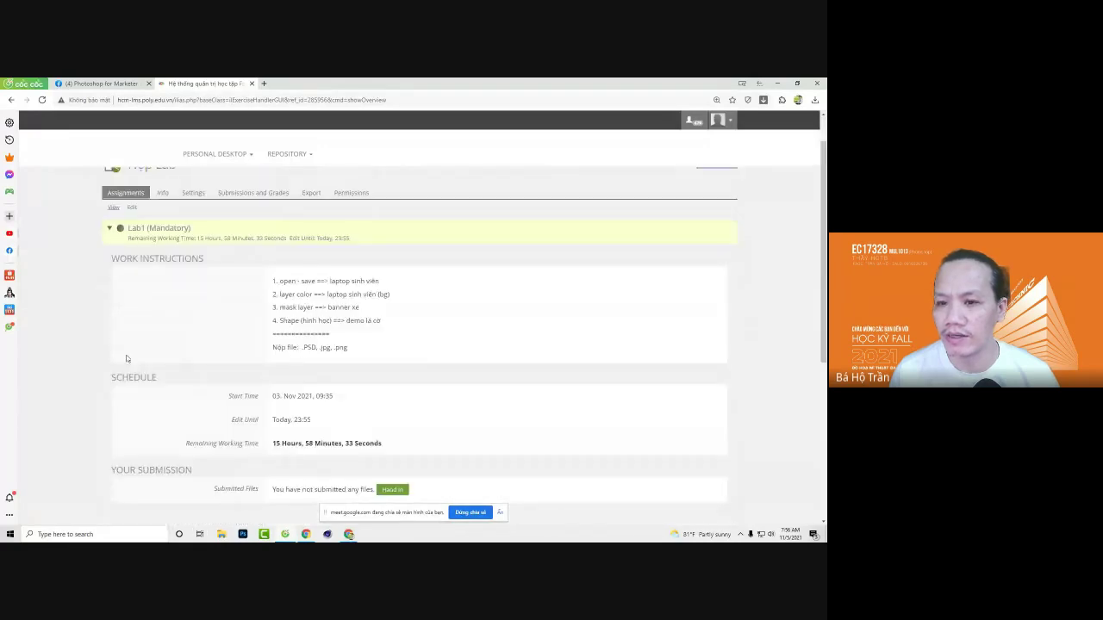
{"action": "key", "text": "alt+Tab"}
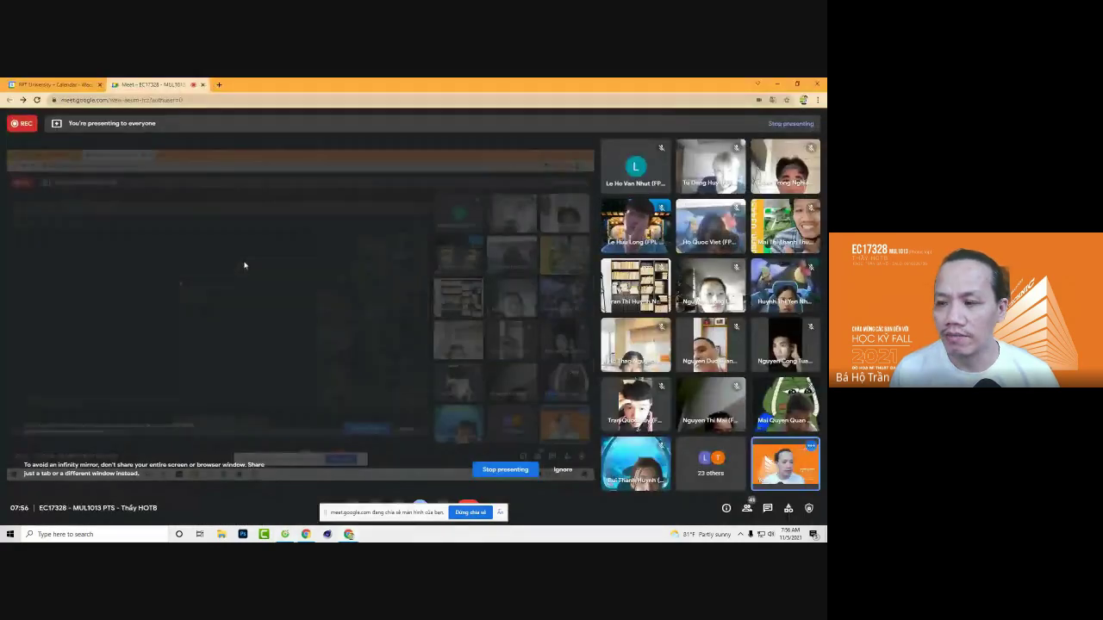
{"action": "key", "text": "alt+Tab"}
{"action": "key", "text": "alt+Tab"}
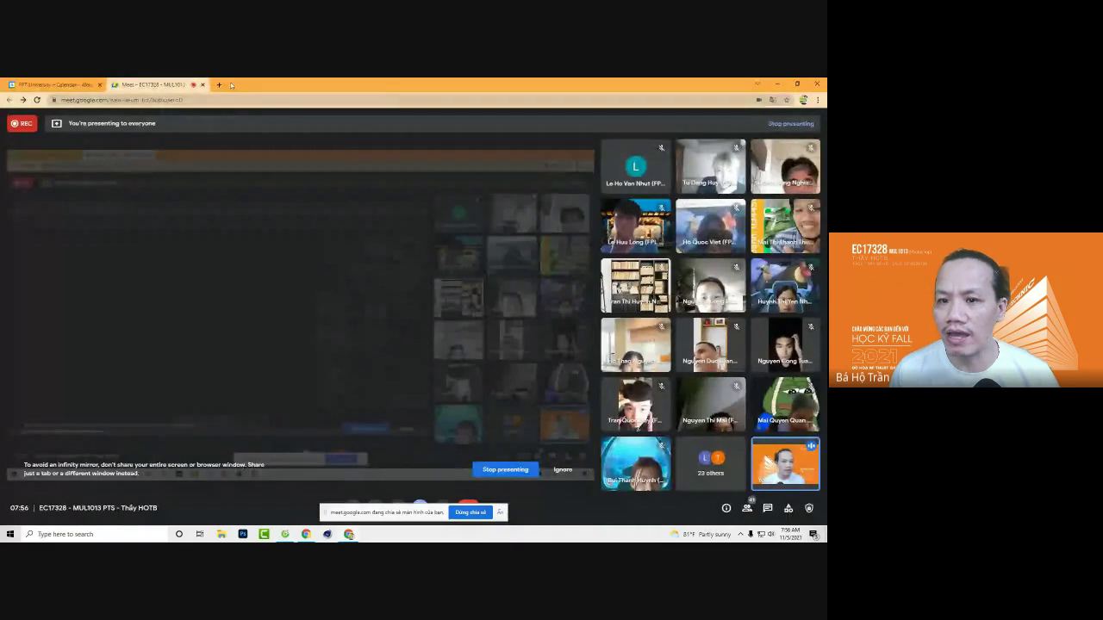
{"action": "key", "text": "alt+Tab"}
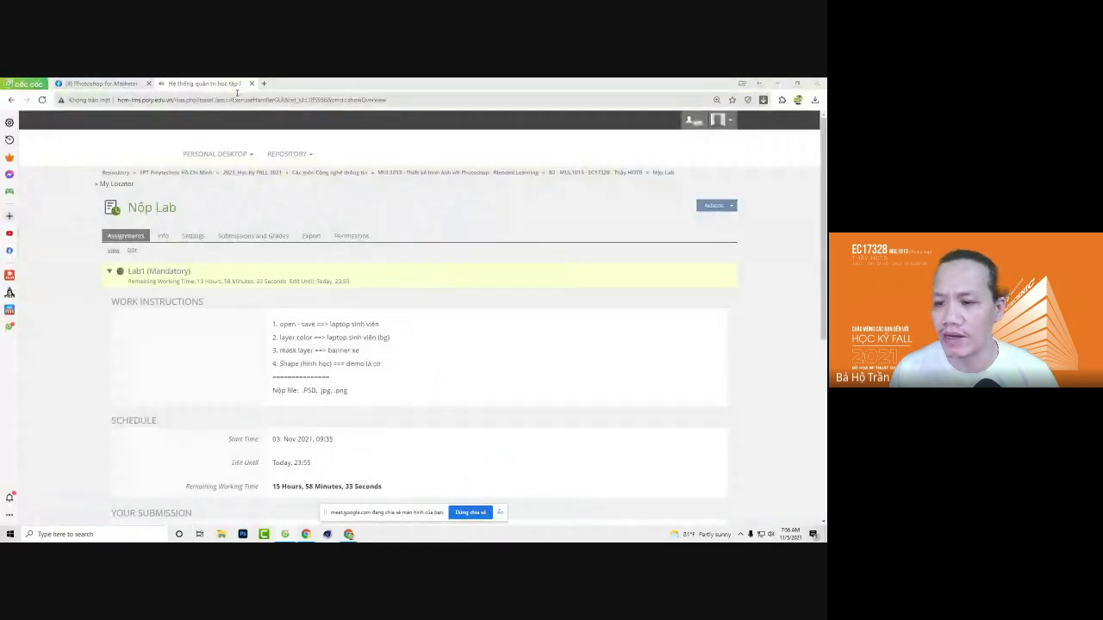
{"action": "key", "text": "alt+Tab"}
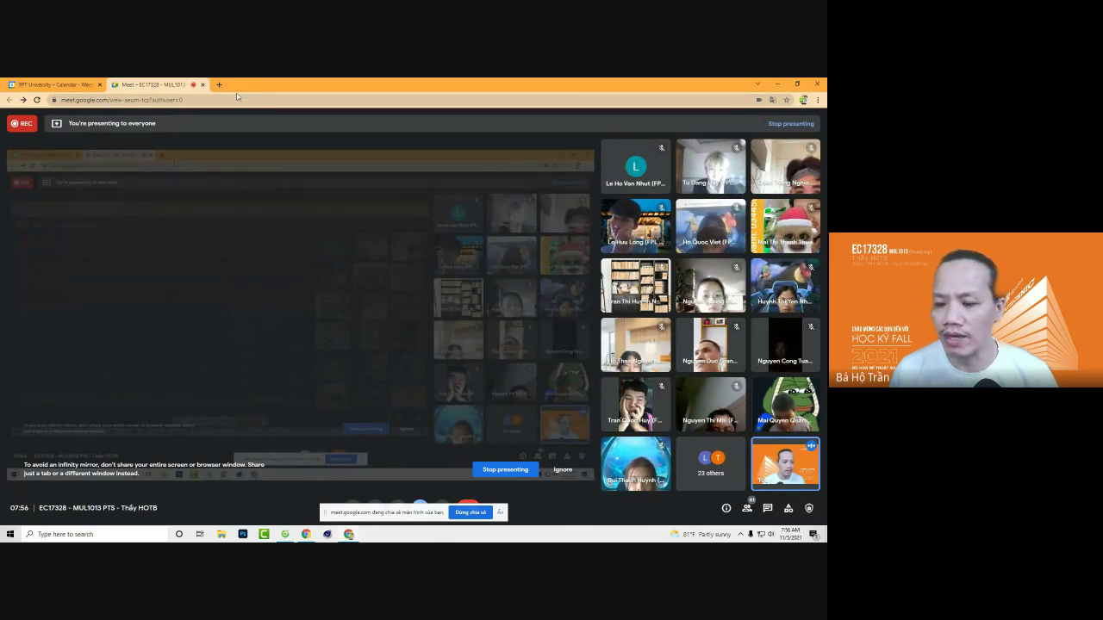
{"action": "key", "text": "alt+Tab"}
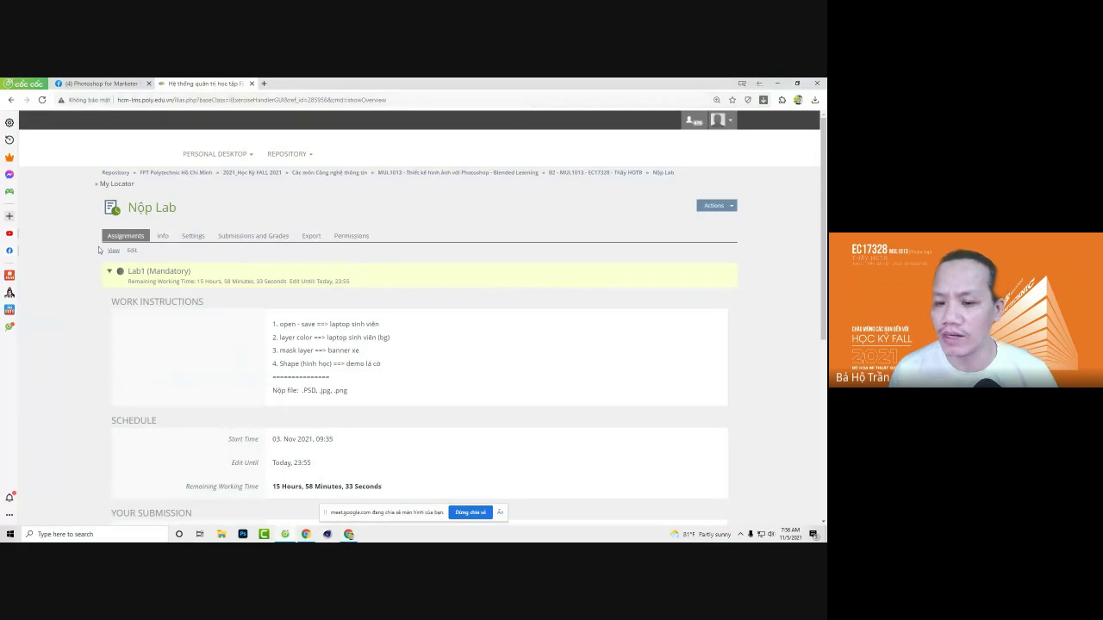
{"action": "scroll", "coordinate": [266, 326], "scroll_direction": "down", "scroll_amount": 3}
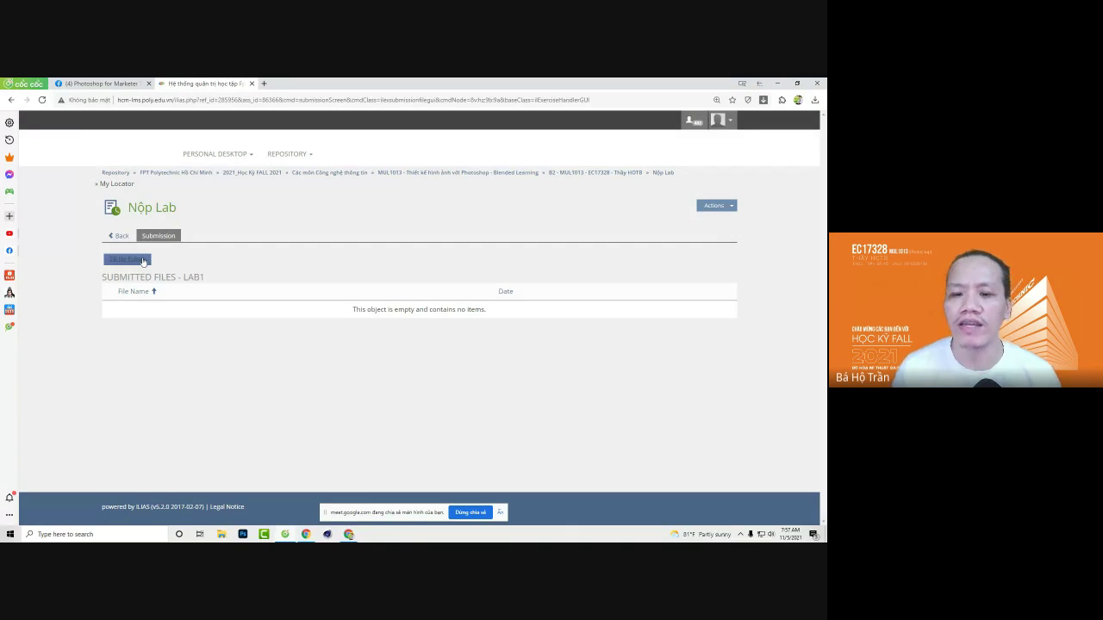
Step: Switch from the LMS Lab1 page back to the Google Meet window
{"action": "key", "text": "alt+Tab"}
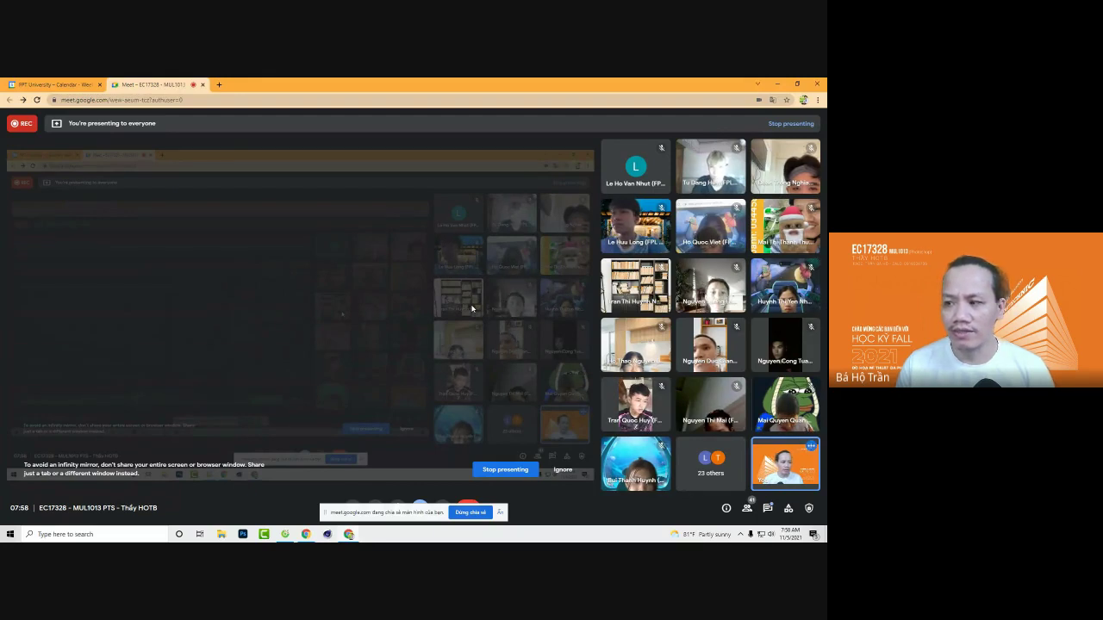
Step: Restore down Cốc Cốc with a new blank tab, then launch OBS Studio from Windows search
{"action": "key", "text": "alt+Tab"}
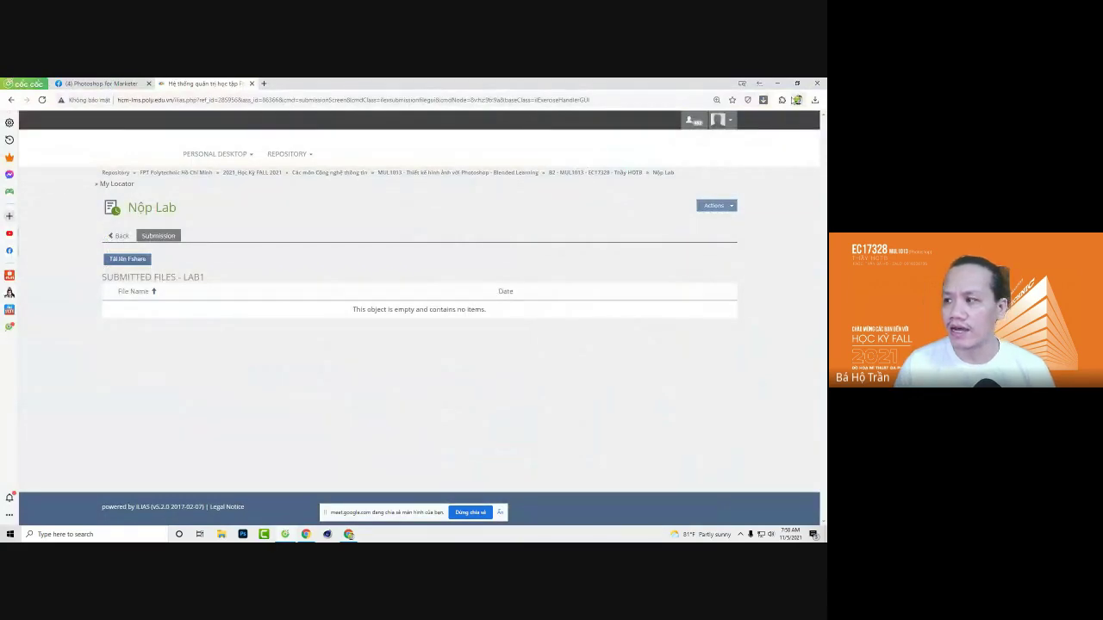
{"action": "left_click", "coordinate": [797, 83]}
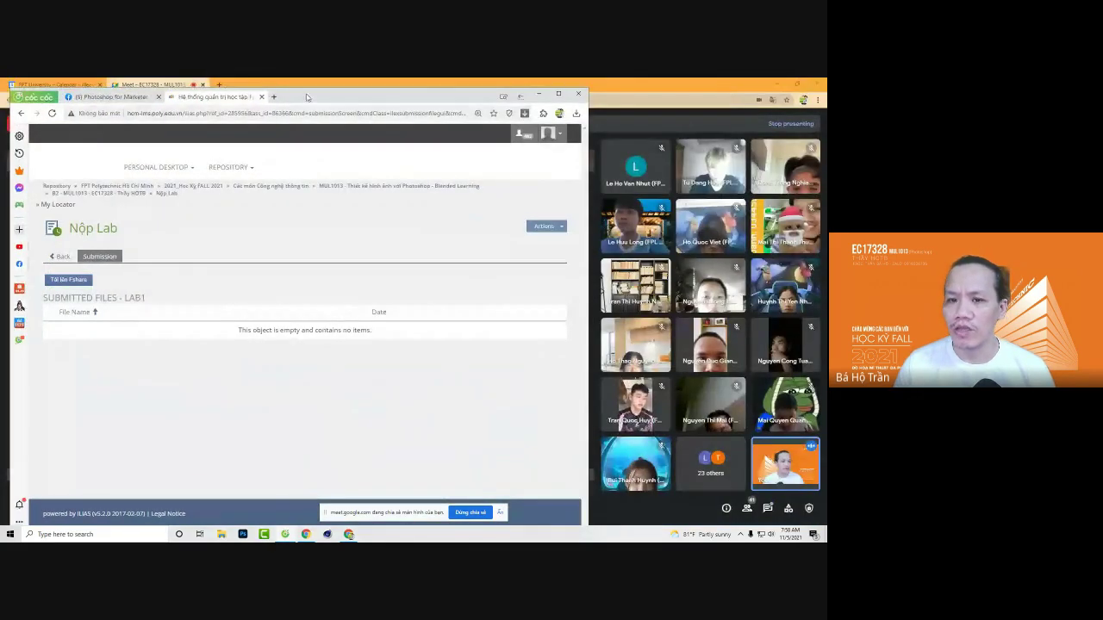
{"action": "left_click", "coordinate": [274, 98]}
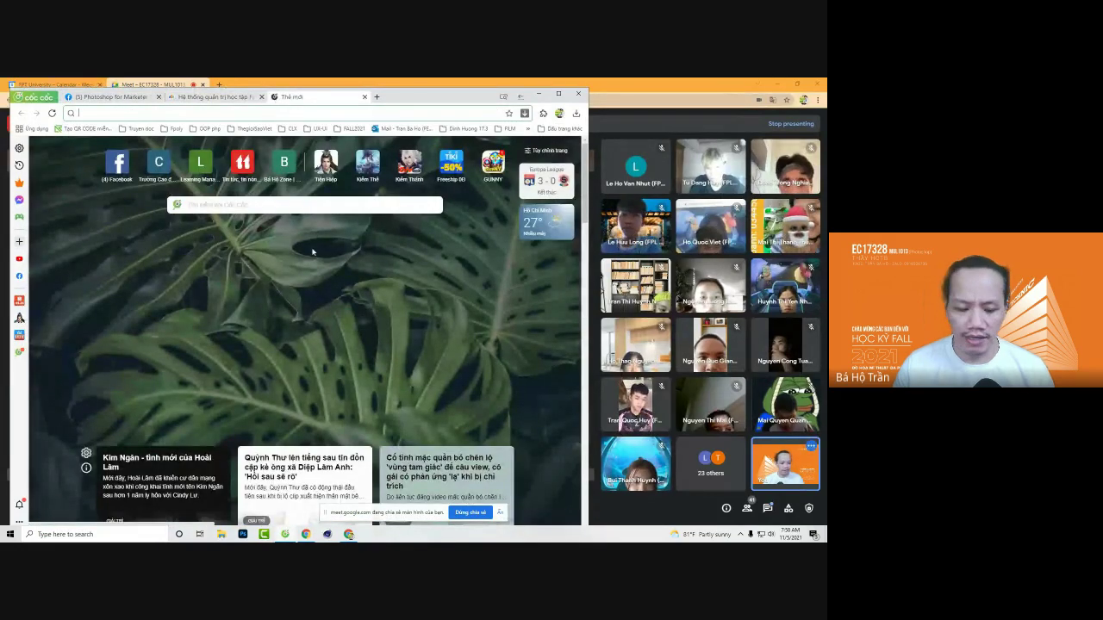
{"action": "key", "text": "super"}
{"action": "type", "text": "obs"}
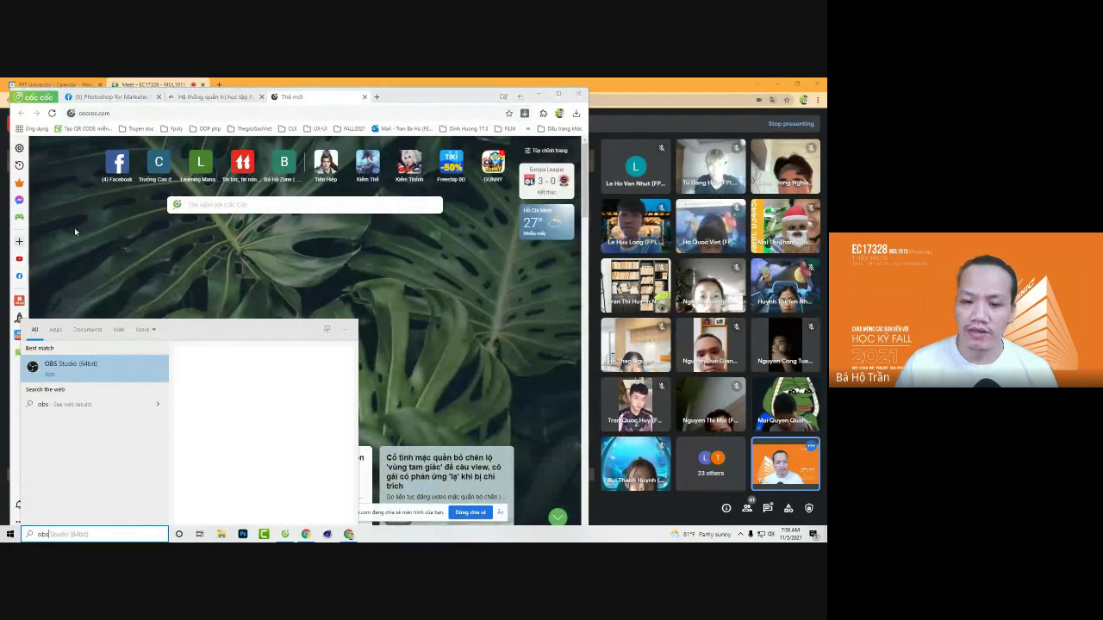
{"action": "left_click", "coordinate": [73, 364]}
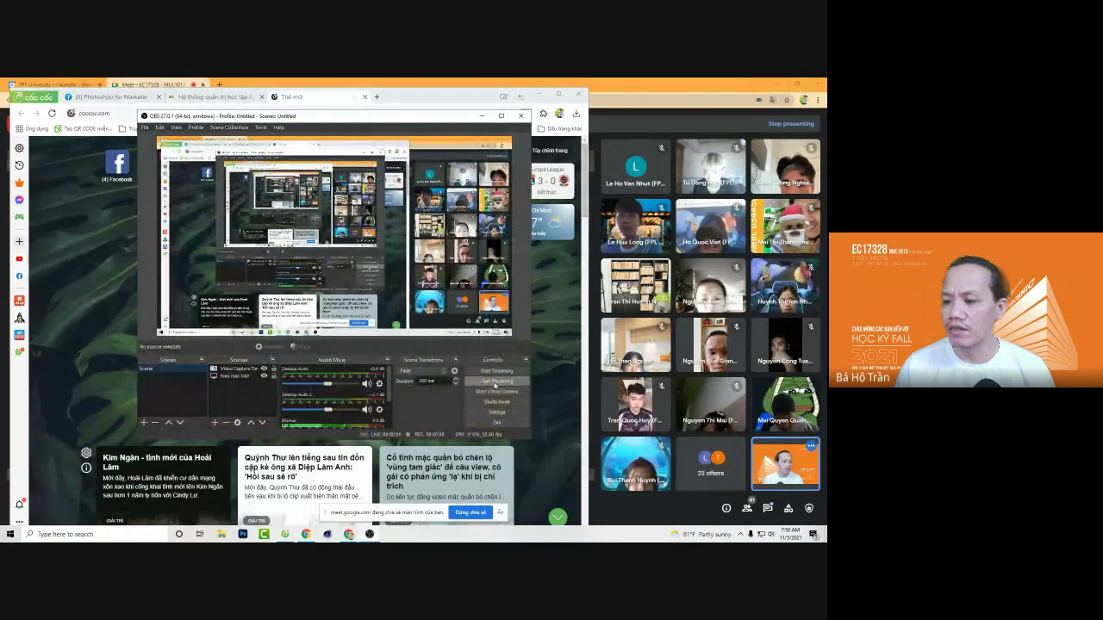
Step: Start the OBS recording and minimise the OBS window
{"action": "left_click", "coordinate": [486, 381]}
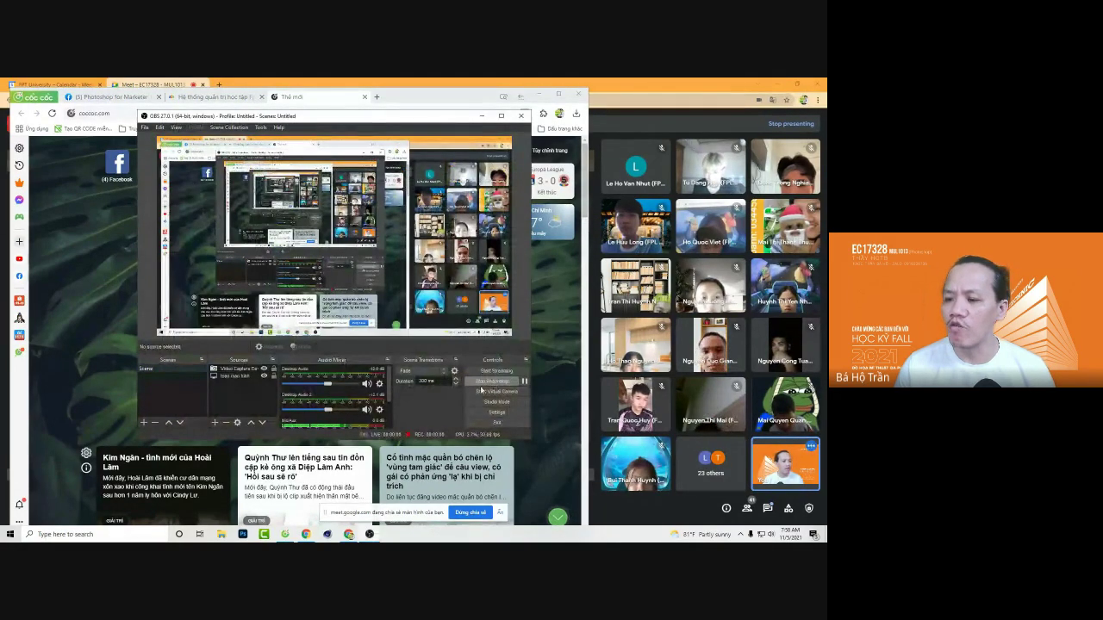
{"action": "left_click", "coordinate": [481, 116]}
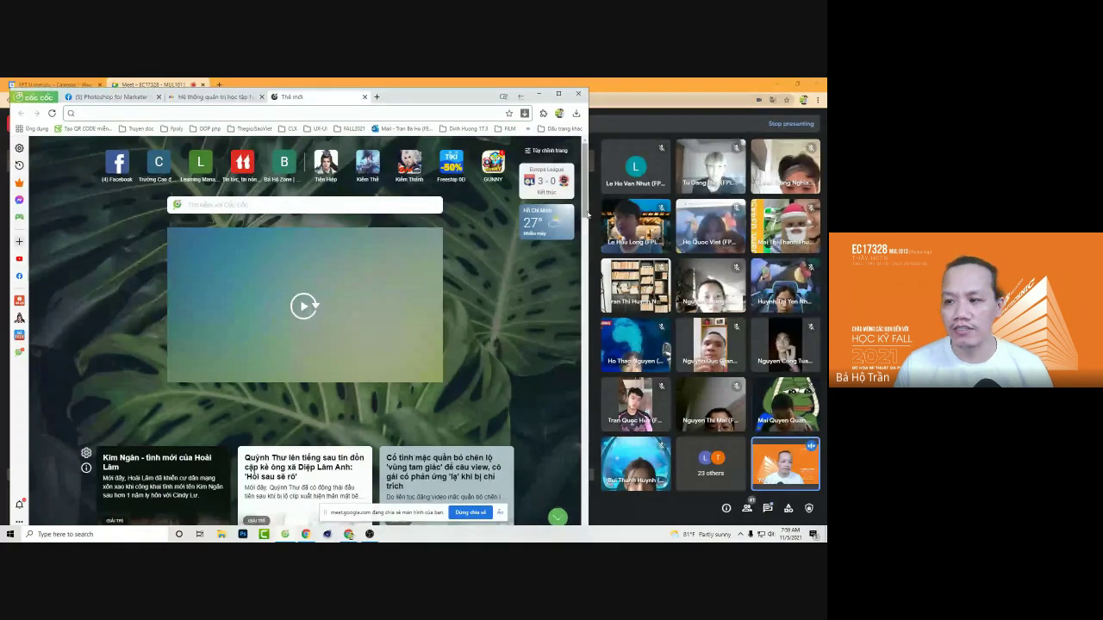
{"action": "left_click_drag", "start_coordinate": [589, 214], "coordinate": [590, 294]}
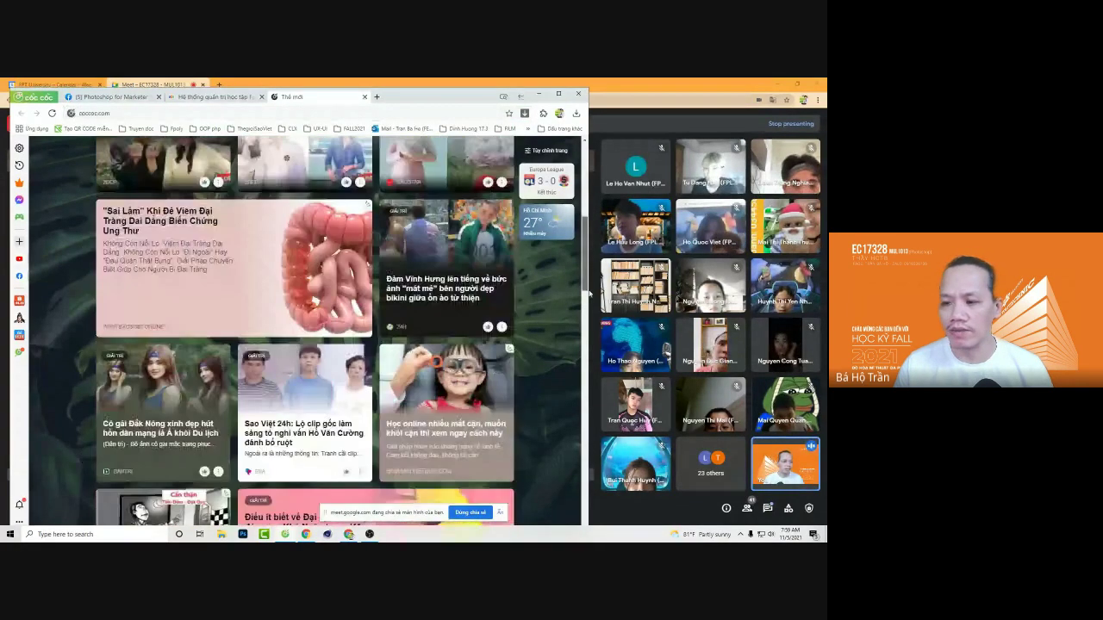
{"action": "scroll", "coordinate": [565, 303], "scroll_direction": "up", "scroll_amount": 10}
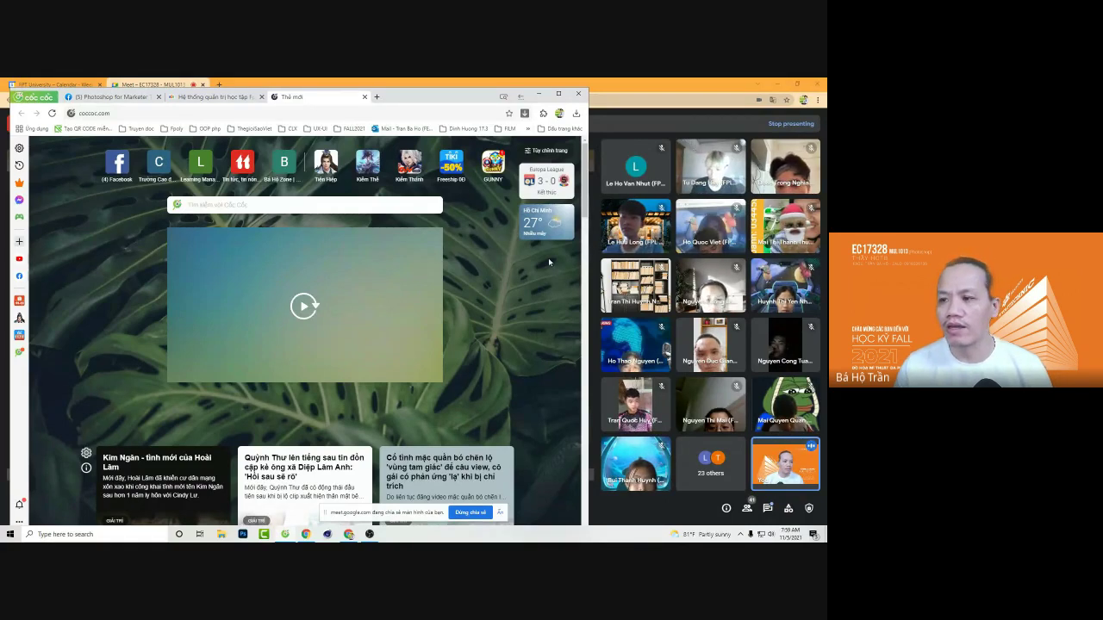
{"action": "scroll", "coordinate": [586, 213], "scroll_direction": "down", "scroll_amount": 1}
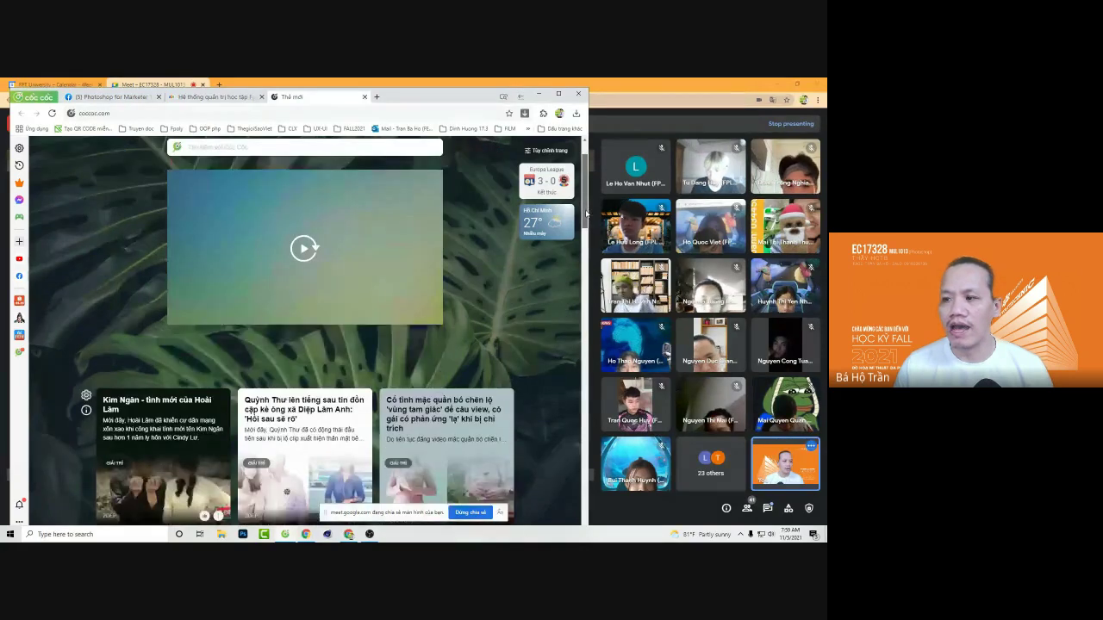
{"action": "scroll", "coordinate": [586, 214], "scroll_direction": "up", "scroll_amount": 1}
{"action": "scroll", "coordinate": [587, 222], "scroll_direction": "down", "scroll_amount": 1}
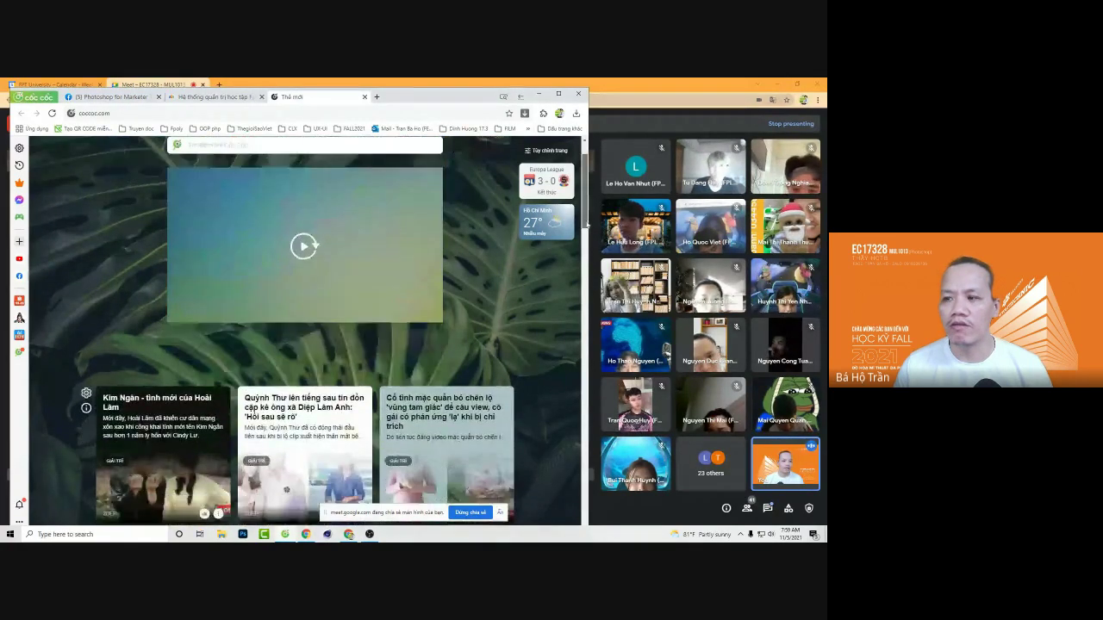
{"action": "scroll", "coordinate": [586, 222], "scroll_direction": "up", "scroll_amount": 1}
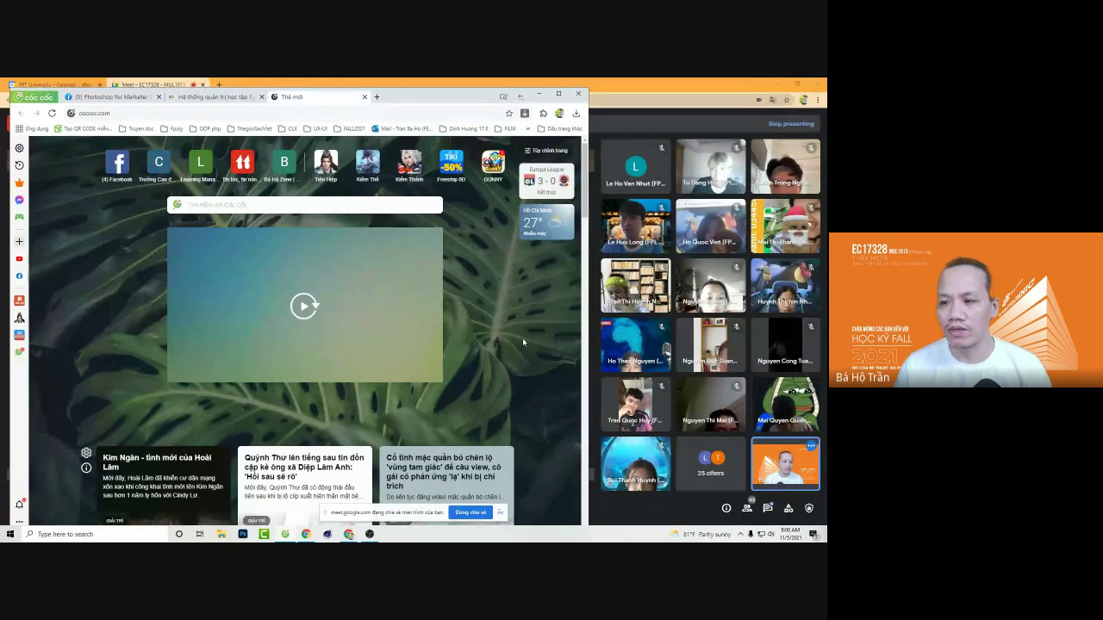
Step: Go to the Google homepage and open Google Drive from the apps menu
{"action": "left_click", "coordinate": [222, 111]}
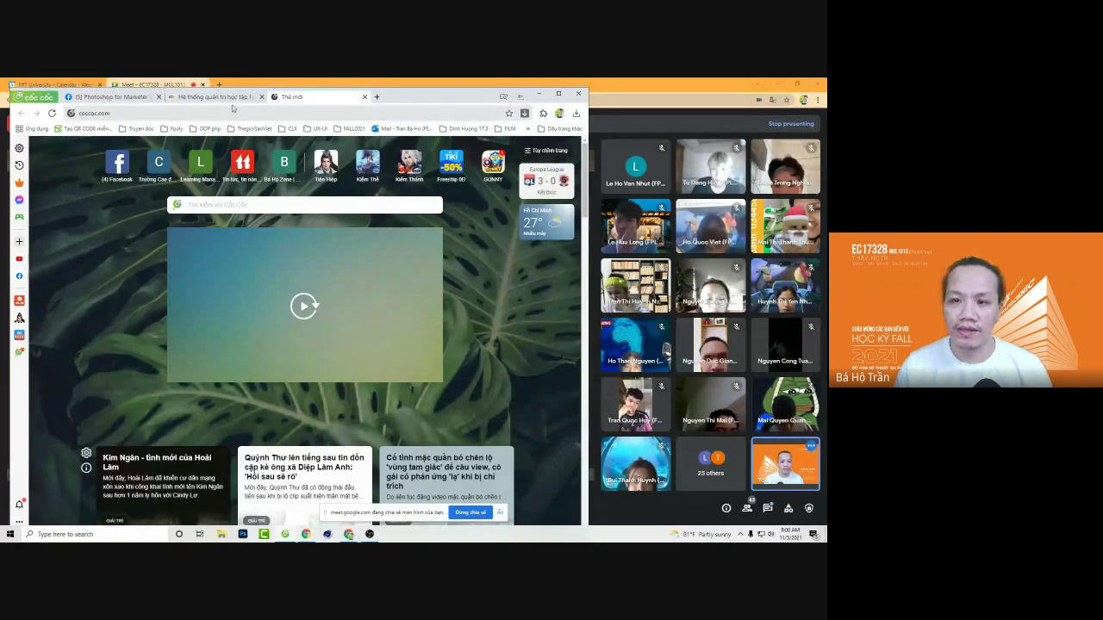
{"action": "type", "text": "go"}
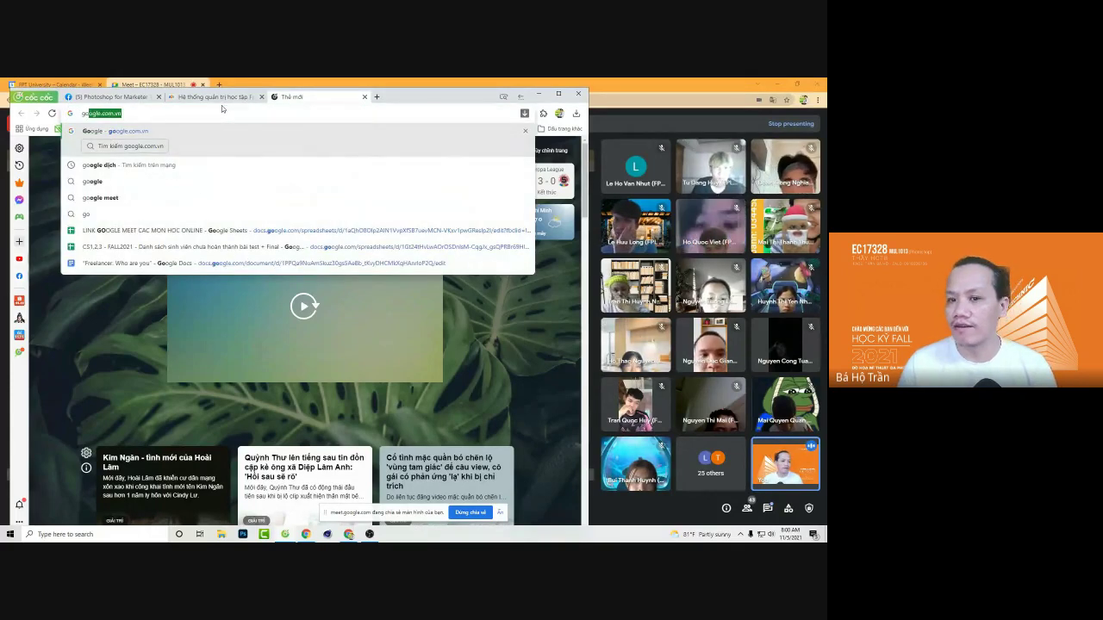
{"action": "key", "text": "Return"}
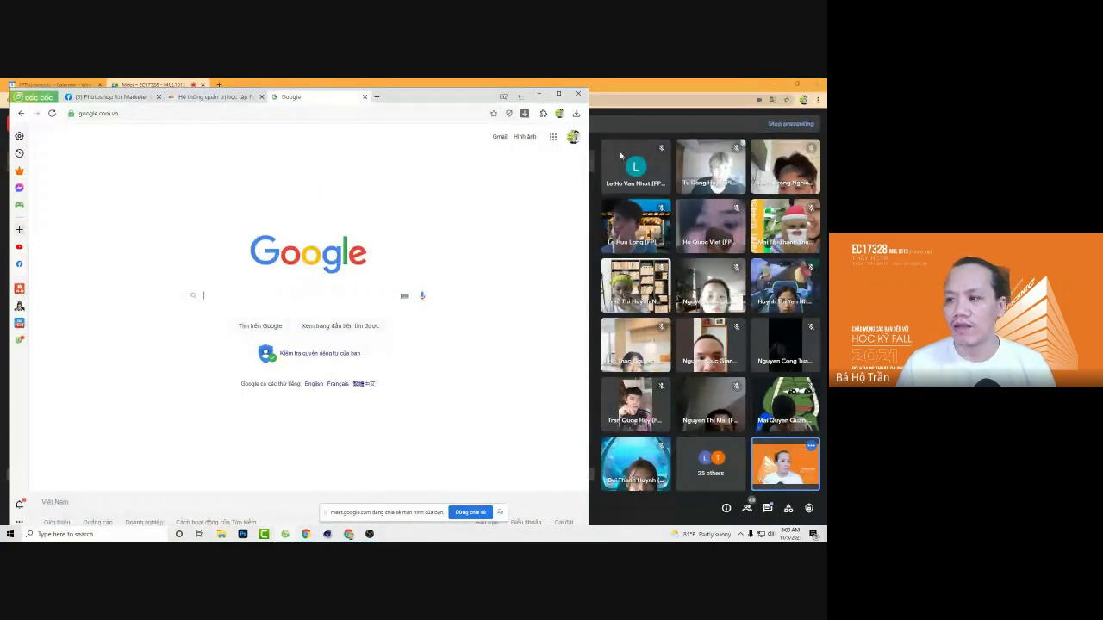
{"action": "left_click", "coordinate": [553, 137]}
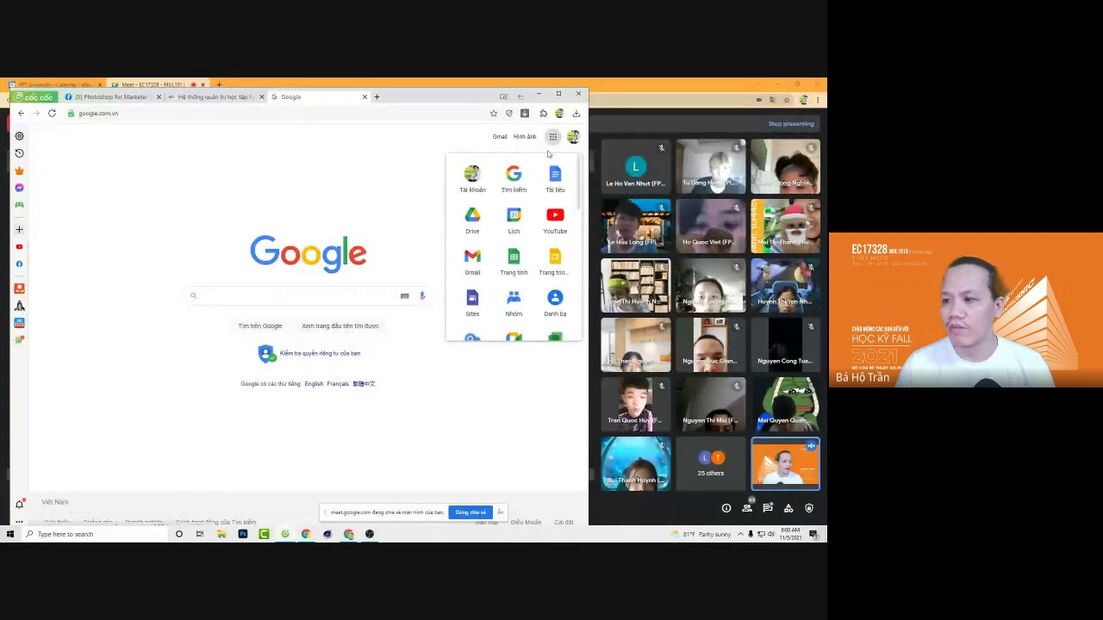
{"action": "left_click", "coordinate": [472, 219]}
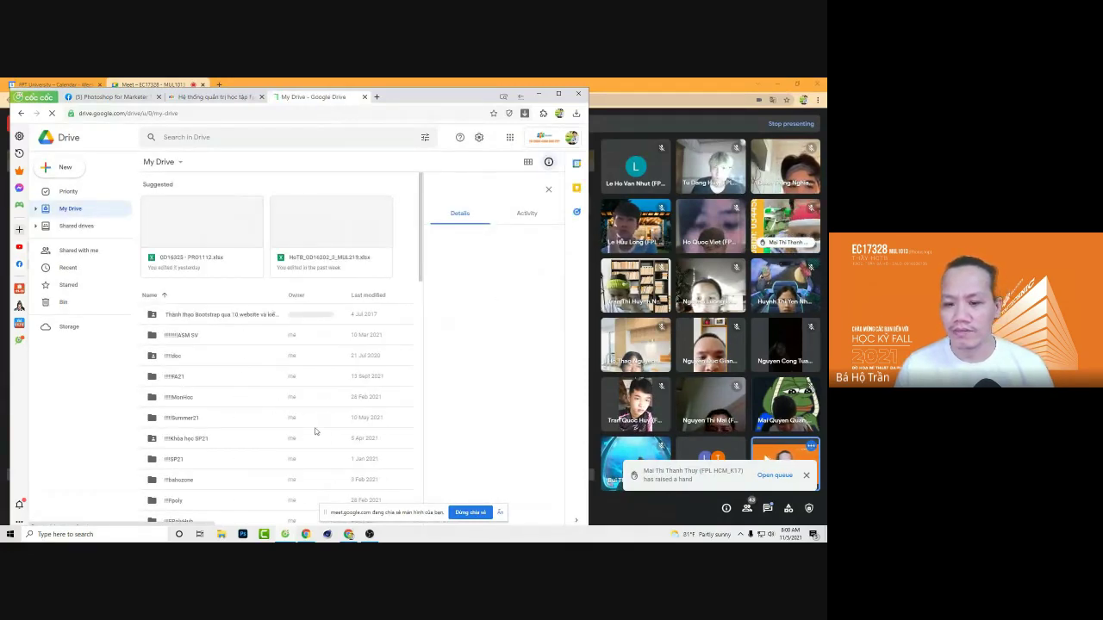
Step: Open FA21 > B2 > EC17328 - MUL1013 and select the PS12345 folder
{"action": "left_click", "coordinate": [172, 377]}
{"action": "double_click", "coordinate": [172, 376]}
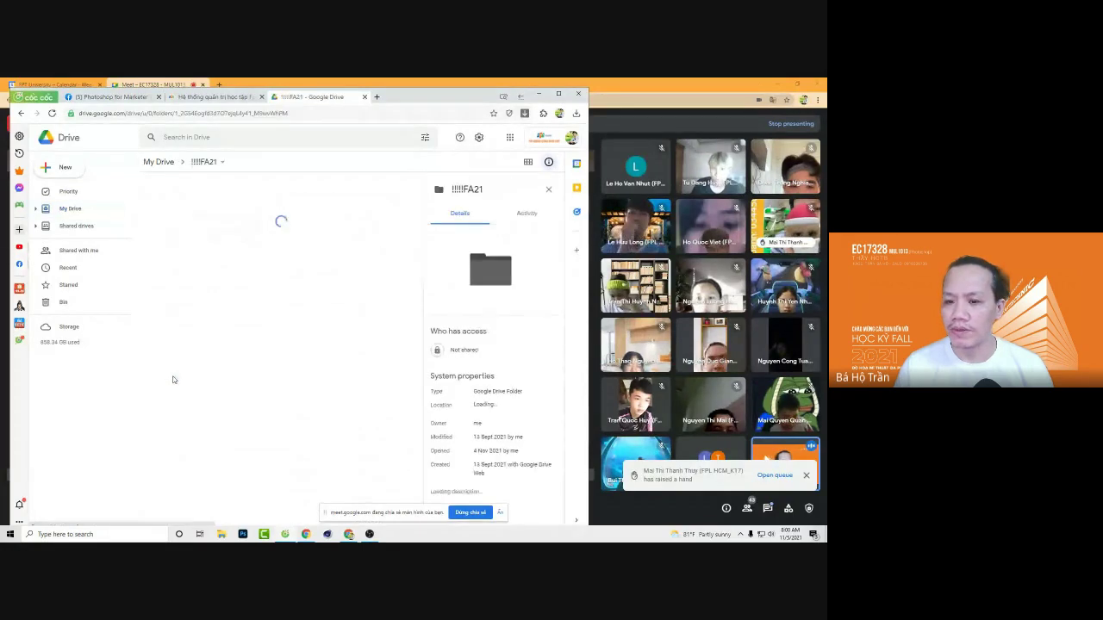
{"action": "double_click", "coordinate": [169, 226]}
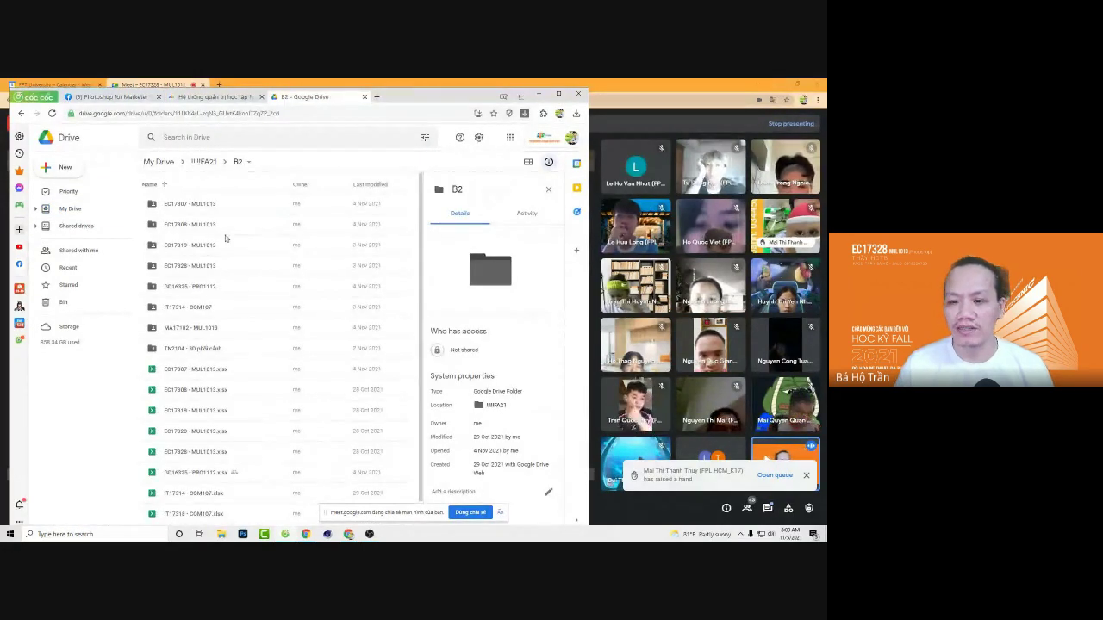
{"action": "double_click", "coordinate": [191, 266]}
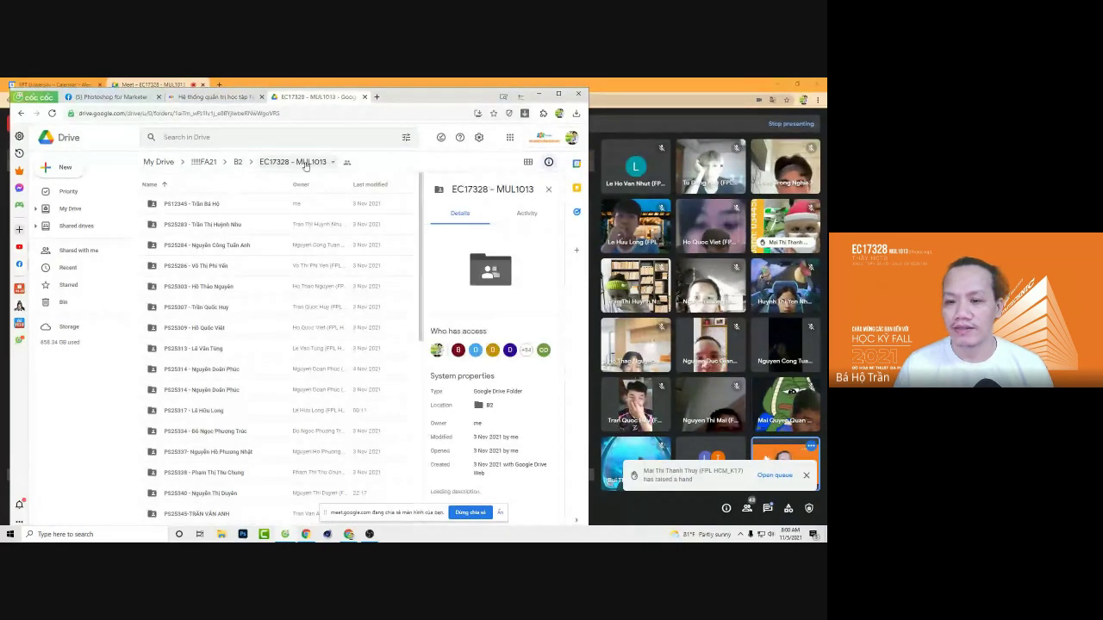
{"action": "scroll", "coordinate": [255, 359], "scroll_direction": "down", "scroll_amount": 5}
{"action": "scroll", "coordinate": [255, 359], "scroll_direction": "up", "scroll_amount": 10}
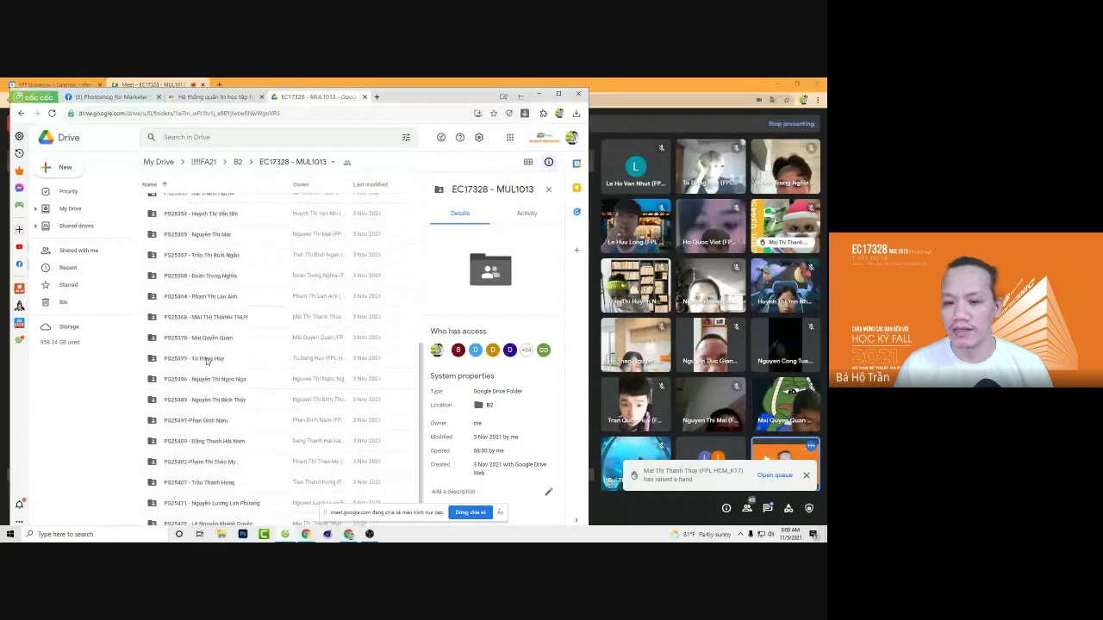
{"action": "left_click", "coordinate": [210, 228]}
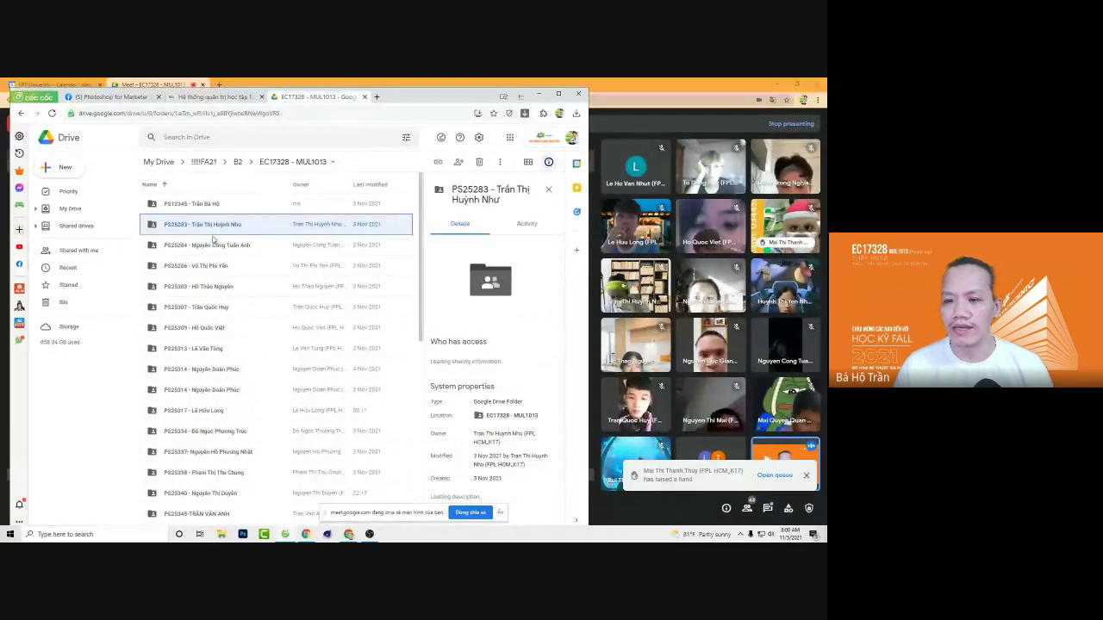
{"action": "key", "text": "ctrl+a"}
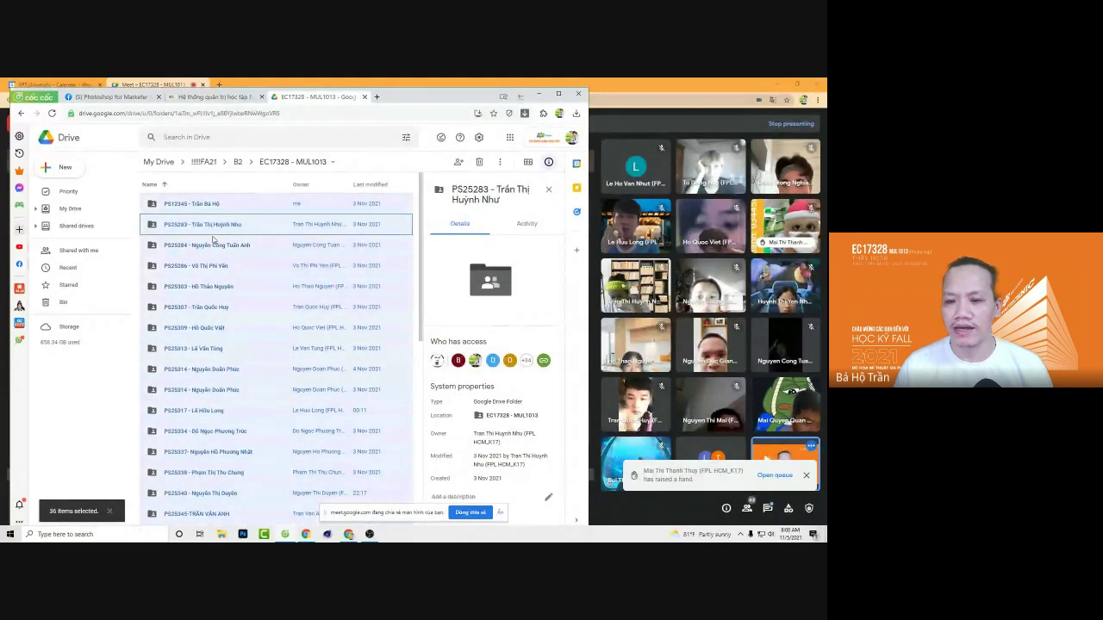
{"action": "left_click", "coordinate": [214, 206]}
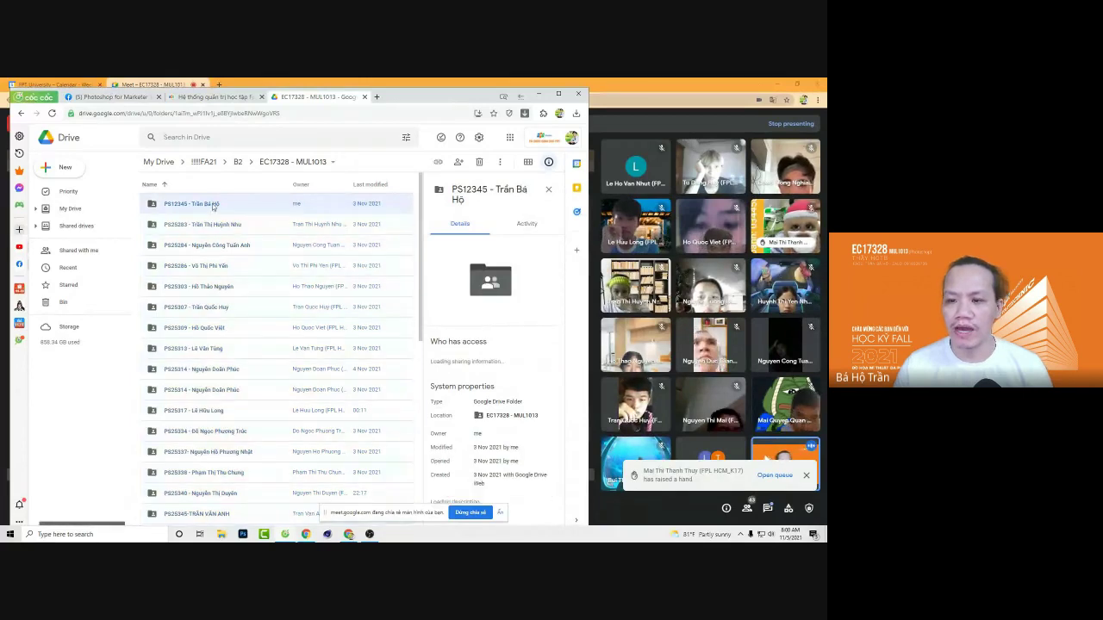
Step: Copy the folder's sharing link, then open the Google Meet in-call chat
{"action": "left_click", "coordinate": [281, 164]}
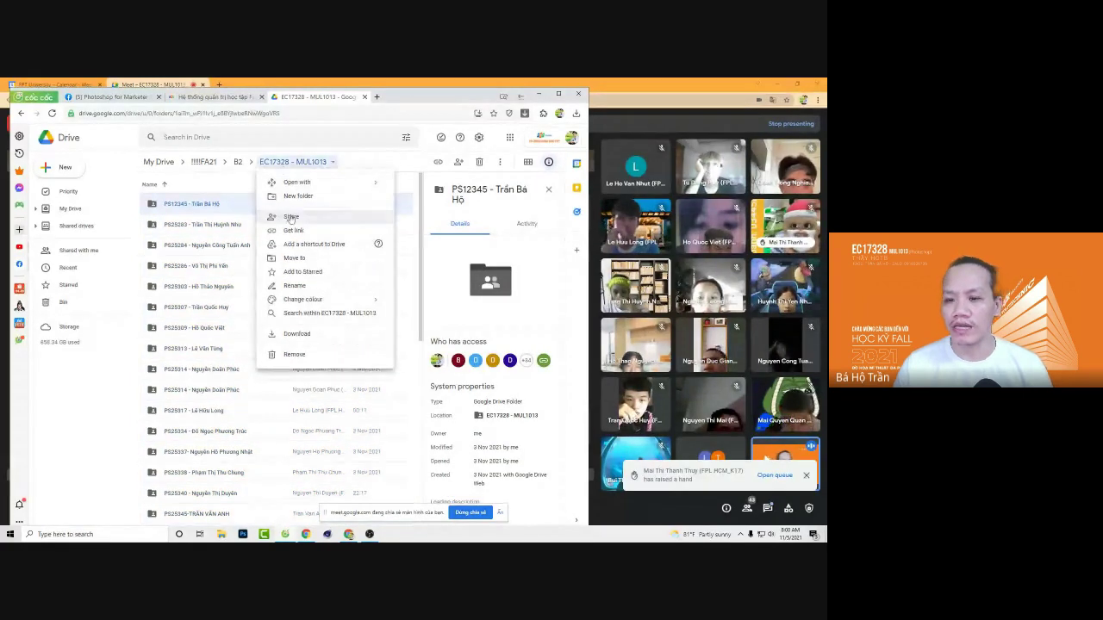
{"action": "left_click", "coordinate": [291, 216]}
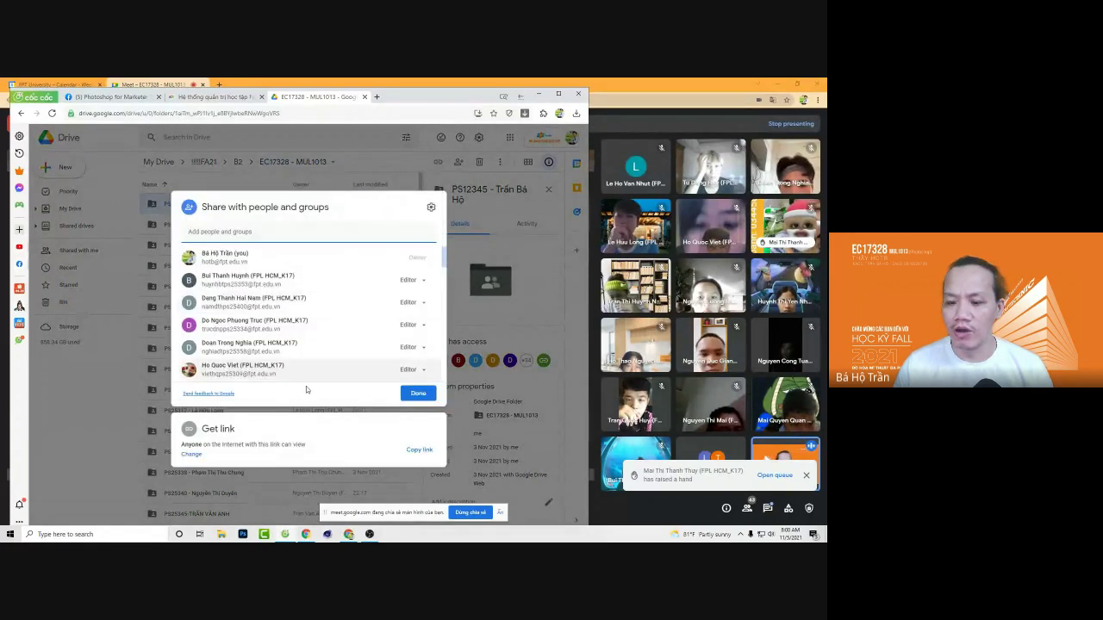
{"action": "left_click", "coordinate": [420, 450]}
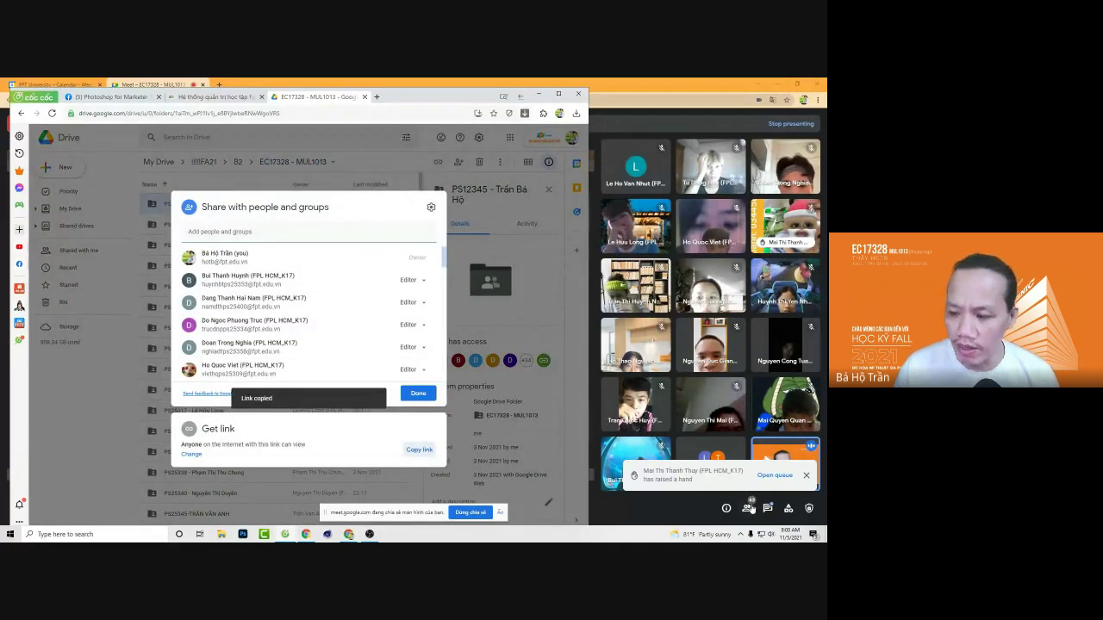
{"action": "left_click", "coordinate": [641, 521]}
{"action": "left_click", "coordinate": [767, 509]}
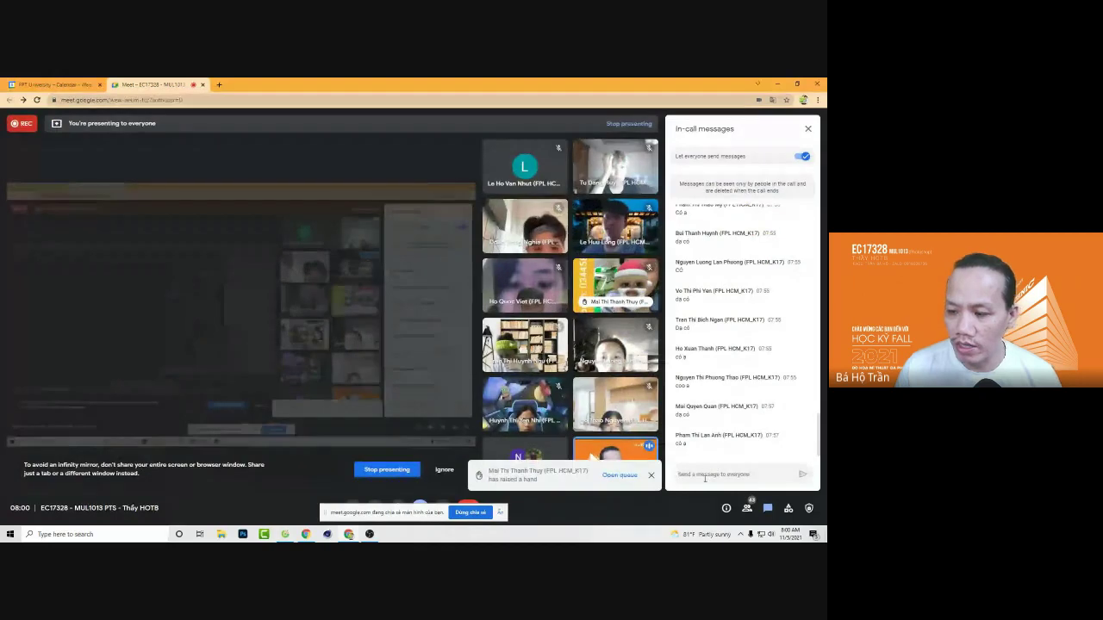
Step: Paste and send the copied class folder link in the Meet chat, check participants, then return to Drive
{"action": "key", "text": "ctrl+v"}
{"action": "key", "text": "Return"}
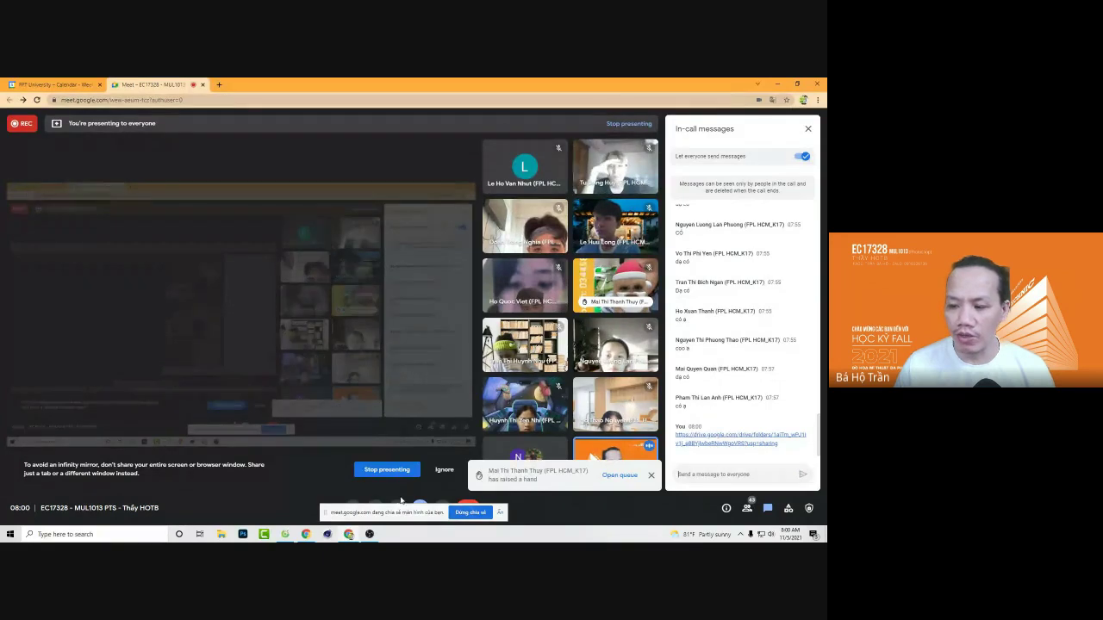
{"action": "left_click", "coordinate": [497, 513]}
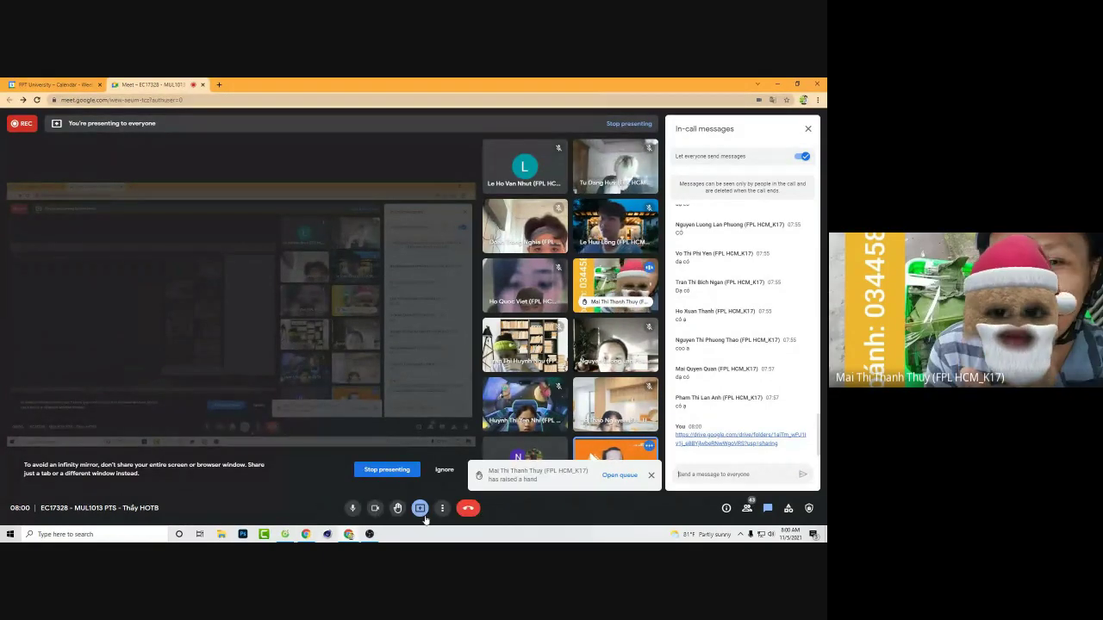
{"action": "left_click", "coordinate": [745, 510]}
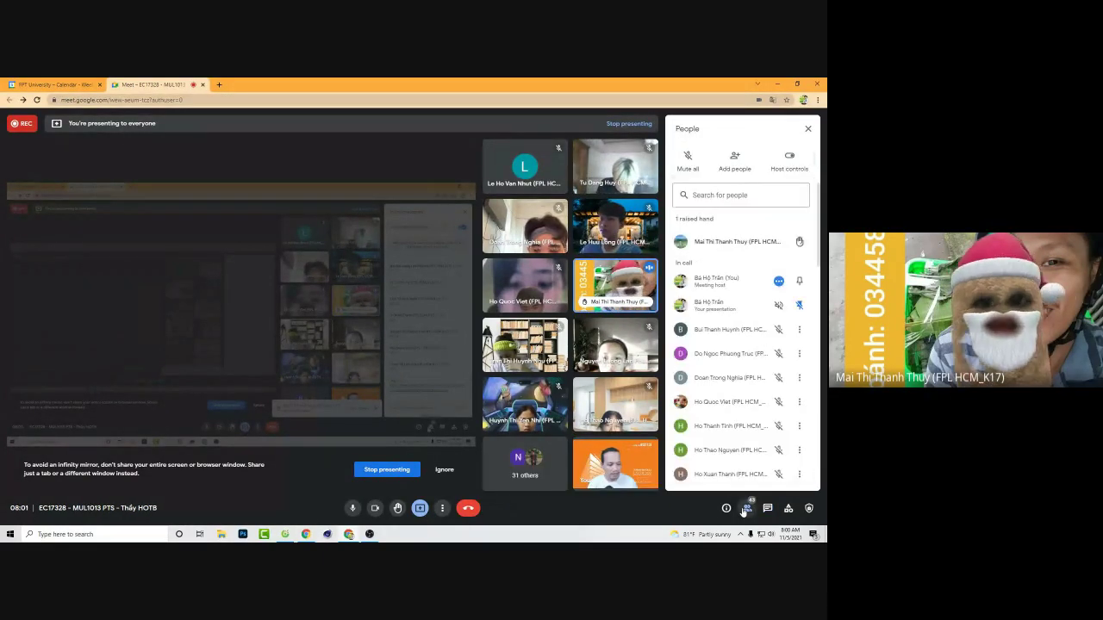
{"action": "left_click", "coordinate": [746, 510]}
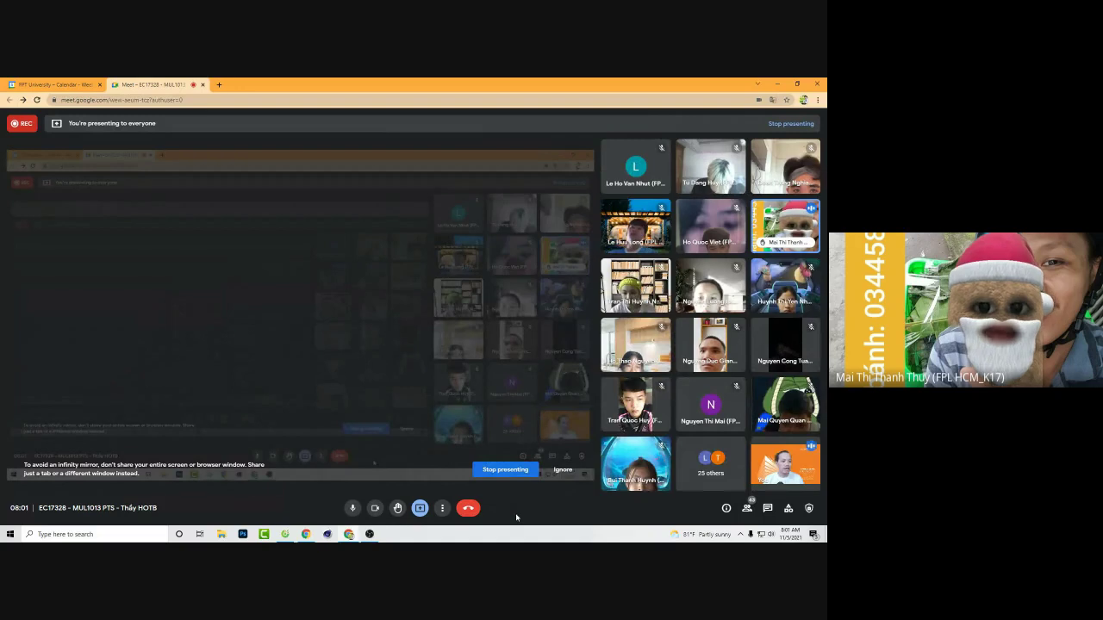
{"action": "key", "text": "alt+Tab"}
{"action": "key", "text": "alt+Tab"}
{"action": "key", "text": "alt+Tab"}
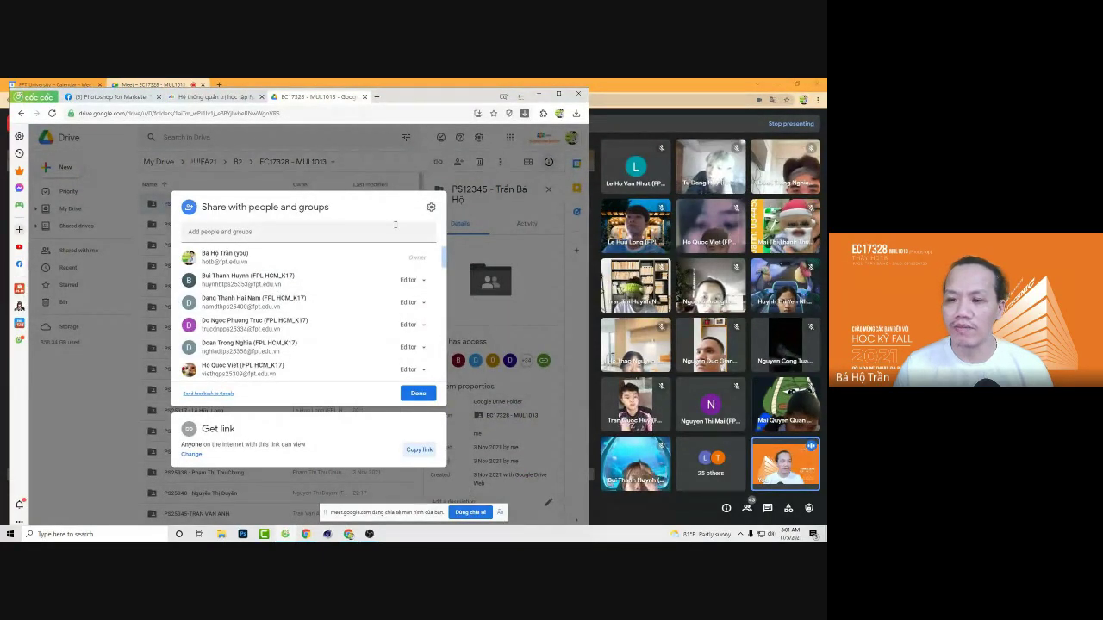
Step: Close the PS12345 sharing dialog and scroll through the EC17328 - MUL1013 student folders
{"action": "left_click", "coordinate": [112, 435]}
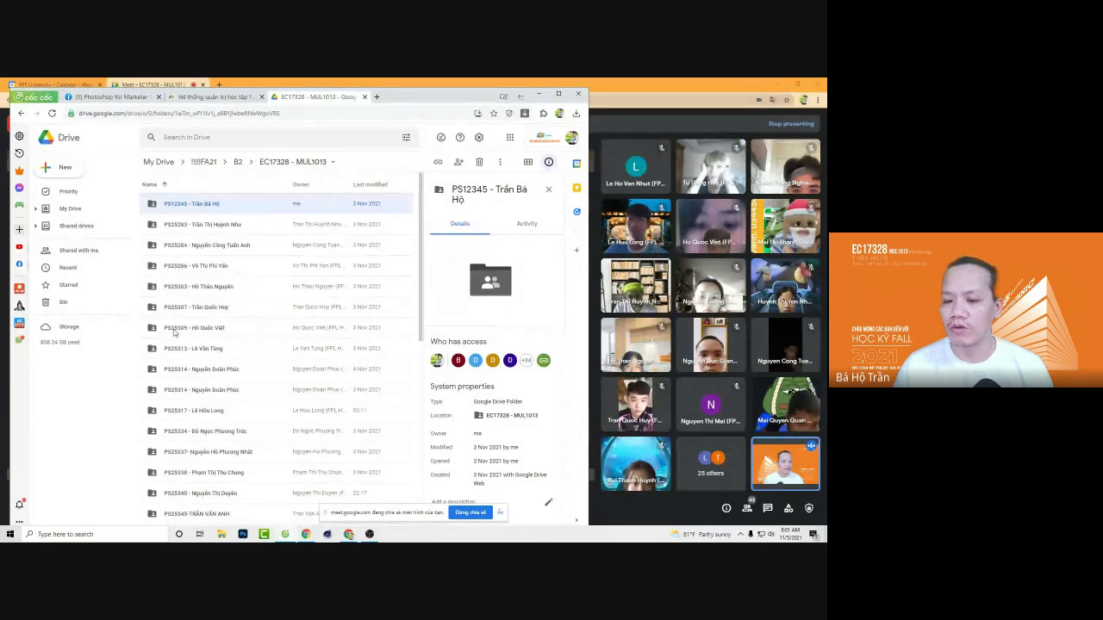
{"action": "scroll", "coordinate": [173, 353], "scroll_direction": "down", "scroll_amount": 2}
{"action": "scroll", "coordinate": [172, 388], "scroll_direction": "down", "scroll_amount": 1}
{"action": "scroll", "coordinate": [171, 419], "scroll_direction": "down", "scroll_amount": 2}
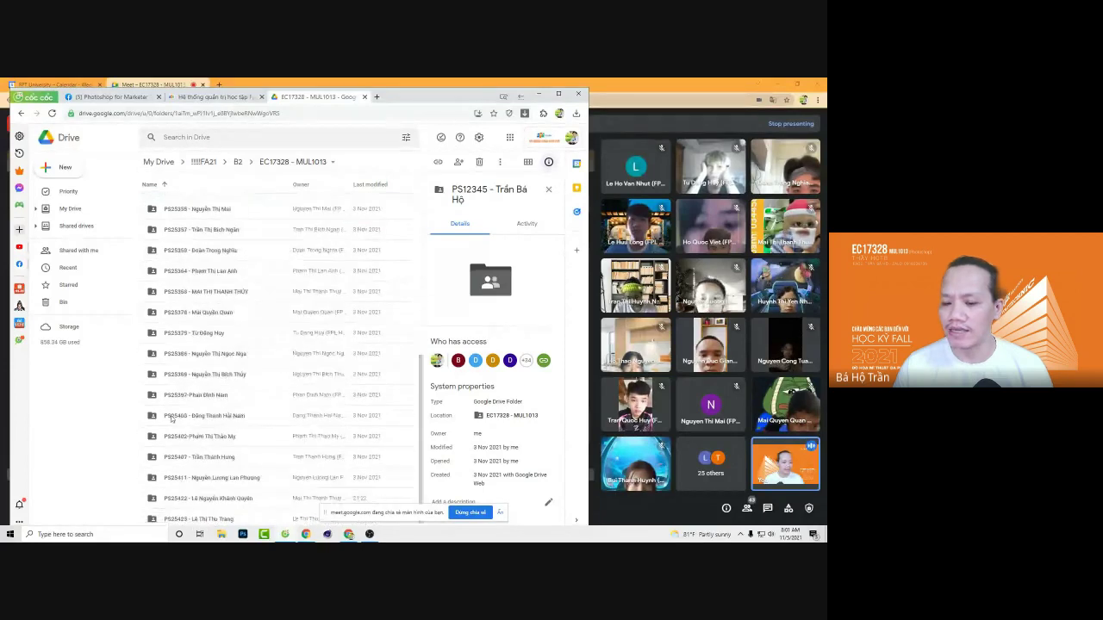
{"action": "scroll", "coordinate": [171, 420], "scroll_direction": "down", "scroll_amount": 1}
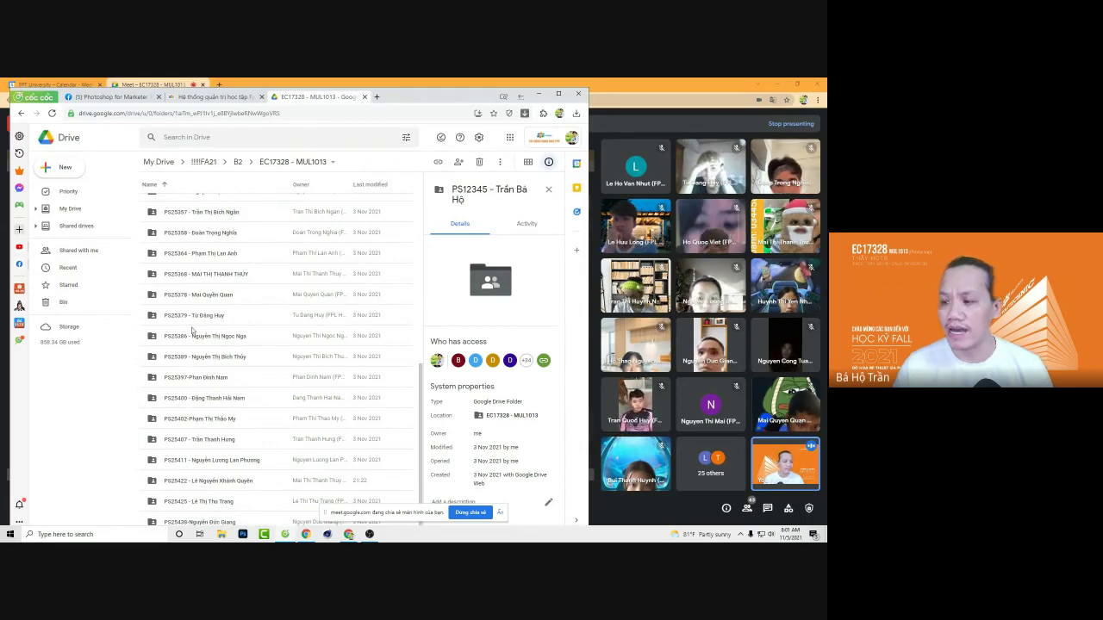
{"action": "scroll", "coordinate": [192, 332], "scroll_direction": "up", "scroll_amount": 3}
{"action": "scroll", "coordinate": [193, 340], "scroll_direction": "up", "scroll_amount": 2}
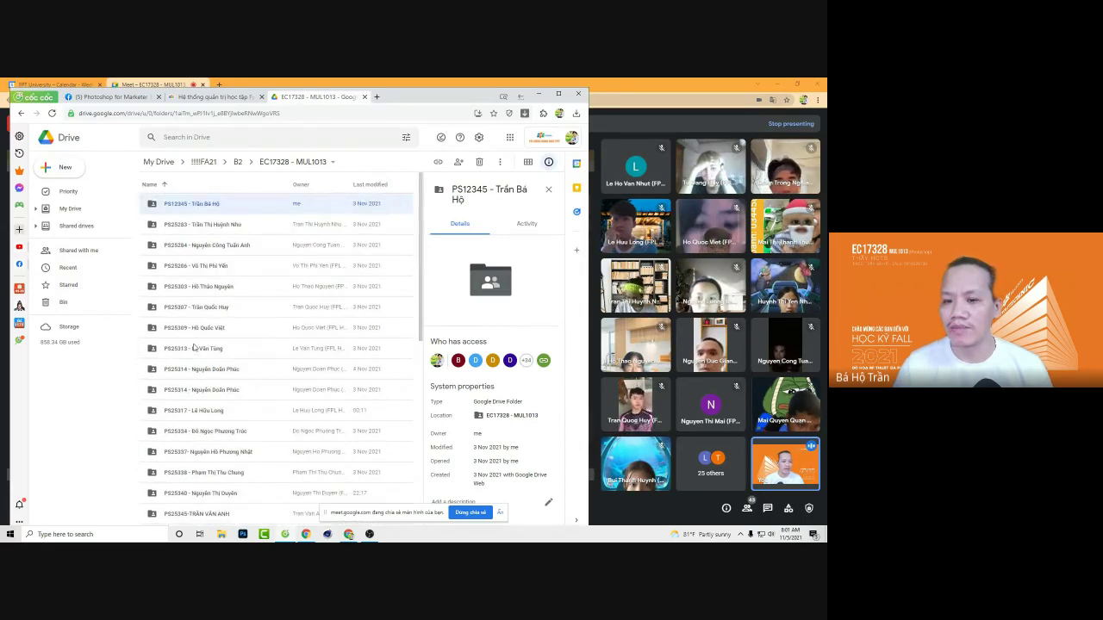
Step: Open the PS12345 folder and copy the sharing link of its PS12345-Lab1 subfolder
{"action": "double_click", "coordinate": [185, 205]}
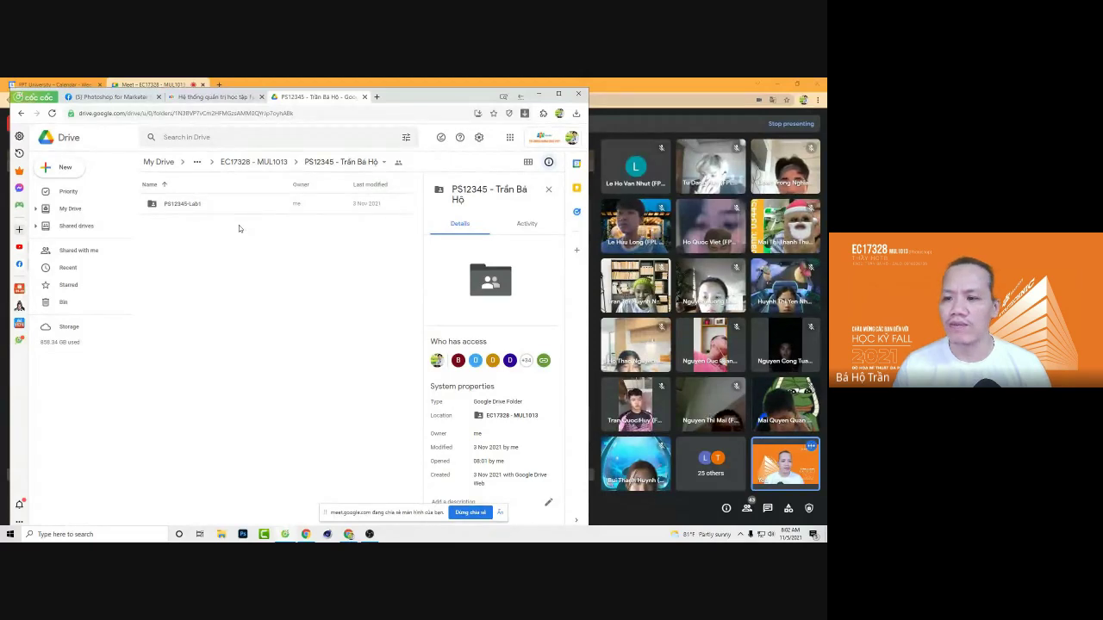
{"action": "left_click", "coordinate": [195, 207]}
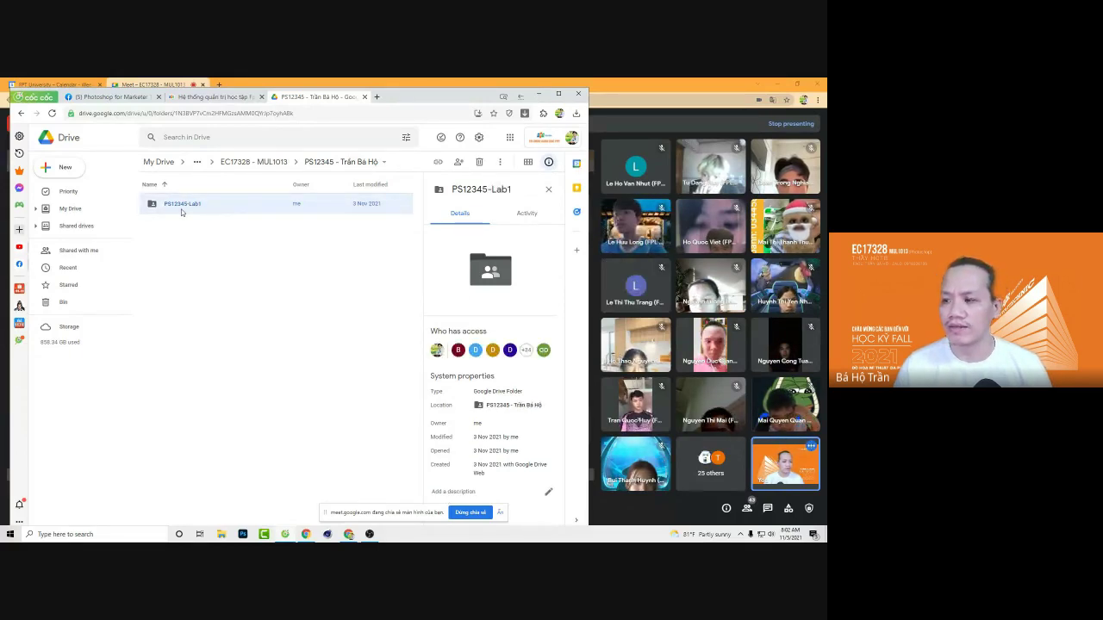
{"action": "right_click", "coordinate": [193, 207]}
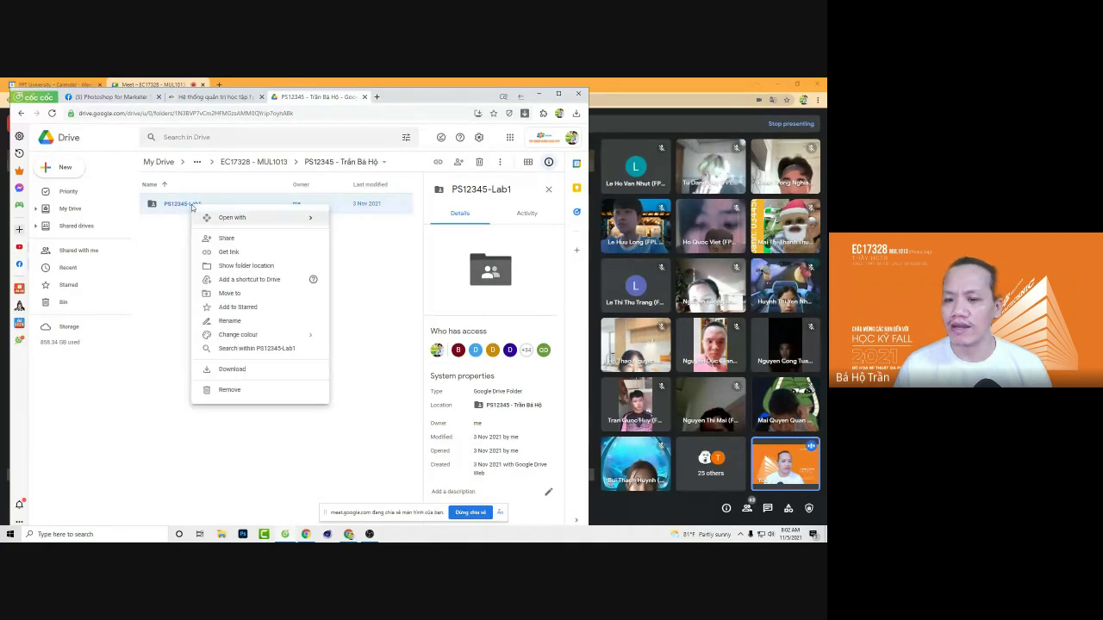
{"action": "left_click", "coordinate": [213, 239]}
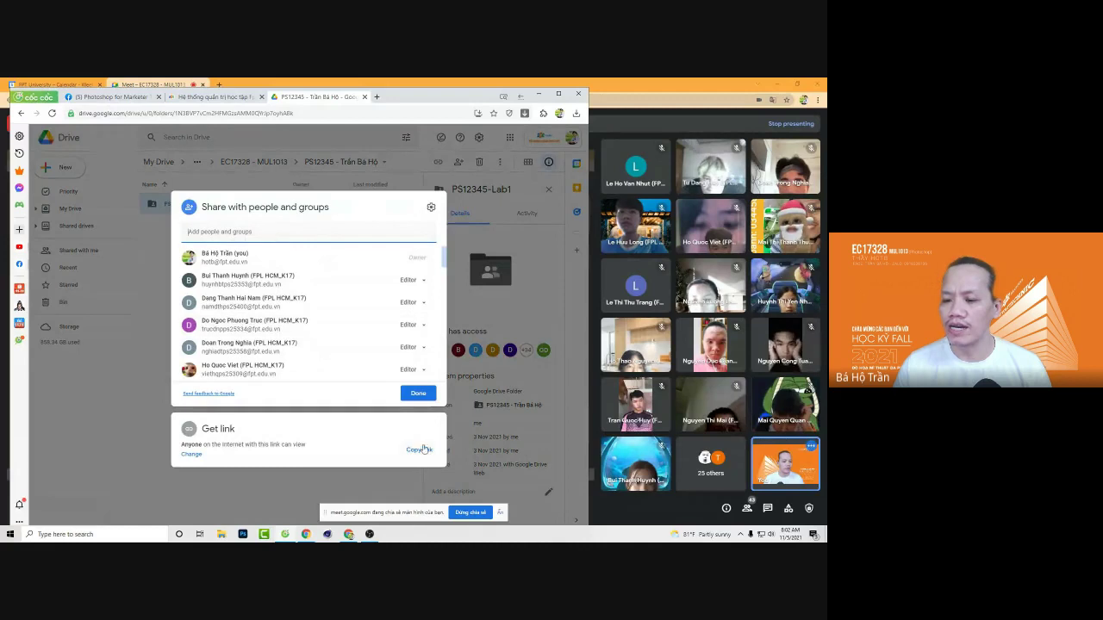
{"action": "left_click", "coordinate": [421, 450]}
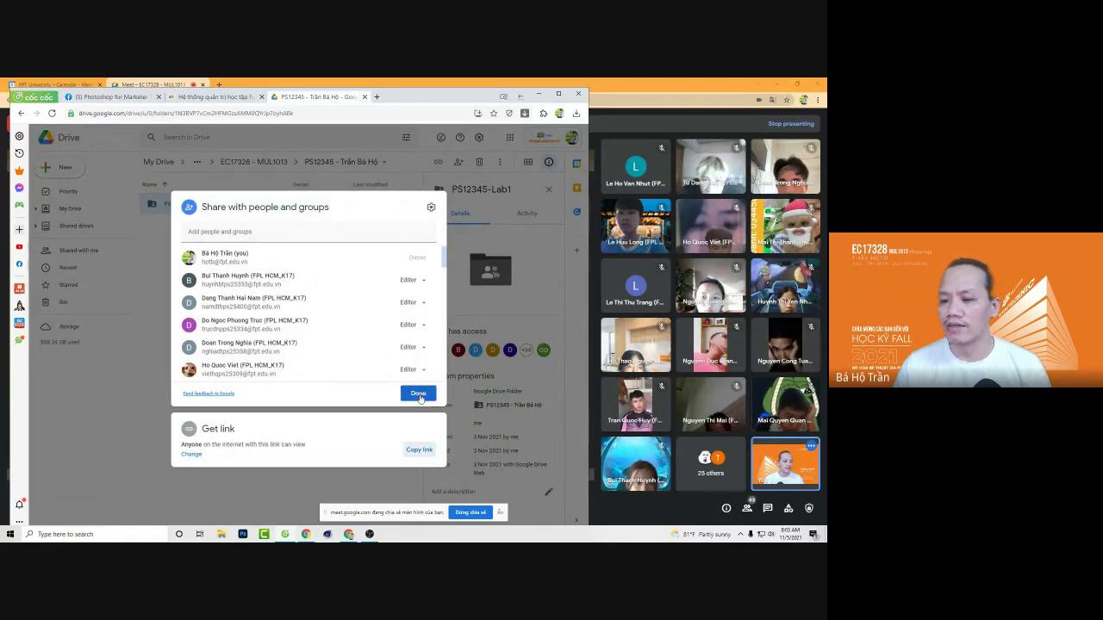
{"action": "left_click", "coordinate": [419, 393]}
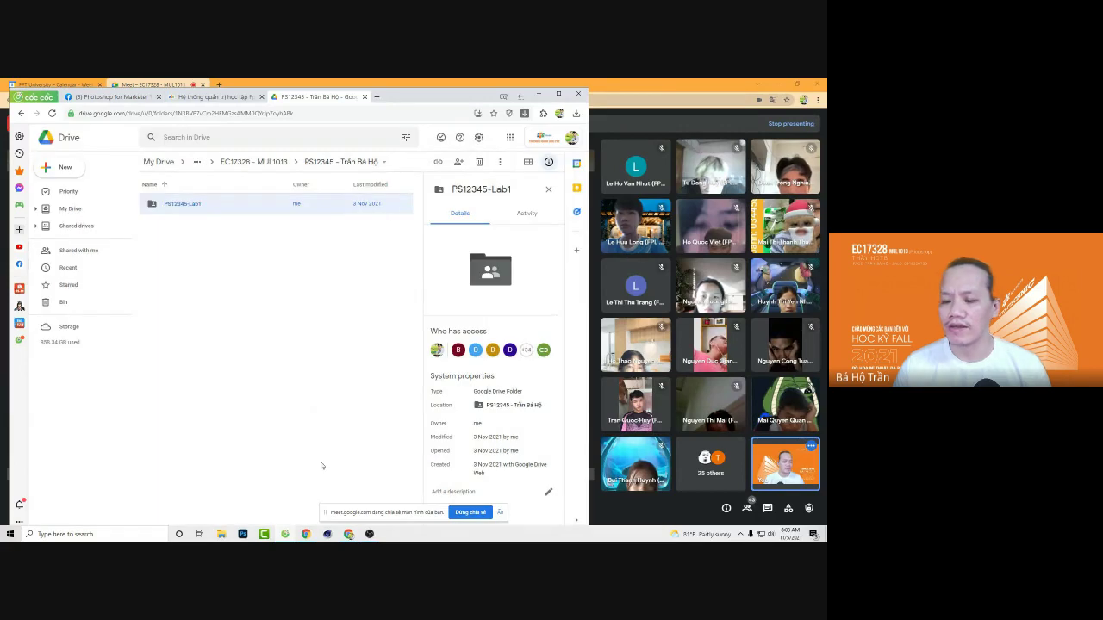
{"action": "right_click", "coordinate": [409, 534]}
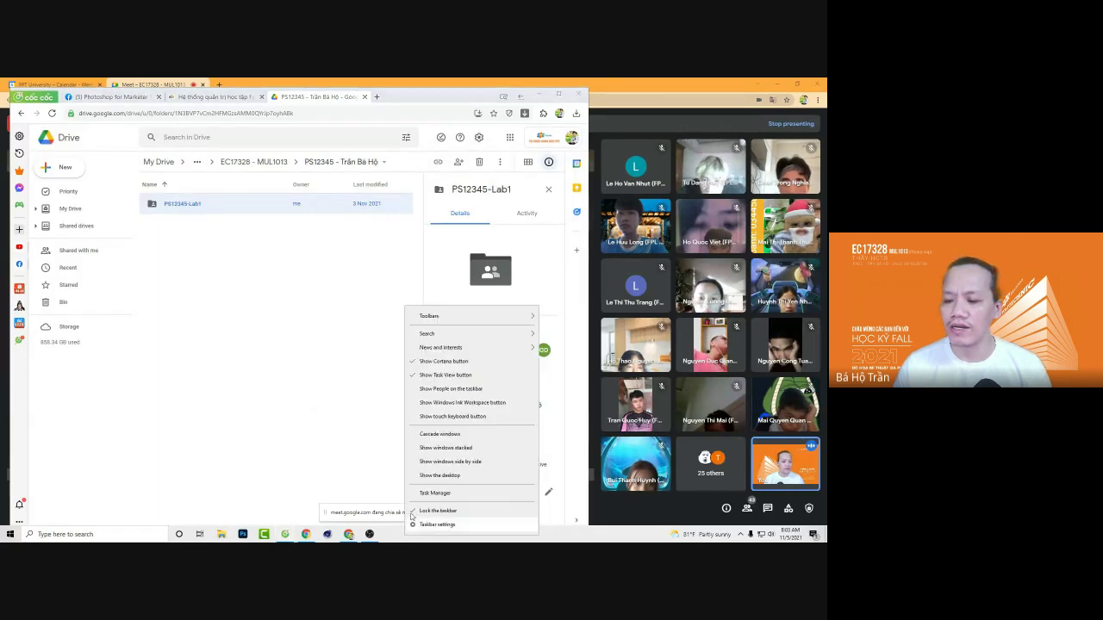
Step: Show the desktop and permanently delete three selected text files
{"action": "left_click", "coordinate": [439, 475]}
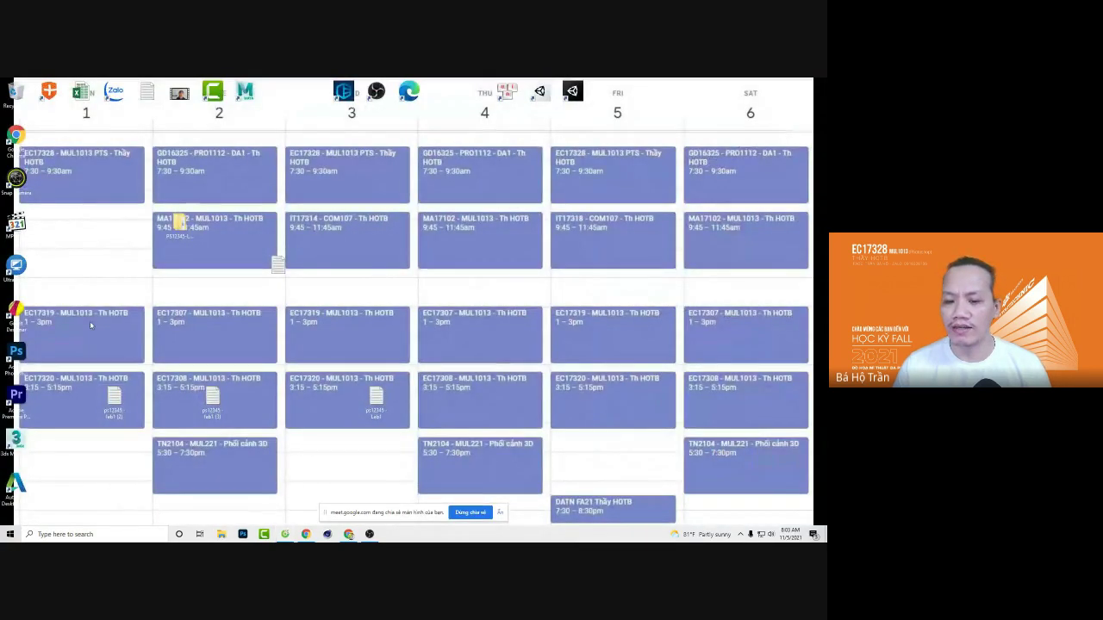
{"action": "left_click_drag", "start_coordinate": [80, 362], "coordinate": [379, 405]}
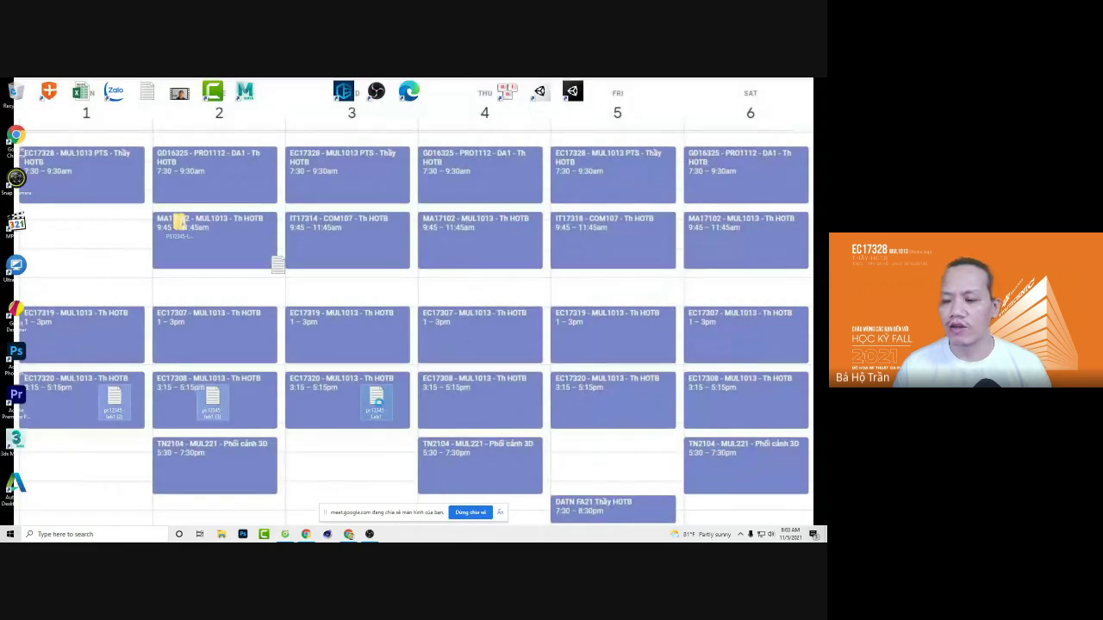
{"action": "right_click", "coordinate": [366, 393]}
{"action": "left_click", "coordinate": [405, 372]}
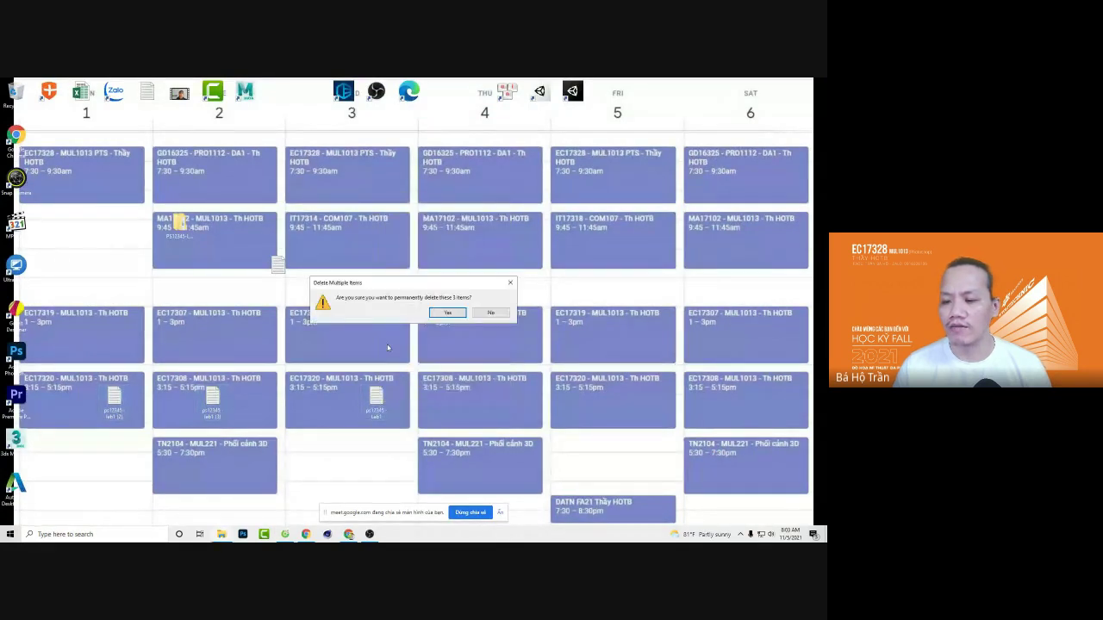
{"action": "left_click", "coordinate": [437, 313]}
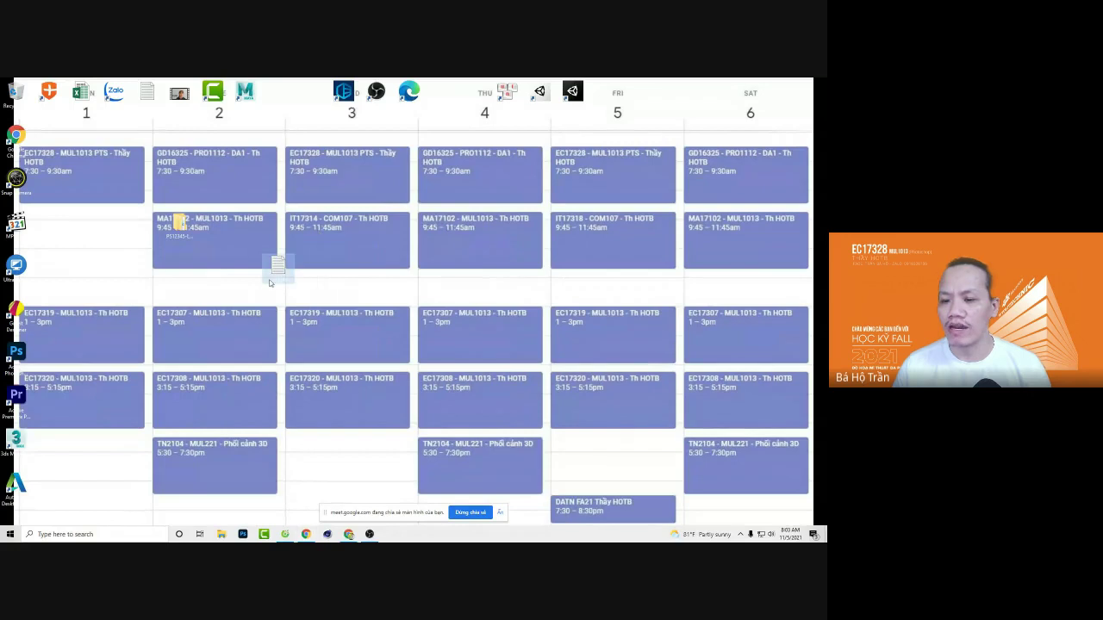
Step: Delete the remaining desktop file and bring up the desktop's New item menu
{"action": "right_click", "coordinate": [276, 273]}
{"action": "left_click", "coordinate": [301, 481]}
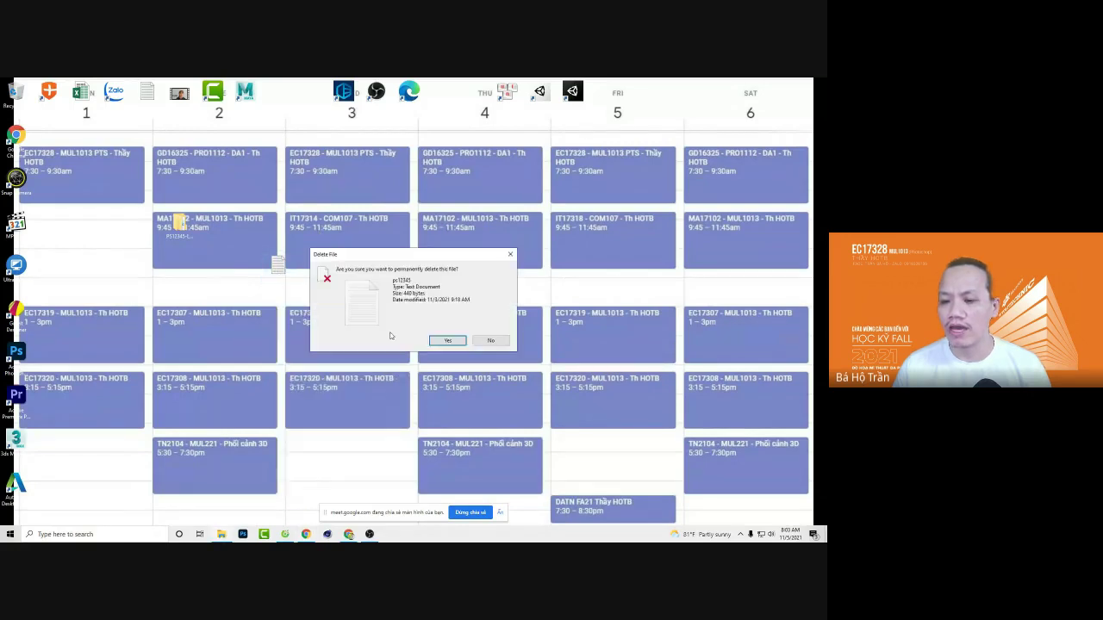
{"action": "left_click", "coordinate": [448, 340]}
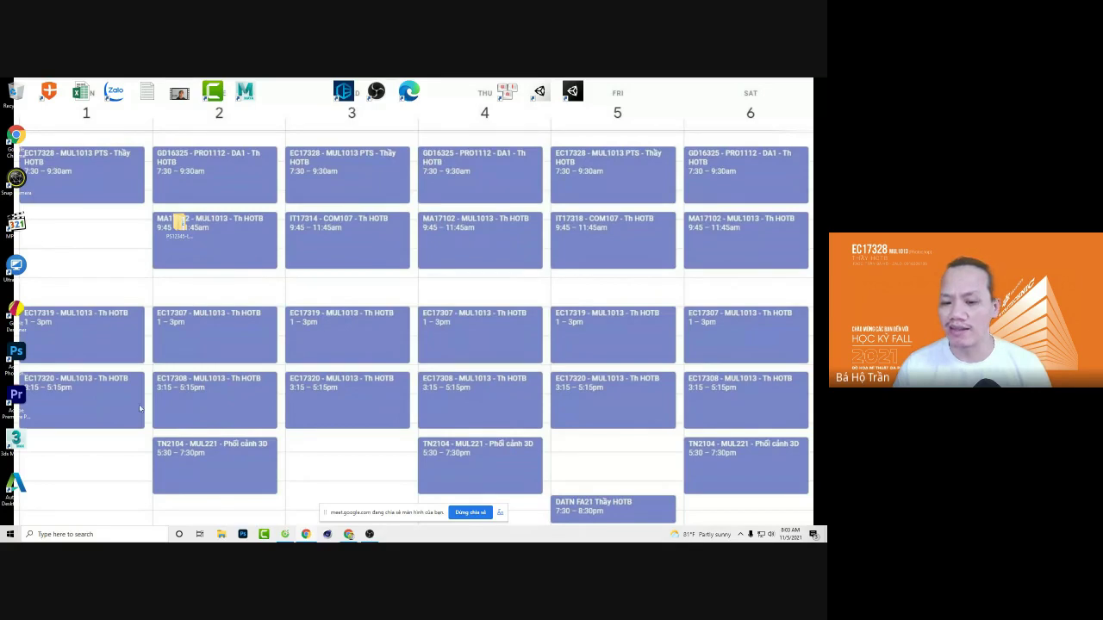
{"action": "right_click", "coordinate": [204, 403]}
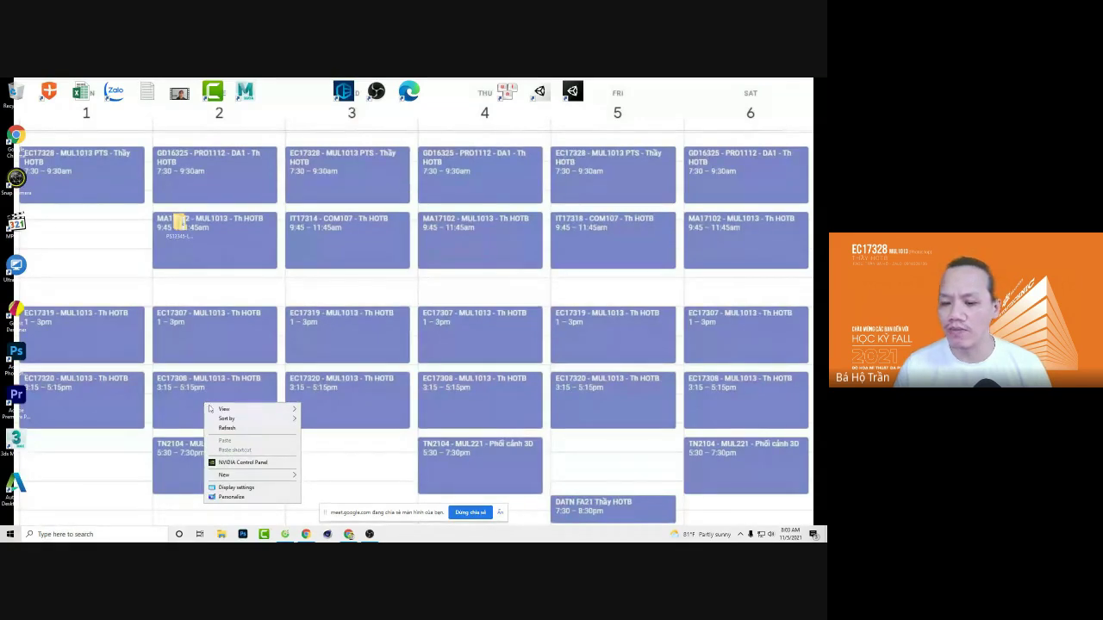
{"action": "mouse_move", "coordinate": [250, 475]}
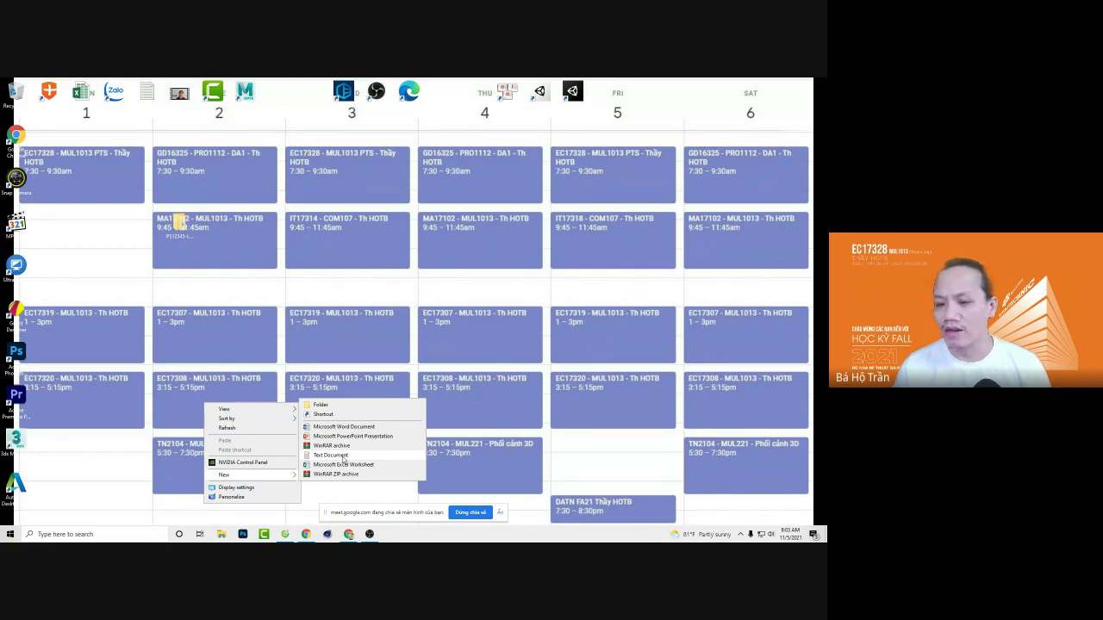
Step: Create a new desktop text document named 'ps12345 - Lab1'
{"action": "left_click", "coordinate": [343, 459]}
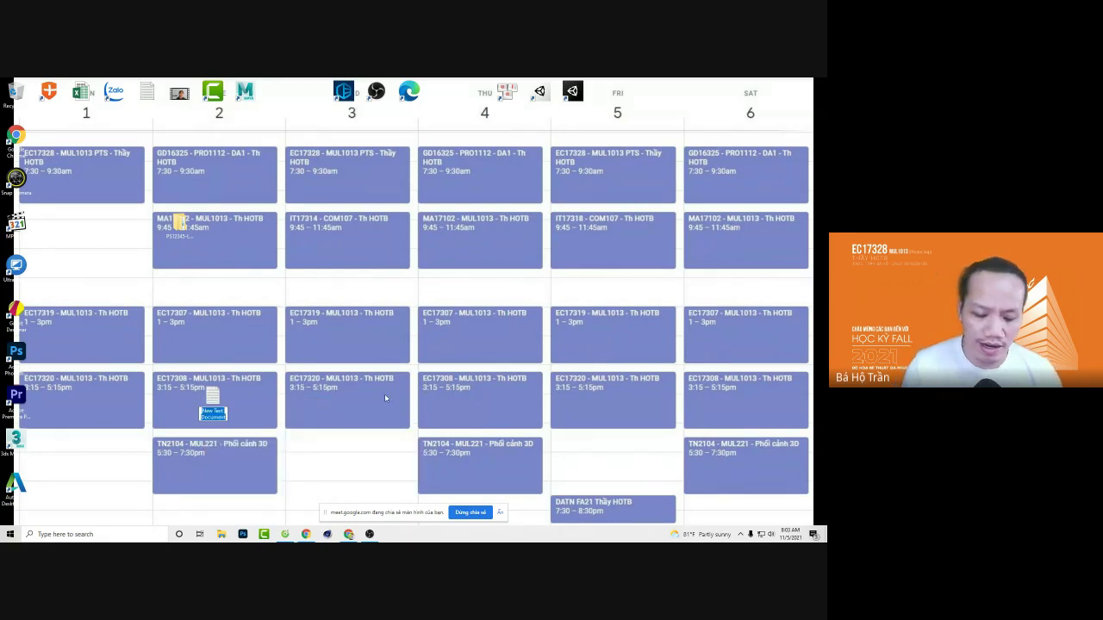
{"action": "type", "text": "Lab"}
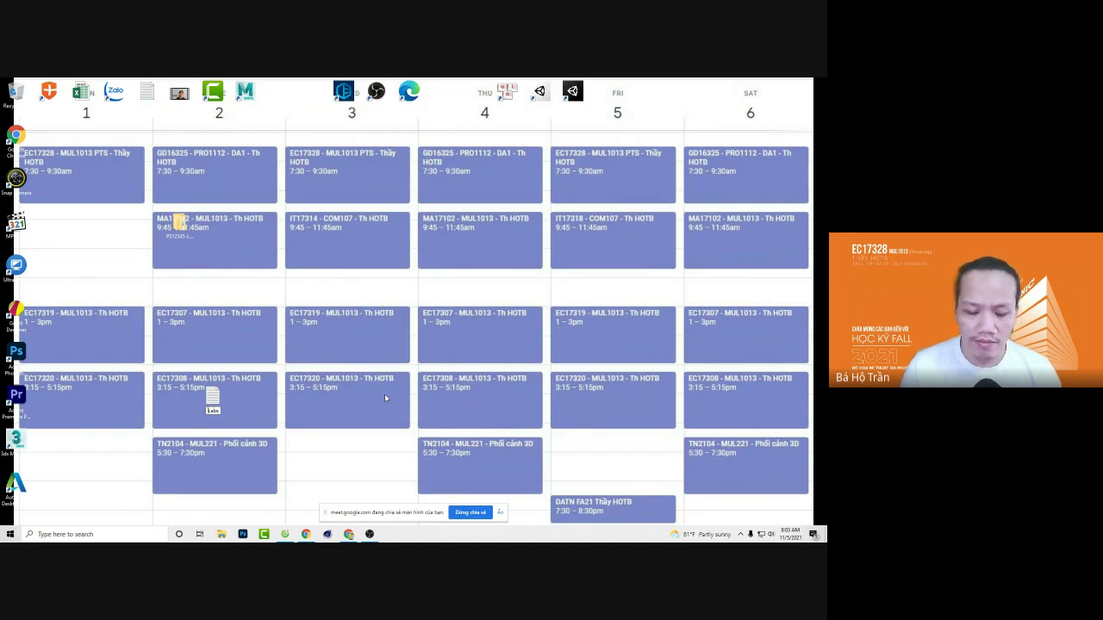
{"action": "type", "text": "s"}
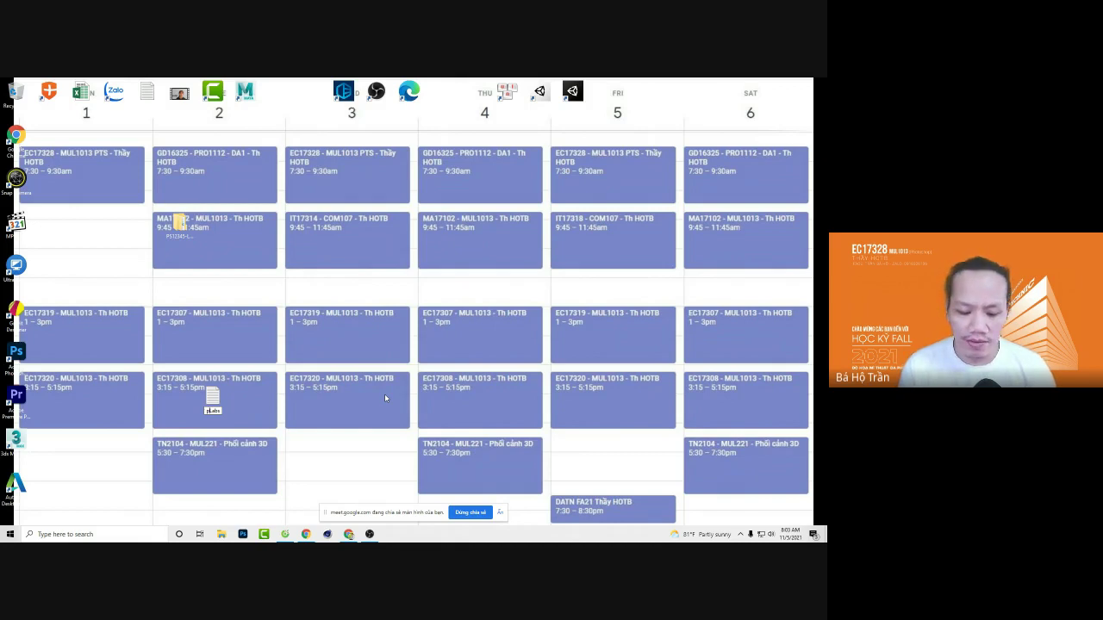
{"action": "type", "text": "s12345"}
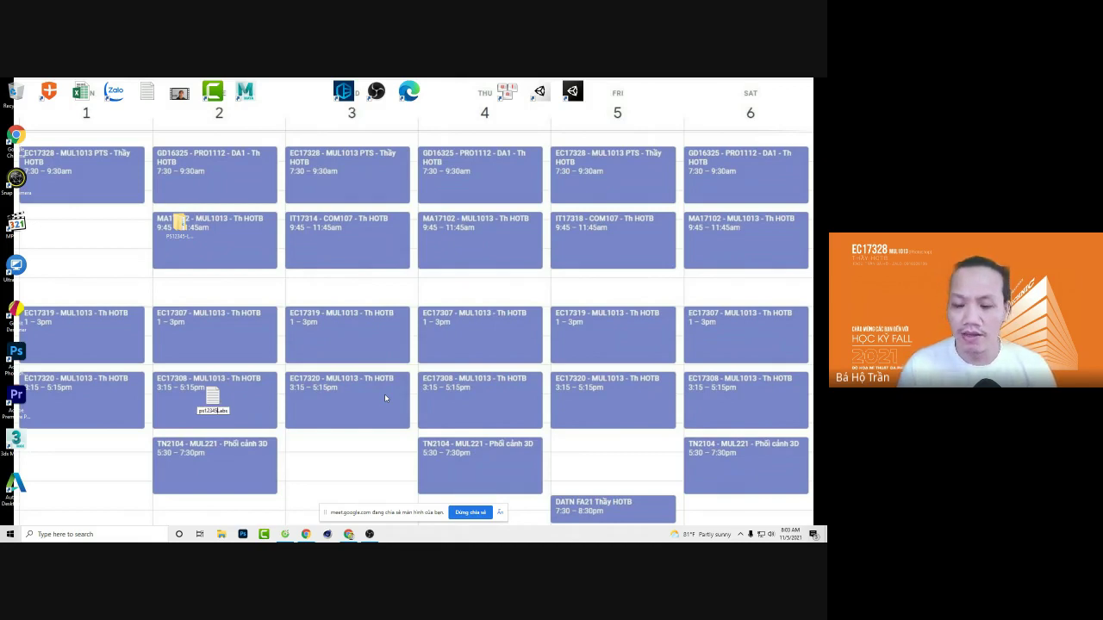
{"action": "type", "text": "-"}
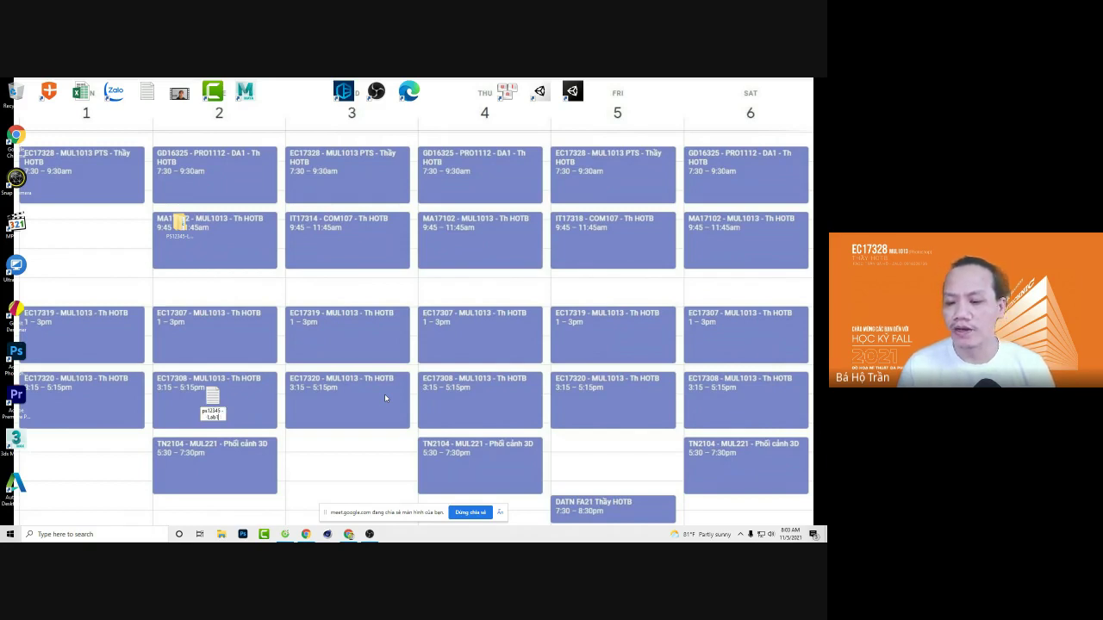
{"action": "key", "text": "Return"}
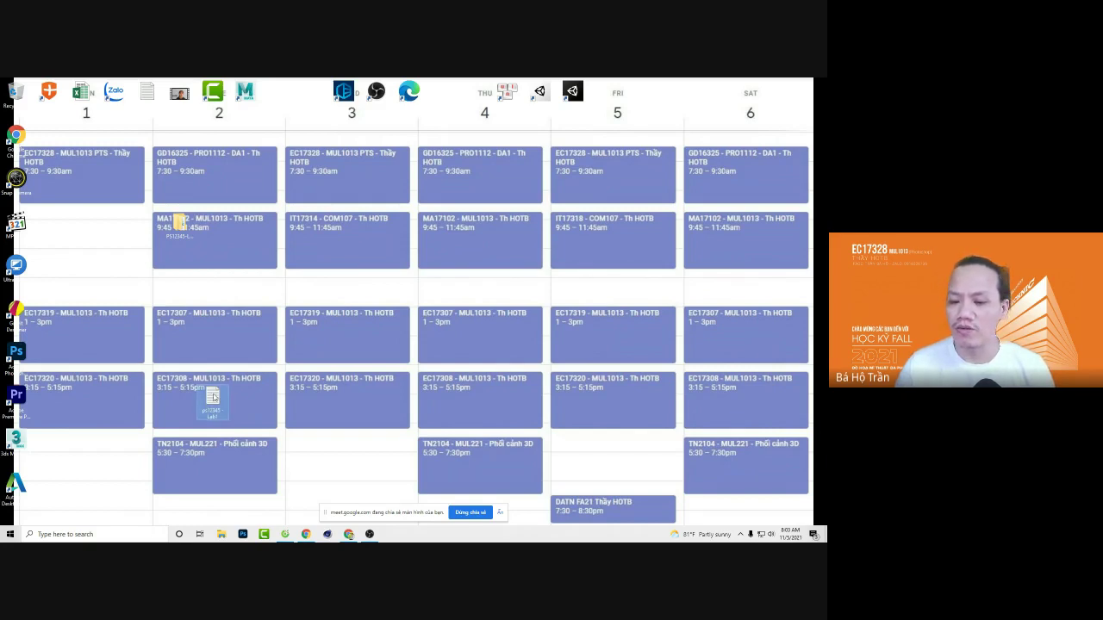
Step: Paste the Drive folder link four times into ps12345 - Lab1 in Notepad and save it
{"action": "double_click", "coordinate": [213, 397]}
{"action": "key", "text": "ctrl+v"}
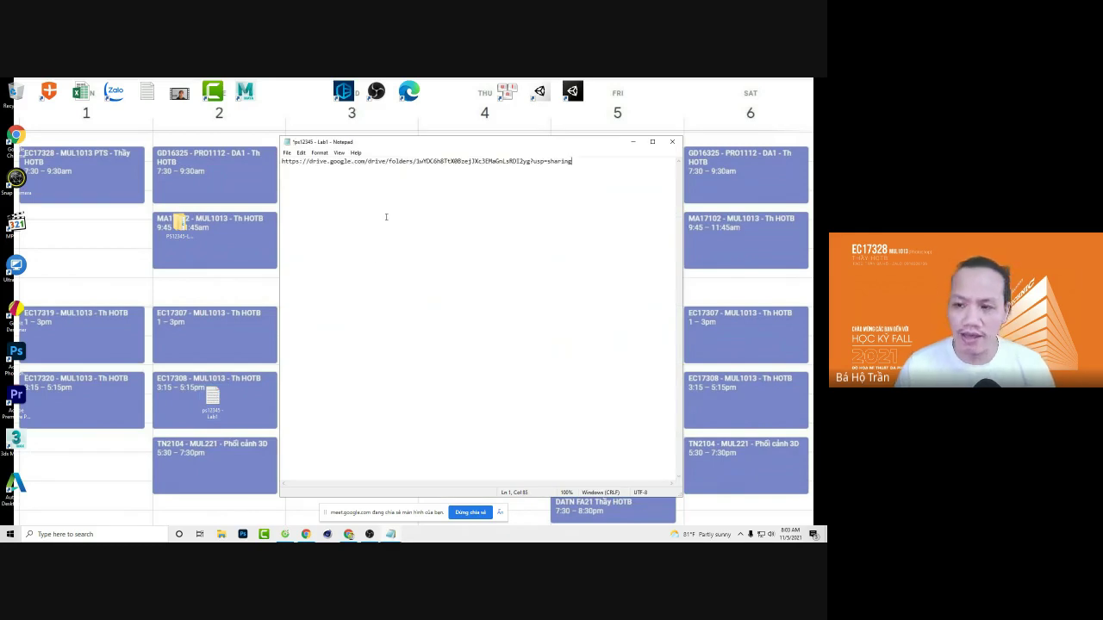
{"action": "key", "text": "Return"}
{"action": "key", "text": "ctrl+v"}
{"action": "key", "text": "Return"}
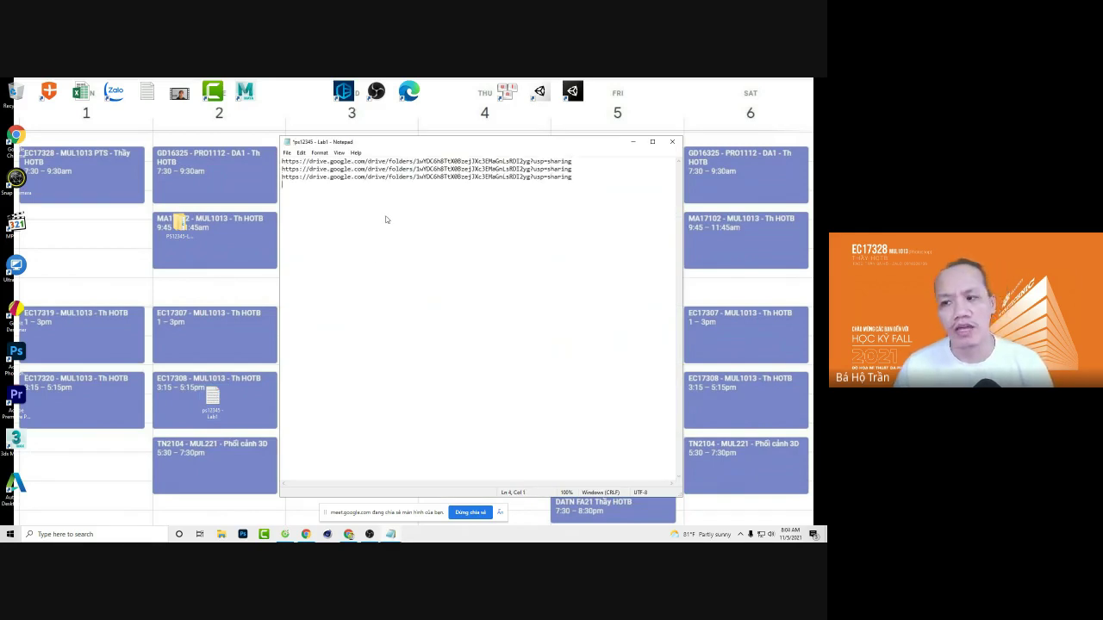
{"action": "key", "text": "ctrl+v"}
{"action": "key", "text": "Return"}
{"action": "key", "text": "Return"}
{"action": "key", "text": "ctrl+v"}
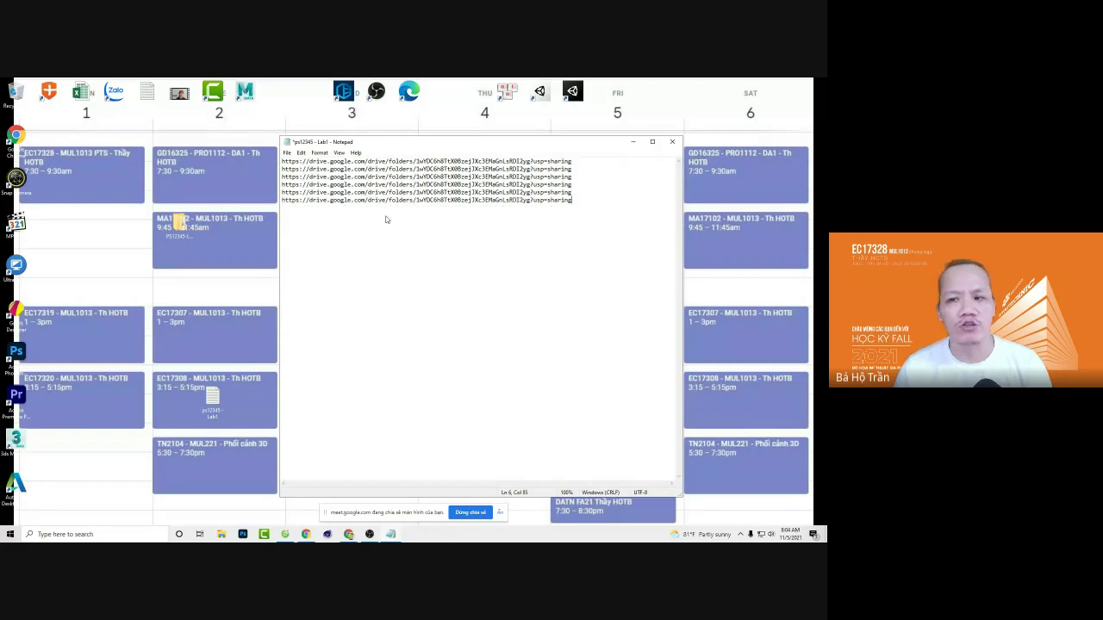
{"action": "left_click", "coordinate": [672, 141]}
{"action": "left_click", "coordinate": [389, 312]}
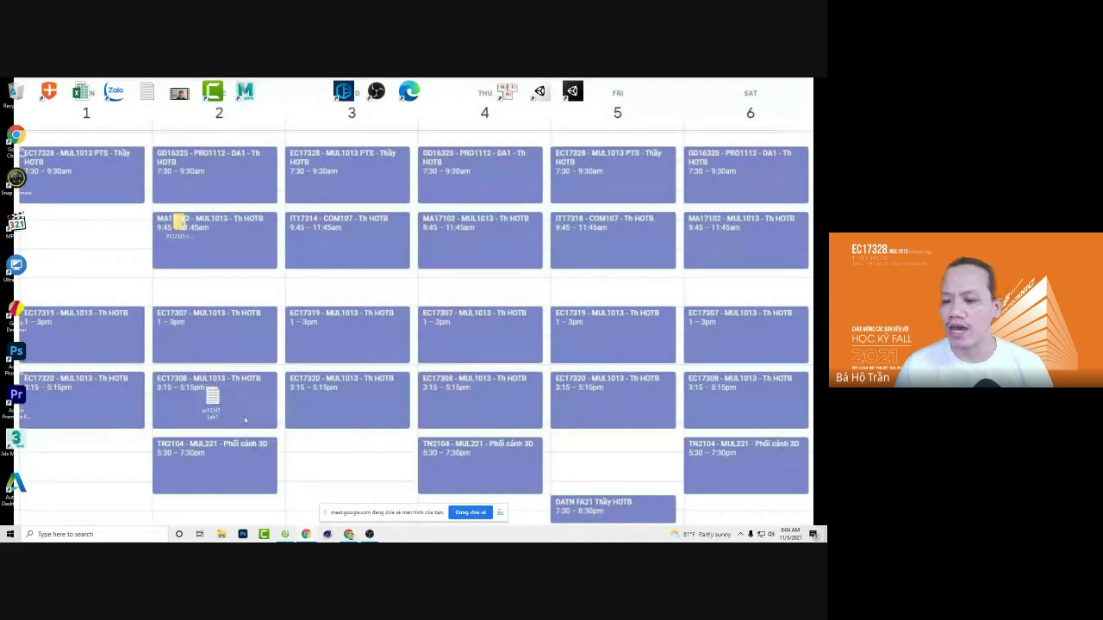
{"action": "left_click_drag", "start_coordinate": [248, 429], "coordinate": [172, 435]}
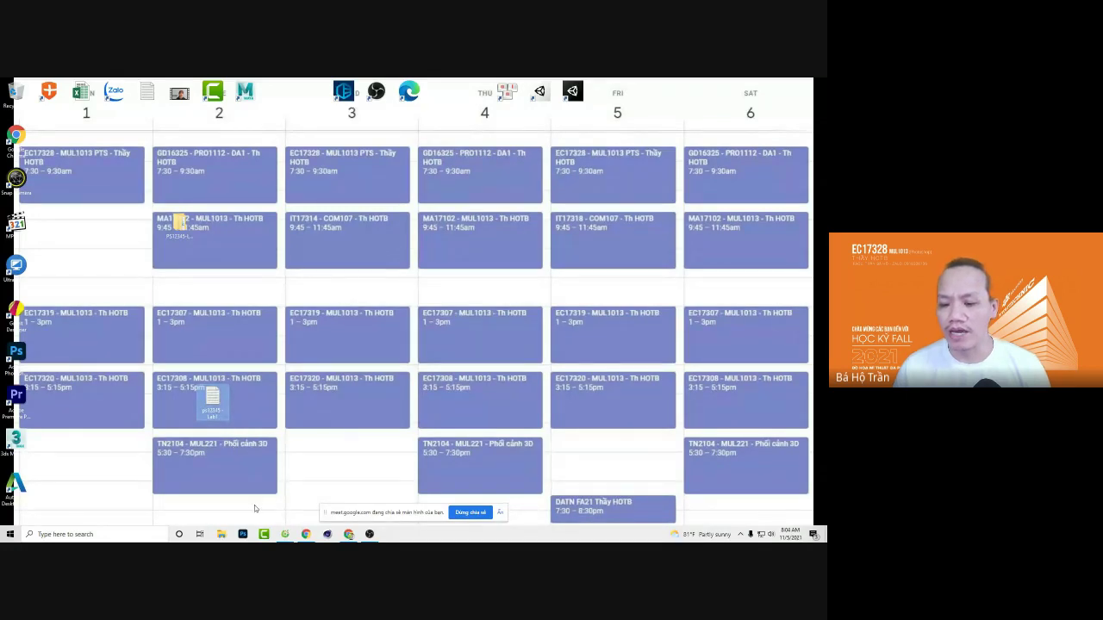
{"action": "left_click", "coordinate": [284, 534]}
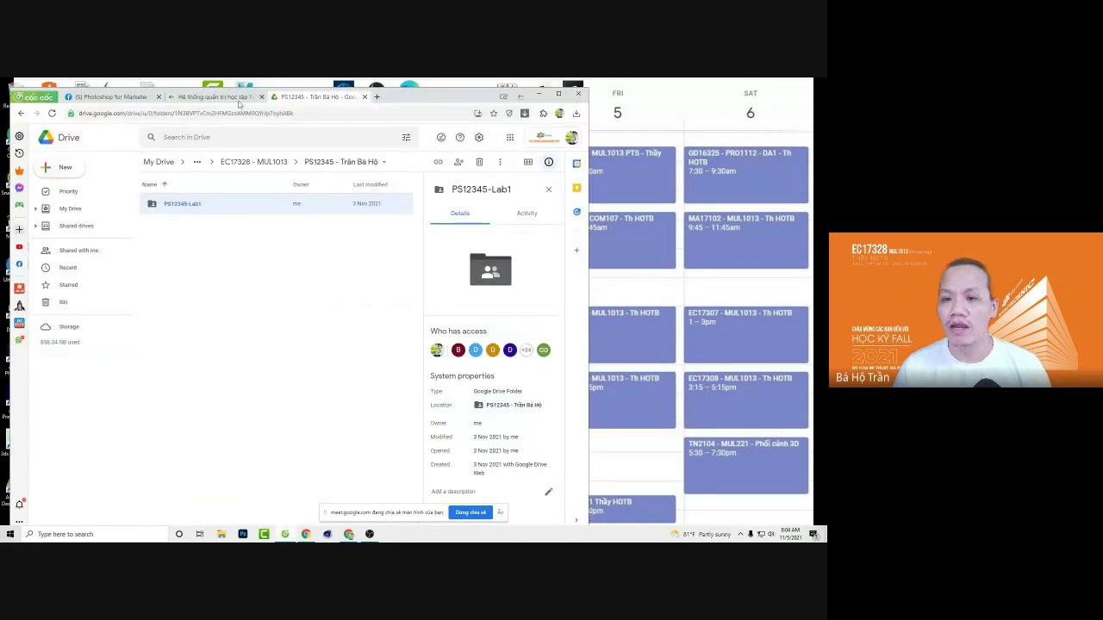
Step: Go to the Nộp Lab page in the LMS and start handing in Lab1
{"action": "left_click", "coordinate": [203, 98]}
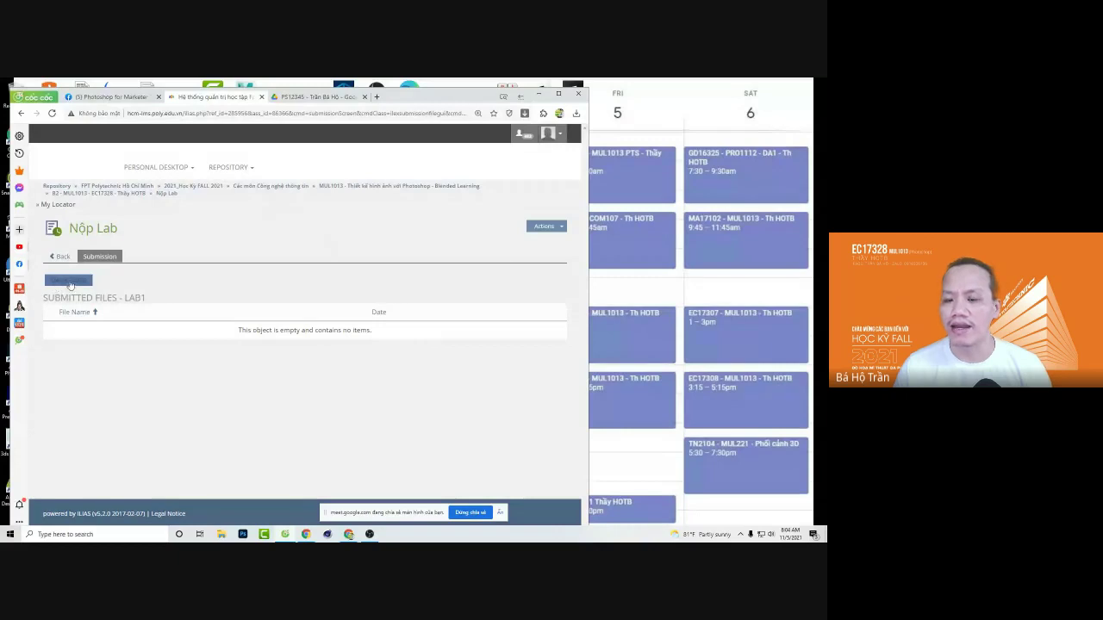
{"action": "left_click", "coordinate": [167, 195]}
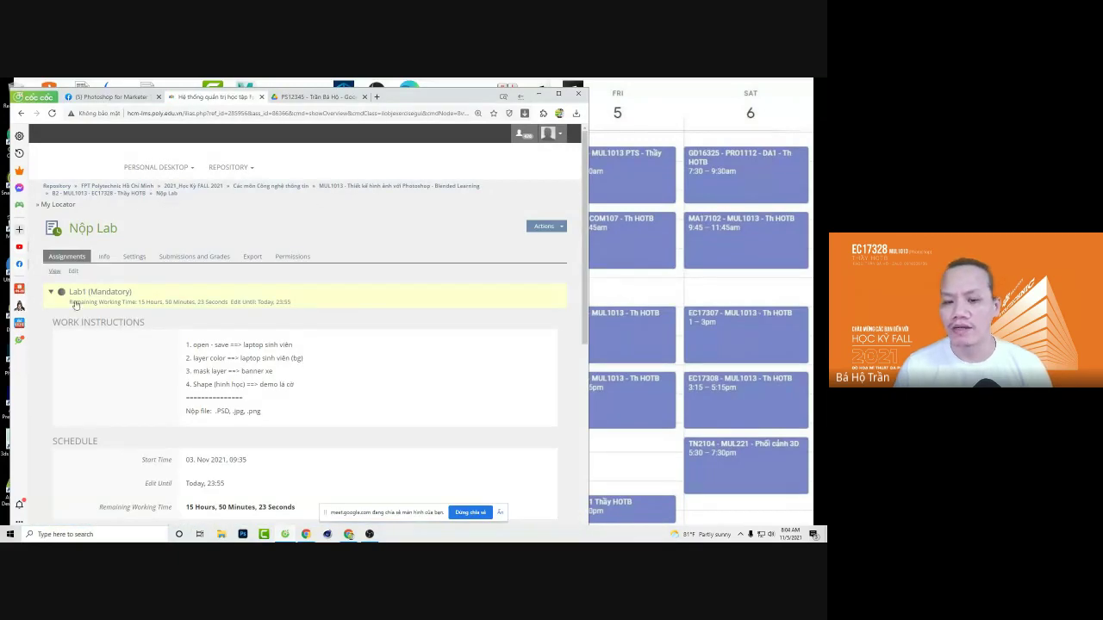
{"action": "left_click", "coordinate": [52, 292]}
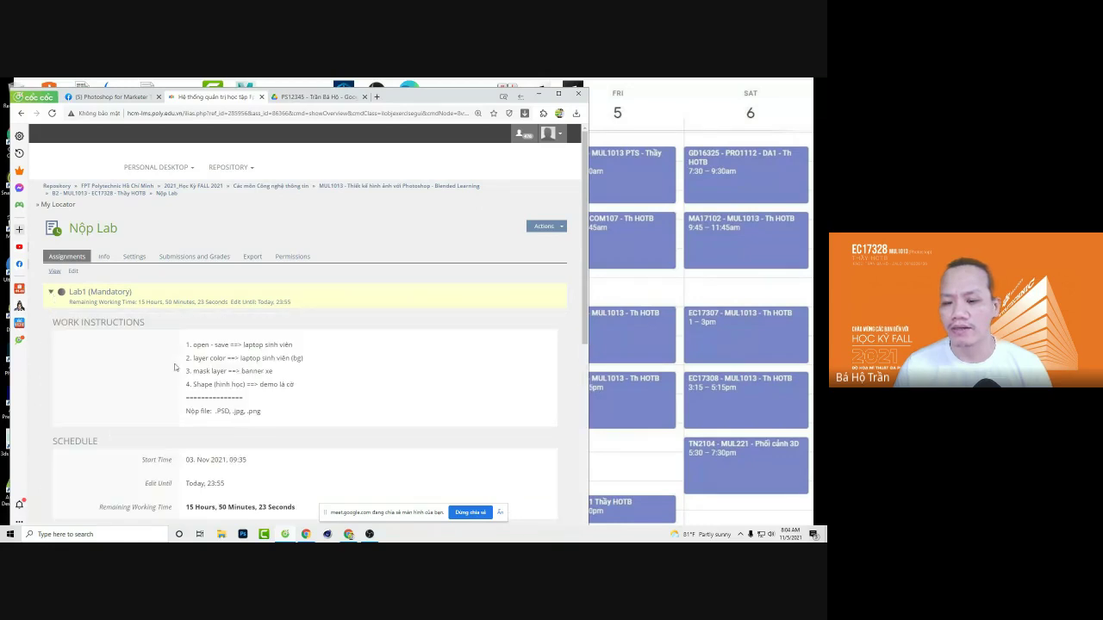
{"action": "scroll", "coordinate": [175, 367], "scroll_direction": "down", "scroll_amount": 4}
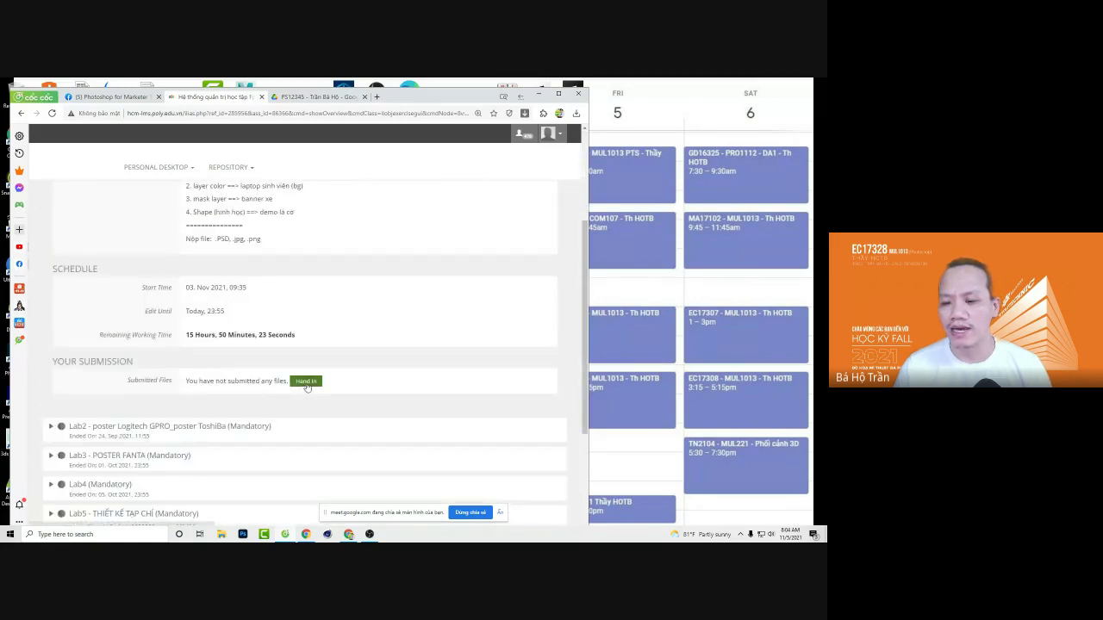
{"action": "left_click", "coordinate": [306, 381]}
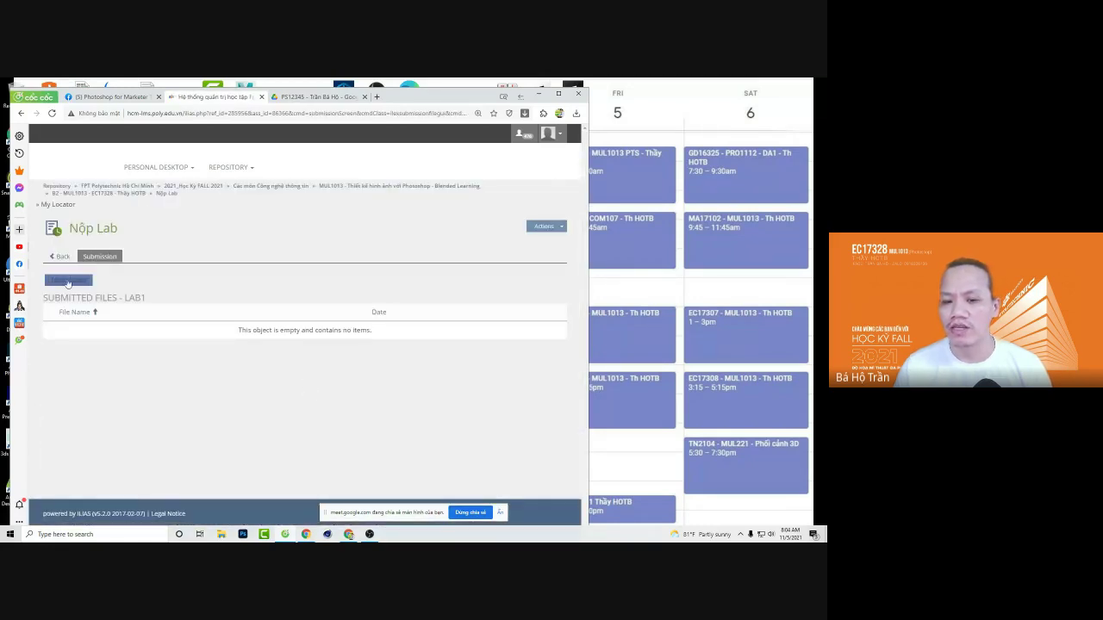
Step: Upload ps12345 - Lab1 from the Desktop through the Tải lên Fshare window
{"action": "left_click", "coordinate": [67, 281]}
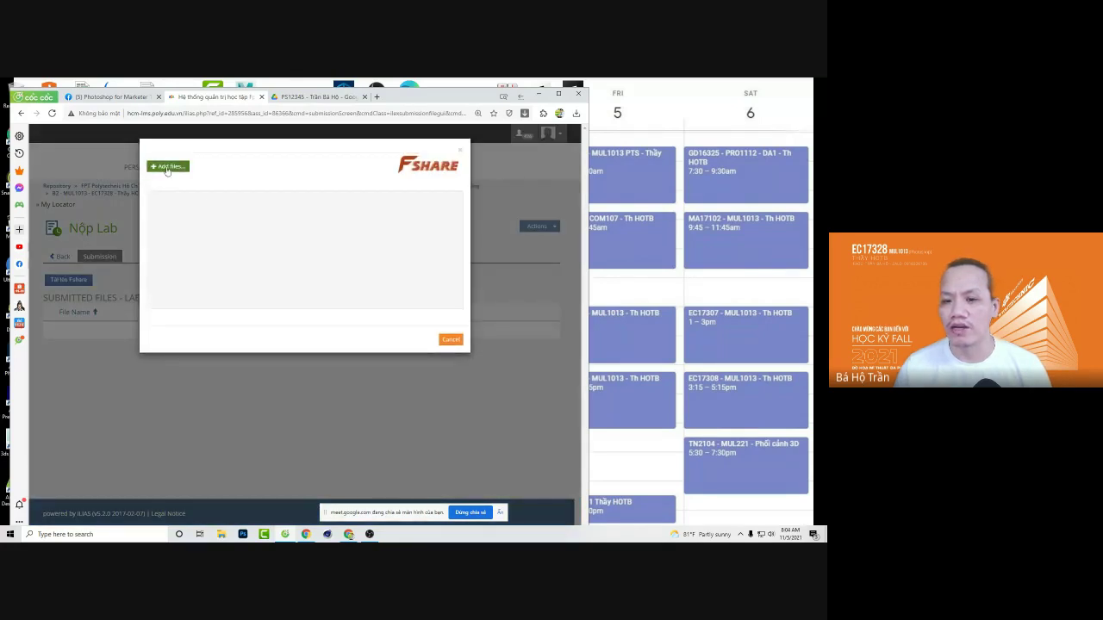
{"action": "left_click", "coordinate": [166, 168]}
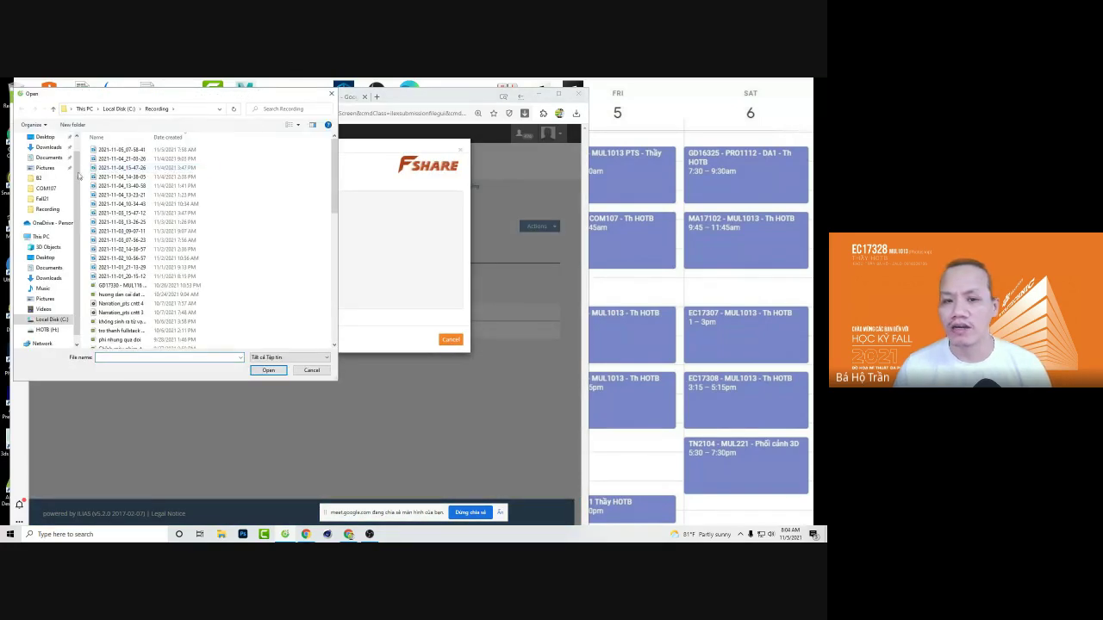
{"action": "left_click", "coordinate": [45, 140]}
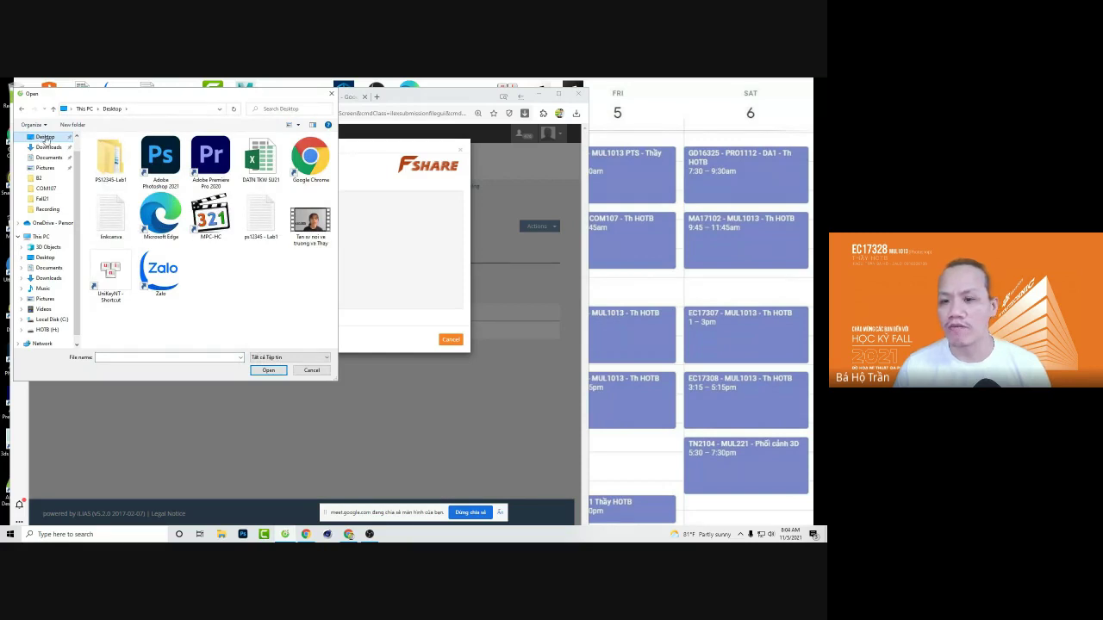
{"action": "left_click", "coordinate": [269, 234]}
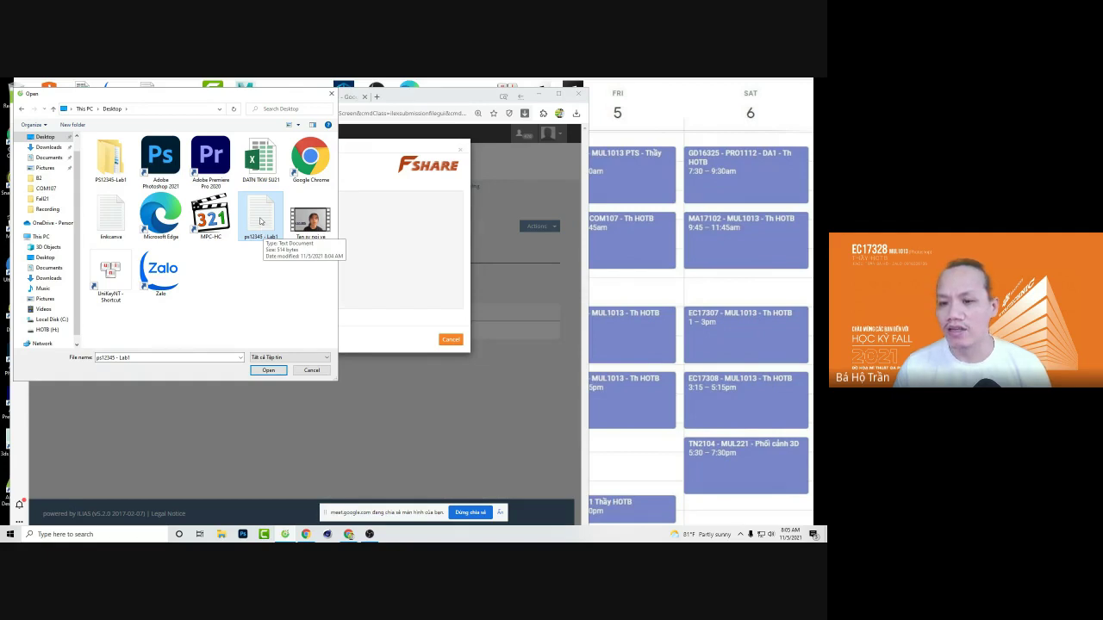
{"action": "double_click", "coordinate": [260, 221]}
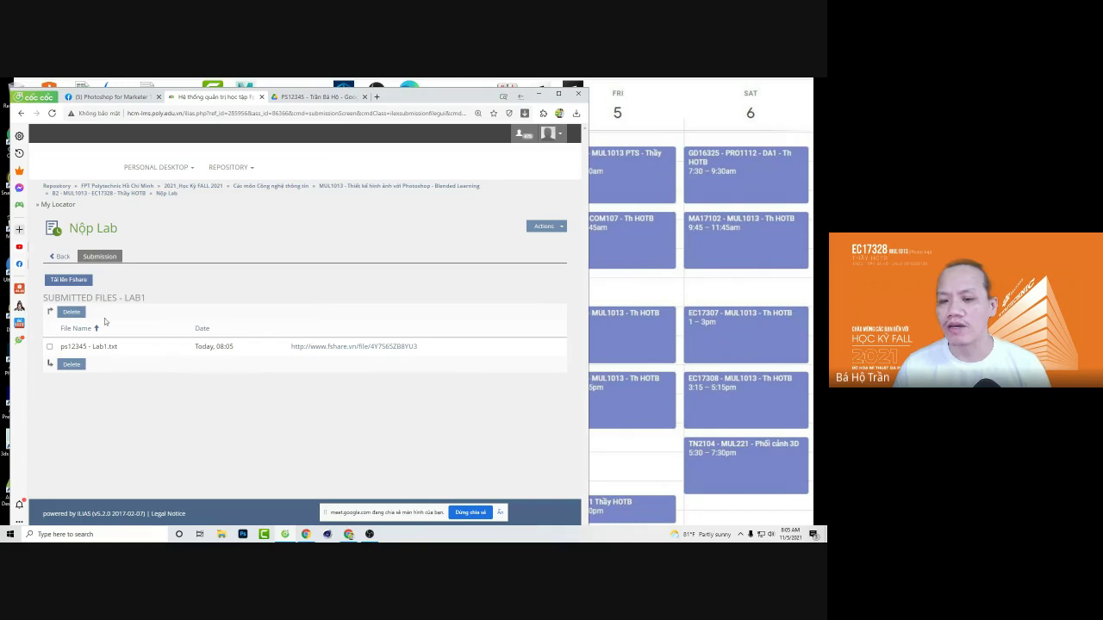
Step: Delete the previously submitted ps12345 - Lab1.txt from the Lab1 submission
{"action": "left_click_drag", "start_coordinate": [455, 352], "coordinate": [58, 347]}
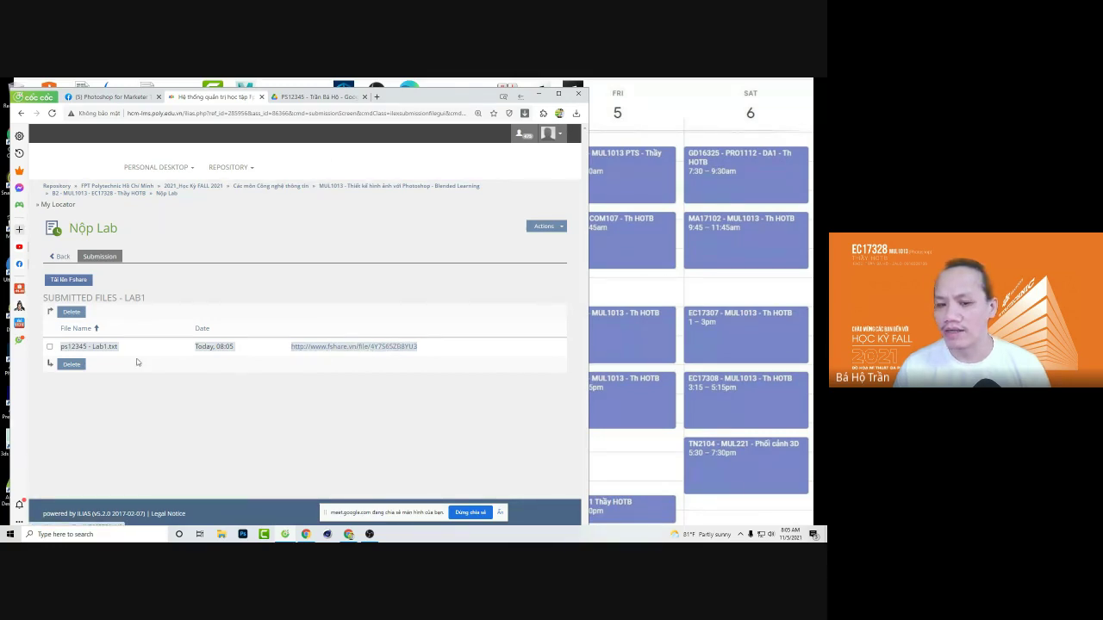
{"action": "left_click", "coordinate": [82, 348]}
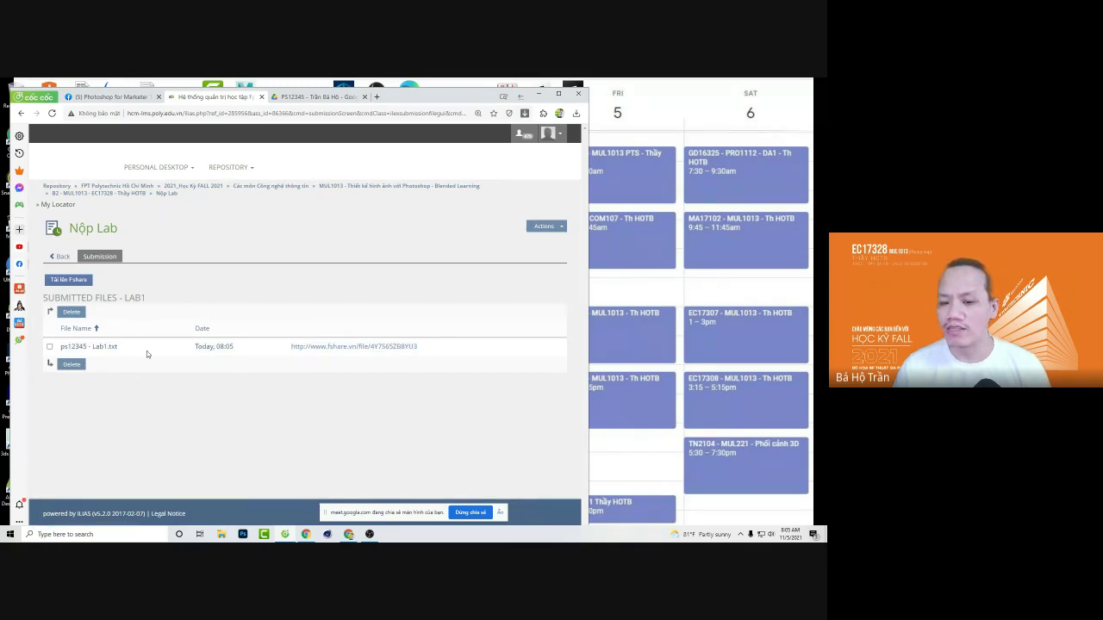
{"action": "left_click", "coordinate": [71, 363]}
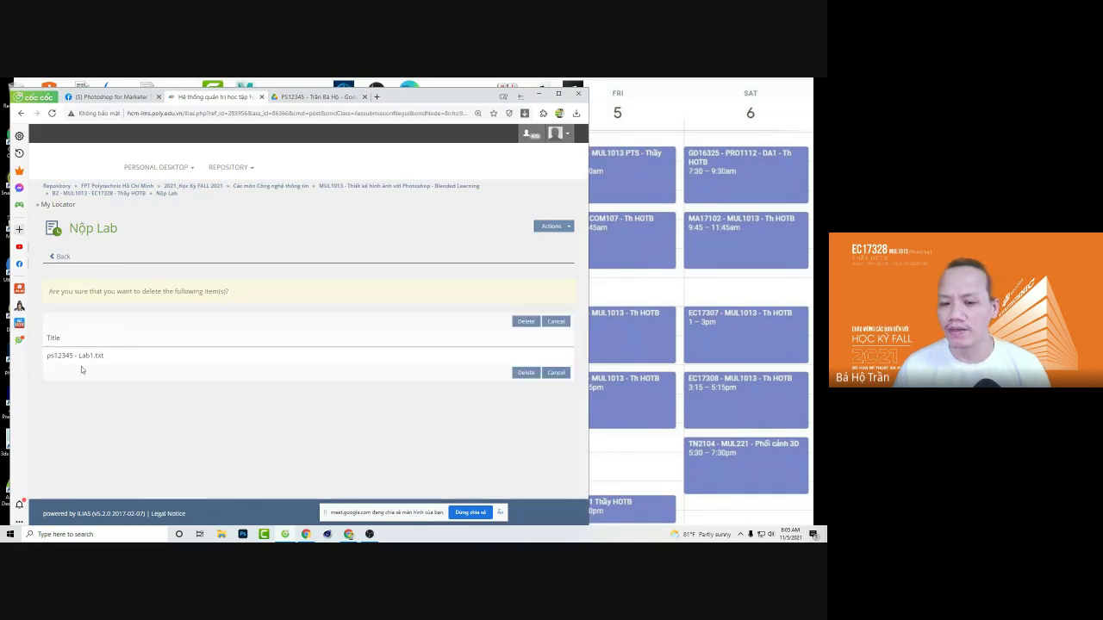
{"action": "left_click", "coordinate": [525, 372]}
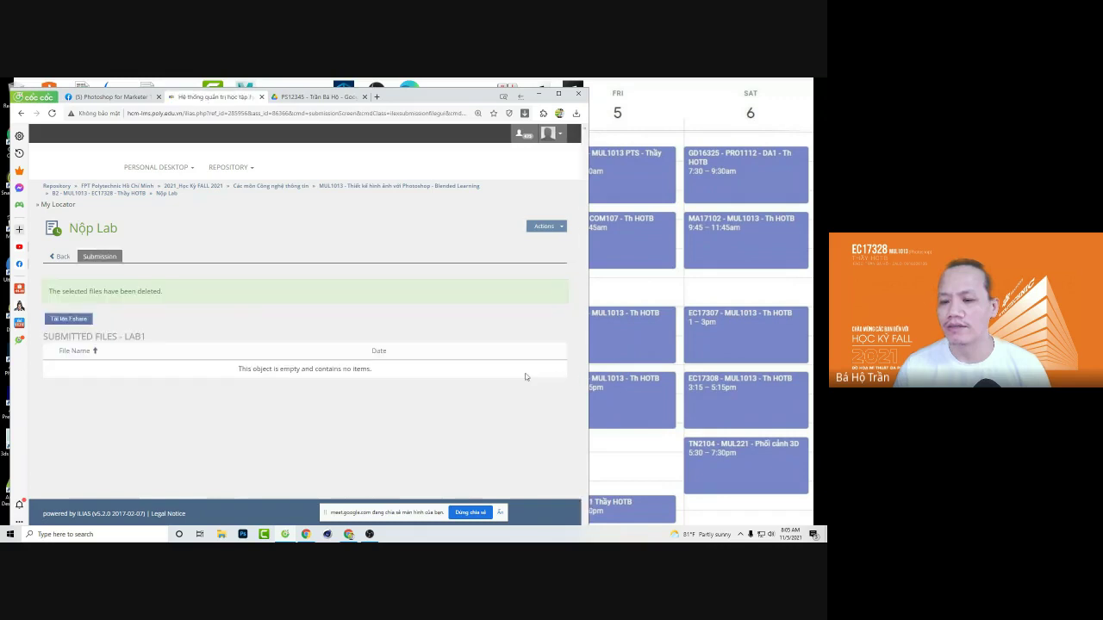
Step: Re-upload ps12345 - Lab1 through the Fshare upload window
{"action": "left_click", "coordinate": [71, 318]}
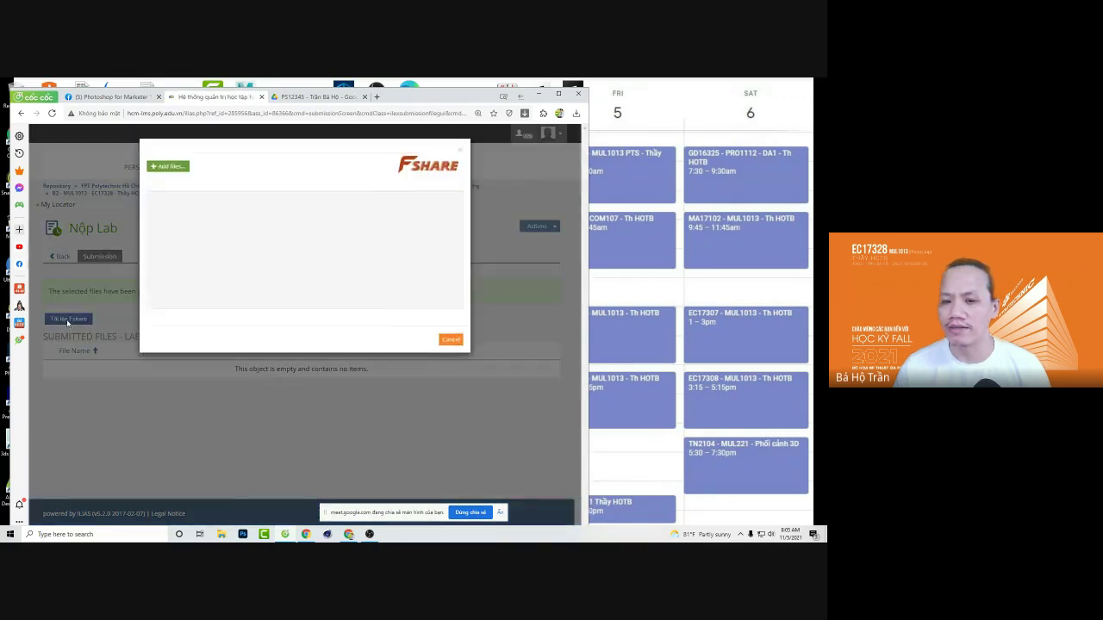
{"action": "left_click", "coordinate": [173, 172]}
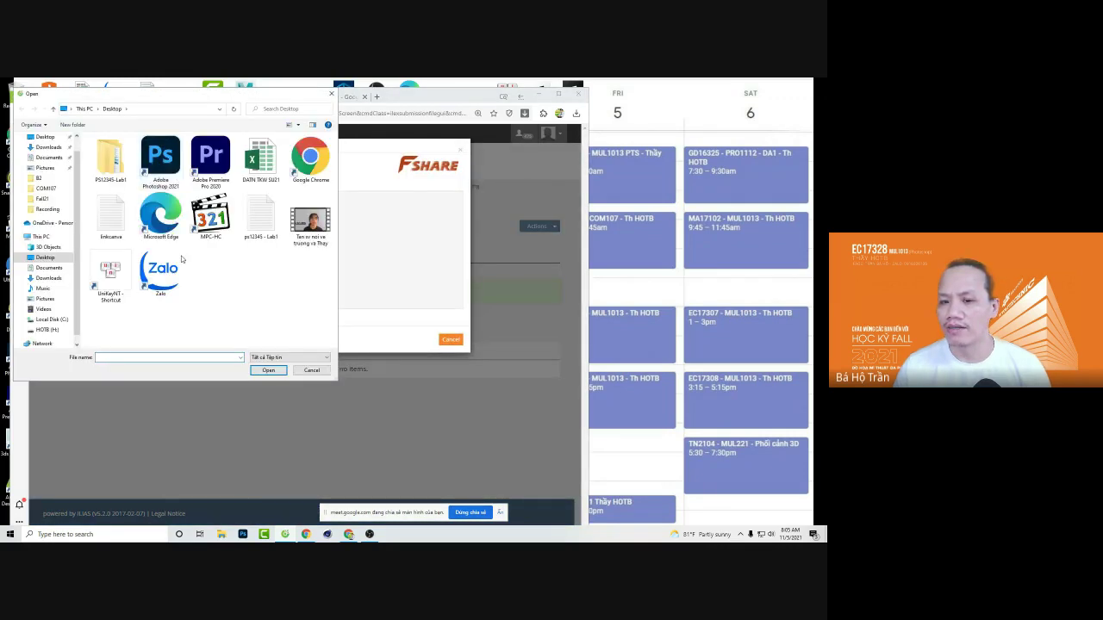
{"action": "double_click", "coordinate": [254, 223]}
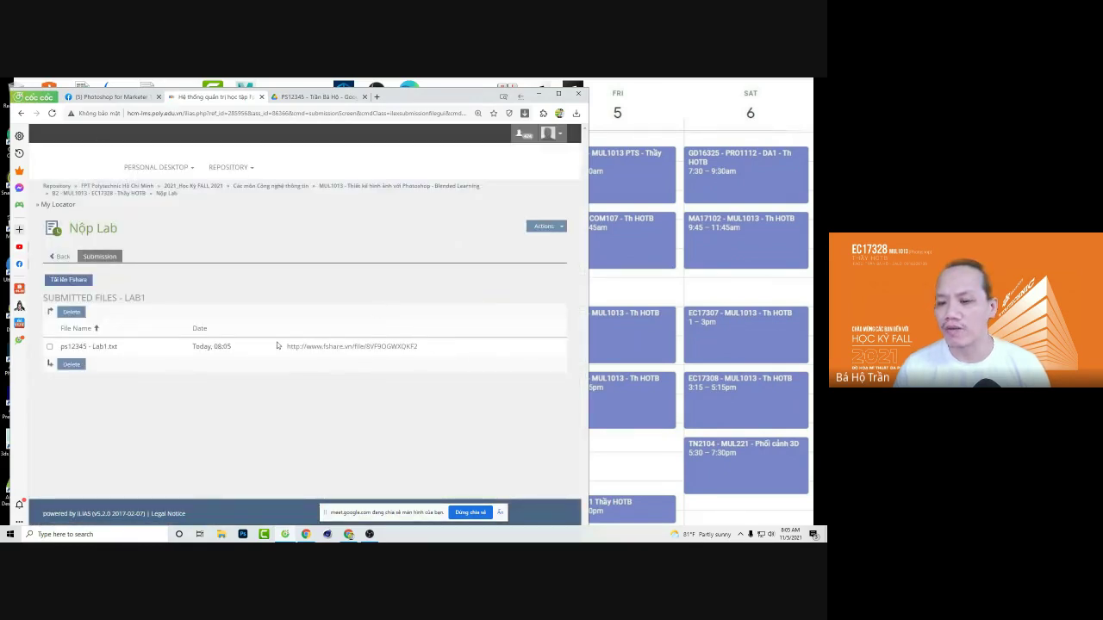
Step: Select the resubmitted file's name, then move focus to the desktop behind the browser
{"action": "left_click_drag", "start_coordinate": [419, 346], "coordinate": [58, 348]}
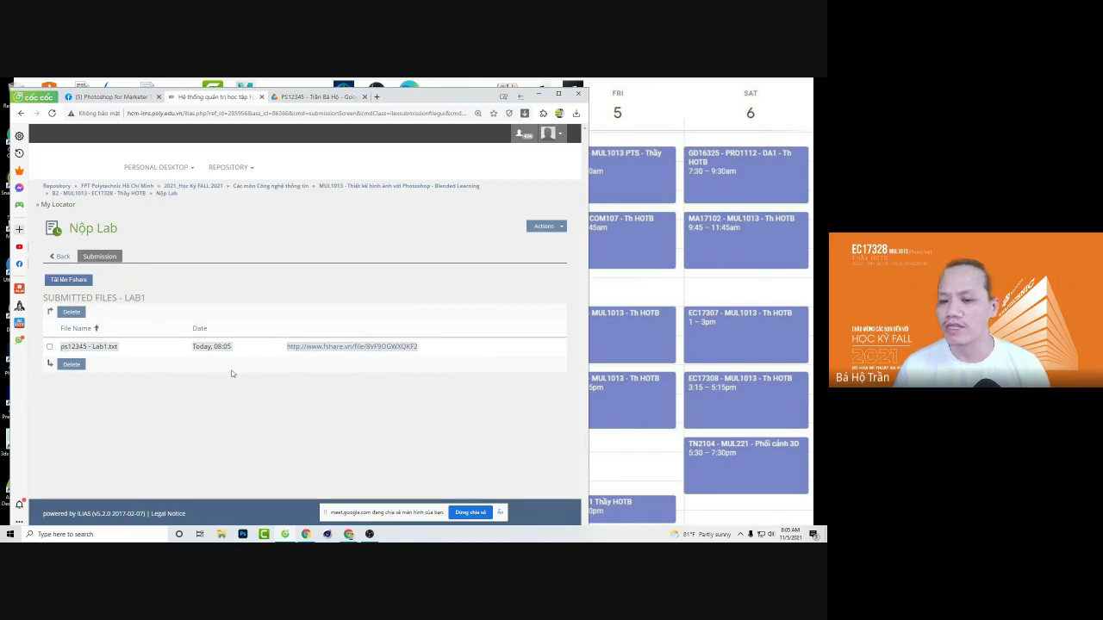
{"action": "left_click", "coordinate": [122, 353]}
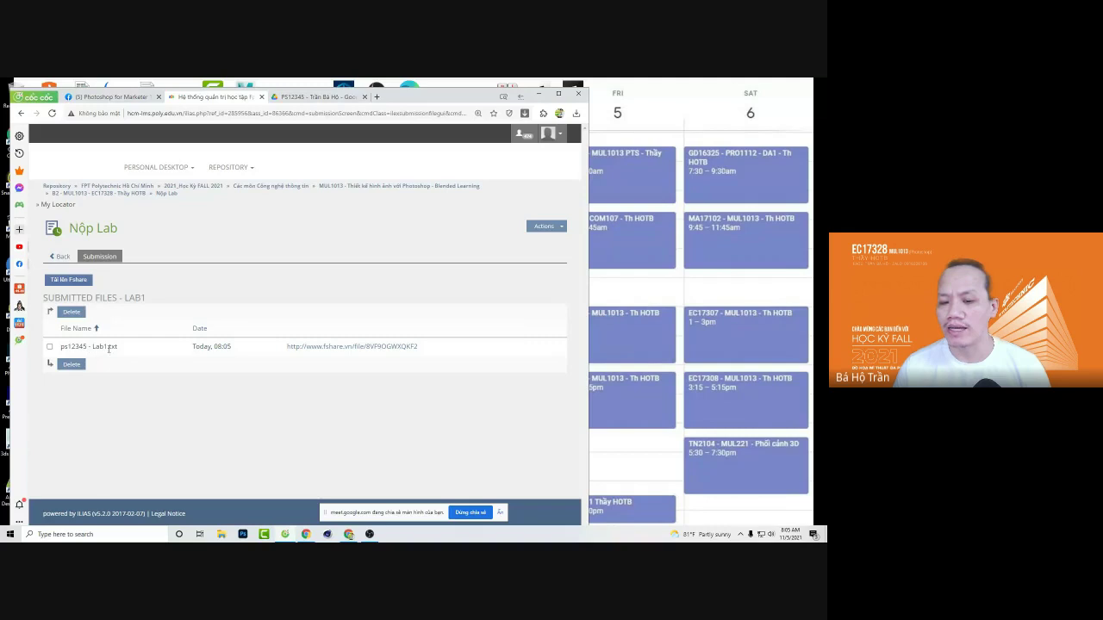
{"action": "left_click_drag", "start_coordinate": [122, 349], "coordinate": [74, 347]}
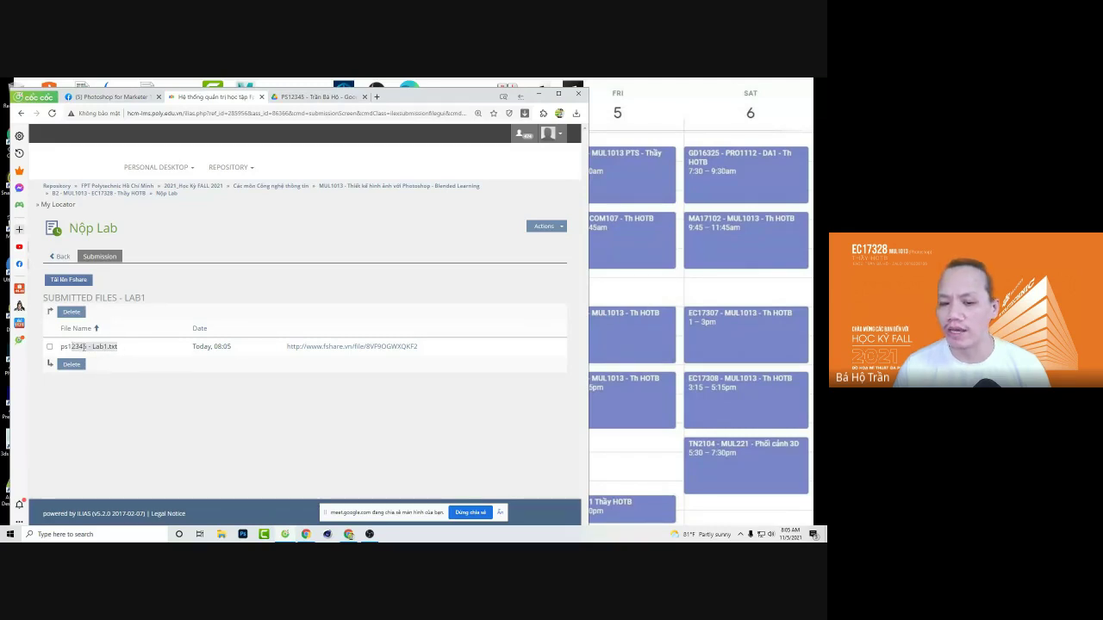
{"action": "triple_click", "coordinate": [83, 347]}
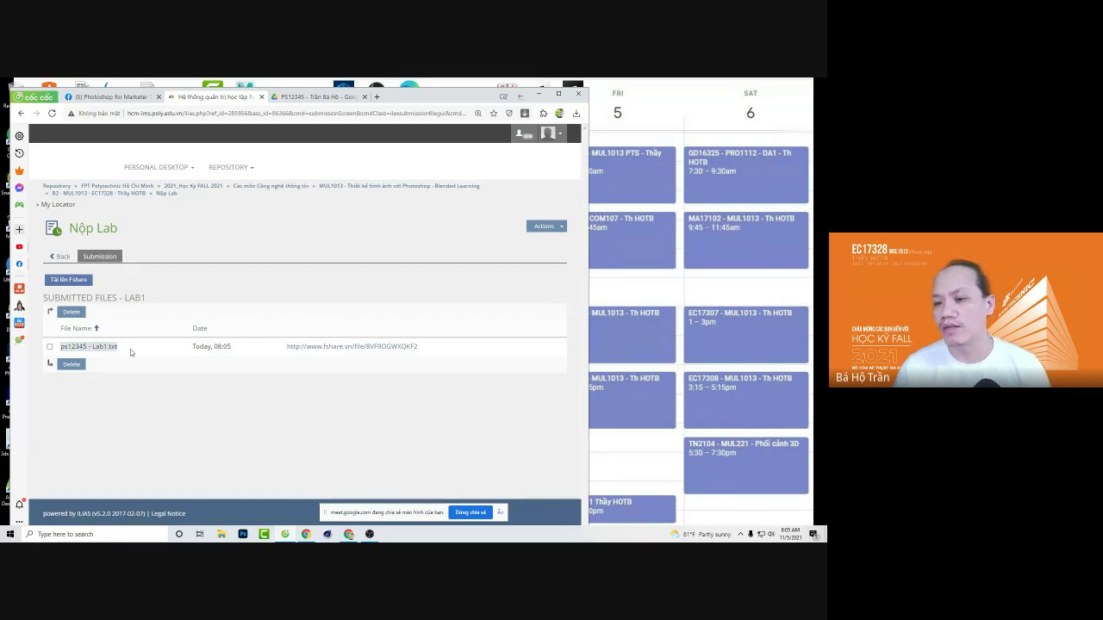
{"action": "left_click", "coordinate": [664, 328]}
{"action": "left_click", "coordinate": [534, 97]}
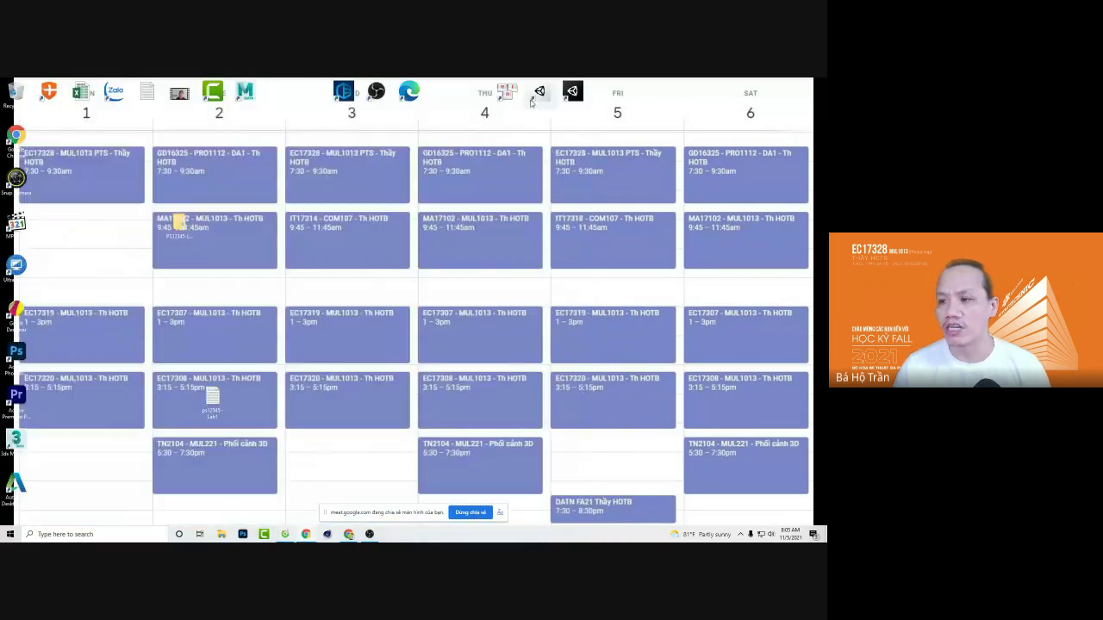
{"action": "left_click_drag", "start_coordinate": [178, 222], "coordinate": [210, 417]}
{"action": "double_click", "coordinate": [211, 404]}
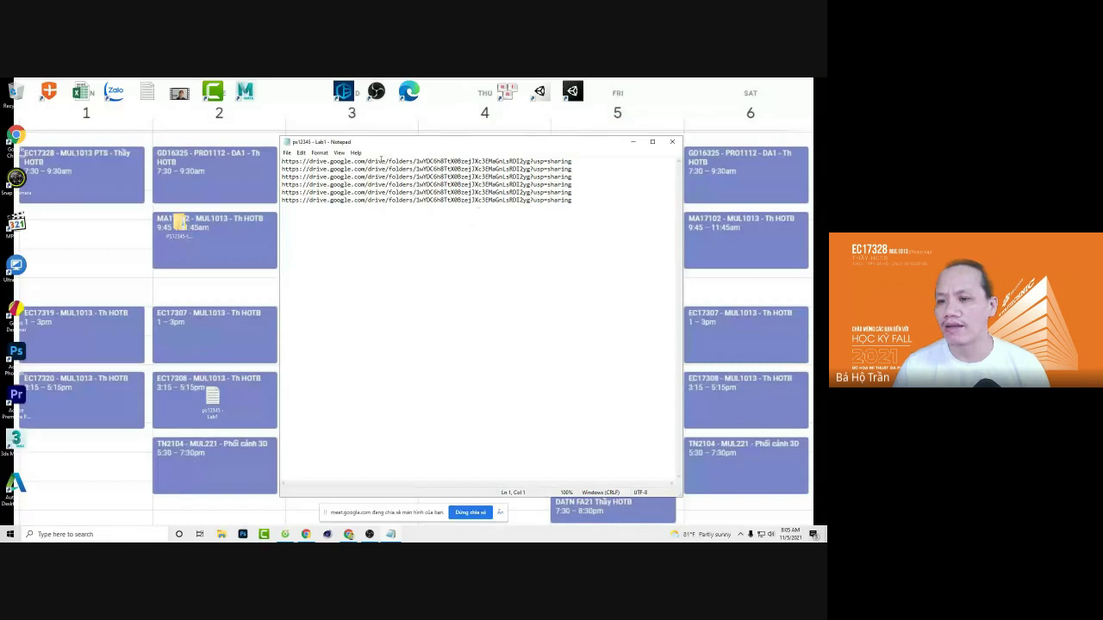
{"action": "left_click_drag", "start_coordinate": [580, 162], "coordinate": [261, 162]}
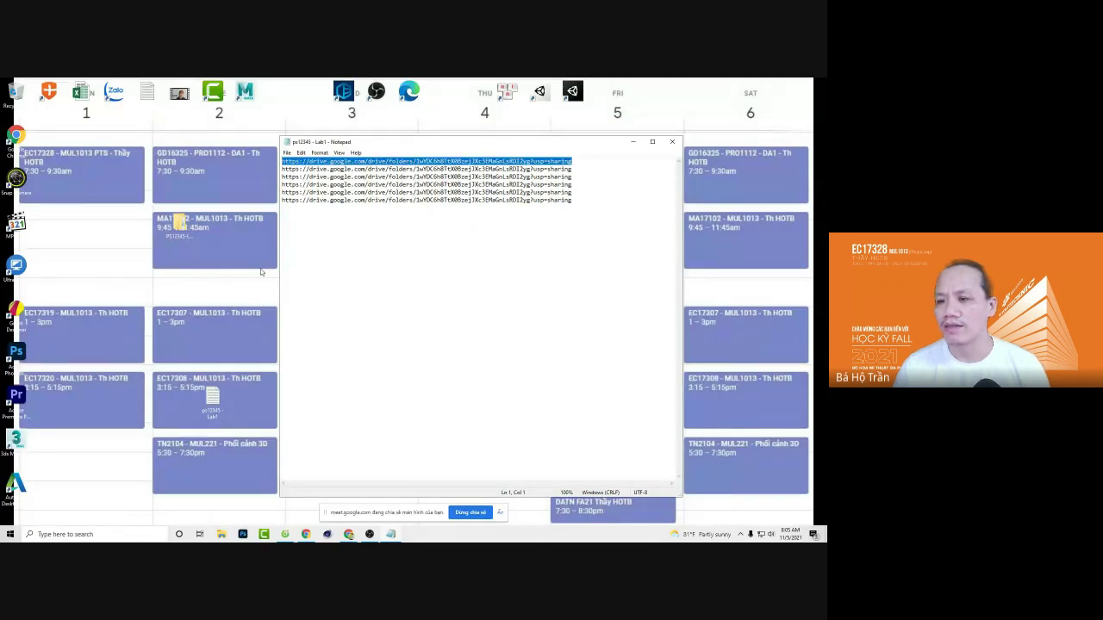
{"action": "left_click", "coordinate": [672, 141]}
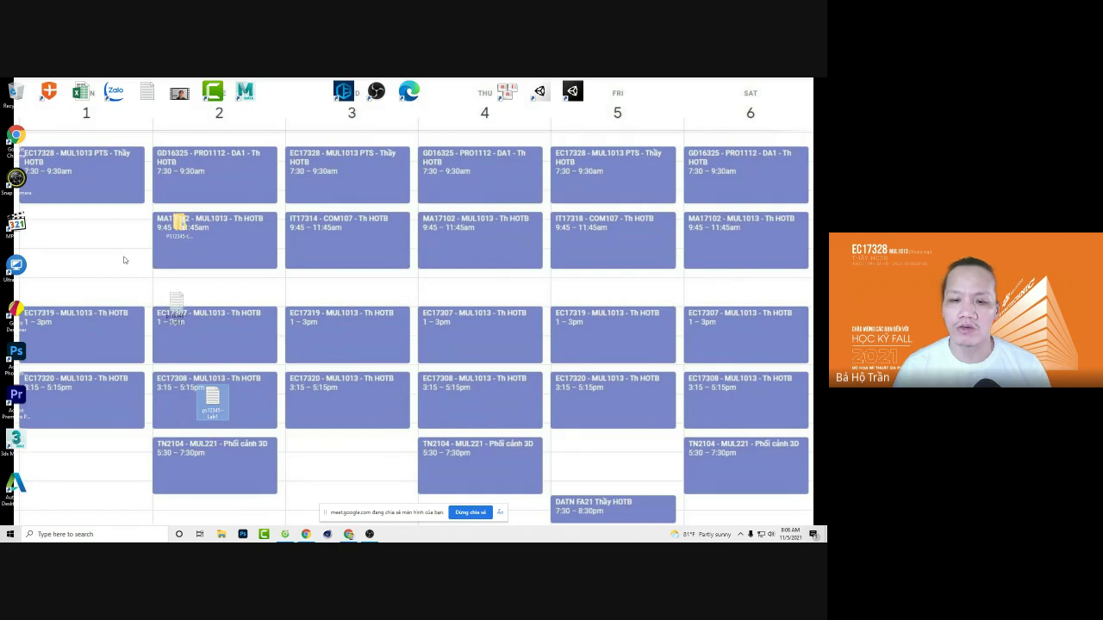
{"action": "mouse_move", "coordinate": [214, 400]}
{"action": "left_mouse_down"}
{"action": "mouse_move", "coordinate": [117, 230]}
{"action": "mouse_move", "coordinate": [246, 228]}
{"action": "left_mouse_up"}
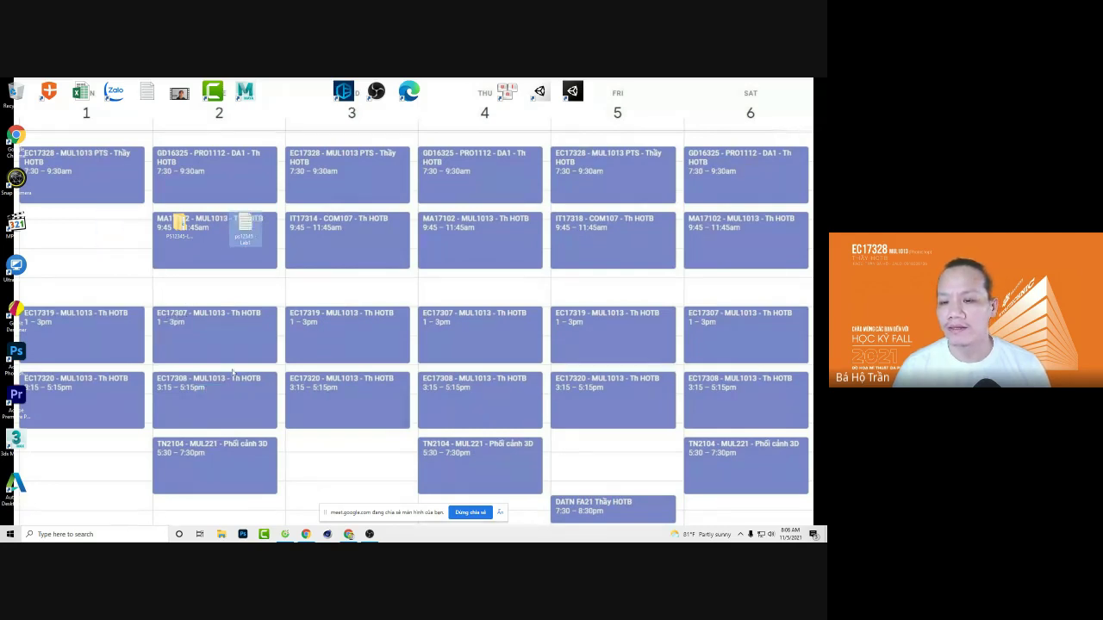
Step: Switch to the Drive tab and go up to the EC17328 - MUL1013 class folder
{"action": "key", "text": "alt+Tab"}
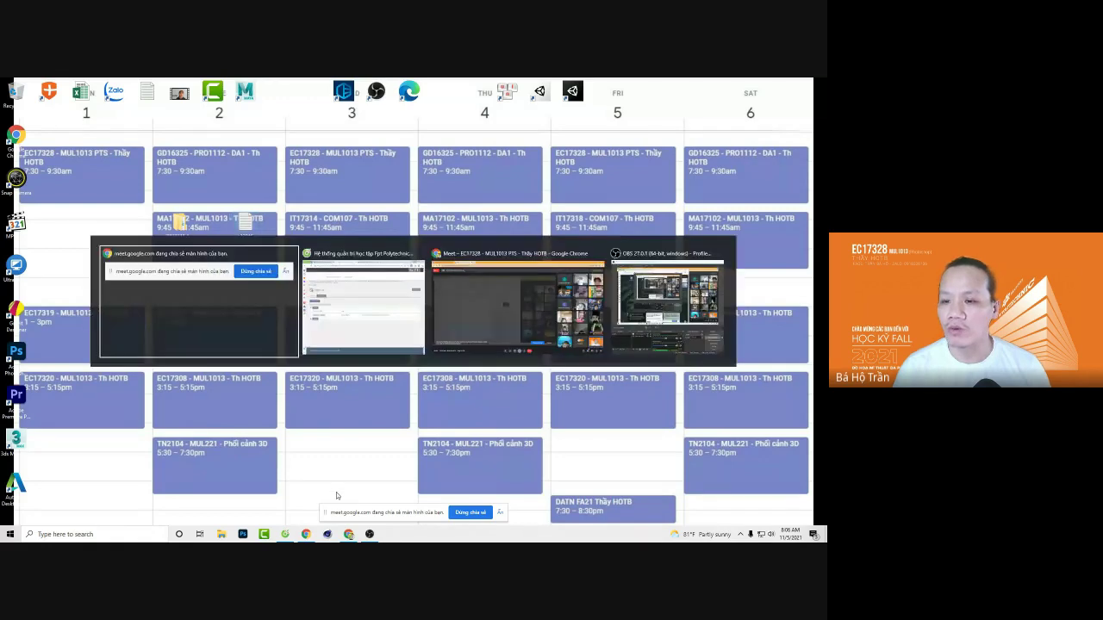
{"action": "key", "text": "alt+Tab"}
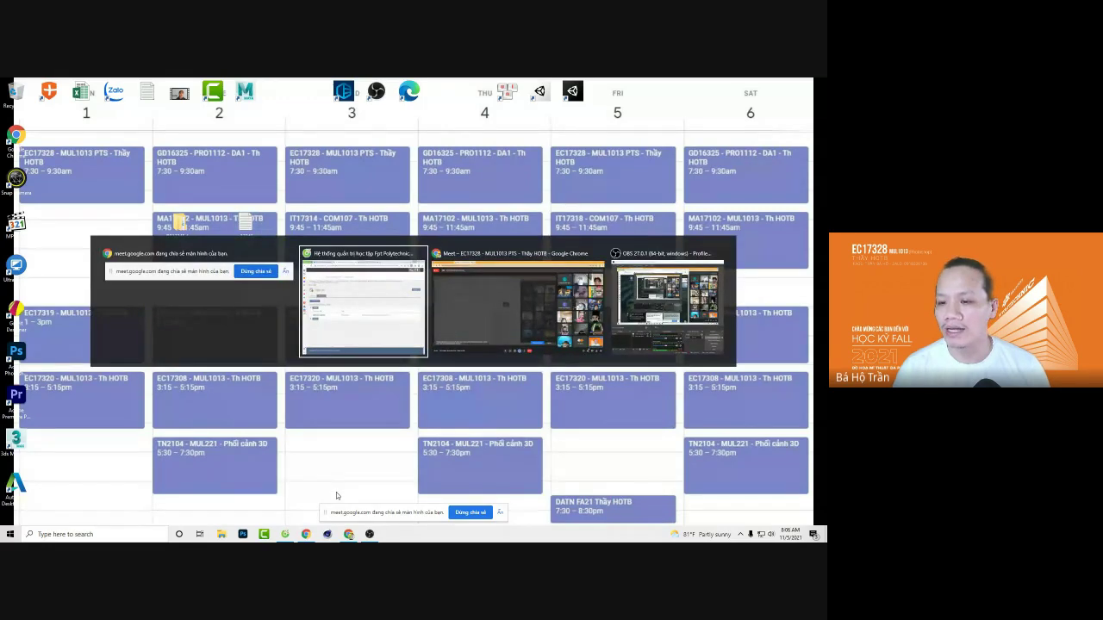
{"action": "key", "text": "alt"}
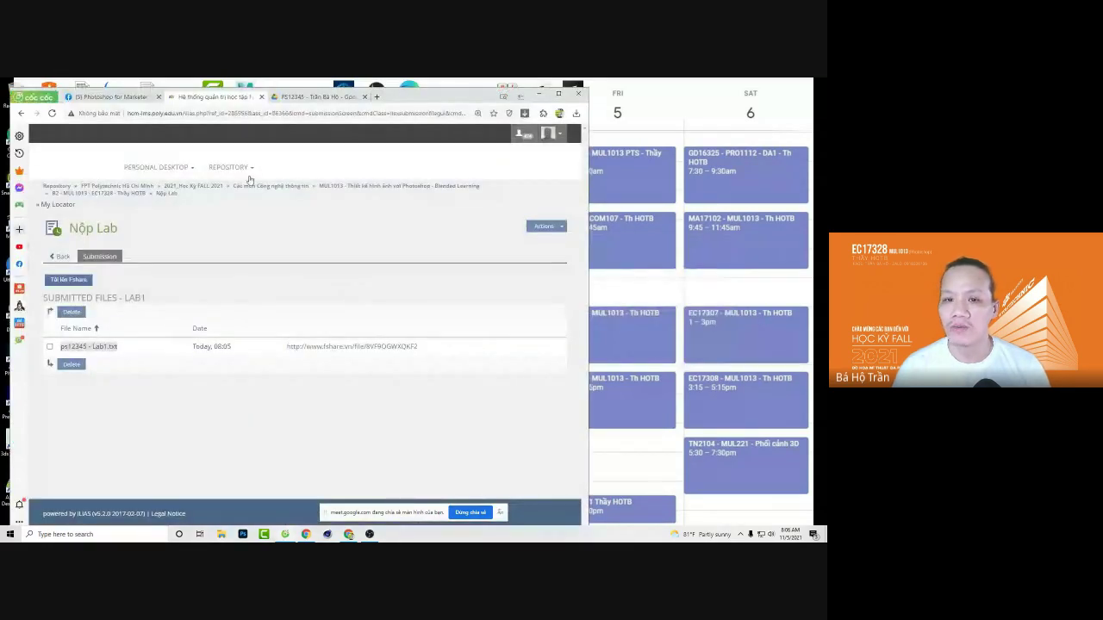
{"action": "left_click", "coordinate": [293, 97]}
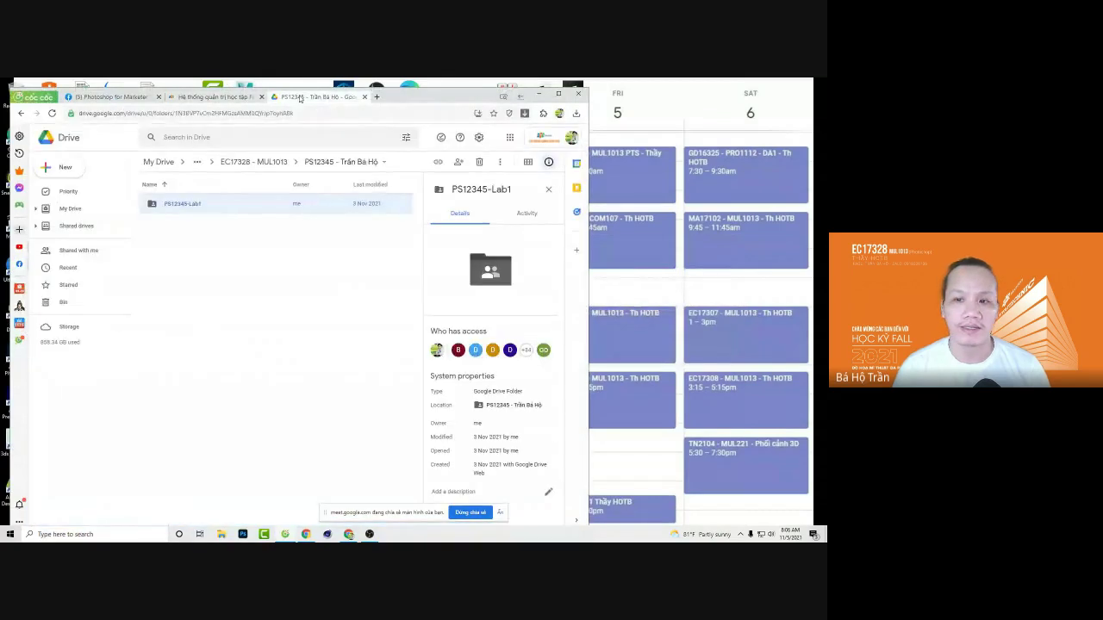
{"action": "left_click", "coordinate": [248, 162]}
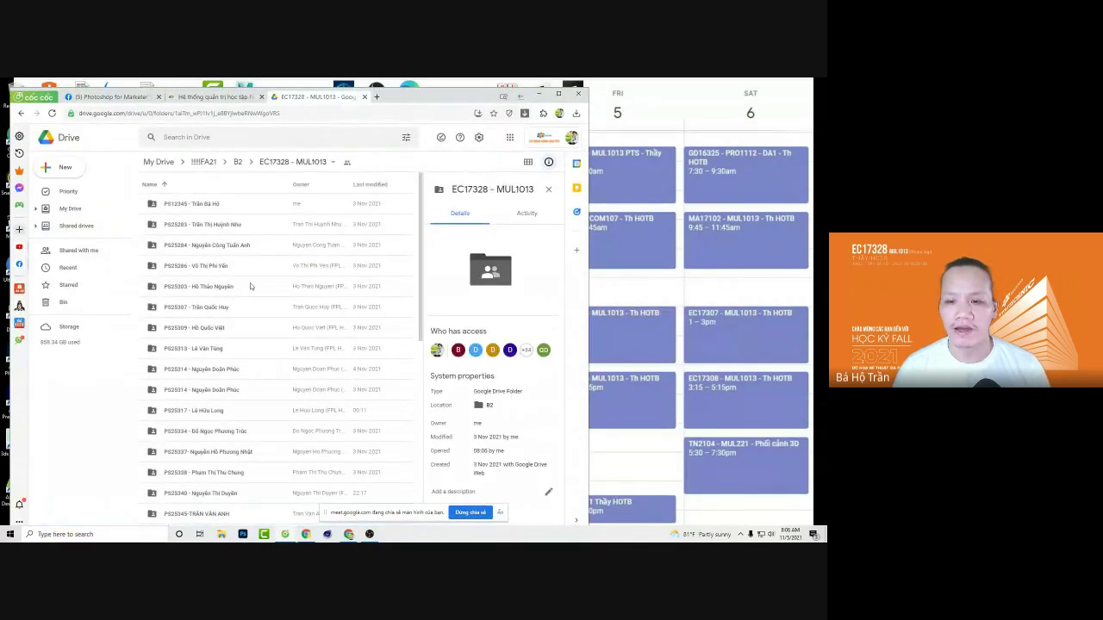
{"action": "left_click", "coordinate": [215, 272]}
{"action": "key", "text": "ctrl+a"}
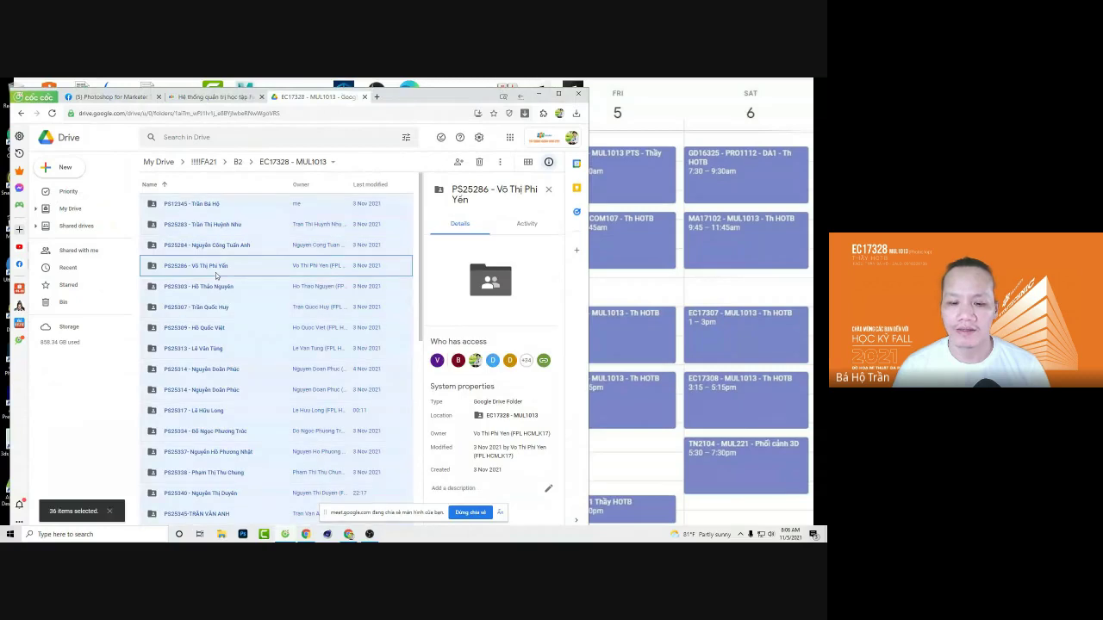
{"action": "key", "text": "Escape"}
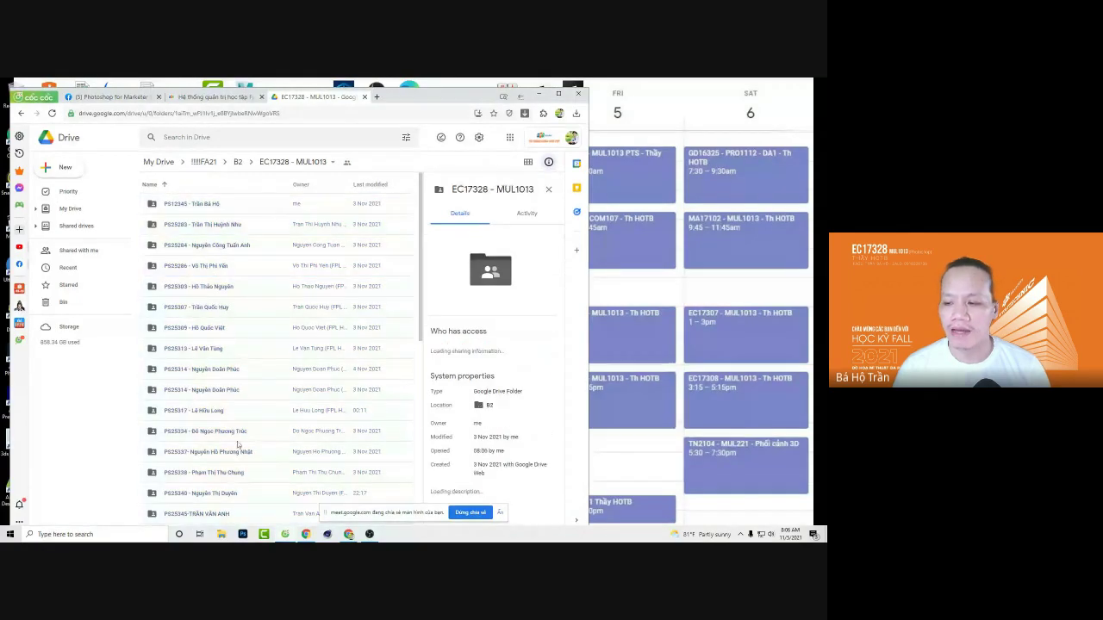
Step: Check the Meet in-call messages and return to the Drive window
{"action": "key", "text": "alt+Tab"}
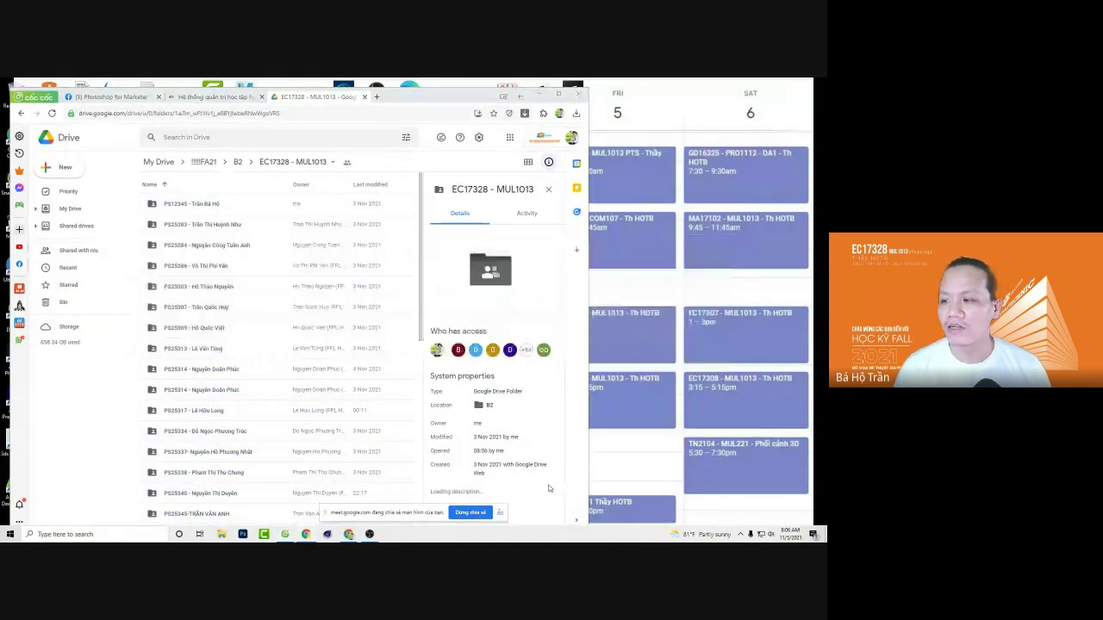
{"action": "key", "text": "alt+Tab"}
{"action": "key", "text": "alt+Tab"}
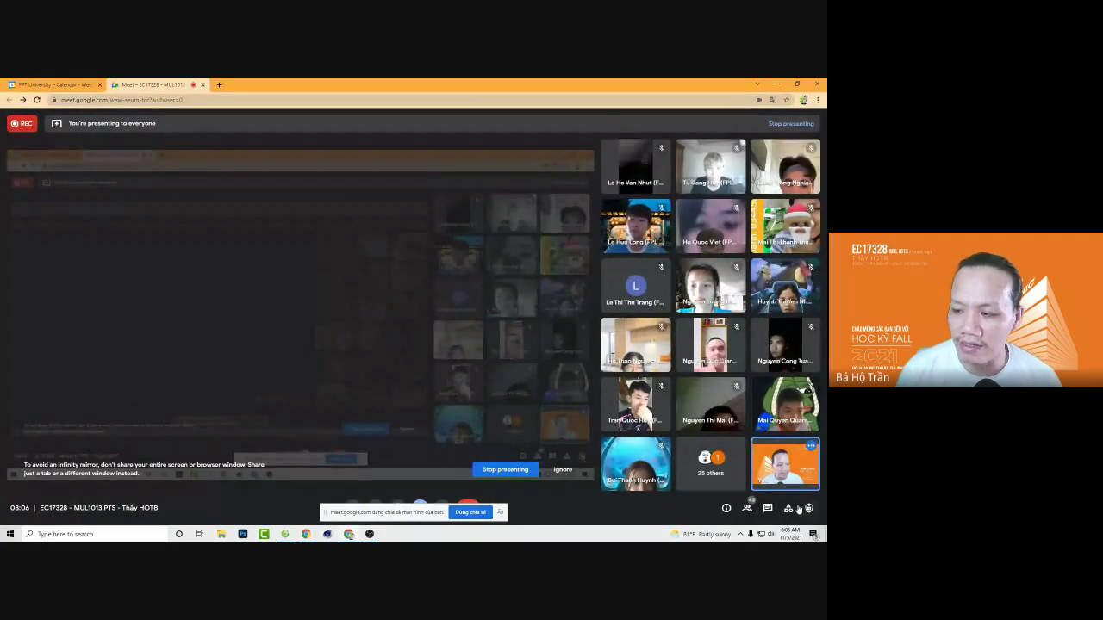
{"action": "left_click", "coordinate": [765, 511]}
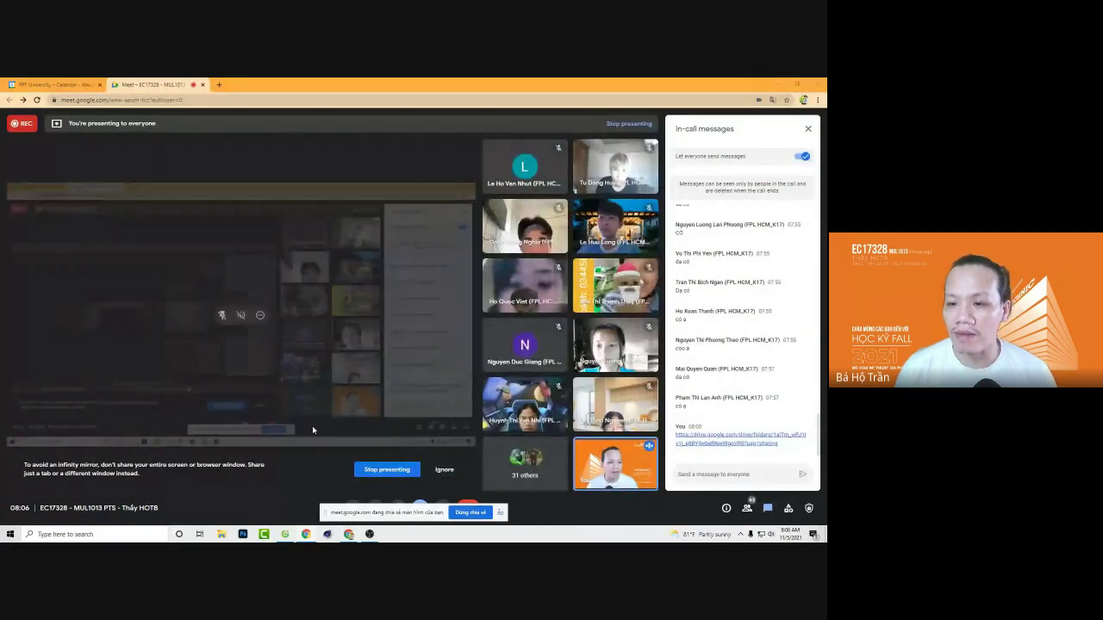
{"action": "key", "text": "alt+Tab"}
{"action": "key", "text": "Tab"}
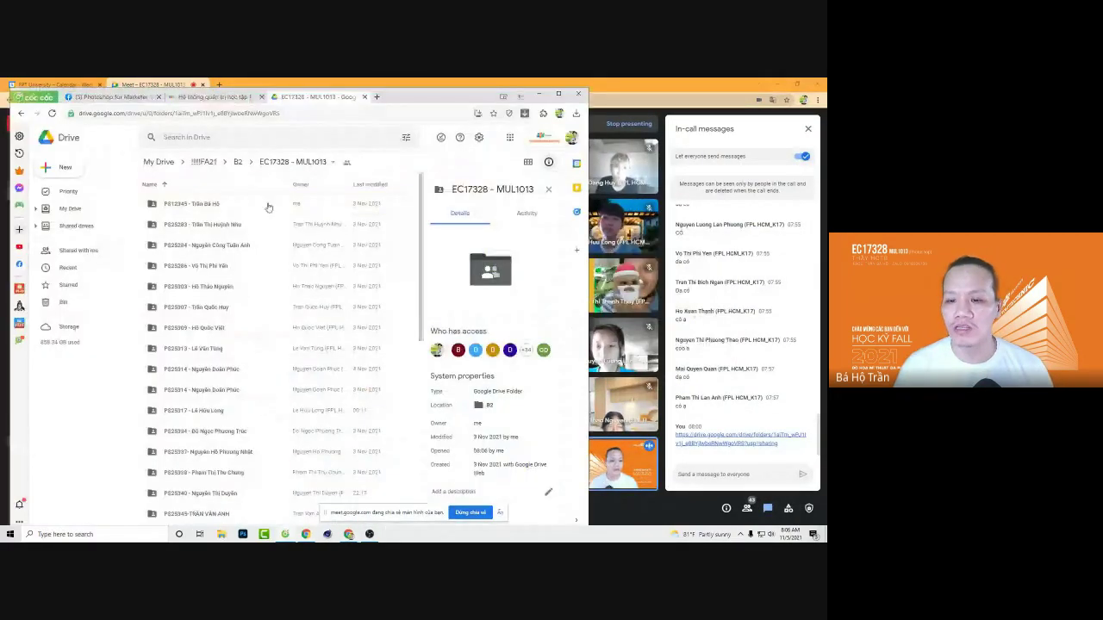
Step: Show the student folders as a grid and maximize the browser window
{"action": "scroll", "coordinate": [249, 295], "scroll_direction": "down", "scroll_amount": 5}
{"action": "scroll", "coordinate": [249, 295], "scroll_direction": "down", "scroll_amount": 3}
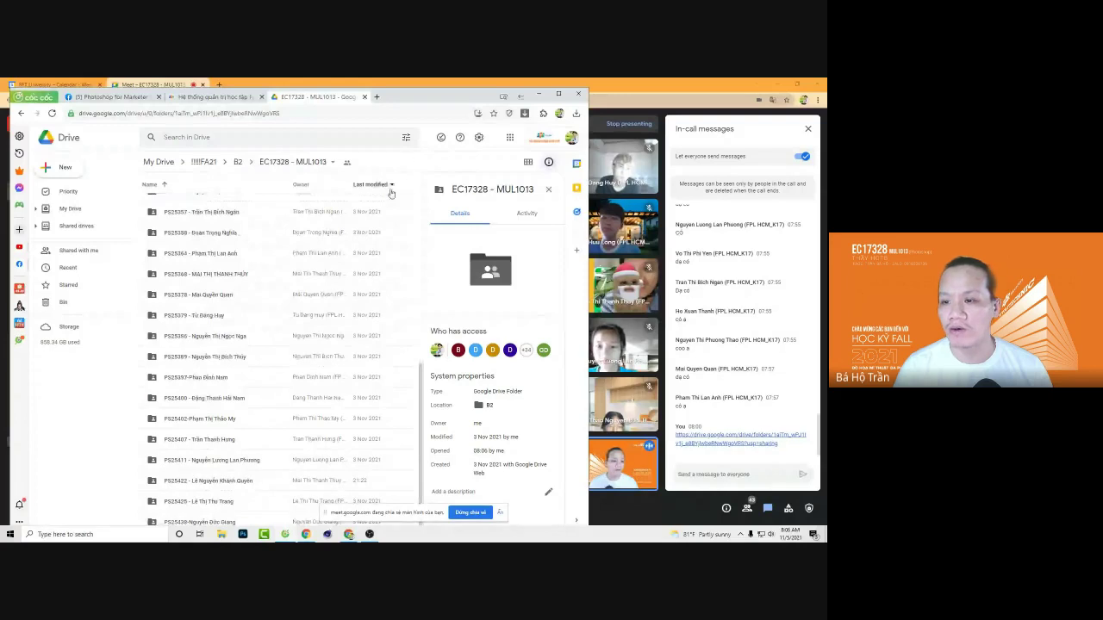
{"action": "left_click", "coordinate": [528, 163]}
{"action": "scroll", "coordinate": [379, 310], "scroll_direction": "down", "scroll_amount": 3}
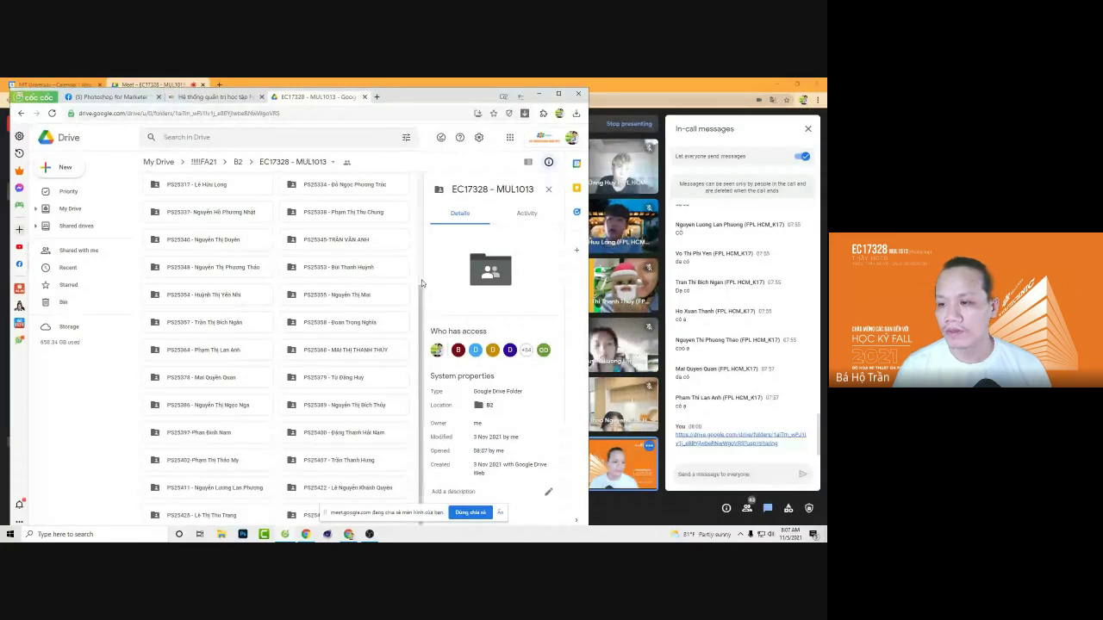
{"action": "left_click", "coordinate": [558, 94]}
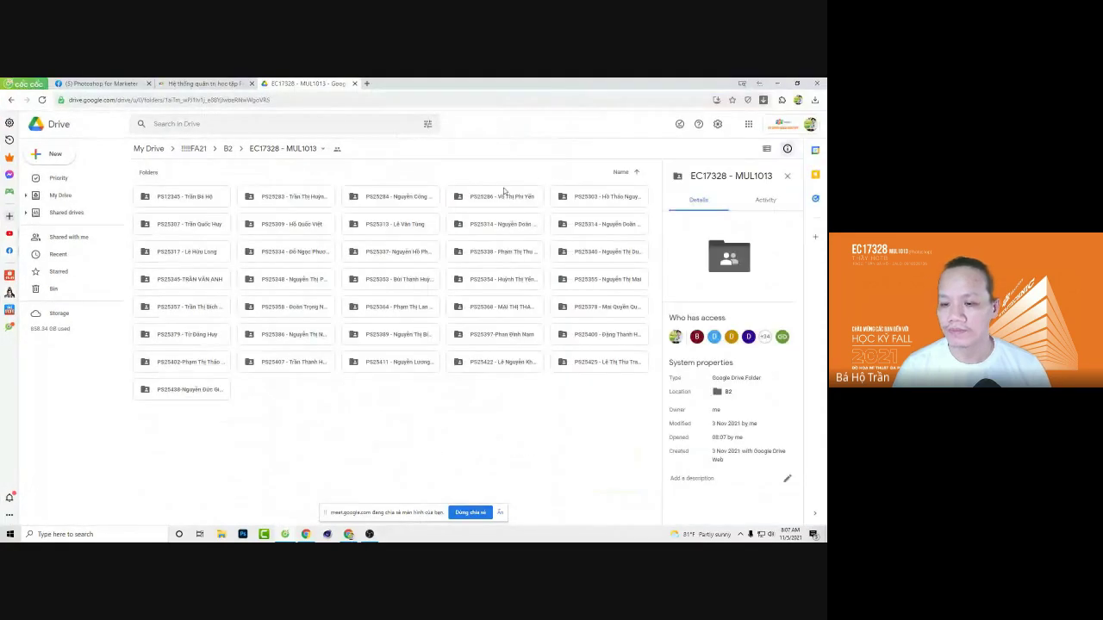
Step: Bring up and dismiss Drive's new-item list in the class folder
{"action": "right_click", "coordinate": [267, 414]}
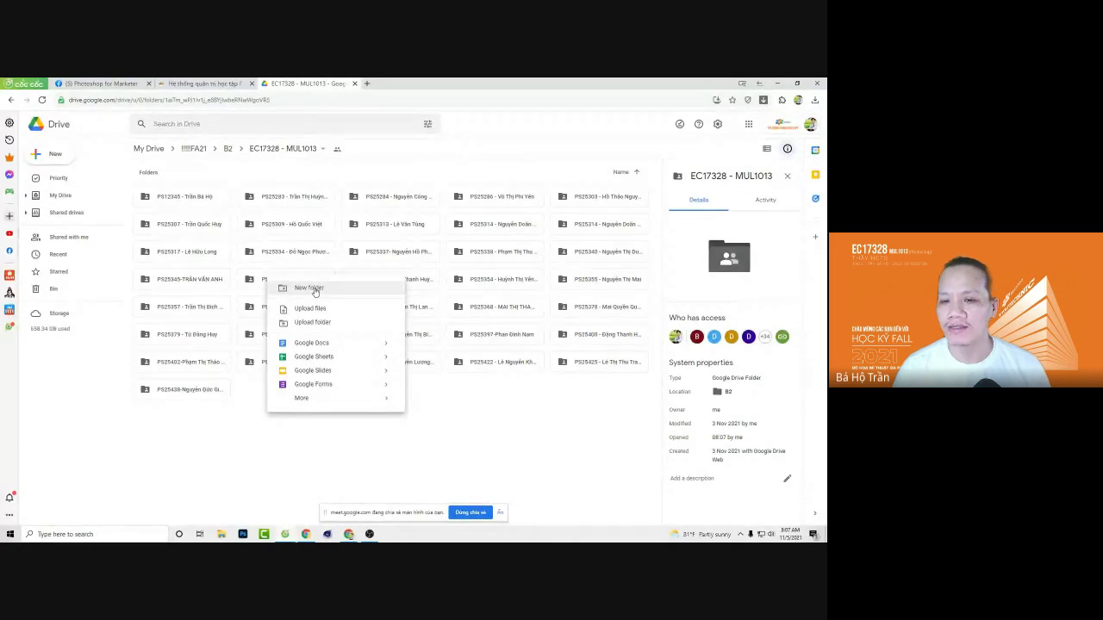
{"action": "left_click", "coordinate": [53, 159]}
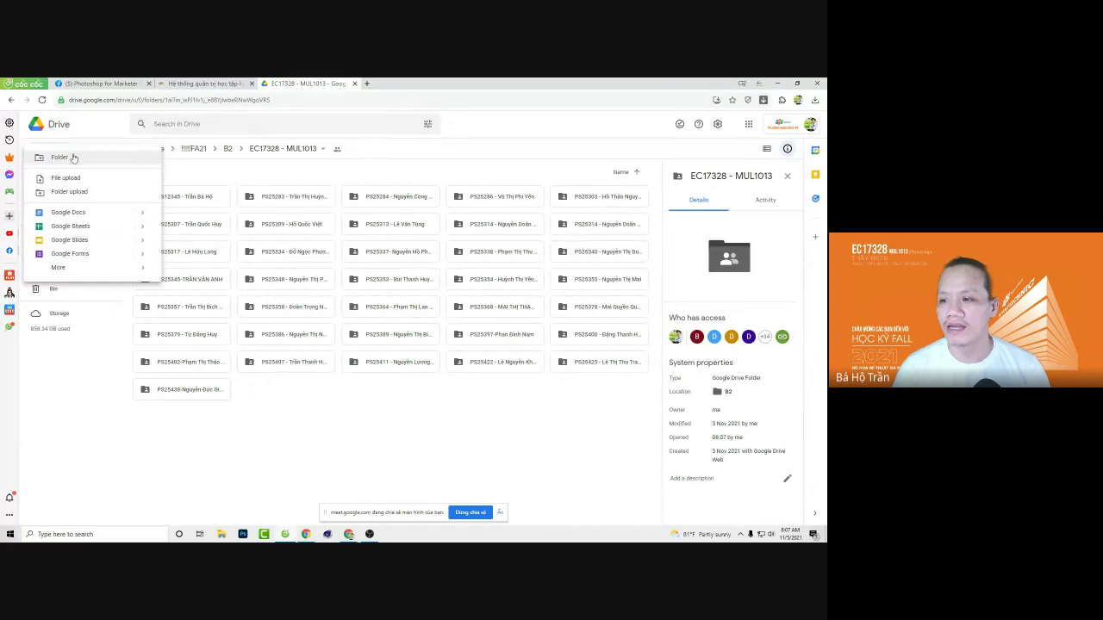
{"action": "left_click", "coordinate": [307, 438]}
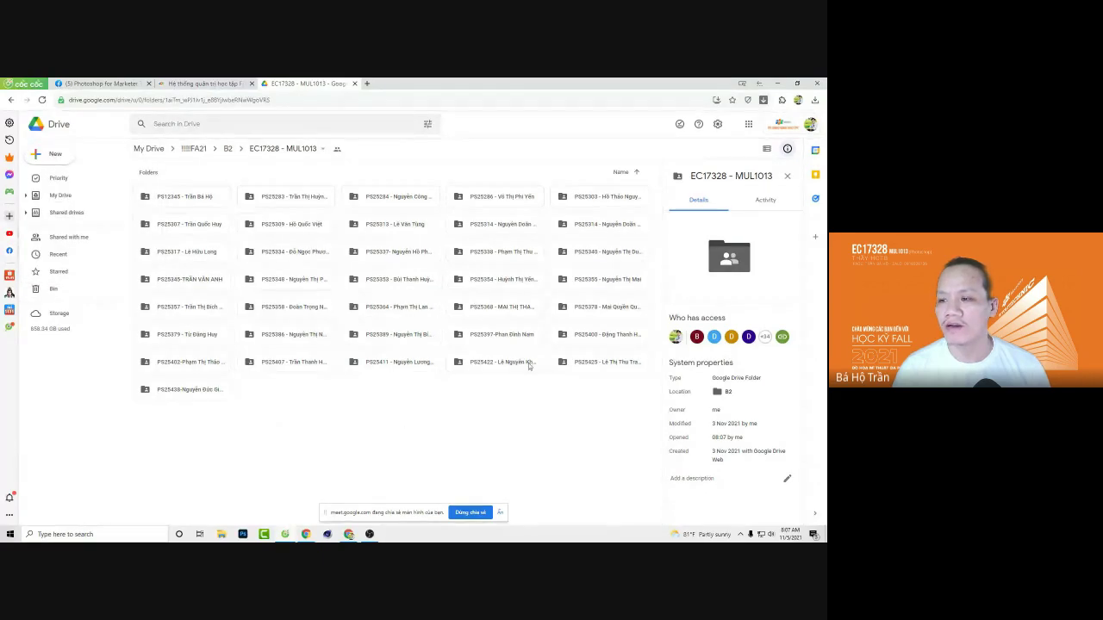
Step: Toggle the student folders to list layout, inspect one folder's options, and return to grid
{"action": "left_click", "coordinate": [767, 151]}
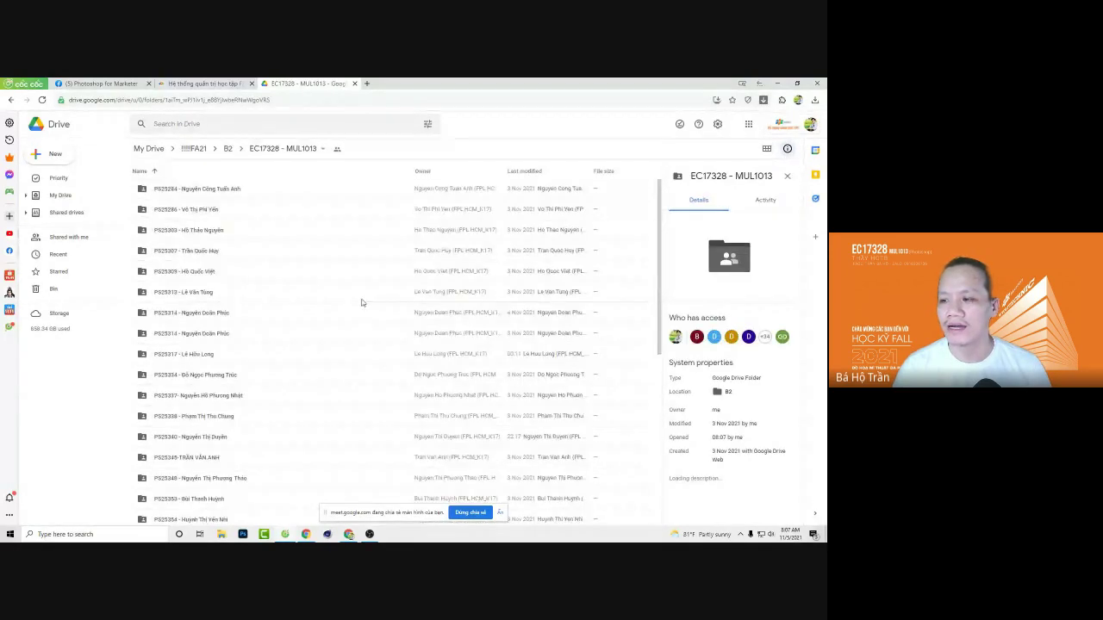
{"action": "scroll", "coordinate": [378, 301], "scroll_direction": "down", "scroll_amount": 5}
{"action": "scroll", "coordinate": [366, 302], "scroll_direction": "up", "scroll_amount": 5}
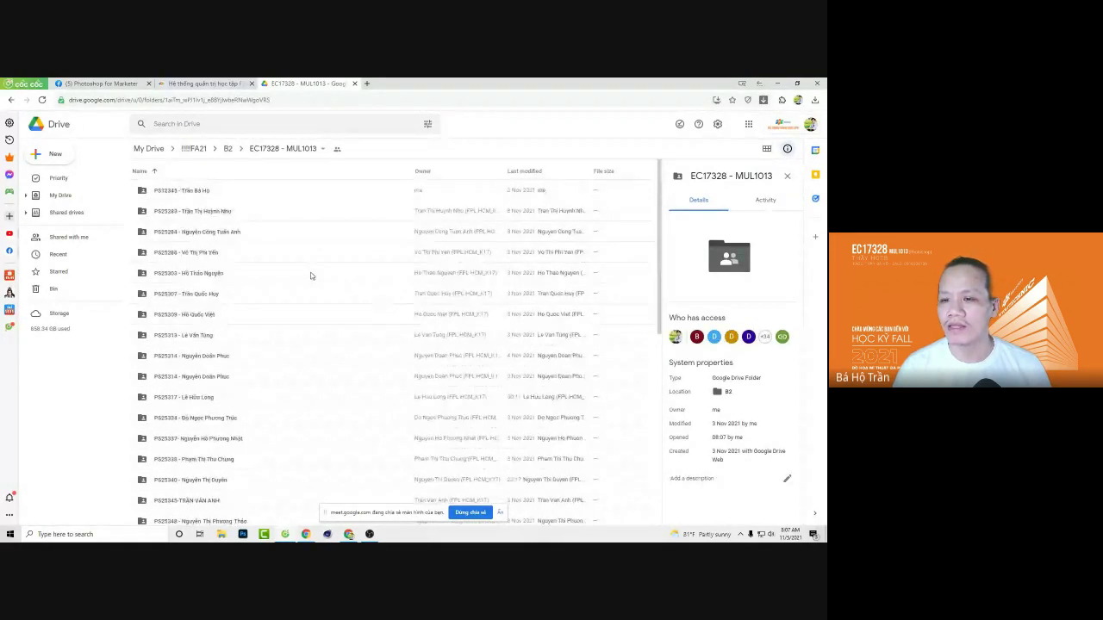
{"action": "right_click", "coordinate": [311, 274]}
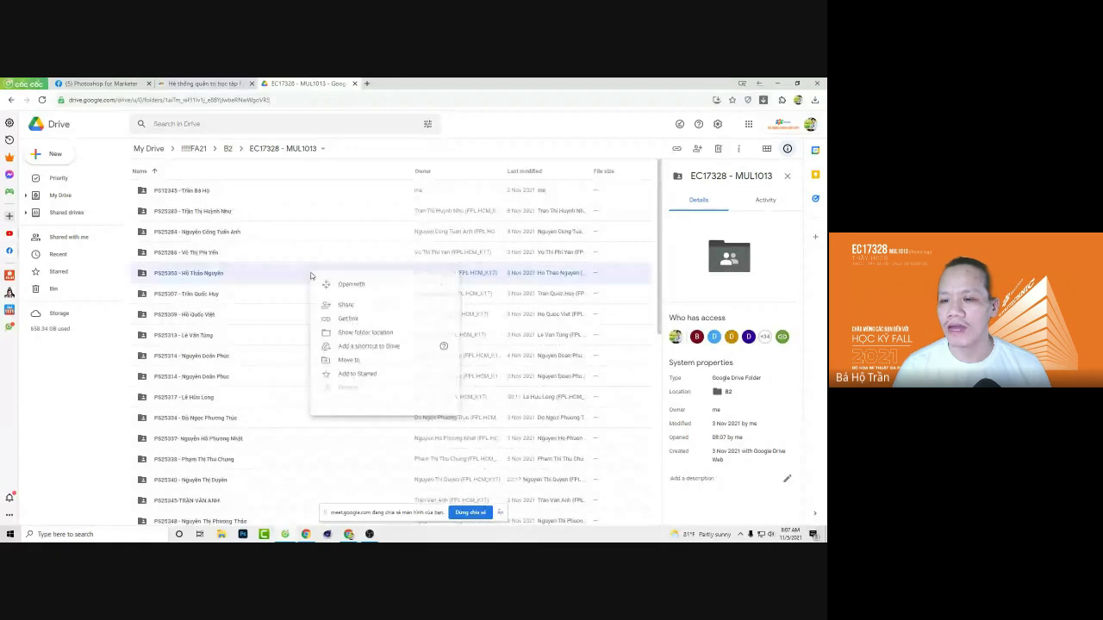
{"action": "left_click", "coordinate": [766, 150]}
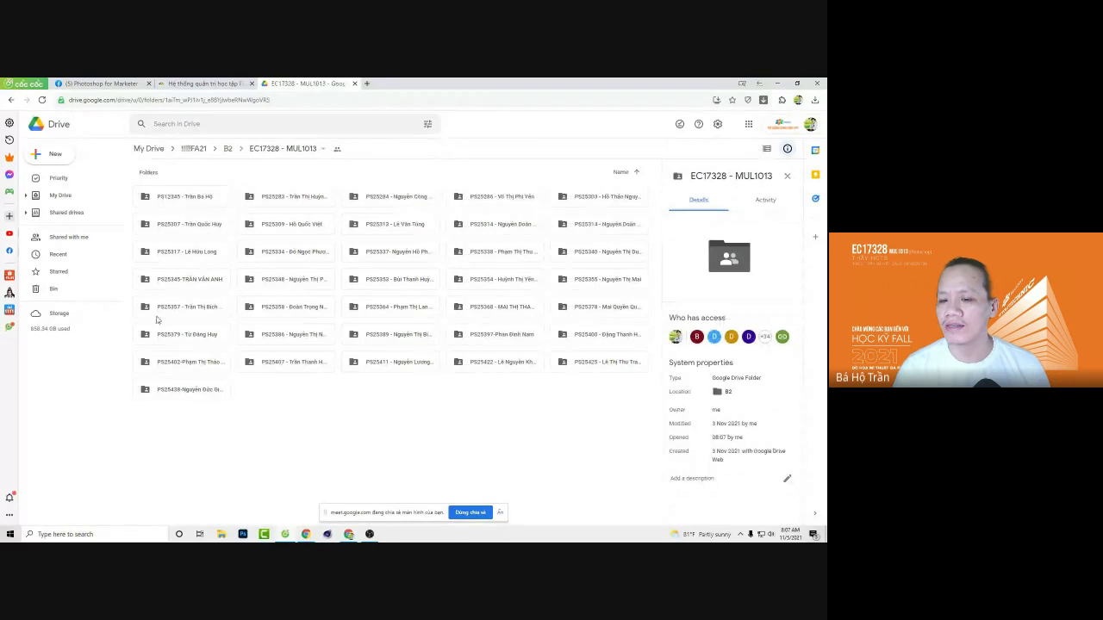
Step: Open and close Drive's new-item list again from the empty folder area
{"action": "right_click", "coordinate": [315, 433]}
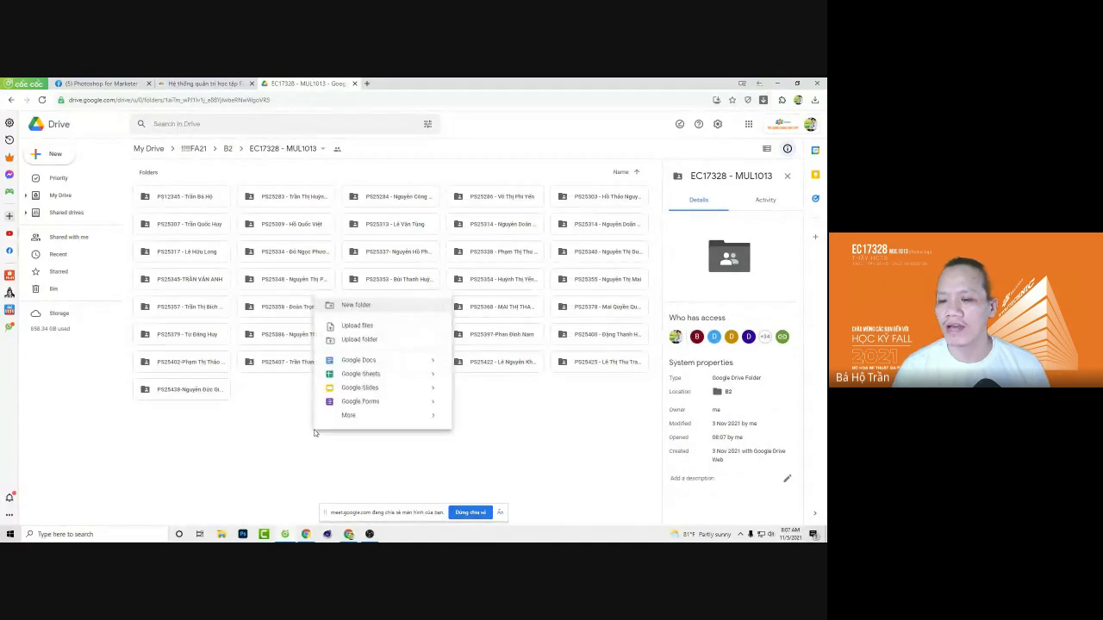
{"action": "left_click", "coordinate": [52, 160]}
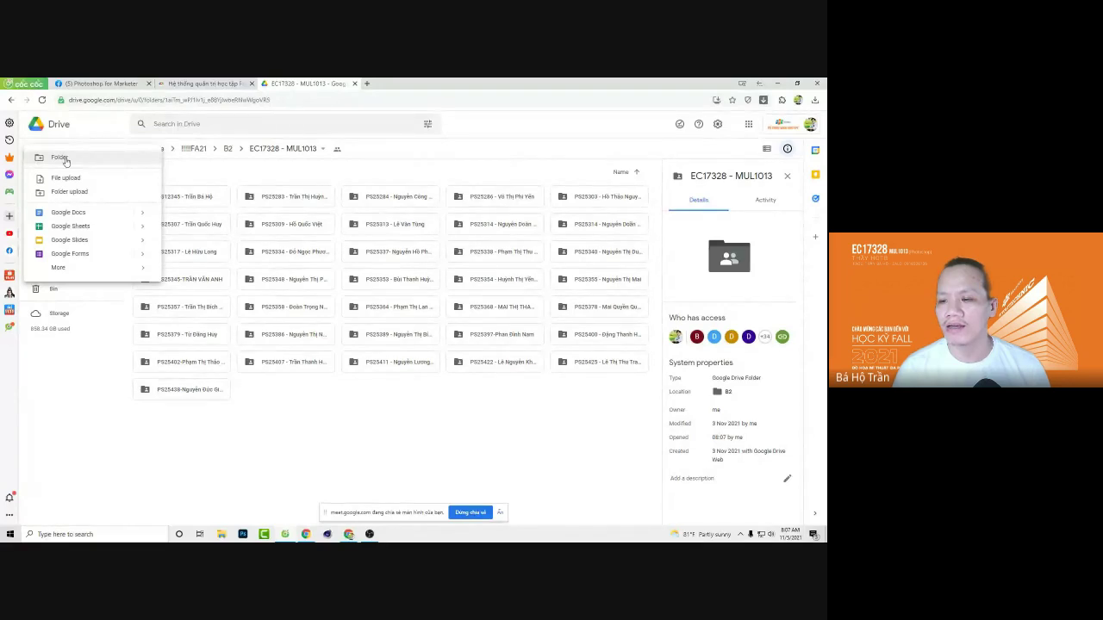
{"action": "left_click", "coordinate": [345, 420]}
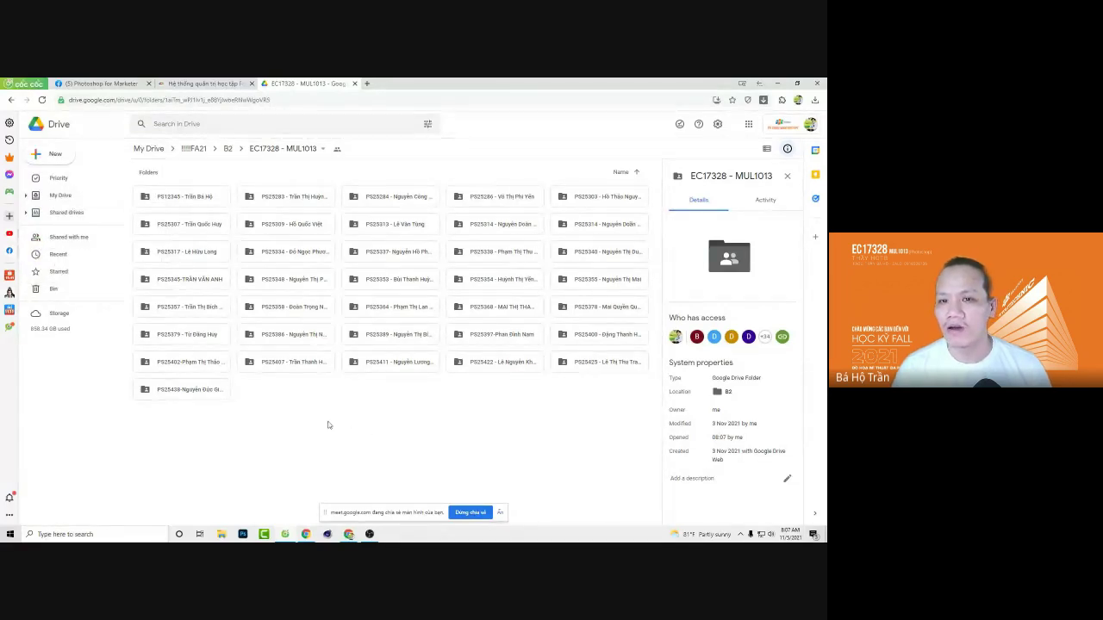
Step: Glance at the Meet window, then bring up the LMS Nộp Lab submission page
{"action": "key", "text": "alt+Tab"}
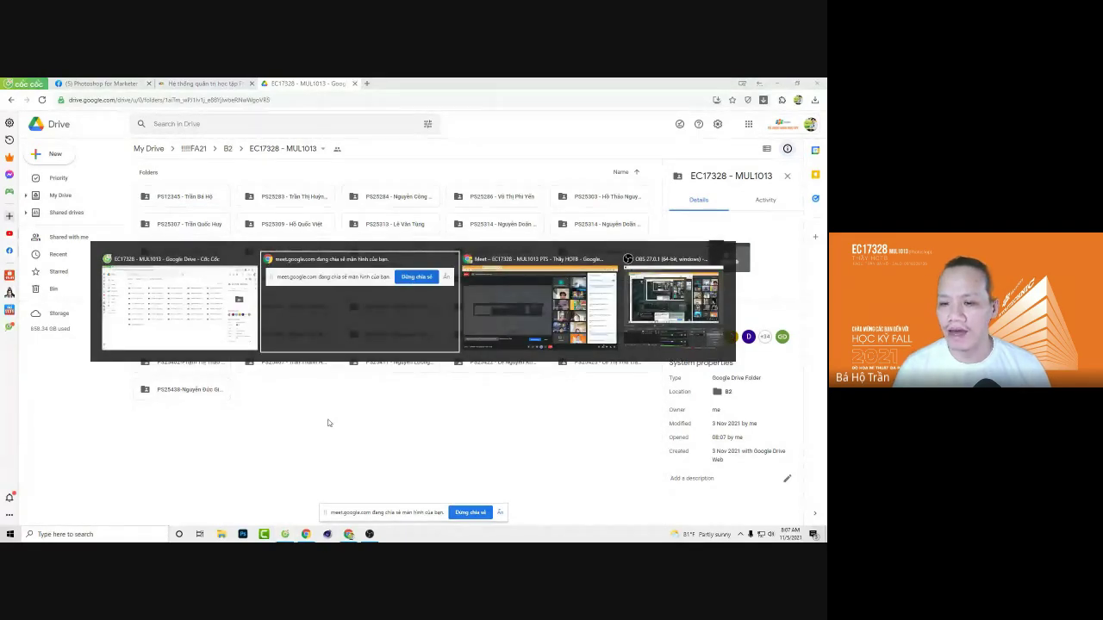
{"action": "key", "text": "alt+Tab"}
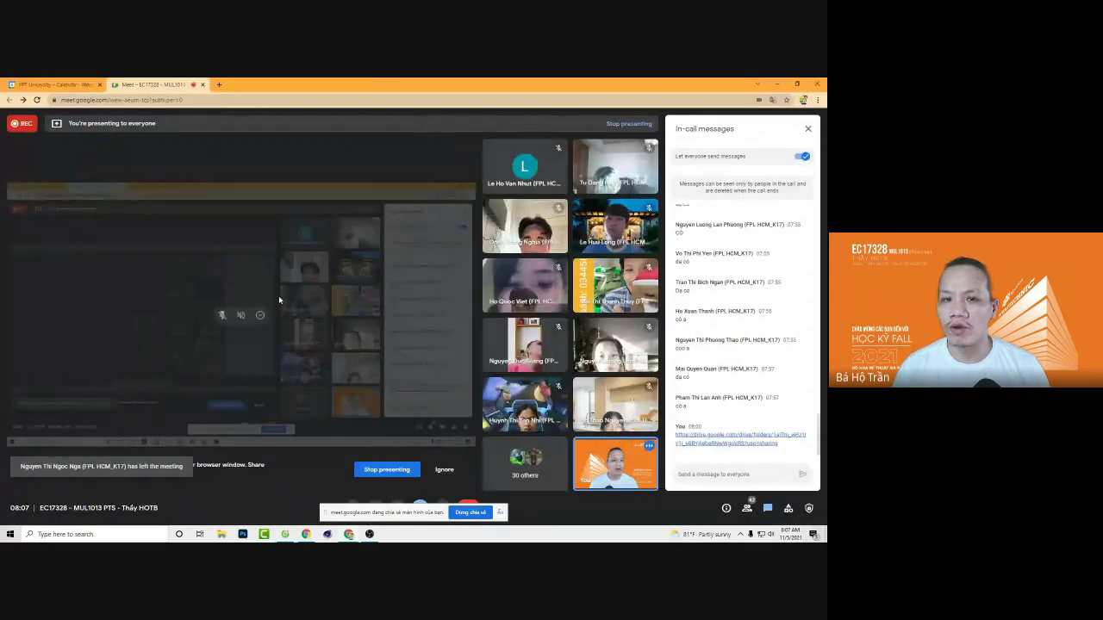
{"action": "key", "text": "alt+Tab"}
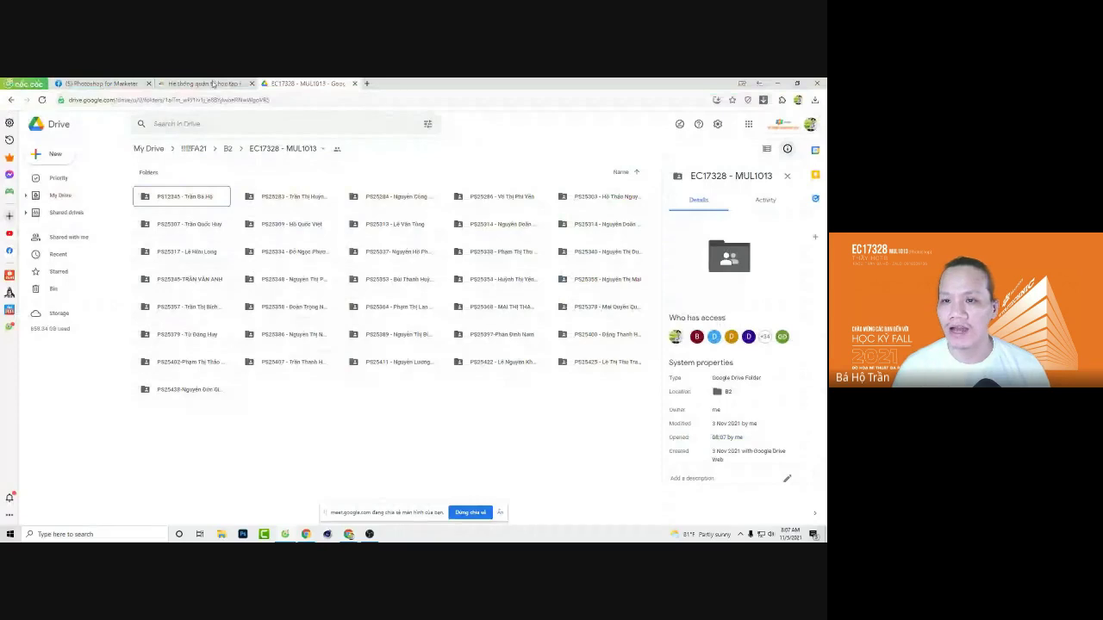
{"action": "left_click", "coordinate": [213, 84]}
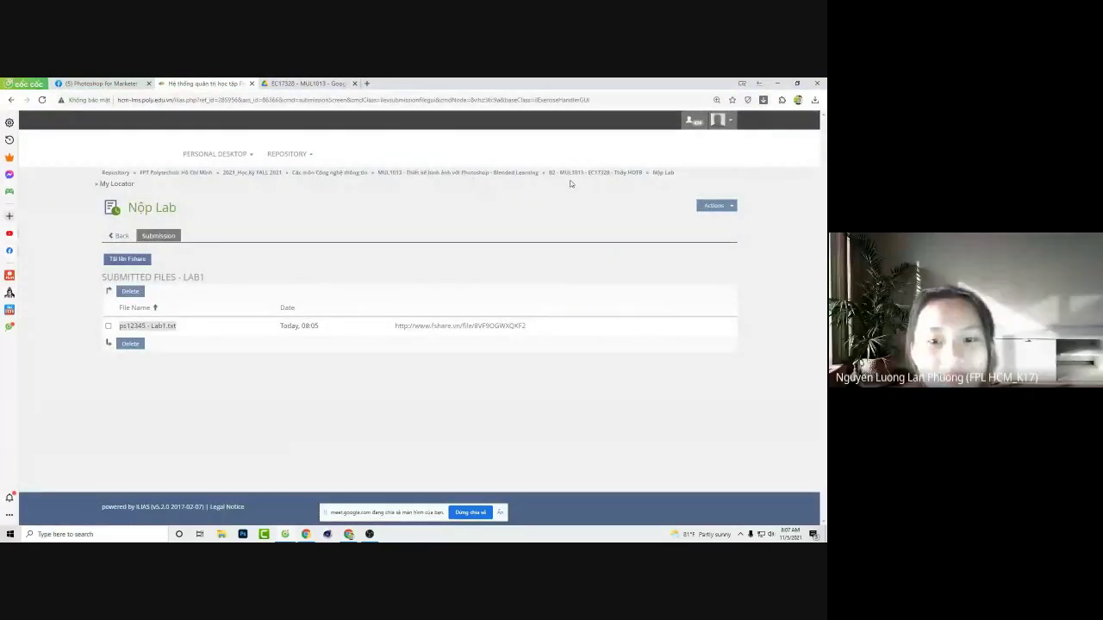
Step: Go via the Nộp Lab overview up to the MUL1013 Photoshop Online course content page
{"action": "left_click", "coordinate": [662, 172]}
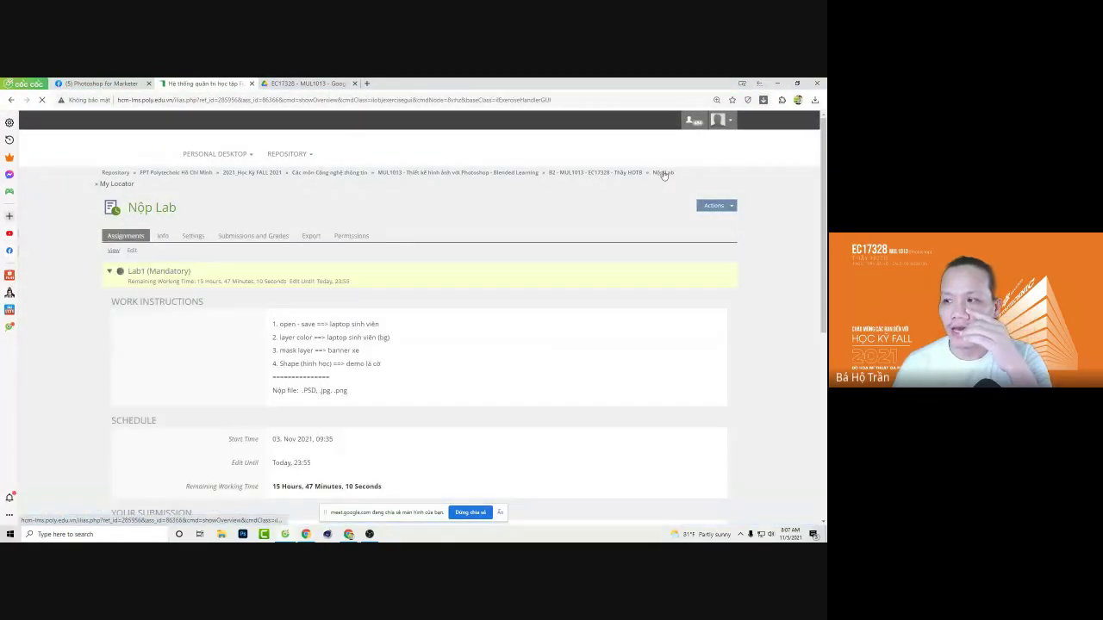
{"action": "left_click", "coordinate": [110, 271]}
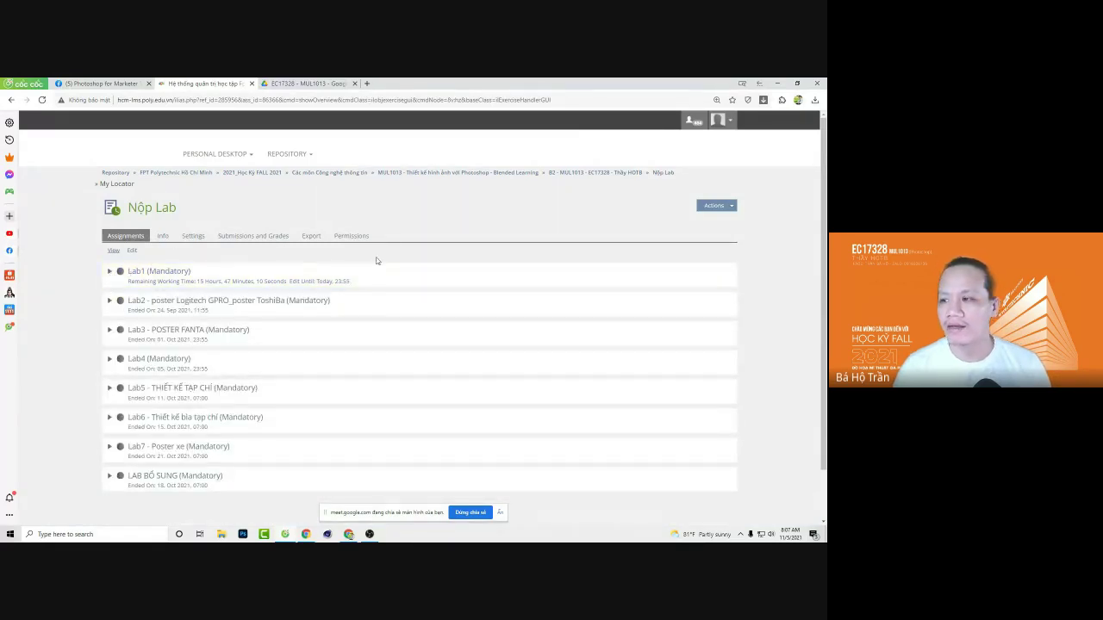
{"action": "left_click", "coordinate": [613, 172]}
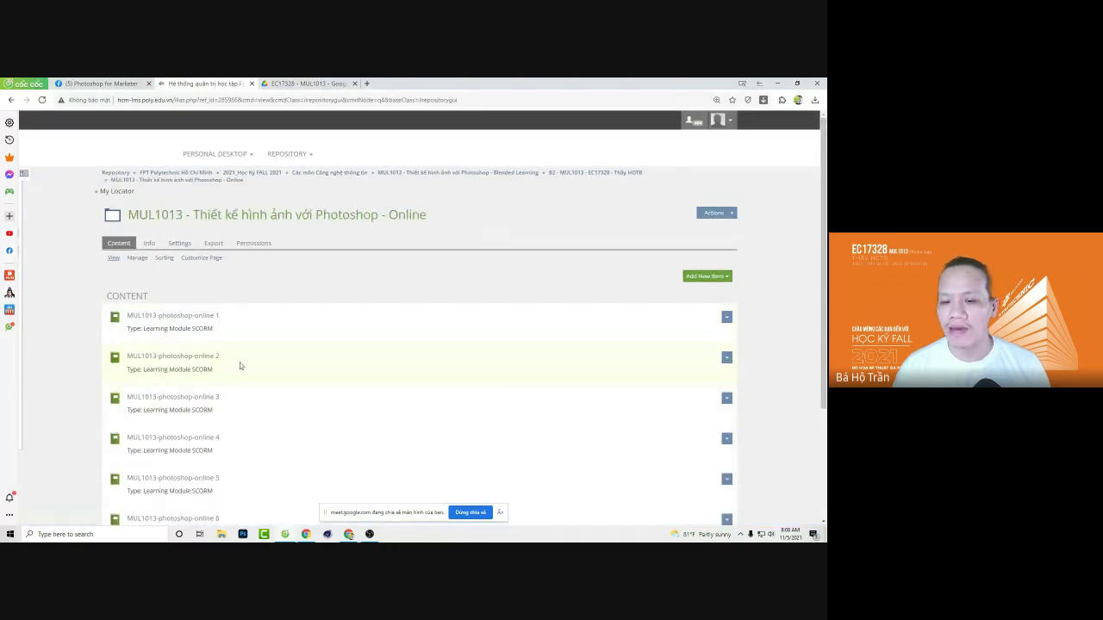
{"action": "left_click", "coordinate": [168, 357]}
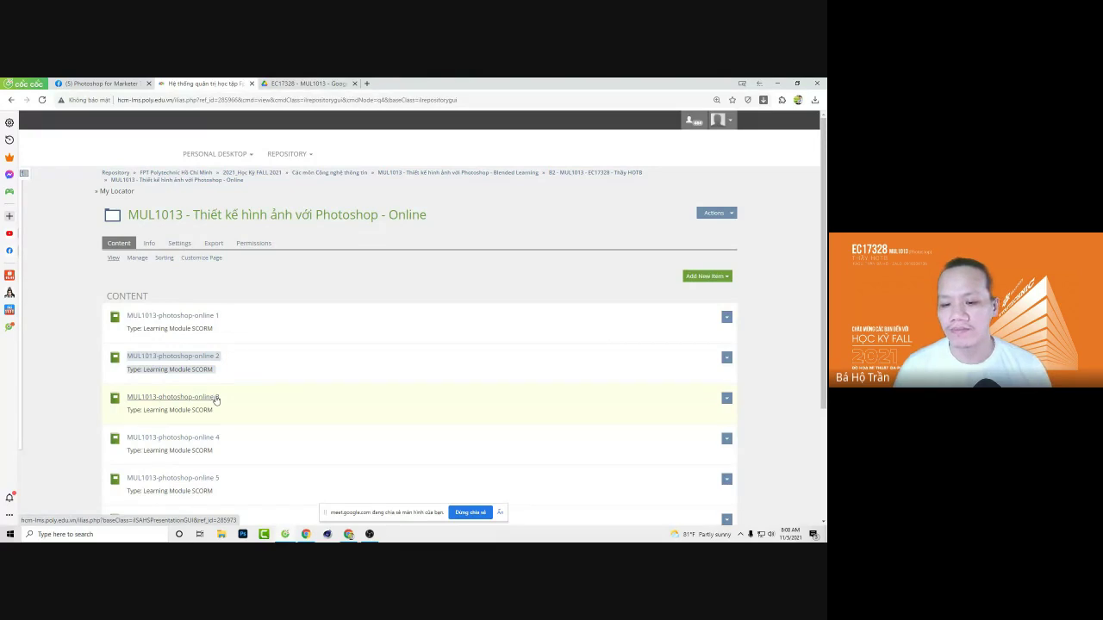
{"action": "scroll", "coordinate": [217, 398], "scroll_direction": "down", "scroll_amount": 1}
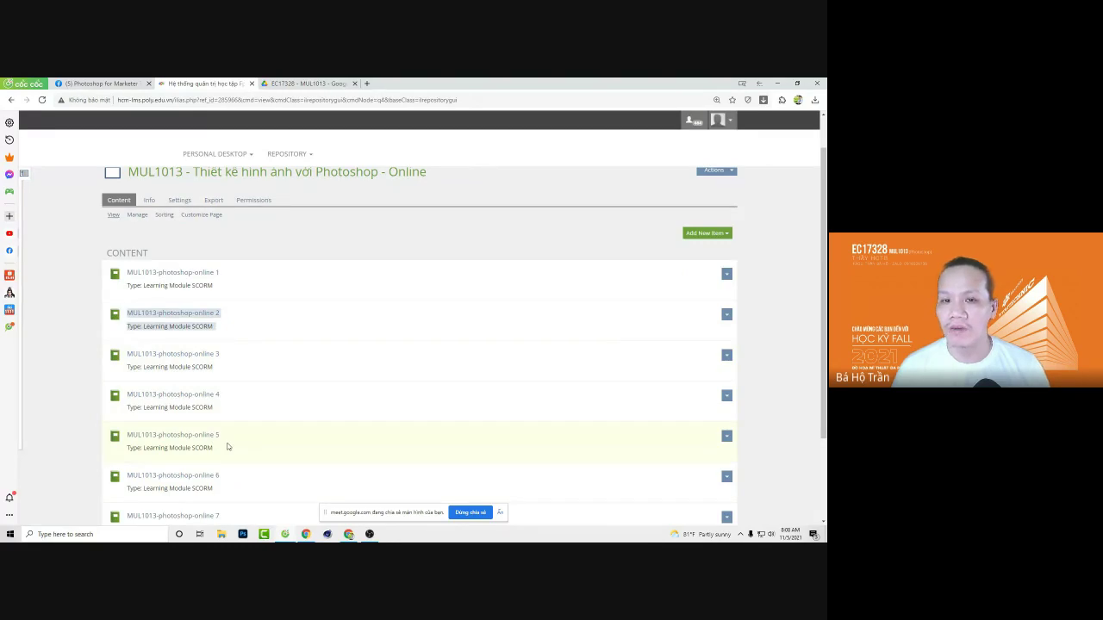
{"action": "scroll", "coordinate": [228, 444], "scroll_direction": "down", "scroll_amount": 2}
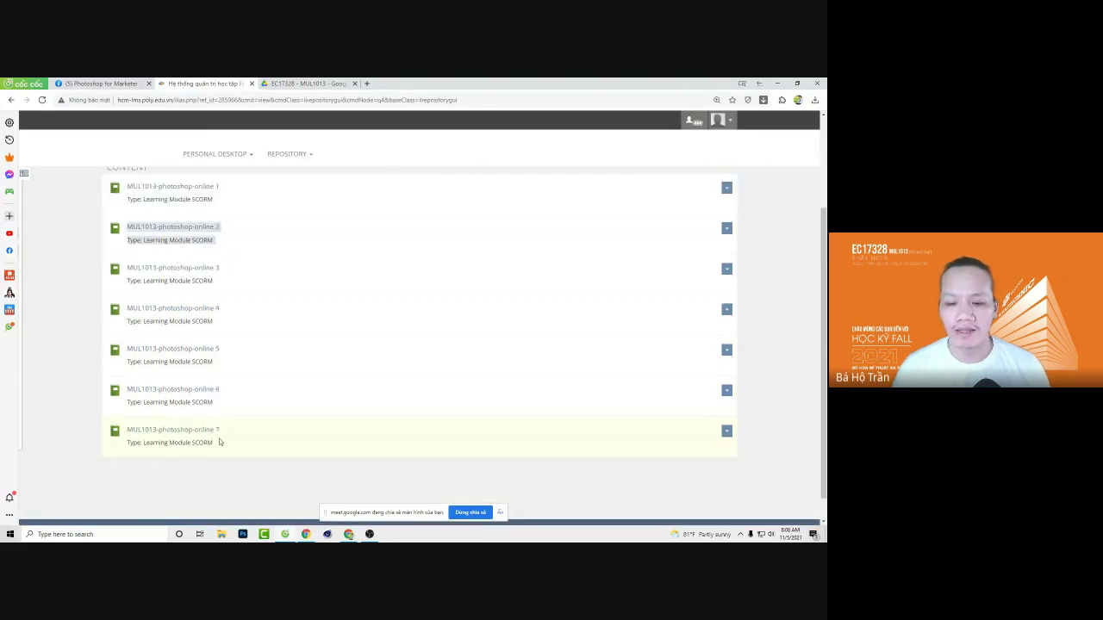
{"action": "scroll", "coordinate": [280, 403], "scroll_direction": "up", "scroll_amount": 3}
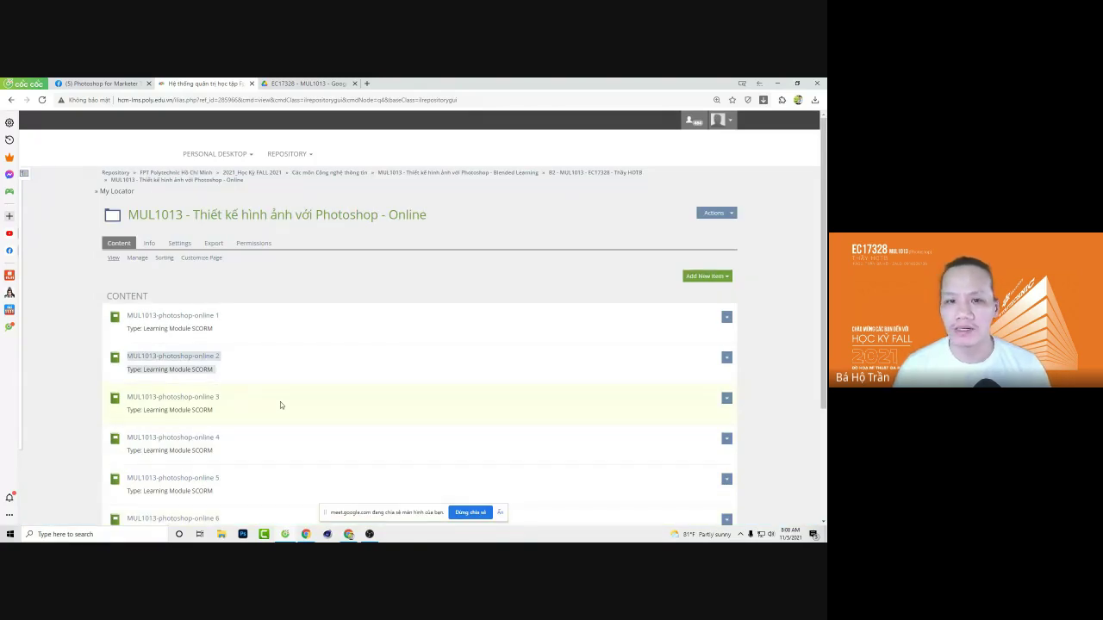
{"action": "key", "text": "alt+Tab"}
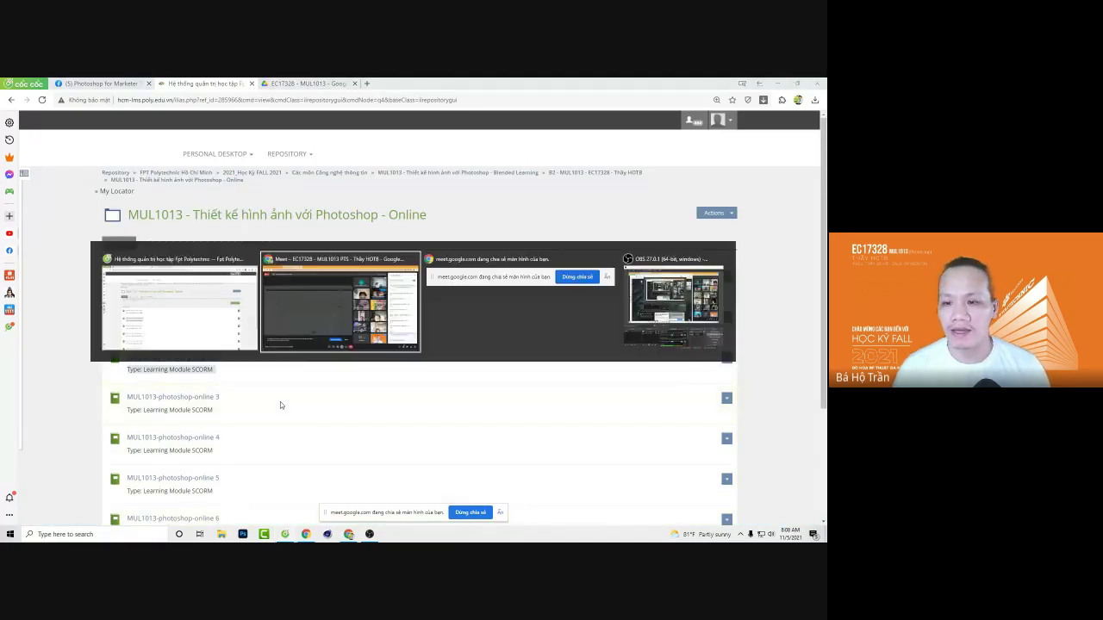
Step: Hide the OBS window and return to the Drive tab showing the EC17328 - MUL1013 folder
{"action": "left_click", "coordinate": [370, 534]}
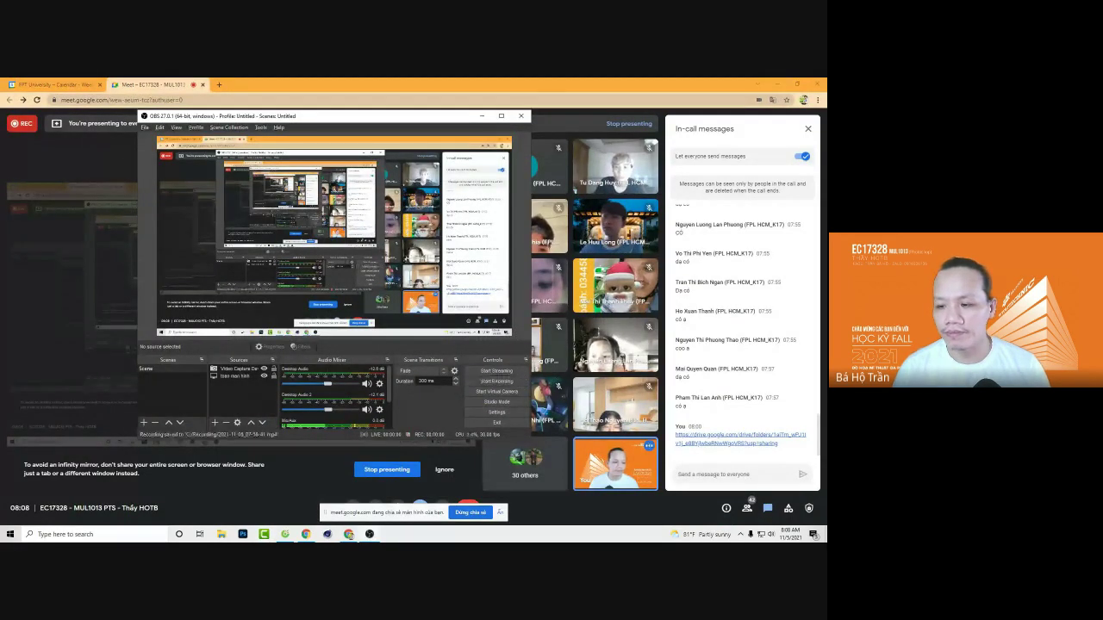
{"action": "left_click", "coordinate": [369, 534]}
{"action": "key", "text": "alt+Tab"}
{"action": "key", "text": "Tab"}
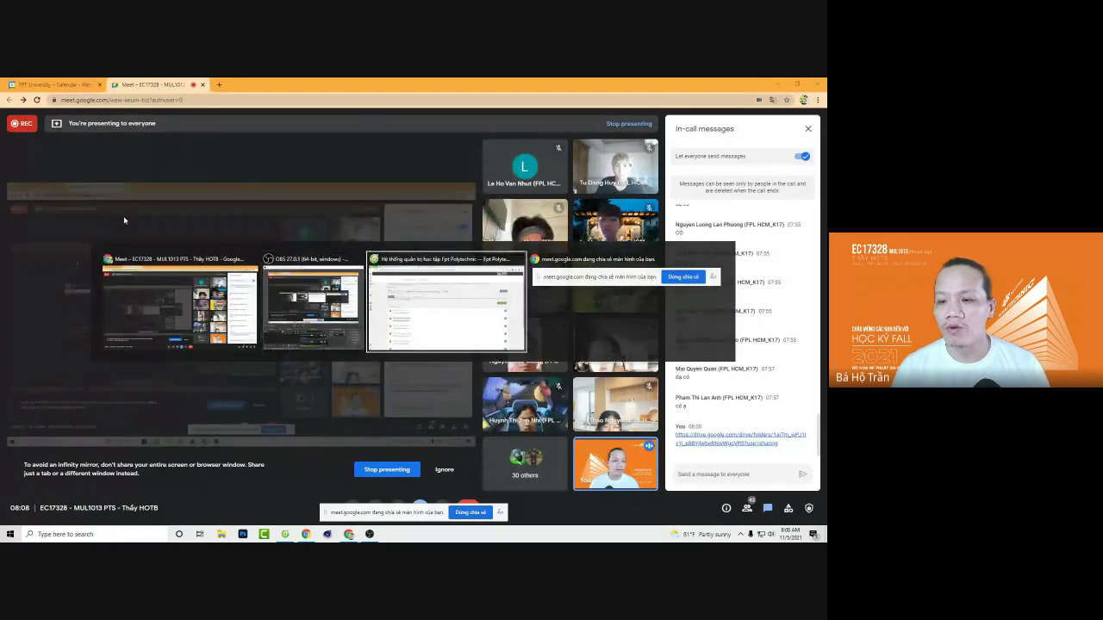
{"action": "left_click", "coordinate": [293, 83]}
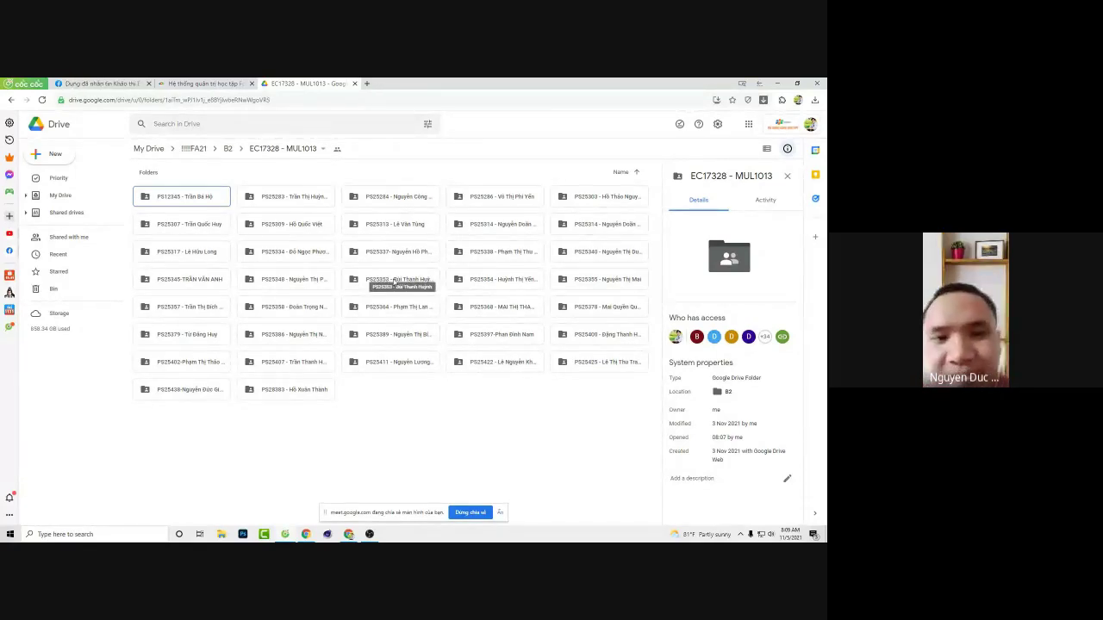
Step: Show the class folder in list view and open the second-to-last student's folder
{"action": "key", "text": "alt+Tab"}
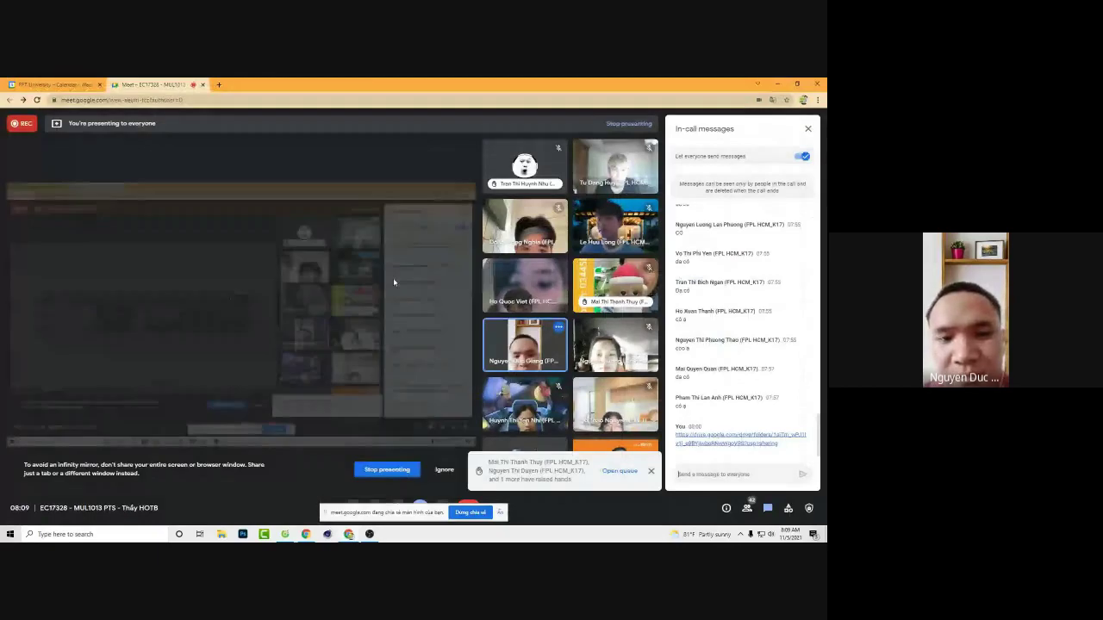
{"action": "key", "text": "alt+Tab"}
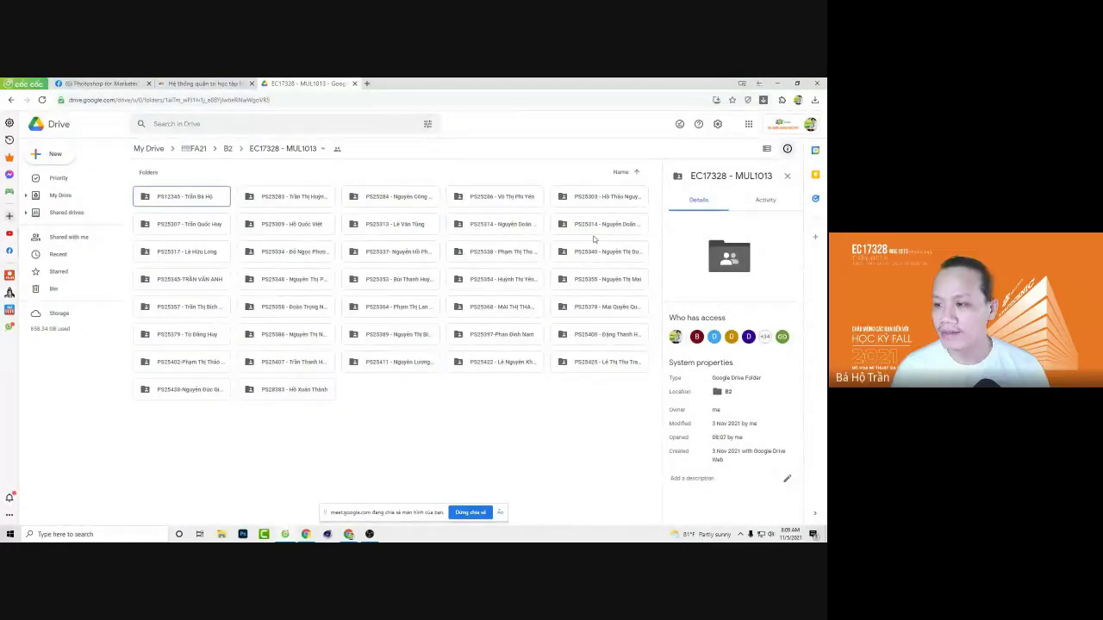
{"action": "left_click", "coordinate": [766, 149]}
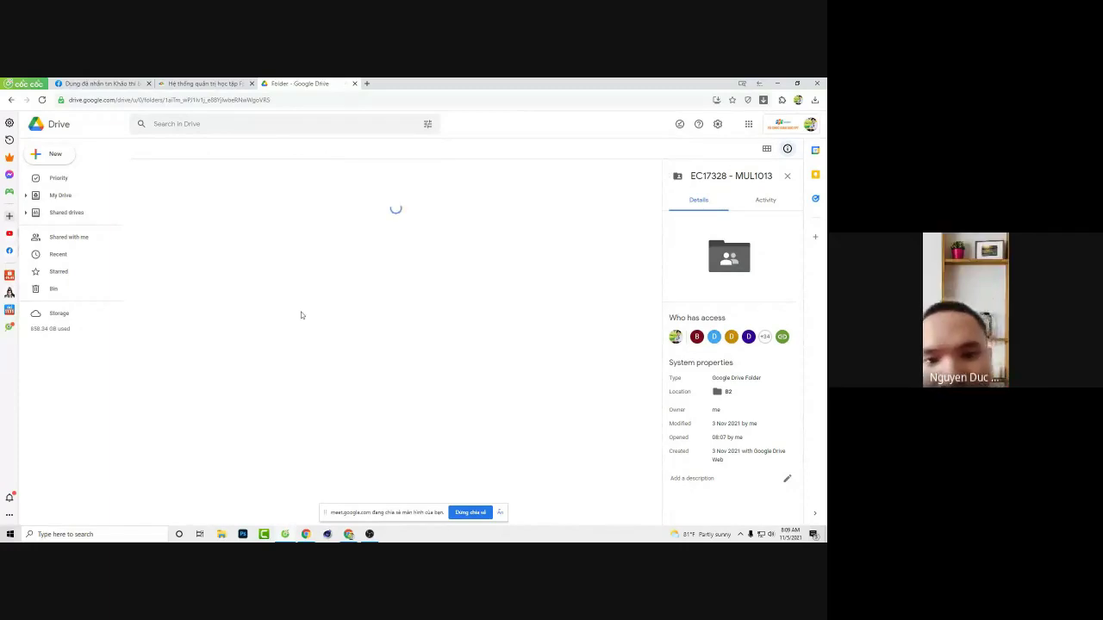
{"action": "scroll", "coordinate": [262, 370], "scroll_direction": "down", "scroll_amount": 2}
{"action": "scroll", "coordinate": [261, 370], "scroll_direction": "down", "scroll_amount": 1}
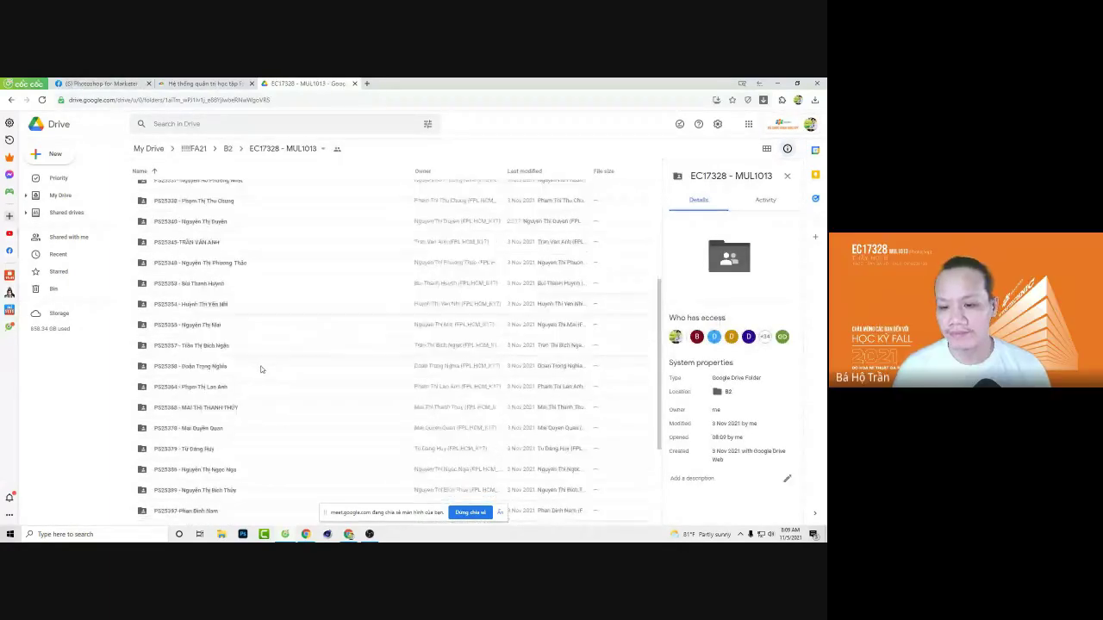
{"action": "scroll", "coordinate": [262, 370], "scroll_direction": "down", "scroll_amount": 1}
{"action": "scroll", "coordinate": [262, 370], "scroll_direction": "down", "scroll_amount": 1}
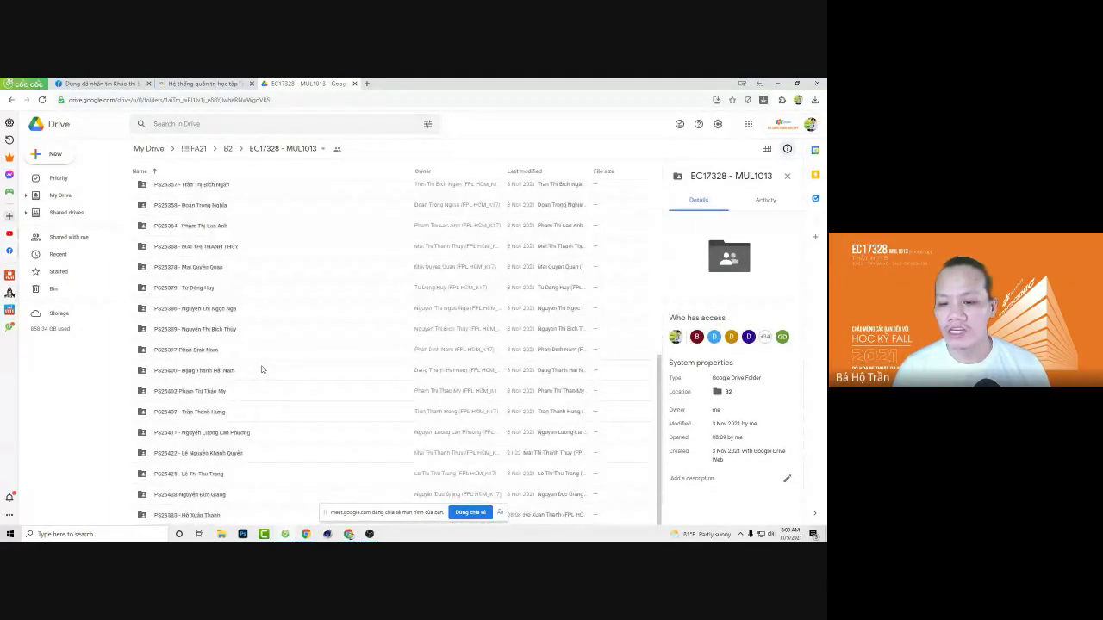
{"action": "double_click", "coordinate": [197, 494]}
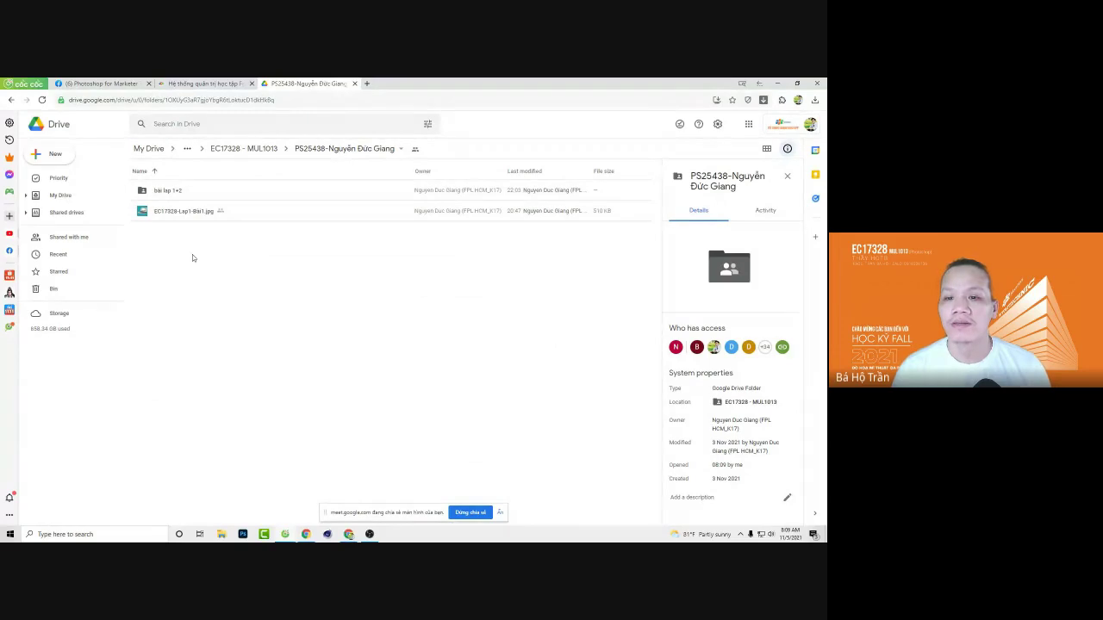
Step: Move the three lap1 files from bài lap 1+2 up into the student's folder
{"action": "double_click", "coordinate": [168, 192]}
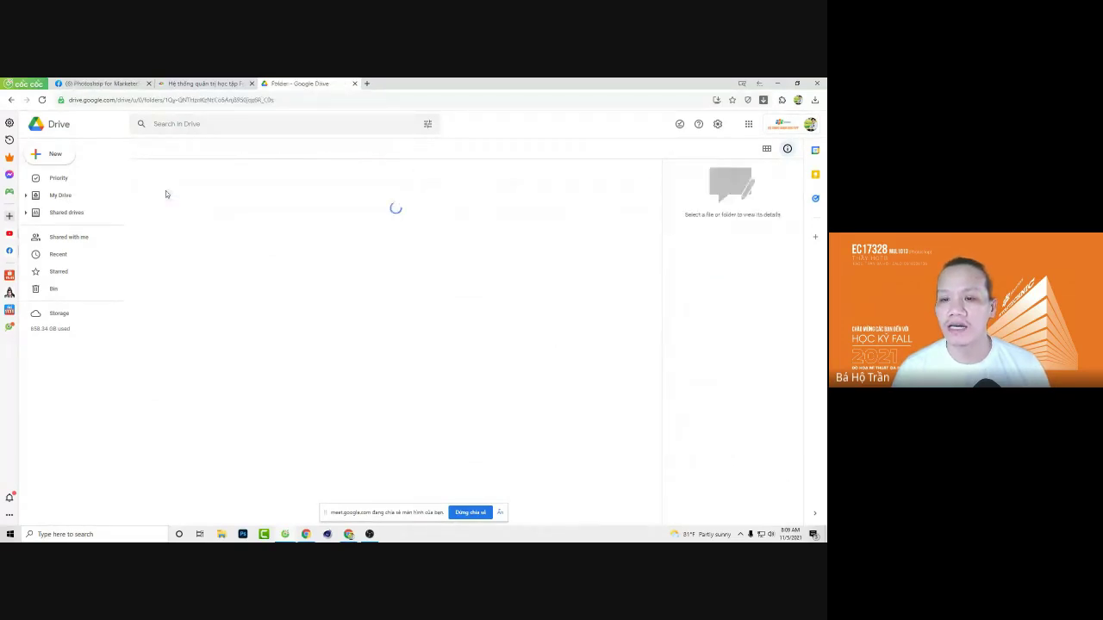
{"action": "left_click_drag", "start_coordinate": [267, 305], "coordinate": [158, 181]}
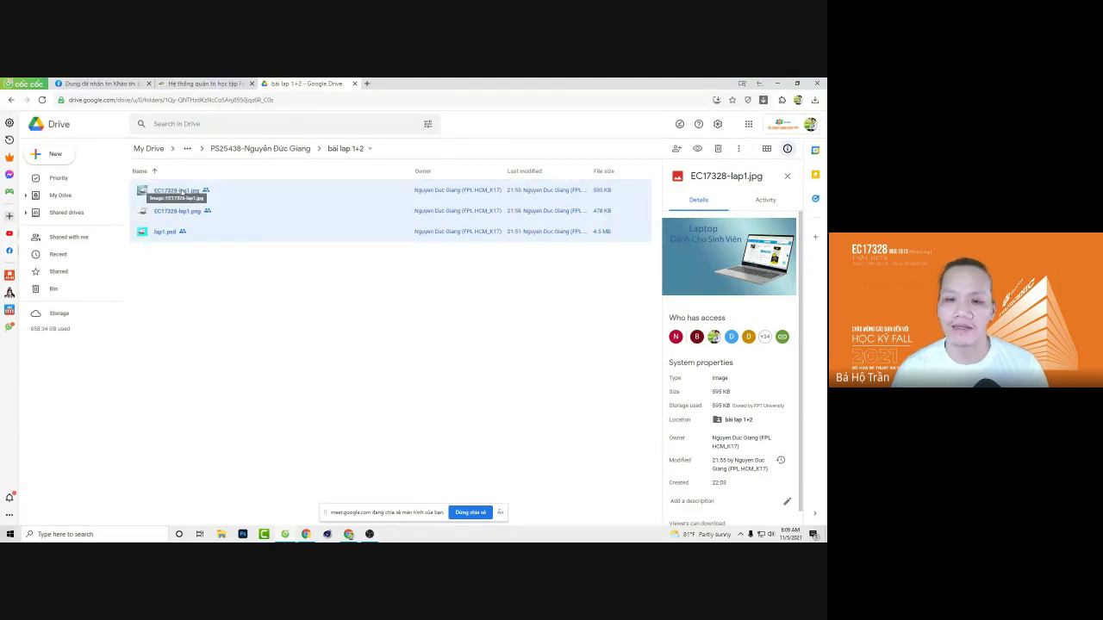
{"action": "right_click", "coordinate": [181, 191]}
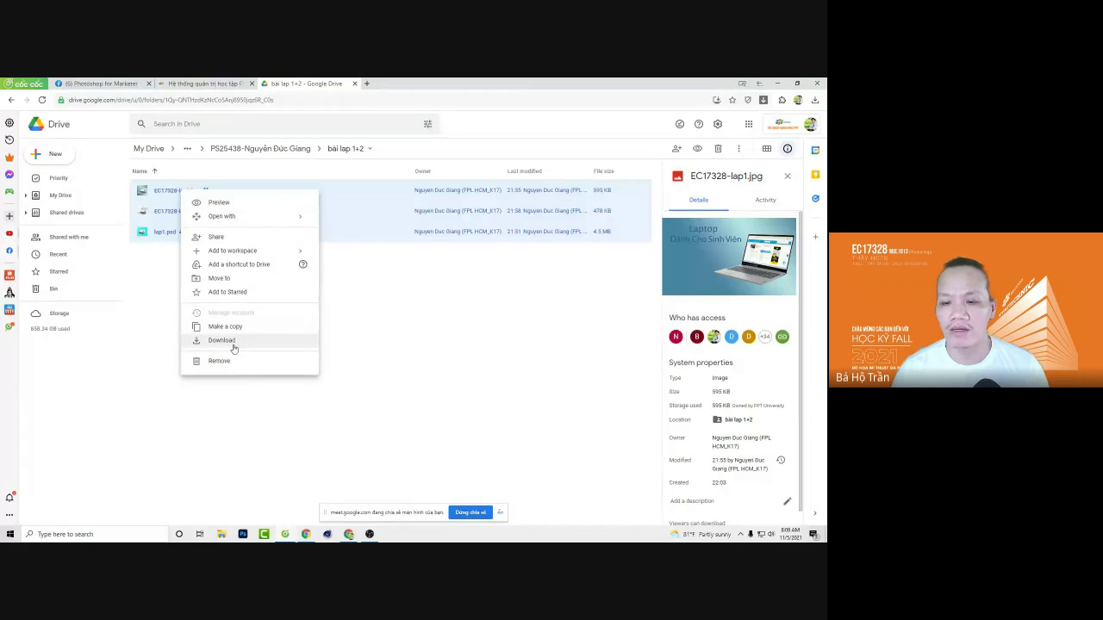
{"action": "left_click", "coordinate": [229, 281]}
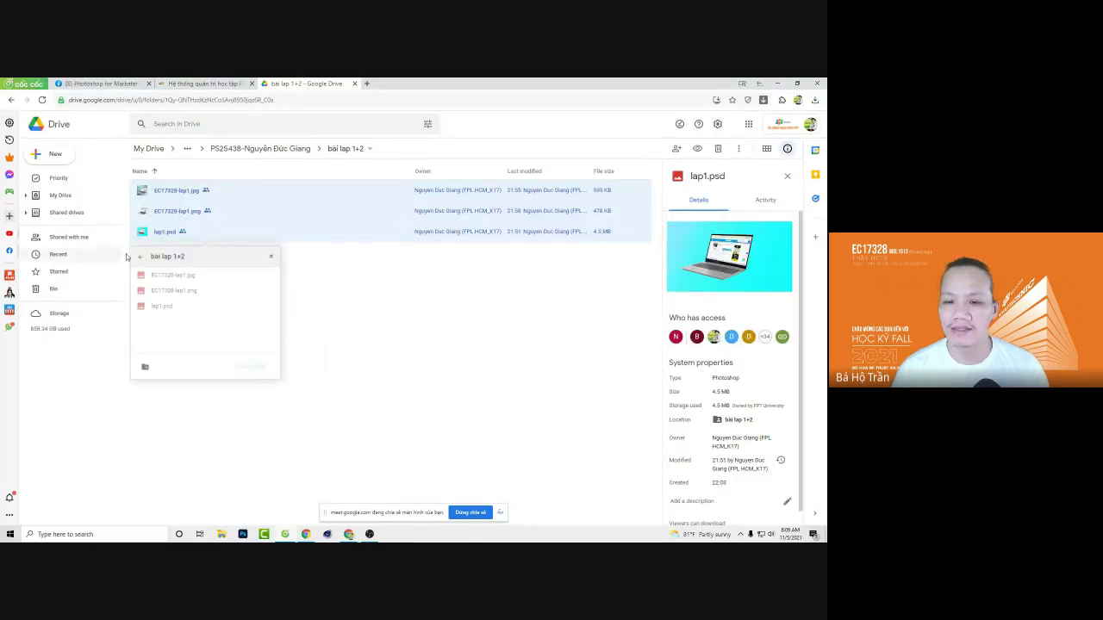
{"action": "left_click", "coordinate": [140, 256]}
{"action": "left_click", "coordinate": [256, 371]}
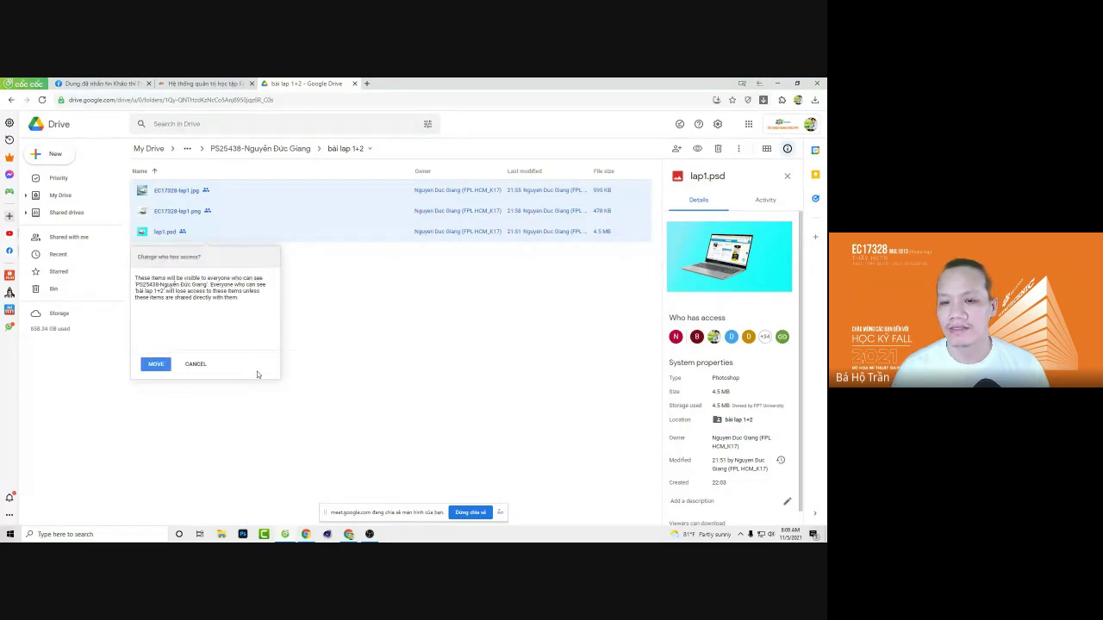
{"action": "left_click", "coordinate": [156, 364]}
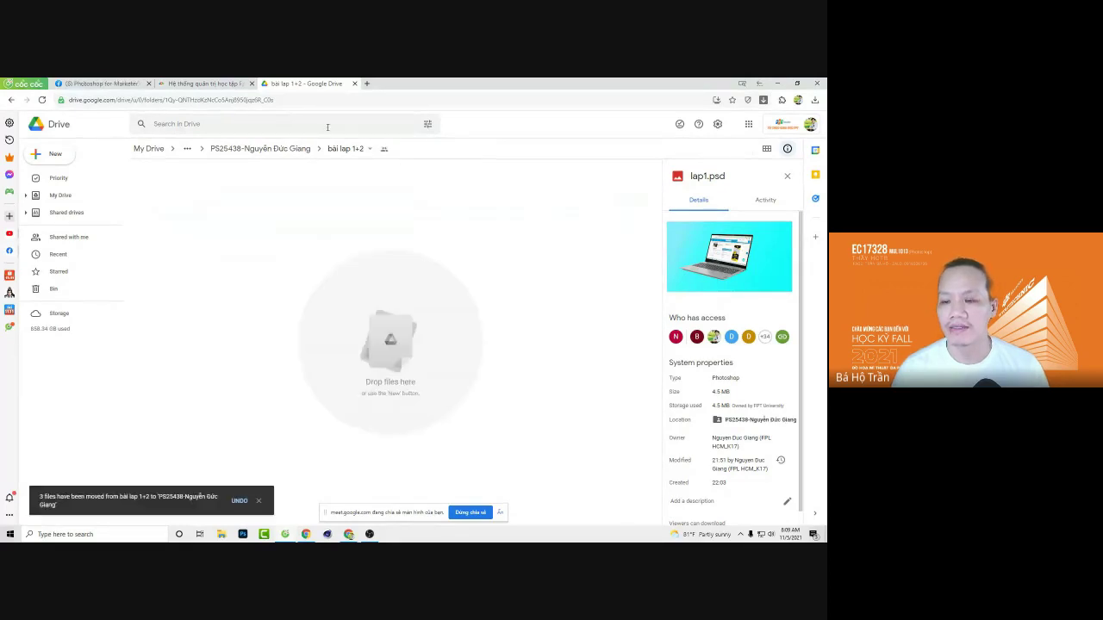
Step: Remove the now-empty bài lap 1+2 subfolder from the student's folder
{"action": "left_click", "coordinate": [263, 148]}
{"action": "left_click", "coordinate": [168, 190]}
{"action": "right_click", "coordinate": [166, 190]}
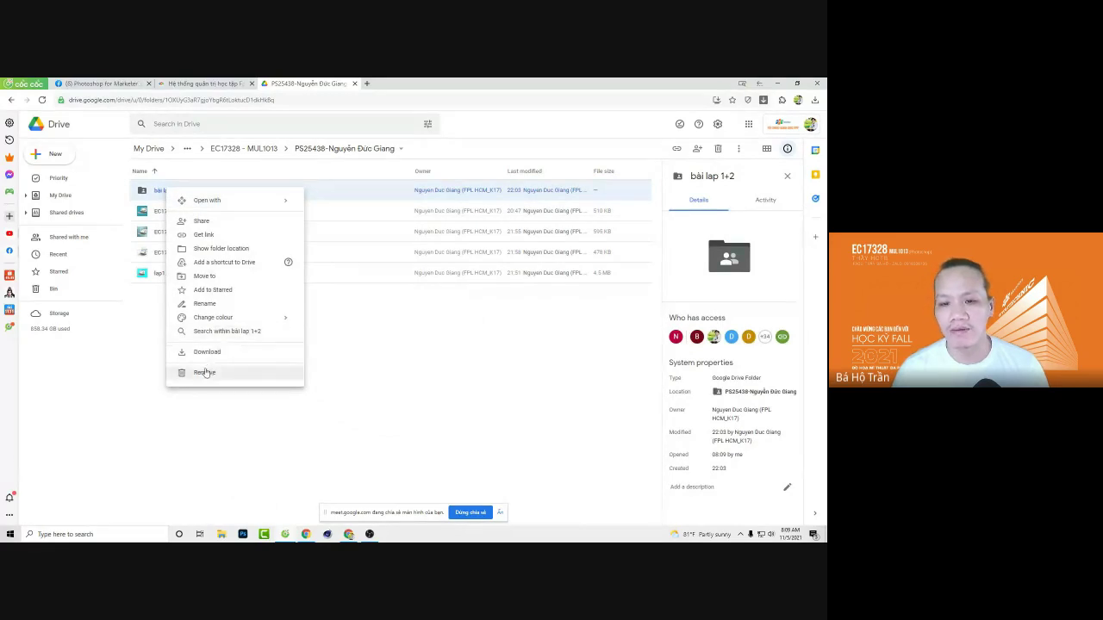
{"action": "left_click", "coordinate": [205, 373]}
{"action": "left_click", "coordinate": [456, 342]}
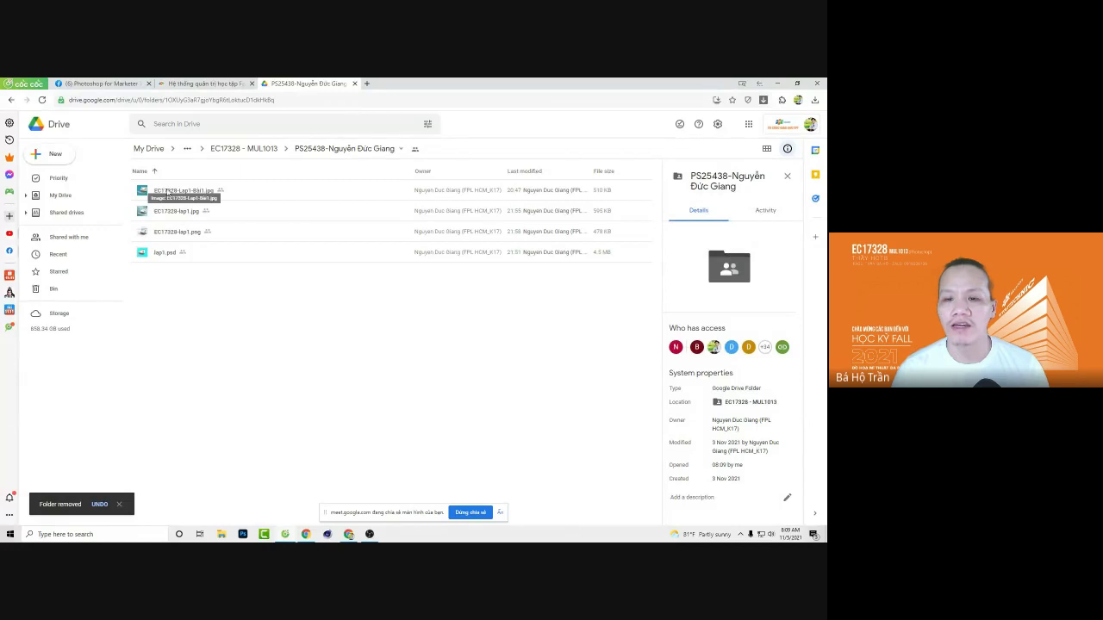
Step: Rename EC17328-Lap1-Bai1.jpg to Lab1-Bài1.jpg by deleting the EC17328- prefix
{"action": "left_click", "coordinate": [159, 192]}
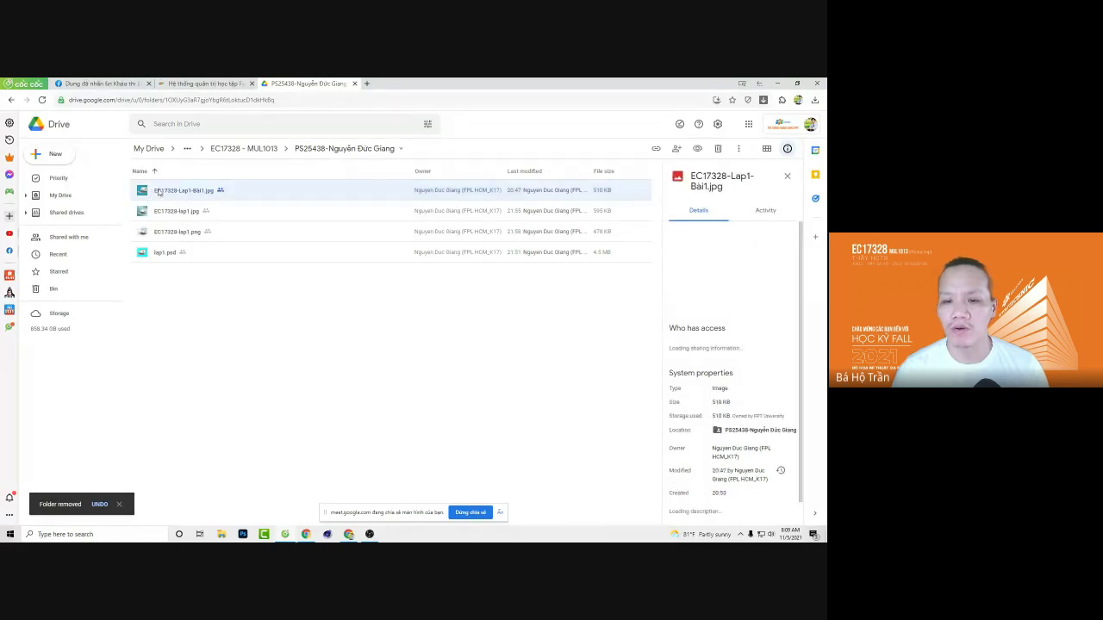
{"action": "right_click", "coordinate": [159, 191]}
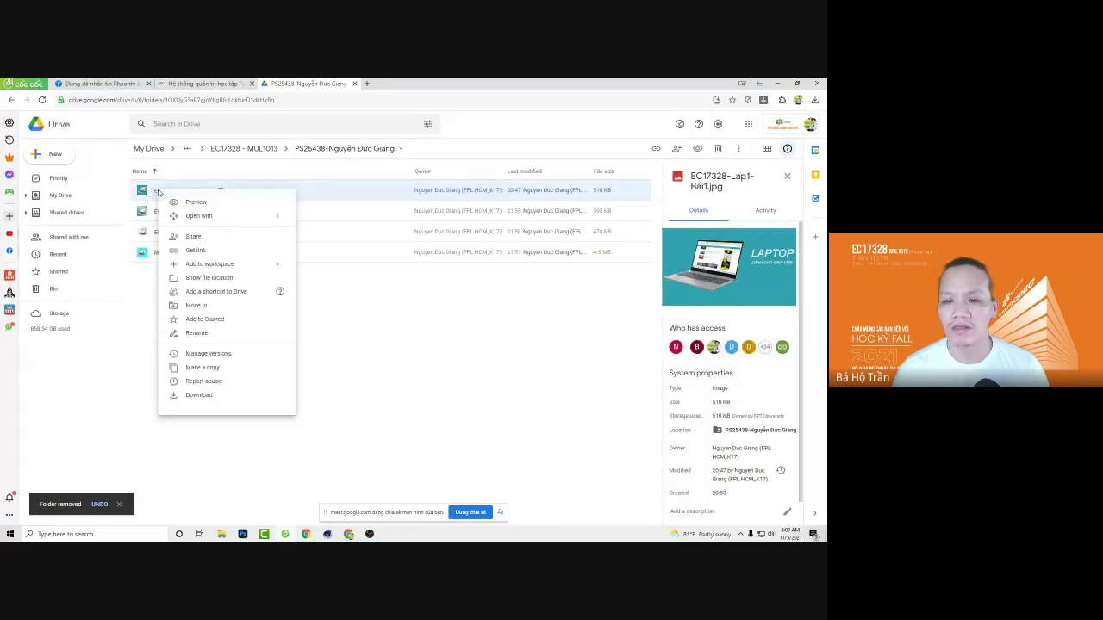
{"action": "left_click", "coordinate": [207, 338]}
{"action": "left_click", "coordinate": [379, 315]}
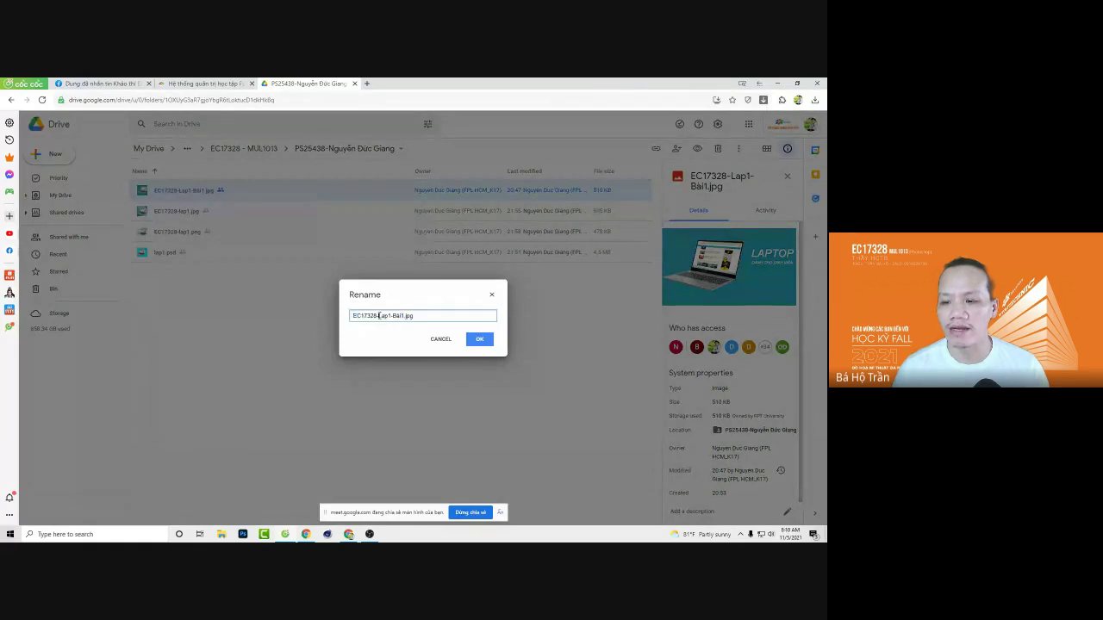
{"action": "key", "text": "BackSpace"}
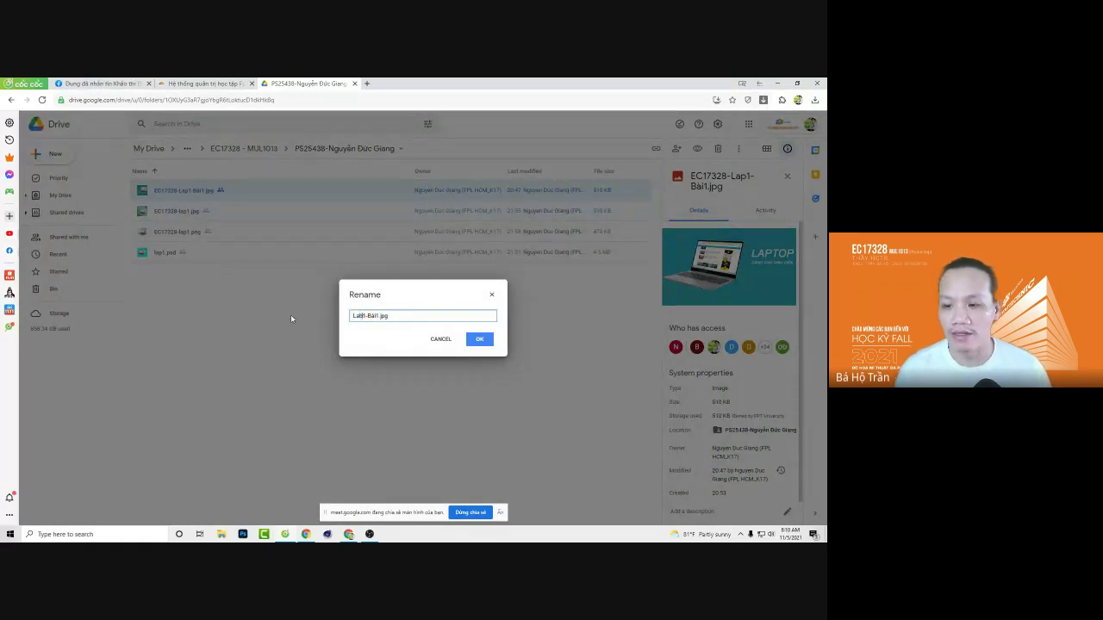
{"action": "key", "text": "Return"}
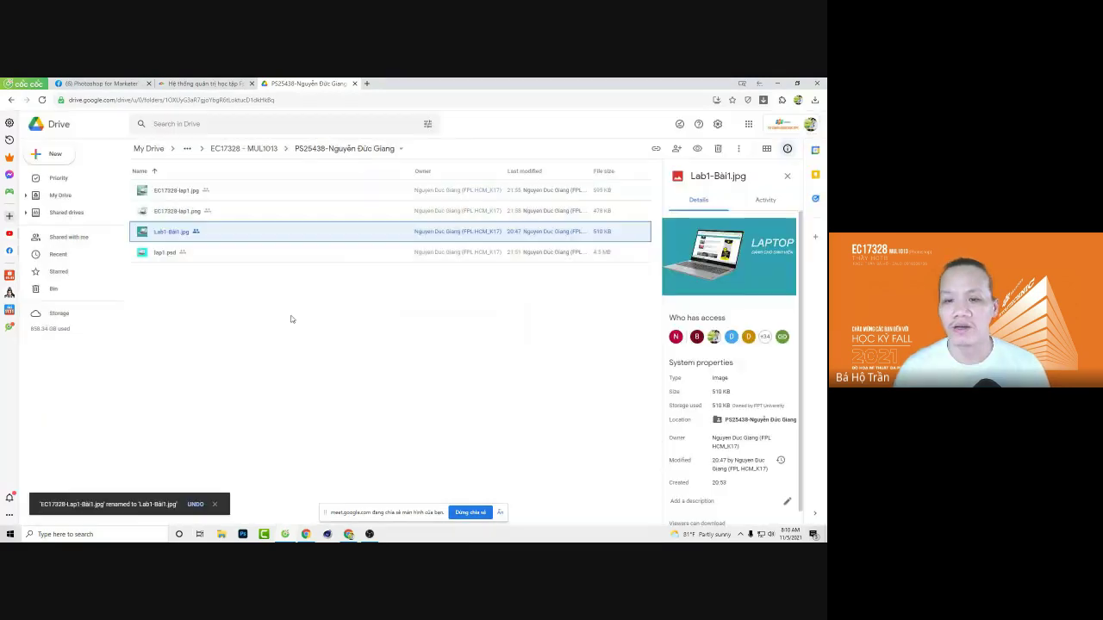
Step: Rename EC17328-lap1.png to Lab1-Bài1.png
{"action": "right_click", "coordinate": [172, 236]}
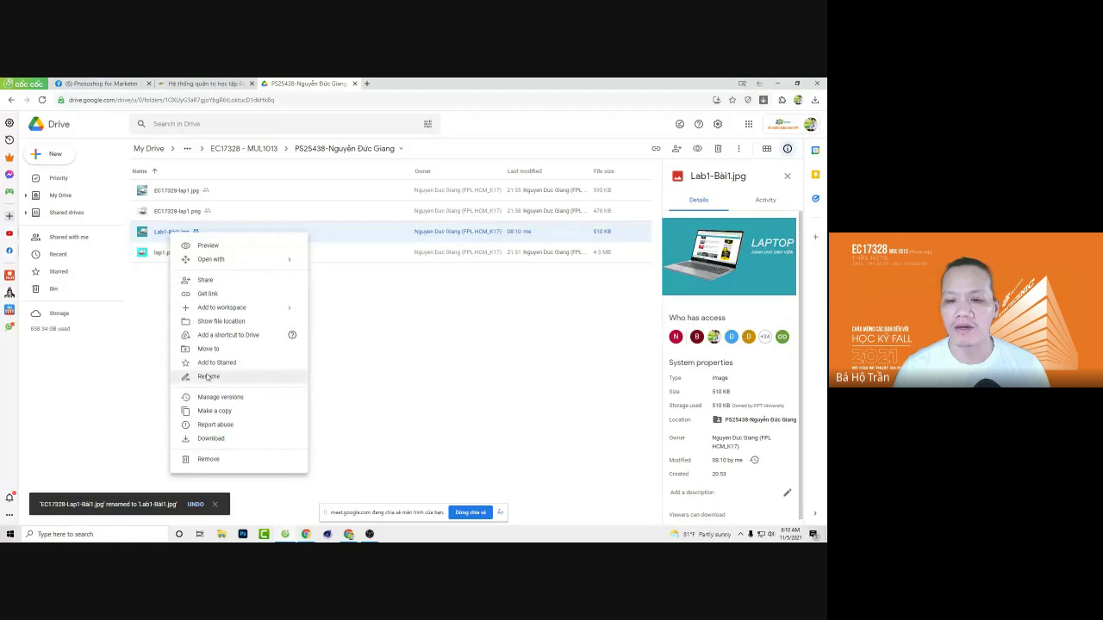
{"action": "left_click", "coordinate": [208, 377]}
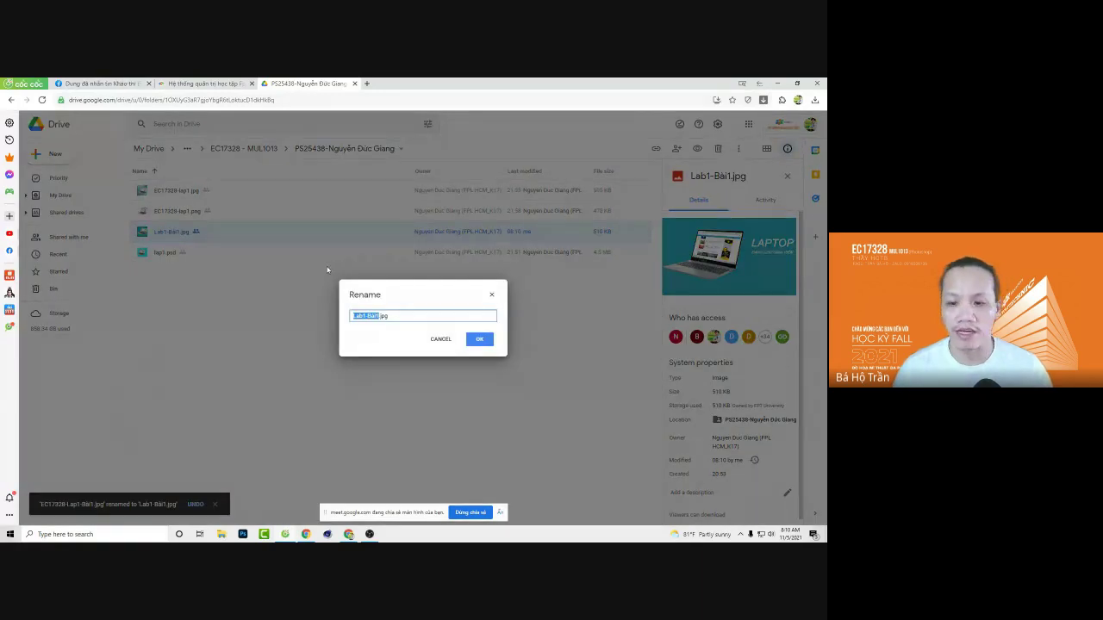
{"action": "key", "text": "Escape"}
{"action": "right_click", "coordinate": [171, 215]}
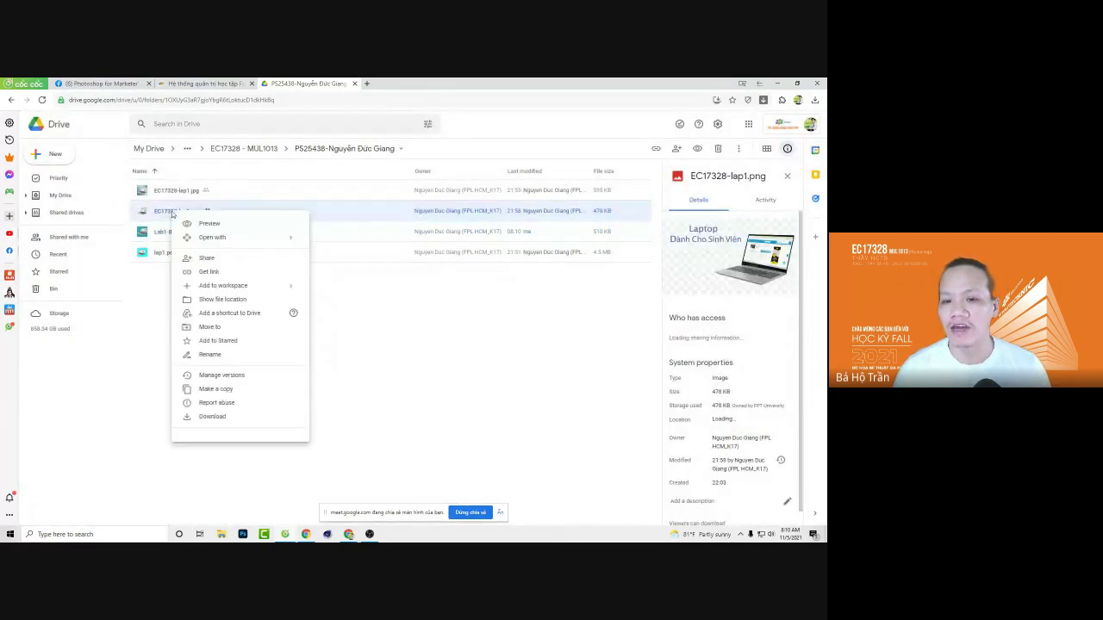
{"action": "left_click", "coordinate": [210, 356]}
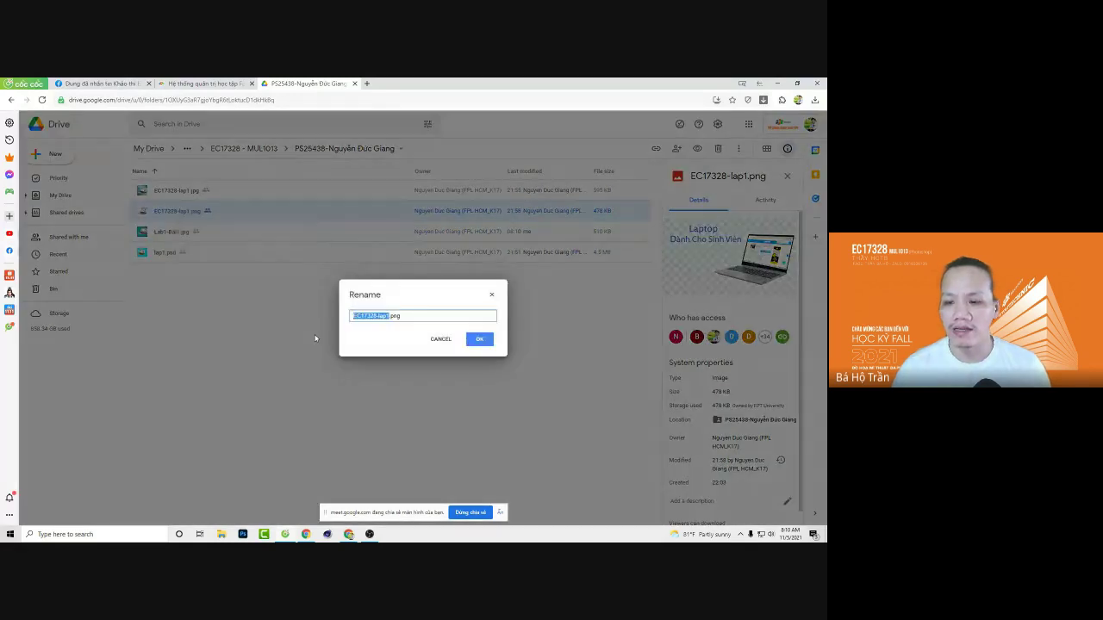
{"action": "type", "text": "Lab1-Bài1"}
{"action": "key", "text": "Return"}
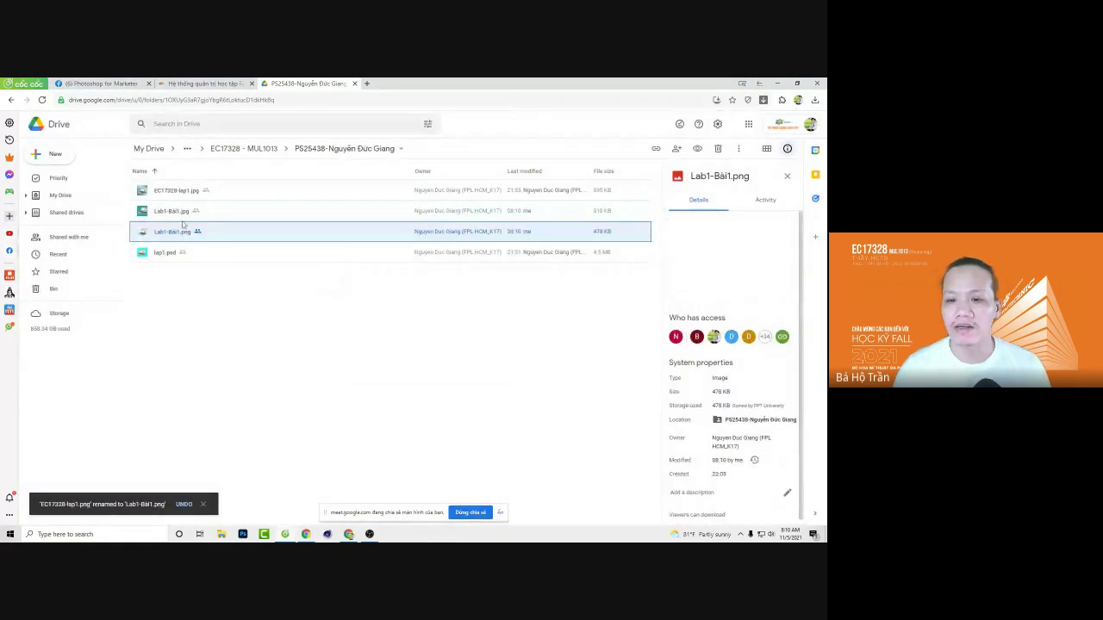
Step: Rename EC17328-lap1.jpg to Lab1-Bài1.jpg, then select lap1.psd
{"action": "left_click", "coordinate": [181, 193]}
{"action": "right_click", "coordinate": [181, 193]}
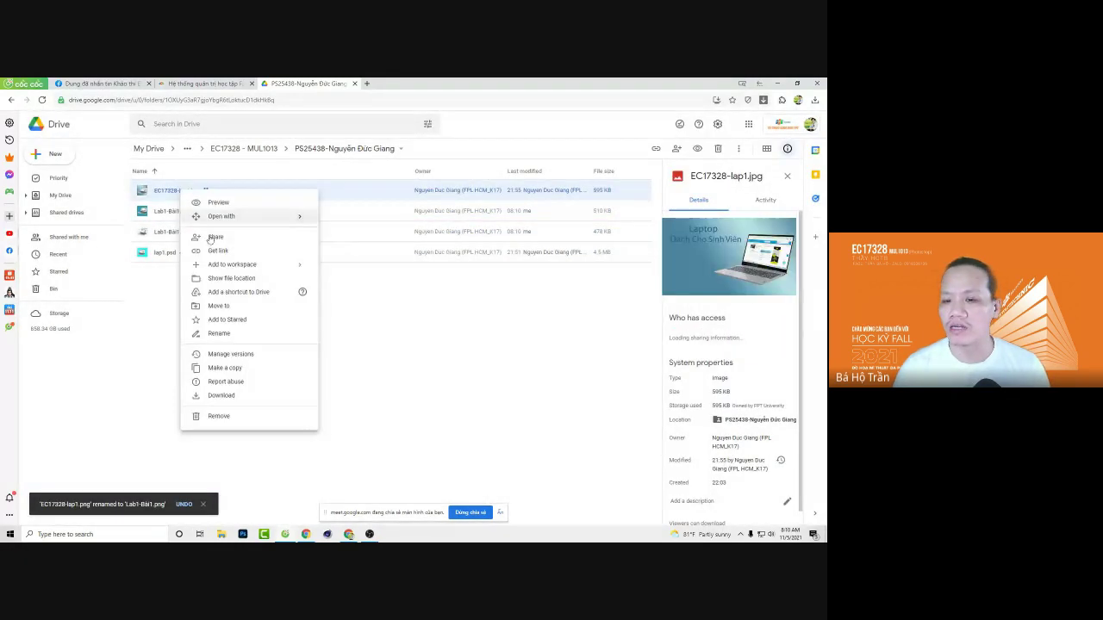
{"action": "left_click", "coordinate": [220, 335]}
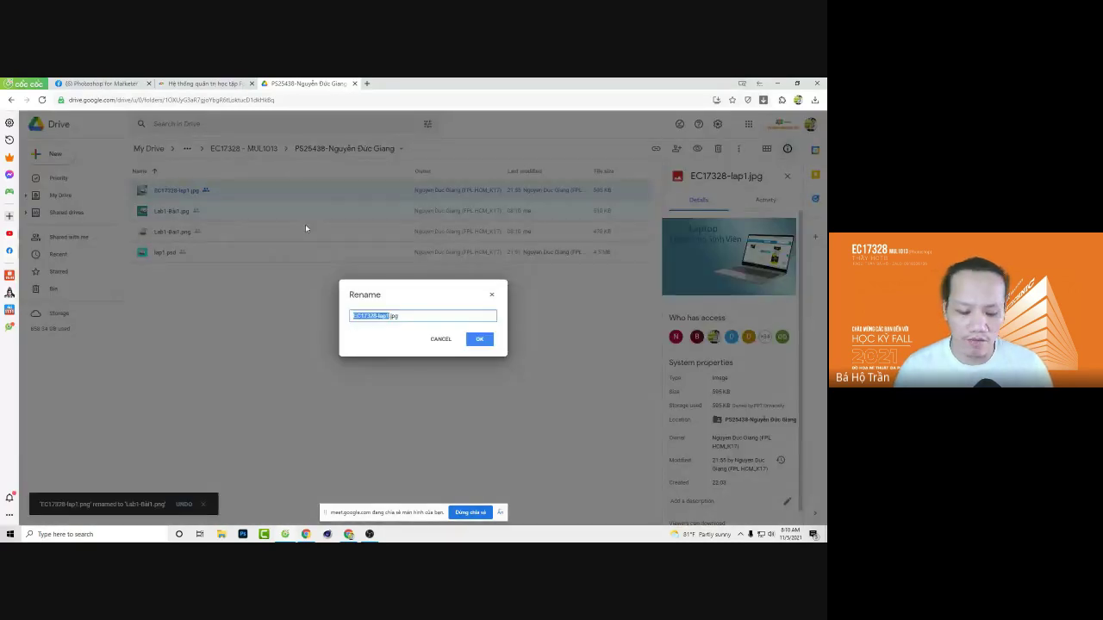
{"action": "type", "text": "Lab1-Bài1"}
{"action": "key", "text": "Return"}
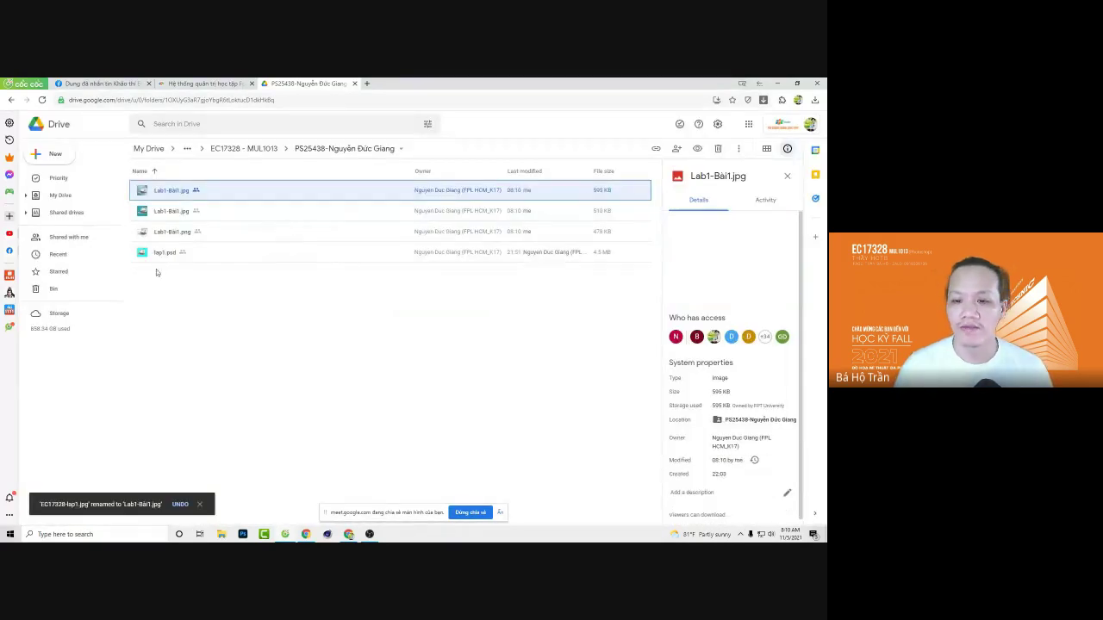
{"action": "left_click", "coordinate": [164, 255]}
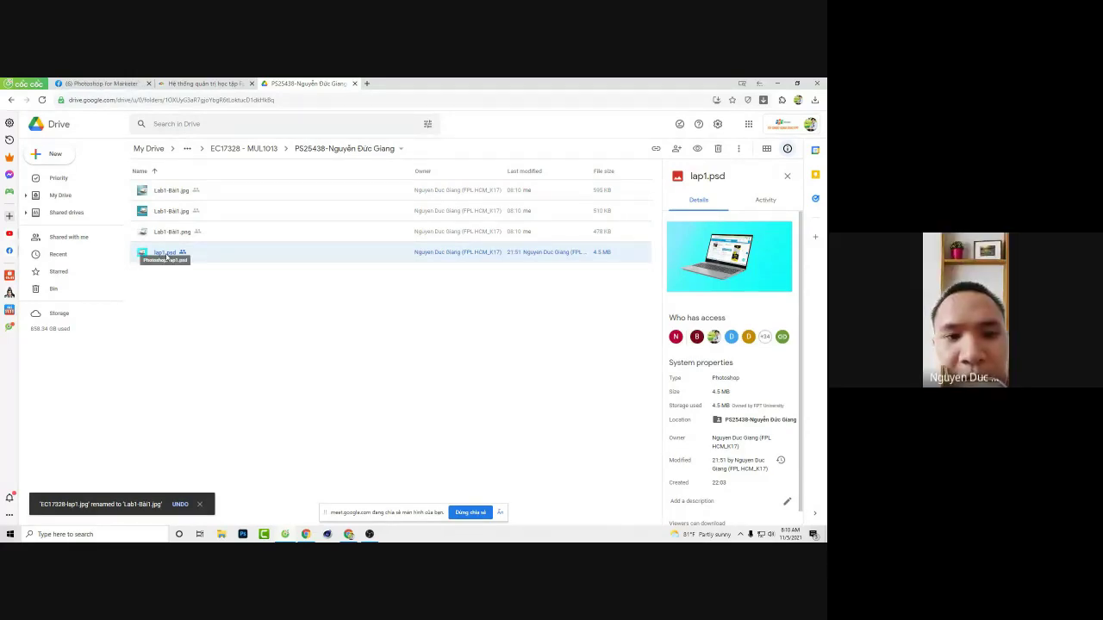
Step: Remove lap1.psd from the student's folder and clear the file selection
{"action": "right_click", "coordinate": [166, 256]}
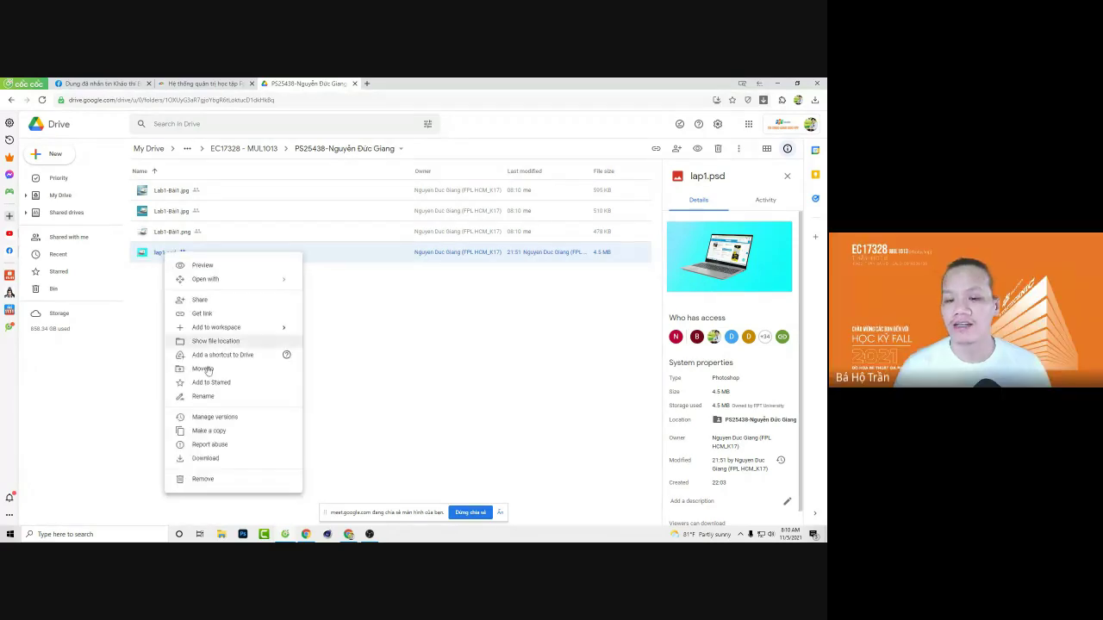
{"action": "left_click", "coordinate": [203, 479]}
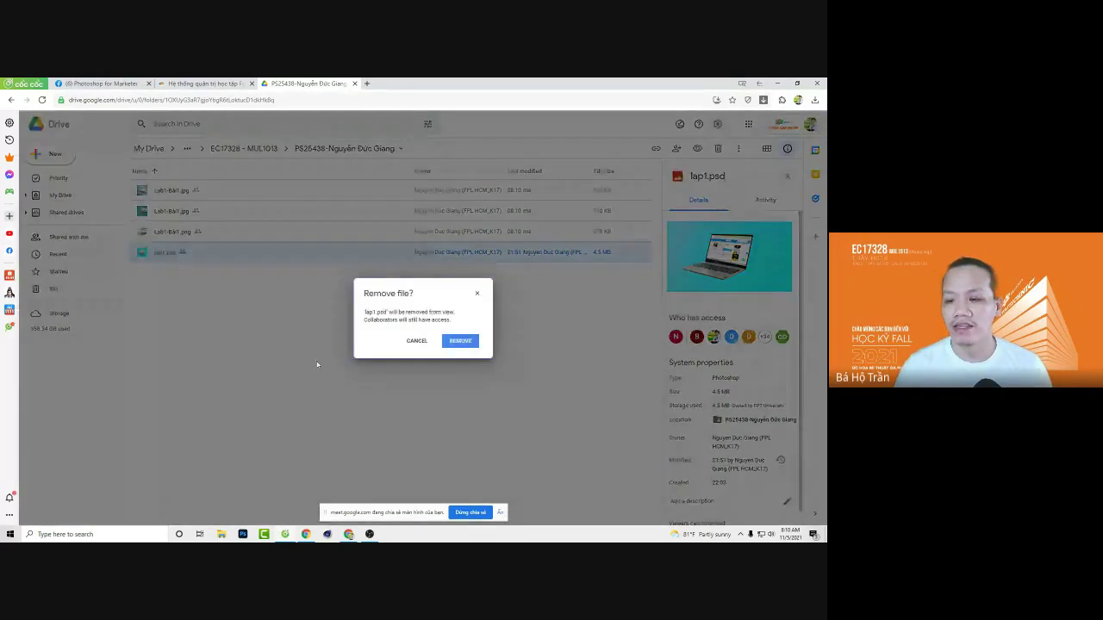
{"action": "left_click", "coordinate": [454, 342]}
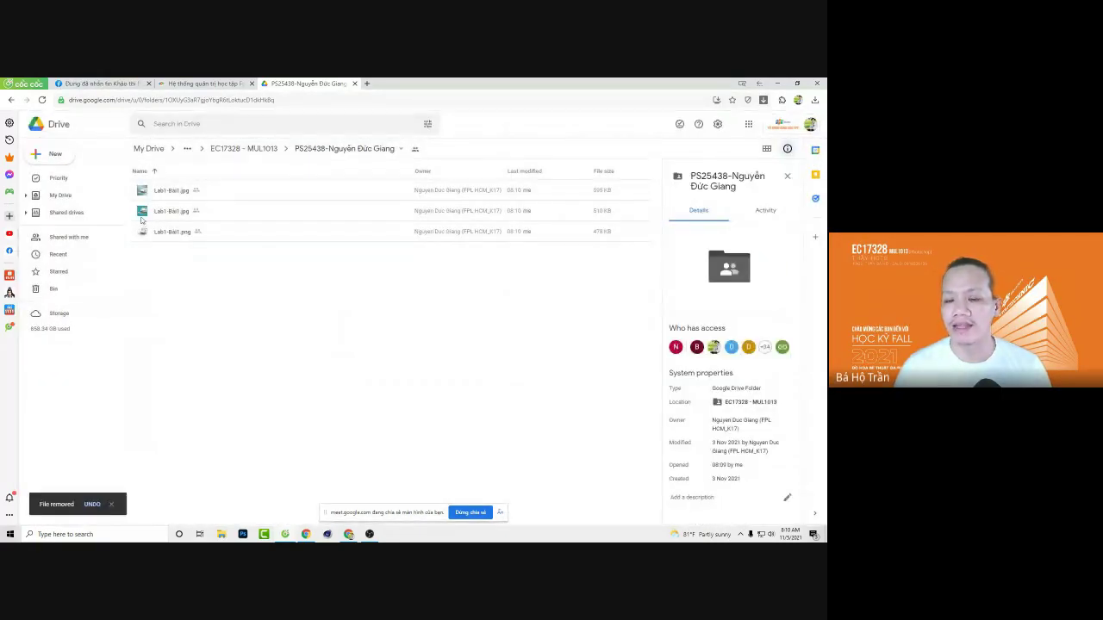
{"action": "left_click_drag", "start_coordinate": [231, 292], "coordinate": [143, 184]}
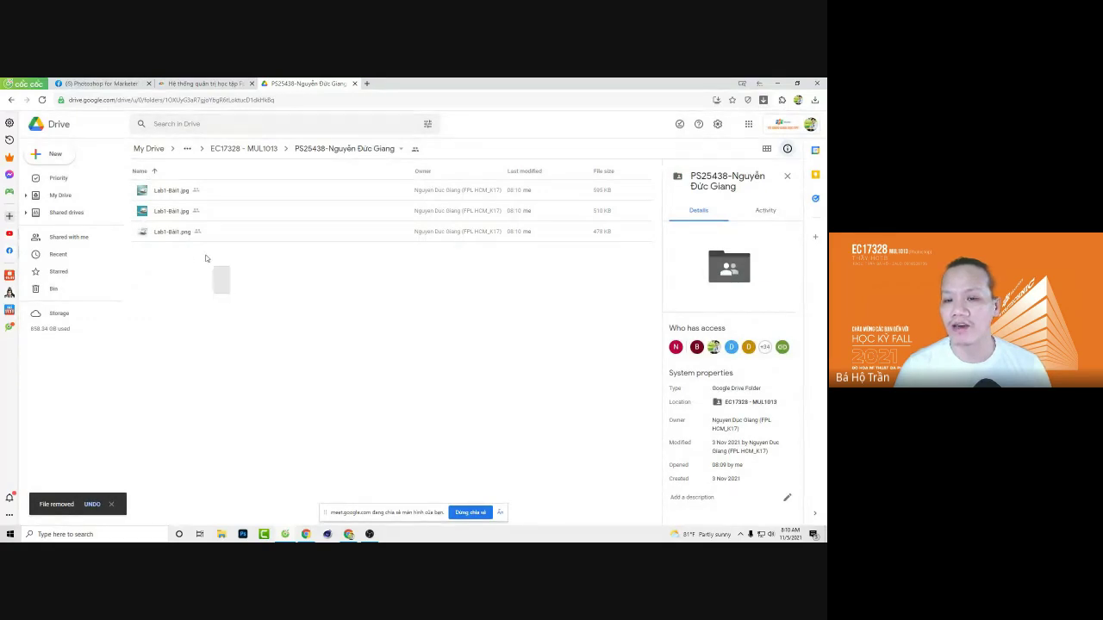
{"action": "left_click", "coordinate": [221, 295]}
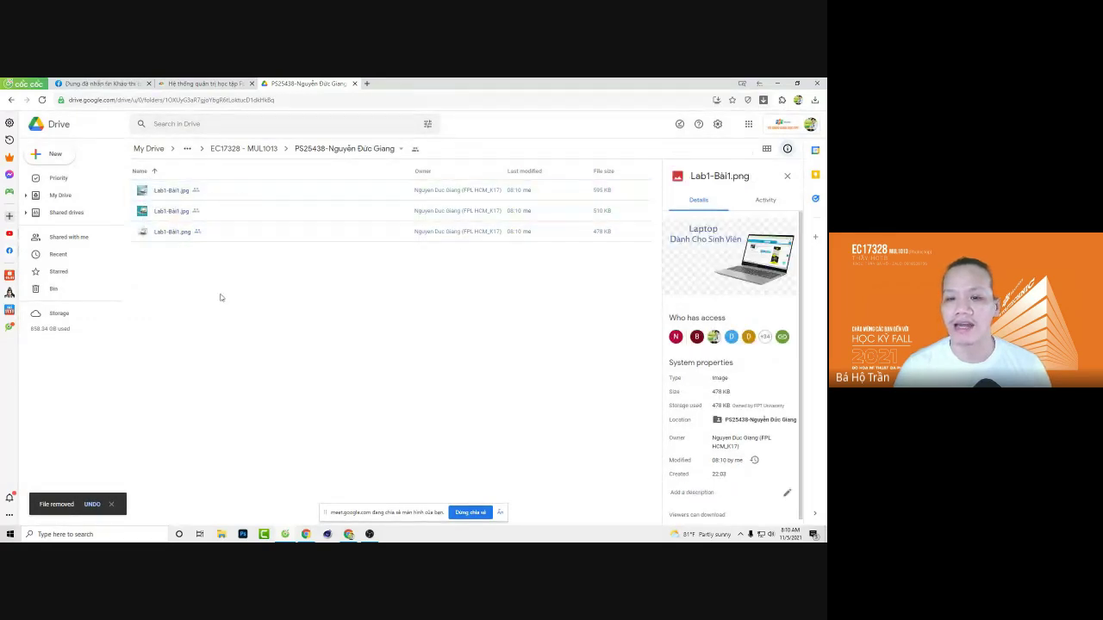
{"action": "key", "text": "ctrl+z"}
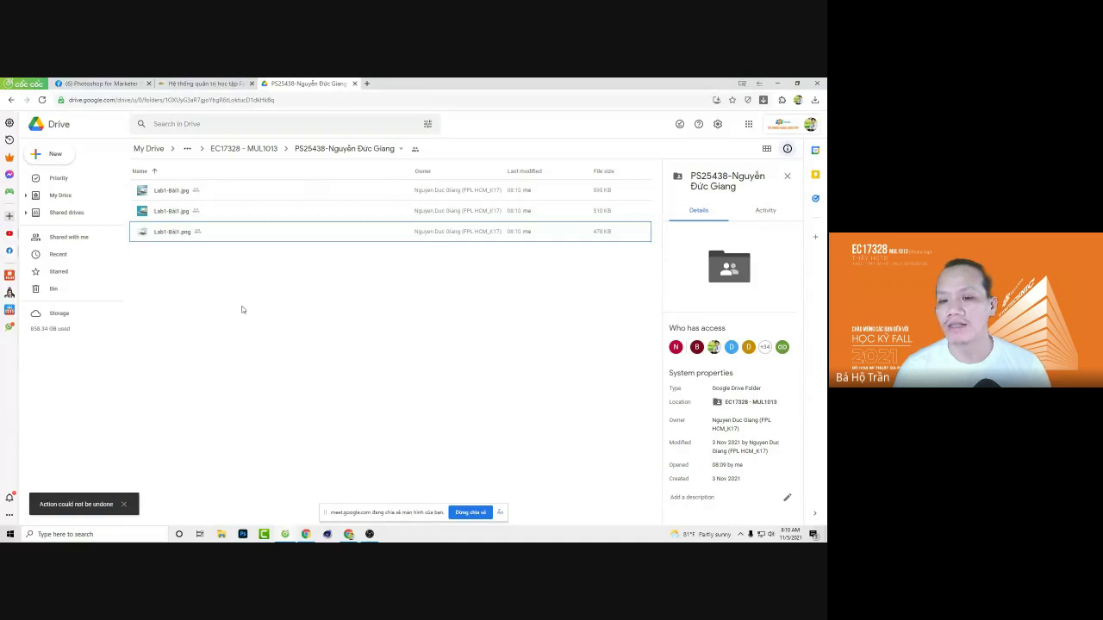
{"action": "left_click", "coordinate": [192, 264]}
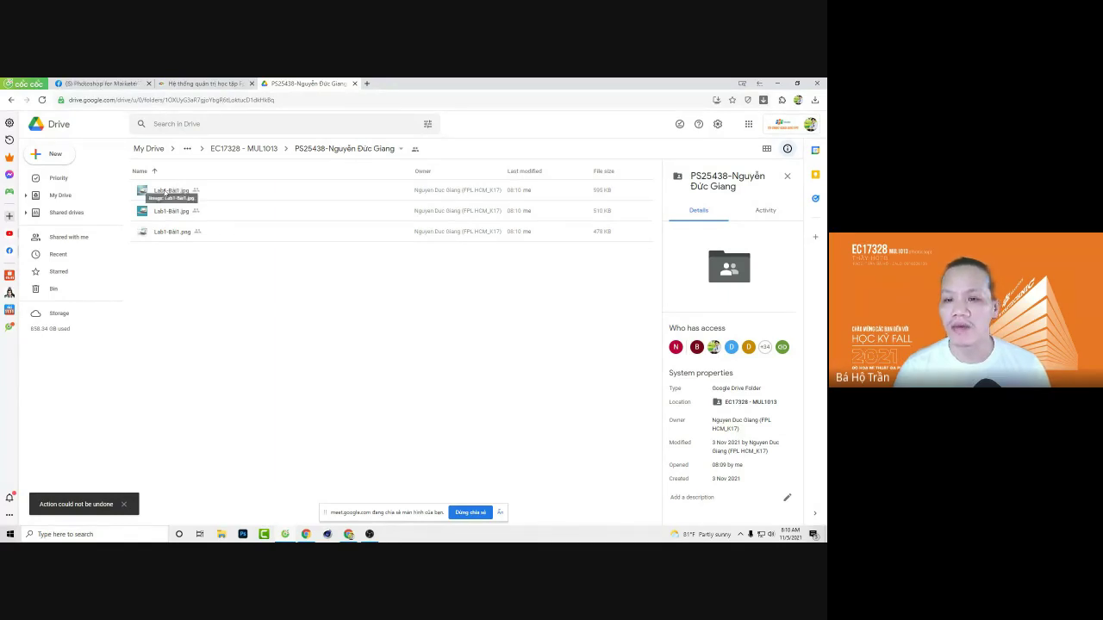
{"action": "left_click", "coordinate": [168, 193]}
{"action": "left_click", "coordinate": [184, 214]}
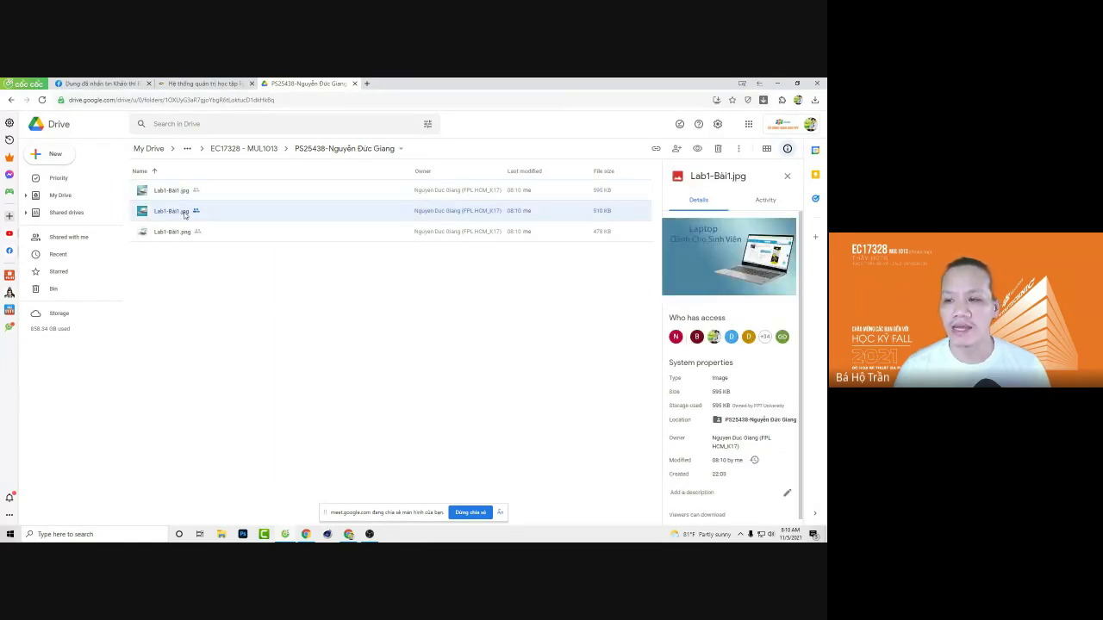
{"action": "left_click", "coordinate": [200, 288]}
{"action": "right_click", "coordinate": [209, 271]}
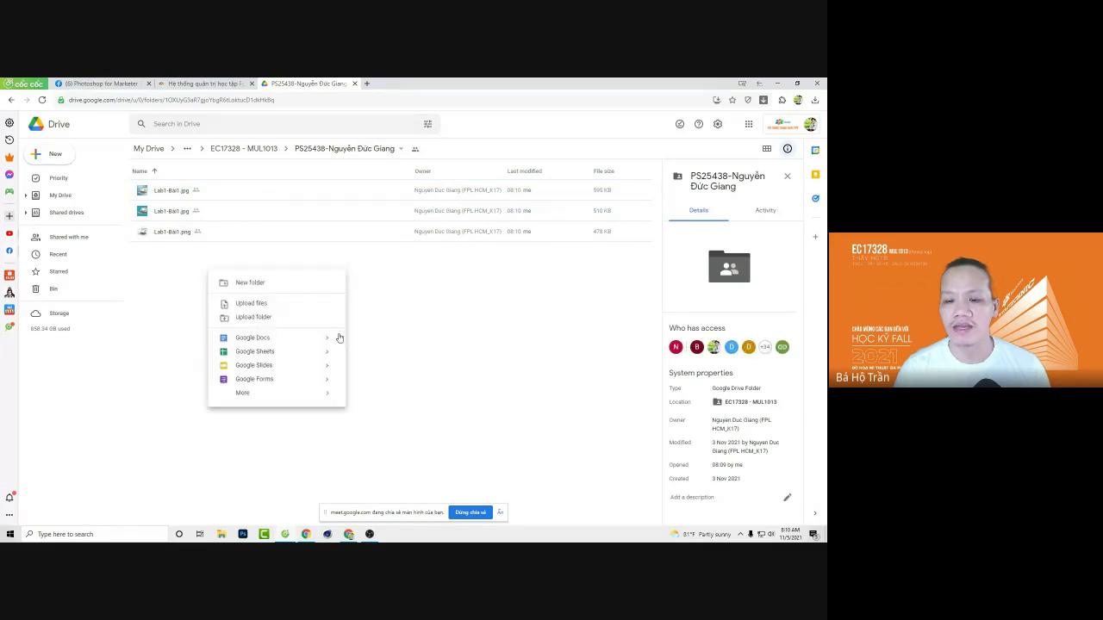
{"action": "left_click", "coordinate": [281, 430]}
Step: Return to My Drive and open !!!!FA21 > B2 > EC17328 - MUL1013
{"action": "left_click", "coordinate": [10, 99]}
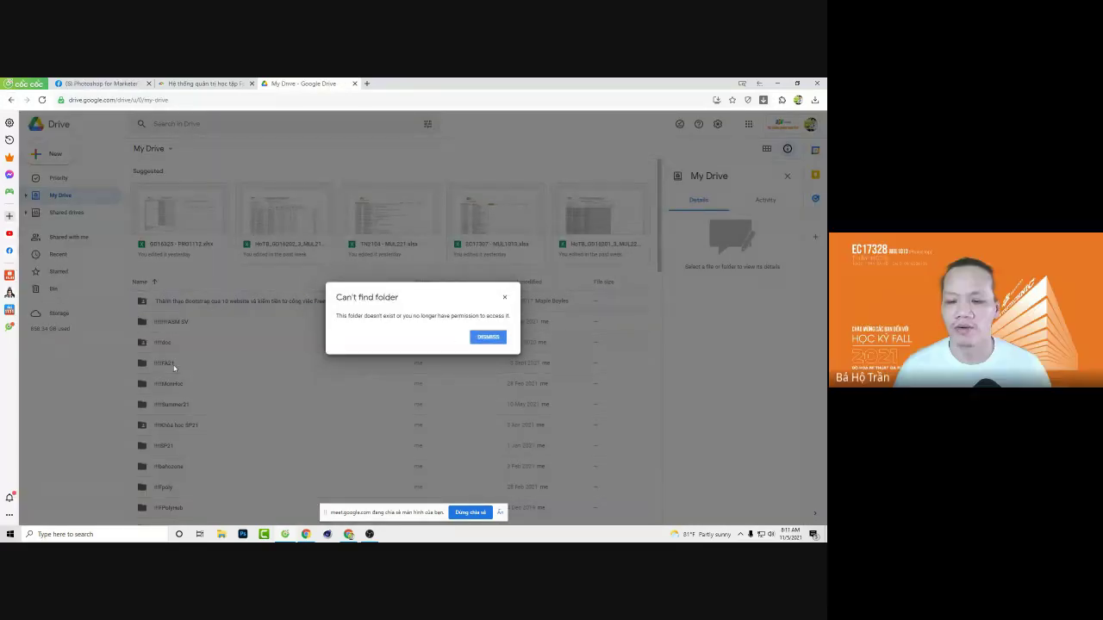
{"action": "left_click", "coordinate": [488, 337]}
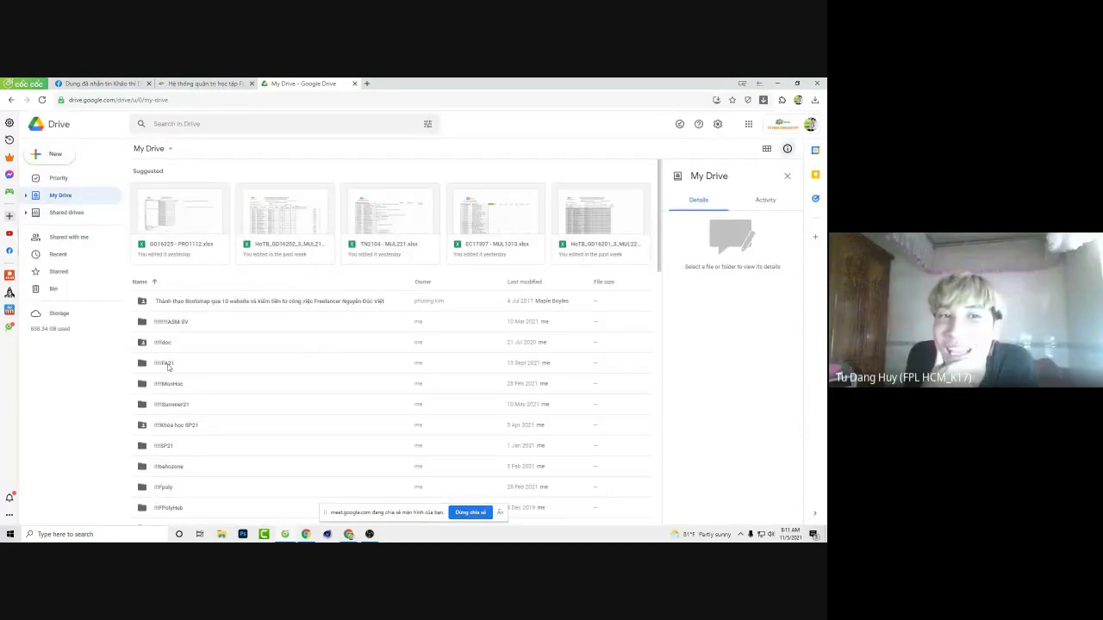
{"action": "left_click", "coordinate": [168, 365]}
{"action": "double_click", "coordinate": [167, 363]}
{"action": "double_click", "coordinate": [153, 212]}
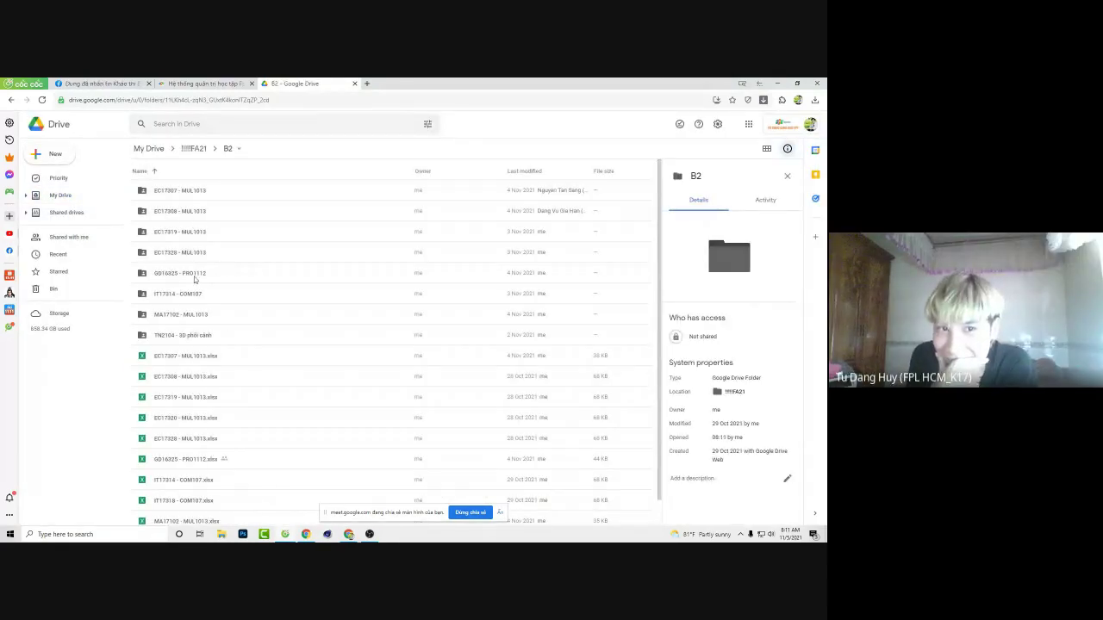
{"action": "double_click", "coordinate": [191, 253]}
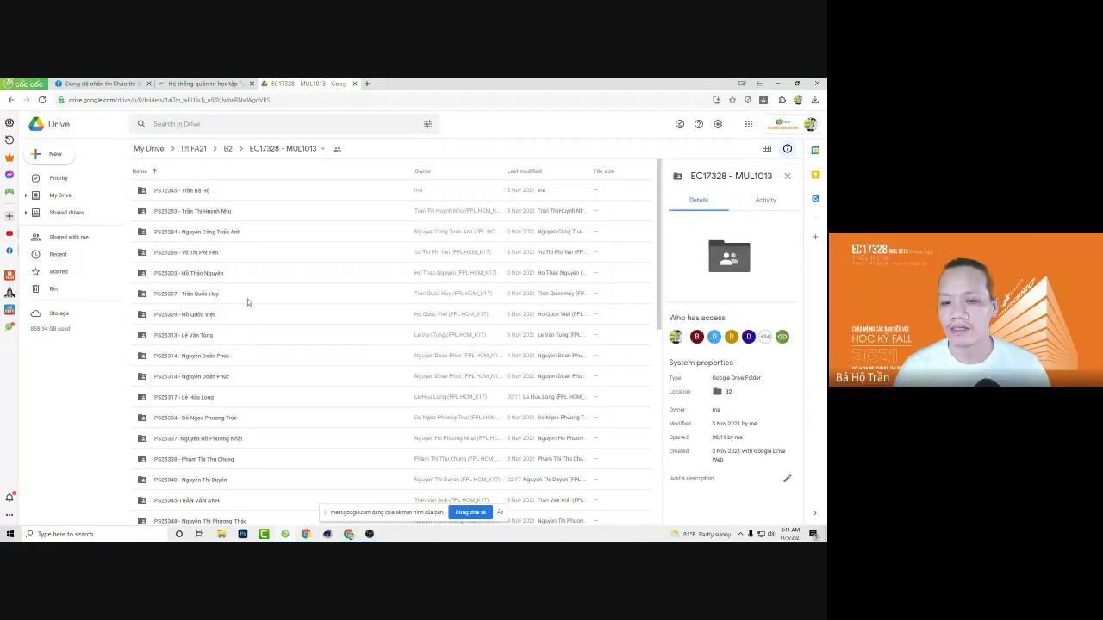
{"action": "scroll", "coordinate": [242, 331], "scroll_direction": "down", "scroll_amount": 1}
{"action": "scroll", "coordinate": [244, 334], "scroll_direction": "down", "scroll_amount": 1}
{"action": "scroll", "coordinate": [245, 336], "scroll_direction": "down", "scroll_amount": 1}
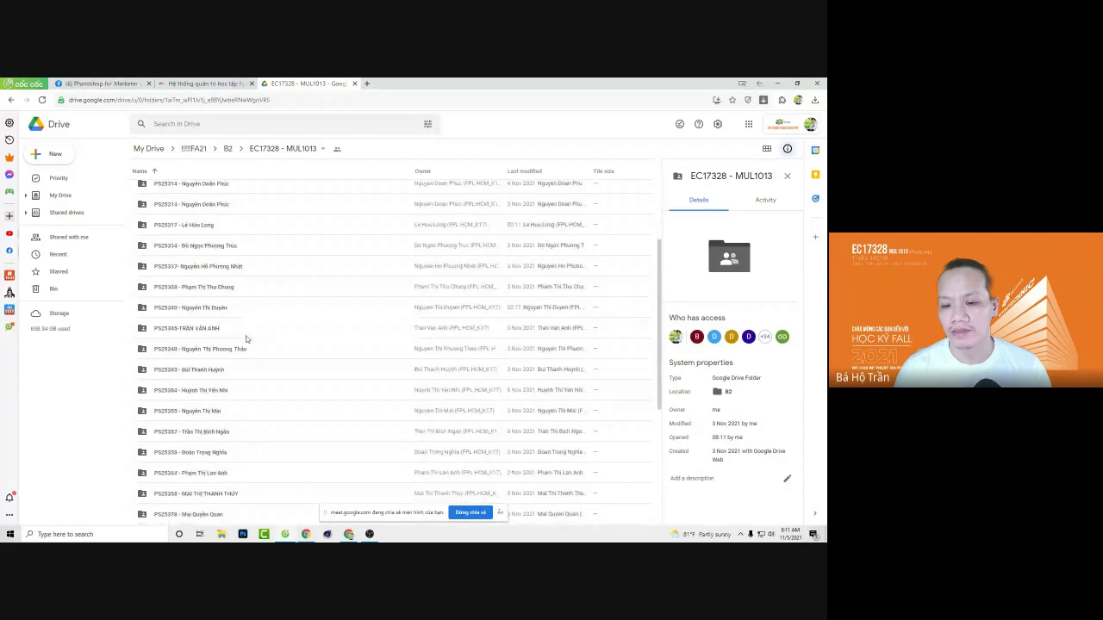
{"action": "scroll", "coordinate": [245, 338], "scroll_direction": "down", "scroll_amount": 1}
{"action": "scroll", "coordinate": [245, 339], "scroll_direction": "down", "scroll_amount": 1}
{"action": "scroll", "coordinate": [245, 339], "scroll_direction": "down", "scroll_amount": 1}
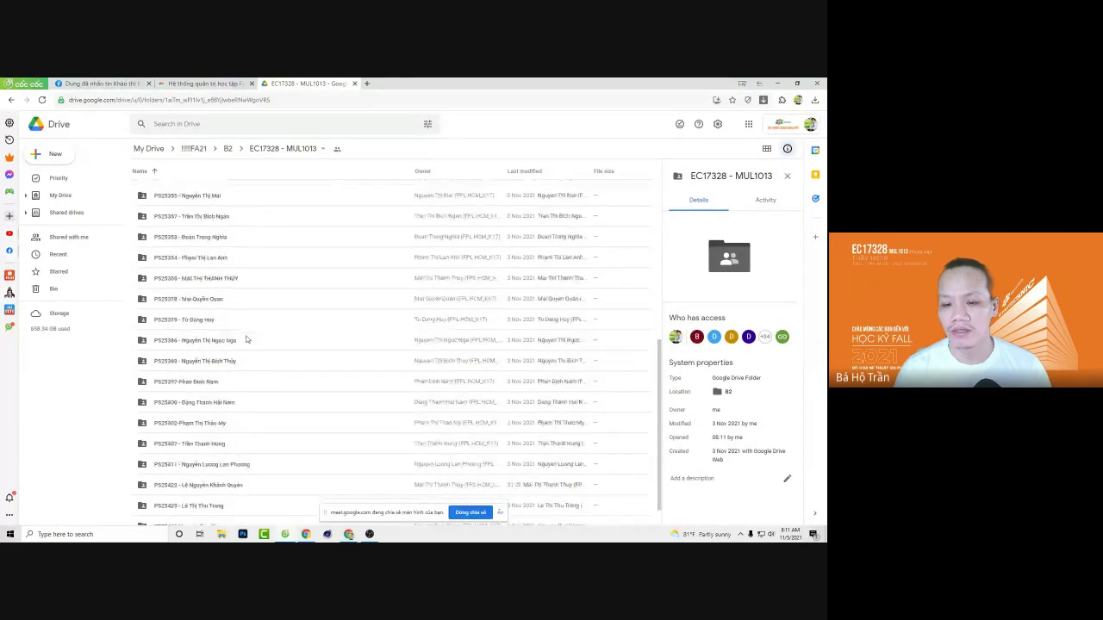
{"action": "scroll", "coordinate": [247, 339], "scroll_direction": "down", "scroll_amount": 1}
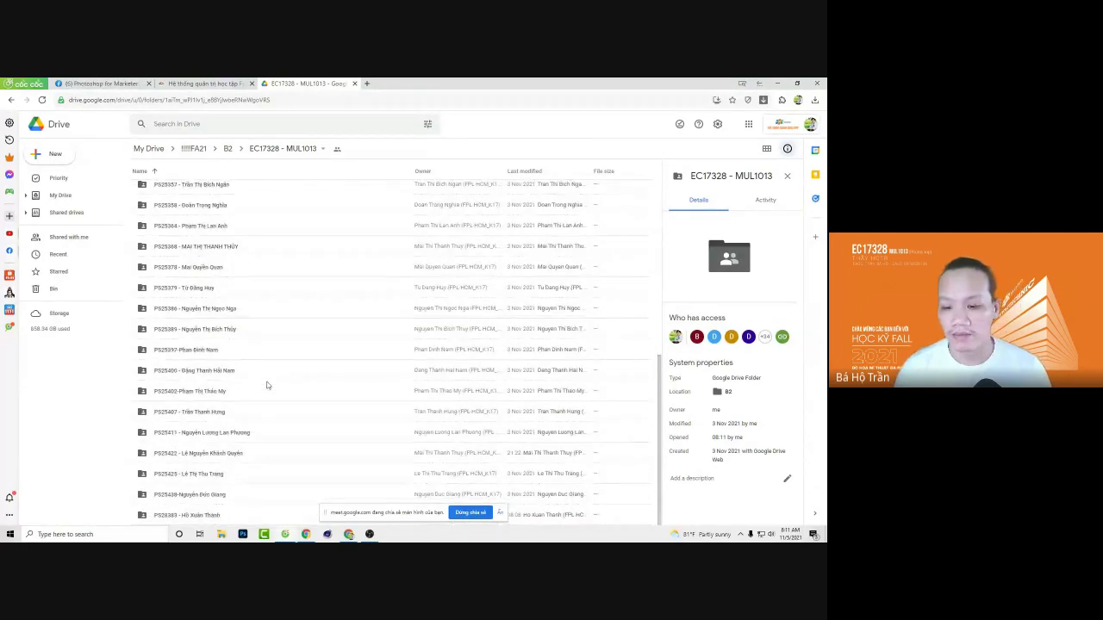
{"action": "scroll", "coordinate": [258, 386], "scroll_direction": "up", "scroll_amount": 2}
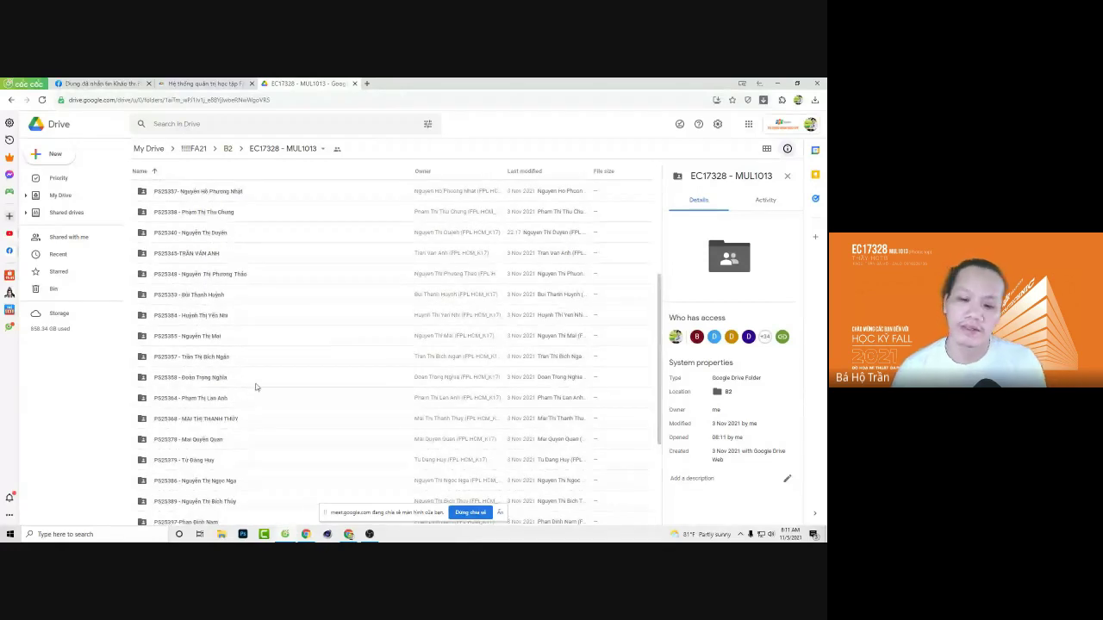
{"action": "scroll", "coordinate": [257, 350], "scroll_direction": "up", "scroll_amount": 1}
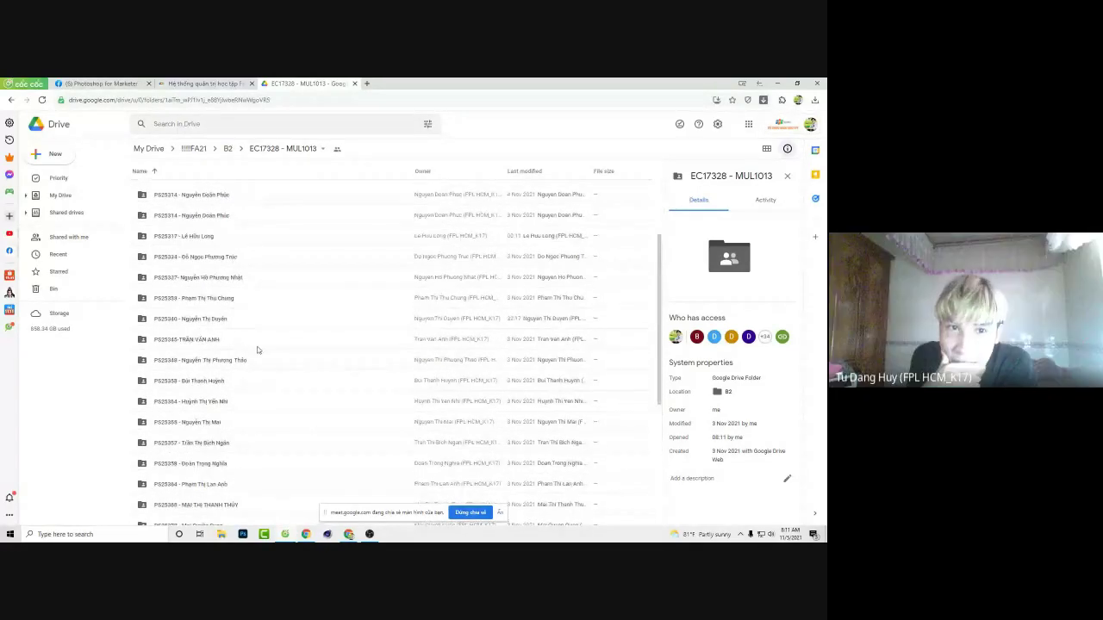
{"action": "scroll", "coordinate": [257, 350], "scroll_direction": "up", "scroll_amount": 2}
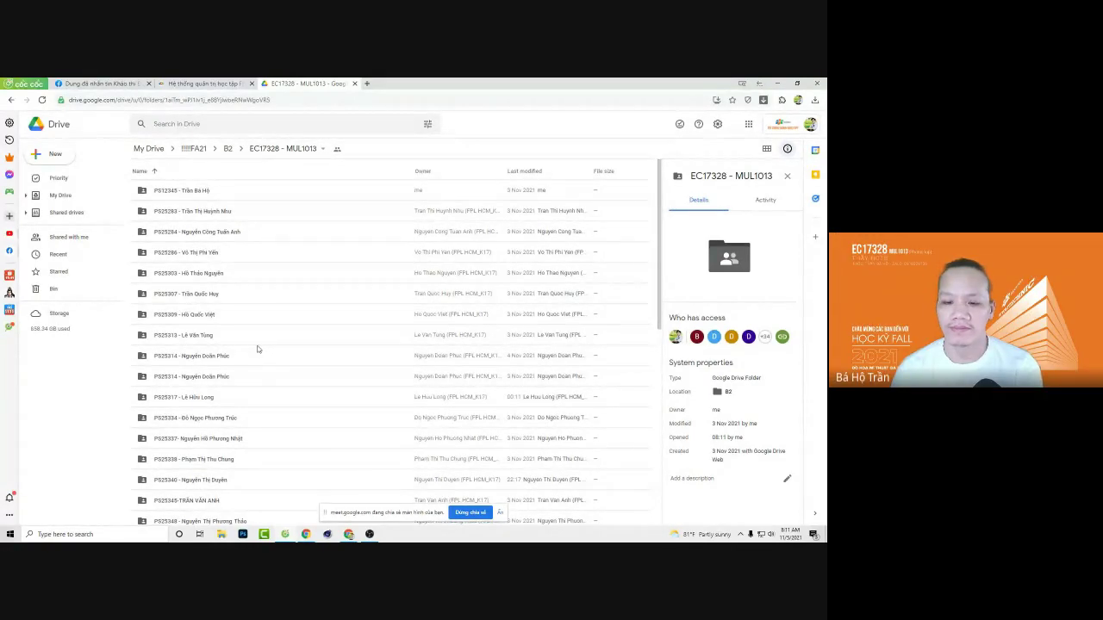
{"action": "scroll", "coordinate": [257, 350], "scroll_direction": "down", "scroll_amount": 1}
{"action": "scroll", "coordinate": [257, 350], "scroll_direction": "down", "scroll_amount": 1}
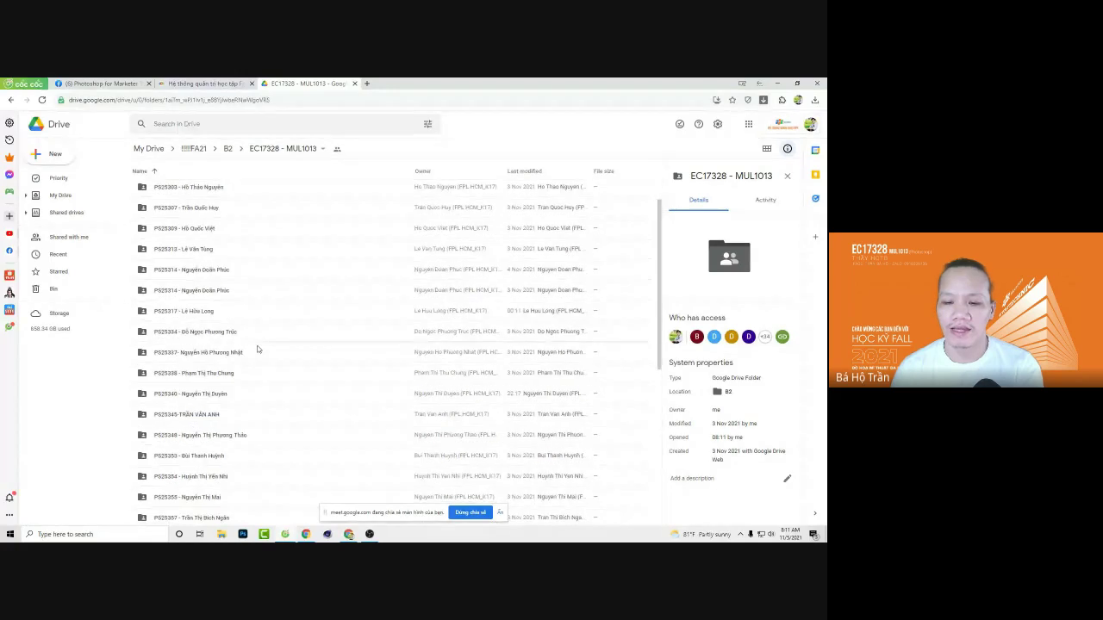
{"action": "scroll", "coordinate": [257, 350], "scroll_direction": "down", "scroll_amount": 2}
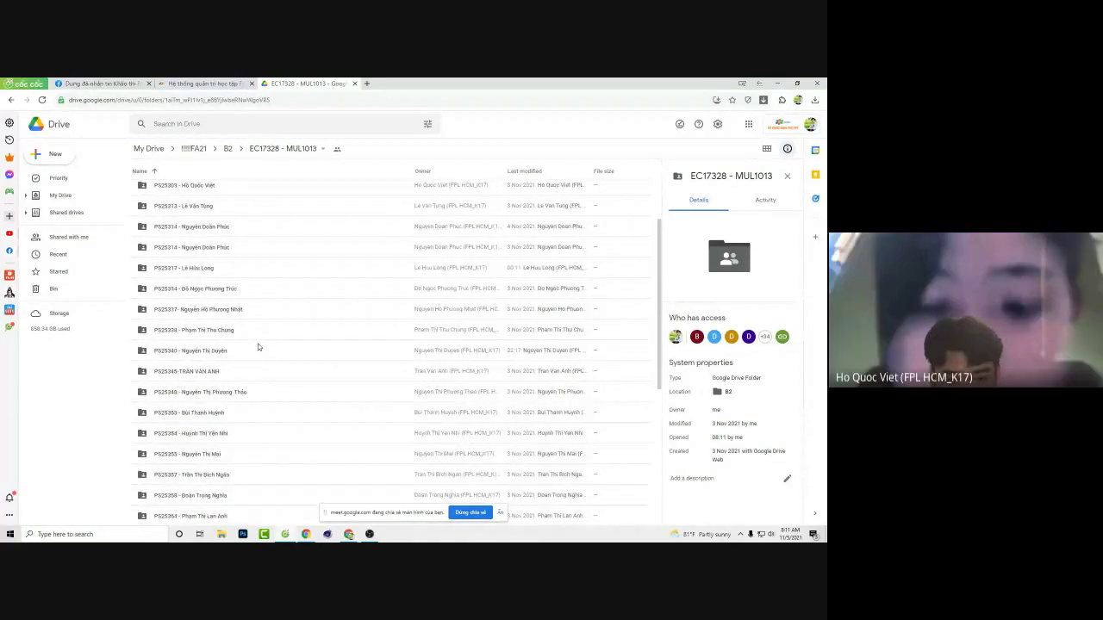
{"action": "scroll", "coordinate": [258, 347], "scroll_direction": "down", "scroll_amount": 1}
{"action": "scroll", "coordinate": [257, 347], "scroll_direction": "down", "scroll_amount": 1}
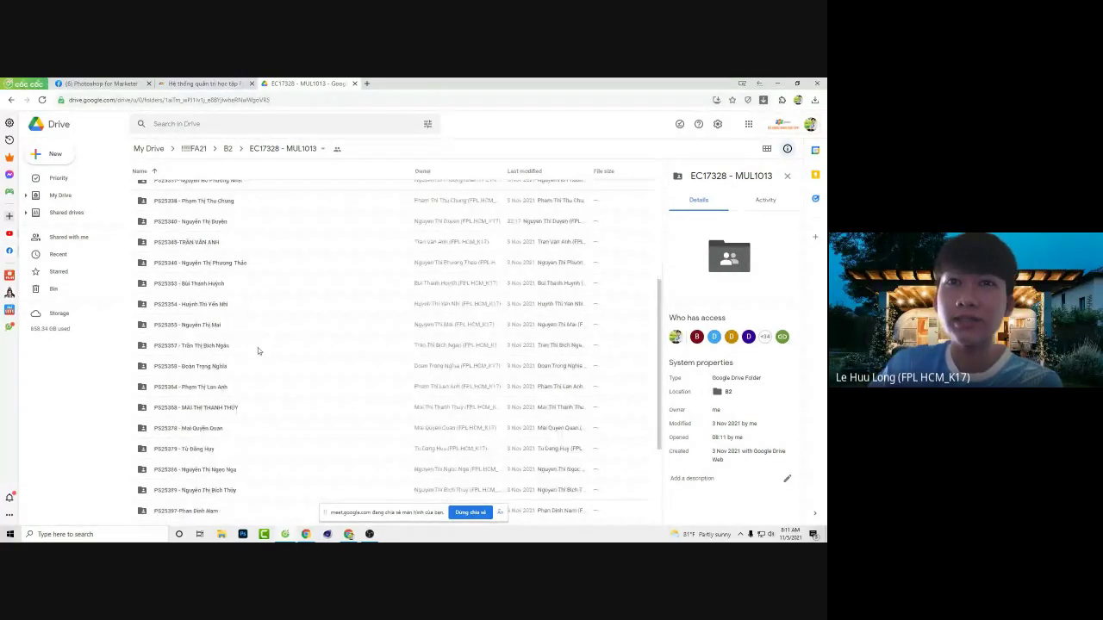
{"action": "left_click", "coordinate": [189, 450]}
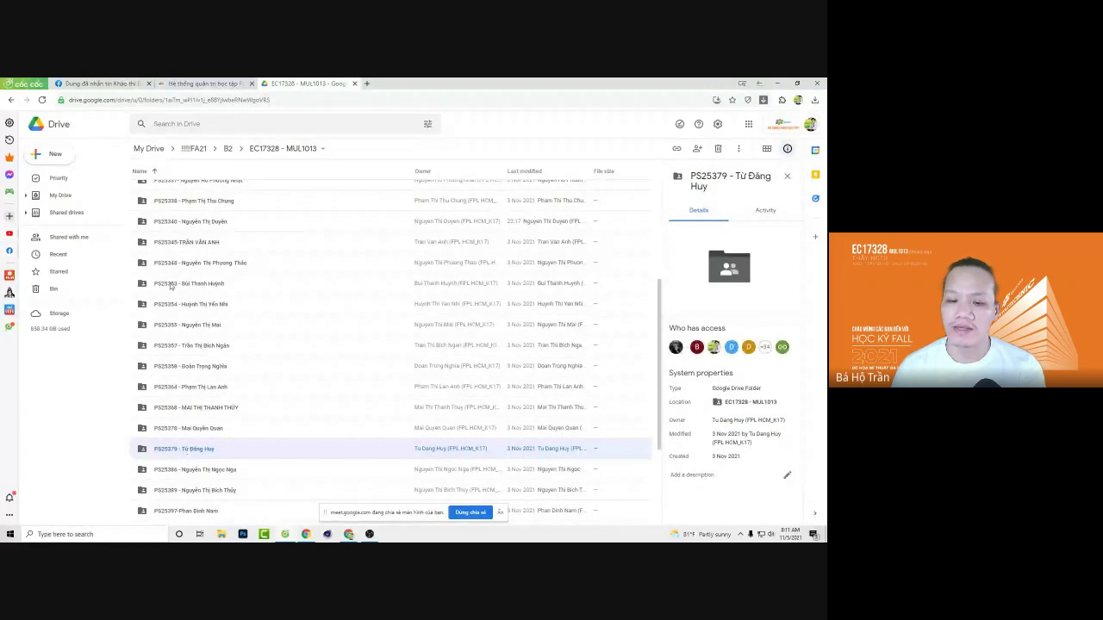
{"action": "double_click", "coordinate": [179, 449]}
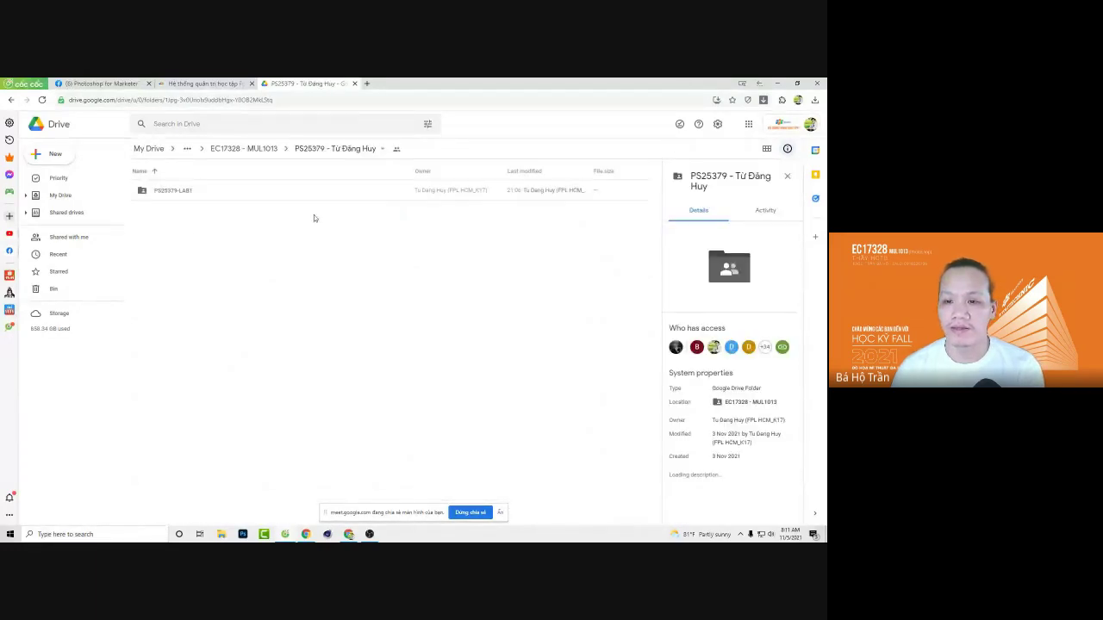
{"action": "double_click", "coordinate": [184, 192]}
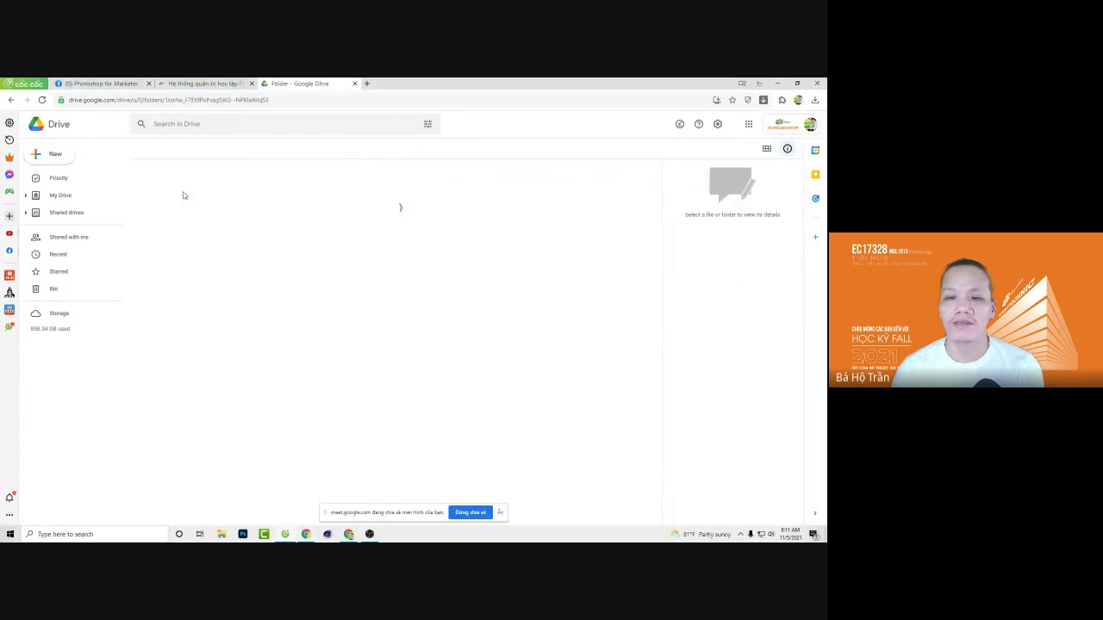
{"action": "double_click", "coordinate": [168, 192]}
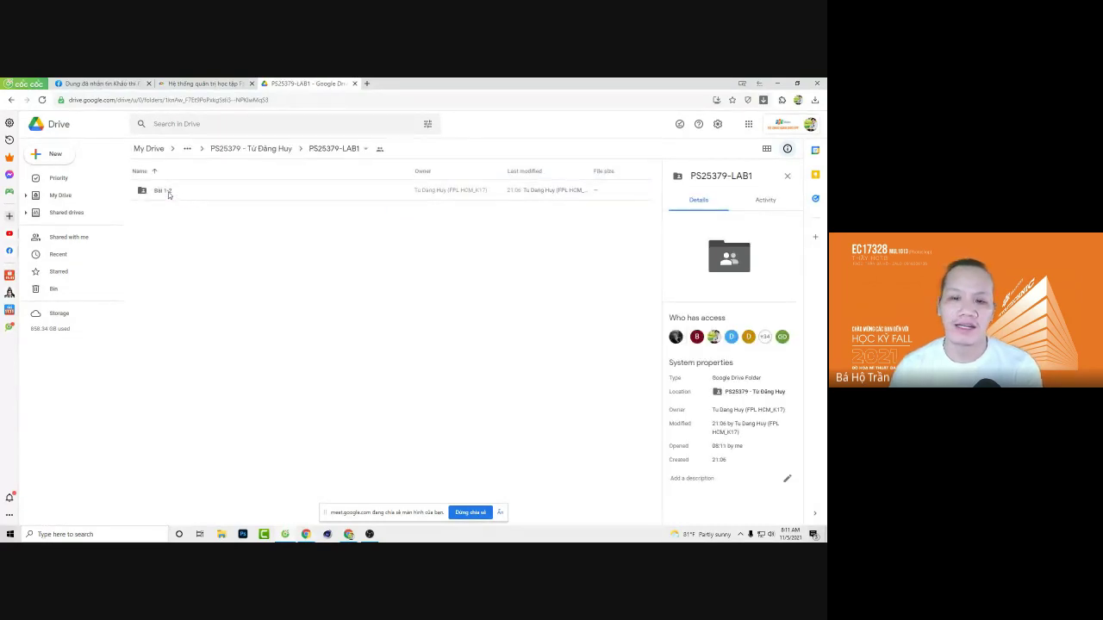
Step: Move the three LAB1 files from Bài 1-2 up into the PS25379-LAB1 folder
{"action": "left_click_drag", "start_coordinate": [324, 355], "coordinate": [152, 173]}
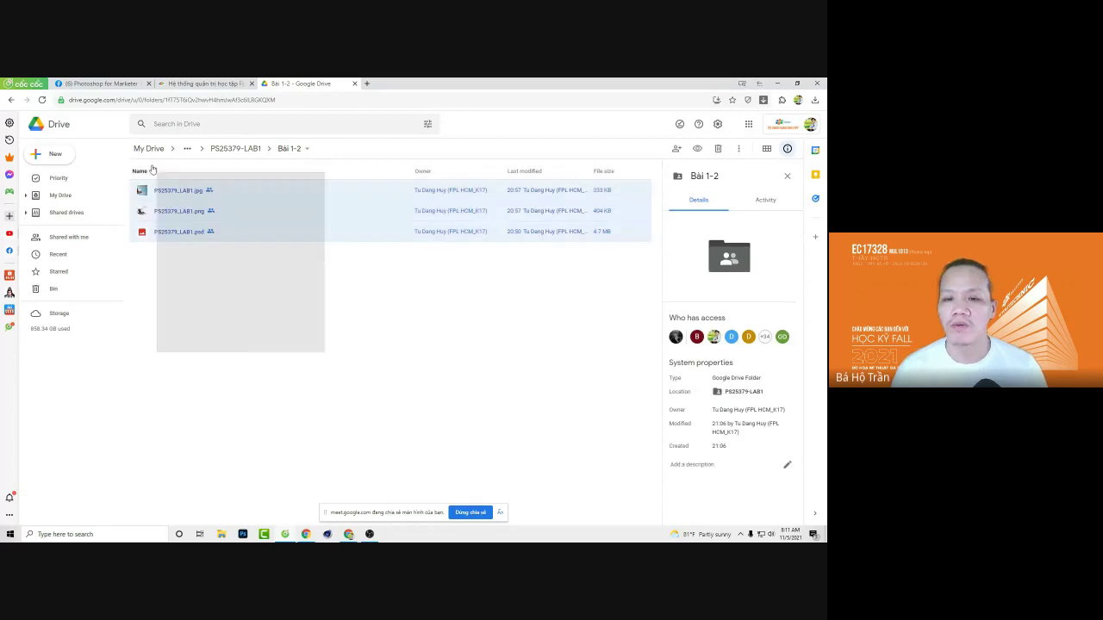
{"action": "right_click", "coordinate": [168, 195]}
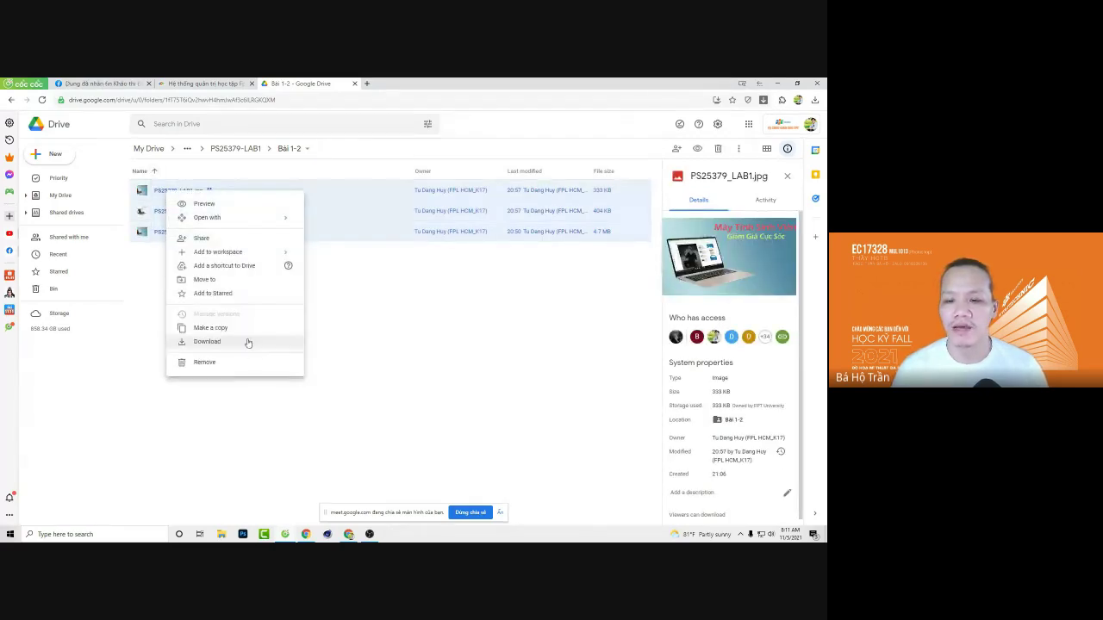
{"action": "left_click", "coordinate": [277, 281]}
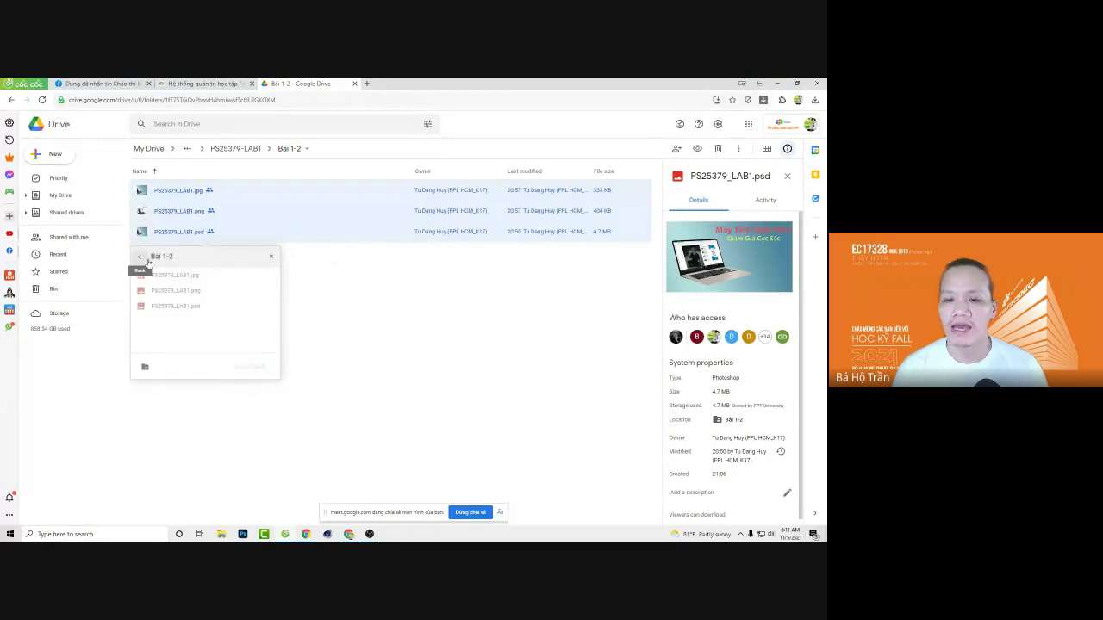
{"action": "left_click", "coordinate": [140, 256]}
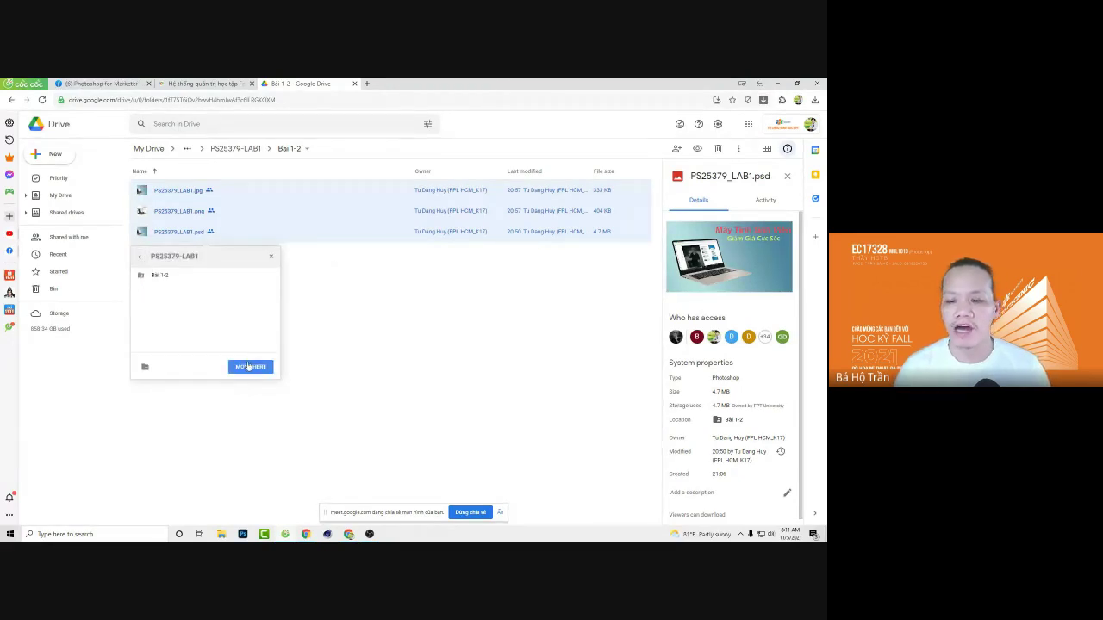
{"action": "left_click", "coordinate": [250, 367]}
{"action": "left_click", "coordinate": [156, 365]}
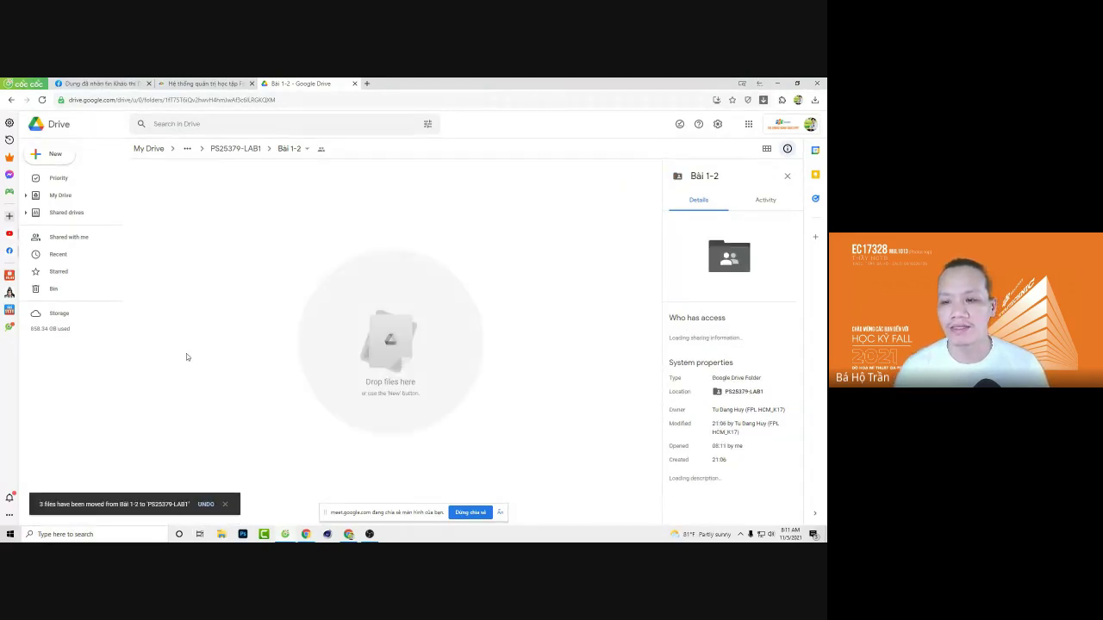
Step: Select the empty Bài 1-2 folder in PS25379-LAB1 and delete it
{"action": "left_click", "coordinate": [235, 148]}
{"action": "left_click", "coordinate": [164, 197]}
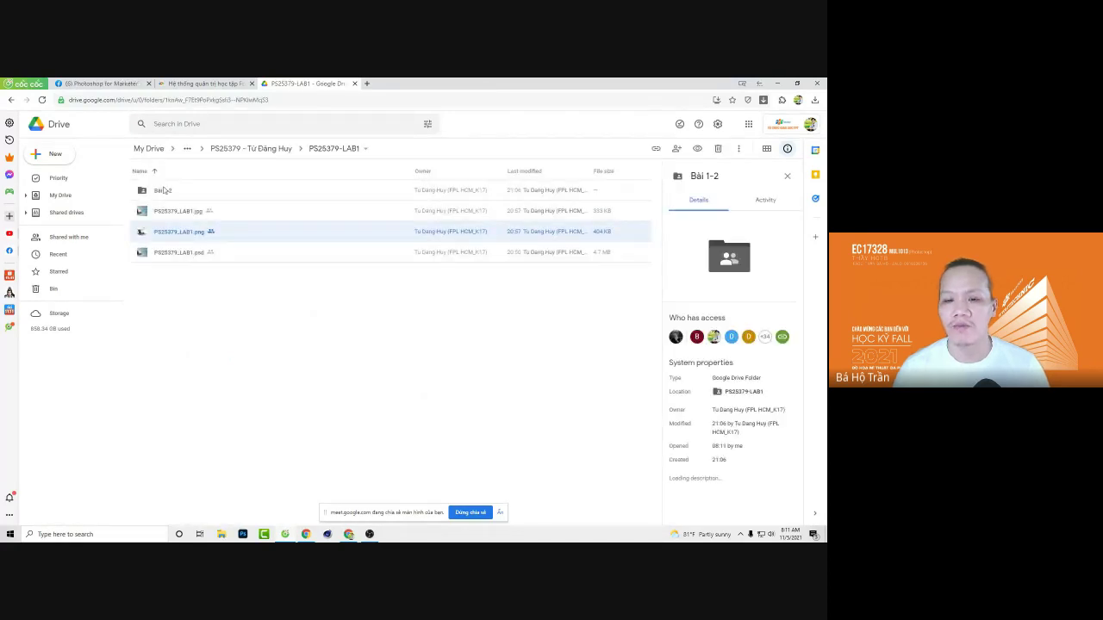
{"action": "key", "text": "Delete"}
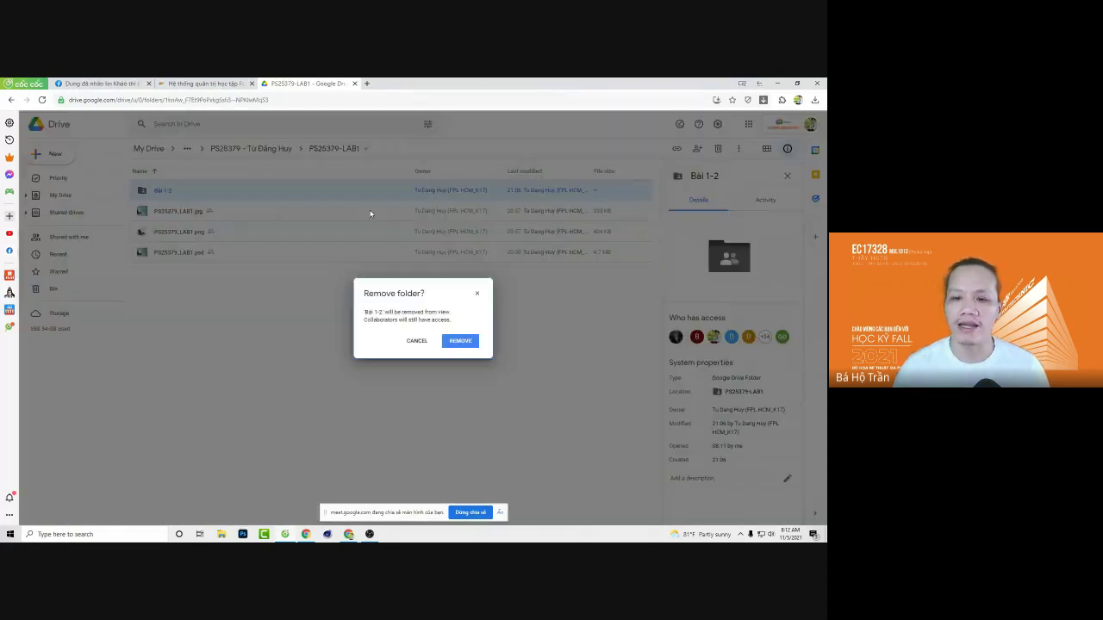
Step: Confirm removal of the empty Bài 1-2 folder
{"action": "left_click", "coordinate": [462, 341]}
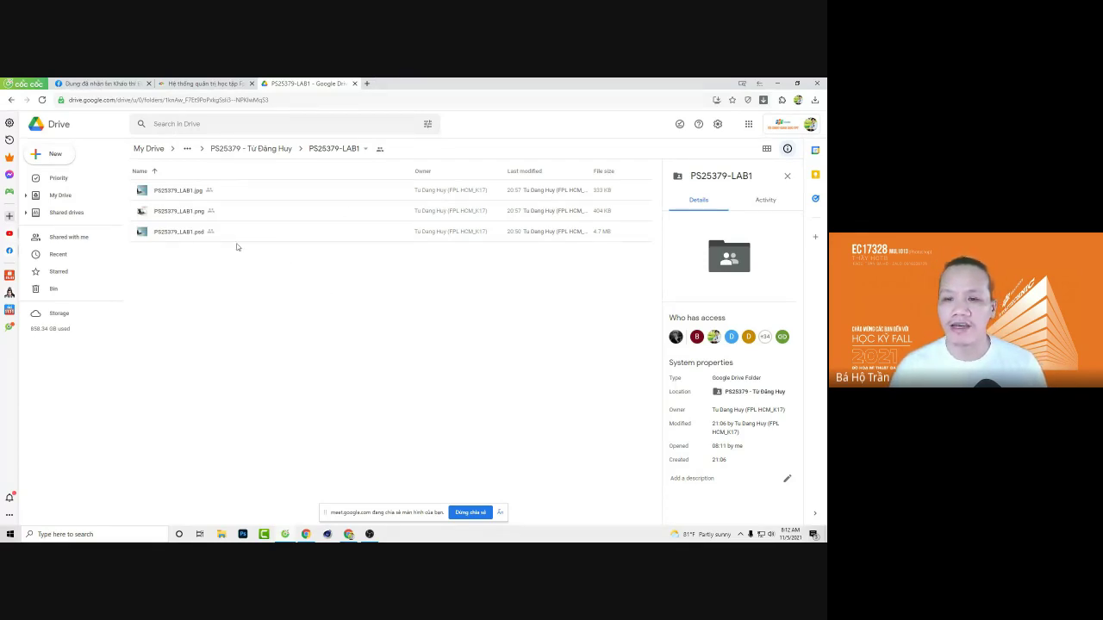
Step: Rename the LAB1 jpg so its name ends in _bai12.jpg instead of _LAB1
{"action": "left_click_drag", "start_coordinate": [282, 308], "coordinate": [160, 191]}
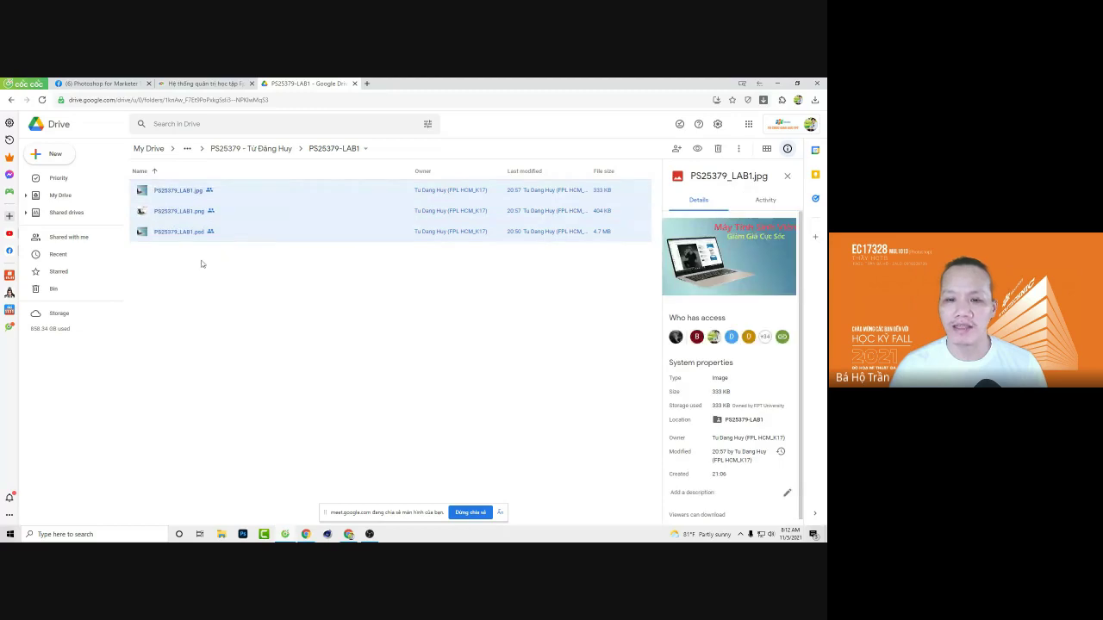
{"action": "left_click", "coordinate": [175, 194]}
{"action": "right_click", "coordinate": [175, 194]}
{"action": "left_click", "coordinate": [218, 332]}
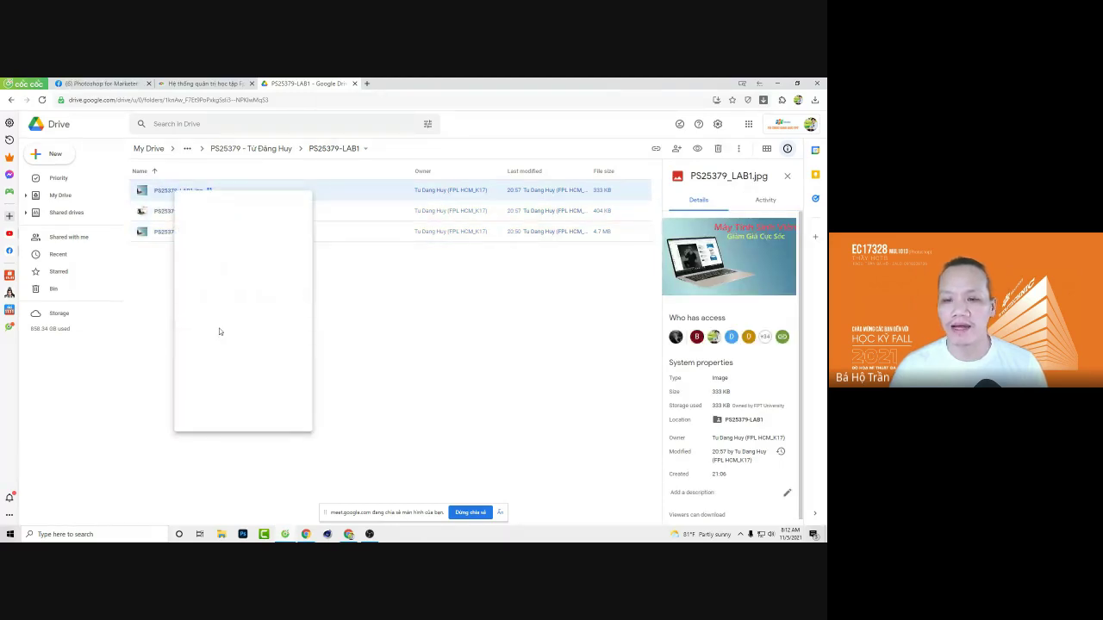
{"action": "left_click", "coordinate": [377, 315]}
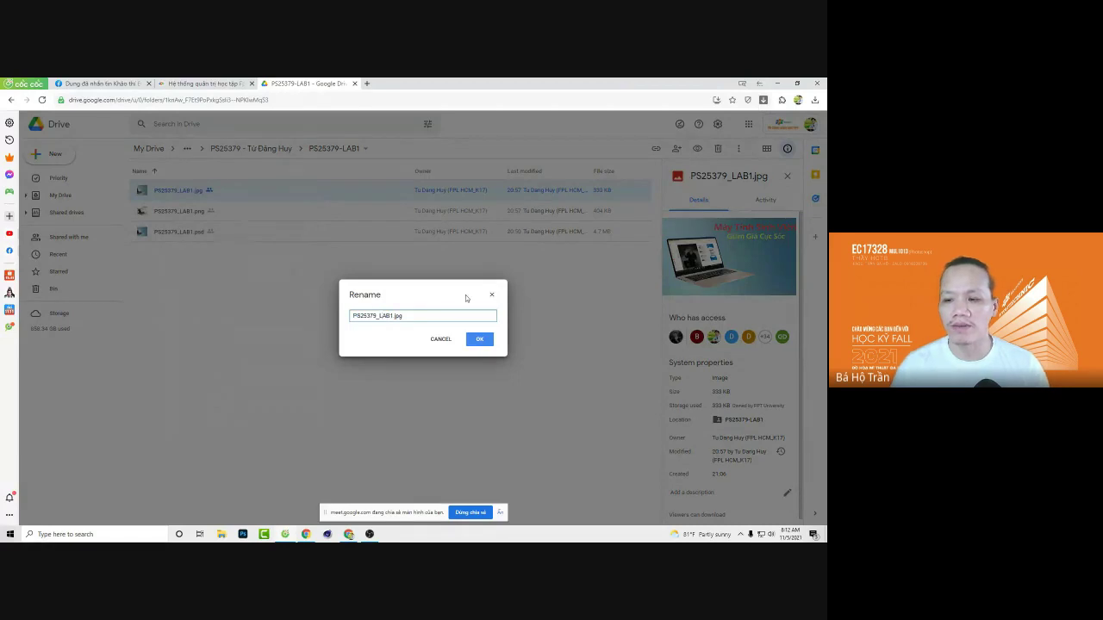
{"action": "type", "text": "bai12"}
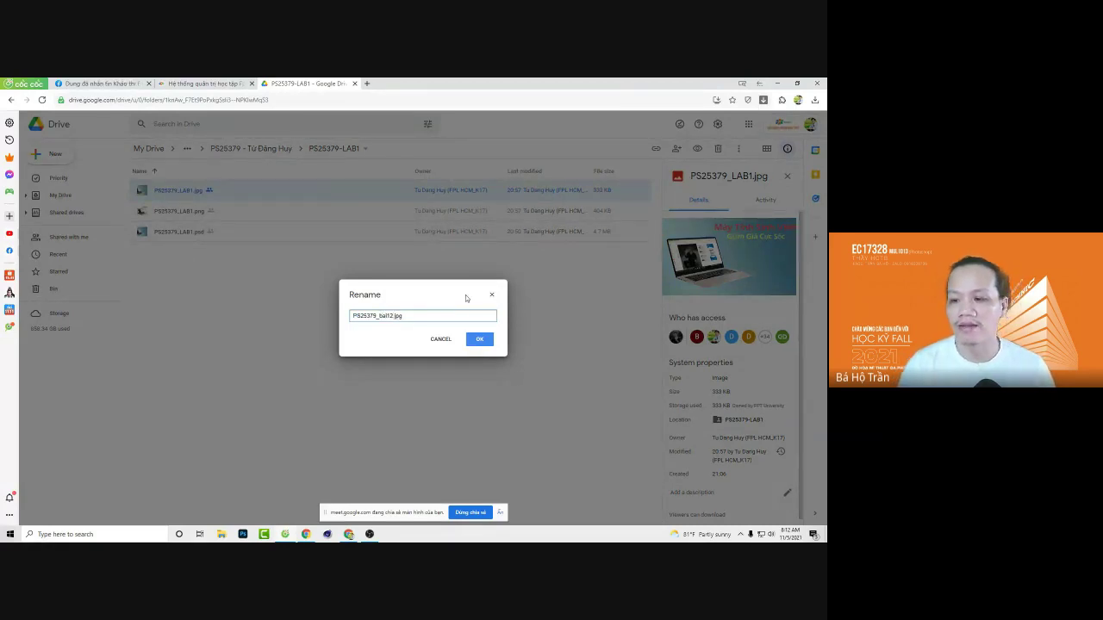
{"action": "key", "text": "Return"}
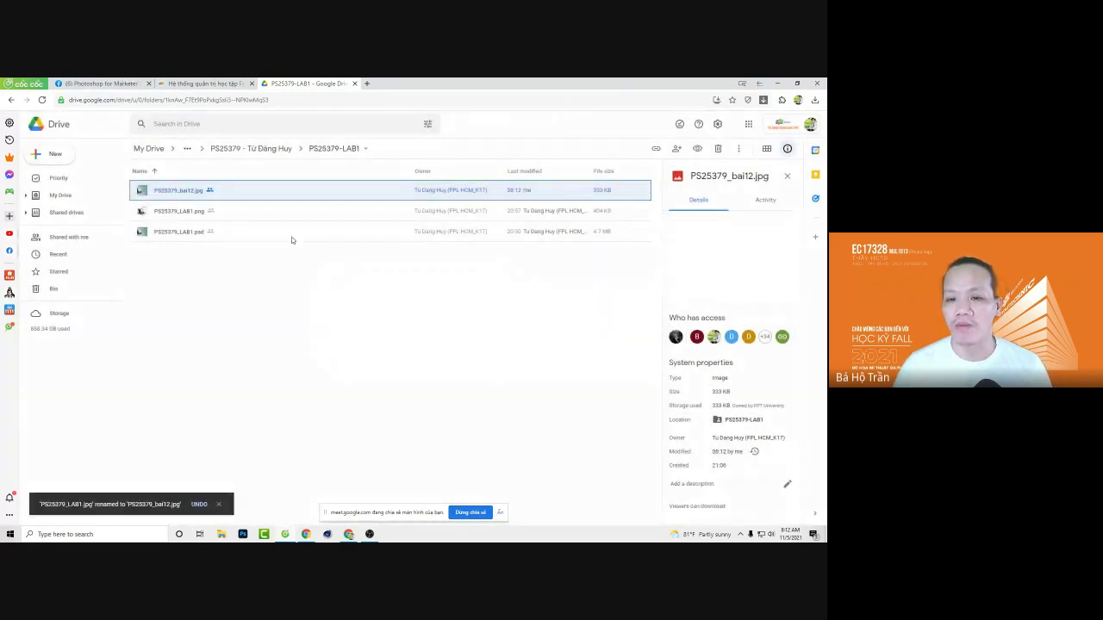
Step: Rename the student's .png file so it ends in _bai12.png, matching the jpg
{"action": "left_click", "coordinate": [180, 211]}
{"action": "right_click", "coordinate": [181, 212]}
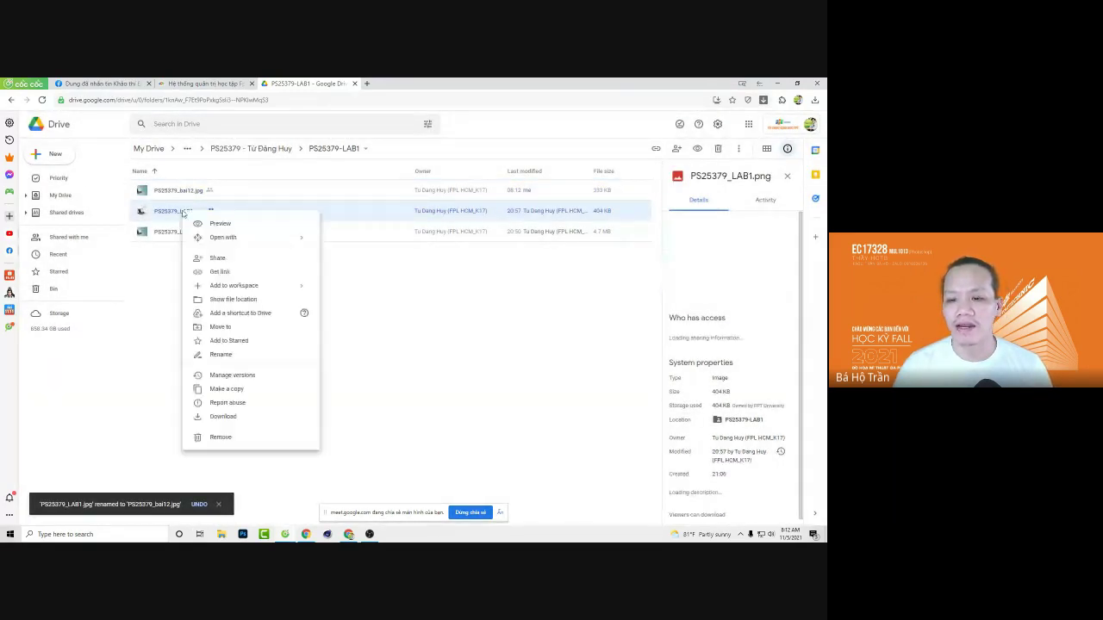
{"action": "left_click", "coordinate": [221, 354]}
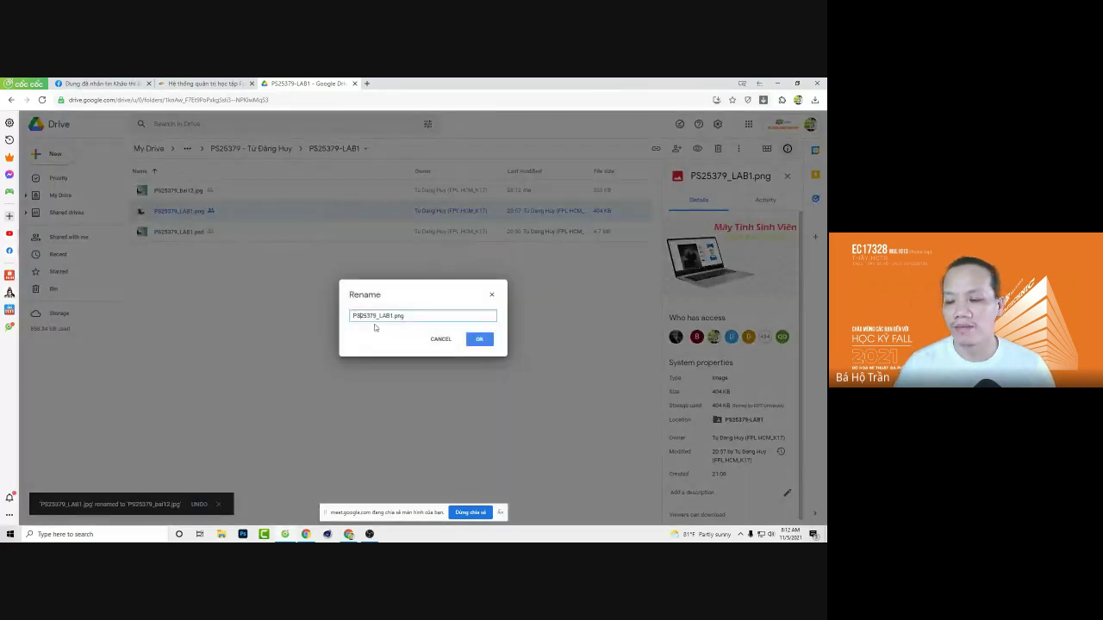
{"action": "key", "text": "Right"}
{"action": "key", "text": "Right"}
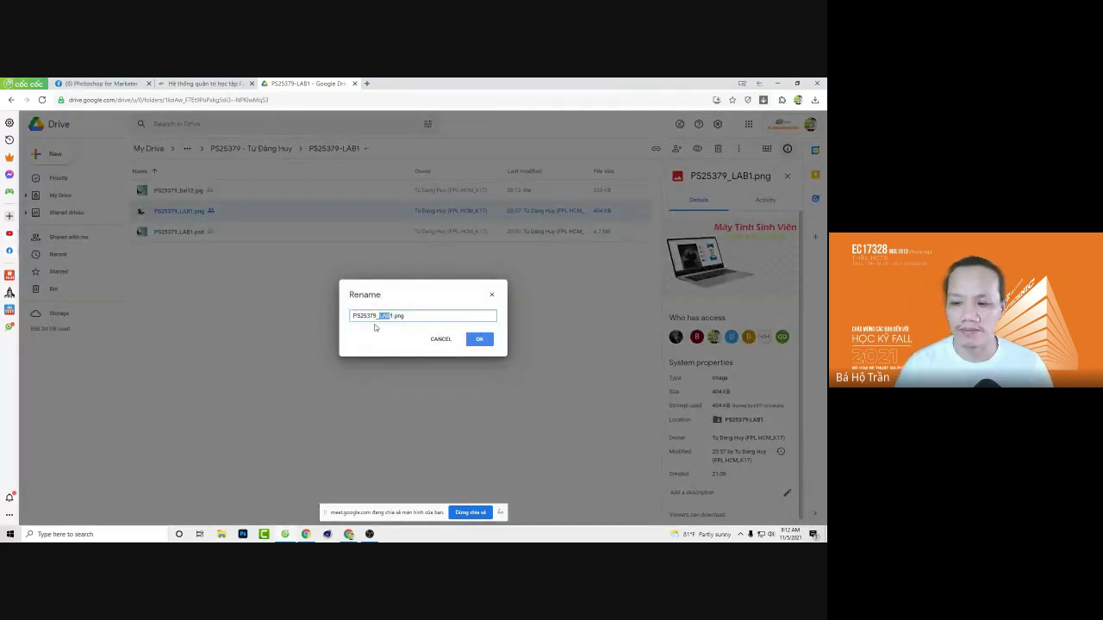
{"action": "type", "text": "Lab1"}
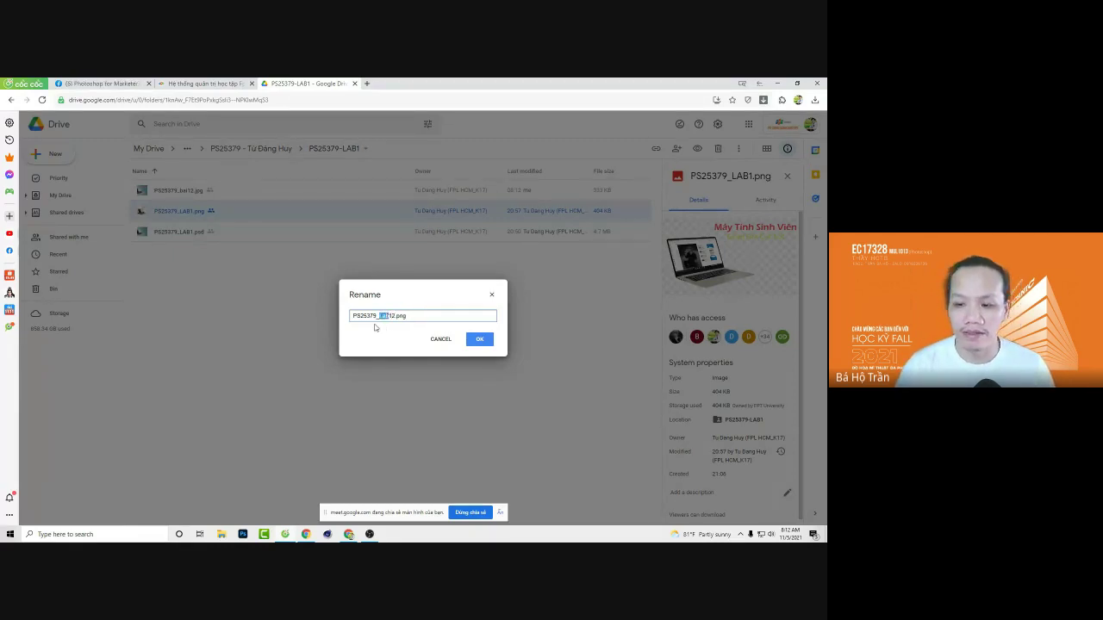
{"action": "key", "text": "Return"}
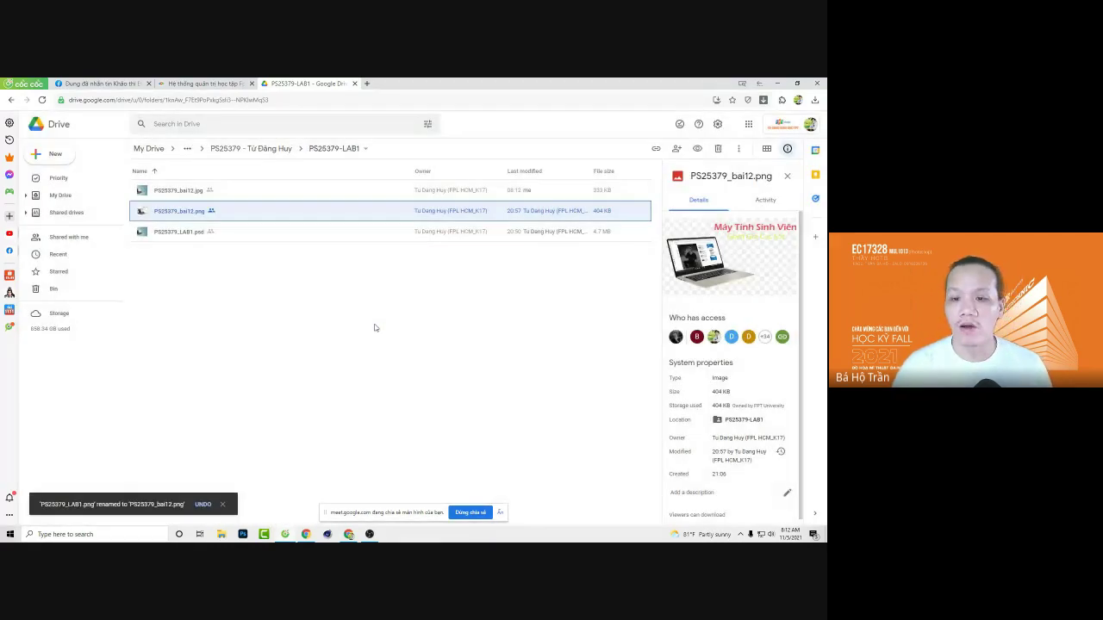
Step: Rename the student's .psd file from _LAB1 to end in _lab12.psd, then clear the selection
{"action": "left_click", "coordinate": [183, 234]}
{"action": "right_click", "coordinate": [183, 235]}
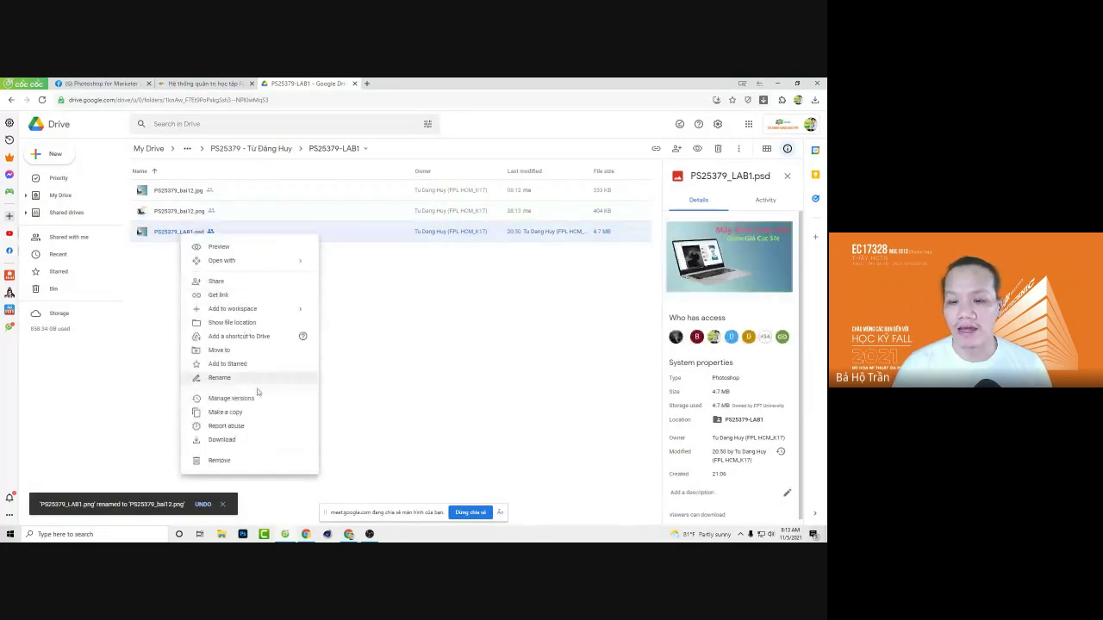
{"action": "left_click", "coordinate": [235, 379]}
{"action": "left_click", "coordinate": [379, 316]}
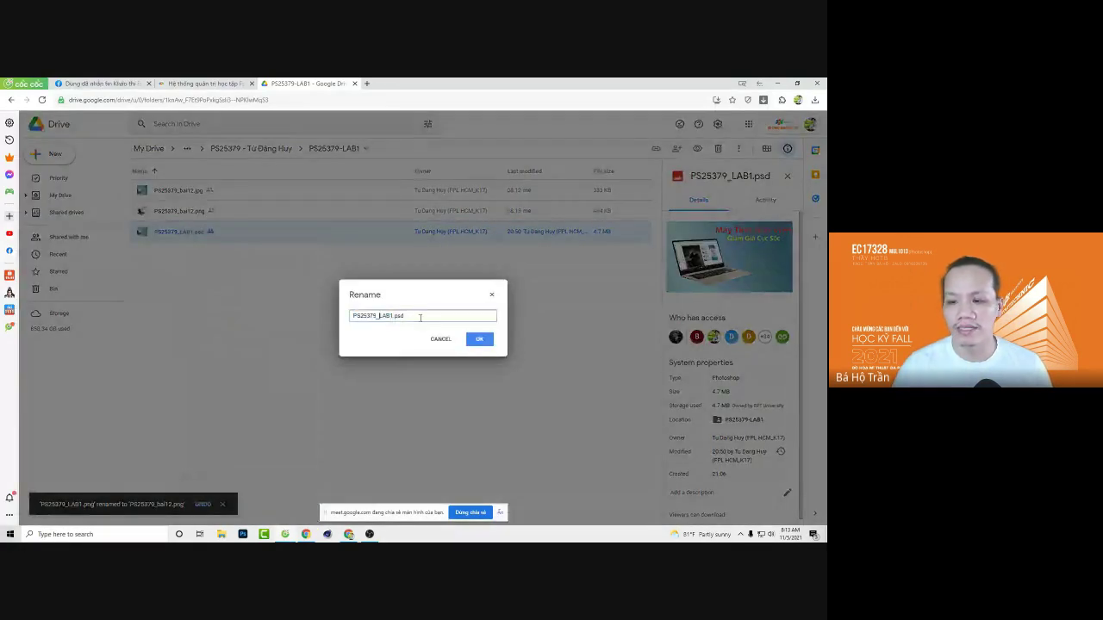
{"action": "key", "text": "shift+Right"}
{"action": "key", "text": "shift+Right"}
{"action": "key", "text": "shift+Right"}
{"action": "key", "text": "shift+Right"}
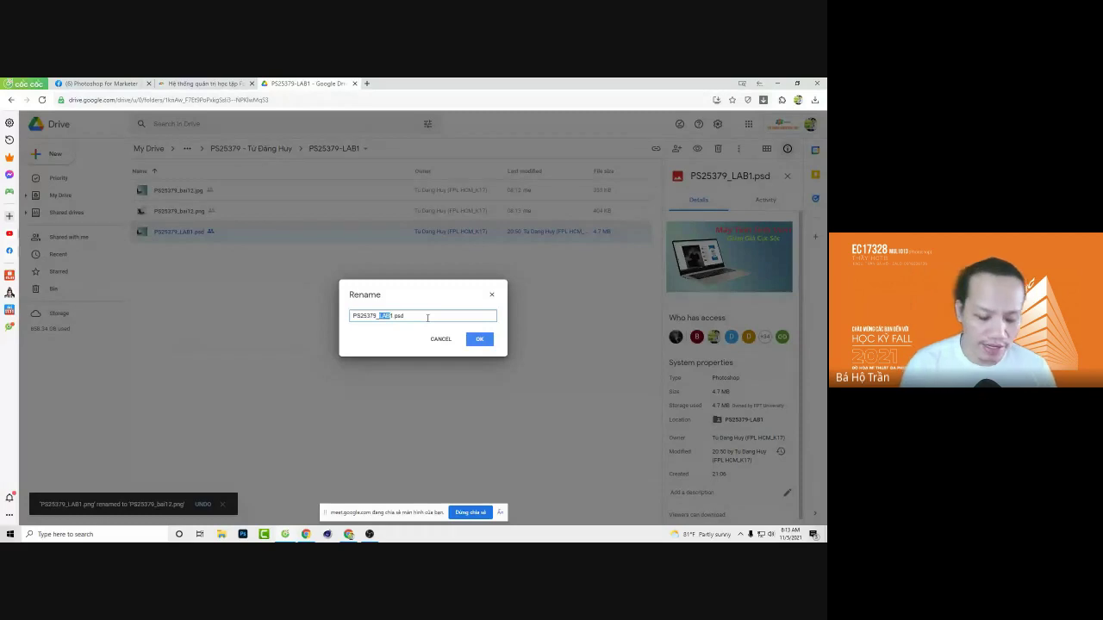
{"action": "type", "text": "lab12"}
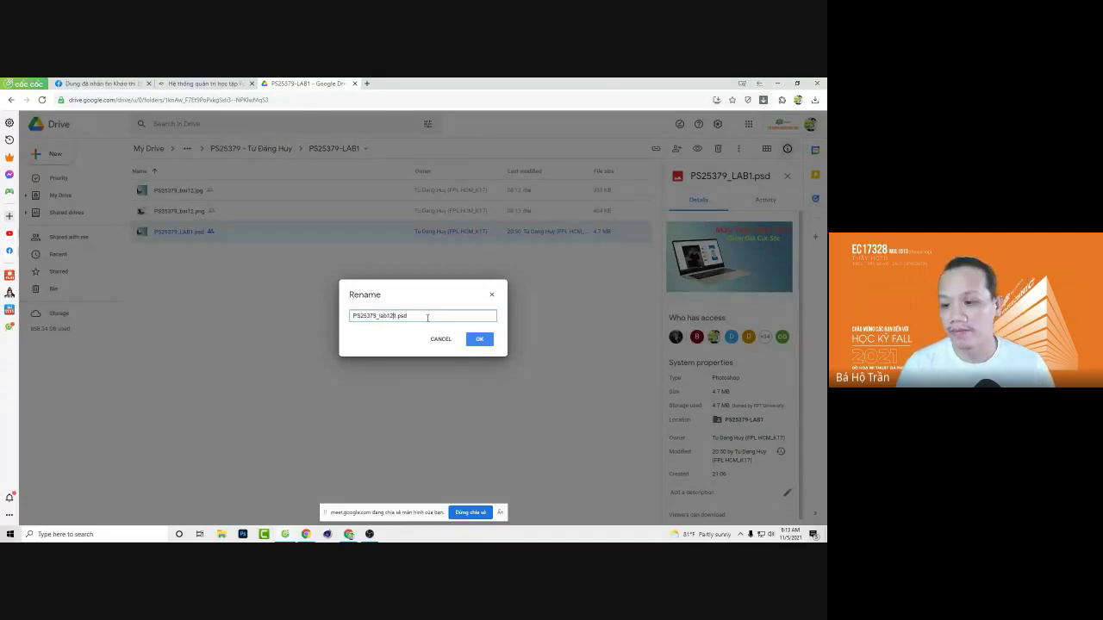
{"action": "key", "text": "Return"}
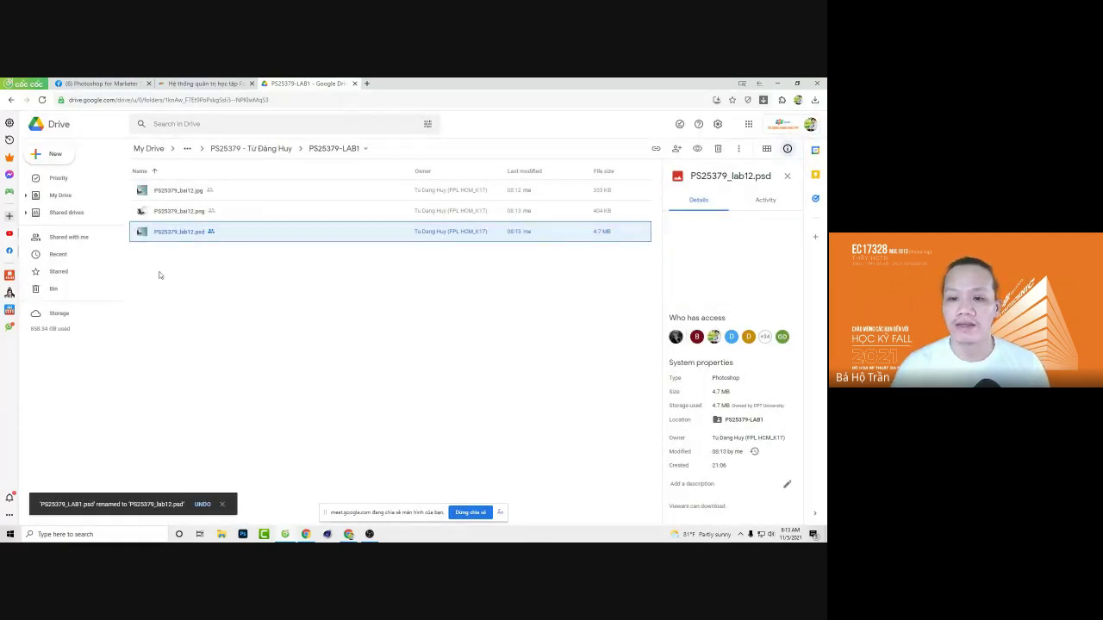
{"action": "left_click", "coordinate": [213, 269]}
{"action": "left_click_drag", "start_coordinate": [246, 281], "coordinate": [173, 181]}
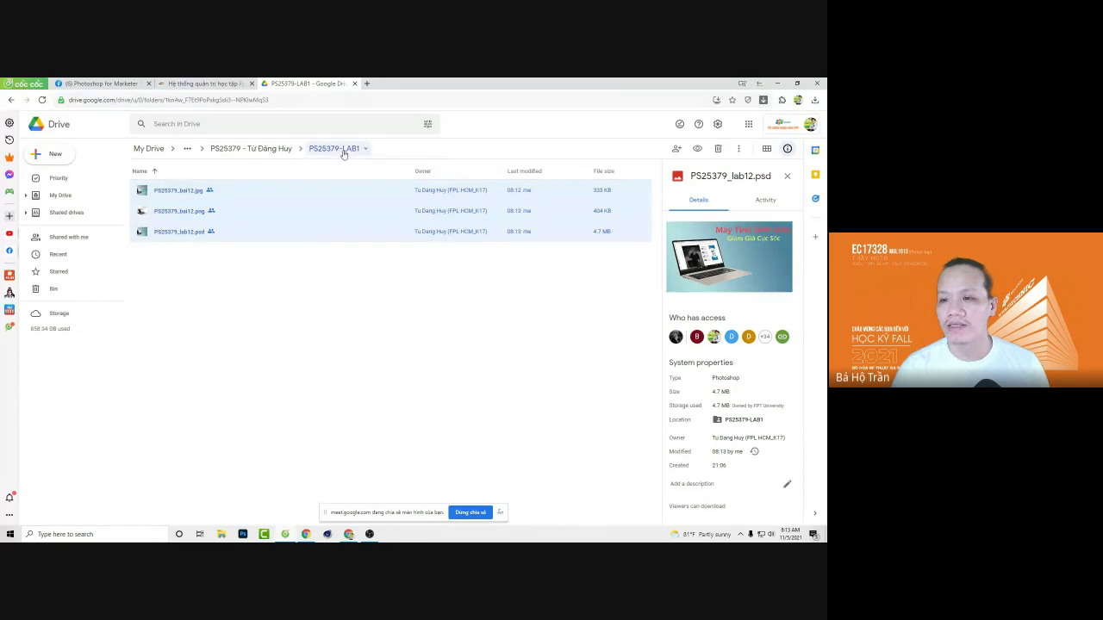
{"action": "left_click", "coordinate": [347, 151]}
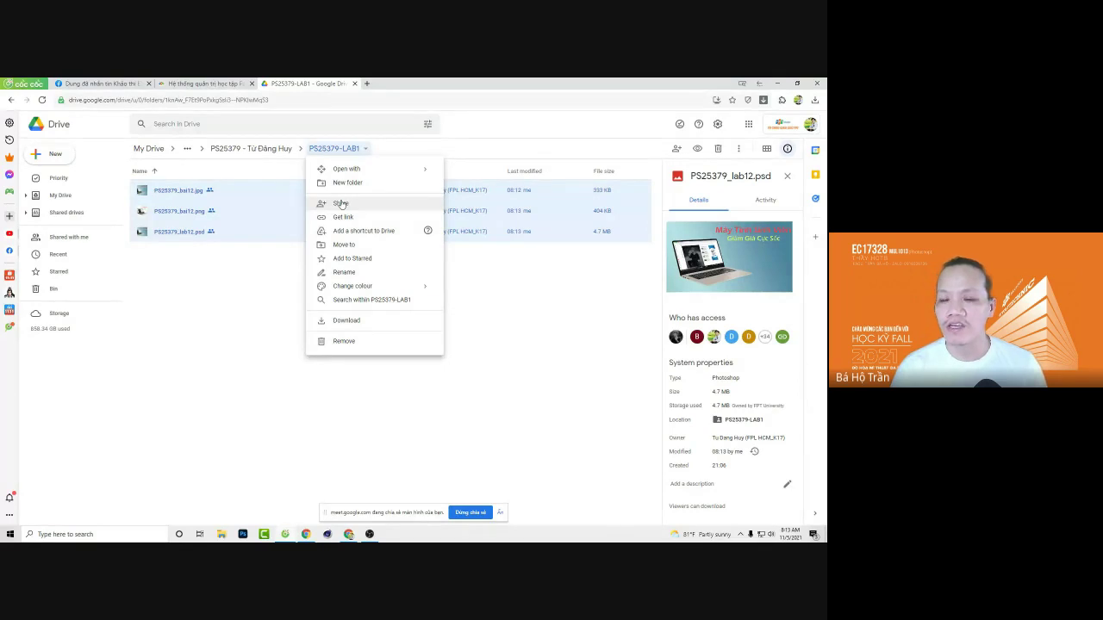
{"action": "left_click", "coordinate": [224, 278]}
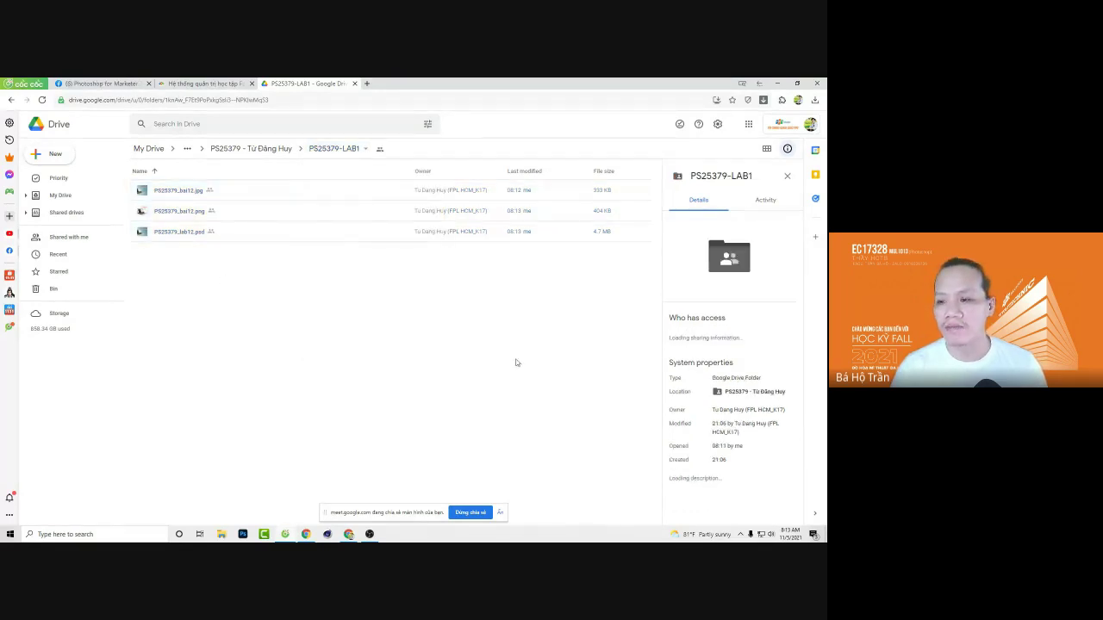
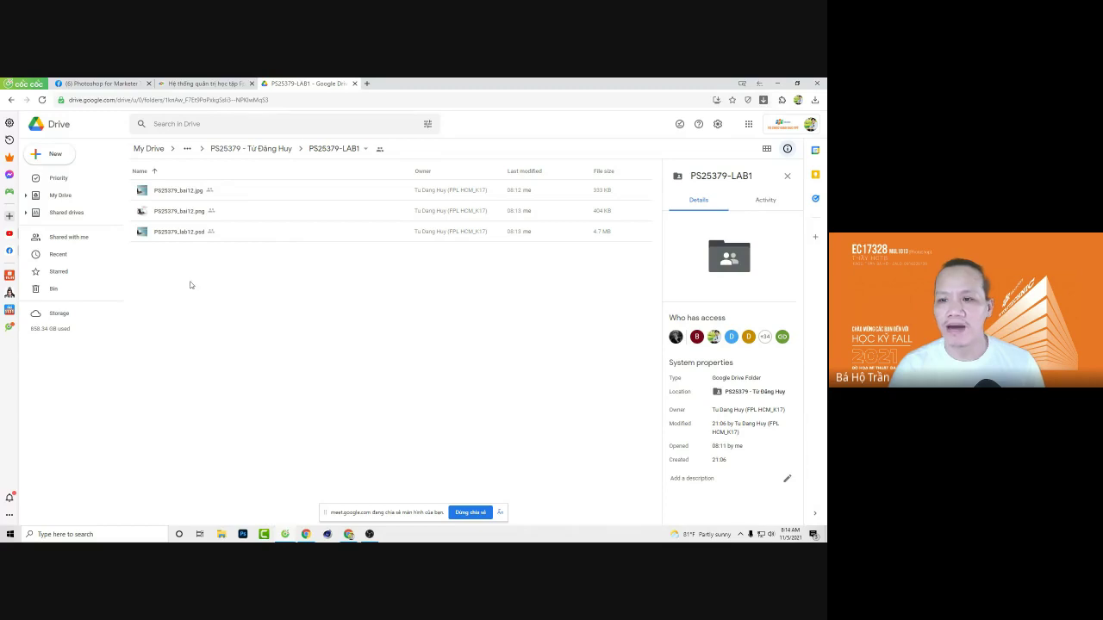
Step: Check the LAB1 folder's actions, then climb the breadcrumb to the student's parent folder
{"action": "left_click", "coordinate": [336, 148]}
{"action": "left_click", "coordinate": [345, 212]}
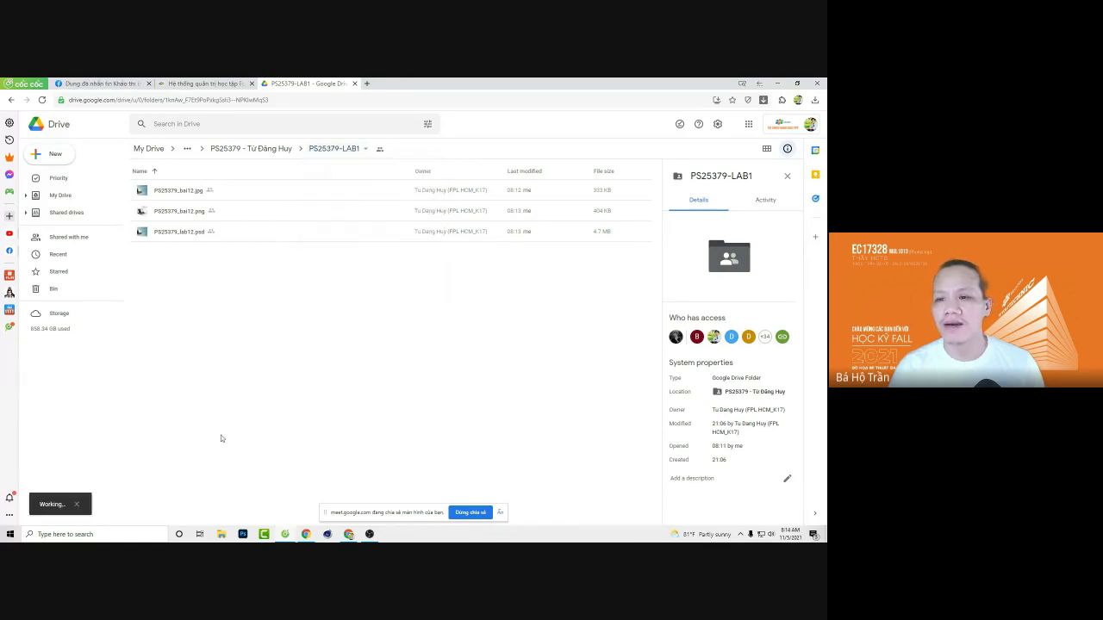
{"action": "key", "text": "Escape"}
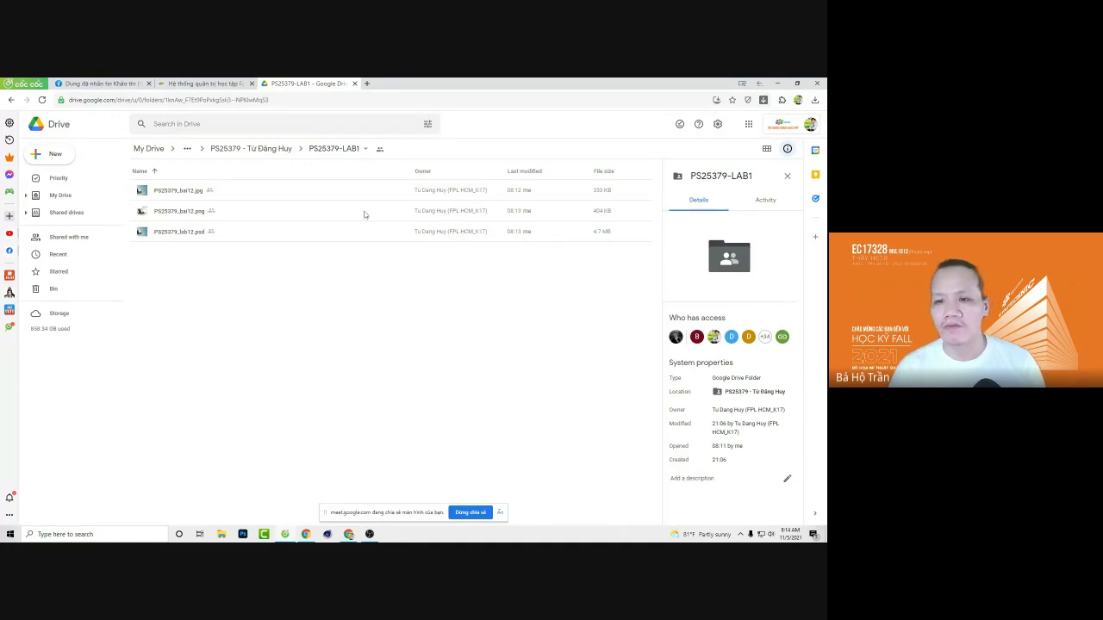
{"action": "left_click", "coordinate": [263, 150]}
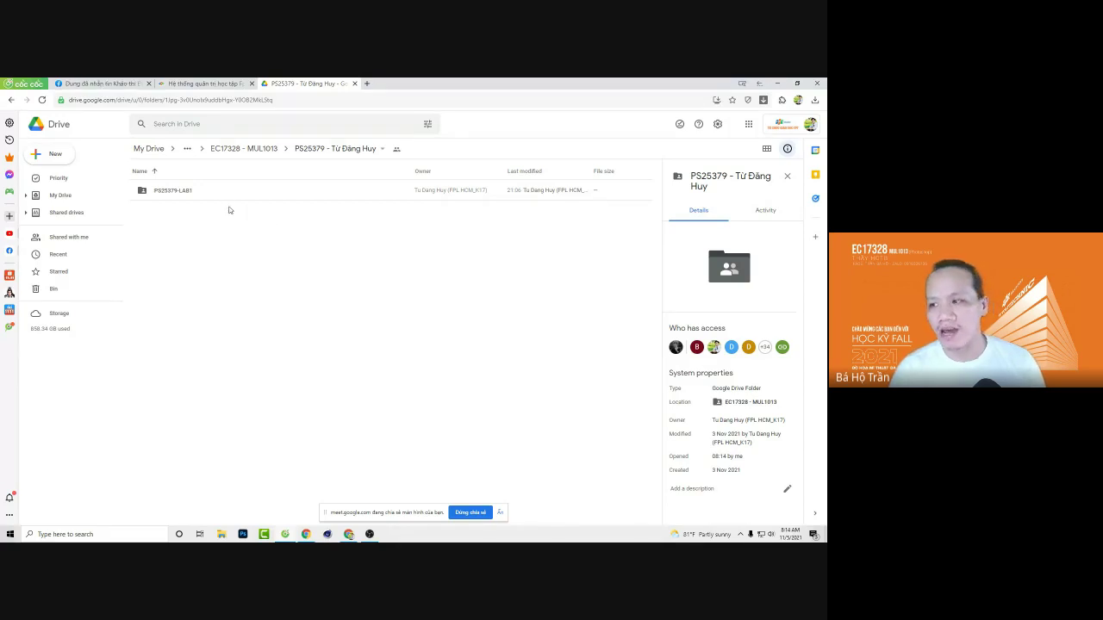
Step: Go up to the EC17328 - MUL1013 class folder, glance at Facebook and Meet, and return to Drive
{"action": "left_click", "coordinate": [259, 150]}
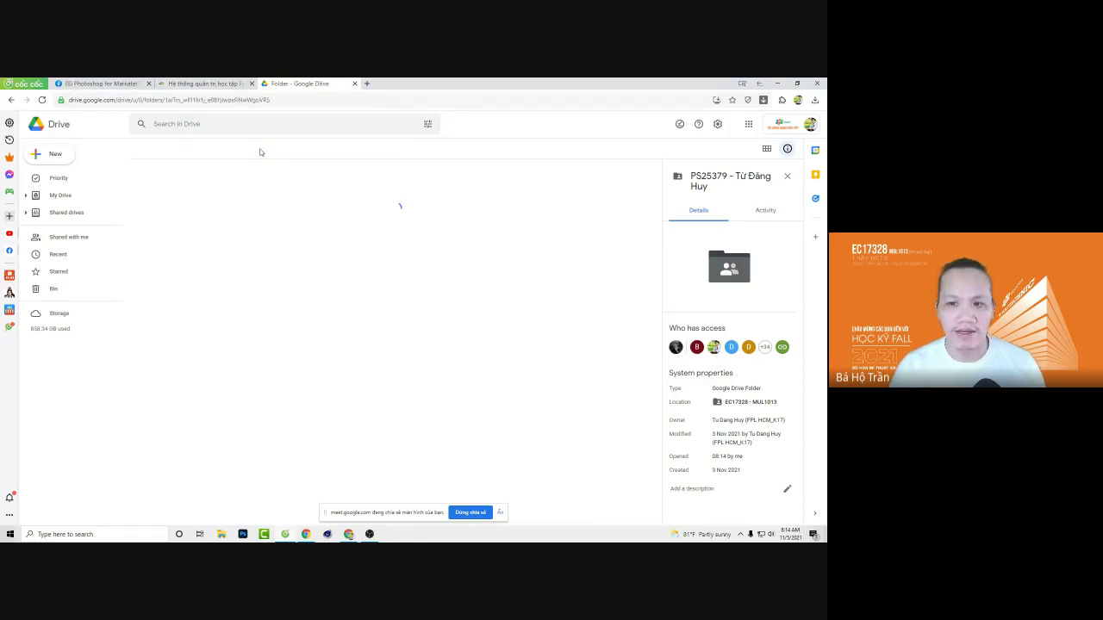
{"action": "left_click", "coordinate": [110, 84]}
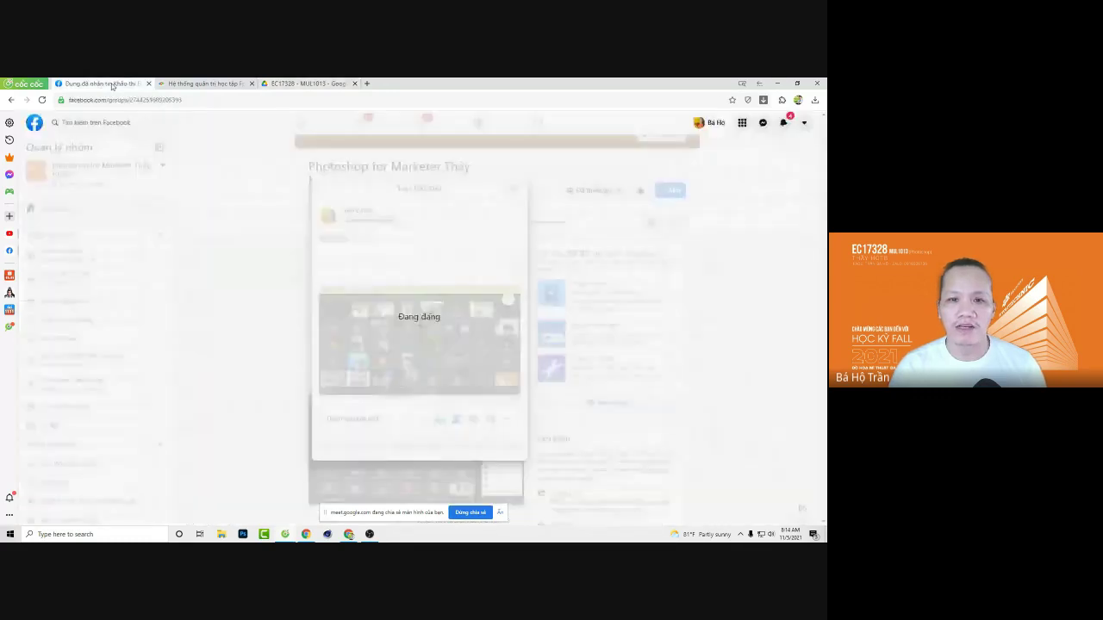
{"action": "key", "text": "alt+Tab"}
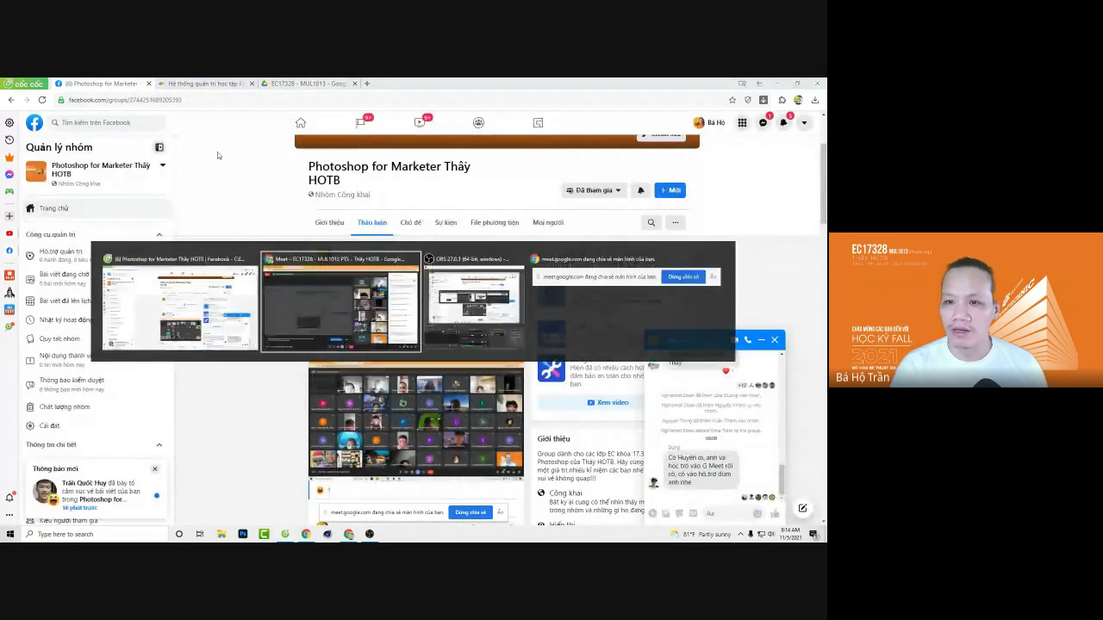
{"action": "key", "text": "alt+Tab"}
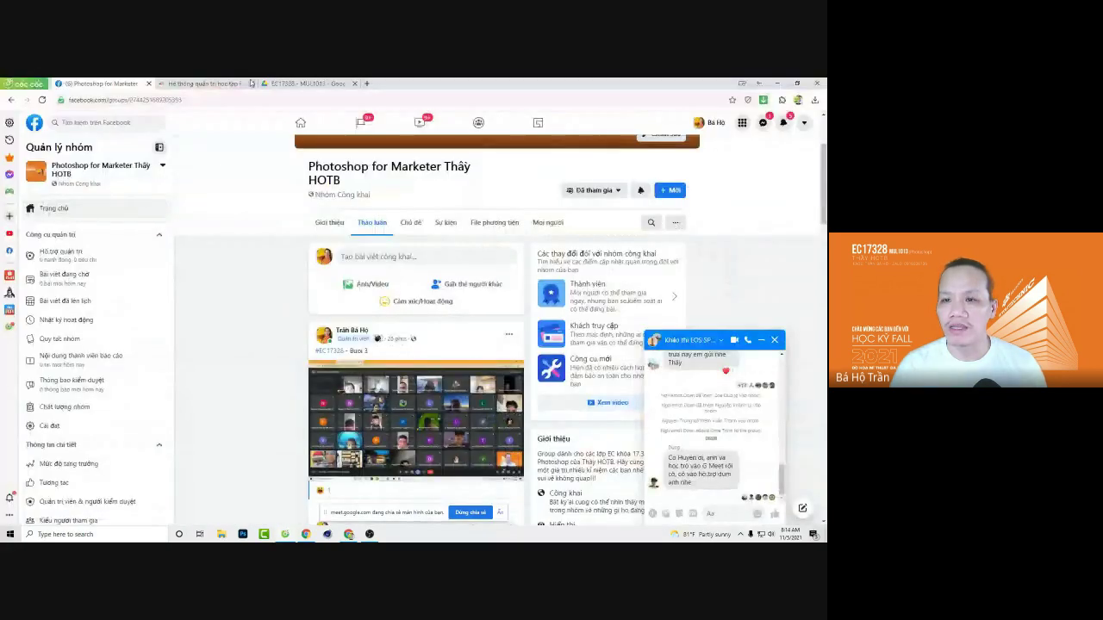
{"action": "left_click", "coordinate": [285, 84]}
Step: Restore down the Drive window and bring the Meet call forward showing participants
{"action": "left_click", "coordinate": [794, 81]}
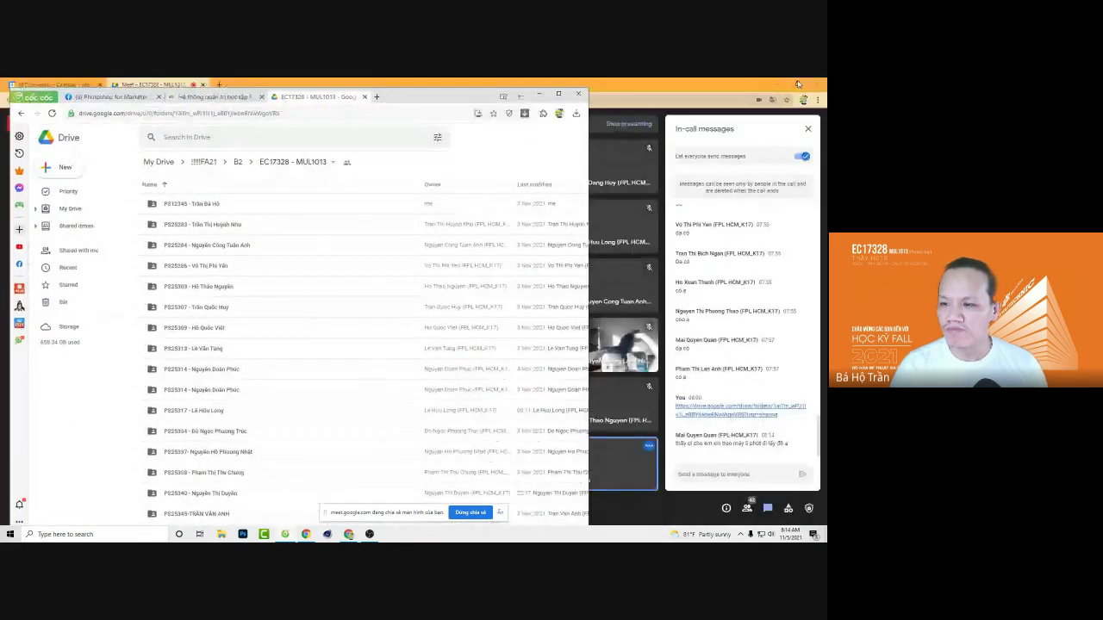
{"action": "left_click", "coordinate": [748, 520]}
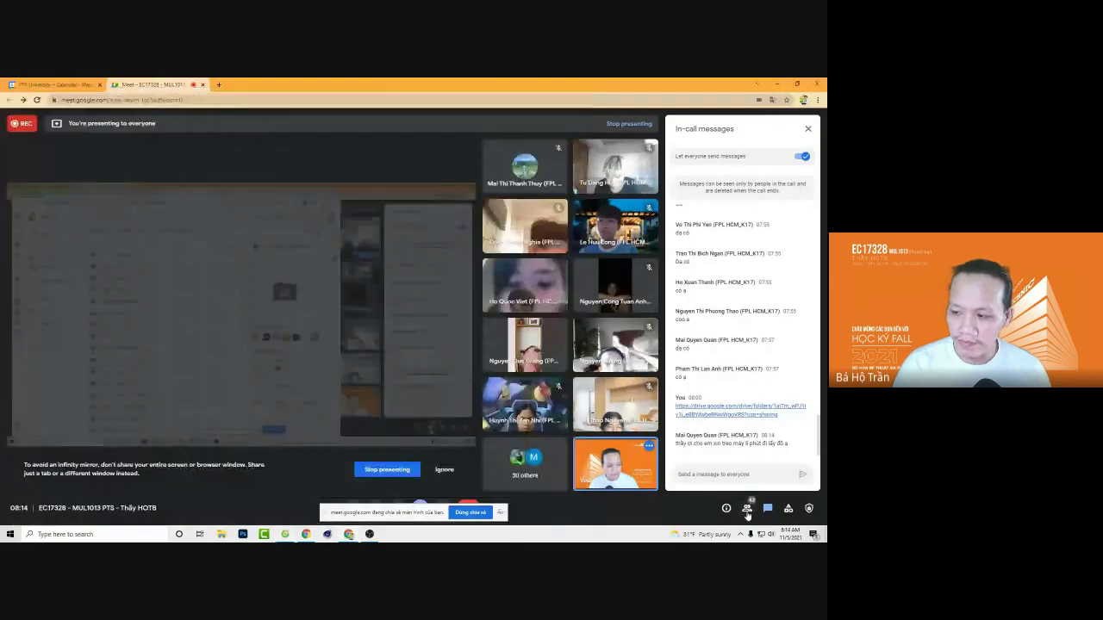
{"action": "left_click", "coordinate": [746, 508]}
Step: Back in Drive, open the student's folder, then its LAB1 subfolder, and select the three bai12 files
{"action": "key", "text": "alt+Tab"}
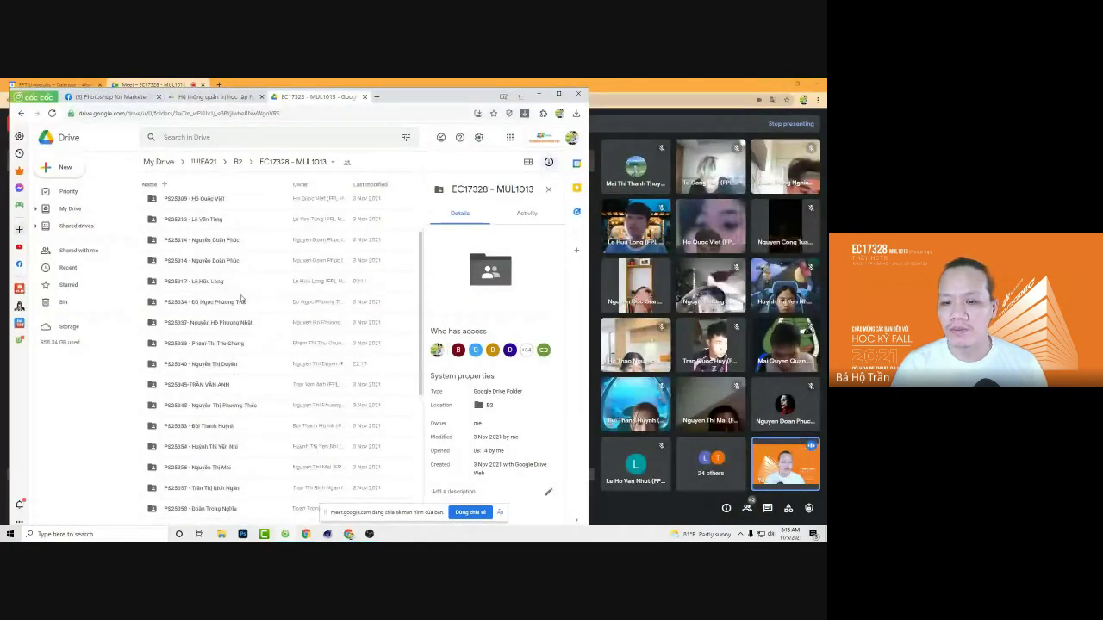
{"action": "scroll", "coordinate": [242, 301], "scroll_direction": "down", "scroll_amount": 3}
{"action": "scroll", "coordinate": [254, 376], "scroll_direction": "down", "scroll_amount": 3}
{"action": "scroll", "coordinate": [253, 377], "scroll_direction": "down", "scroll_amount": 1}
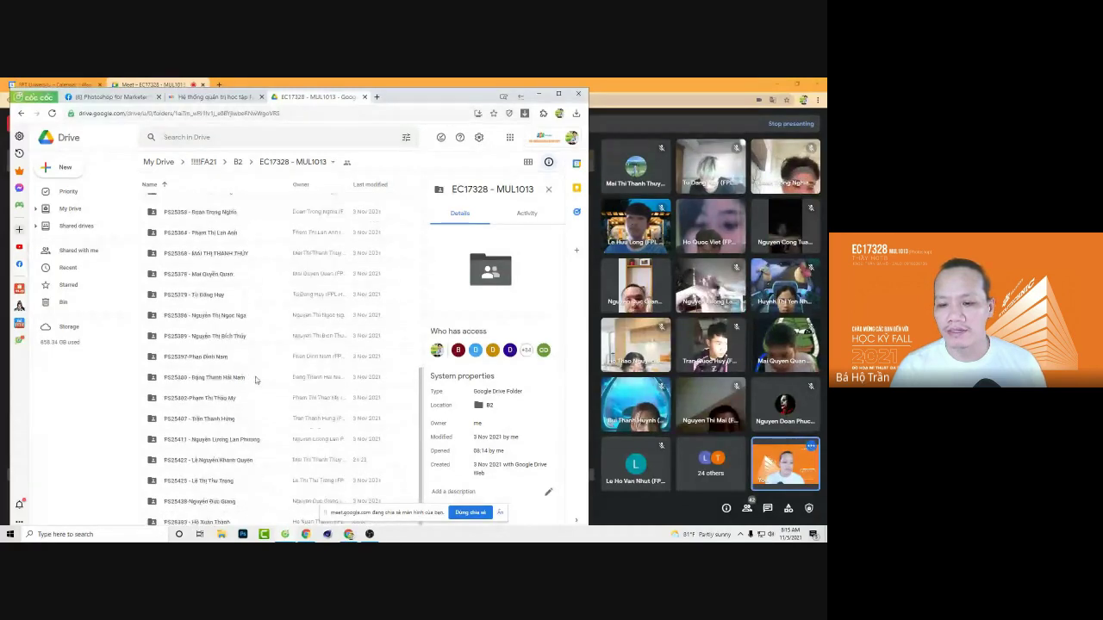
{"action": "double_click", "coordinate": [217, 300]}
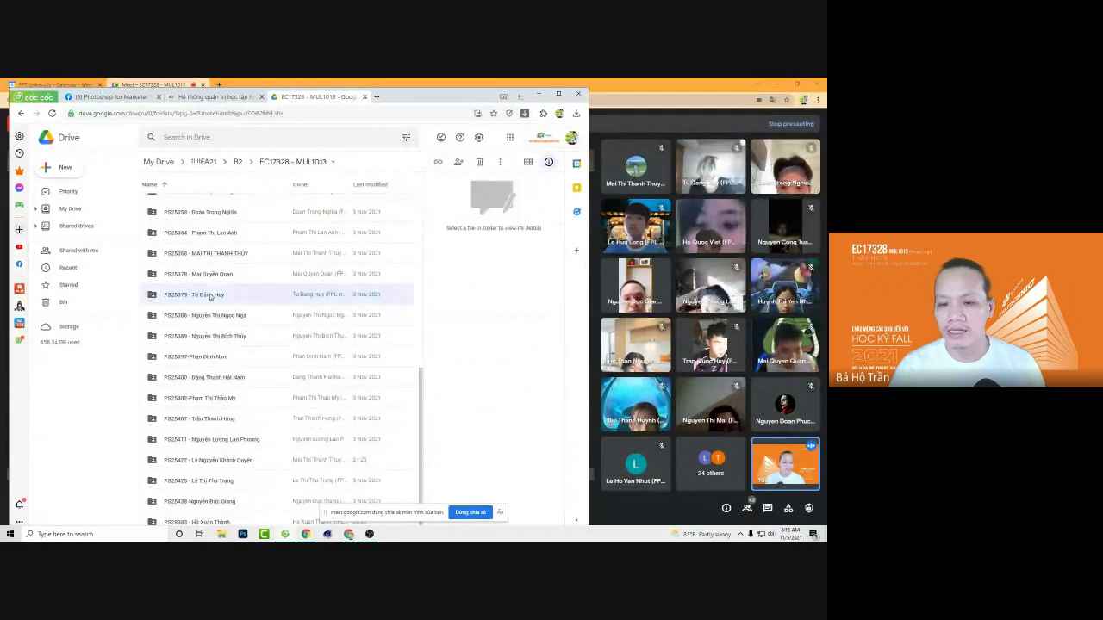
{"action": "double_click", "coordinate": [191, 208]}
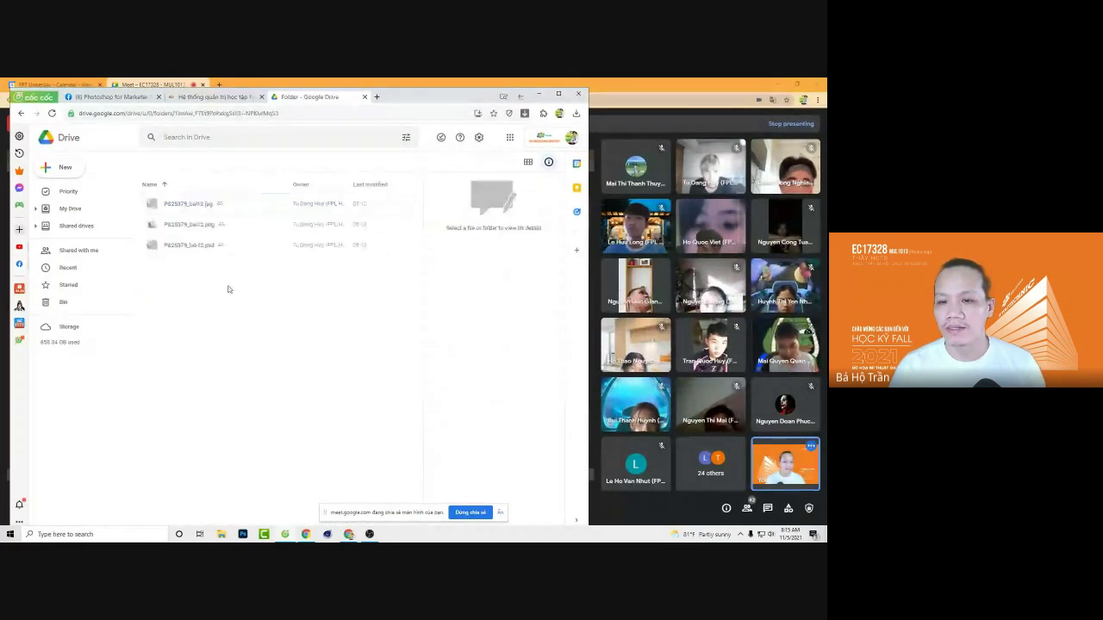
{"action": "left_click_drag", "start_coordinate": [293, 327], "coordinate": [211, 196]}
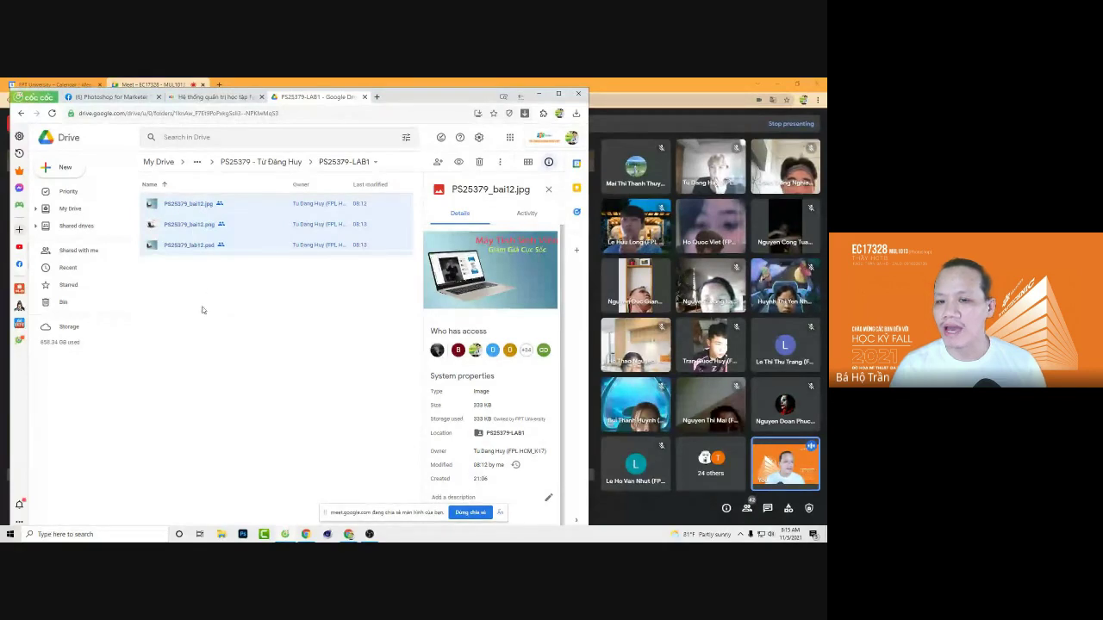
Step: Preview bai12.jpg and post the comment 'sai font' on the red heading area
{"action": "double_click", "coordinate": [178, 205]}
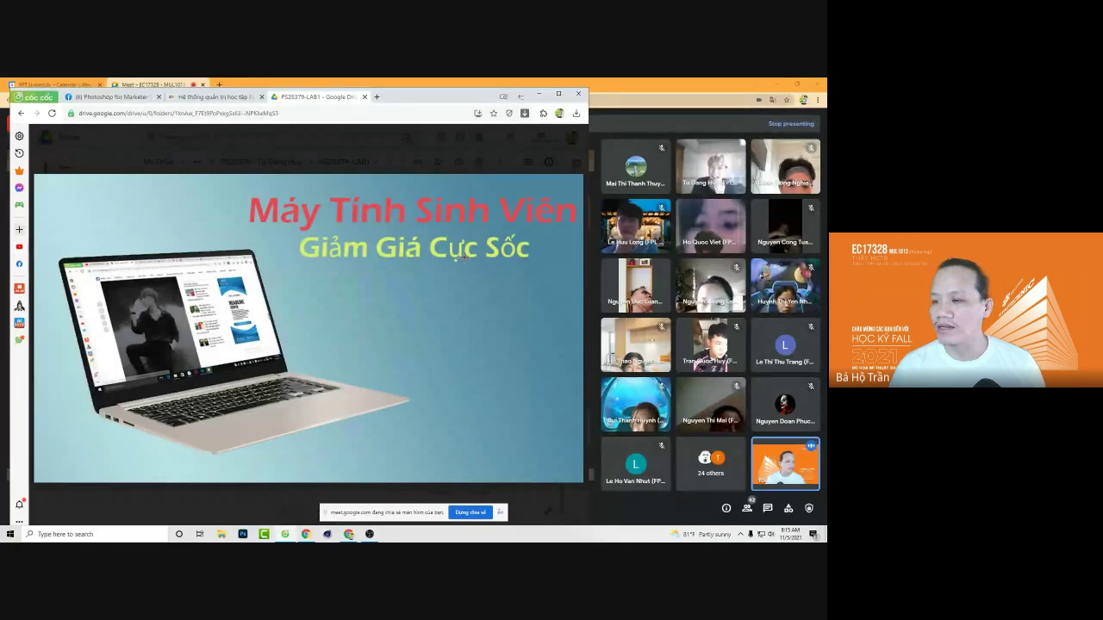
{"action": "key", "text": "Print"}
{"action": "mouse_move", "coordinate": [234, 188]}
{"action": "left_mouse_down"}
{"action": "mouse_move", "coordinate": [363, 252]}
{"action": "mouse_move", "coordinate": [578, 272]}
{"action": "left_mouse_up"}
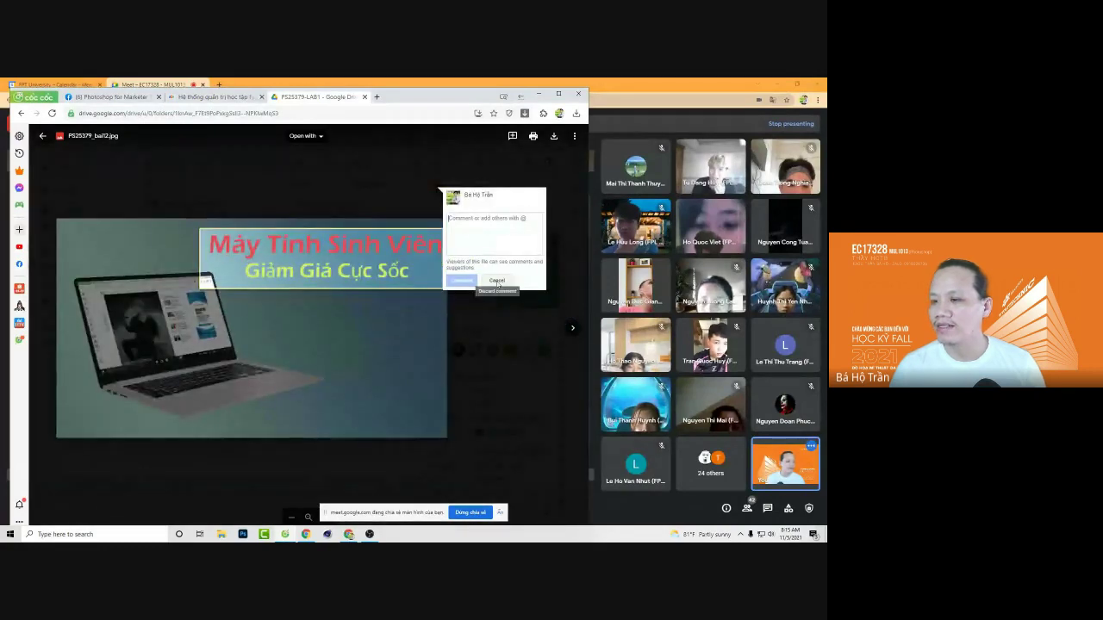
{"action": "type", "text": "sai"}
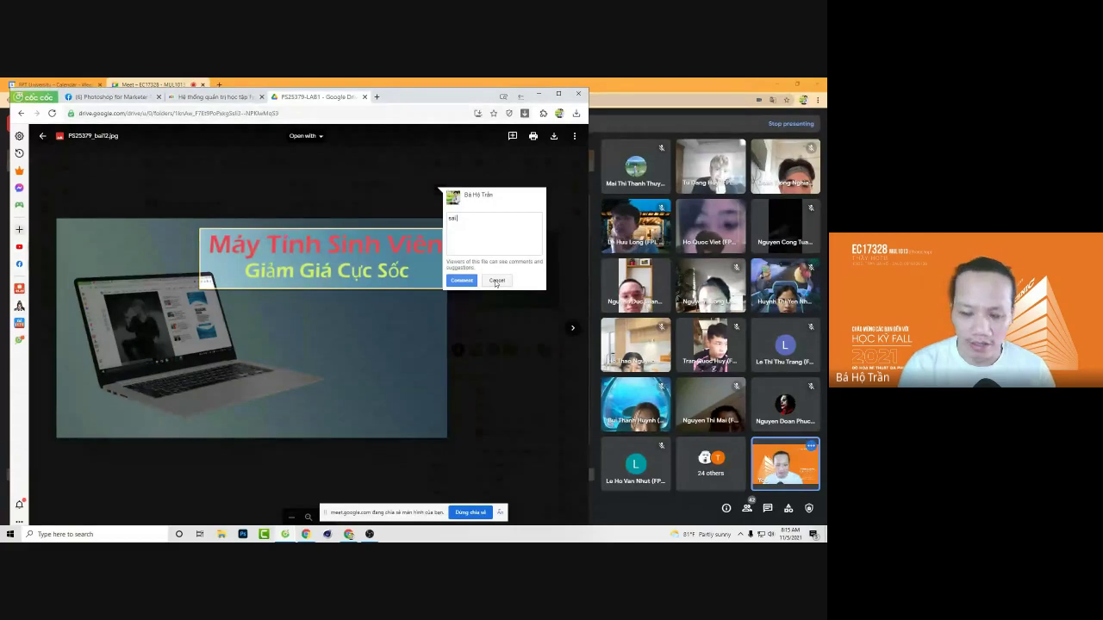
{"action": "type", "text": " font"}
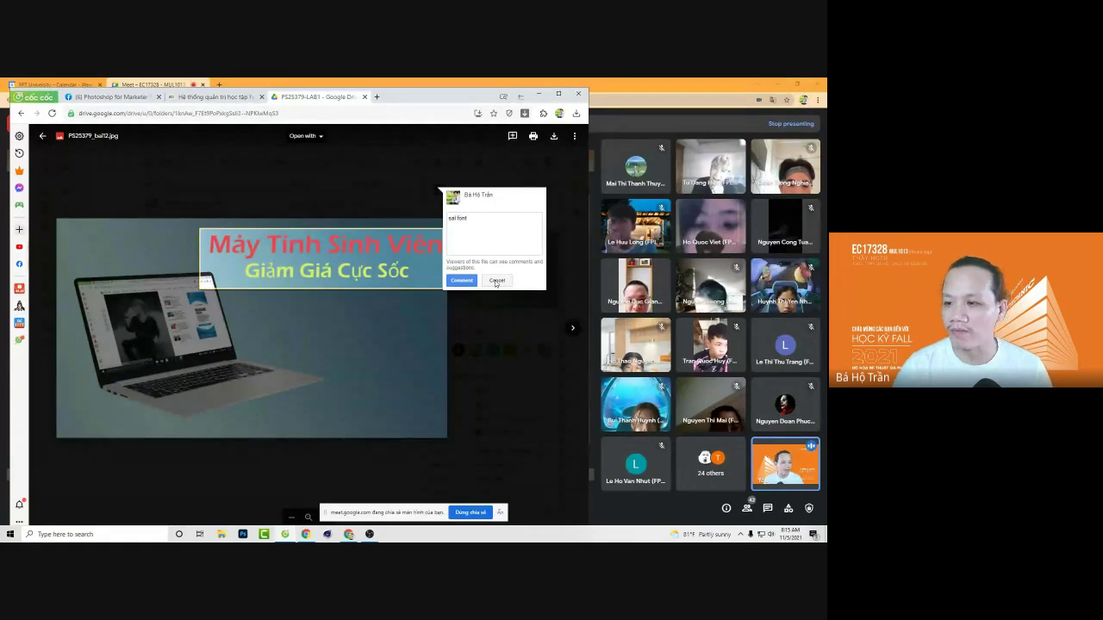
{"action": "left_click", "coordinate": [457, 281]}
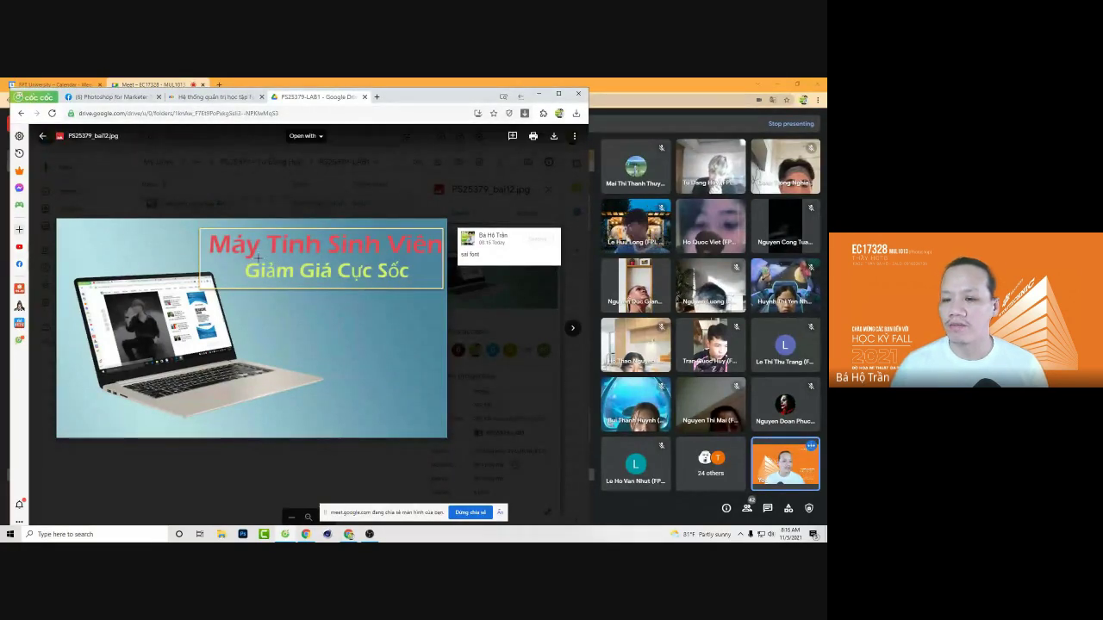
Step: Post 'di chuyeen xuoong' on the Giảm Giá Cực Sốc subtitle, then close the preview
{"action": "left_click_drag", "start_coordinate": [259, 258], "coordinate": [414, 322]}
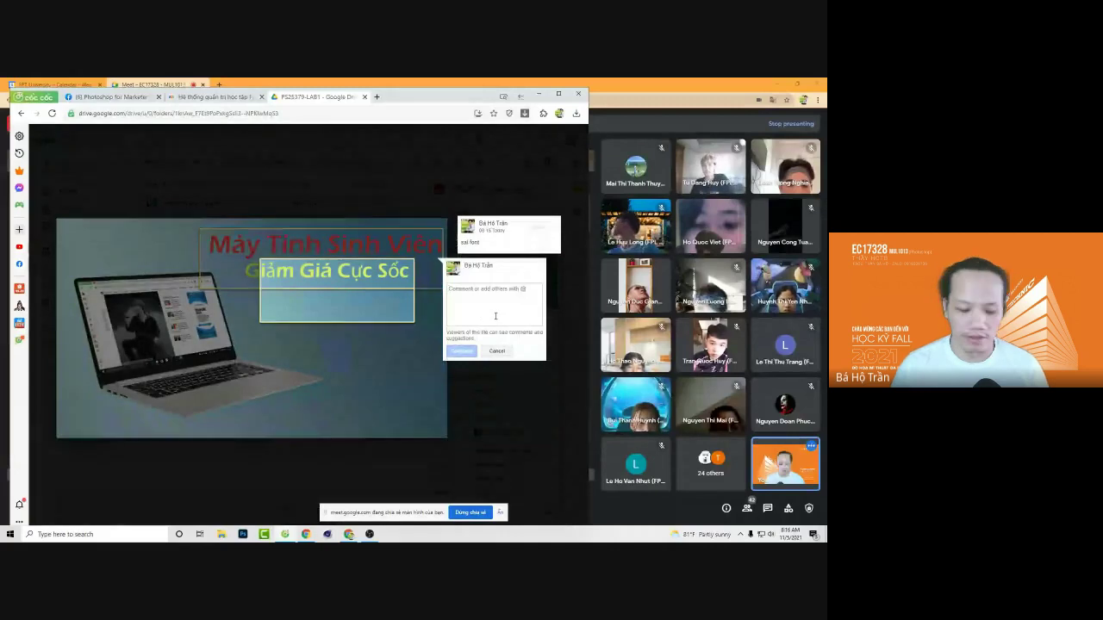
{"action": "type", "text": "di chuyeen"}
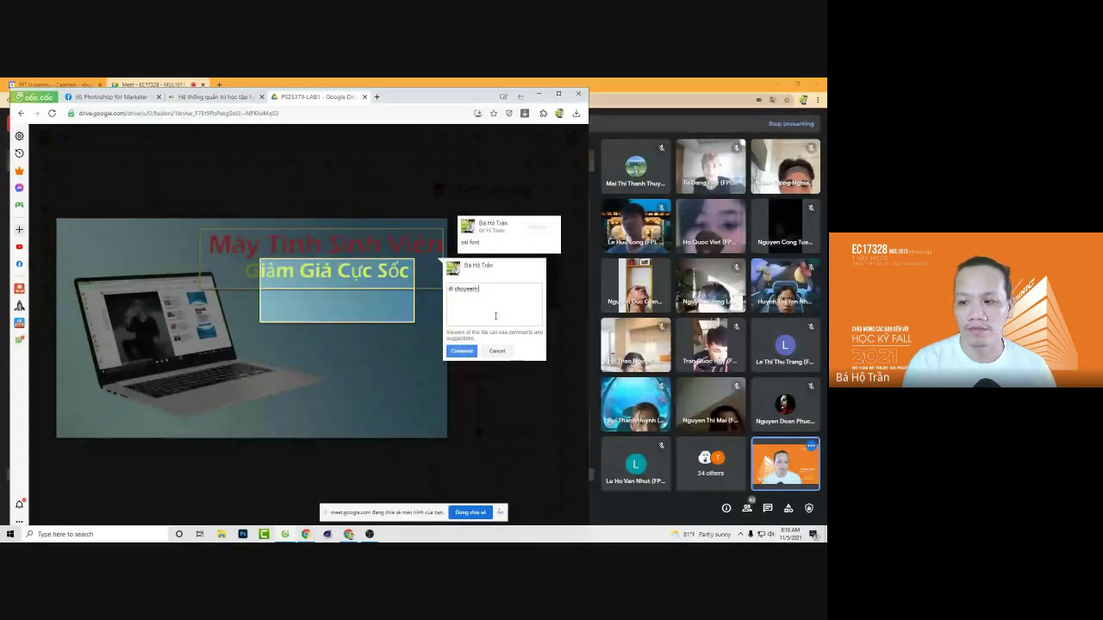
{"action": "type", "text": " xuoong"}
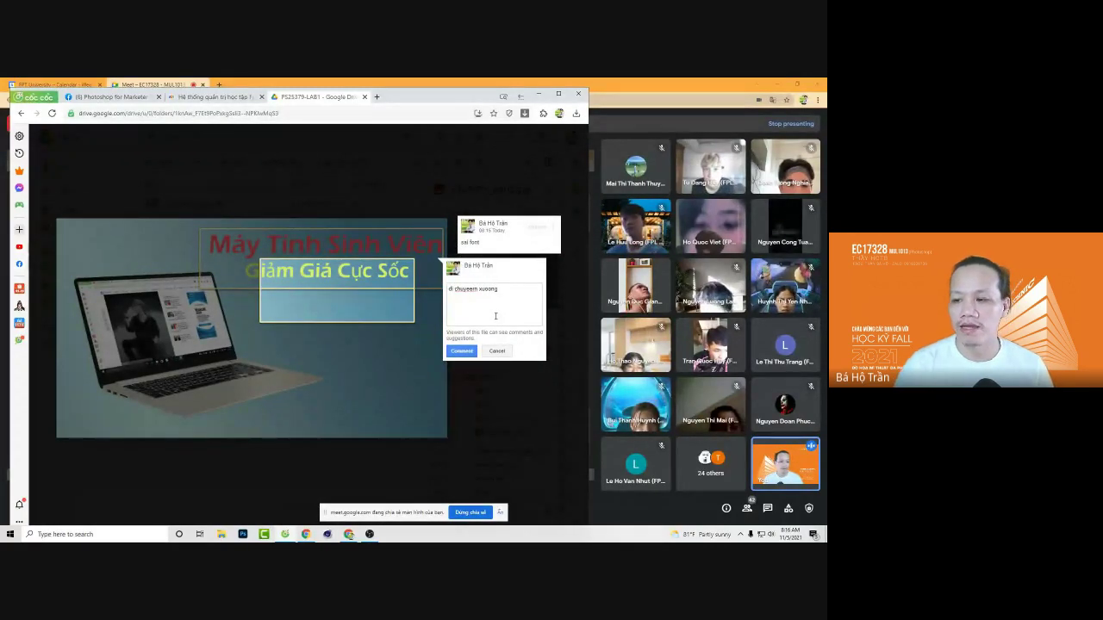
{"action": "left_click", "coordinate": [461, 351]}
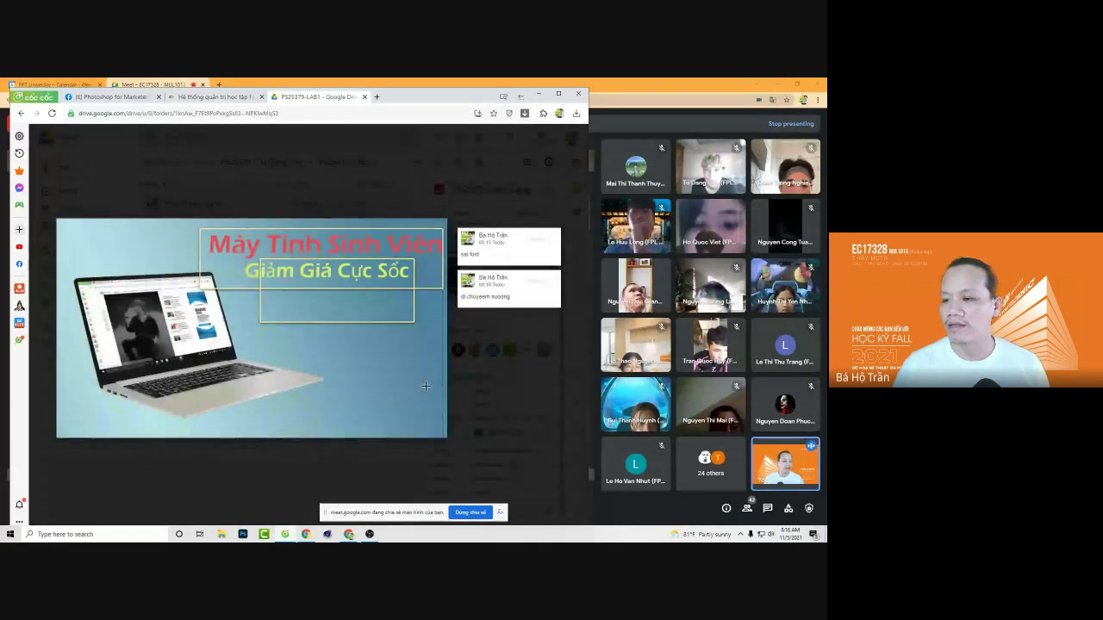
{"action": "mouse_move", "coordinate": [419, 424]}
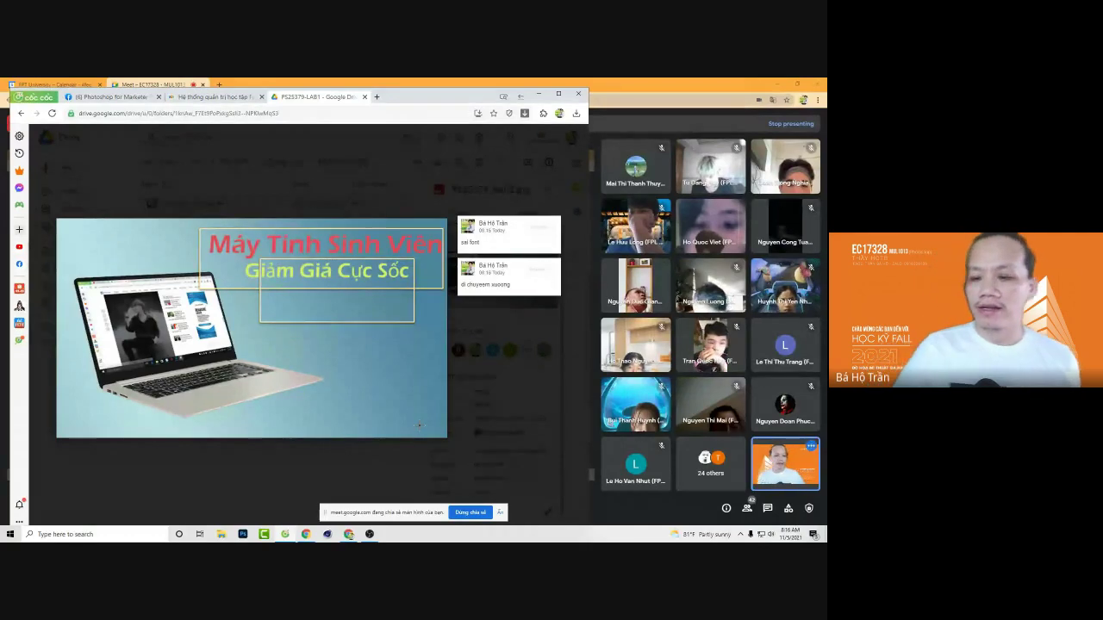
{"action": "key", "text": "Escape"}
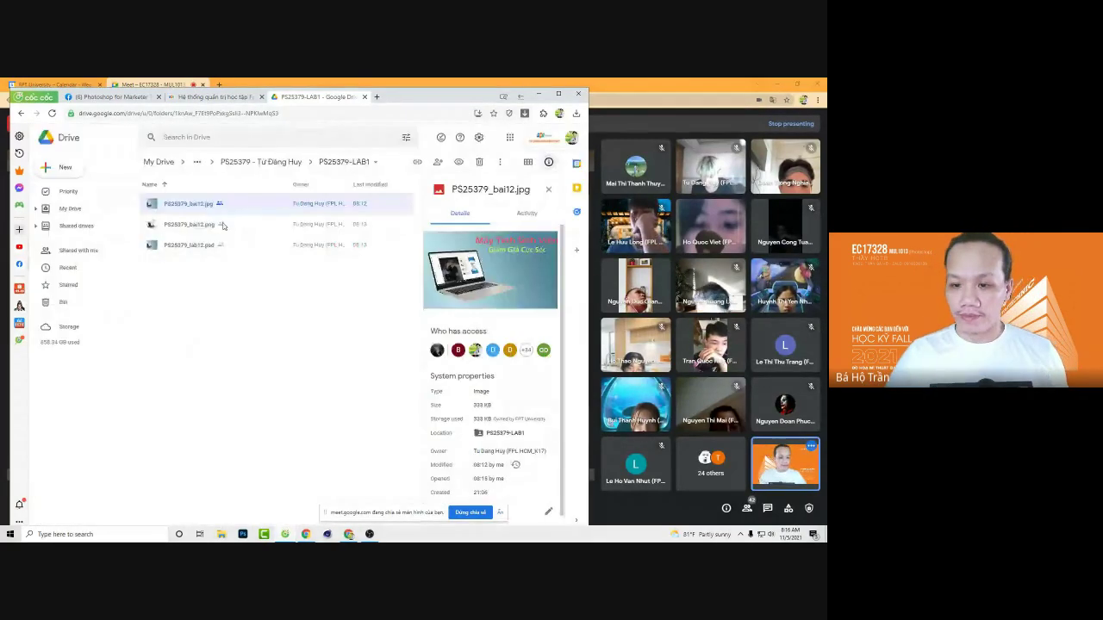
{"action": "double_click", "coordinate": [191, 229]}
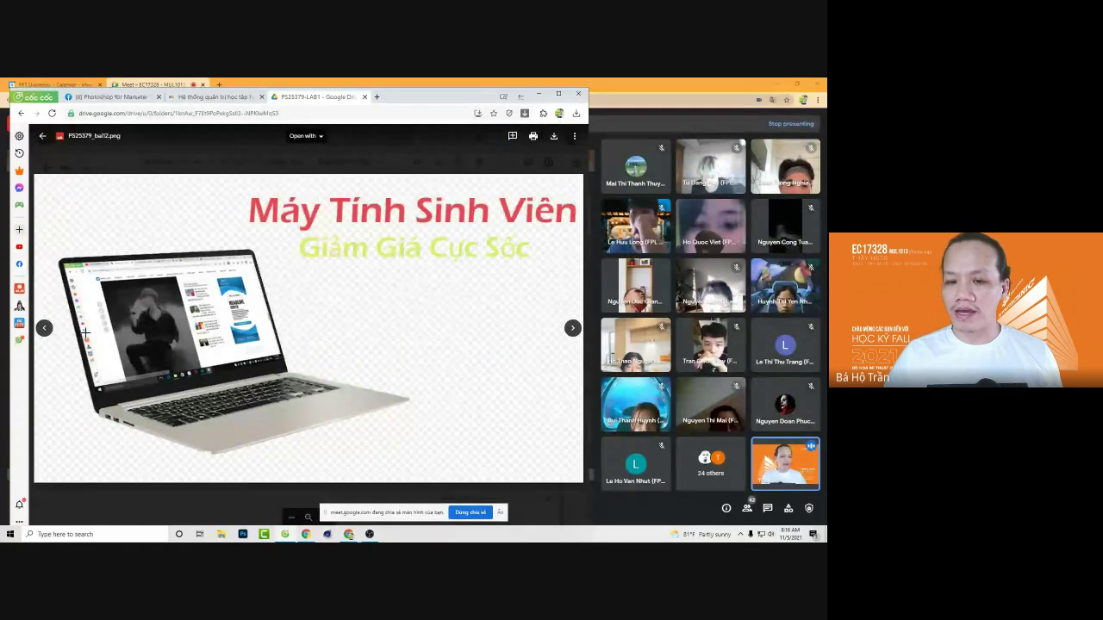
{"action": "left_click", "coordinate": [103, 161]}
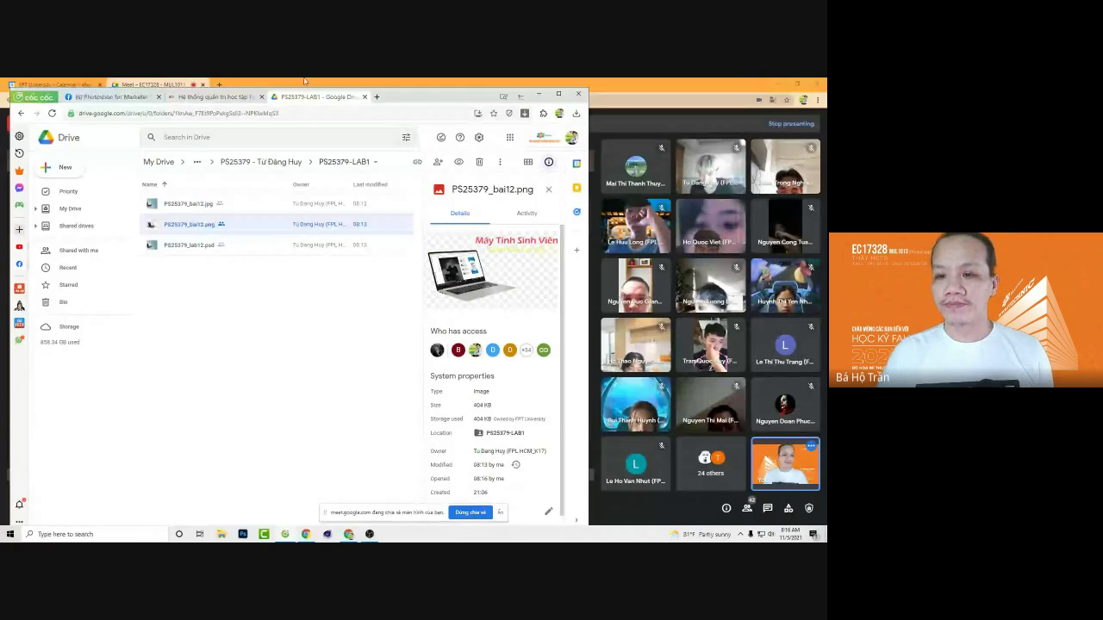
Step: Navigate through !!!FA21 and B2 back to the My Drive top level and scroll its folder list
{"action": "left_click", "coordinate": [199, 162]}
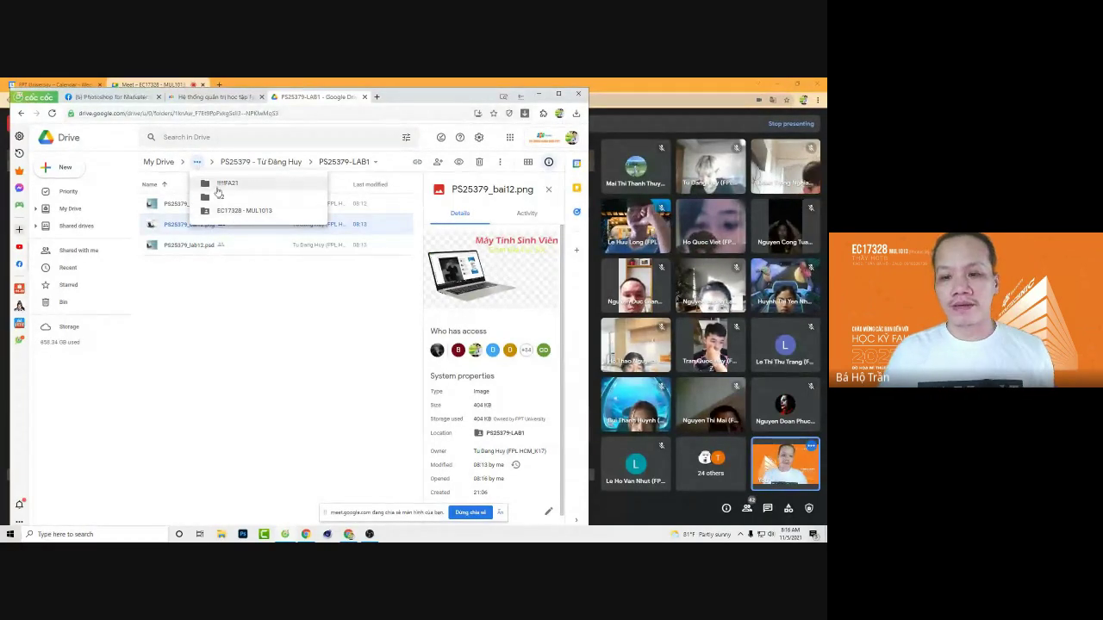
{"action": "left_click", "coordinate": [223, 182]}
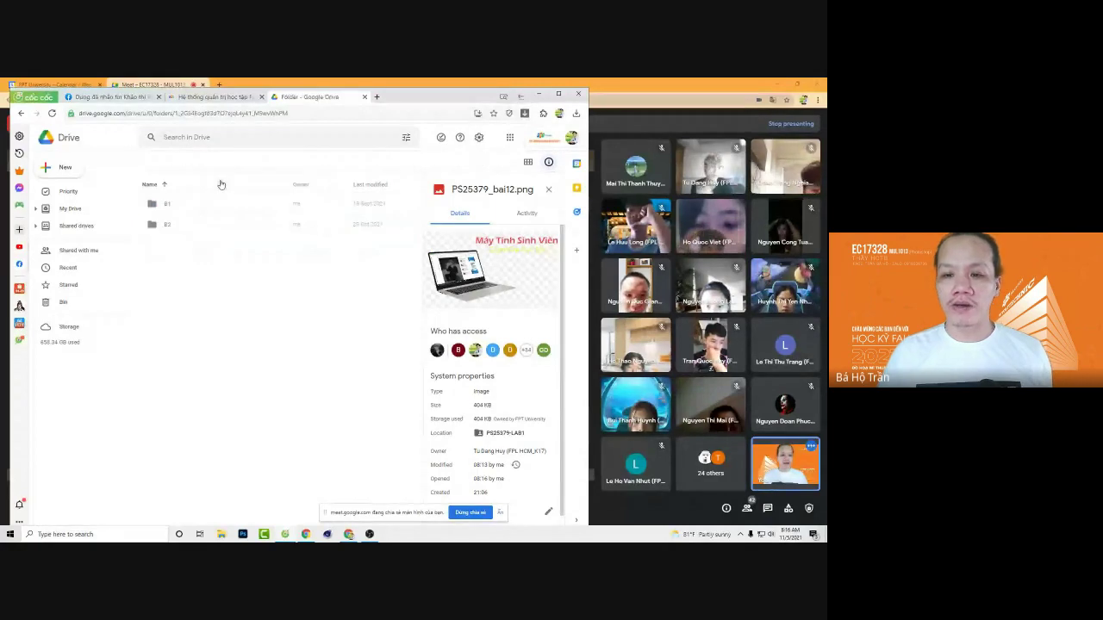
{"action": "double_click", "coordinate": [167, 228]}
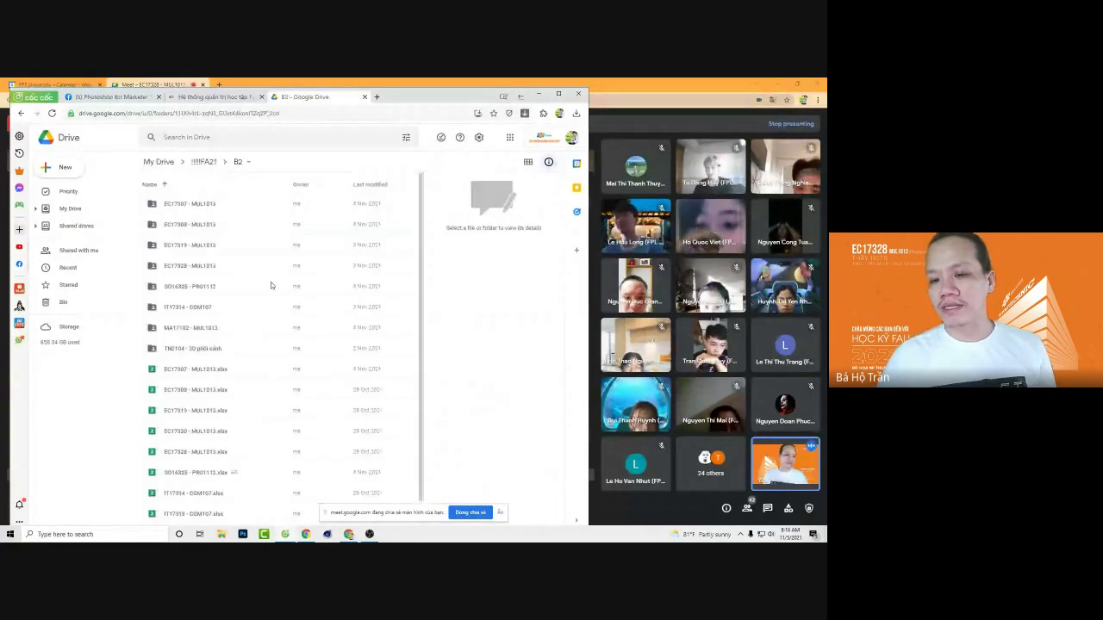
{"action": "left_click", "coordinate": [201, 162]}
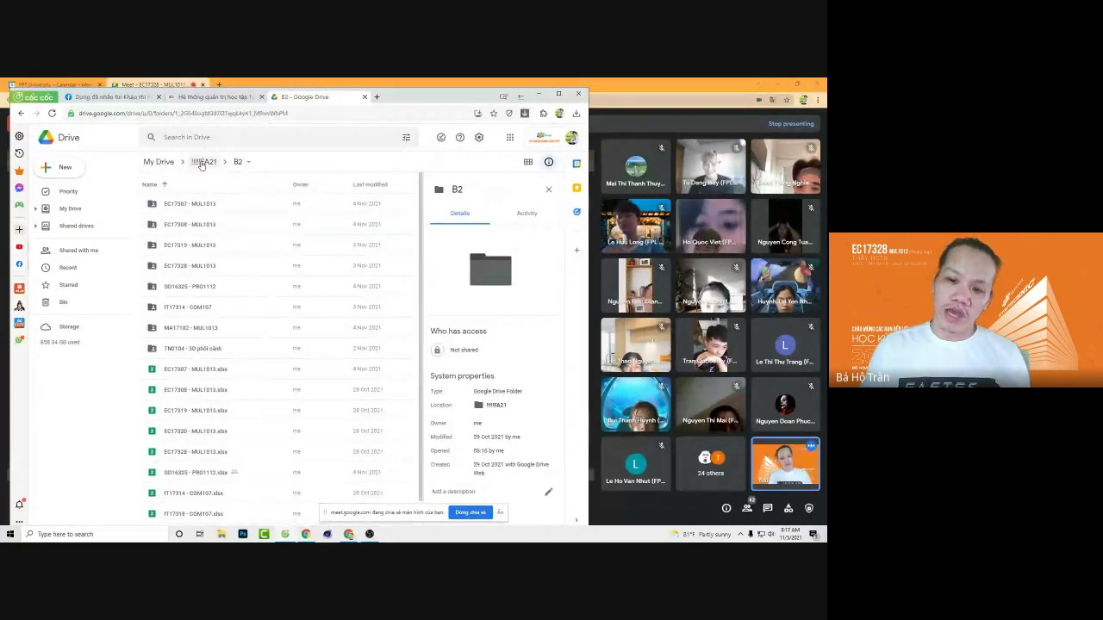
{"action": "left_click", "coordinate": [161, 163]}
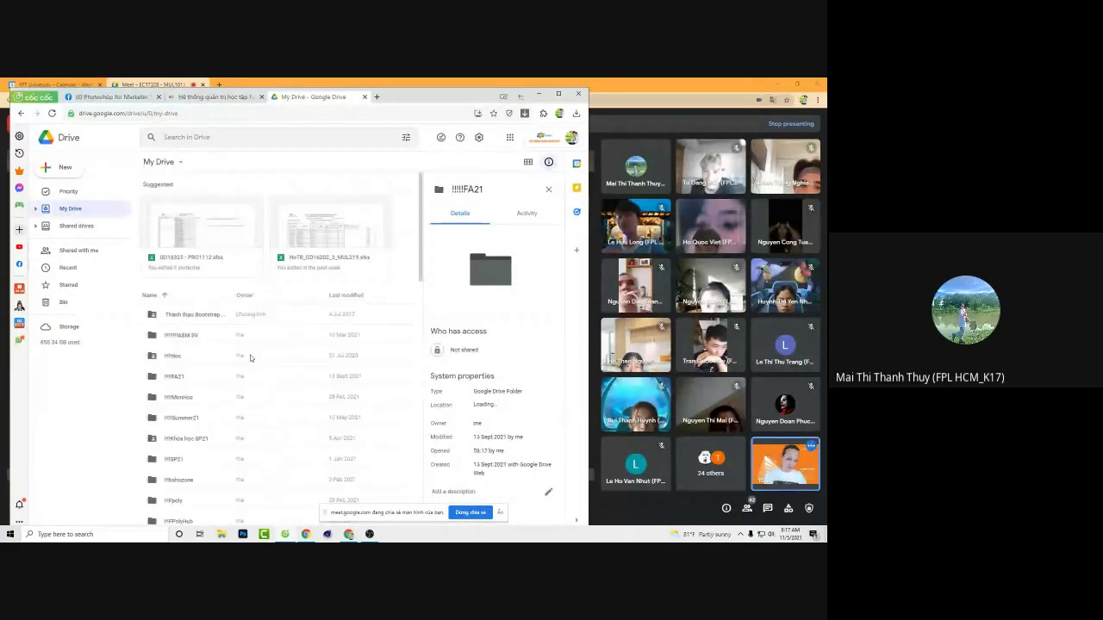
{"action": "scroll", "coordinate": [229, 374], "scroll_direction": "down", "scroll_amount": 2}
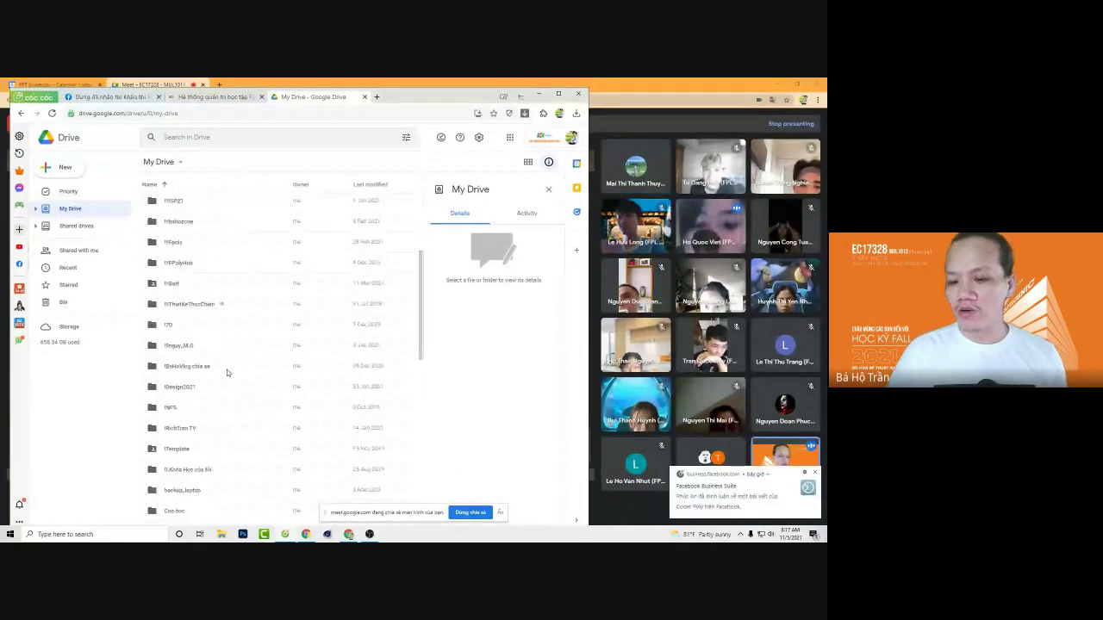
{"action": "scroll", "coordinate": [228, 370], "scroll_direction": "down", "scroll_amount": 1}
{"action": "scroll", "coordinate": [227, 370], "scroll_direction": "down", "scroll_amount": 1}
{"action": "scroll", "coordinate": [225, 375], "scroll_direction": "down", "scroll_amount": 2}
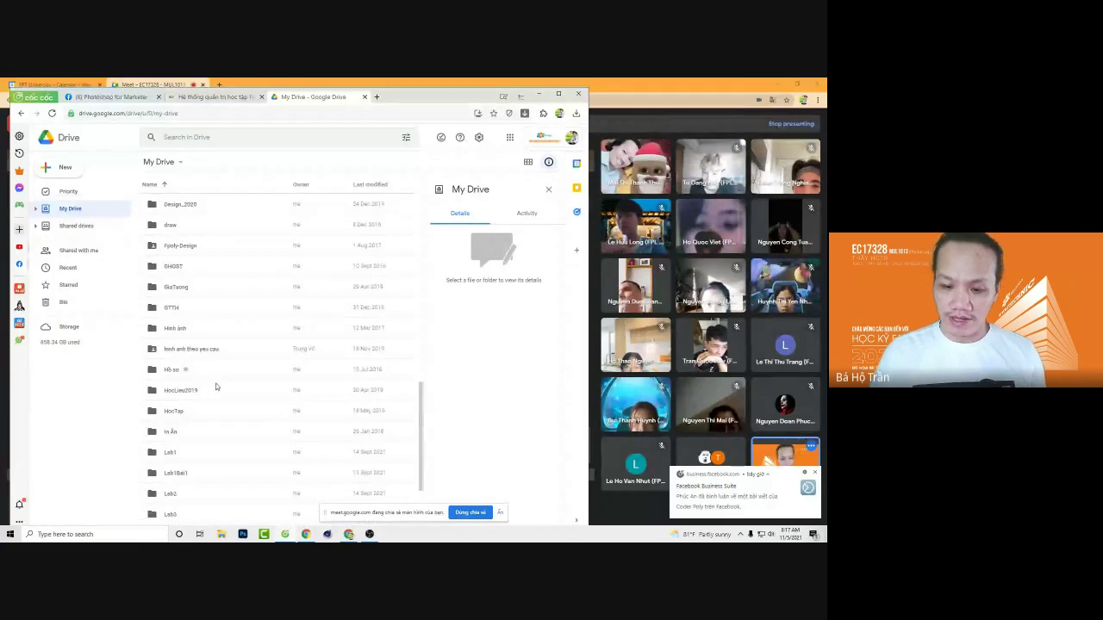
{"action": "scroll", "coordinate": [219, 381], "scroll_direction": "up", "scroll_amount": 4}
{"action": "scroll", "coordinate": [215, 386], "scroll_direction": "up", "scroll_amount": 2}
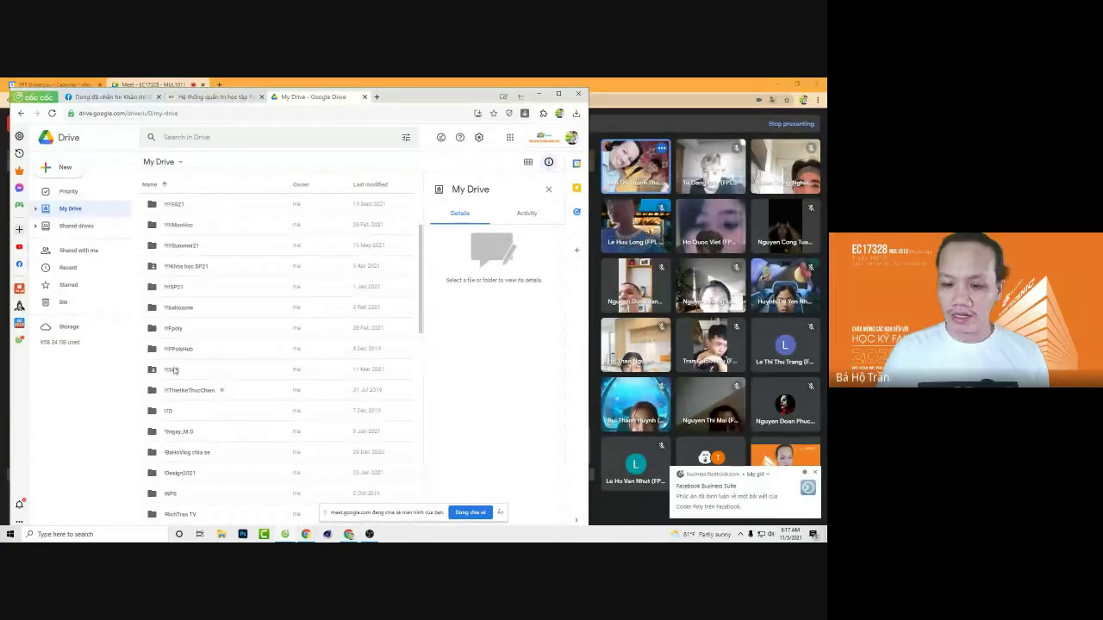
Step: In !!!Soft, copy the font_viet_hoa folder's share link, then open the Meet chat
{"action": "double_click", "coordinate": [209, 369]}
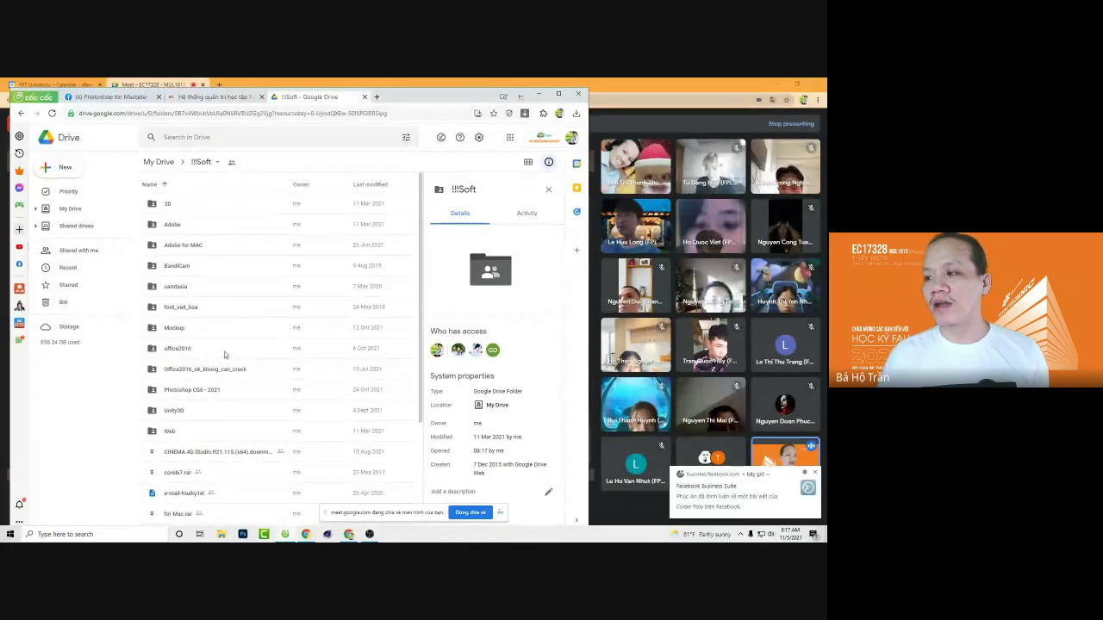
{"action": "left_click", "coordinate": [182, 308]}
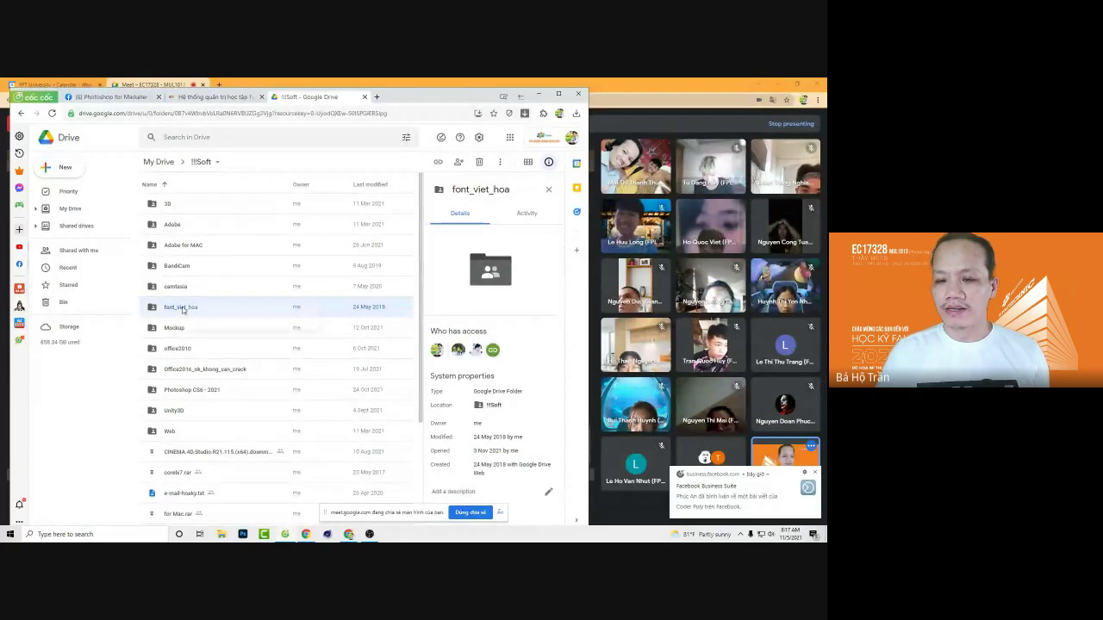
{"action": "right_click", "coordinate": [183, 310]}
{"action": "left_click", "coordinate": [211, 340]}
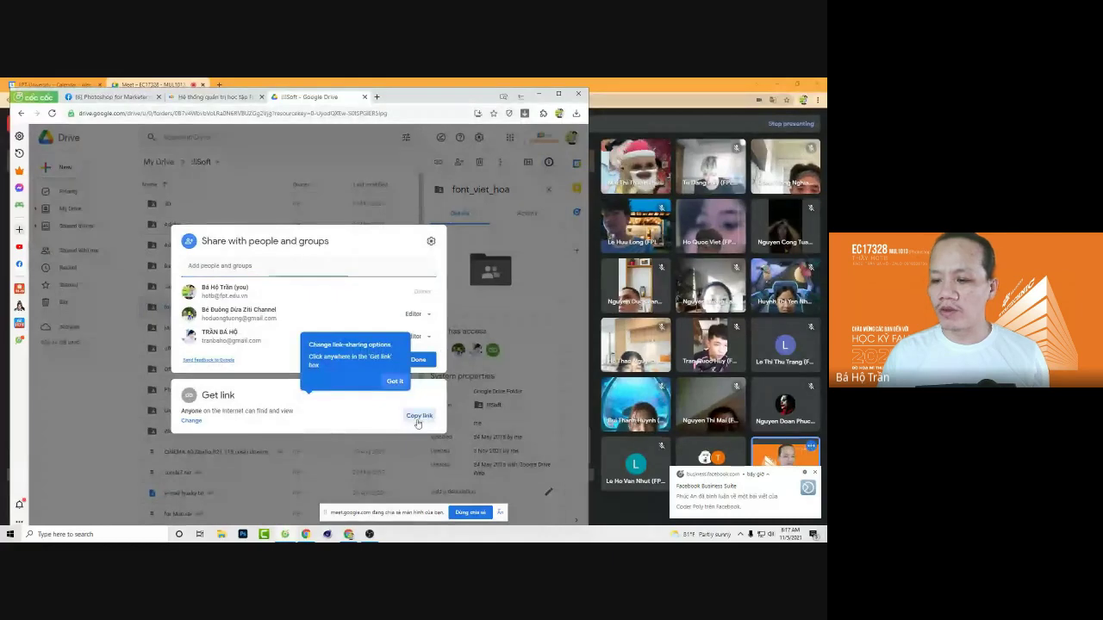
{"action": "left_click", "coordinate": [420, 415]}
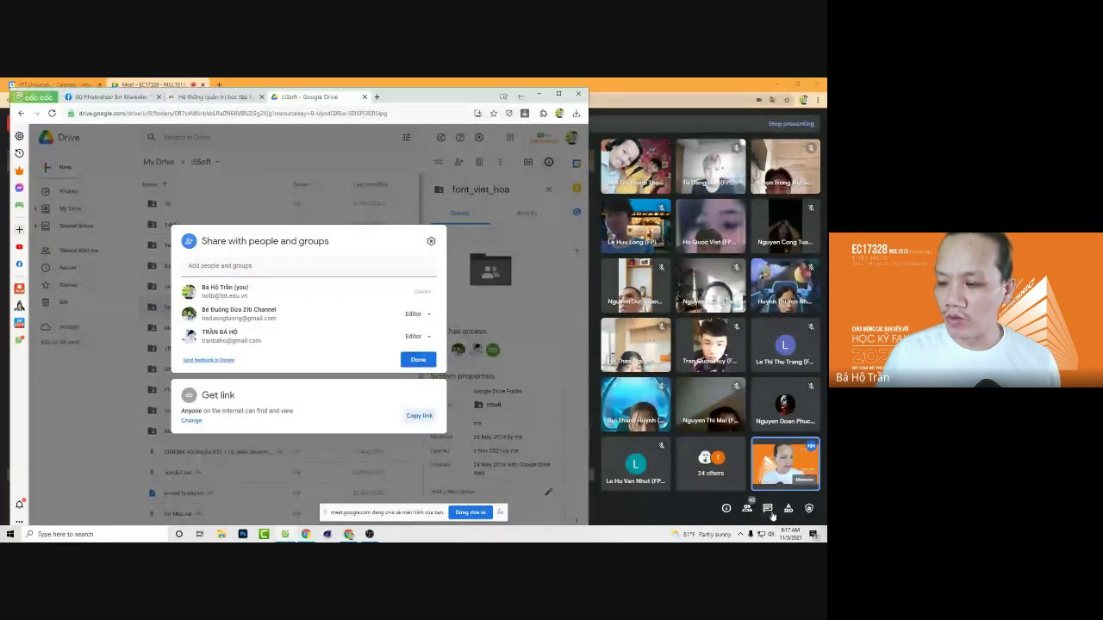
{"action": "left_click", "coordinate": [768, 508]}
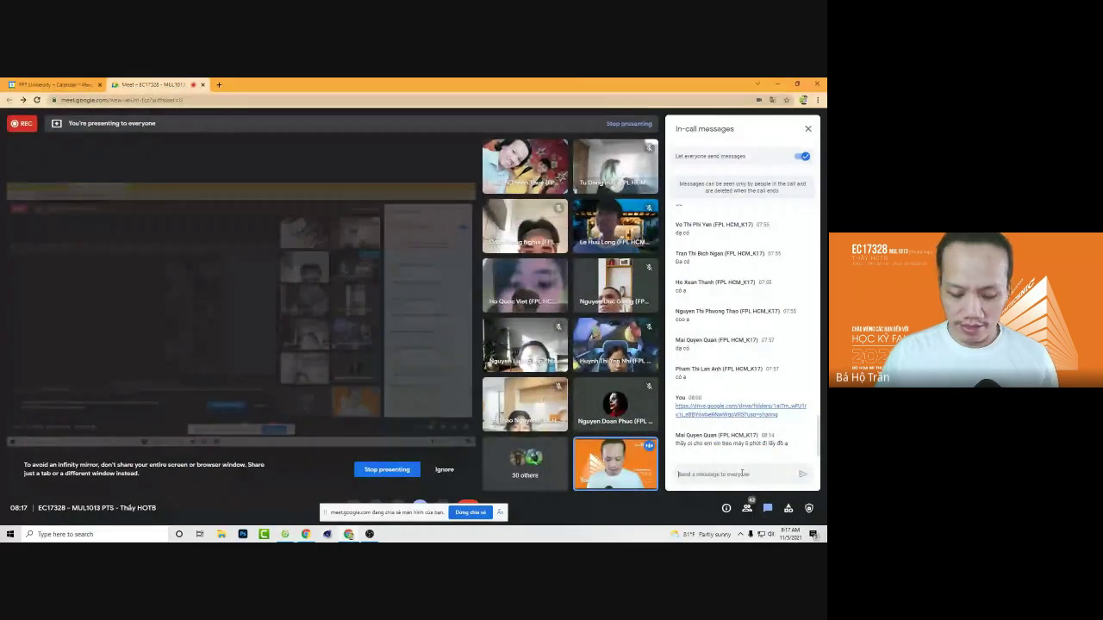
Step: Paste and send the font_viet_hoa link in Meet chat, then close Drive's sharing dialog
{"action": "left_click", "coordinate": [742, 474]}
{"action": "key", "text": "ctrl+v"}
{"action": "key", "text": "Return"}
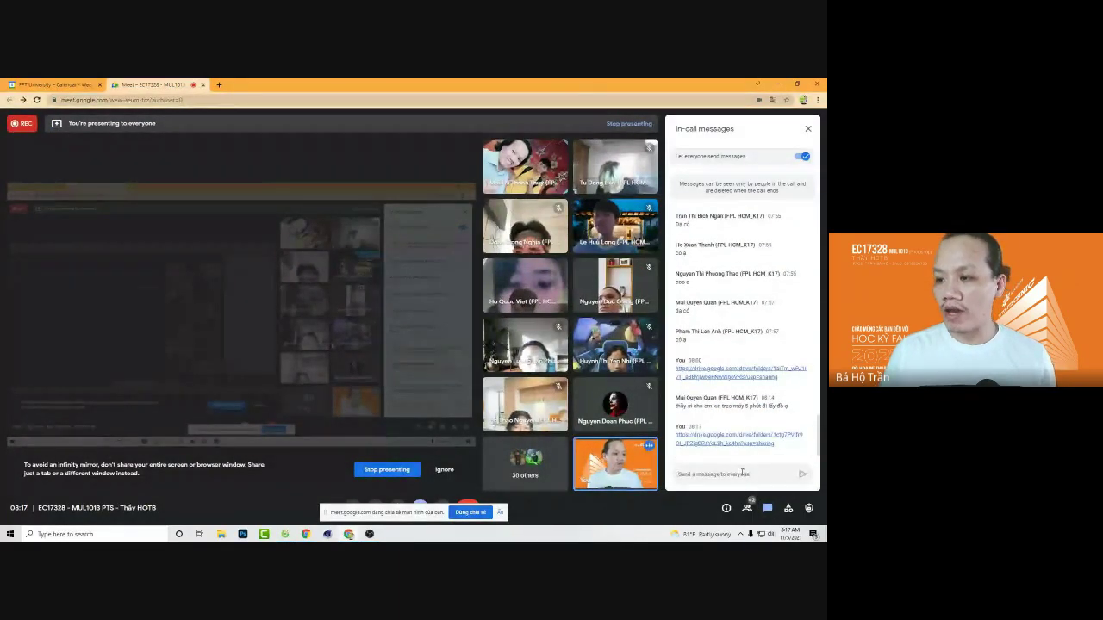
{"action": "key", "text": "alt+Tab"}
{"action": "left_click", "coordinate": [122, 365]}
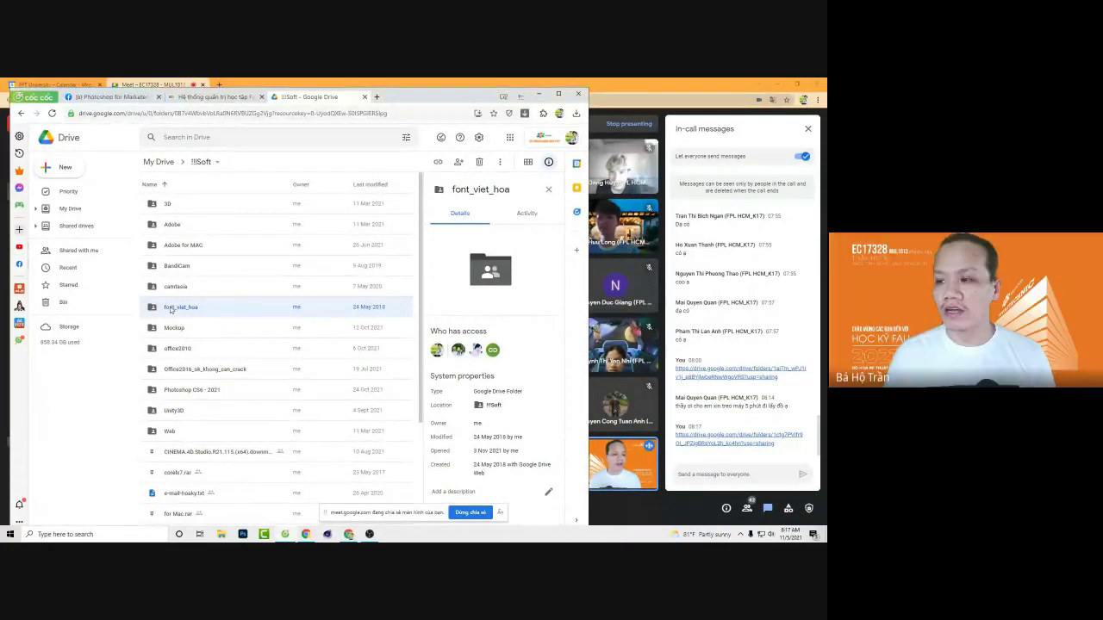
Step: Open font_viet_hoa and download the roboto-viet-hoa_095802.rar archive
{"action": "double_click", "coordinate": [171, 310]}
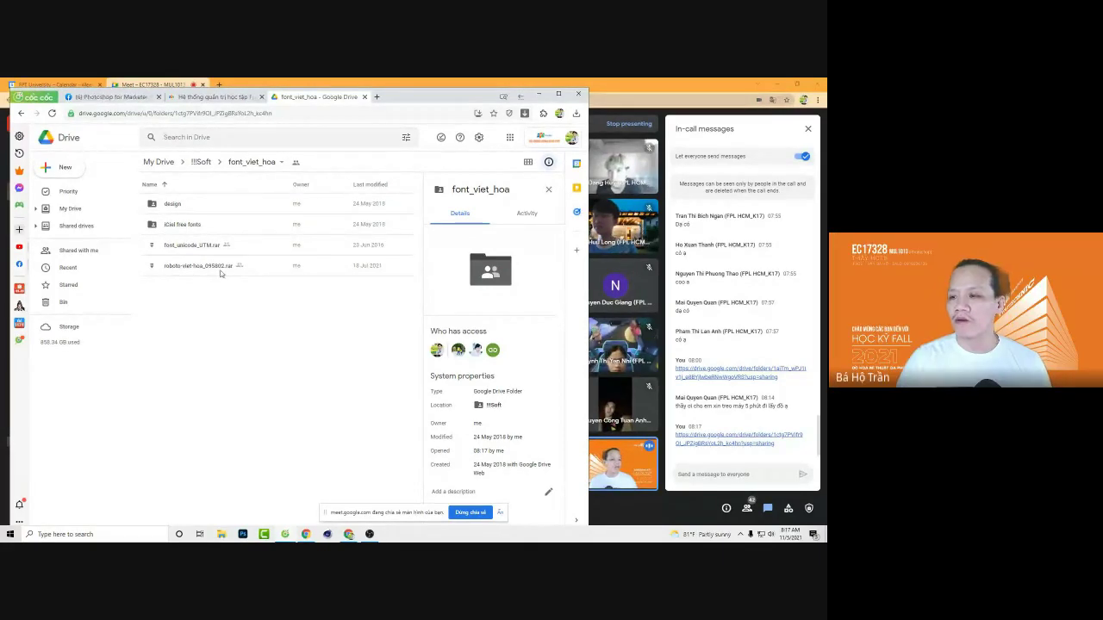
{"action": "left_click", "coordinate": [175, 267]}
{"action": "left_click", "coordinate": [179, 243]}
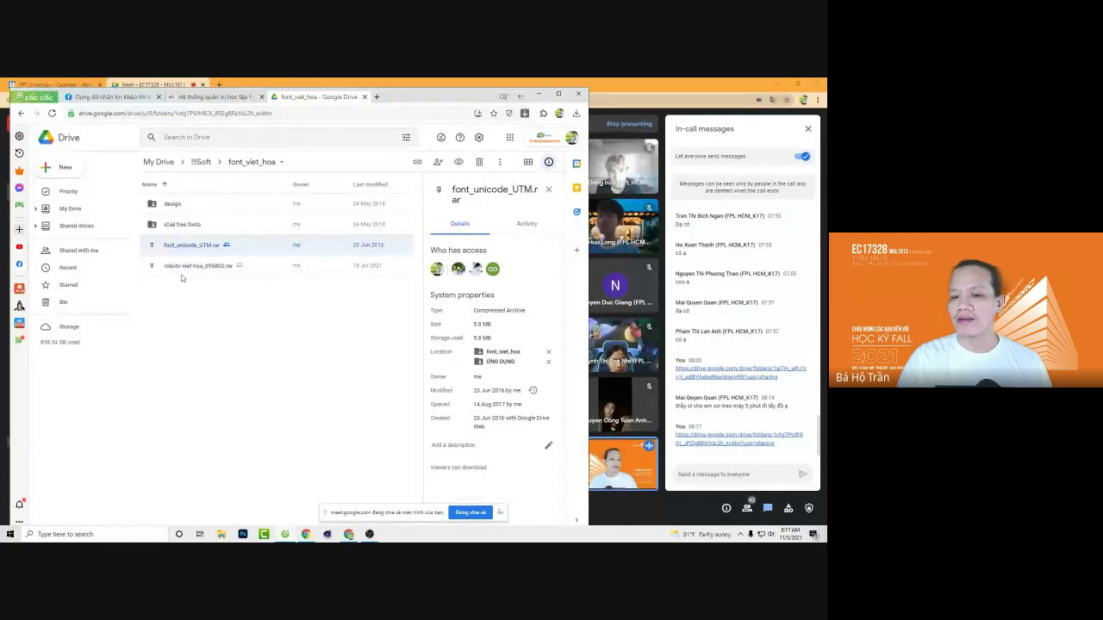
{"action": "left_click", "coordinate": [181, 267]}
{"action": "right_click", "coordinate": [183, 268]}
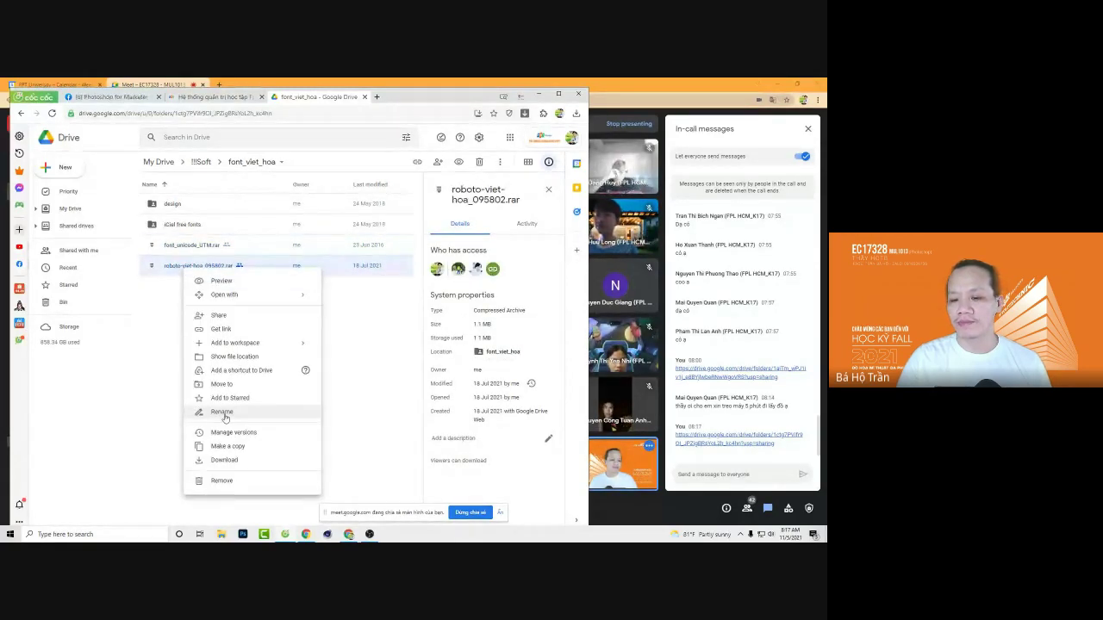
{"action": "left_click", "coordinate": [224, 460]}
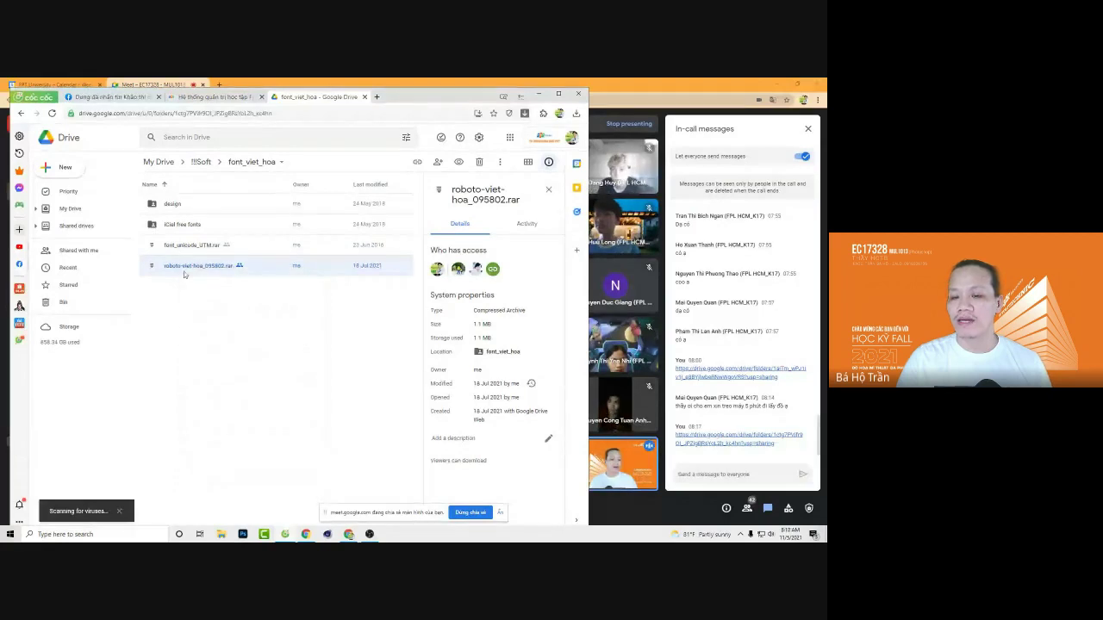
Step: Look through the iCiel free fonts and design folders, then show the downloaded archive in Downloads
{"action": "double_click", "coordinate": [169, 229]}
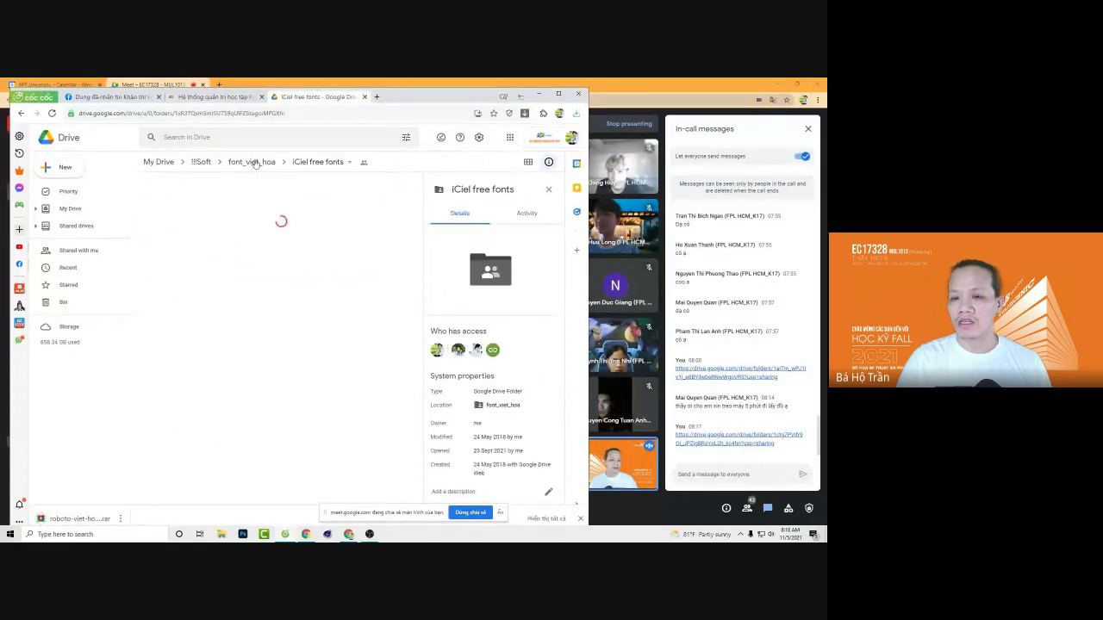
{"action": "left_click", "coordinate": [253, 162]}
{"action": "left_click", "coordinate": [191, 225]}
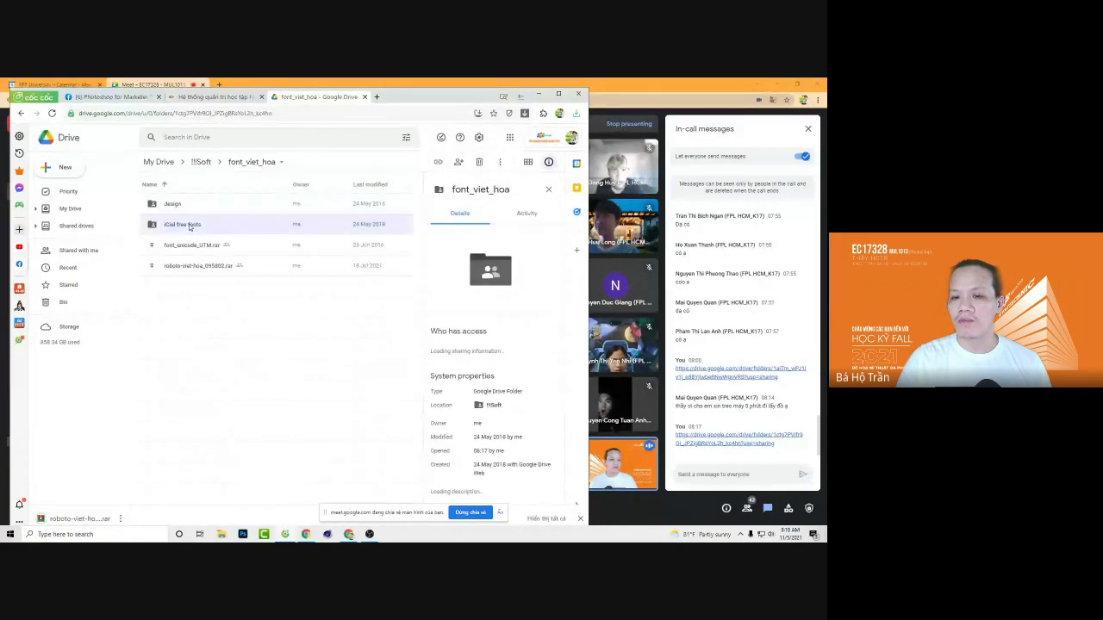
{"action": "right_click", "coordinate": [189, 226]}
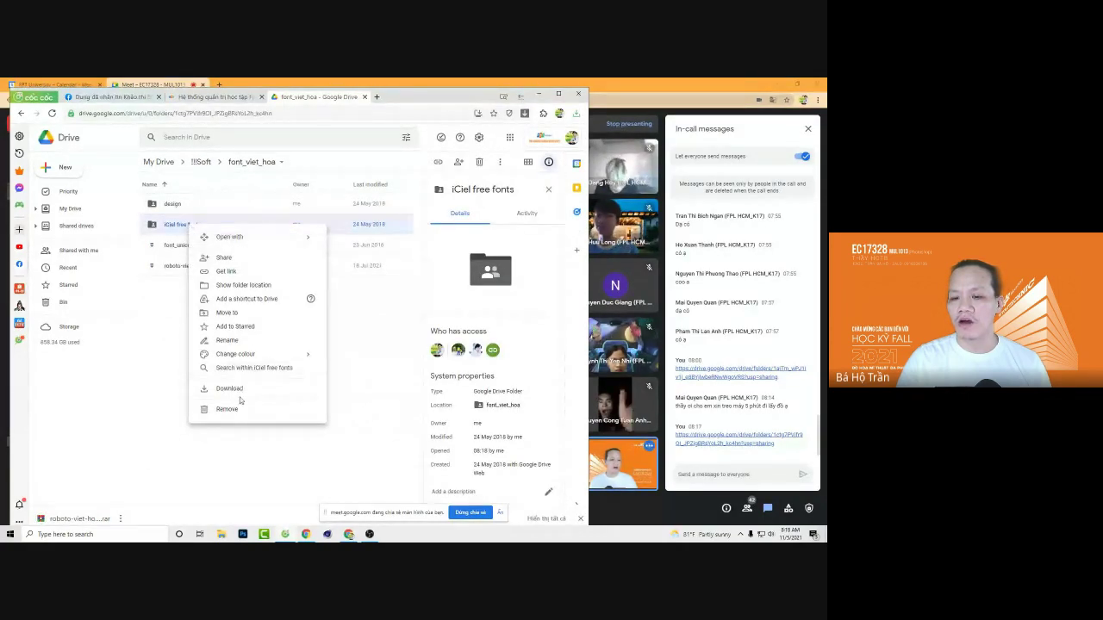
{"action": "left_click", "coordinate": [172, 205]}
{"action": "double_click", "coordinate": [171, 205]}
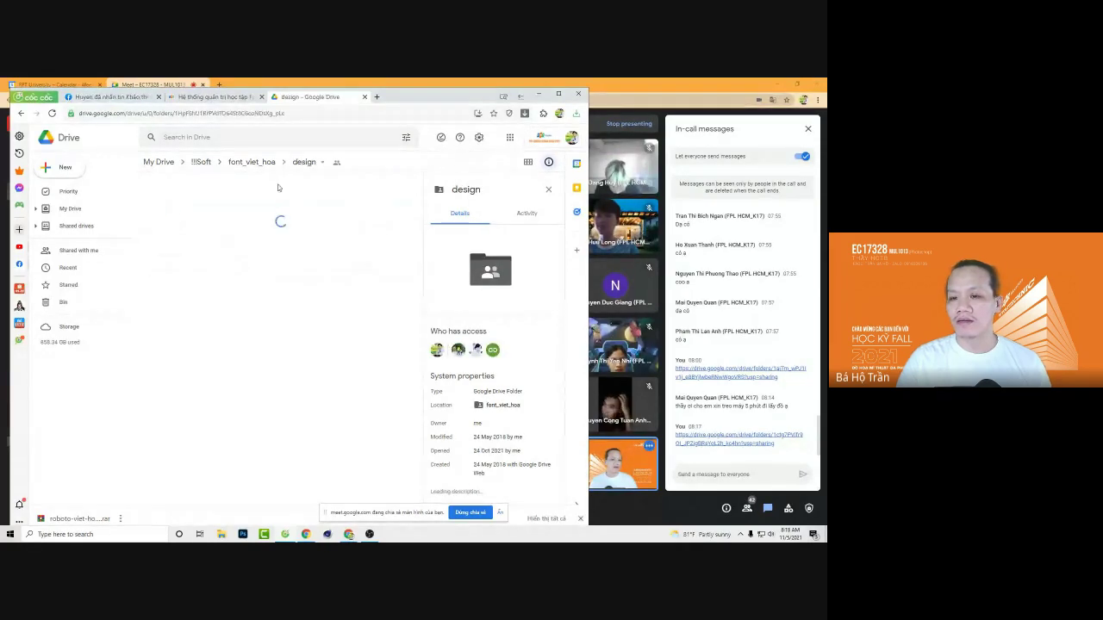
{"action": "left_click", "coordinate": [251, 162]}
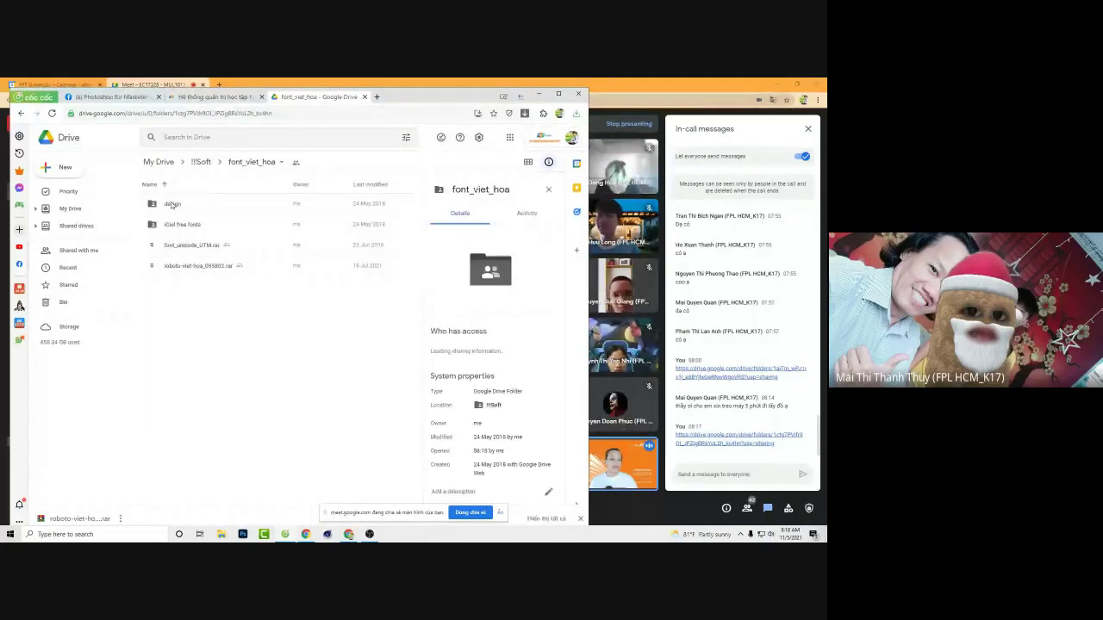
{"action": "right_click", "coordinate": [172, 204]}
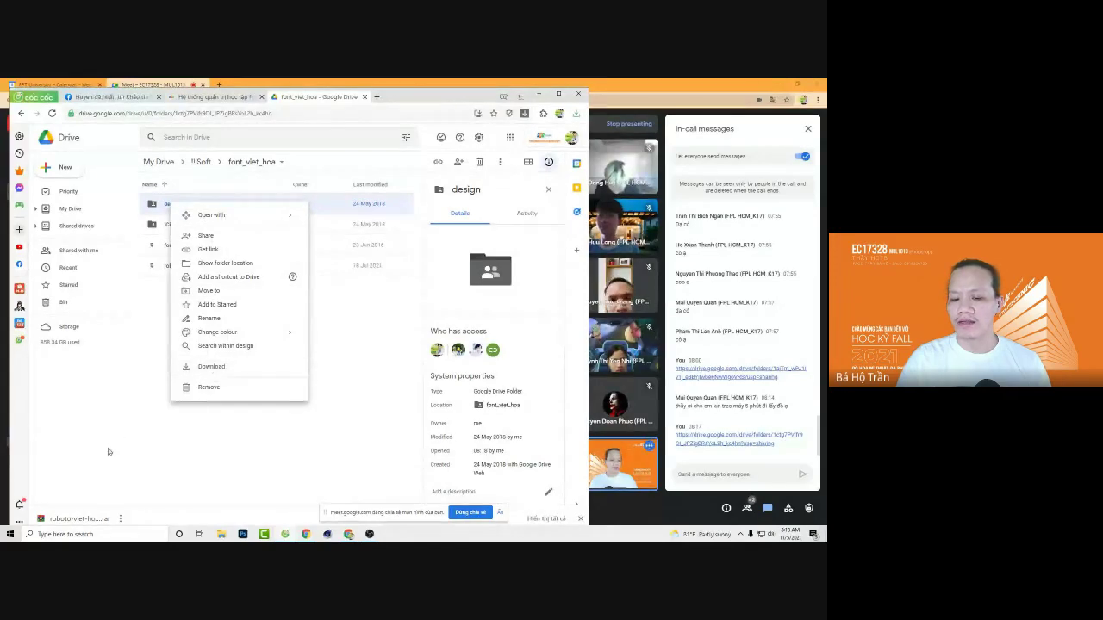
{"action": "left_click", "coordinate": [121, 519]}
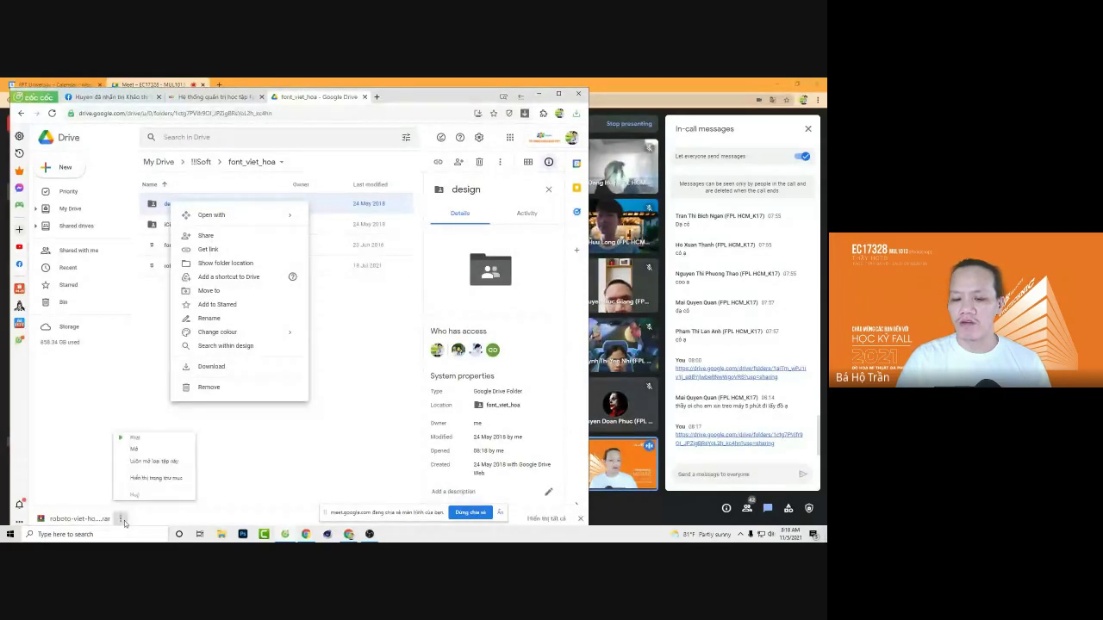
{"action": "left_click", "coordinate": [141, 477]}
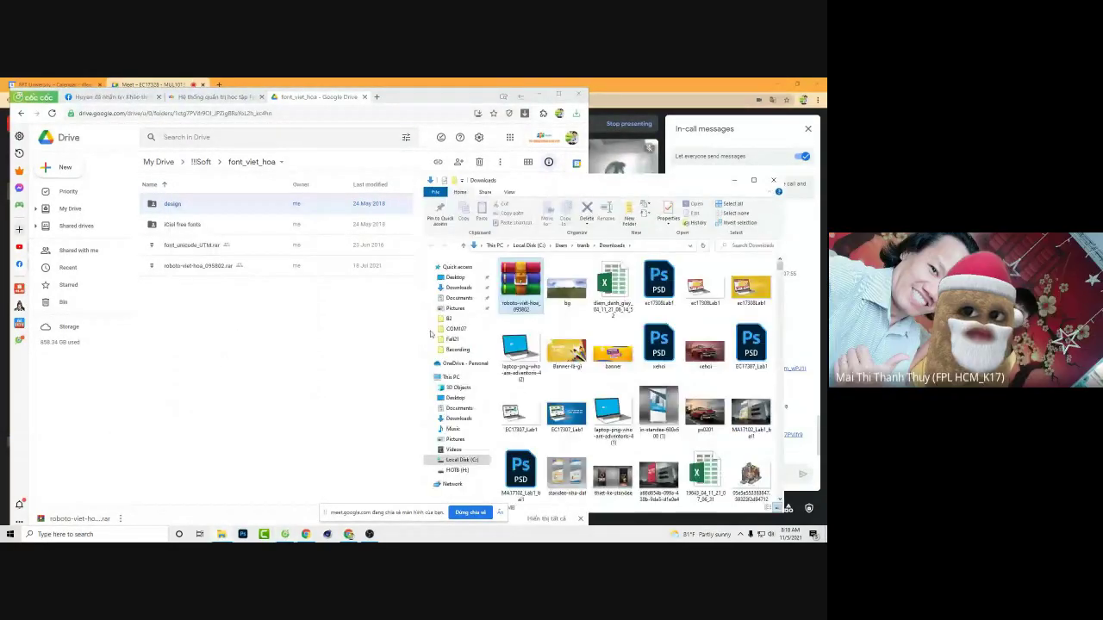
Step: Move the Downloads window over Drive and extract the roboto-viet-hoa archive
{"action": "left_click_drag", "start_coordinate": [535, 182], "coordinate": [256, 155]}
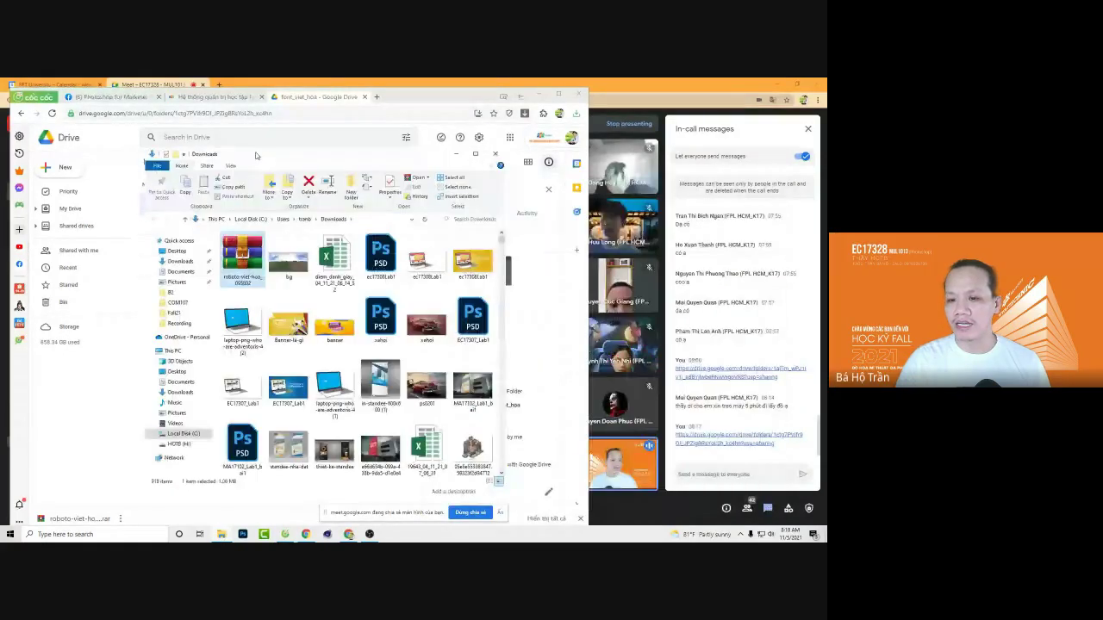
{"action": "right_click", "coordinate": [238, 253]}
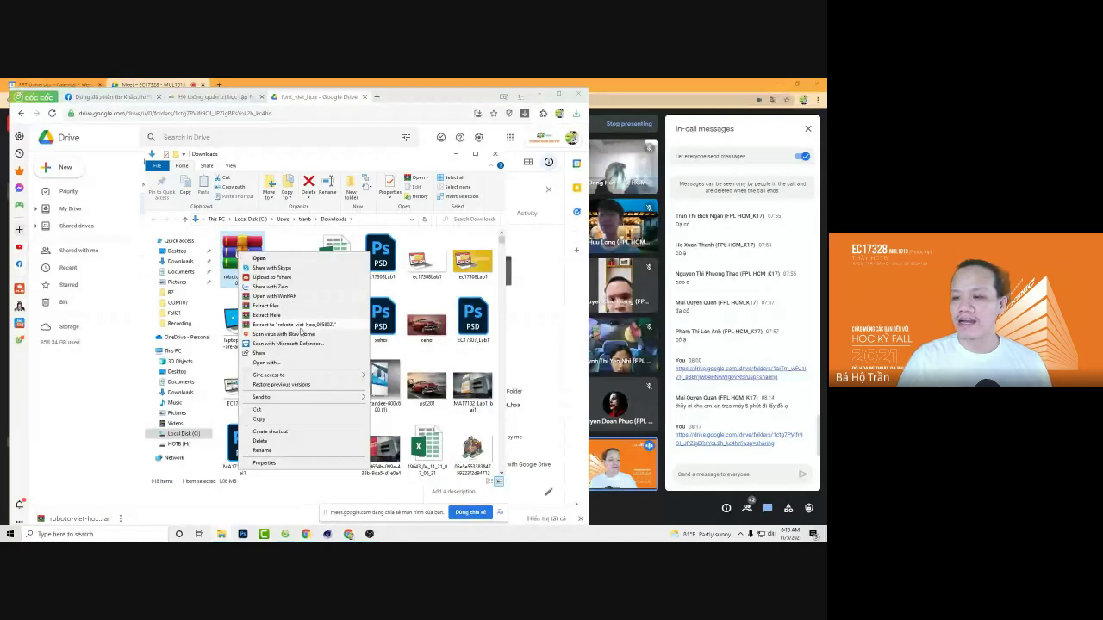
{"action": "left_click", "coordinate": [300, 326]}
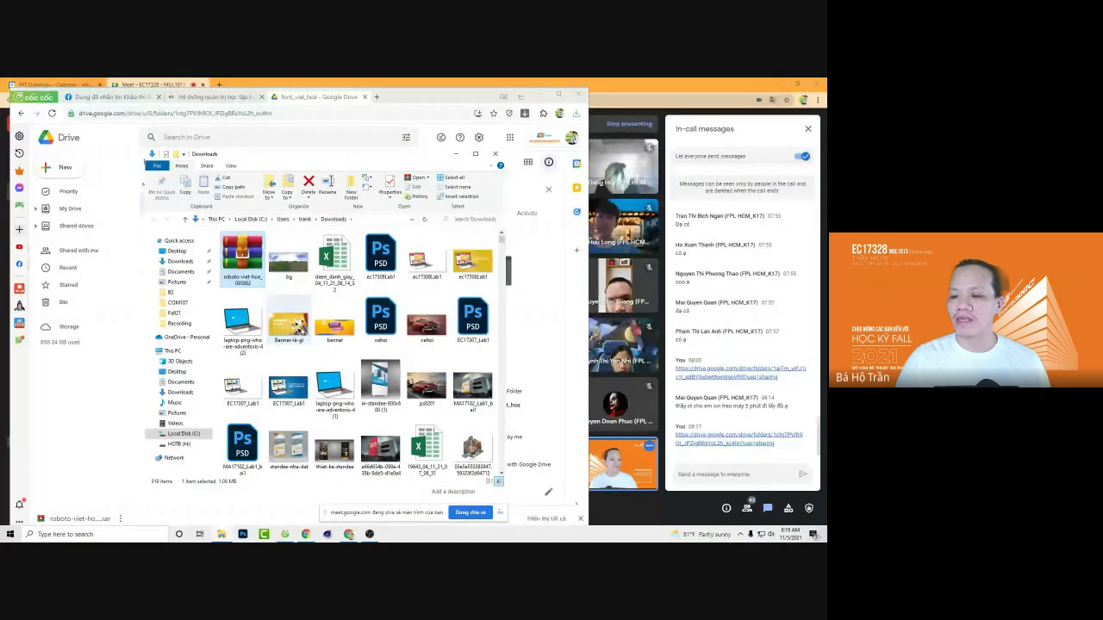
{"action": "scroll", "coordinate": [497, 420], "scroll_direction": "down", "scroll_amount": 5}
{"action": "scroll", "coordinate": [496, 419], "scroll_direction": "down", "scroll_amount": 5}
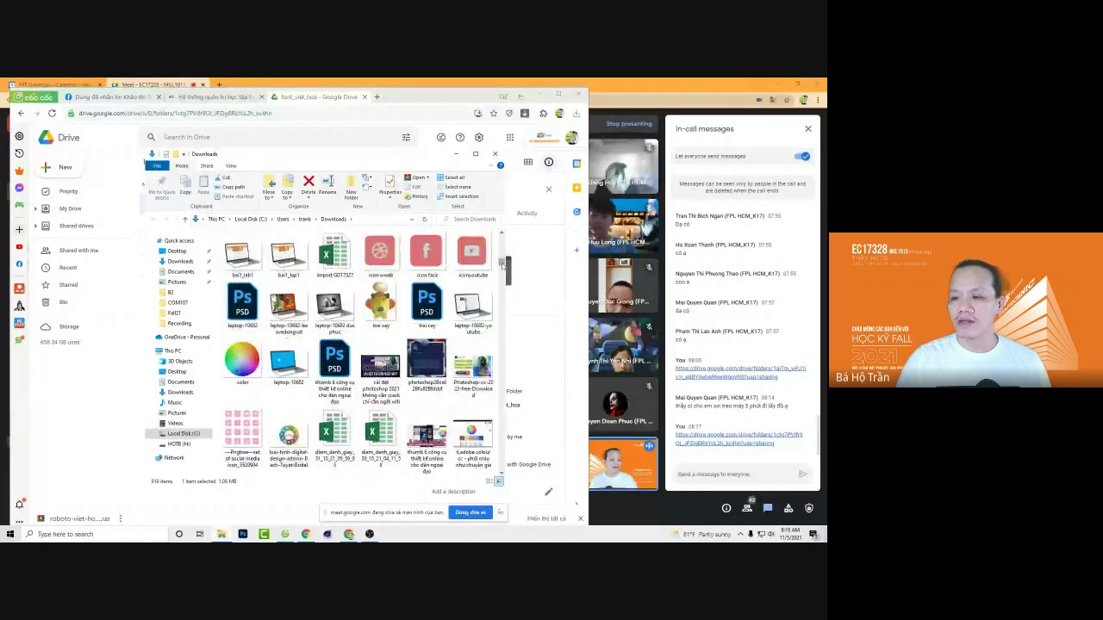
{"action": "scroll", "coordinate": [496, 420], "scroll_direction": "down", "scroll_amount": 5}
{"action": "scroll", "coordinate": [496, 420], "scroll_direction": "down", "scroll_amount": 5}
{"action": "scroll", "coordinate": [498, 431], "scroll_direction": "down", "scroll_amount": 5}
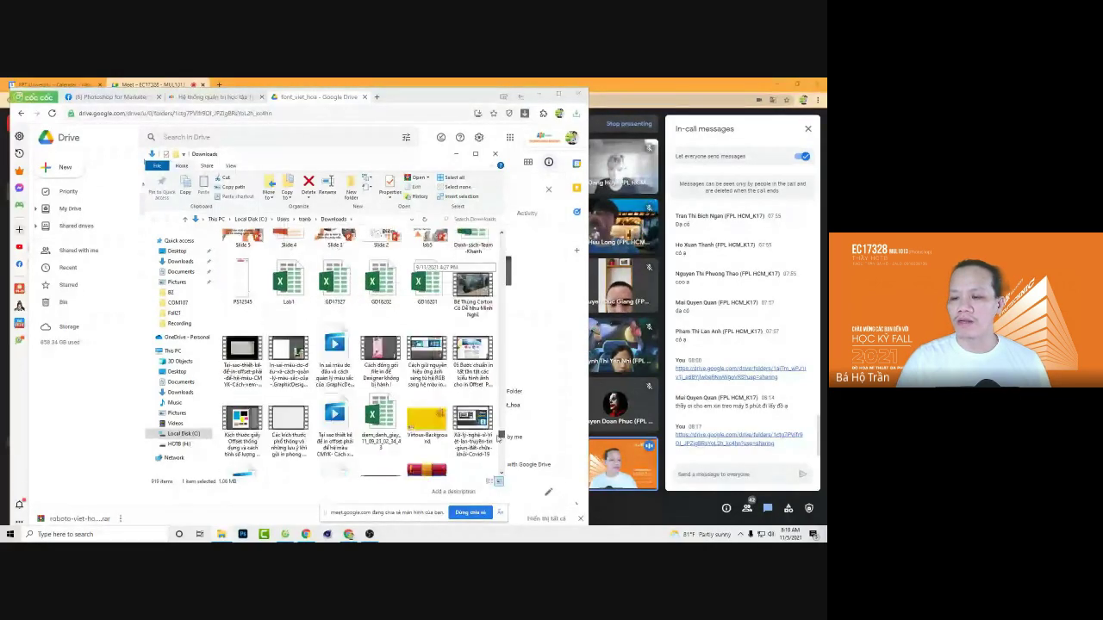
{"action": "scroll", "coordinate": [497, 439], "scroll_direction": "down", "scroll_amount": 2}
{"action": "scroll", "coordinate": [497, 448], "scroll_direction": "down", "scroll_amount": 2}
{"action": "scroll", "coordinate": [497, 456], "scroll_direction": "down", "scroll_amount": 2}
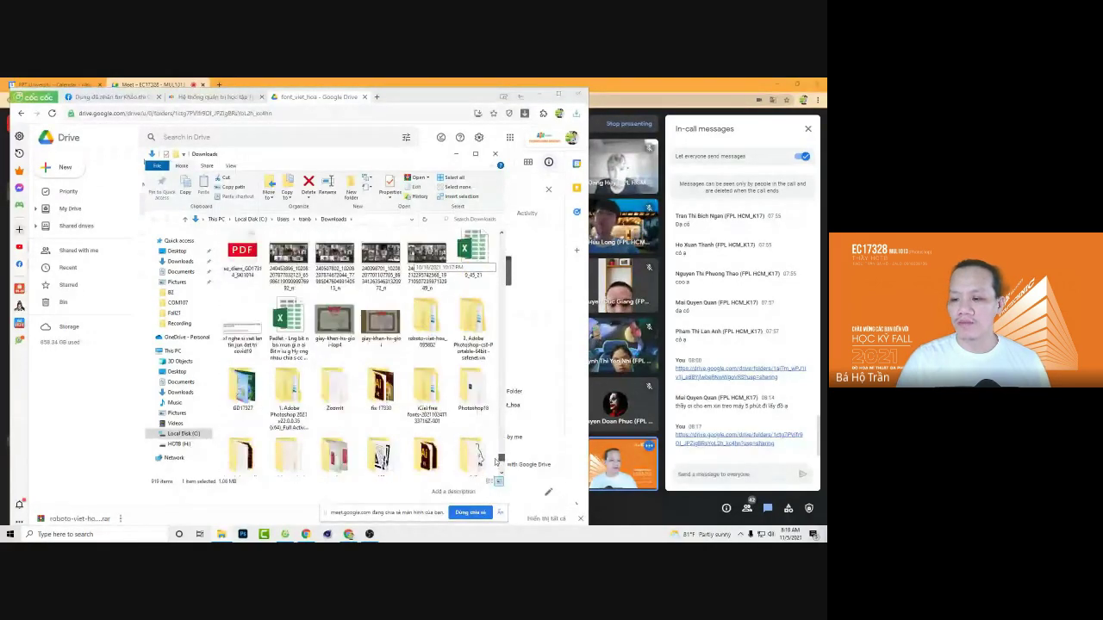
{"action": "scroll", "coordinate": [437, 389], "scroll_direction": "up", "scroll_amount": 1}
Step: Copy all 18 font files from roboto-viet-hoa > Roboto Việt Hóa, then go to This PC
{"action": "left_click", "coordinate": [430, 339]}
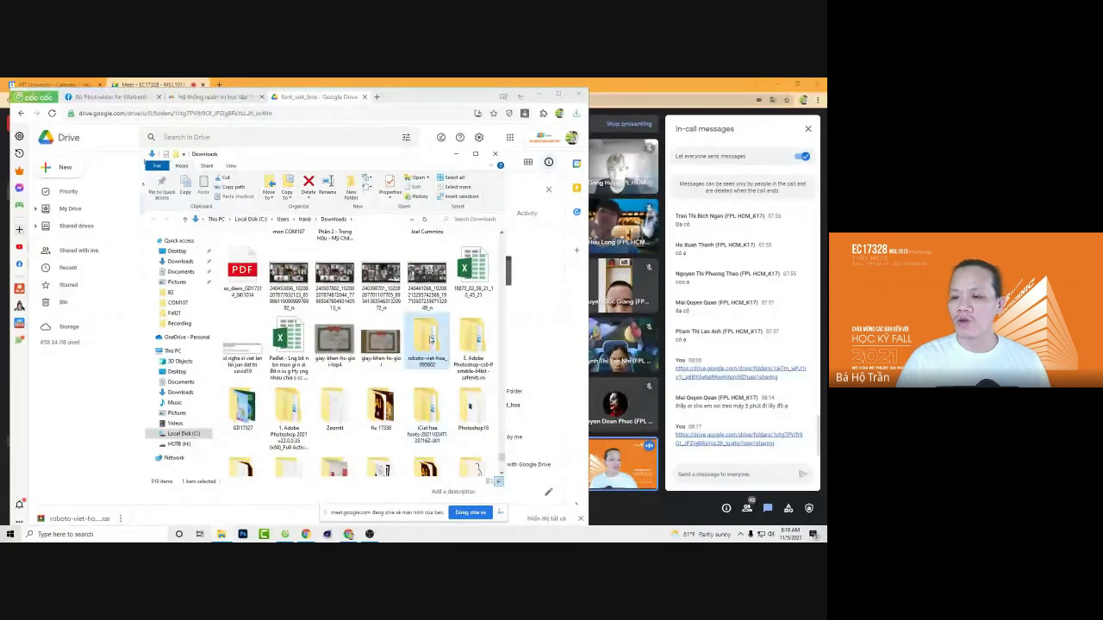
{"action": "double_click", "coordinate": [406, 335]}
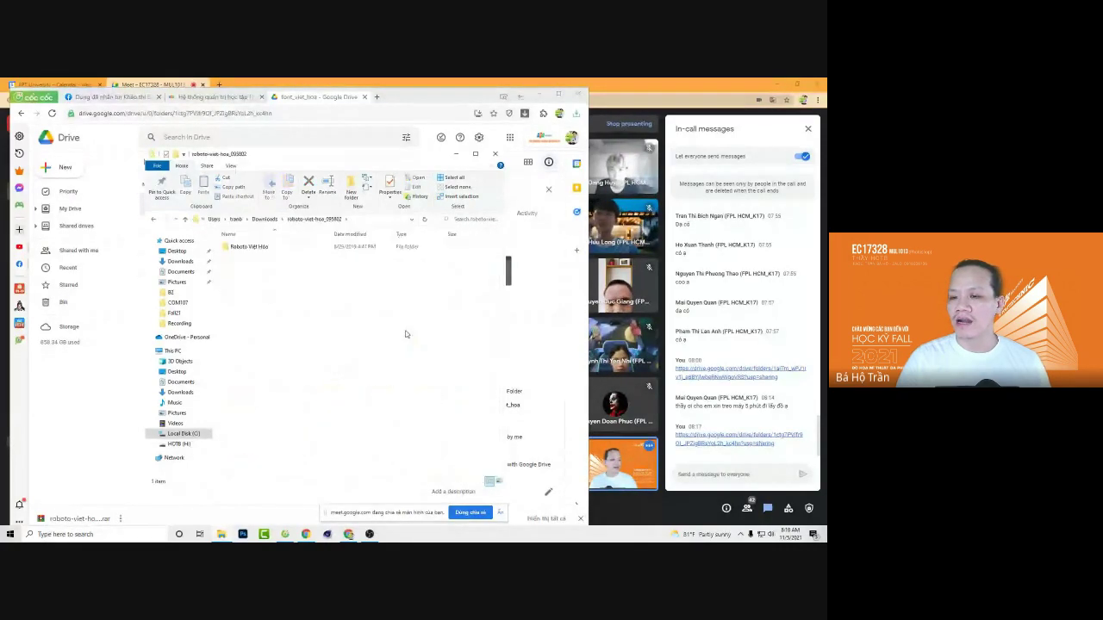
{"action": "double_click", "coordinate": [249, 247]}
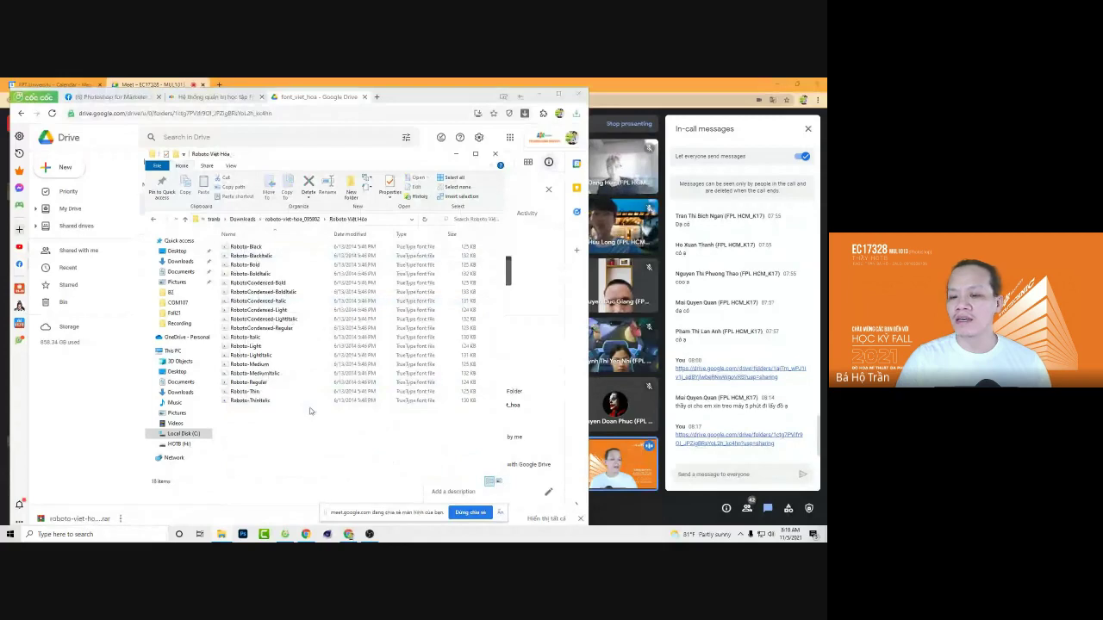
{"action": "key", "text": "ctrl+a"}
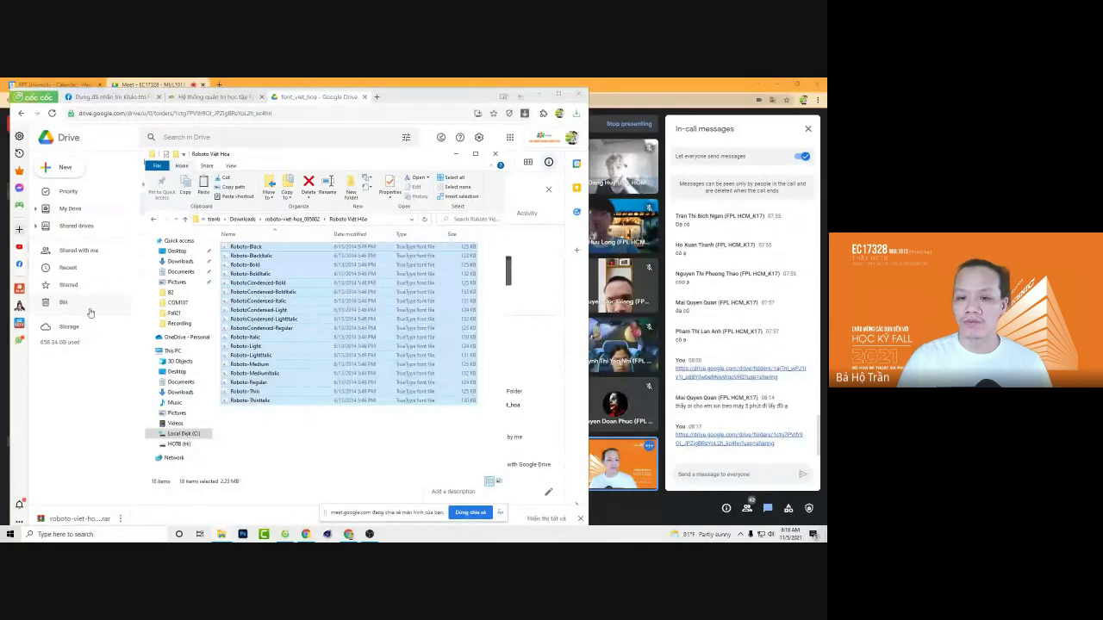
{"action": "left_click", "coordinate": [173, 354]}
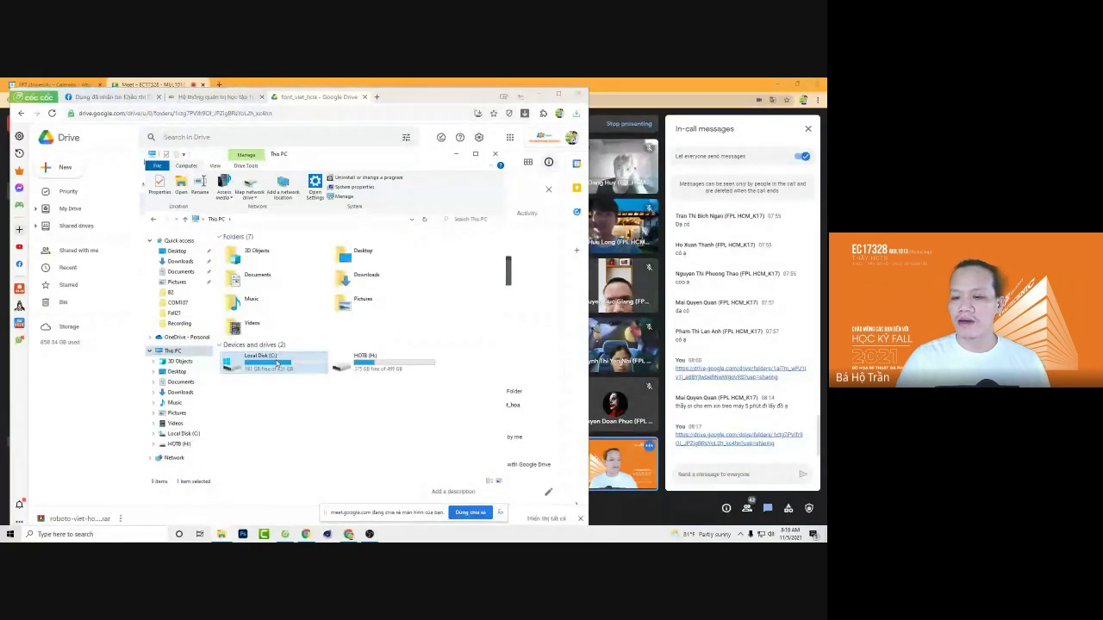
Step: Paste the Roboto fonts into C:\Windows\Fonts, choosing not to replace existing fonts for all items
{"action": "double_click", "coordinate": [256, 358]}
{"action": "double_click", "coordinate": [241, 337]}
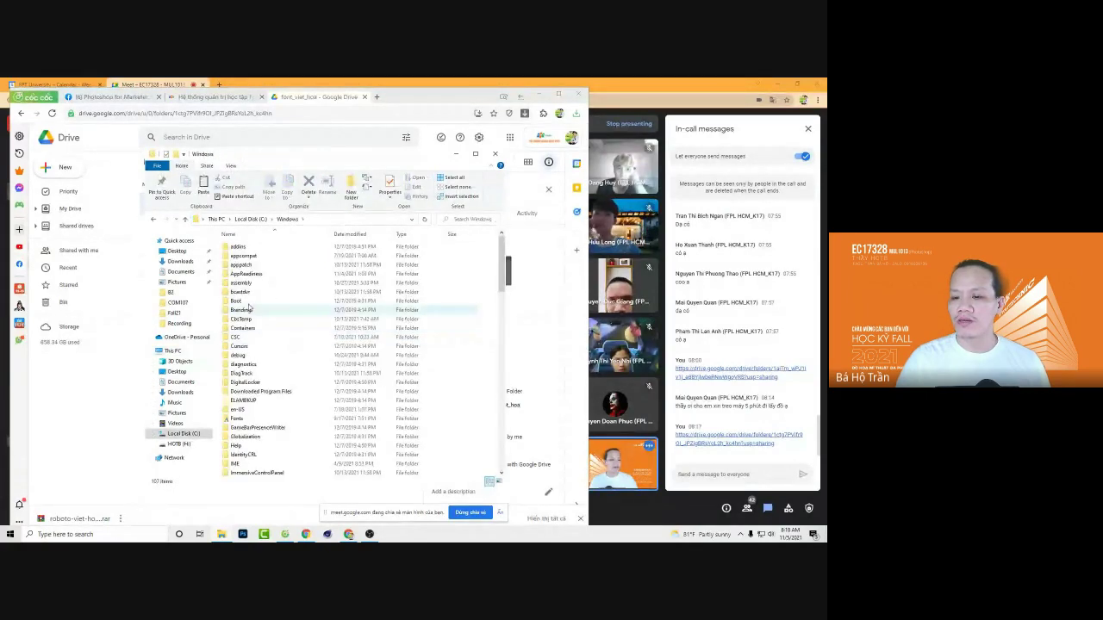
{"action": "double_click", "coordinate": [246, 419]}
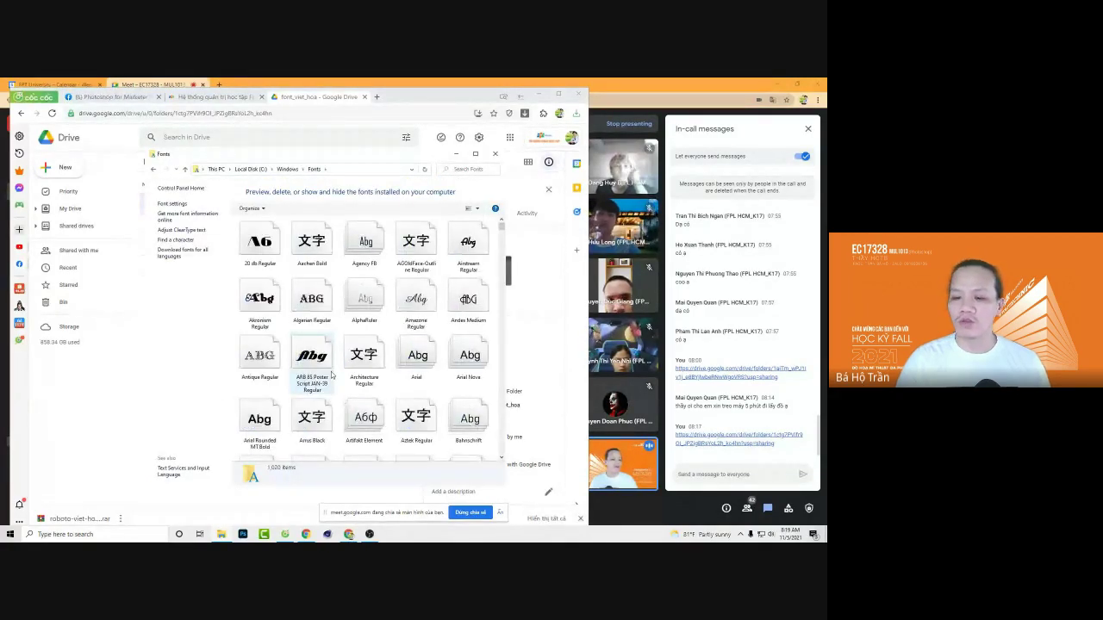
{"action": "key", "text": "ctrl+v"}
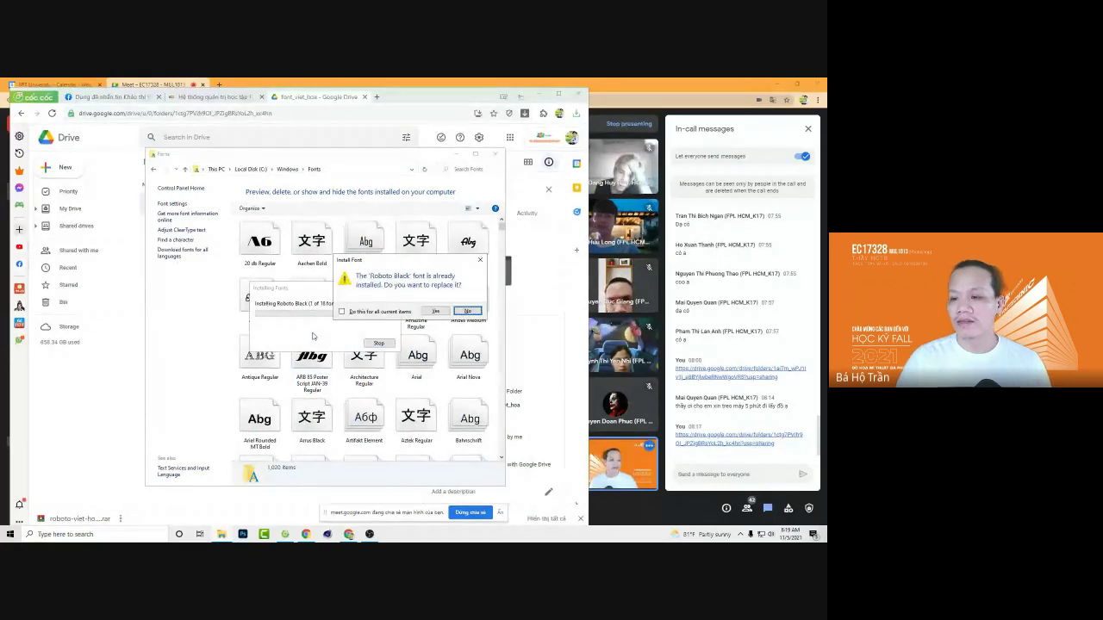
{"action": "left_click", "coordinate": [466, 311]}
{"action": "left_click", "coordinate": [398, 312]}
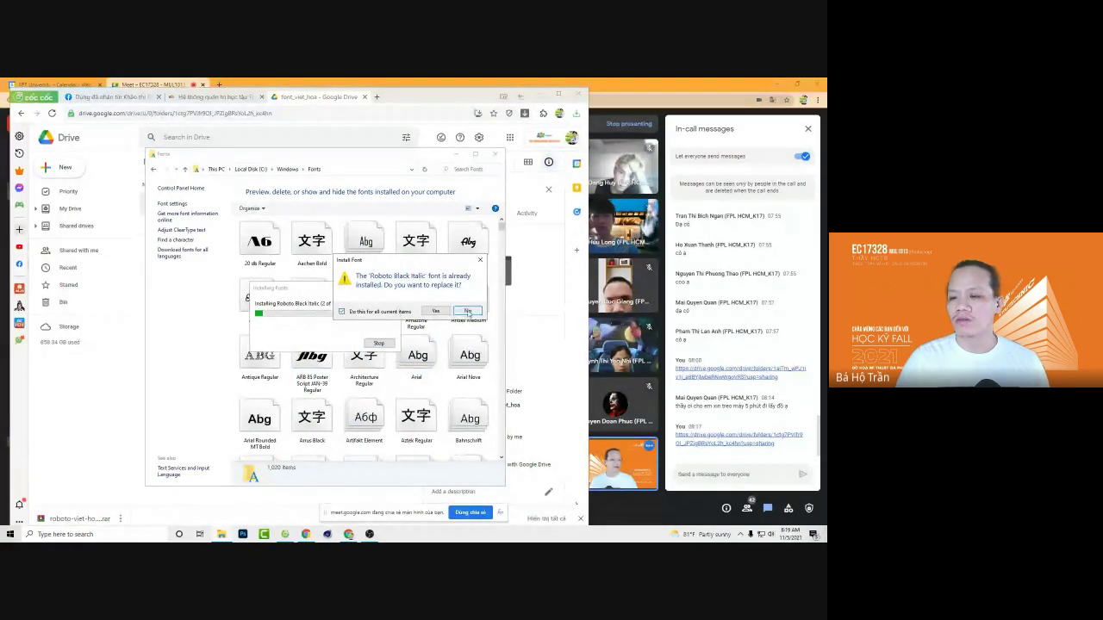
{"action": "left_click", "coordinate": [466, 311]}
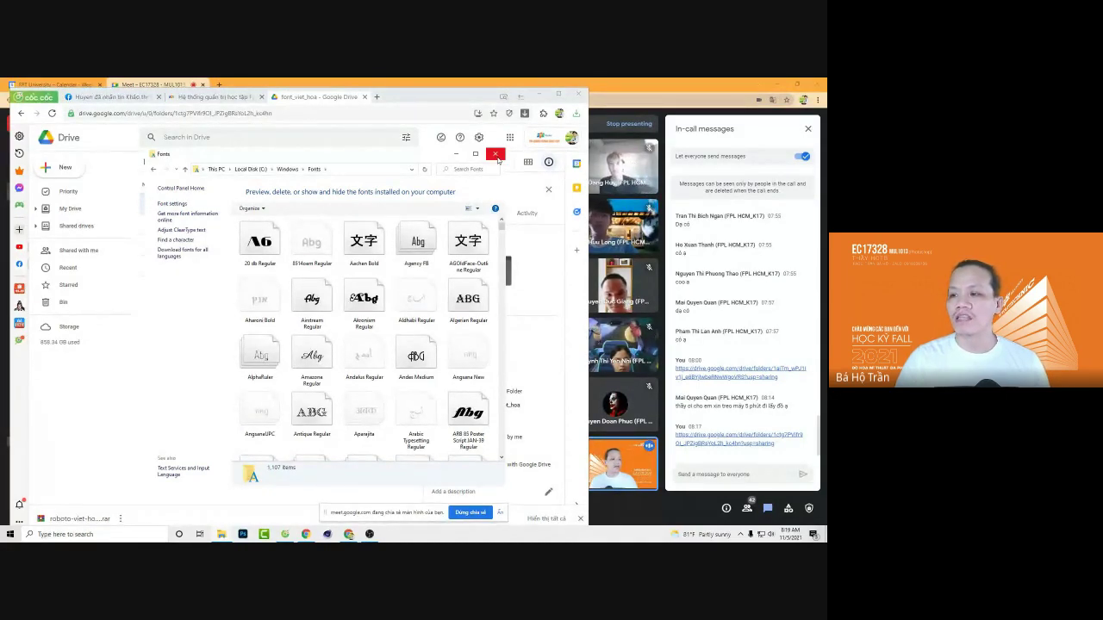
Step: Close the Fonts window, browse back up to !!!Soft, and close the Google Drive tab
{"action": "left_click", "coordinate": [497, 155]}
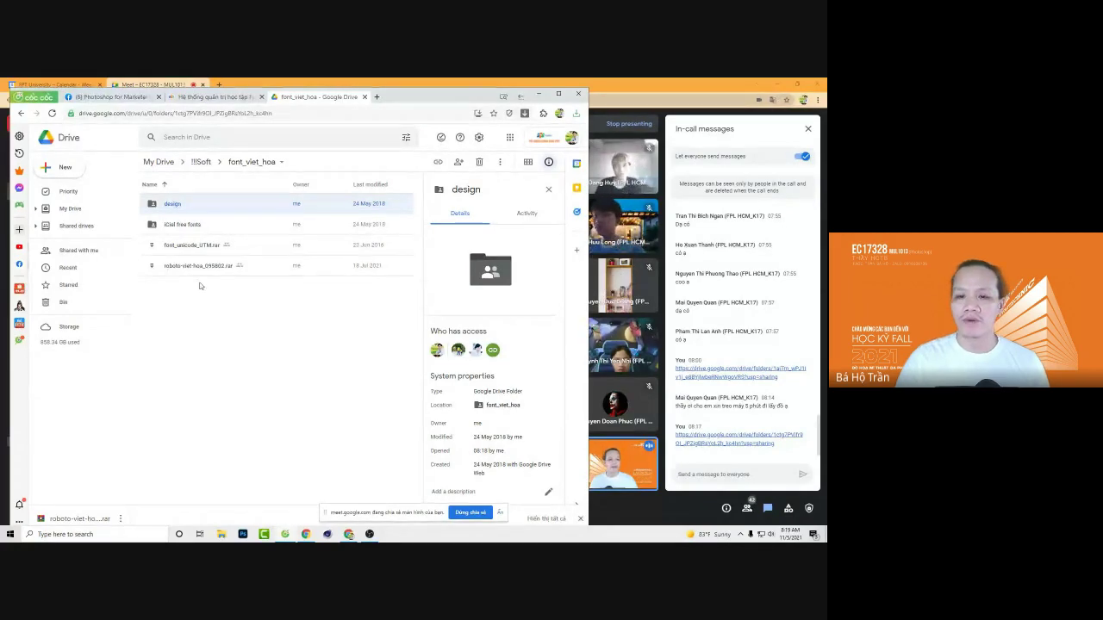
{"action": "left_click", "coordinate": [165, 244]}
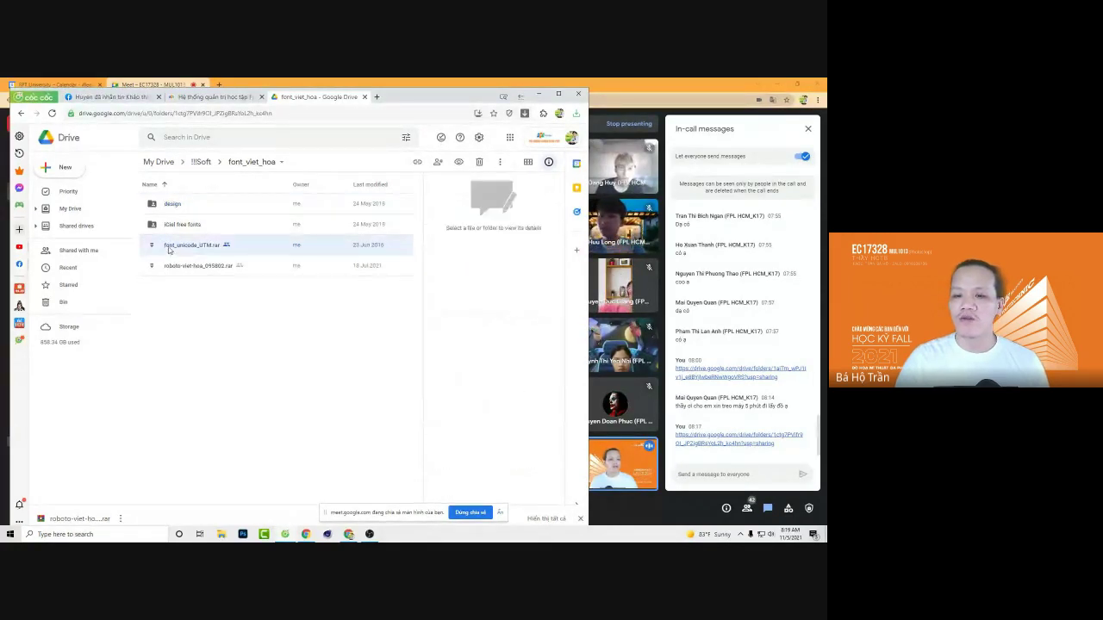
{"action": "left_click", "coordinate": [190, 228]}
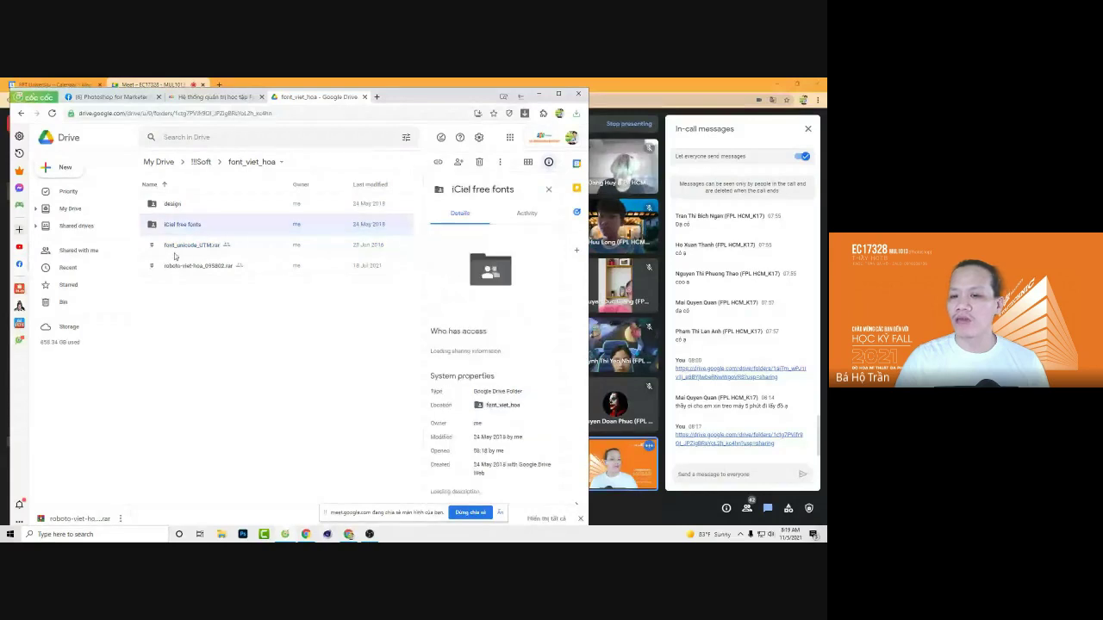
{"action": "key", "text": "Escape"}
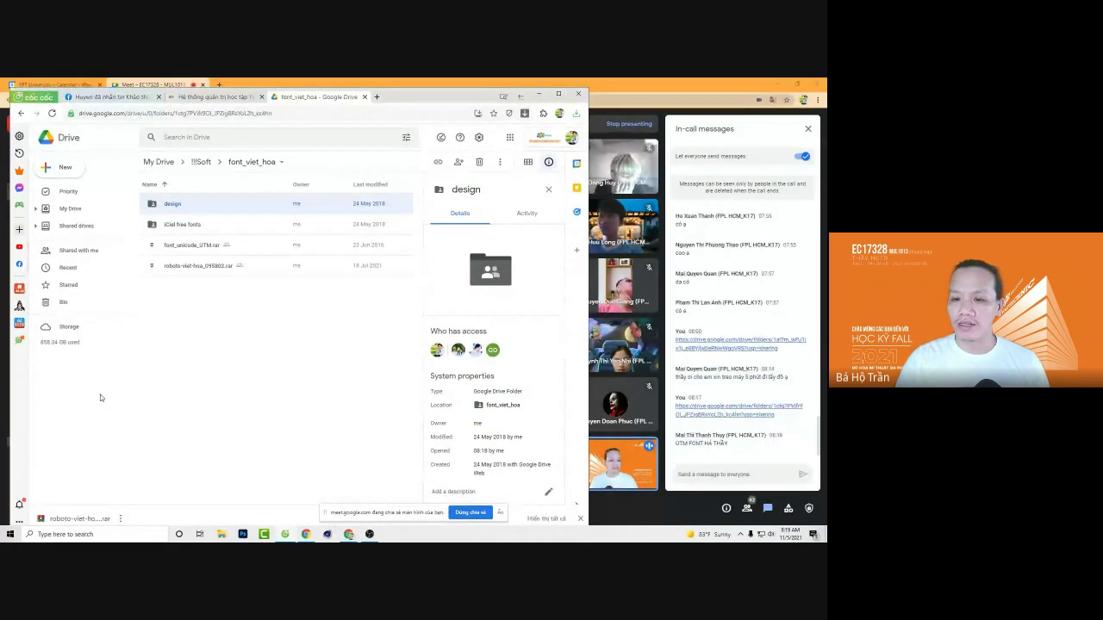
{"action": "left_click", "coordinate": [206, 162]}
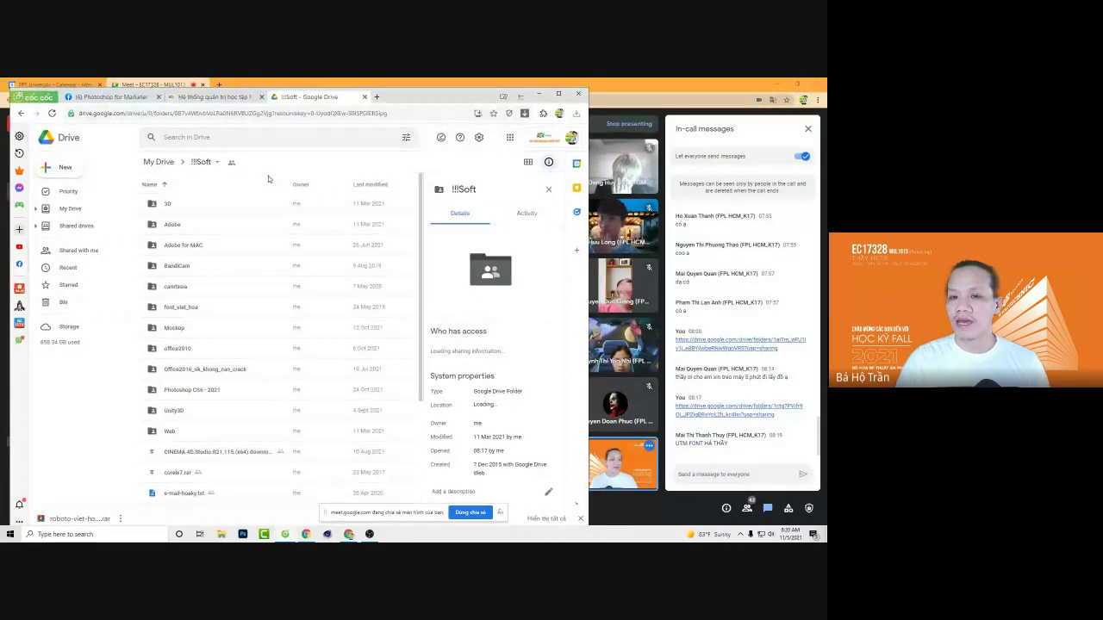
{"action": "left_click", "coordinate": [363, 96]}
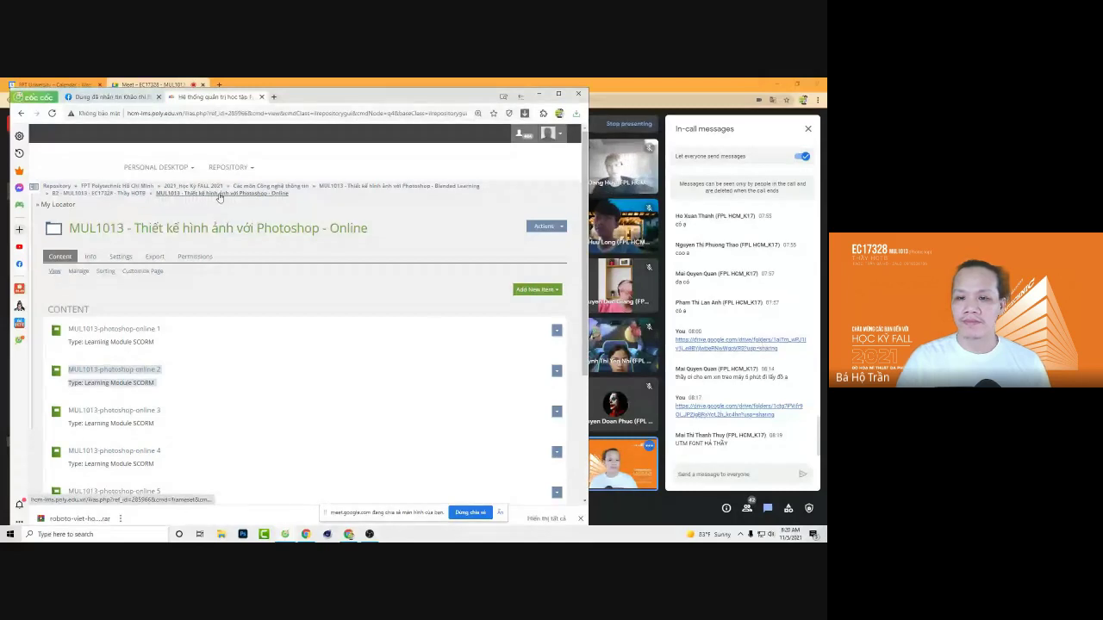
Step: From the B2 class page, open Nộp Lab and expand Lab1 (Mandatory) instructions
{"action": "left_click", "coordinate": [131, 196]}
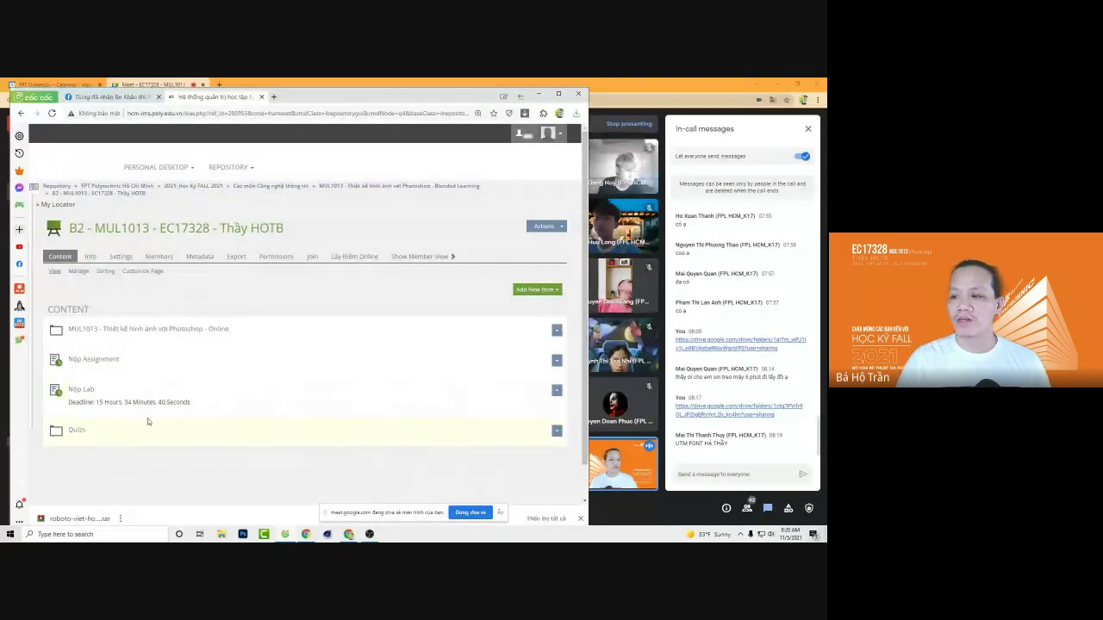
{"action": "left_click", "coordinate": [81, 390]}
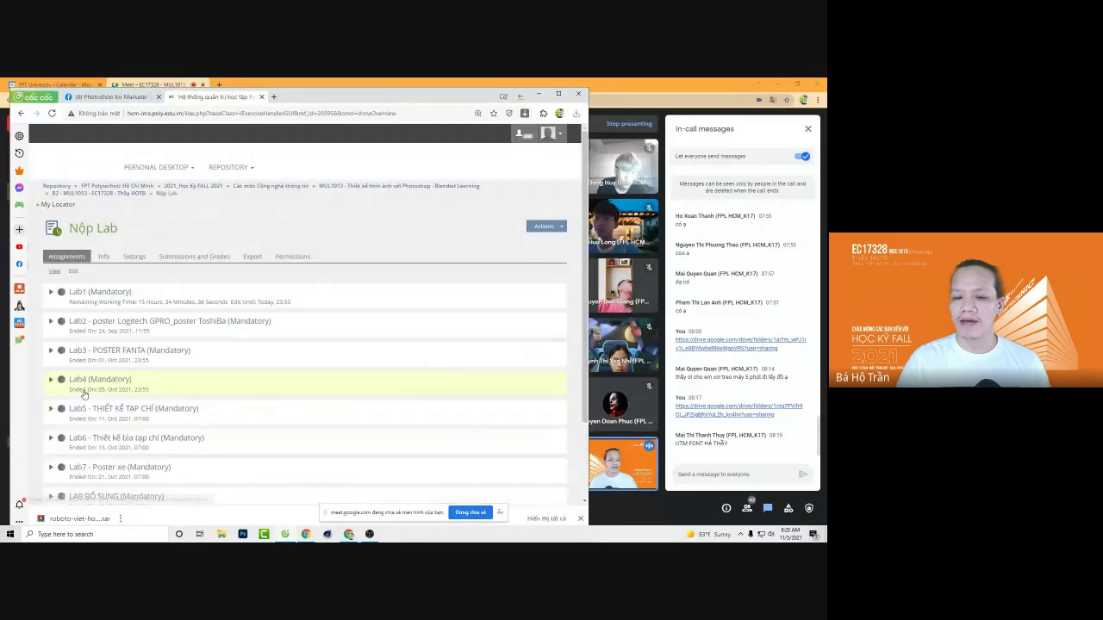
{"action": "left_click", "coordinate": [50, 293]}
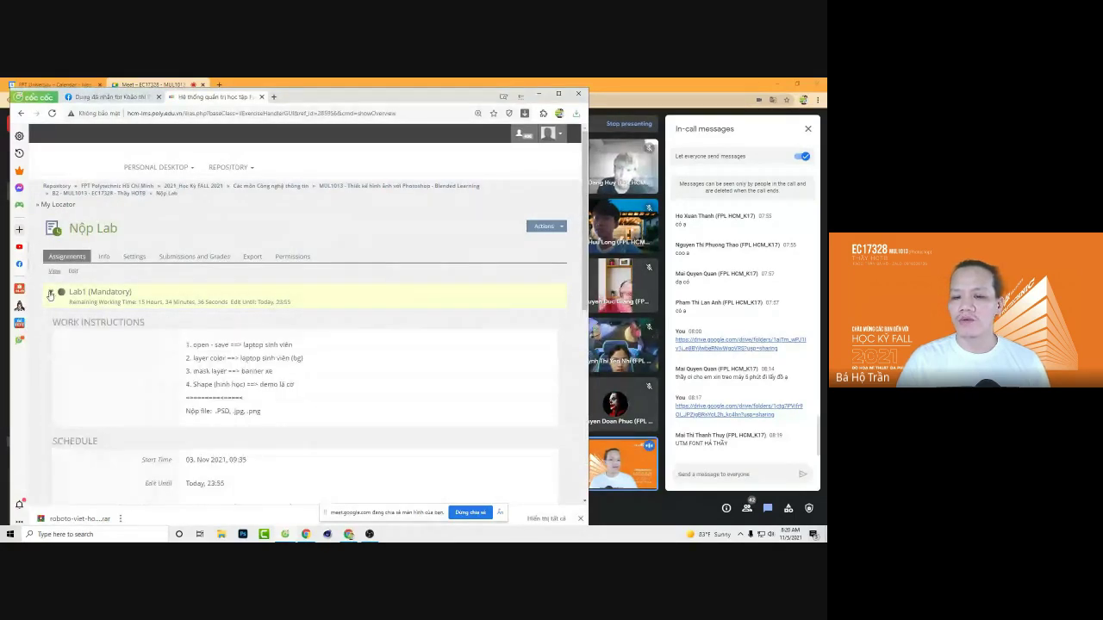
{"action": "left_click", "coordinate": [50, 294]}
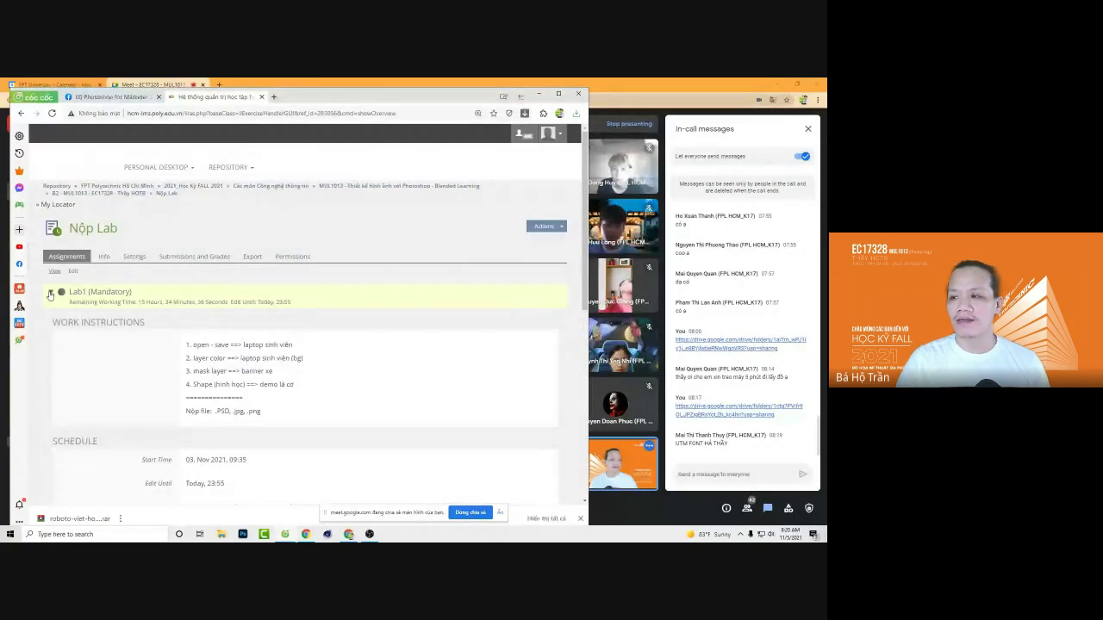
{"action": "left_click", "coordinate": [50, 294]}
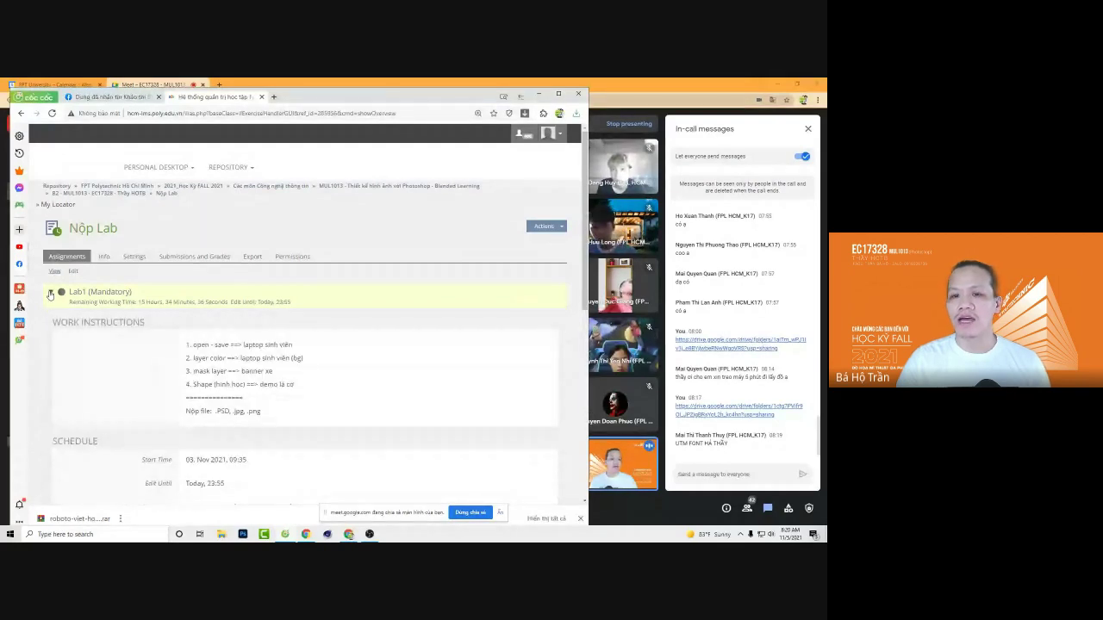
Step: Check the Facebook group and Google Meet call, then return to the LMS with a new tab
{"action": "left_click", "coordinate": [108, 98]}
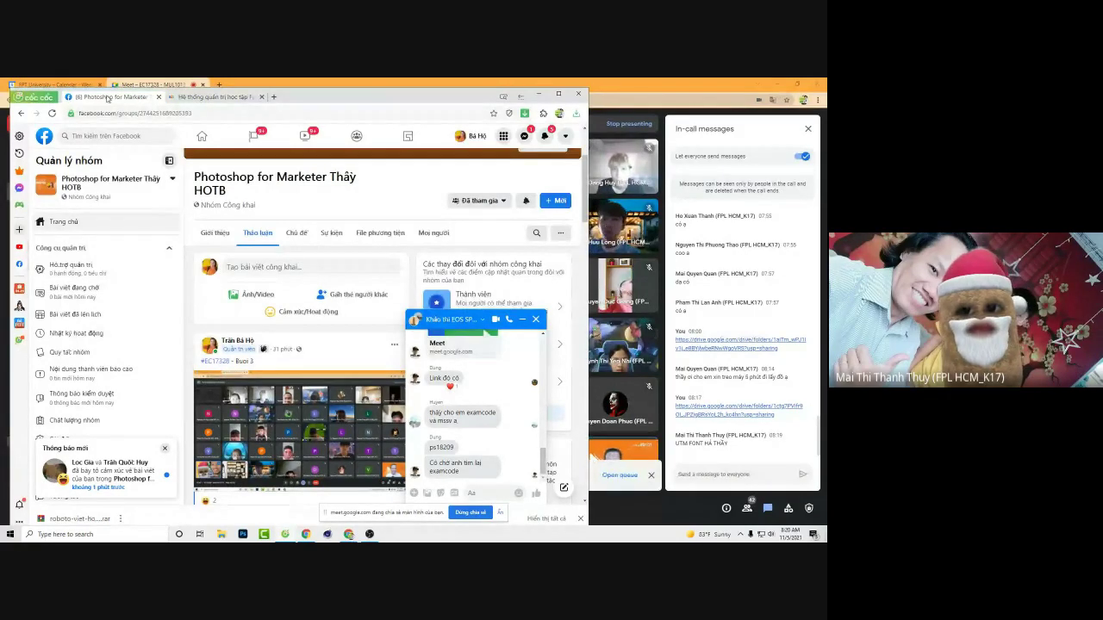
{"action": "left_click", "coordinate": [214, 97]}
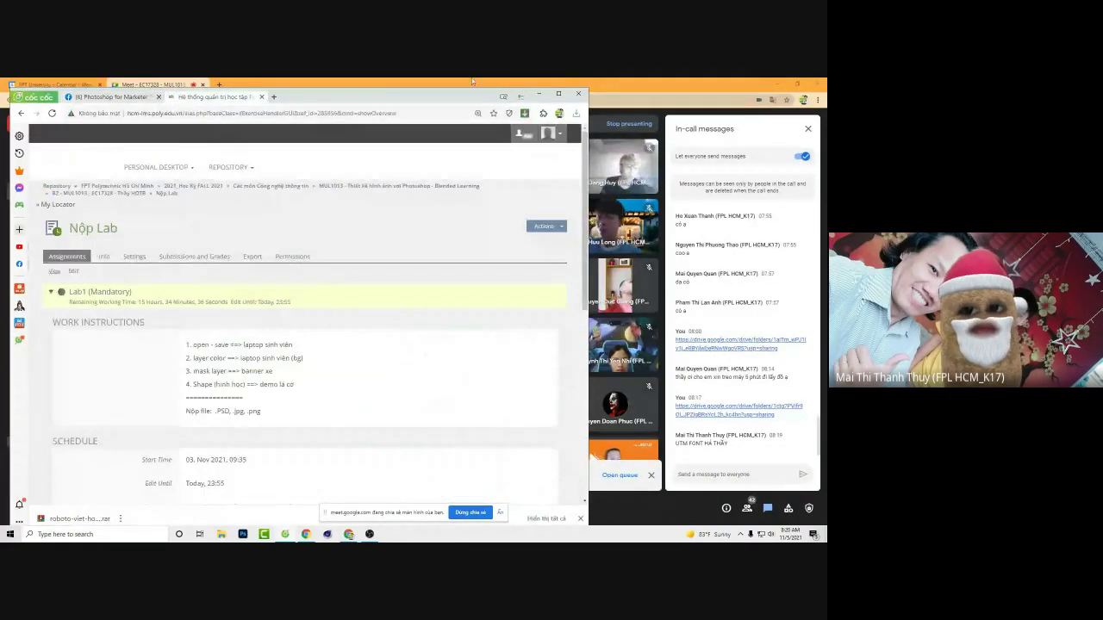
{"action": "left_click", "coordinate": [149, 84]}
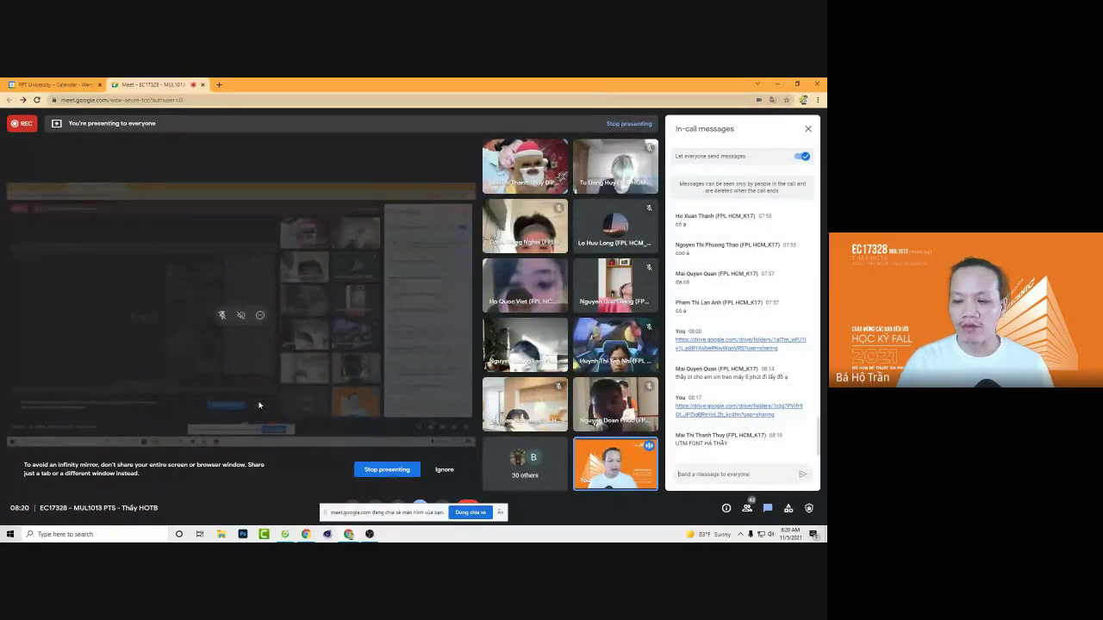
{"action": "left_click", "coordinate": [289, 533]}
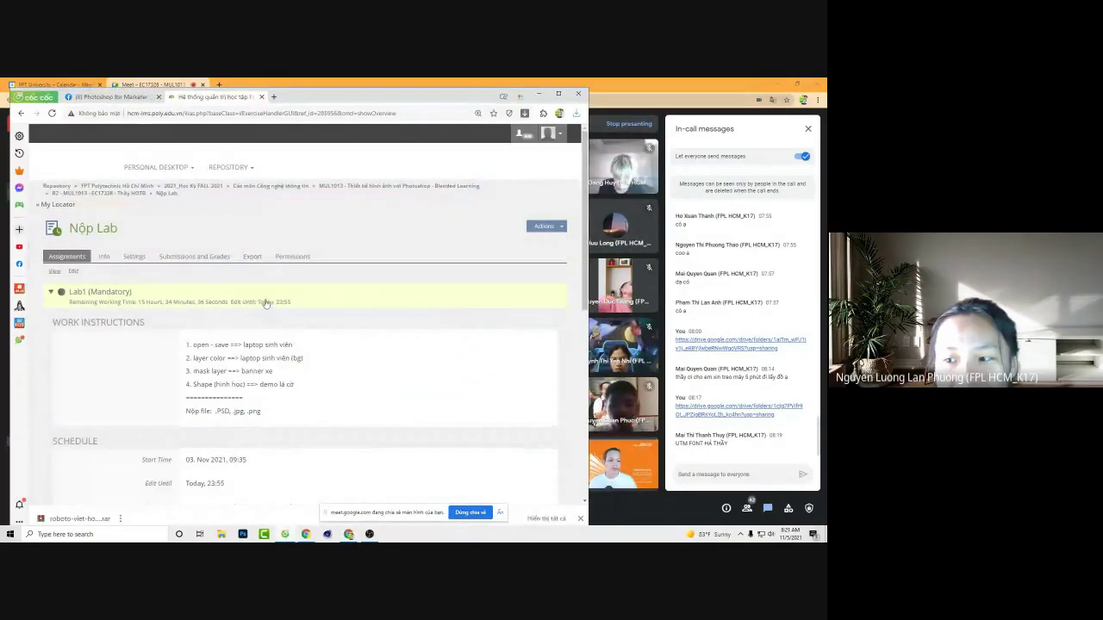
{"action": "left_click", "coordinate": [144, 82]}
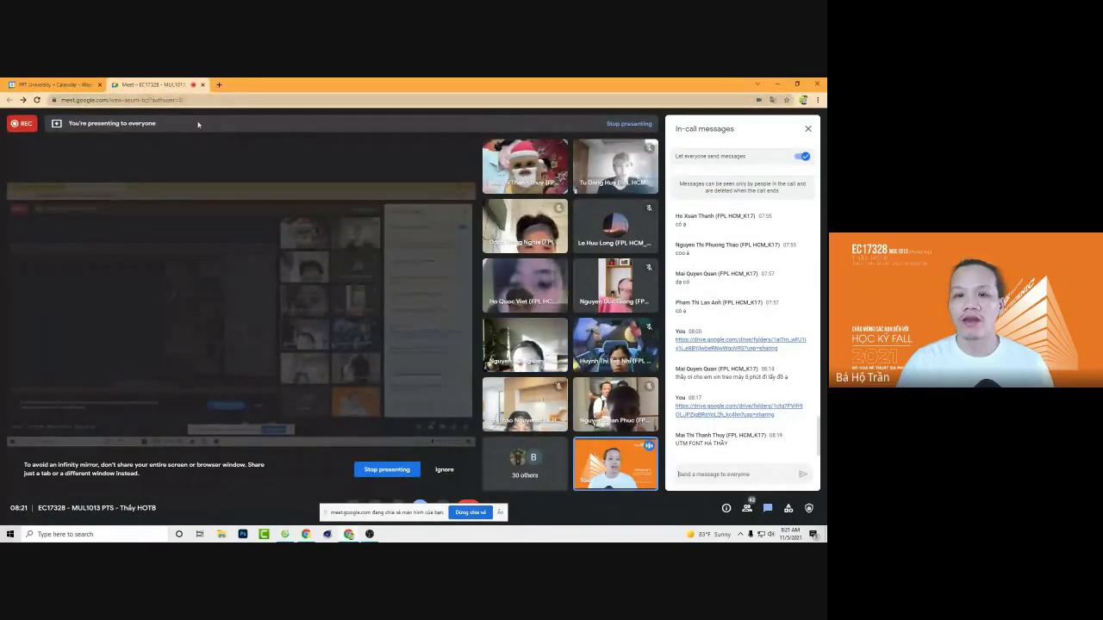
{"action": "key", "text": "alt+Tab"}
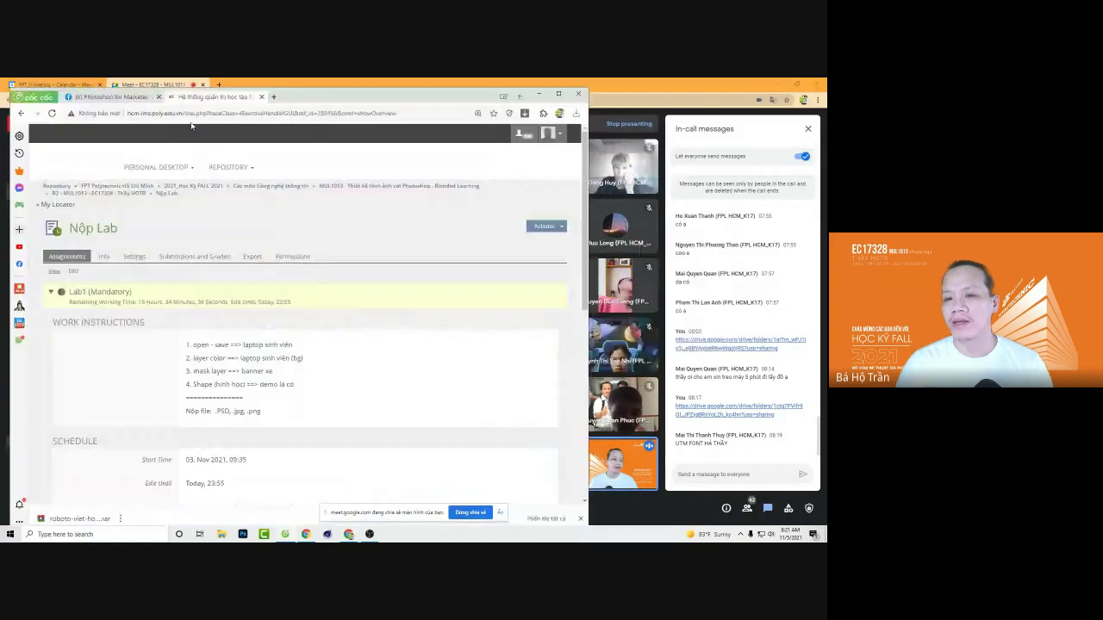
{"action": "left_click", "coordinate": [273, 96]}
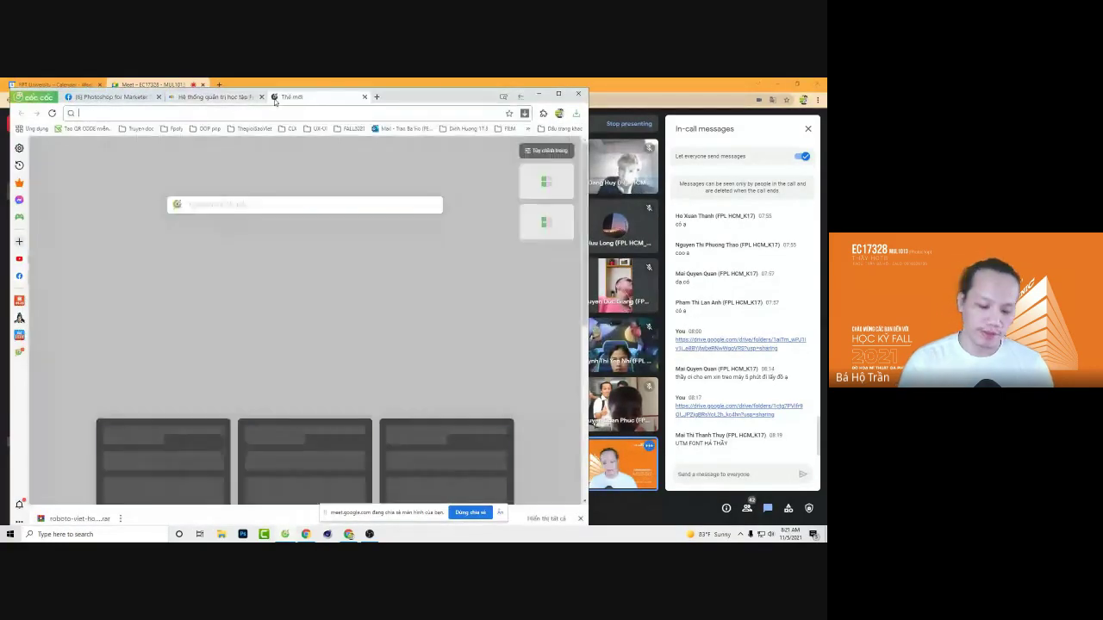
Step: Load google.com in the new tab and reach Google Drive through the Google apps grid
{"action": "type", "text": "go"}
{"action": "key", "text": "Return"}
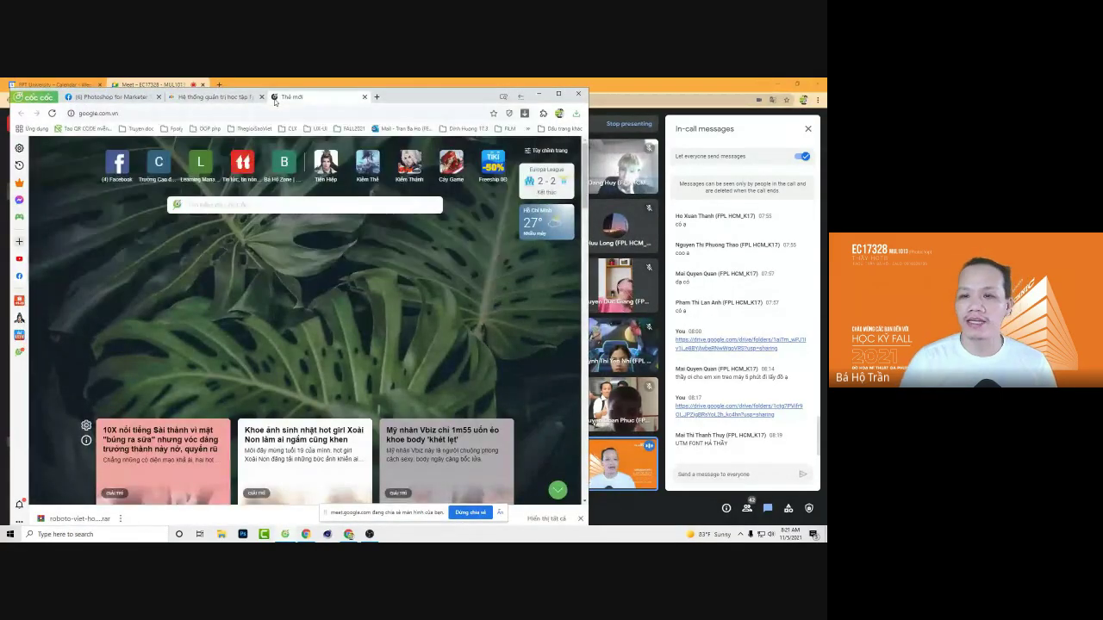
{"action": "key", "text": "alt+Tab"}
{"action": "key", "text": "alt+Tab"}
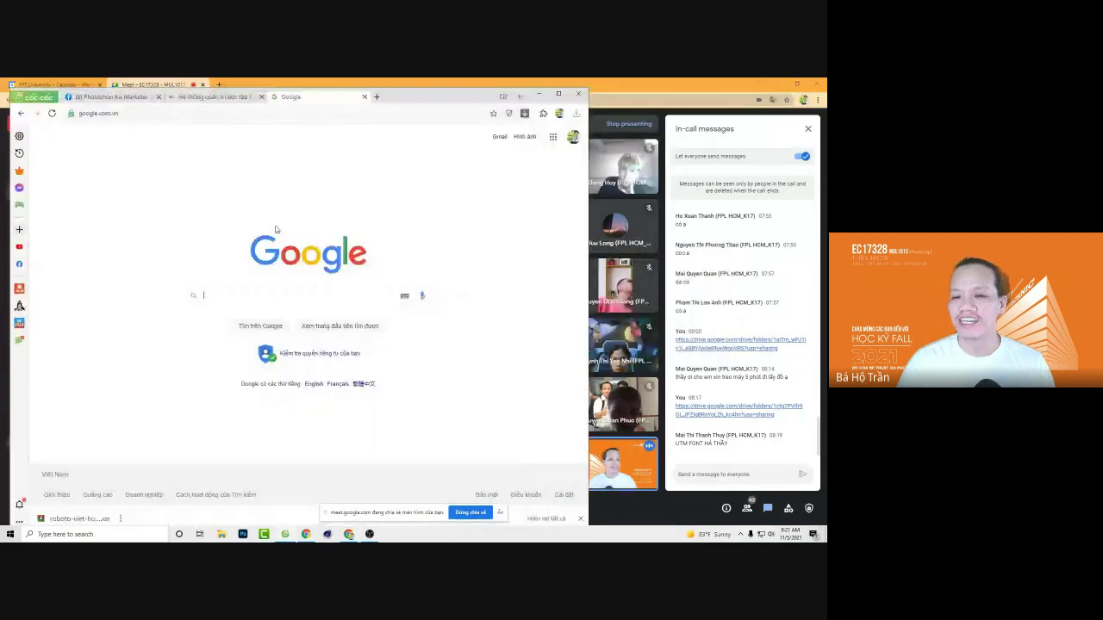
{"action": "left_click", "coordinate": [554, 137]}
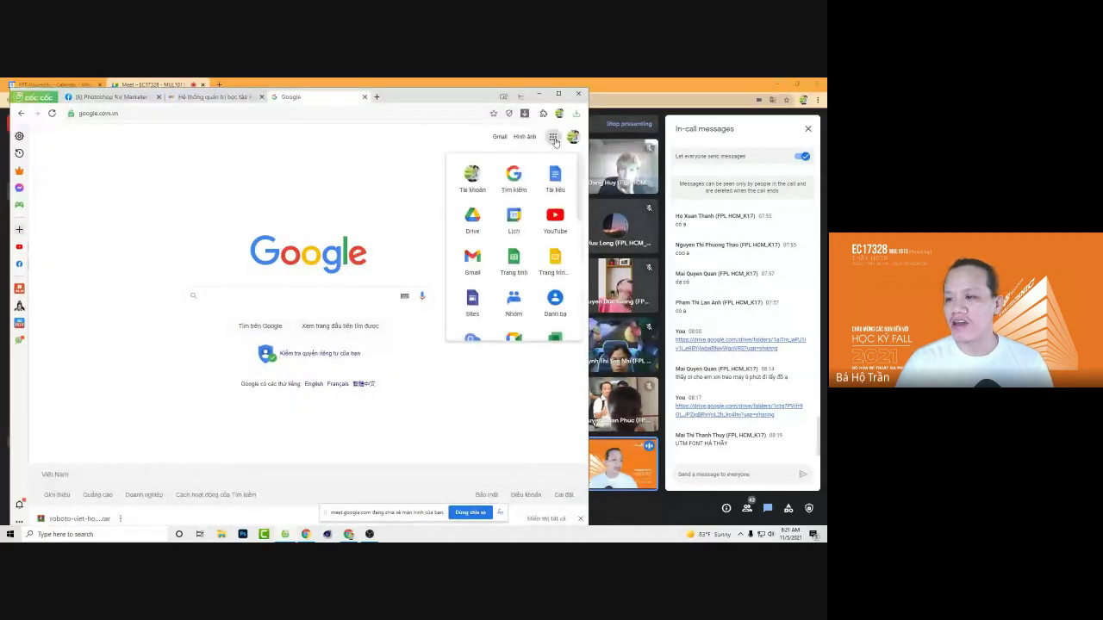
{"action": "left_click", "coordinate": [473, 219]}
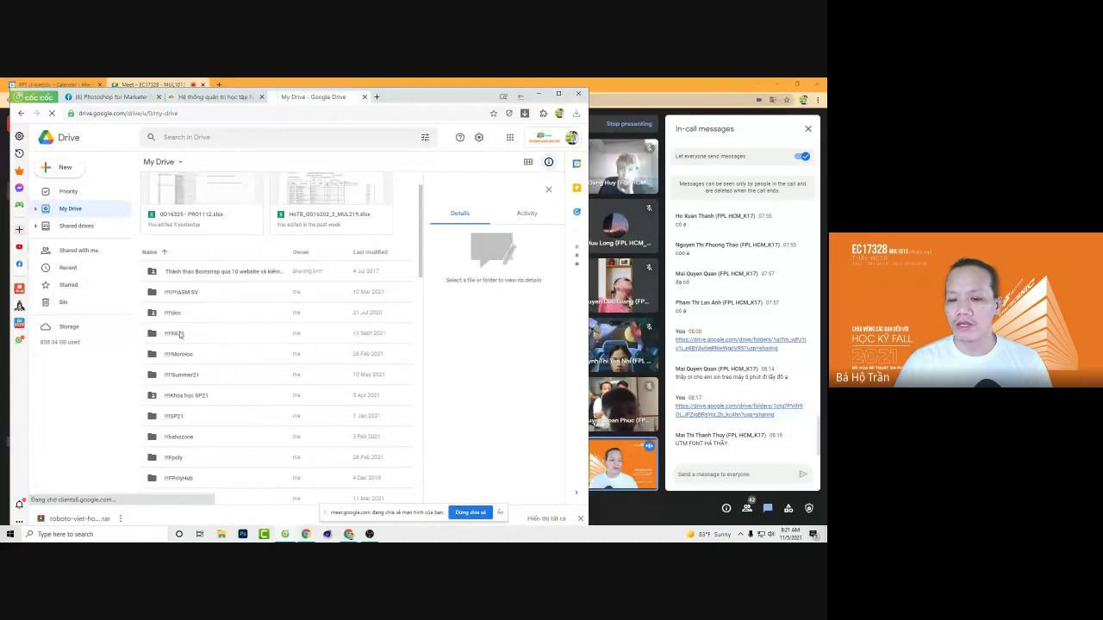
Step: Navigate !!!!FA21 > B2 > EC17328 - MUL1013 and open a student's submission folder
{"action": "double_click", "coordinate": [176, 333]}
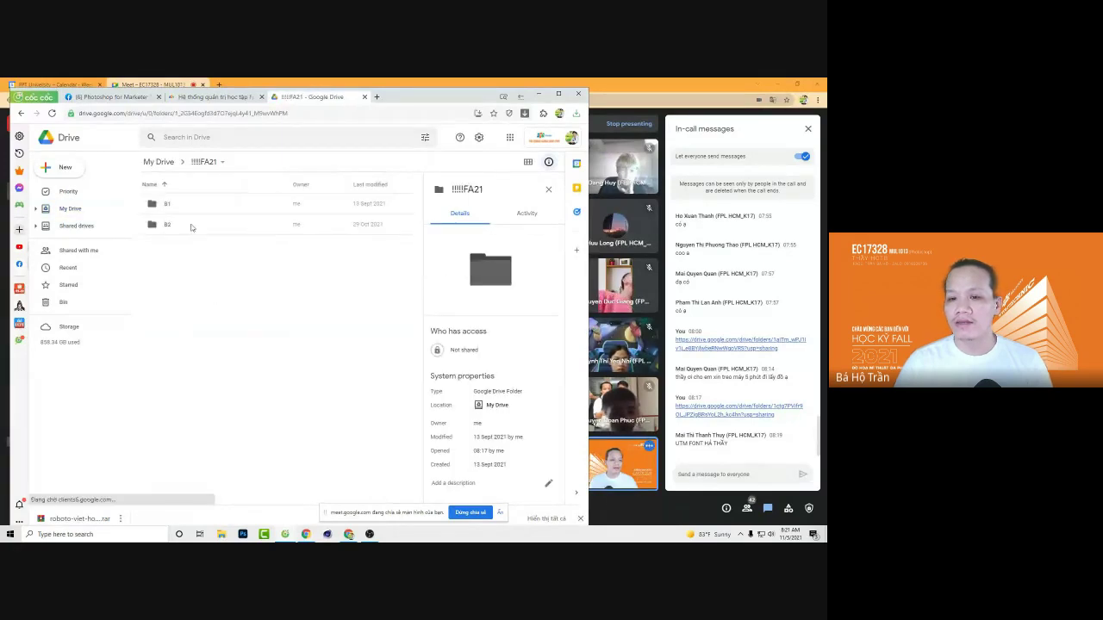
{"action": "double_click", "coordinate": [191, 225]}
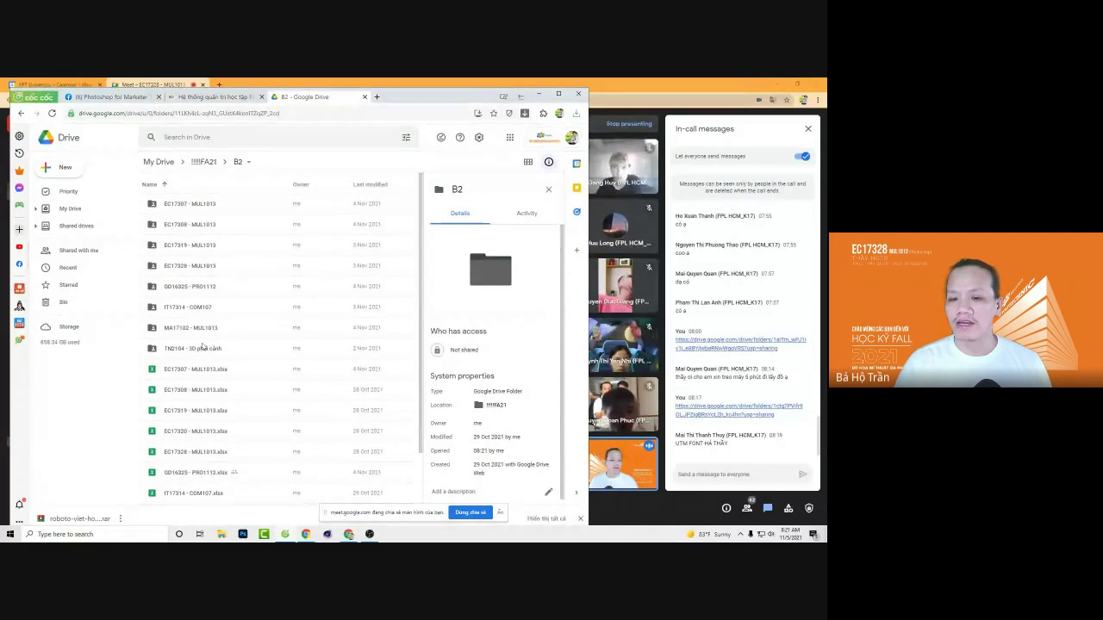
{"action": "double_click", "coordinate": [211, 265]}
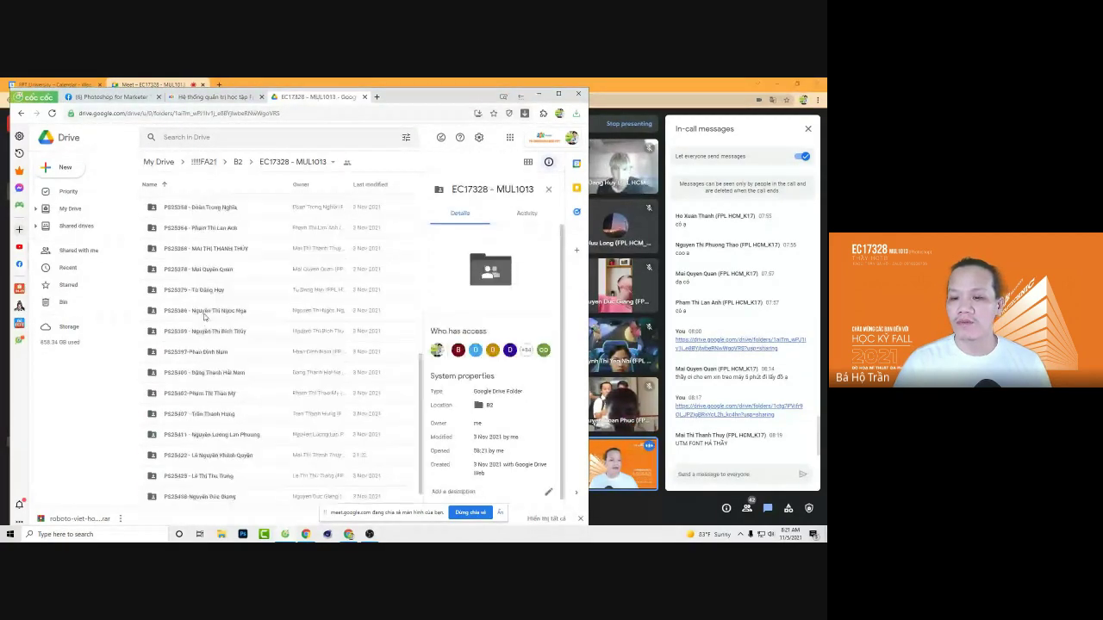
{"action": "scroll", "coordinate": [224, 343], "scroll_direction": "down", "scroll_amount": 3}
{"action": "scroll", "coordinate": [225, 343], "scroll_direction": "down", "scroll_amount": 2}
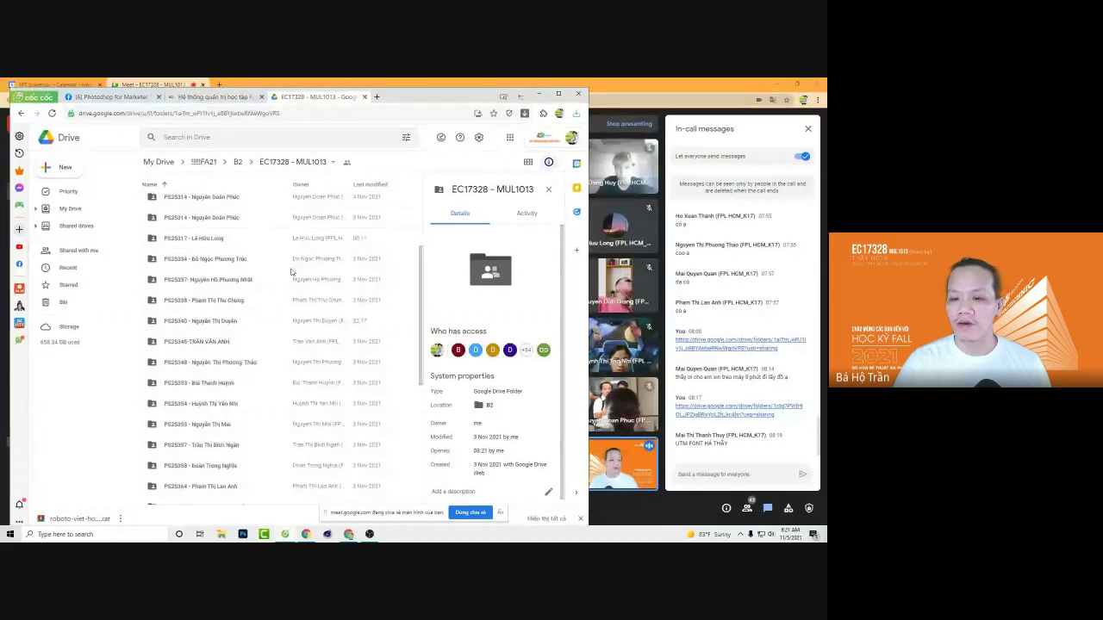
{"action": "scroll", "coordinate": [255, 315], "scroll_direction": "down", "scroll_amount": 2}
{"action": "scroll", "coordinate": [255, 315], "scroll_direction": "down", "scroll_amount": 2}
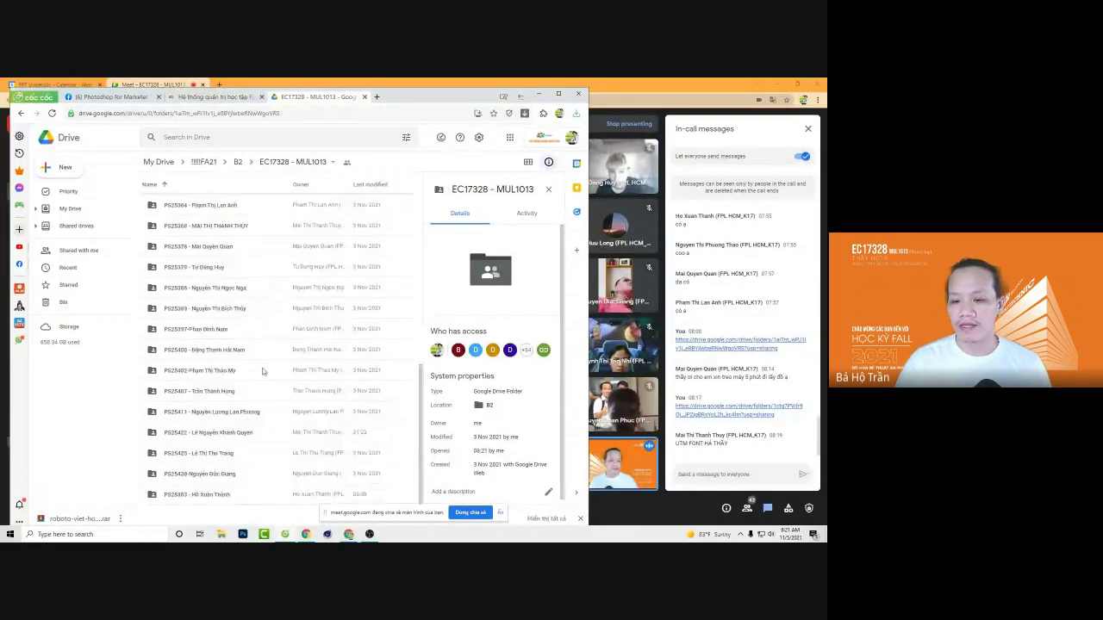
{"action": "double_click", "coordinate": [237, 416]}
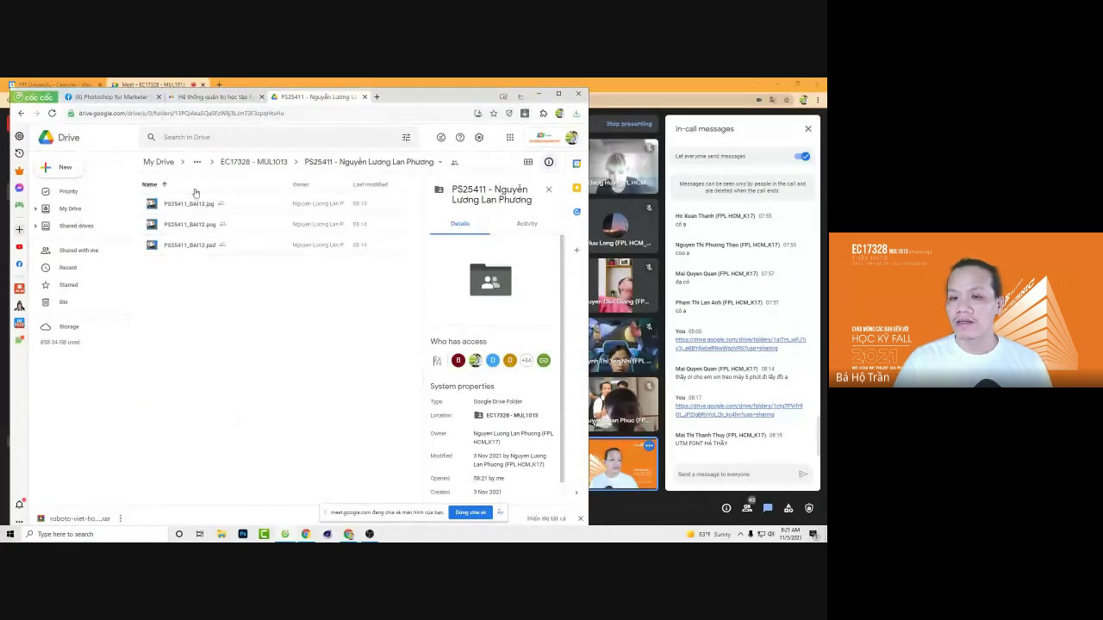
Step: Create a new folder named Lab1 in the student's submission folder
{"action": "right_click", "coordinate": [212, 280]}
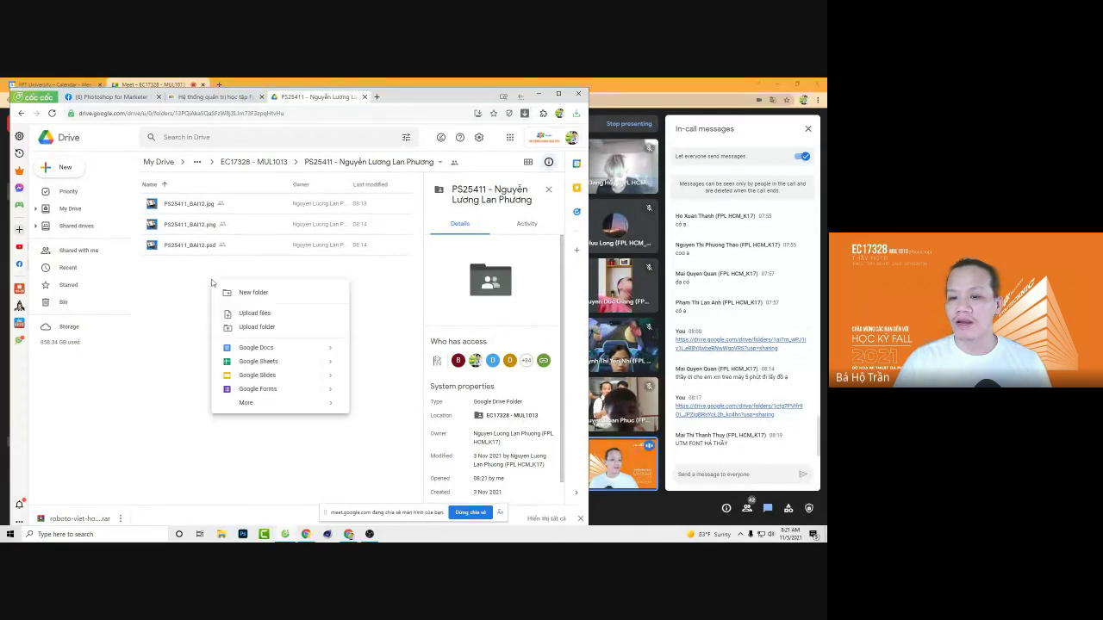
{"action": "left_click", "coordinate": [256, 293]}
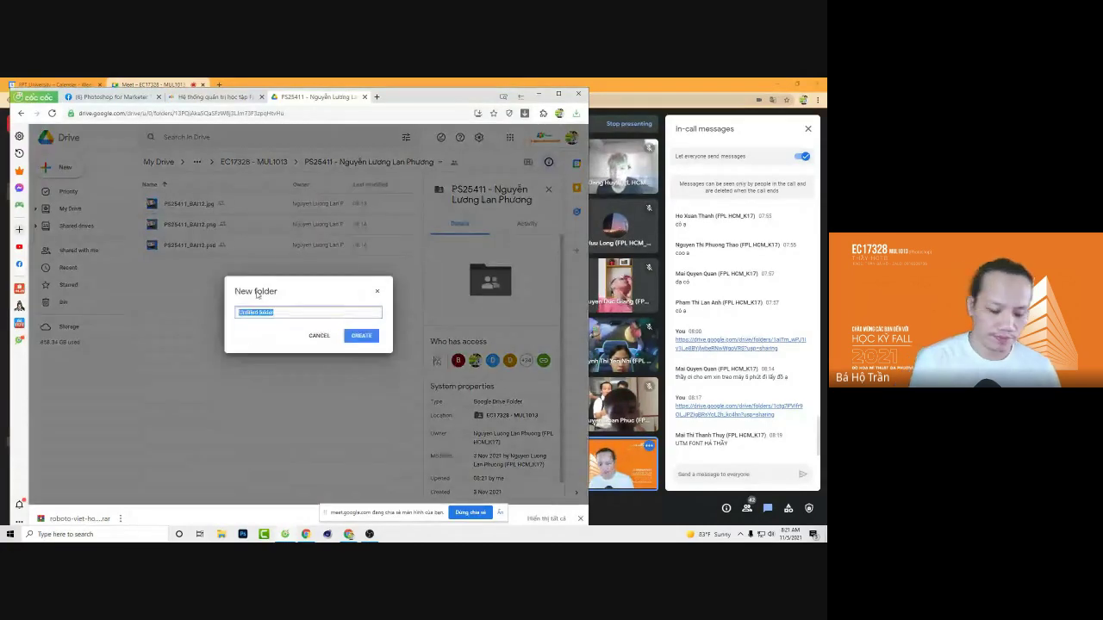
{"action": "type", "text": "Lab1"}
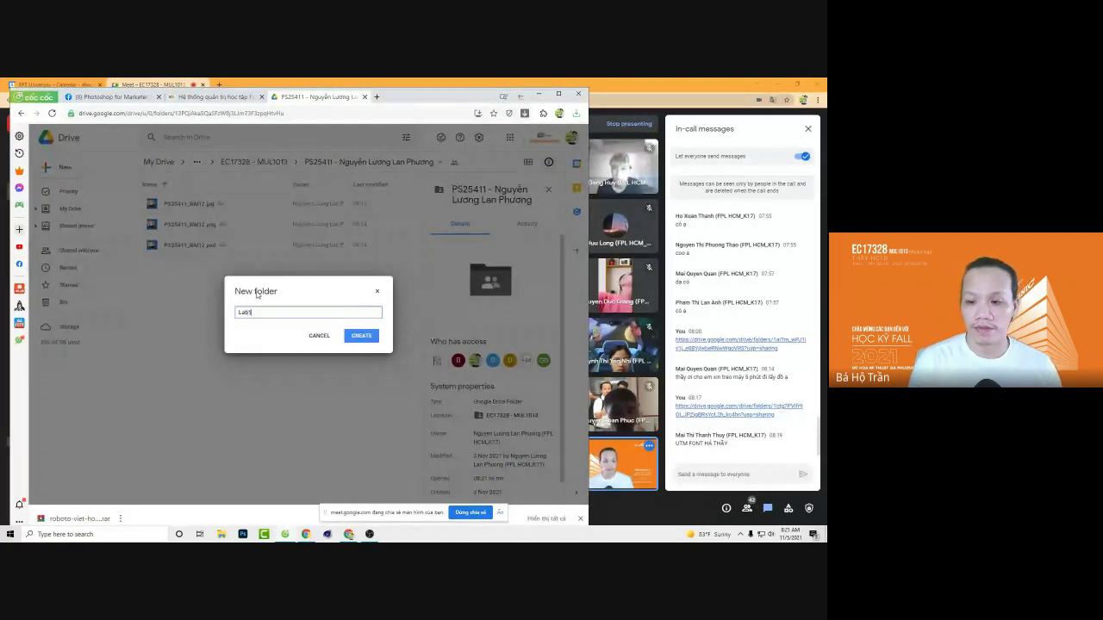
{"action": "key", "text": "Return"}
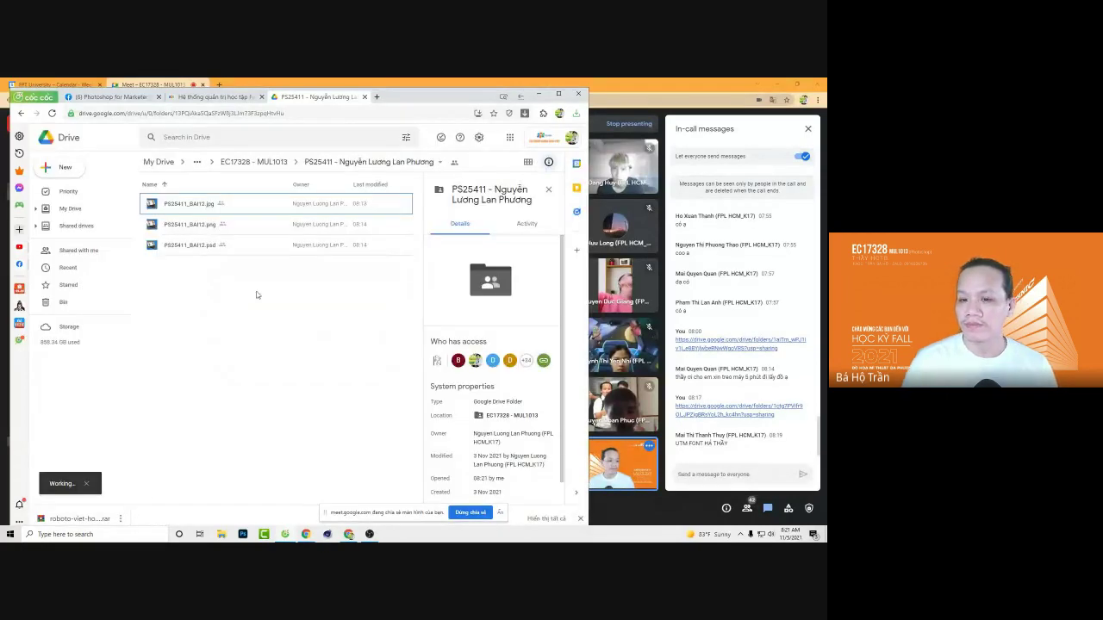
Step: Move the three BAI12 files (jpg, png, psd) into Lab1
{"action": "mouse_move", "coordinate": [255, 333]}
{"action": "left_mouse_down"}
{"action": "mouse_move", "coordinate": [173, 226]}
{"action": "mouse_move", "coordinate": [220, 214]}
{"action": "left_mouse_up"}
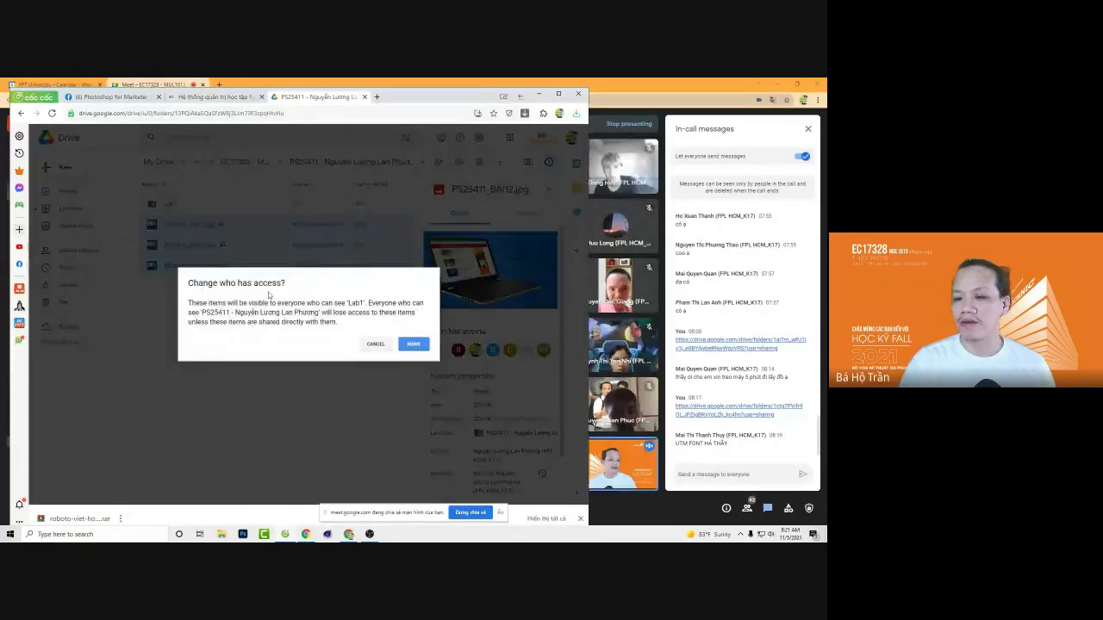
{"action": "left_click", "coordinate": [404, 343]}
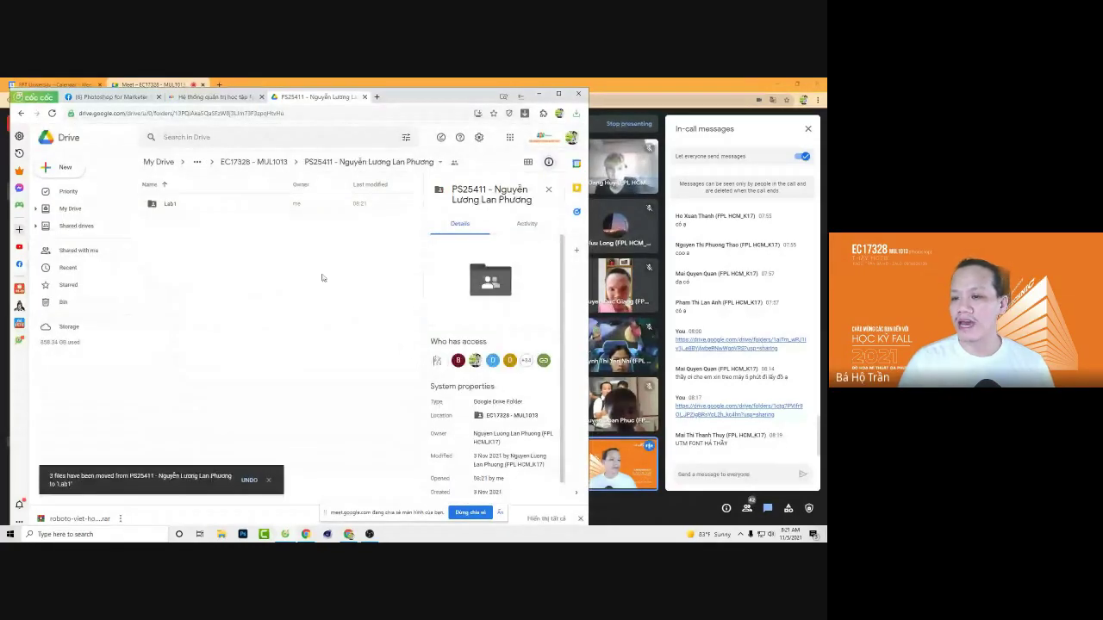
{"action": "left_click", "coordinate": [167, 207]}
{"action": "right_click", "coordinate": [167, 208]}
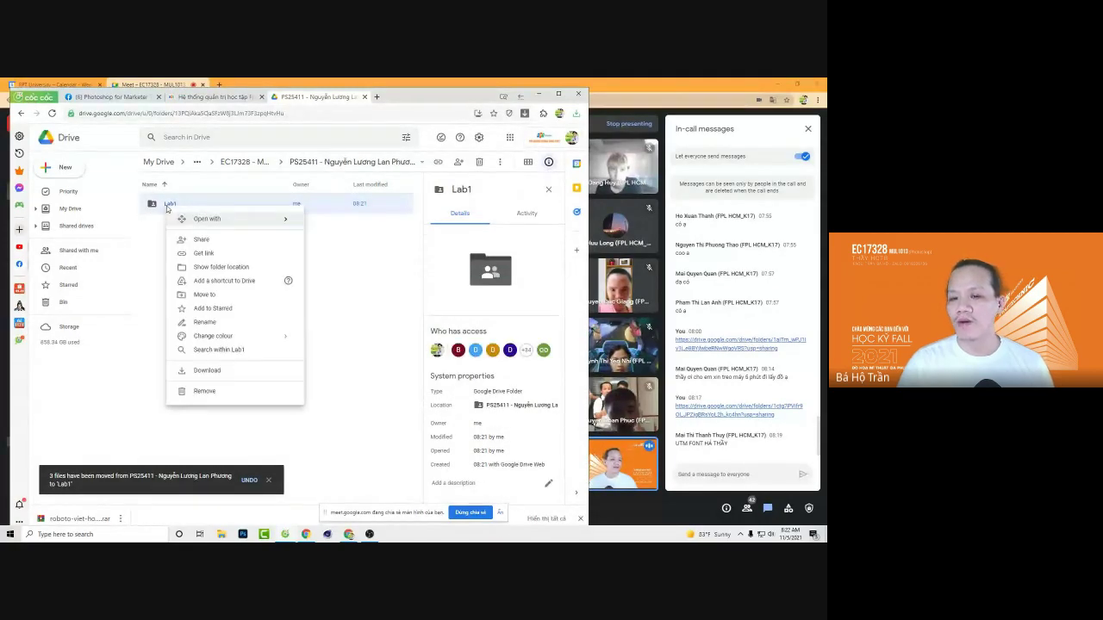
Step: Copy the Lab1 folder's share link from the Share dialog, then show the desktop
{"action": "left_click", "coordinate": [202, 241]}
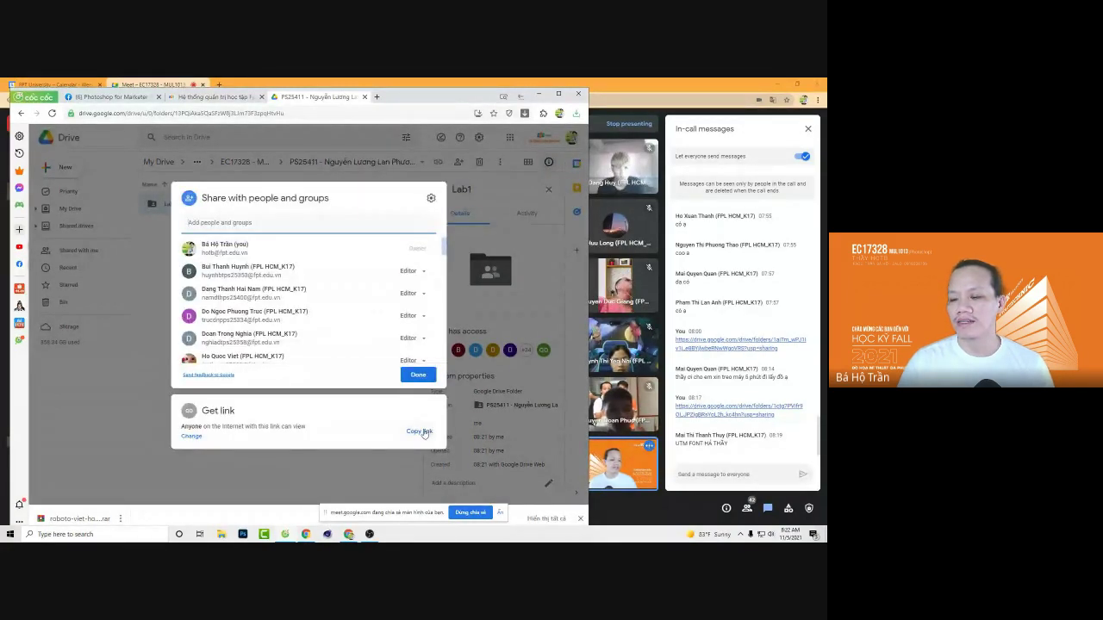
{"action": "left_click", "coordinate": [421, 431]}
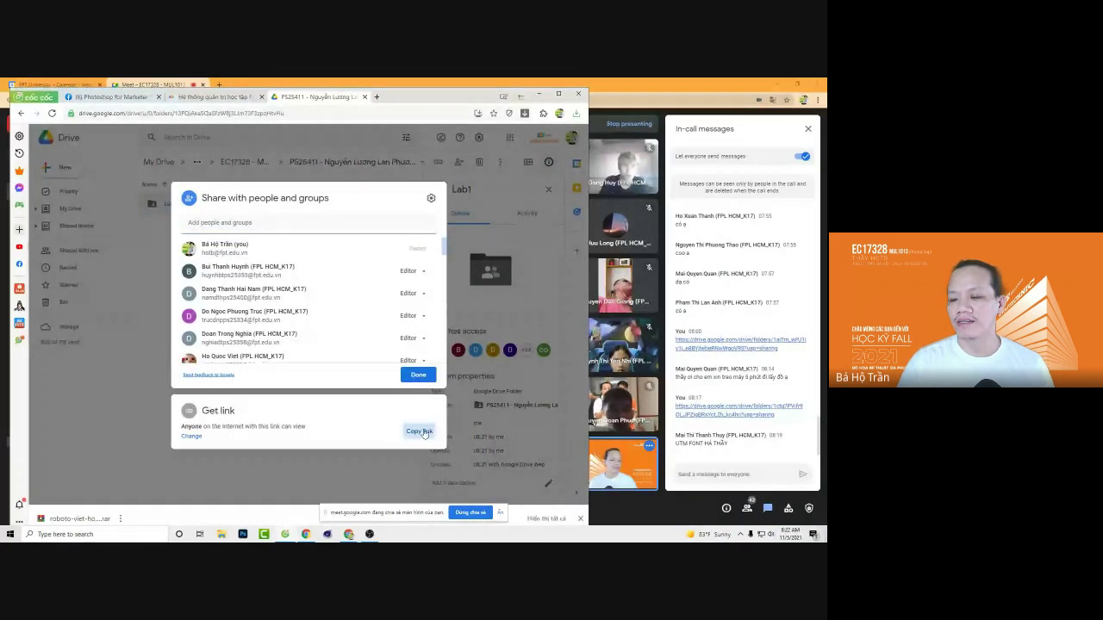
{"action": "right_click", "coordinate": [395, 540]}
{"action": "left_click", "coordinate": [418, 479]}
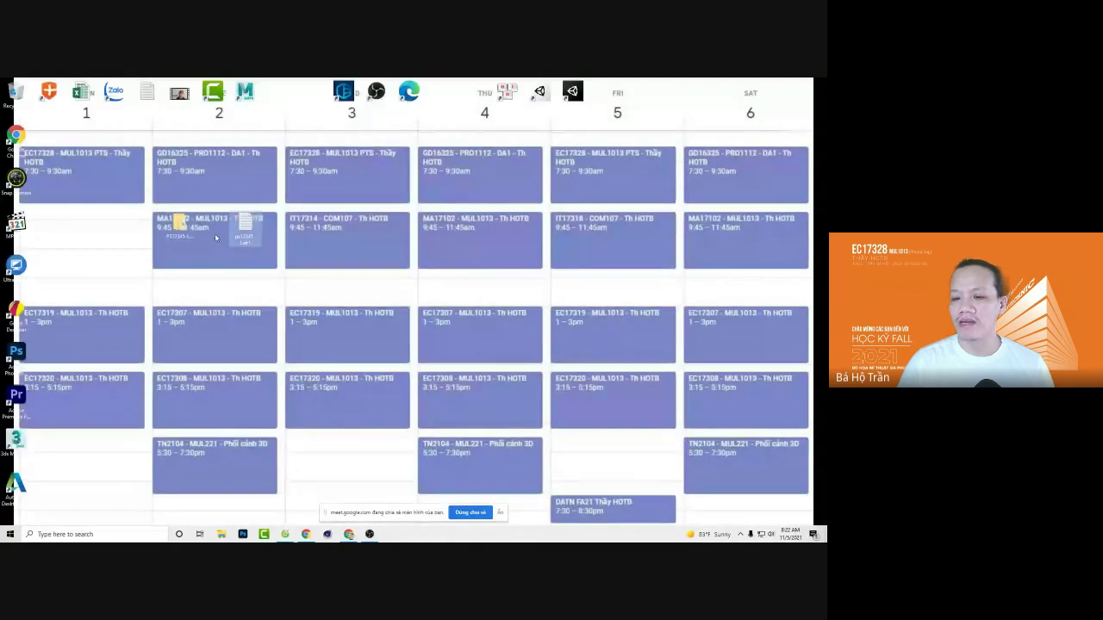
Step: Check the old ps12345 - Lab1 note, then delete it from the desktop
{"action": "double_click", "coordinate": [246, 229]}
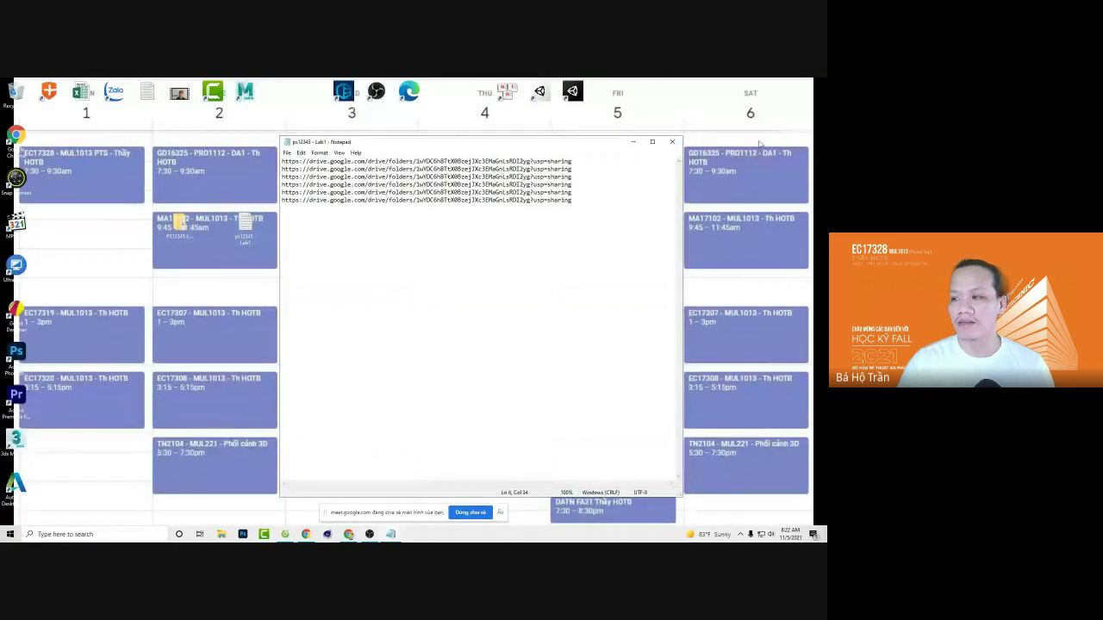
{"action": "left_click", "coordinate": [676, 142]}
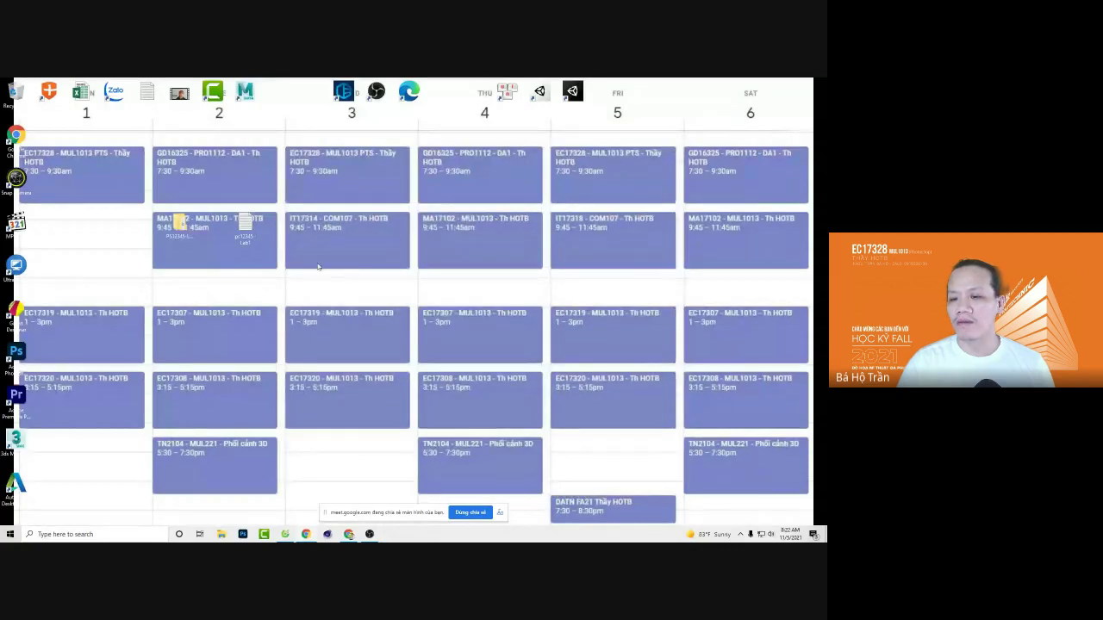
{"action": "left_click", "coordinate": [248, 220]}
{"action": "key", "text": "Delete"}
Step: Create a new desktop text document, rename it for Lab1, and place it lower down
{"action": "right_click", "coordinate": [291, 291]}
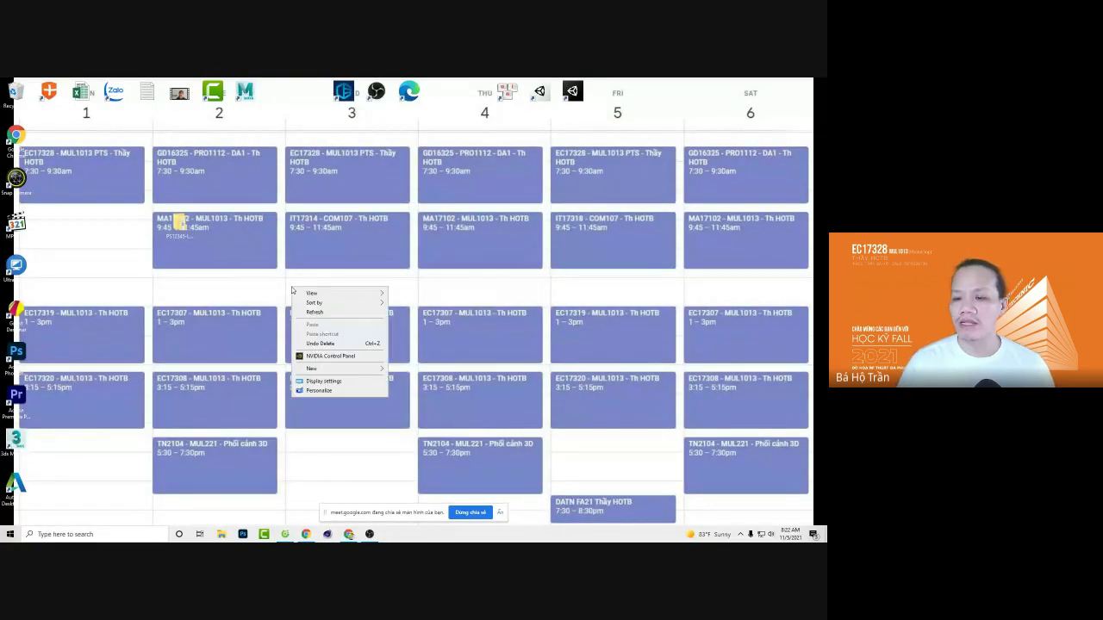
{"action": "mouse_move", "coordinate": [341, 369]}
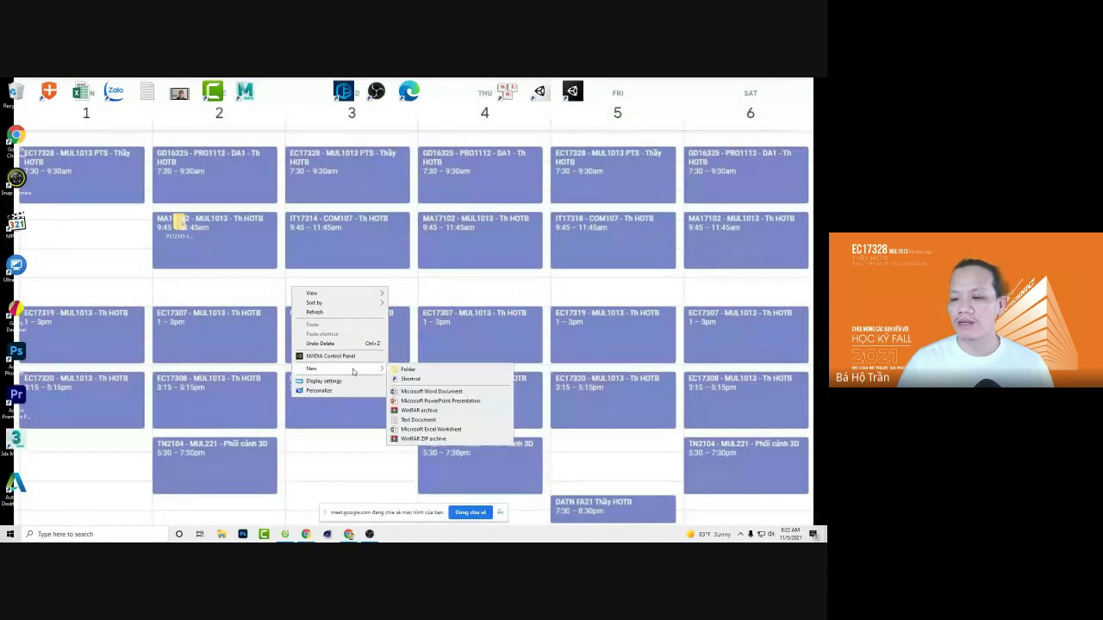
{"action": "left_click", "coordinate": [420, 419]}
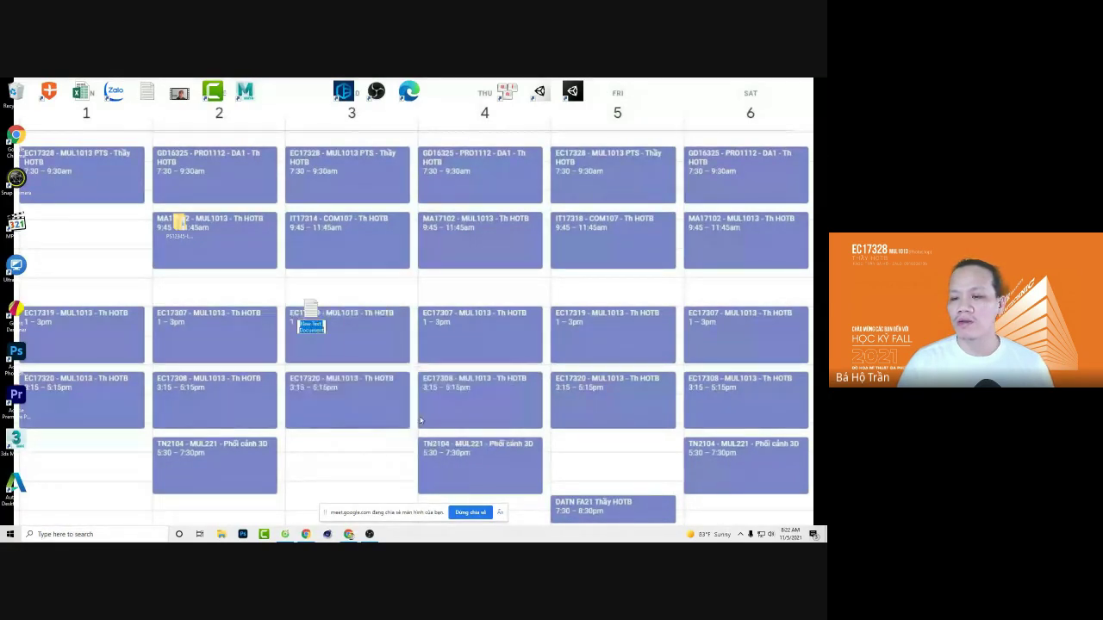
{"action": "left_click", "coordinate": [443, 324]}
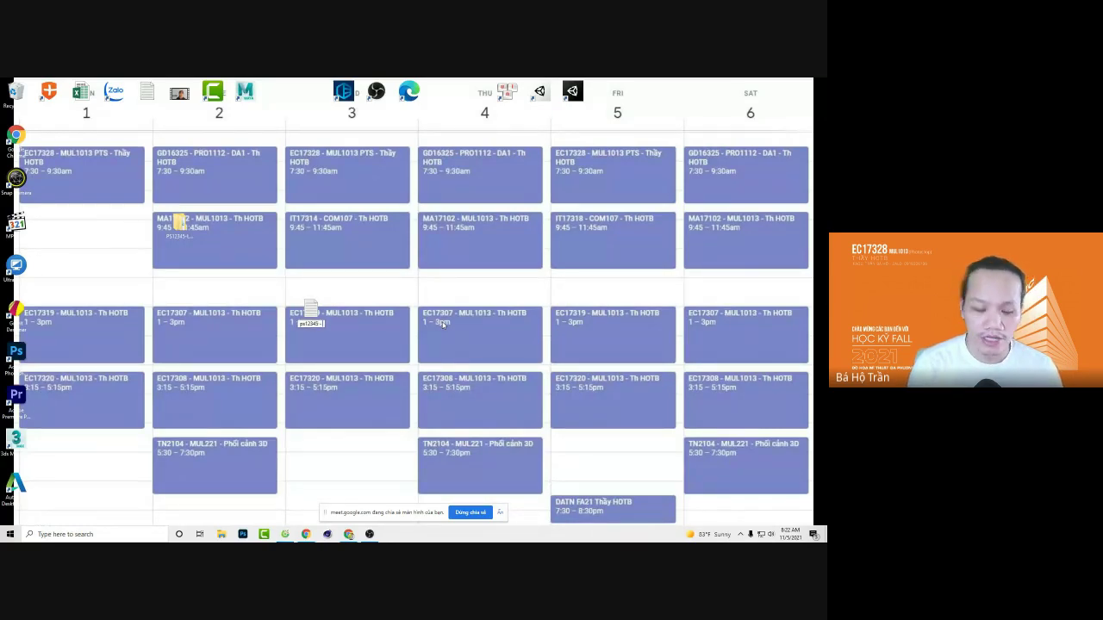
{"action": "type", "text": "Le"}
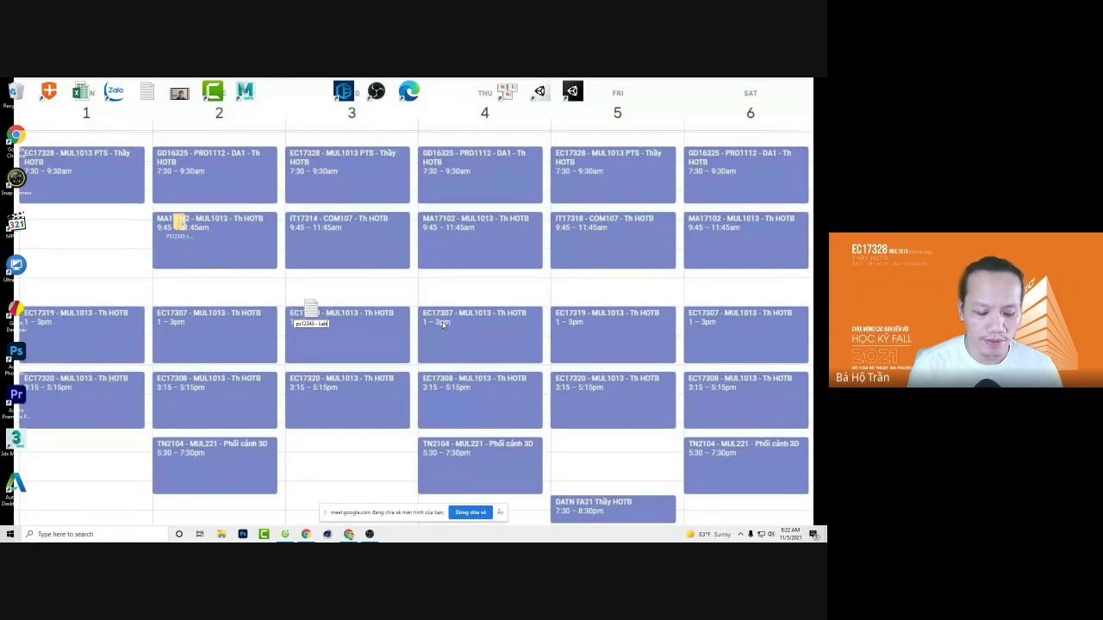
{"action": "type", "text": "1"}
{"action": "key", "text": "Return"}
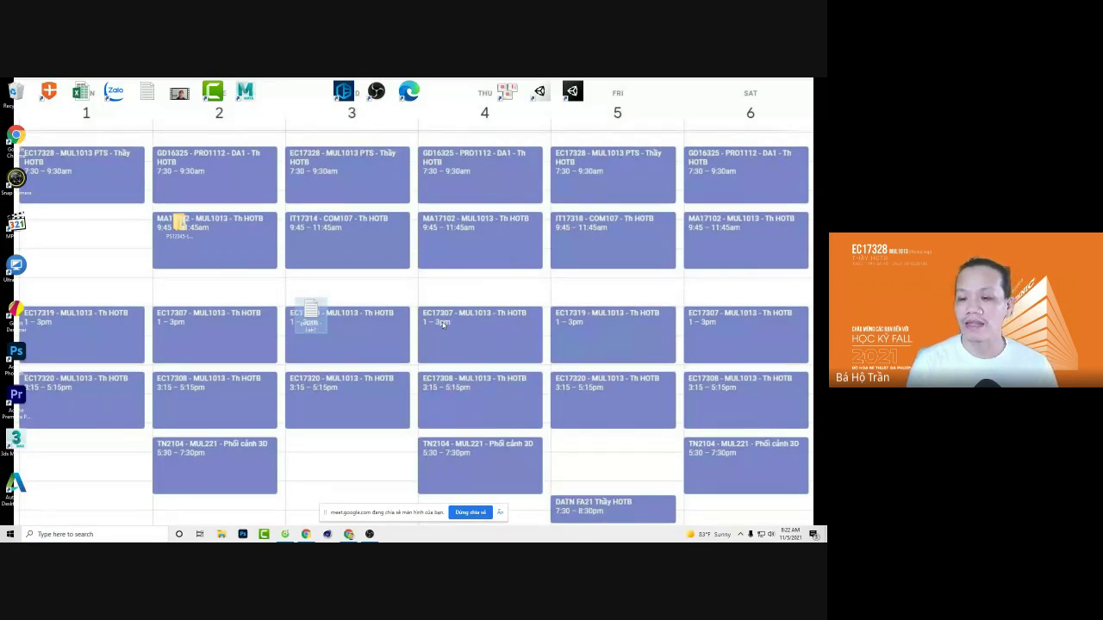
{"action": "mouse_move", "coordinate": [310, 317]}
{"action": "left_mouse_down"}
{"action": "mouse_move", "coordinate": [245, 353]}
{"action": "mouse_move", "coordinate": [249, 415]}
{"action": "left_mouse_up"}
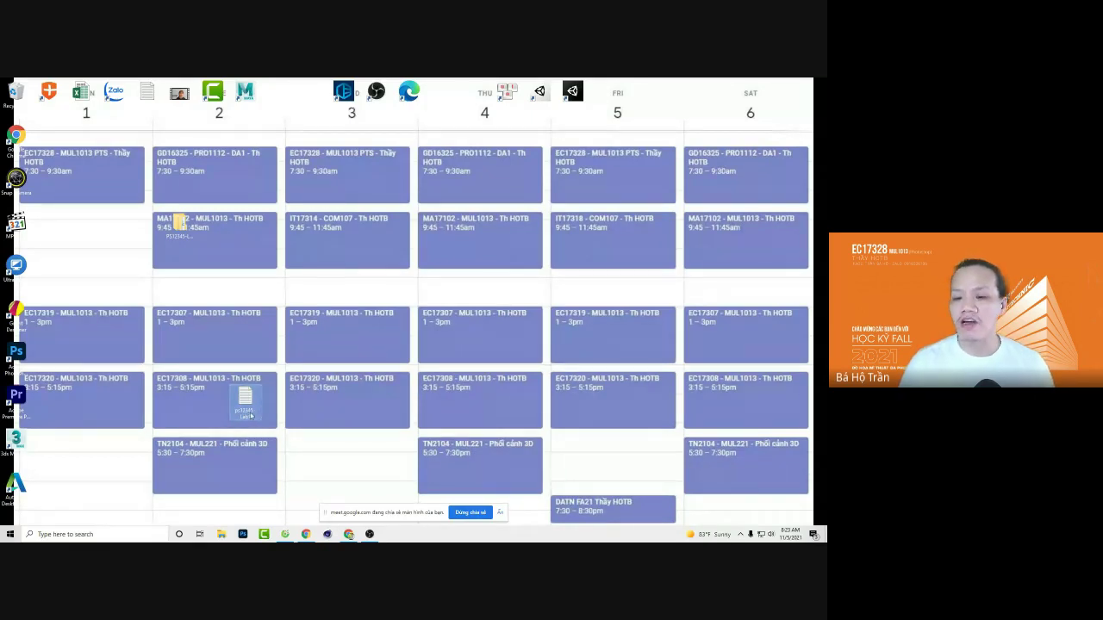
{"action": "mouse_move", "coordinate": [245, 401]}
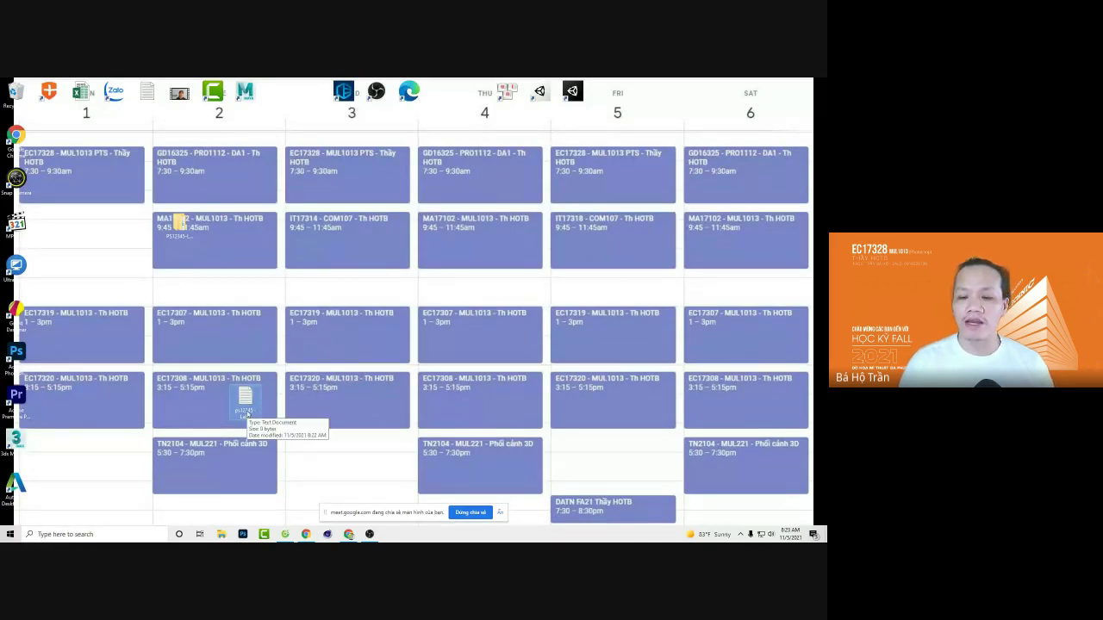
Step: Paste the Drive folder link onto repeated lines in ps12345 - Lab1, then save and close Notepad
{"action": "double_click", "coordinate": [246, 412]}
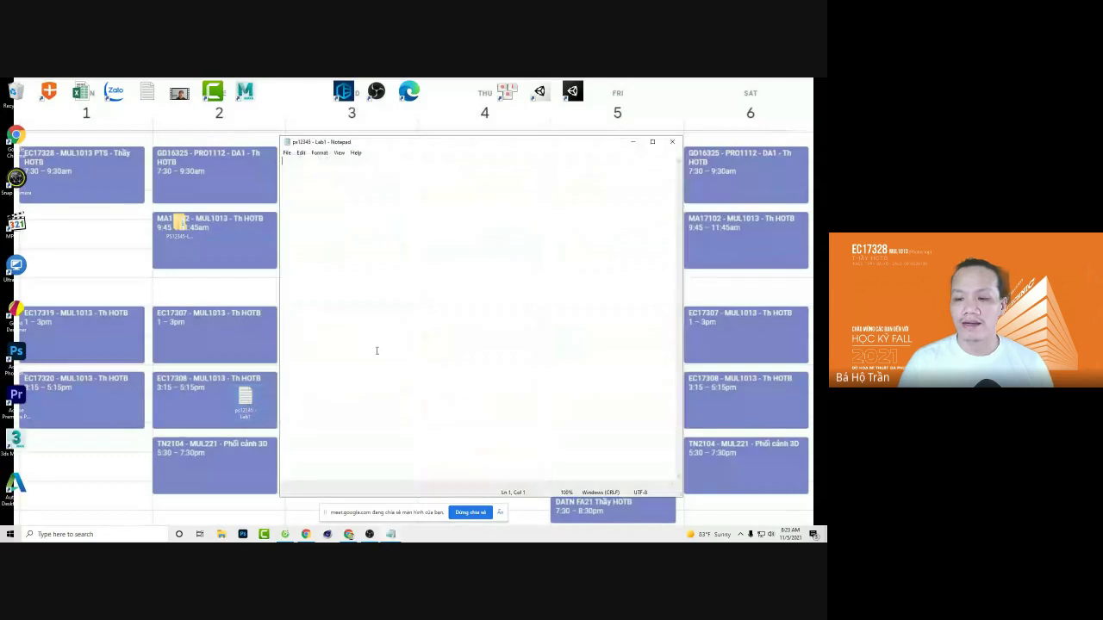
{"action": "key", "text": "ctrl+v"}
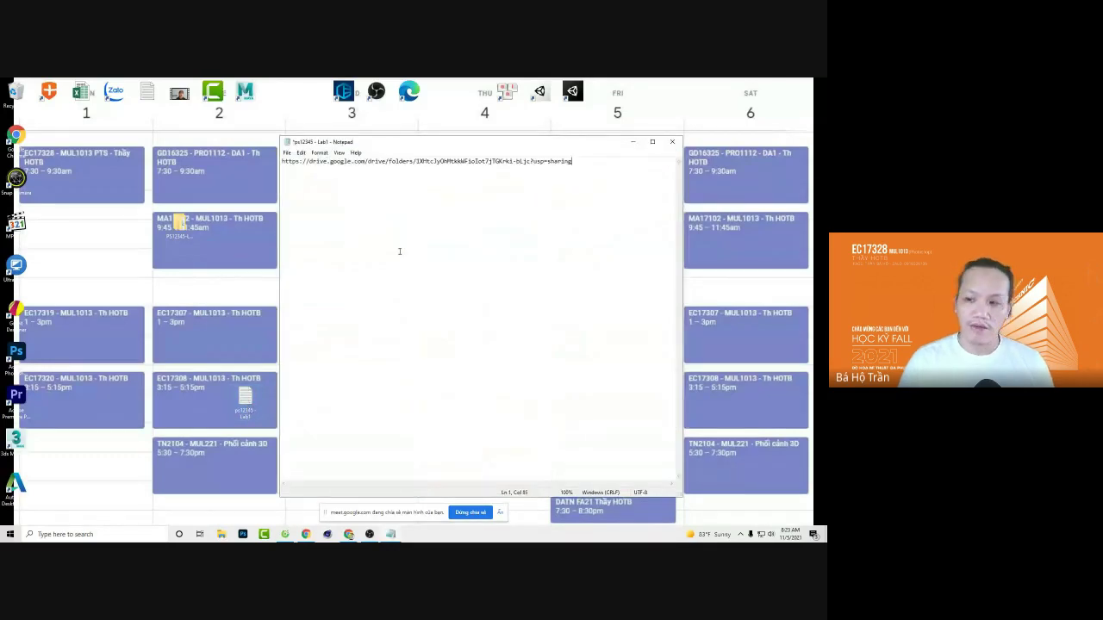
{"action": "key", "text": "Return"}
{"action": "key", "text": "ctrl+v"}
{"action": "key", "text": "ctrl+v"}
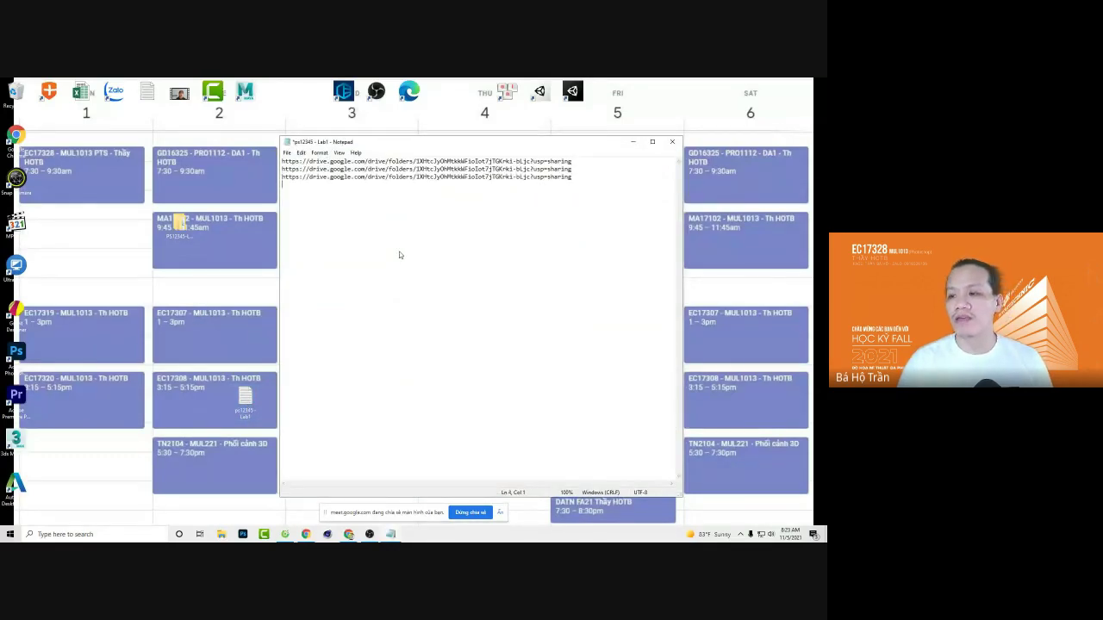
{"action": "key", "text": "Return"}
{"action": "key", "text": "ctrl+v"}
{"action": "key", "text": "ctrl+v"}
{"action": "key", "text": "Return"}
{"action": "key", "text": "ctrl+v"}
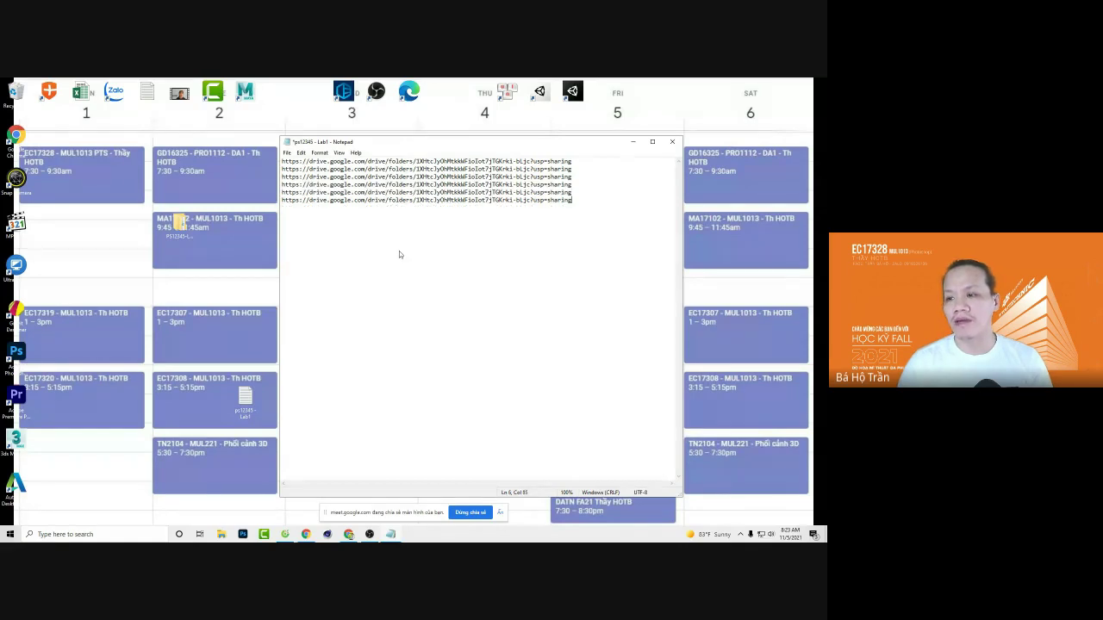
{"action": "key", "text": "Return"}
{"action": "key", "text": "ctrl+v"}
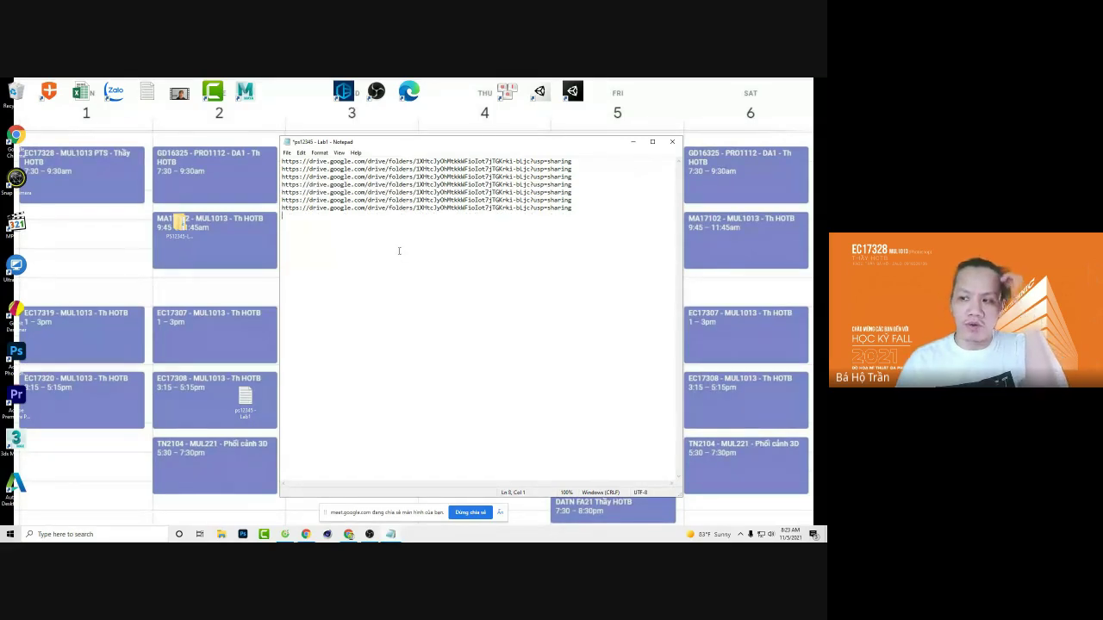
{"action": "left_click", "coordinate": [672, 141]}
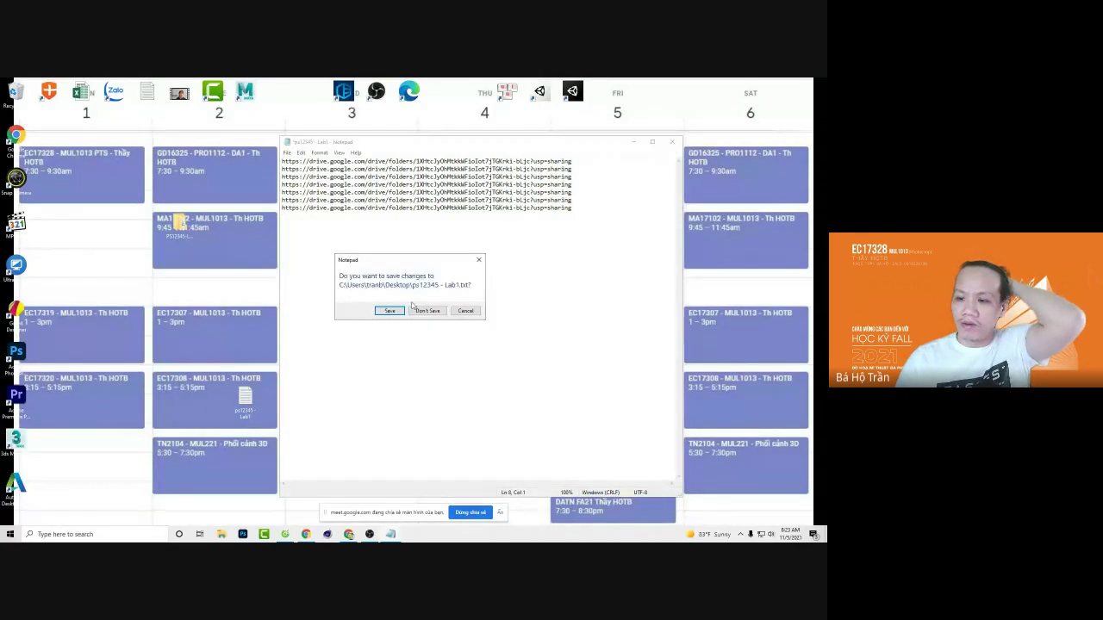
{"action": "left_click", "coordinate": [390, 312]}
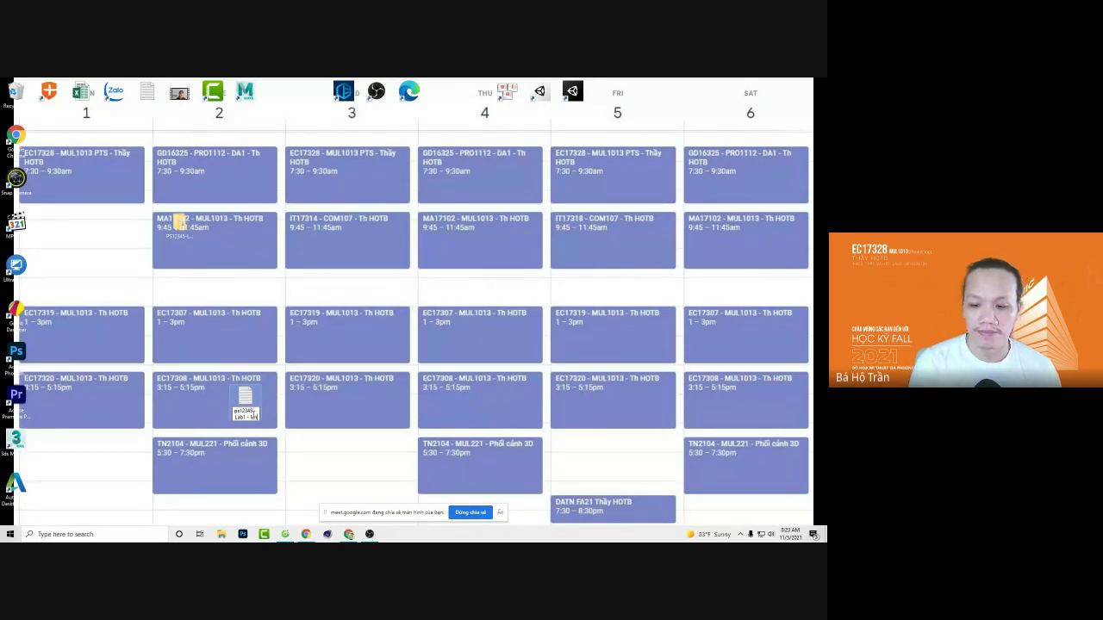
Step: Back in the browser, expand Lab1 on Nộp Lab to view the ps12345 - Lab1.txt submission
{"action": "left_click", "coordinate": [254, 416]}
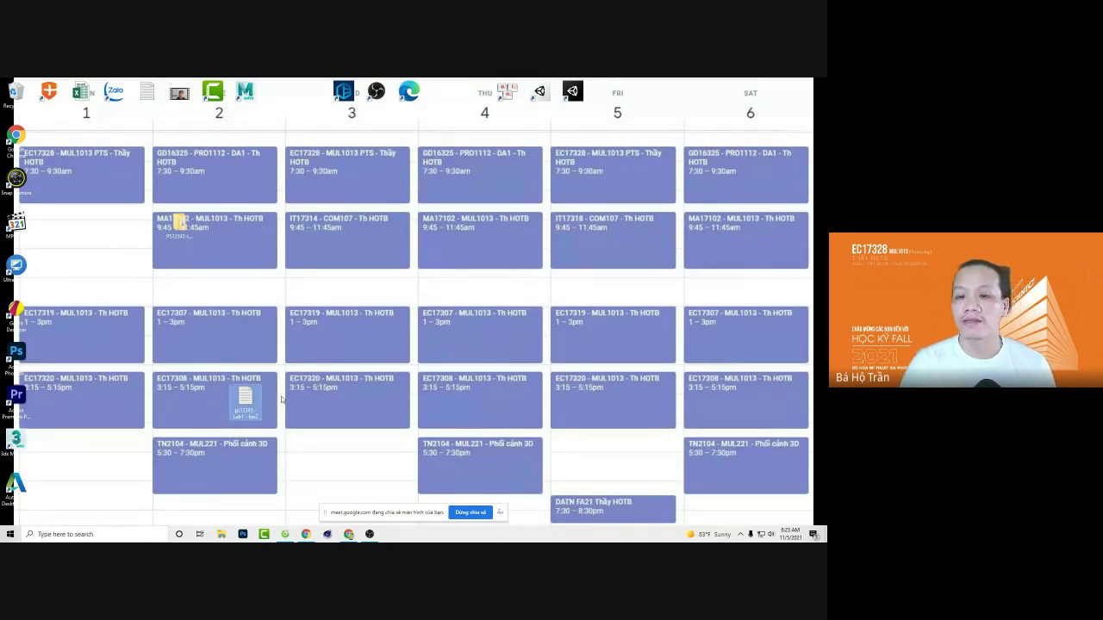
{"action": "key", "text": "alt+Tab"}
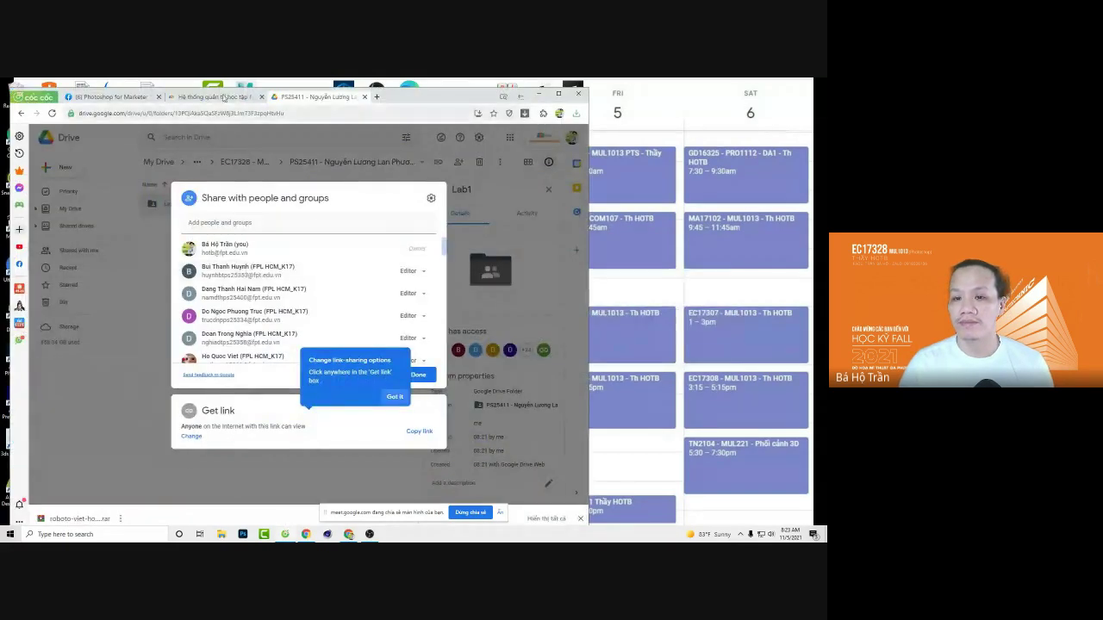
{"action": "left_click", "coordinate": [226, 93]}
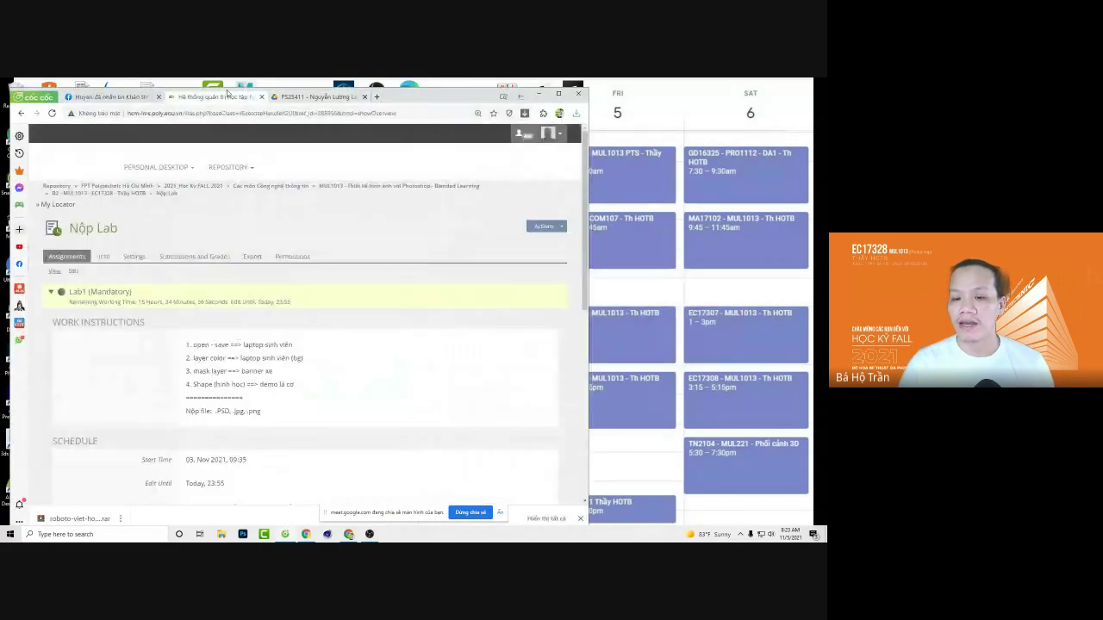
{"action": "left_click", "coordinate": [51, 296]}
{"action": "scroll", "coordinate": [267, 320], "scroll_direction": "down", "scroll_amount": 2}
{"action": "scroll", "coordinate": [267, 321], "scroll_direction": "down", "scroll_amount": 3}
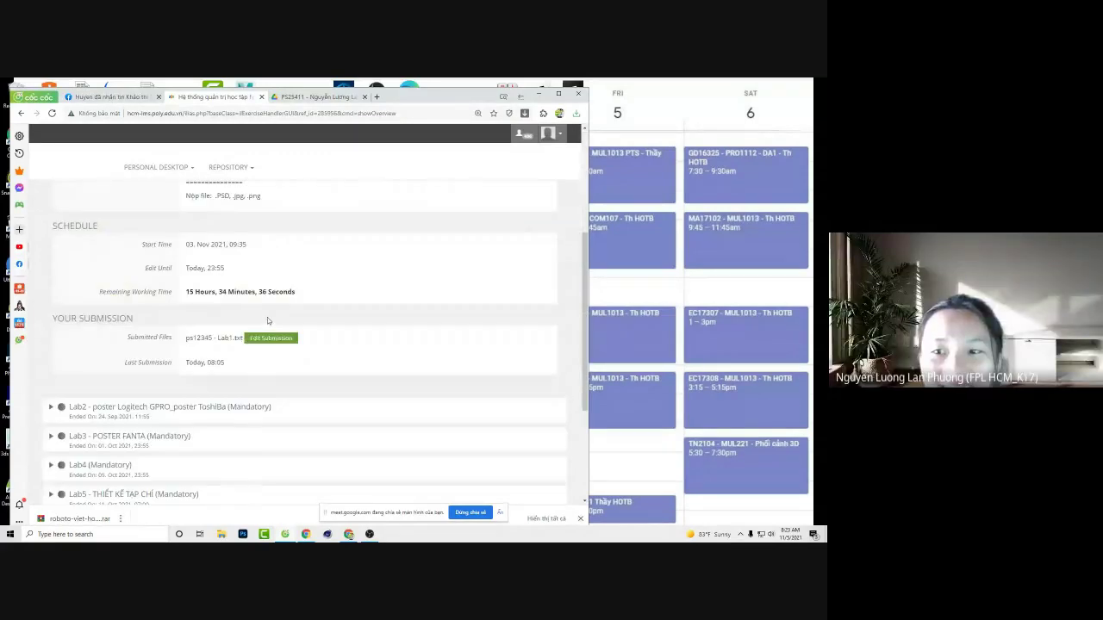
{"action": "scroll", "coordinate": [267, 321], "scroll_direction": "up", "scroll_amount": 5}
{"action": "left_click", "coordinate": [51, 294]}
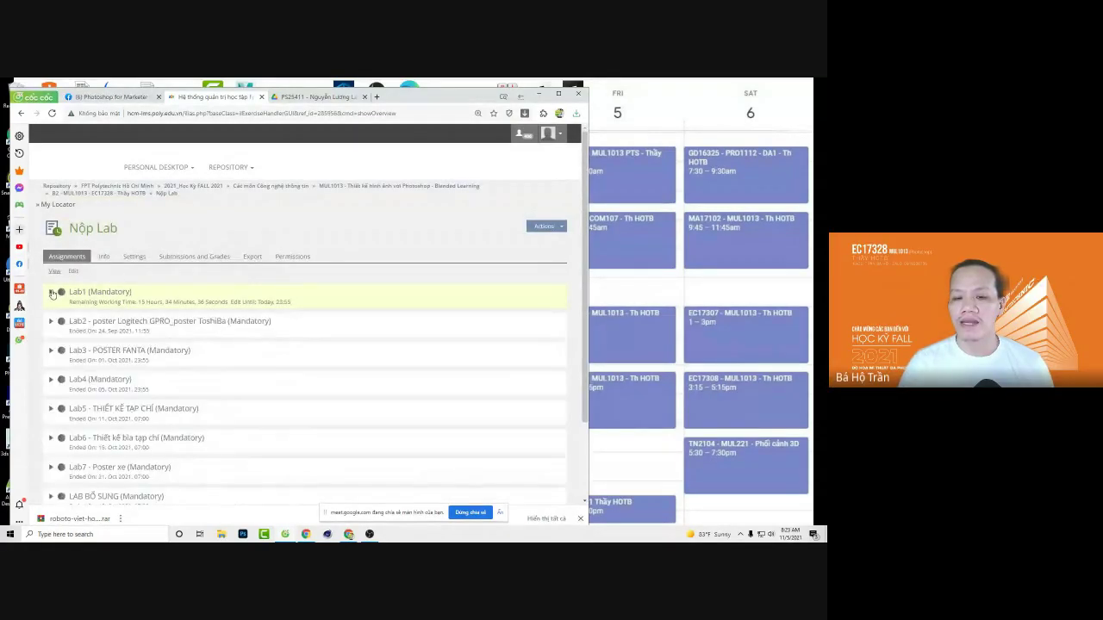
{"action": "scroll", "coordinate": [260, 340], "scroll_direction": "down", "scroll_amount": 3}
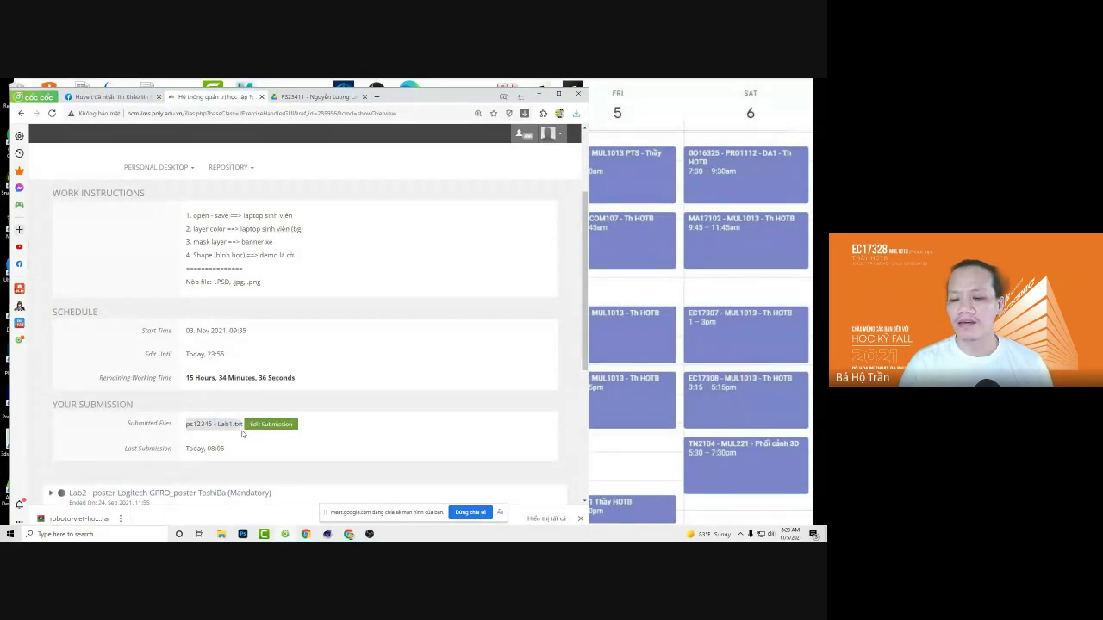
Step: Upload ps12345 - Lab1 - lan2 as the new Lab1 submission
{"action": "left_click", "coordinate": [271, 425]}
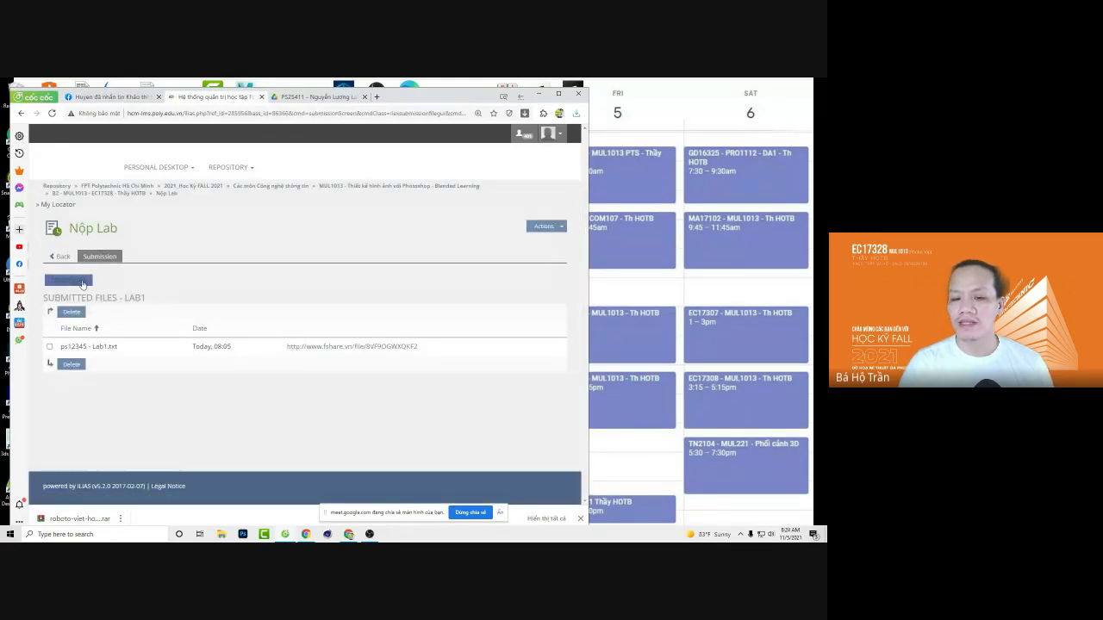
{"action": "left_click", "coordinate": [83, 282]}
{"action": "left_click", "coordinate": [169, 166]}
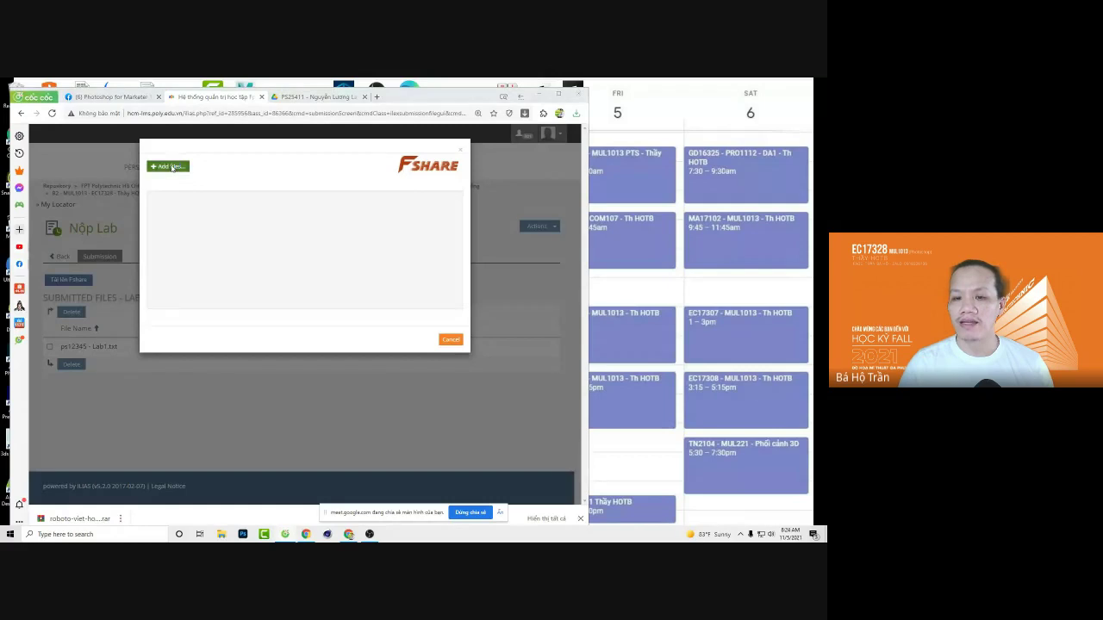
{"action": "double_click", "coordinate": [261, 220]}
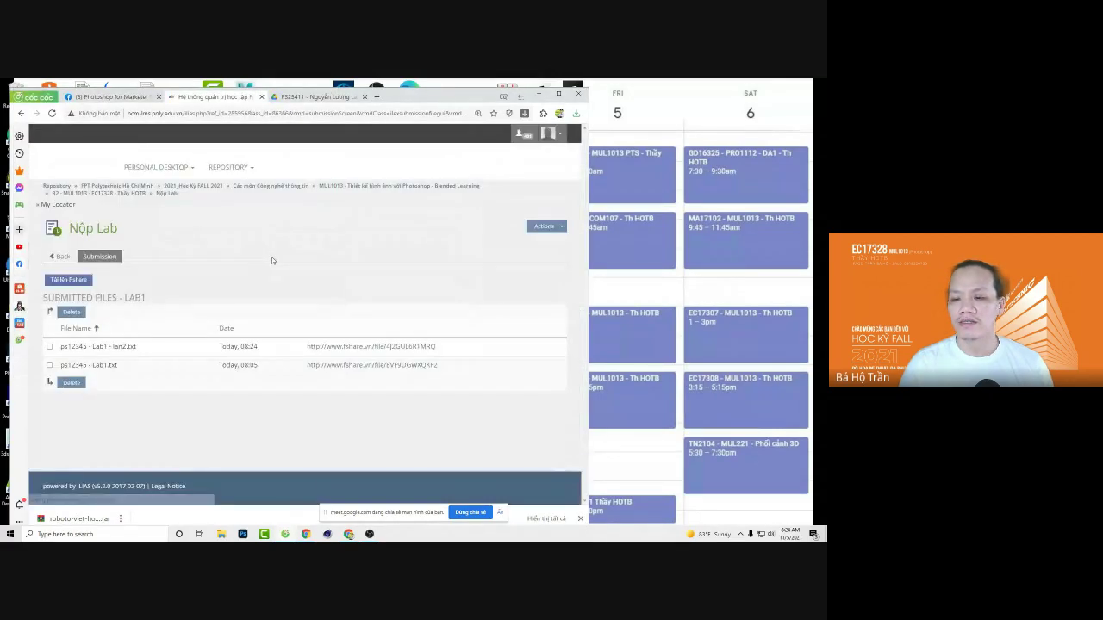
{"action": "left_click_drag", "start_coordinate": [146, 348], "coordinate": [102, 348]}
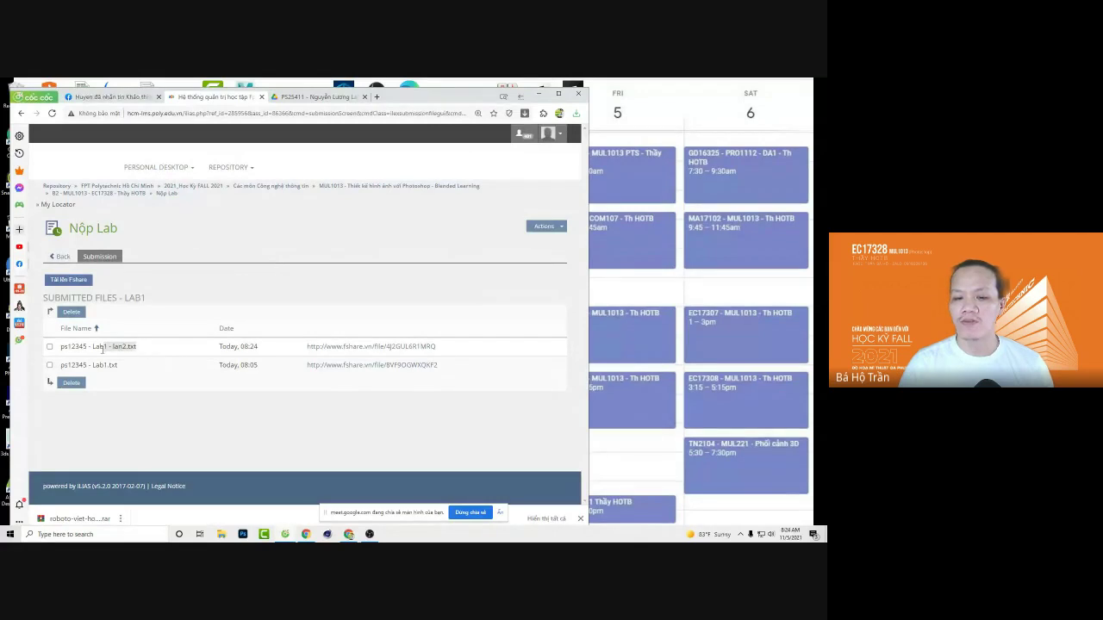
{"action": "left_click", "coordinate": [129, 368]}
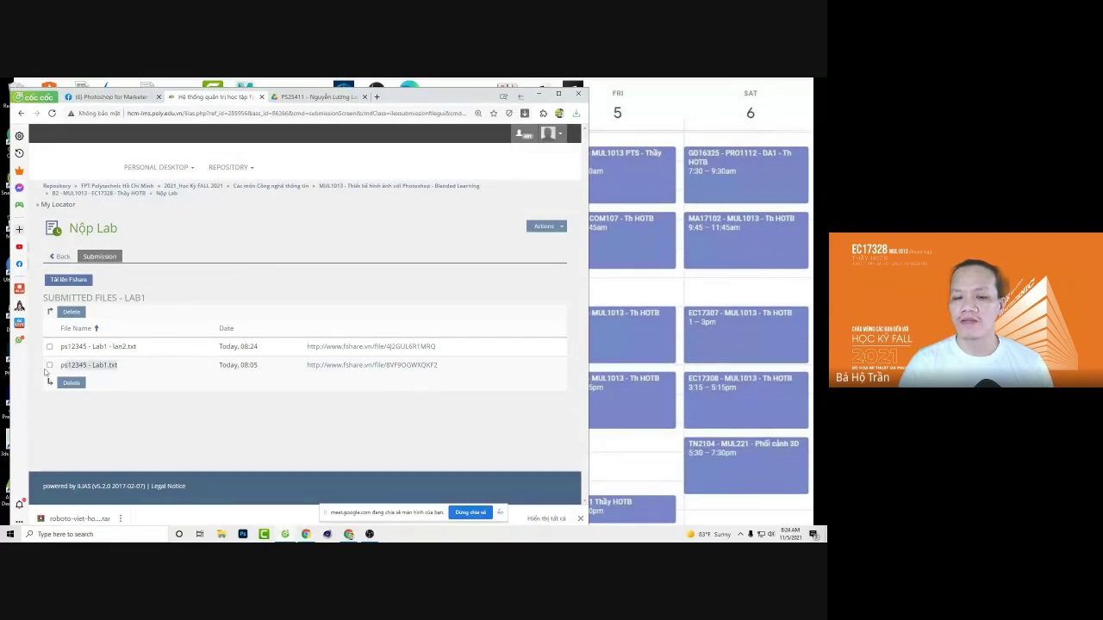
Step: Delete the older ps12345 - Lab1.txt submission and return to the MUL1013 page
{"action": "left_click", "coordinate": [74, 383]}
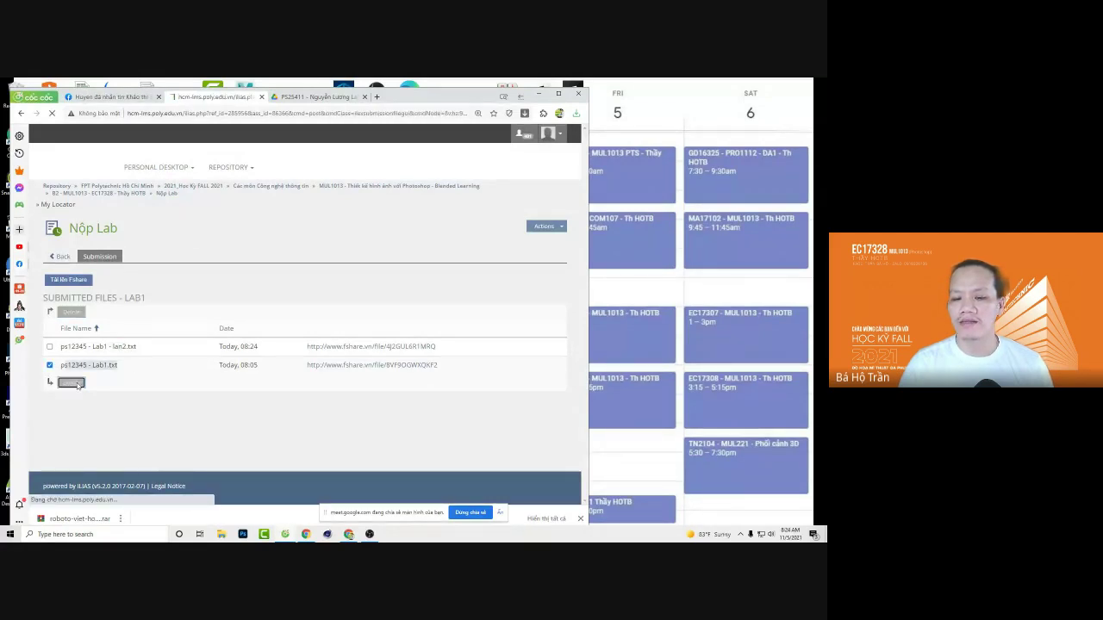
{"action": "left_click", "coordinate": [527, 374]}
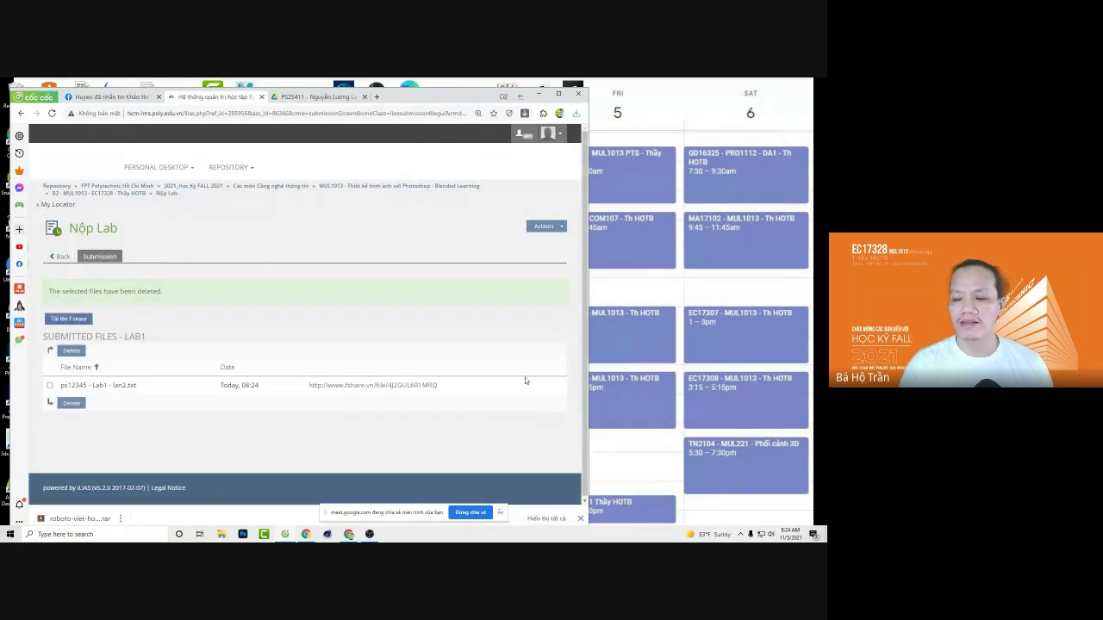
{"action": "left_click", "coordinate": [459, 187]}
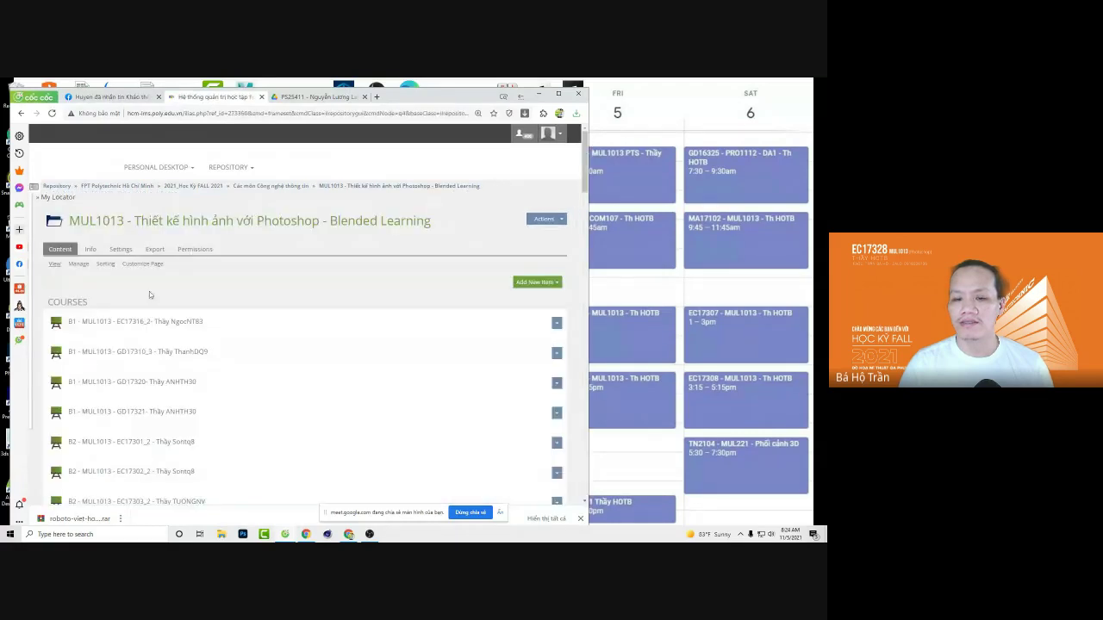
Step: Find the EC17328 class in the course list and open its Nộp Lab assignment page
{"action": "key", "text": "ctrl+f"}
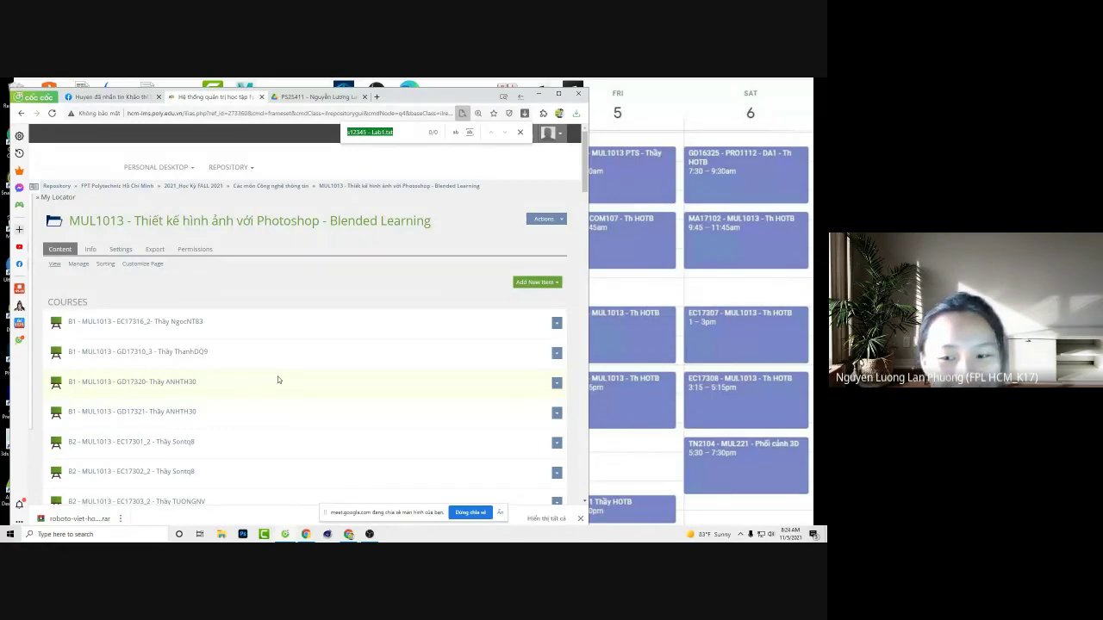
{"action": "type", "text": "E"}
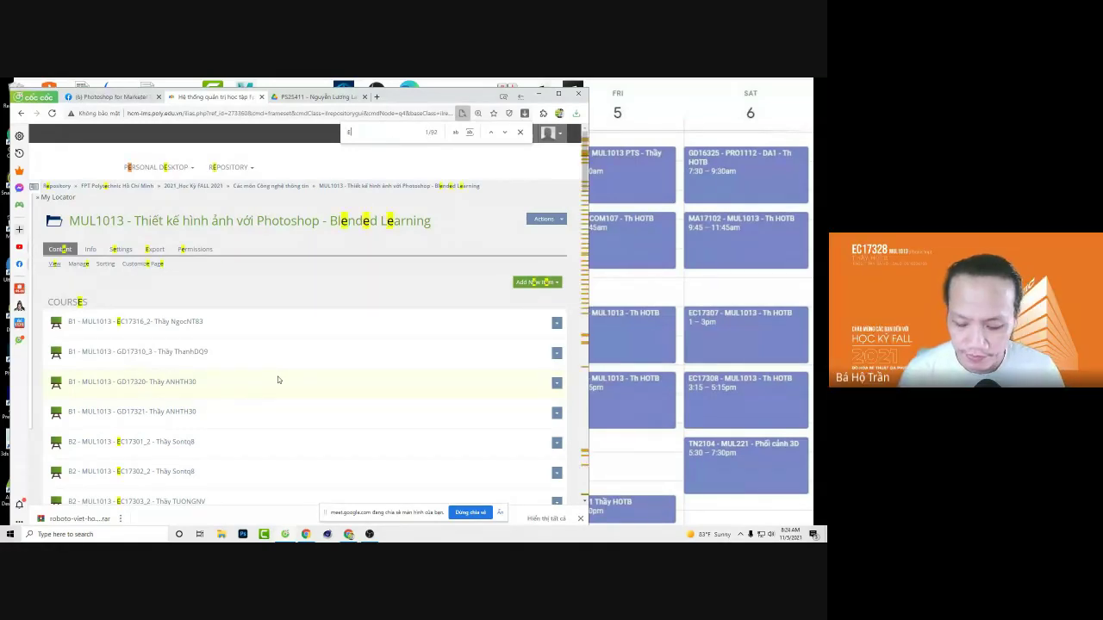
{"action": "type", "text": "C17328"}
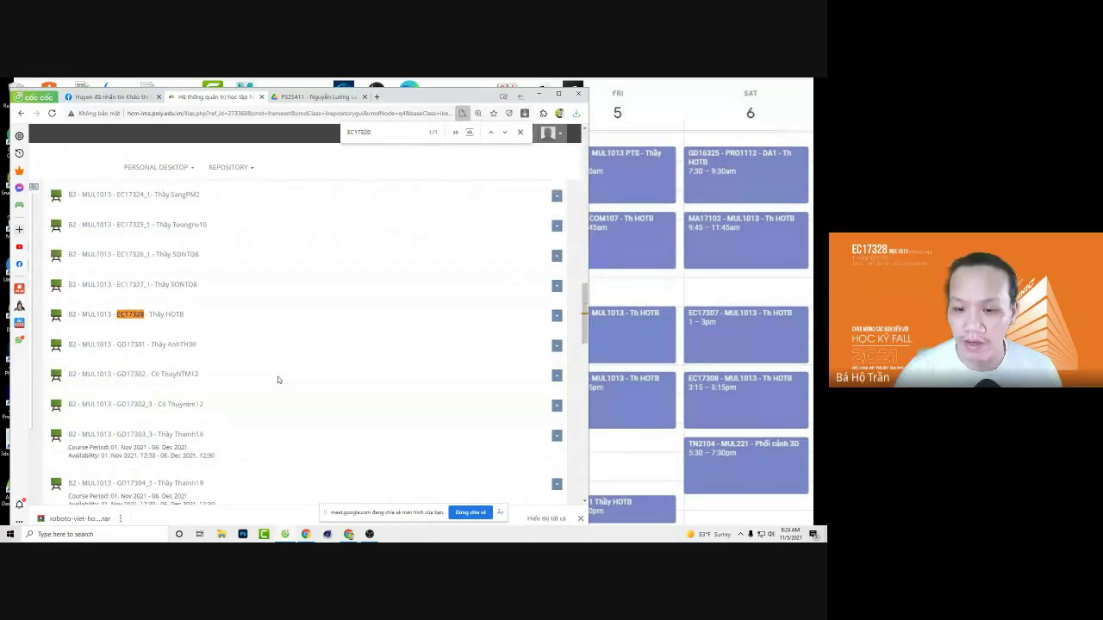
{"action": "left_click", "coordinate": [156, 316]}
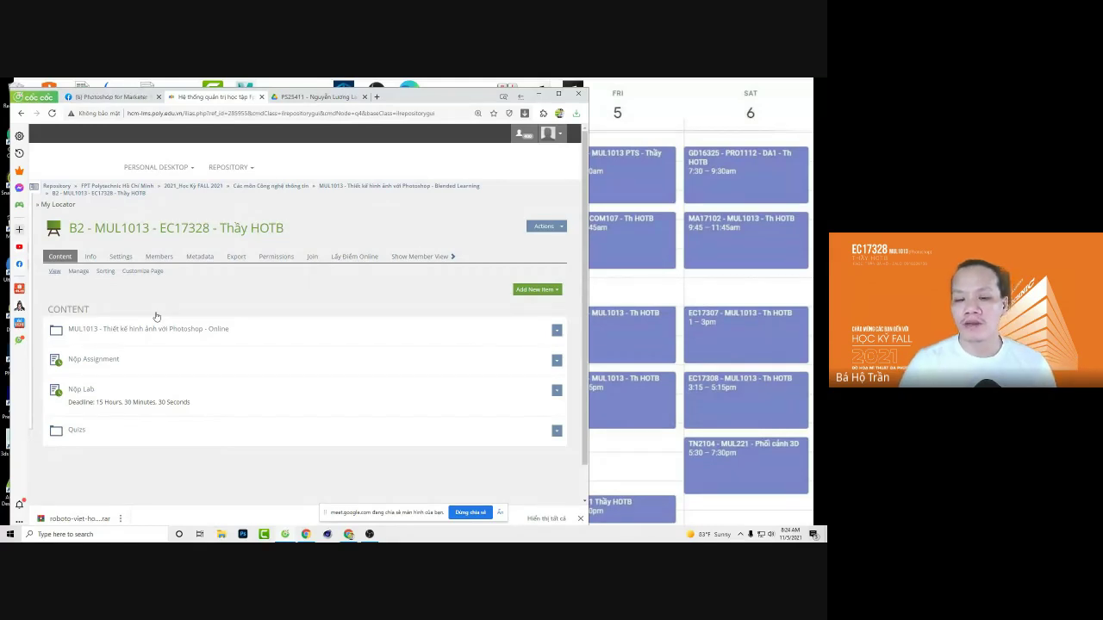
{"action": "left_click", "coordinate": [86, 387]}
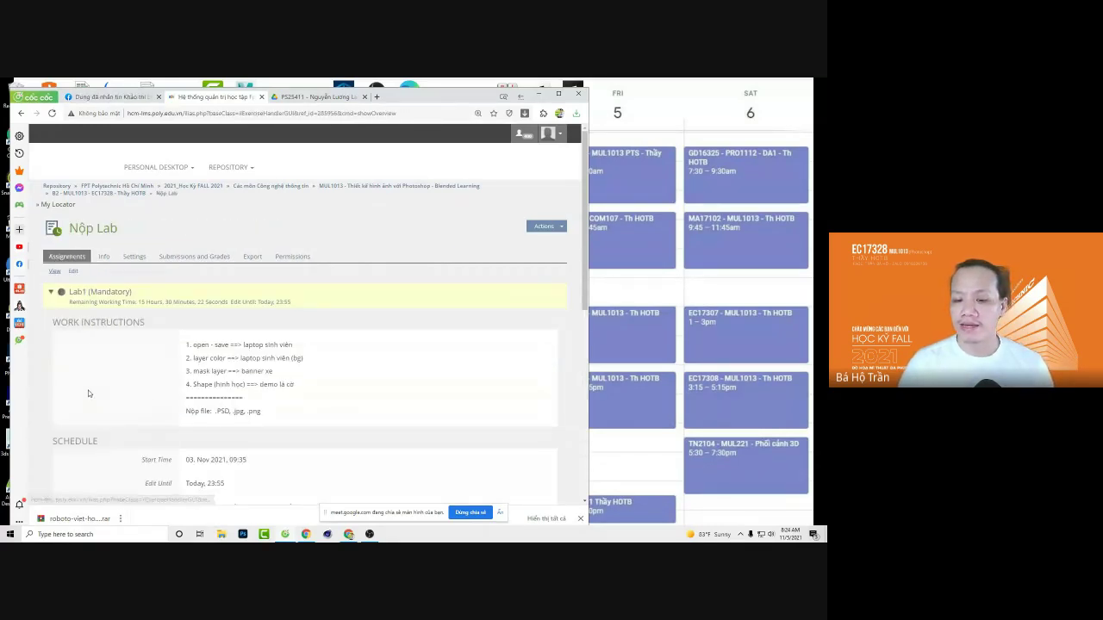
Step: Highlight the four Lab1 work instructions, then bring the Google Meet call to the front
{"action": "scroll", "coordinate": [187, 371], "scroll_direction": "down", "scroll_amount": 3}
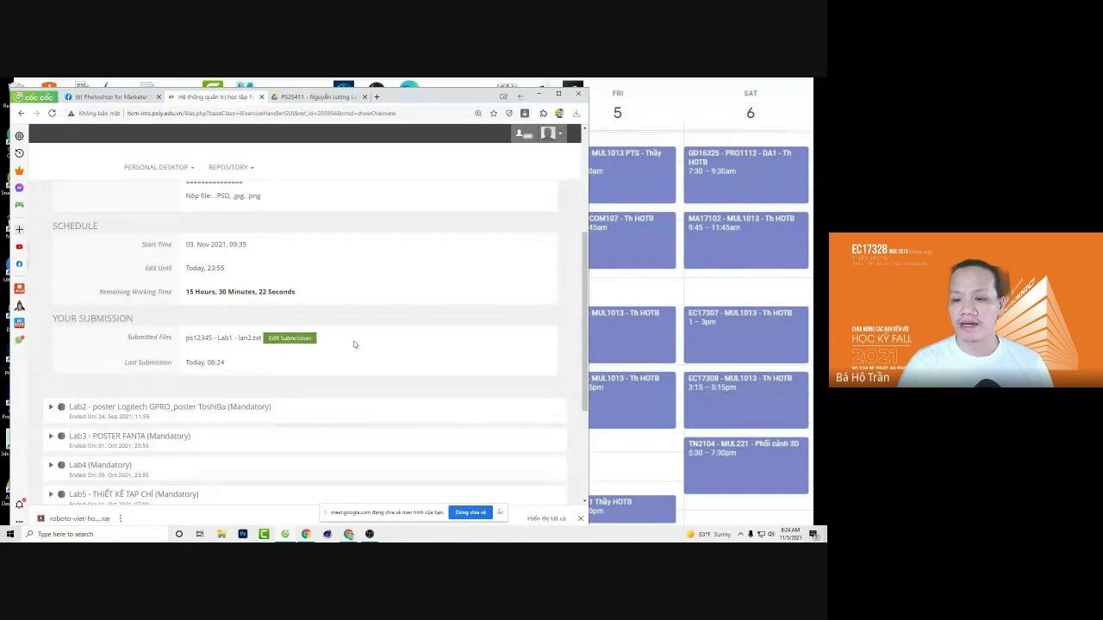
{"action": "scroll", "coordinate": [224, 366], "scroll_direction": "up", "scroll_amount": 3}
{"action": "scroll", "coordinate": [241, 454], "scroll_direction": "down", "scroll_amount": 2}
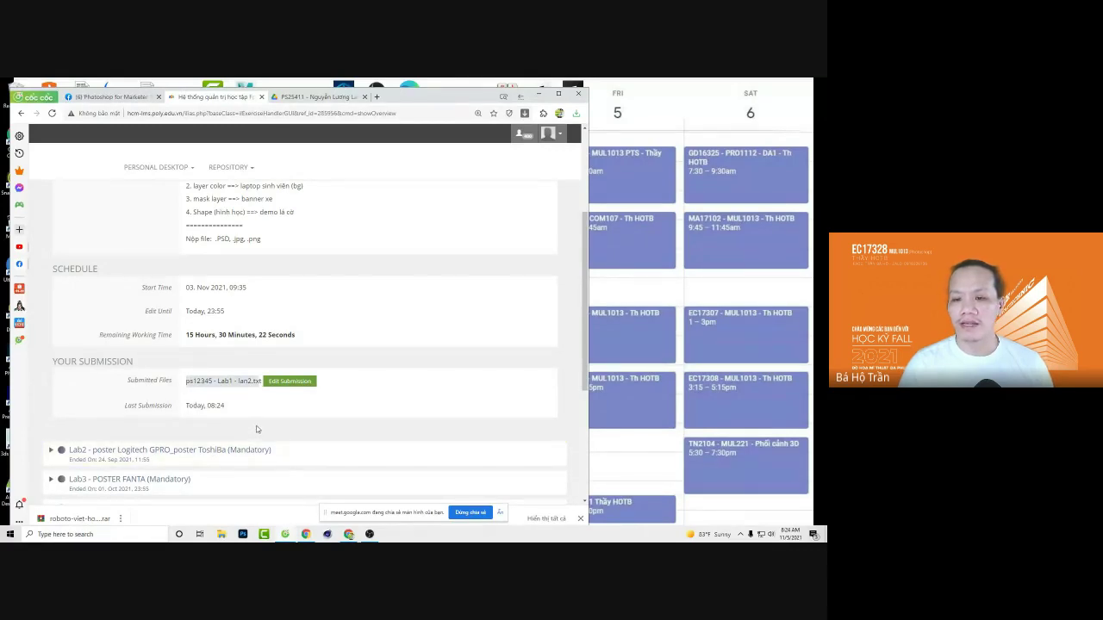
{"action": "scroll", "coordinate": [264, 404], "scroll_direction": "up", "scroll_amount": 2}
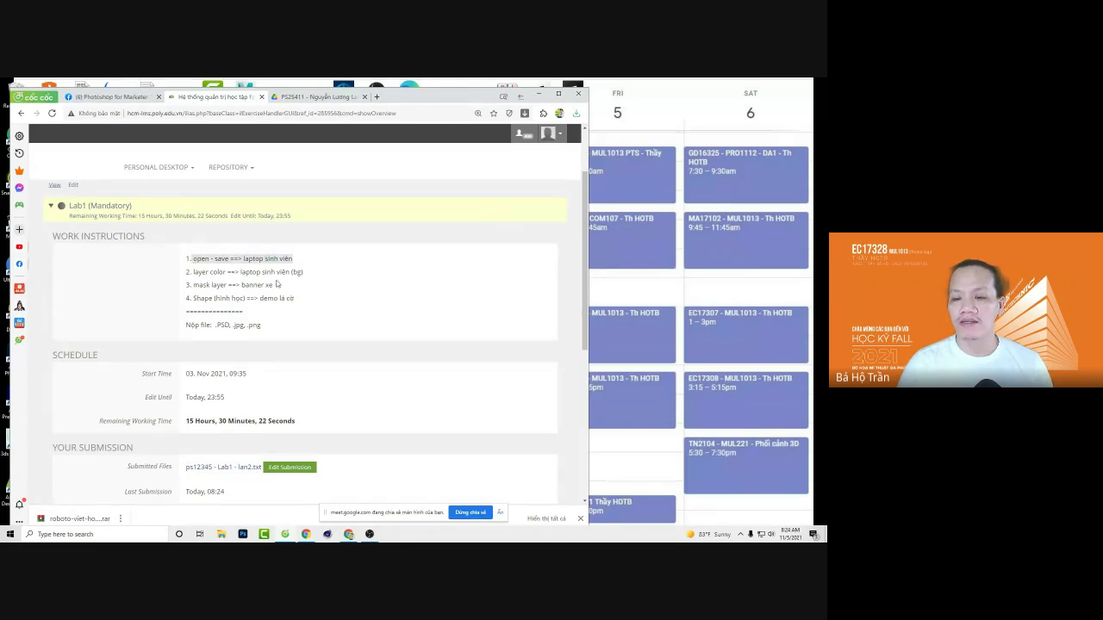
{"action": "left_click_drag", "start_coordinate": [241, 268], "coordinate": [182, 262]}
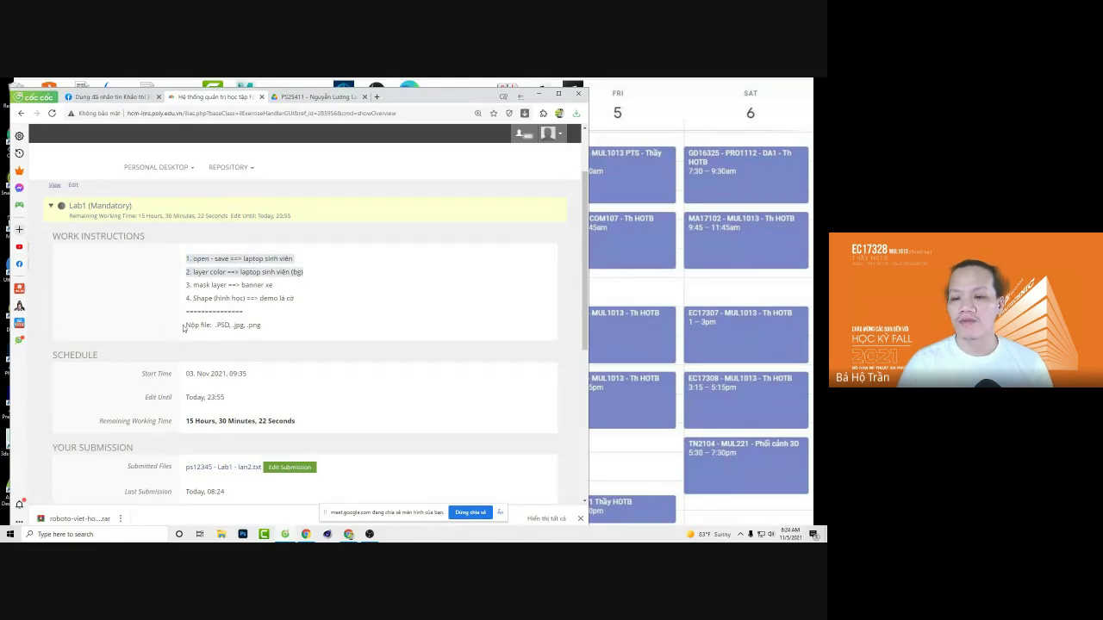
{"action": "left_click", "coordinate": [276, 287]}
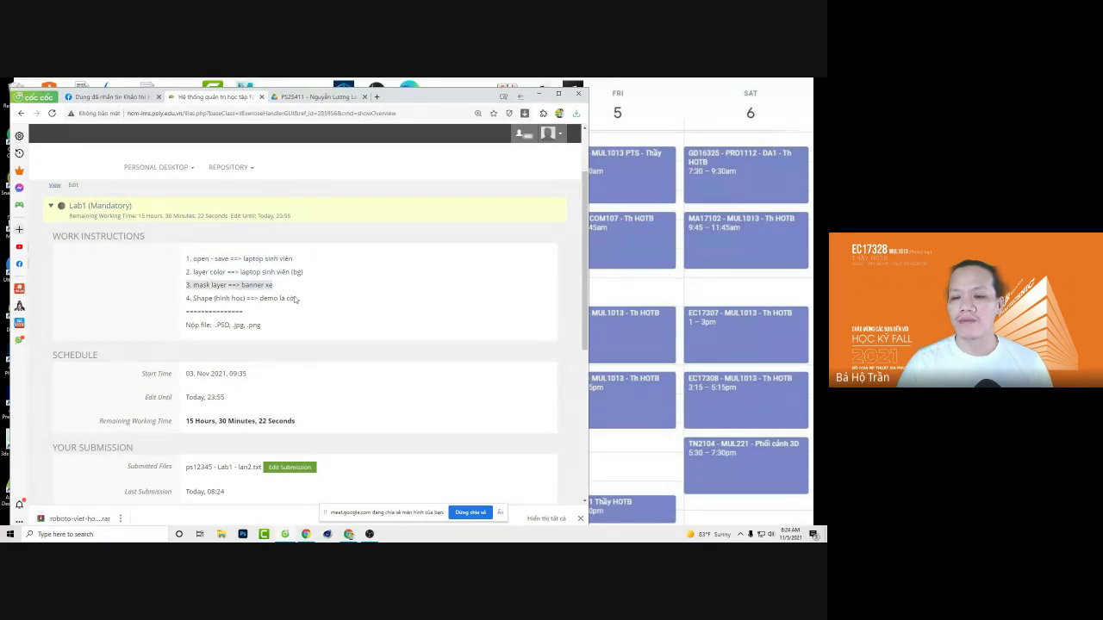
{"action": "left_click_drag", "start_coordinate": [295, 299], "coordinate": [167, 306]}
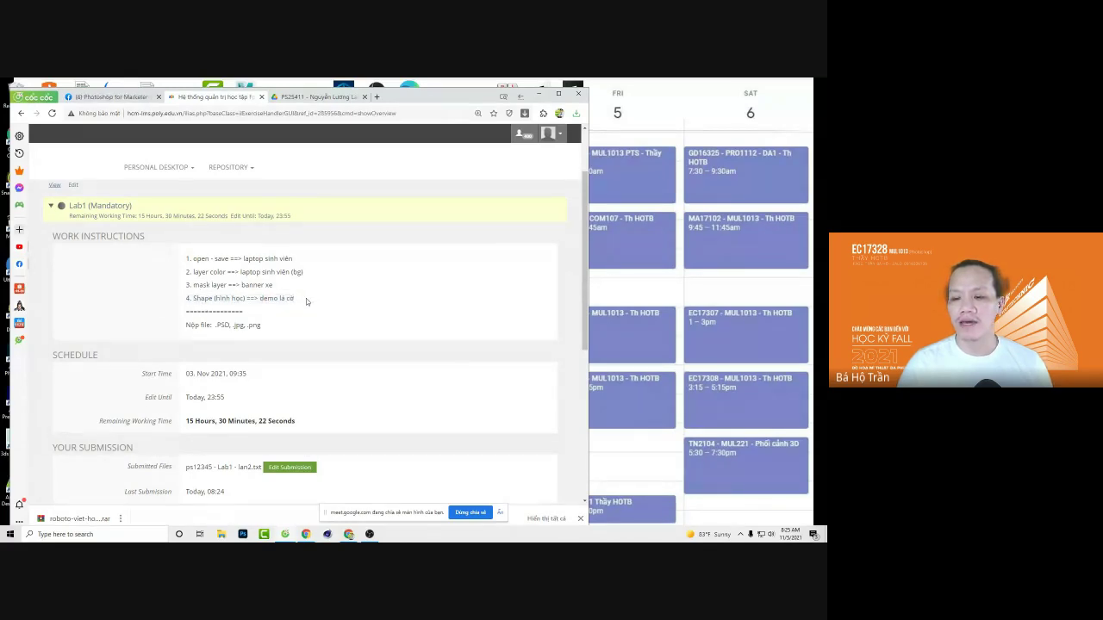
{"action": "left_click_drag", "start_coordinate": [306, 301], "coordinate": [156, 283]}
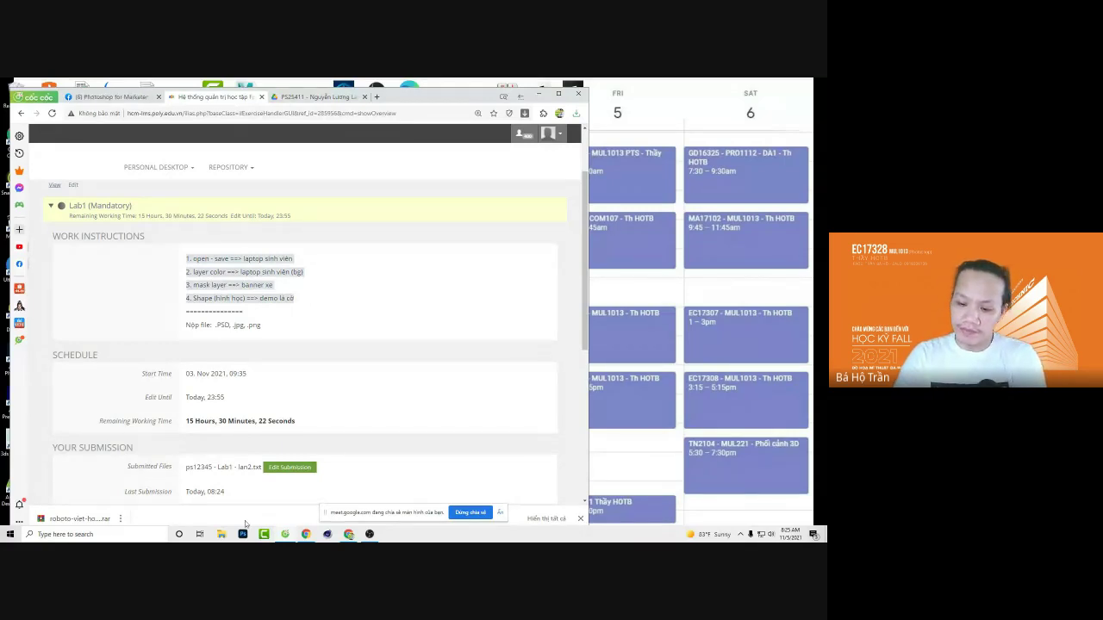
{"action": "left_click", "coordinate": [349, 534]}
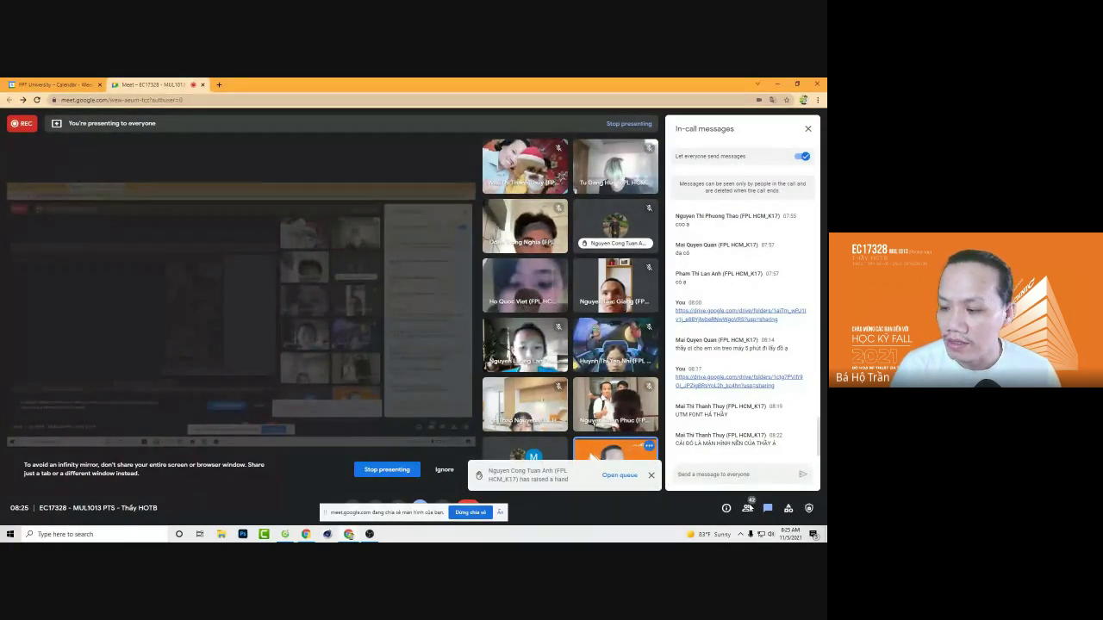
Step: Show the list of call participants in Google Meet
{"action": "left_click", "coordinate": [747, 509]}
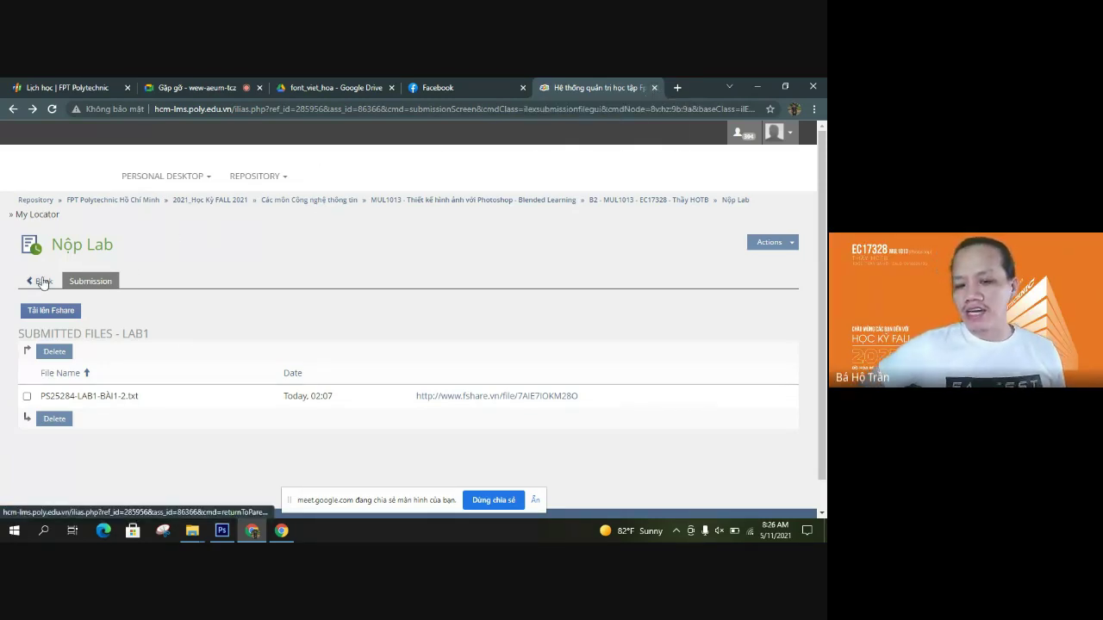
Step: Go back from the submitted LAB1 file list to the Lab1 overview, then switch to the Meet tab
{"action": "left_click", "coordinate": [156, 179]}
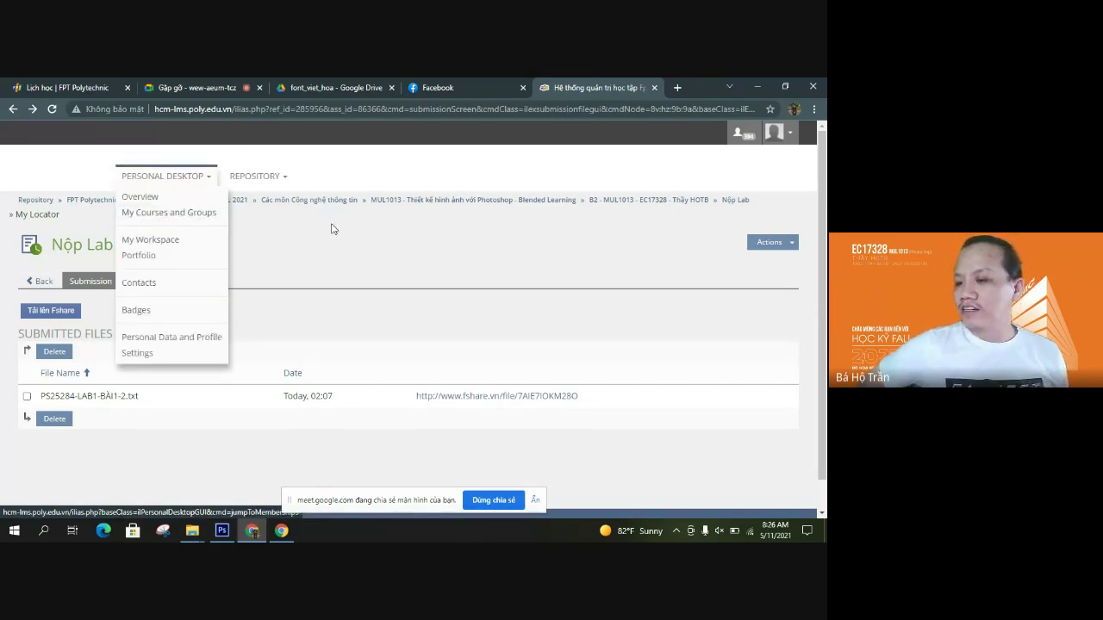
{"action": "left_click", "coordinate": [160, 214]}
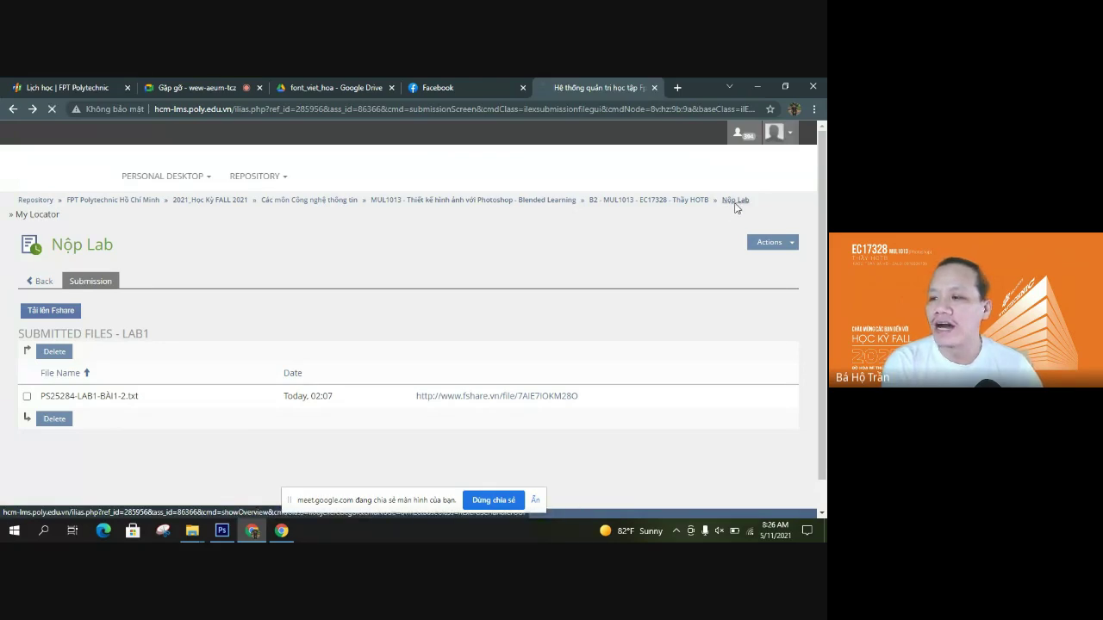
{"action": "scroll", "coordinate": [598, 278], "scroll_direction": "down", "scroll_amount": 2}
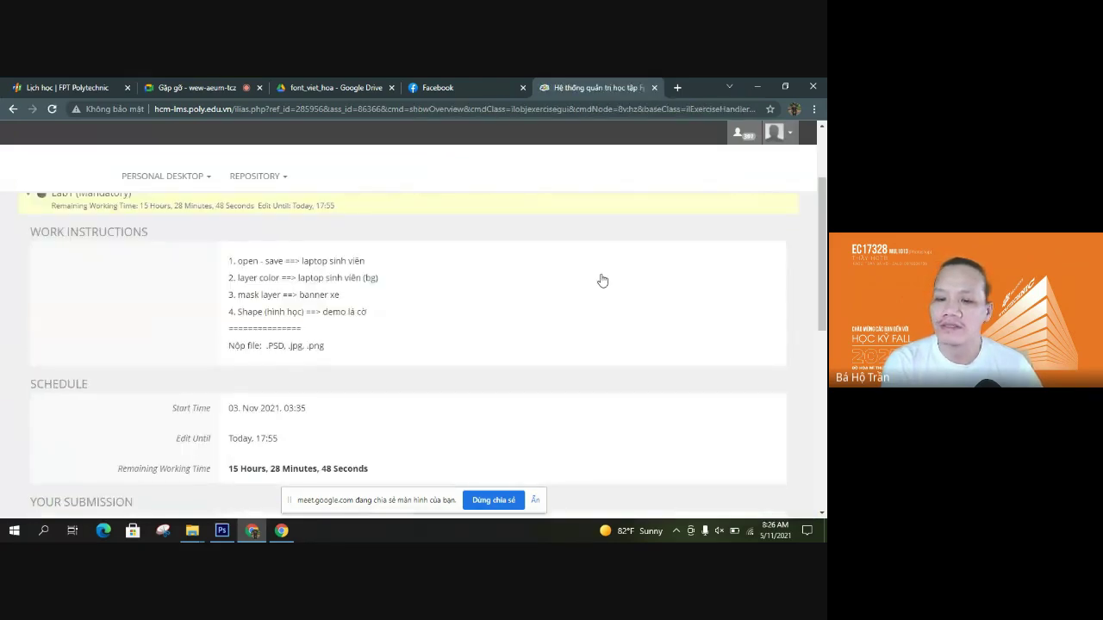
{"action": "scroll", "coordinate": [429, 207], "scroll_direction": "down", "scroll_amount": 3}
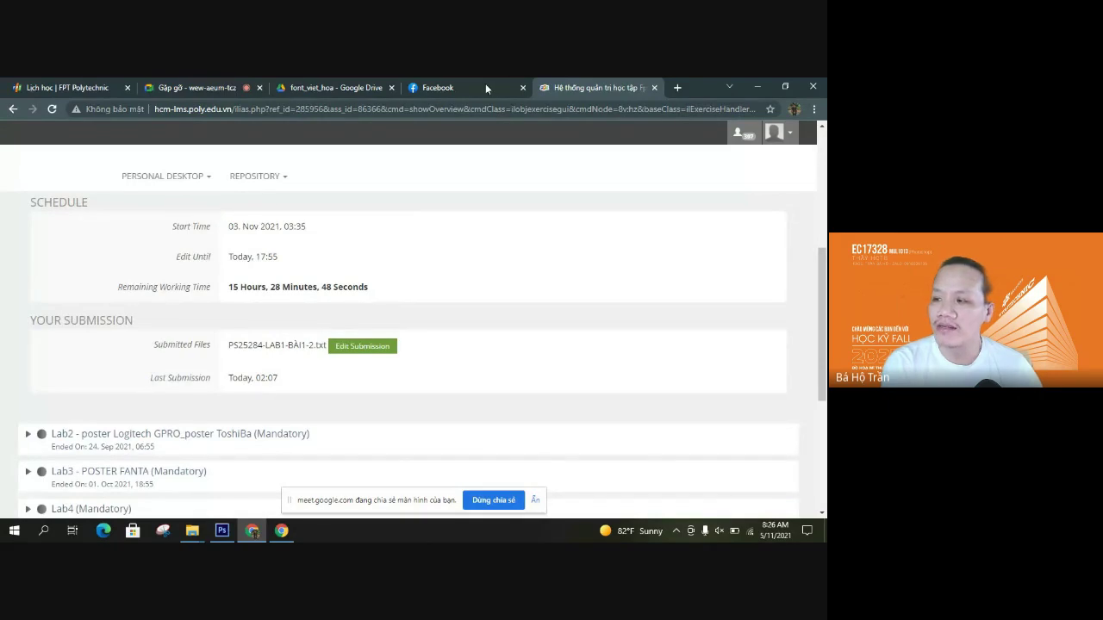
{"action": "left_click", "coordinate": [193, 87]}
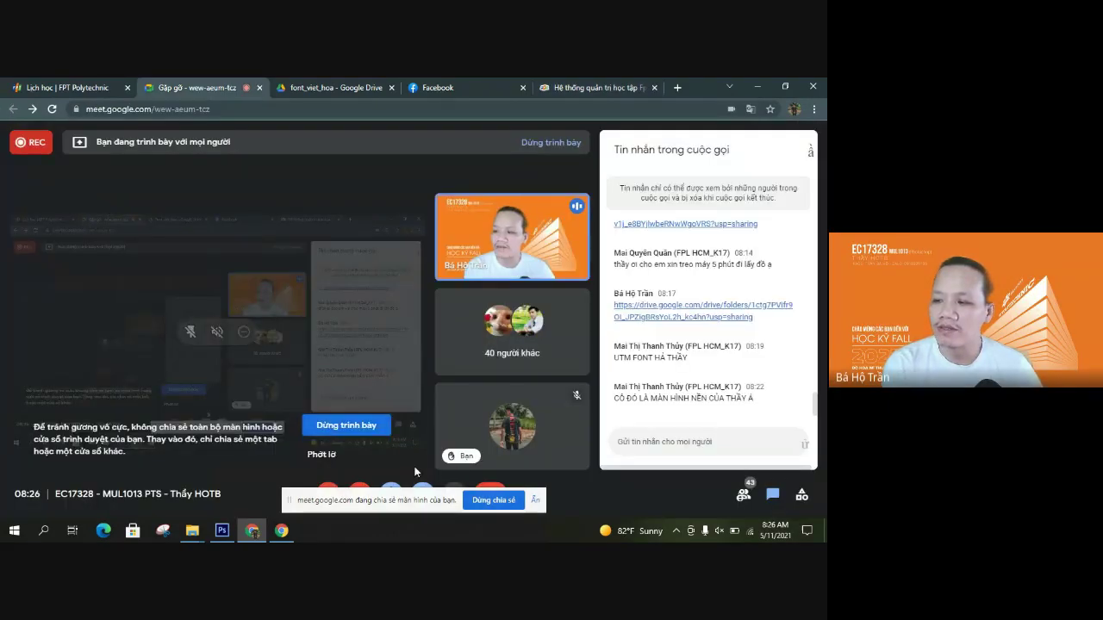
Step: Stop presenting the screen in the Google Meet call
{"action": "left_click", "coordinate": [494, 500]}
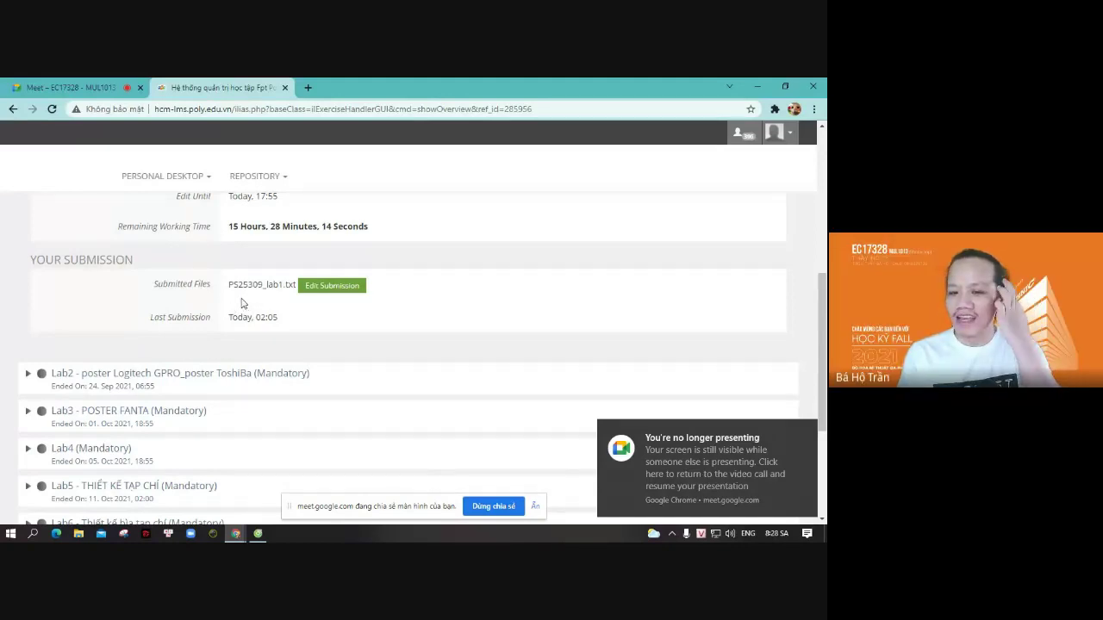
Step: Return to the Google Meet tab and present the screen to the class
{"action": "left_click", "coordinate": [84, 87]}
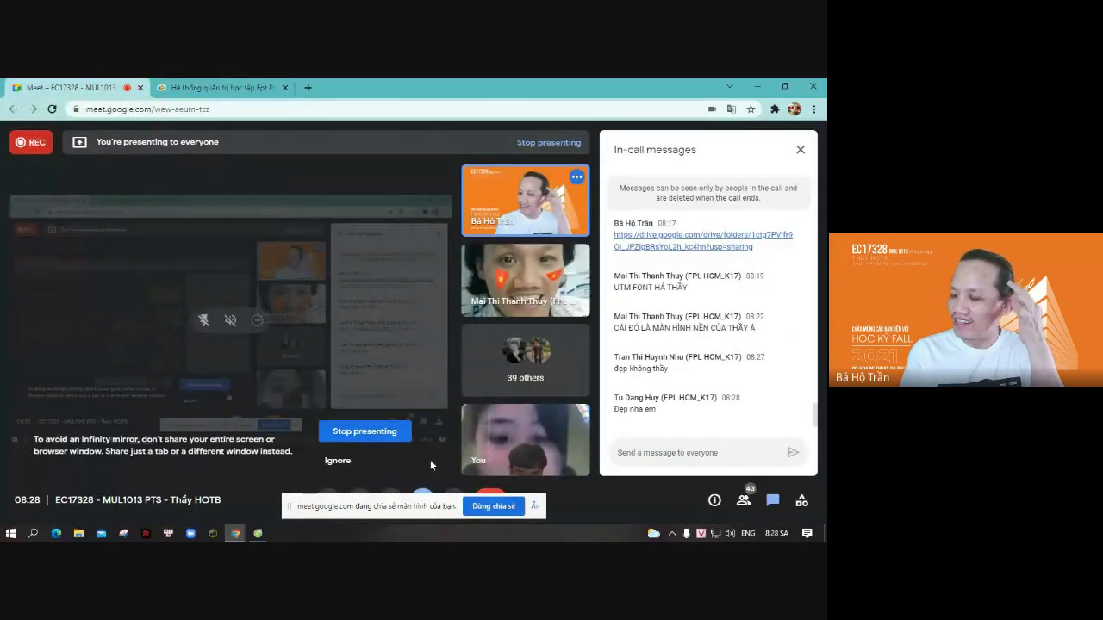
{"action": "left_click", "coordinate": [494, 507]}
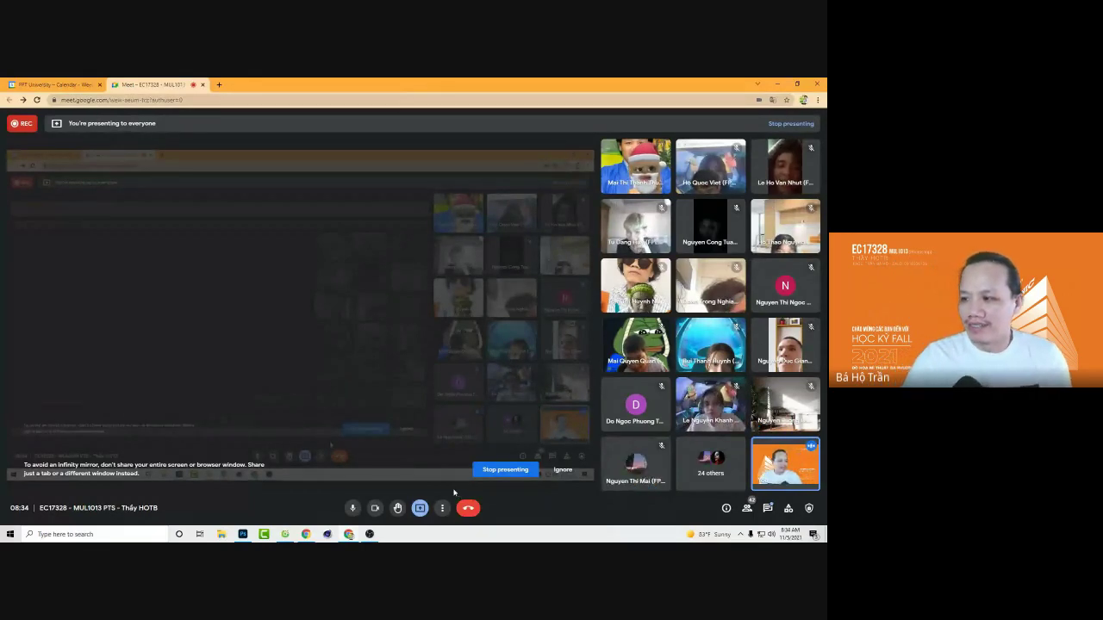
Step: Open the 2021 folder in Google Drive, briefly switching to Photoshop and back
{"action": "left_click", "coordinate": [245, 535]}
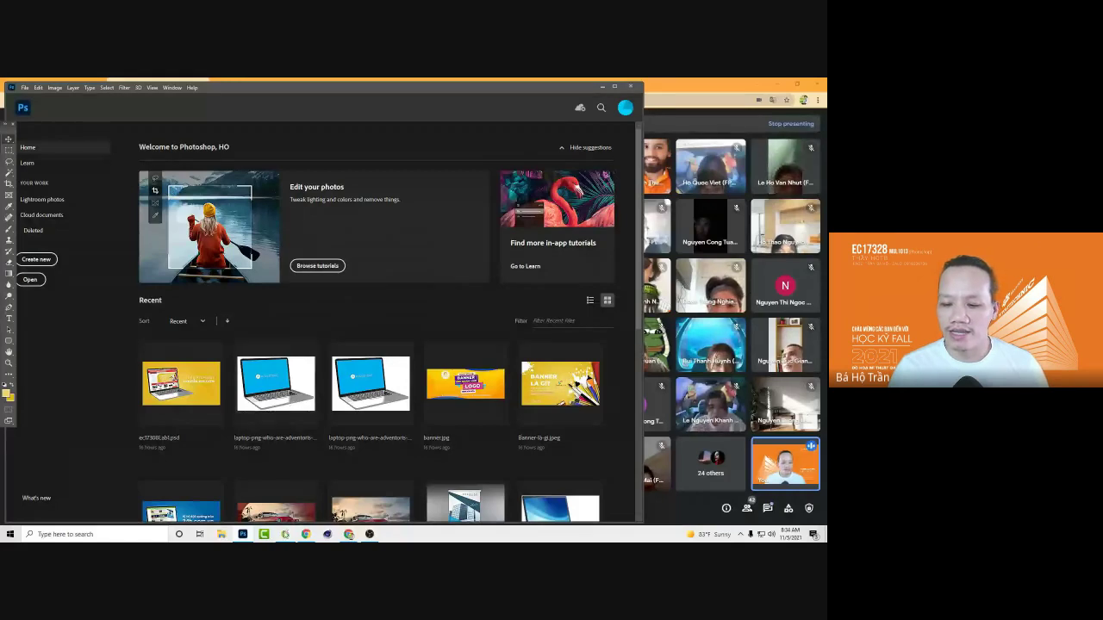
{"action": "key", "text": "alt+Tab"}
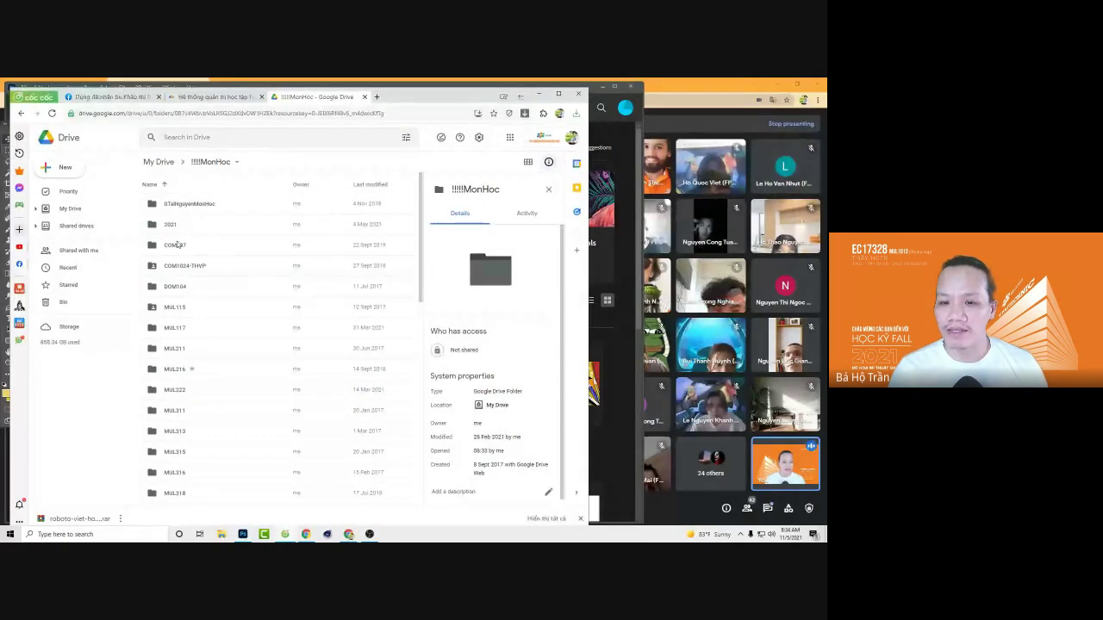
{"action": "double_click", "coordinate": [170, 224]}
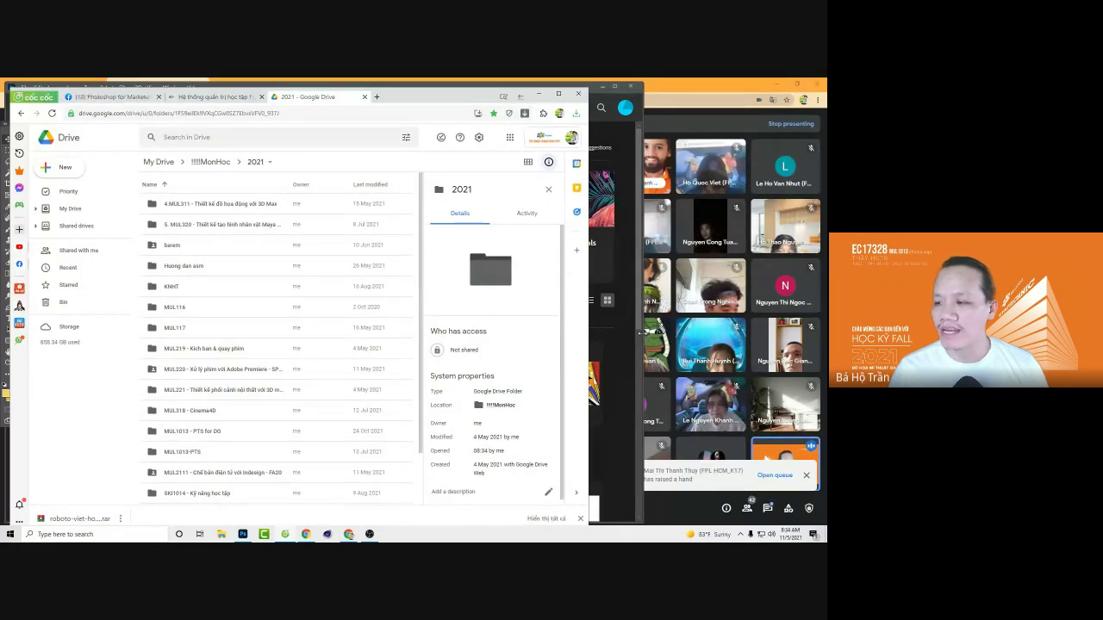
{"action": "key", "text": "alt+Tab"}
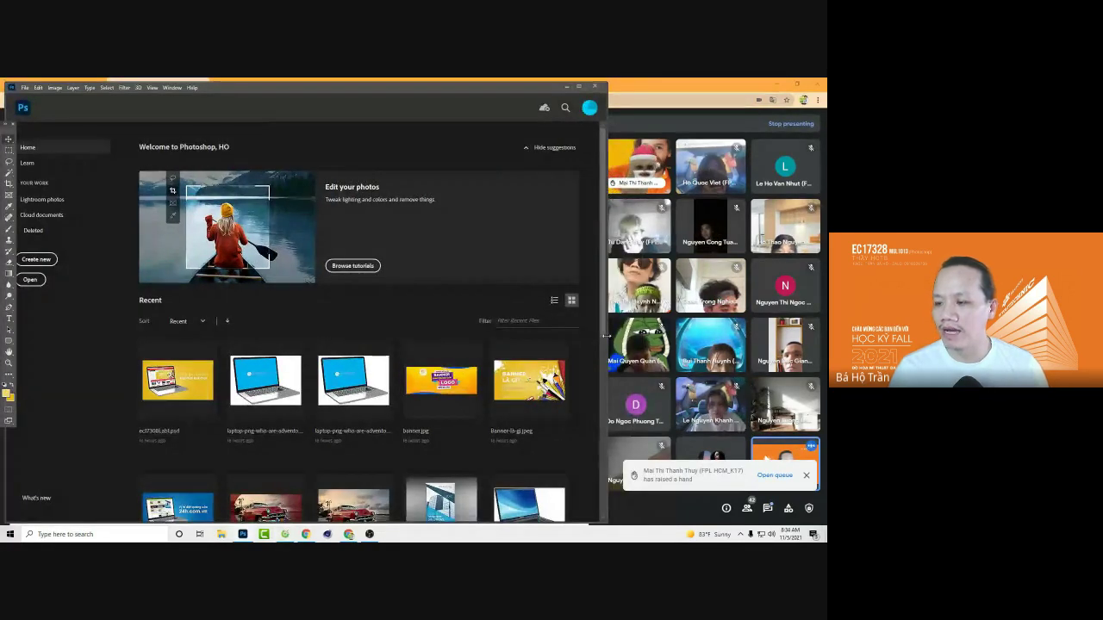
{"action": "key", "text": "alt+Tab"}
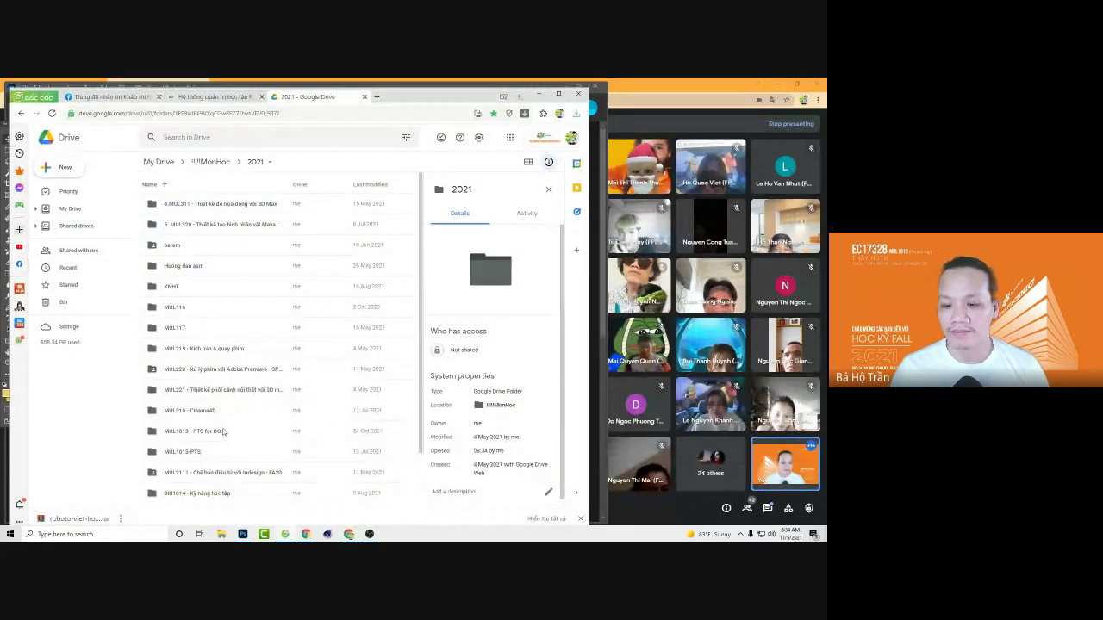
Step: Drill into MUL1013-PTS, MUL1013.Lab1.HoTB and TaiNguyen to reach the Bai folders
{"action": "double_click", "coordinate": [183, 451]}
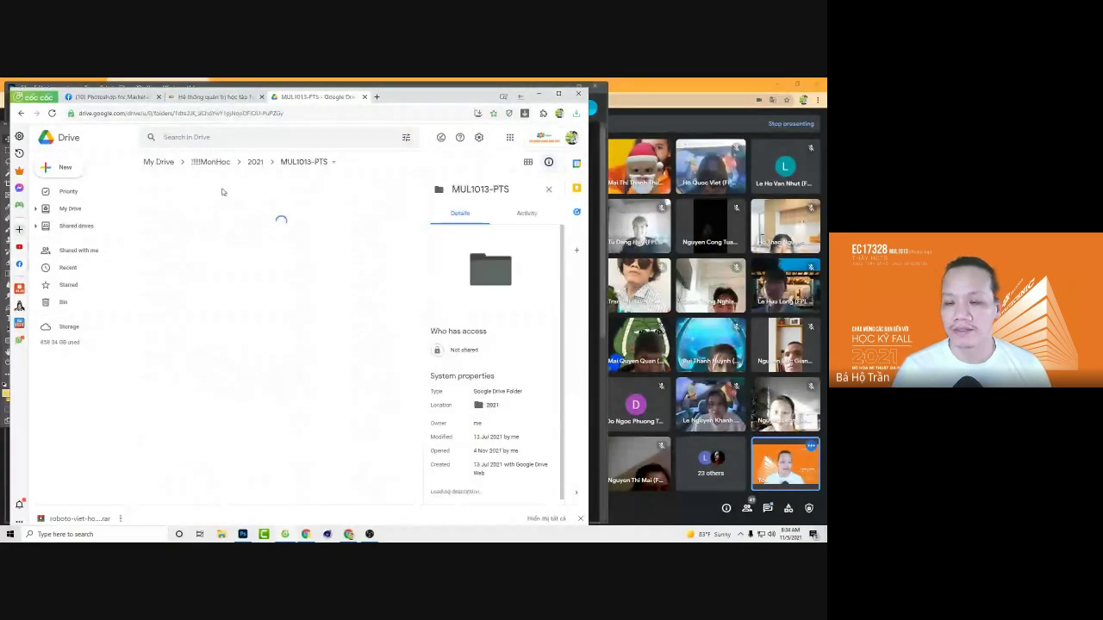
{"action": "double_click", "coordinate": [192, 245]}
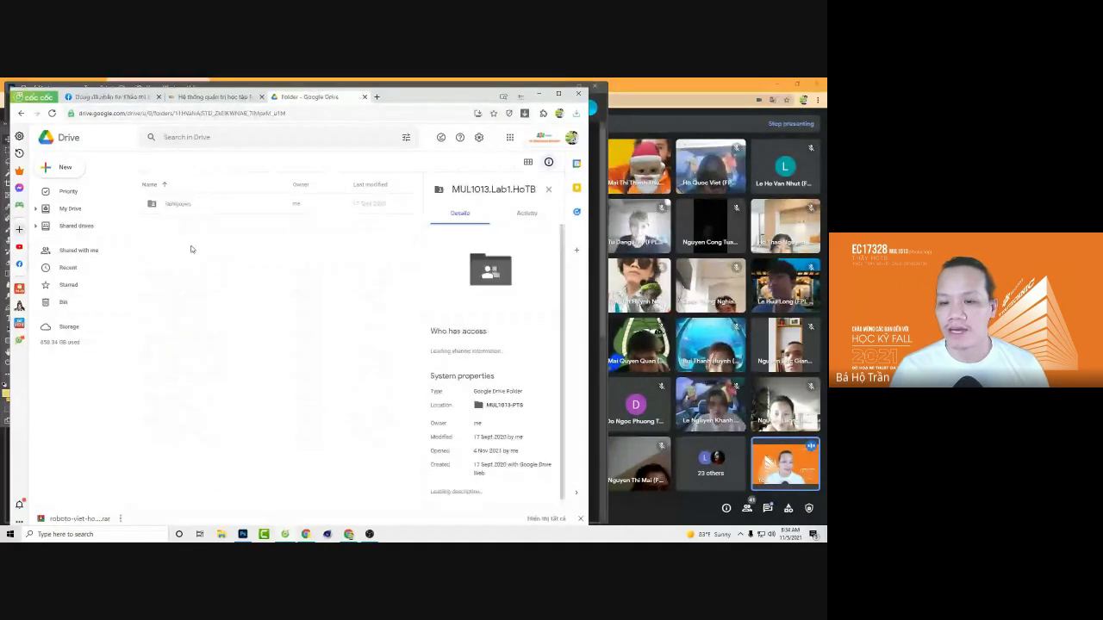
{"action": "double_click", "coordinate": [190, 204]}
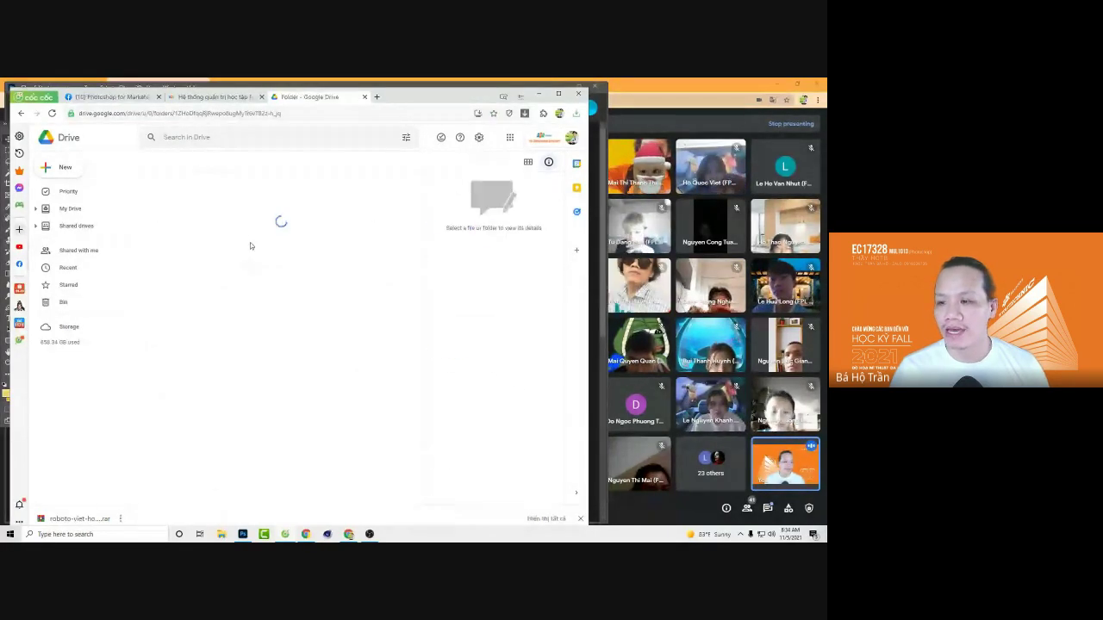
{"action": "key", "text": "Down"}
{"action": "key", "text": "Down"}
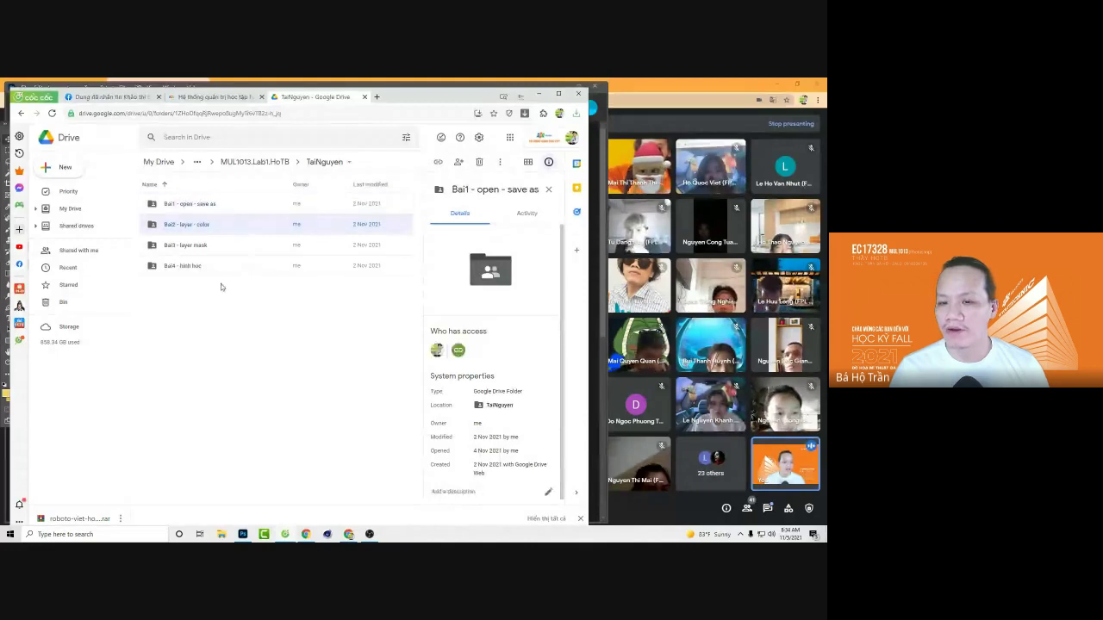
Step: In the Bai3 - layer mask folder, preview ps0201.jpg and the finished examples ps0201_done2.jpg and ps0201_done.jpg
{"action": "double_click", "coordinate": [185, 245]}
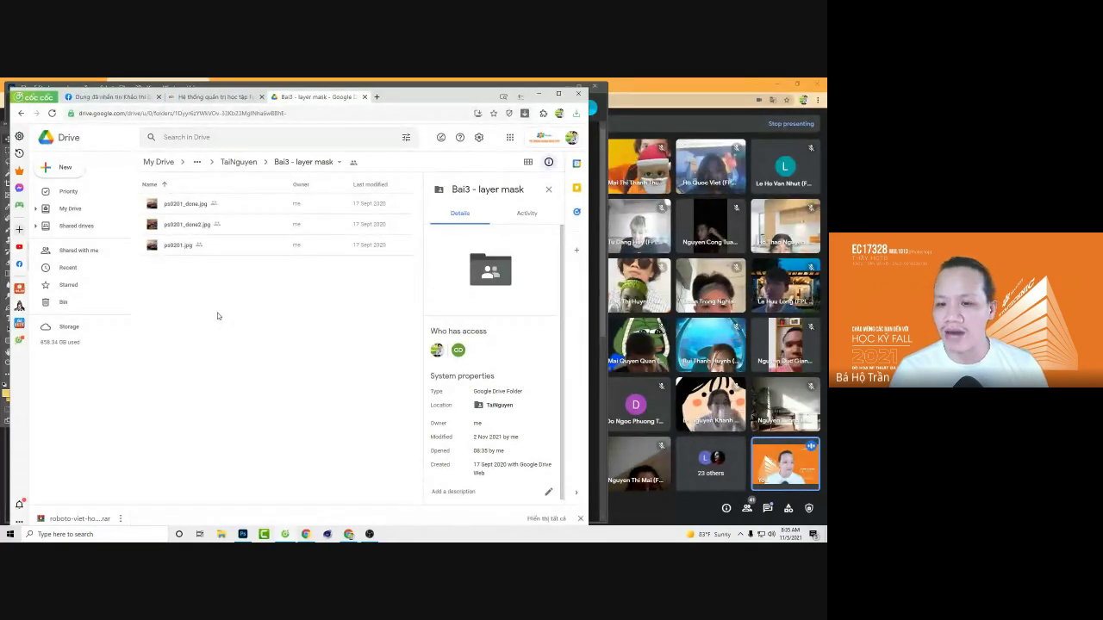
{"action": "left_click", "coordinate": [170, 245]}
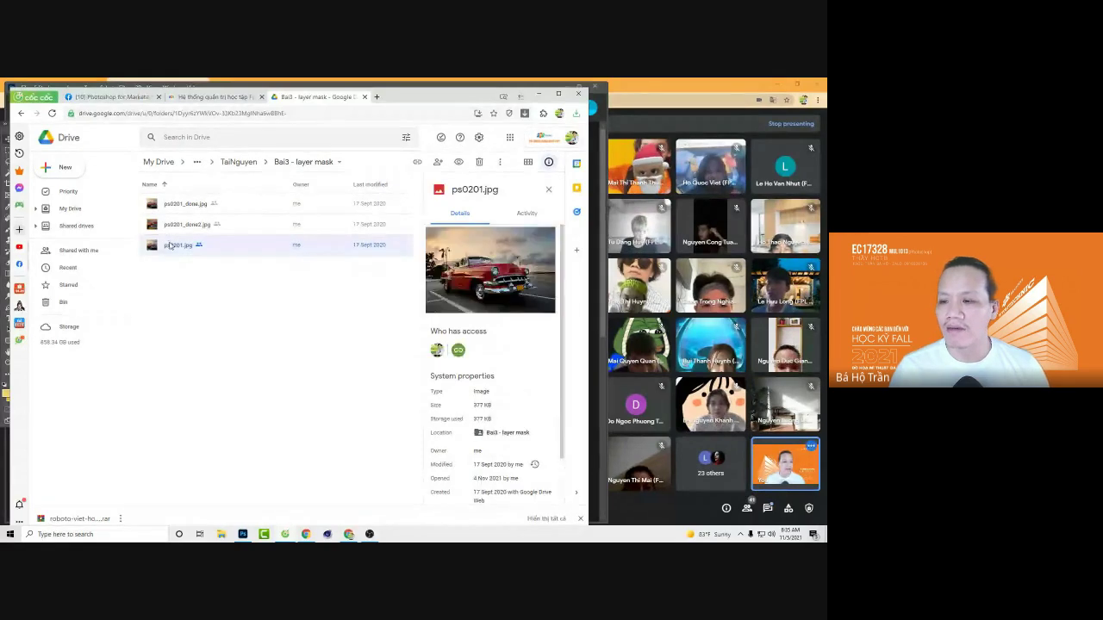
{"action": "double_click", "coordinate": [171, 246]}
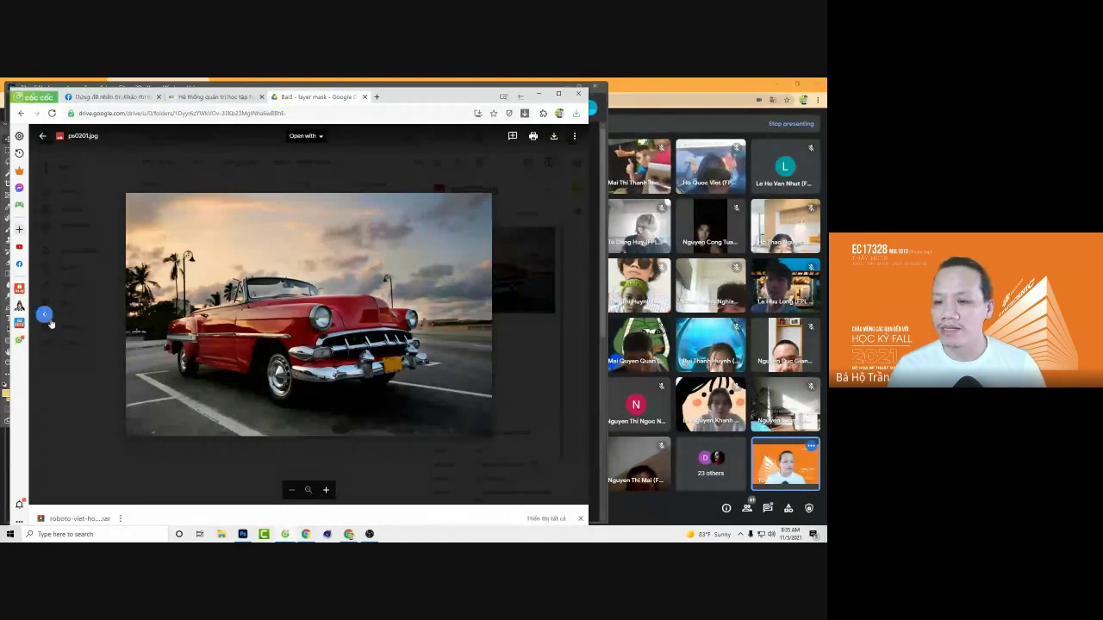
{"action": "mouse_move", "coordinate": [44, 314]}
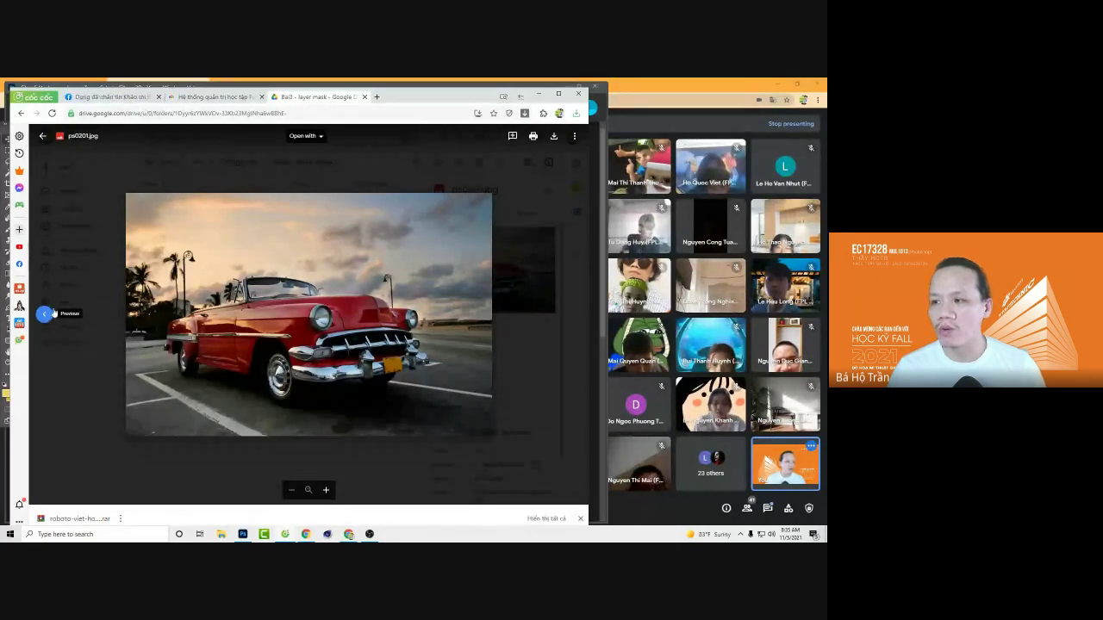
{"action": "left_click", "coordinate": [45, 316]}
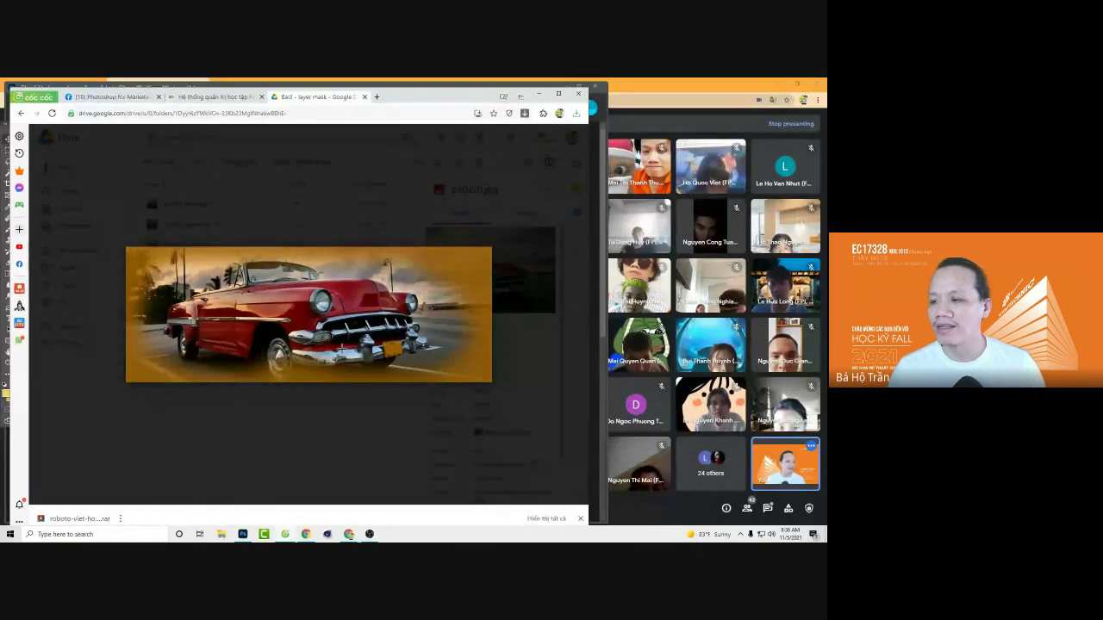
{"action": "mouse_move", "coordinate": [308, 315]}
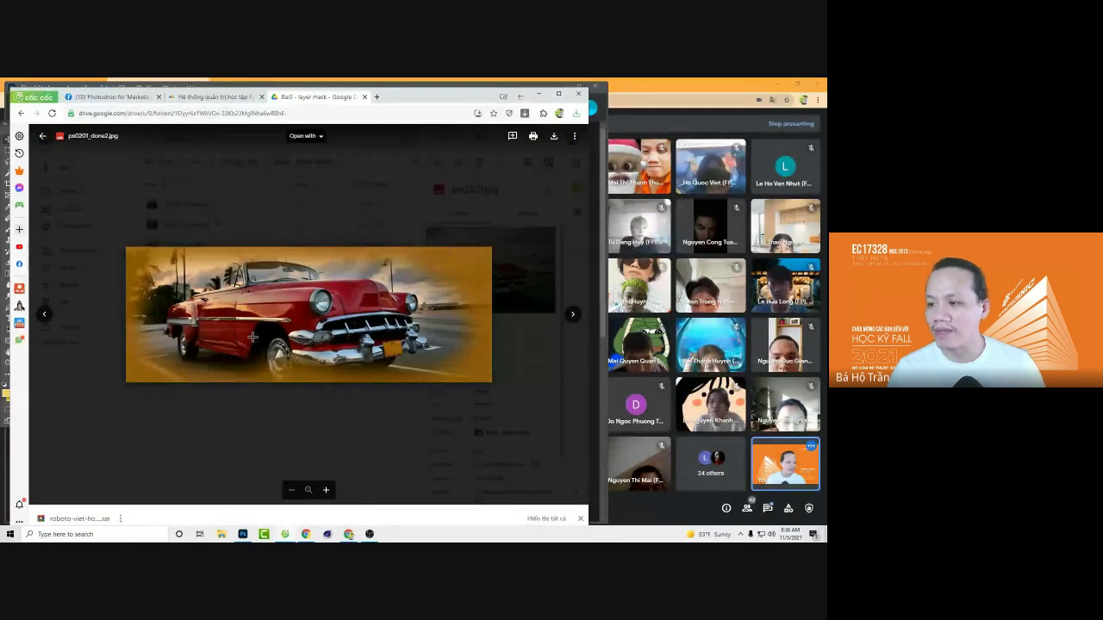
{"action": "left_click", "coordinate": [45, 314]}
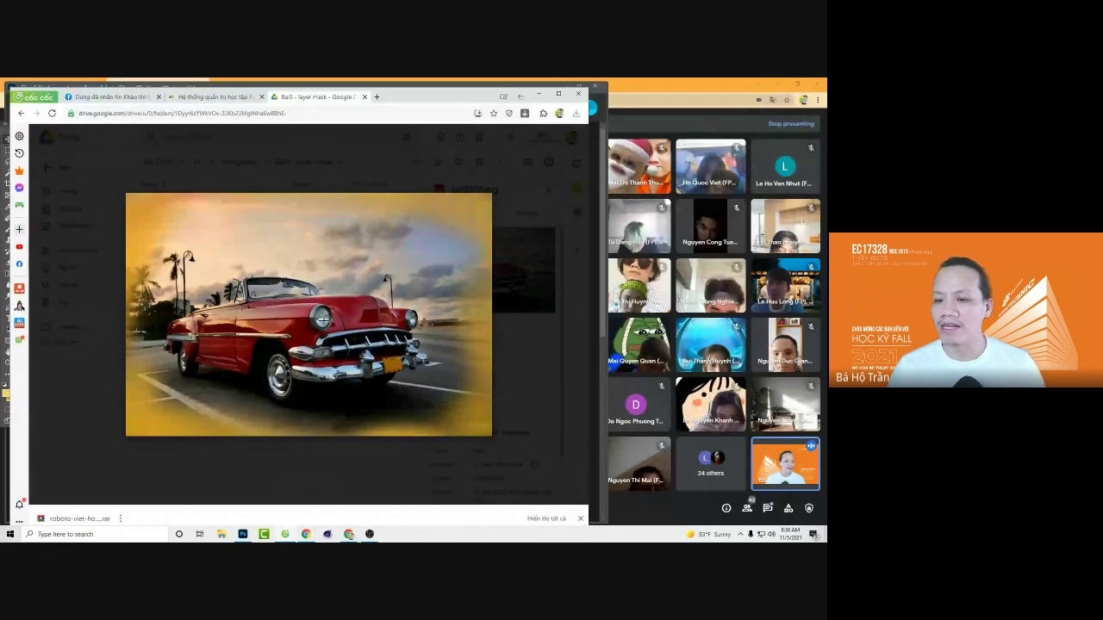
{"action": "key", "text": "Escape"}
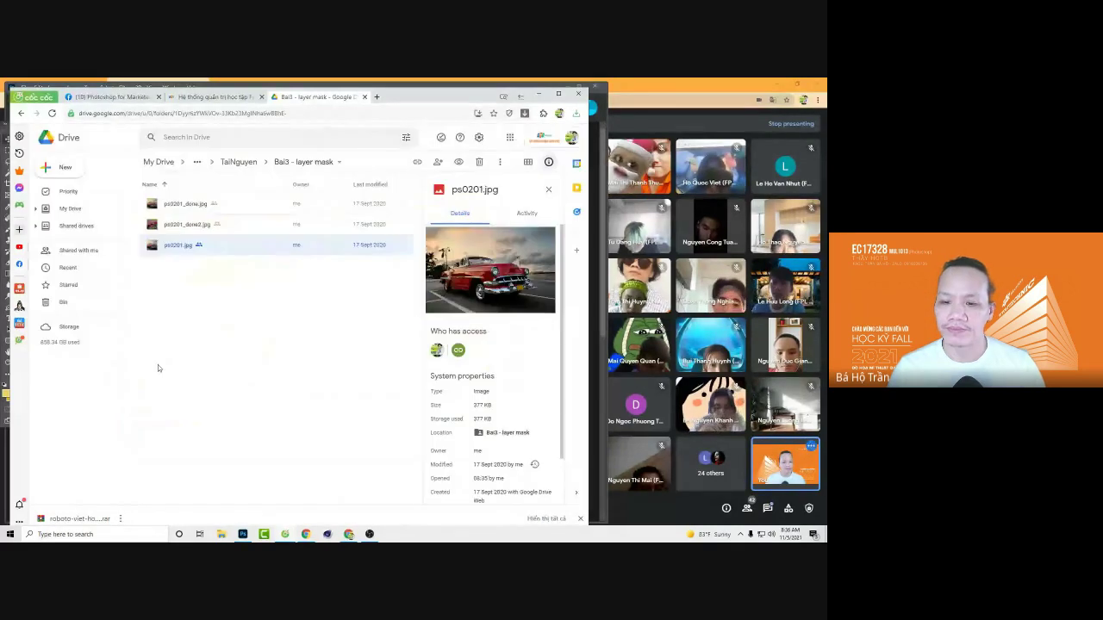
Step: Download ps0201.jpg to the computer and switch to Photoshop
{"action": "right_click", "coordinate": [174, 248]}
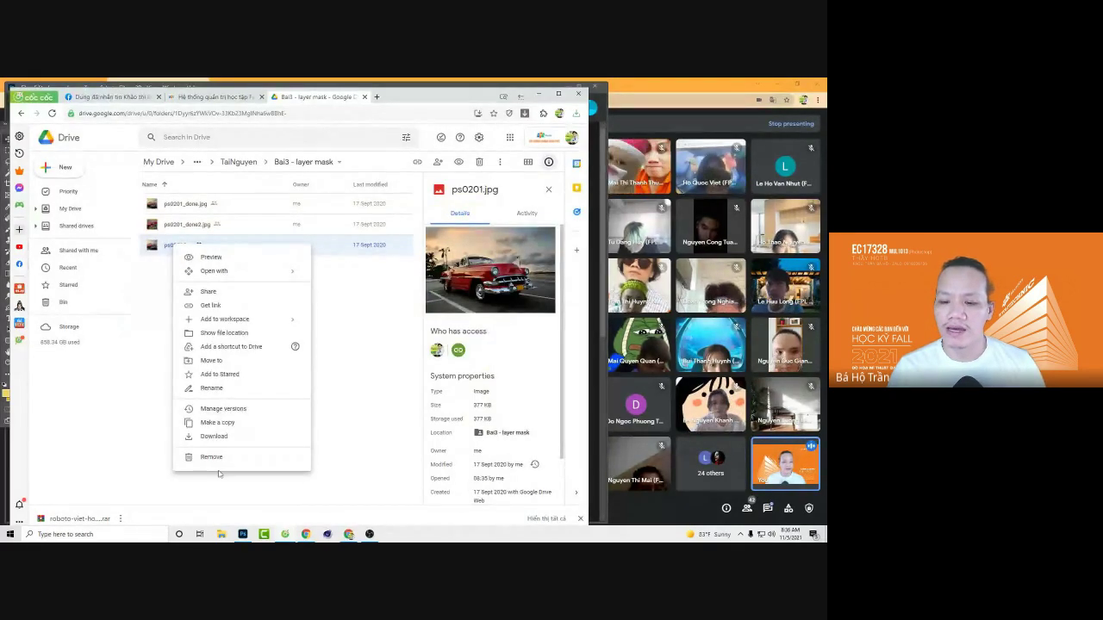
{"action": "left_click", "coordinate": [221, 440]}
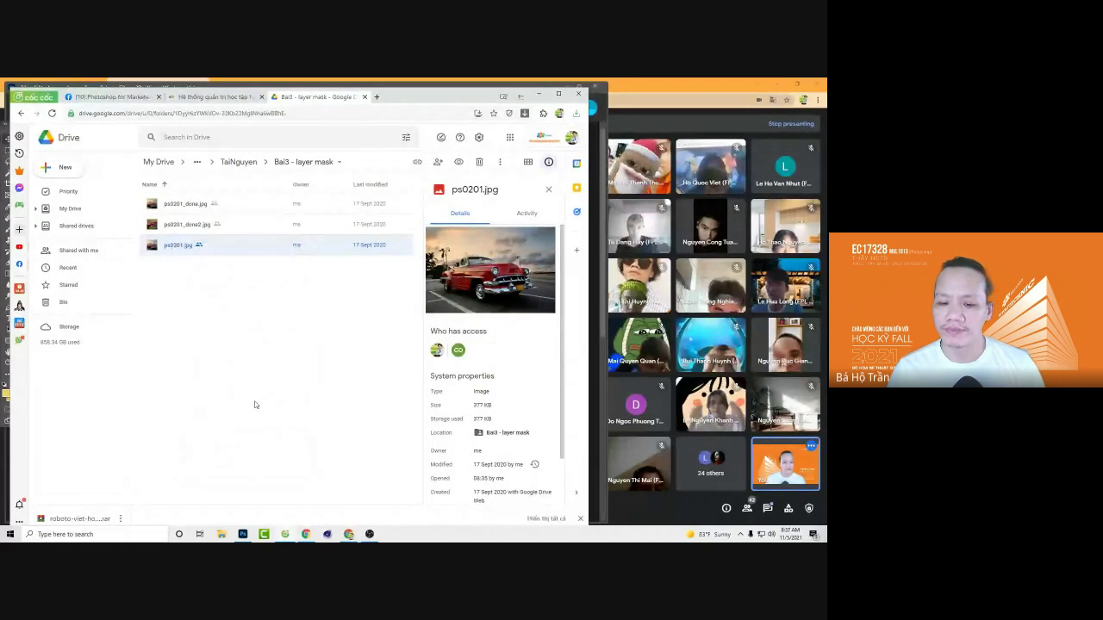
{"action": "left_click", "coordinate": [242, 534]}
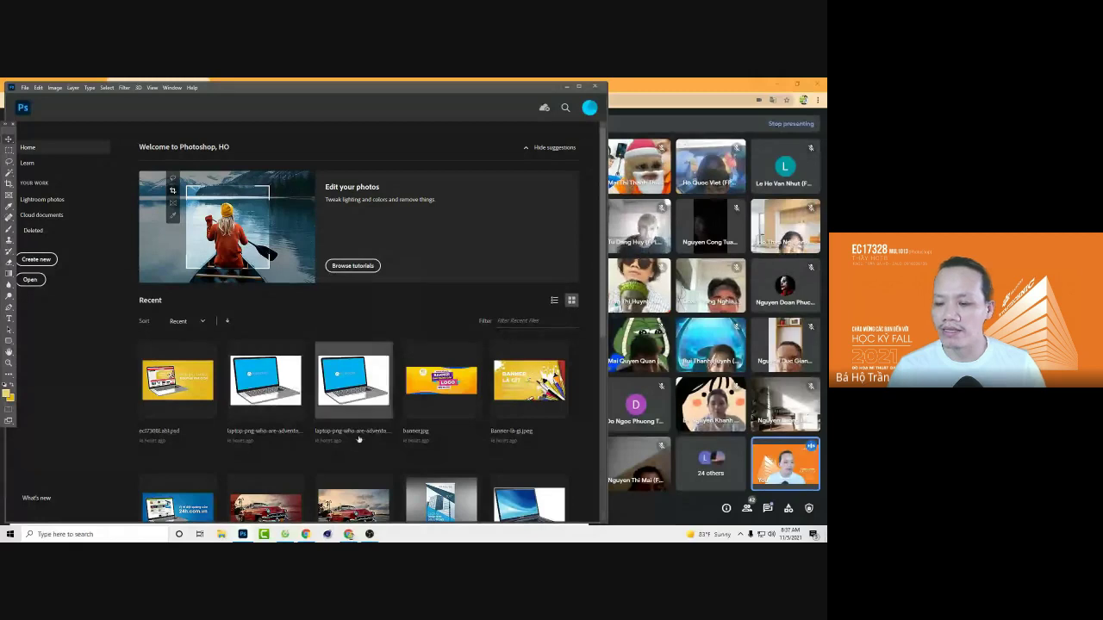
Step: Preview the ps0201.jpg car photo by toggling panels with Tab, then magnify the screen
{"action": "scroll", "coordinate": [353, 383], "scroll_direction": "down", "scroll_amount": 2}
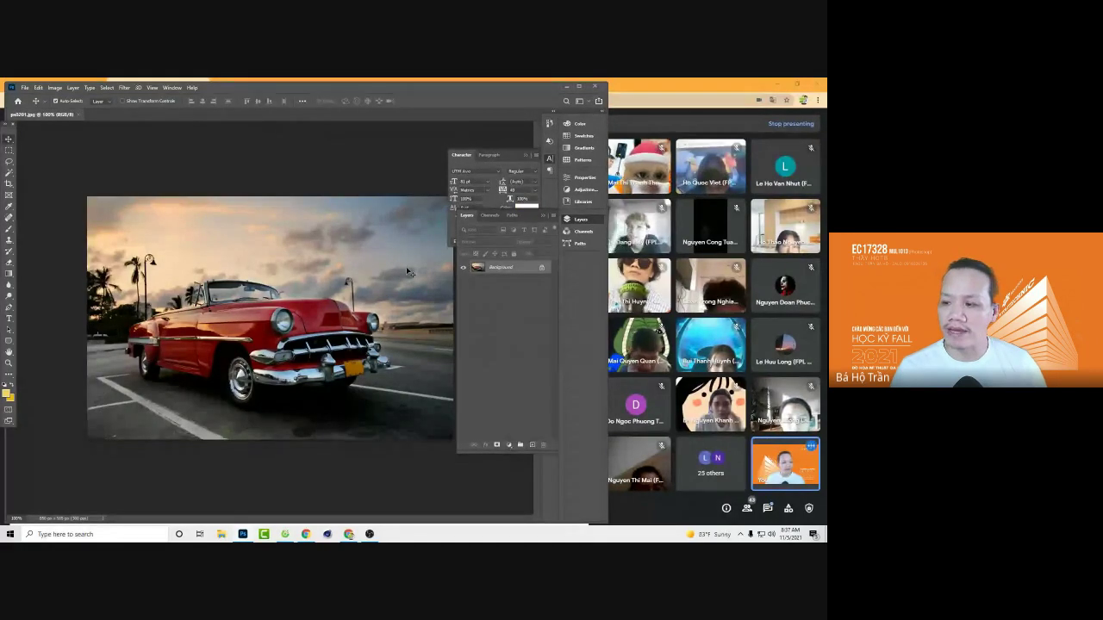
{"action": "key", "text": "Tab"}
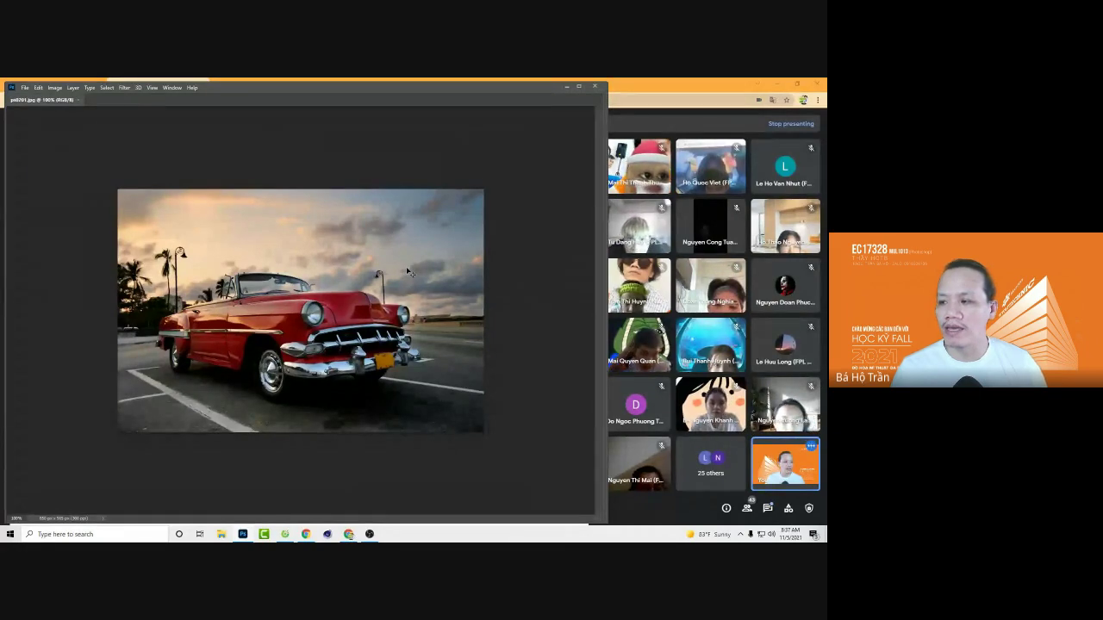
{"action": "key", "text": "Tab"}
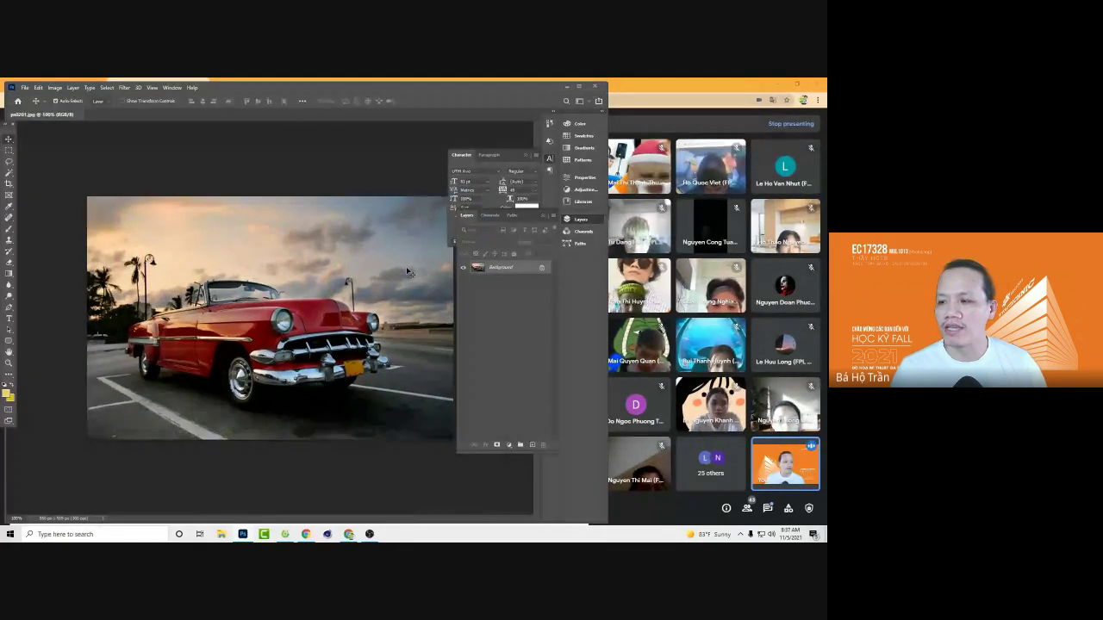
{"action": "key", "text": "Tab"}
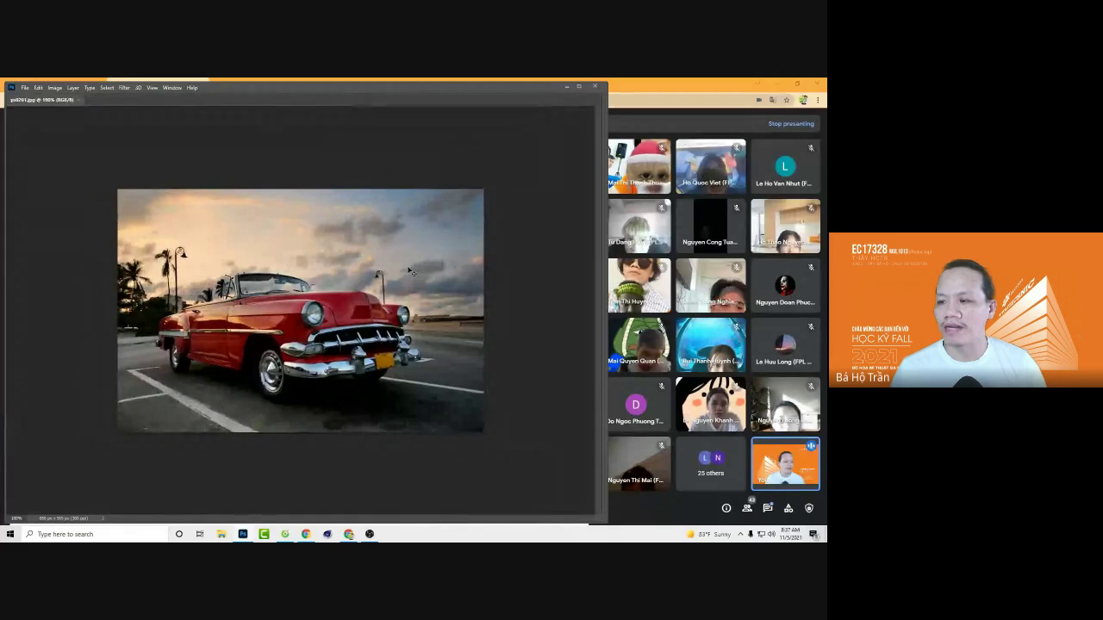
{"action": "key", "text": "Tab"}
{"action": "key", "text": "Tab"}
{"action": "key", "text": "Tab"}
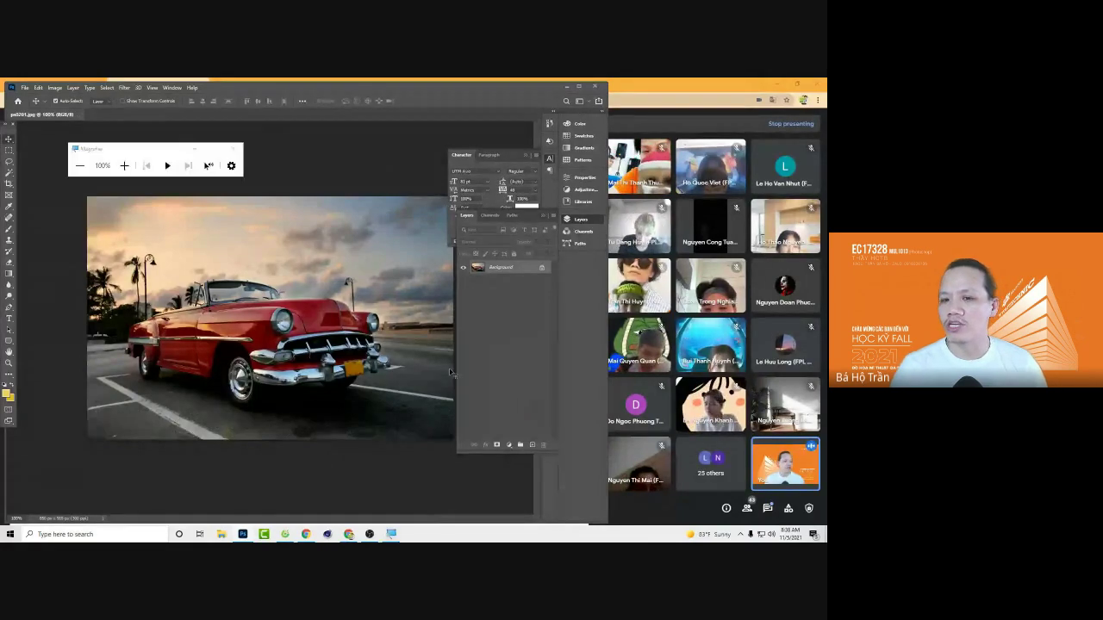
{"action": "key", "text": "super+plus"}
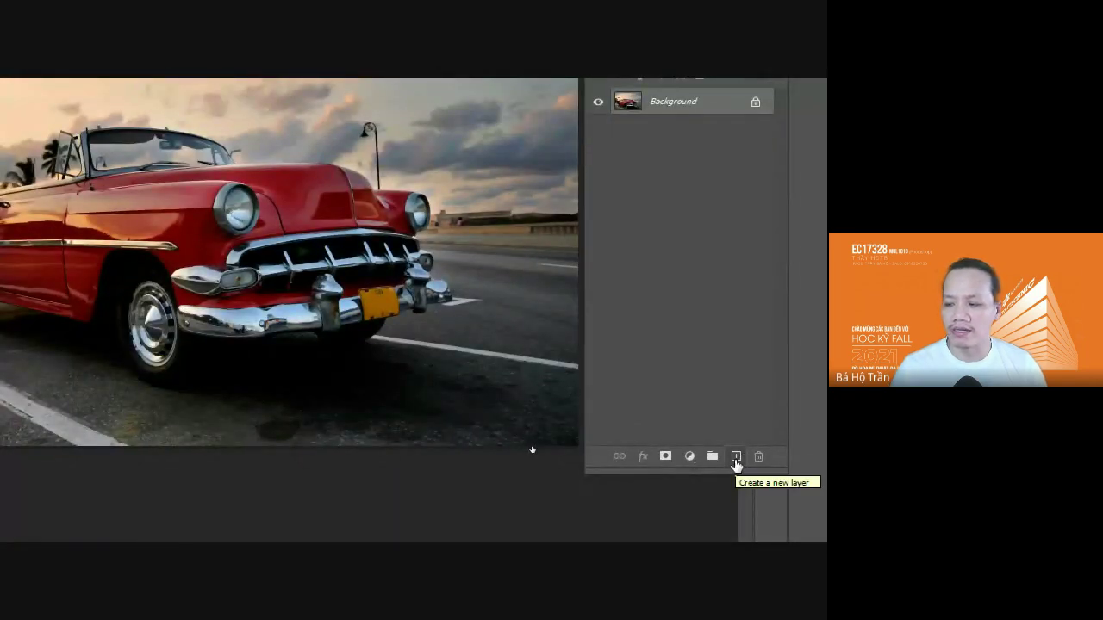
Step: Add Layer 1 above Background, switch to full-screen view, and select the Eyedropper Tool
{"action": "left_click", "coordinate": [736, 459]}
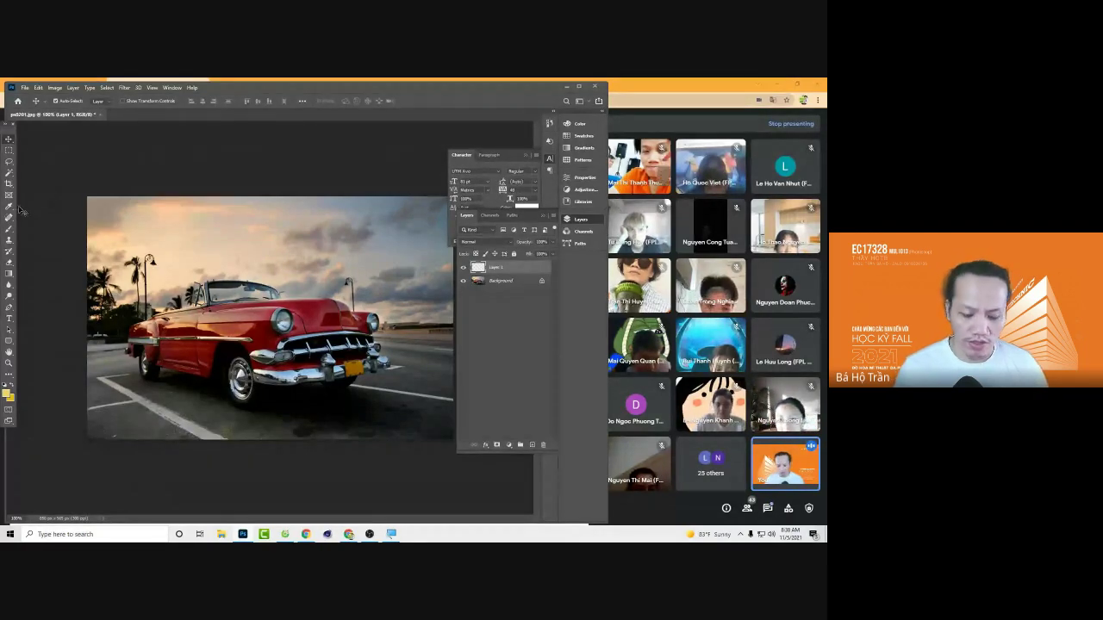
{"action": "key", "text": "f"}
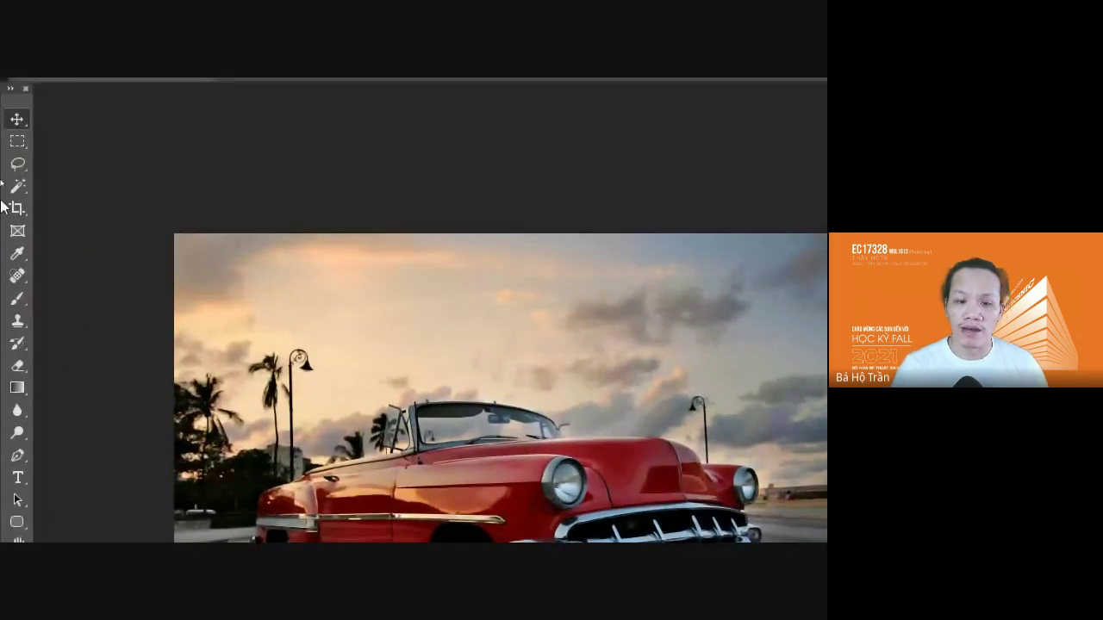
{"action": "right_click", "coordinate": [12, 254]}
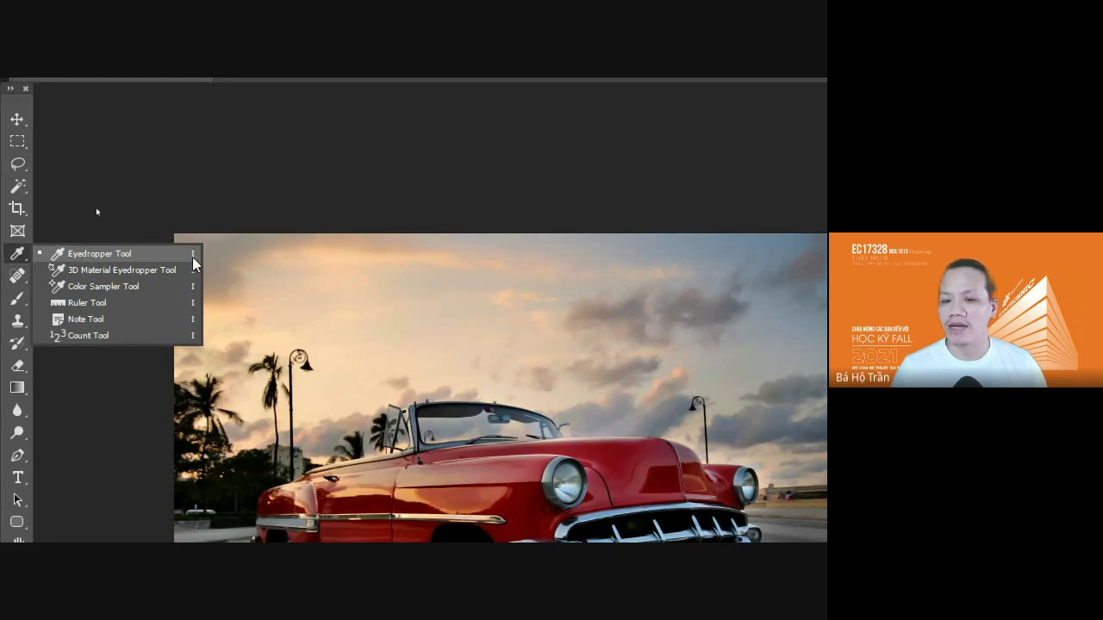
{"action": "left_click", "coordinate": [125, 254]}
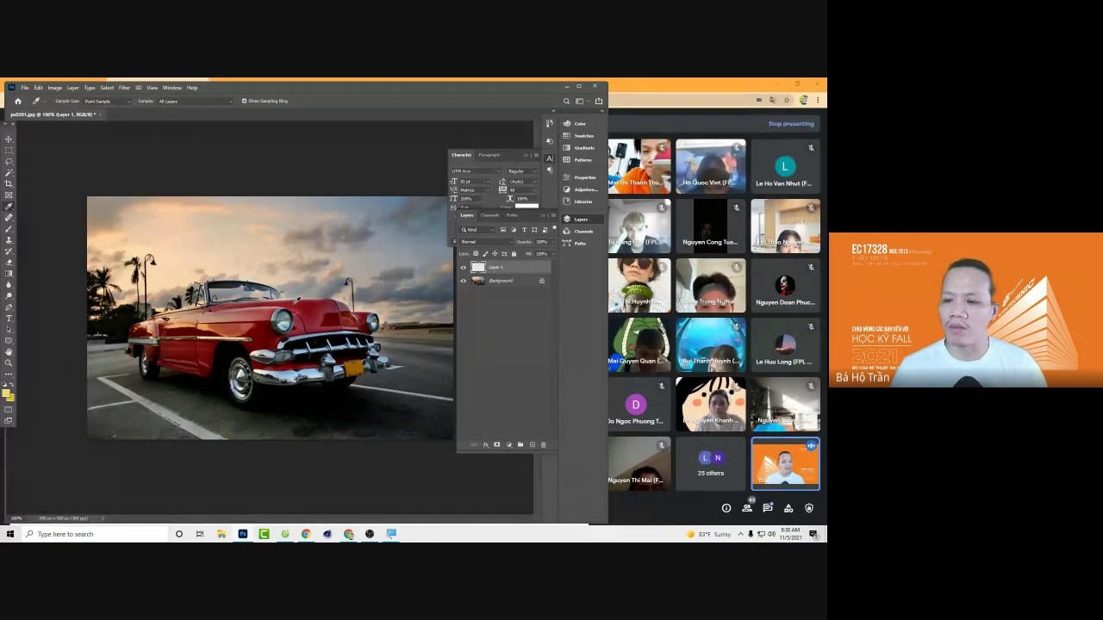
Step: Sample the car's dark red and fill all of Layer 1 with it
{"action": "left_click", "coordinate": [298, 300]}
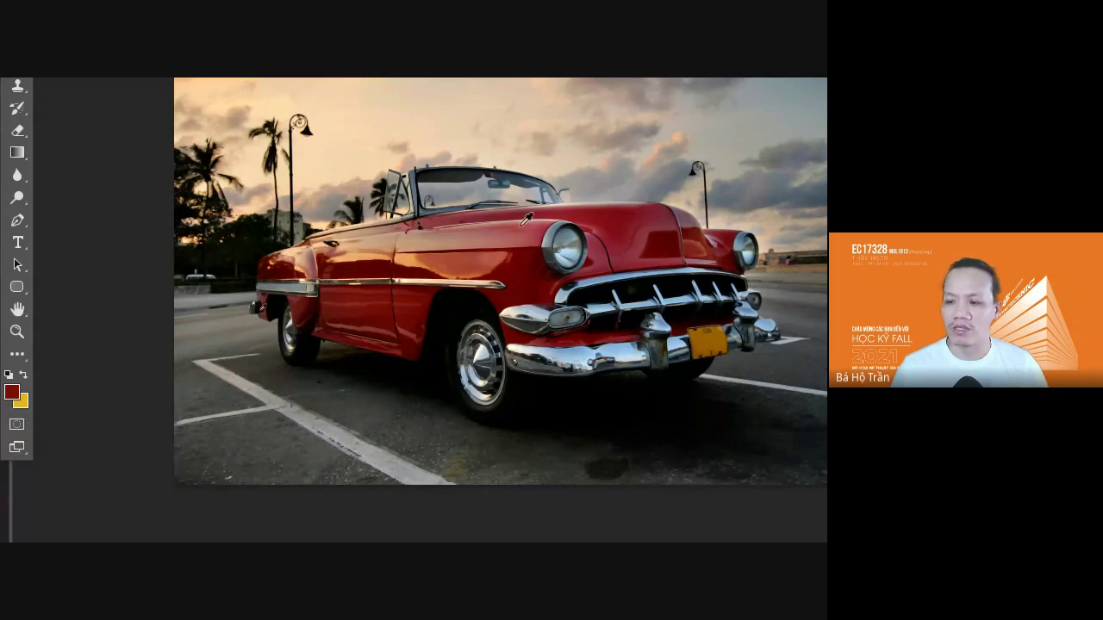
{"action": "left_click", "coordinate": [16, 521]}
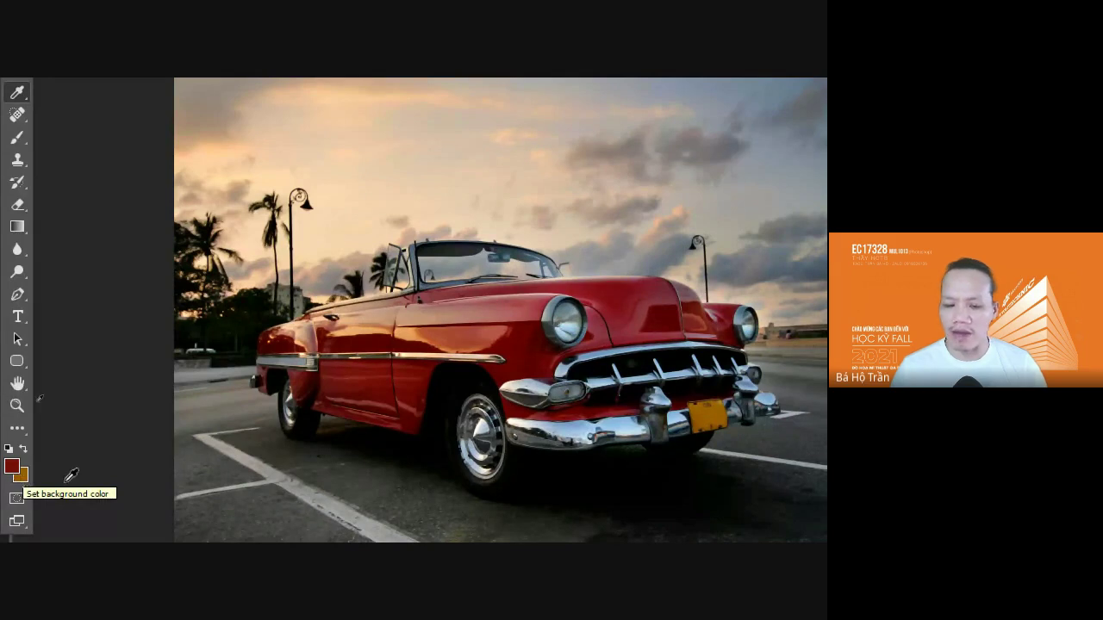
{"action": "key", "text": "f"}
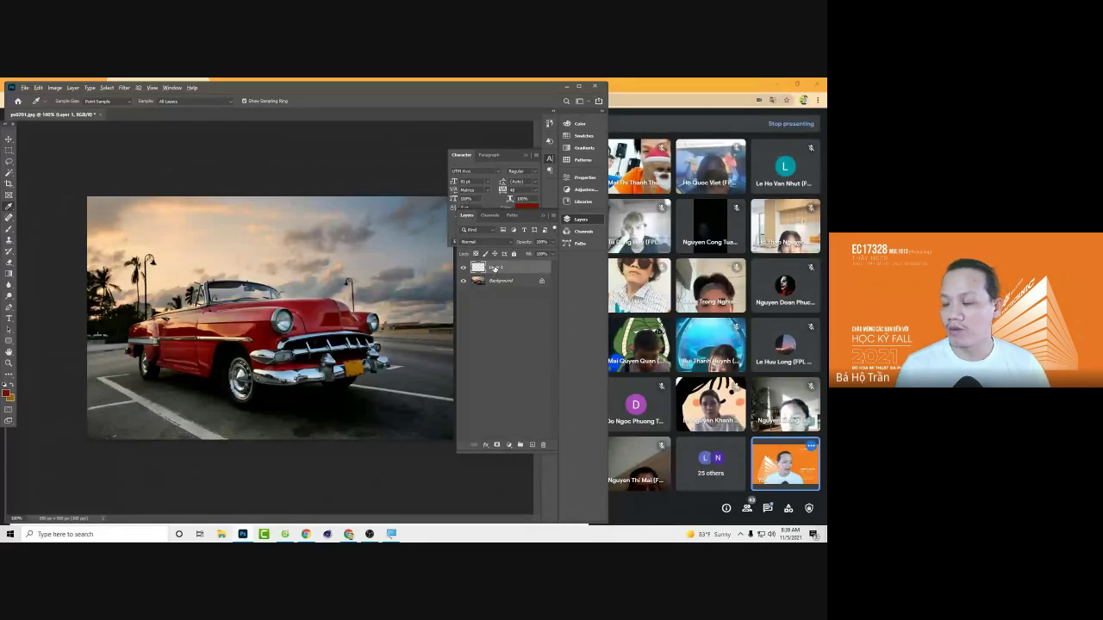
{"action": "key", "text": "alt+BackSpace"}
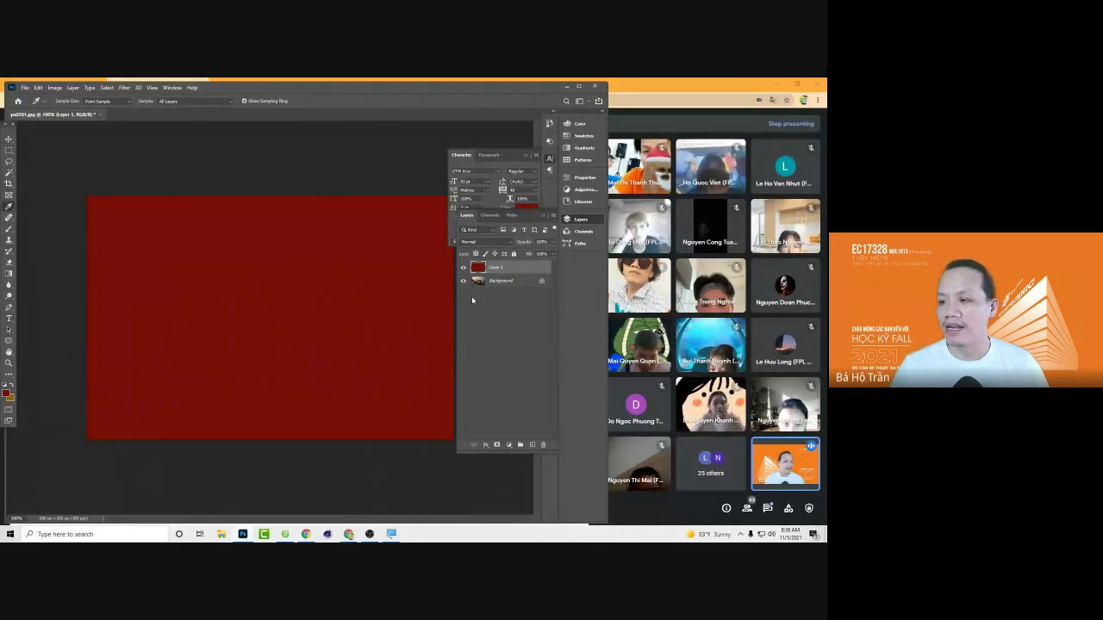
{"action": "key", "text": "alt+Tab"}
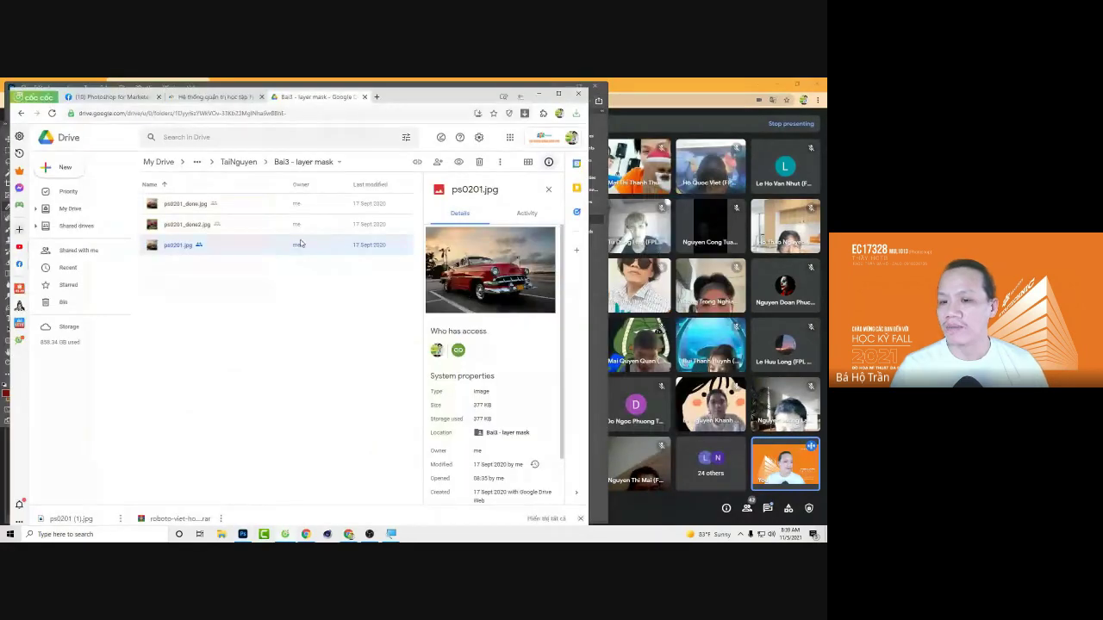
Step: Preview the finished example ps0201_done.jpg in Google Drive, then return to Photoshop
{"action": "double_click", "coordinate": [184, 204]}
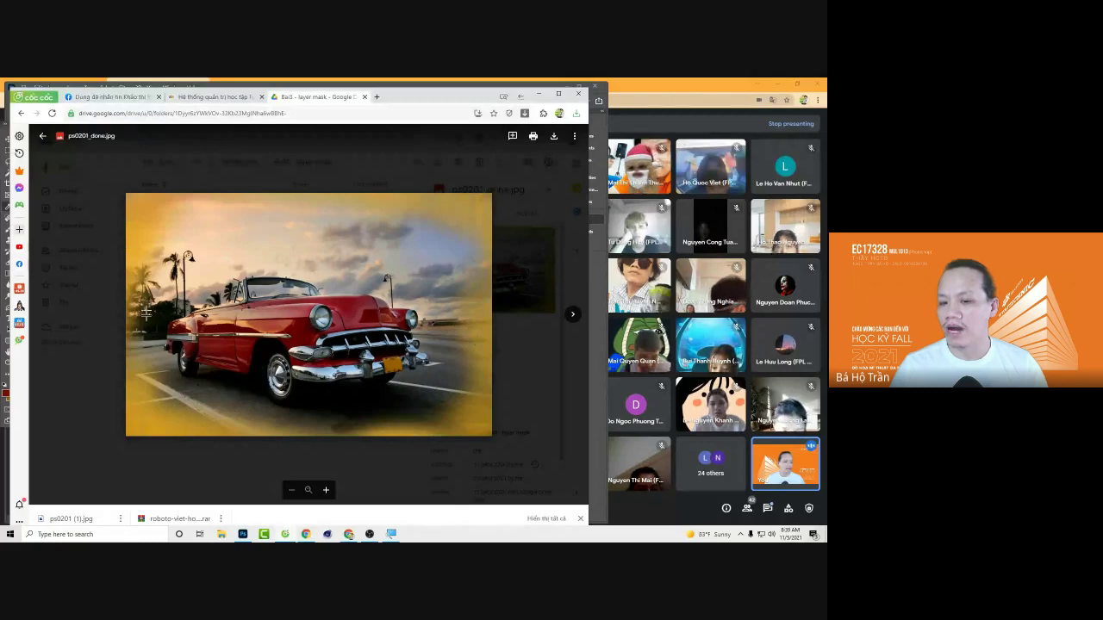
{"action": "key", "text": "alt+Tab"}
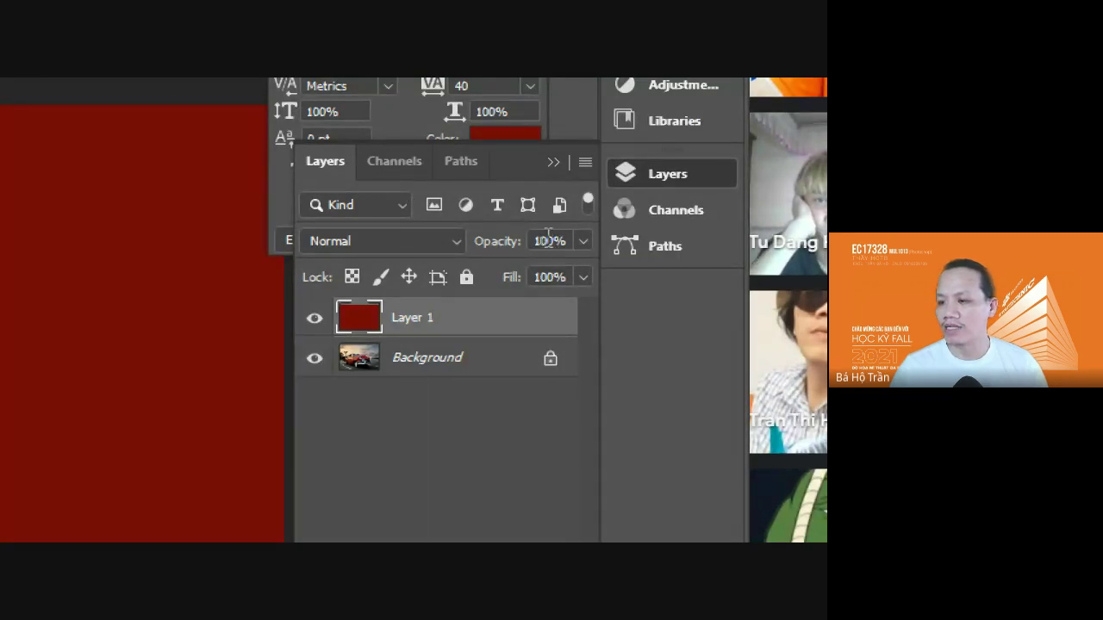
Step: Lower the red Layer 1's opacity from 100% through 77% to about 62%
{"action": "left_click", "coordinate": [549, 241]}
{"action": "left_click", "coordinate": [584, 241]}
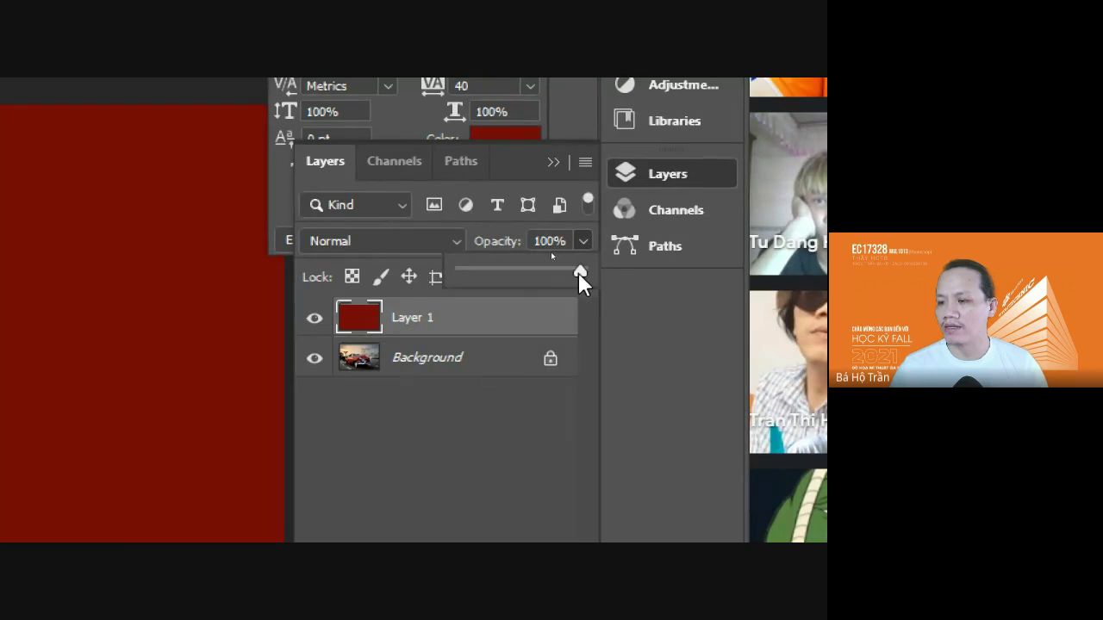
{"action": "left_click_drag", "start_coordinate": [579, 274], "coordinate": [554, 272]}
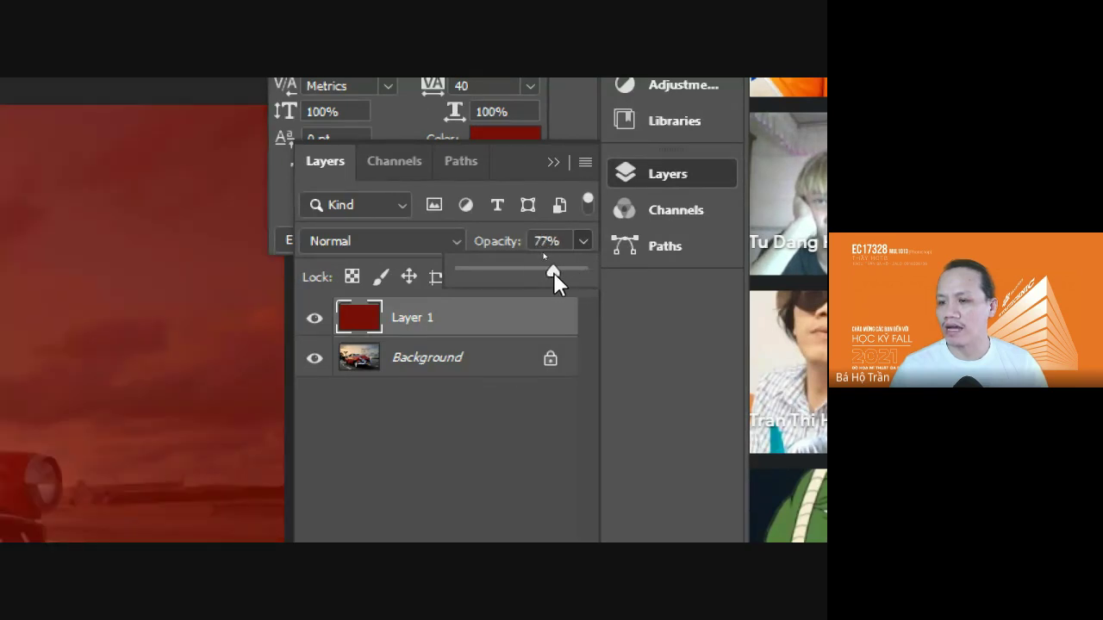
{"action": "left_click", "coordinate": [502, 246]}
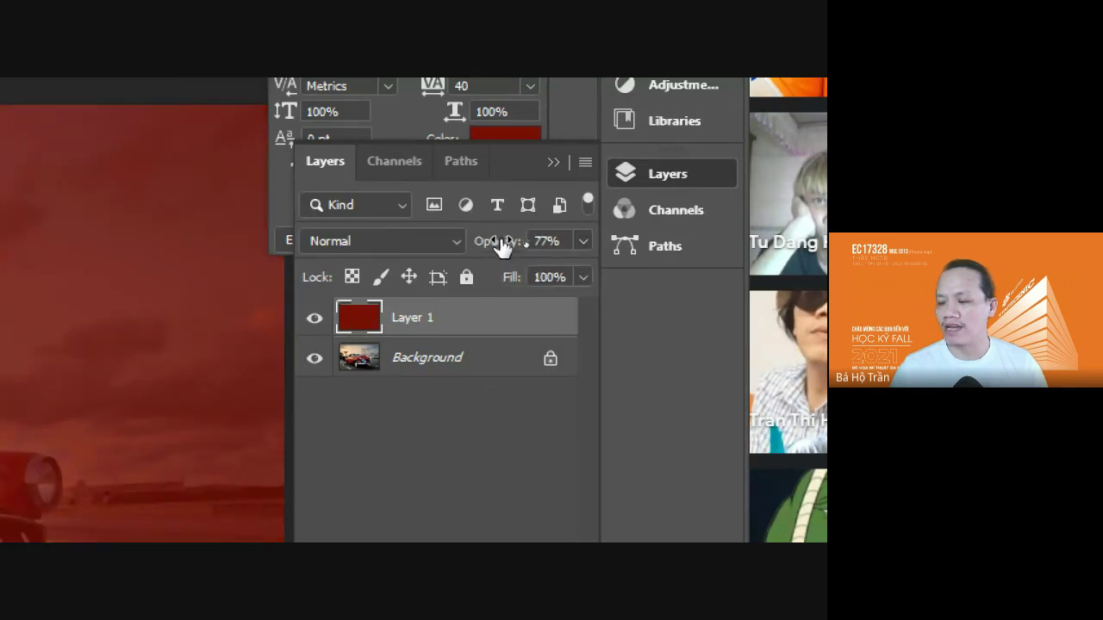
{"action": "left_click_drag", "start_coordinate": [503, 246], "coordinate": [488, 246]}
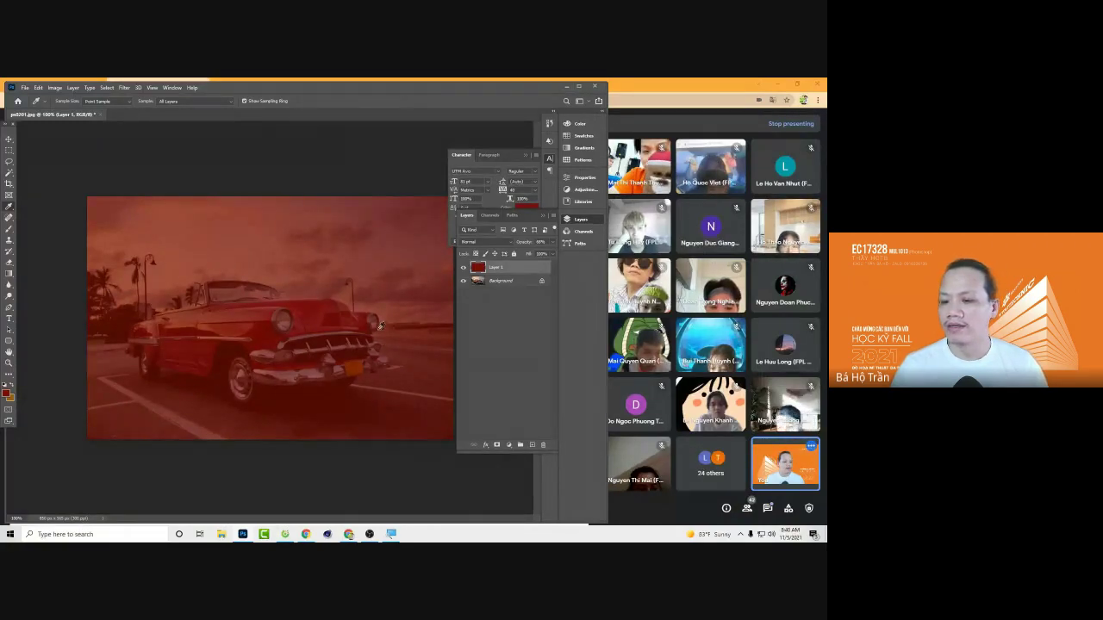
{"action": "left_click", "coordinate": [9, 262]}
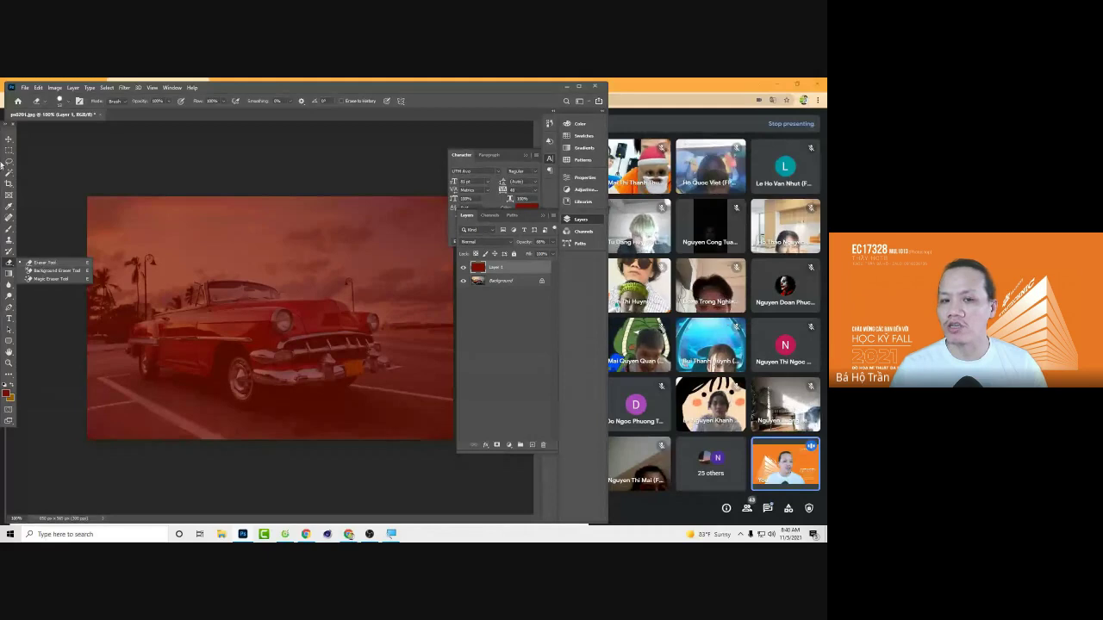
Step: Switch to the Move tool and add a white layer mask to the red Layer 1
{"action": "key", "text": "v"}
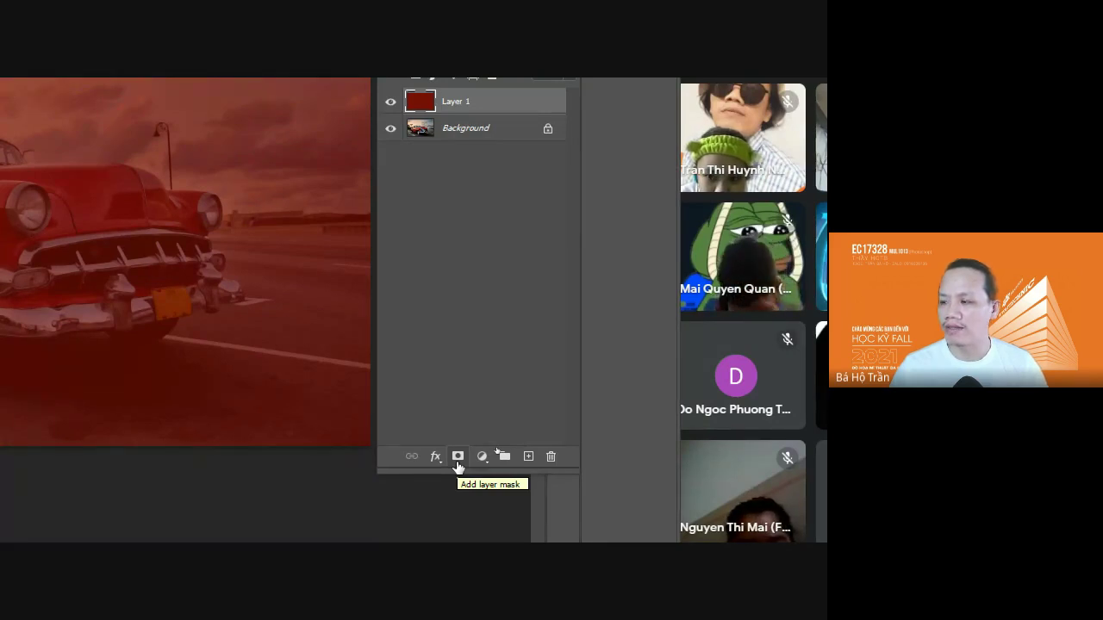
{"action": "left_click", "coordinate": [457, 457]}
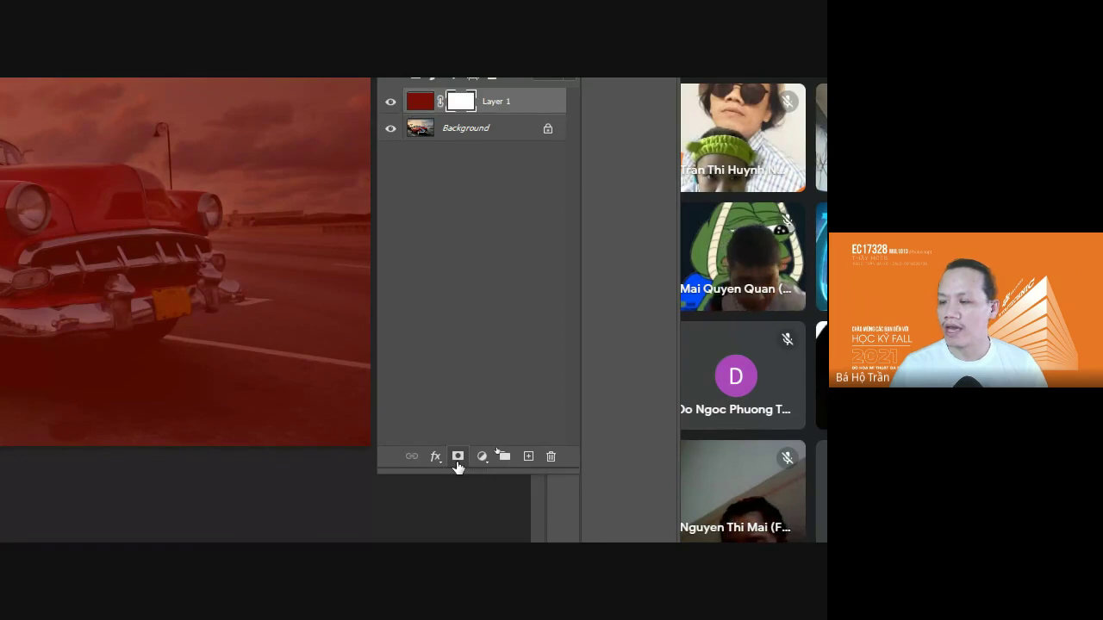
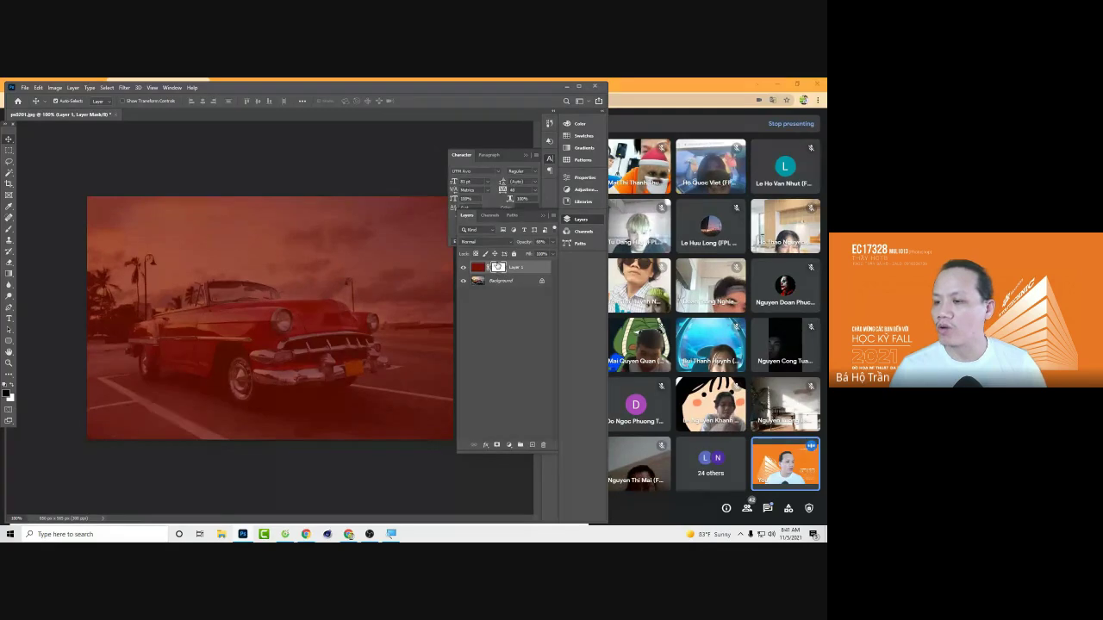
Step: Target Layer 1's mask and select the standard Brush Tool from the brush flyout
{"action": "left_click", "coordinate": [497, 267]}
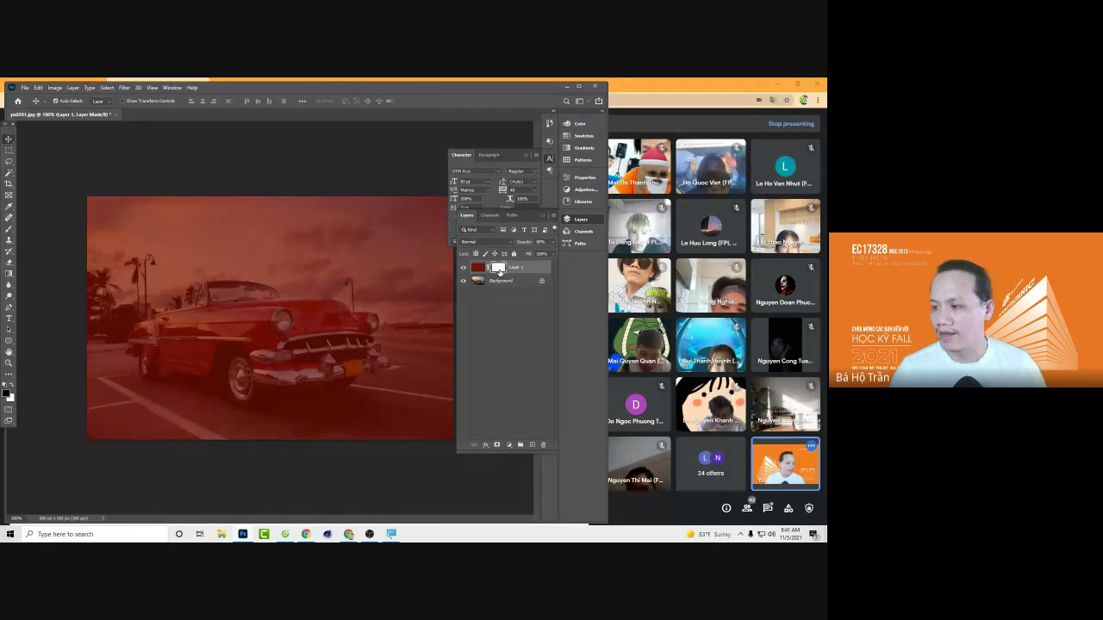
{"action": "left_click", "coordinate": [9, 231]}
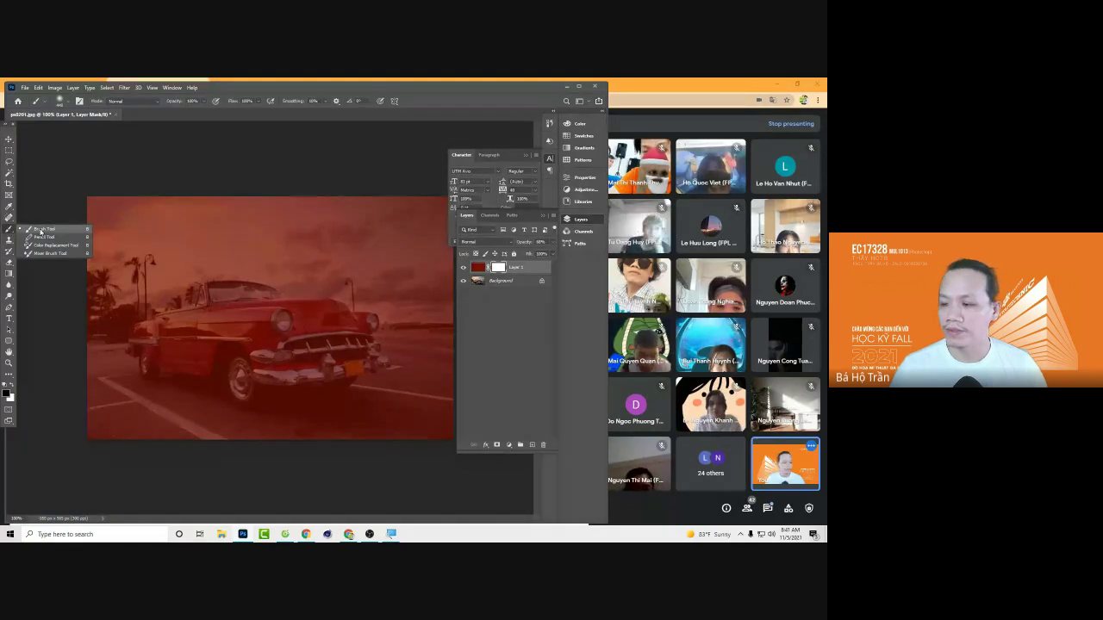
{"action": "left_click", "coordinate": [40, 230]}
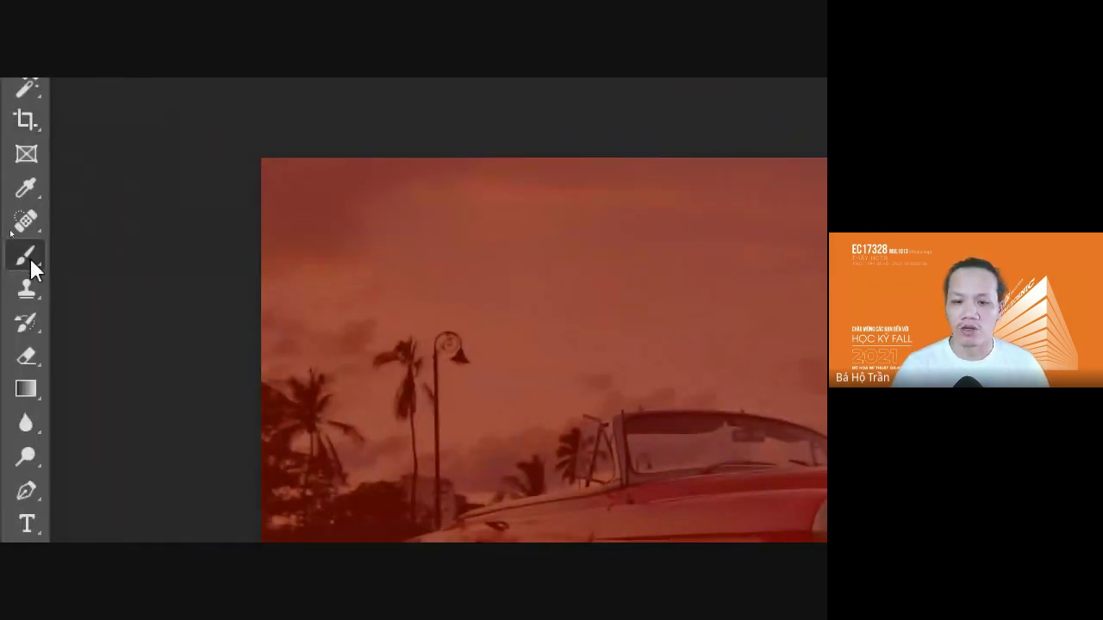
{"action": "right_click", "coordinate": [30, 259]}
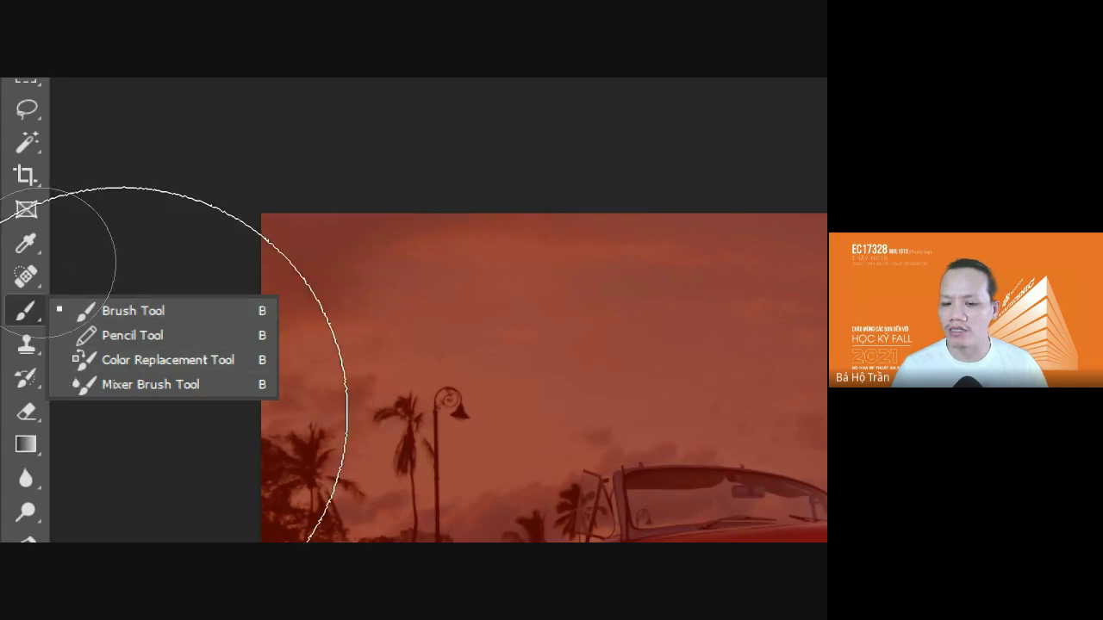
{"action": "left_click", "coordinate": [131, 309]}
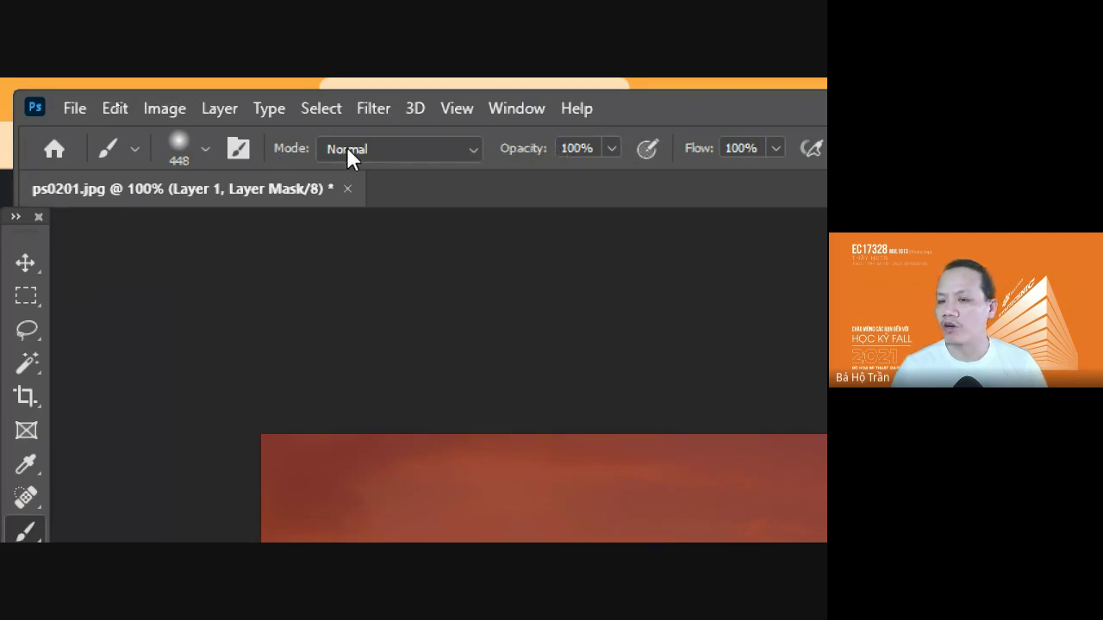
Step: Enlarge the soft 0%-hardness brush to roughly 432 px for painting broad mask areas
{"action": "left_click", "coordinate": [184, 140]}
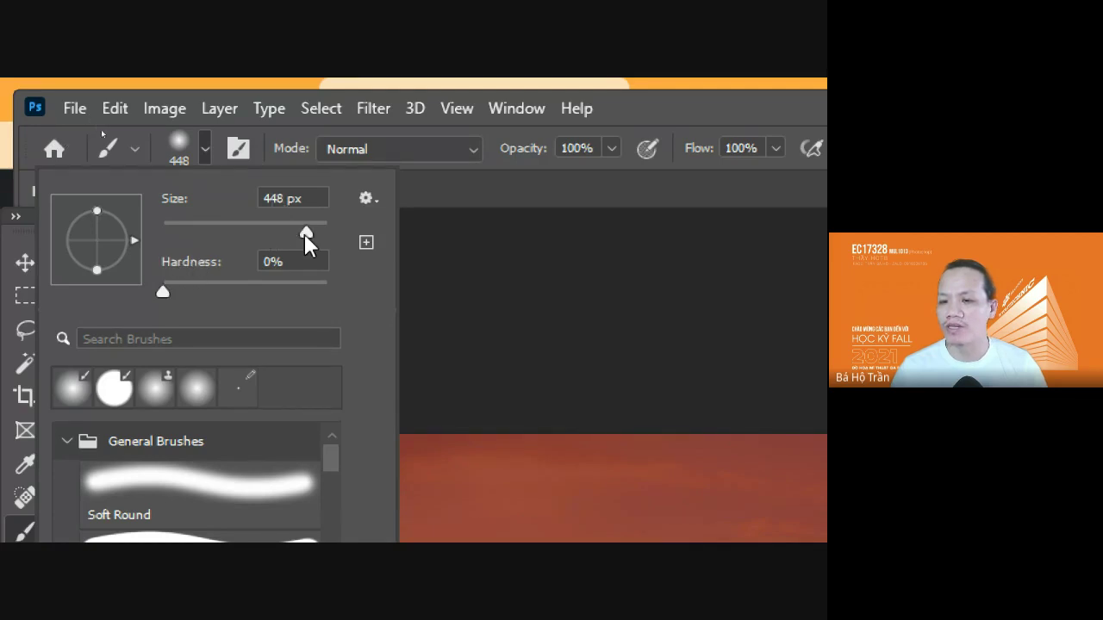
{"action": "mouse_move", "coordinate": [292, 235]}
{"action": "left_mouse_down"}
{"action": "mouse_move", "coordinate": [305, 235]}
{"action": "mouse_move", "coordinate": [267, 234]}
{"action": "left_mouse_up"}
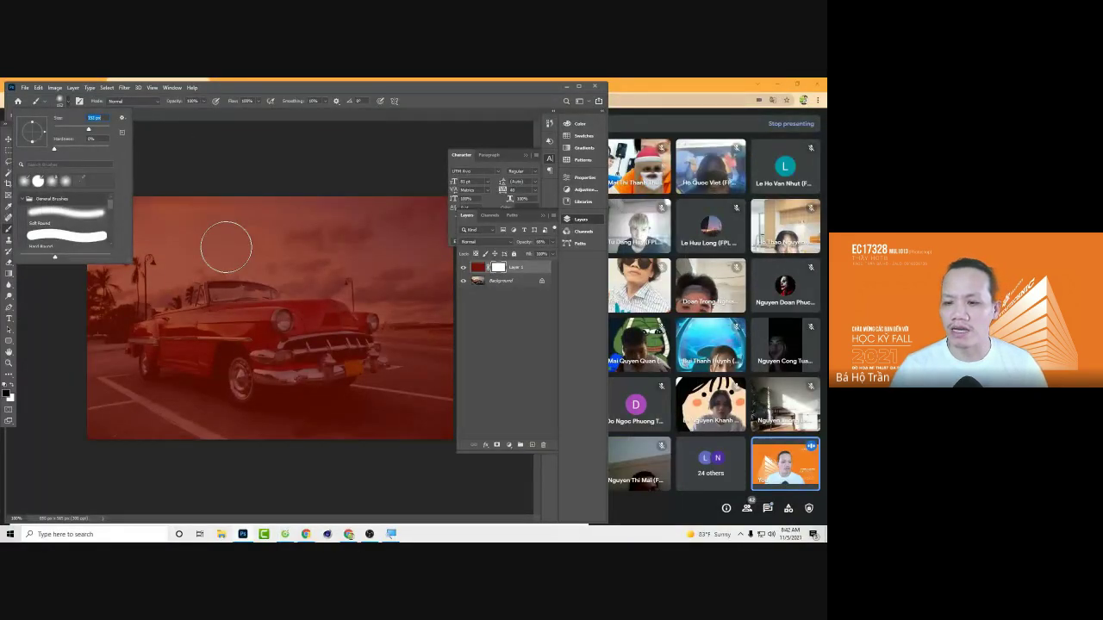
{"action": "right_click", "coordinate": [233, 245]}
{"action": "right_click", "coordinate": [198, 257]}
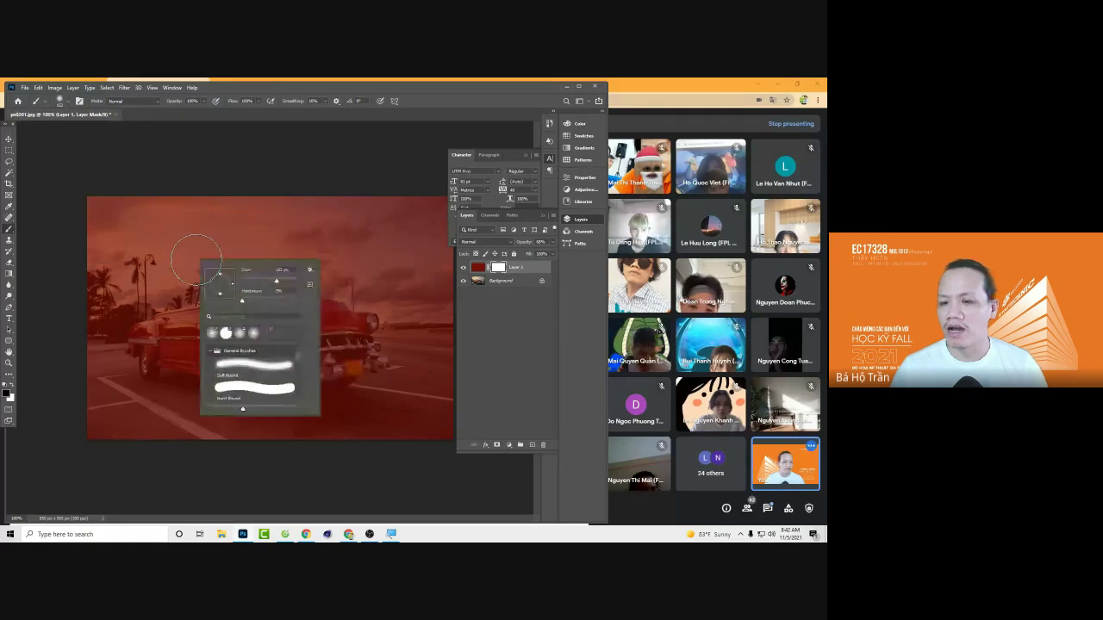
{"action": "right_click", "coordinate": [333, 264]}
{"action": "right_click", "coordinate": [228, 277]}
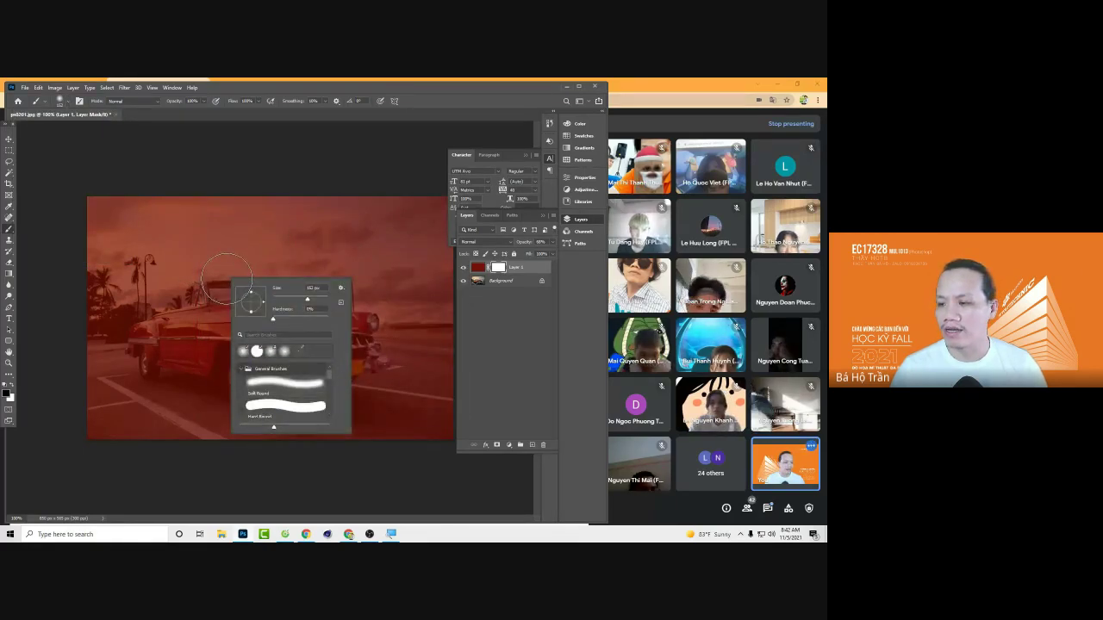
{"action": "key", "text": "bracketleft"}
{"action": "key", "text": "bracketleft"}
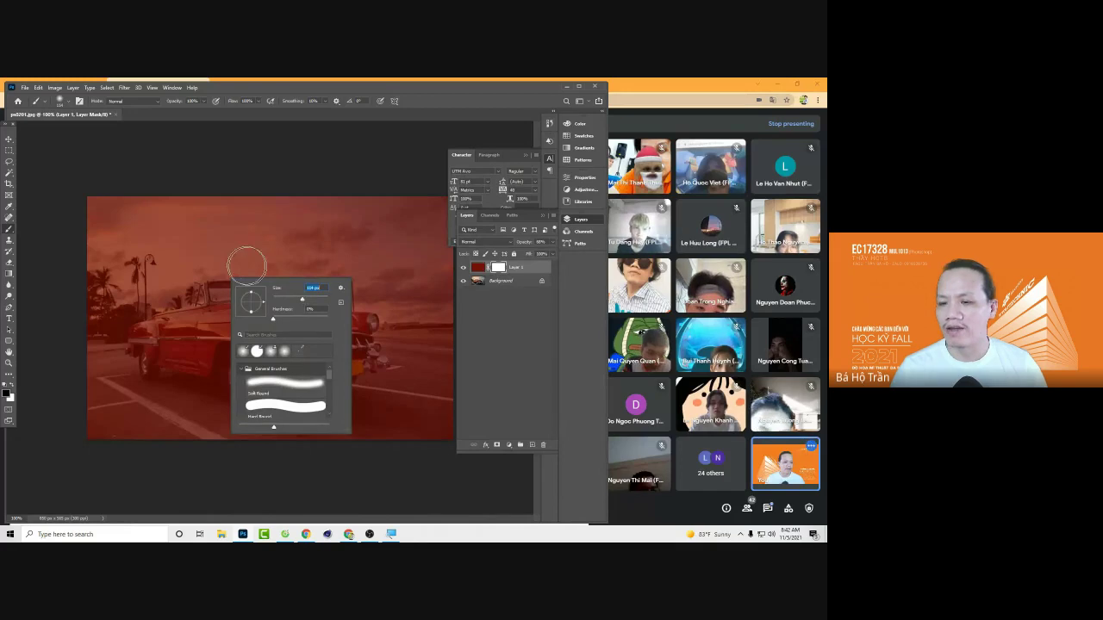
{"action": "left_click_drag", "start_coordinate": [302, 299], "coordinate": [323, 302]}
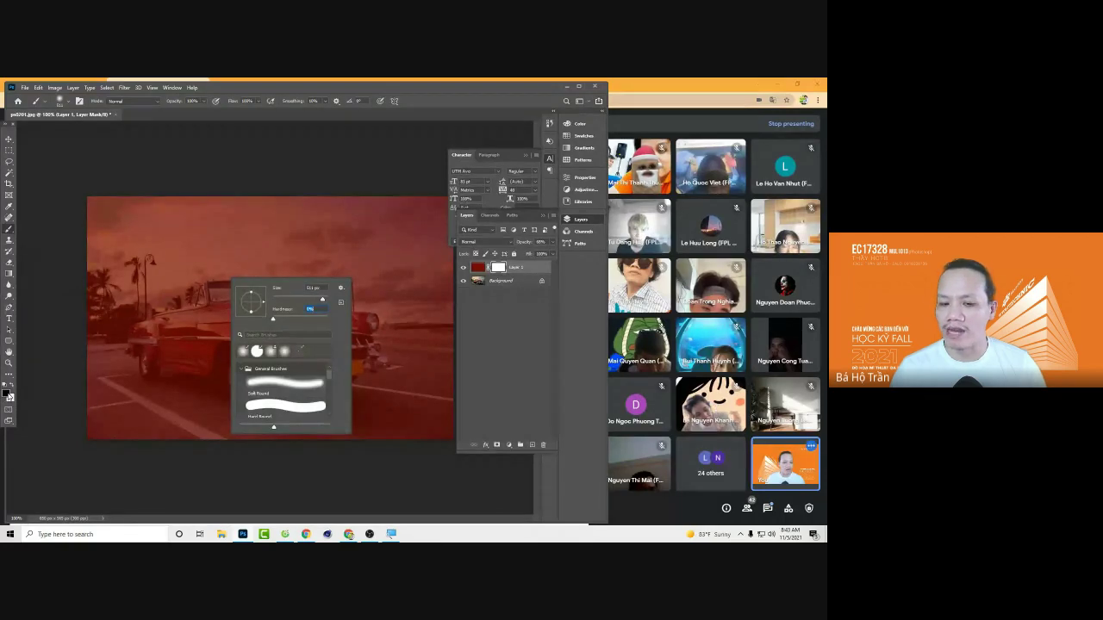
Step: With black as the foreground colour, paint on the mask to hide the red overlay over the car
{"action": "key", "text": "Escape"}
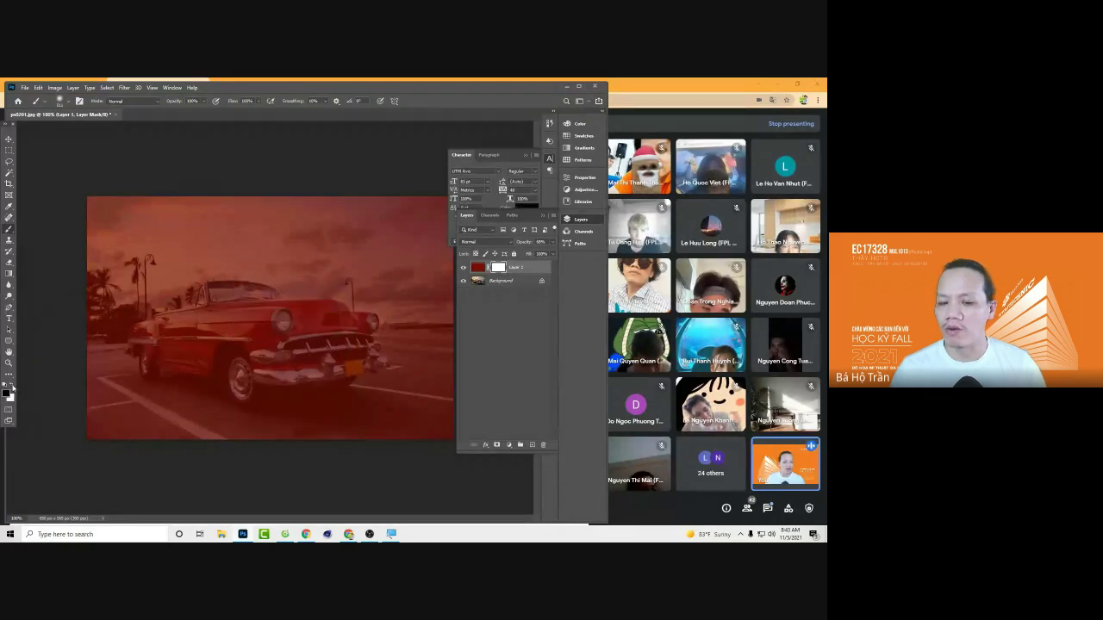
{"action": "left_click", "coordinate": [13, 388]}
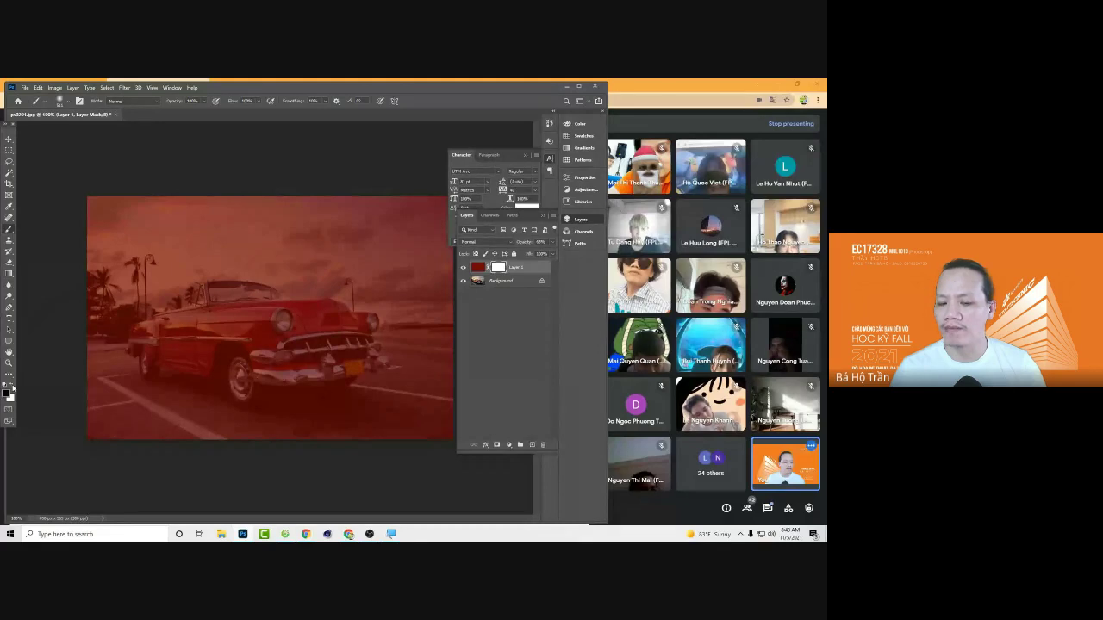
{"action": "left_click", "coordinate": [12, 388]}
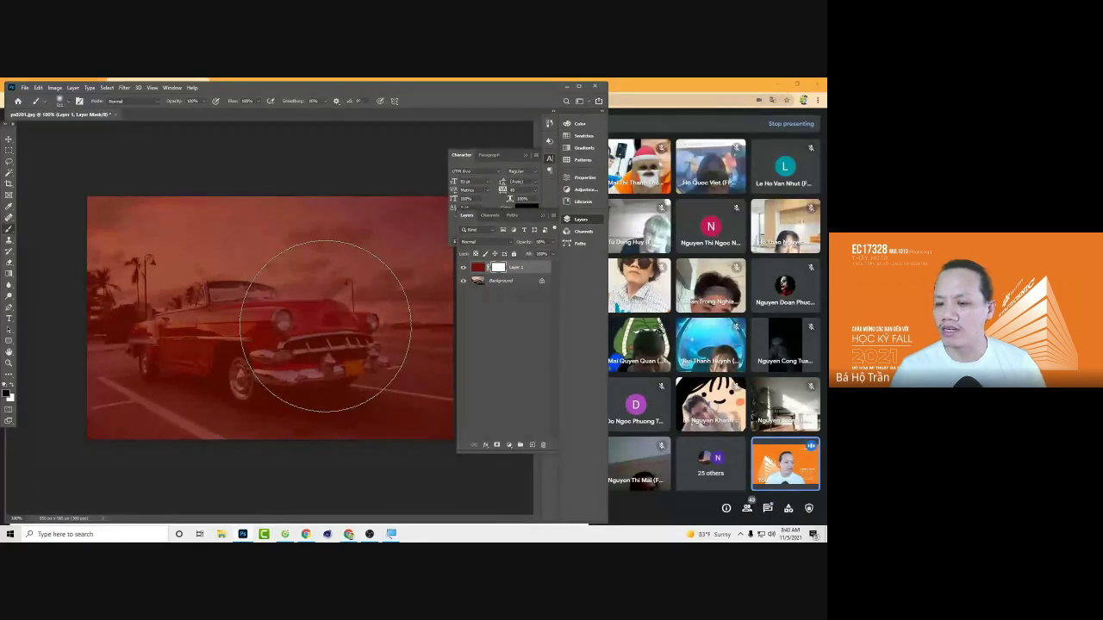
{"action": "mouse_move", "coordinate": [325, 325]}
{"action": "left_mouse_down"}
{"action": "mouse_move", "coordinate": [216, 364]}
{"action": "mouse_move", "coordinate": [284, 319]}
{"action": "mouse_move", "coordinate": [320, 370]}
{"action": "mouse_move", "coordinate": [307, 369]}
{"action": "mouse_move", "coordinate": [341, 313]}
{"action": "mouse_move", "coordinate": [319, 319]}
{"action": "mouse_move", "coordinate": [308, 370]}
{"action": "mouse_move", "coordinate": [334, 331]}
{"action": "mouse_move", "coordinate": [370, 364]}
{"action": "mouse_move", "coordinate": [217, 345]}
{"action": "mouse_move", "coordinate": [345, 314]}
{"action": "left_mouse_up"}
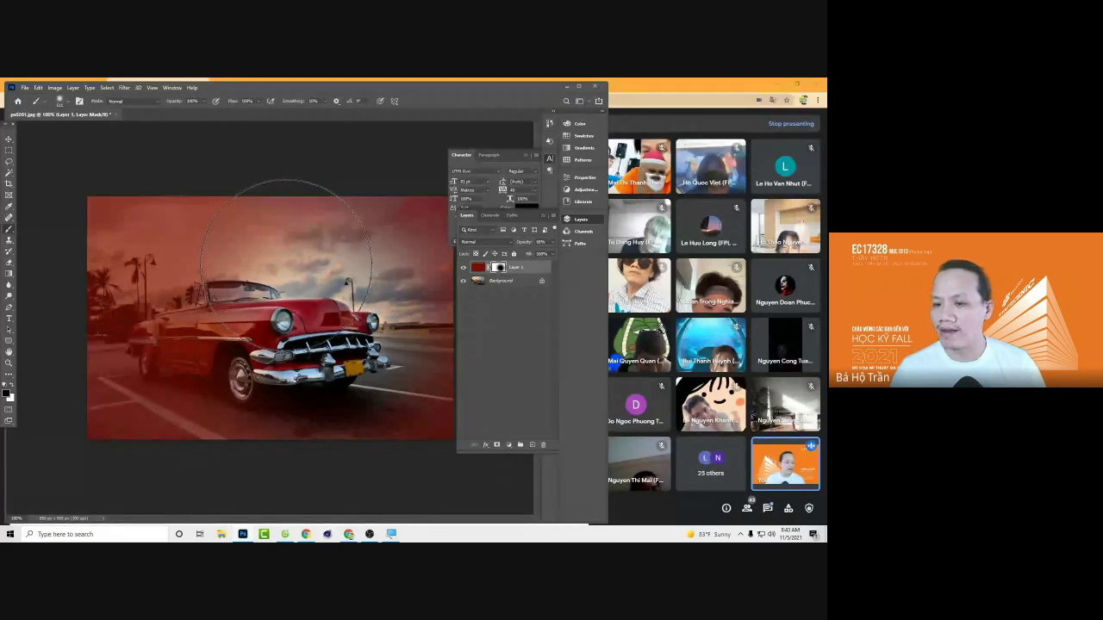
Step: Set brush hardness to 100% and paint a large round area revealing the car
{"action": "right_click", "coordinate": [284, 262]}
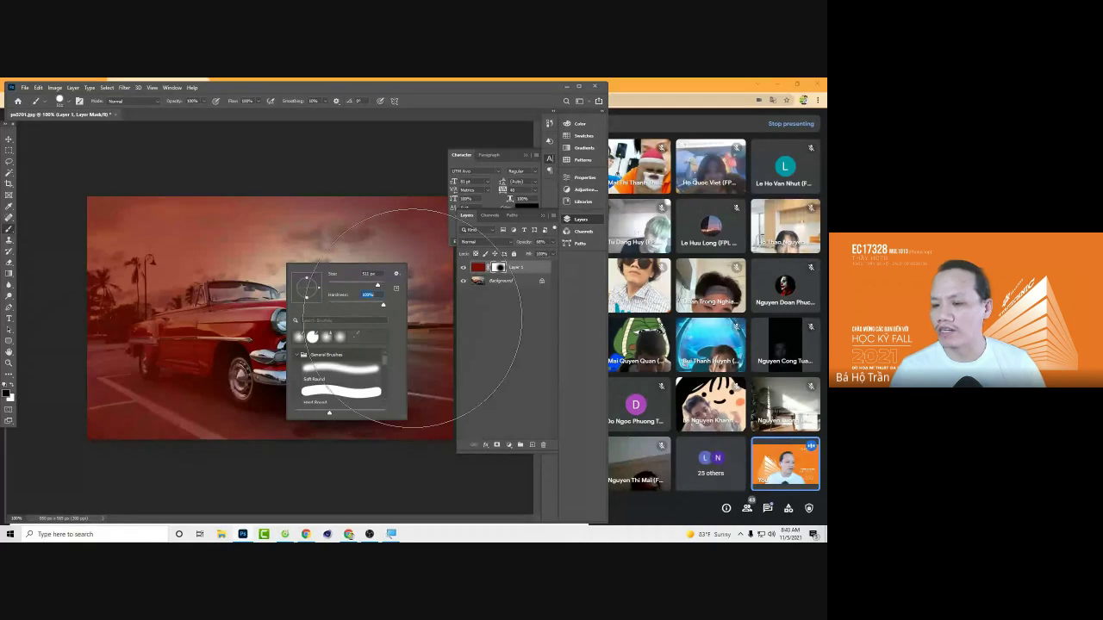
{"action": "left_click", "coordinate": [368, 294]}
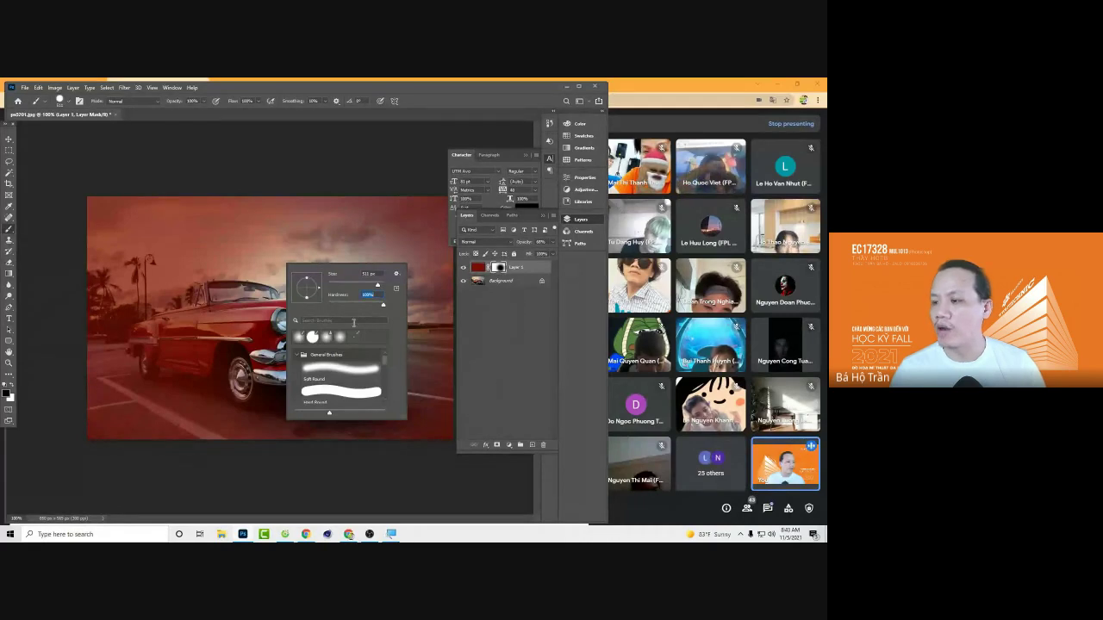
{"action": "key", "text": "Return"}
{"action": "left_click", "coordinate": [296, 210]}
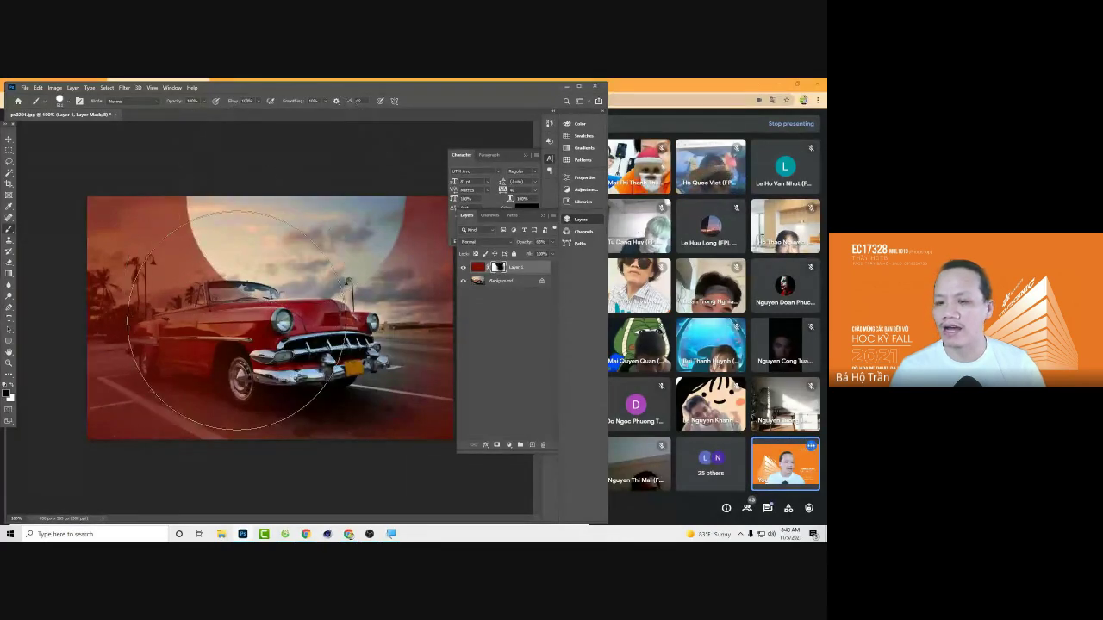
{"action": "key", "text": "ctrl+z"}
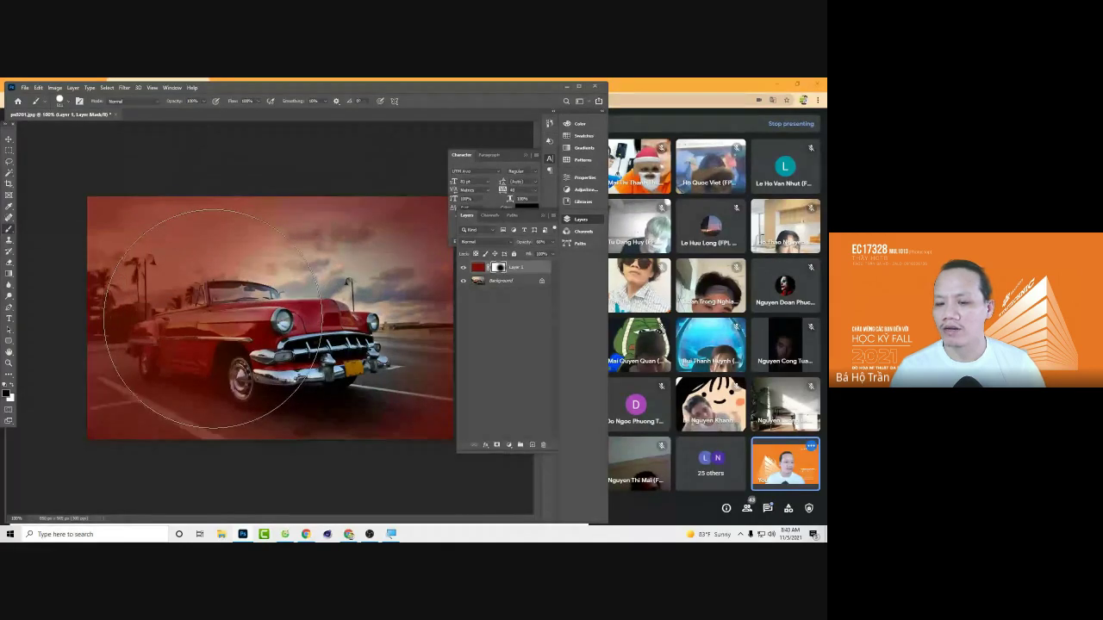
{"action": "left_click", "coordinate": [212, 321]}
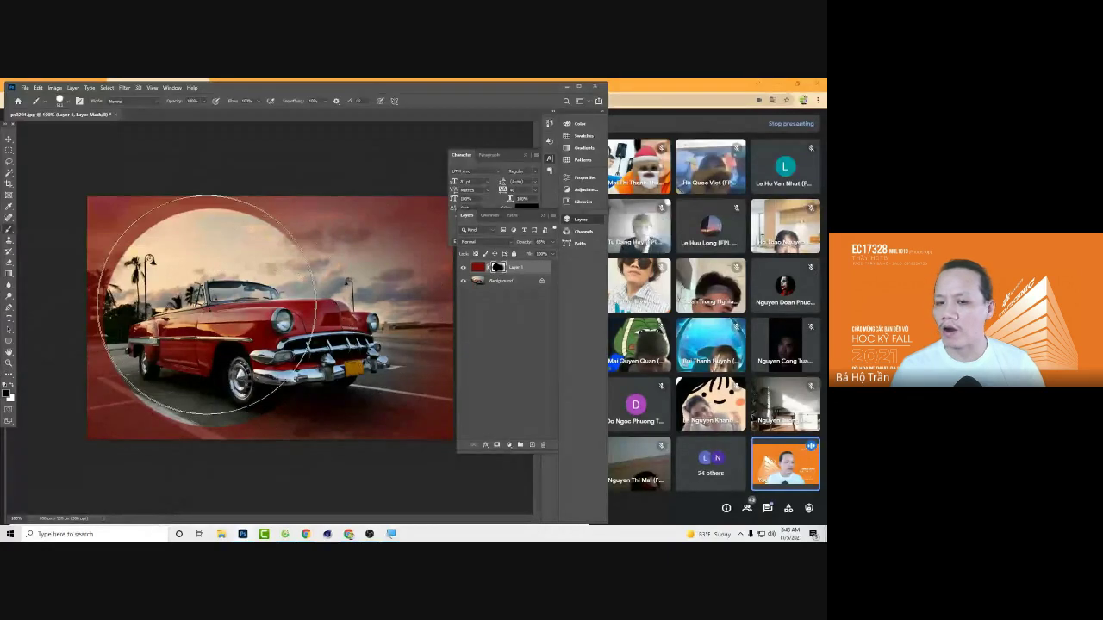
{"action": "left_click_drag", "start_coordinate": [211, 306], "coordinate": [241, 319]}
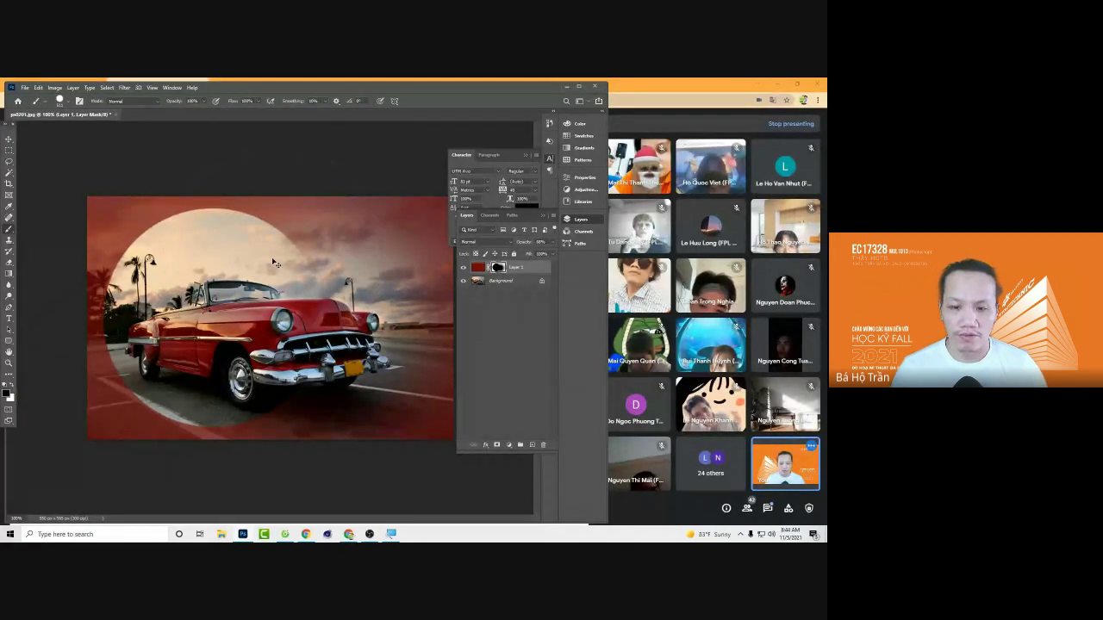
Step: Save the document as the layered Photoshop file bai3, accepting the format options
{"action": "key", "text": "ctrl+shift+s"}
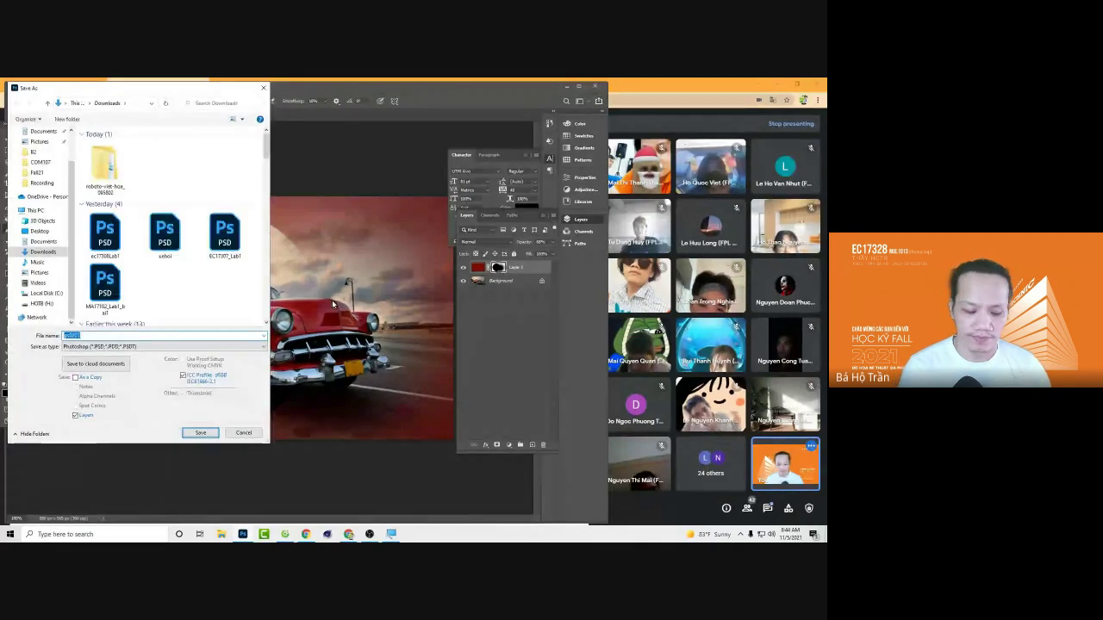
{"action": "type", "text": "bai3"}
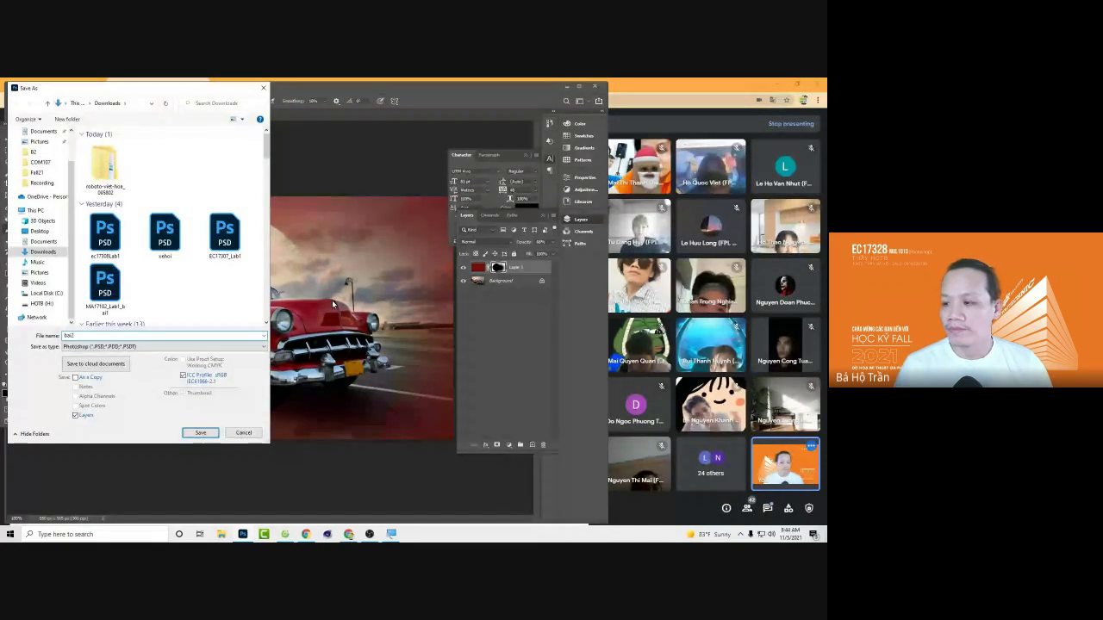
{"action": "key", "text": "Return"}
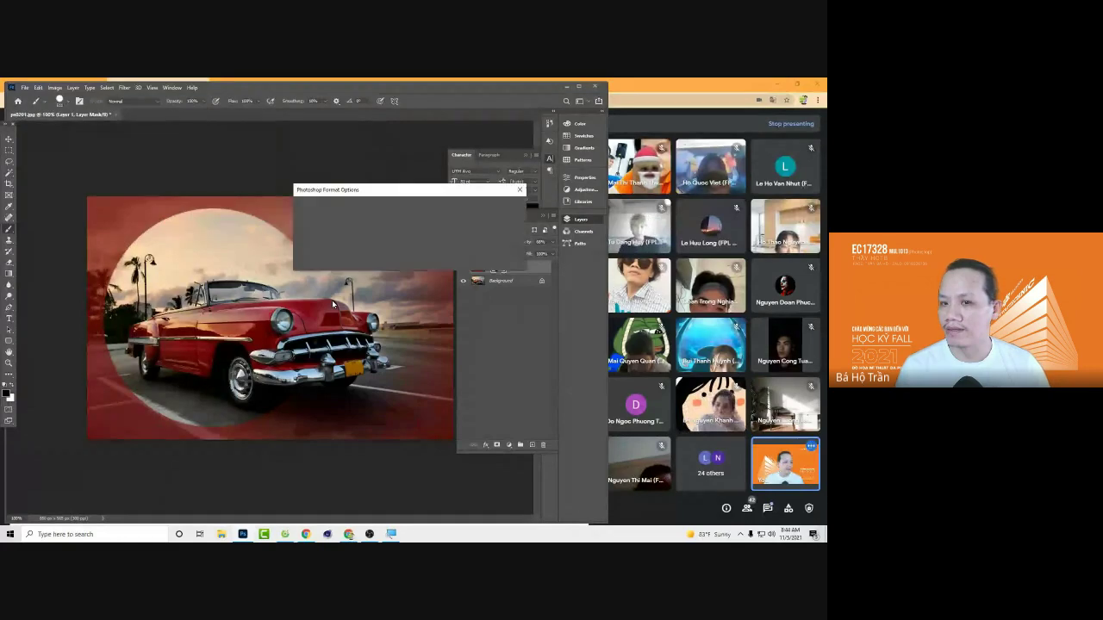
{"action": "key", "text": "Return"}
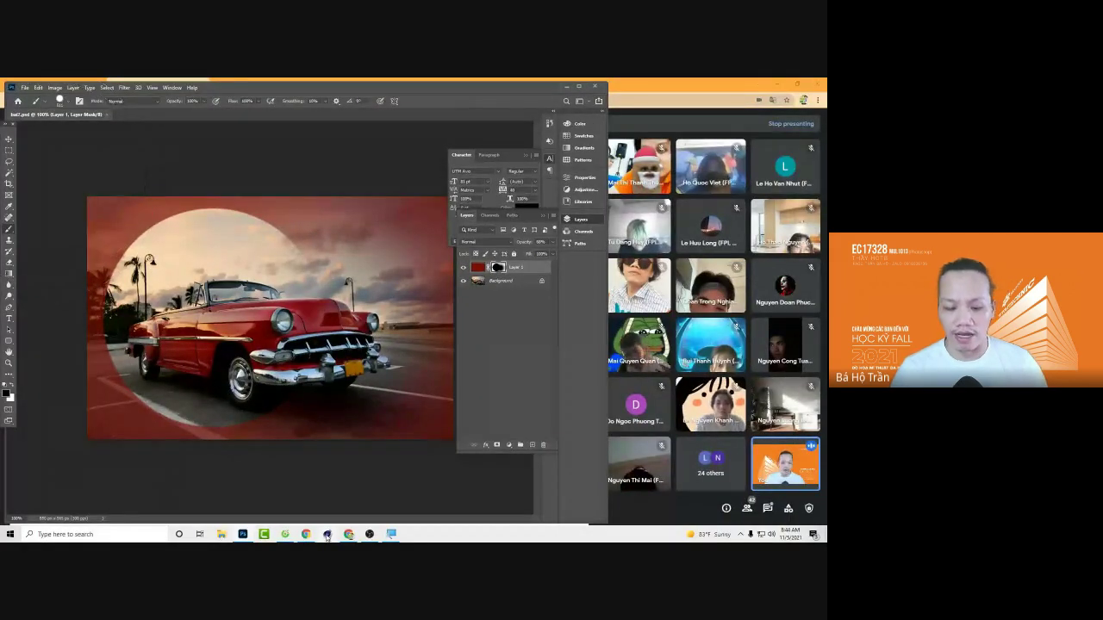
Step: Save a JPEG copy named bai2 at quality 12 (Maximum)
{"action": "key", "text": "ctrl+shift+s"}
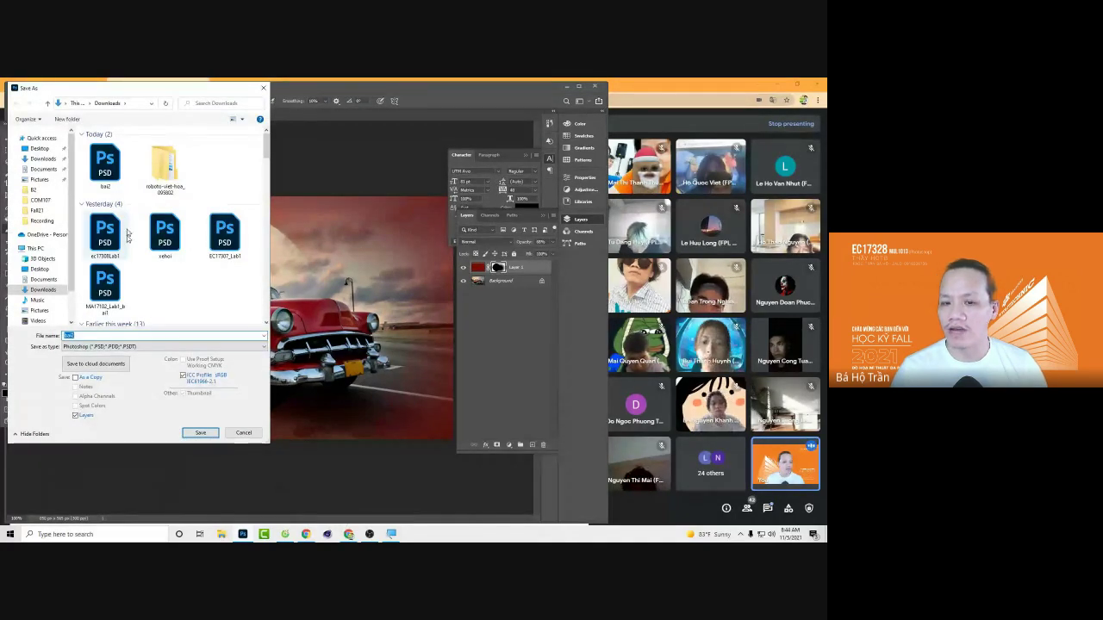
{"action": "left_click", "coordinate": [95, 346]}
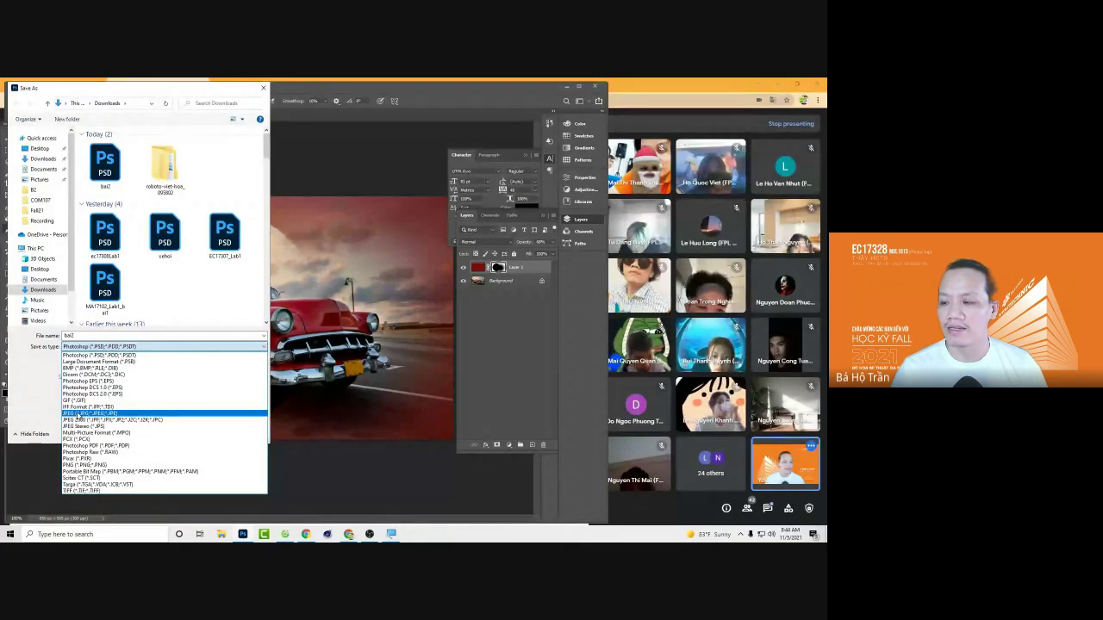
{"action": "left_click", "coordinate": [79, 413]}
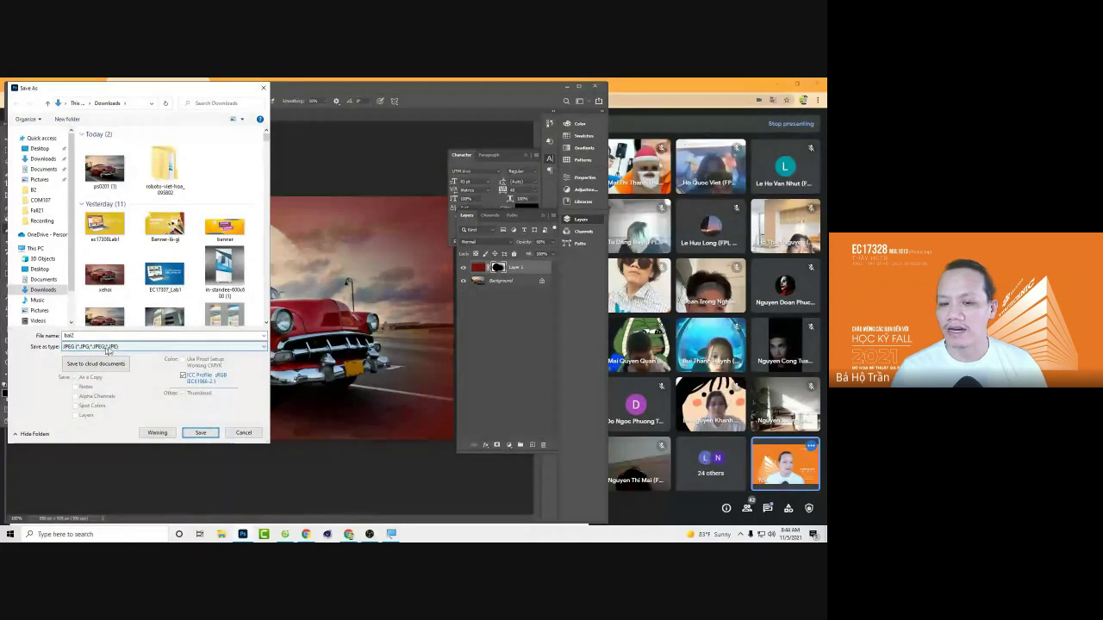
{"action": "left_click", "coordinate": [200, 433]}
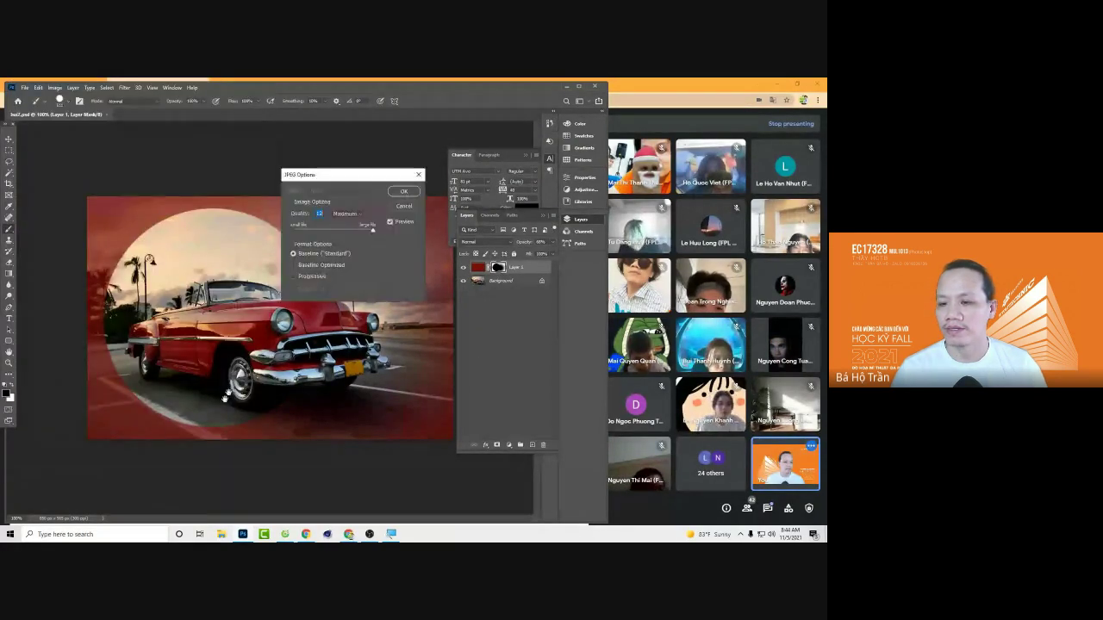
{"action": "left_click", "coordinate": [404, 191]}
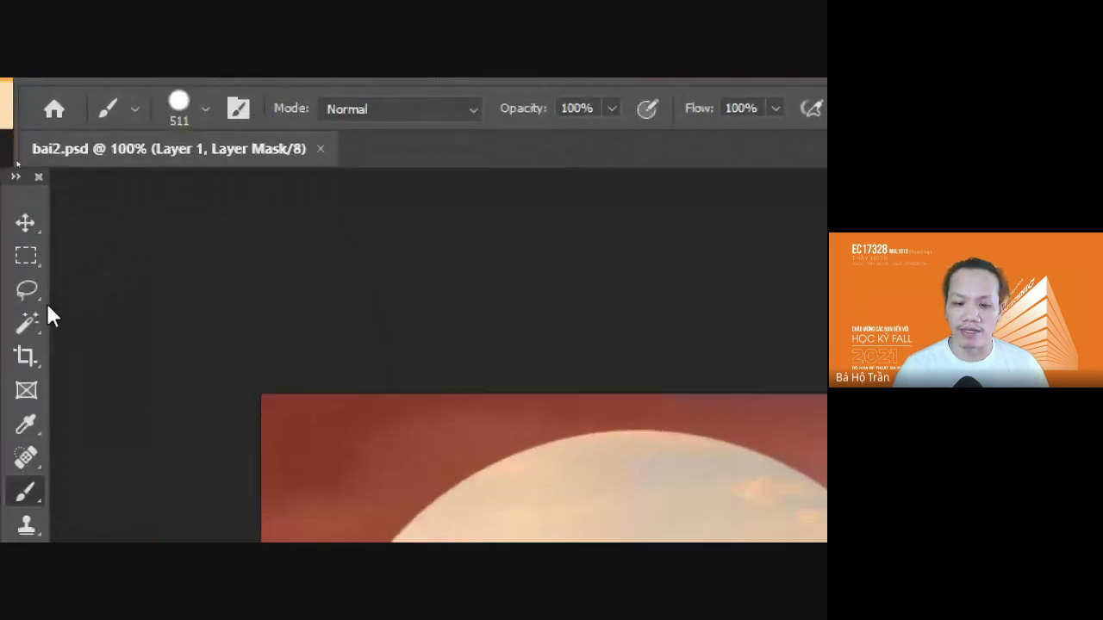
Step: Crop the image, trimming its top and bottom into a shorter, wider frame
{"action": "left_click", "coordinate": [24, 366]}
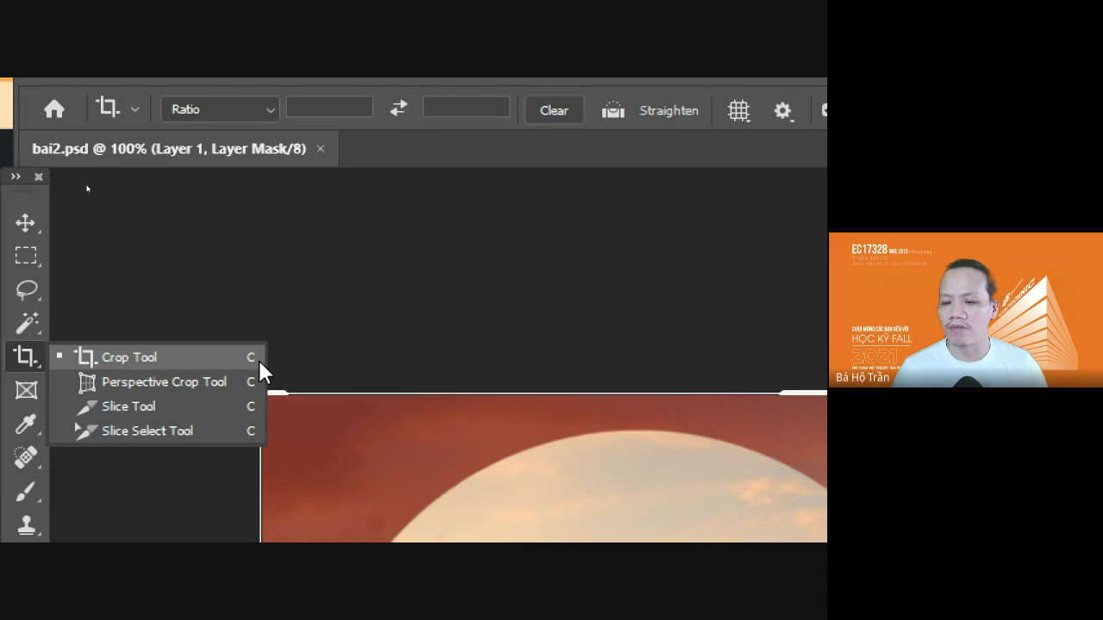
{"action": "left_click", "coordinate": [190, 357]}
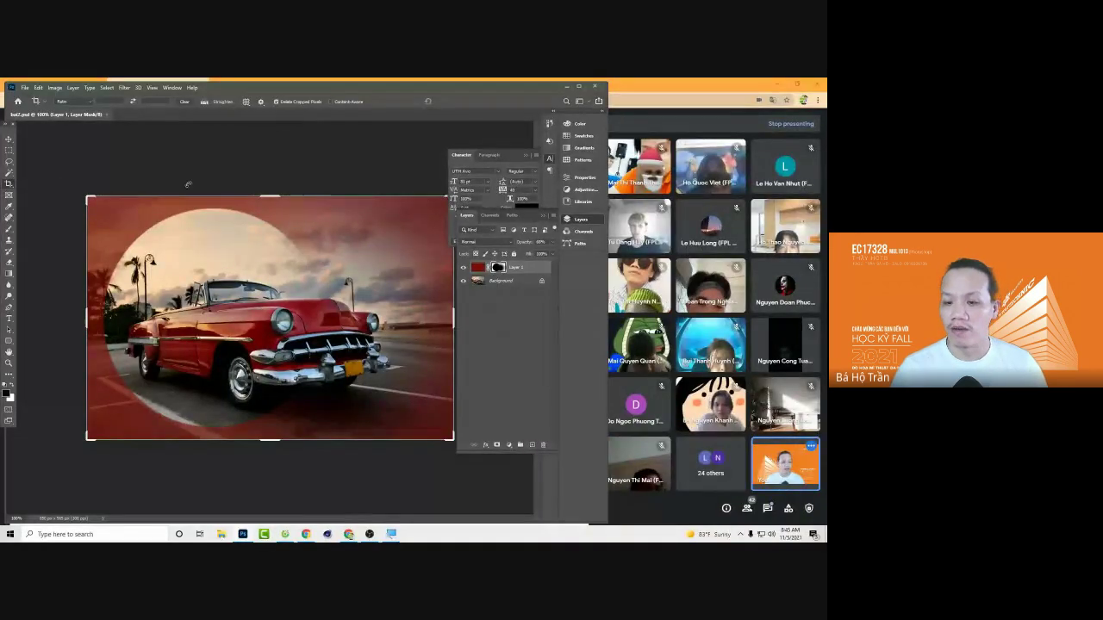
{"action": "left_click_drag", "start_coordinate": [267, 197], "coordinate": [256, 219]}
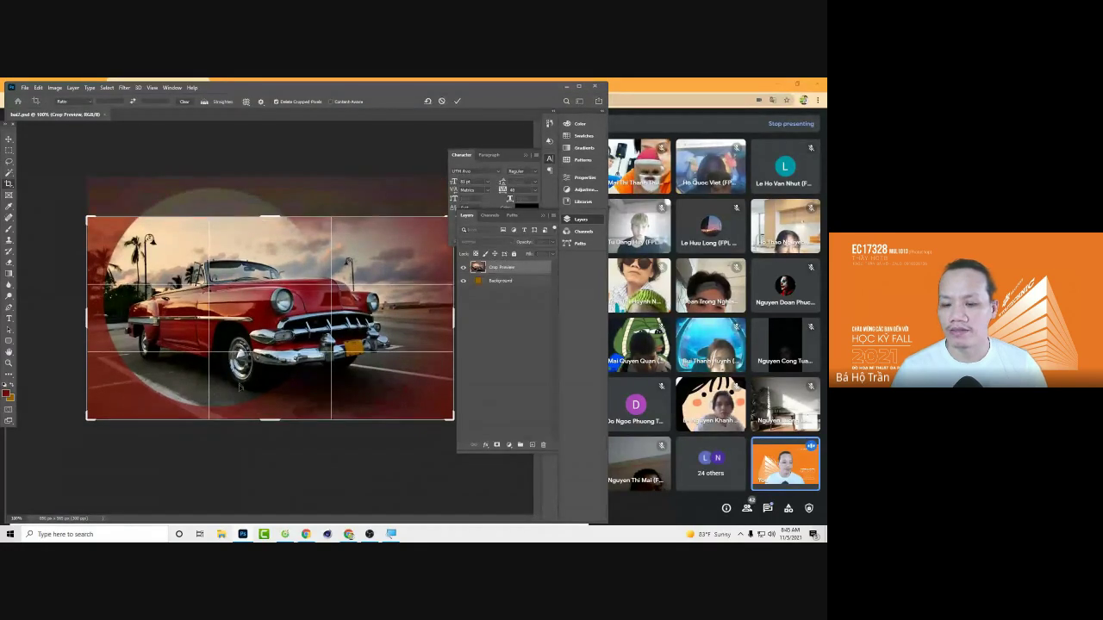
{"action": "left_click_drag", "start_coordinate": [269, 420], "coordinate": [269, 409]}
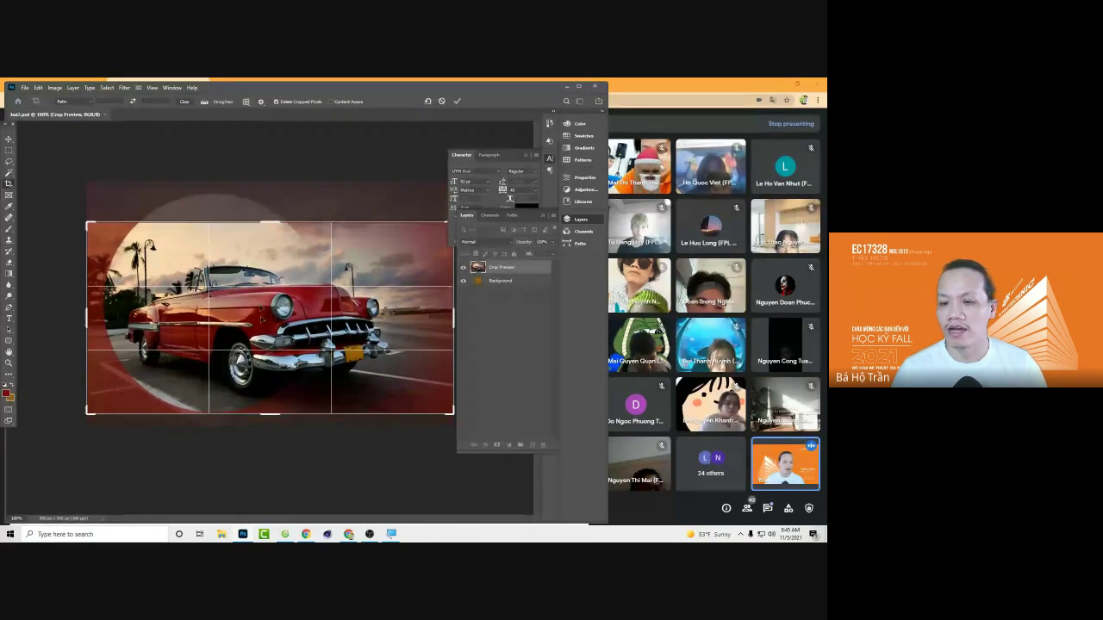
{"action": "left_click_drag", "start_coordinate": [273, 221], "coordinate": [274, 233]}
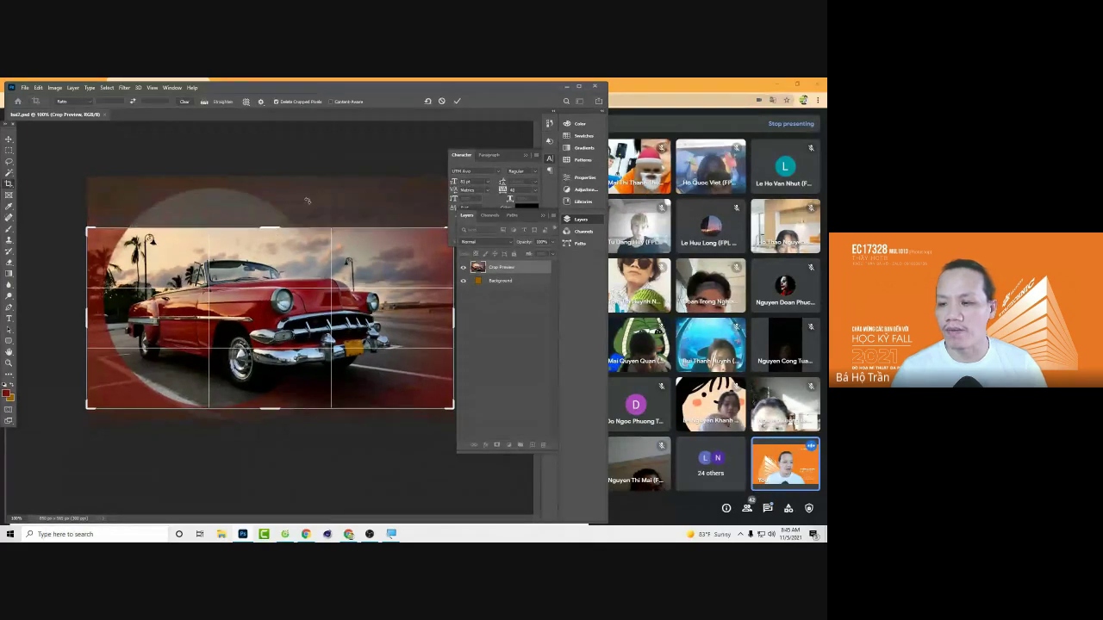
{"action": "key", "text": "Return"}
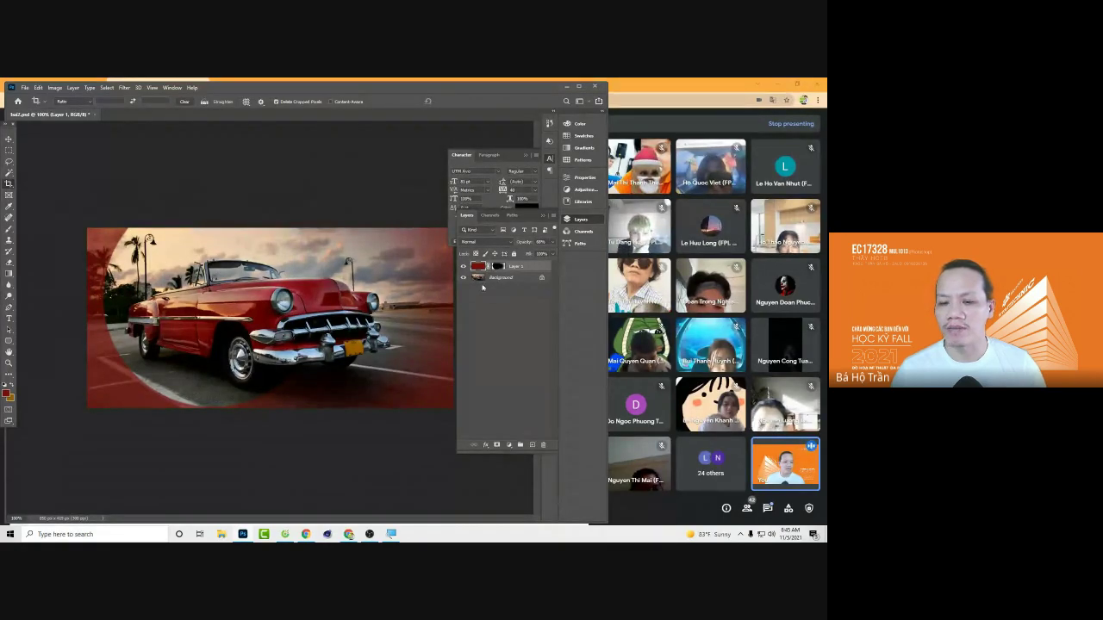
Step: Hide Layer 1 and add Layer 2 above Background, filled orange-brown at about 59% opacity
{"action": "left_click", "coordinate": [463, 267]}
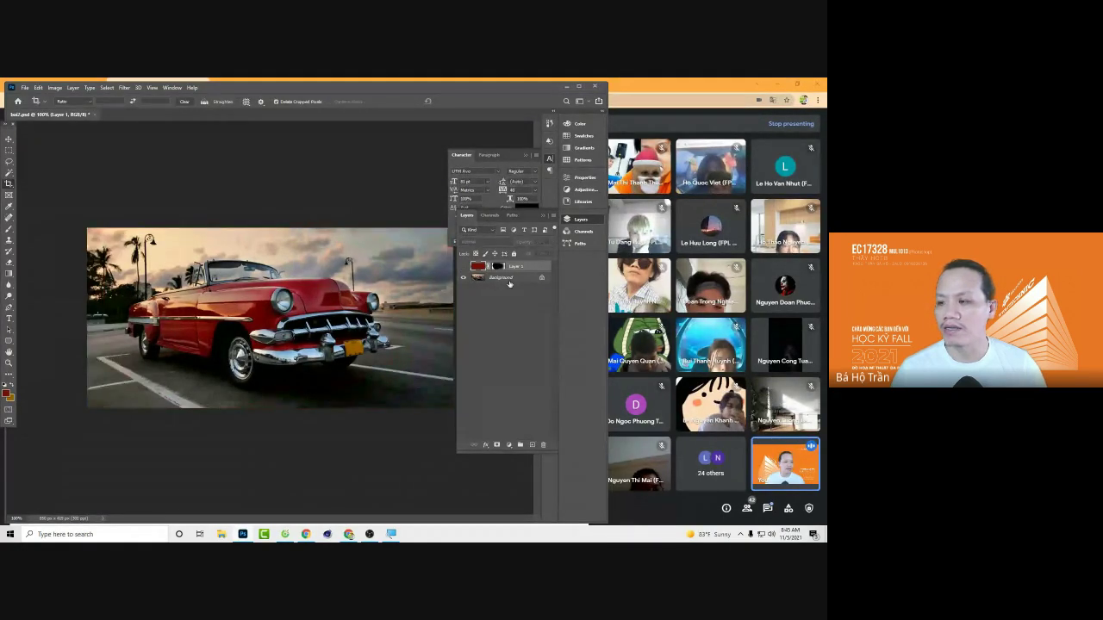
{"action": "left_click", "coordinate": [510, 278]}
{"action": "left_click", "coordinate": [533, 445]}
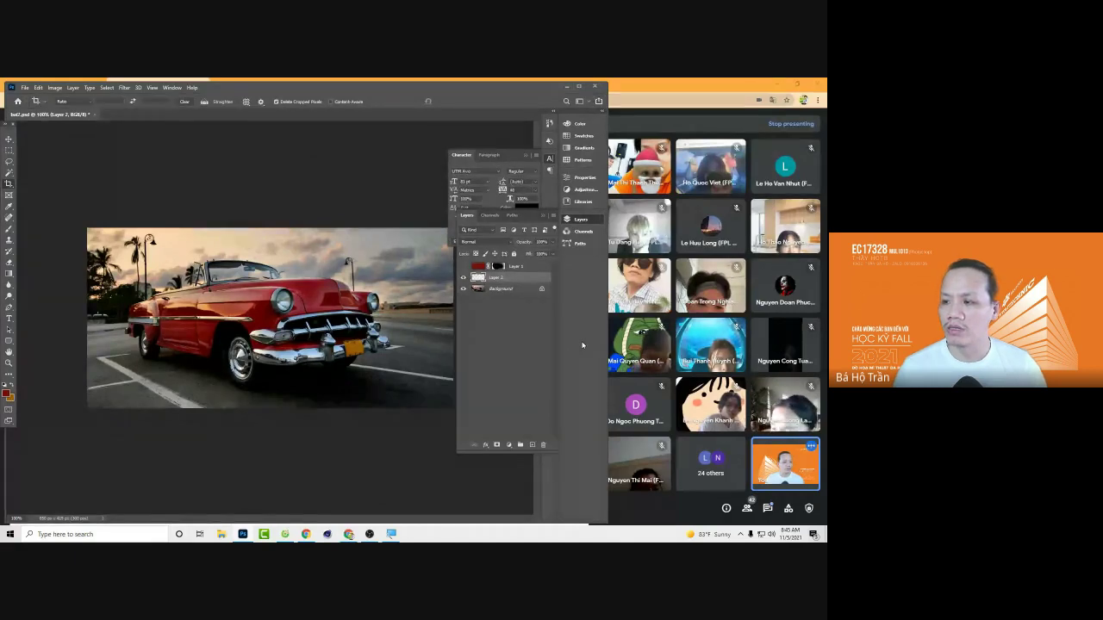
{"action": "key", "text": "alt+BackSpace"}
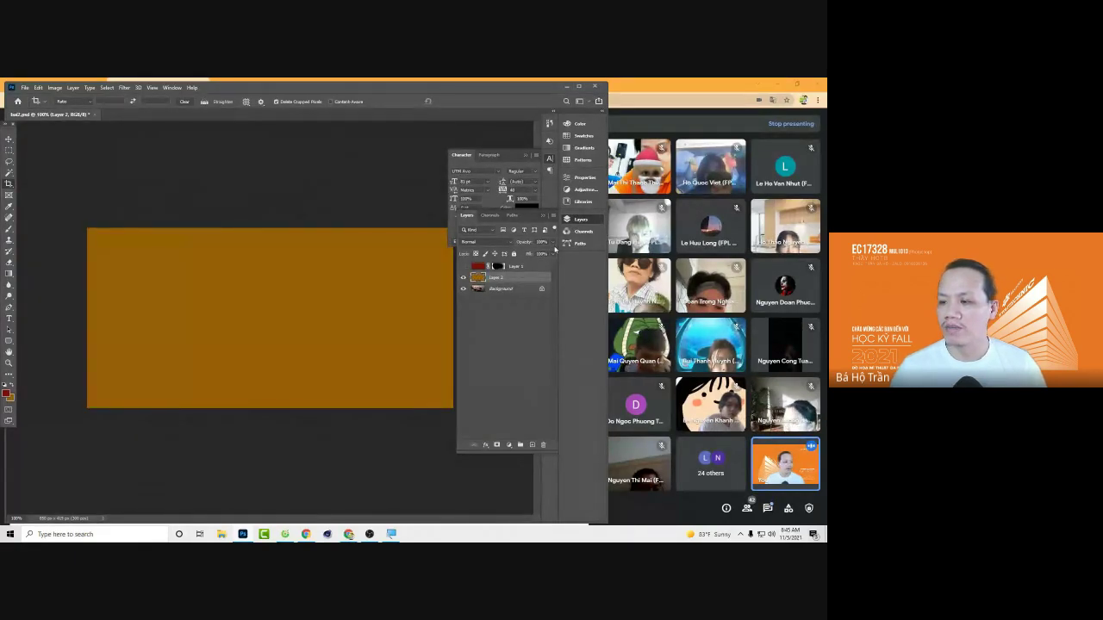
{"action": "left_click", "coordinate": [535, 255]}
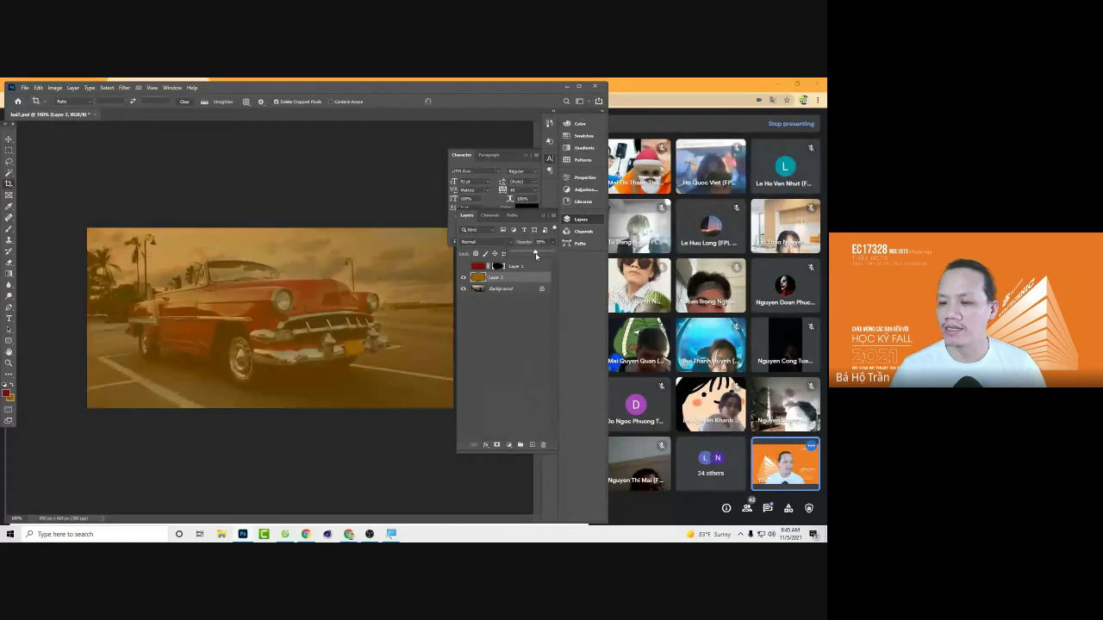
{"action": "left_click_drag", "start_coordinate": [536, 255], "coordinate": [540, 255]}
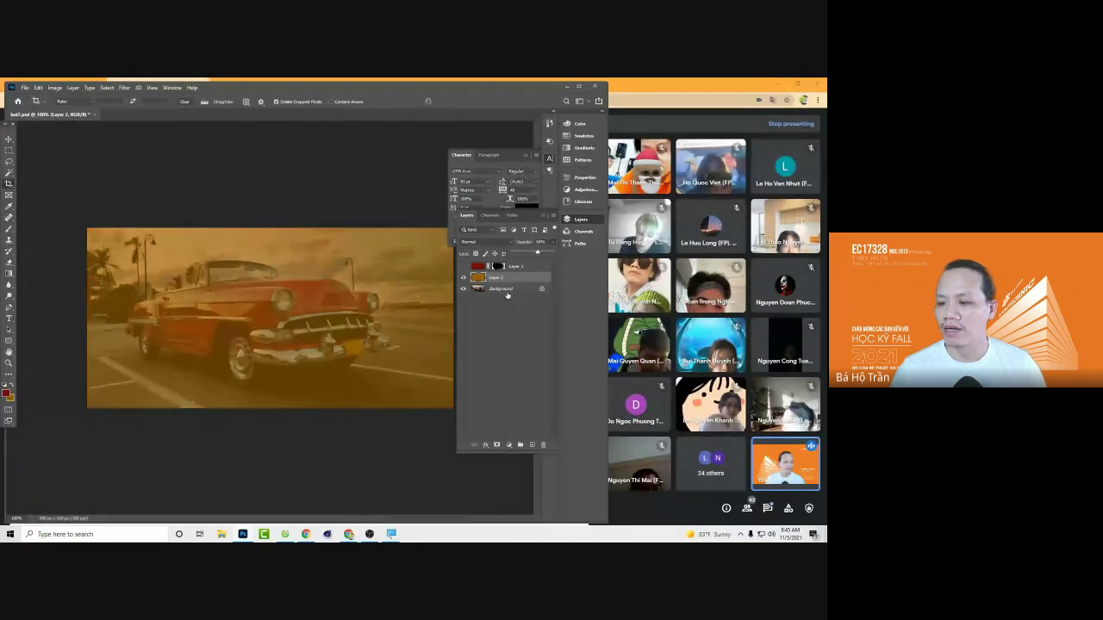
Step: Add a layer mask to Layer 2 and ready the brush with black foreground
{"action": "left_click", "coordinate": [496, 445]}
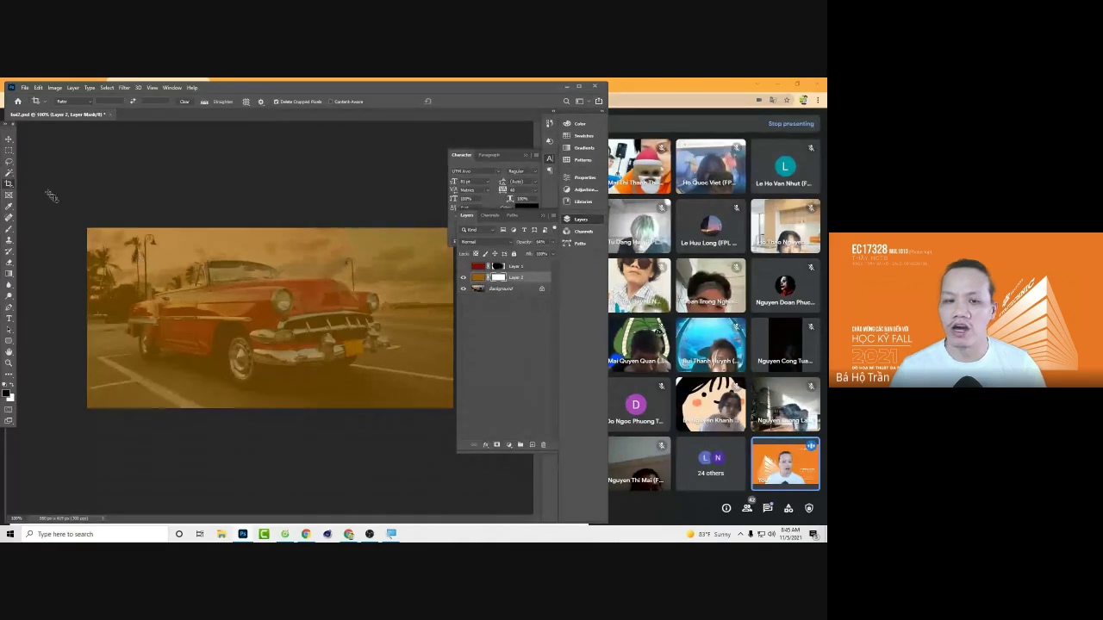
{"action": "left_click", "coordinate": [8, 220]}
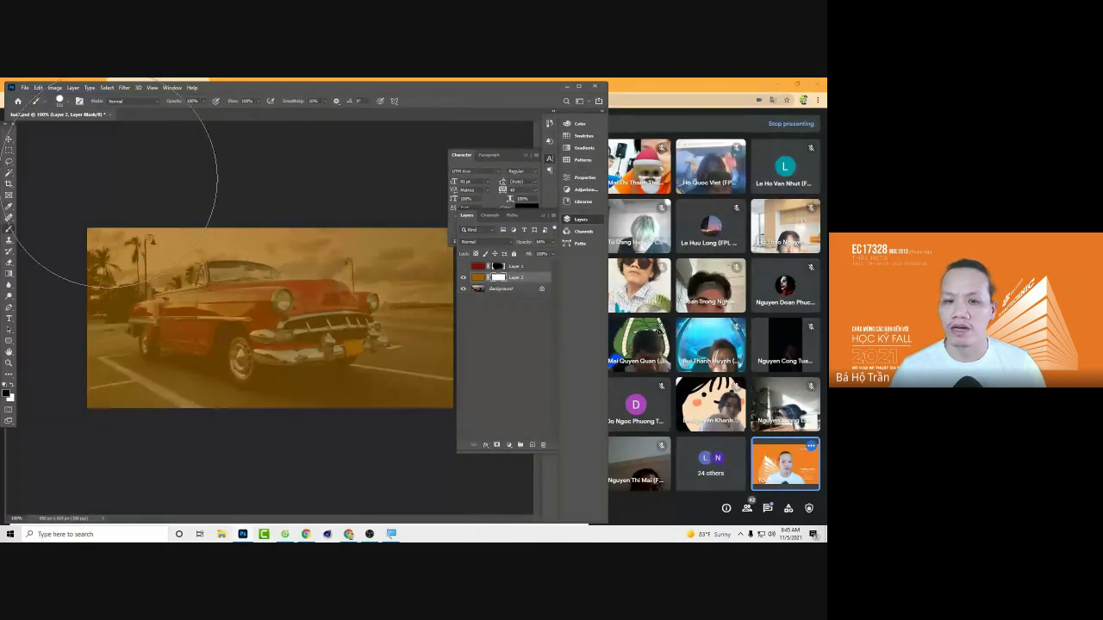
{"action": "right_click", "coordinate": [261, 300]}
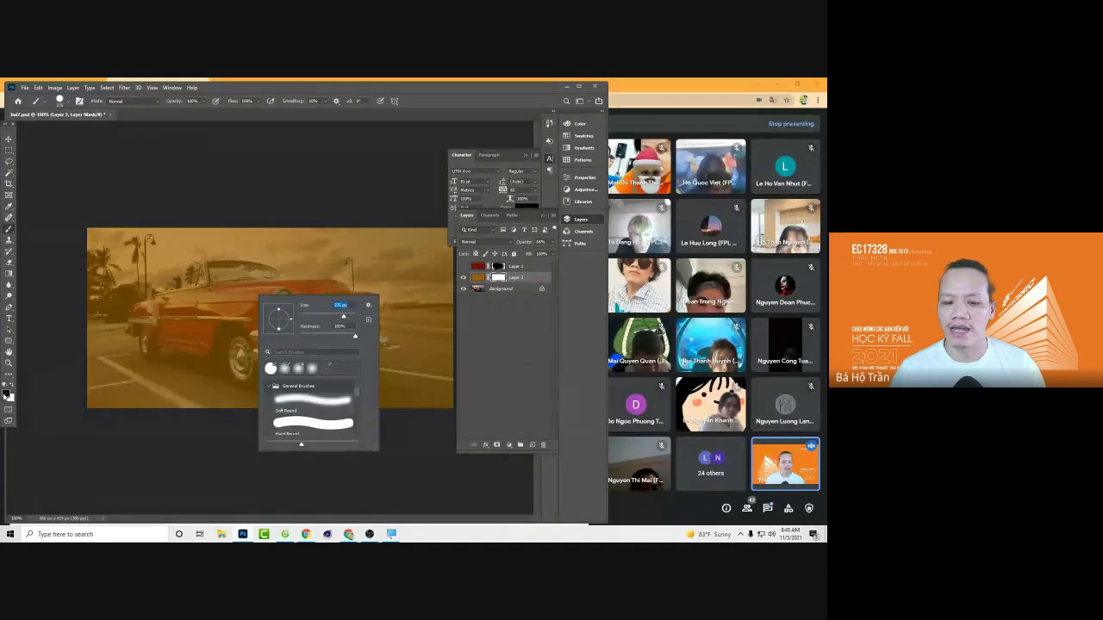
{"action": "left_click", "coordinate": [6, 392]}
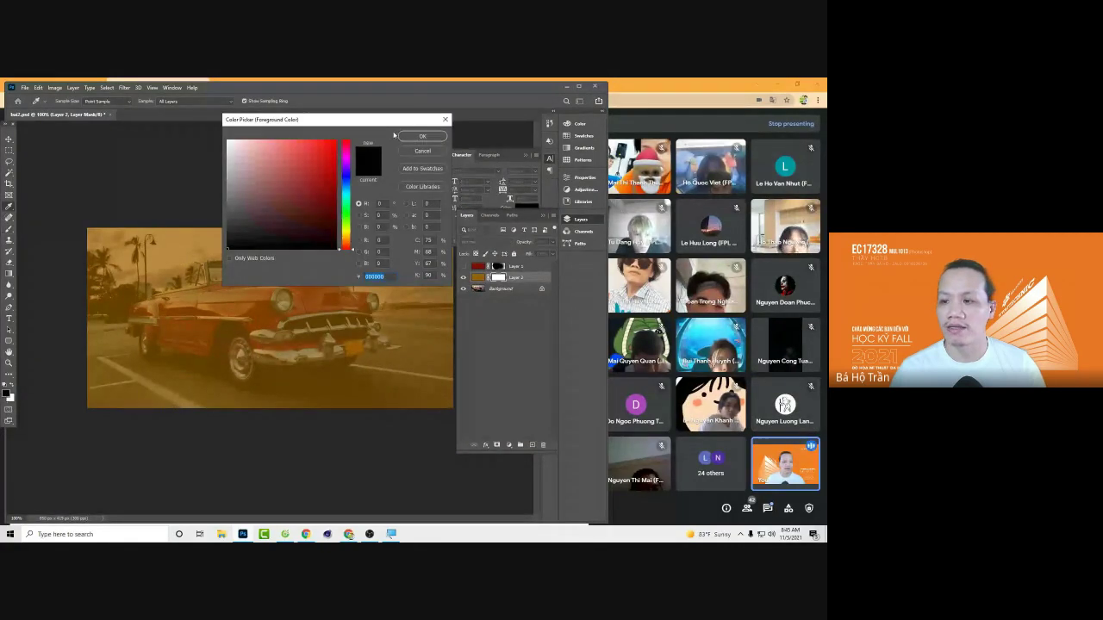
{"action": "left_click", "coordinate": [420, 137]}
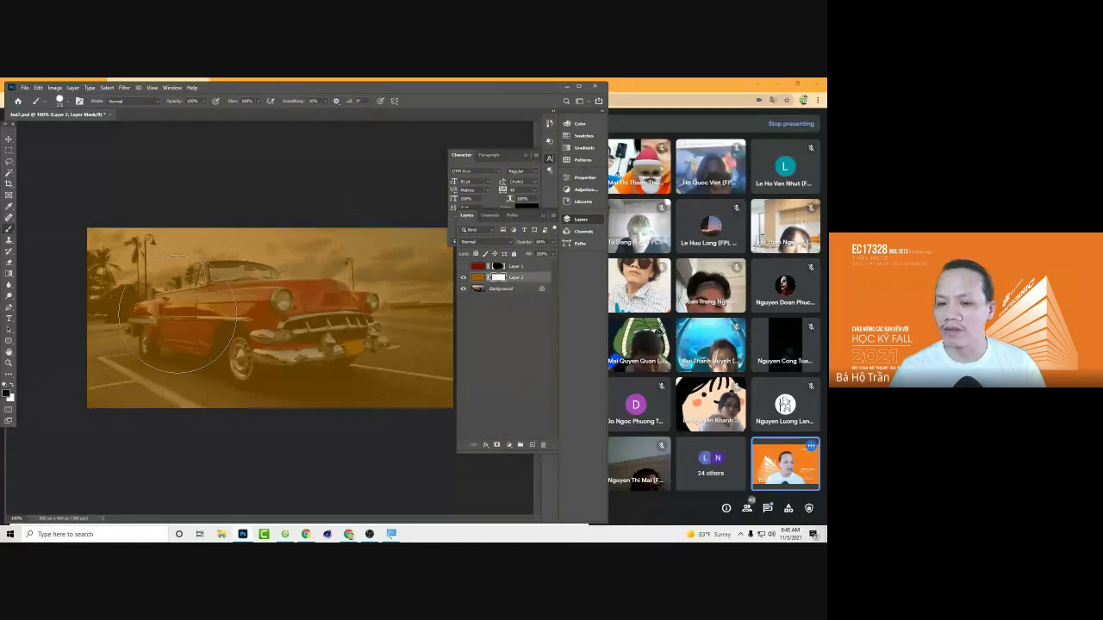
Step: Paint over the car on Layer 2's mask to lift the orange tint off it
{"action": "left_click_drag", "start_coordinate": [178, 315], "coordinate": [181, 331]}
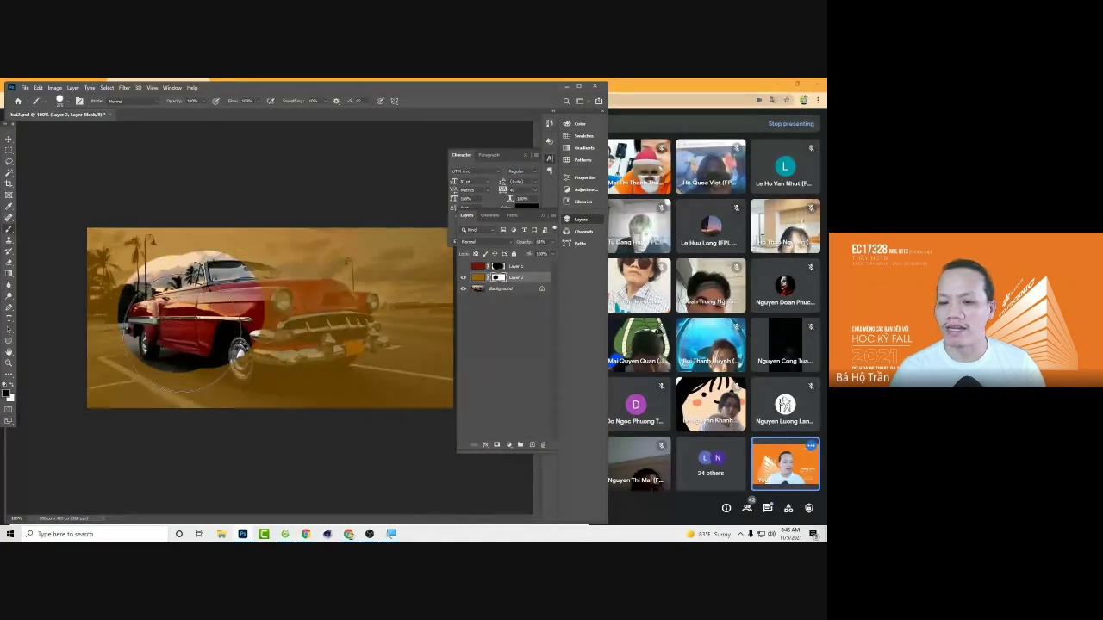
{"action": "key", "text": "ctrl+z"}
{"action": "right_click", "coordinate": [249, 318]}
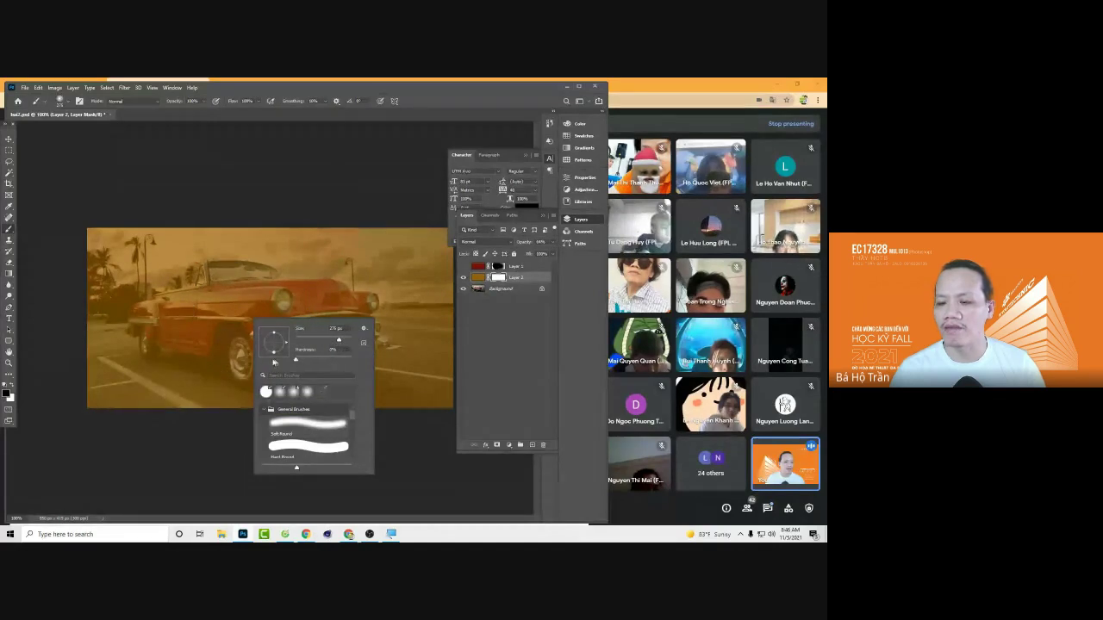
{"action": "mouse_move", "coordinate": [176, 314]}
{"action": "left_mouse_down"}
{"action": "mouse_move", "coordinate": [331, 332]}
{"action": "mouse_move", "coordinate": [382, 307]}
{"action": "mouse_move", "coordinate": [147, 328]}
{"action": "left_mouse_up"}
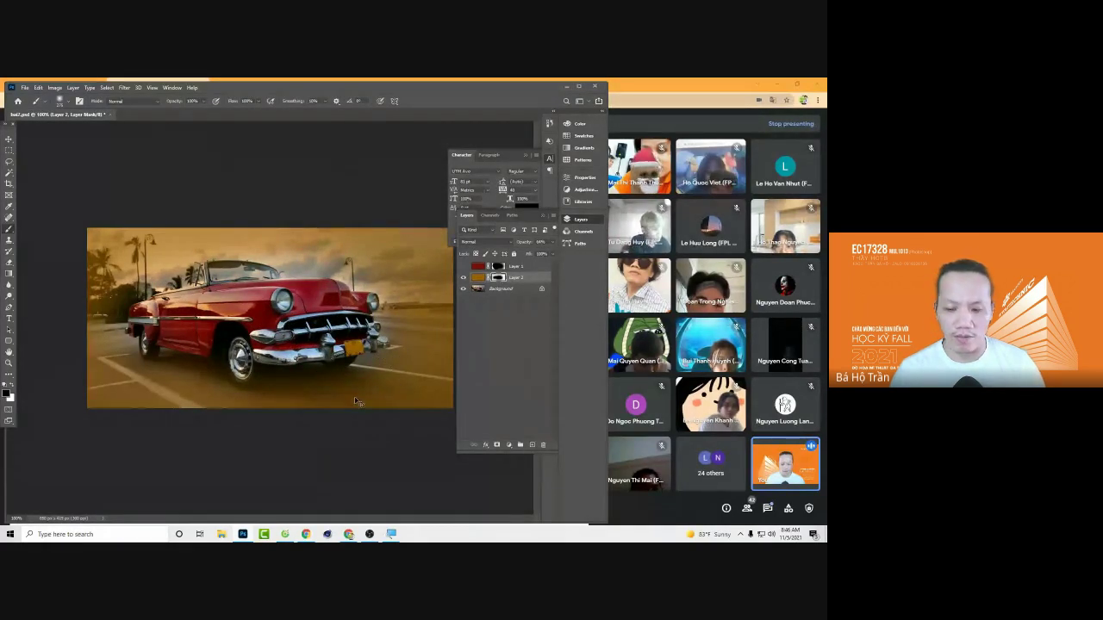
Step: Save the sepia-tinted image with the full-colour car as a JPEG copy
{"action": "key", "text": "ctrl+shift+s"}
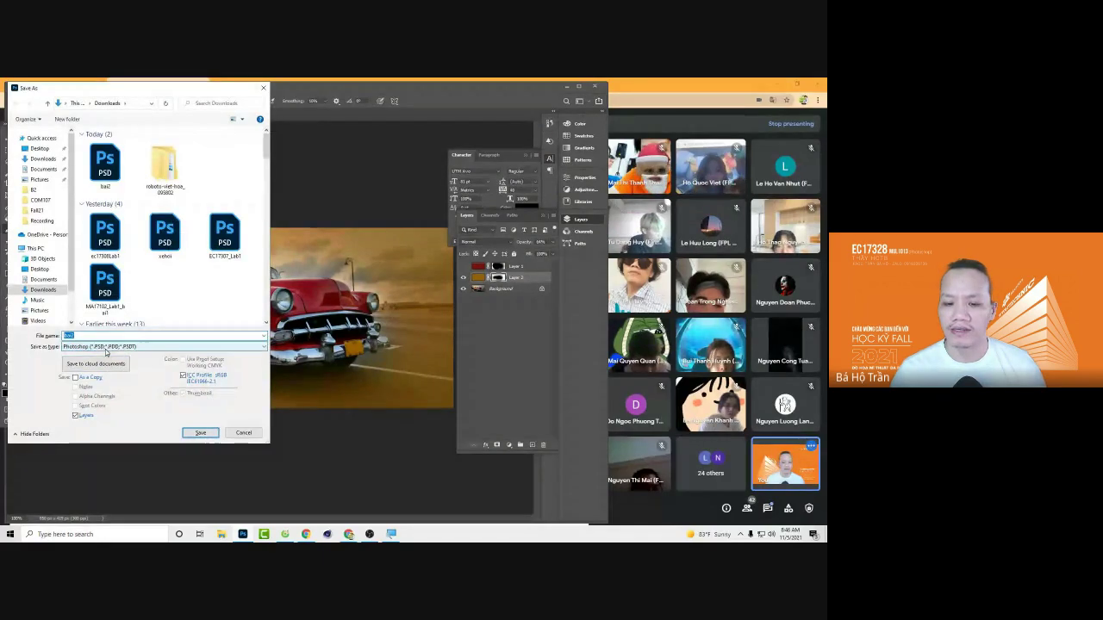
{"action": "left_click", "coordinate": [106, 346]}
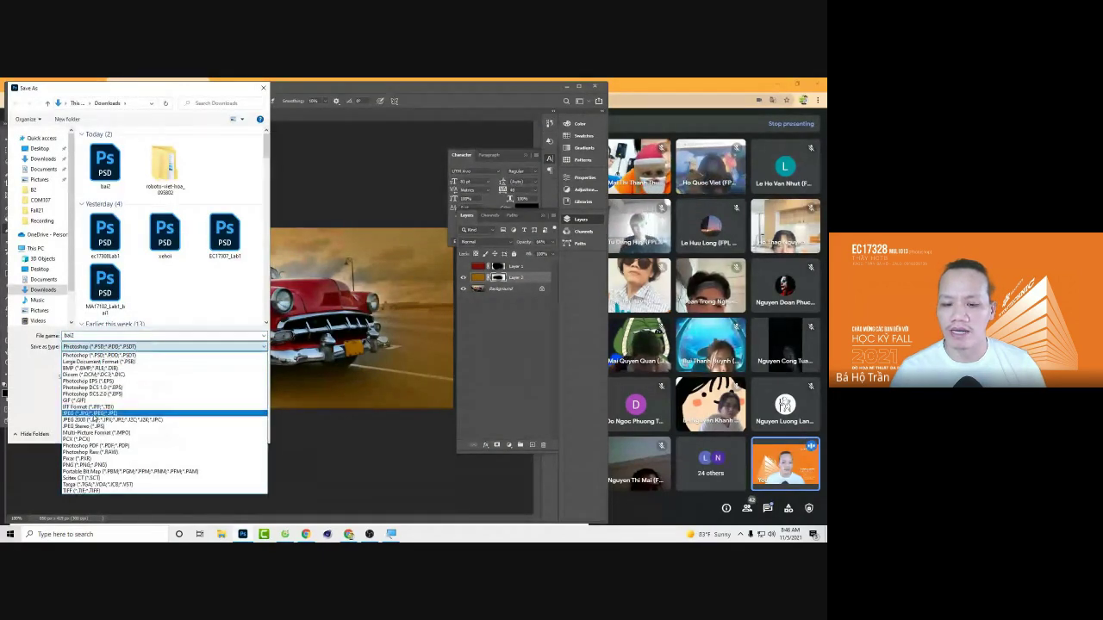
{"action": "left_click", "coordinate": [92, 414]}
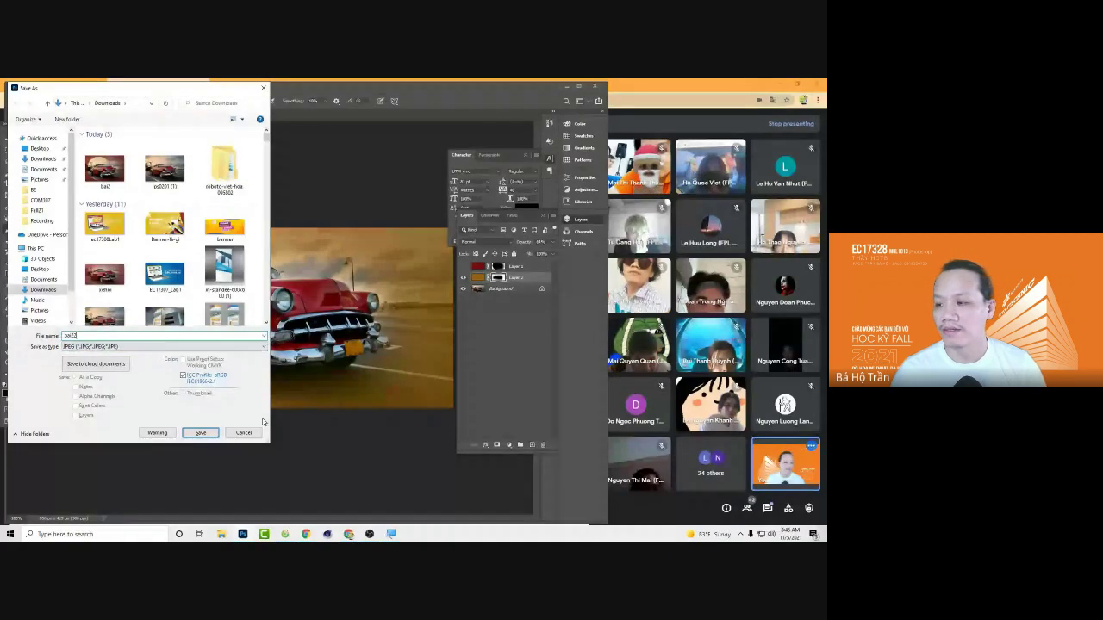
{"action": "left_click", "coordinate": [203, 433]}
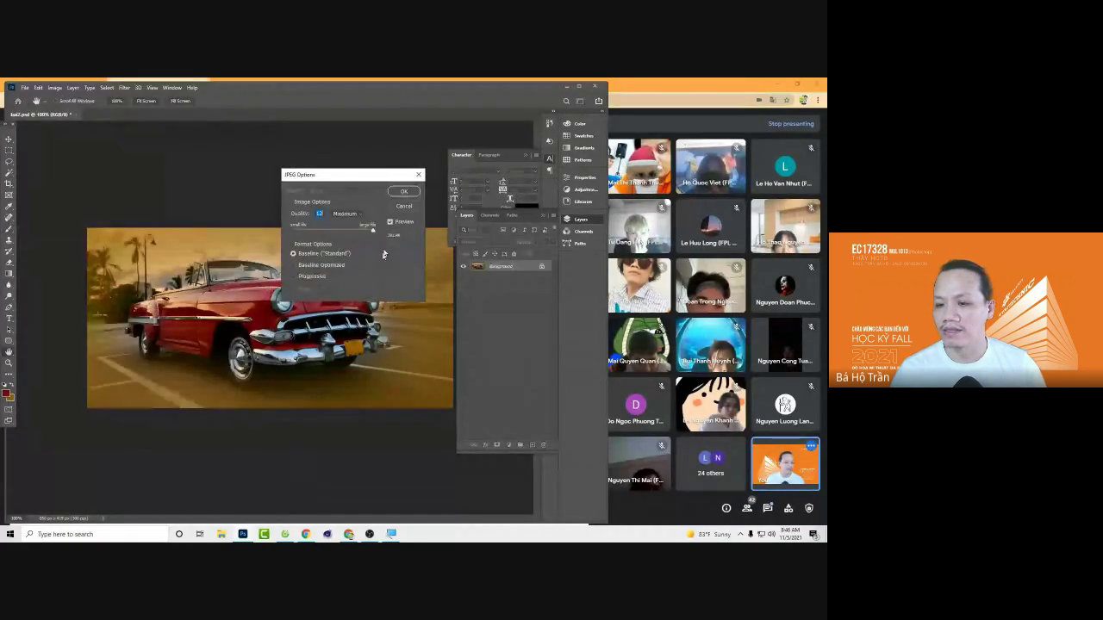
{"action": "left_click", "coordinate": [407, 192]}
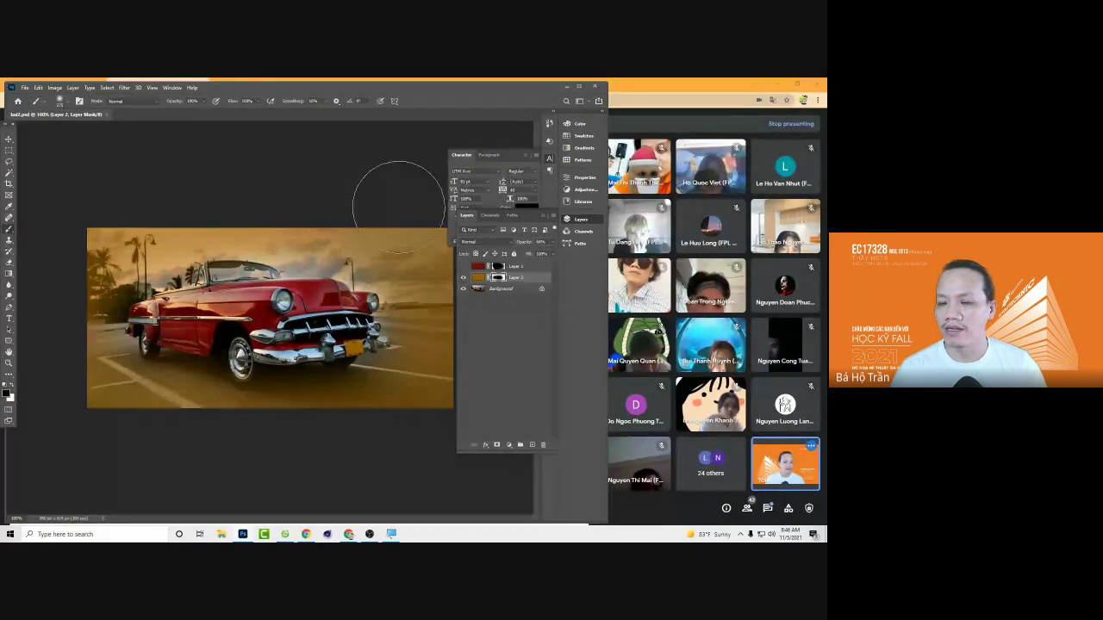
{"action": "key", "text": "alt+Tab"}
{"action": "key", "text": "alt+Tab"}
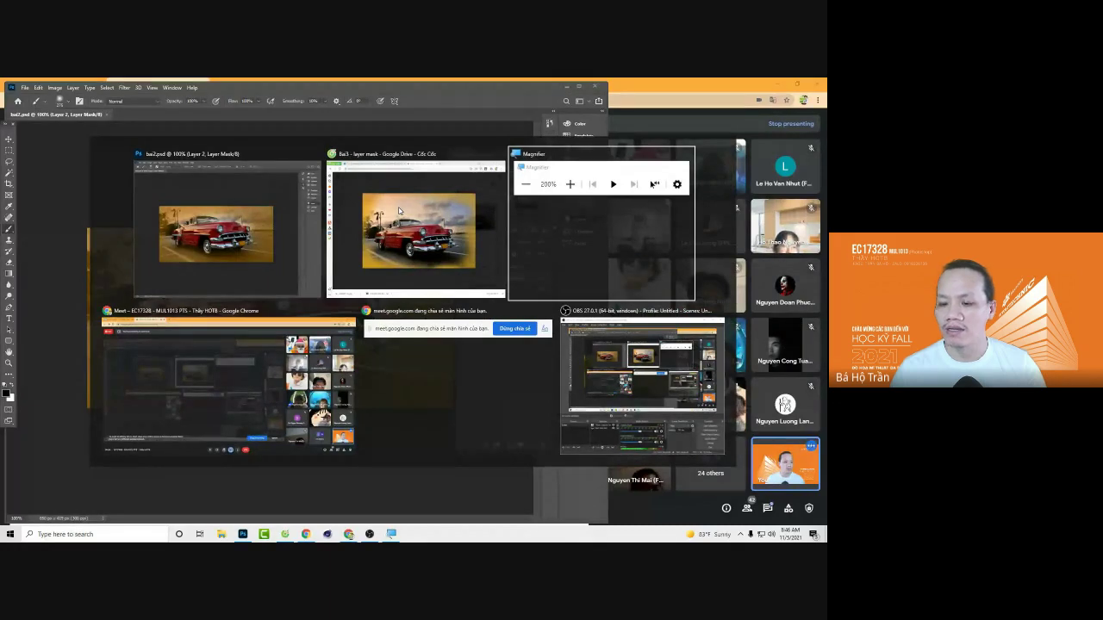
Step: Switch to the browser and close the ps0201_done.jpg image preview
{"action": "key", "text": "super"}
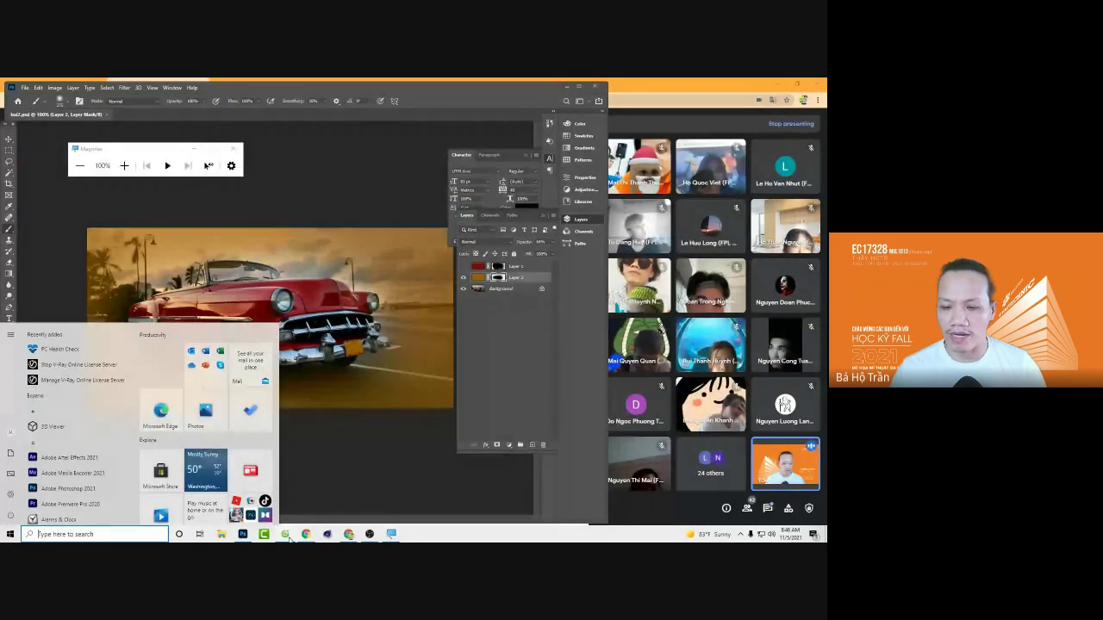
{"action": "left_click", "coordinate": [286, 535]}
{"action": "left_click", "coordinate": [194, 151]}
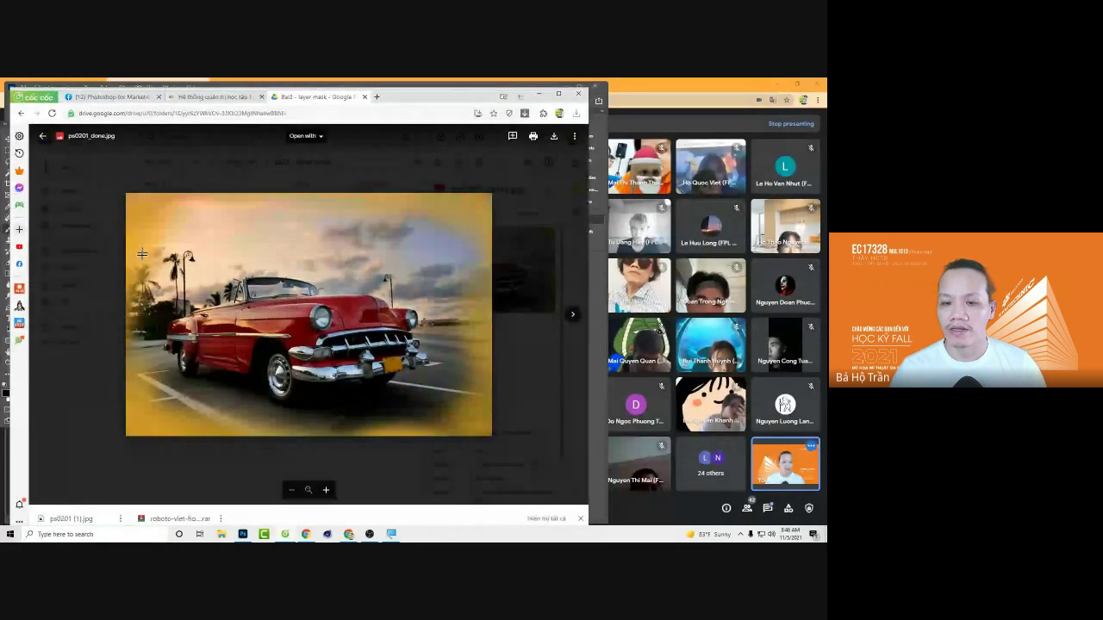
{"action": "left_click", "coordinate": [106, 279]}
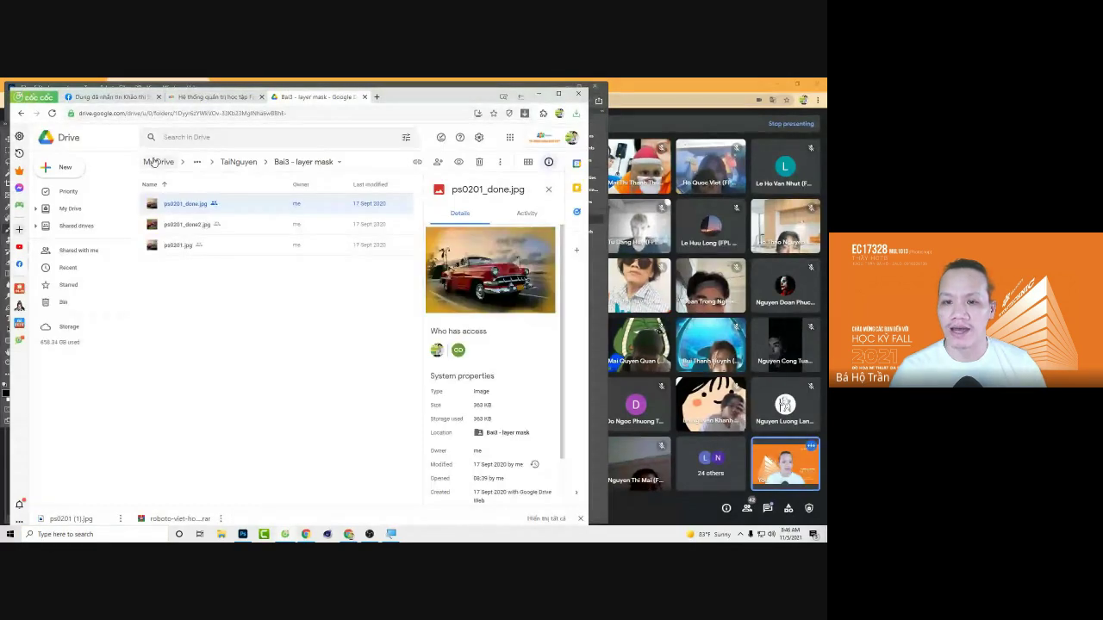
Step: Navigate My Drive through !!!FA21, B2, EC17328 - MUL1013 to Lab1, then open File Explorer
{"action": "left_click", "coordinate": [153, 162]}
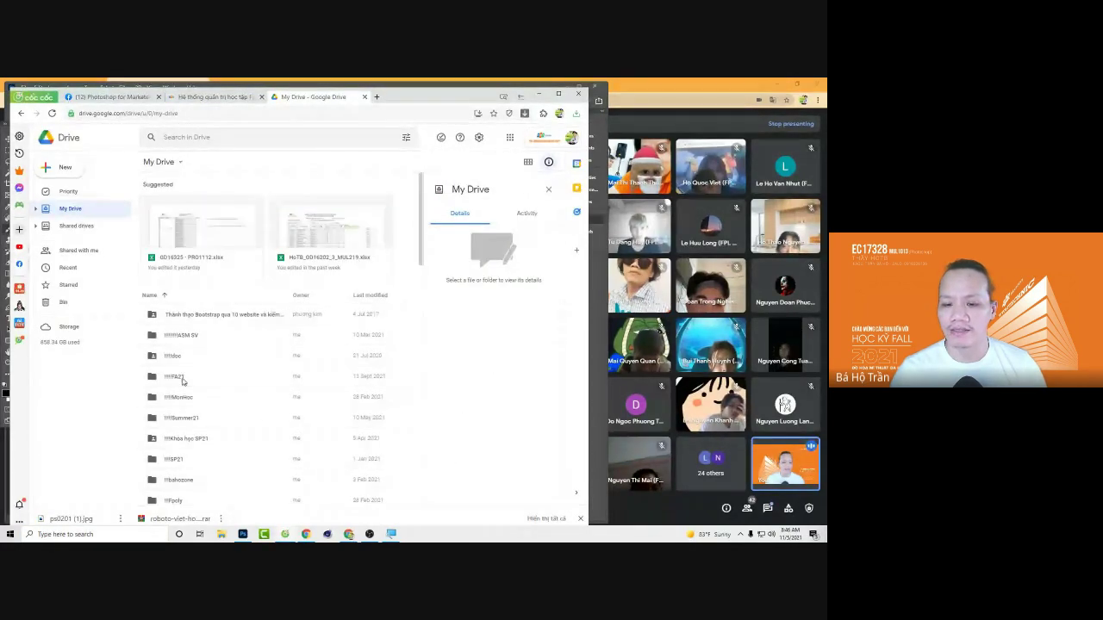
{"action": "double_click", "coordinate": [179, 379]}
{"action": "double_click", "coordinate": [169, 224]}
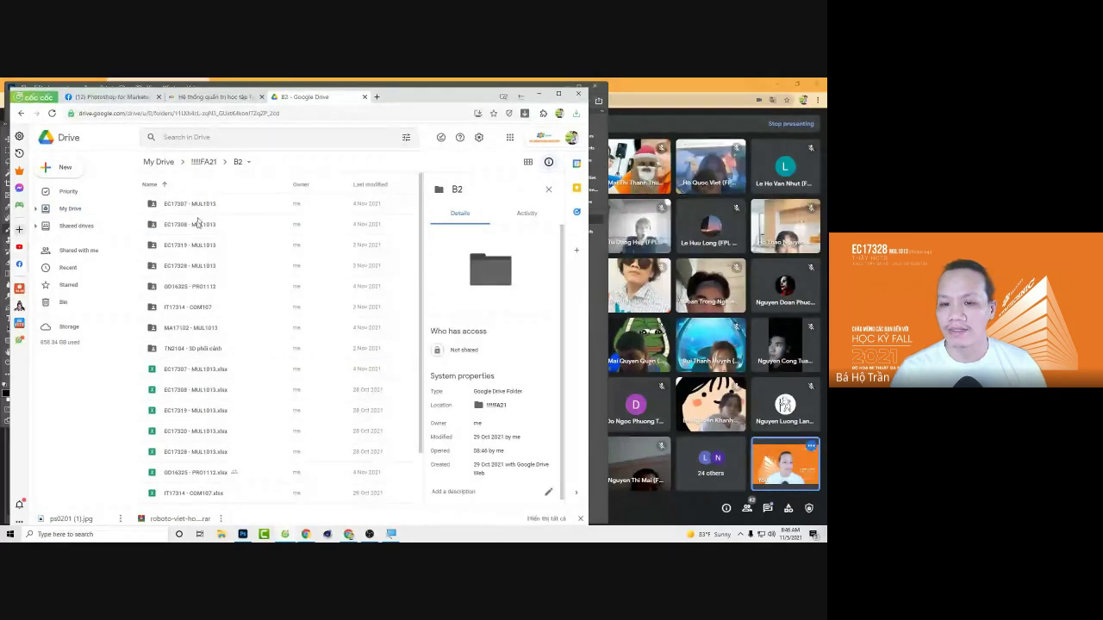
{"action": "double_click", "coordinate": [196, 268]}
{"action": "double_click", "coordinate": [202, 204]}
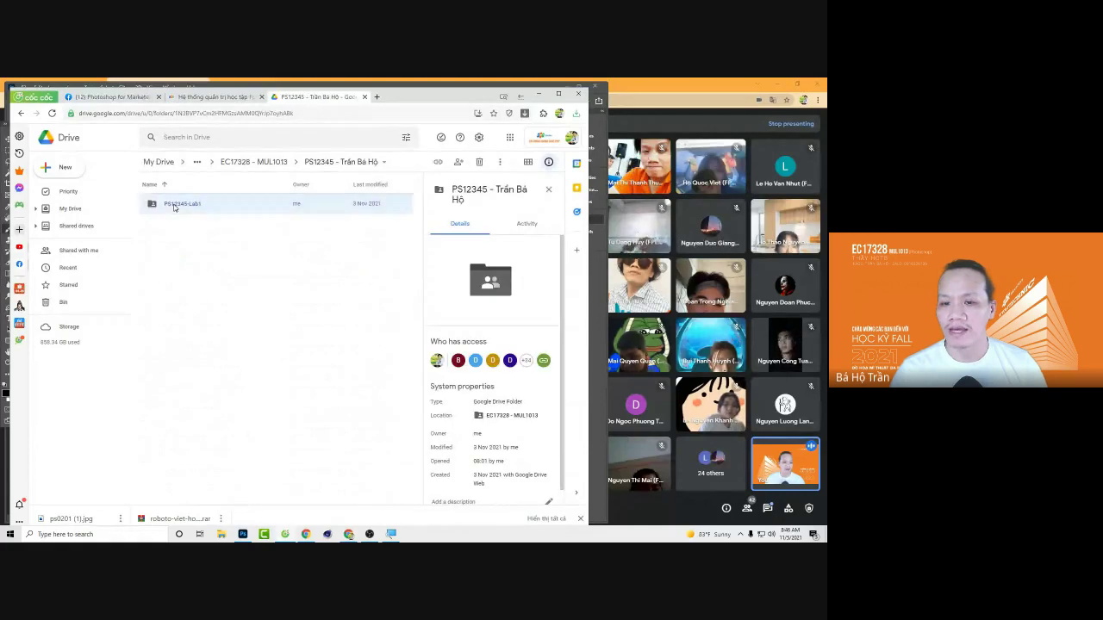
{"action": "double_click", "coordinate": [175, 209]}
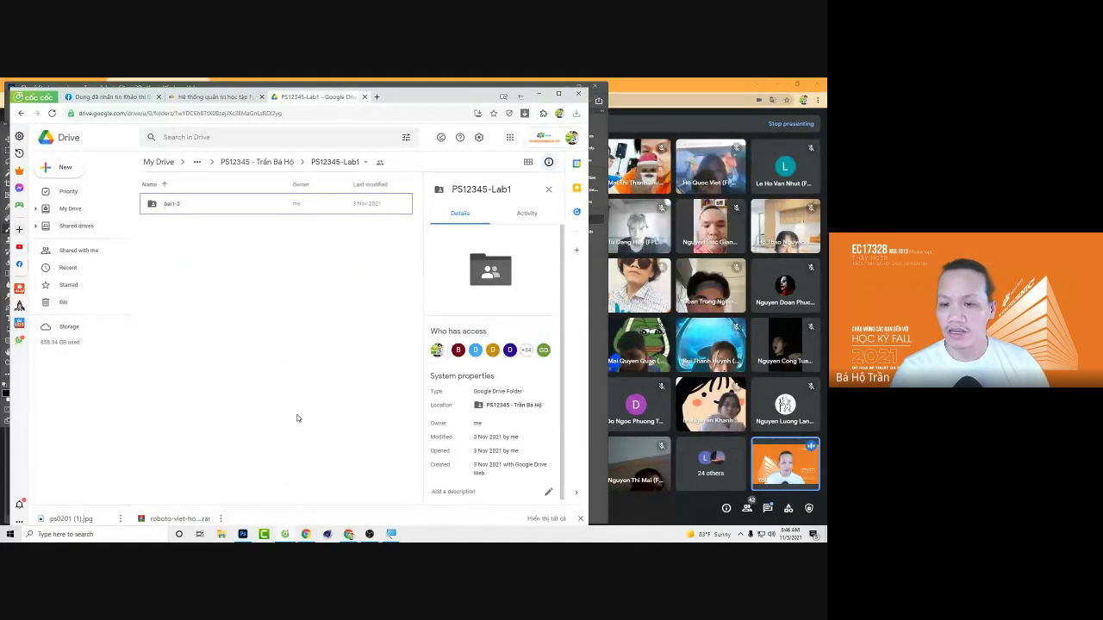
{"action": "key", "text": "super+e"}
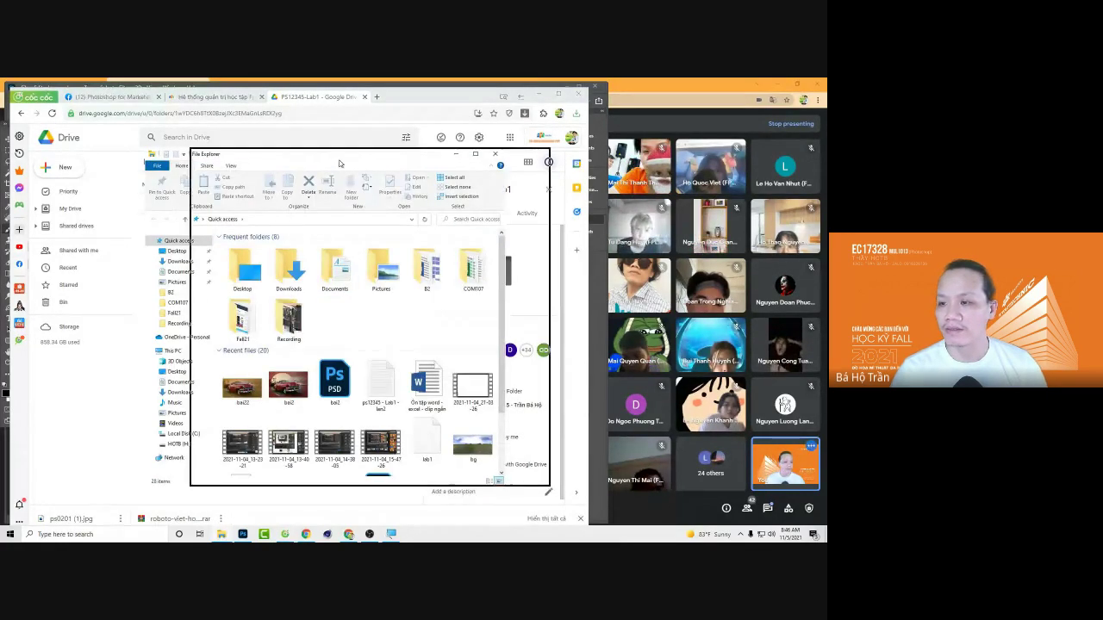
Step: Drag bai2.psd, bai2.jpg and bai22.jpg from the Downloads window onto the Lab1 Drive page
{"action": "left_click_drag", "start_coordinate": [331, 157], "coordinate": [444, 166]}
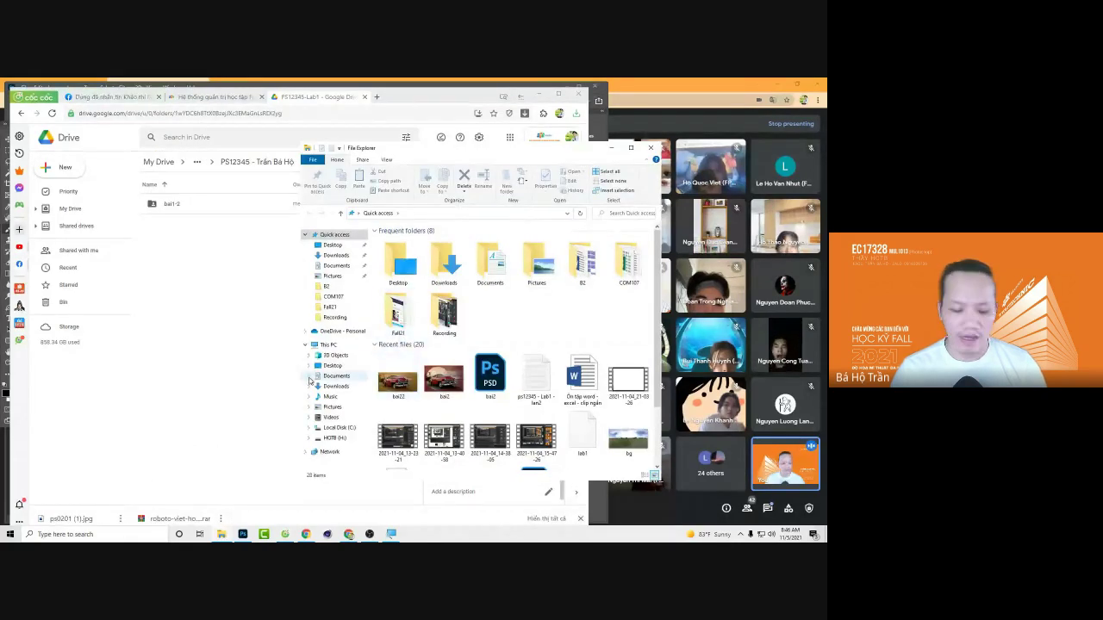
{"action": "mouse_move", "coordinate": [335, 376]}
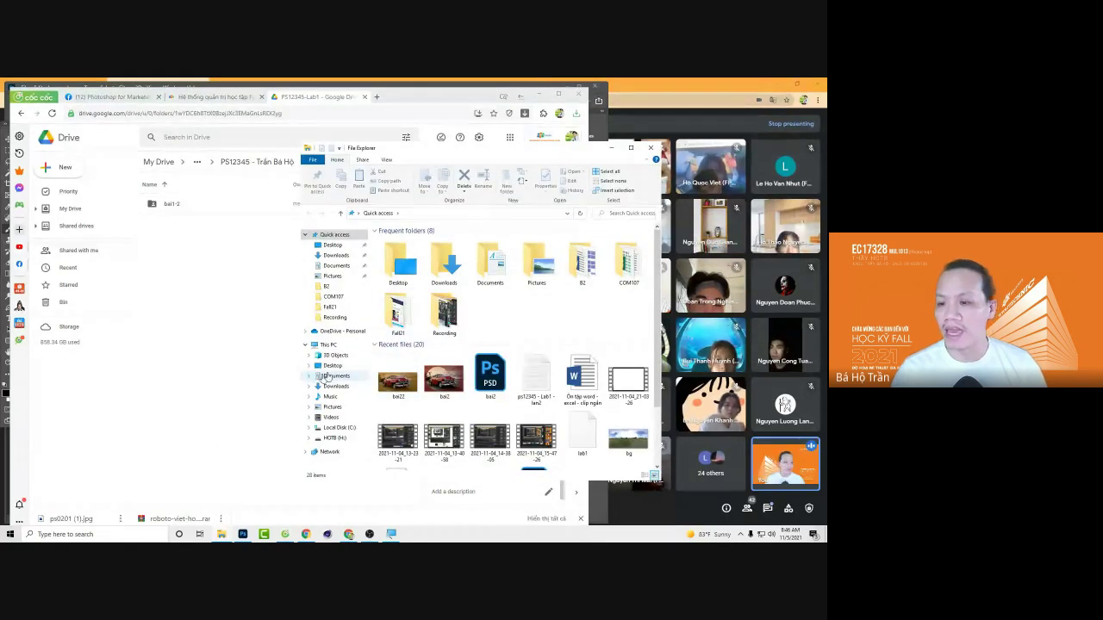
{"action": "left_click_drag", "start_coordinate": [448, 155], "coordinate": [427, 164]}
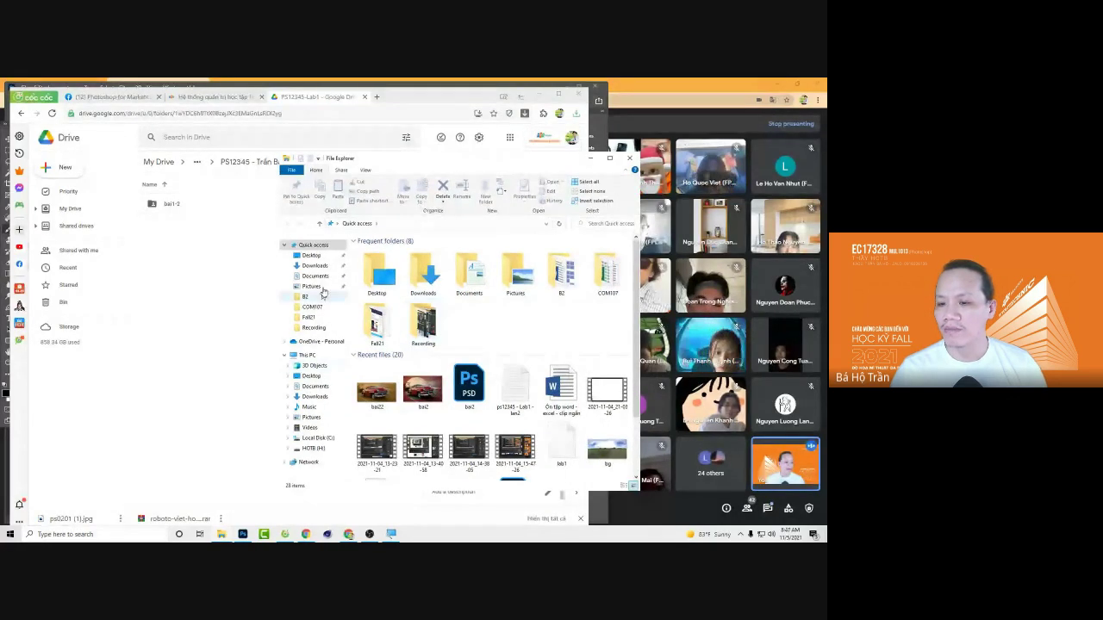
{"action": "left_click", "coordinate": [317, 265]}
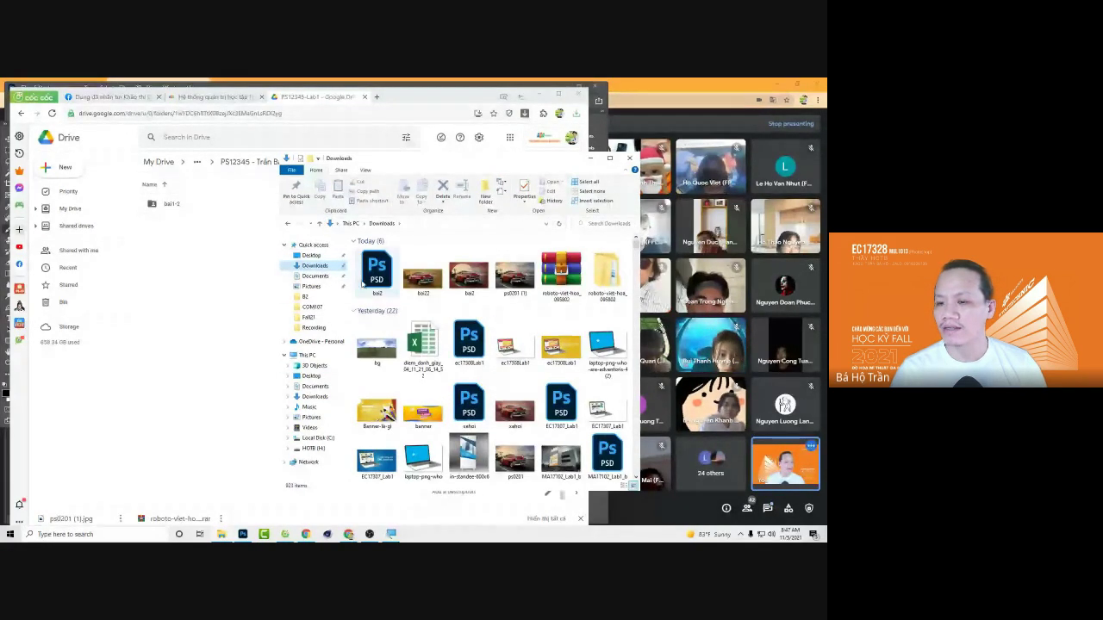
{"action": "left_click", "coordinate": [435, 287]}
{"action": "left_click", "coordinate": [469, 274], "text": "ctrl"}
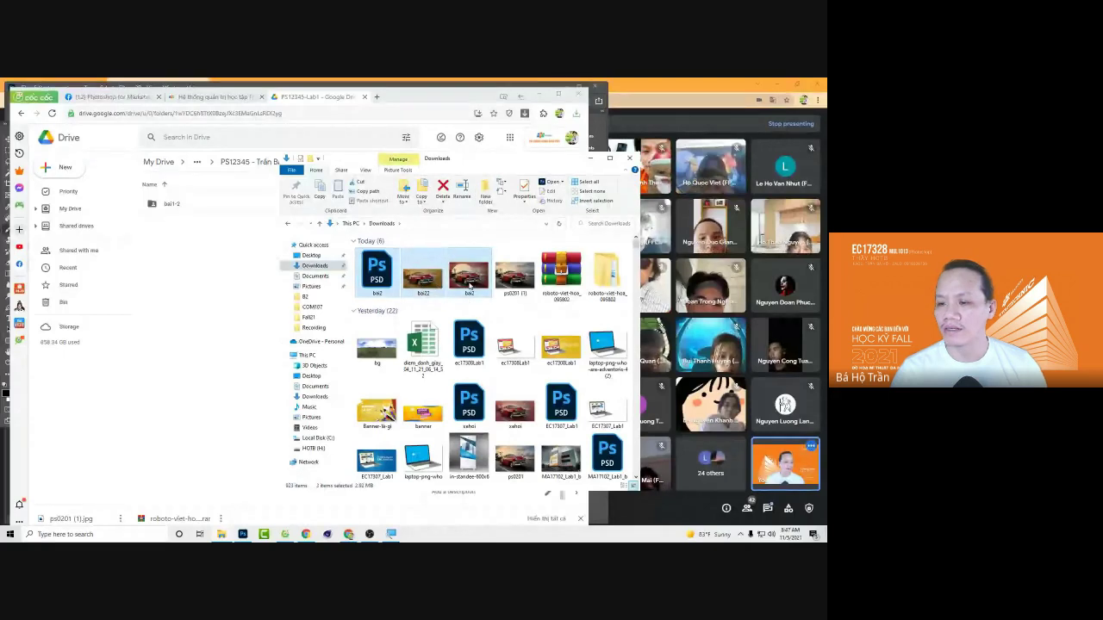
{"action": "left_click_drag", "start_coordinate": [428, 278], "coordinate": [242, 280]}
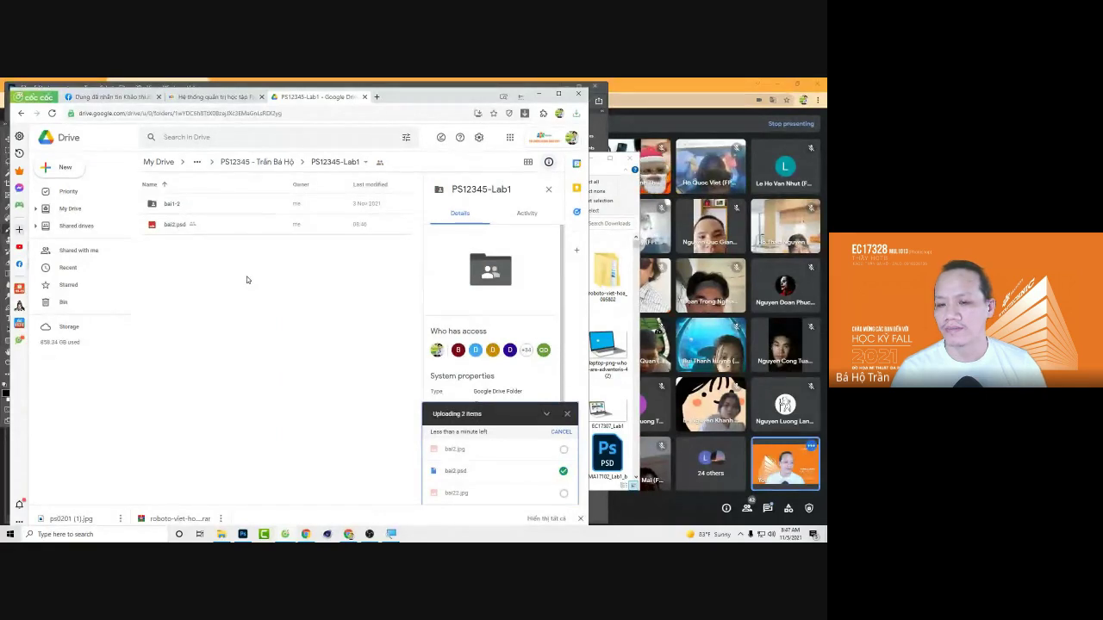
Step: Move the three GD17328-LAB1-BAI1 files out of bai1-2 into the parent Lab1 folder
{"action": "left_click", "coordinate": [172, 204]}
{"action": "right_click", "coordinate": [172, 204]}
{"action": "double_click", "coordinate": [172, 204]}
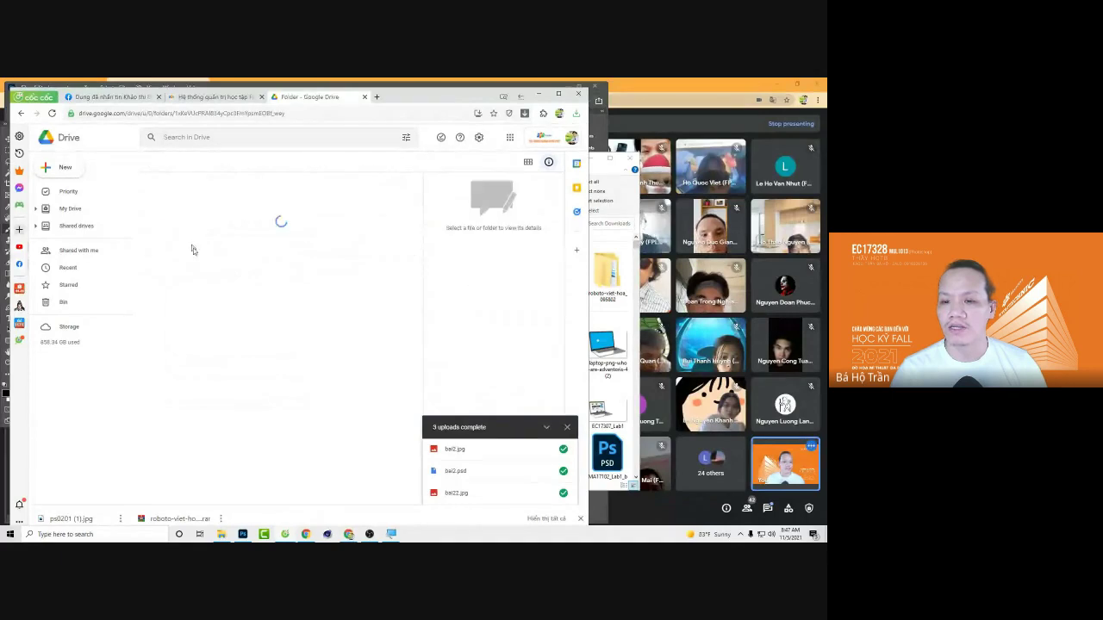
{"action": "left_click_drag", "start_coordinate": [277, 341], "coordinate": [180, 201]}
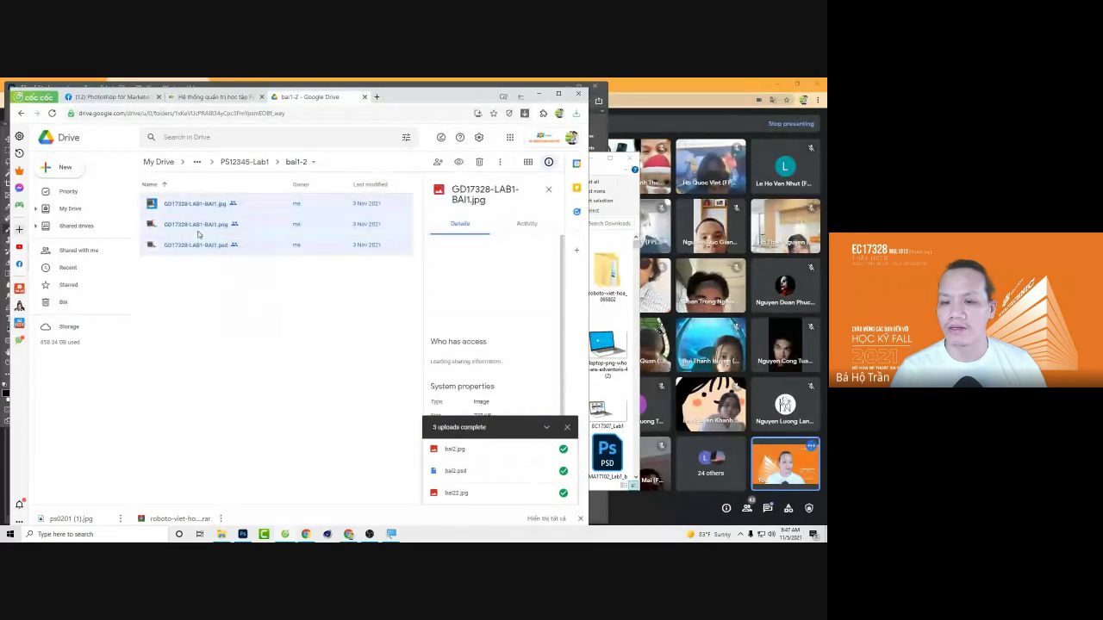
{"action": "right_click", "coordinate": [201, 238]}
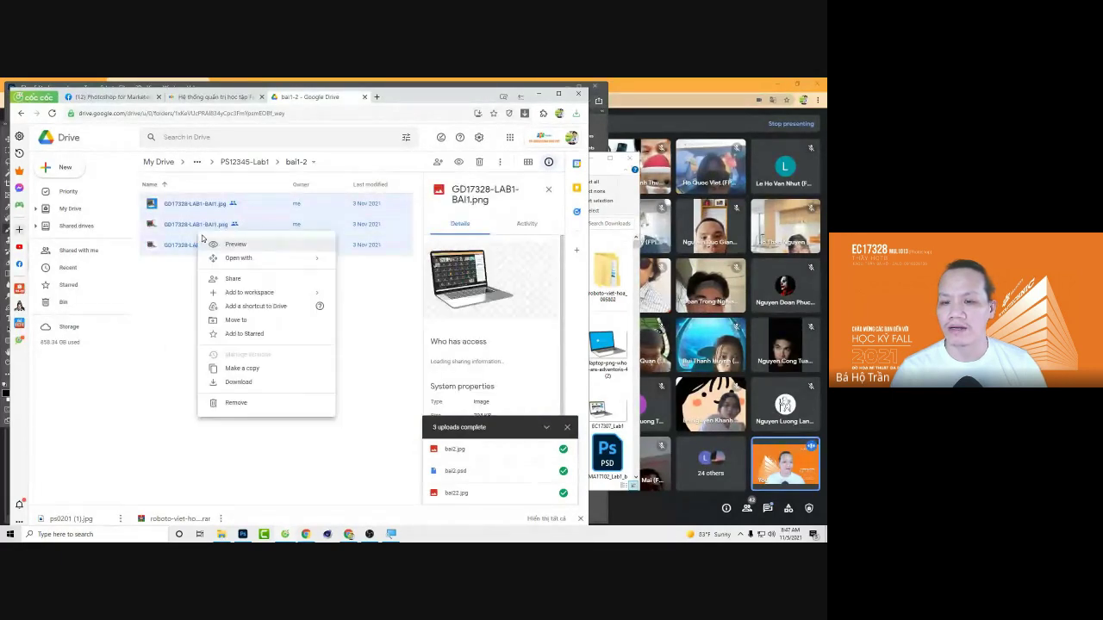
{"action": "left_click", "coordinate": [278, 323]}
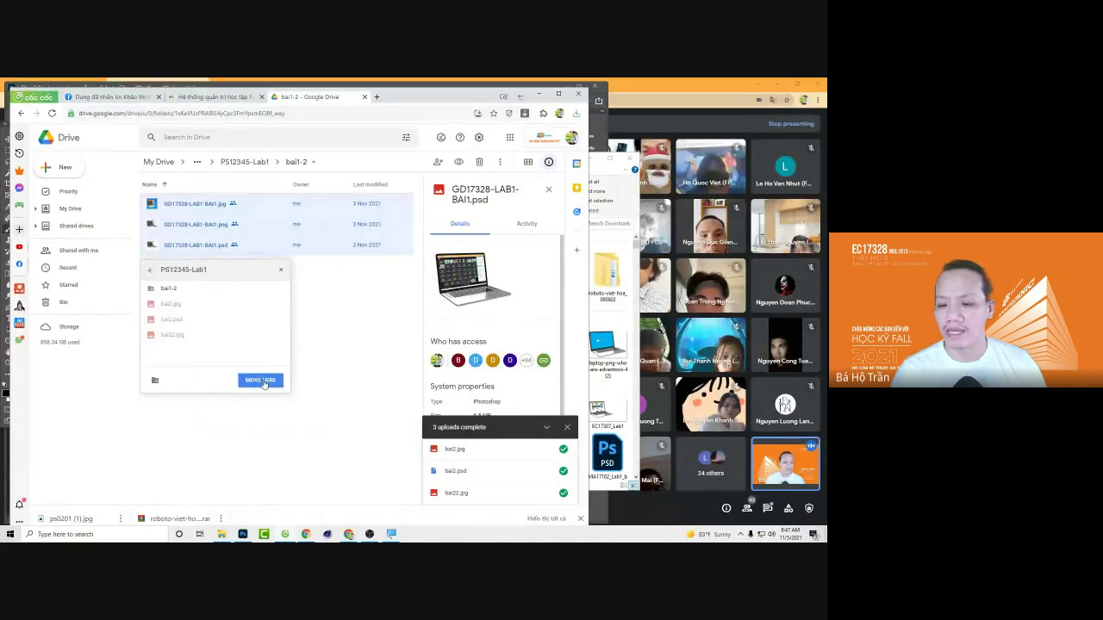
{"action": "left_click", "coordinate": [165, 377]}
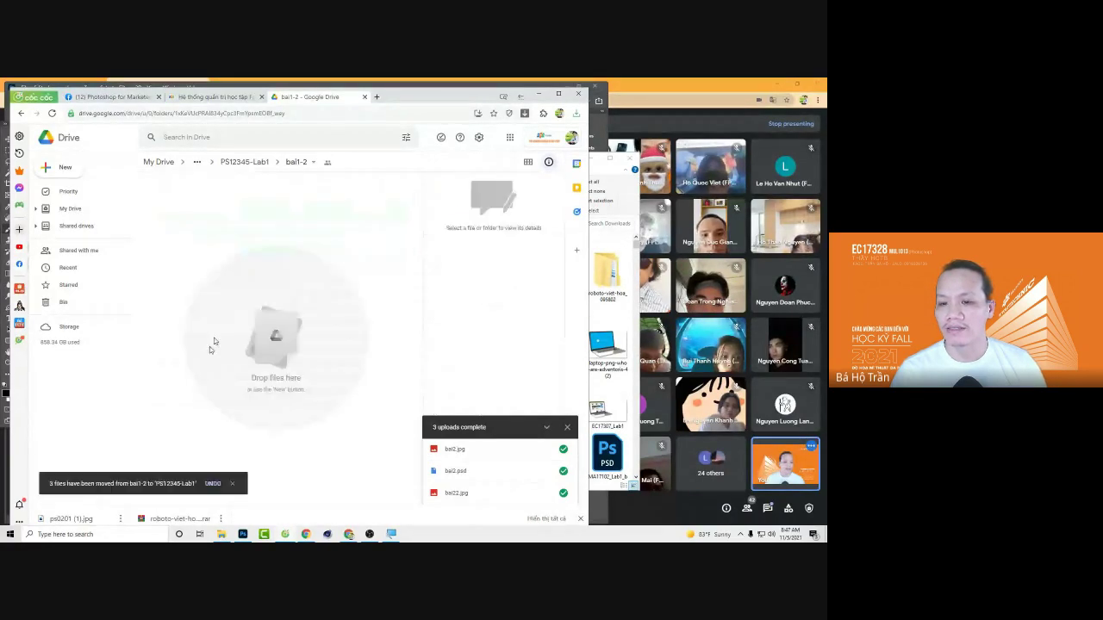
Step: Send the now-empty bai1-2 folder to the Bin
{"action": "left_click", "coordinate": [249, 162]}
{"action": "left_click", "coordinate": [195, 208]}
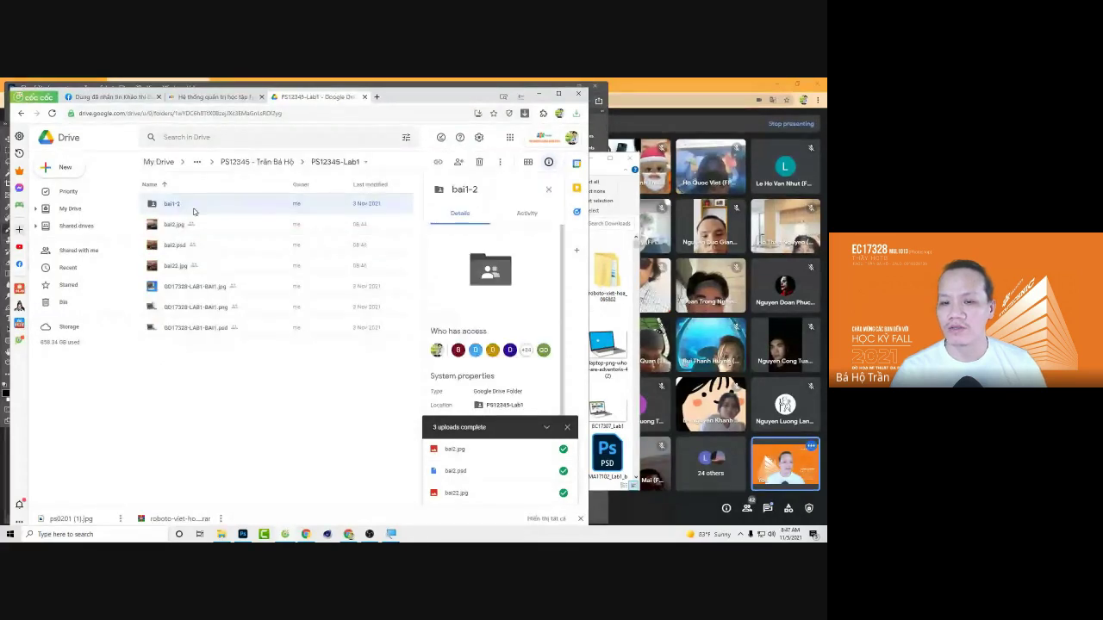
{"action": "key", "text": "Delete"}
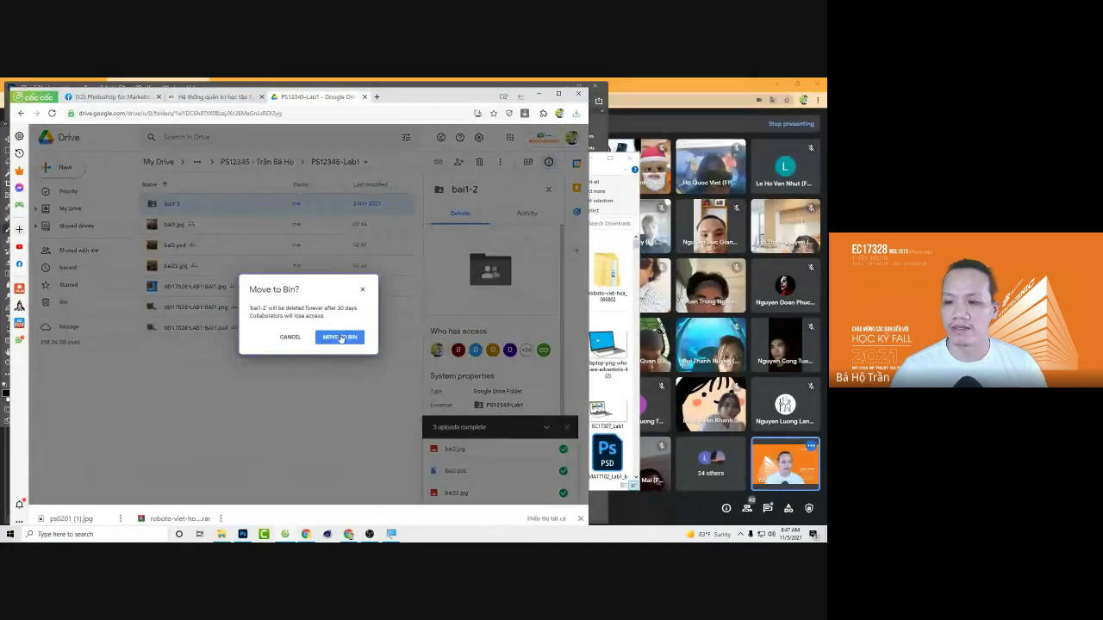
{"action": "left_click", "coordinate": [341, 336]}
Step: Reverse the name sort and review the BAI1 files and the uploaded bai2/bai22 files
{"action": "left_click", "coordinate": [152, 187]}
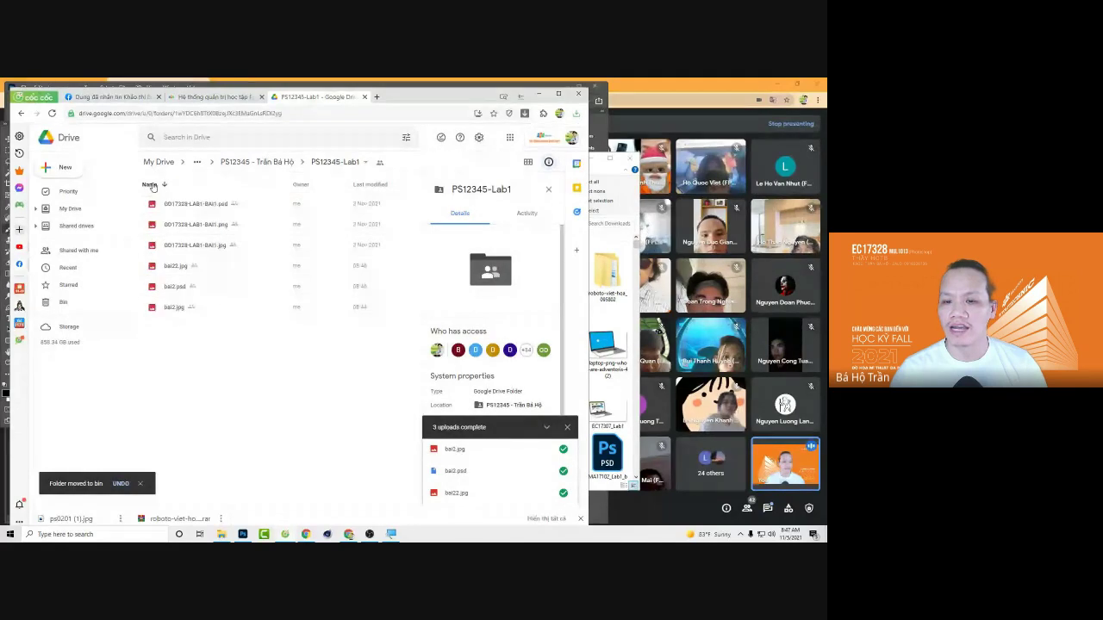
{"action": "left_click", "coordinate": [216, 207]}
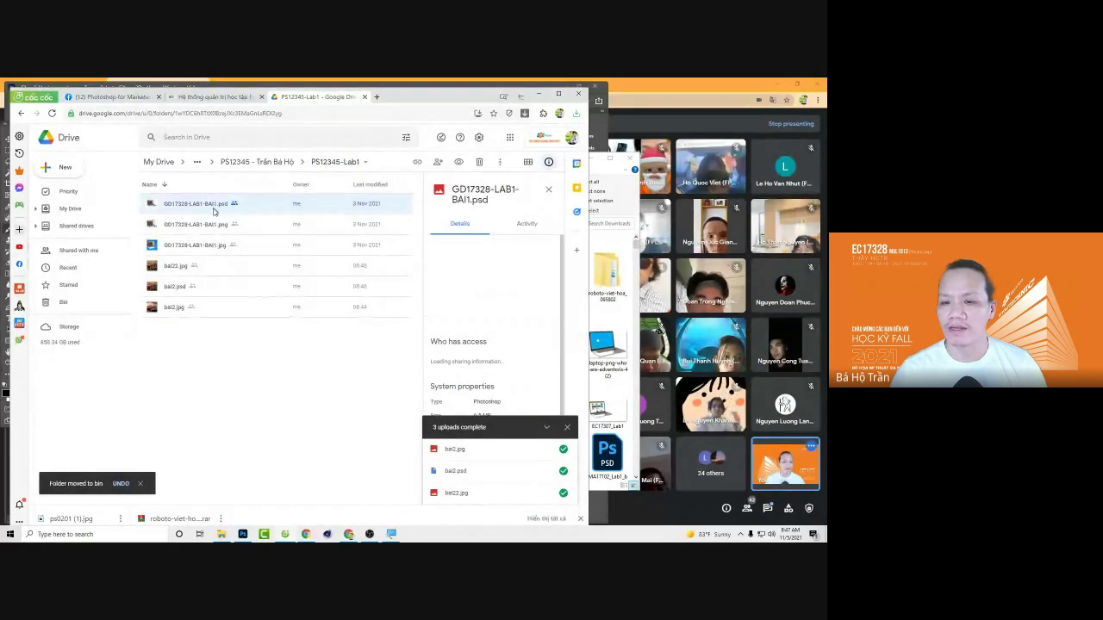
{"action": "left_click", "coordinate": [216, 226]}
{"action": "left_click", "coordinate": [209, 244]}
{"action": "left_click", "coordinate": [183, 267]}
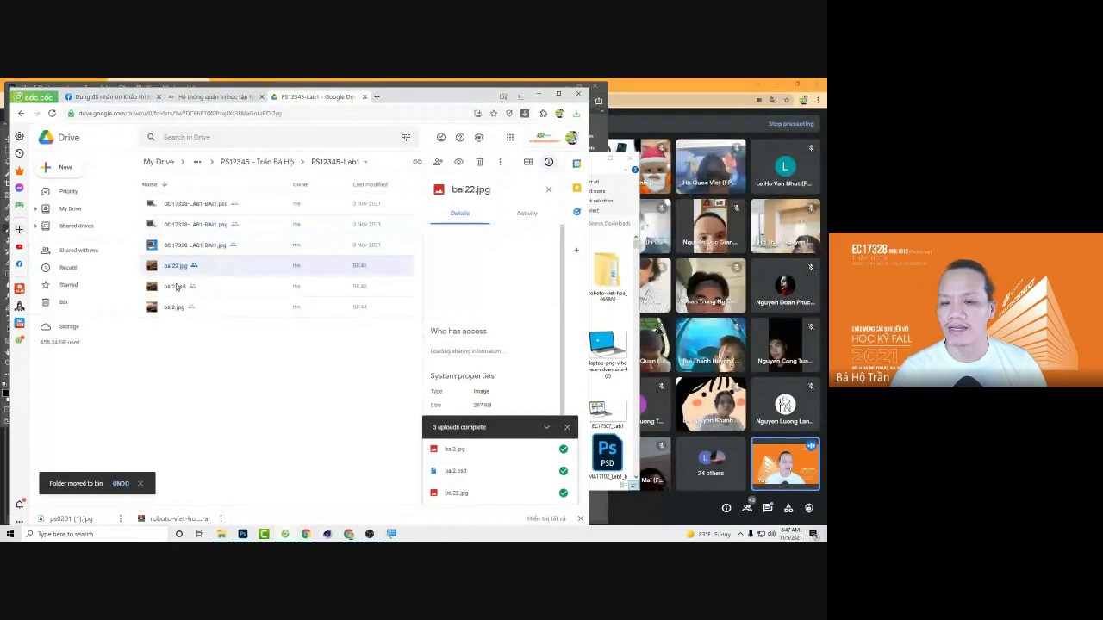
{"action": "left_click", "coordinate": [198, 286]}
{"action": "left_click", "coordinate": [211, 307]}
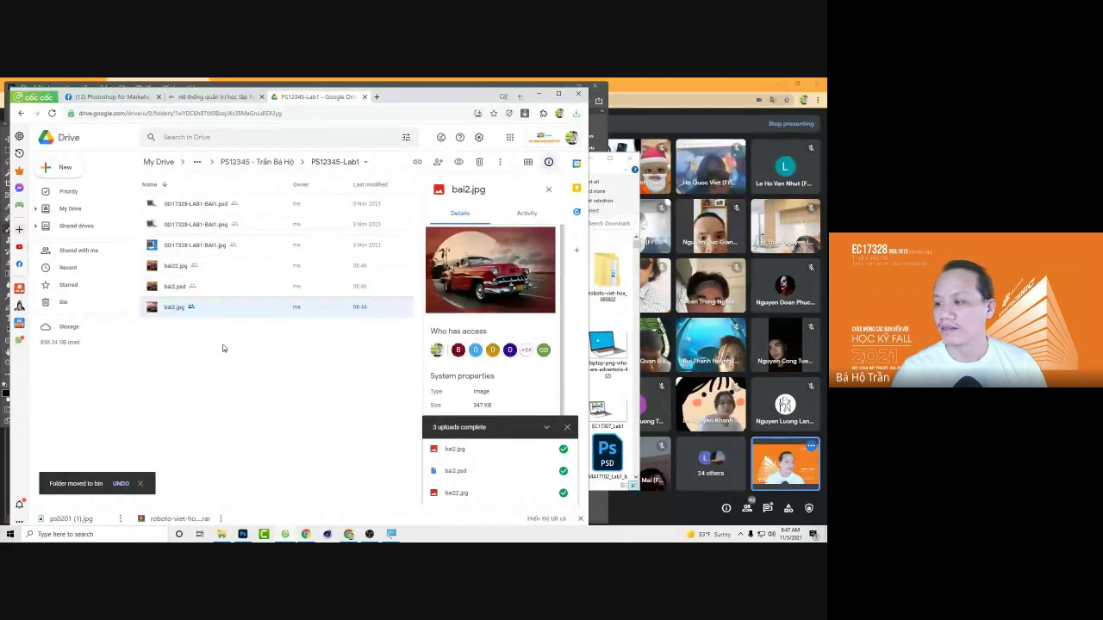
{"action": "left_click", "coordinate": [223, 348]}
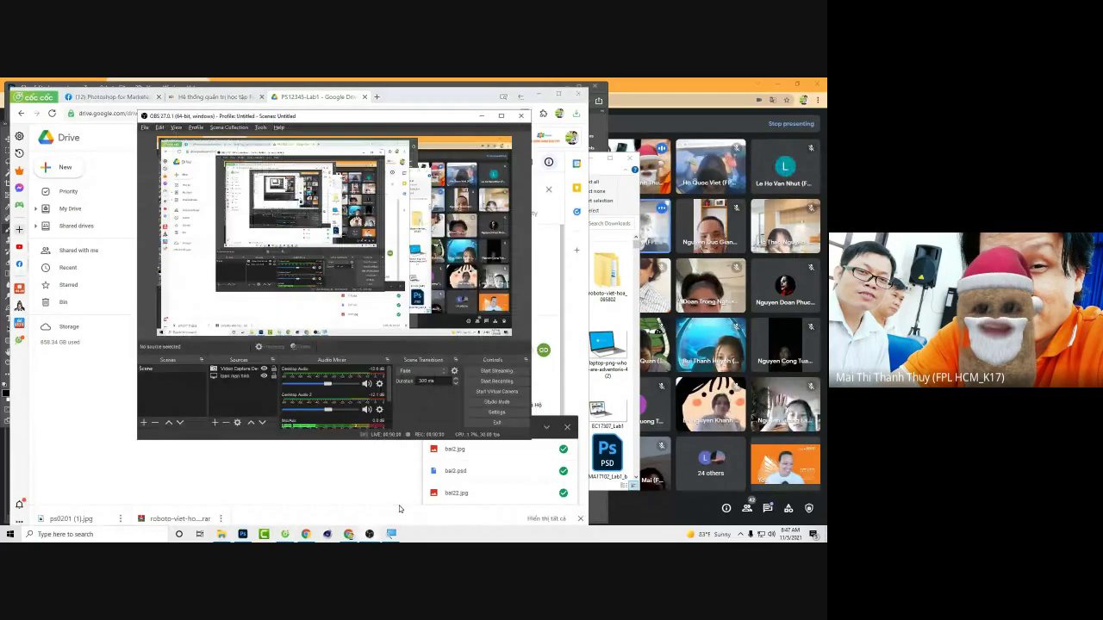
Step: Minimize the screen recorder, the Drive browser and the Downloads window
{"action": "left_click", "coordinate": [483, 117]}
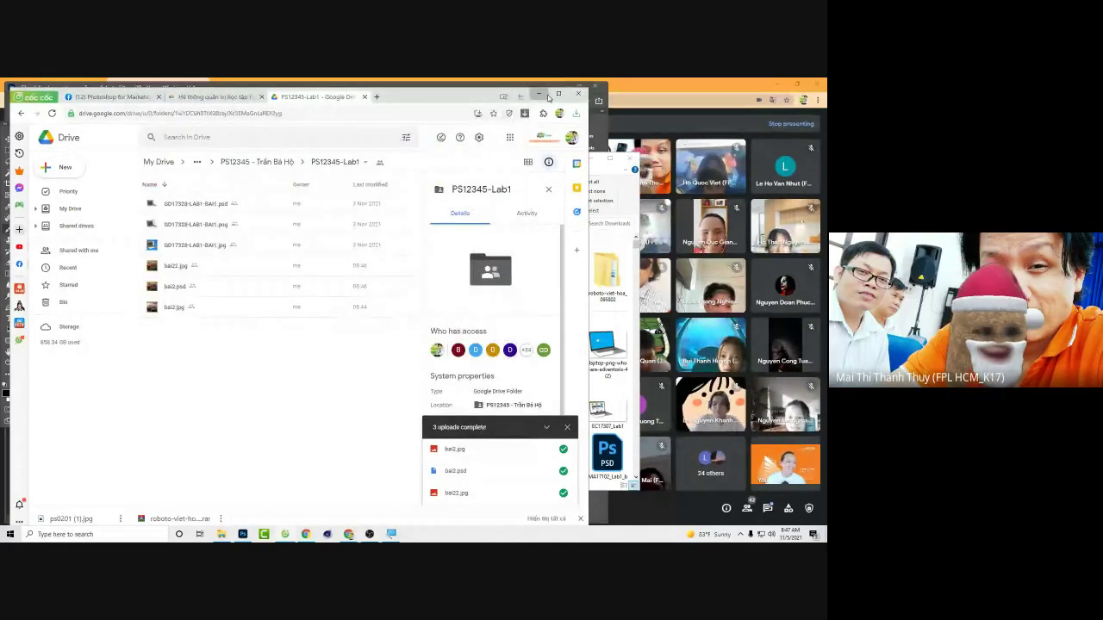
{"action": "left_click", "coordinate": [538, 94]}
{"action": "left_click", "coordinate": [594, 161]}
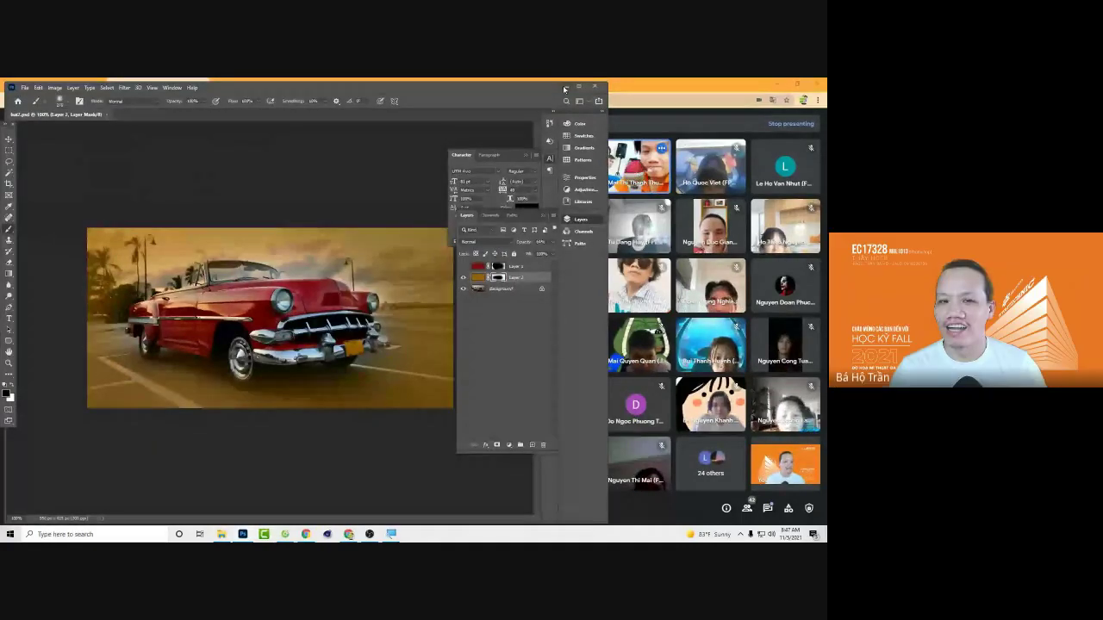
Step: Minimize Photoshop so the Google Meet call is visible again
{"action": "left_click", "coordinate": [565, 90]}
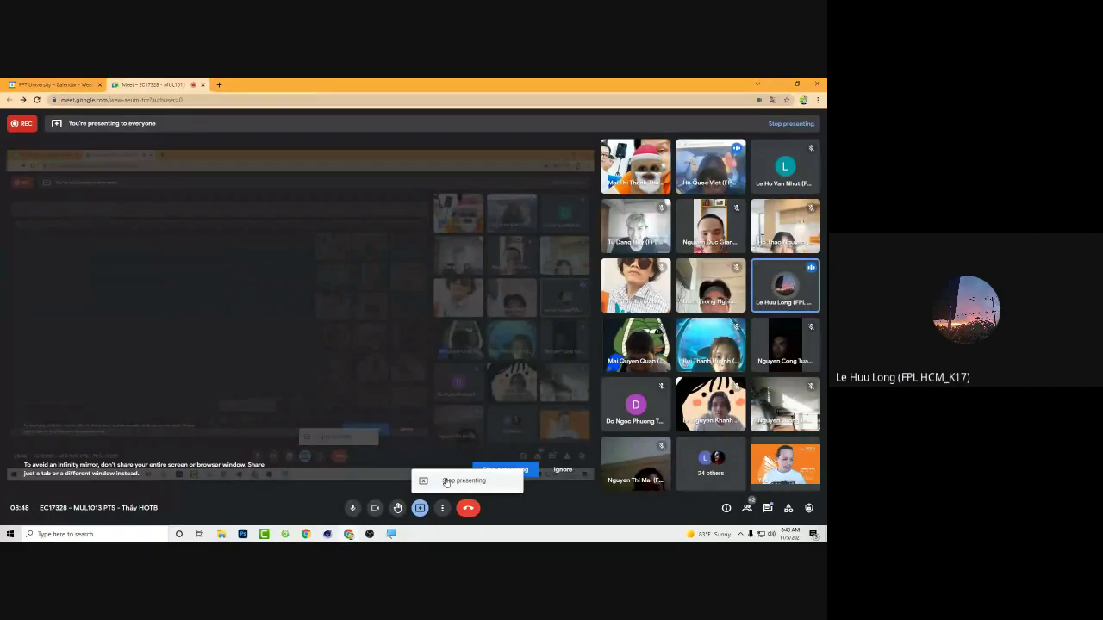
Step: Stop presenting the screen in Google Meet
{"action": "left_click", "coordinate": [446, 482]}
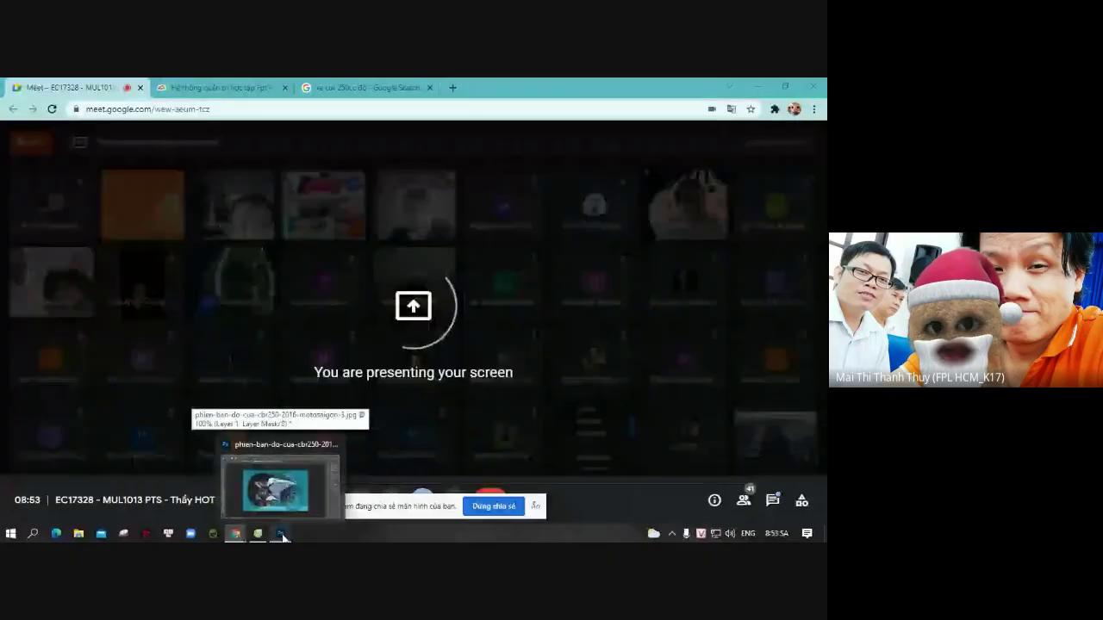
Step: Repaint the layer mask with a 28%-hardness brush to reveal the bike's front fairing and wheel
{"action": "left_click", "coordinate": [280, 534]}
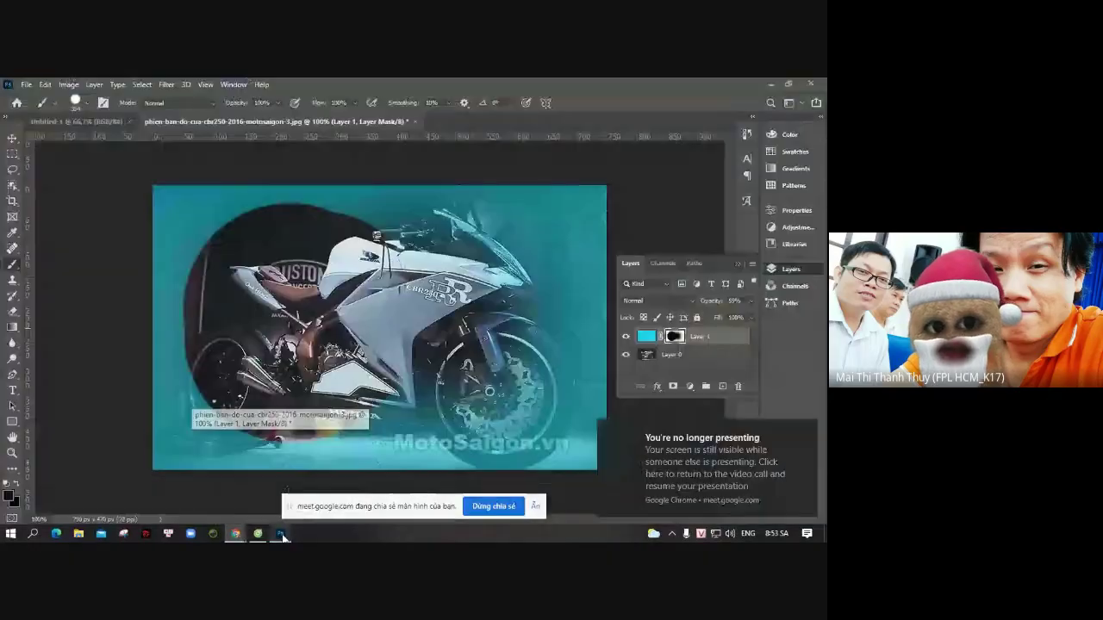
{"action": "left_click_drag", "start_coordinate": [388, 353], "coordinate": [435, 332]}
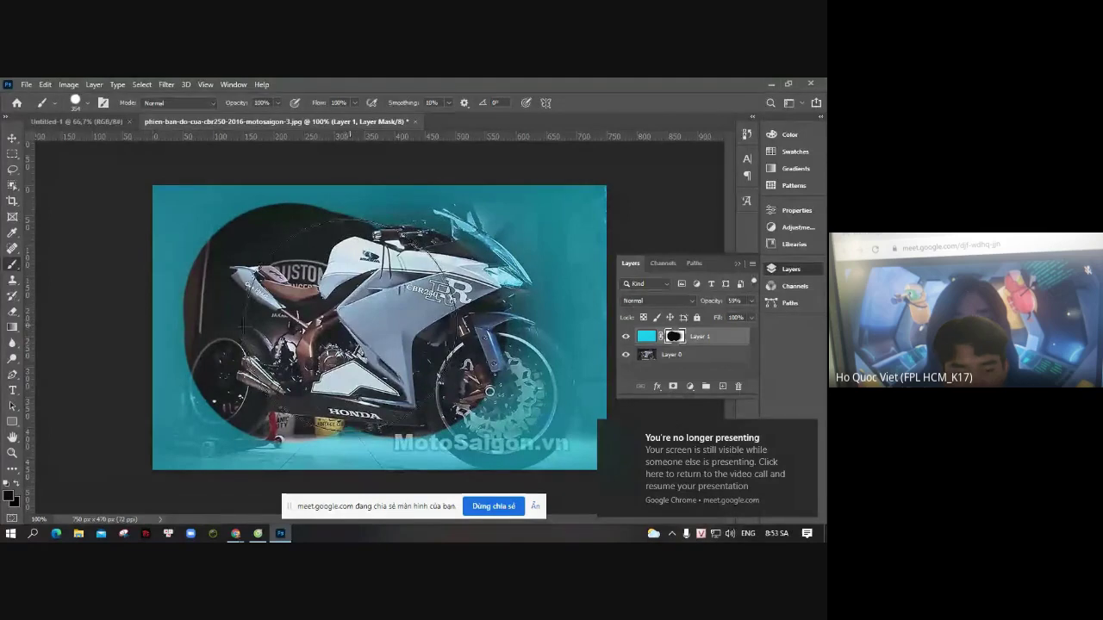
{"action": "key", "text": "ctrl+z"}
{"action": "right_click", "coordinate": [435, 344]}
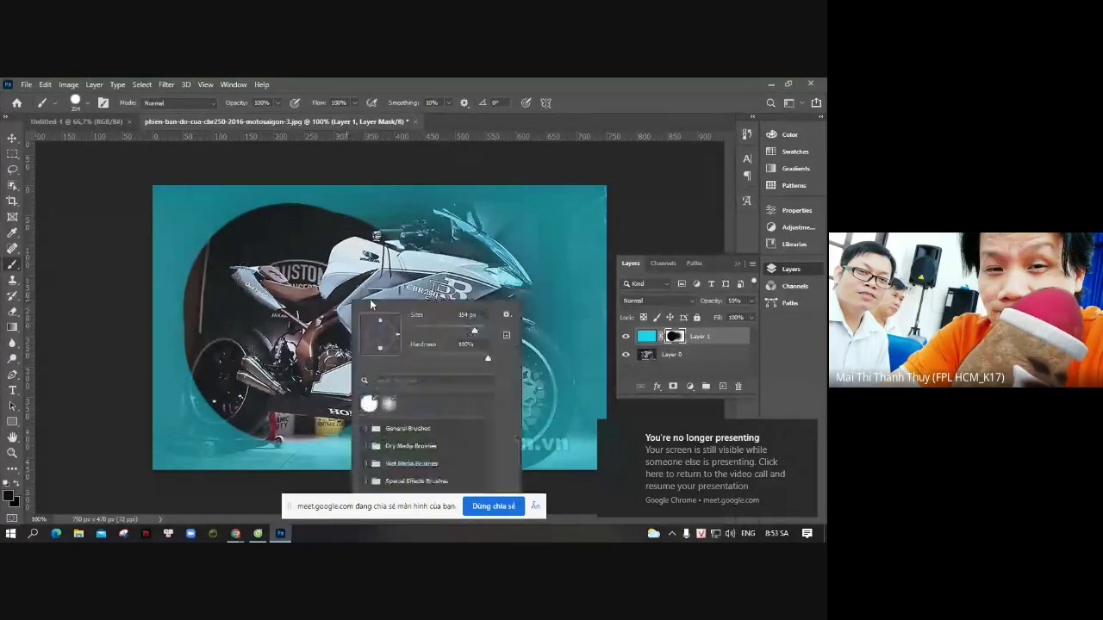
{"action": "left_click_drag", "start_coordinate": [461, 362], "coordinate": [433, 362]}
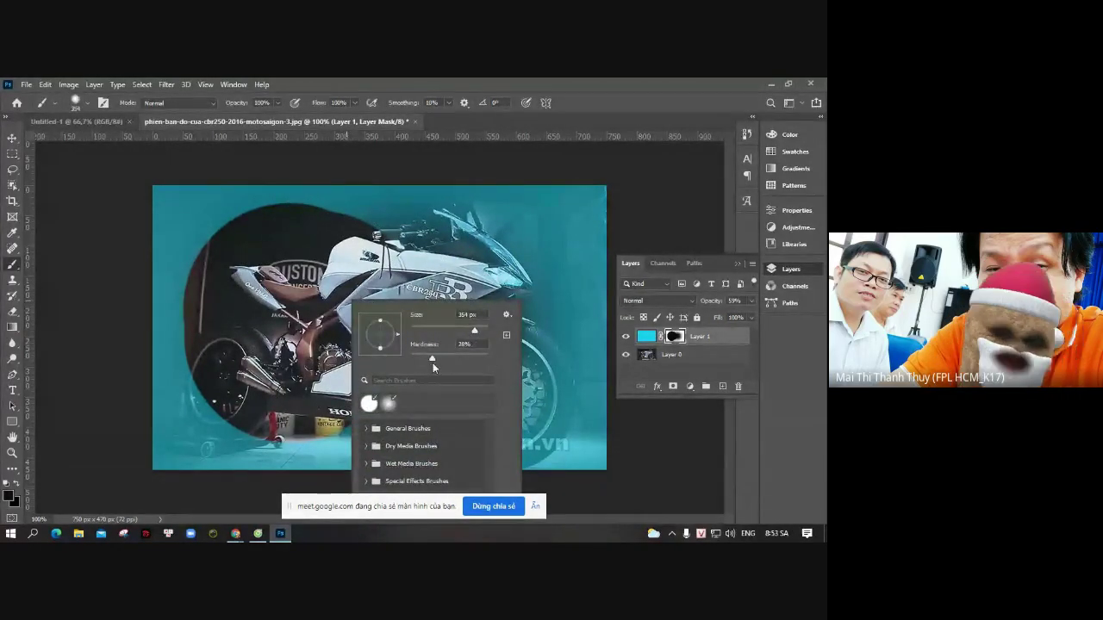
{"action": "key", "text": "Return"}
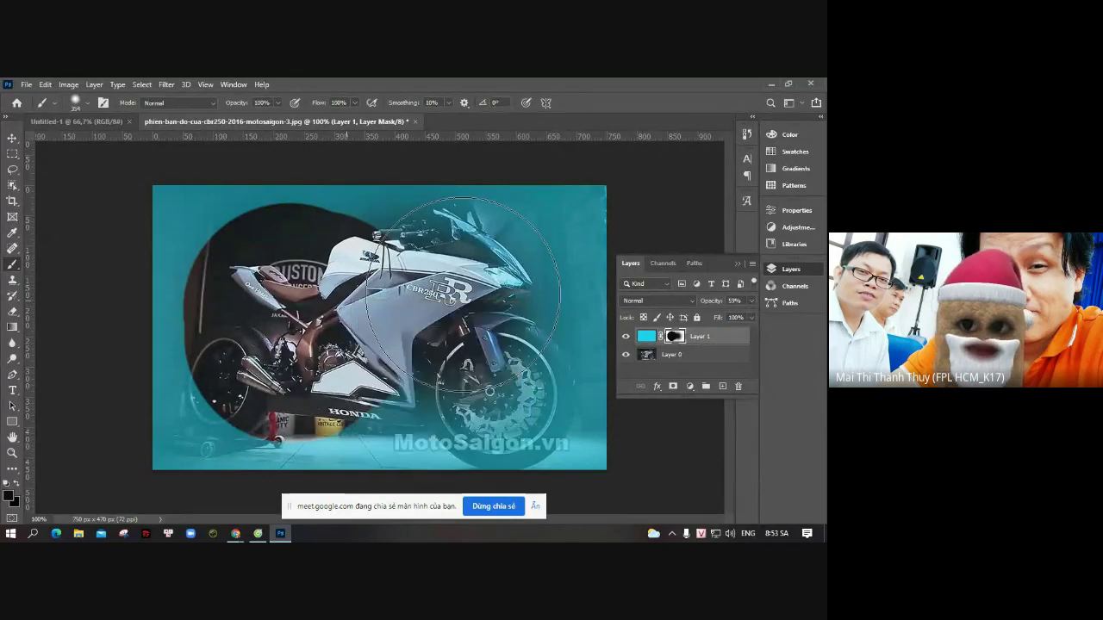
{"action": "left_click_drag", "start_coordinate": [460, 297], "coordinate": [445, 310]}
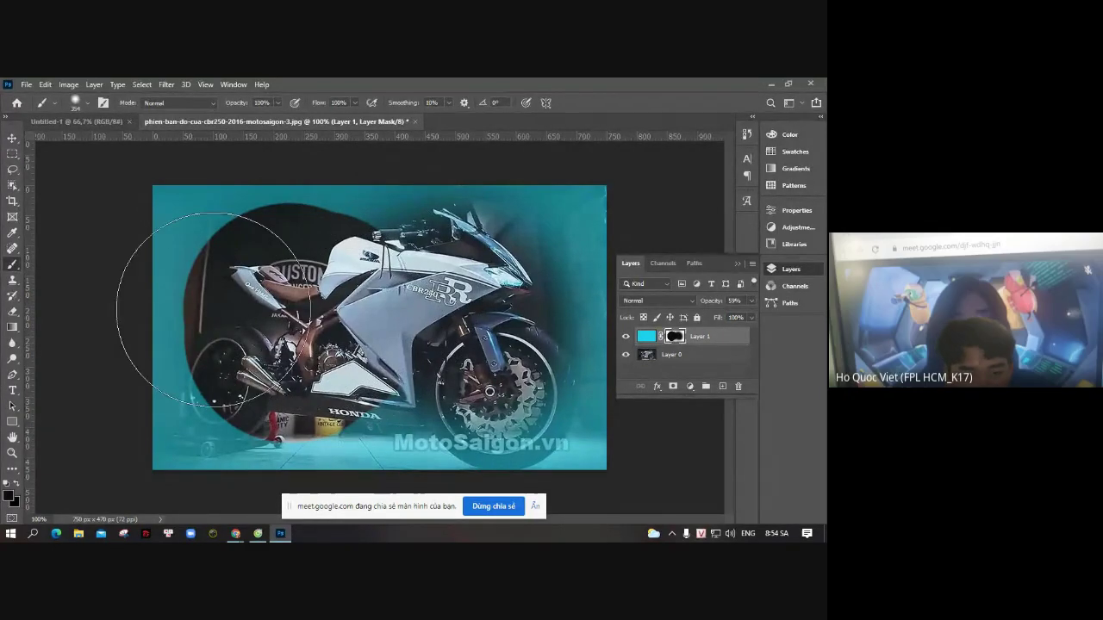
Step: Crop the top edge of the motorbike image down to 750 × 406 px
{"action": "left_click", "coordinate": [17, 204]}
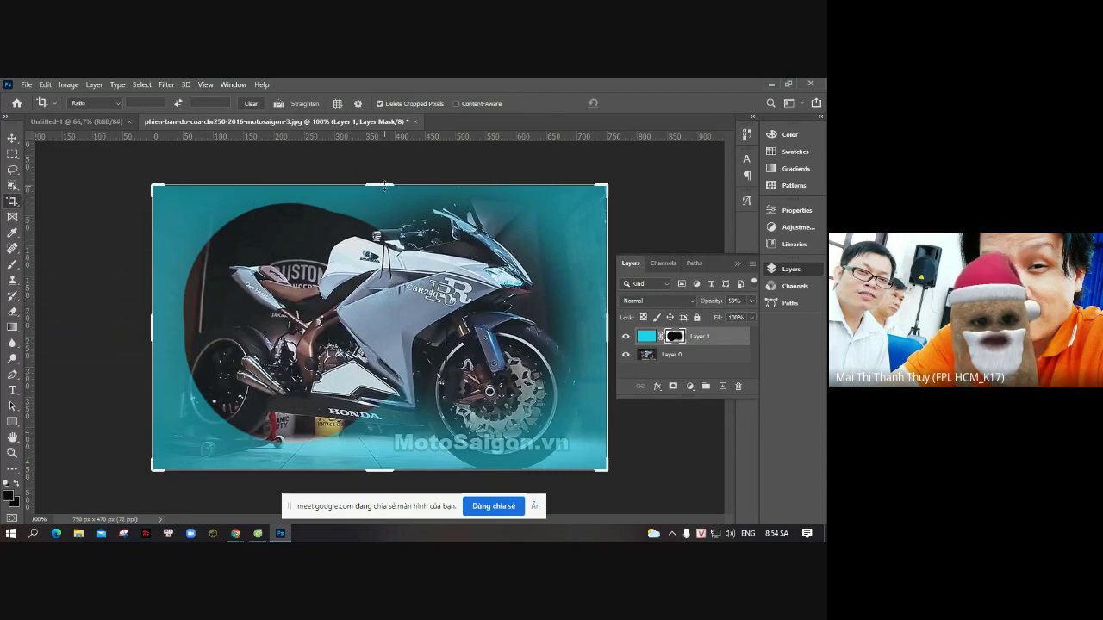
{"action": "left_click_drag", "start_coordinate": [384, 185], "coordinate": [379, 205]}
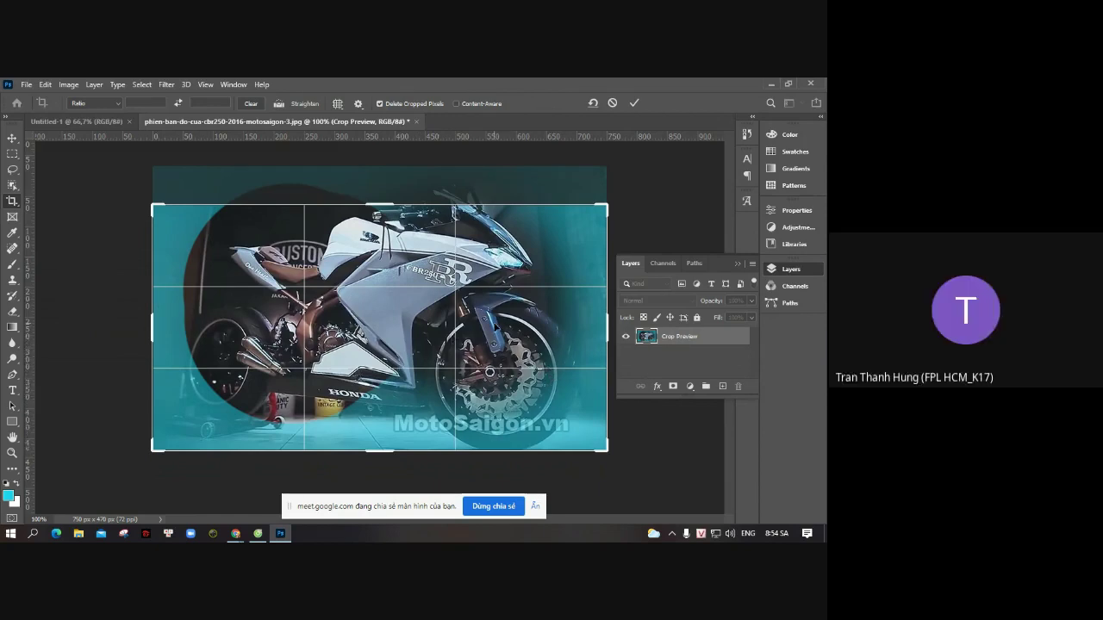
{"action": "key", "text": "Return"}
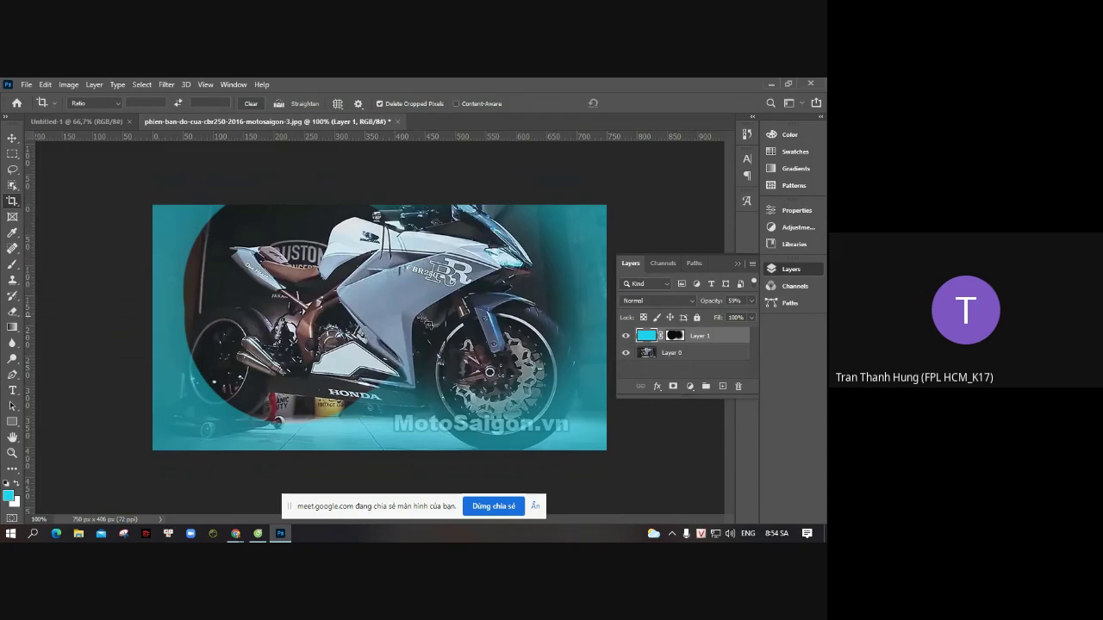
Step: Save as bai_3.psd in Photoshop format on the Desktop, keeping maximum compatibility
{"action": "left_click", "coordinate": [26, 85]}
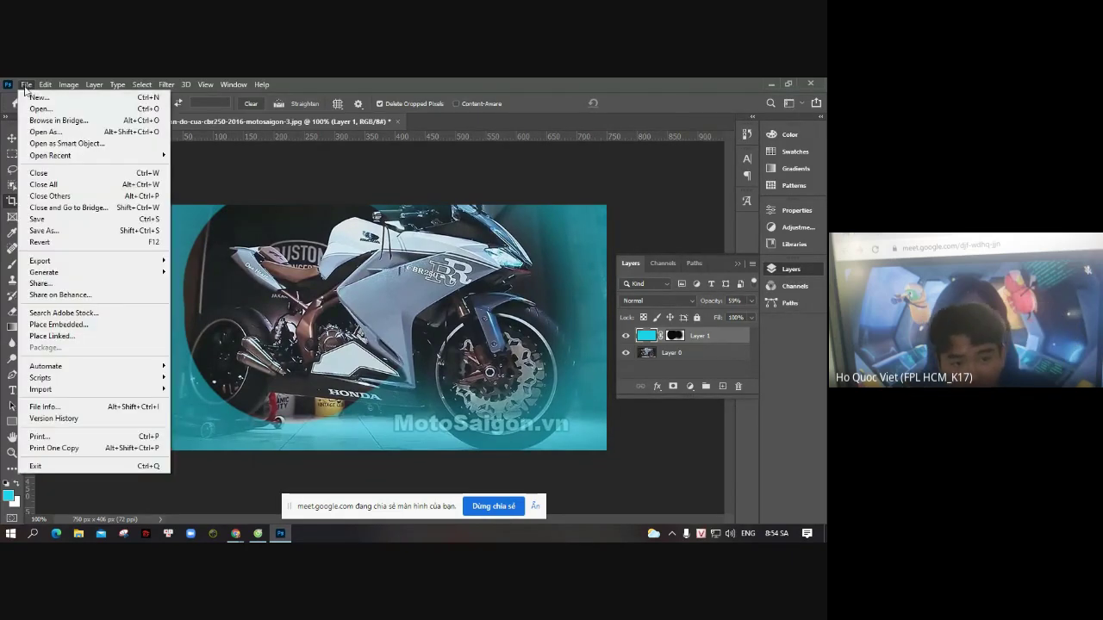
{"action": "left_click", "coordinate": [61, 221]}
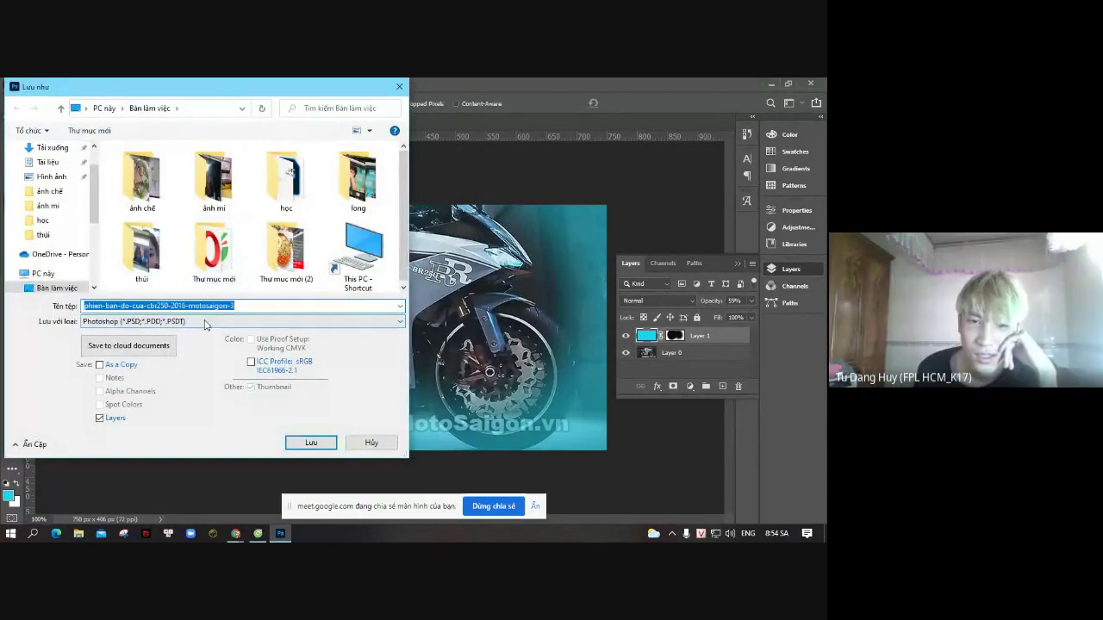
{"action": "left_click", "coordinate": [199, 324]}
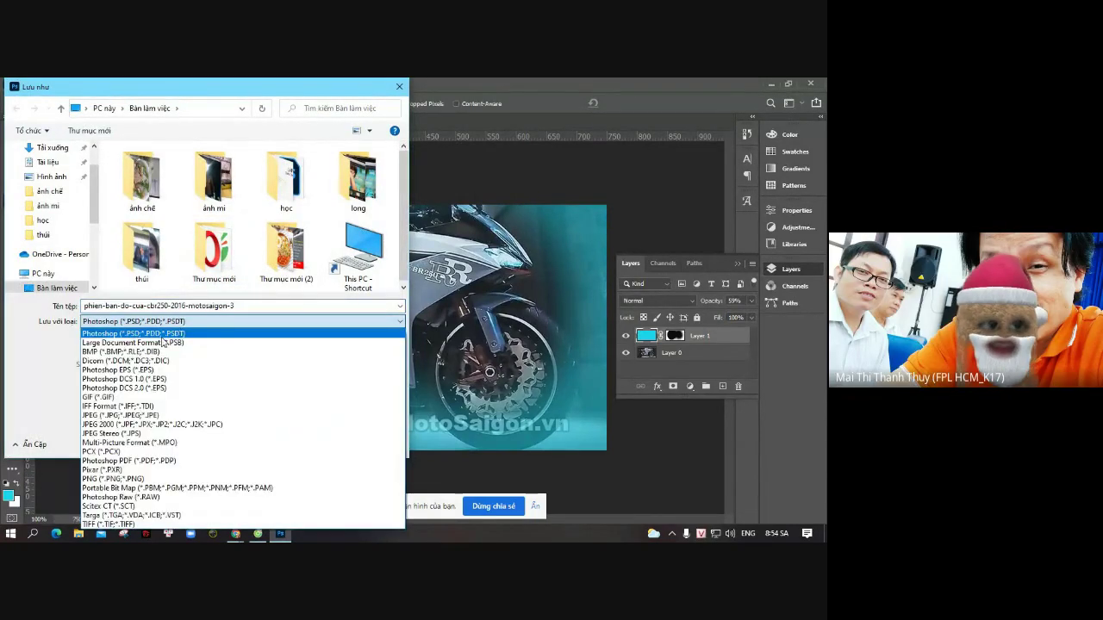
{"action": "left_click", "coordinate": [259, 305]}
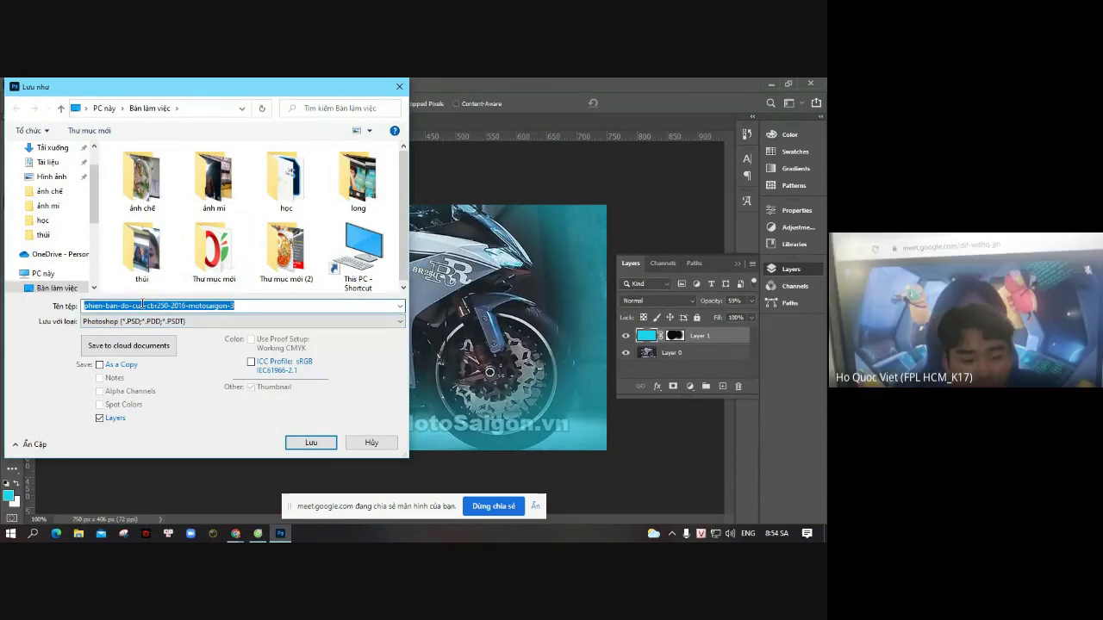
{"action": "type", "text": "bai3"}
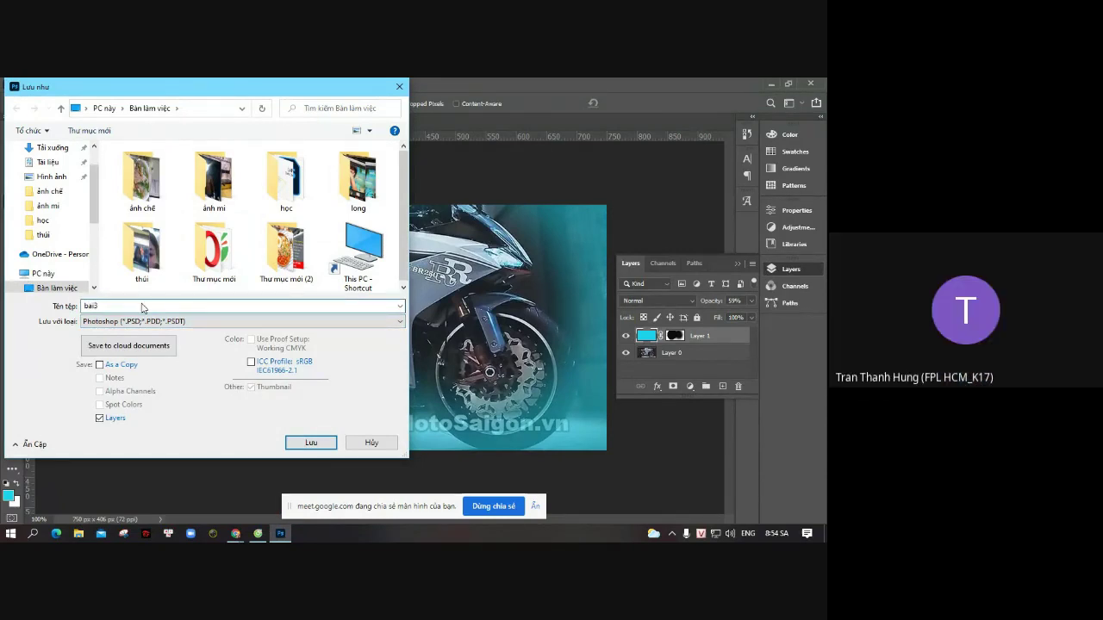
{"action": "key", "text": "BackSpace"}
{"action": "type", "text": "_"}
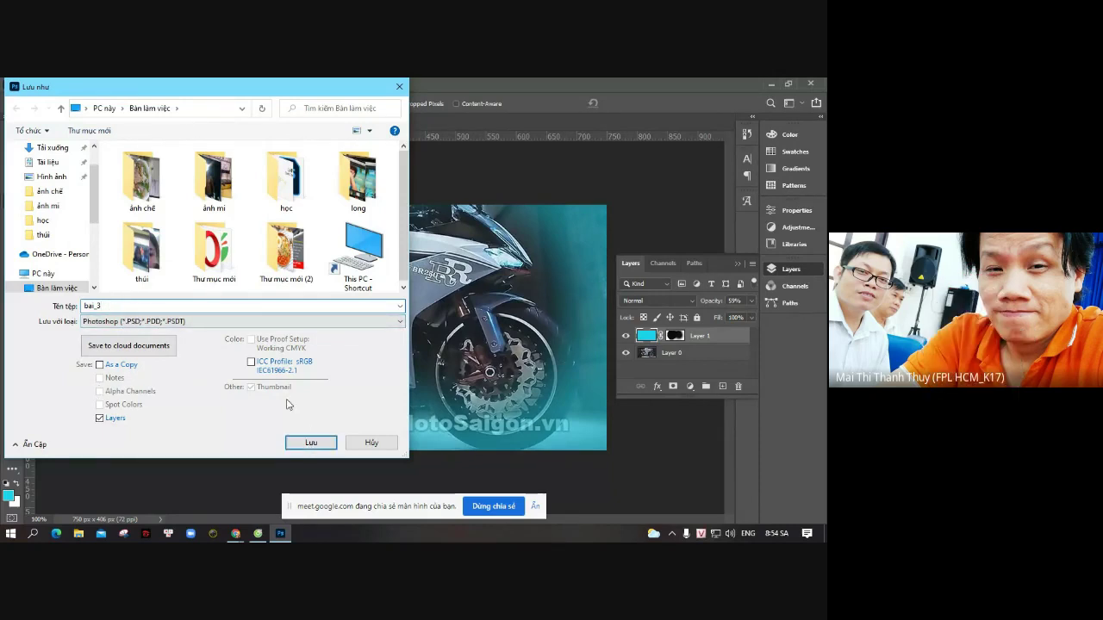
{"action": "left_click", "coordinate": [311, 443]}
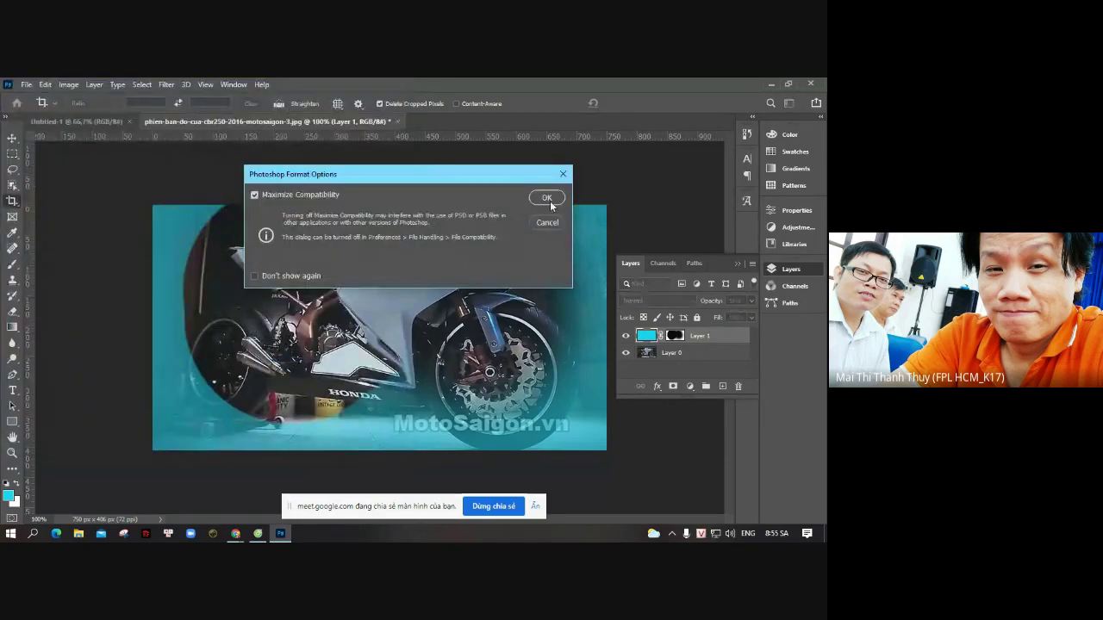
{"action": "left_click", "coordinate": [548, 198]}
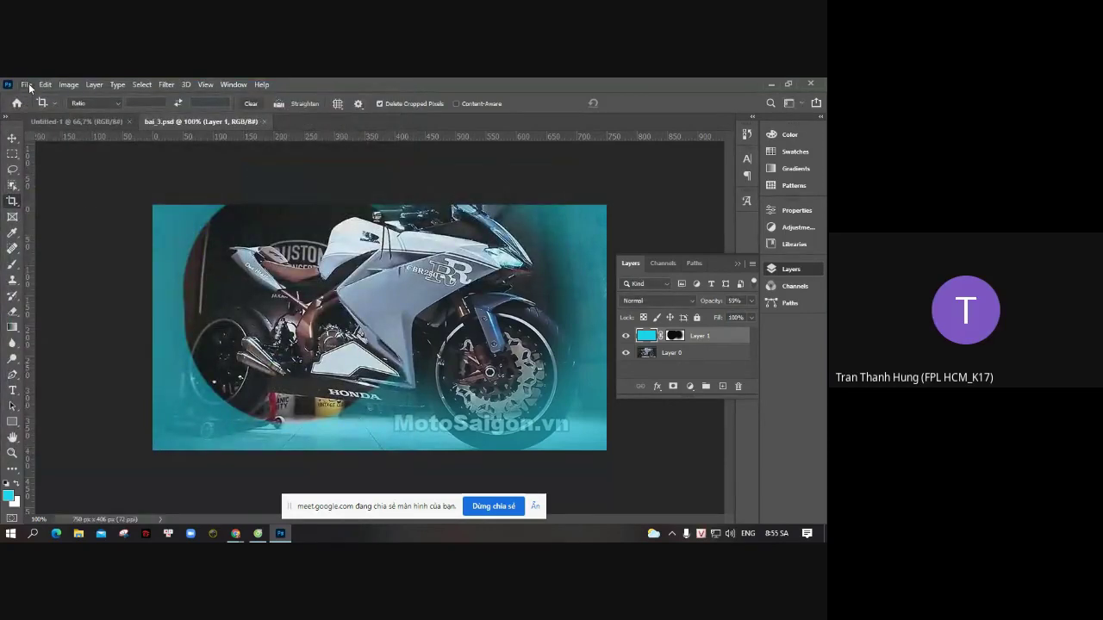
Step: Save a JPEG copy named bai_3 at quality 12 (Maximum)
{"action": "left_click", "coordinate": [27, 85]}
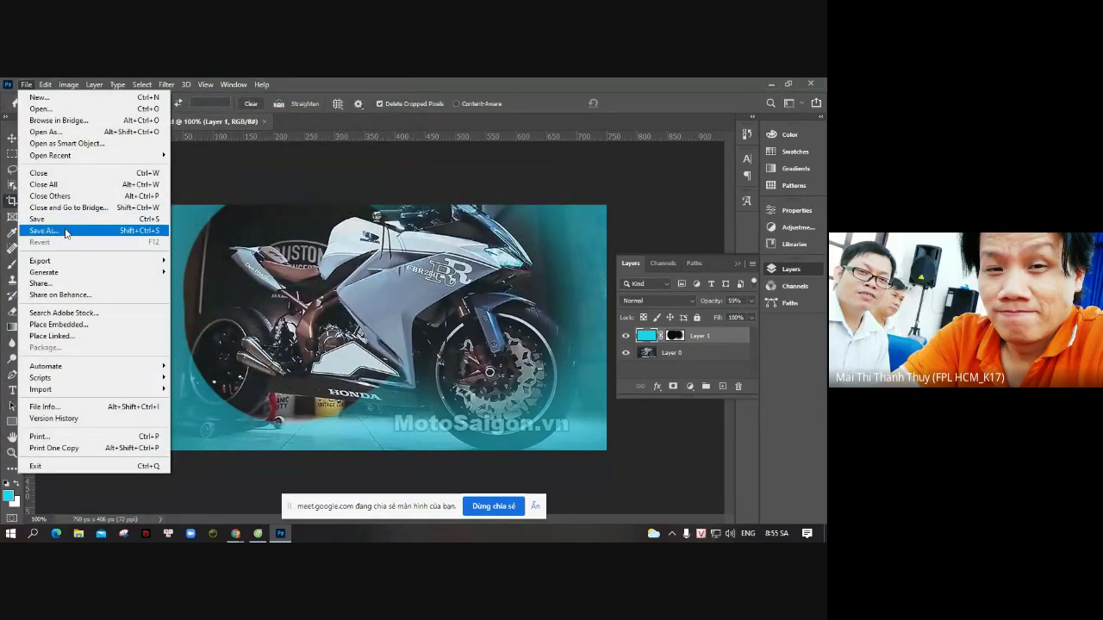
{"action": "left_click", "coordinate": [65, 232]}
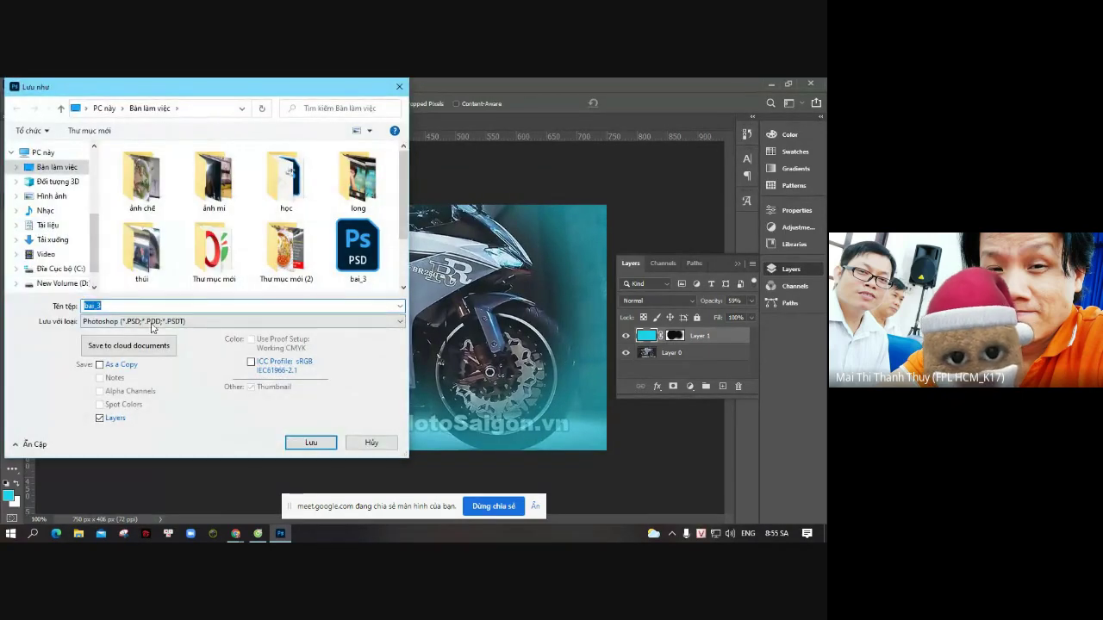
{"action": "left_click", "coordinate": [152, 326]}
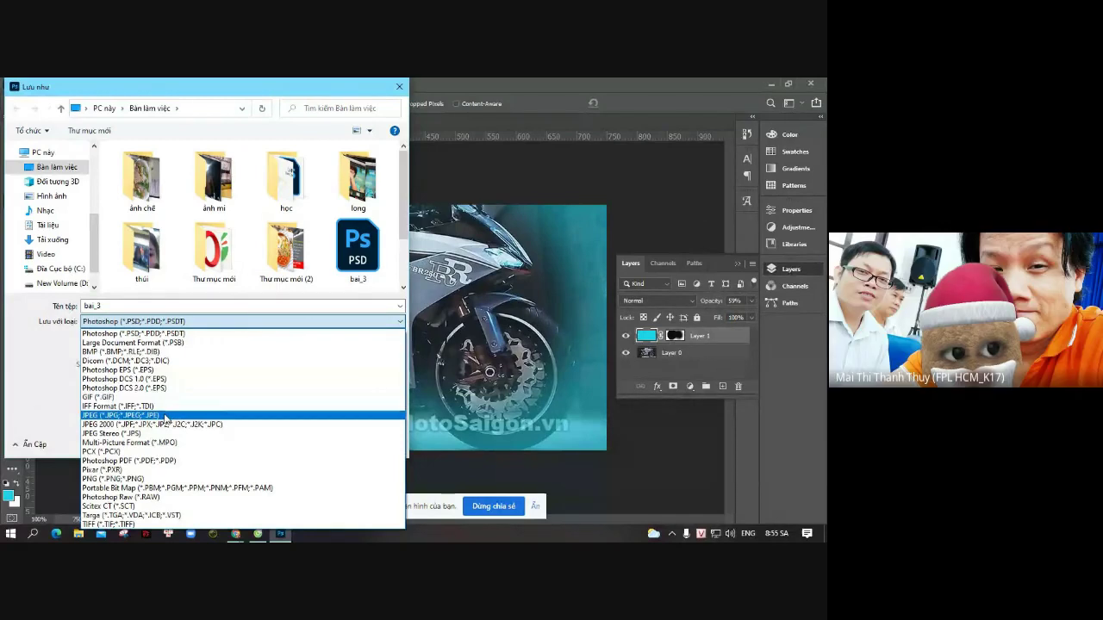
{"action": "left_click", "coordinate": [164, 415]}
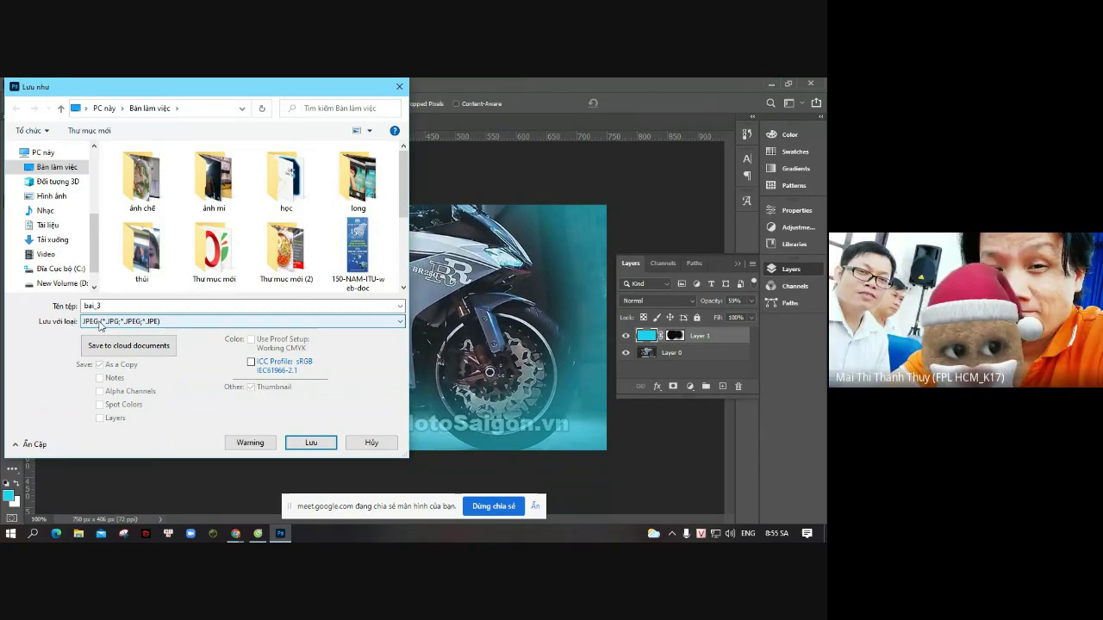
{"action": "left_click", "coordinate": [311, 443]}
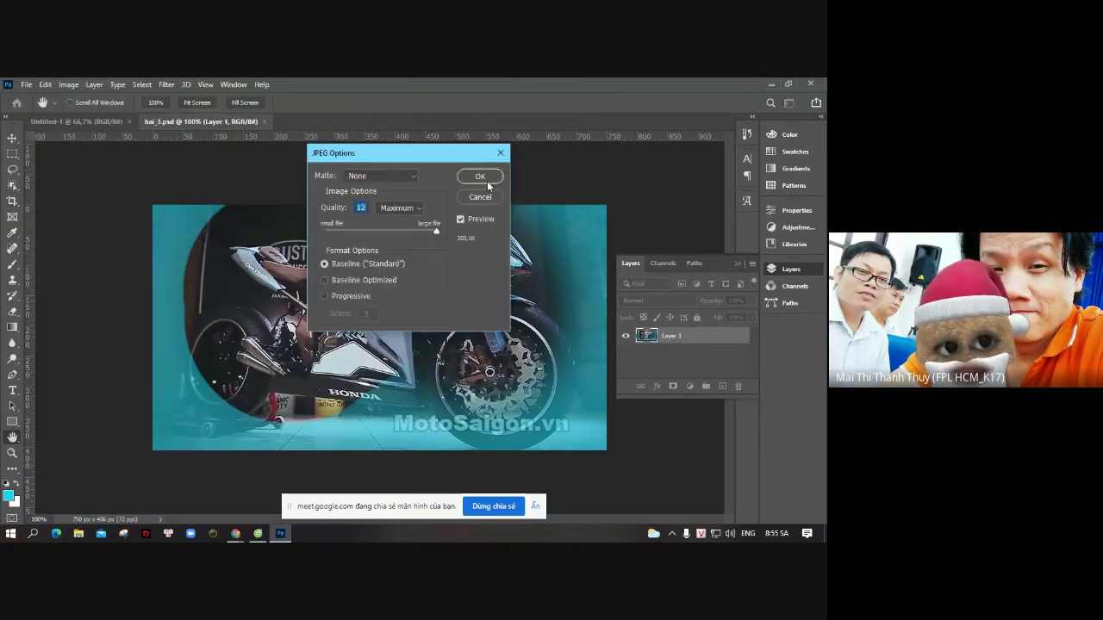
{"action": "left_click", "coordinate": [484, 177]}
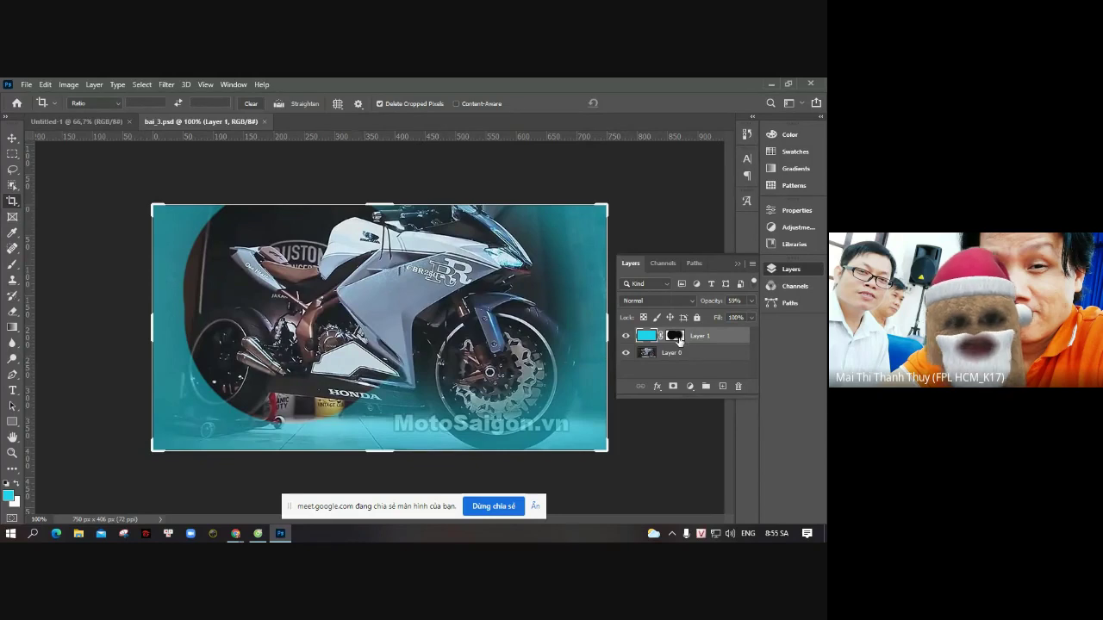
Step: Undo back to the uncropped 750 × 470 photo and refill Layer 1 with solid teal
{"action": "scroll", "coordinate": [634, 367], "scroll_direction": "up", "scroll_amount": 1}
{"action": "scroll", "coordinate": [646, 360], "scroll_direction": "up", "scroll_amount": 1}
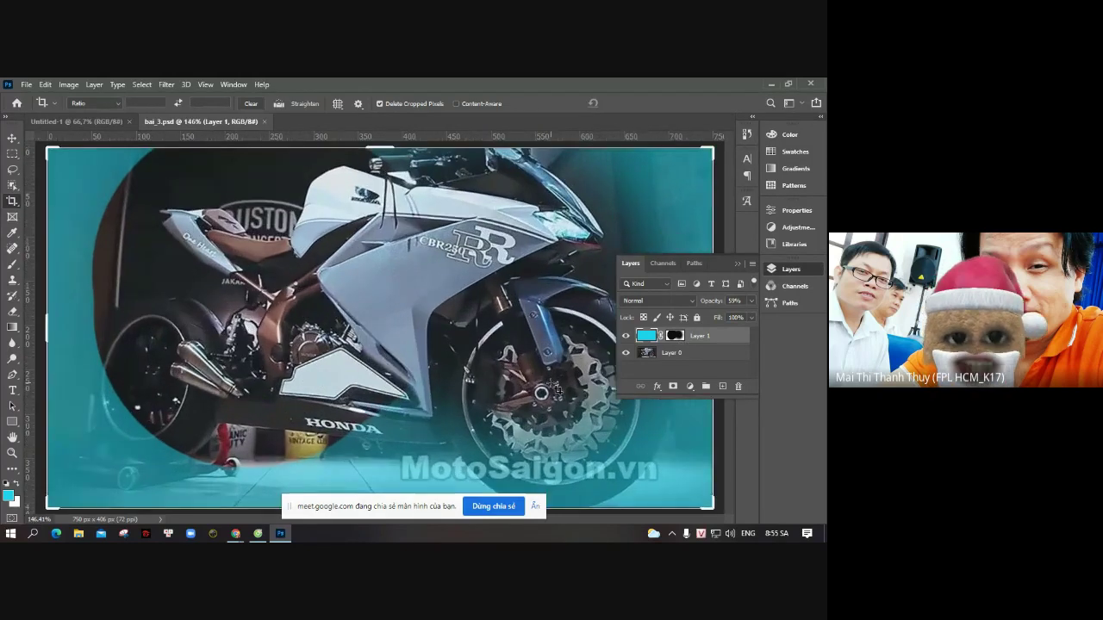
{"action": "scroll", "coordinate": [661, 353], "scroll_direction": "up", "scroll_amount": 1}
{"action": "scroll", "coordinate": [681, 345], "scroll_direction": "up", "scroll_amount": 1}
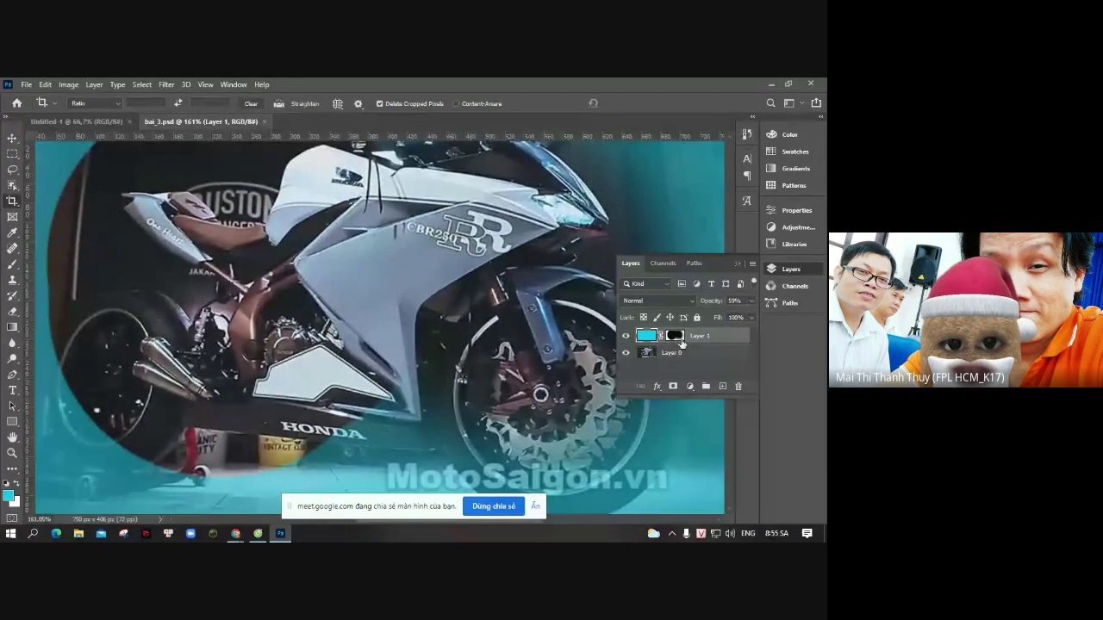
{"action": "scroll", "coordinate": [603, 362], "scroll_direction": "down", "scroll_amount": 2}
{"action": "scroll", "coordinate": [483, 388], "scroll_direction": "down", "scroll_amount": 5}
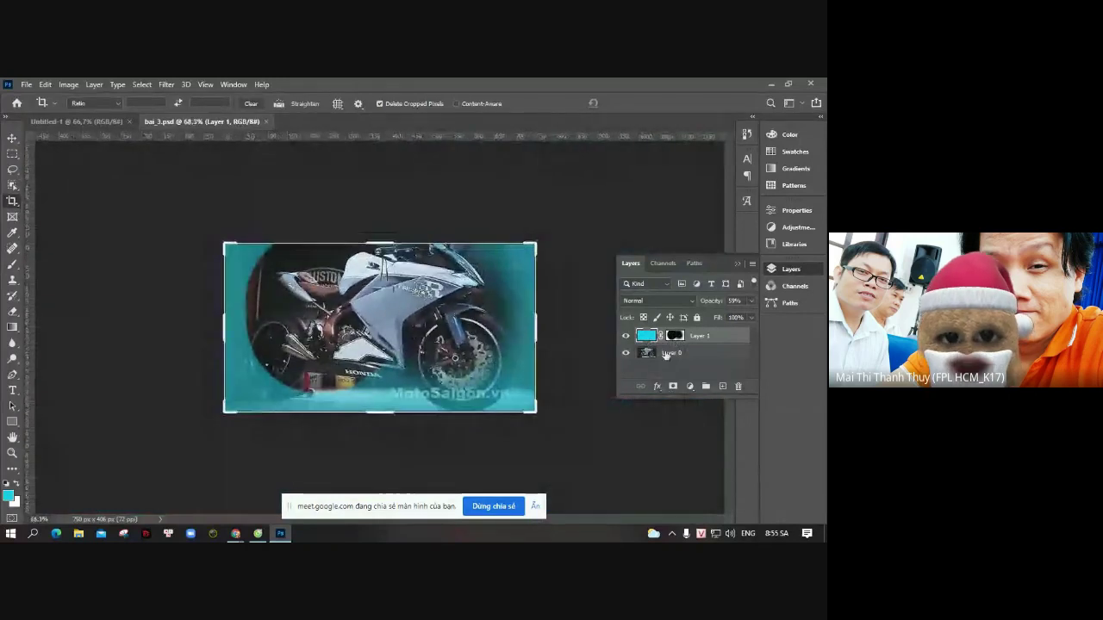
{"action": "scroll", "coordinate": [461, 394], "scroll_direction": "up", "scroll_amount": 2}
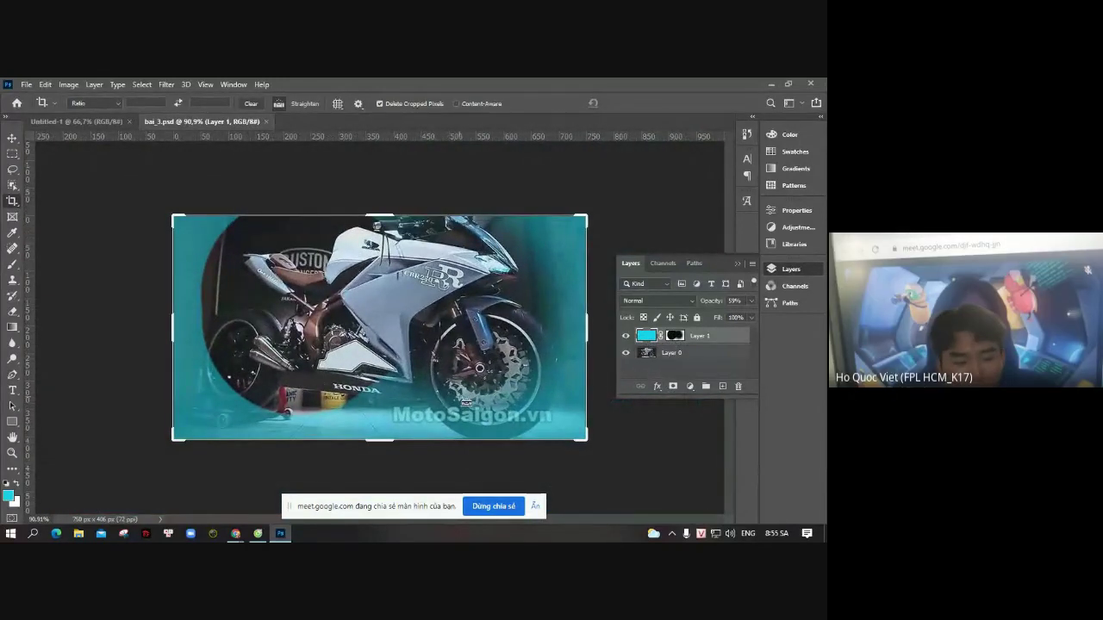
{"action": "left_click_drag", "start_coordinate": [463, 393], "coordinate": [466, 407]}
{"action": "key", "text": "ctrl+z"}
{"action": "key", "text": "ctrl+z"}
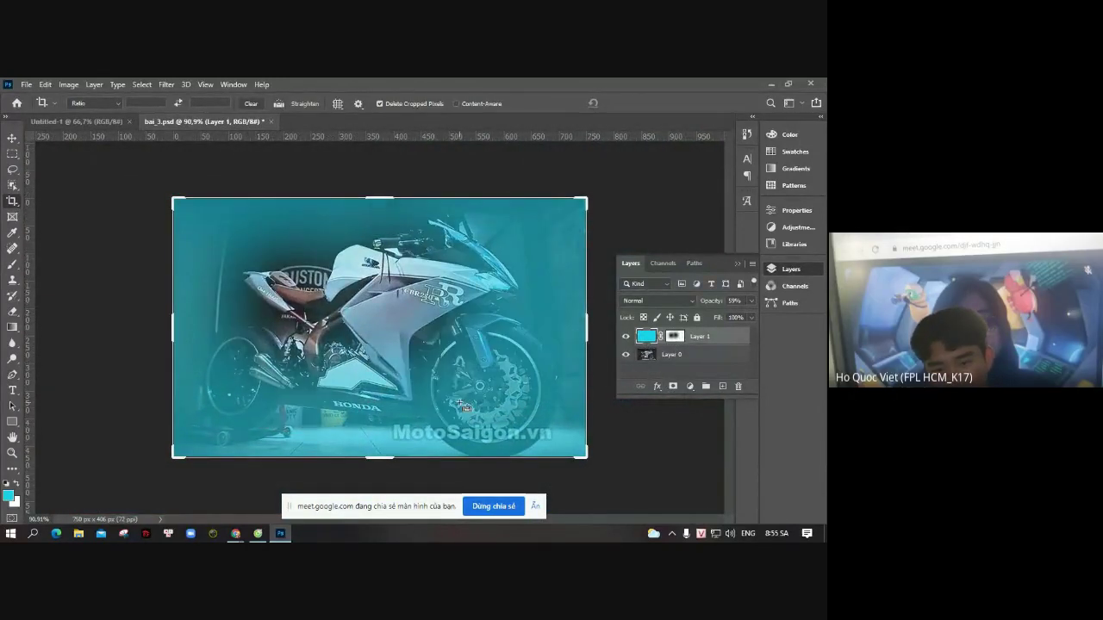
{"action": "key", "text": "ctrl+z"}
{"action": "key", "text": "ctrl+z"}
{"action": "key", "text": "ctrl+z"}
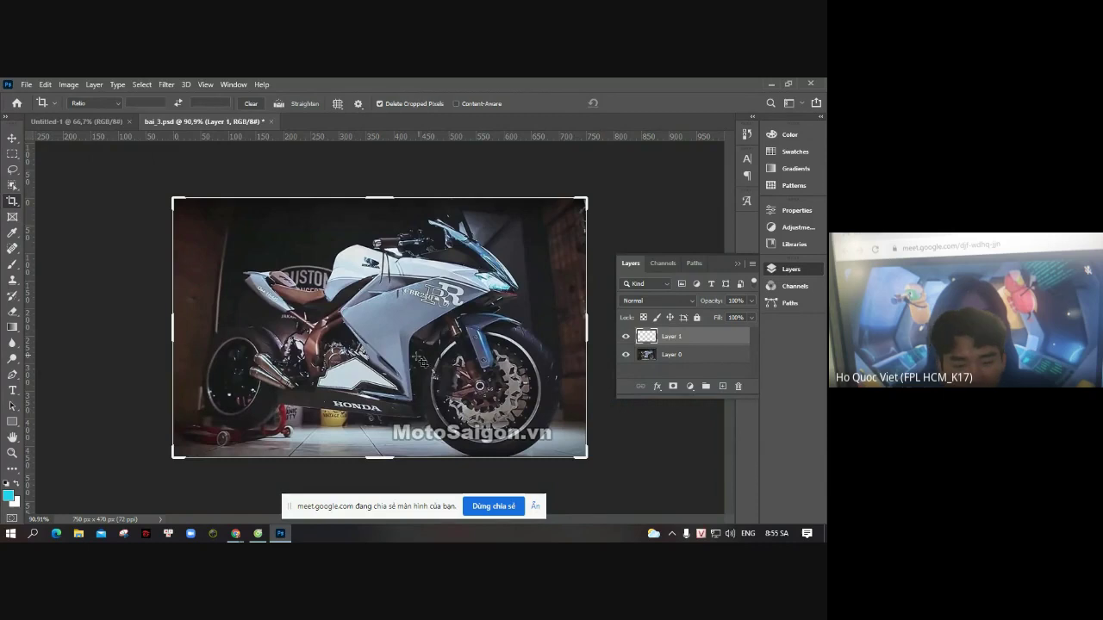
{"action": "key", "text": "alt+BackSpace"}
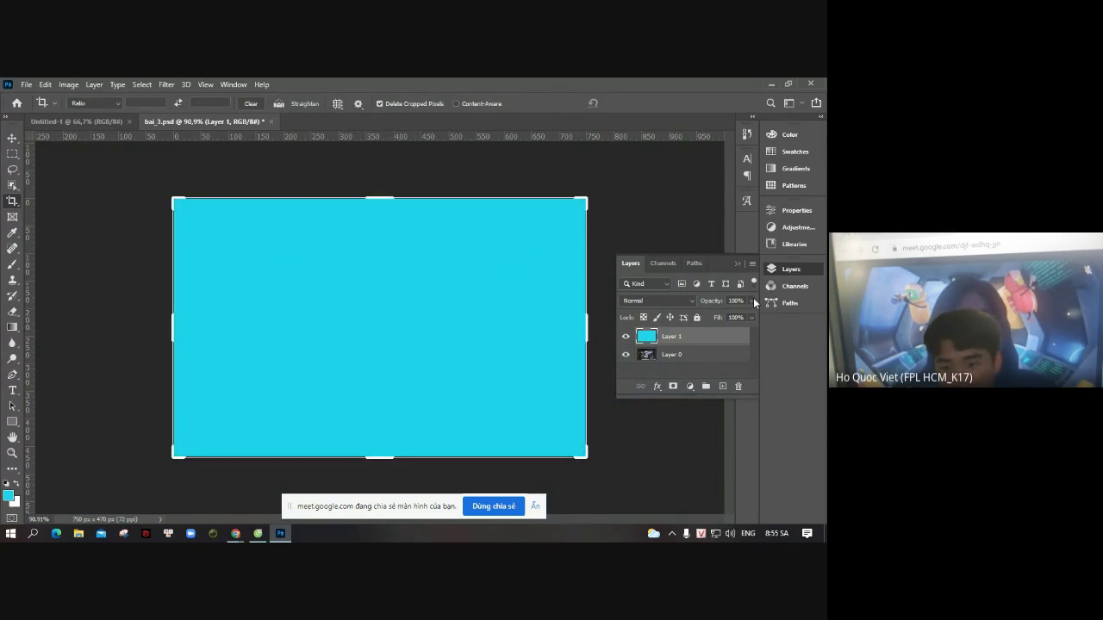
Step: Lower Layer 1 to about 58% opacity, add a layer mask, and confirm black 0b0b0a foreground
{"action": "left_click_drag", "start_coordinate": [754, 300], "coordinate": [726, 315]}
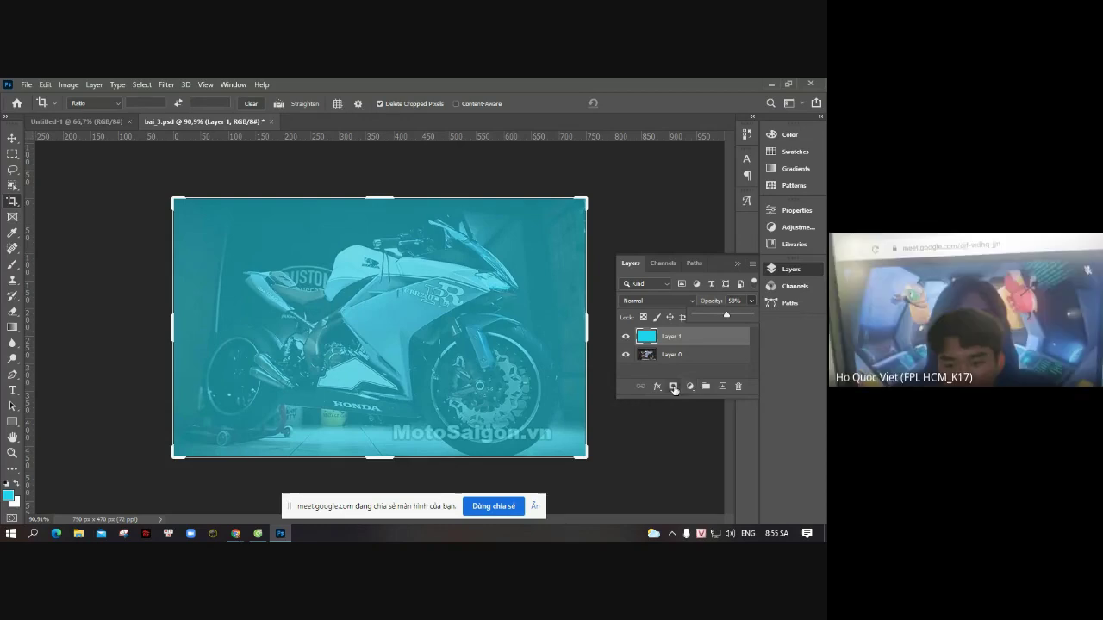
{"action": "left_click", "coordinate": [674, 387]}
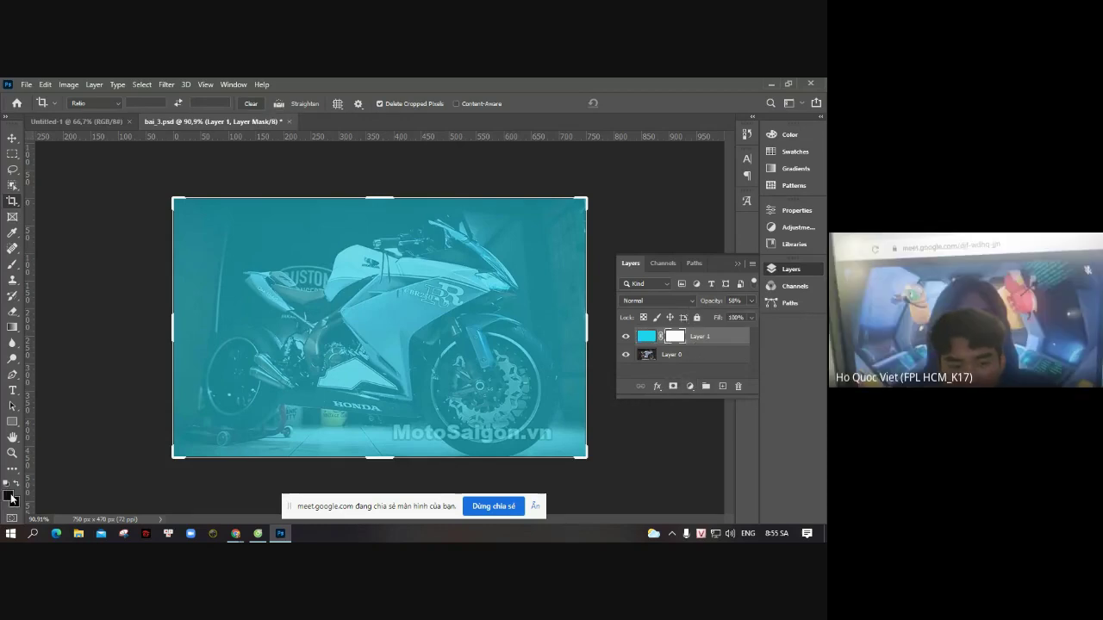
{"action": "left_click", "coordinate": [10, 497]}
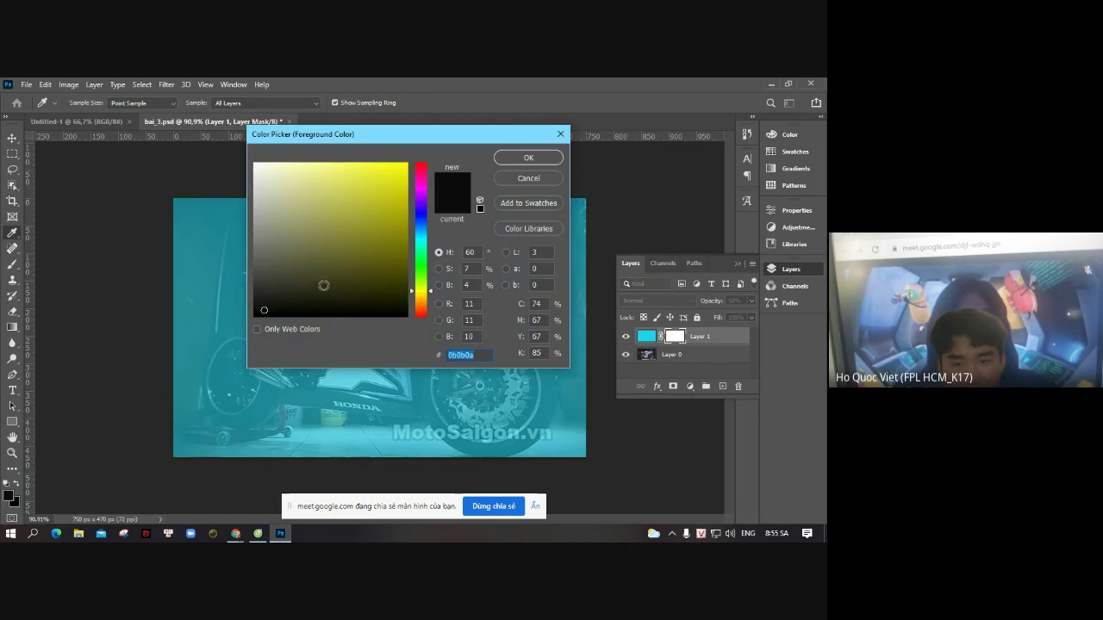
{"action": "left_click", "coordinate": [528, 158]}
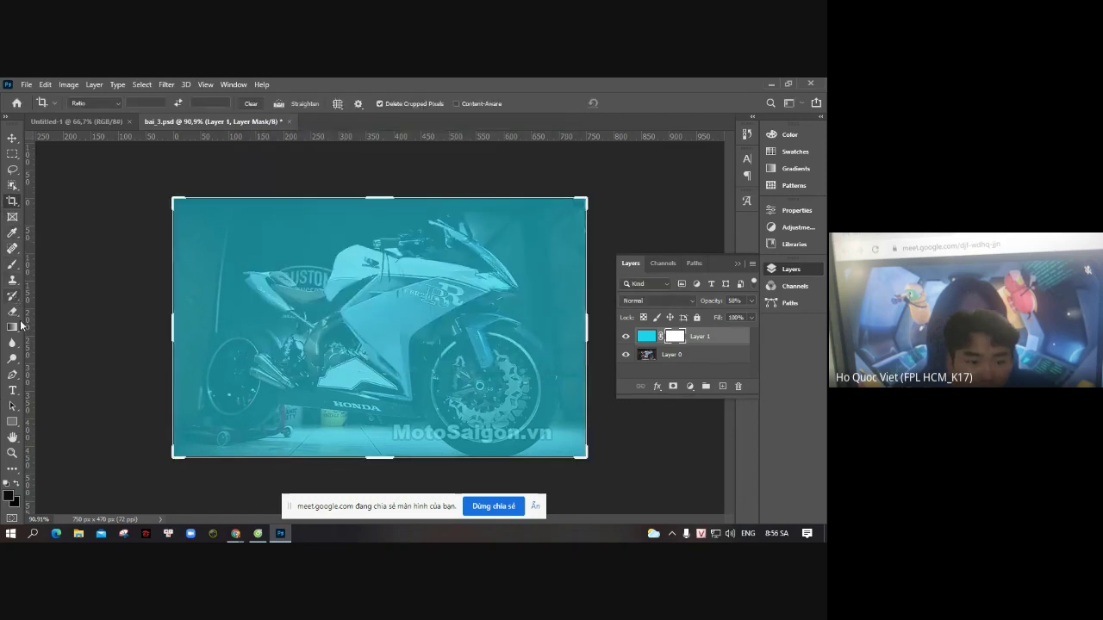
Step: Switch to the plain Brush Tool at 354 px with hardness lowered to 25%
{"action": "left_click", "coordinate": [13, 266]}
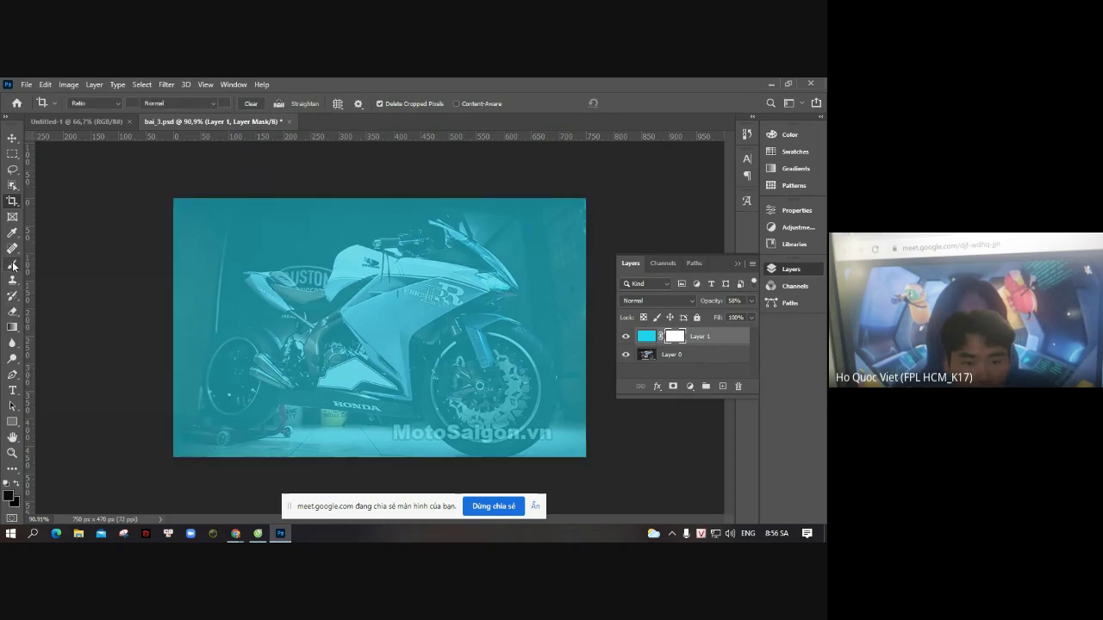
{"action": "right_click", "coordinate": [13, 266]}
{"action": "left_click", "coordinate": [51, 266]}
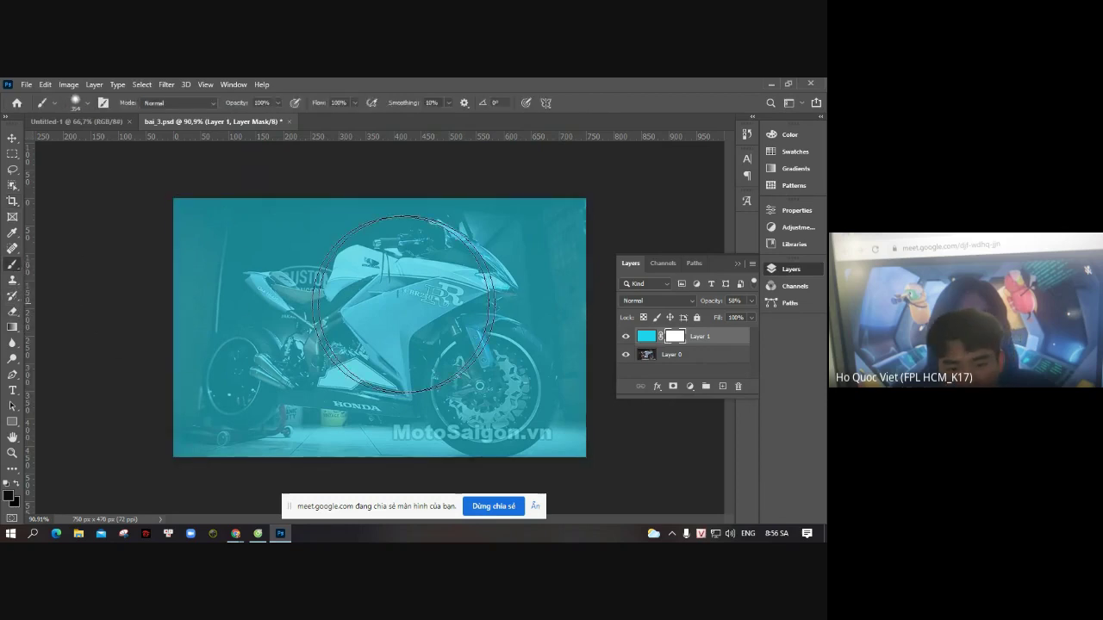
{"action": "right_click", "coordinate": [339, 317]}
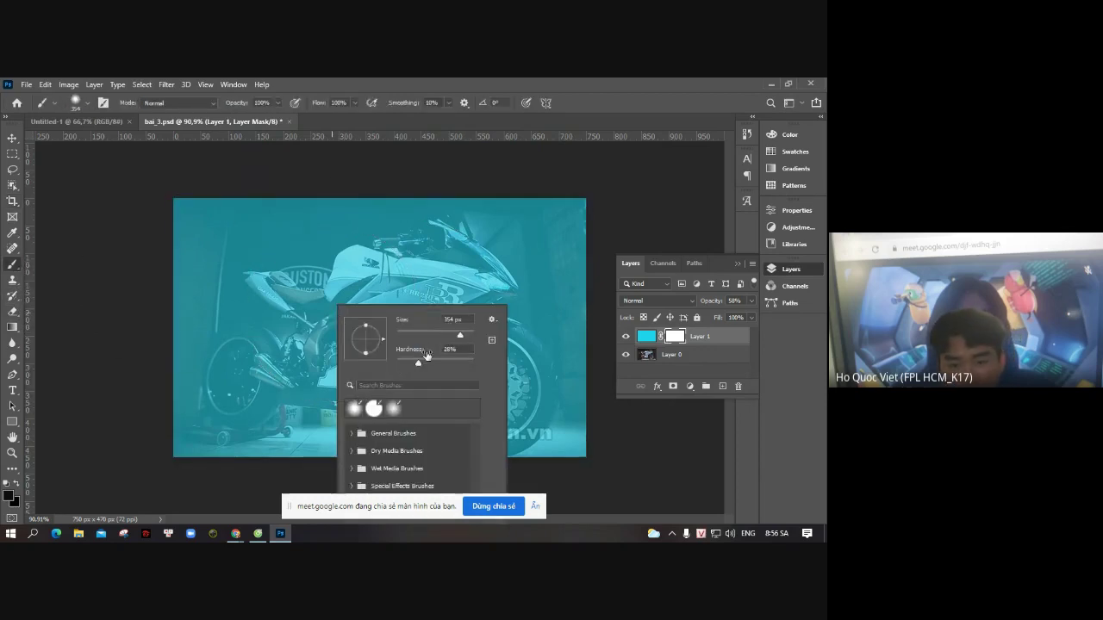
{"action": "left_click_drag", "start_coordinate": [417, 362], "coordinate": [415, 363]}
{"action": "key", "text": "Return"}
Step: Paint a soft circle over the motorcycle on Layer 1's mask
{"action": "left_click_drag", "start_coordinate": [446, 320], "coordinate": [432, 320]}
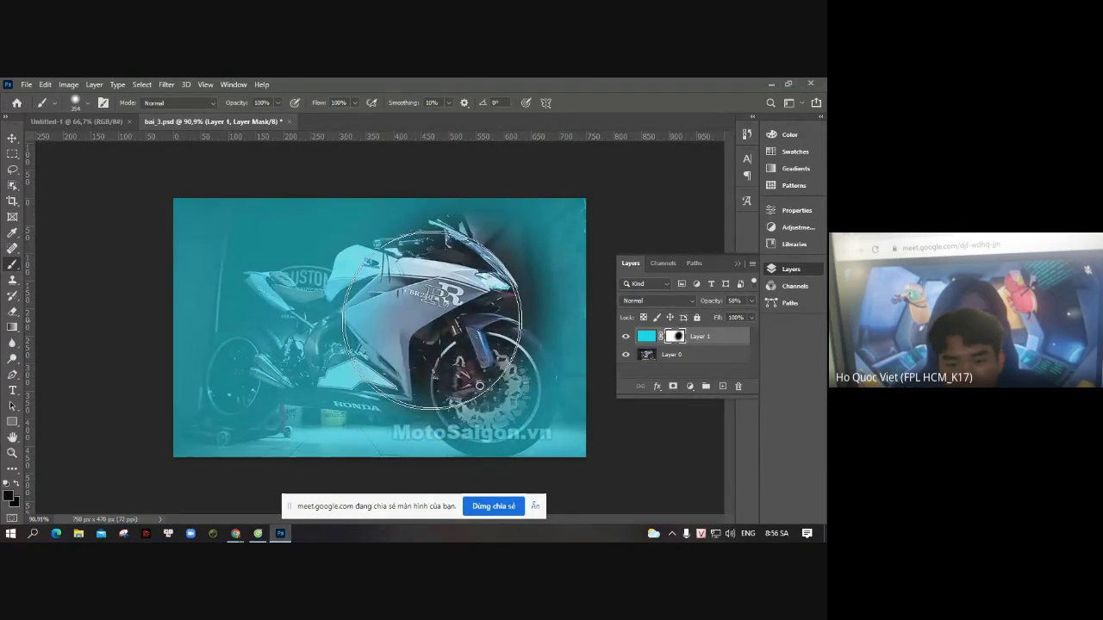
{"action": "right_click", "coordinate": [393, 311]}
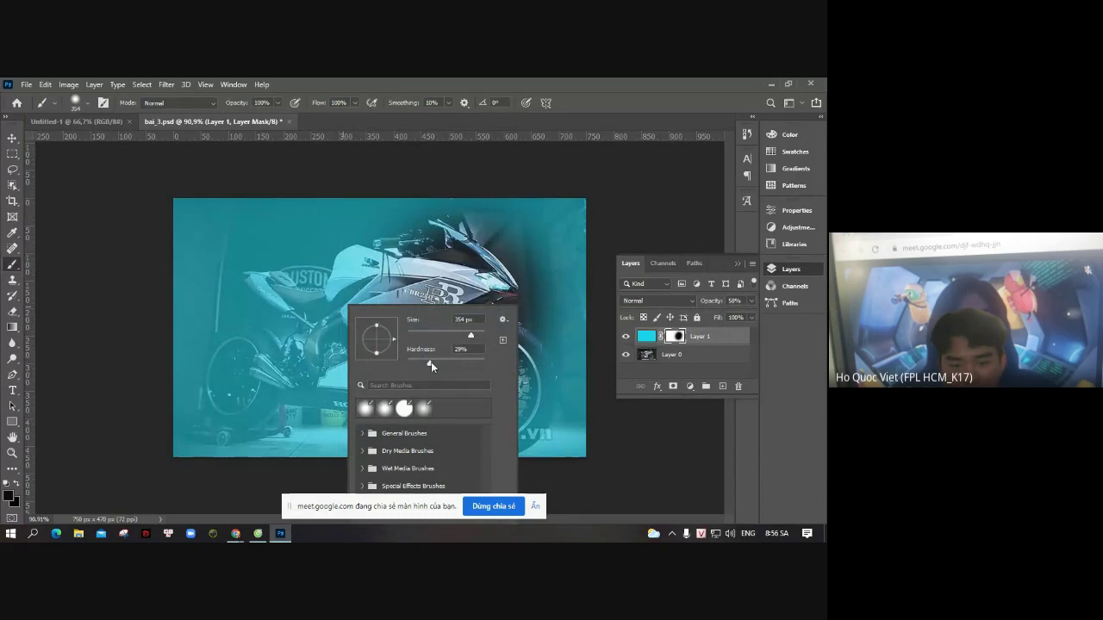
{"action": "key", "text": "Return"}
{"action": "left_click", "coordinate": [312, 328]}
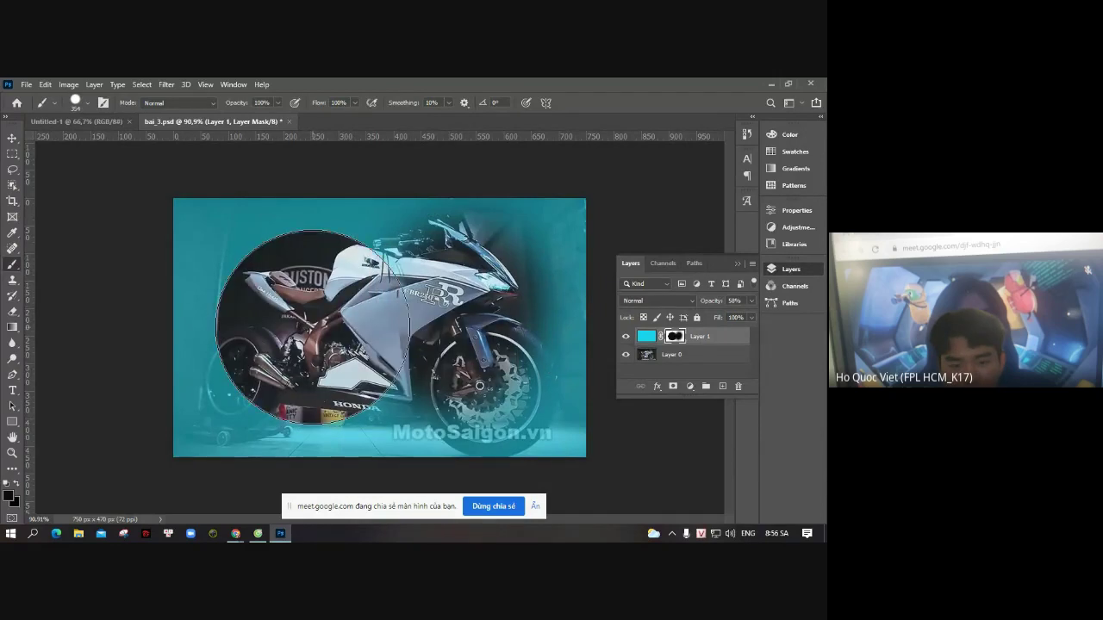
{"action": "left_click_drag", "start_coordinate": [312, 327], "coordinate": [297, 323]}
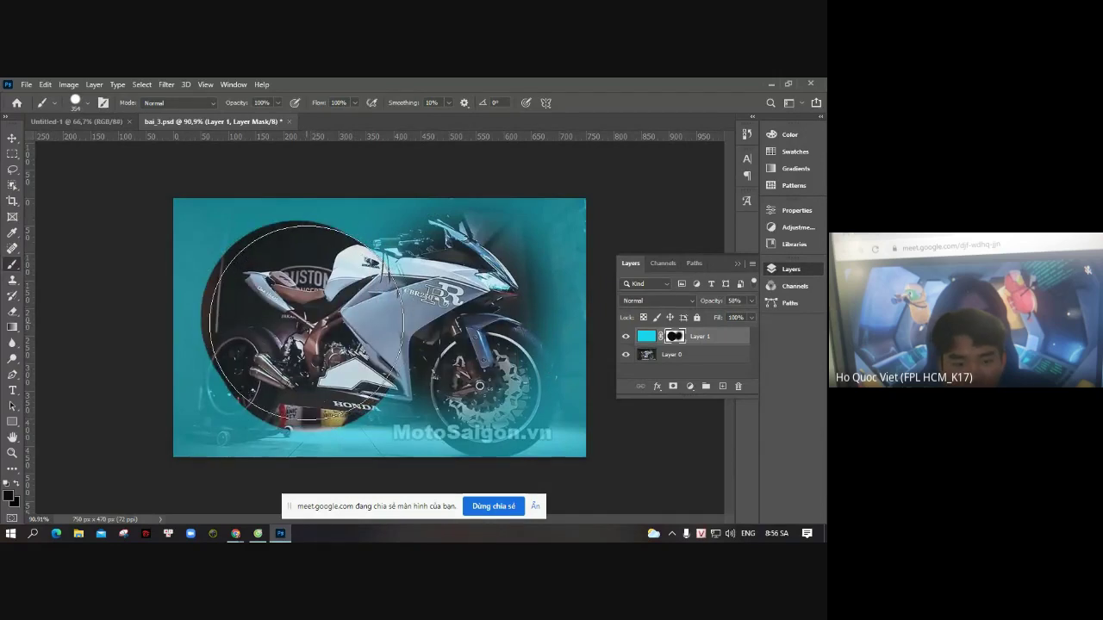
Step: Crop the image's top edge down, leaving a 750 × 391 px canvas
{"action": "left_click", "coordinate": [16, 204]}
{"action": "left_click", "coordinate": [49, 203]}
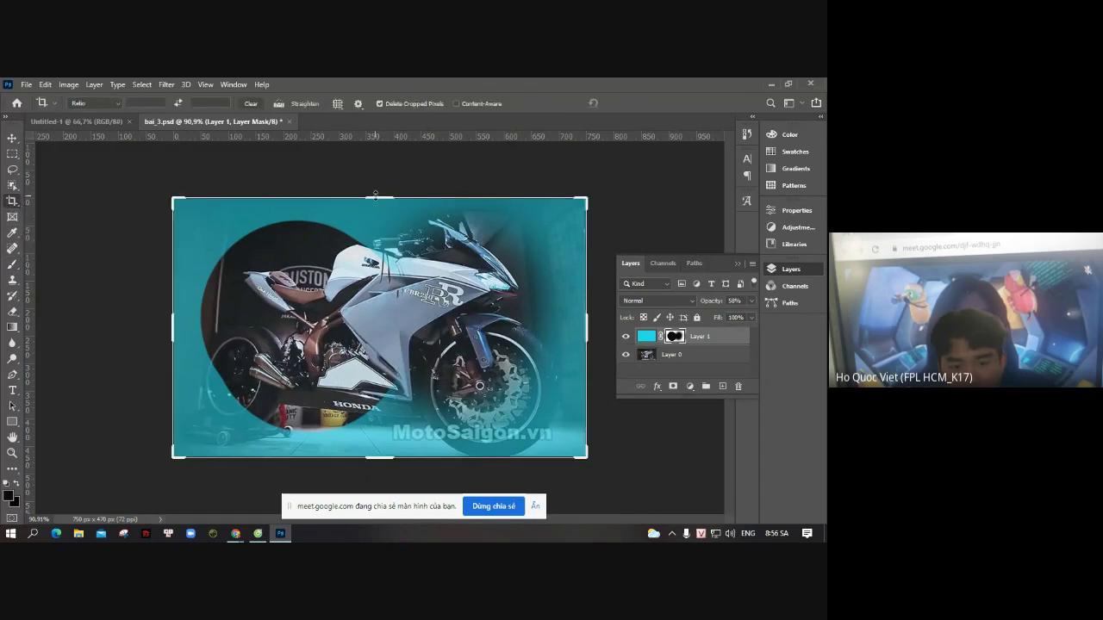
{"action": "left_click_drag", "start_coordinate": [375, 196], "coordinate": [376, 220]}
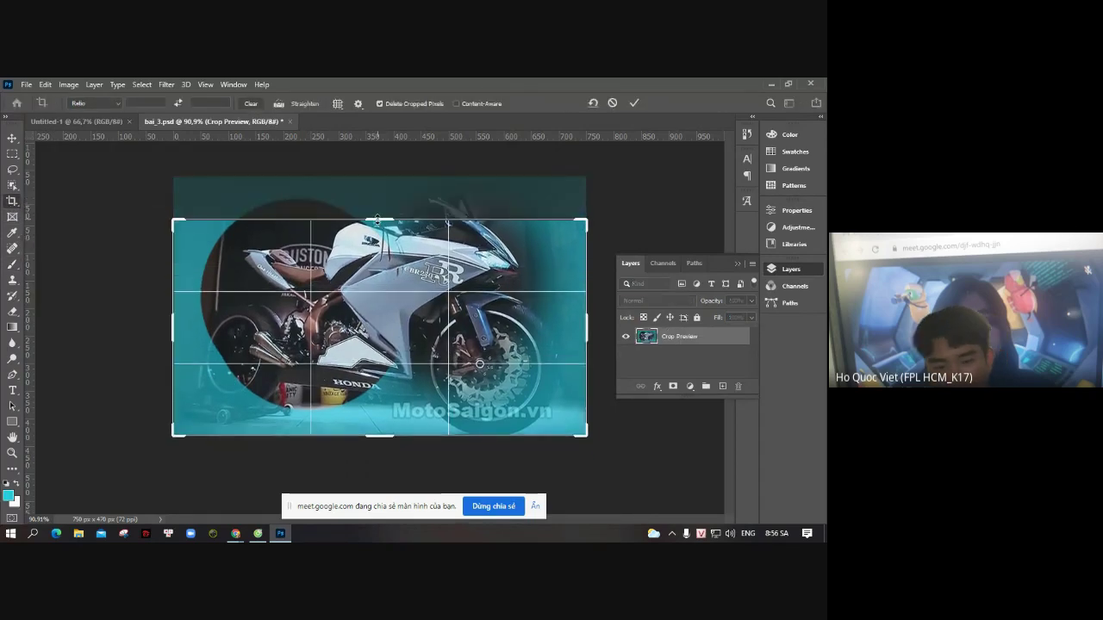
{"action": "key", "text": "Return"}
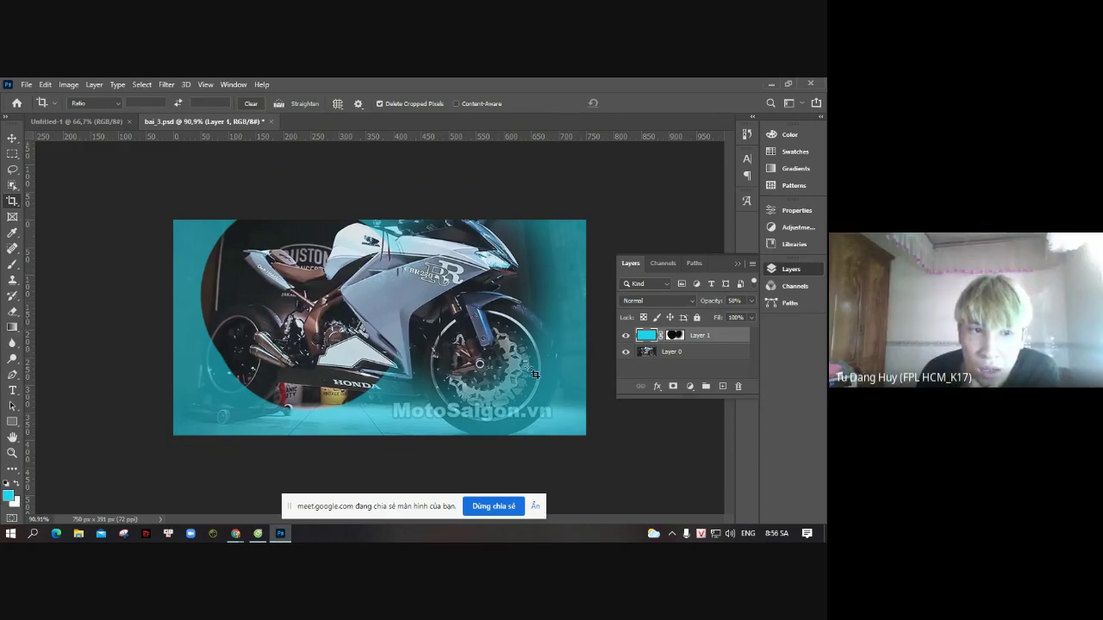
Step: With the Brush Tool, target Layer 1's mask and reset default black and white colours
{"action": "left_click", "coordinate": [13, 267]}
{"action": "left_click", "coordinate": [52, 267]}
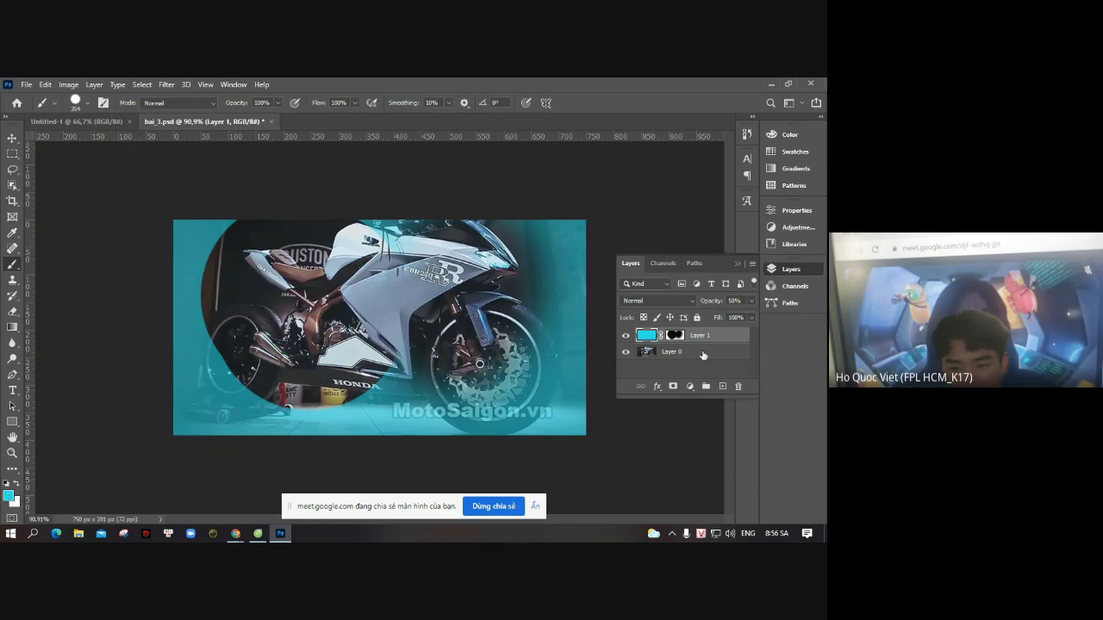
{"action": "left_click", "coordinate": [675, 335]}
{"action": "key", "text": "d"}
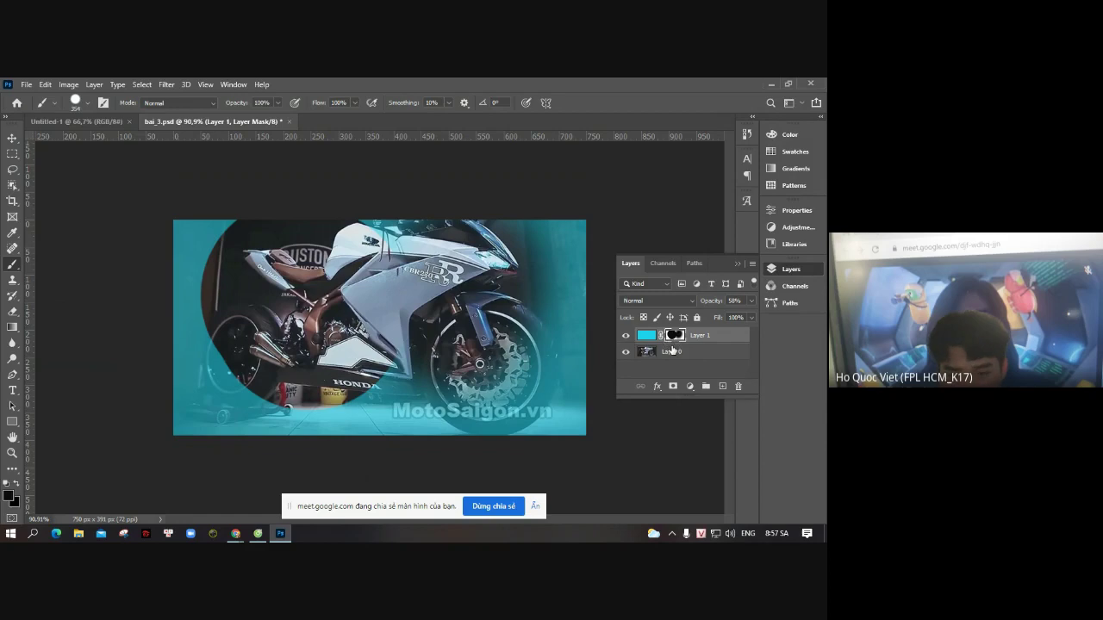
{"action": "left_click", "coordinate": [647, 337]}
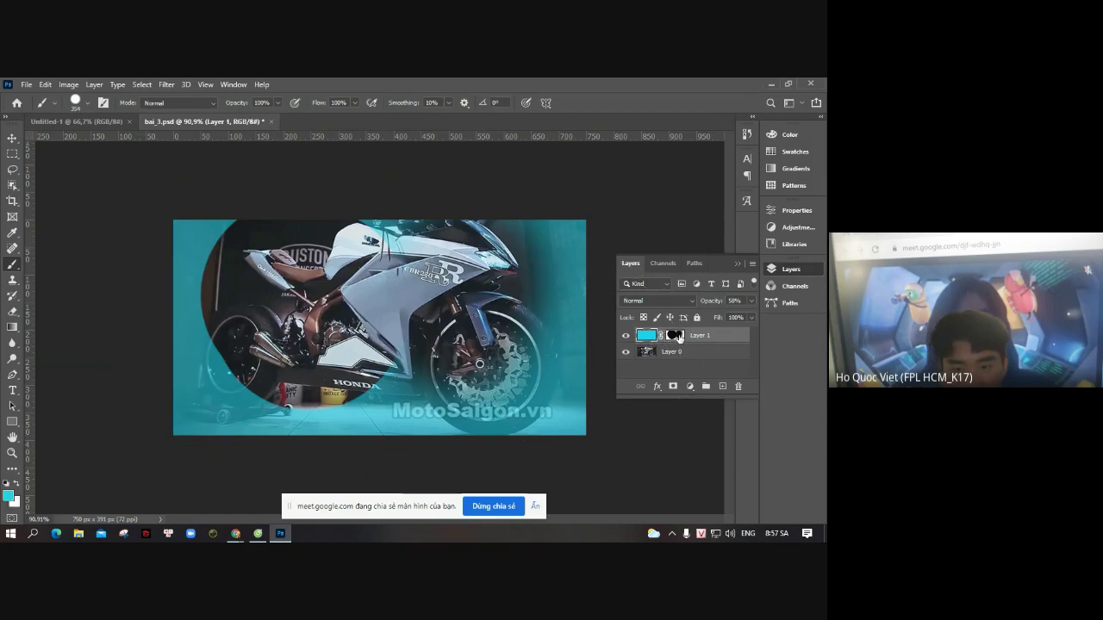
{"action": "left_click", "coordinate": [677, 336]}
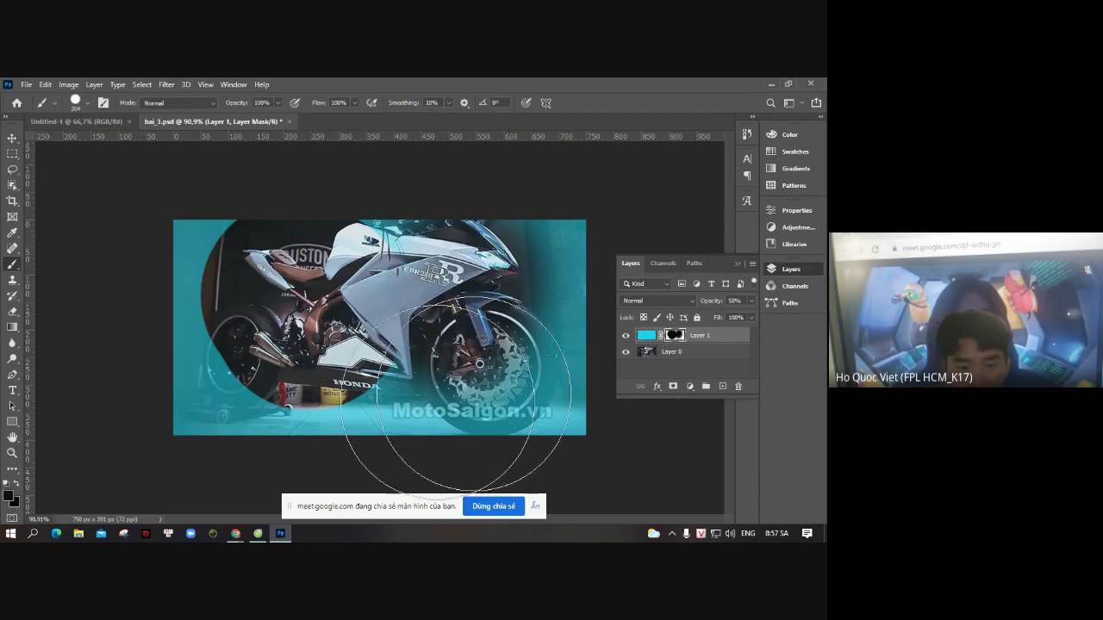
Step: Set the foreground colour to near-white #f4f4eb
{"action": "left_click", "coordinate": [9, 497]}
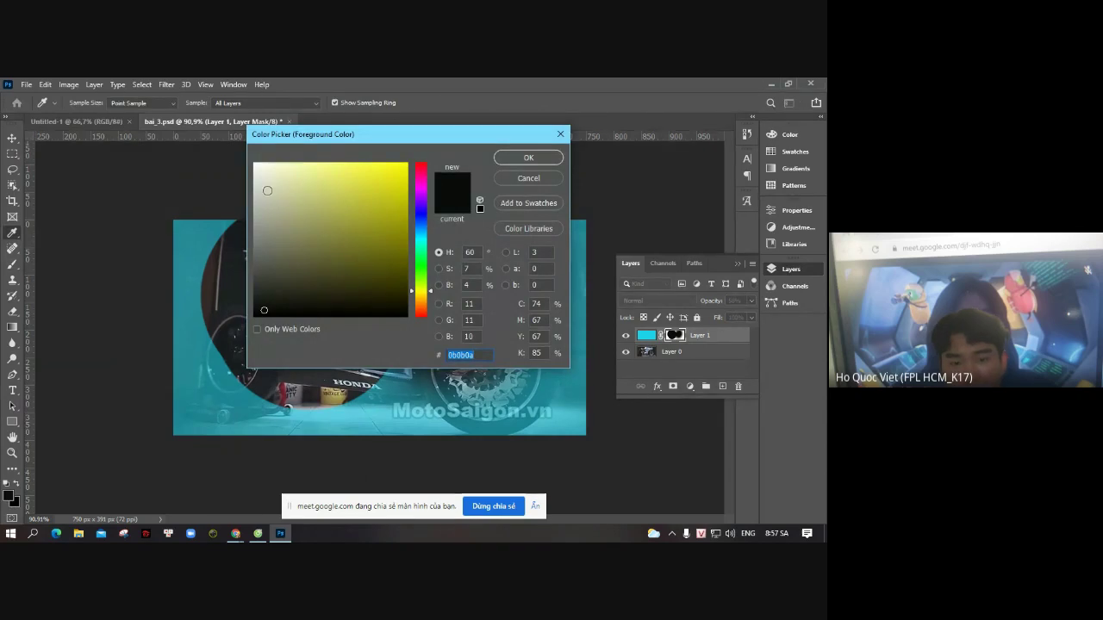
{"action": "left_click", "coordinate": [259, 169]}
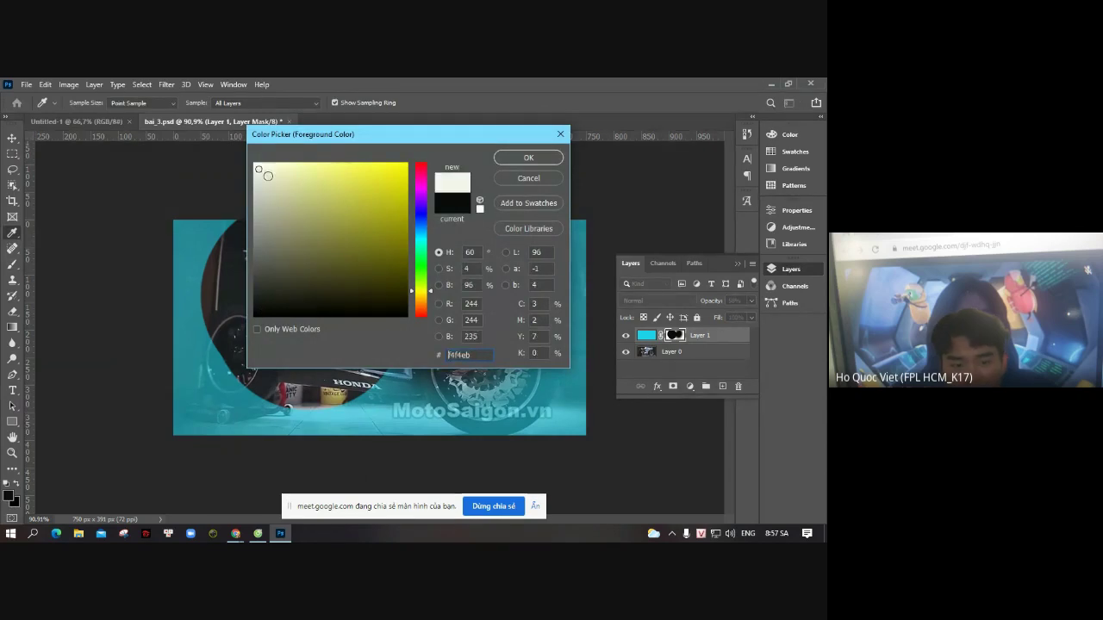
{"action": "left_click", "coordinate": [529, 157]}
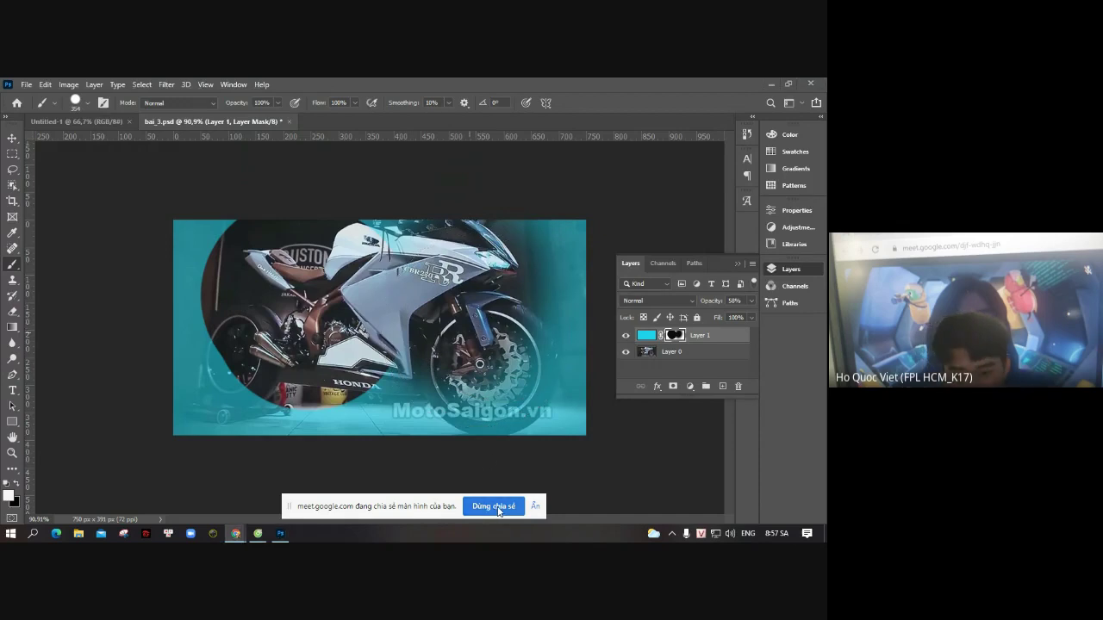
Step: Stop presenting Photoshop and open a new blank browser tab
{"action": "left_click", "coordinate": [498, 508]}
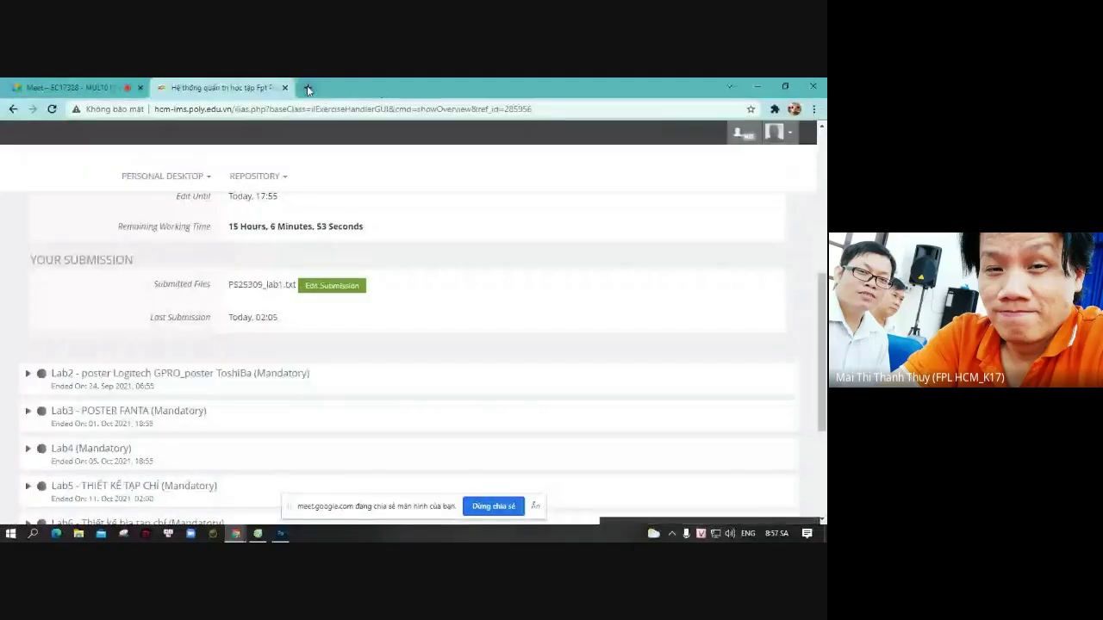
{"action": "left_click", "coordinate": [307, 85]}
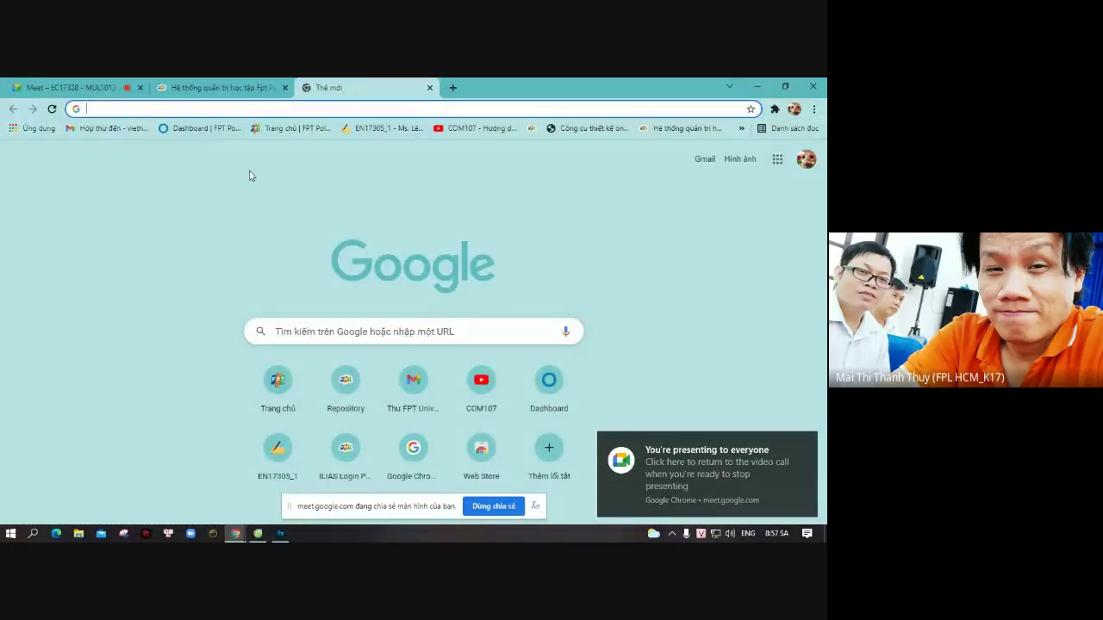
Step: From Gmail's 'Folder shared with you' email, open the EC17328 - MUL1013 Drive folder
{"action": "left_click", "coordinate": [156, 115]}
{"action": "left_click", "coordinate": [305, 150]}
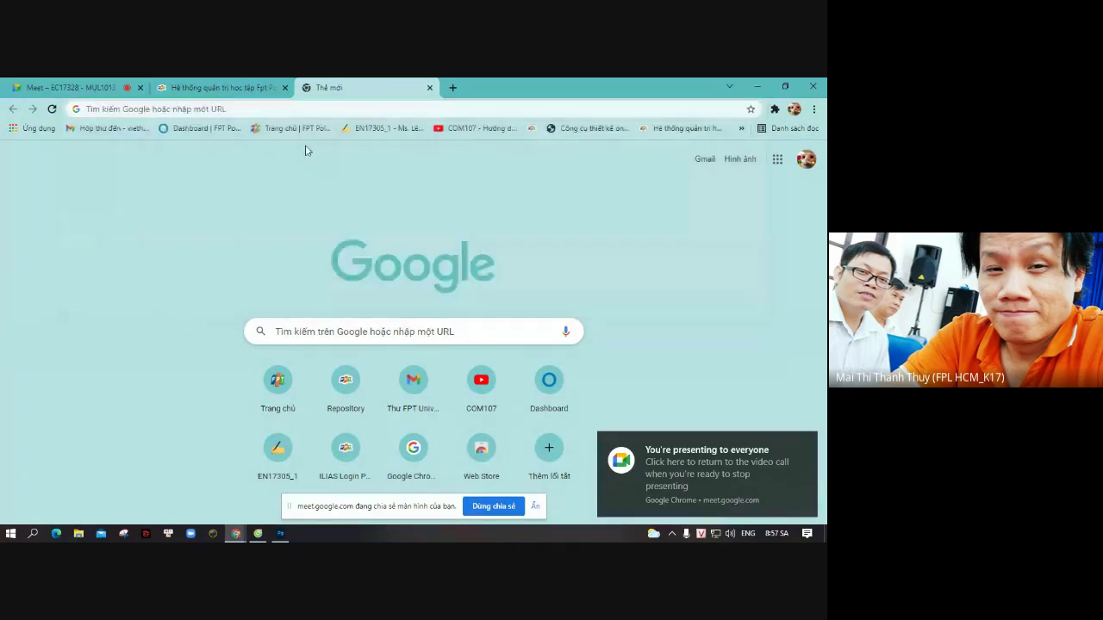
{"action": "left_click", "coordinate": [116, 127]}
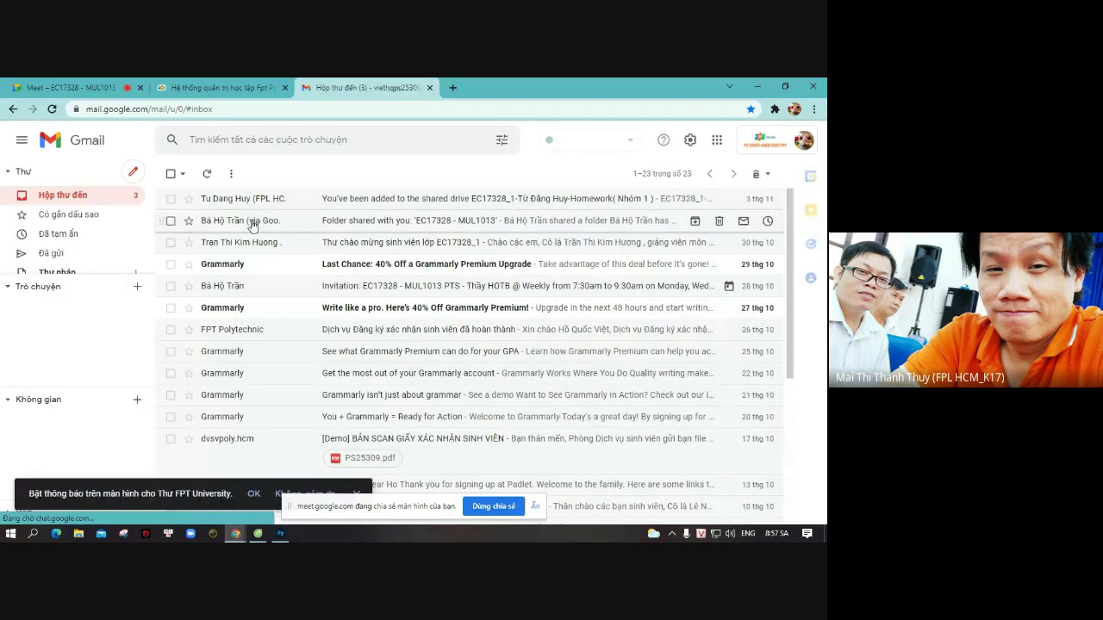
{"action": "left_click", "coordinate": [251, 224]}
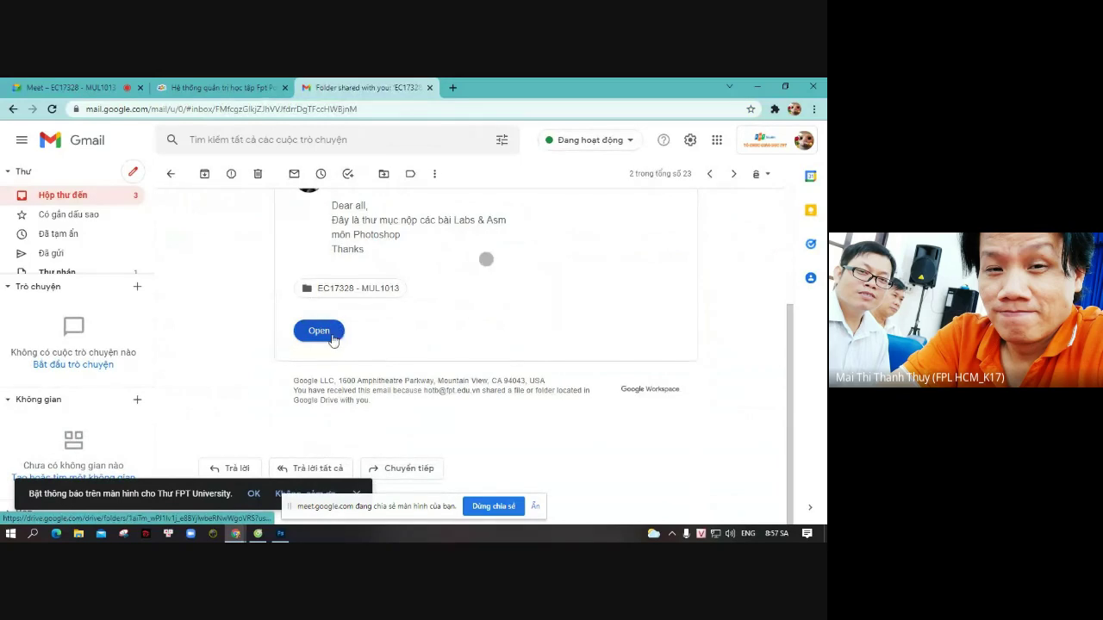
{"action": "left_click", "coordinate": [319, 331]}
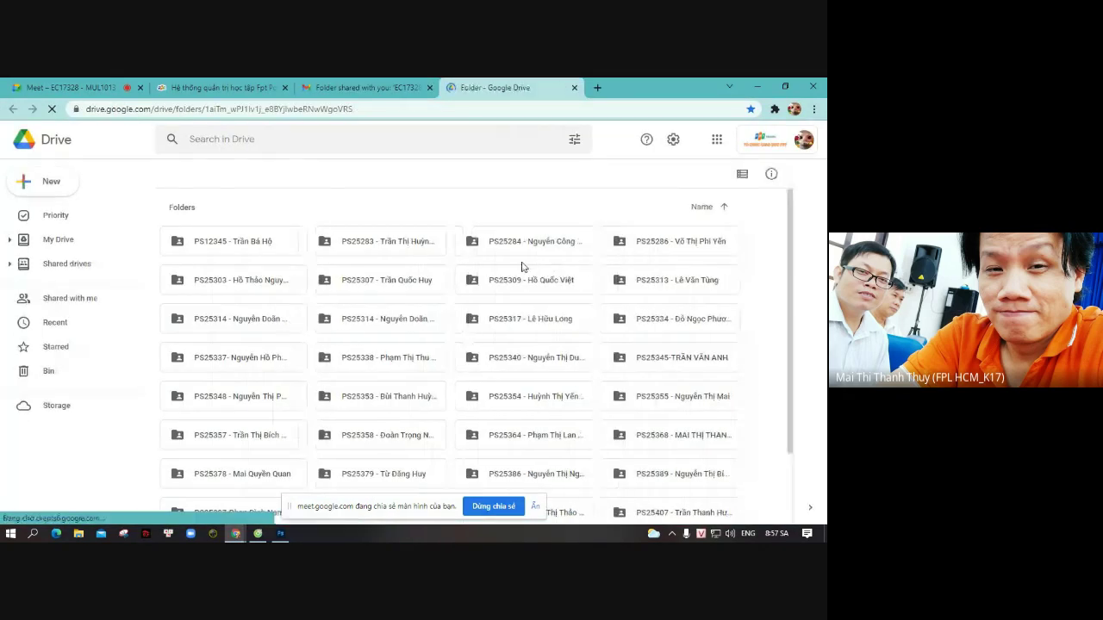
Step: Open the student's PS25309_lap1 lab 1 folder and start a file upload there
{"action": "double_click", "coordinate": [541, 284]}
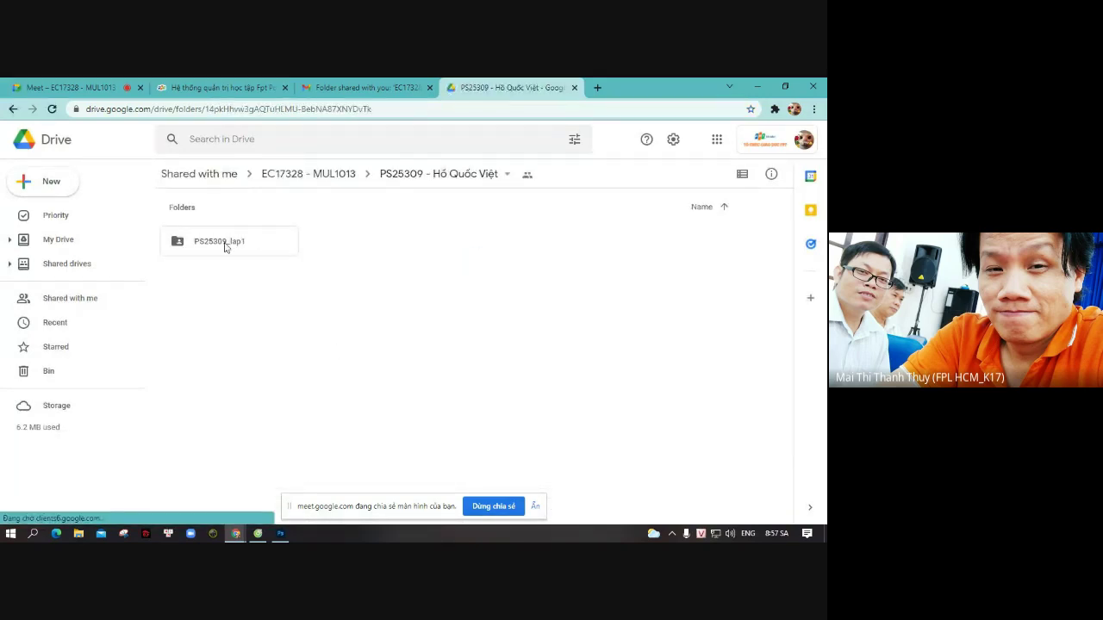
{"action": "double_click", "coordinate": [225, 246]}
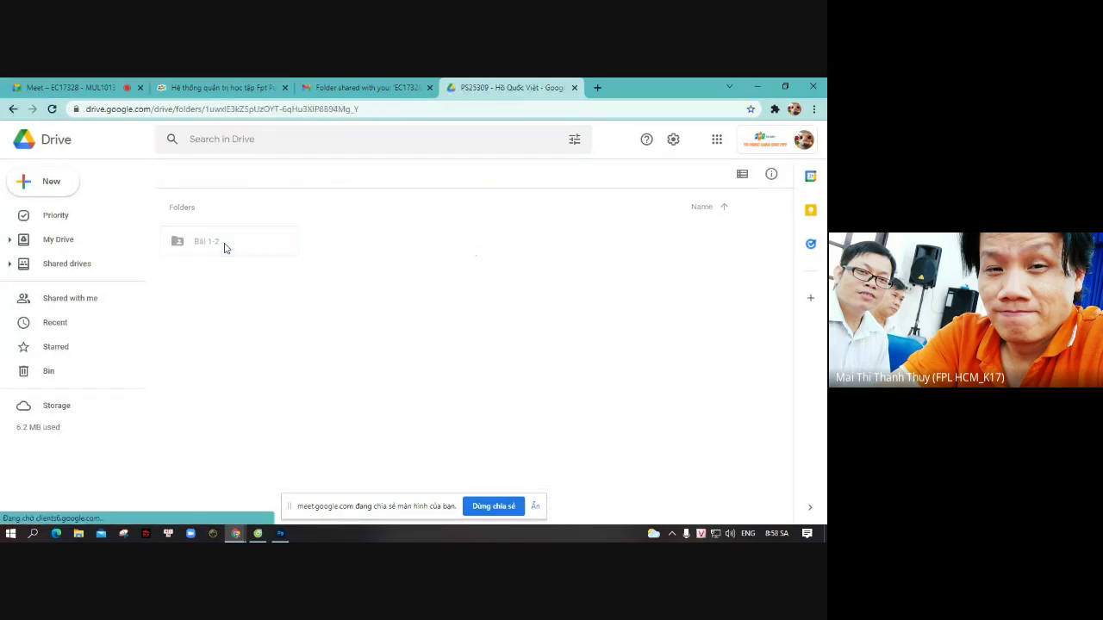
{"action": "right_click", "coordinate": [241, 302]}
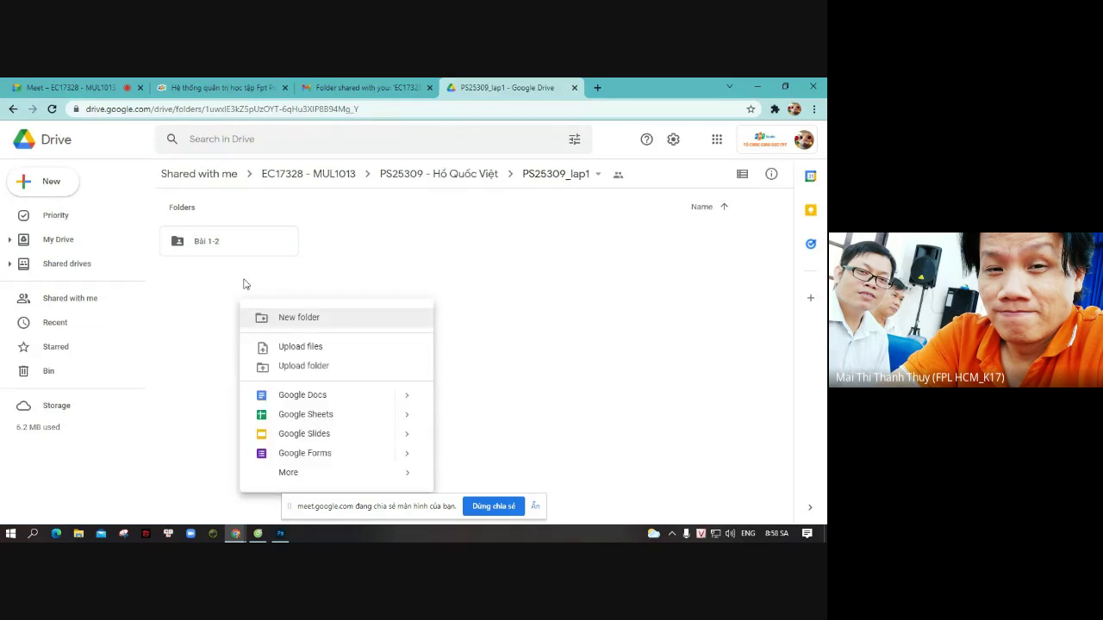
{"action": "left_click", "coordinate": [300, 348]}
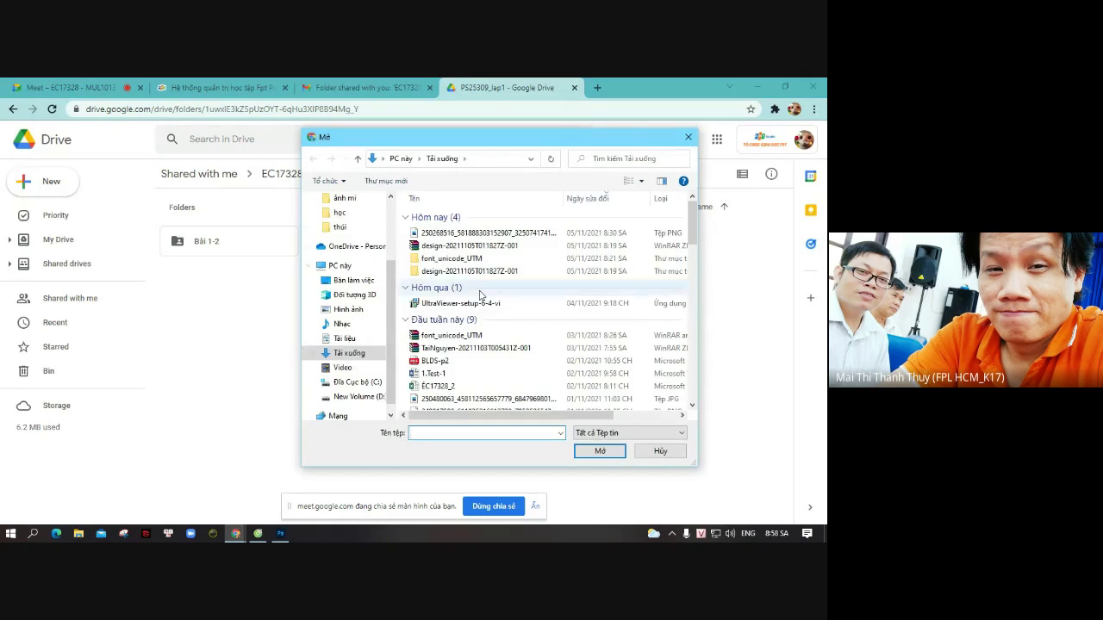
Step: In the upload picker, go to Desktop and open the học folder
{"action": "scroll", "coordinate": [365, 263], "scroll_direction": "up", "scroll_amount": 3}
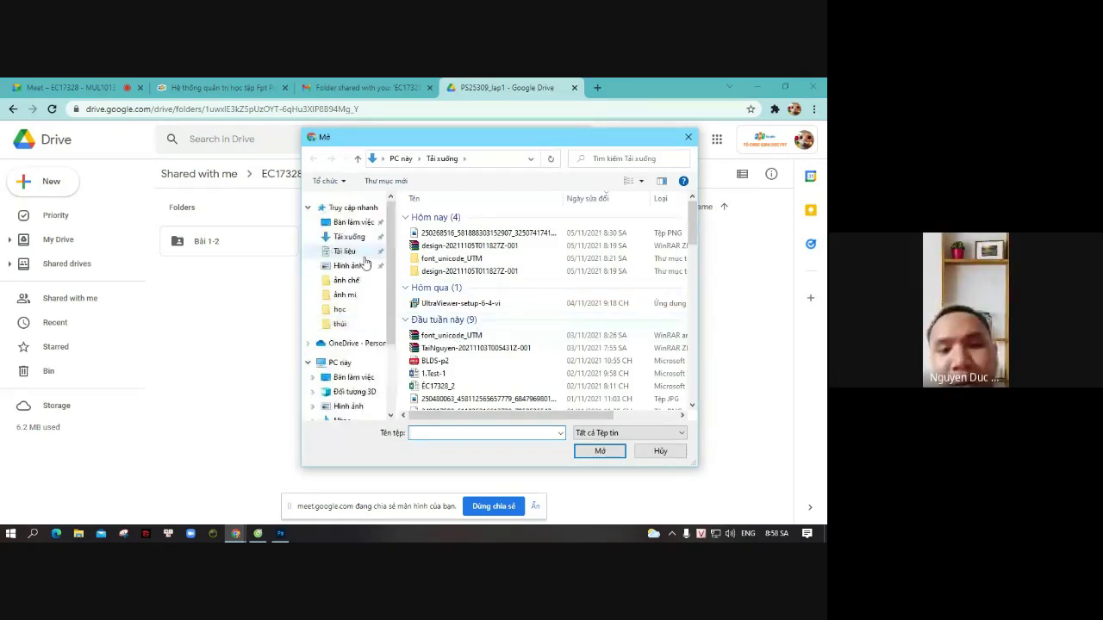
{"action": "scroll", "coordinate": [493, 313], "scroll_direction": "down", "scroll_amount": 3}
{"action": "scroll", "coordinate": [495, 315], "scroll_direction": "down", "scroll_amount": 4}
{"action": "scroll", "coordinate": [486, 318], "scroll_direction": "down", "scroll_amount": 4}
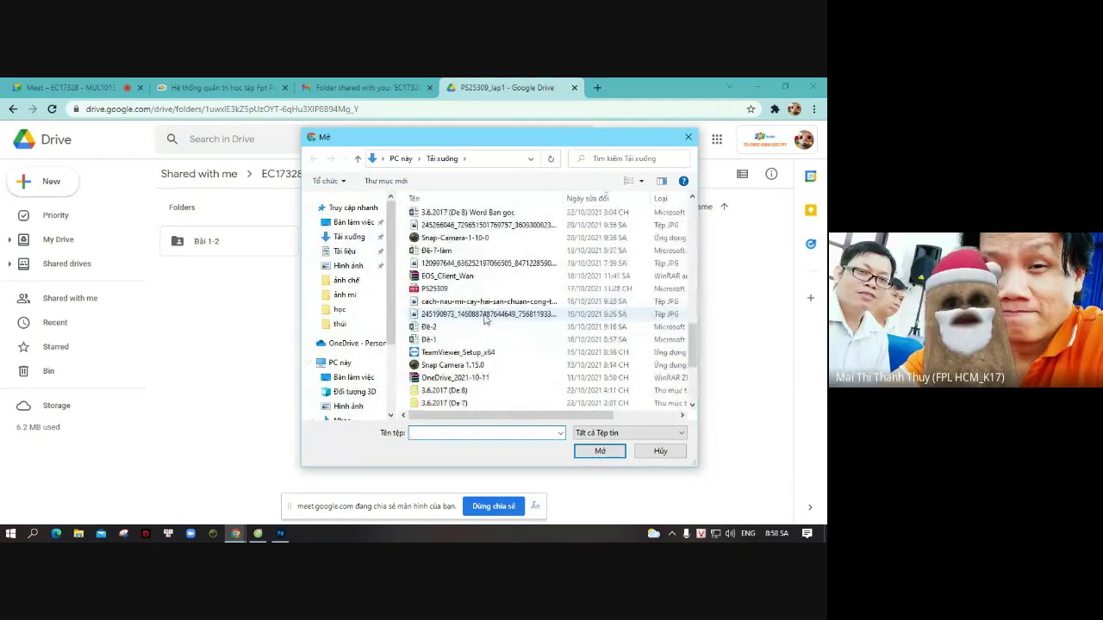
{"action": "scroll", "coordinate": [485, 318], "scroll_direction": "down", "scroll_amount": 3}
{"action": "left_click", "coordinate": [354, 223]}
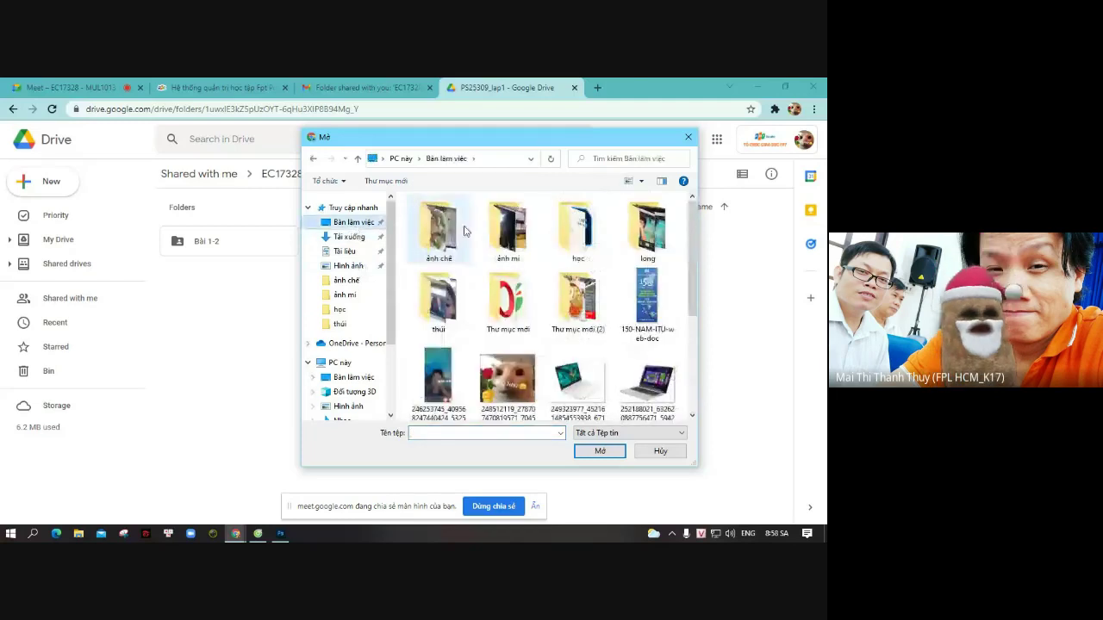
{"action": "double_click", "coordinate": [580, 234]}
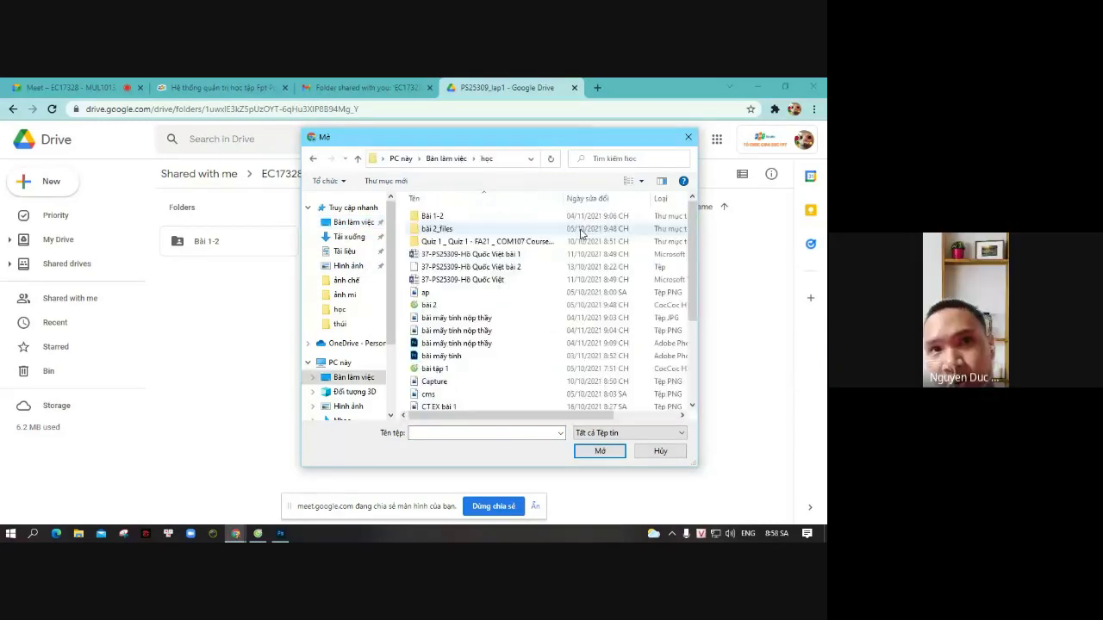
Step: Return to the Desktop folder and locate the bai_3 PSD and JPEG files
{"action": "scroll", "coordinate": [558, 348], "scroll_direction": "down", "scroll_amount": 2}
{"action": "scroll", "coordinate": [559, 348], "scroll_direction": "down", "scroll_amount": 2}
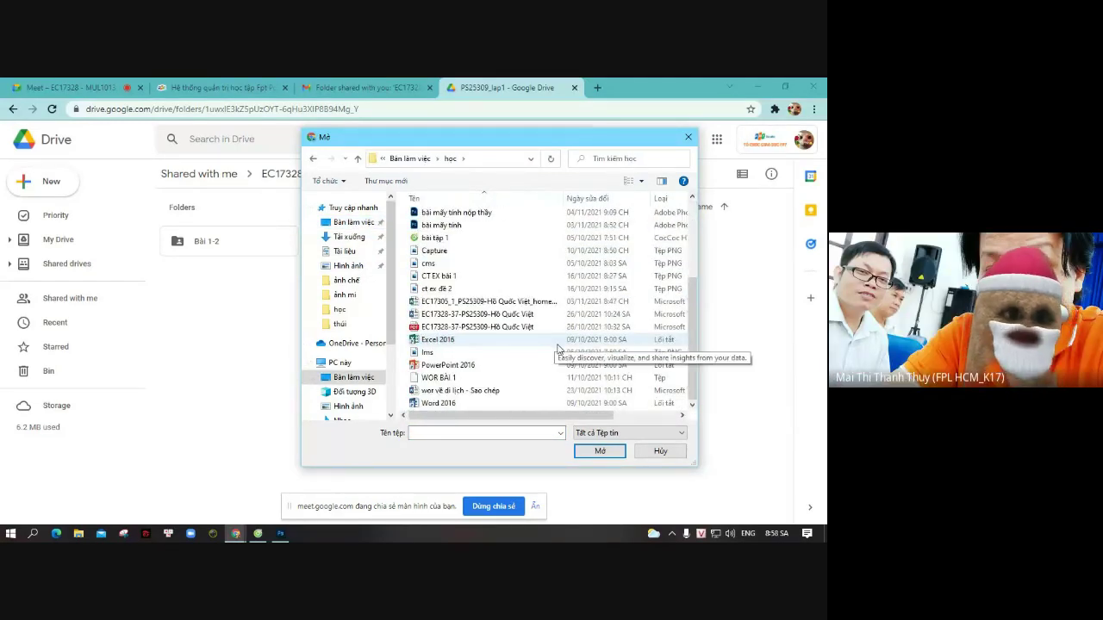
{"action": "scroll", "coordinate": [558, 348], "scroll_direction": "up", "scroll_amount": 4}
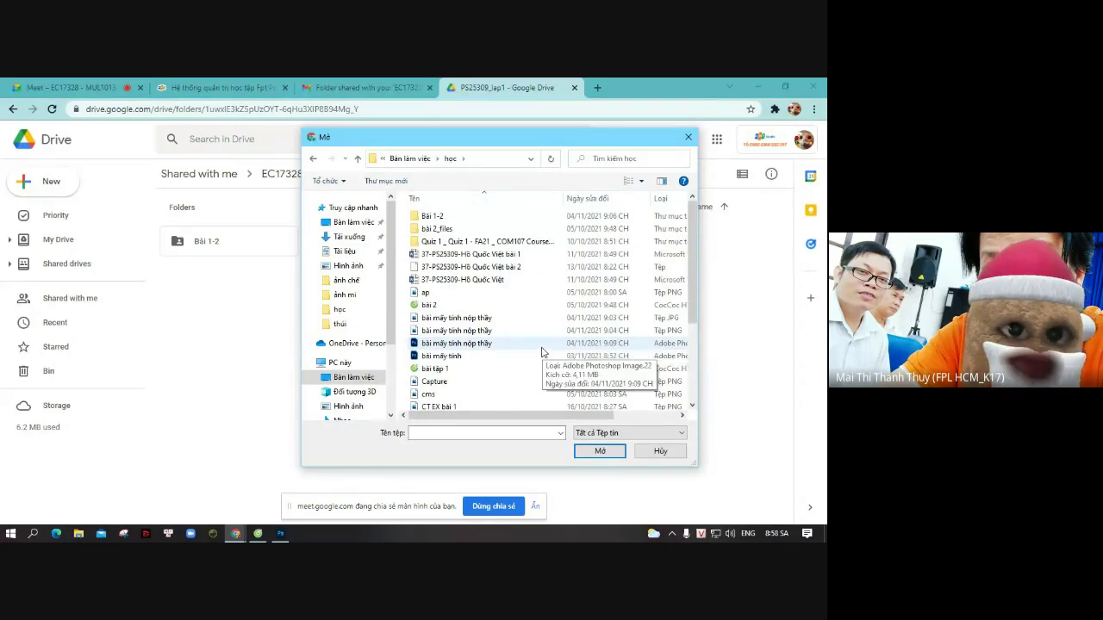
{"action": "scroll", "coordinate": [542, 351], "scroll_direction": "down", "scroll_amount": 4}
{"action": "scroll", "coordinate": [520, 267], "scroll_direction": "up", "scroll_amount": 4}
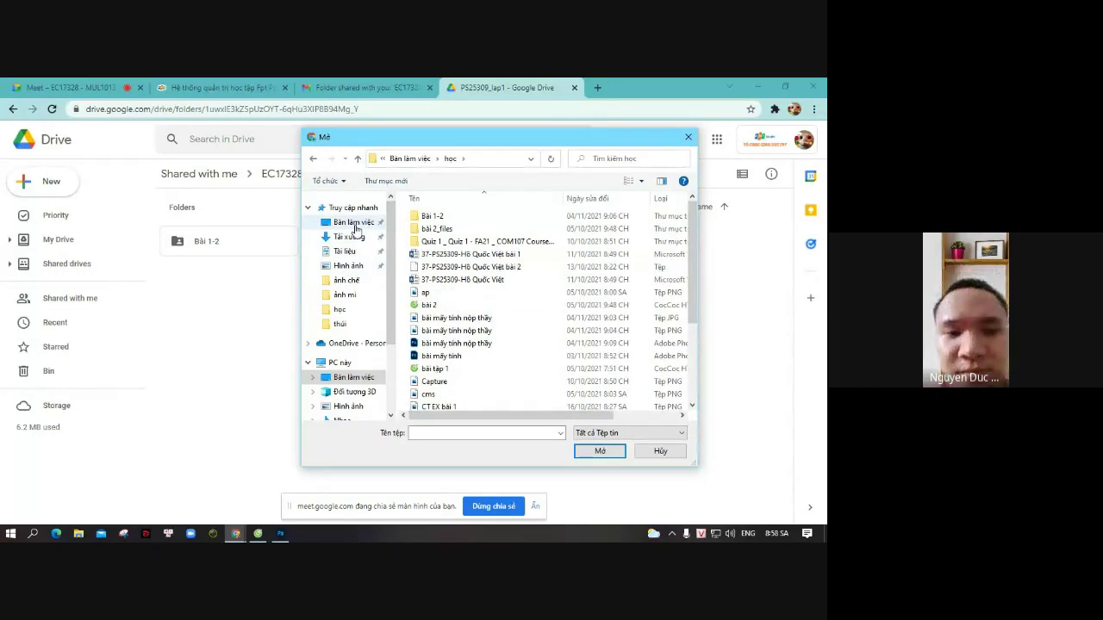
{"action": "left_click", "coordinate": [356, 226]}
{"action": "scroll", "coordinate": [583, 353], "scroll_direction": "down", "scroll_amount": 5}
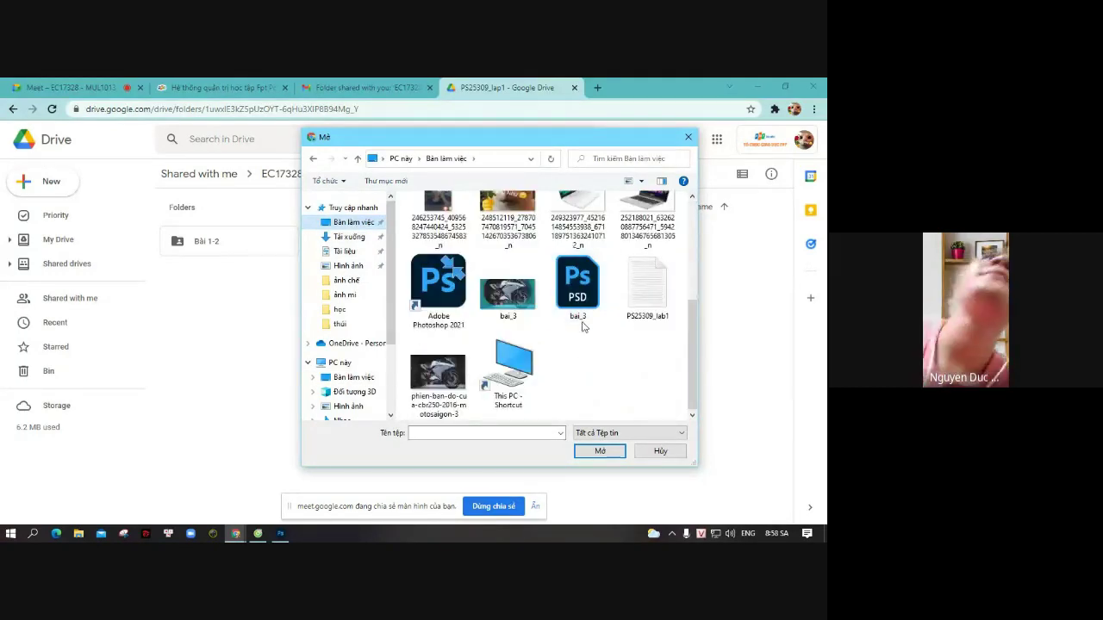
{"action": "scroll", "coordinate": [581, 354], "scroll_direction": "up", "scroll_amount": 1}
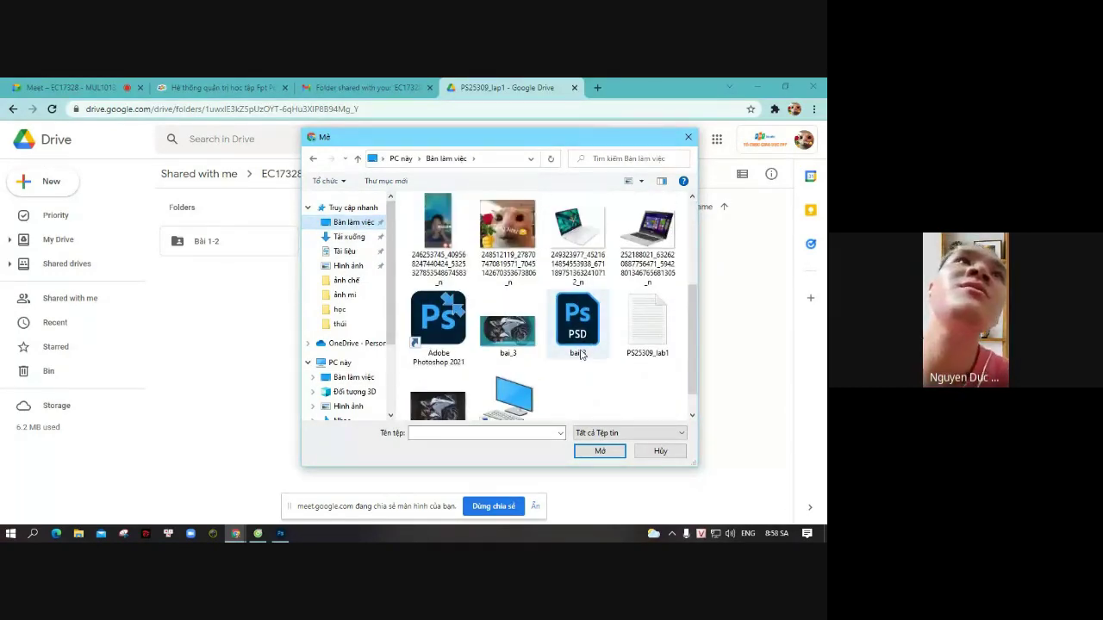
{"action": "scroll", "coordinate": [581, 354], "scroll_direction": "up", "scroll_amount": 2}
{"action": "scroll", "coordinate": [581, 354], "scroll_direction": "up", "scroll_amount": 2}
{"action": "scroll", "coordinate": [586, 353], "scroll_direction": "down", "scroll_amount": 3}
{"action": "scroll", "coordinate": [593, 351], "scroll_direction": "down", "scroll_amount": 2}
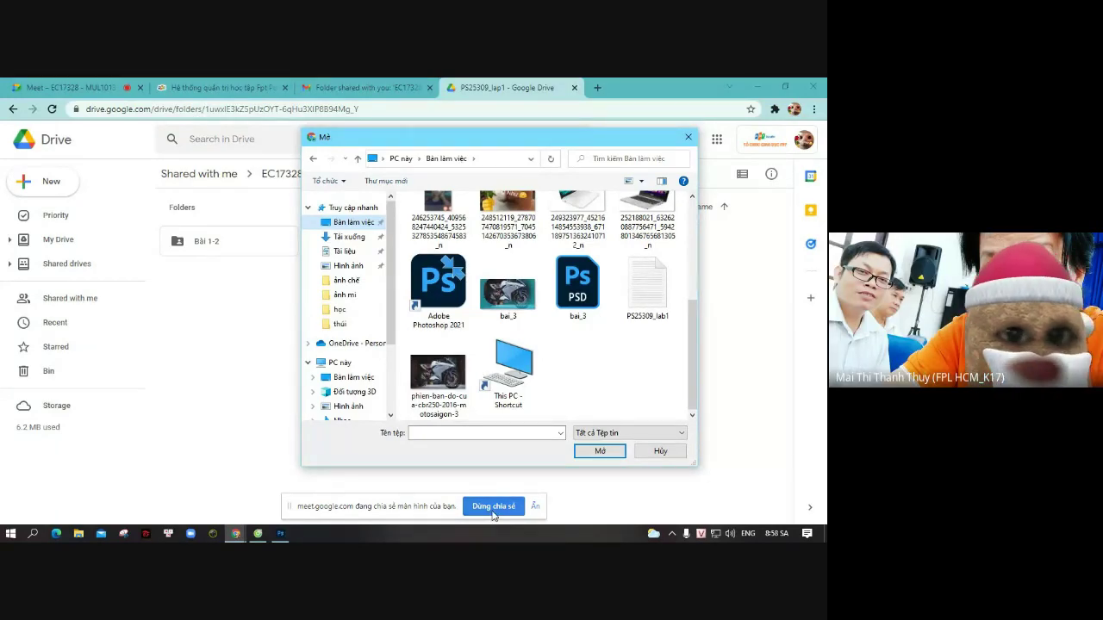
Step: Stop screen sharing, unmute the microphone and bring Photoshop with siêu xe.jpg forward
{"action": "left_click", "coordinate": [495, 512]}
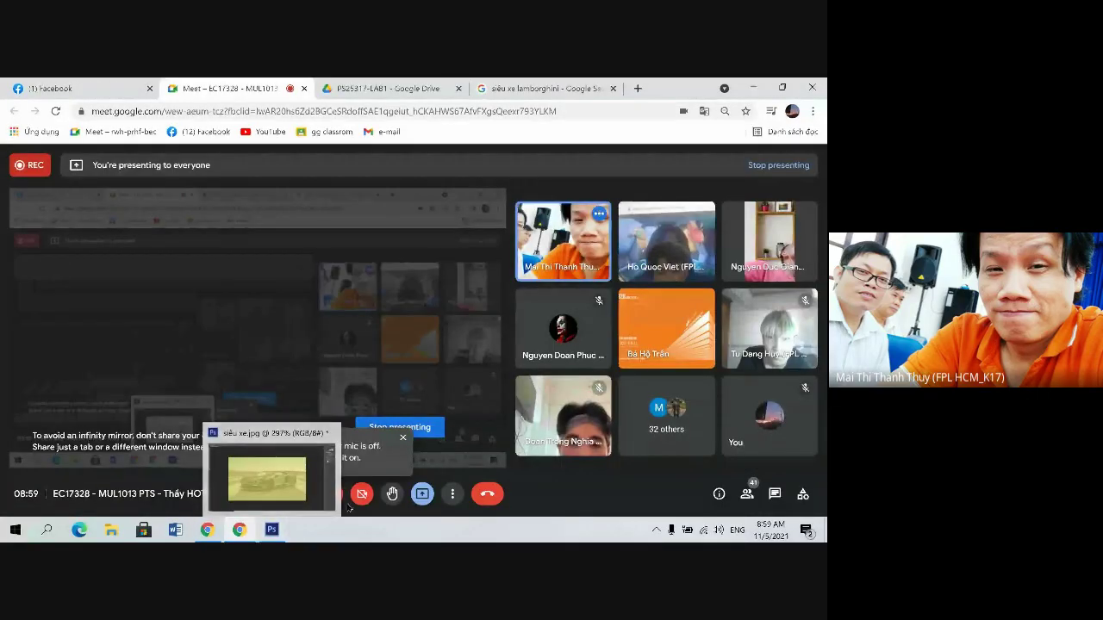
{"action": "left_click", "coordinate": [330, 493]}
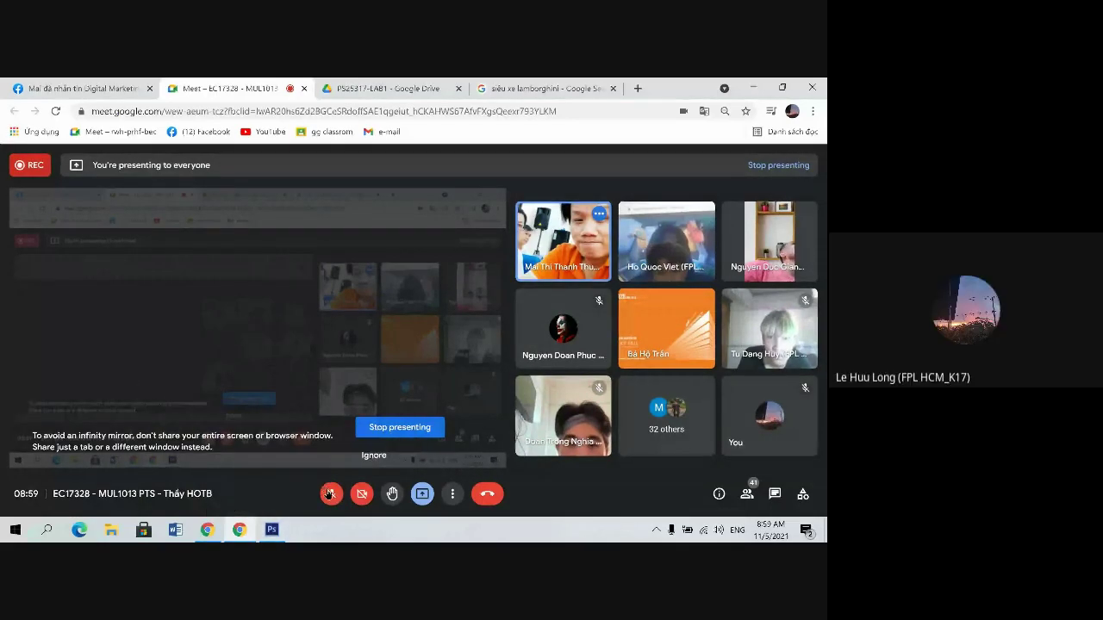
{"action": "left_click", "coordinate": [272, 528]}
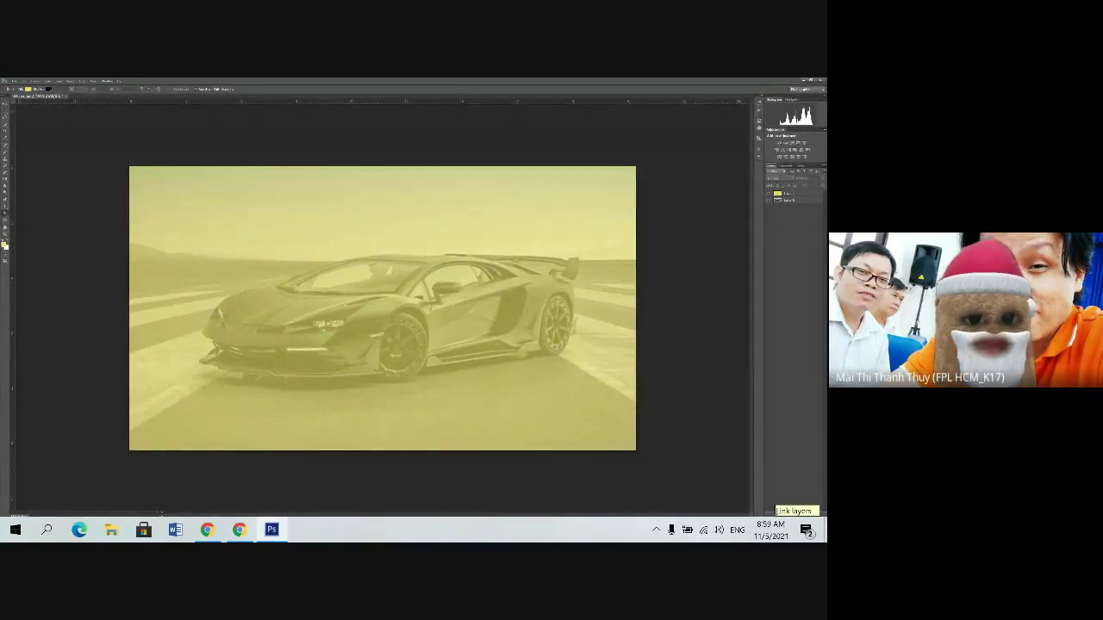
Step: Check the Wi-Fi status, close the panel and return to the bai_3.psd document
{"action": "left_click", "coordinate": [705, 528]}
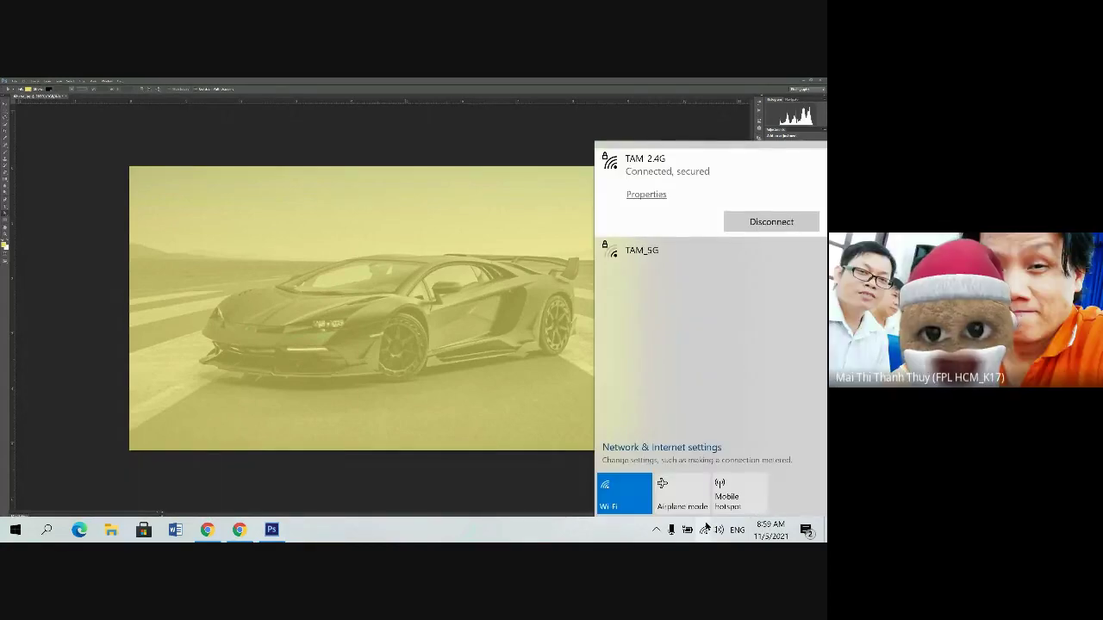
{"action": "left_click", "coordinate": [538, 490]}
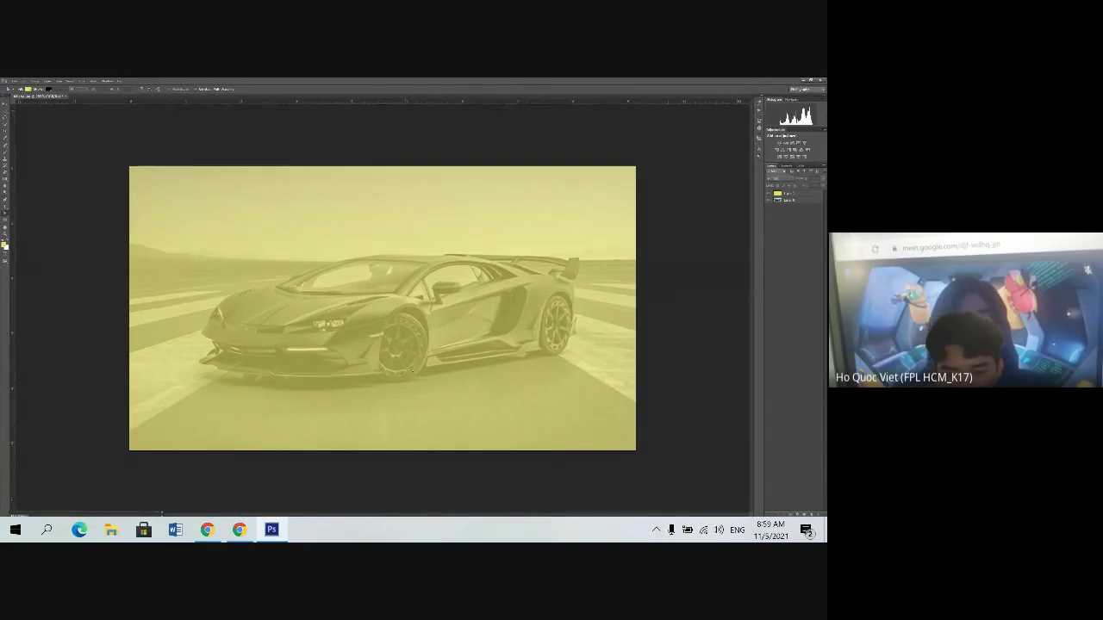
{"action": "left_click", "coordinate": [239, 530]}
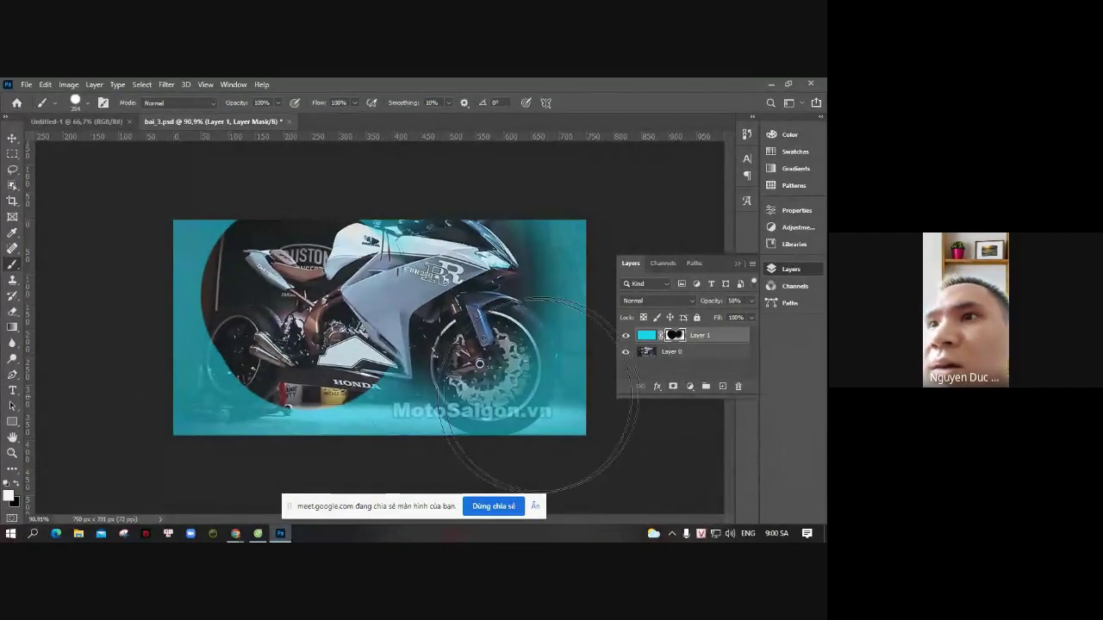
Step: Fill Layer 1's mask with white and set the foreground to near-black #131305
{"action": "key", "text": "alt+BackSpace"}
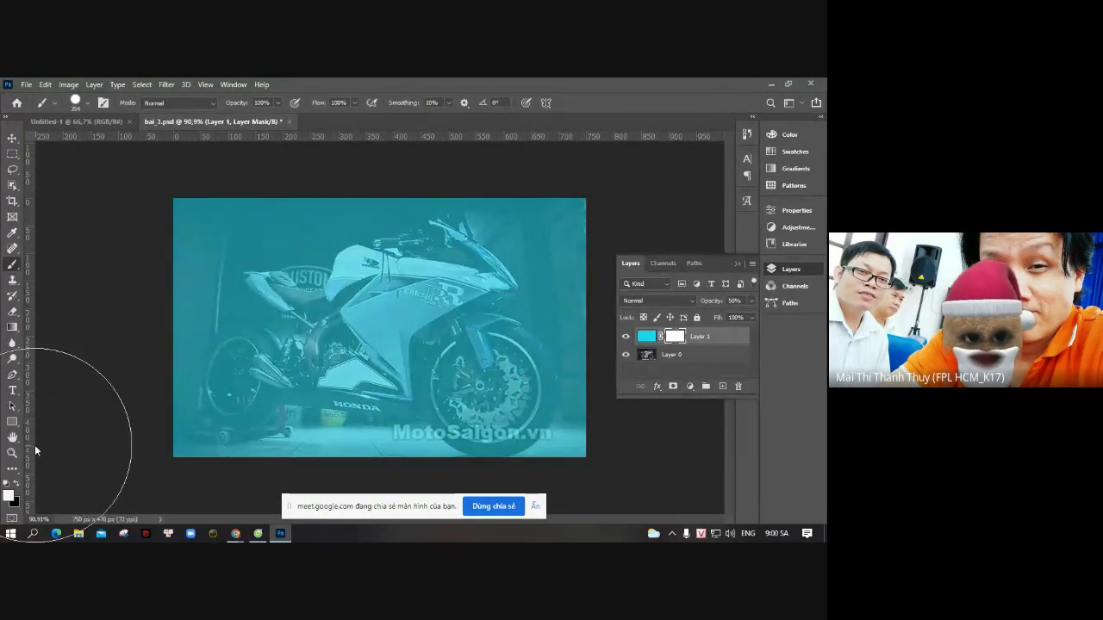
{"action": "left_click", "coordinate": [9, 497]}
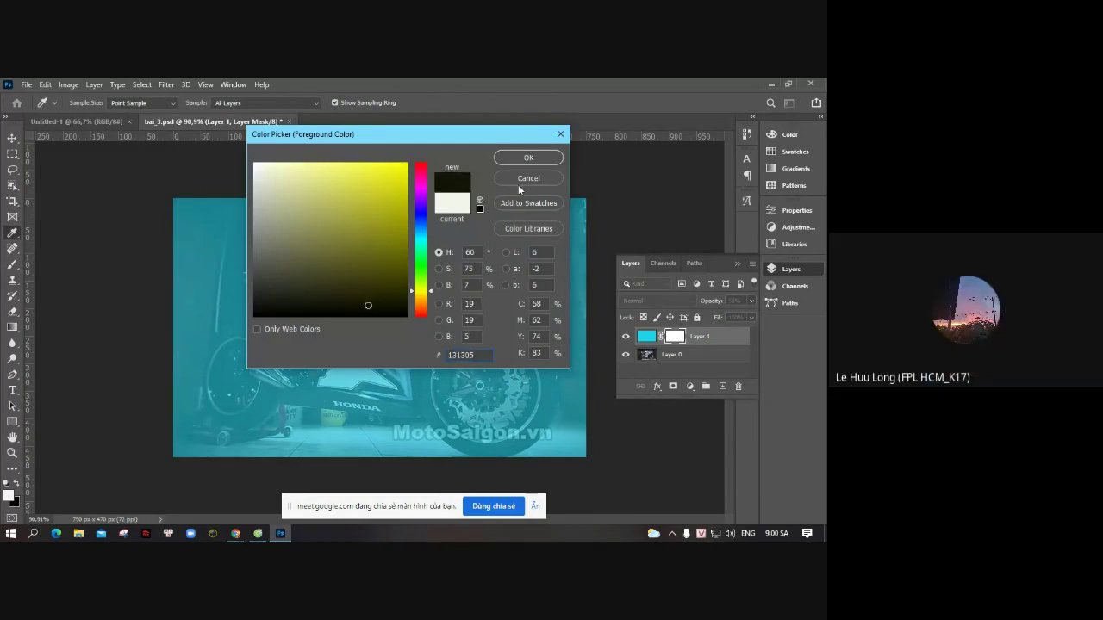
{"action": "left_click", "coordinate": [528, 158]}
Step: Brush the mask at 19% hardness to reveal the motorbike's front, frame and seat
{"action": "key", "text": "b"}
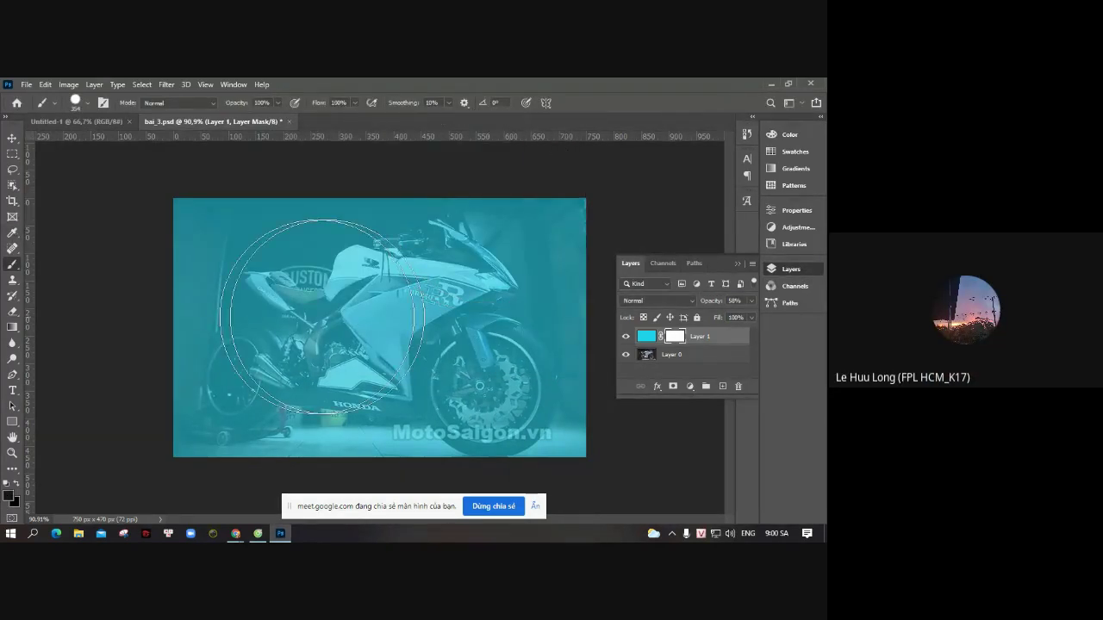
{"action": "left_click", "coordinate": [466, 321]}
{"action": "right_click", "coordinate": [441, 319]}
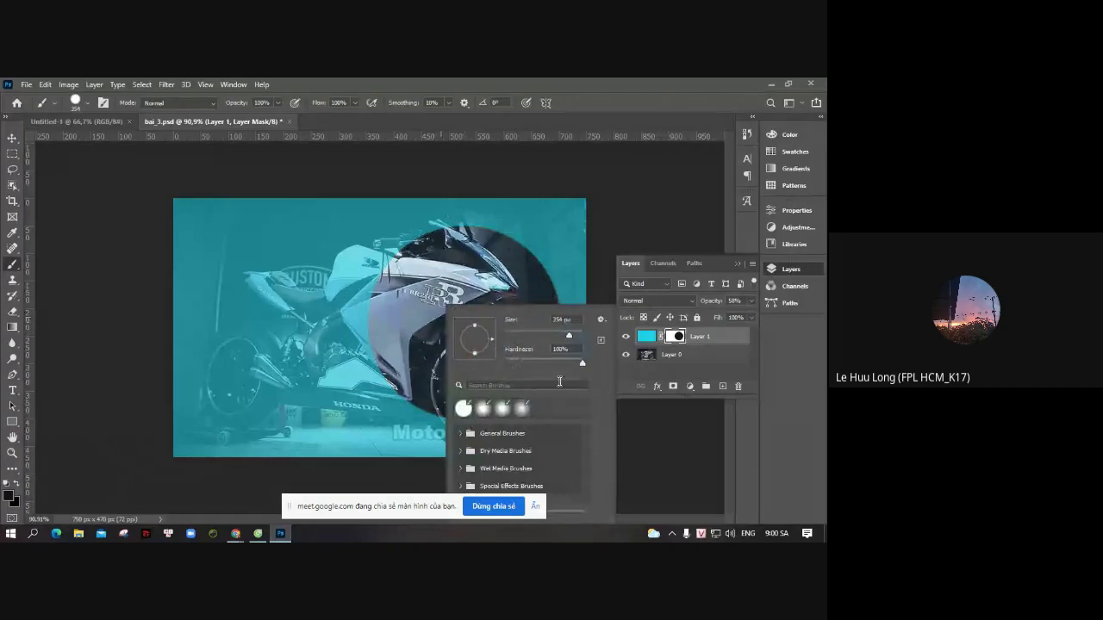
{"action": "left_click_drag", "start_coordinate": [583, 363], "coordinate": [519, 362]}
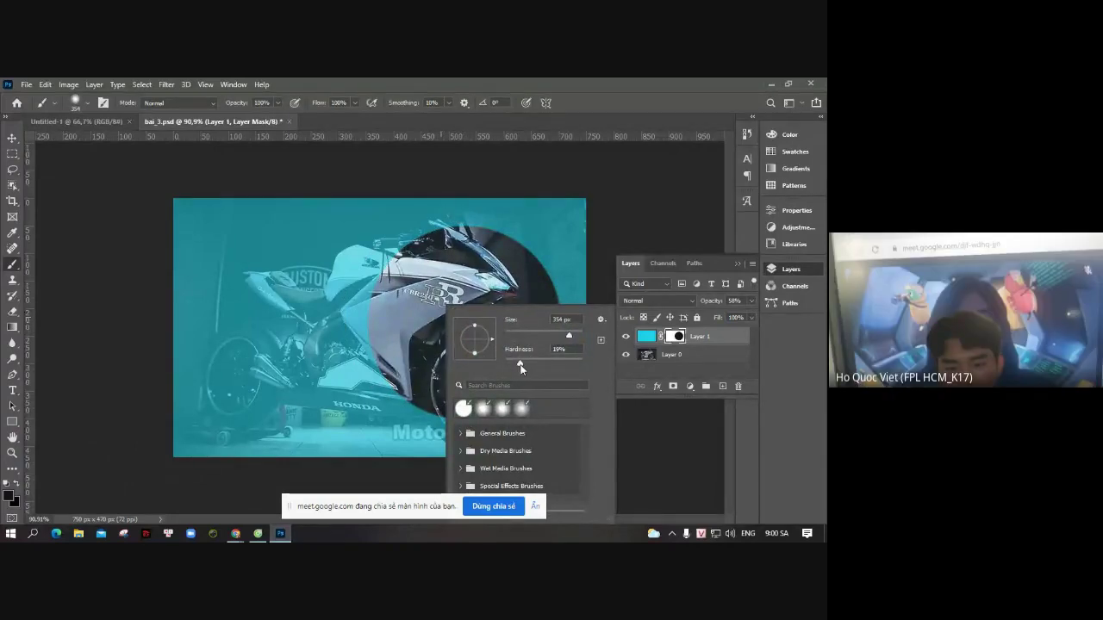
{"action": "left_click_drag", "start_coordinate": [337, 325], "coordinate": [479, 385]}
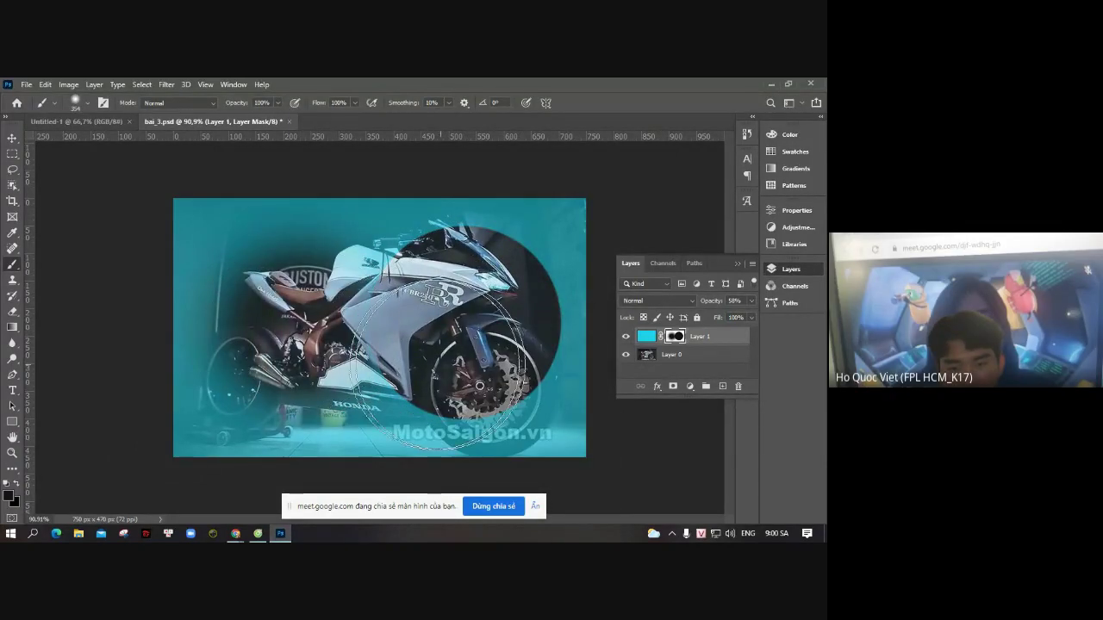
{"action": "mouse_move", "coordinate": [402, 350]}
{"action": "left_mouse_down"}
{"action": "mouse_move", "coordinate": [366, 345]}
{"action": "mouse_move", "coordinate": [412, 326]}
{"action": "mouse_move", "coordinate": [361, 338]}
{"action": "left_mouse_up"}
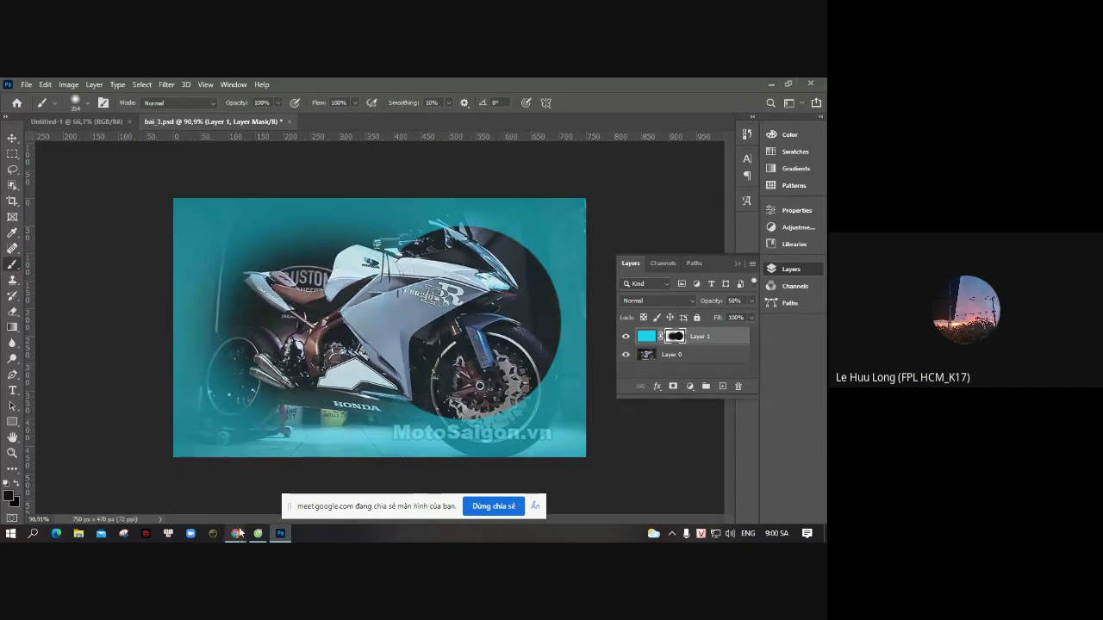
{"action": "mouse_move", "coordinate": [235, 534]}
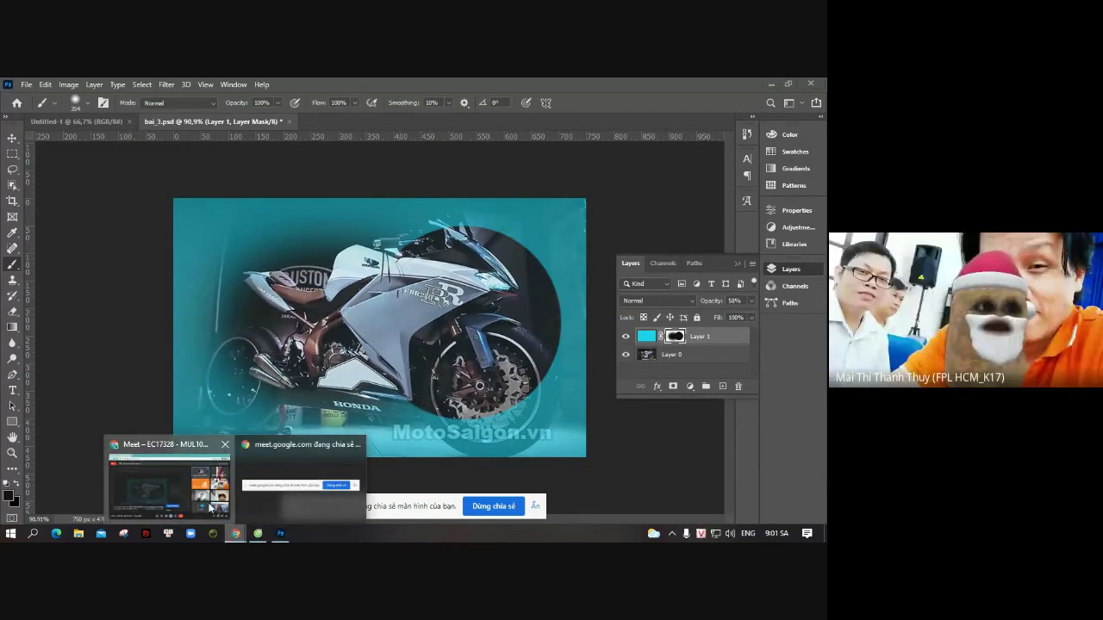
Step: Check the LMS, Gmail and Drive PS25309_lap1 tabs, then minimise windows to the desktop
{"action": "left_click", "coordinate": [168, 483]}
{"action": "left_click", "coordinate": [291, 82]}
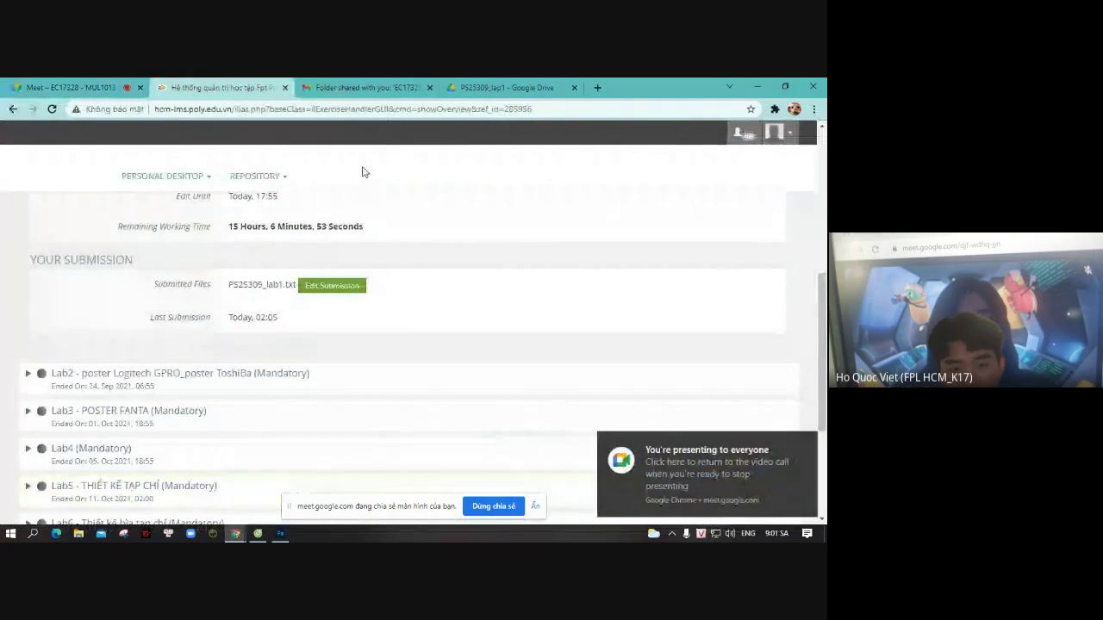
{"action": "left_click", "coordinate": [363, 87]}
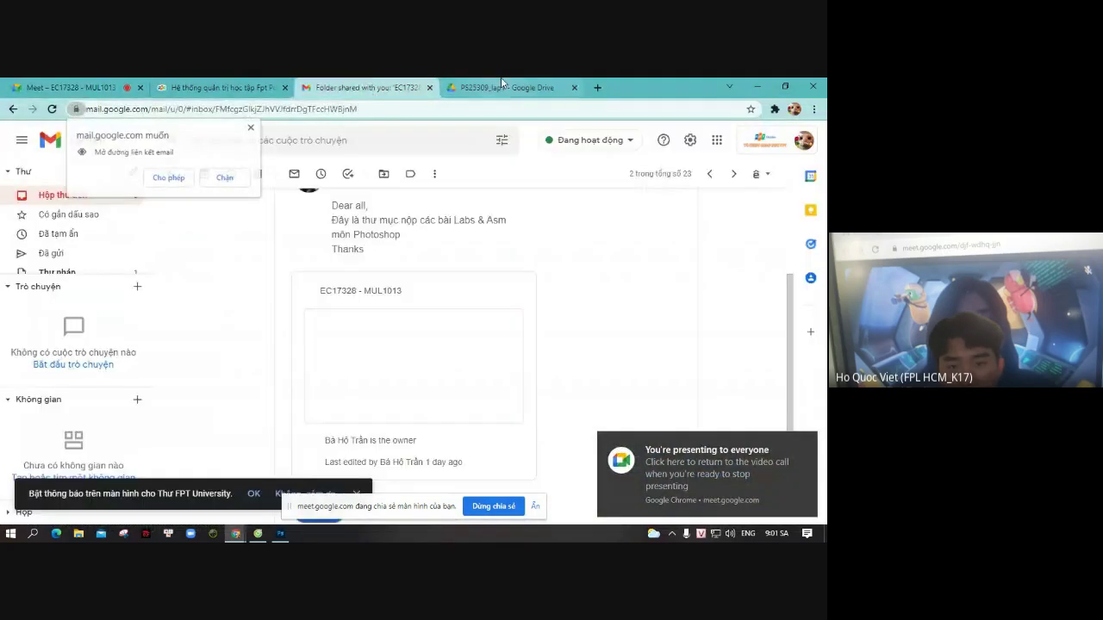
{"action": "left_click", "coordinate": [504, 87]}
{"action": "right_click", "coordinate": [253, 291]}
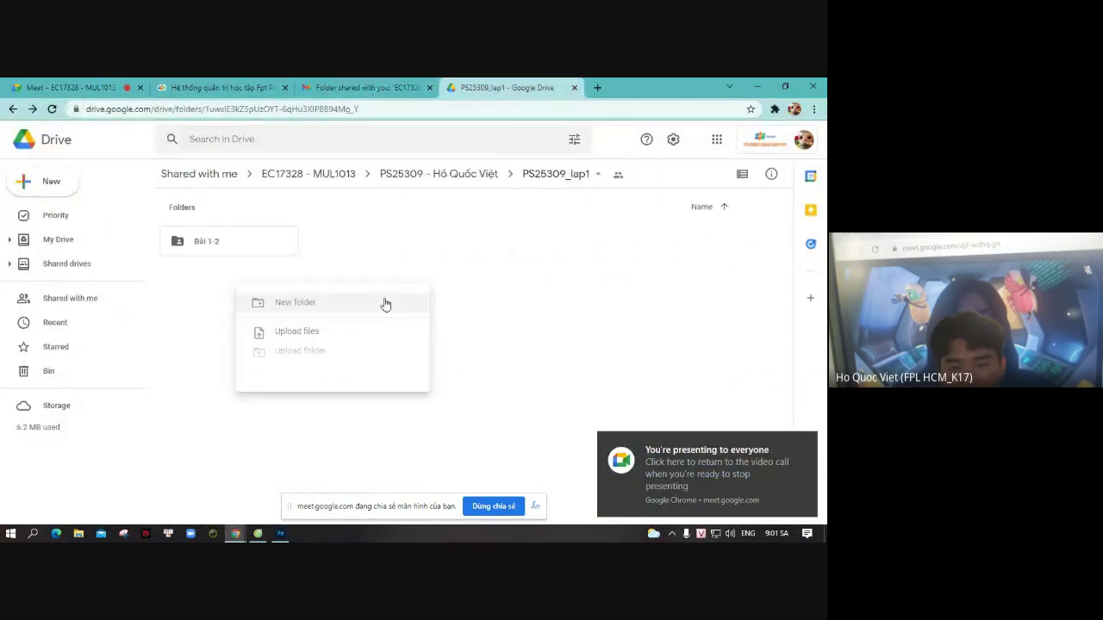
{"action": "left_click", "coordinate": [756, 87]}
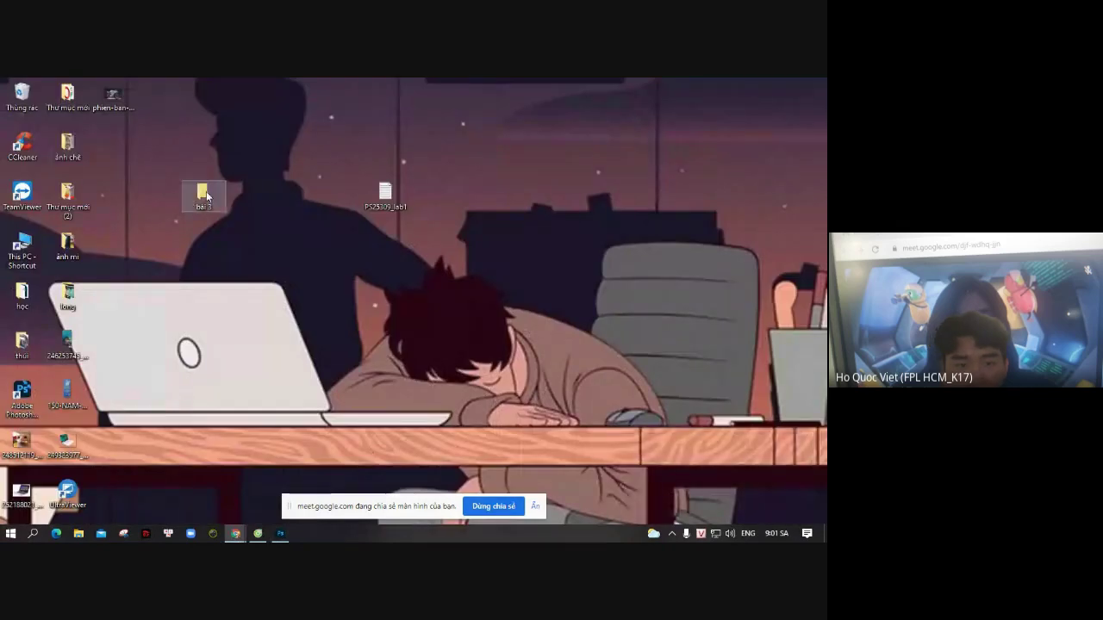
{"action": "left_click_drag", "start_coordinate": [186, 205], "coordinate": [142, 204]}
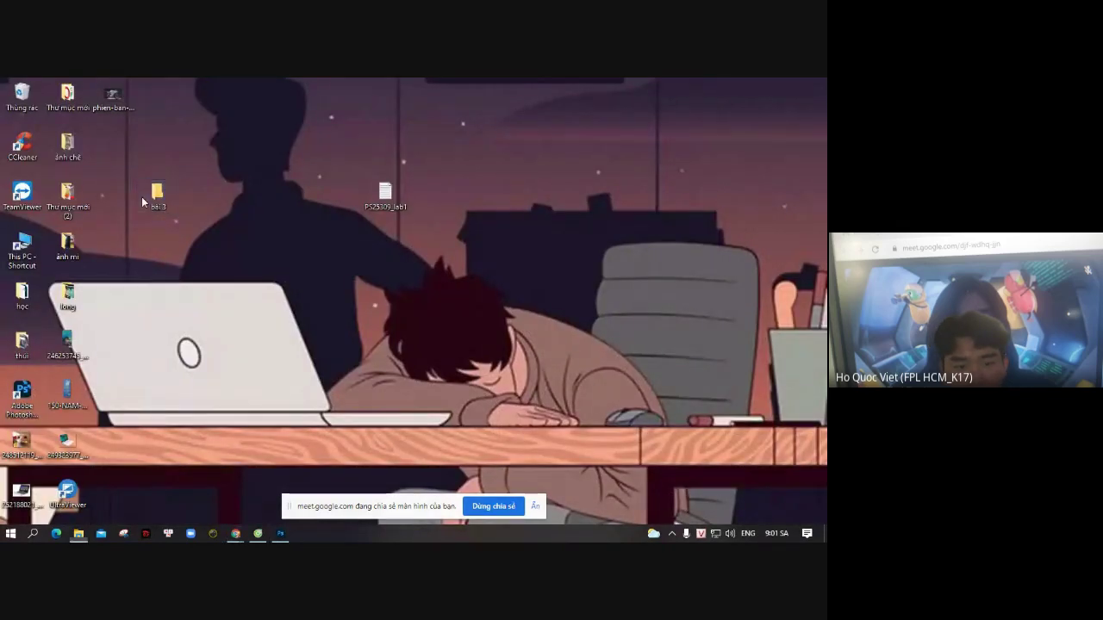
{"action": "double_click", "coordinate": [146, 198]}
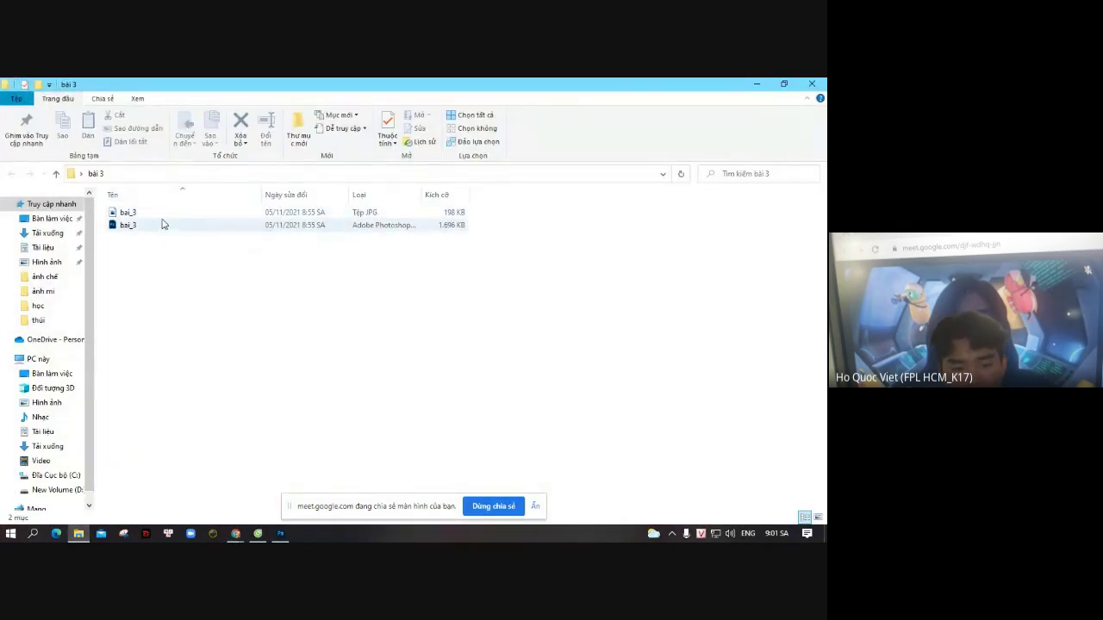
{"action": "left_click", "coordinate": [132, 227]}
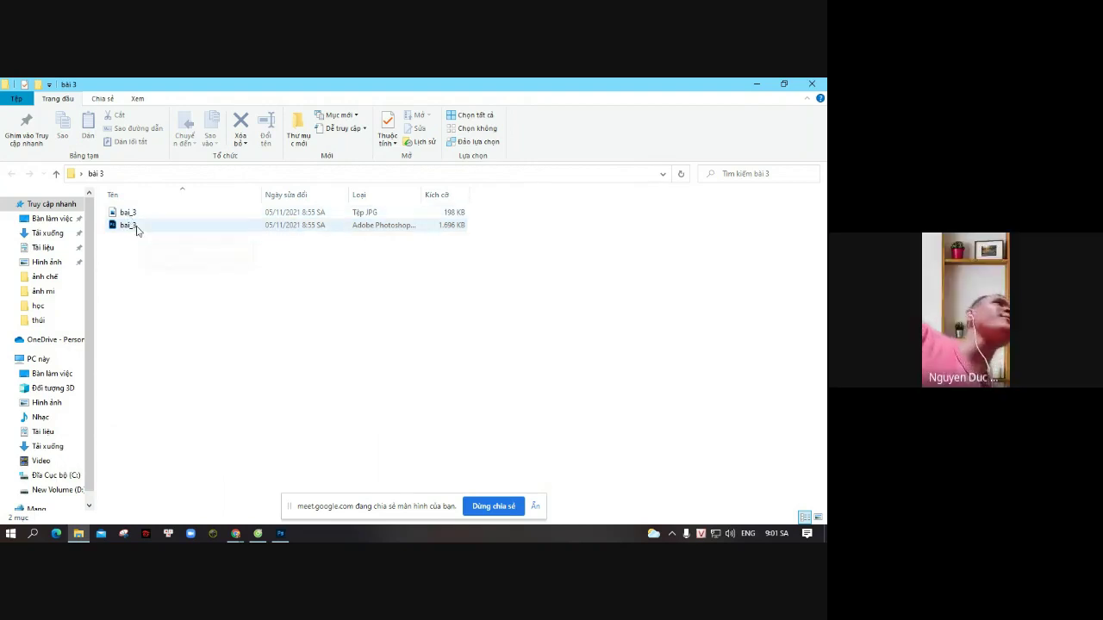
{"action": "left_click", "coordinate": [239, 533]}
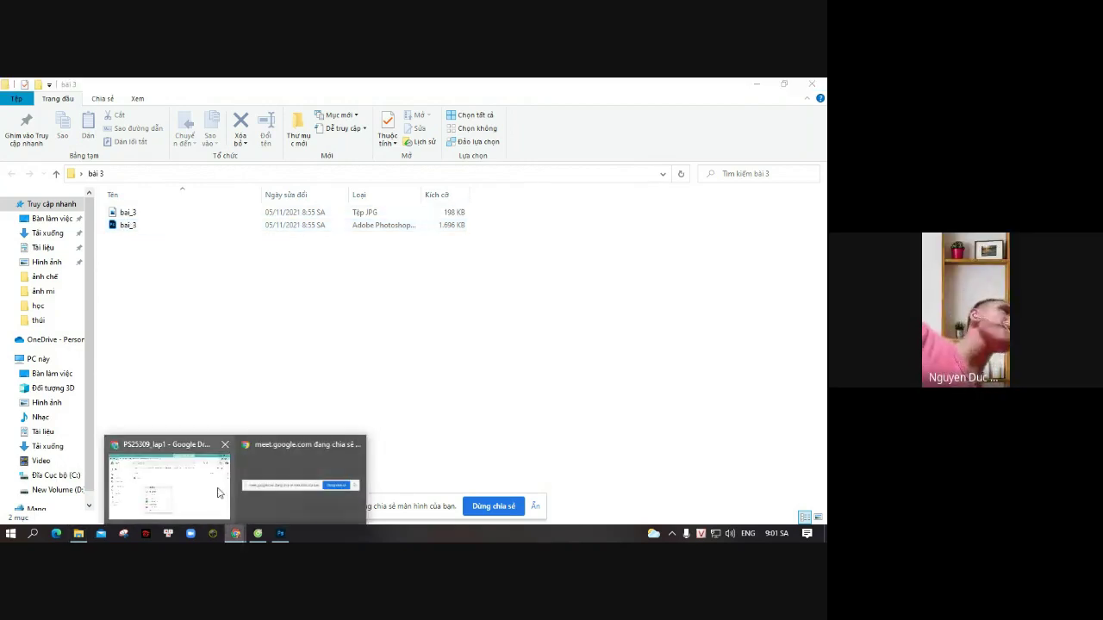
Step: Bring bai_3.psd back in Photoshop and pick a near-black foreground colour
{"action": "left_click", "coordinate": [280, 533]}
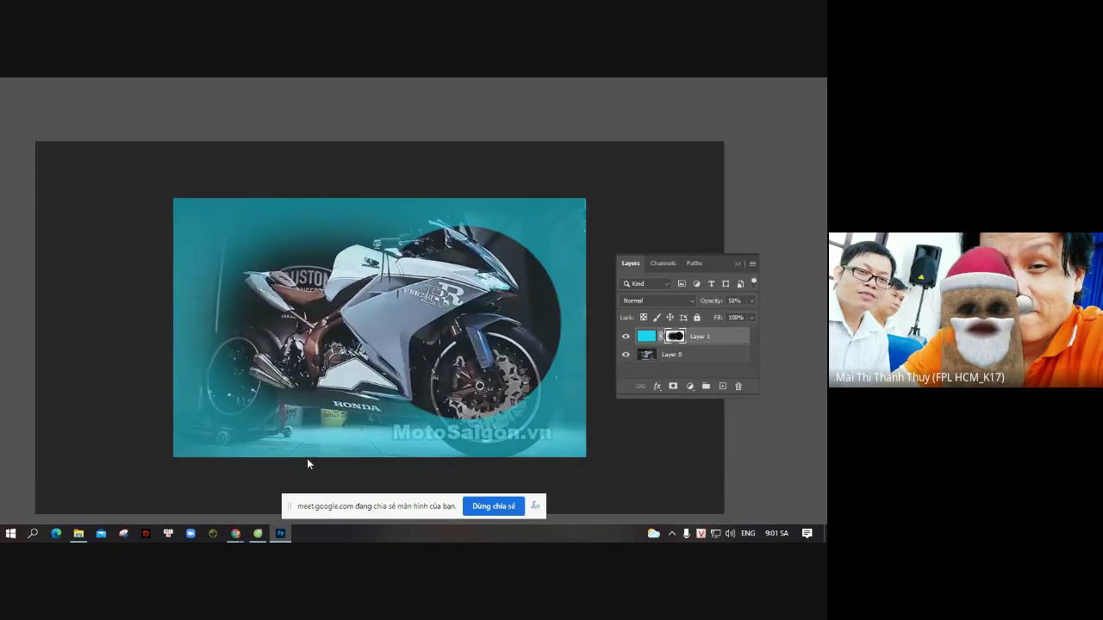
{"action": "left_click", "coordinate": [8, 496]}
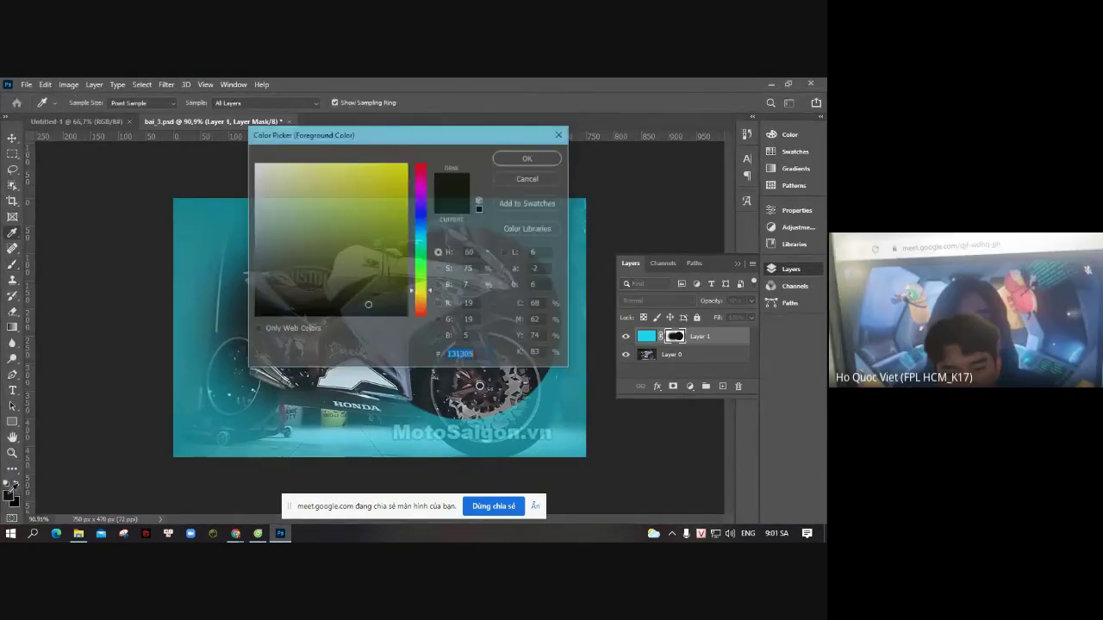
{"action": "left_click_drag", "start_coordinate": [391, 303], "coordinate": [353, 307]}
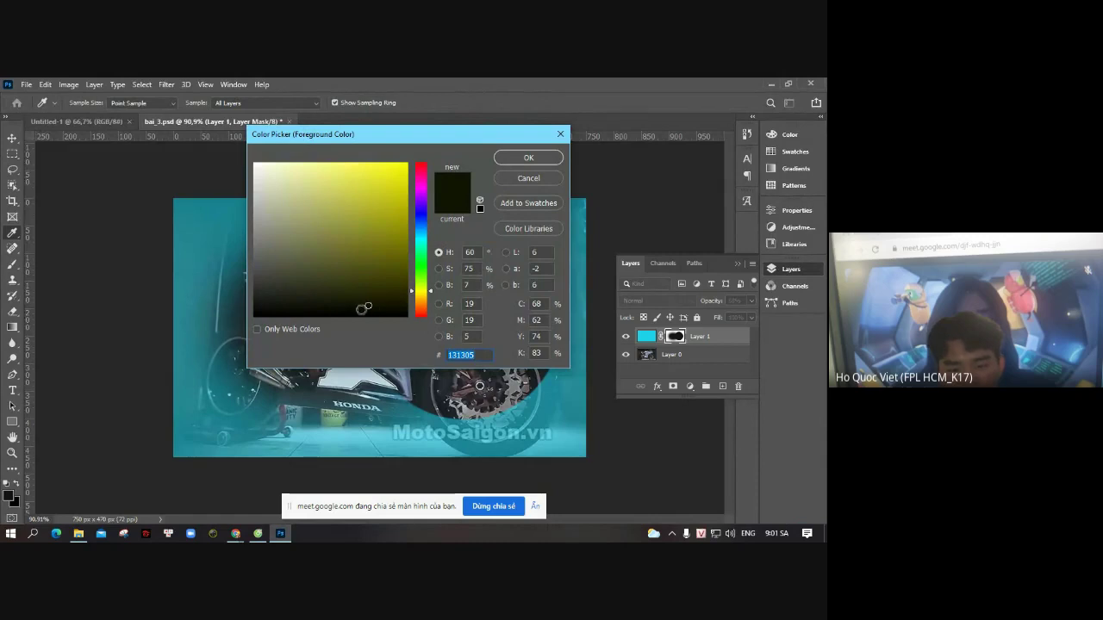
{"action": "left_click", "coordinate": [528, 159]}
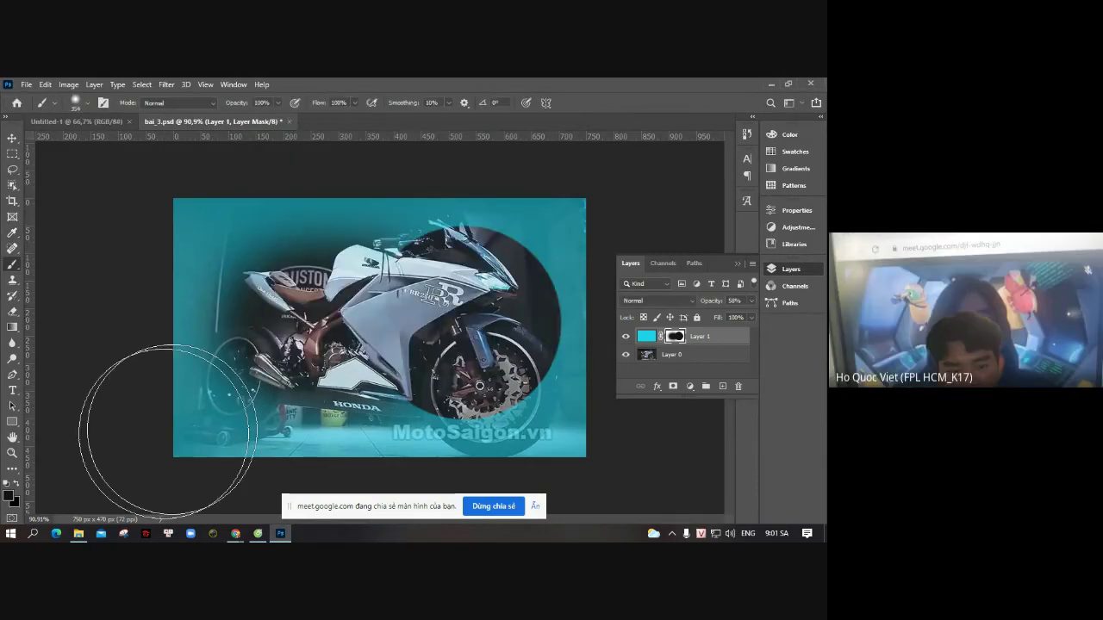
Step: Adjust the foreground to near-black 12120e and select Layer 1's mask
{"action": "left_click", "coordinate": [9, 497]}
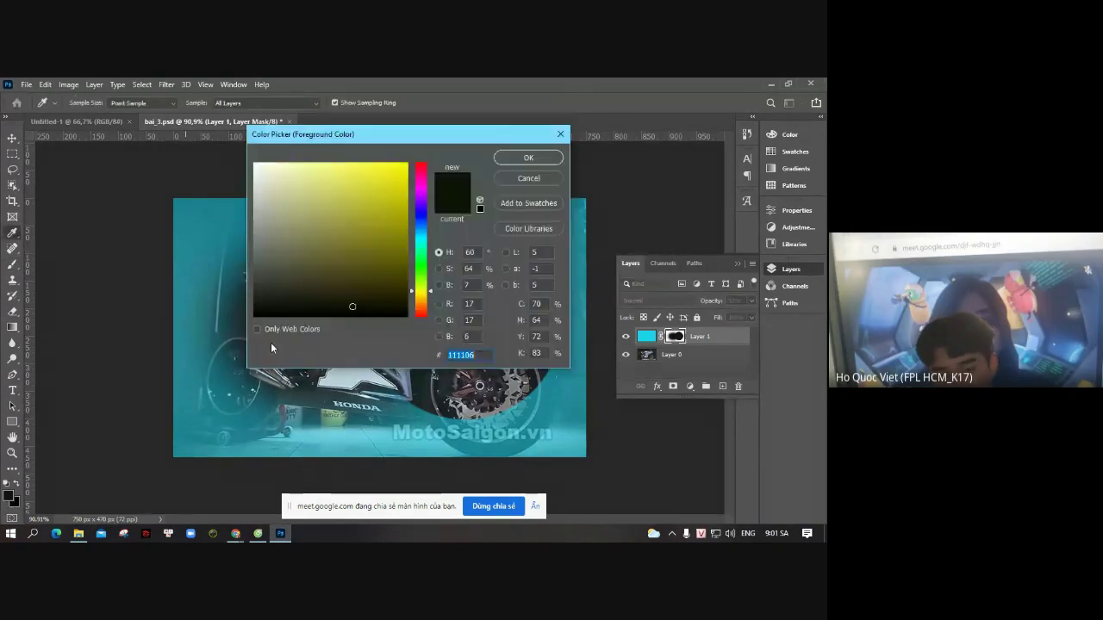
{"action": "left_click", "coordinate": [325, 305]}
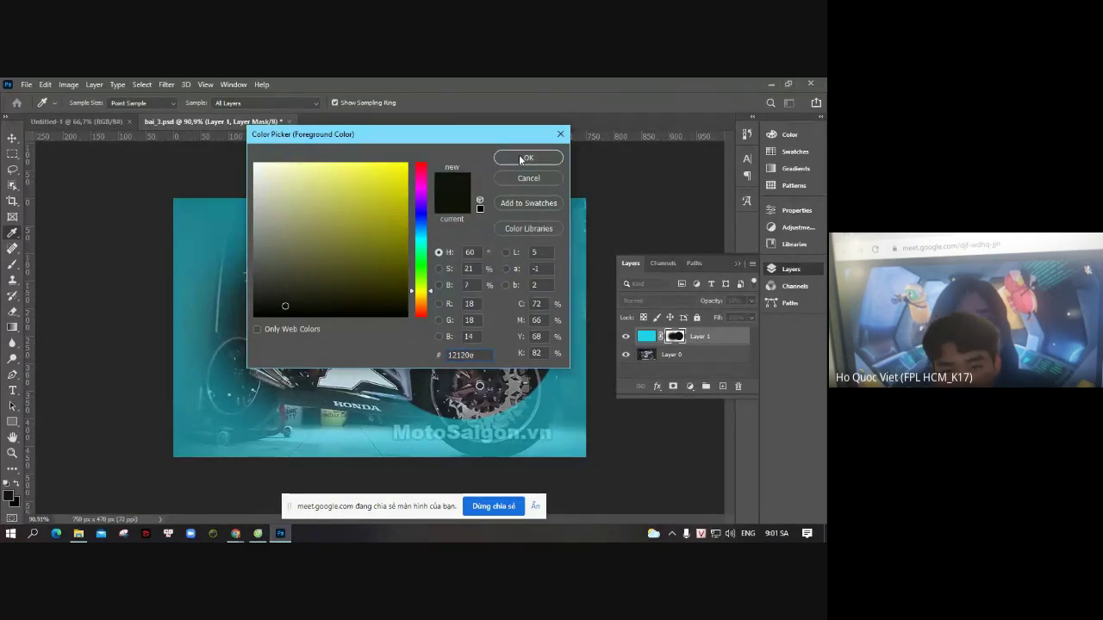
{"action": "left_click", "coordinate": [522, 160]}
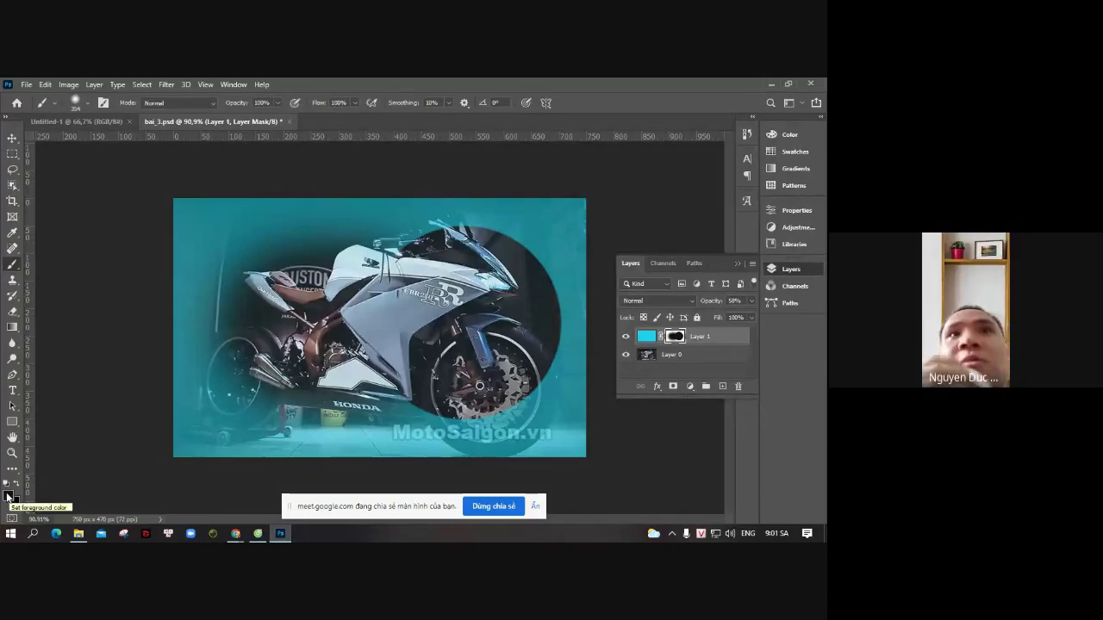
{"action": "left_click", "coordinate": [10, 494]}
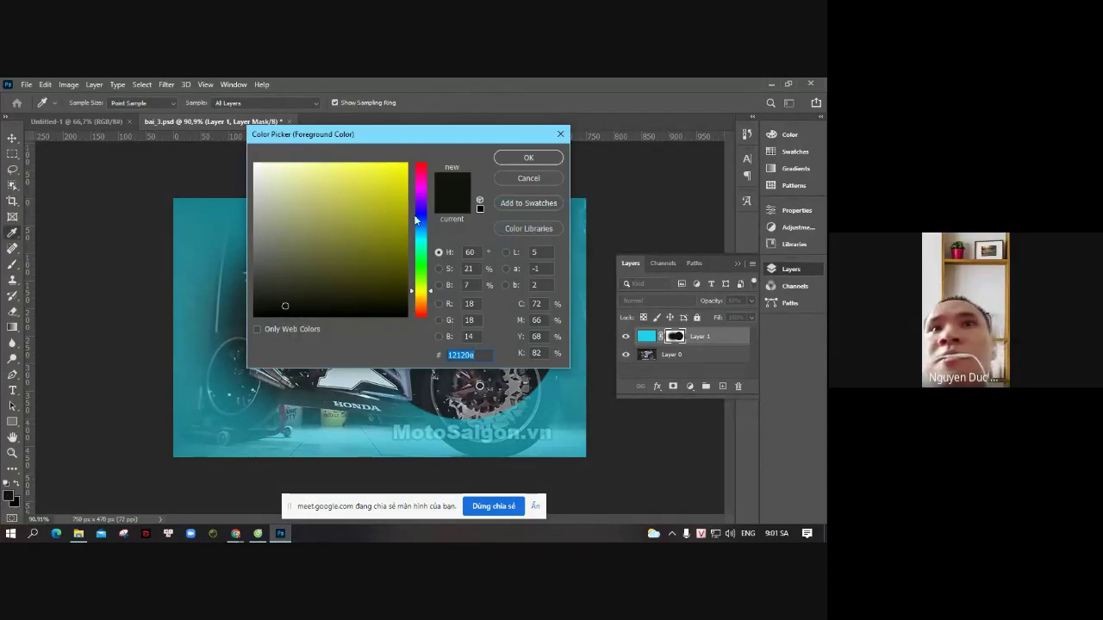
{"action": "left_click", "coordinate": [527, 158]}
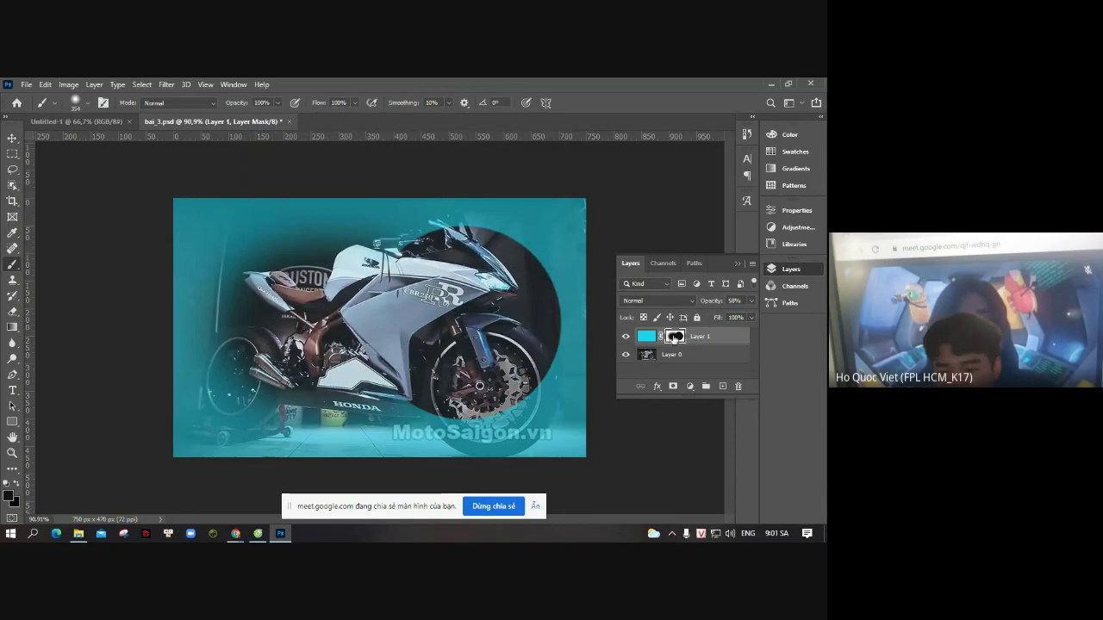
{"action": "left_click", "coordinate": [650, 338]}
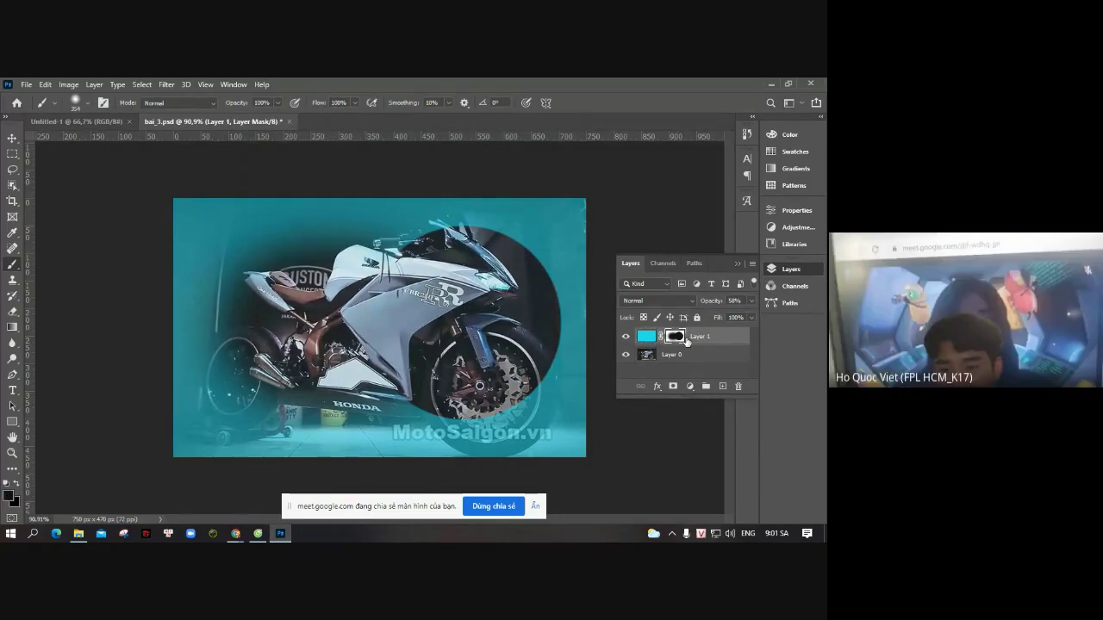
{"action": "left_click", "coordinate": [495, 507]}
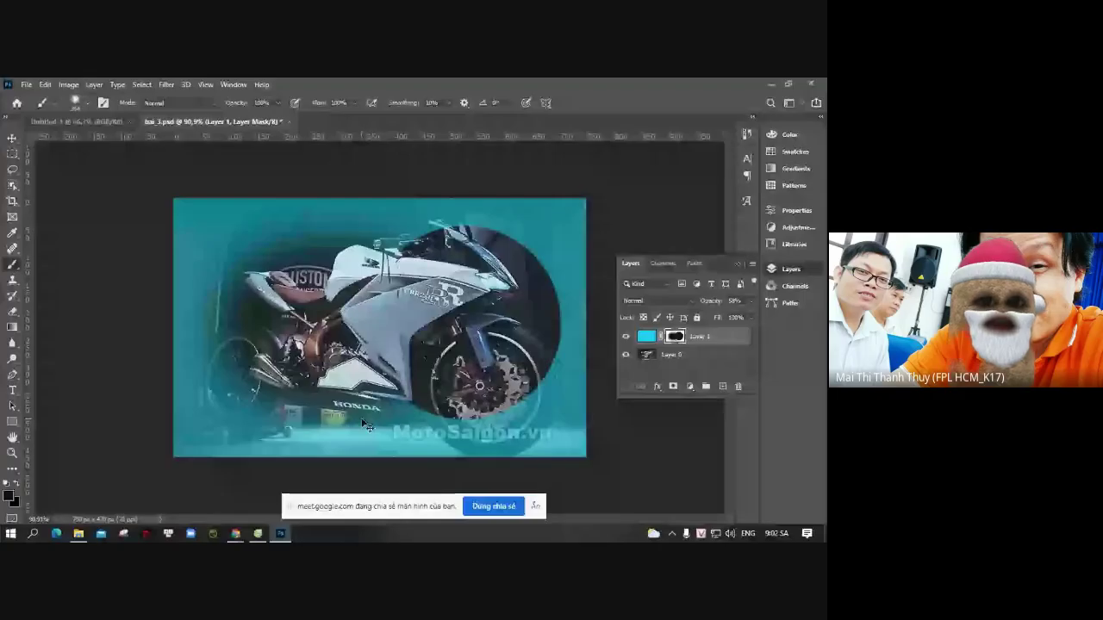
Step: Delete old Layer 1 and add a new cyan-filled layer at 37% opacity with a white mask
{"action": "key", "text": "Delete"}
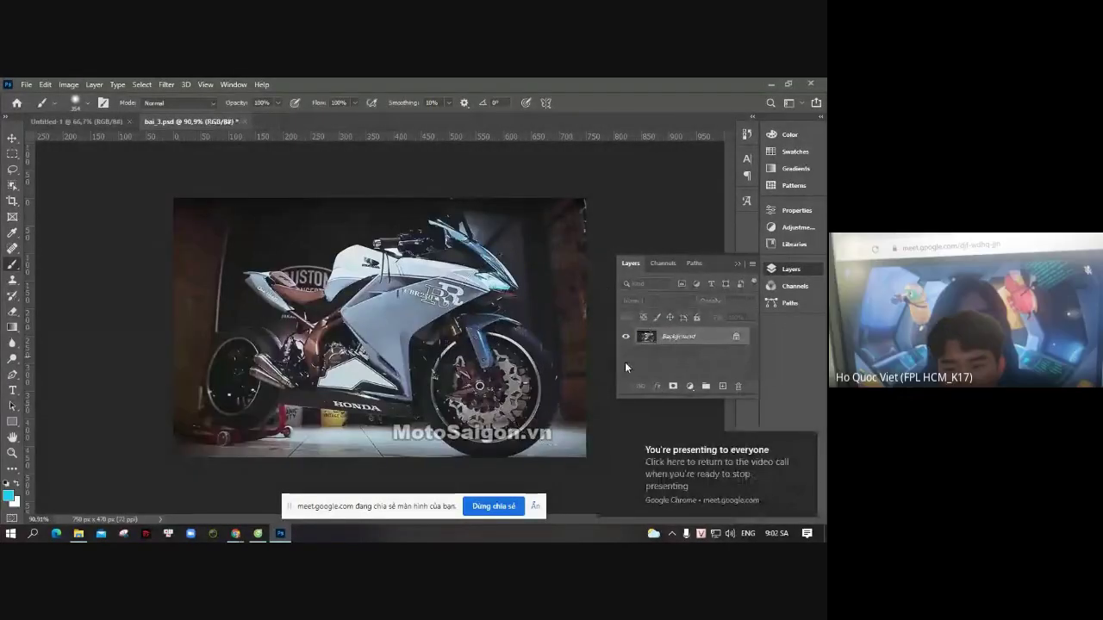
{"action": "left_click", "coordinate": [723, 387]}
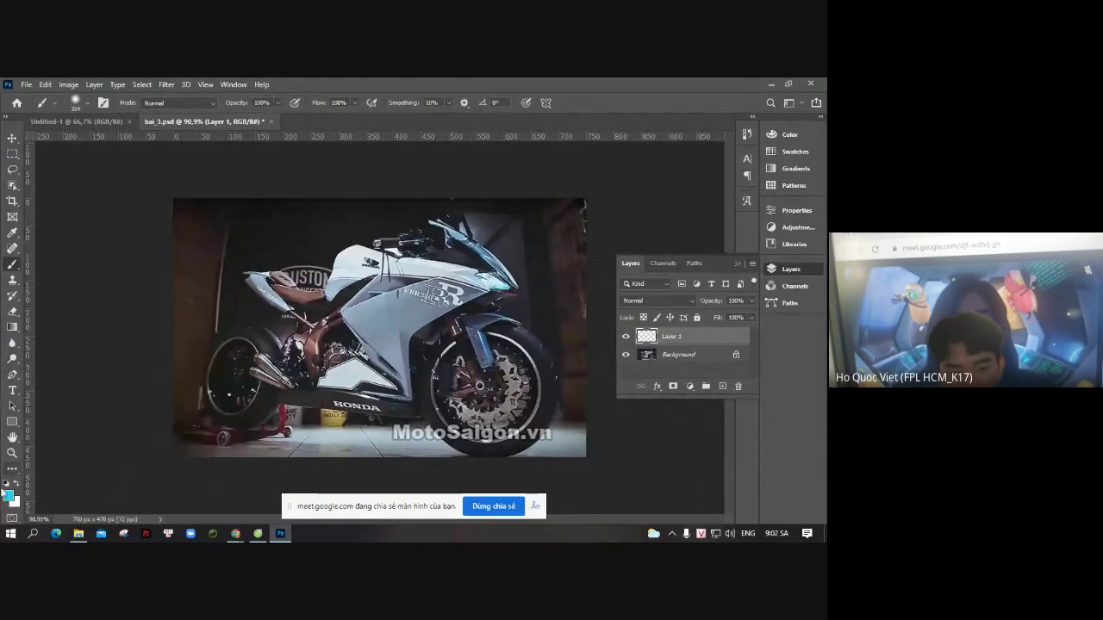
{"action": "key", "text": "alt+BackSpace"}
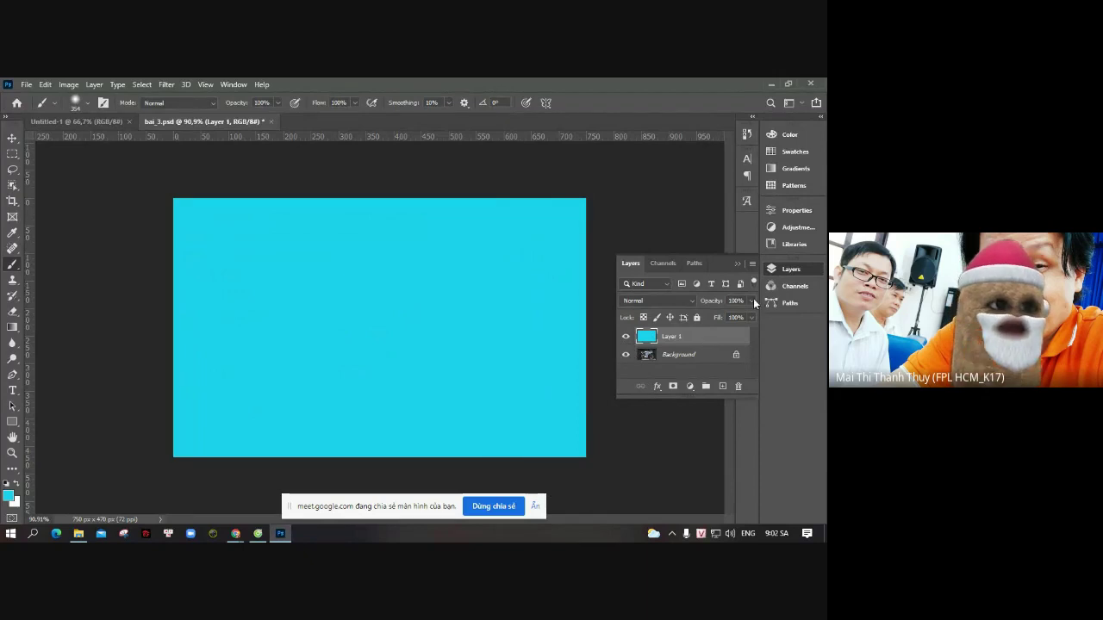
{"action": "left_click_drag", "start_coordinate": [753, 300], "coordinate": [714, 317]}
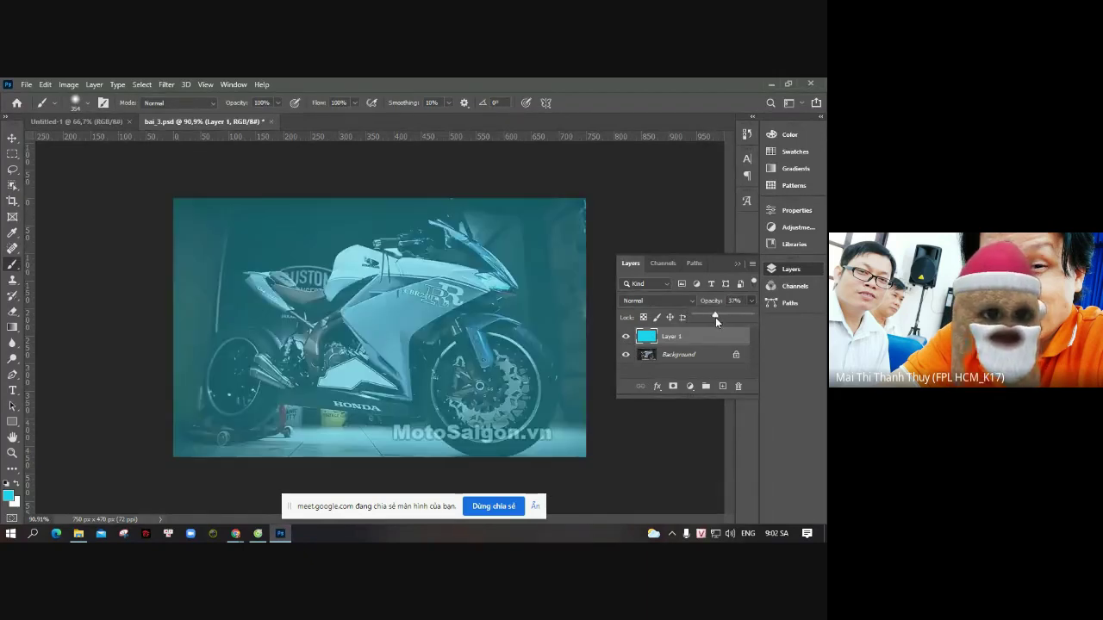
{"action": "left_click", "coordinate": [674, 387]}
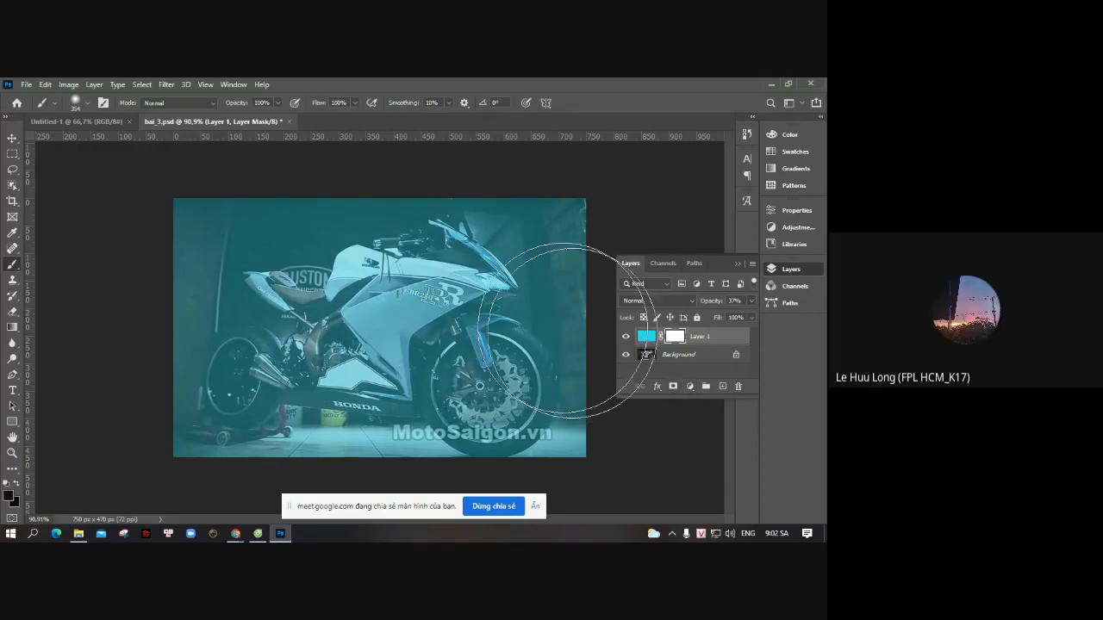
Step: With a black, enlarged brush, paint a round opening on the mask over the bike
{"action": "left_click", "coordinate": [7, 498]}
{"action": "left_click", "coordinate": [528, 160]}
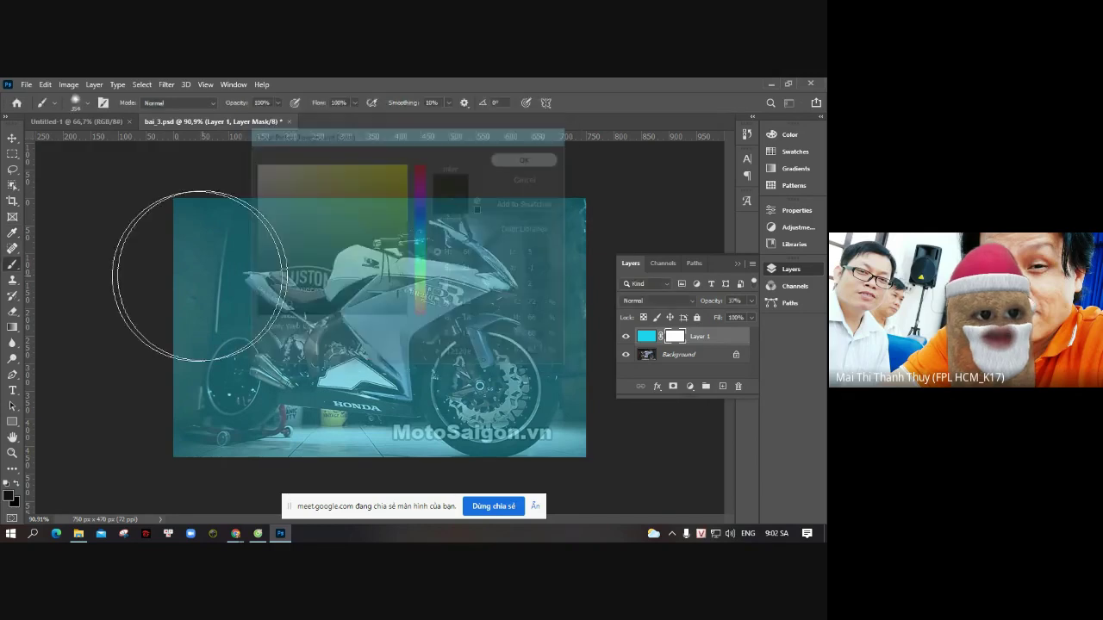
{"action": "right_click", "coordinate": [14, 267]}
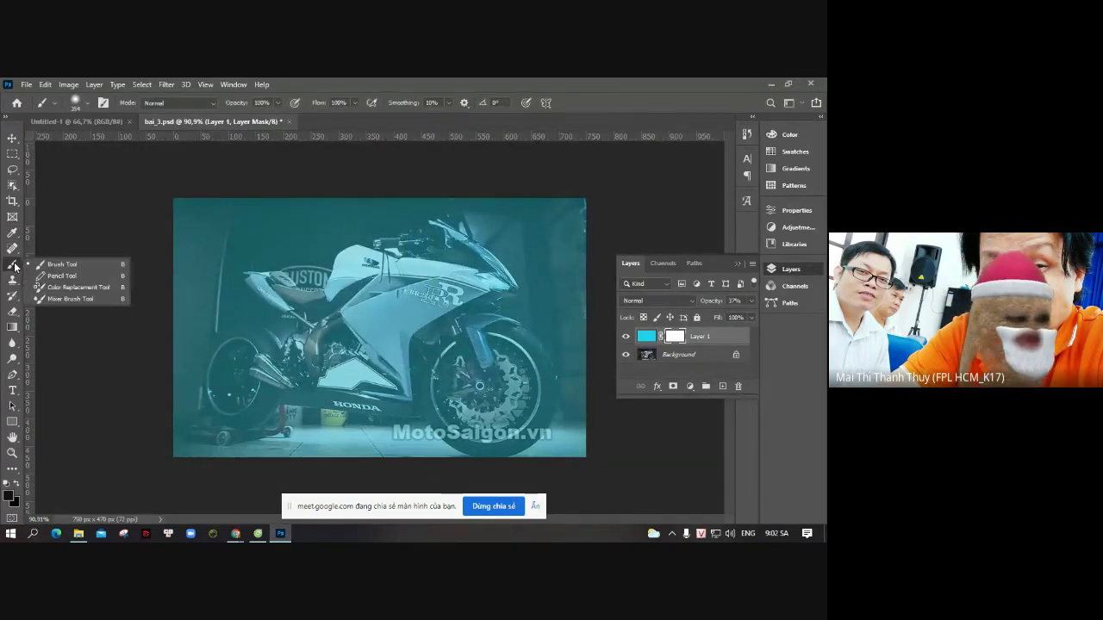
{"action": "left_click", "coordinate": [65, 266]}
{"action": "left_click", "coordinate": [465, 323]}
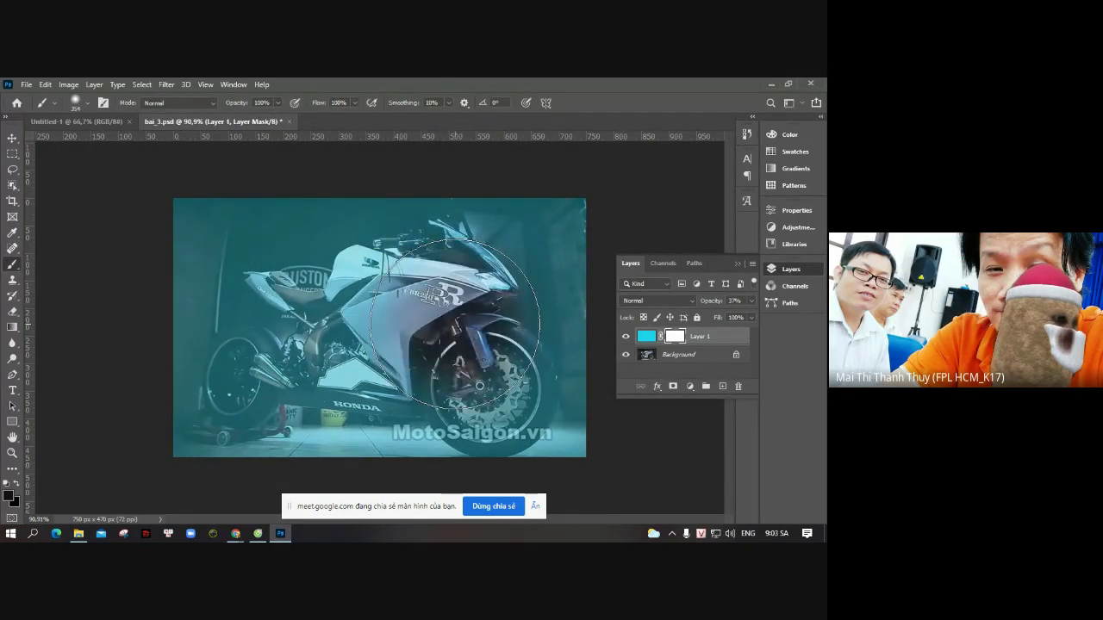
{"action": "left_click", "coordinate": [481, 330]}
{"action": "right_click", "coordinate": [460, 326]}
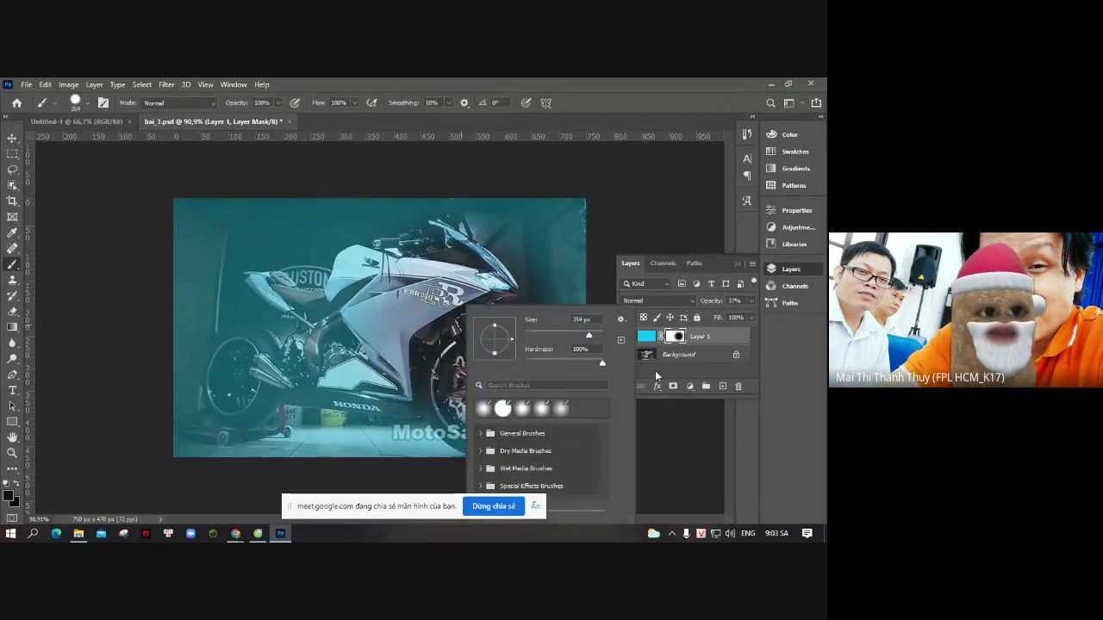
{"action": "left_click", "coordinate": [338, 311]}
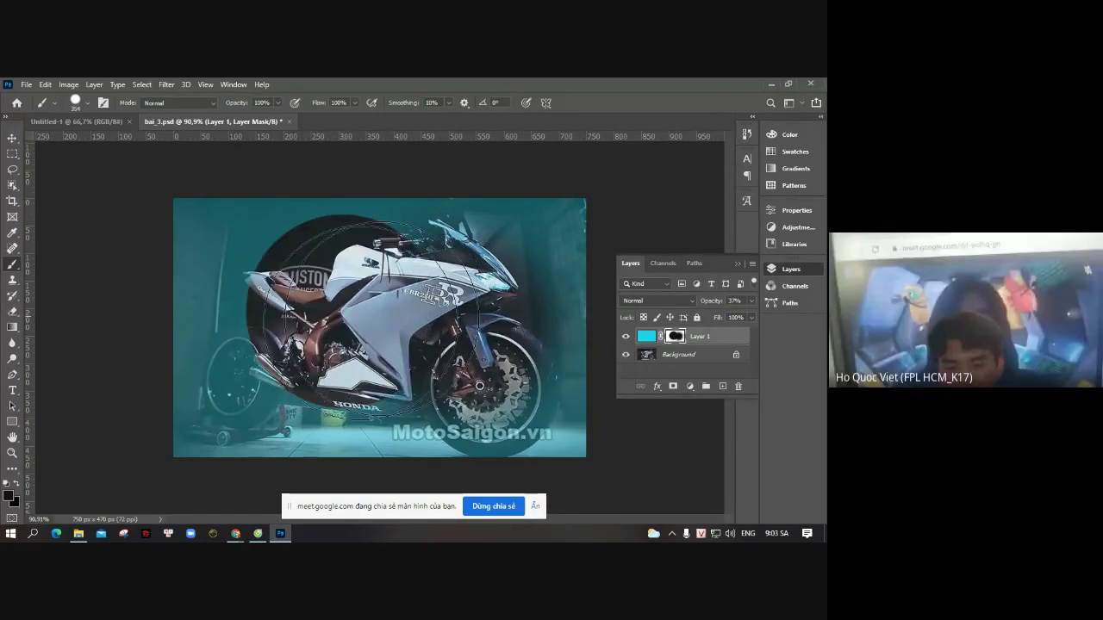
Step: Start a crop, pulling the top edge down to 362 px height
{"action": "left_click", "coordinate": [10, 202]}
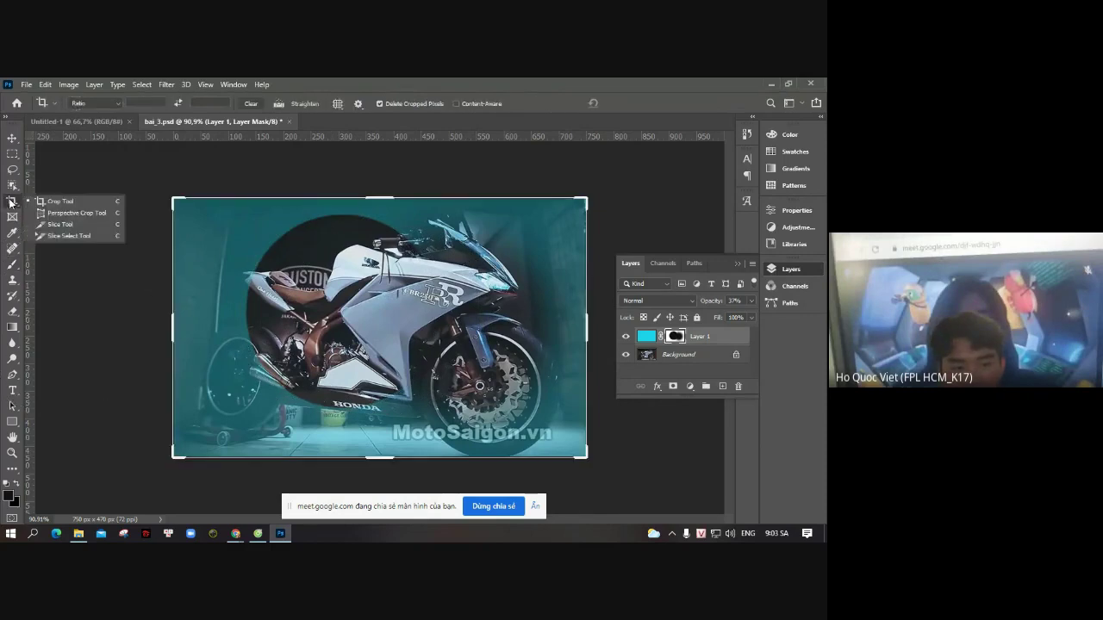
{"action": "left_click", "coordinate": [60, 201]}
{"action": "left_click_drag", "start_coordinate": [379, 198], "coordinate": [378, 232]}
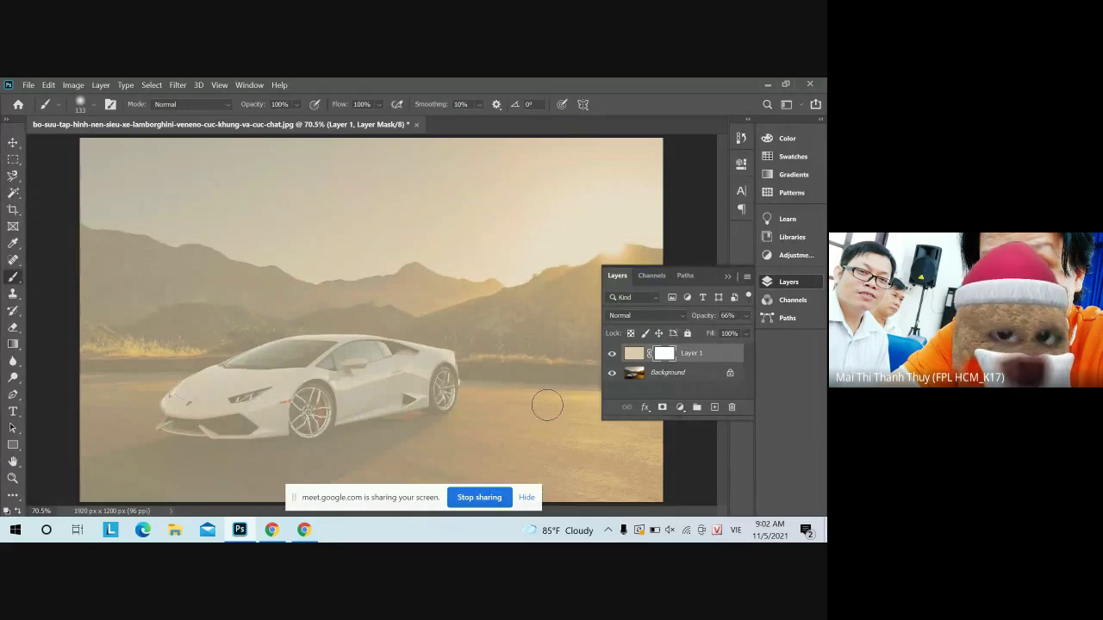
Step: Check brush settings, undo an accidental extra mask, and reset colours to black and white
{"action": "left_click", "coordinate": [83, 102]}
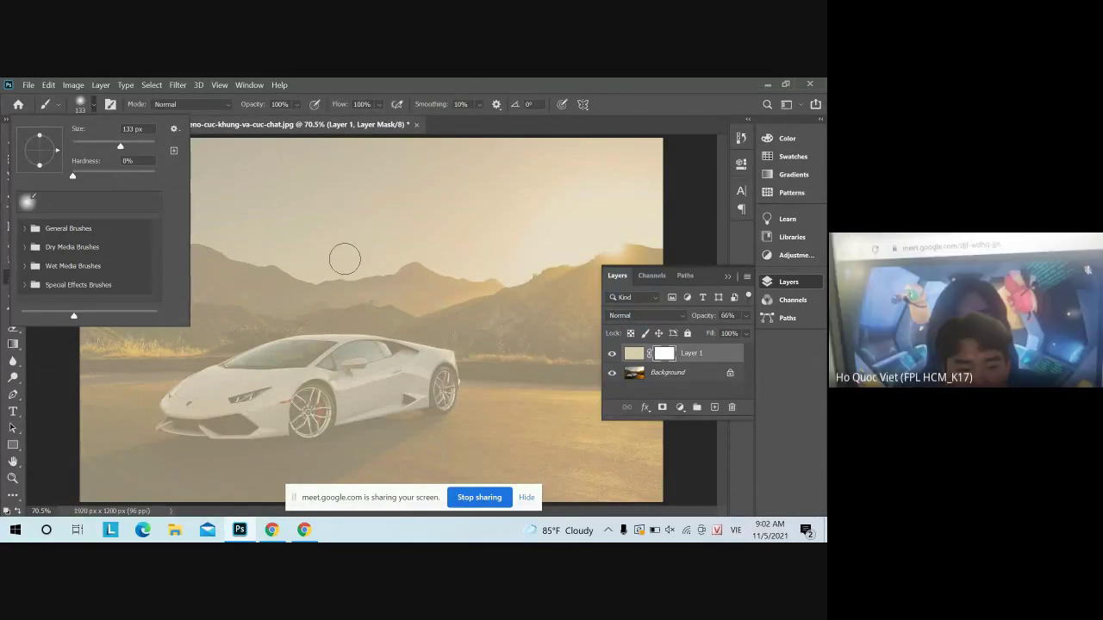
{"action": "left_click", "coordinate": [66, 379]}
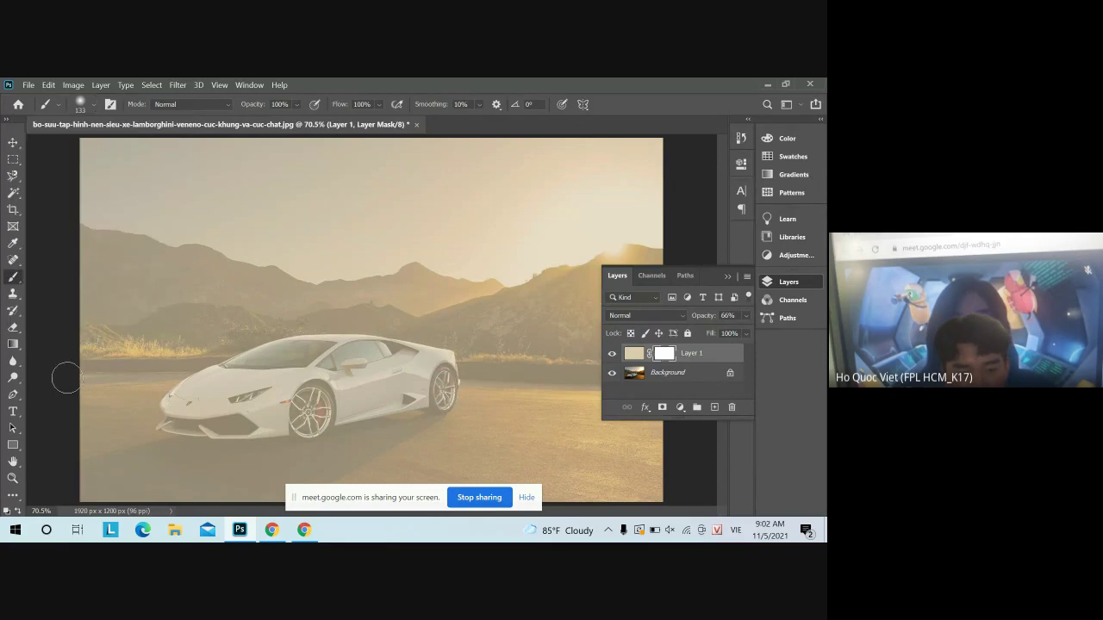
{"action": "left_click", "coordinate": [661, 409]}
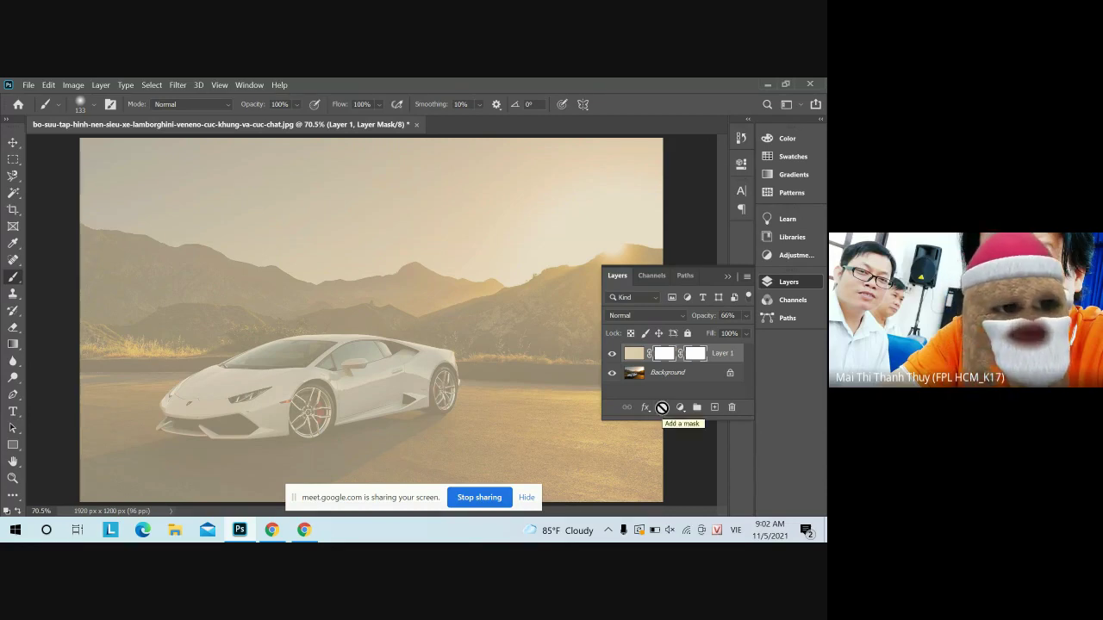
{"action": "key", "text": "ctrl+z"}
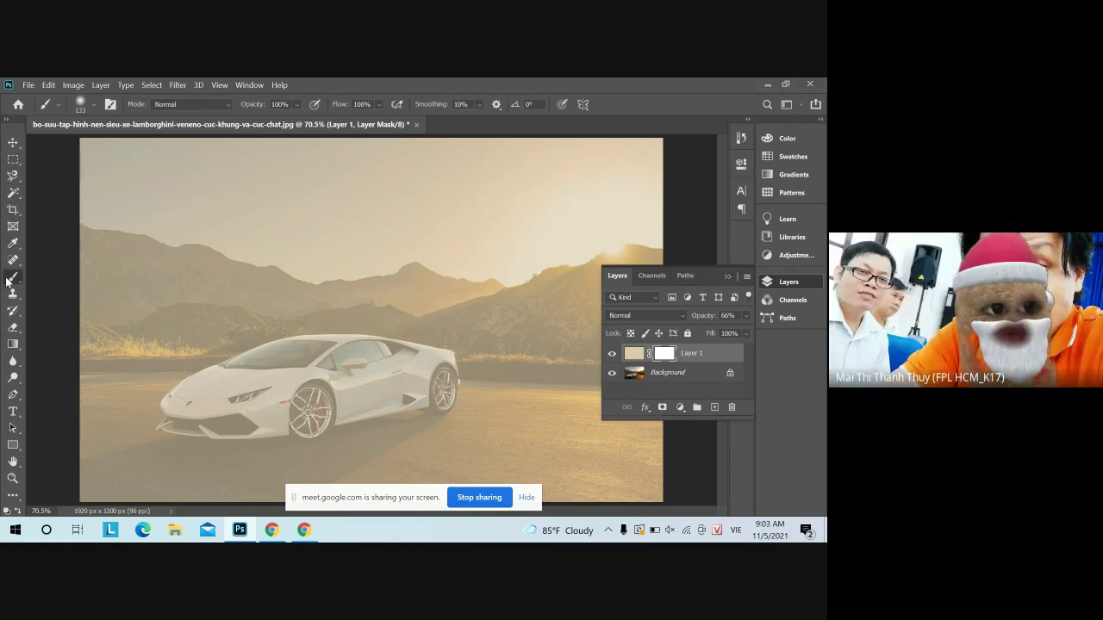
{"action": "left_click", "coordinate": [14, 497]}
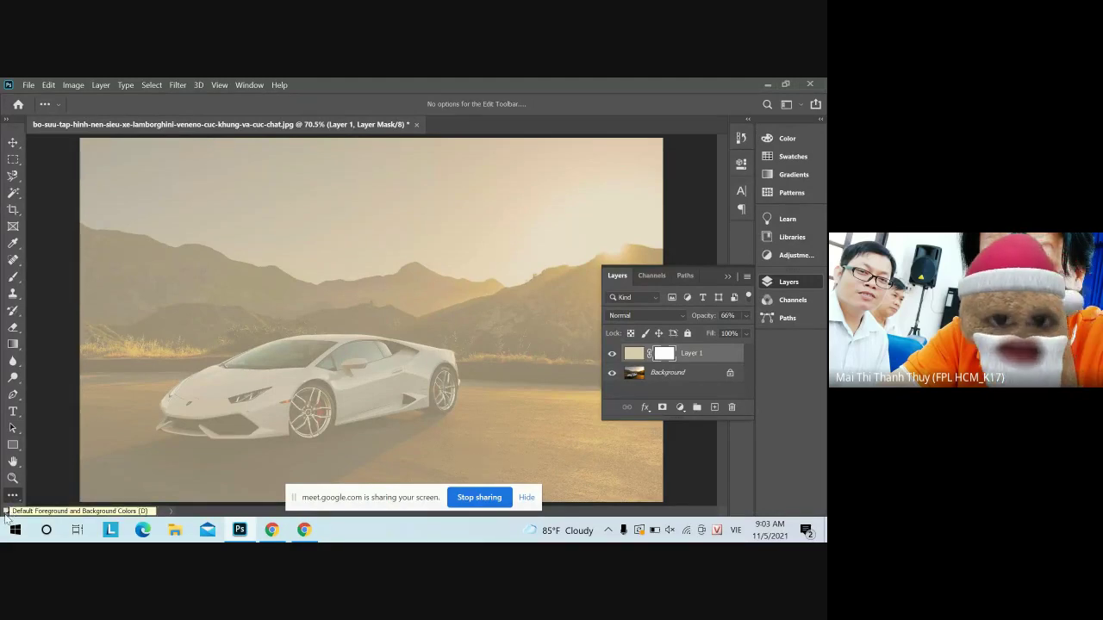
{"action": "left_click", "coordinate": [6, 514]}
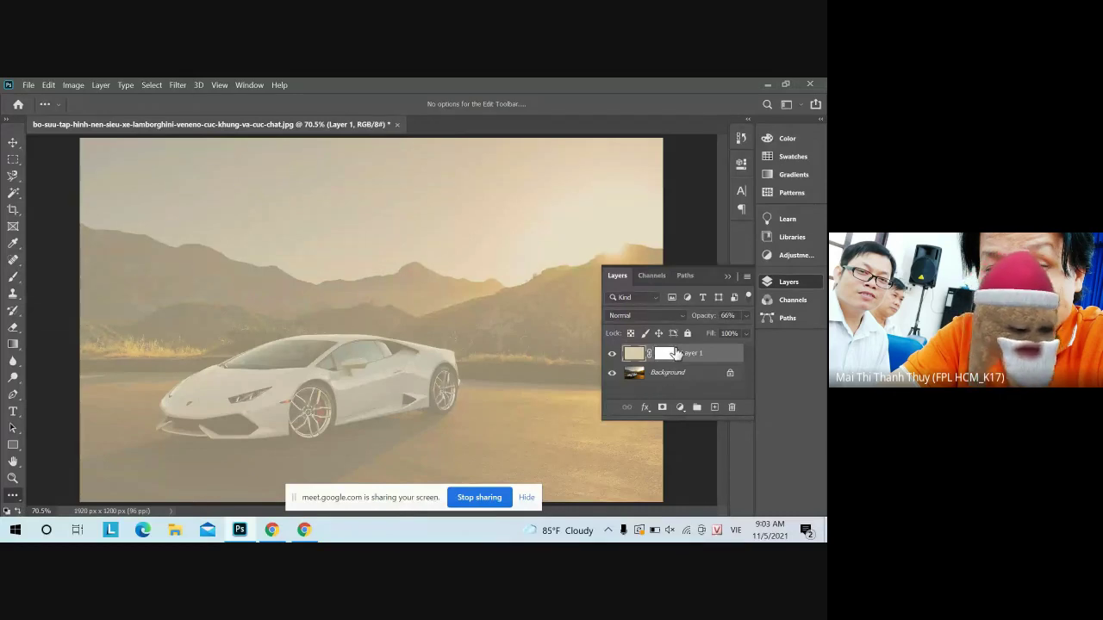
Step: Open Layer 1's mask in Select and Mask, collapse its panels, then stop sharing
{"action": "double_click", "coordinate": [664, 360]}
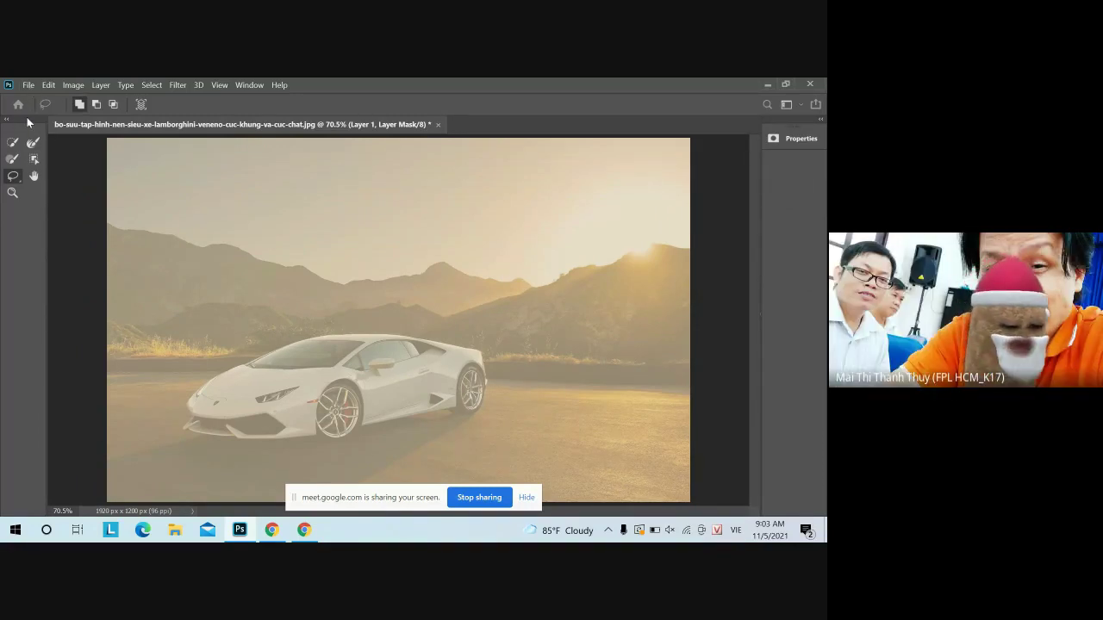
{"action": "left_click", "coordinate": [796, 140]}
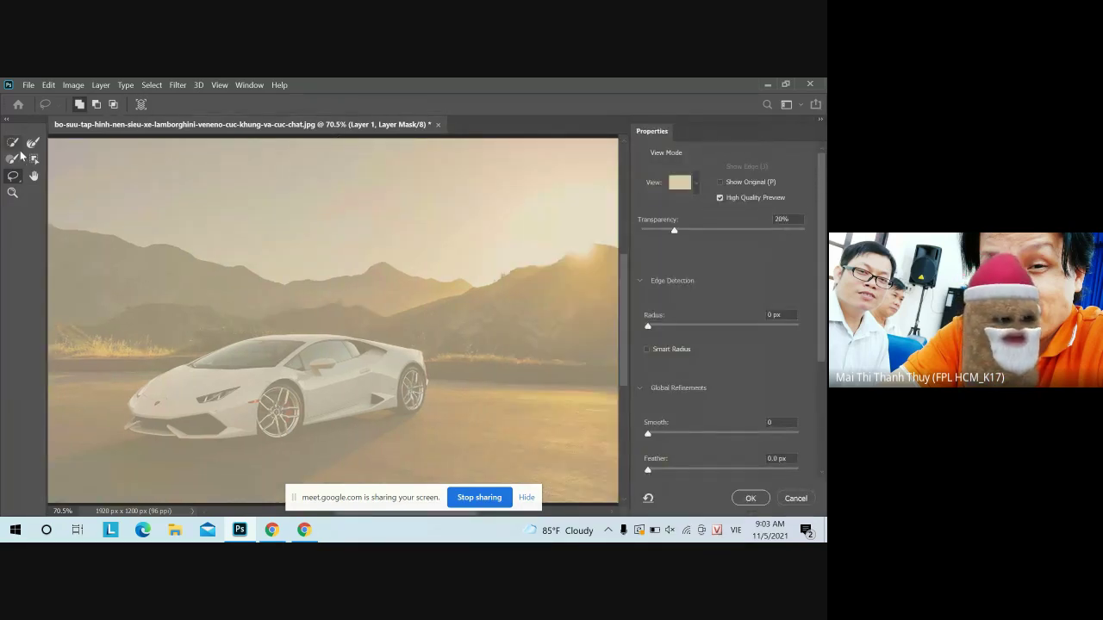
{"action": "left_click", "coordinate": [8, 120]}
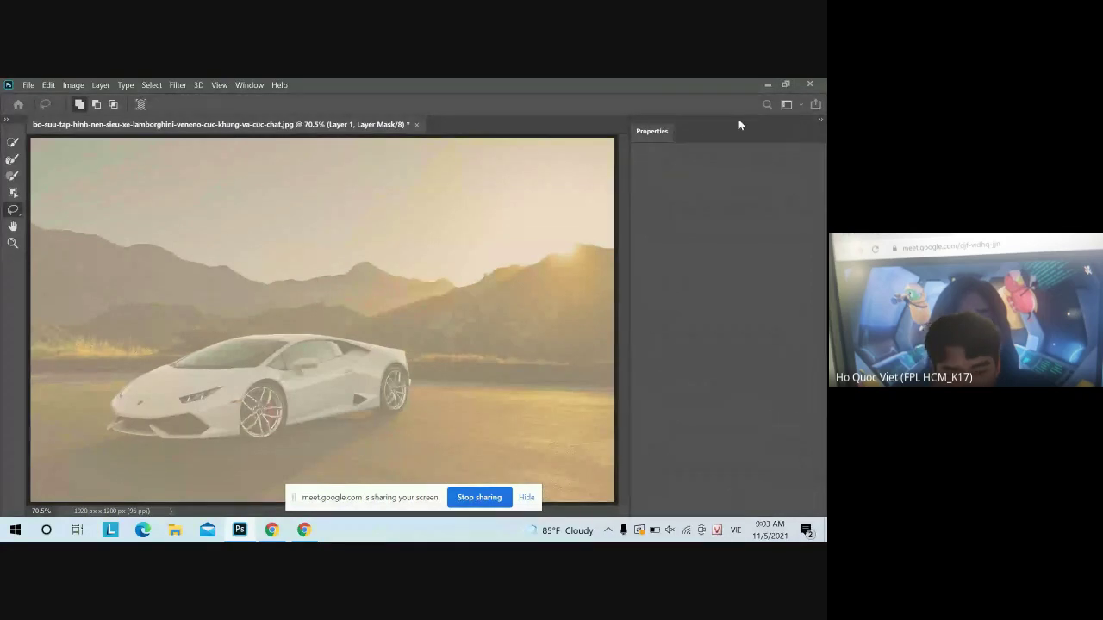
{"action": "left_click", "coordinate": [821, 121]}
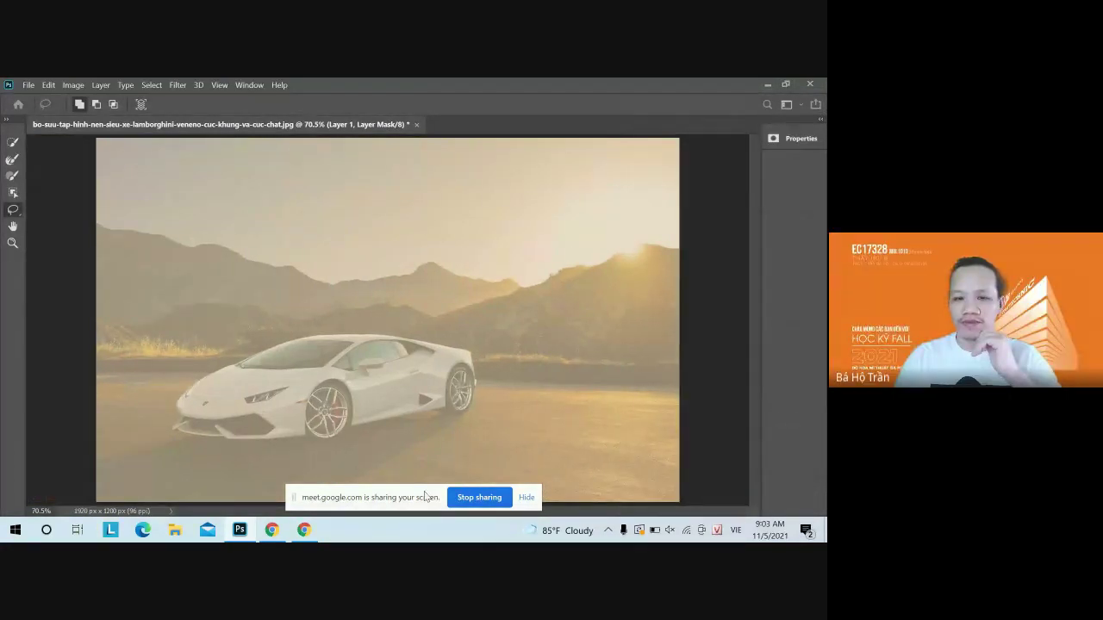
{"action": "left_click", "coordinate": [479, 498]}
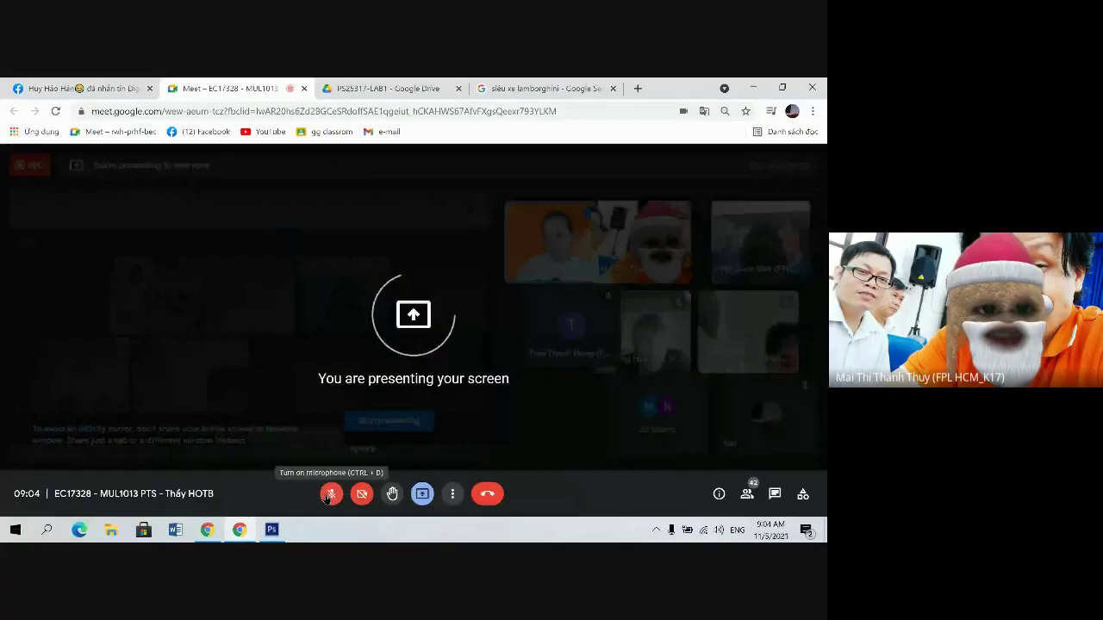
Step: Return to the PS25309_lap1 Drive folder and choose Upload files
{"action": "left_click", "coordinate": [330, 494]}
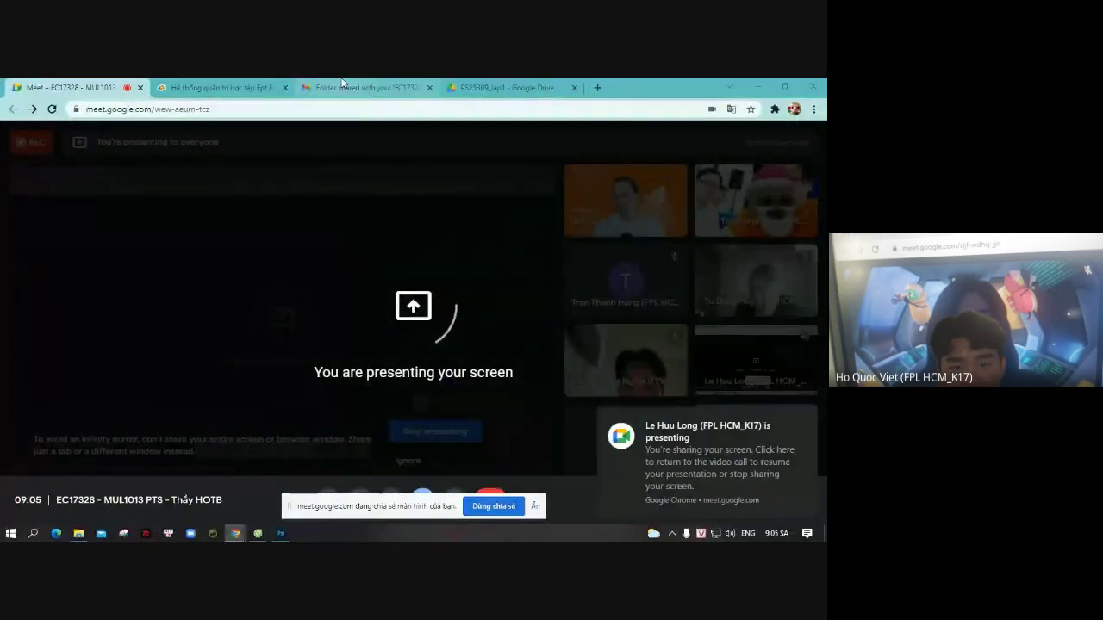
{"action": "left_click", "coordinate": [331, 86]}
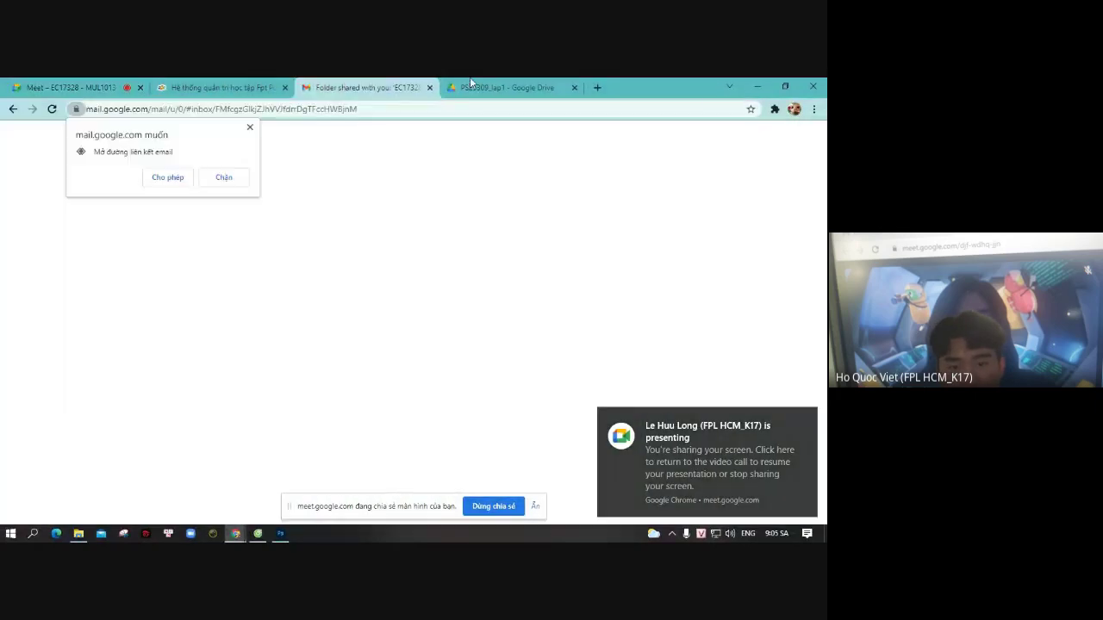
{"action": "left_click", "coordinate": [486, 86]}
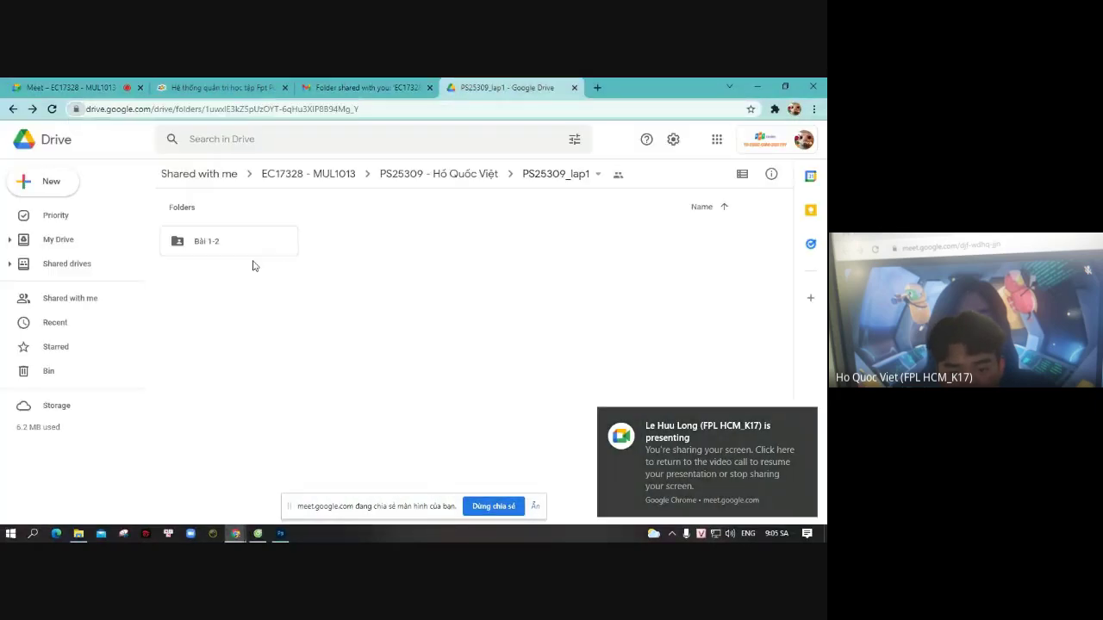
{"action": "right_click", "coordinate": [215, 303]}
{"action": "left_click", "coordinate": [327, 276]}
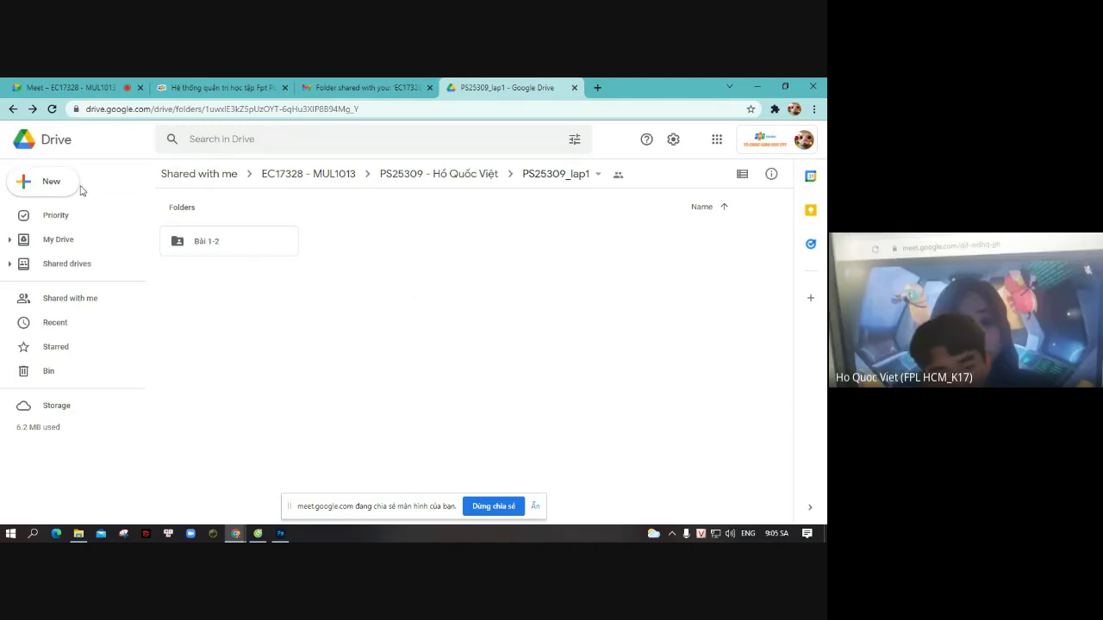
{"action": "right_click", "coordinate": [271, 312]}
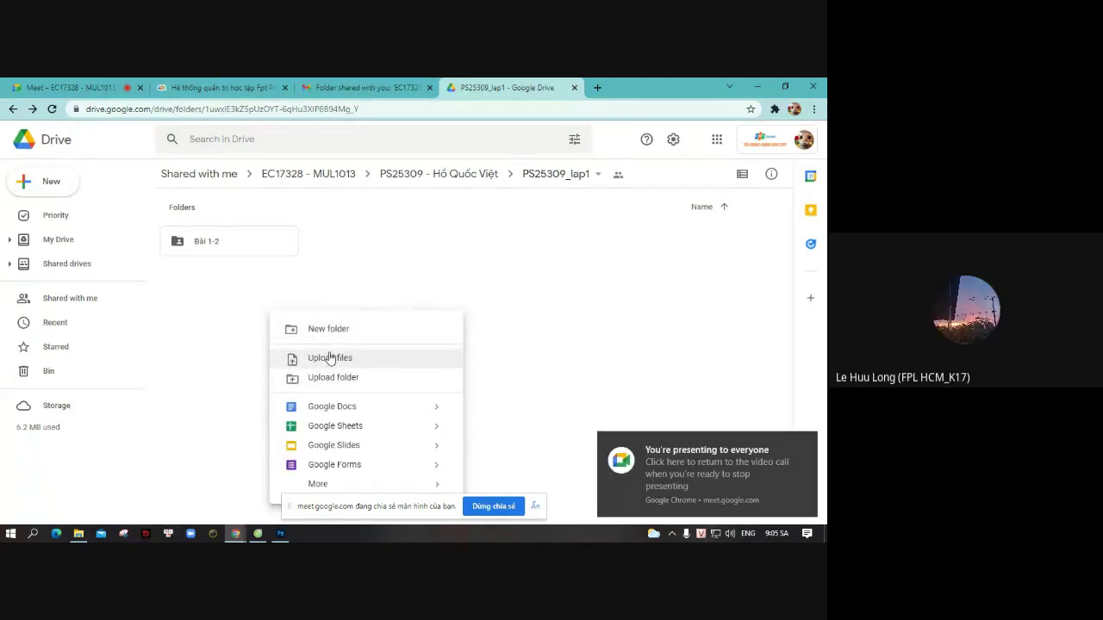
{"action": "left_click", "coordinate": [330, 357]}
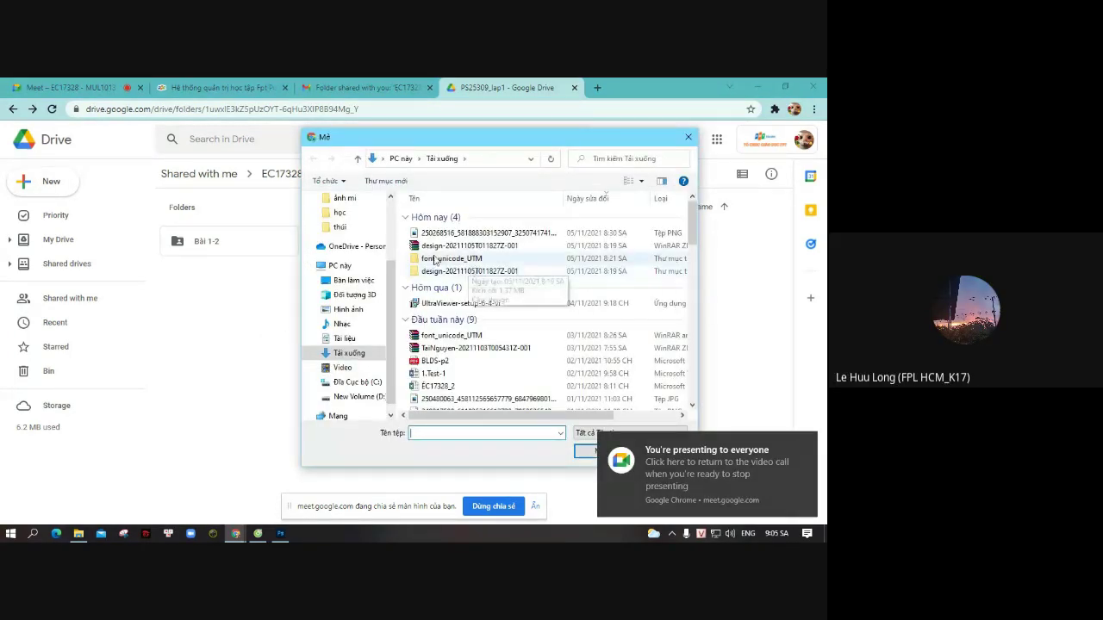
Step: Select bai_3.jpg and bai_3.psd in Desktop > bai 3 and upload them
{"action": "scroll", "coordinate": [349, 284], "scroll_direction": "up", "scroll_amount": 3}
{"action": "left_click", "coordinate": [353, 222]}
{"action": "scroll", "coordinate": [609, 333], "scroll_direction": "down", "scroll_amount": 5}
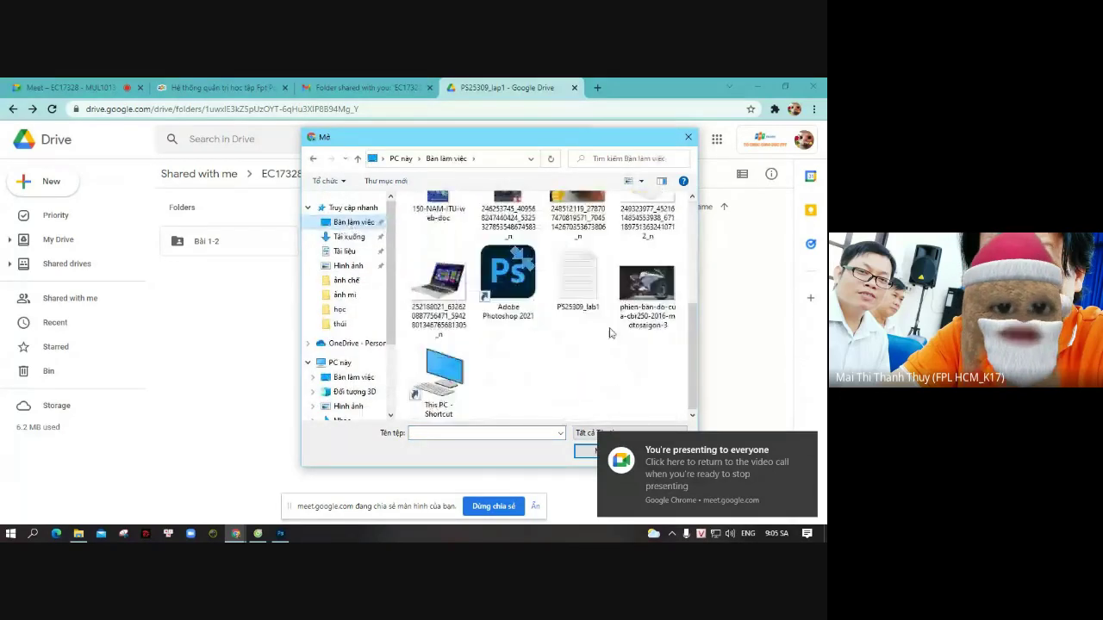
{"action": "scroll", "coordinate": [574, 285], "scroll_direction": "up", "scroll_amount": 3}
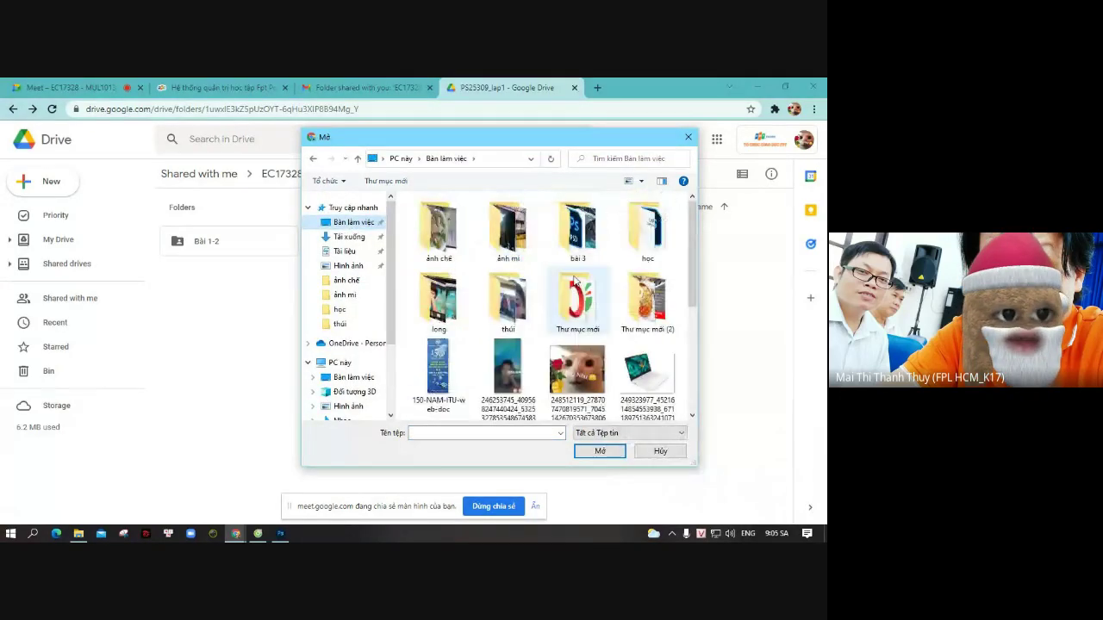
{"action": "double_click", "coordinate": [577, 226]}
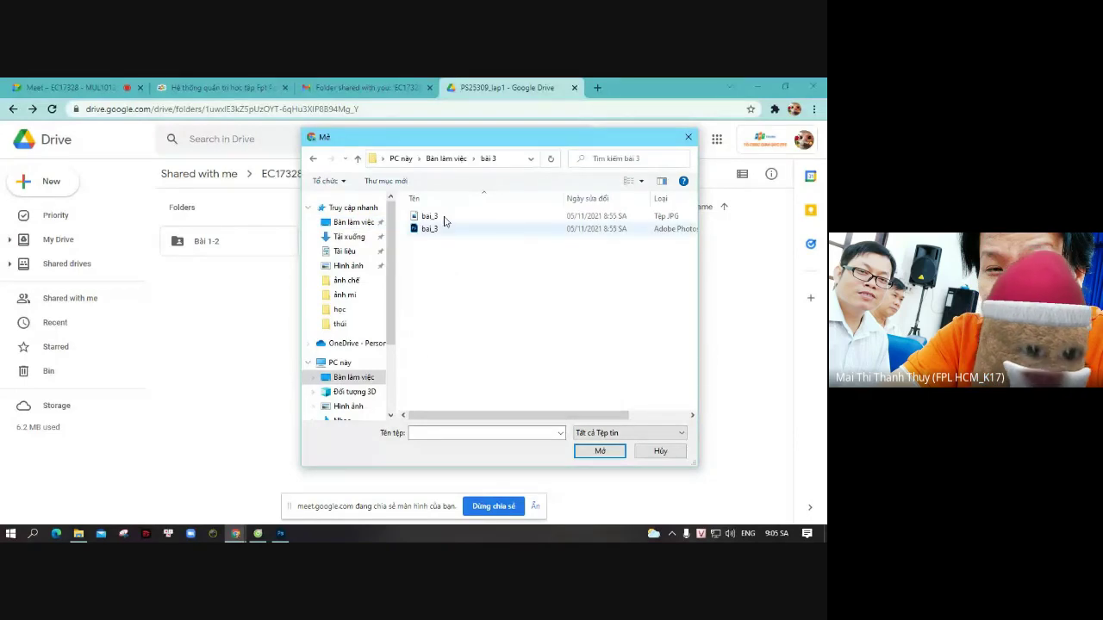
{"action": "mouse_move", "coordinate": [429, 216]}
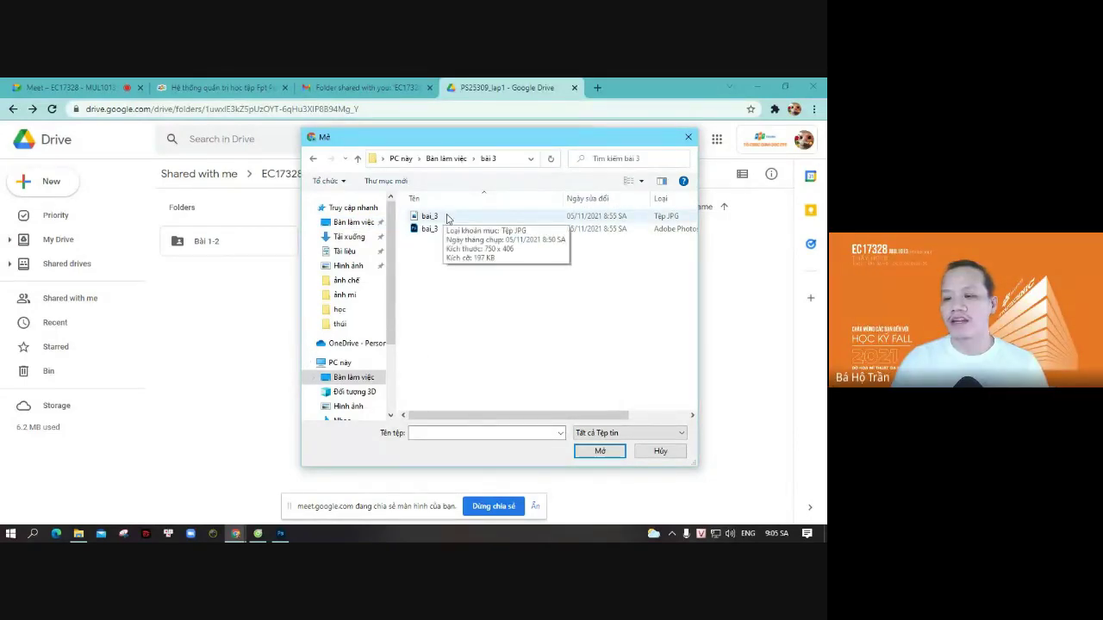
{"action": "left_click_drag", "start_coordinate": [423, 239], "coordinate": [423, 219]}
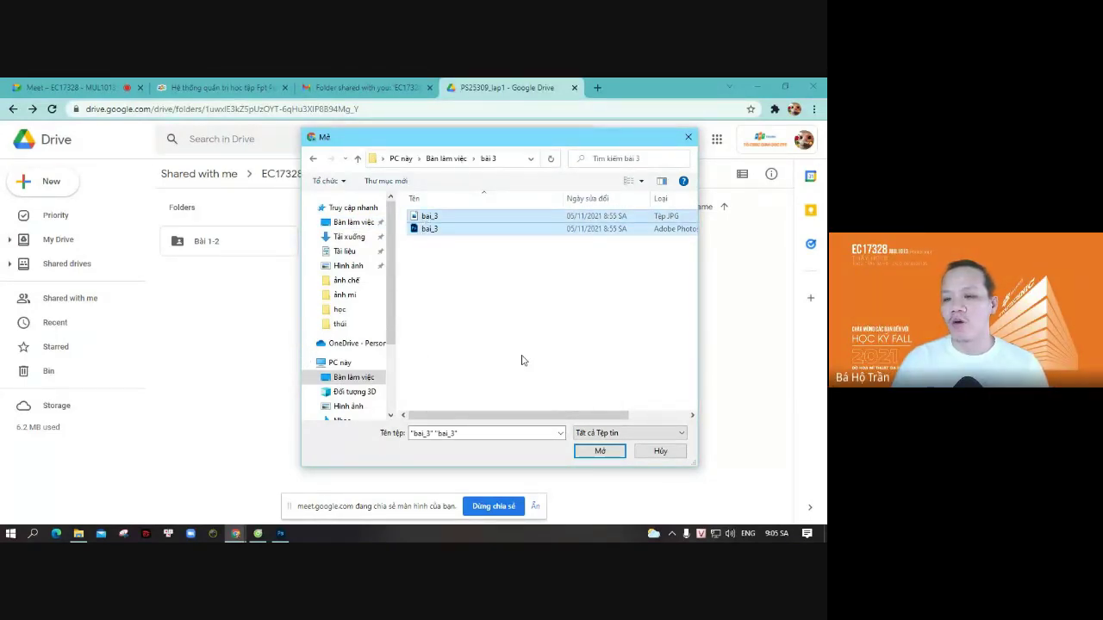
{"action": "left_click", "coordinate": [596, 452]}
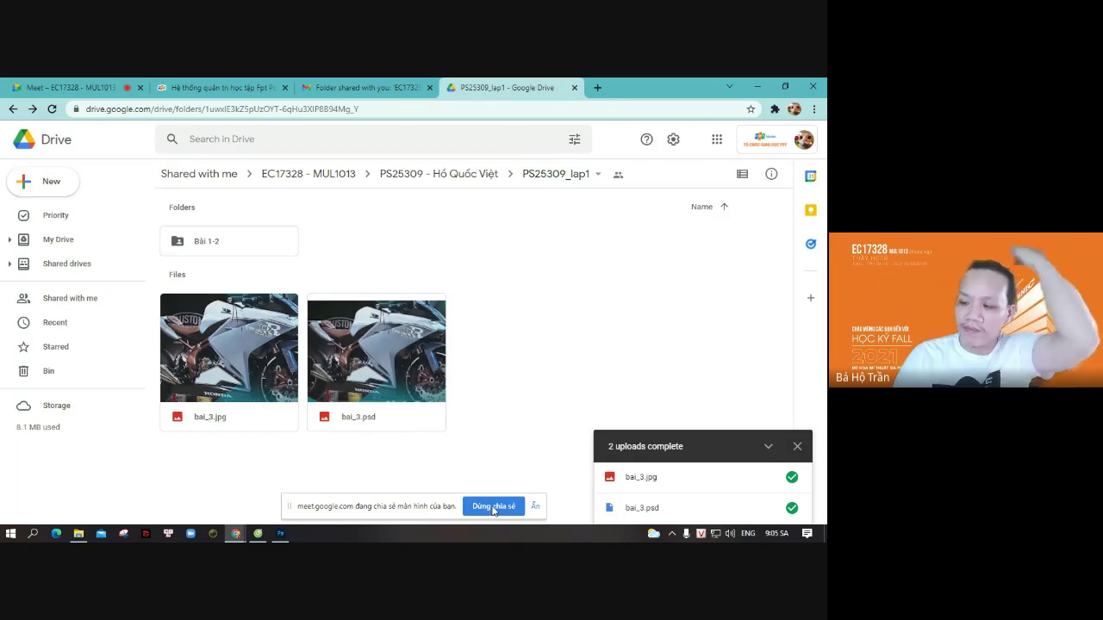
Step: Stop sharing, return to Photoshop and try opening the siêu xe image with Ctrl+O
{"action": "left_click", "coordinate": [494, 507]}
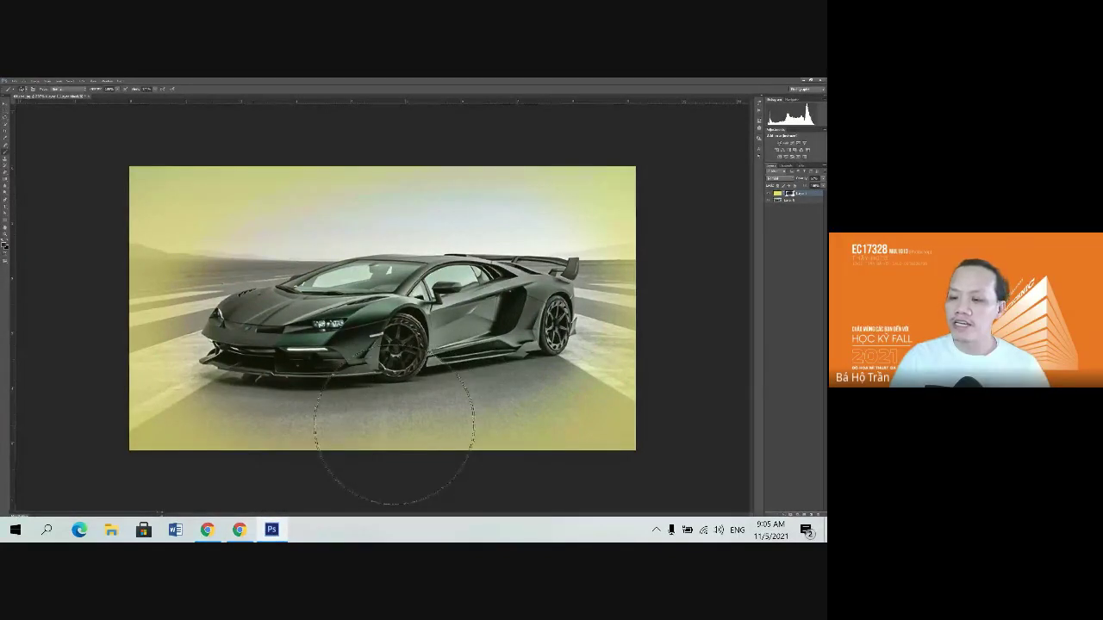
{"action": "left_click", "coordinate": [239, 529]}
{"action": "left_click", "coordinate": [271, 529]}
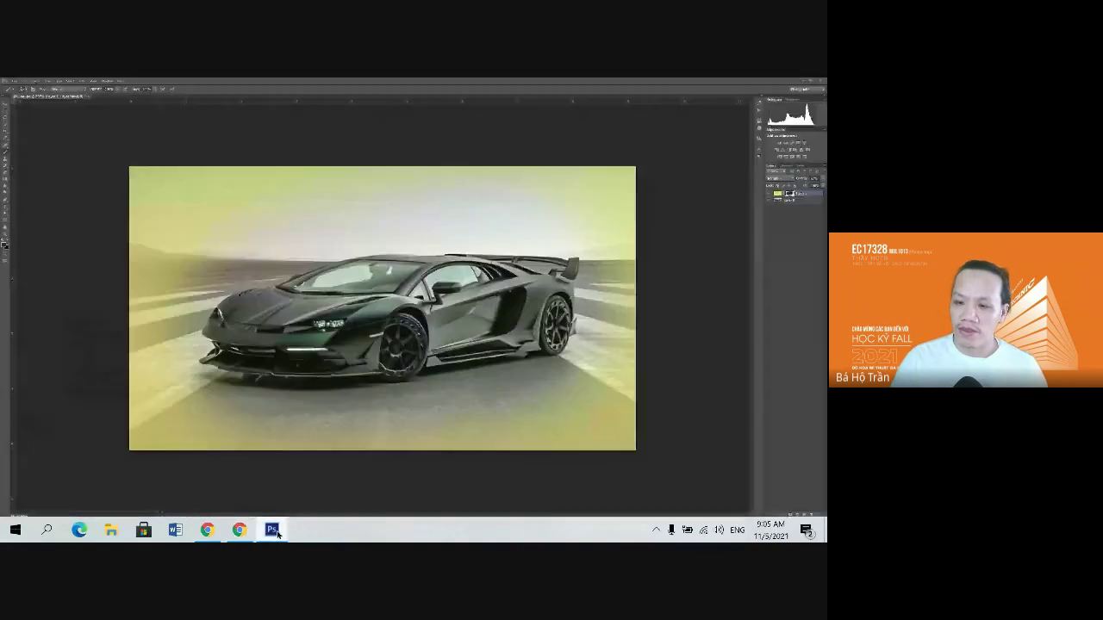
{"action": "key", "text": "ctrl+o"}
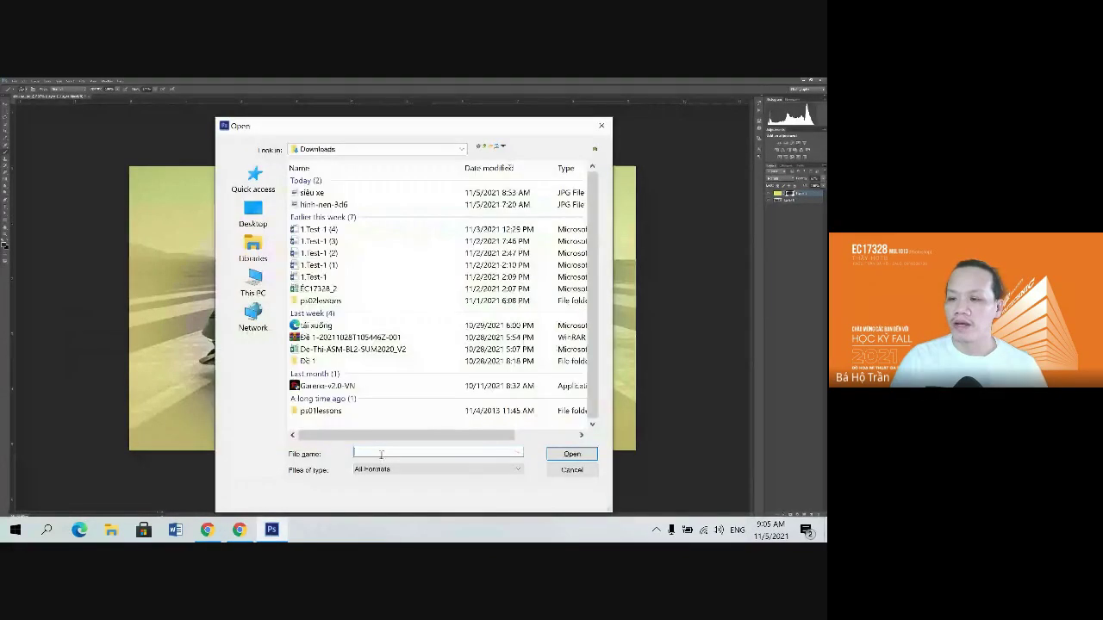
{"action": "double_click", "coordinate": [473, 193]}
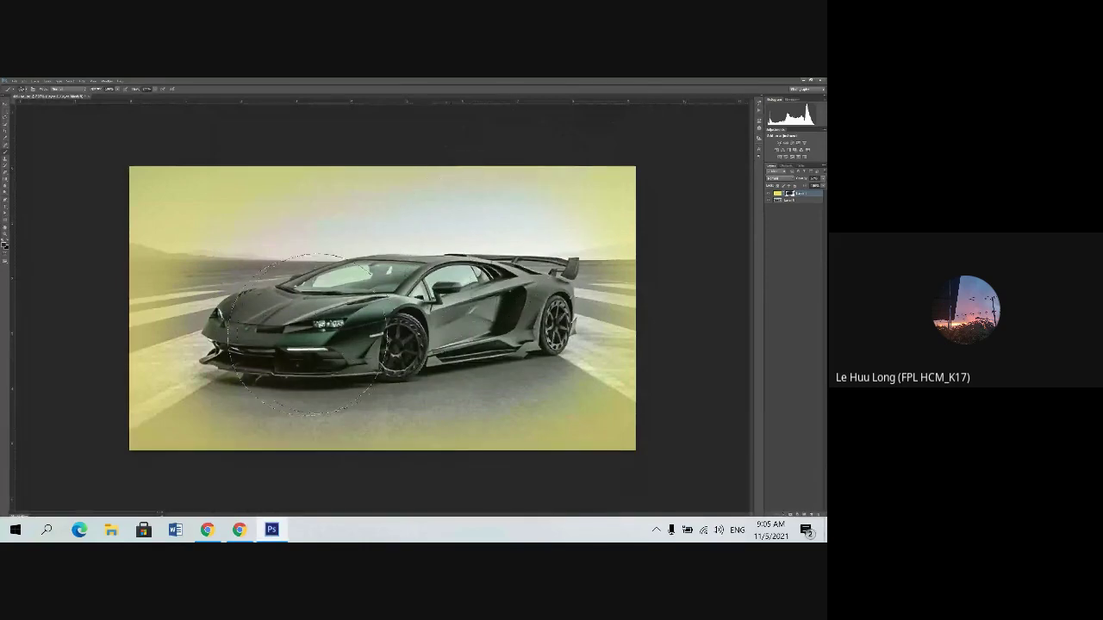
{"action": "key", "text": "ctrl+o"}
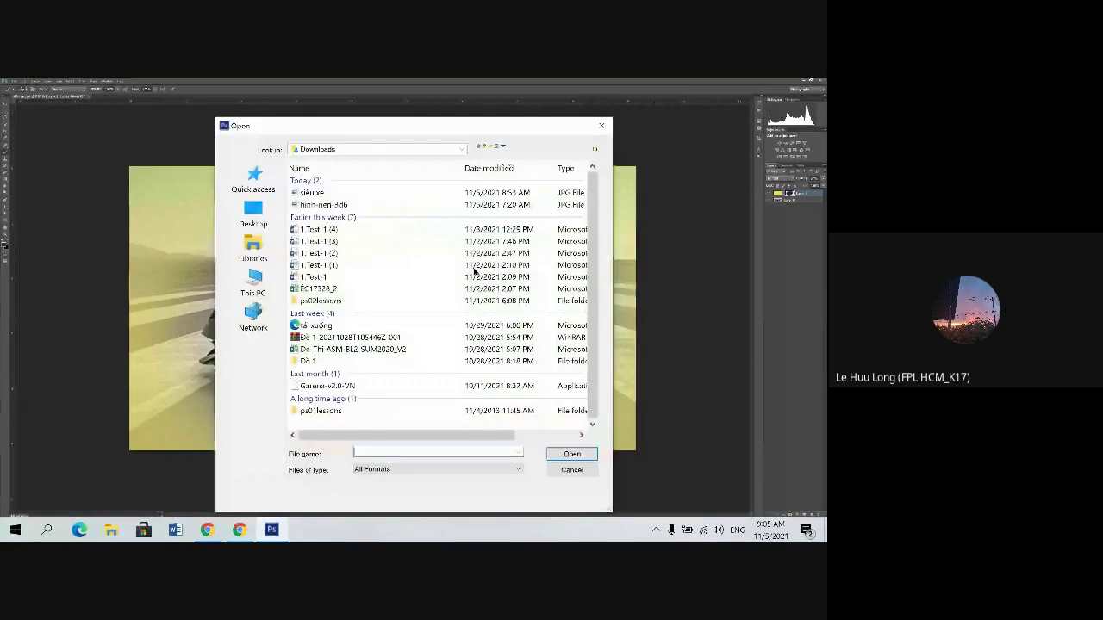
{"action": "left_click", "coordinate": [489, 193]}
{"action": "double_click", "coordinate": [489, 193]}
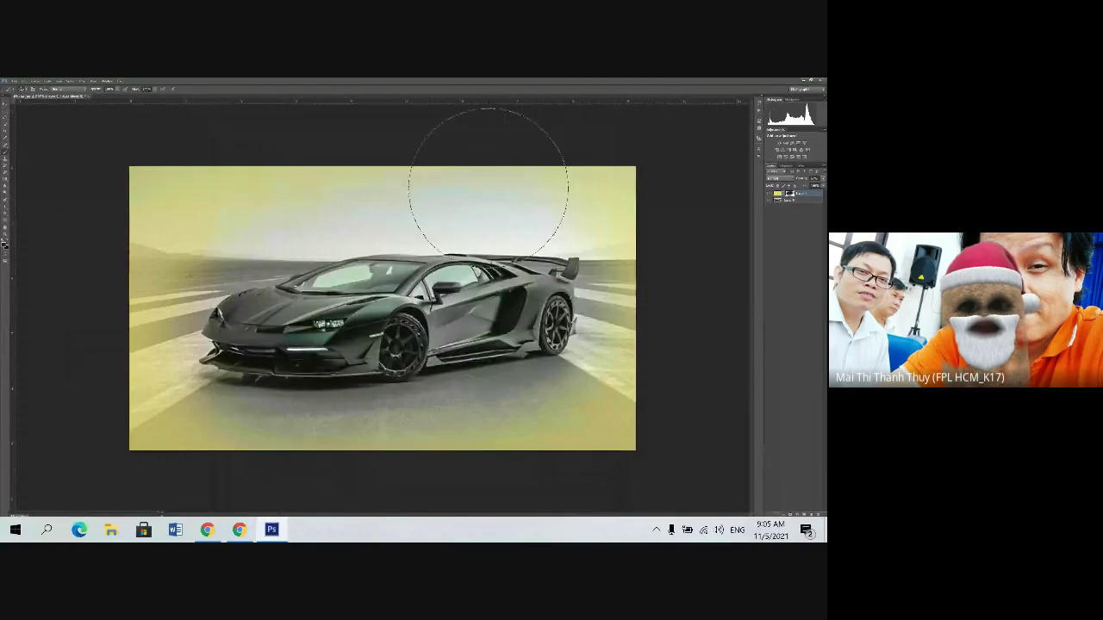
Step: Try opening siêu xe via Photoshop CS6 from the file menu, then cancel the Open dialog
{"action": "key", "text": "ctrl+o"}
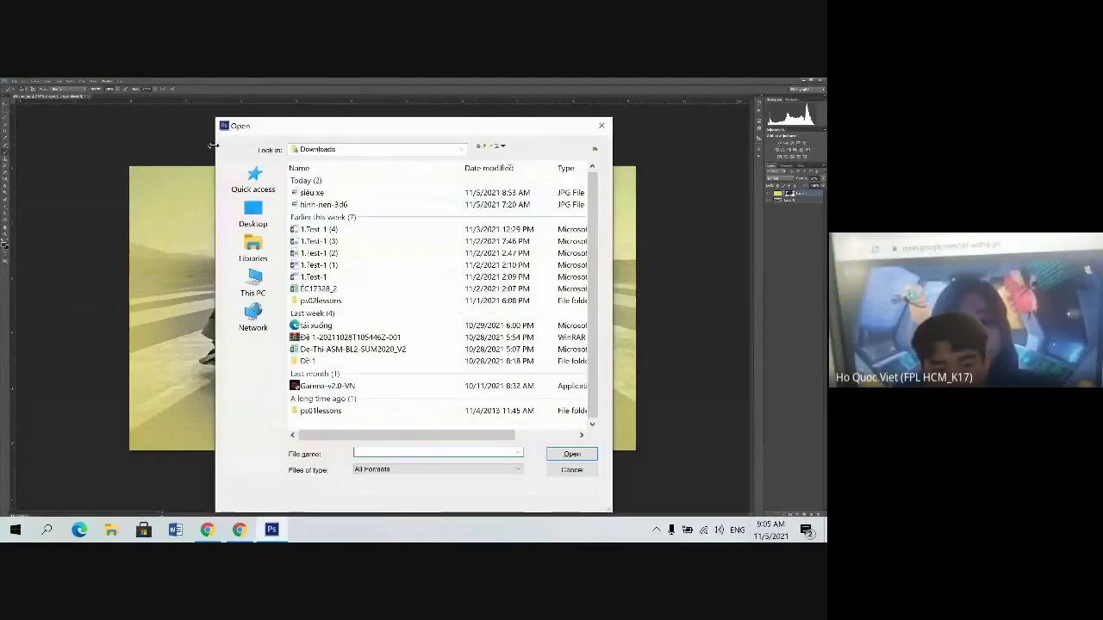
{"action": "right_click", "coordinate": [488, 193]}
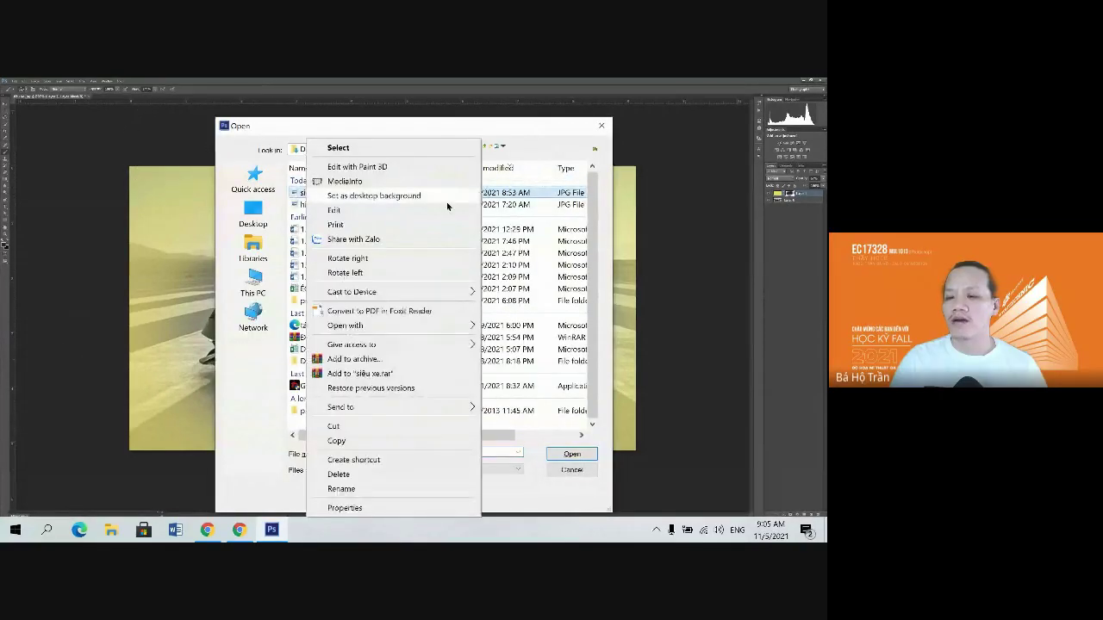
{"action": "mouse_move", "coordinate": [379, 326]}
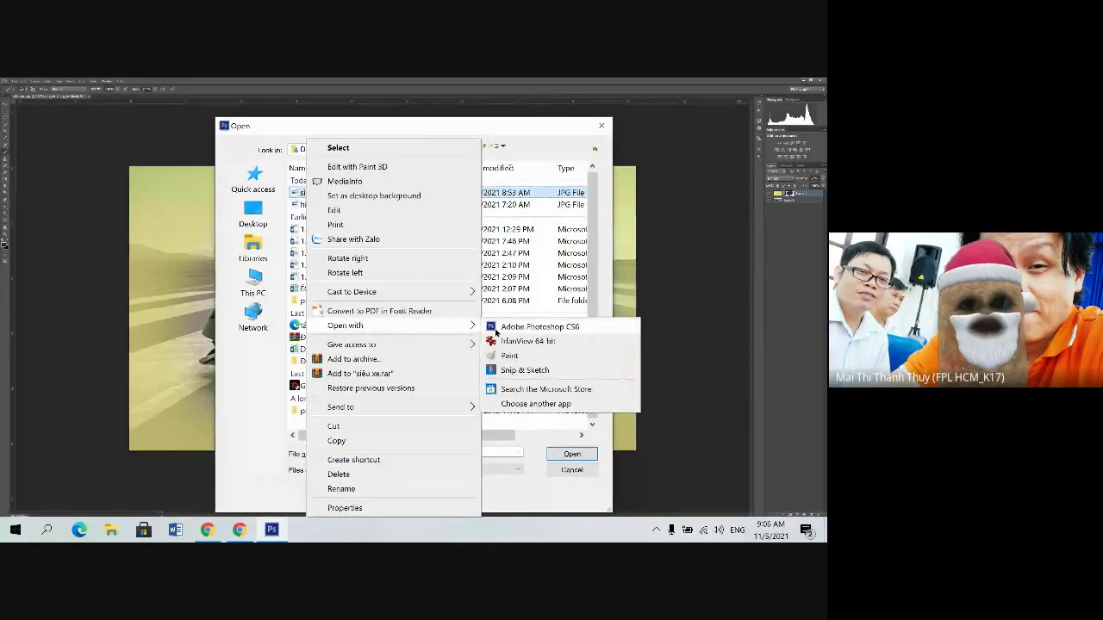
{"action": "left_click", "coordinate": [526, 326]}
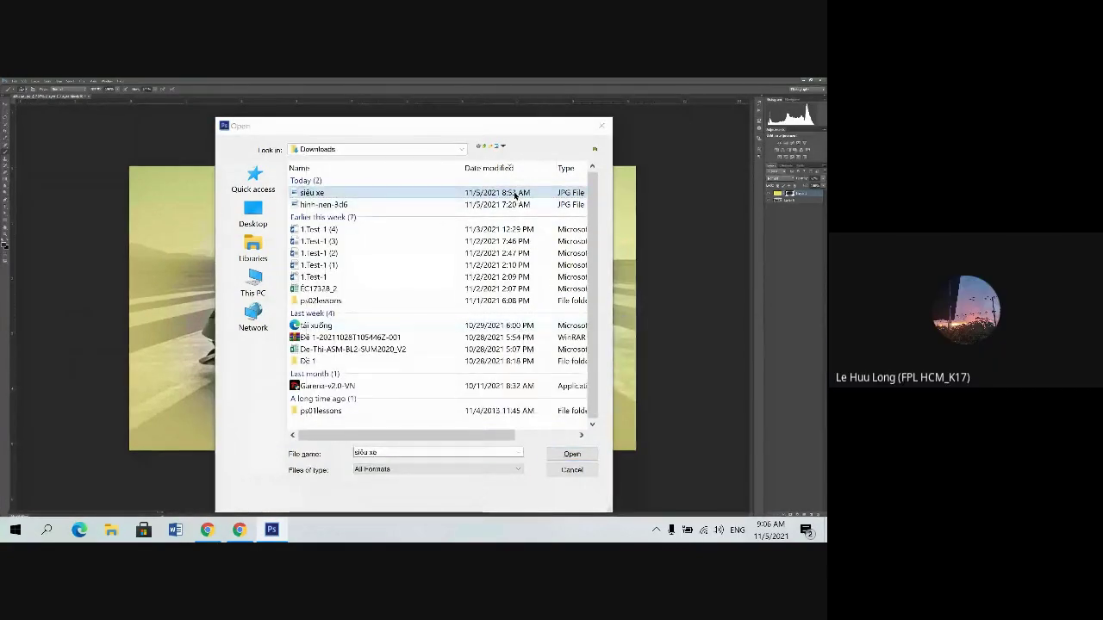
{"action": "right_click", "coordinate": [341, 193]}
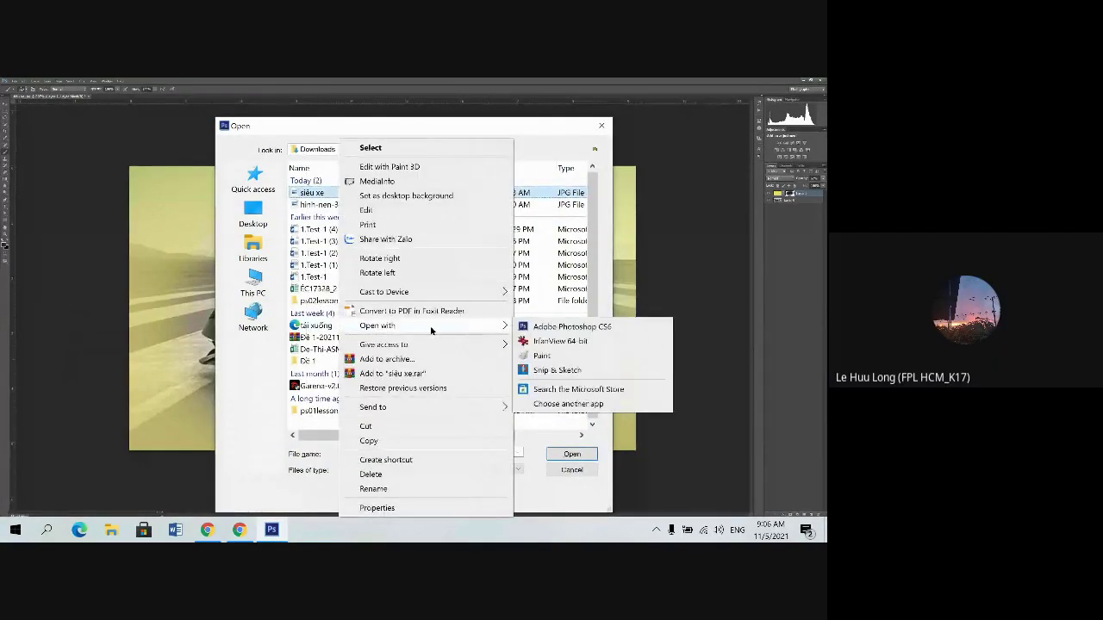
{"action": "left_click", "coordinate": [523, 326]}
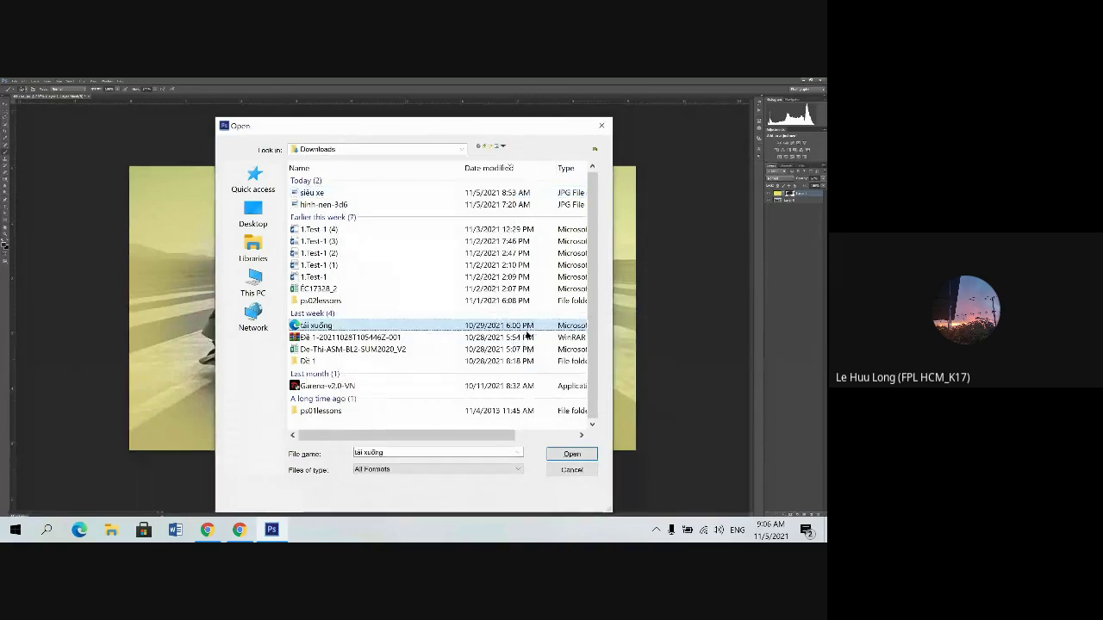
{"action": "left_click", "coordinate": [602, 128]}
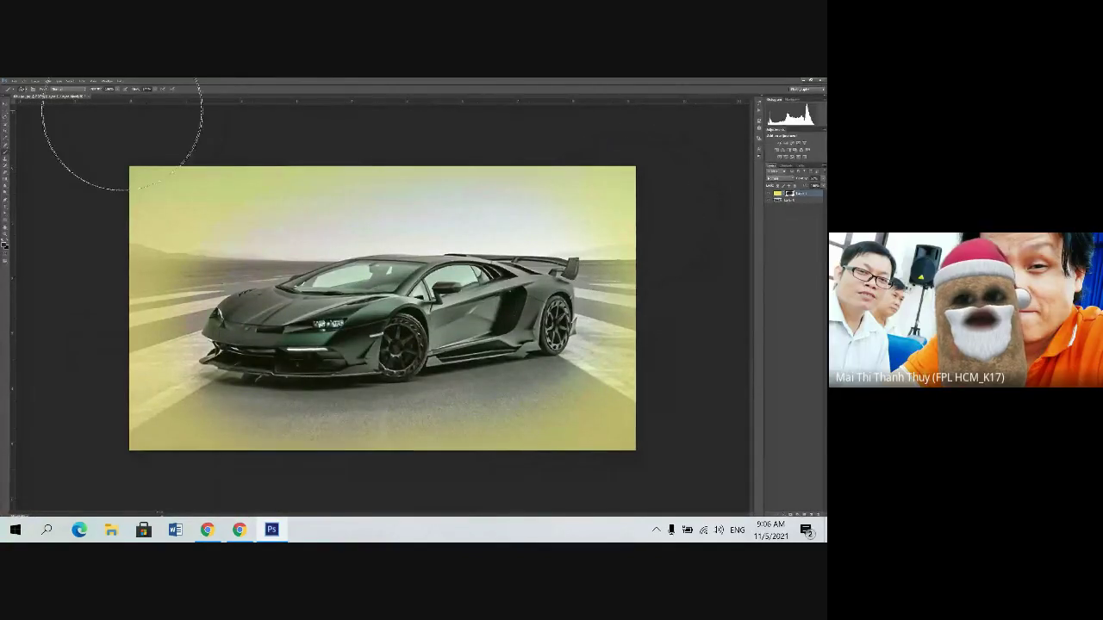
Step: Close the tinted car document through the save prompt and return to Photoshop
{"action": "left_click", "coordinate": [89, 97]}
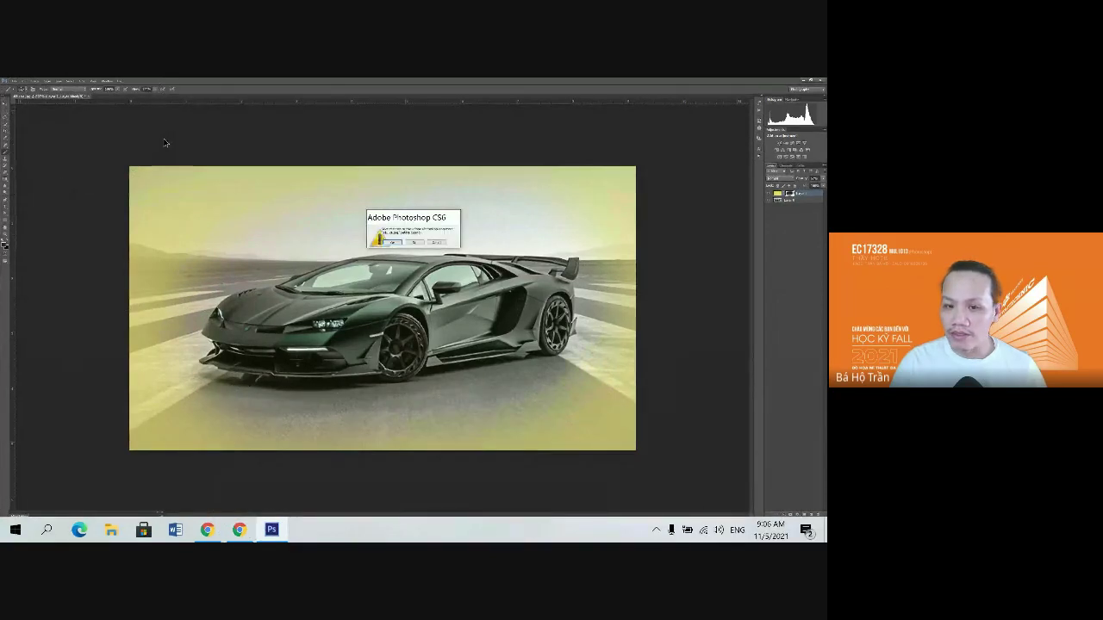
{"action": "left_click", "coordinate": [414, 243]}
{"action": "double_click", "coordinate": [383, 319]}
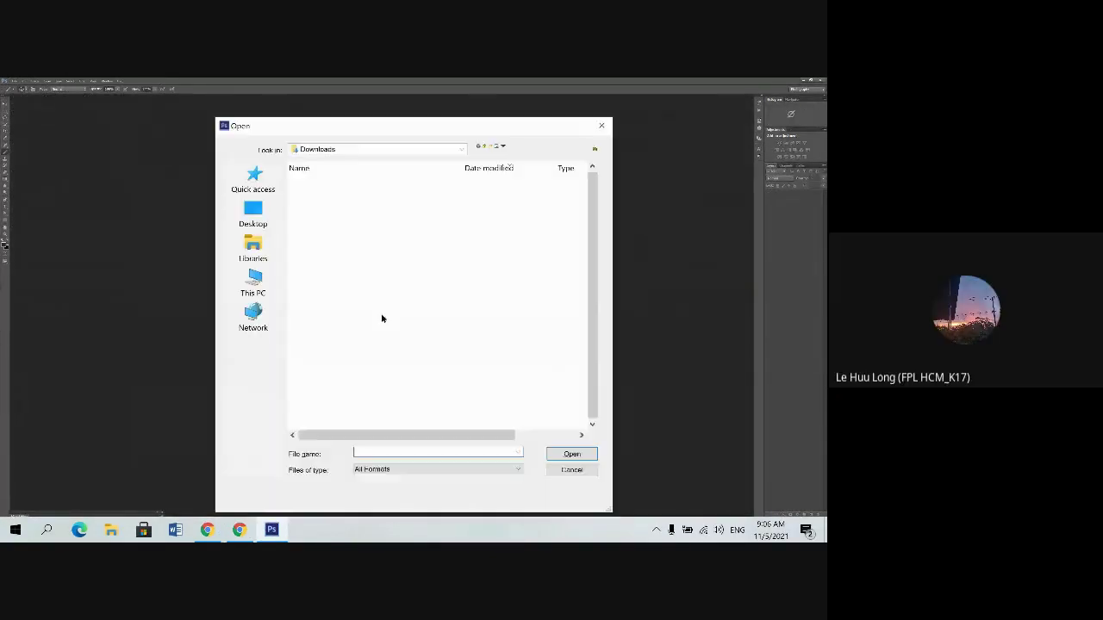
{"action": "left_click", "coordinate": [278, 535]}
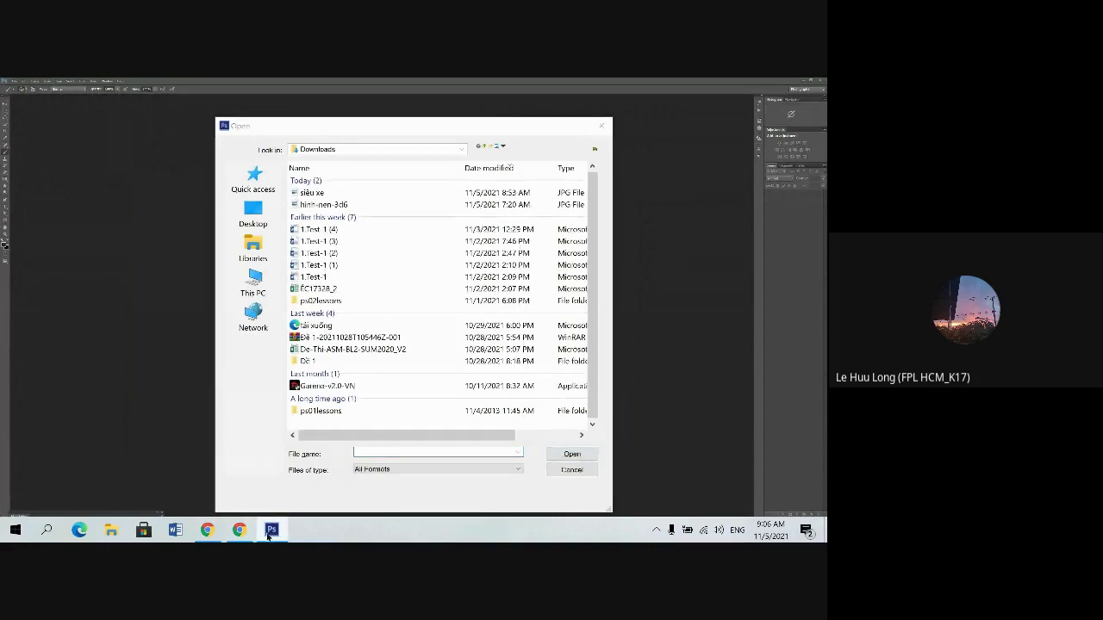
{"action": "left_click", "coordinate": [243, 531]}
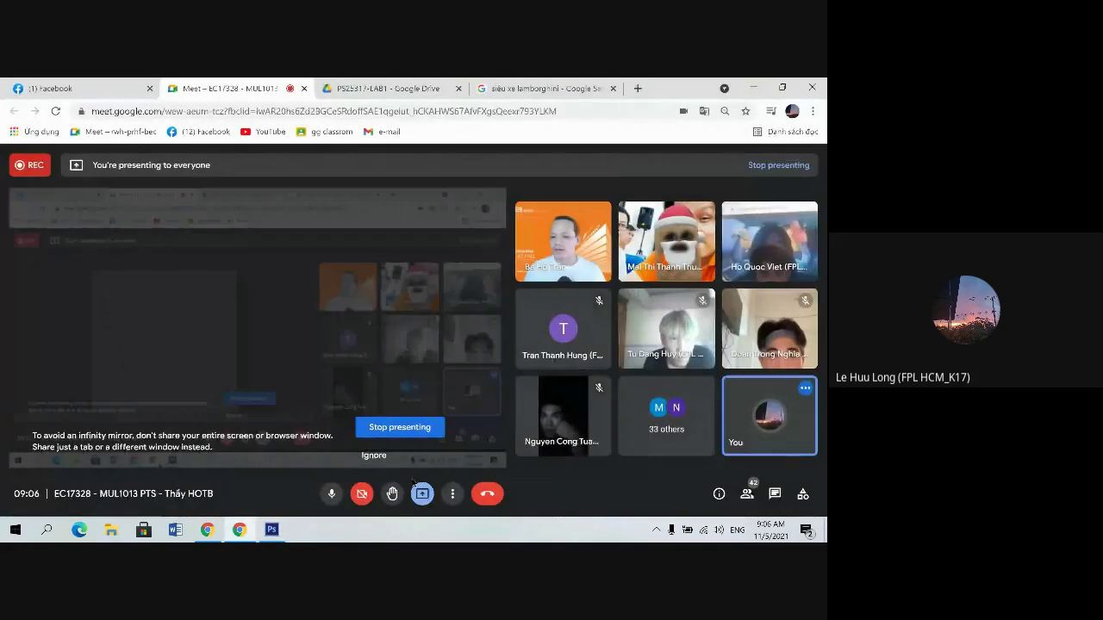
{"action": "left_click", "coordinate": [272, 529]}
Step: Open 'siêu xe' from Downloads with Ctrl+O and adjust the zoom with Ctrl+/Ctrl-
{"action": "left_click", "coordinate": [603, 127]}
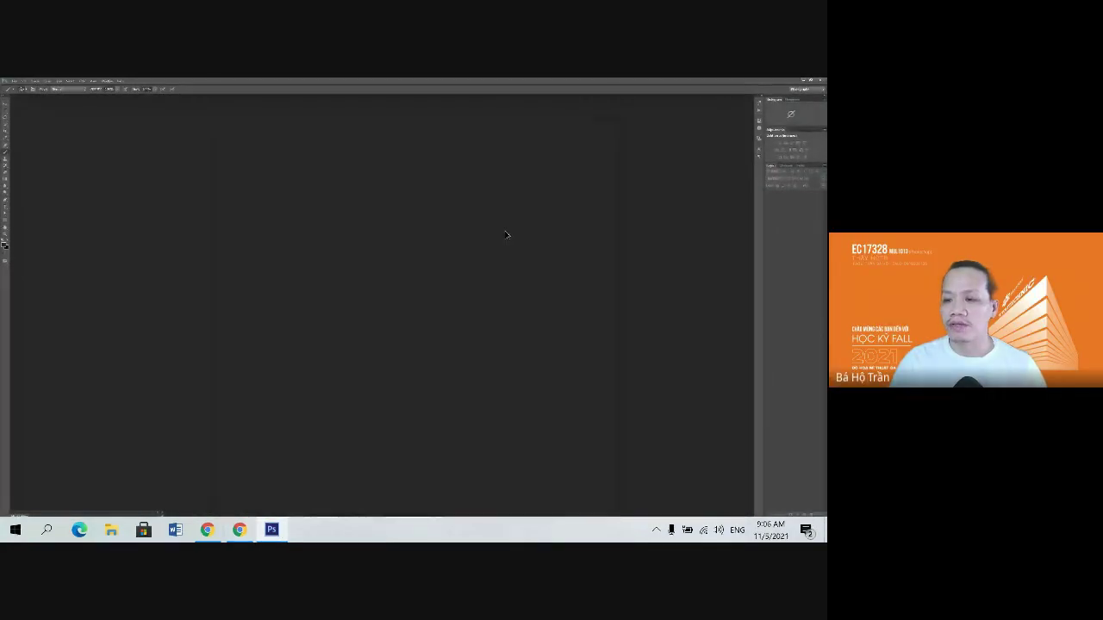
{"action": "key", "text": "ctrl+o"}
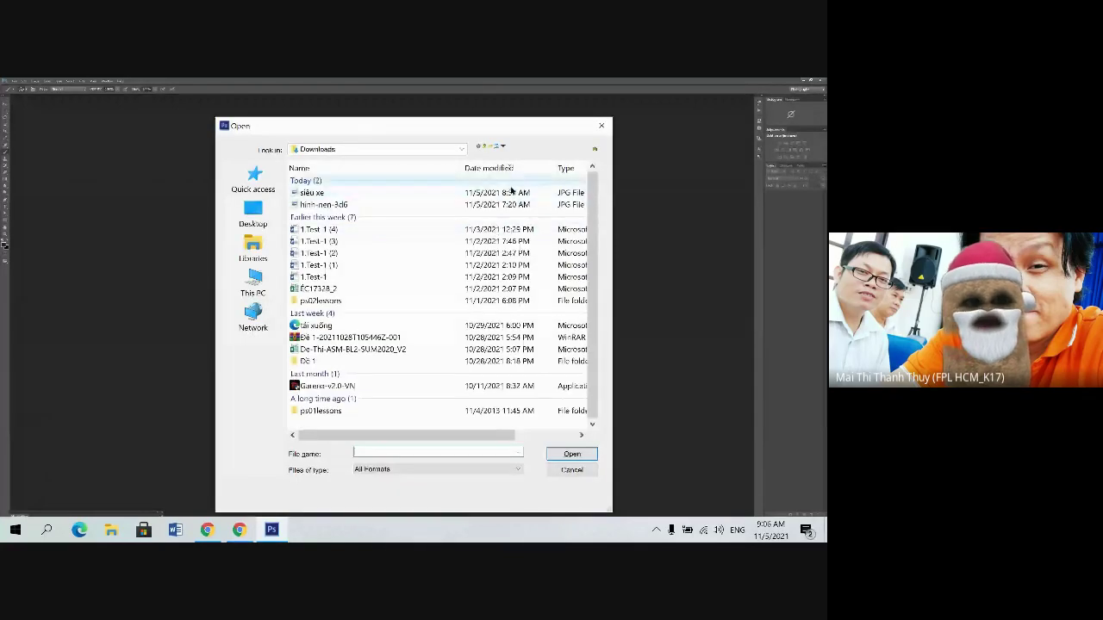
{"action": "double_click", "coordinate": [517, 192]}
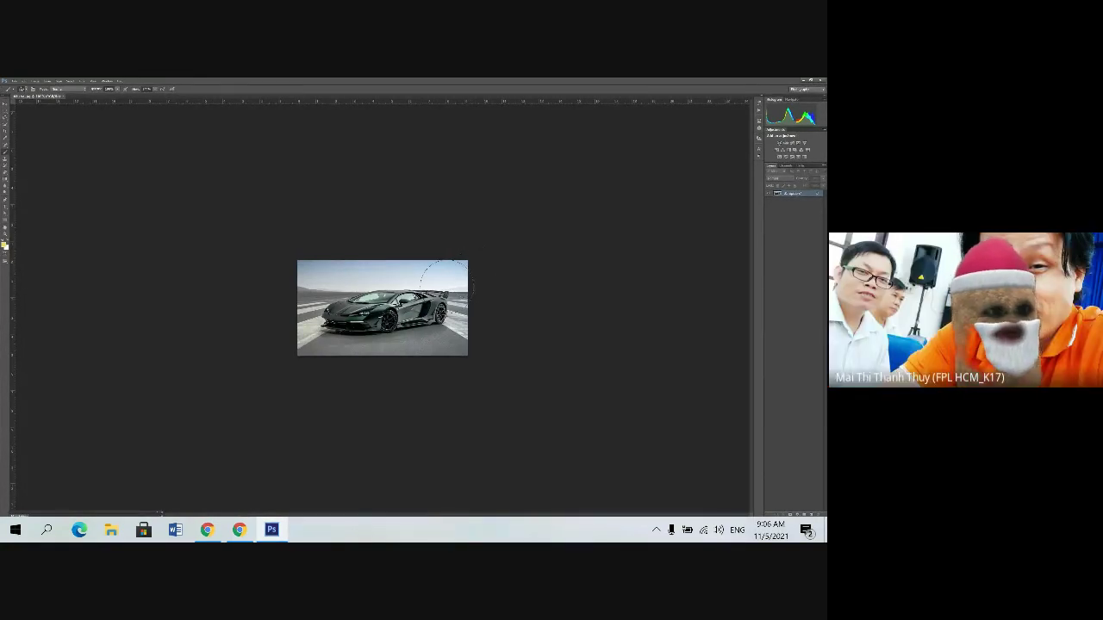
{"action": "key", "text": "ctrl+plus"}
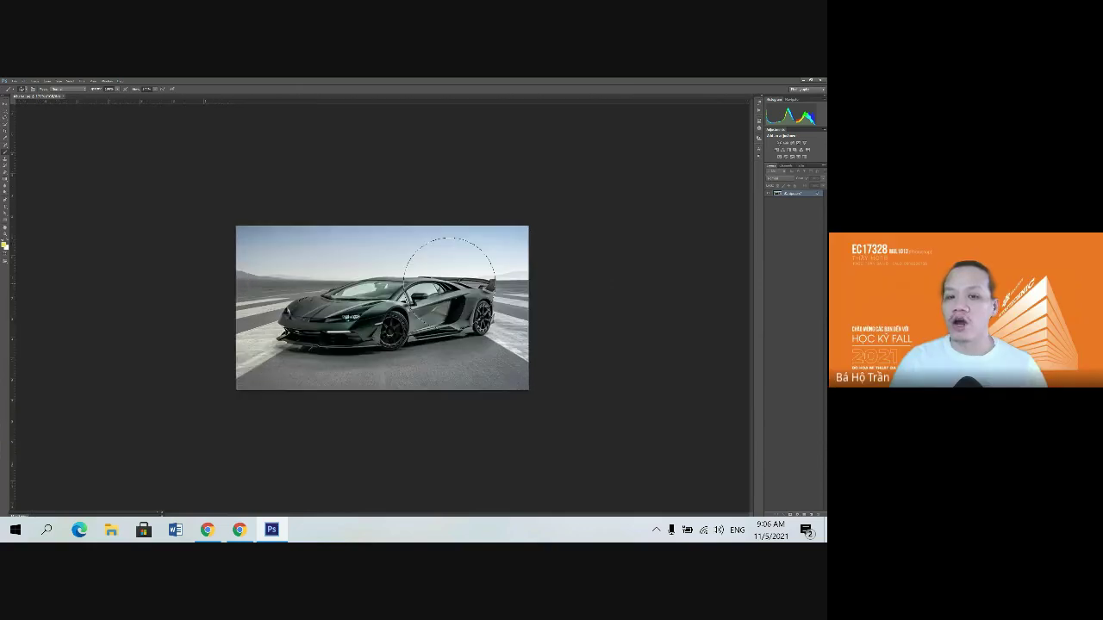
{"action": "key", "text": "ctrl+plus"}
{"action": "key", "text": "ctrl+minus"}
{"action": "key", "text": "ctrl+minus"}
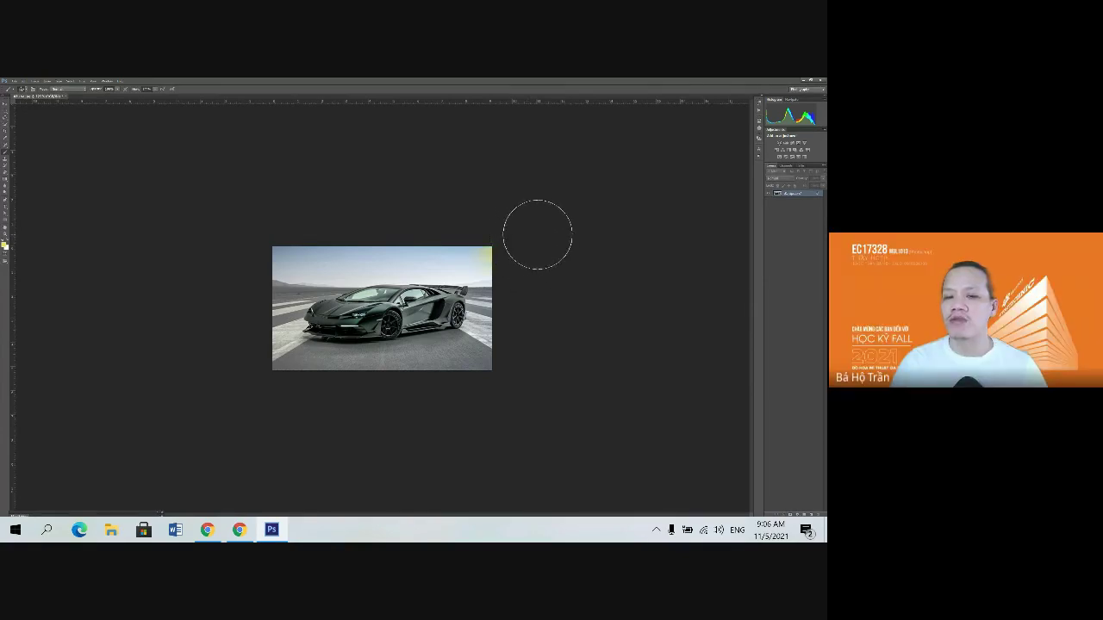
Step: Brush soft yellow across the car photo's top and left side
{"action": "left_click_drag", "start_coordinate": [448, 263], "coordinate": [185, 374]}
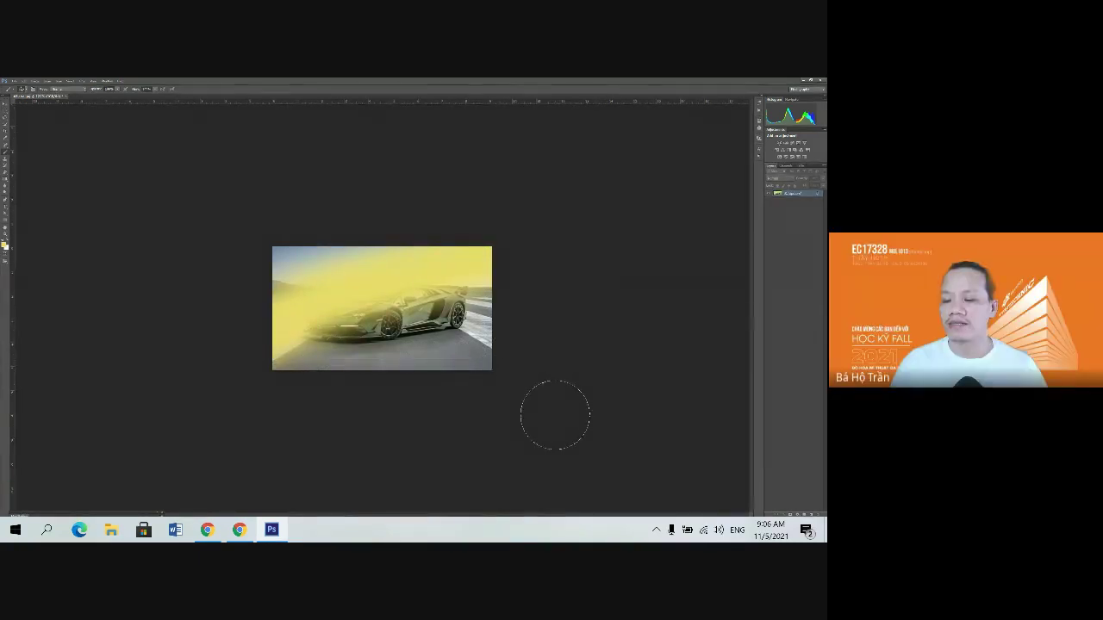
{"action": "right_click", "coordinate": [566, 271]}
{"action": "left_click", "coordinate": [571, 274]}
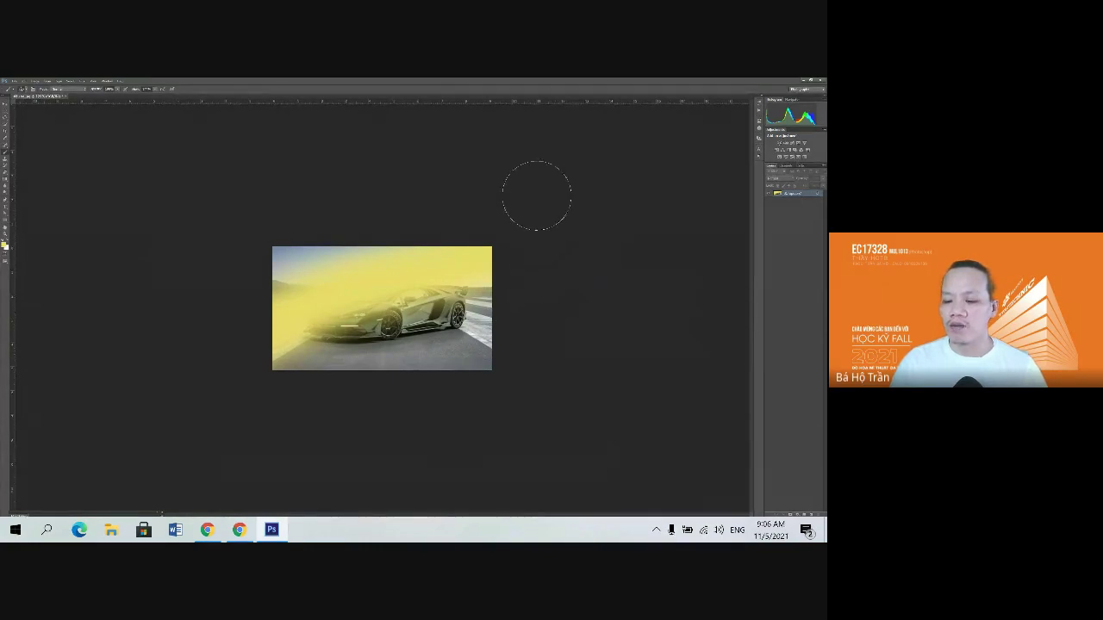
Step: Go back to the Meet call and Alt+Tab to the Cốc Cốc new tab
{"action": "left_click", "coordinate": [241, 529]}
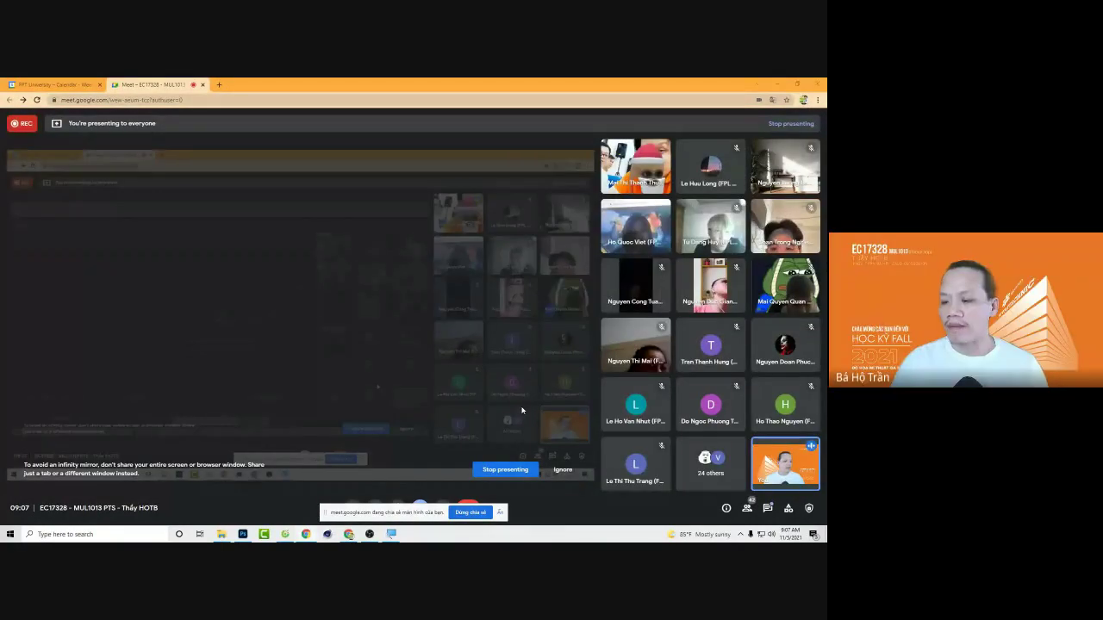
{"action": "left_click", "coordinate": [500, 512]}
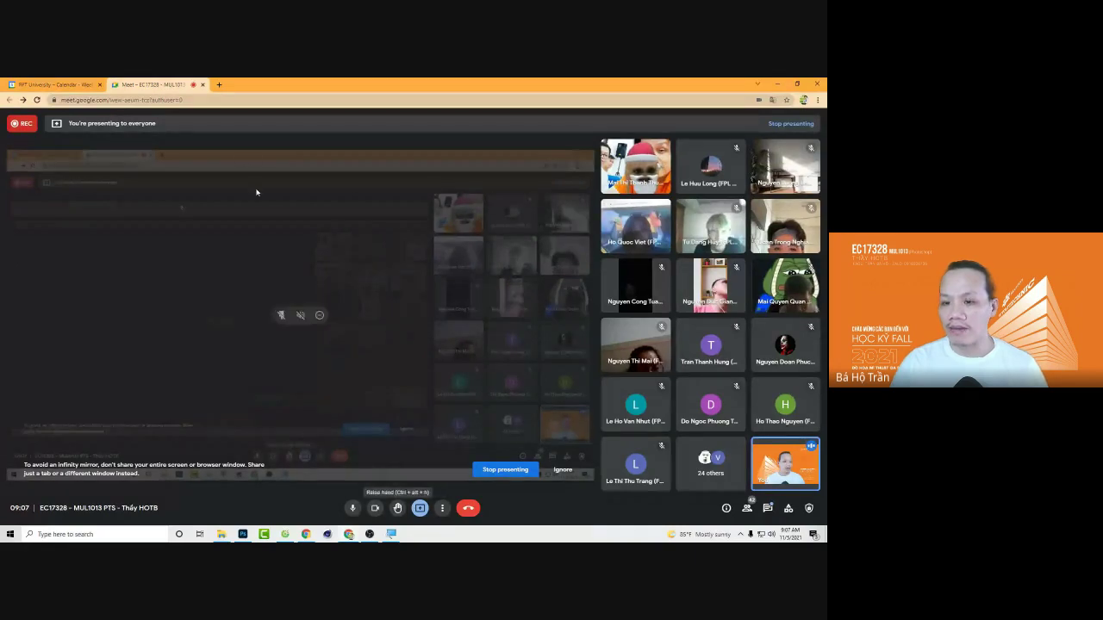
{"action": "key", "text": "alt+Tab"}
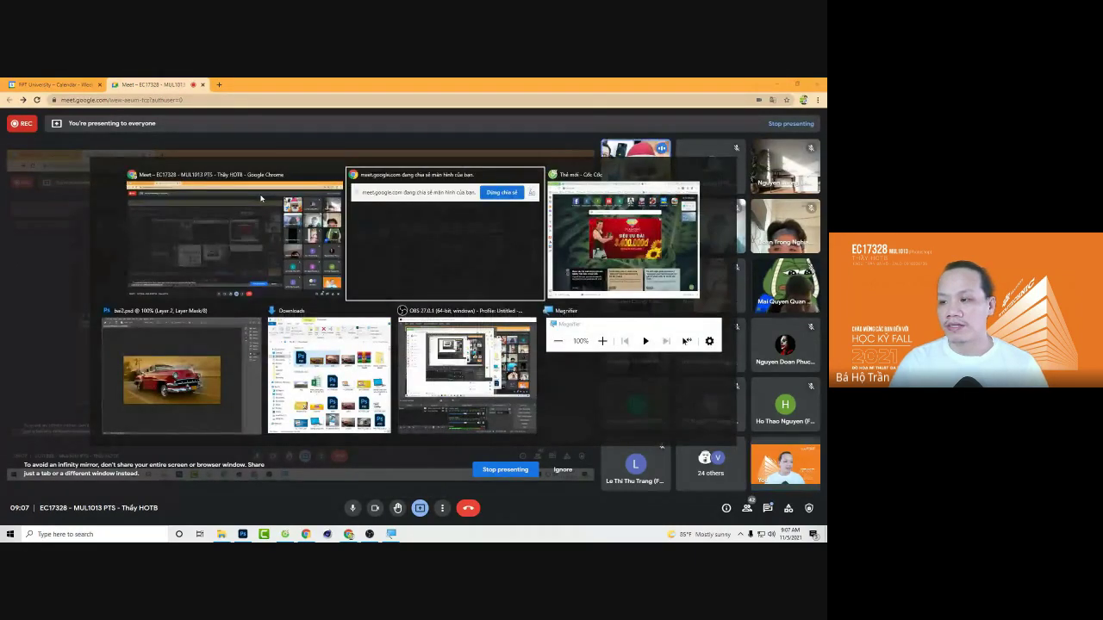
{"action": "key", "text": "alt+Tab"}
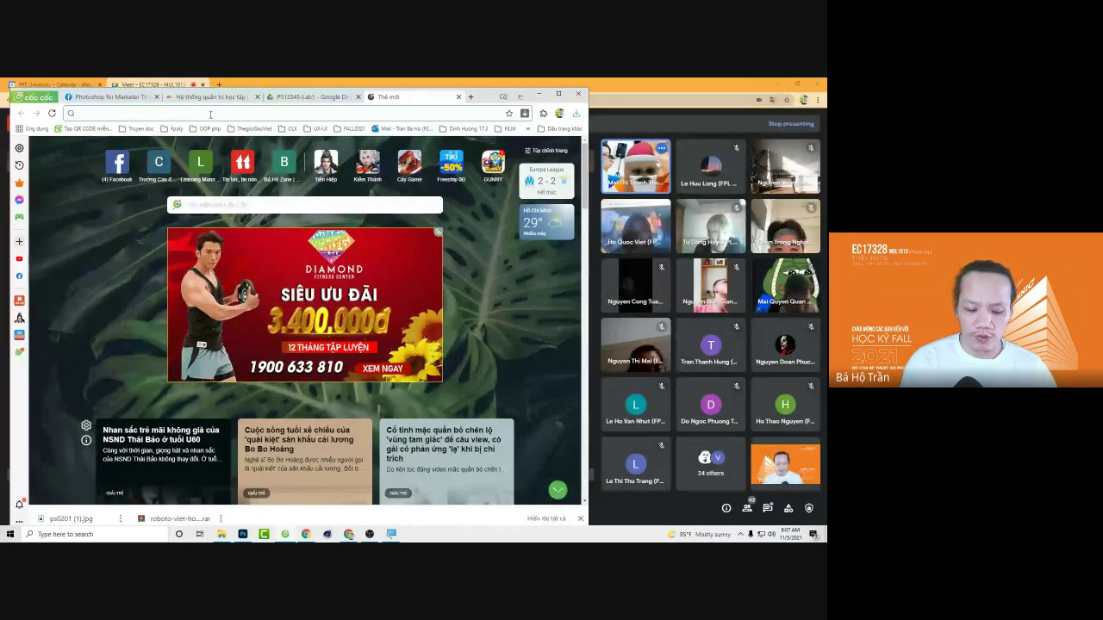
Step: Go to google.com.vn and search Google Images for 'car'
{"action": "type", "text": "google"}
{"action": "key", "text": "Down"}
{"action": "key", "text": "Down"}
{"action": "key", "text": "Down"}
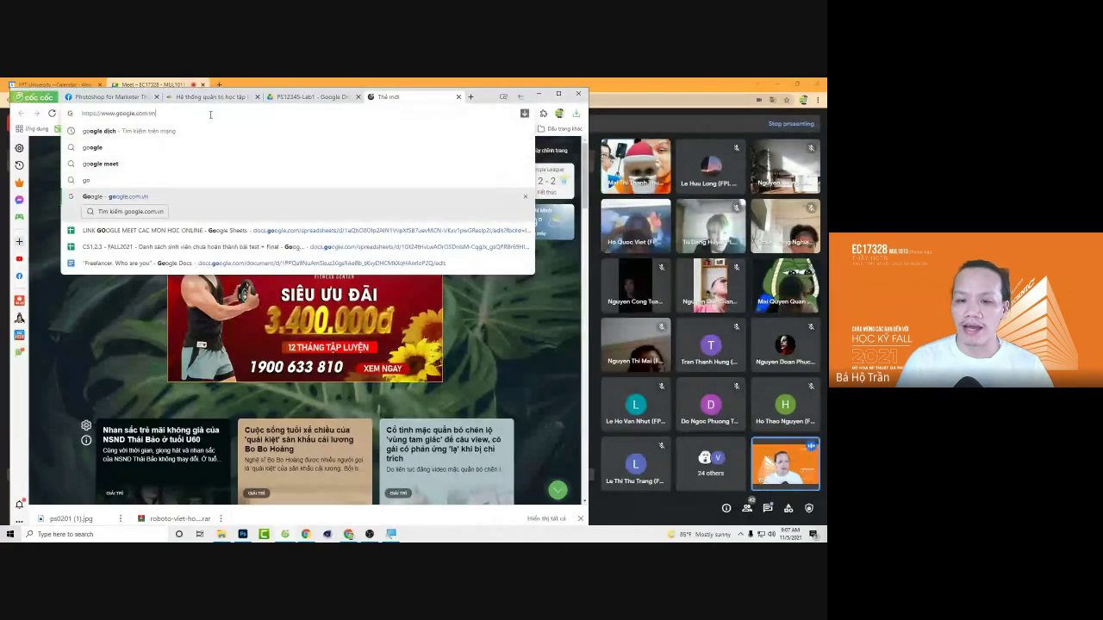
{"action": "key", "text": "Return"}
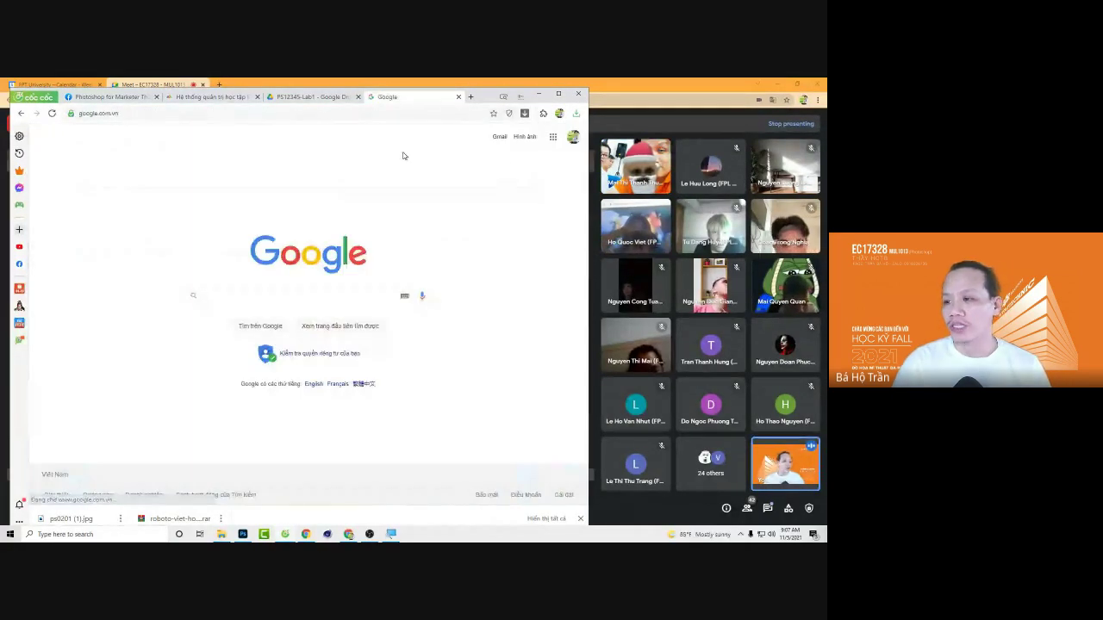
{"action": "left_click", "coordinate": [527, 137]}
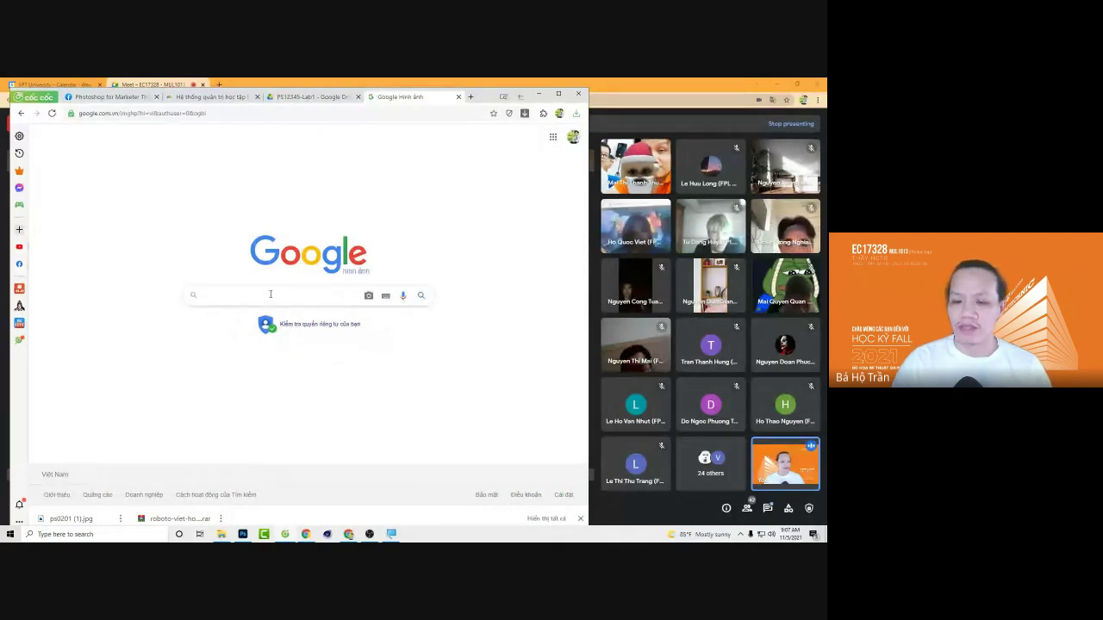
{"action": "type", "text": "car"}
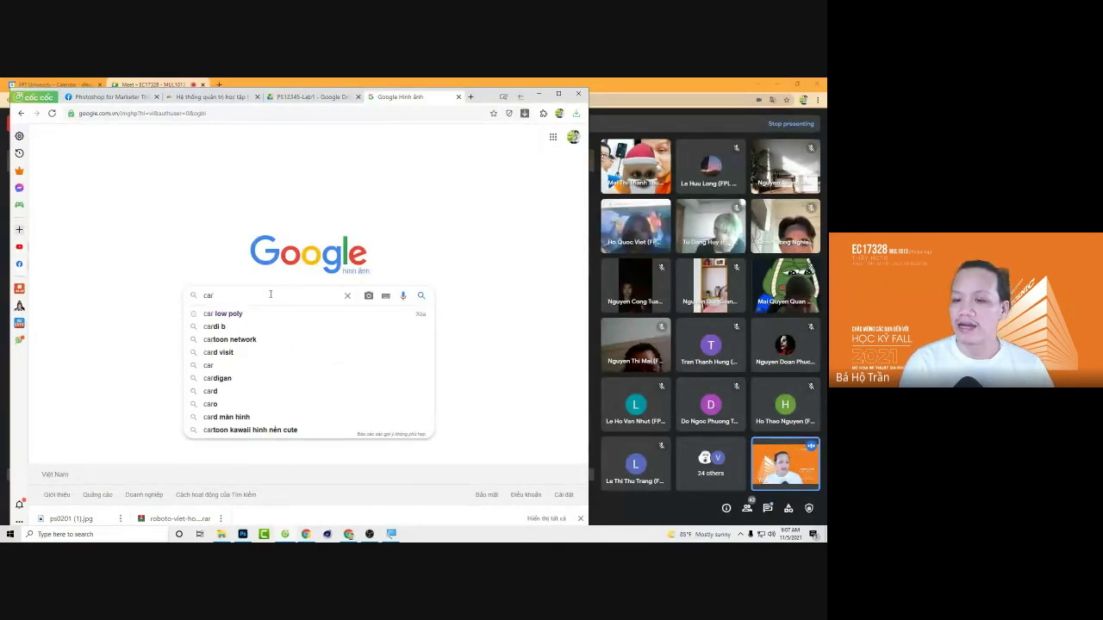
{"action": "key", "text": "Return"}
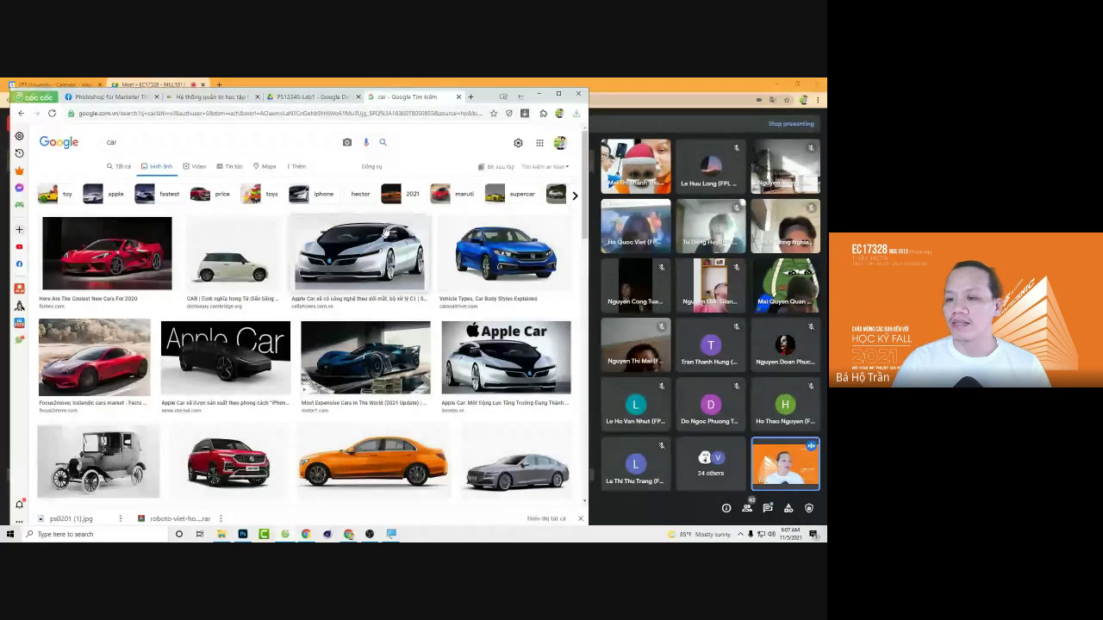
Step: Filter the results to large images via Công cụ > Kích thước > Lớn
{"action": "left_click", "coordinate": [372, 167]}
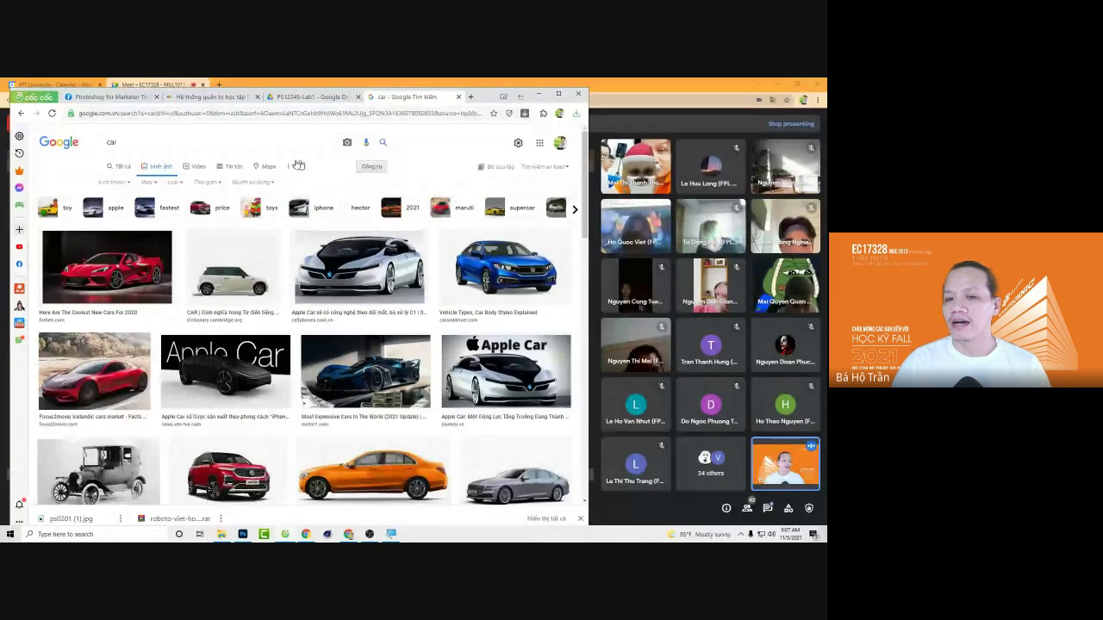
{"action": "left_click", "coordinate": [113, 182]}
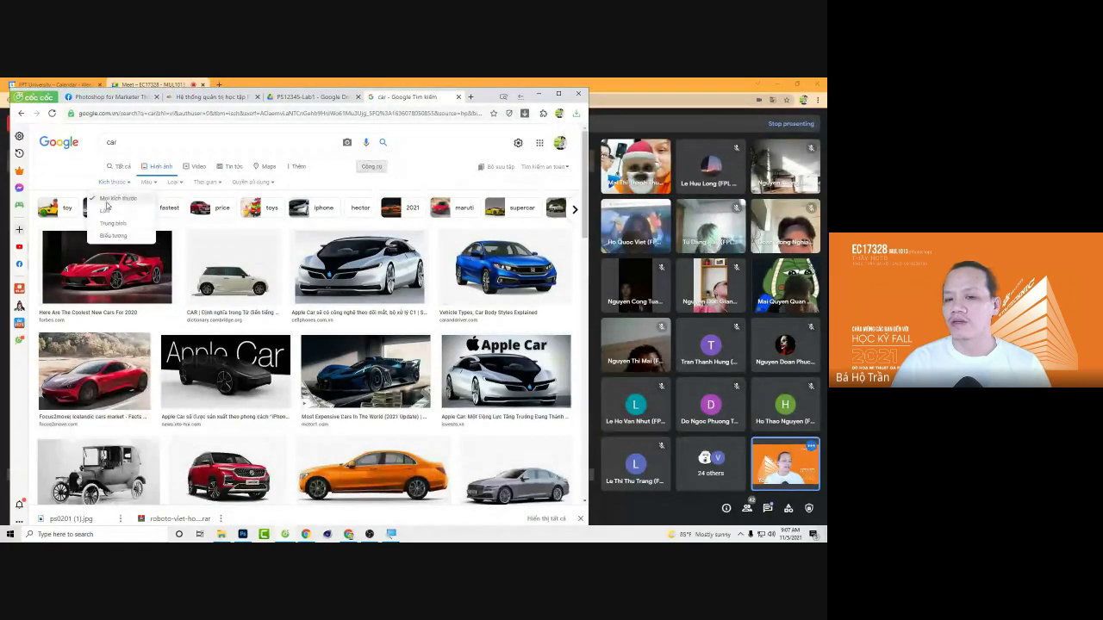
{"action": "left_click", "coordinate": [106, 208]}
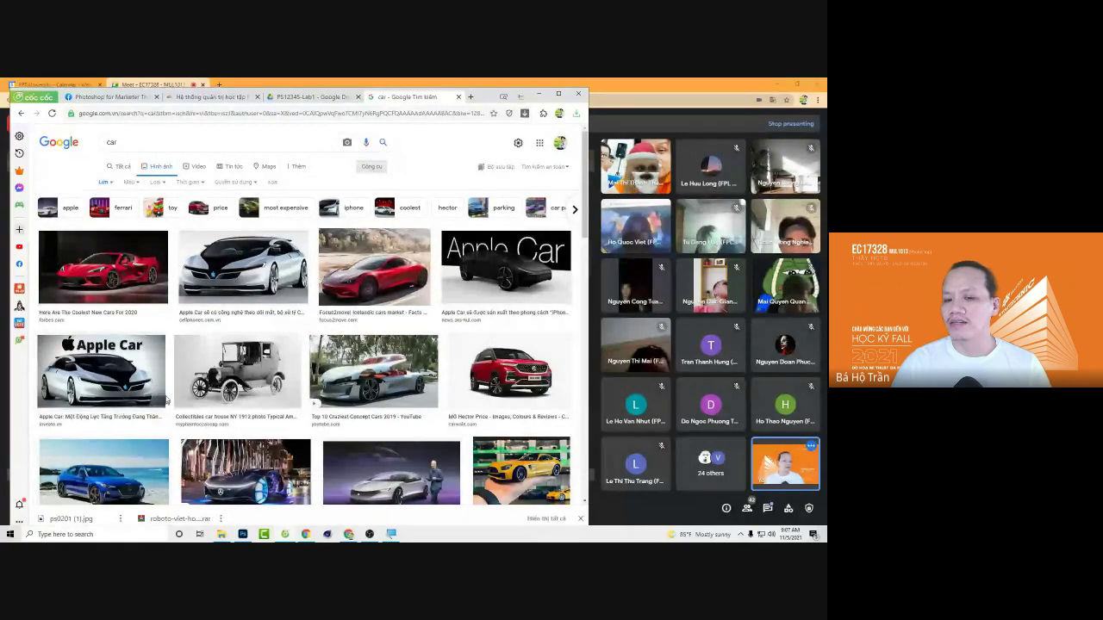
Step: Save the red sports car picture from the Google Images results to Downloads
{"action": "left_click", "coordinate": [131, 275]}
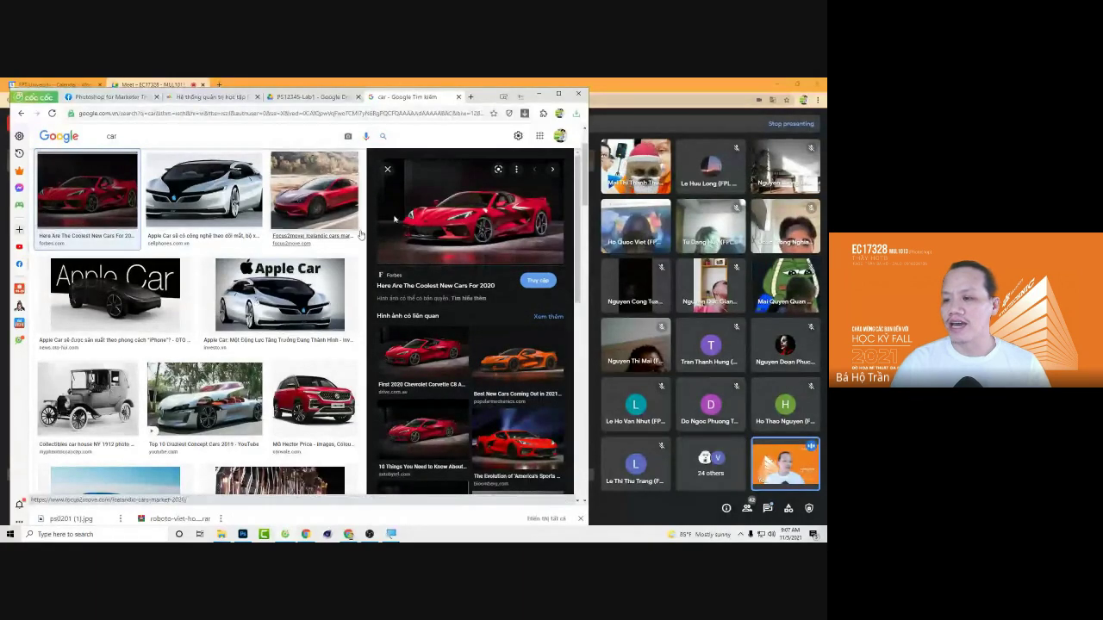
{"action": "right_click", "coordinate": [464, 214]}
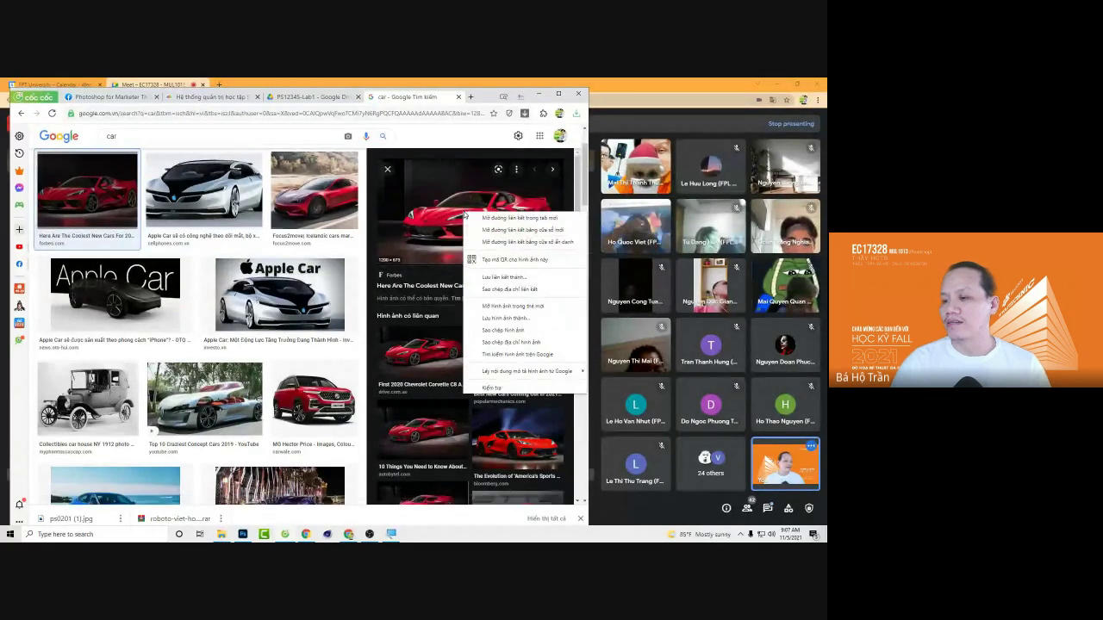
{"action": "right_click", "coordinate": [449, 220]}
{"action": "left_click", "coordinate": [491, 324]}
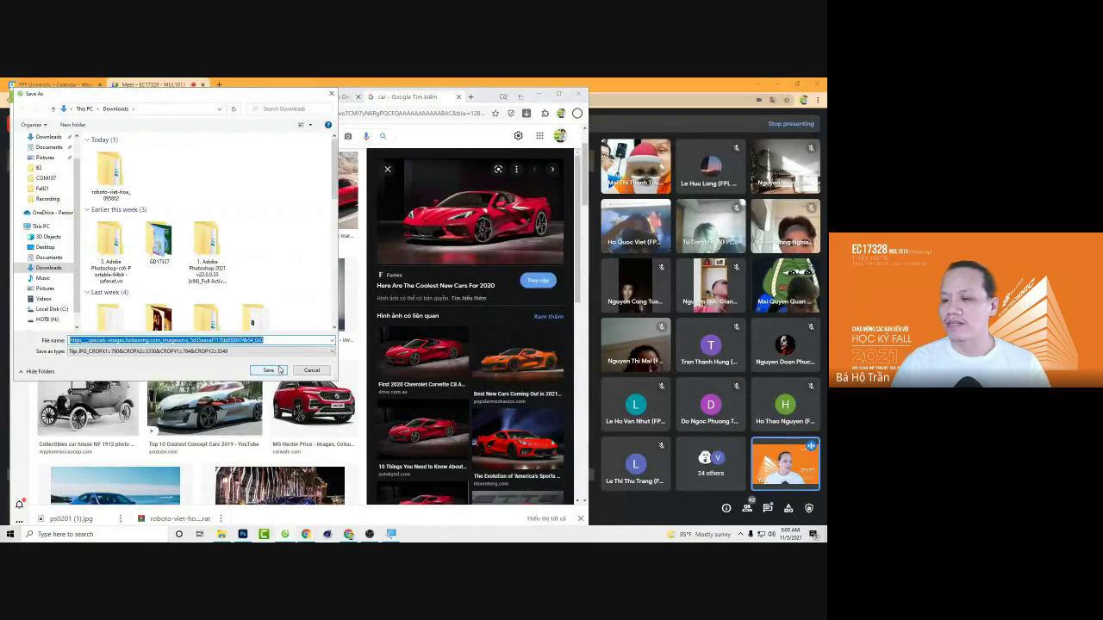
{"action": "left_click", "coordinate": [268, 370]}
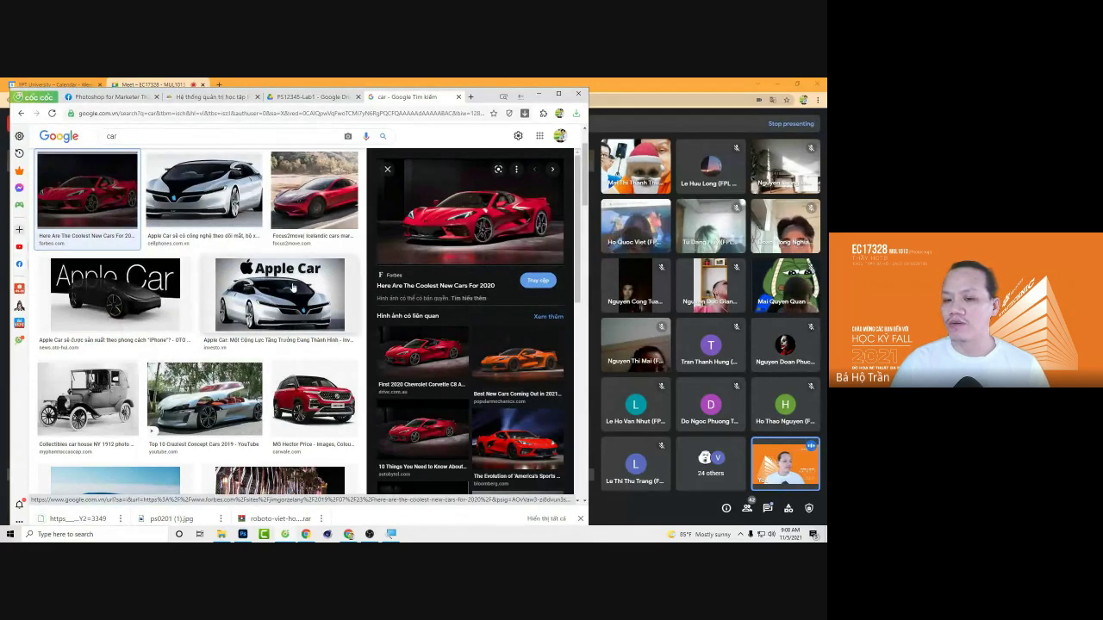
Step: Preview the Apple Car, Mercedes concept and blue Korean sedan results
{"action": "left_click", "coordinate": [134, 307]}
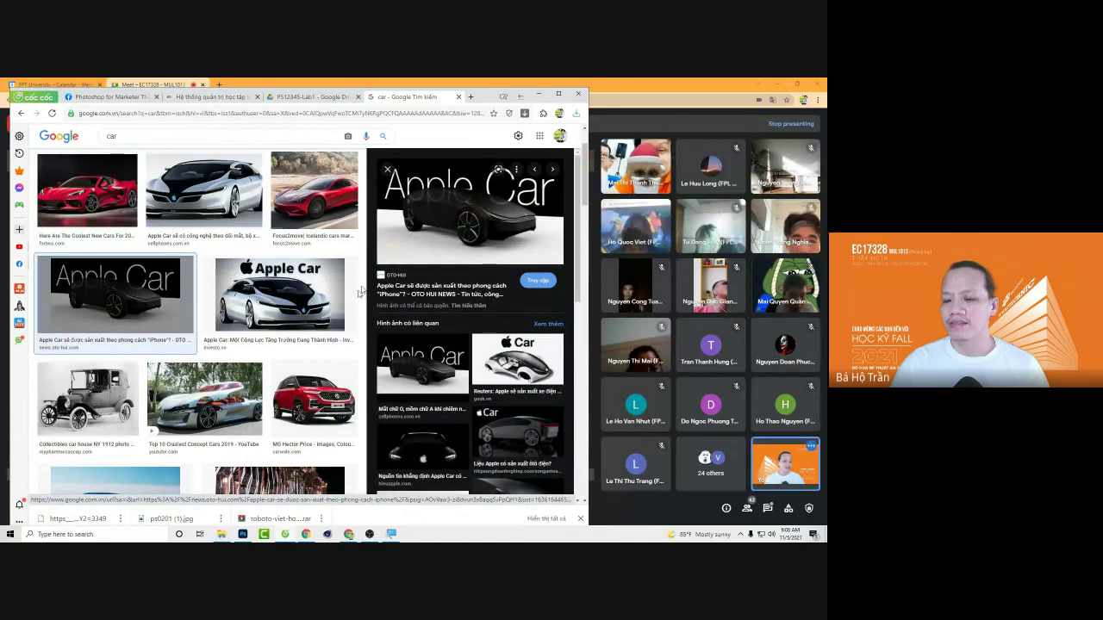
{"action": "scroll", "coordinate": [360, 293], "scroll_direction": "down", "scroll_amount": 3}
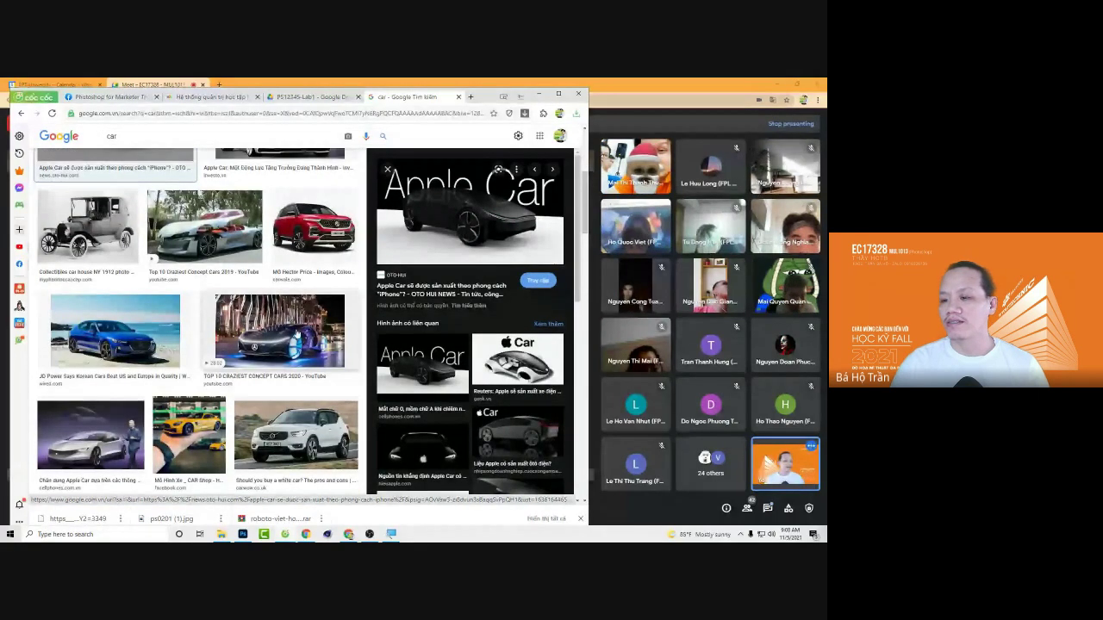
{"action": "left_click", "coordinate": [297, 334]}
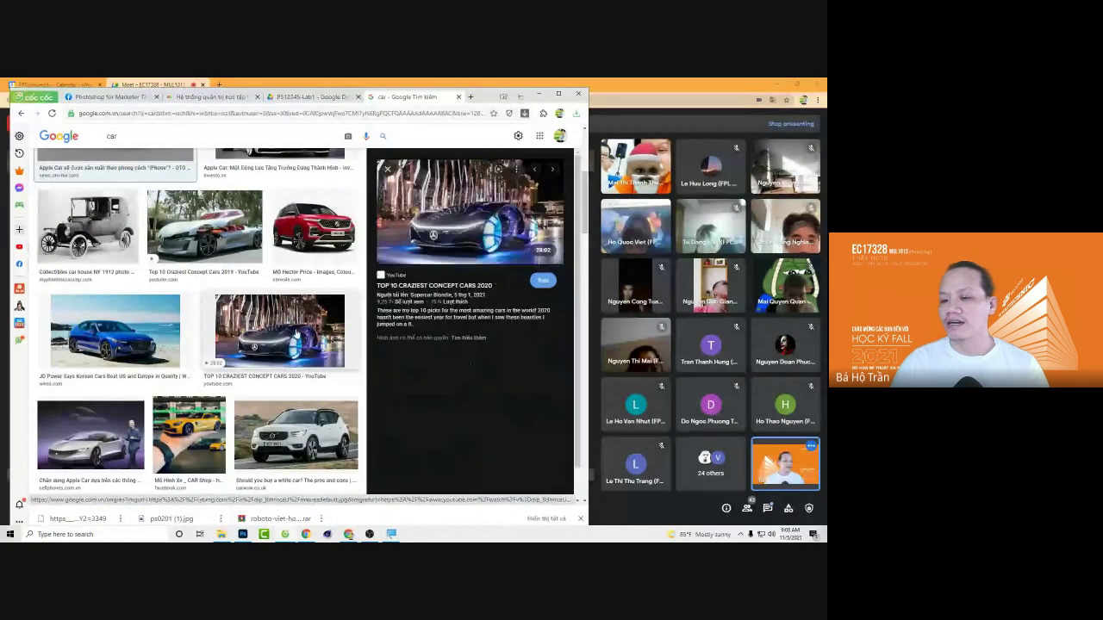
{"action": "left_click", "coordinate": [176, 324]}
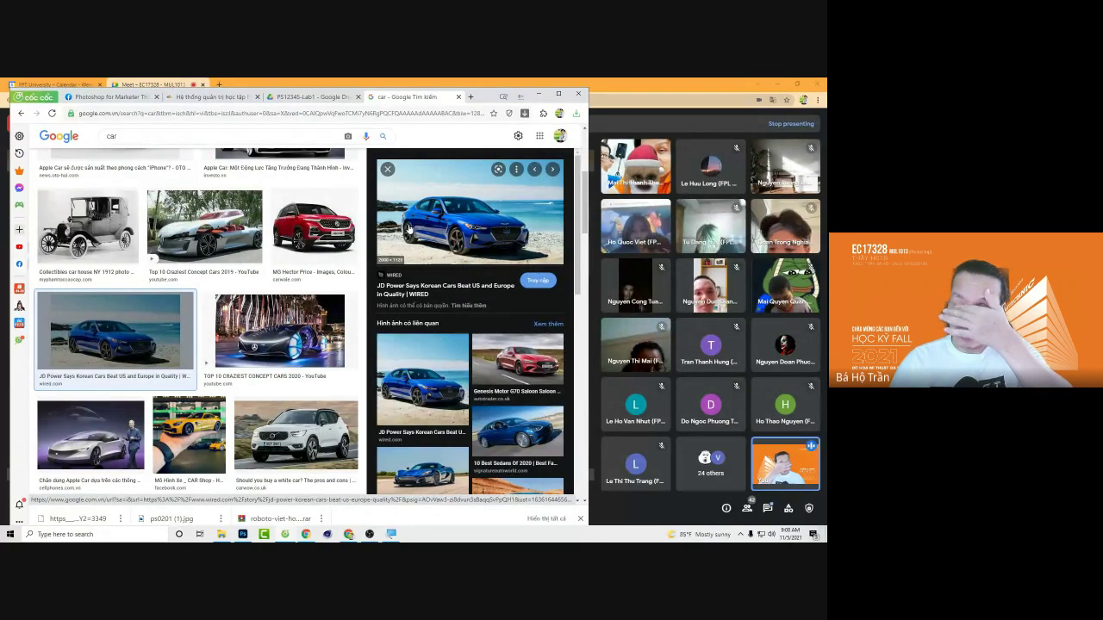
Step: Preview the Apple concept car and white Volvo SUV results, then close the car search
{"action": "left_click", "coordinate": [127, 429]}
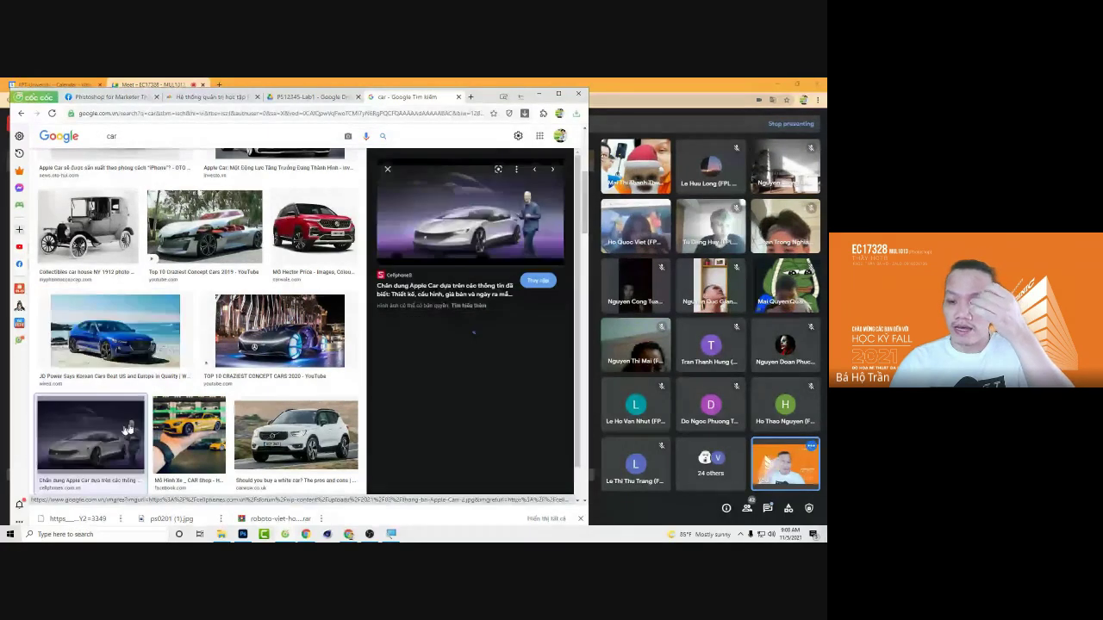
{"action": "left_click", "coordinate": [306, 439]}
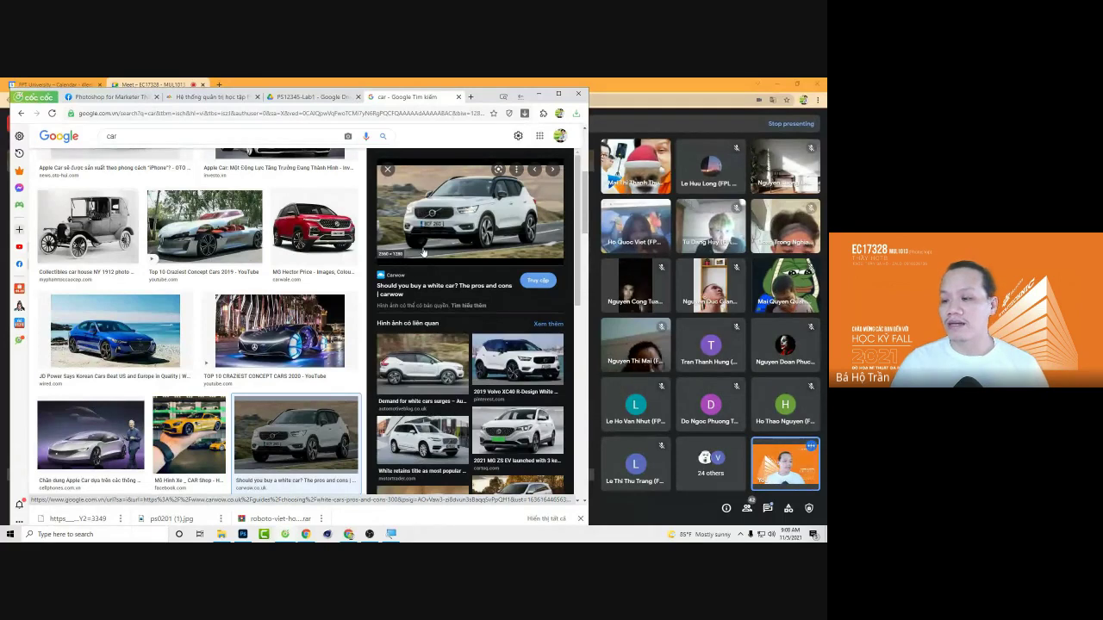
{"action": "left_click", "coordinate": [414, 377]}
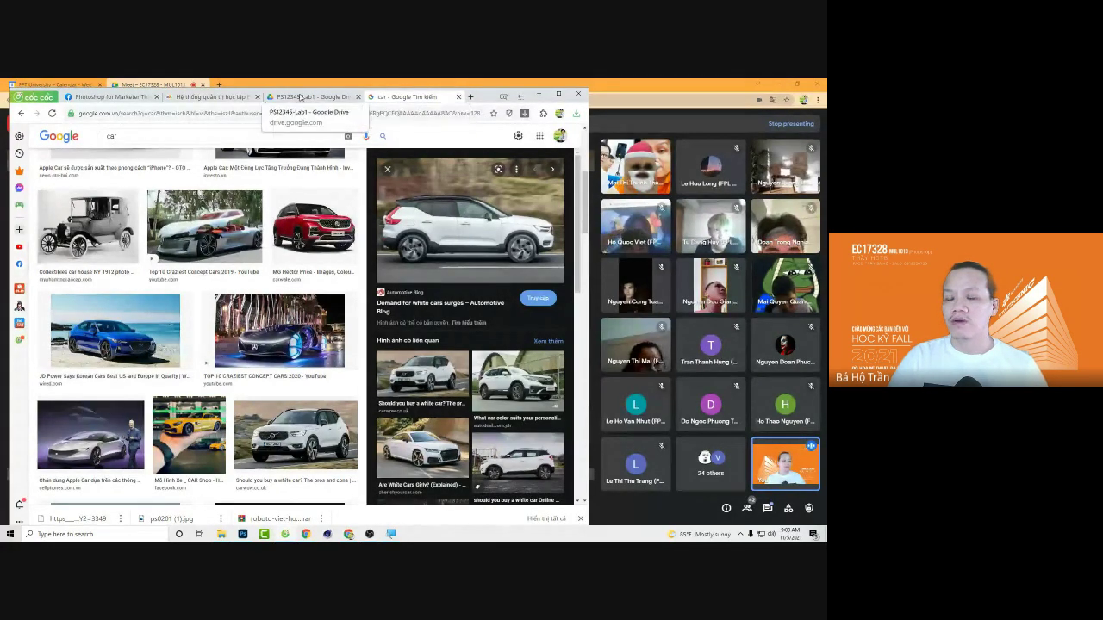
{"action": "left_click", "coordinate": [458, 97]}
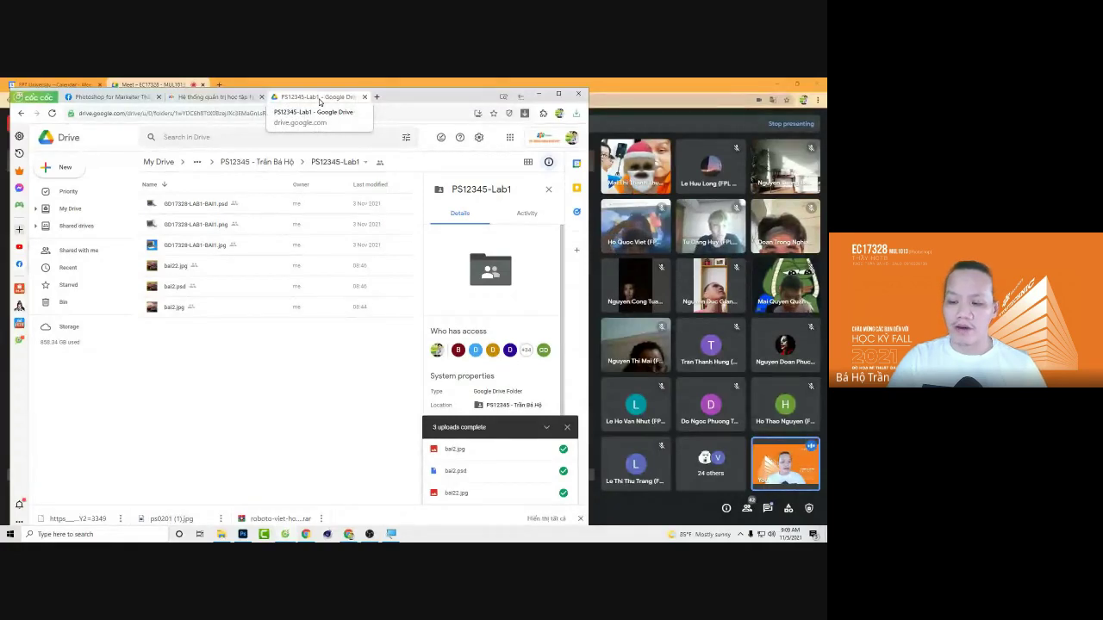
Step: Dismiss the downloads bar, go up to My Drive, then return to bai2.psd in Photoshop
{"action": "left_click", "coordinate": [581, 520]}
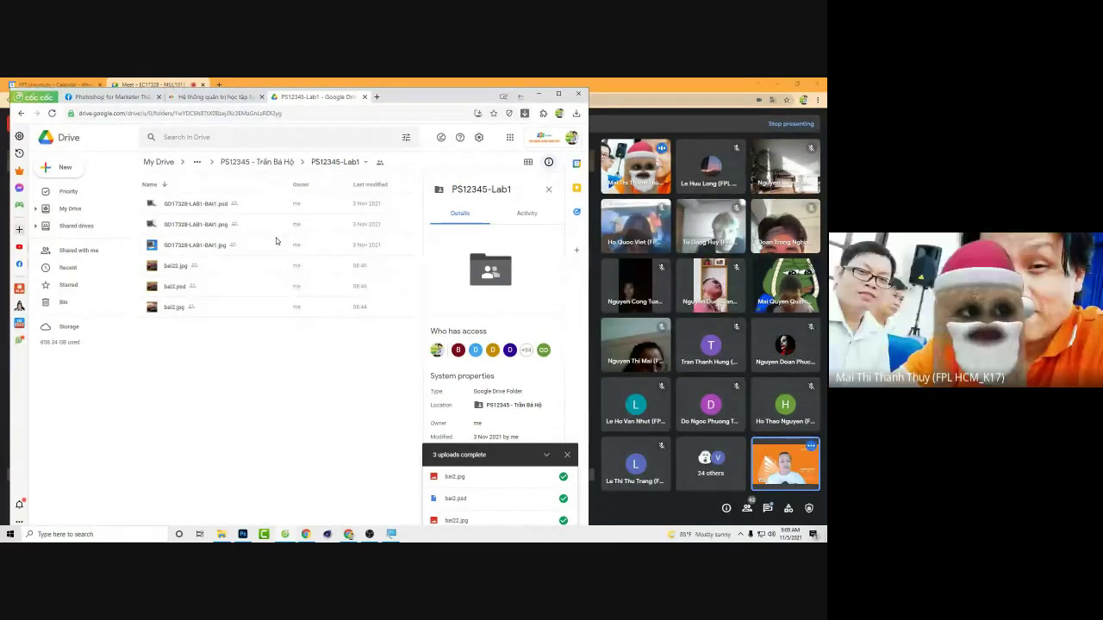
{"action": "left_click", "coordinate": [158, 162]}
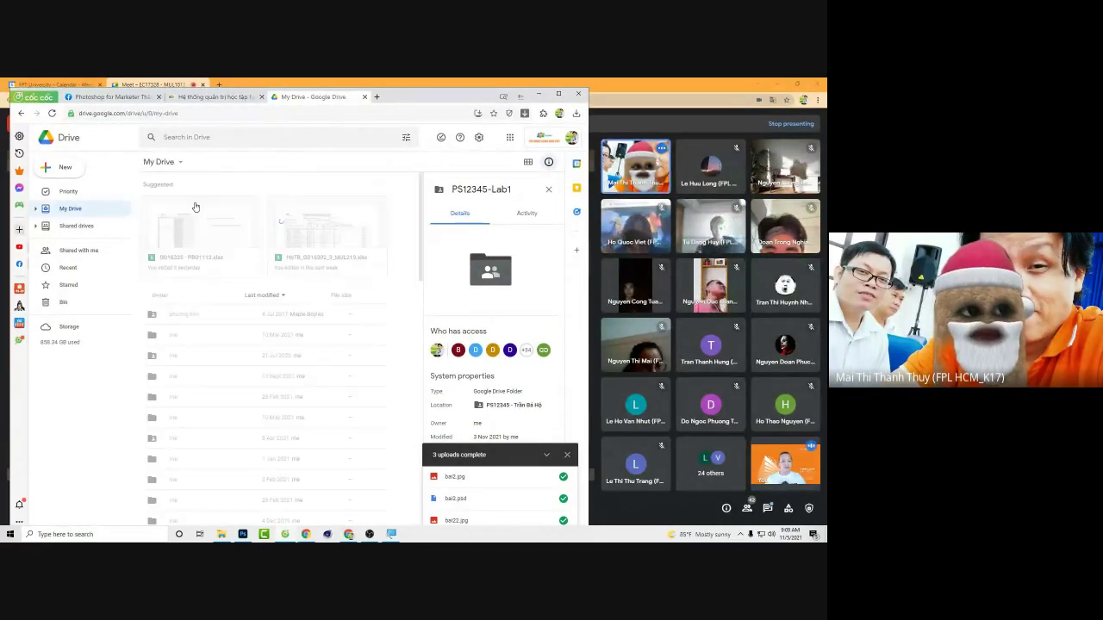
{"action": "scroll", "coordinate": [245, 369], "scroll_direction": "down", "scroll_amount": 3}
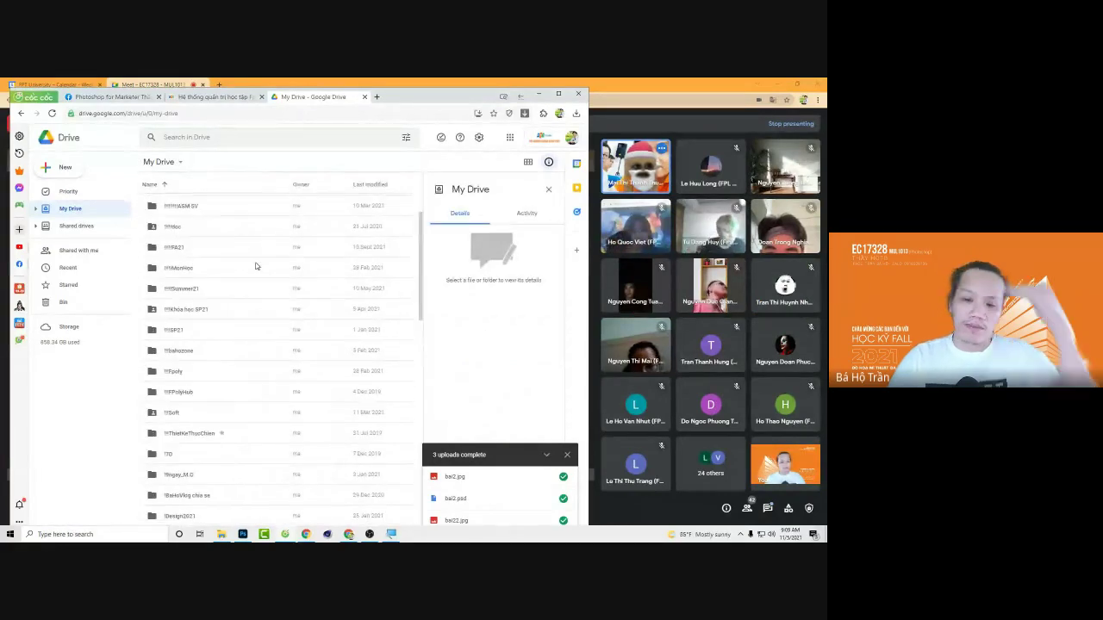
{"action": "scroll", "coordinate": [242, 284], "scroll_direction": "up", "scroll_amount": 2}
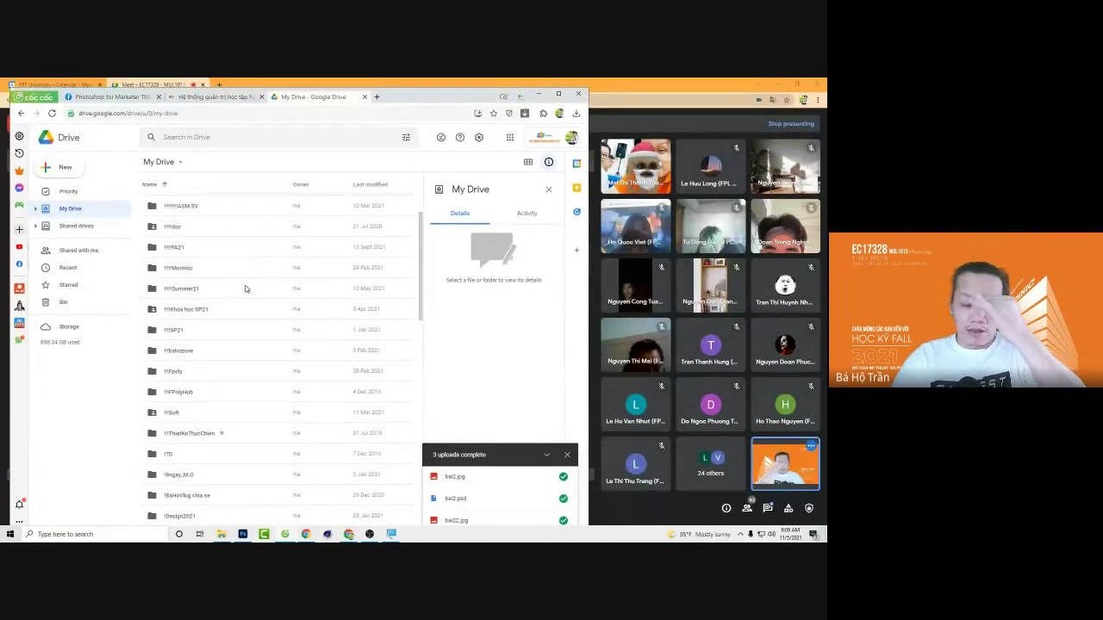
{"action": "left_click", "coordinate": [243, 534]}
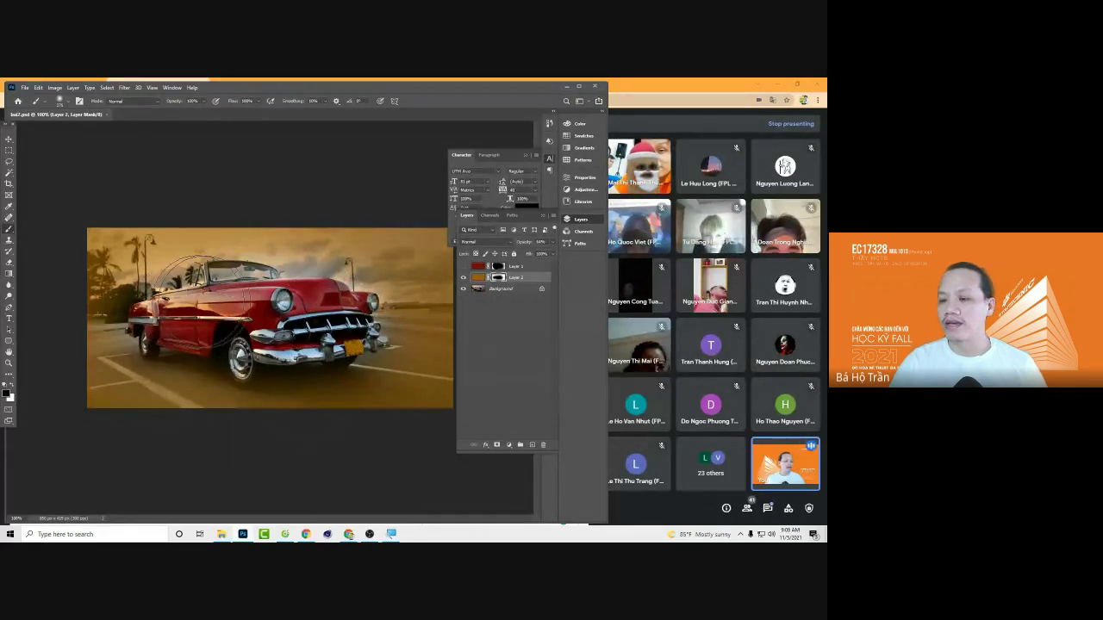
Step: Compare the orange tint and red overlay layers, then undo the orange layer's mask
{"action": "left_click", "coordinate": [462, 277]}
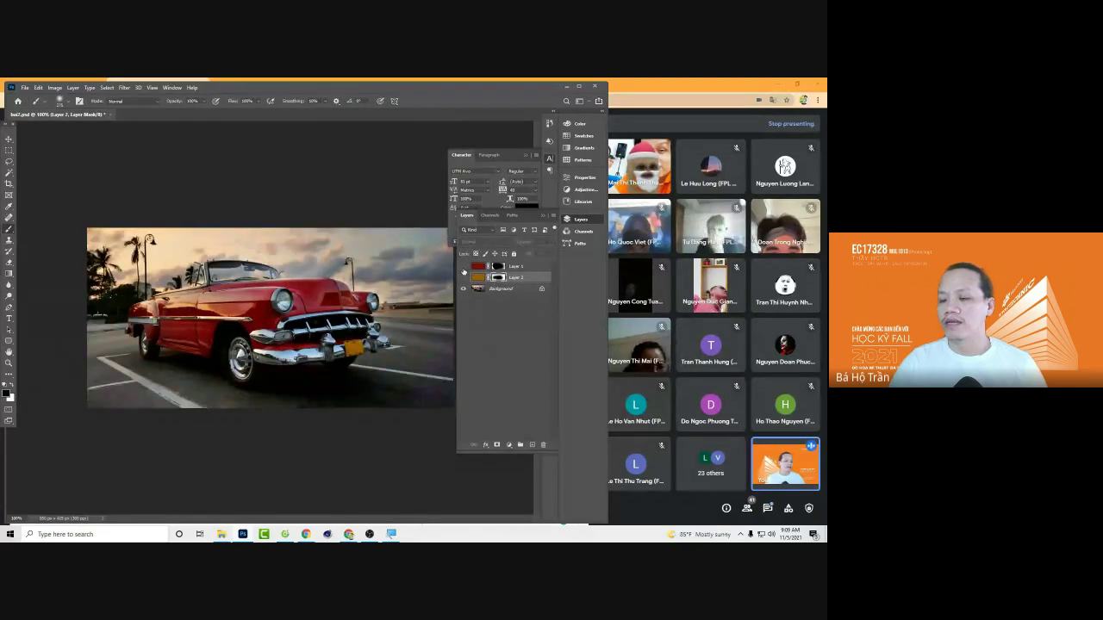
{"action": "left_click", "coordinate": [463, 277]}
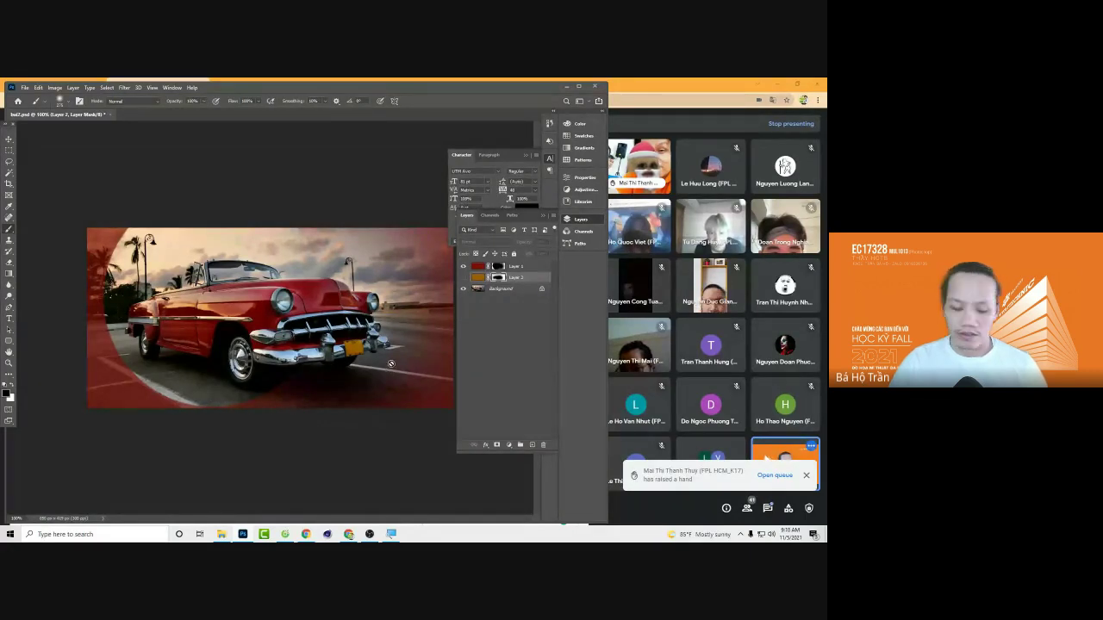
{"action": "key", "text": "ctrl+comma"}
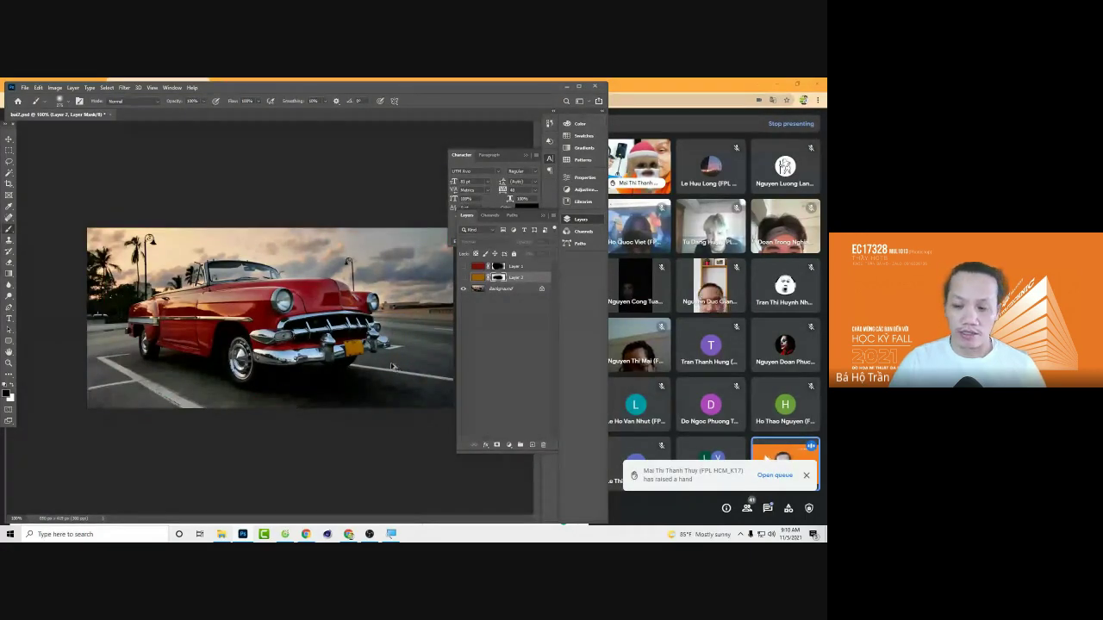
{"action": "key", "text": "ctrl+comma"}
{"action": "key", "text": "ctrl+comma"}
{"action": "key", "text": "ctrl+comma"}
{"action": "key", "text": "ctrl+comma"}
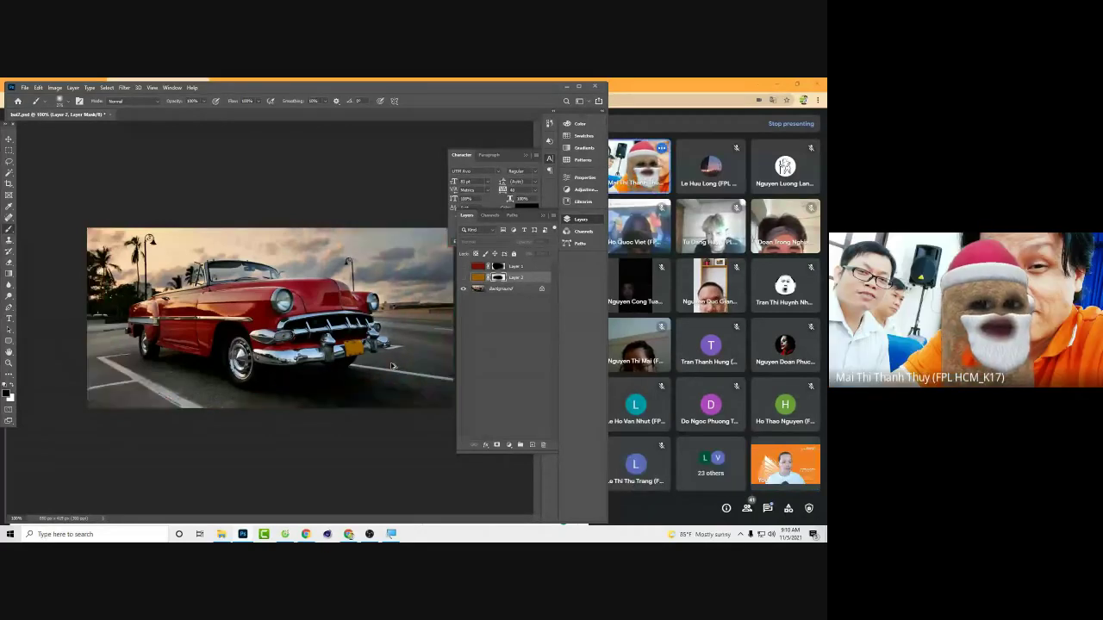
{"action": "key", "text": "backslash"}
{"action": "key", "text": "backslash"}
{"action": "key", "text": "backslash"}
{"action": "key", "text": "backslash"}
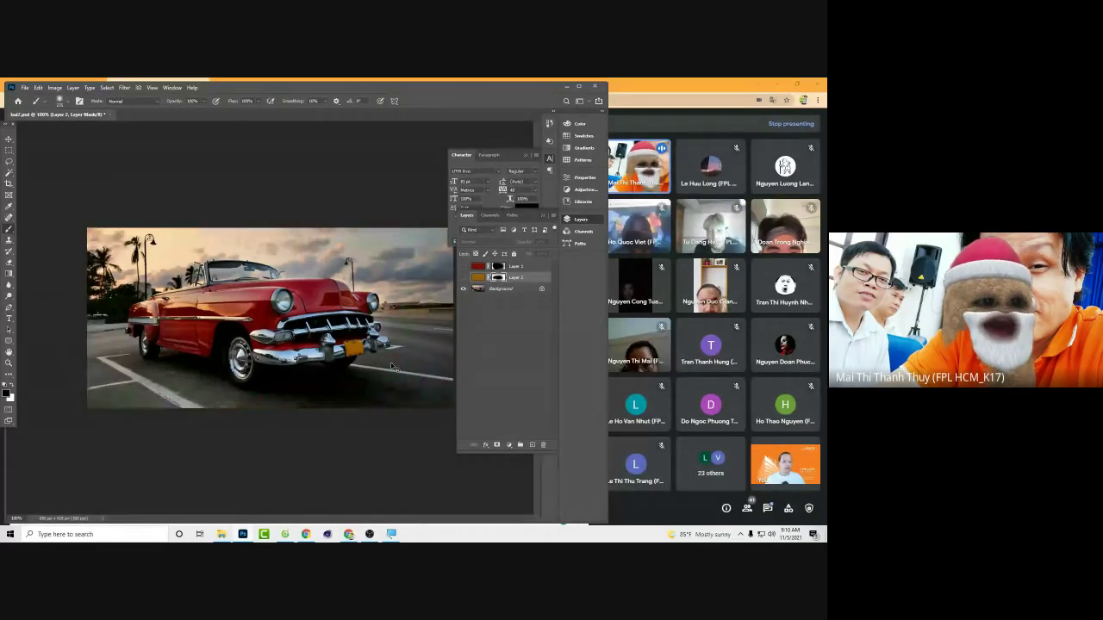
{"action": "key", "text": "ctrl+comma"}
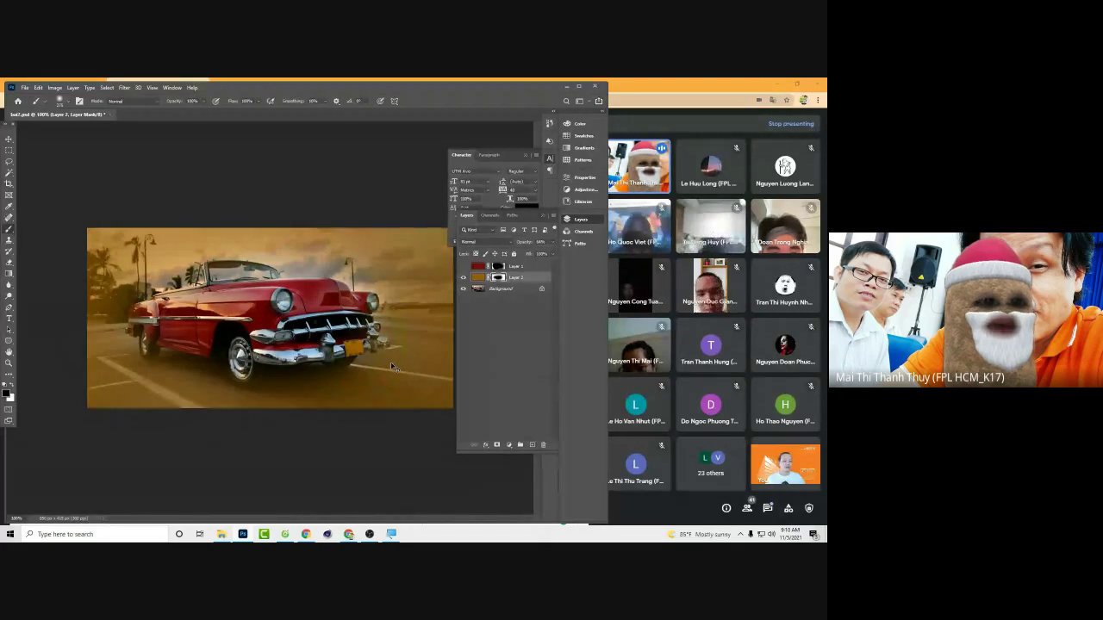
{"action": "key", "text": "ctrl+z"}
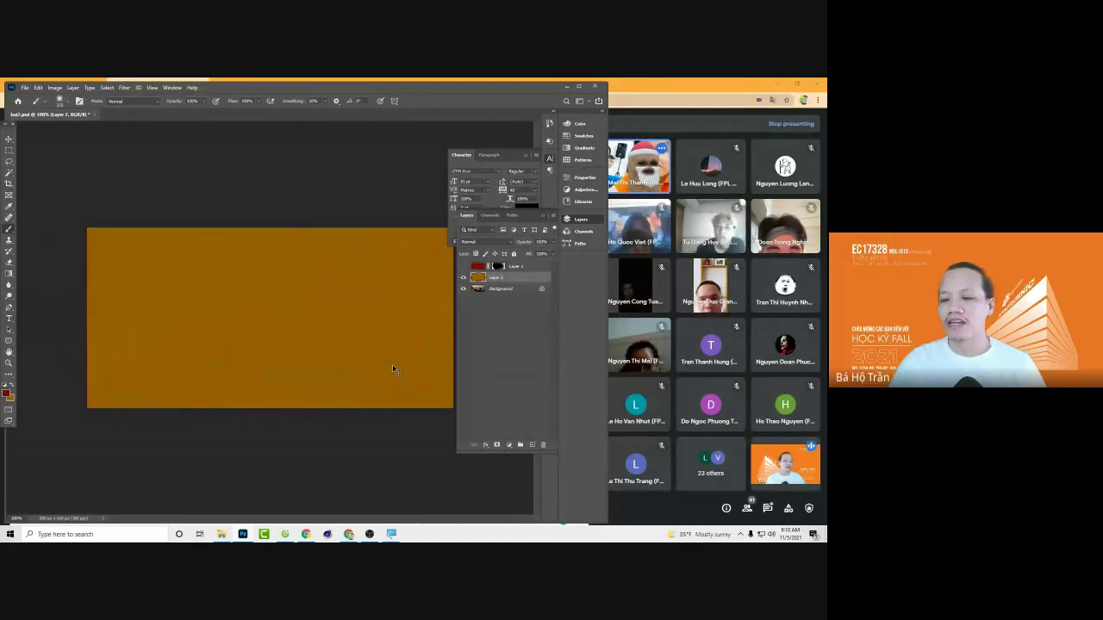
Step: Undo Layer 2's creation and the crop, restoring the full-size canvas with the red vignette
{"action": "key", "text": "ctrl+z"}
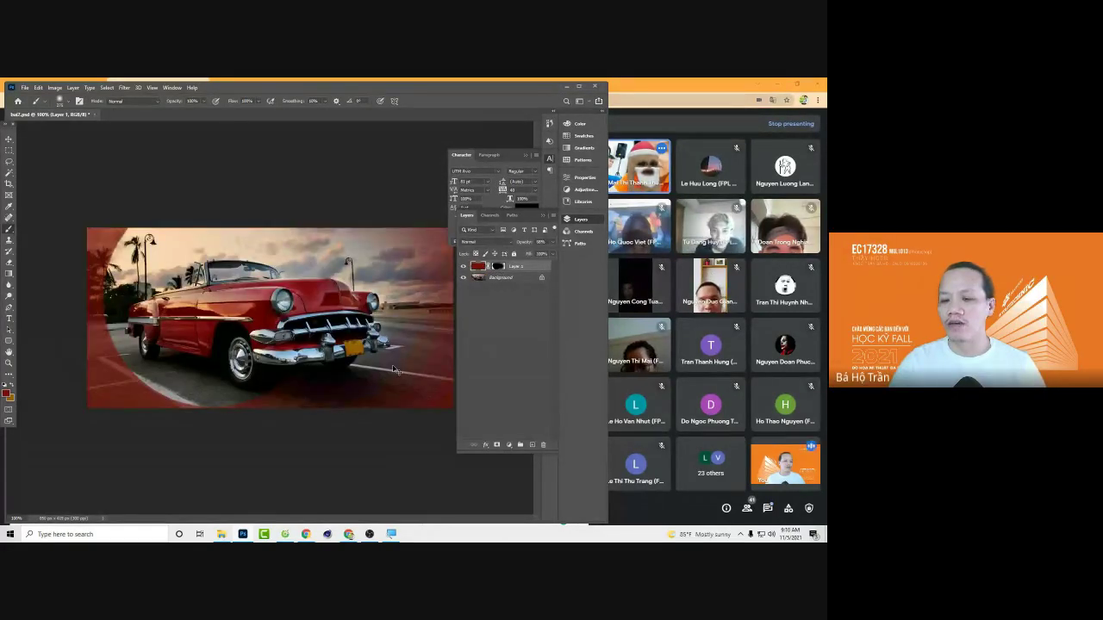
{"action": "key", "text": "ctrl+z"}
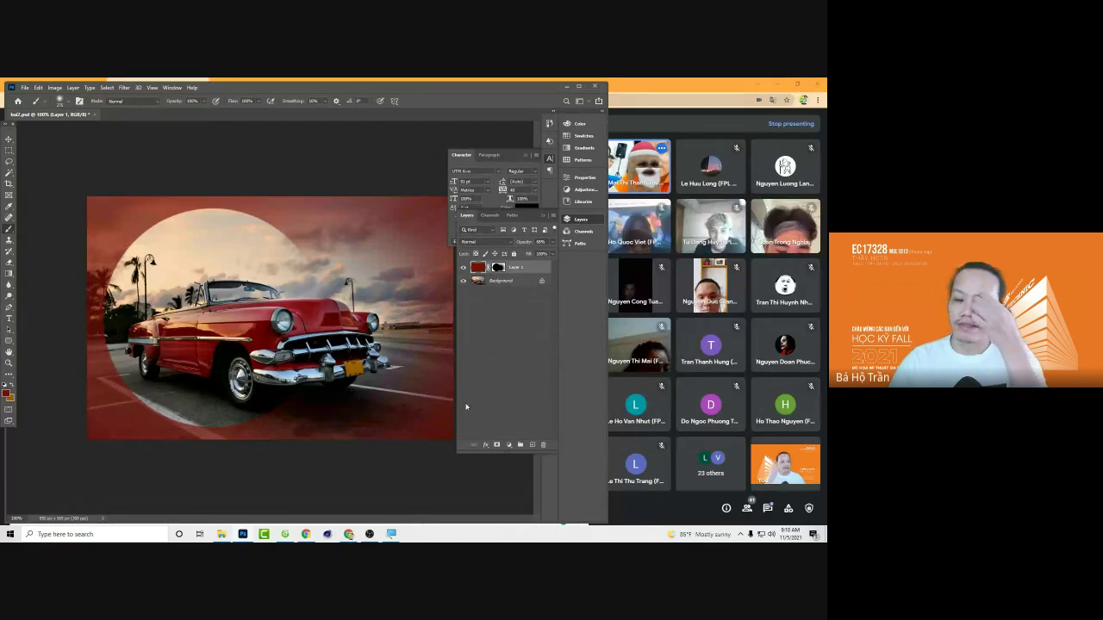
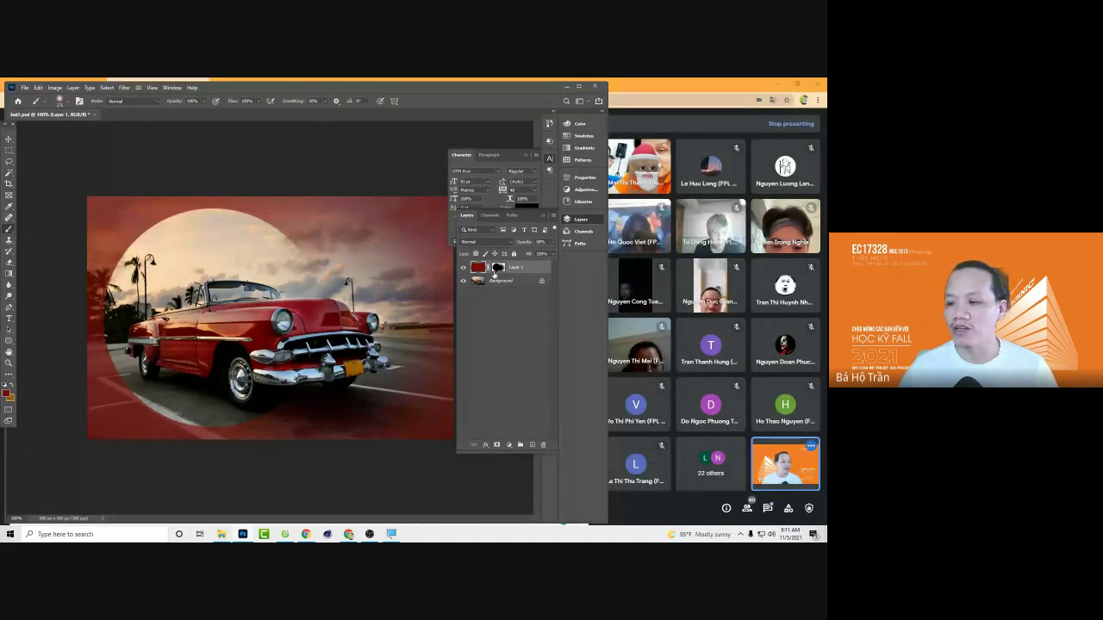
Step: Select Layer 1's mask, then close bal2.psd and save its changes
{"action": "left_click", "coordinate": [497, 268]}
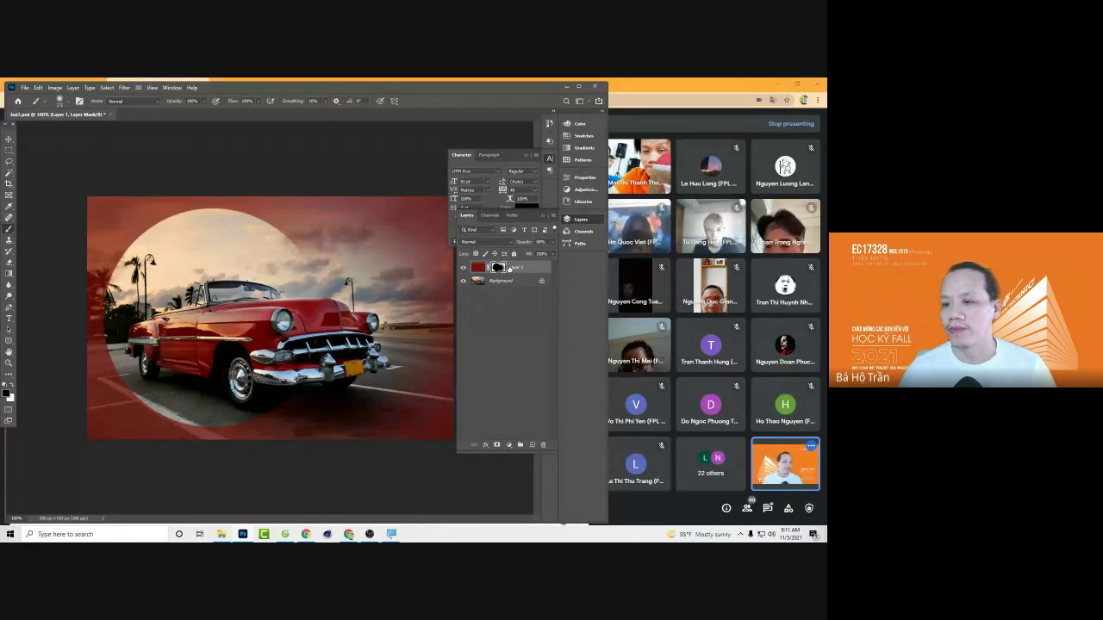
{"action": "left_click", "coordinate": [106, 115]}
{"action": "left_click", "coordinate": [263, 255]}
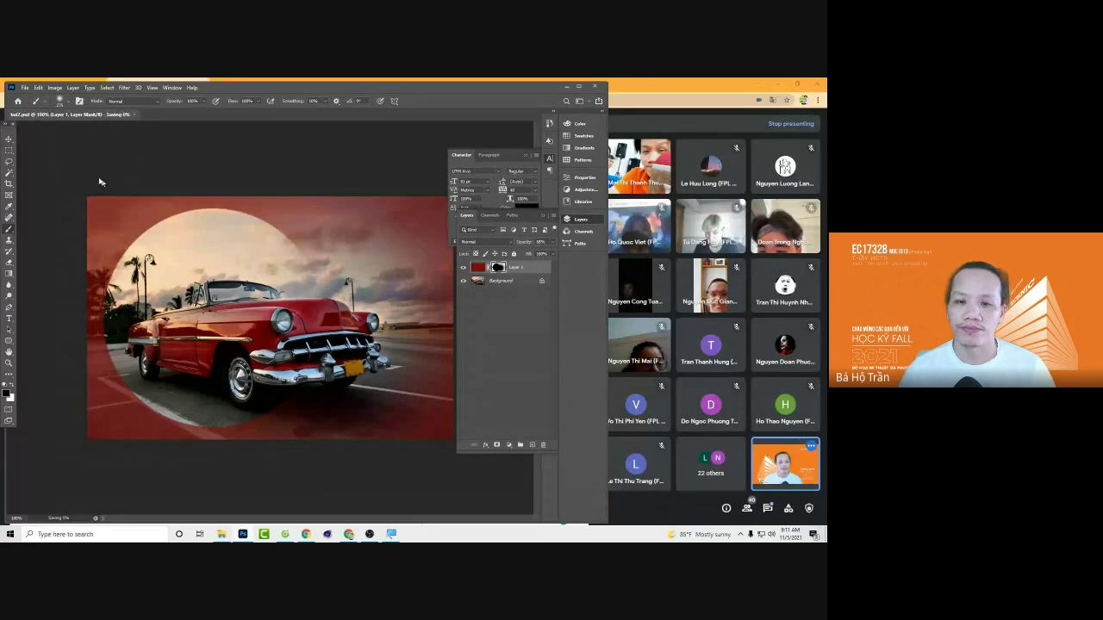
Step: Create a blank white 1920 × 1080 document from the Clipboard preset and close the floating Character panel
{"action": "left_click", "coordinate": [25, 87]}
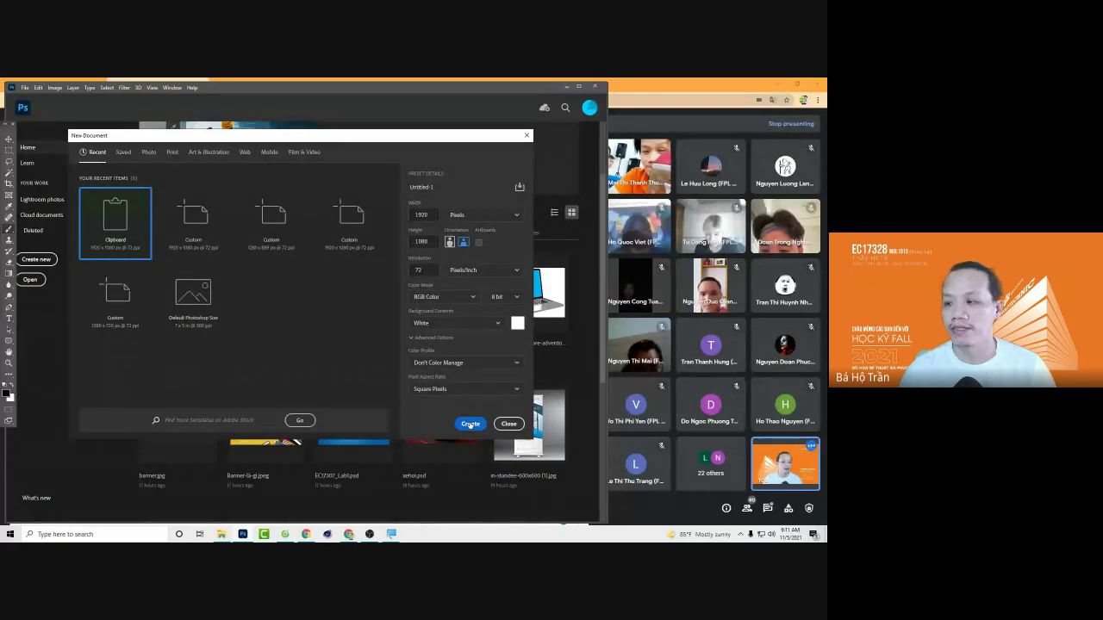
{"action": "left_click", "coordinate": [470, 424]}
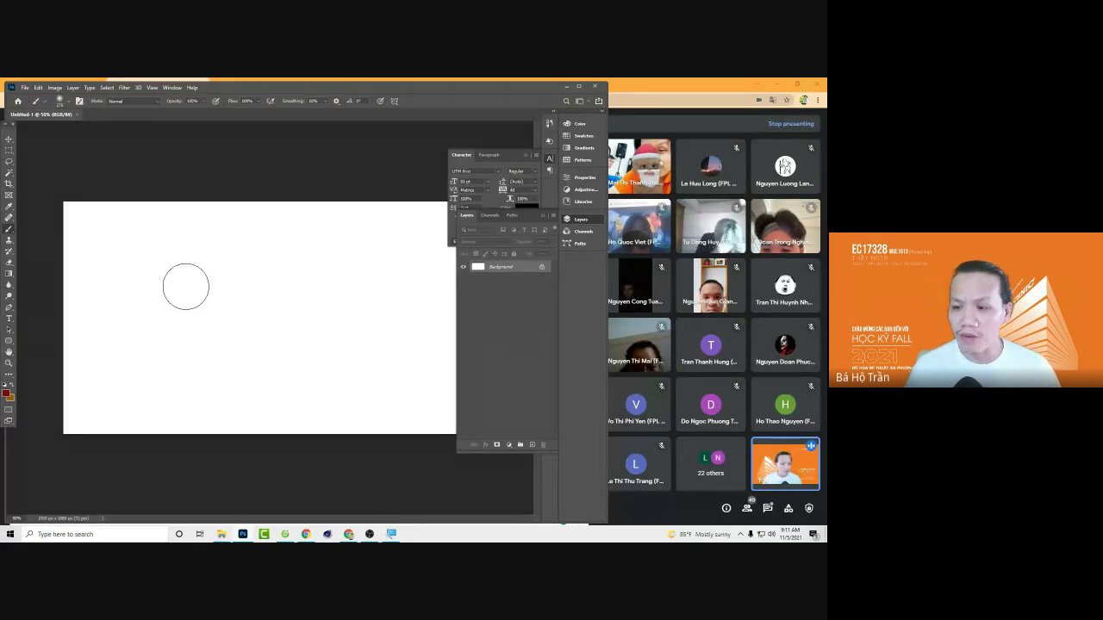
{"action": "key", "text": "alt+Tab"}
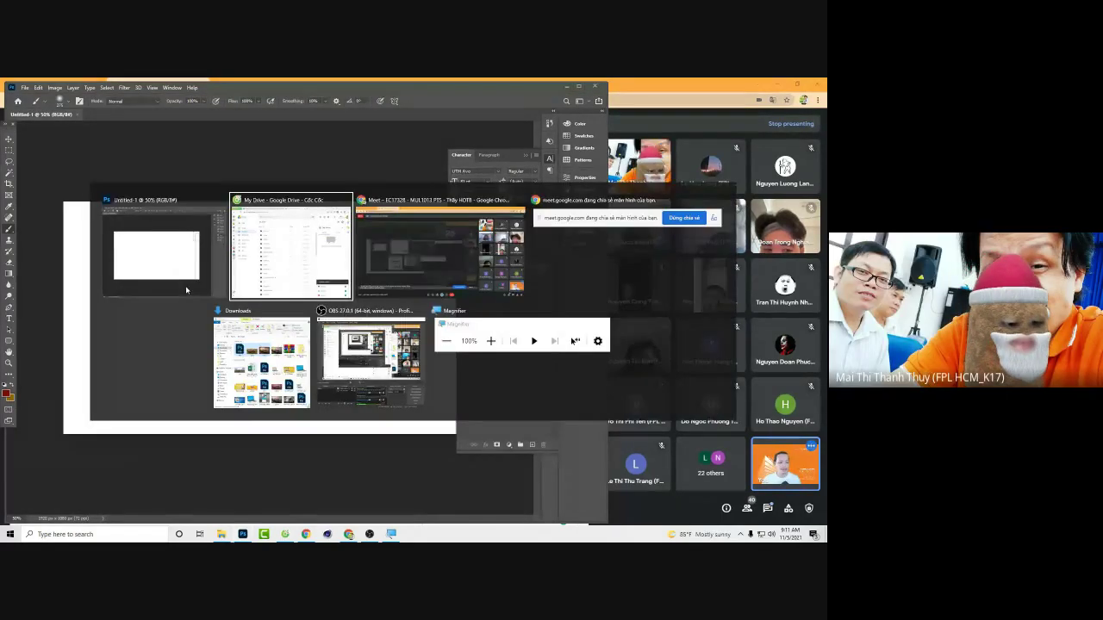
{"action": "key", "text": "alt+Tab"}
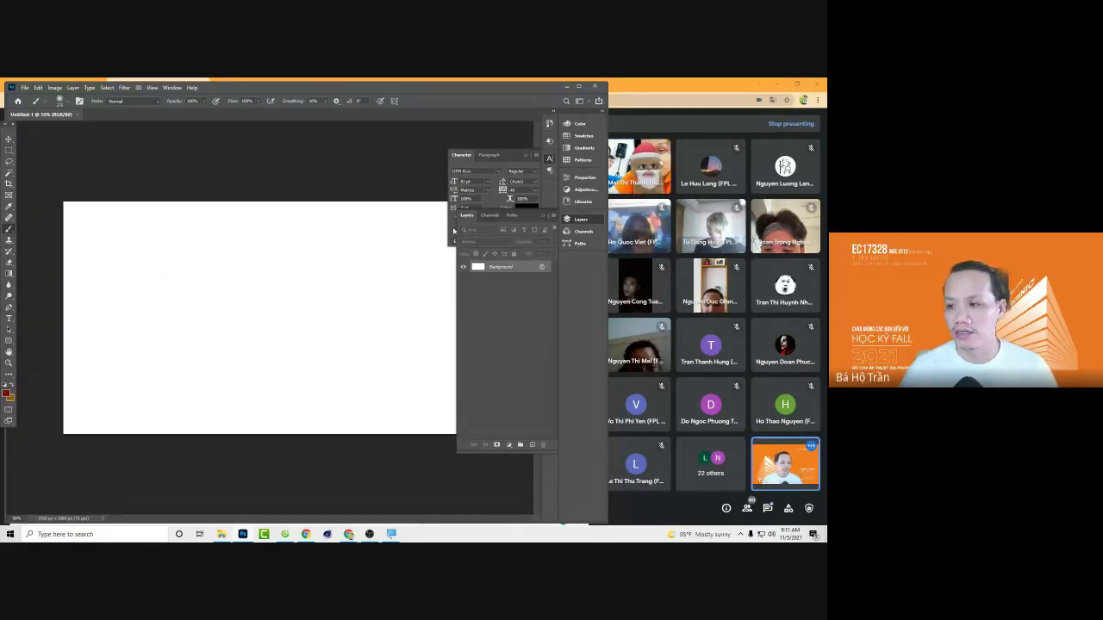
{"action": "left_click", "coordinate": [523, 157]}
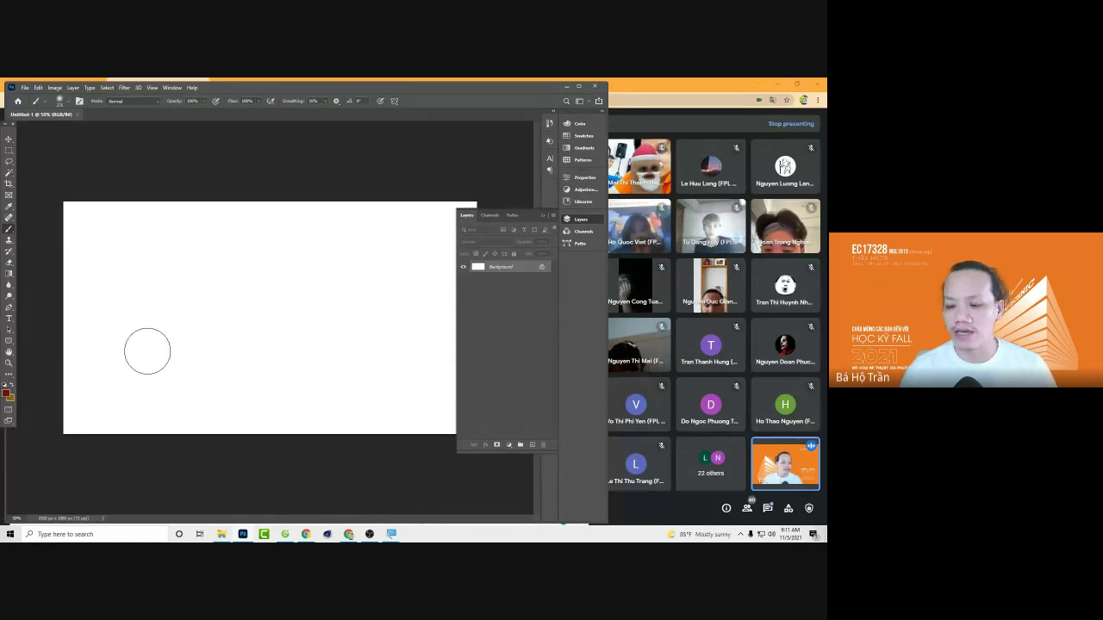
{"action": "left_click", "coordinate": [8, 342]}
Step: Switch to the Custom Shape Tool, briefly hiding and restoring the workspace panels
{"action": "left_click", "coordinate": [9, 345]}
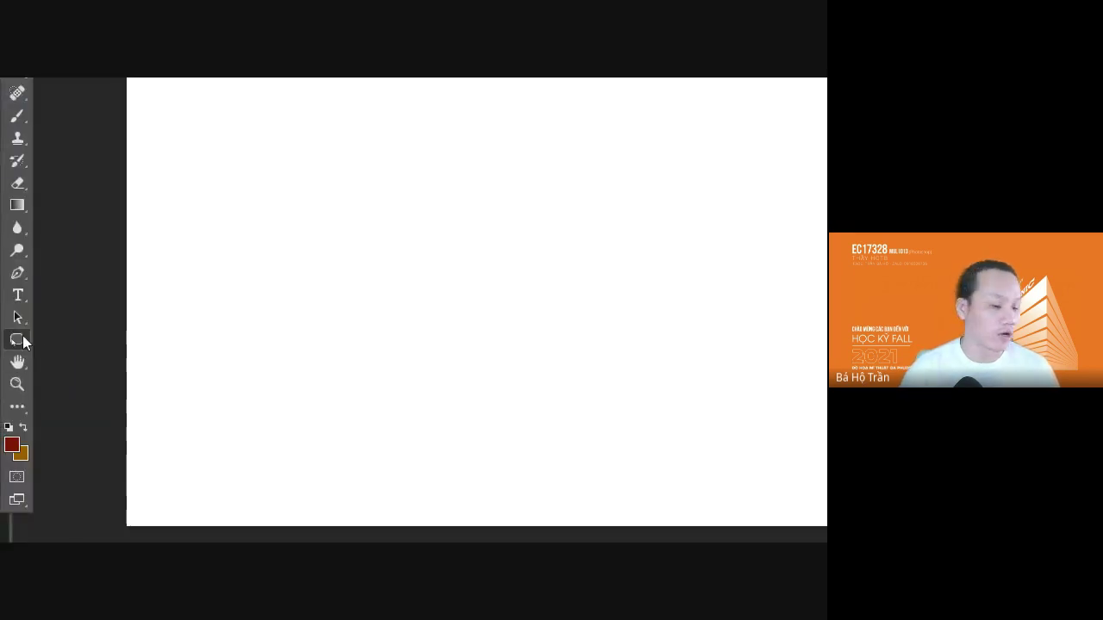
{"action": "right_click", "coordinate": [19, 341]}
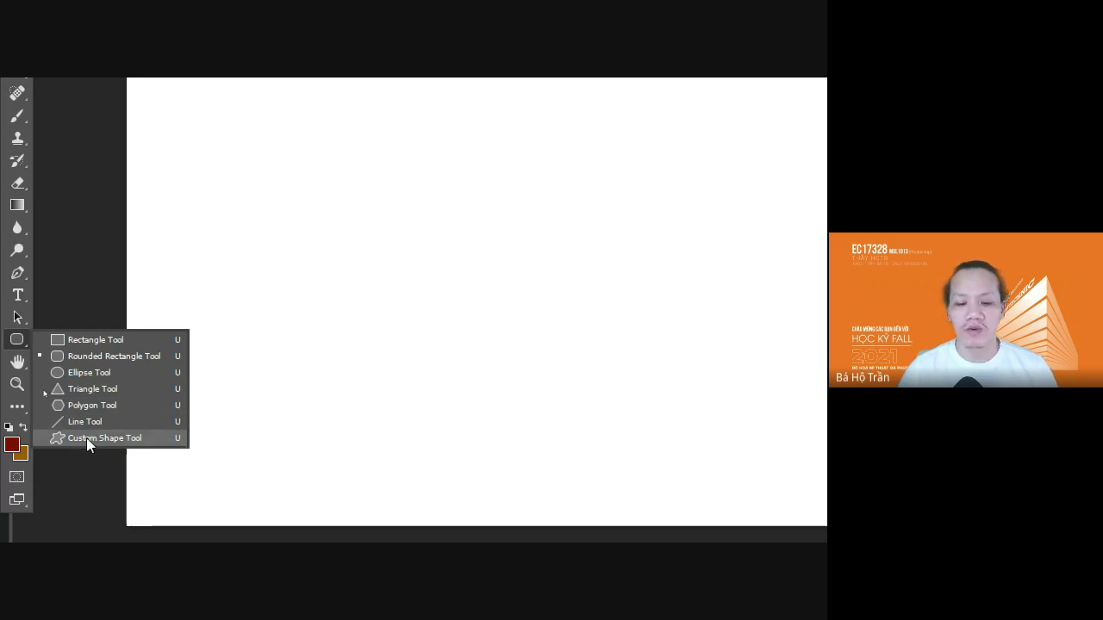
{"action": "left_click", "coordinate": [86, 438]}
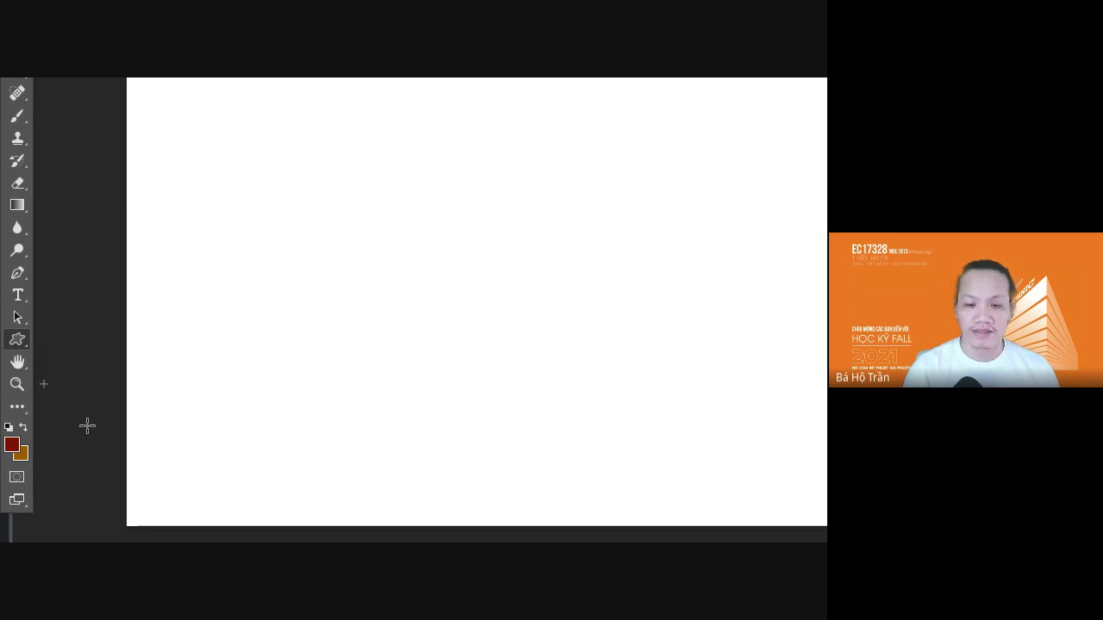
{"action": "key", "text": "Tab"}
{"action": "key", "text": "Tab"}
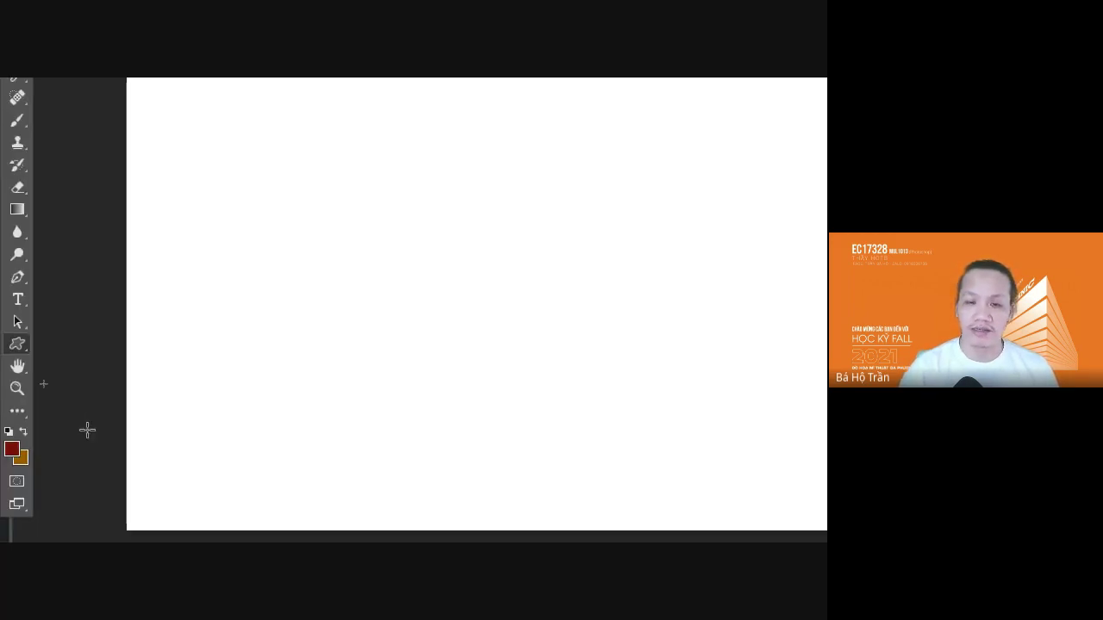
{"action": "key", "text": "f"}
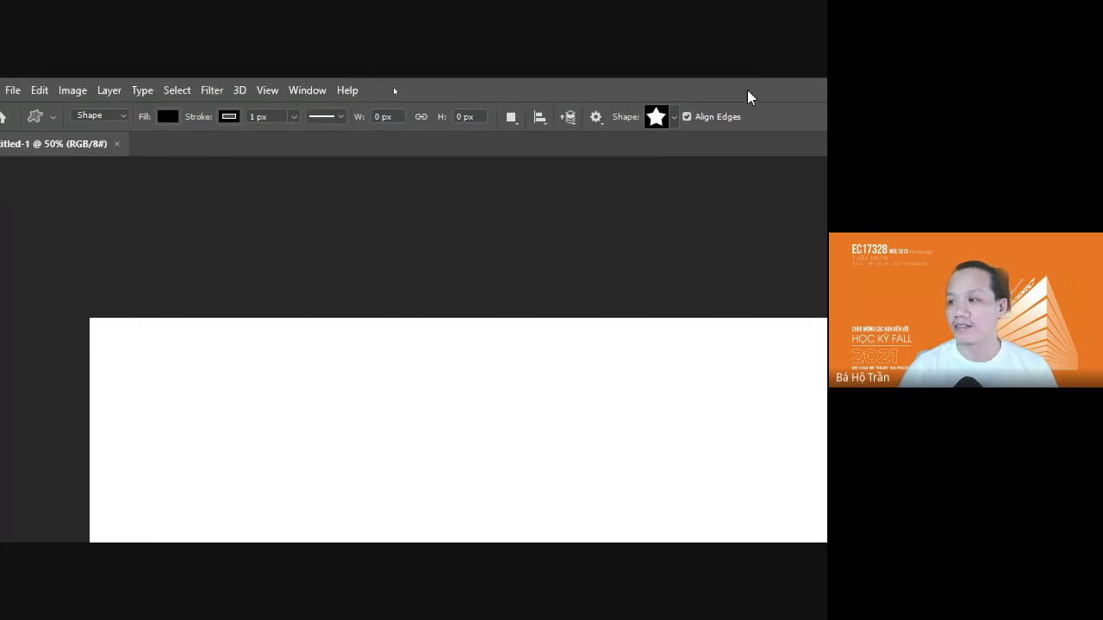
Step: Open the custom shape picker and preview the Leaf Trees and Wild Animals collections
{"action": "left_click", "coordinate": [669, 116]}
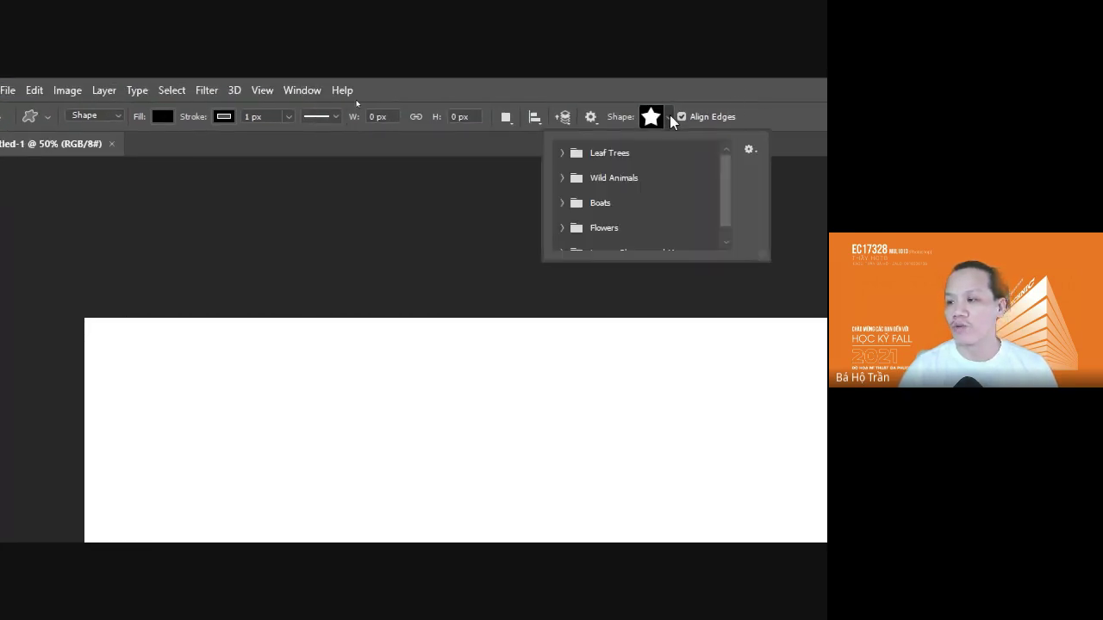
{"action": "scroll", "coordinate": [731, 198], "scroll_direction": "down", "scroll_amount": 2}
{"action": "scroll", "coordinate": [728, 206], "scroll_direction": "up", "scroll_amount": 2}
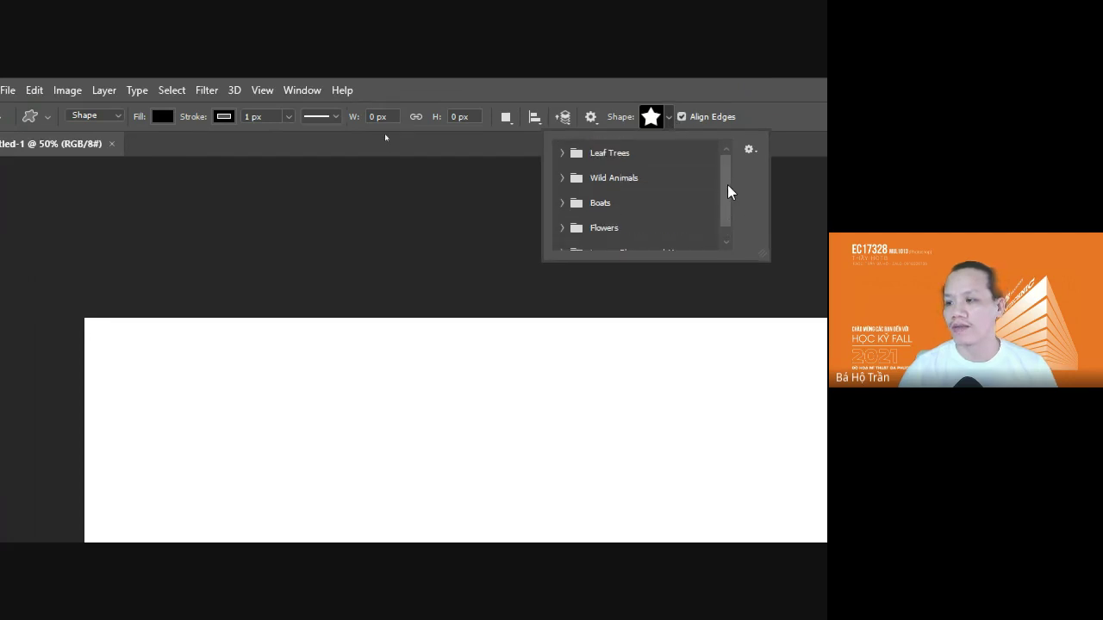
{"action": "mouse_move", "coordinate": [726, 183]}
{"action": "left_mouse_down"}
{"action": "mouse_move", "coordinate": [725, 214]}
{"action": "mouse_move", "coordinate": [721, 188]}
{"action": "mouse_move", "coordinate": [726, 212]}
{"action": "mouse_move", "coordinate": [723, 197]}
{"action": "left_mouse_up"}
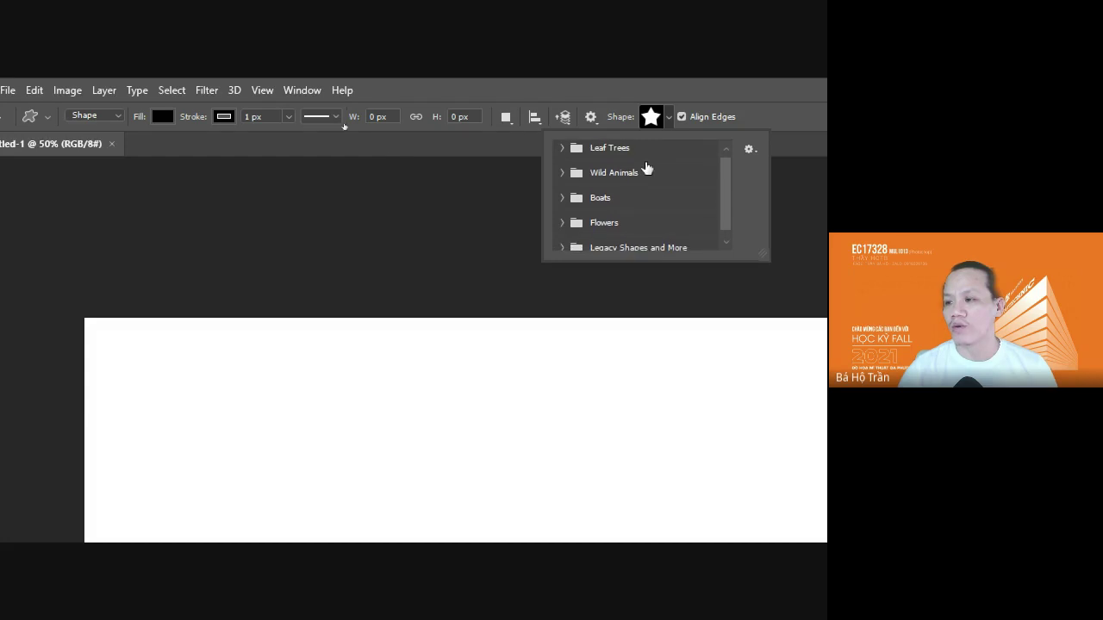
{"action": "left_click", "coordinate": [562, 148]}
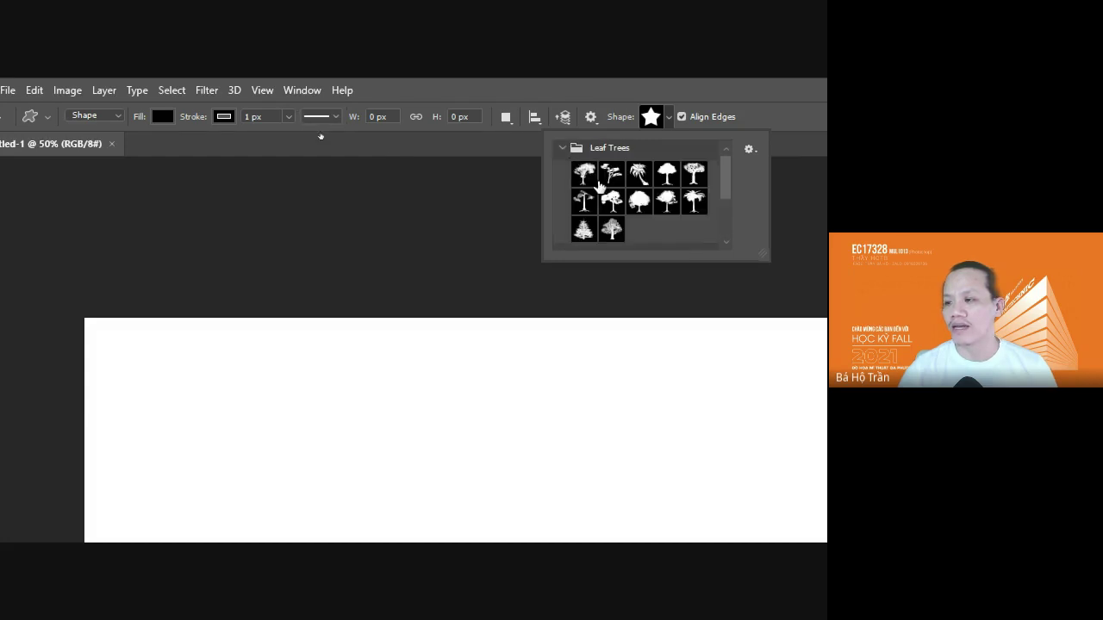
{"action": "scroll", "coordinate": [595, 191], "scroll_direction": "down", "scroll_amount": 2}
{"action": "scroll", "coordinate": [561, 223], "scroll_direction": "down", "scroll_amount": 1}
{"action": "left_click", "coordinate": [564, 214]}
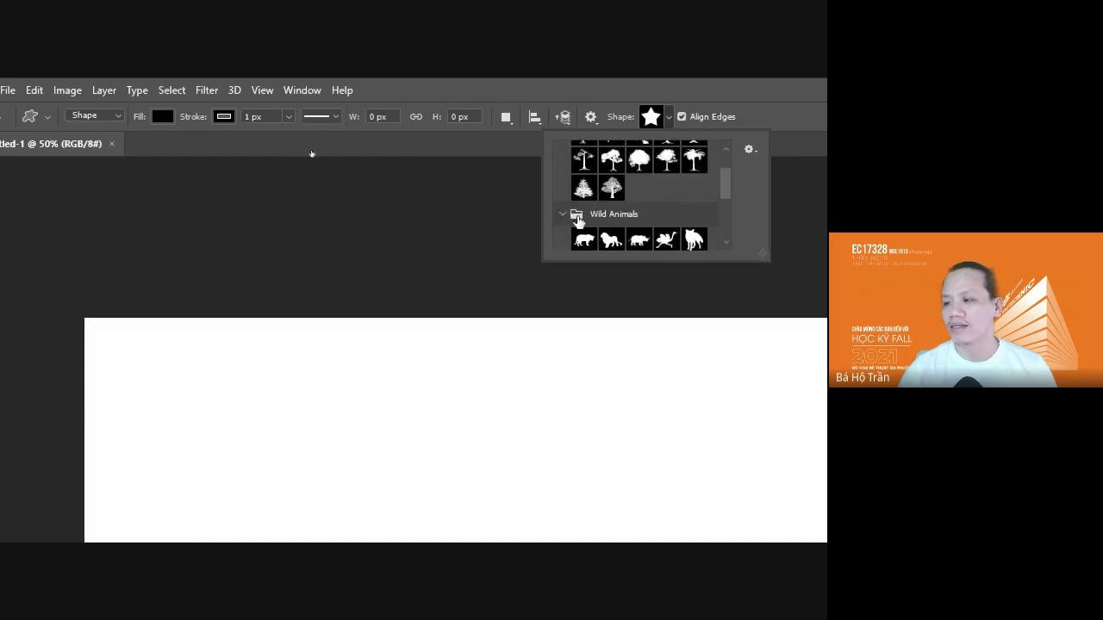
{"action": "scroll", "coordinate": [565, 217], "scroll_direction": "down", "scroll_amount": 2}
{"action": "scroll", "coordinate": [566, 217], "scroll_direction": "down", "scroll_amount": 2}
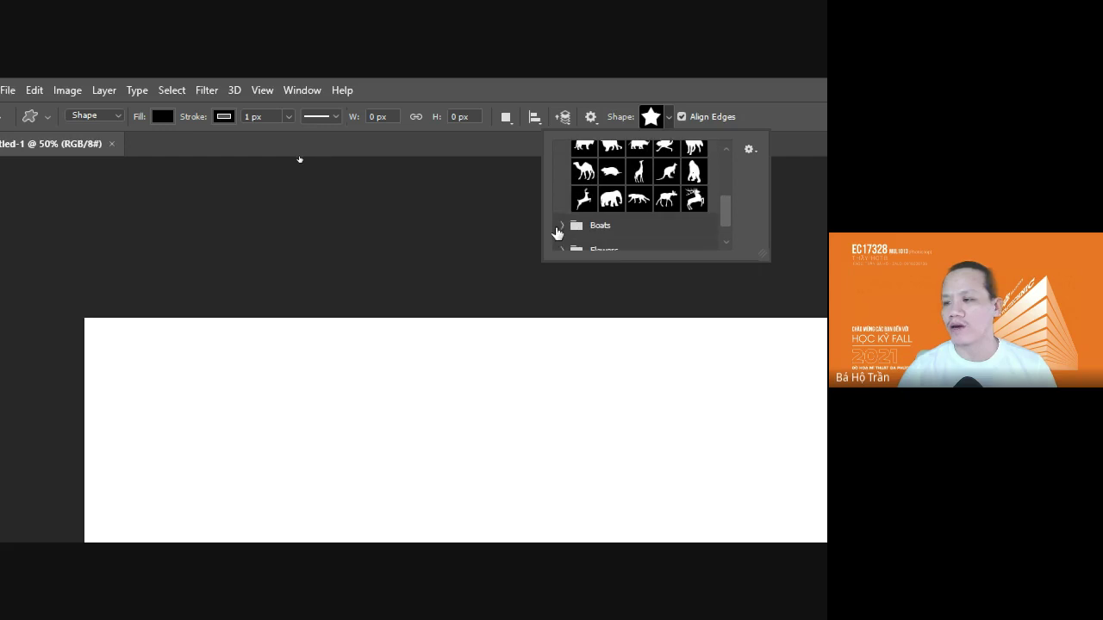
Step: Preview the Boats and Flowers collections and expand Legacy Shapes and More
{"action": "left_click", "coordinate": [561, 226]}
{"action": "scroll", "coordinate": [603, 225], "scroll_direction": "down", "scroll_amount": 1}
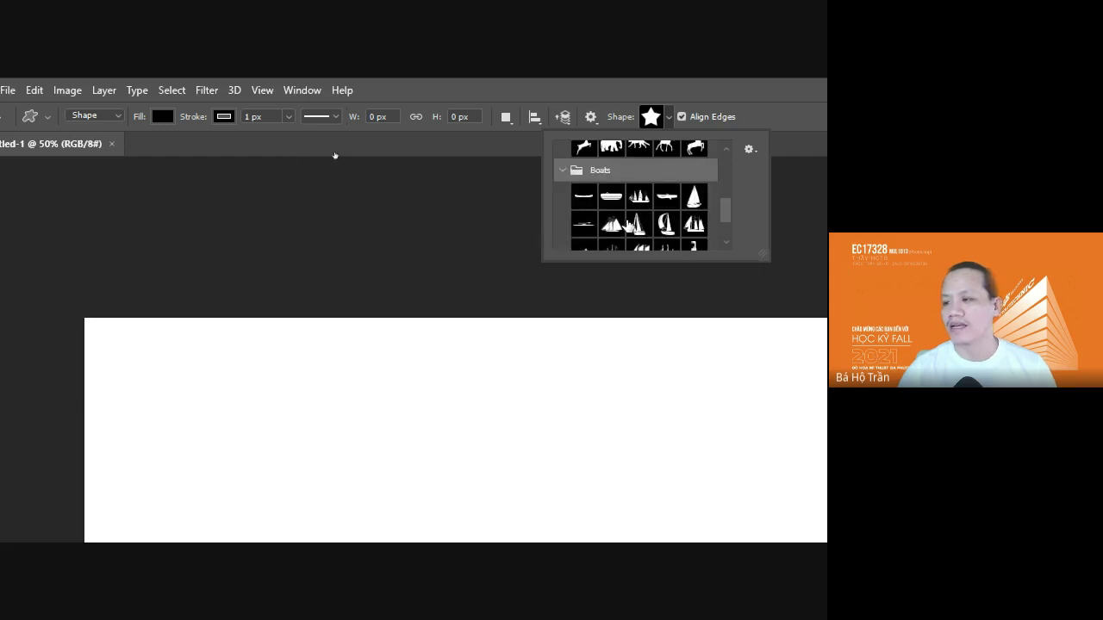
{"action": "scroll", "coordinate": [629, 224], "scroll_direction": "down", "scroll_amount": 2}
{"action": "left_click", "coordinate": [560, 215]}
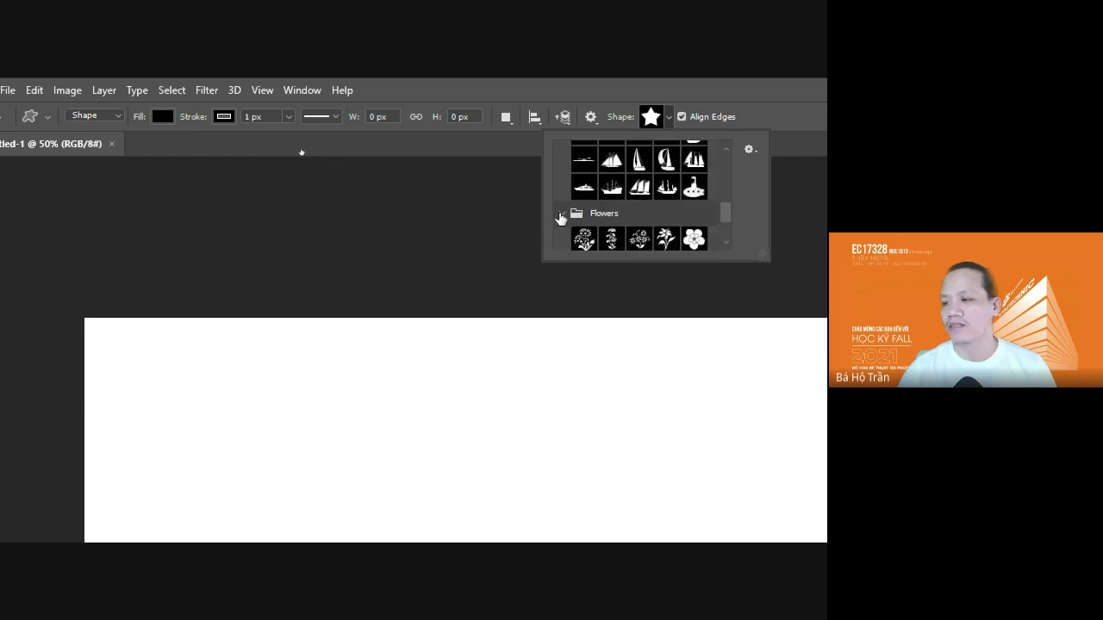
{"action": "scroll", "coordinate": [561, 216], "scroll_direction": "down", "scroll_amount": 2}
{"action": "scroll", "coordinate": [668, 216], "scroll_direction": "down", "scroll_amount": 1}
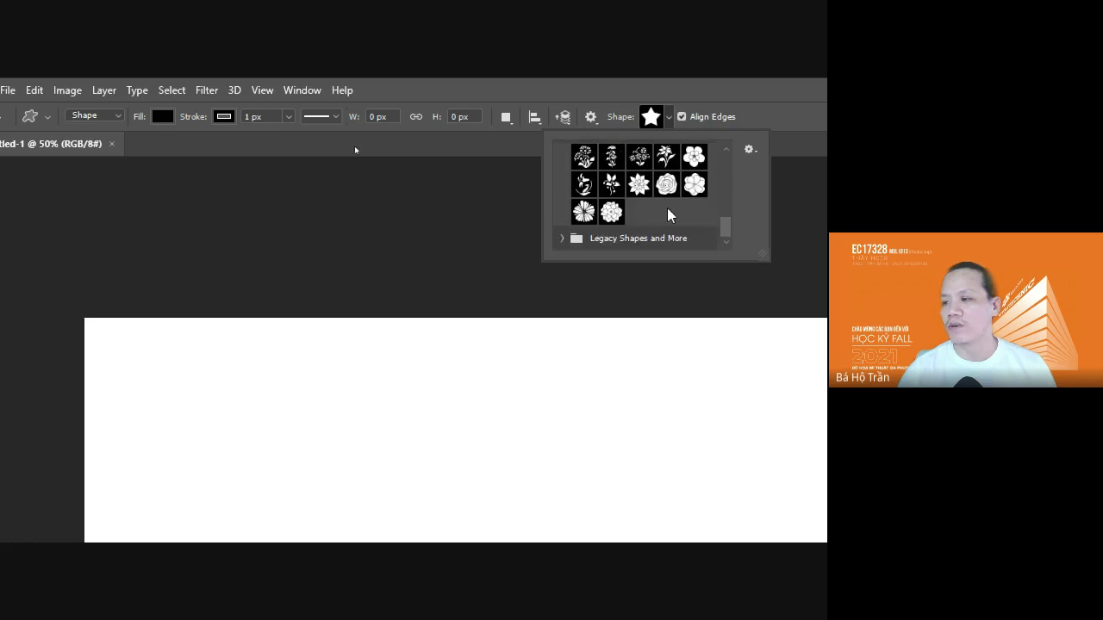
{"action": "left_click", "coordinate": [561, 238]}
{"action": "scroll", "coordinate": [672, 213], "scroll_direction": "down", "scroll_amount": 1}
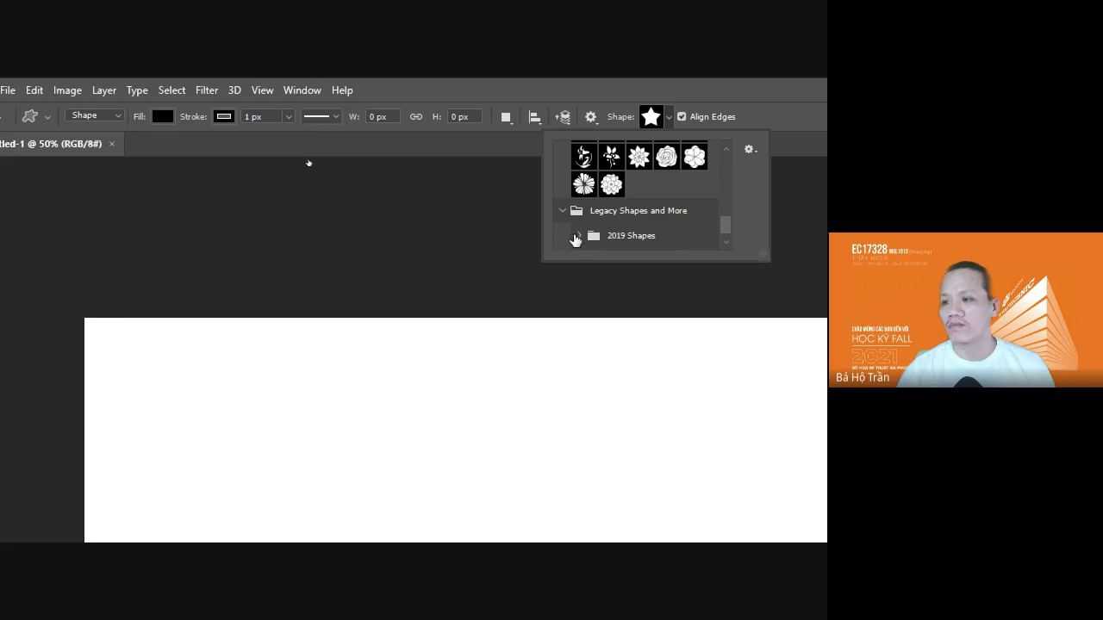
Step: Expand and browse the 2019 Shapes collection, then collapse it
{"action": "left_click", "coordinate": [576, 239]}
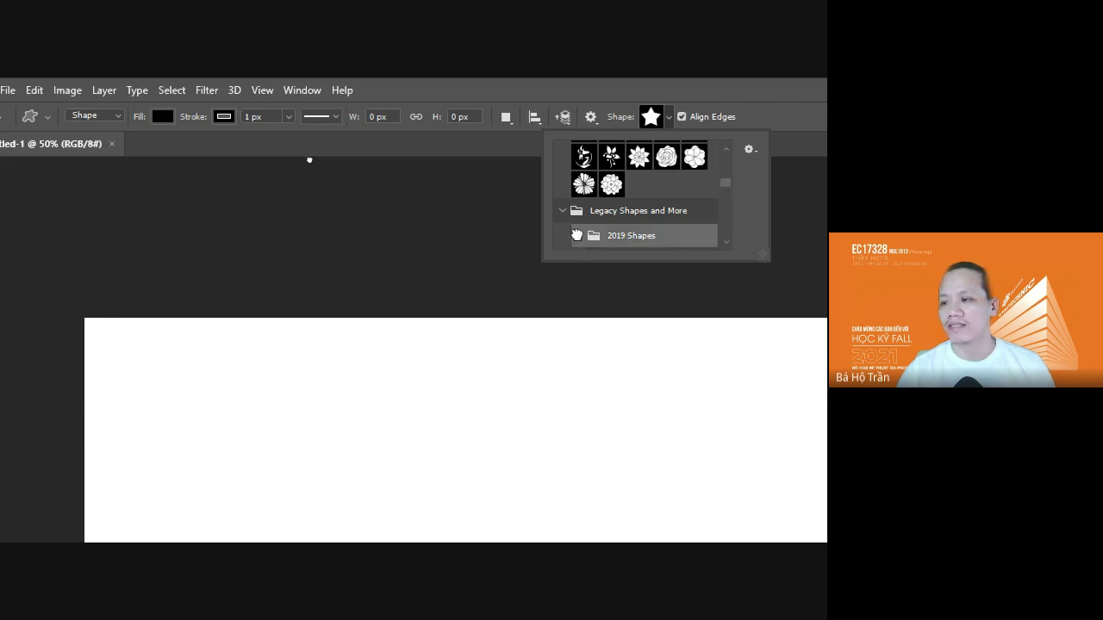
{"action": "scroll", "coordinate": [665, 216], "scroll_direction": "down", "scroll_amount": 1}
{"action": "scroll", "coordinate": [692, 215], "scroll_direction": "down", "scroll_amount": 2}
{"action": "scroll", "coordinate": [694, 214], "scroll_direction": "down", "scroll_amount": 1}
{"action": "scroll", "coordinate": [692, 217], "scroll_direction": "down", "scroll_amount": 3}
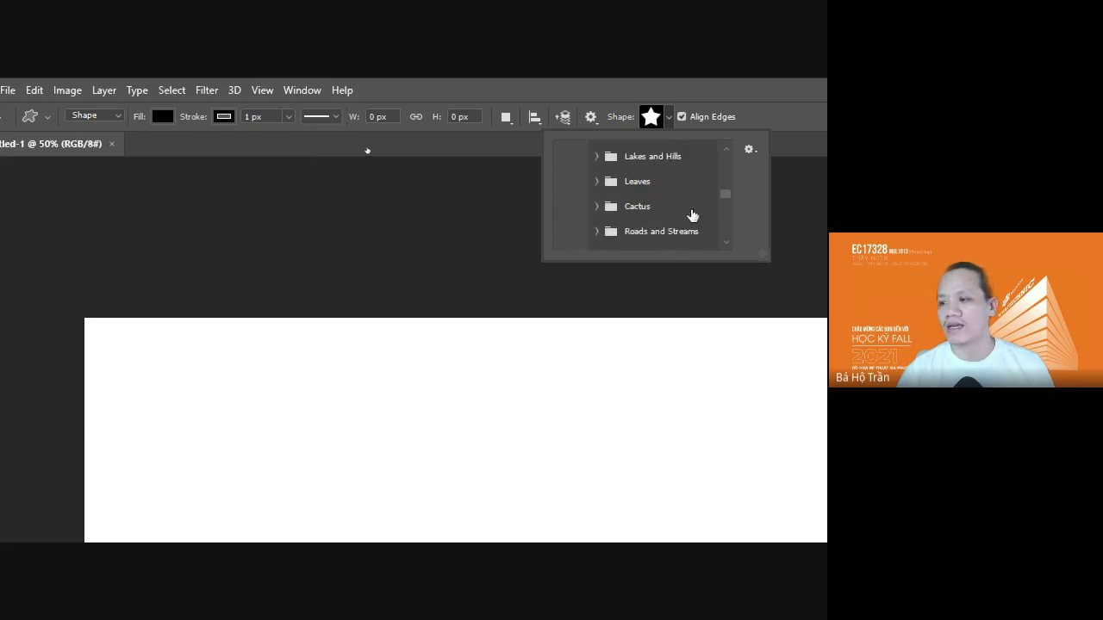
{"action": "scroll", "coordinate": [688, 217], "scroll_direction": "up", "scroll_amount": 1}
{"action": "scroll", "coordinate": [686, 216], "scroll_direction": "down", "scroll_amount": 2}
{"action": "scroll", "coordinate": [686, 216], "scroll_direction": "up", "scroll_amount": 3}
{"action": "scroll", "coordinate": [687, 220], "scroll_direction": "up", "scroll_amount": 4}
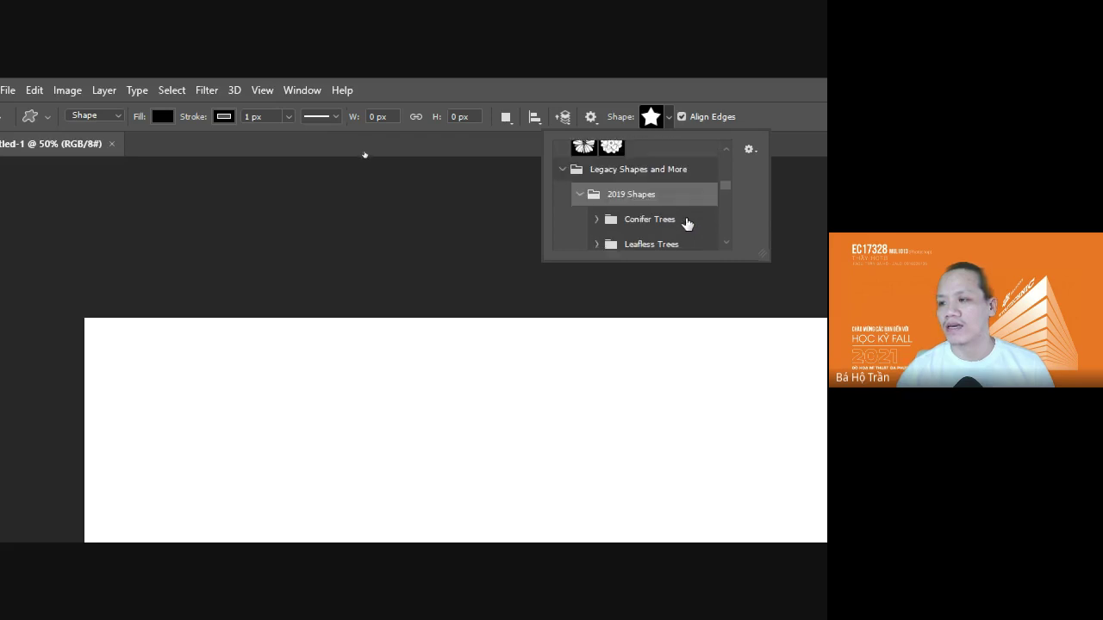
{"action": "left_click", "coordinate": [579, 195]}
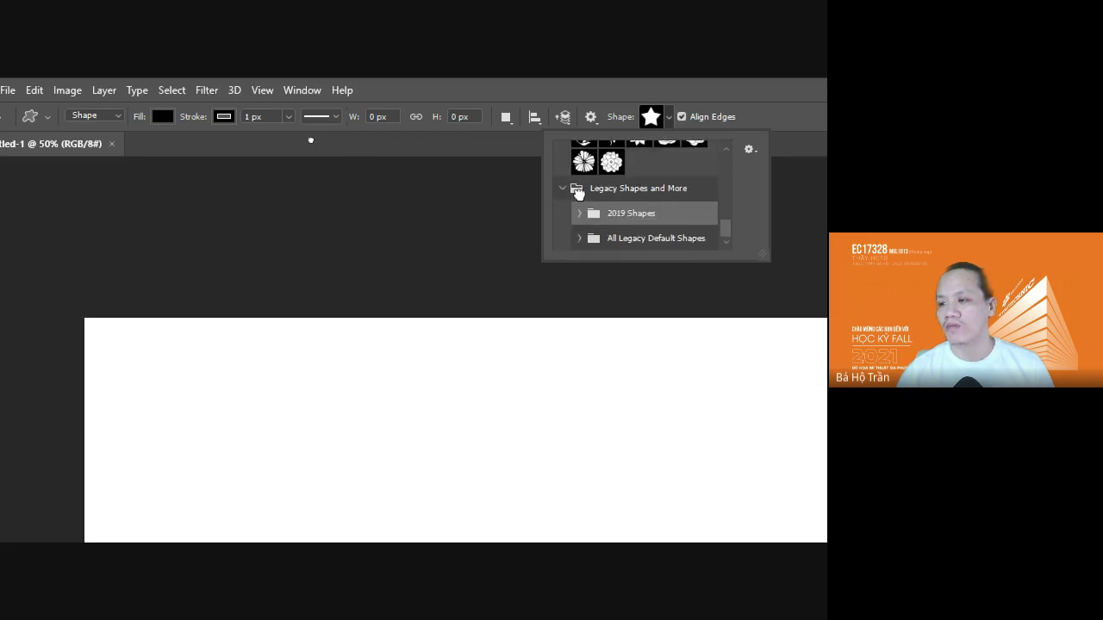
Step: Expand the All Legacy Default Shapes collection and scroll through it
{"action": "left_click", "coordinate": [579, 238]}
{"action": "scroll", "coordinate": [635, 246], "scroll_direction": "down", "scroll_amount": 2}
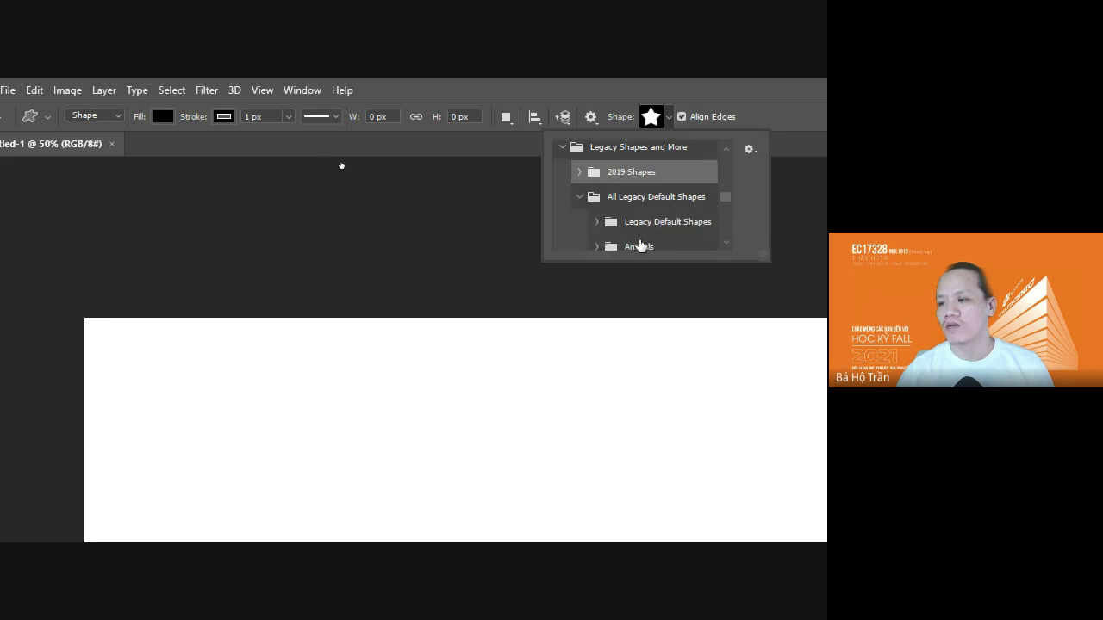
{"action": "scroll", "coordinate": [645, 238], "scroll_direction": "down", "scroll_amount": 2}
{"action": "scroll", "coordinate": [648, 227], "scroll_direction": "down", "scroll_amount": 1}
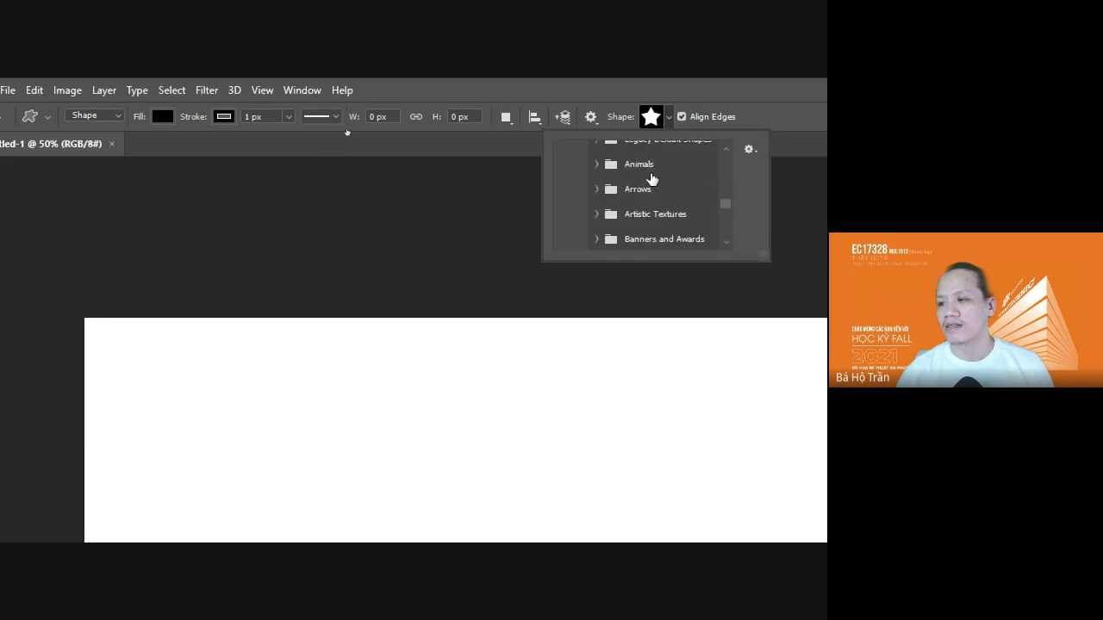
{"action": "scroll", "coordinate": [652, 179], "scroll_direction": "down", "scroll_amount": 1}
{"action": "scroll", "coordinate": [653, 183], "scroll_direction": "down", "scroll_amount": 1}
{"action": "scroll", "coordinate": [653, 186], "scroll_direction": "down", "scroll_amount": 2}
{"action": "scroll", "coordinate": [654, 189], "scroll_direction": "down", "scroll_amount": 1}
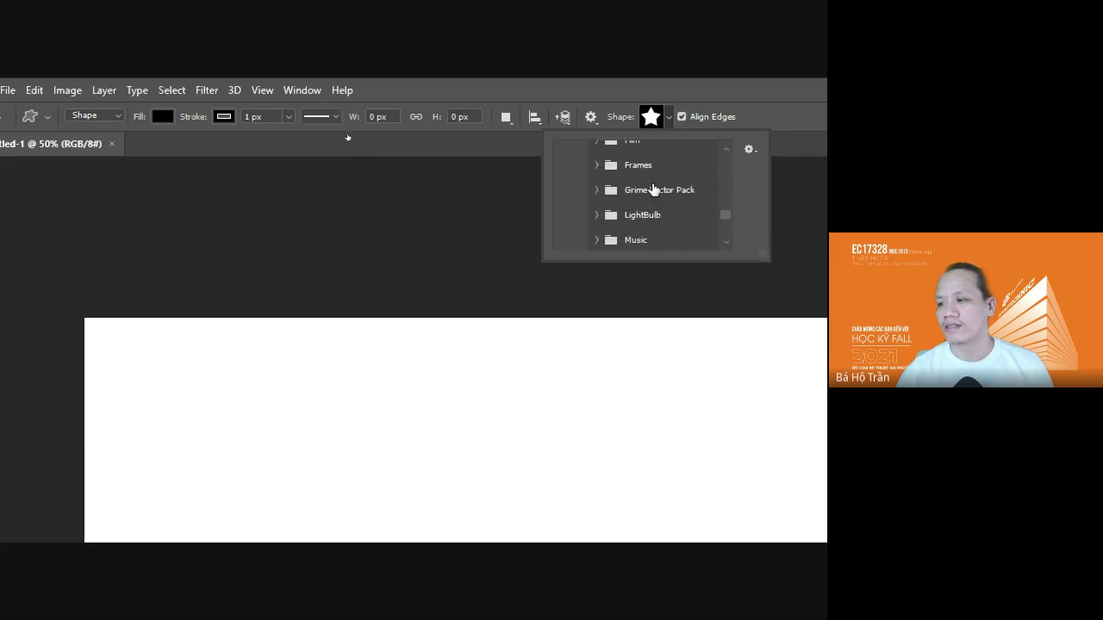
{"action": "scroll", "coordinate": [653, 187], "scroll_direction": "down", "scroll_amount": 2}
{"action": "scroll", "coordinate": [652, 185], "scroll_direction": "down", "scroll_amount": 2}
{"action": "scroll", "coordinate": [652, 186], "scroll_direction": "down", "scroll_amount": 1}
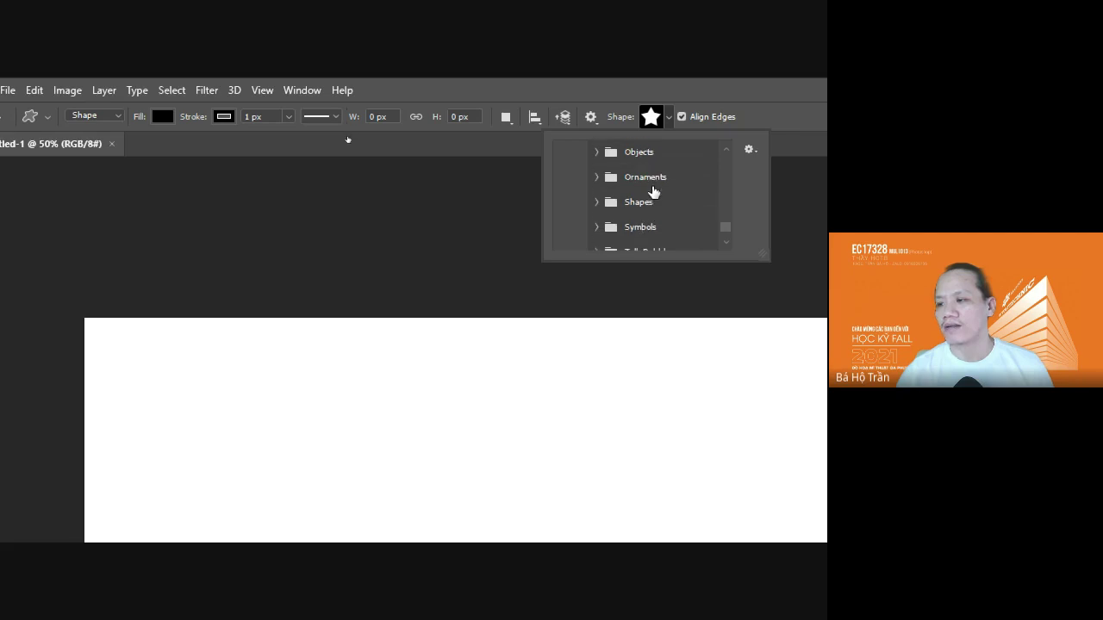
Step: Scroll through the Shapes collection, from stars and bursts to circles, squares and Symbols
{"action": "left_click", "coordinate": [596, 201]}
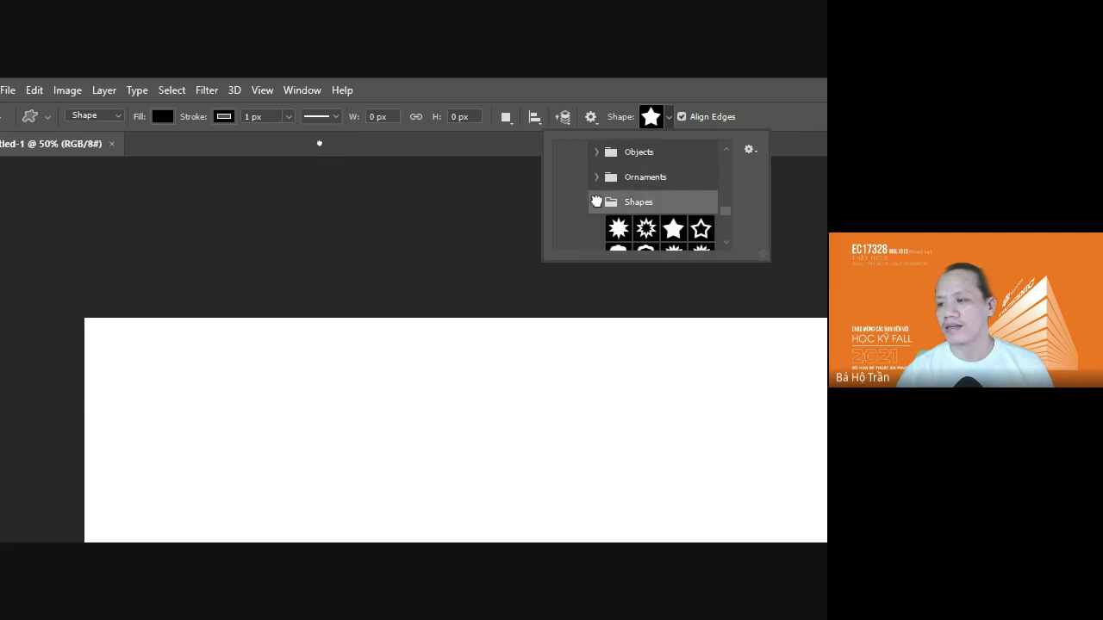
{"action": "scroll", "coordinate": [678, 200], "scroll_direction": "down", "scroll_amount": 2}
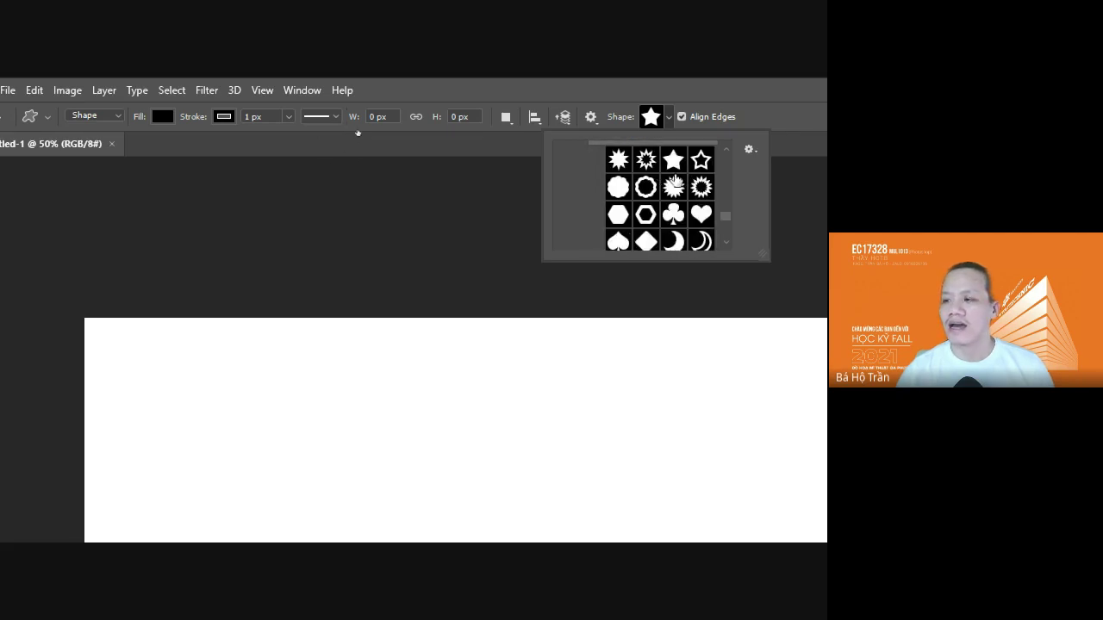
{"action": "scroll", "coordinate": [670, 192], "scroll_direction": "down", "scroll_amount": 1}
{"action": "scroll", "coordinate": [672, 185], "scroll_direction": "down", "scroll_amount": 1}
{"action": "scroll", "coordinate": [674, 181], "scroll_direction": "down", "scroll_amount": 1}
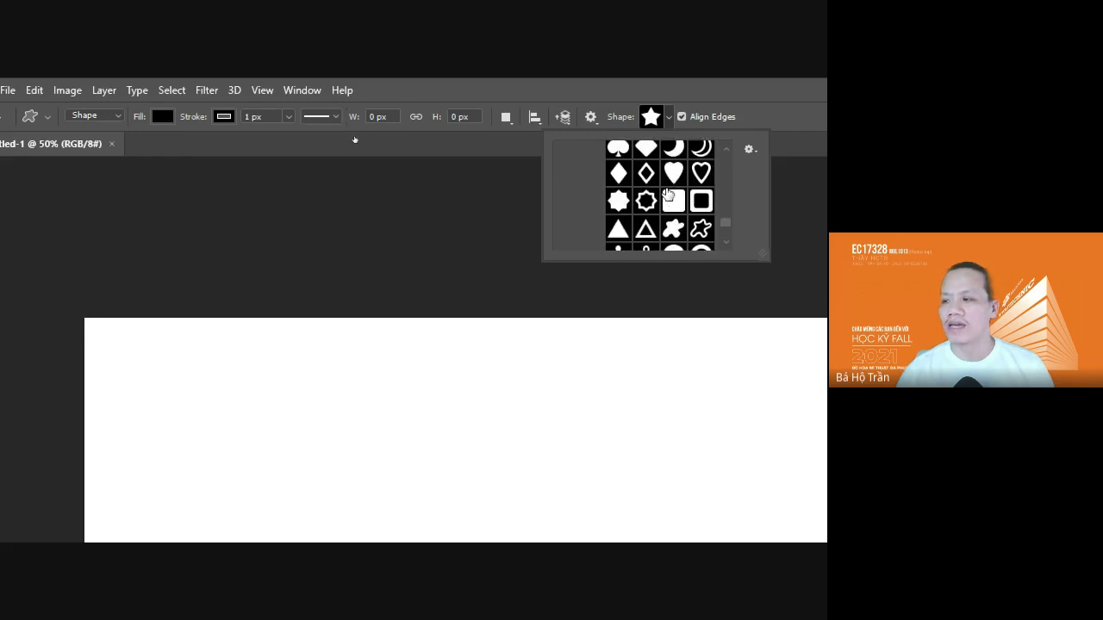
{"action": "scroll", "coordinate": [676, 177], "scroll_direction": "down", "scroll_amount": 1}
{"action": "scroll", "coordinate": [677, 178], "scroll_direction": "down", "scroll_amount": 1}
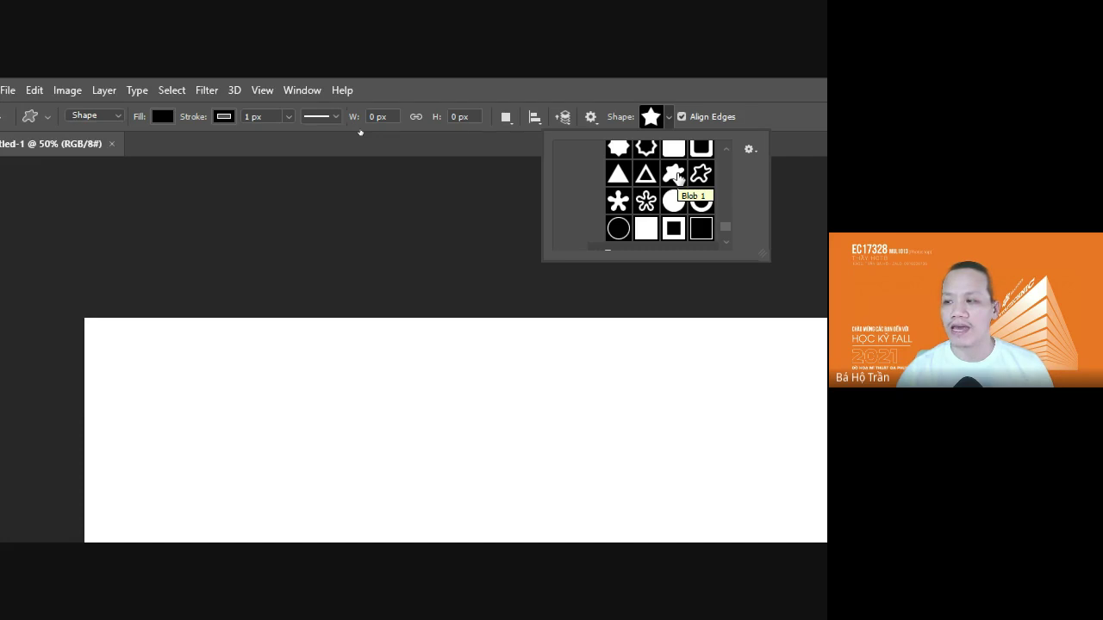
{"action": "scroll", "coordinate": [678, 177], "scroll_direction": "up", "scroll_amount": 2}
{"action": "scroll", "coordinate": [677, 185], "scroll_direction": "up", "scroll_amount": 2}
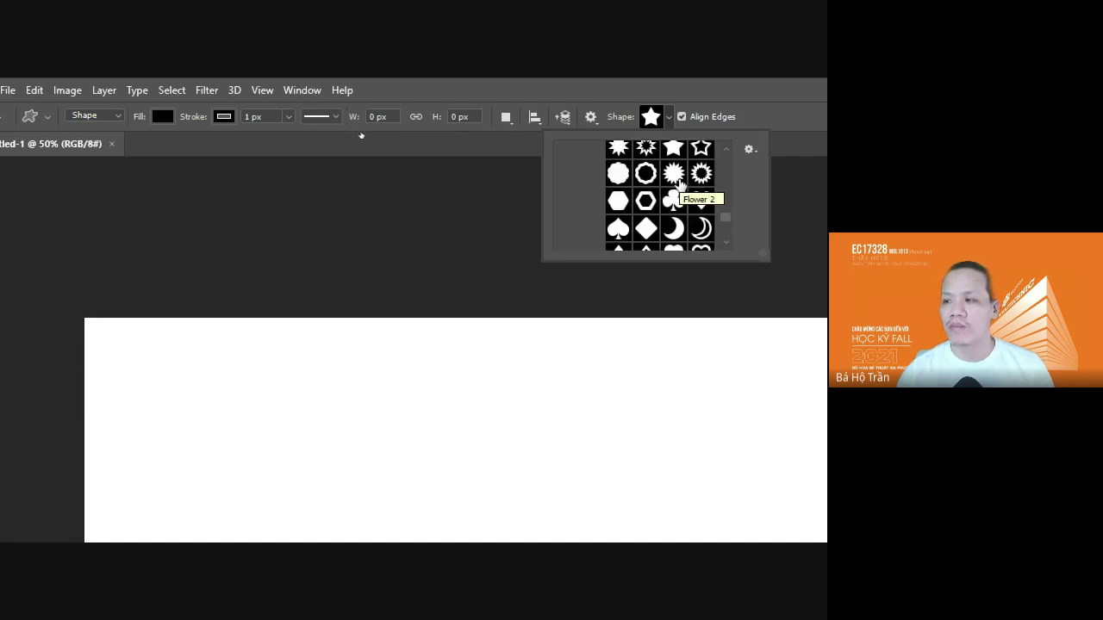
{"action": "scroll", "coordinate": [677, 192], "scroll_direction": "up", "scroll_amount": 2}
{"action": "scroll", "coordinate": [676, 196], "scroll_direction": "down", "scroll_amount": 2}
{"action": "scroll", "coordinate": [677, 198], "scroll_direction": "down", "scroll_amount": 1}
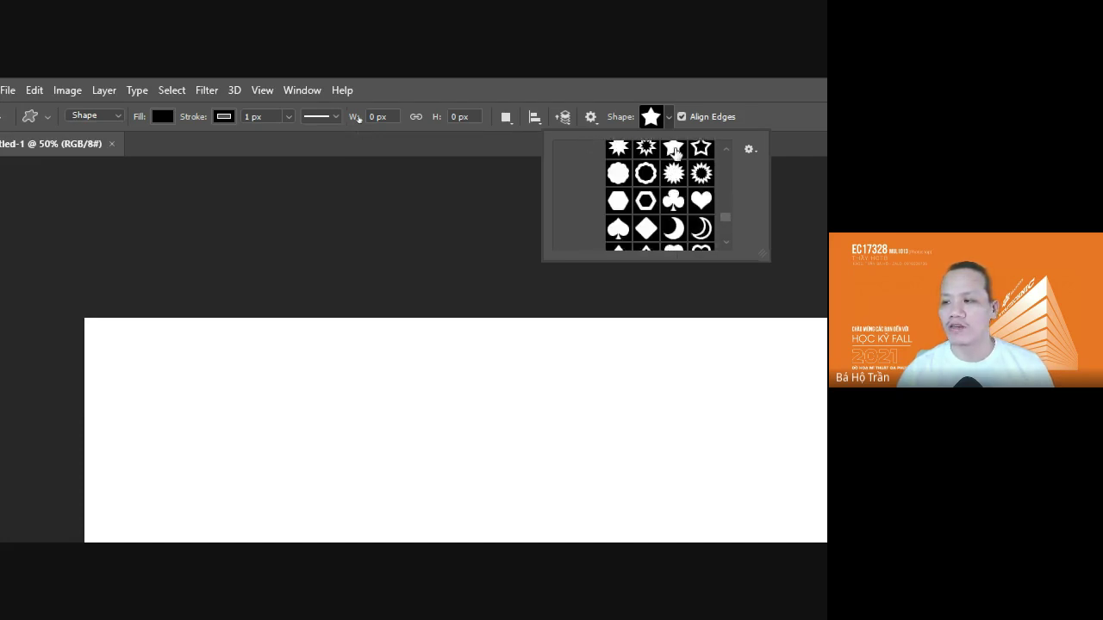
{"action": "scroll", "coordinate": [679, 224], "scroll_direction": "down", "scroll_amount": 3}
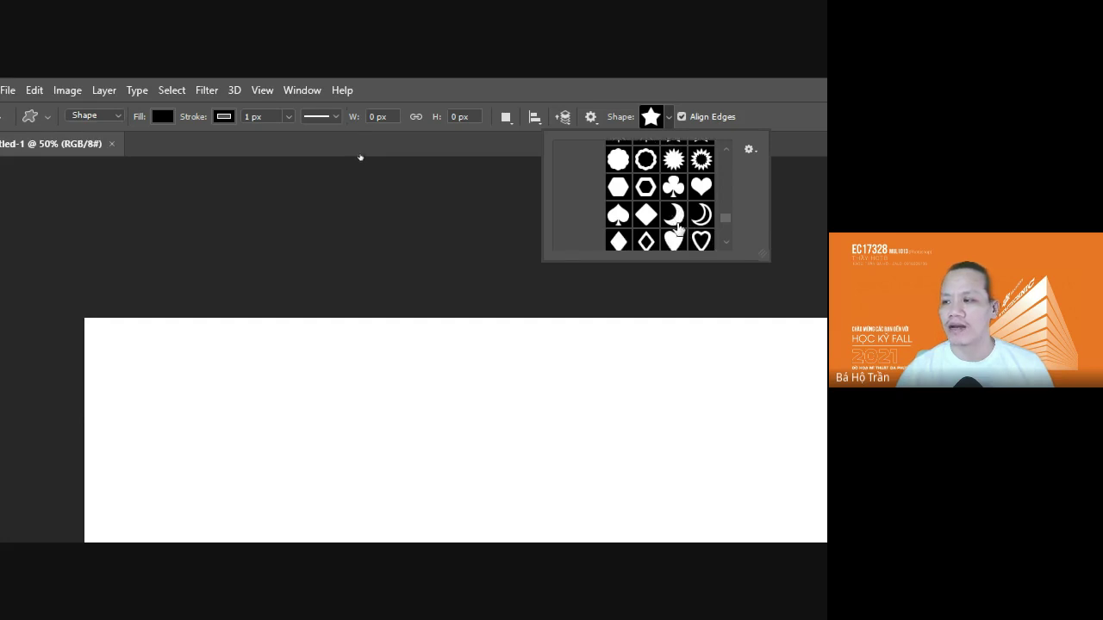
{"action": "scroll", "coordinate": [681, 222], "scroll_direction": "down", "scroll_amount": 2}
{"action": "scroll", "coordinate": [678, 241], "scroll_direction": "down", "scroll_amount": 1}
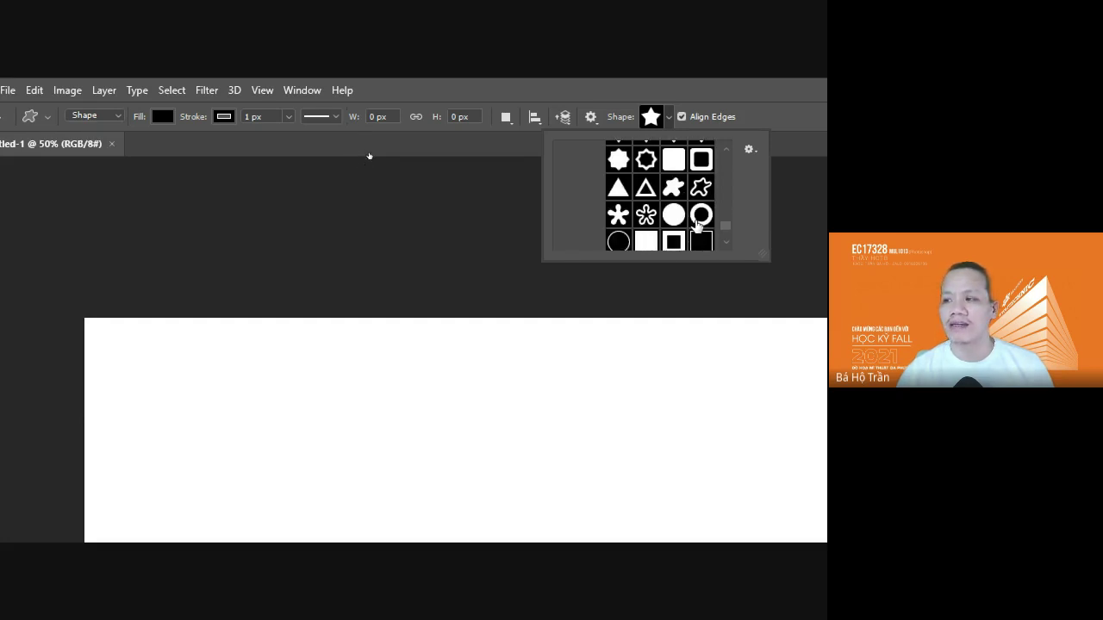
{"action": "scroll", "coordinate": [685, 226], "scroll_direction": "down", "scroll_amount": 2}
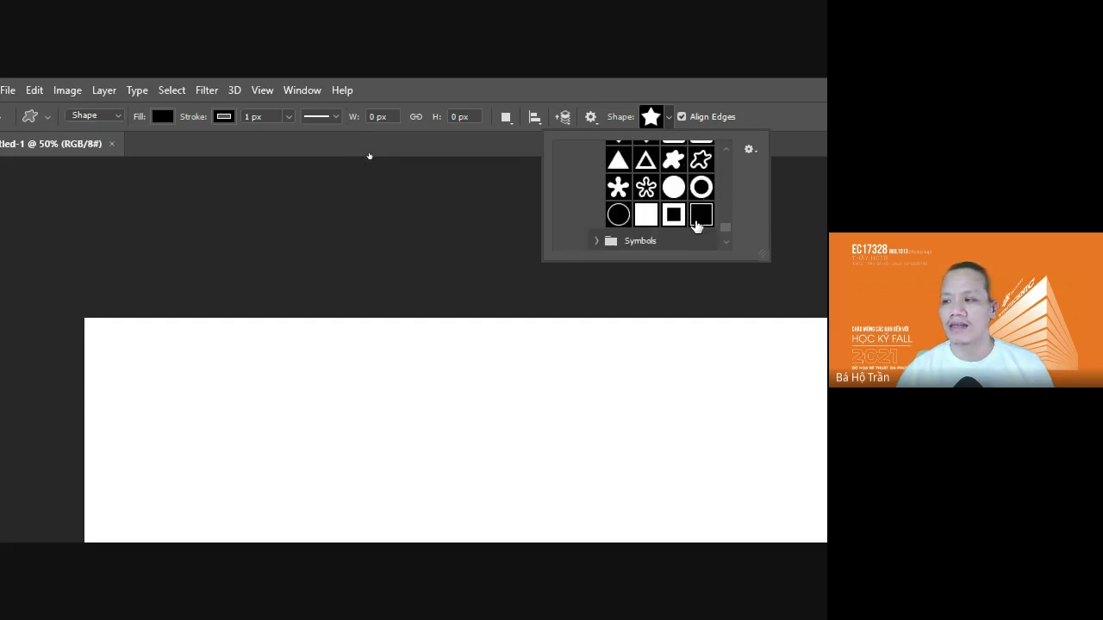
{"action": "left_click", "coordinate": [376, 86]}
Step: Show the Shapes panel via the Window menu and collapse its Legacy Shapes and More group
{"action": "left_click", "coordinate": [297, 89]}
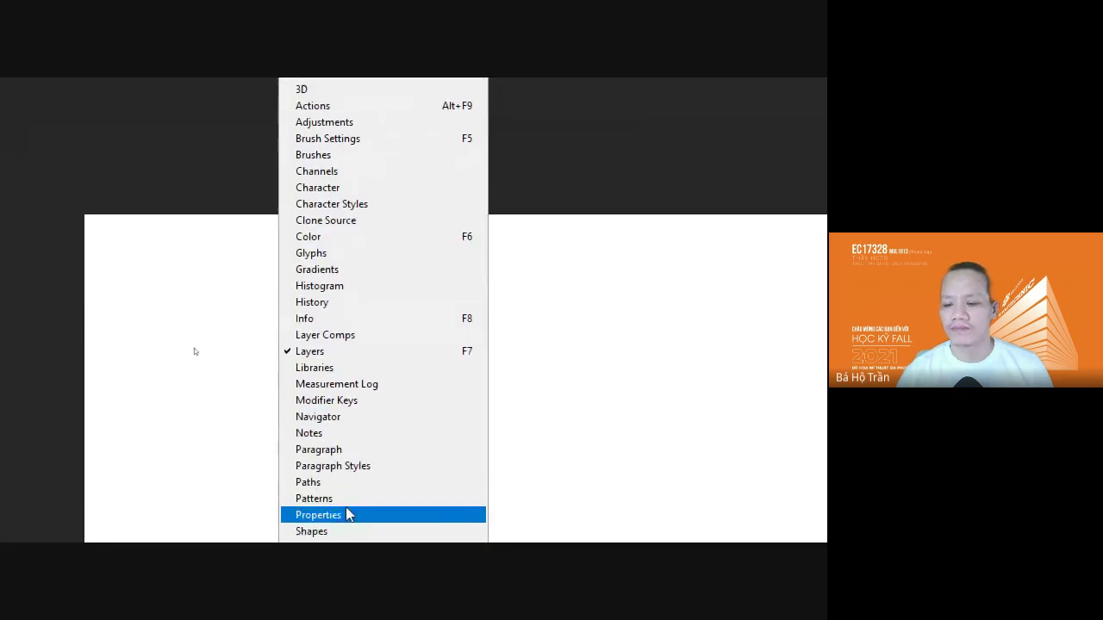
{"action": "left_click", "coordinate": [329, 432]}
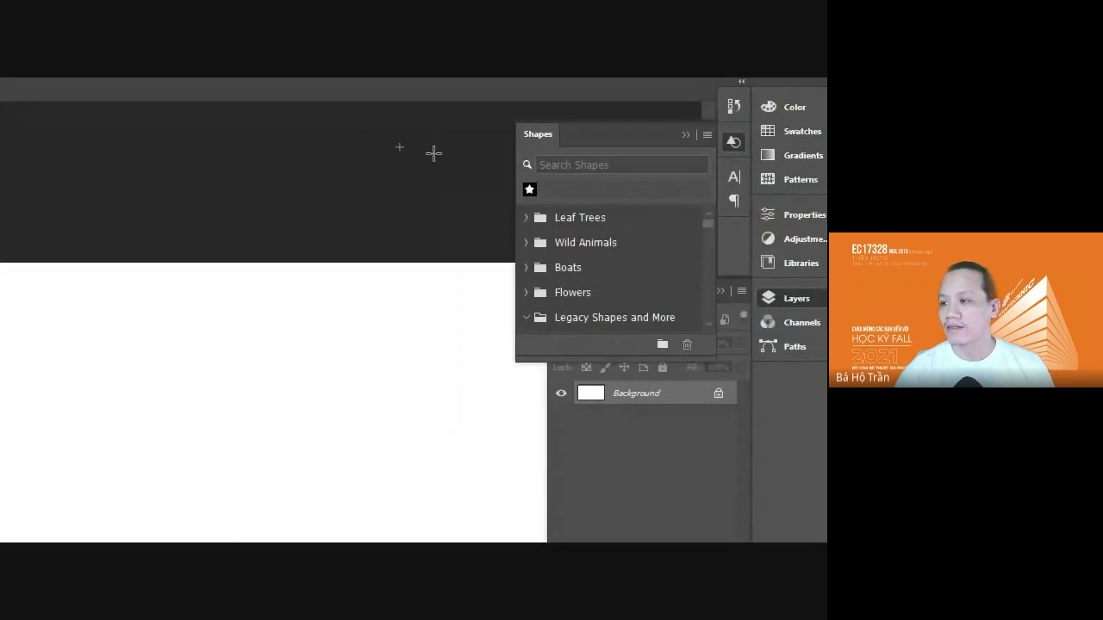
{"action": "left_click", "coordinate": [707, 136]}
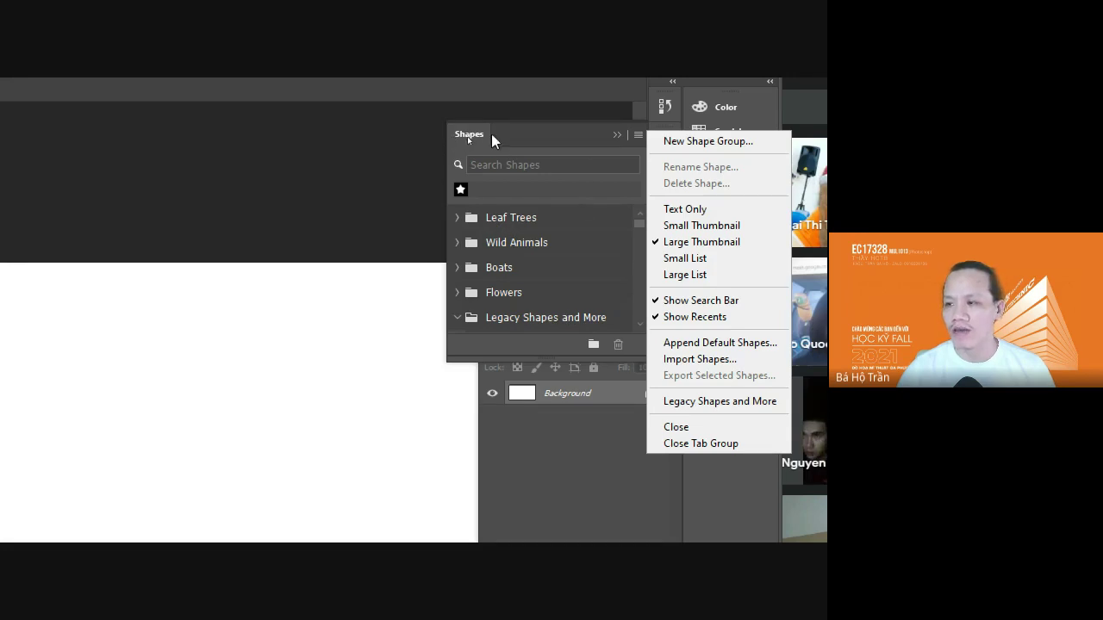
{"action": "left_click", "coordinate": [637, 135]}
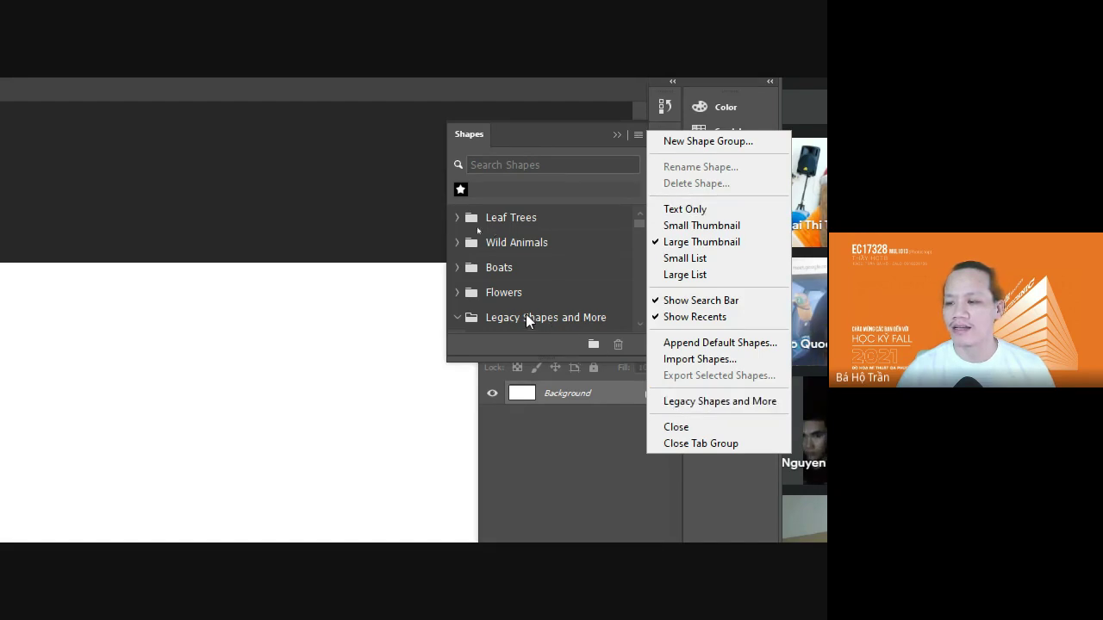
{"action": "left_click", "coordinate": [454, 319]}
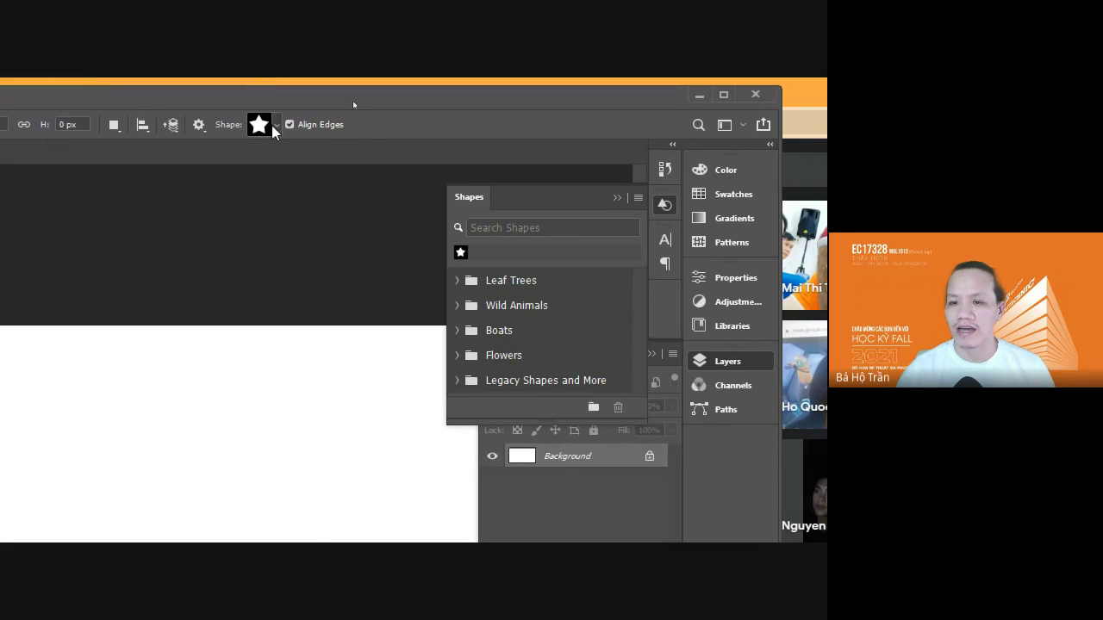
Step: Reopen the custom shape picker and scroll through its shape groups
{"action": "left_click", "coordinate": [272, 125]}
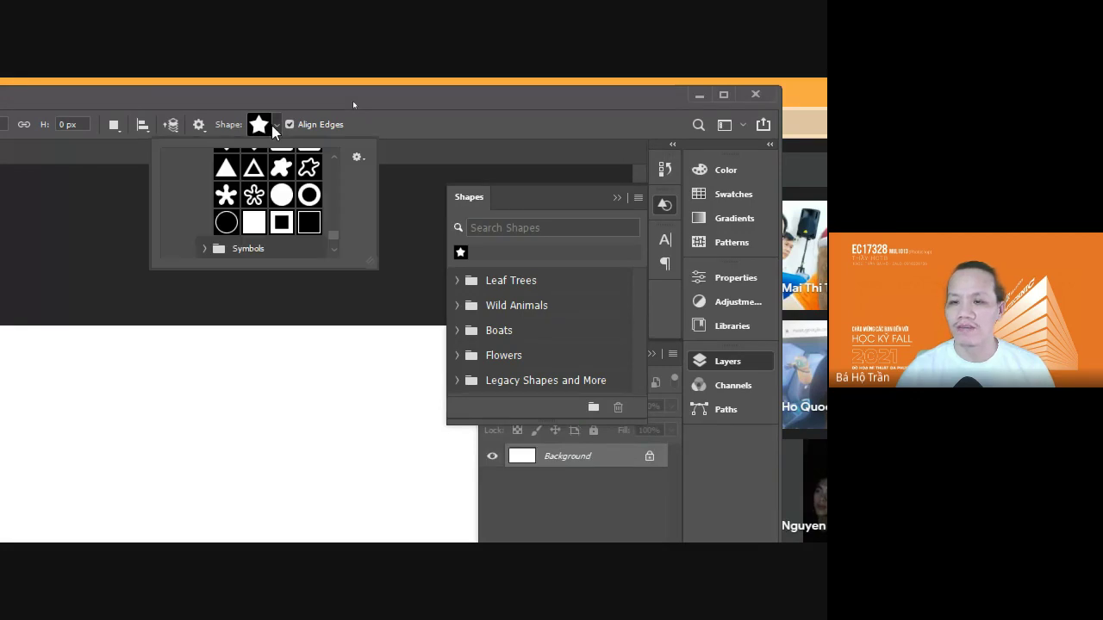
{"action": "scroll", "coordinate": [247, 218], "scroll_direction": "down", "scroll_amount": 1}
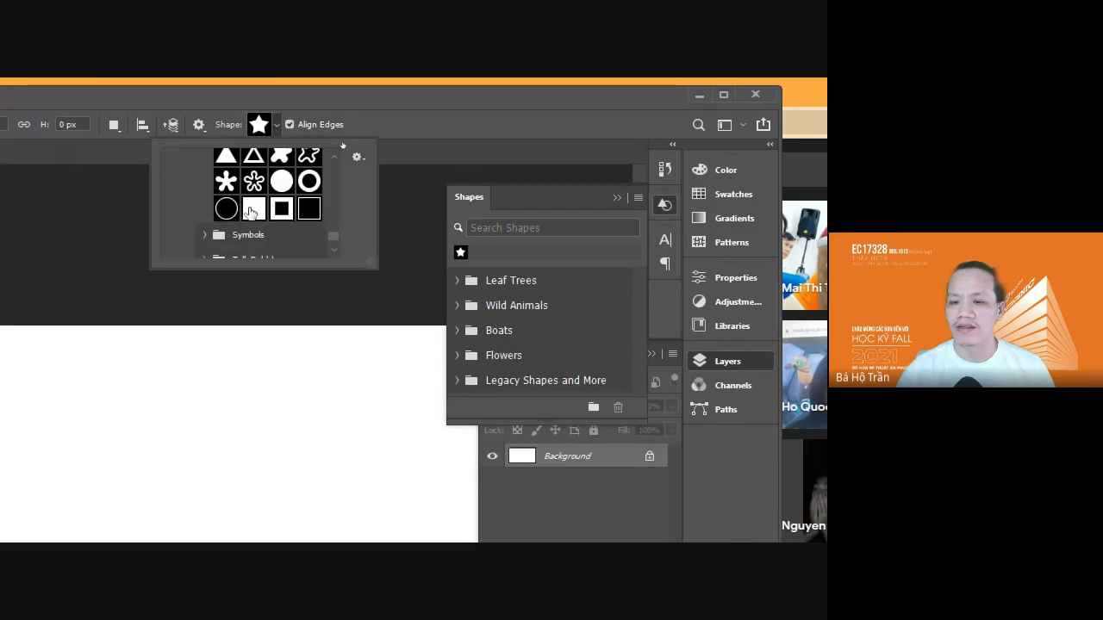
{"action": "scroll", "coordinate": [254, 208], "scroll_direction": "down", "scroll_amount": 1}
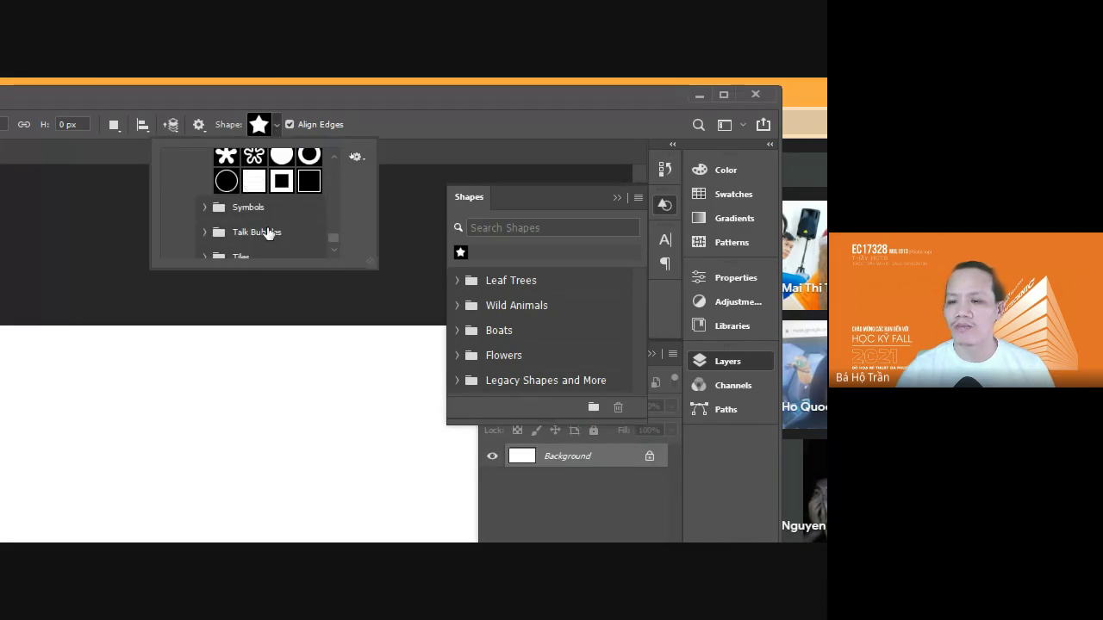
{"action": "scroll", "coordinate": [269, 233], "scroll_direction": "down", "scroll_amount": 1}
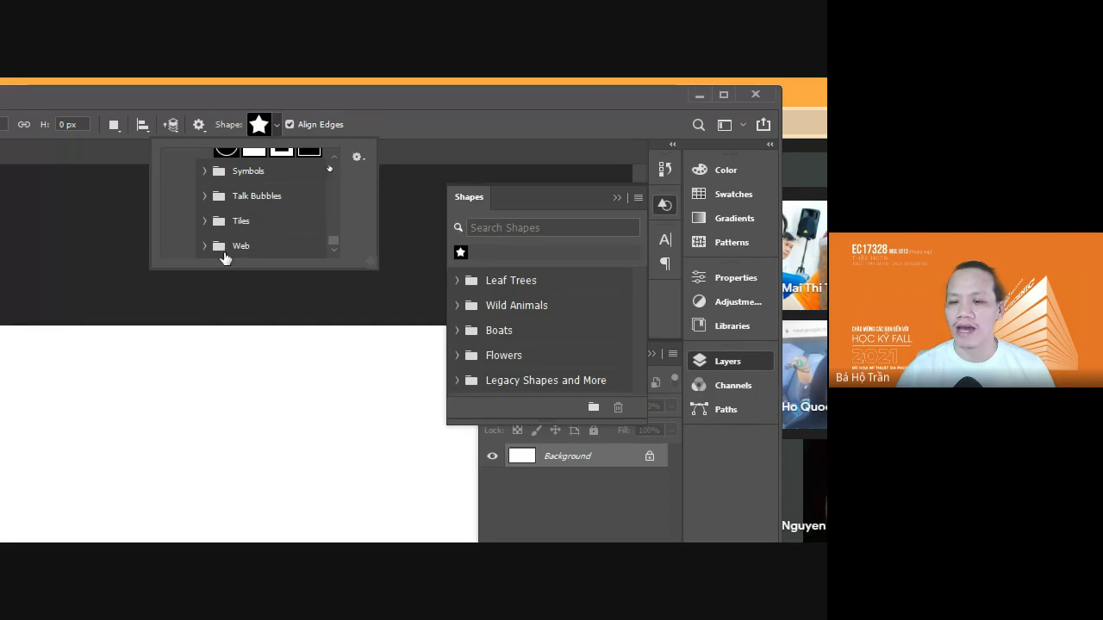
{"action": "scroll", "coordinate": [302, 220], "scroll_direction": "down", "scroll_amount": 1}
{"action": "scroll", "coordinate": [297, 221], "scroll_direction": "down", "scroll_amount": 1}
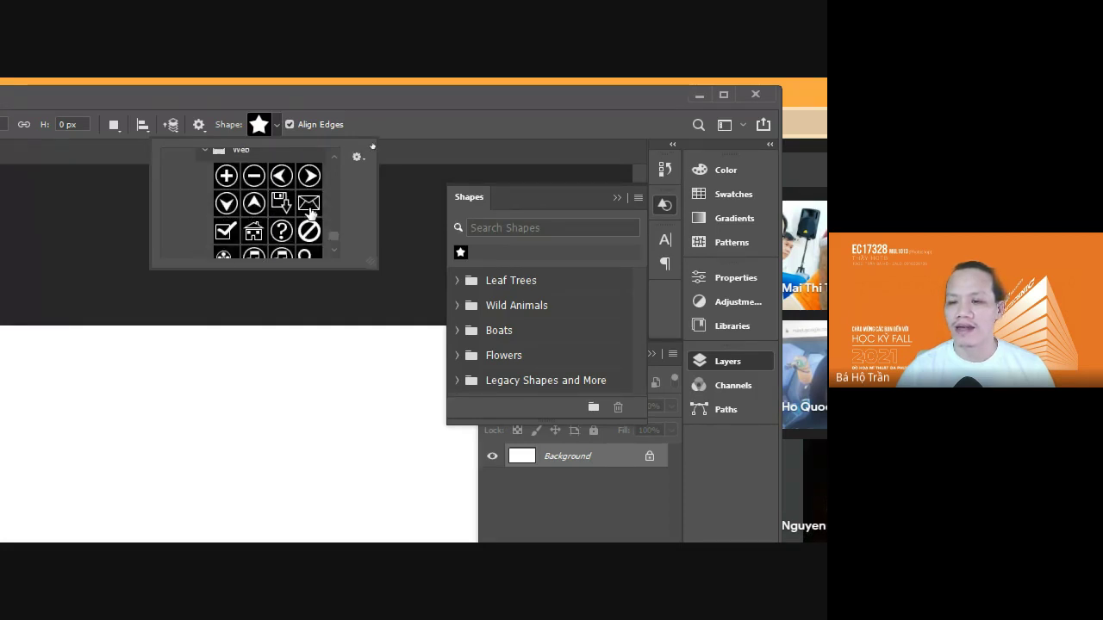
{"action": "scroll", "coordinate": [293, 222], "scroll_direction": "down", "scroll_amount": 1}
{"action": "scroll", "coordinate": [284, 223], "scroll_direction": "down", "scroll_amount": 1}
{"action": "scroll", "coordinate": [286, 198], "scroll_direction": "down", "scroll_amount": 1}
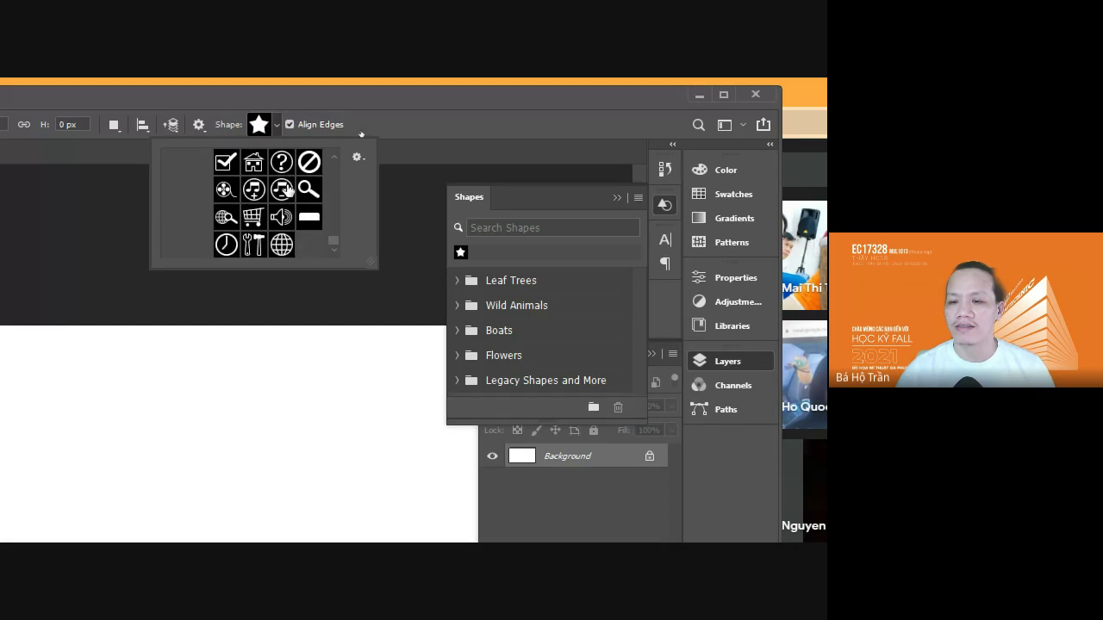
{"action": "scroll", "coordinate": [255, 231], "scroll_direction": "up", "scroll_amount": 2}
{"action": "scroll", "coordinate": [253, 226], "scroll_direction": "up", "scroll_amount": 1}
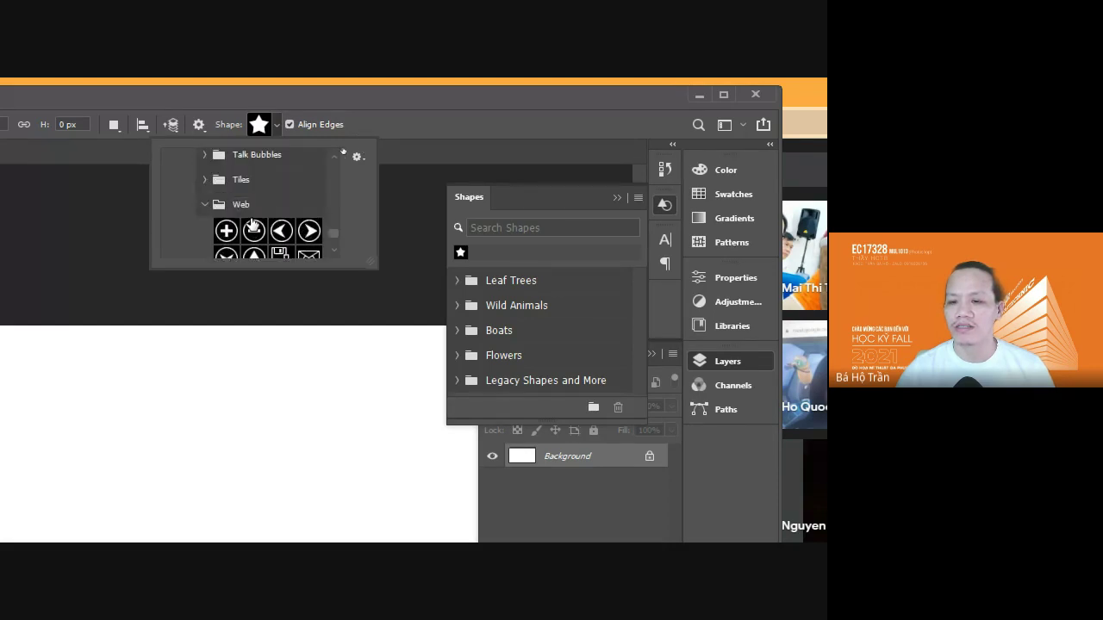
Step: Expand and preview the Tiles and Talk Bubbles shape groups
{"action": "left_click", "coordinate": [217, 181]}
{"action": "scroll", "coordinate": [259, 206], "scroll_direction": "down", "scroll_amount": 1}
{"action": "scroll", "coordinate": [267, 202], "scroll_direction": "down", "scroll_amount": 1}
{"action": "scroll", "coordinate": [291, 191], "scroll_direction": "up", "scroll_amount": 2}
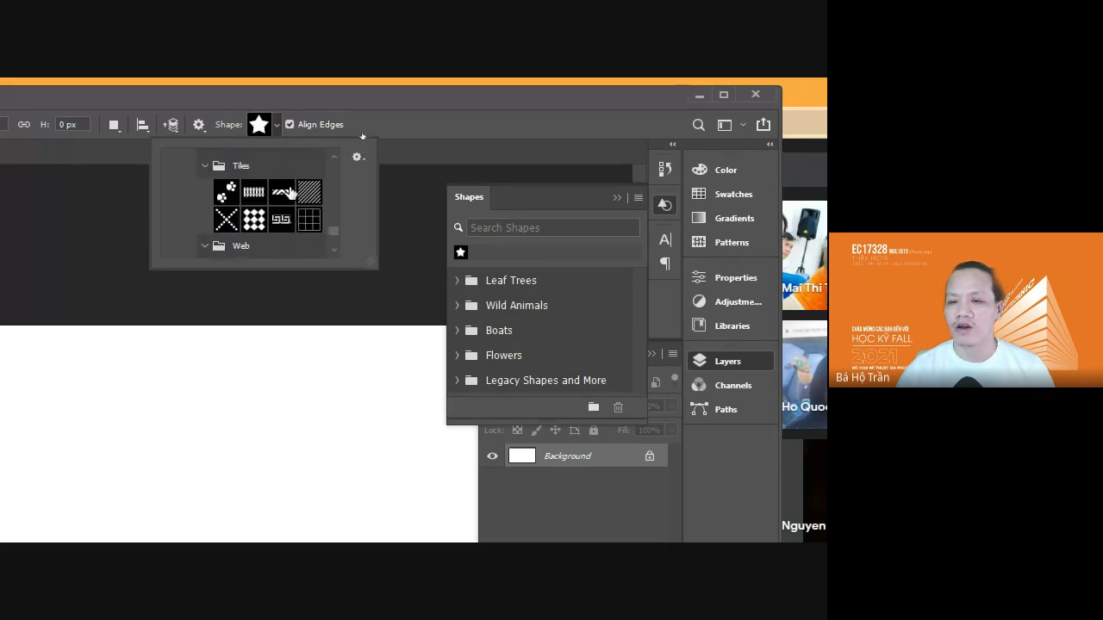
{"action": "scroll", "coordinate": [291, 191], "scroll_direction": "up", "scroll_amount": 2}
{"action": "left_click", "coordinate": [206, 182]}
{"action": "scroll", "coordinate": [215, 181], "scroll_direction": "down", "scroll_amount": 1}
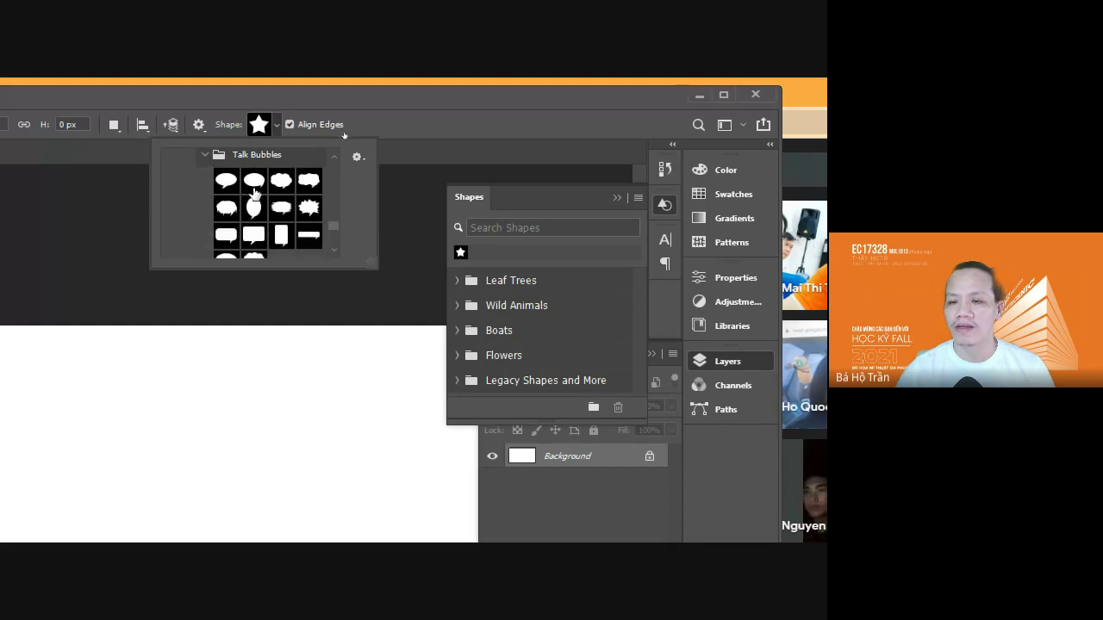
{"action": "scroll", "coordinate": [224, 177], "scroll_direction": "down", "scroll_amount": 1}
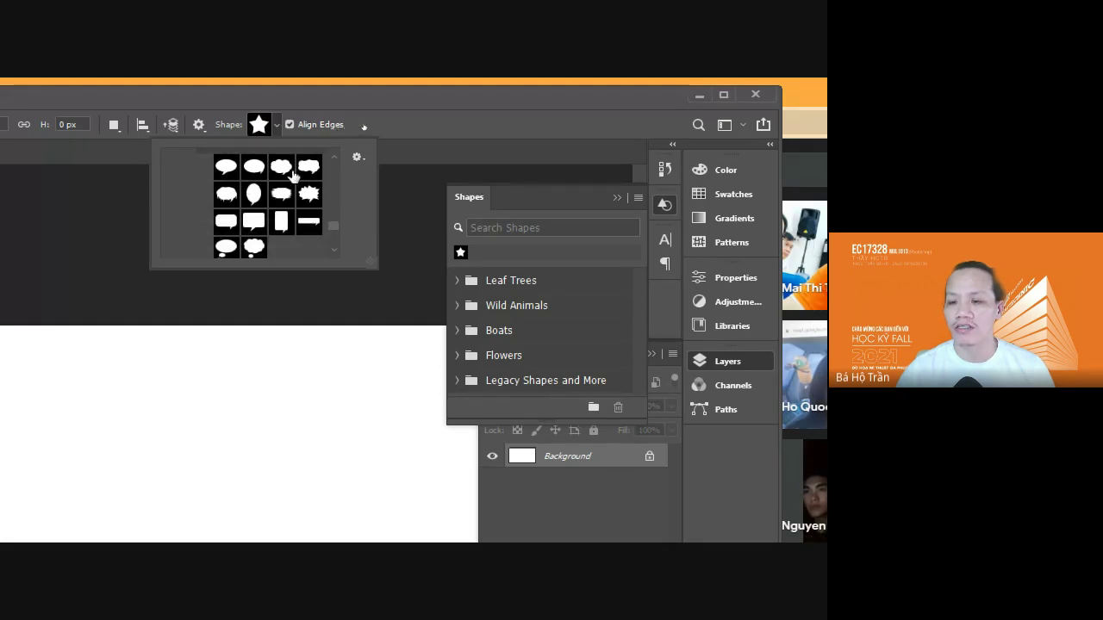
{"action": "scroll", "coordinate": [252, 224], "scroll_direction": "up", "scroll_amount": 1}
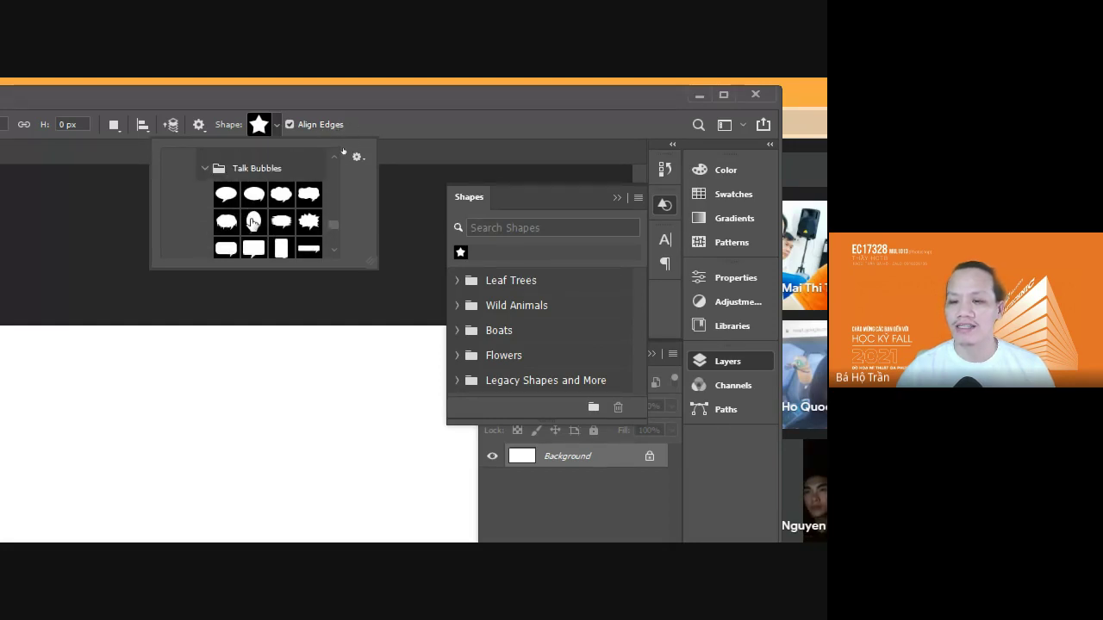
{"action": "scroll", "coordinate": [241, 207], "scroll_direction": "up", "scroll_amount": 1}
Step: Expand the Symbols group and scroll down to the LightBulb, Music, Nature and Objects shapes
{"action": "left_click", "coordinate": [201, 184]}
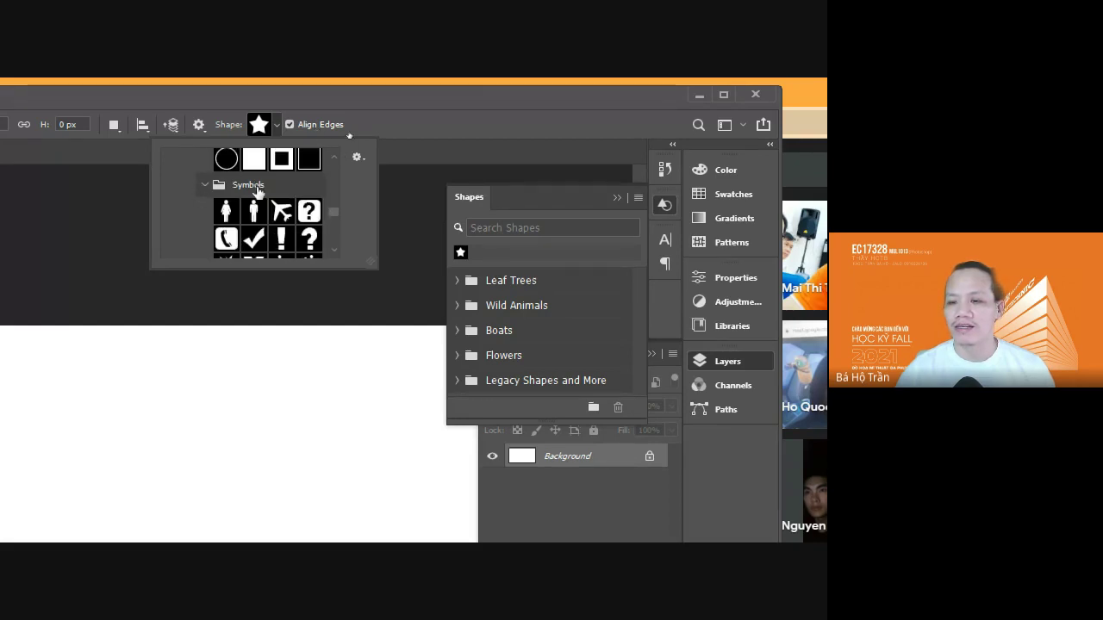
{"action": "scroll", "coordinate": [256, 192], "scroll_direction": "down", "scroll_amount": 1}
{"action": "scroll", "coordinate": [267, 197], "scroll_direction": "down", "scroll_amount": 1}
{"action": "scroll", "coordinate": [285, 199], "scroll_direction": "down", "scroll_amount": 1}
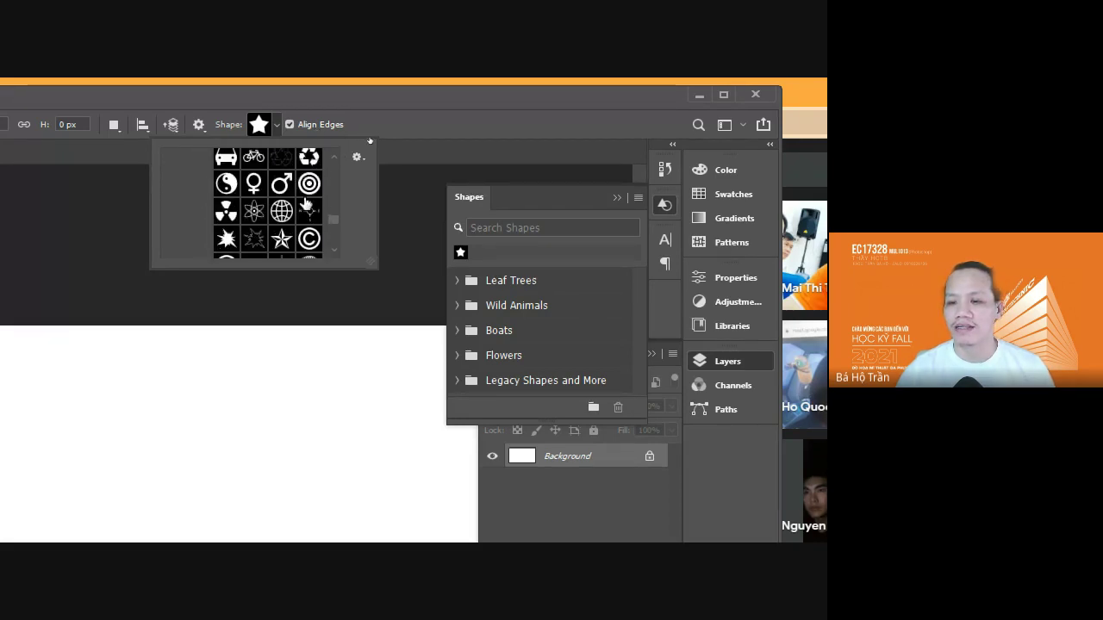
{"action": "scroll", "coordinate": [307, 202], "scroll_direction": "down", "scroll_amount": 1}
{"action": "scroll", "coordinate": [308, 211], "scroll_direction": "down", "scroll_amount": 1}
{"action": "scroll", "coordinate": [319, 220], "scroll_direction": "down", "scroll_amount": 1}
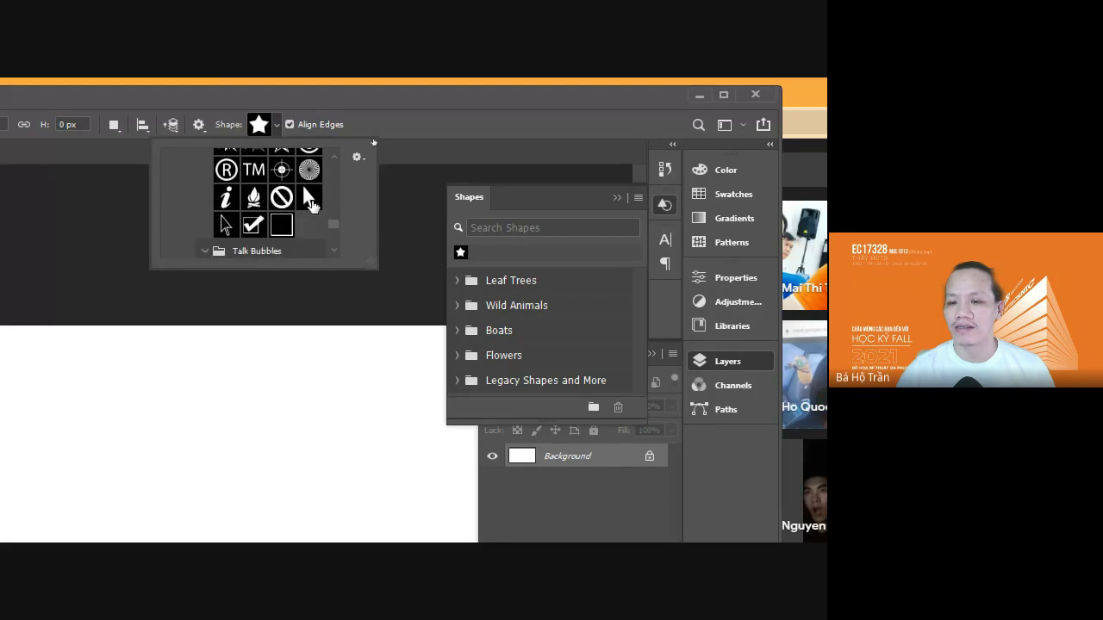
{"action": "scroll", "coordinate": [331, 213], "scroll_direction": "down", "scroll_amount": 1}
{"action": "scroll", "coordinate": [338, 223], "scroll_direction": "down", "scroll_amount": 2}
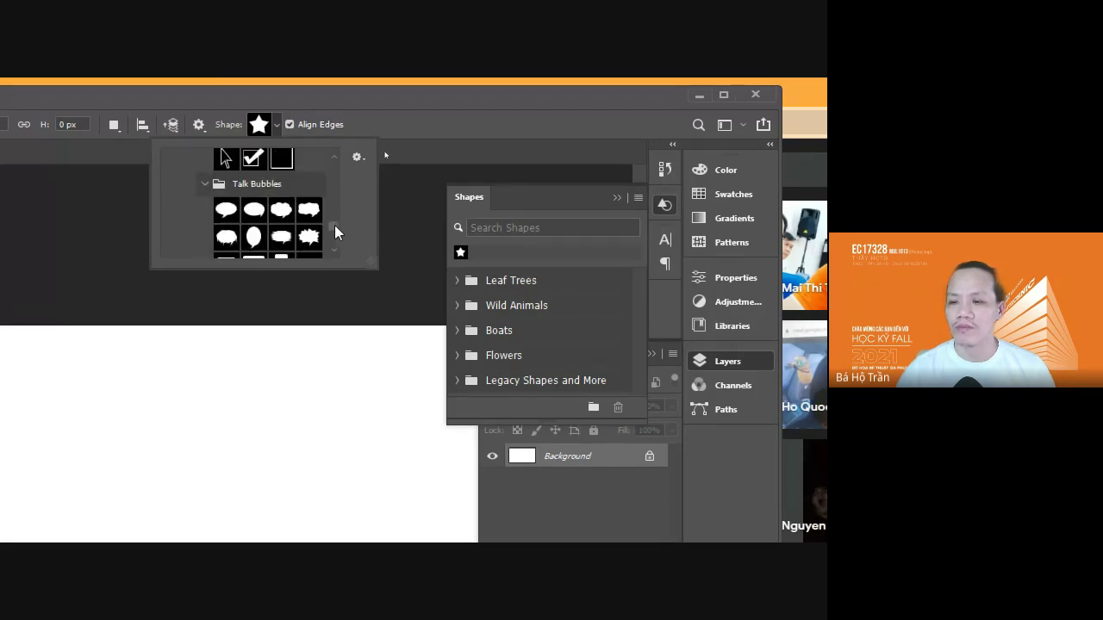
{"action": "scroll", "coordinate": [334, 225], "scroll_direction": "up", "scroll_amount": 1}
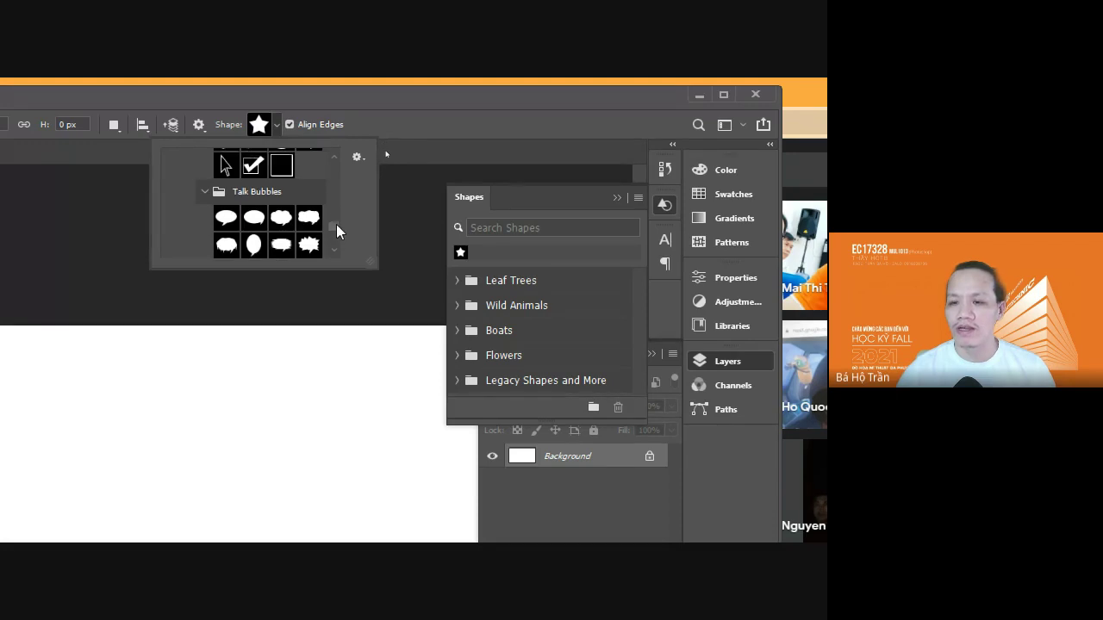
{"action": "scroll", "coordinate": [336, 224], "scroll_direction": "up", "scroll_amount": 1}
{"action": "scroll", "coordinate": [339, 214], "scroll_direction": "up", "scroll_amount": 1}
{"action": "scroll", "coordinate": [340, 209], "scroll_direction": "up", "scroll_amount": 1}
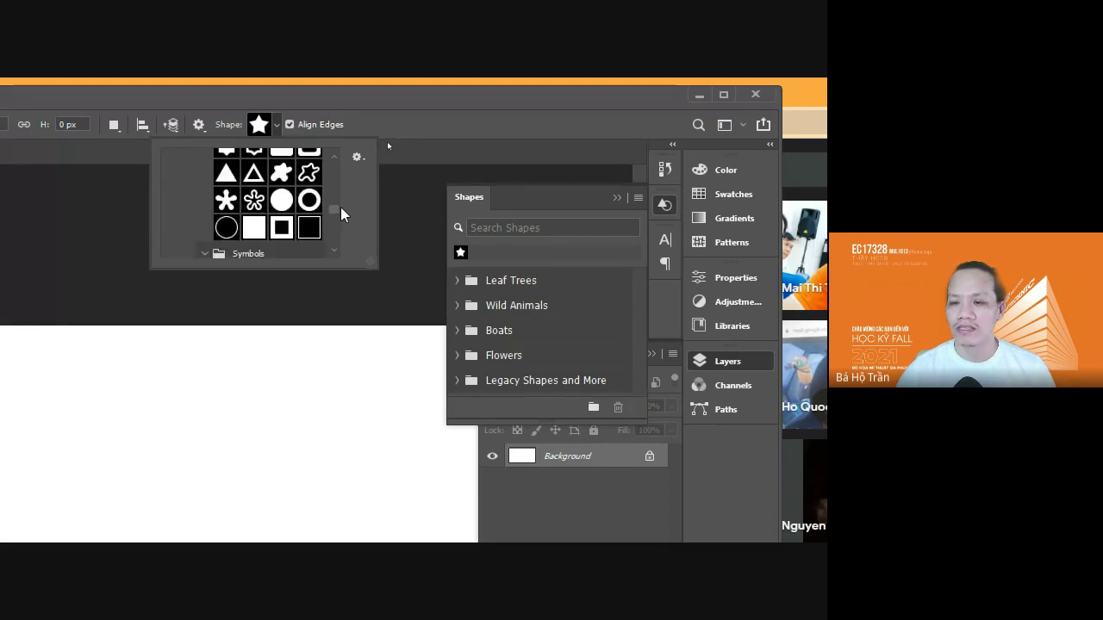
{"action": "scroll", "coordinate": [341, 207], "scroll_direction": "up", "scroll_amount": 3}
{"action": "scroll", "coordinate": [341, 193], "scroll_direction": "up", "scroll_amount": 1}
{"action": "scroll", "coordinate": [295, 234], "scroll_direction": "down", "scroll_amount": 1}
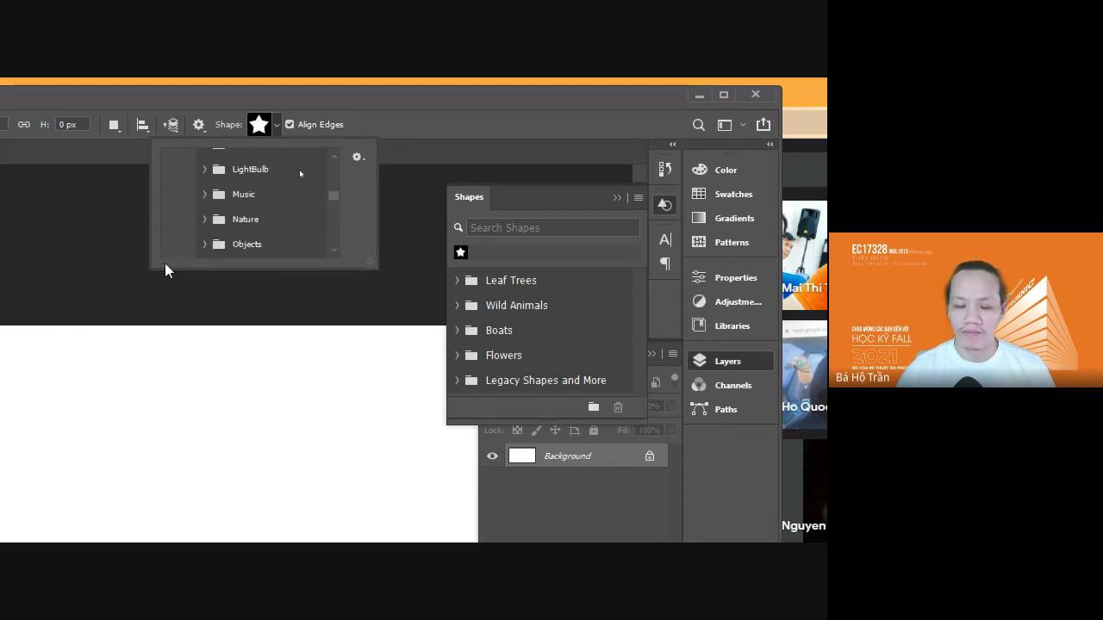
Step: Expand the Ornaments shape set and scroll through its shapes
{"action": "scroll", "coordinate": [288, 232], "scroll_direction": "down", "scroll_amount": 2}
{"action": "scroll", "coordinate": [285, 215], "scroll_direction": "down", "scroll_amount": 2}
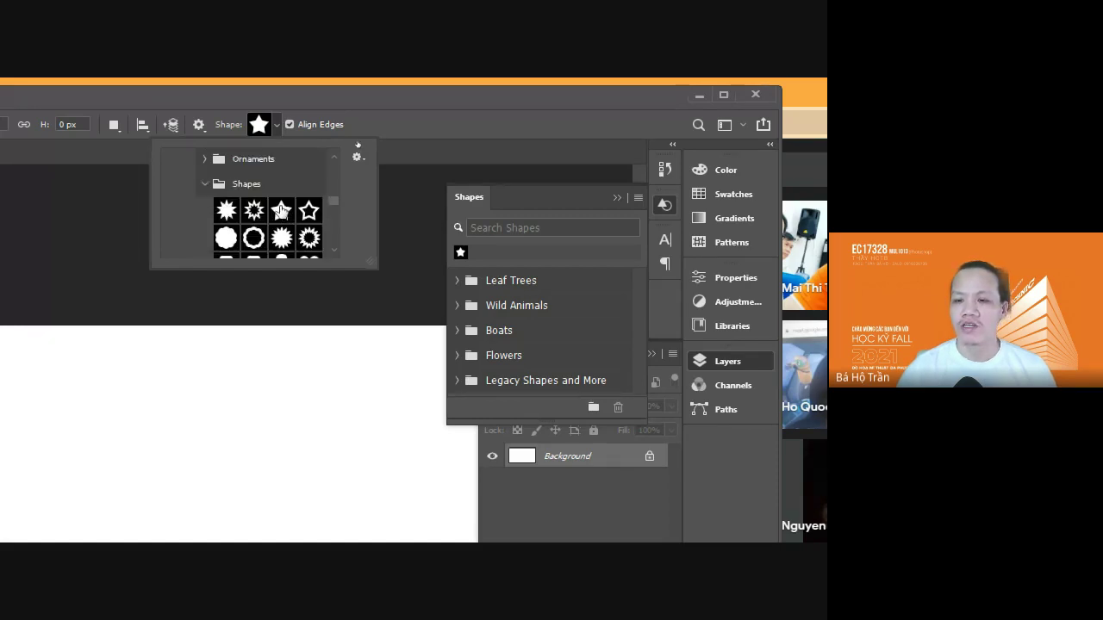
{"action": "scroll", "coordinate": [250, 208], "scroll_direction": "up", "scroll_amount": 1}
{"action": "scroll", "coordinate": [221, 178], "scroll_direction": "up", "scroll_amount": 1}
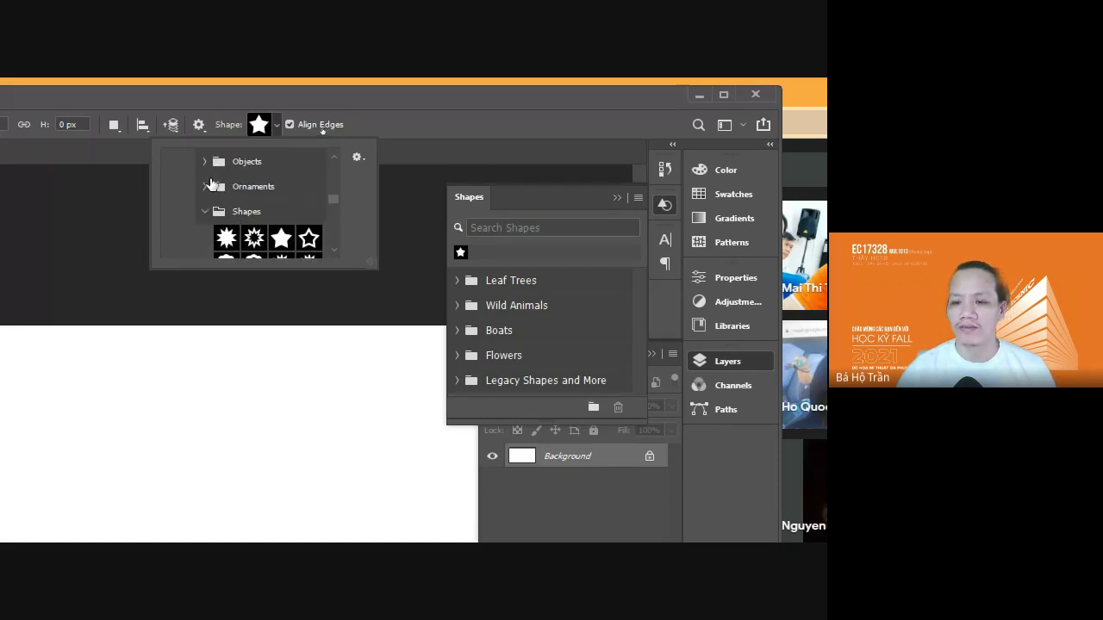
{"action": "left_click", "coordinate": [207, 185]}
{"action": "scroll", "coordinate": [215, 193], "scroll_direction": "down", "scroll_amount": 2}
{"action": "scroll", "coordinate": [215, 194], "scroll_direction": "down", "scroll_amount": 1}
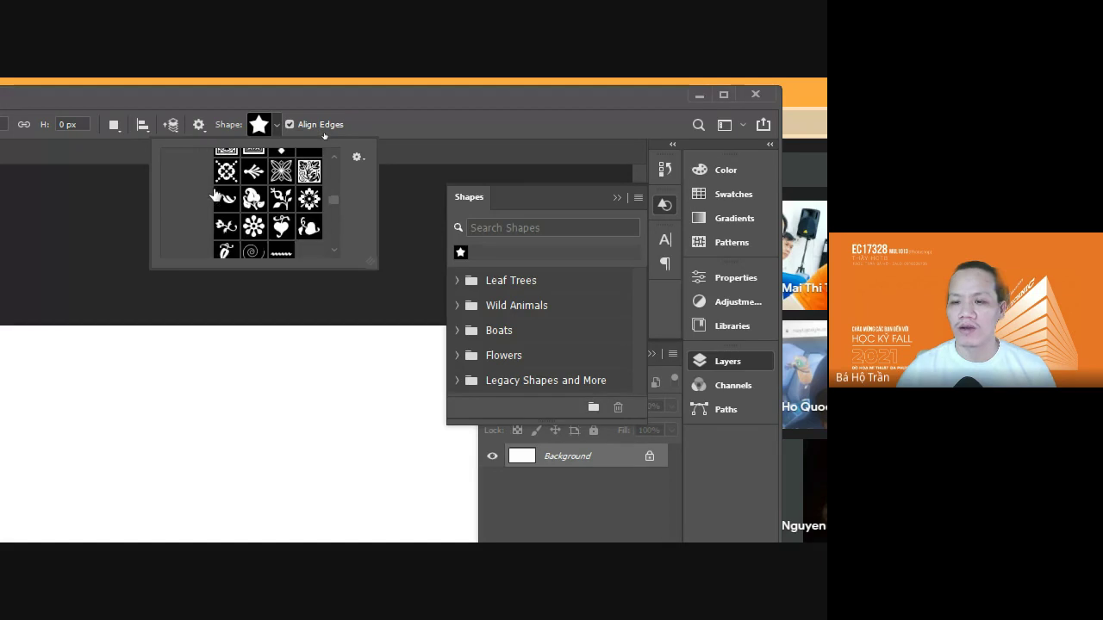
{"action": "scroll", "coordinate": [215, 194], "scroll_direction": "down", "scroll_amount": 1}
{"action": "scroll", "coordinate": [216, 195], "scroll_direction": "down", "scroll_amount": 1}
Step: Collapse the Shapes set, then expand the Objects set and browse its shapes
{"action": "left_click", "coordinate": [204, 213]}
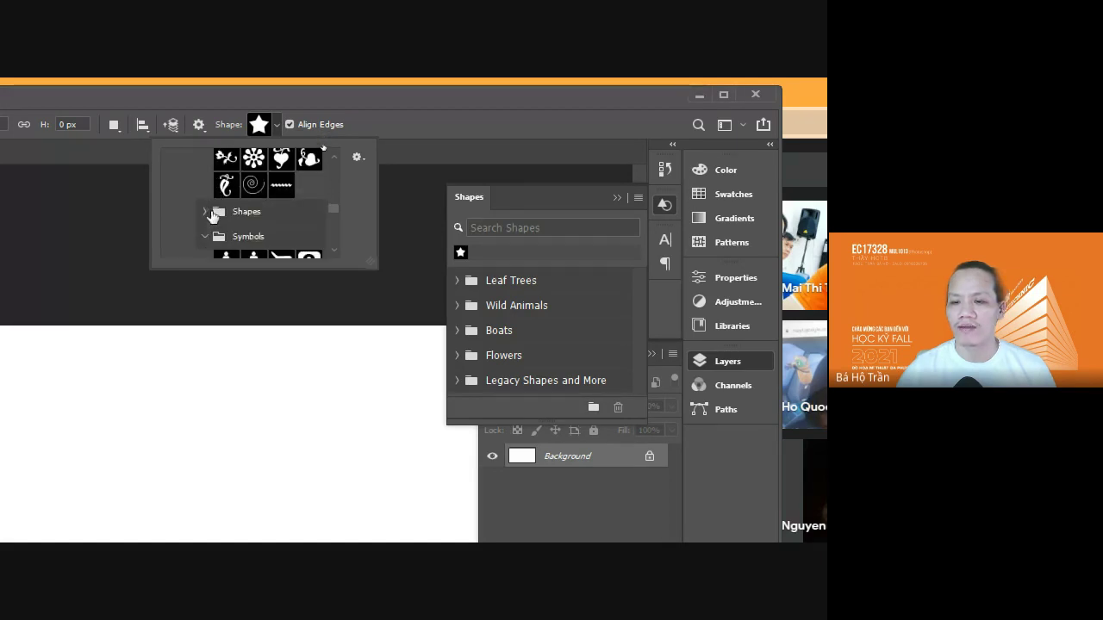
{"action": "scroll", "coordinate": [215, 210], "scroll_direction": "up", "scroll_amount": 2}
{"action": "scroll", "coordinate": [207, 209], "scroll_direction": "up", "scroll_amount": 1}
{"action": "scroll", "coordinate": [200, 207], "scroll_direction": "up", "scroll_amount": 1}
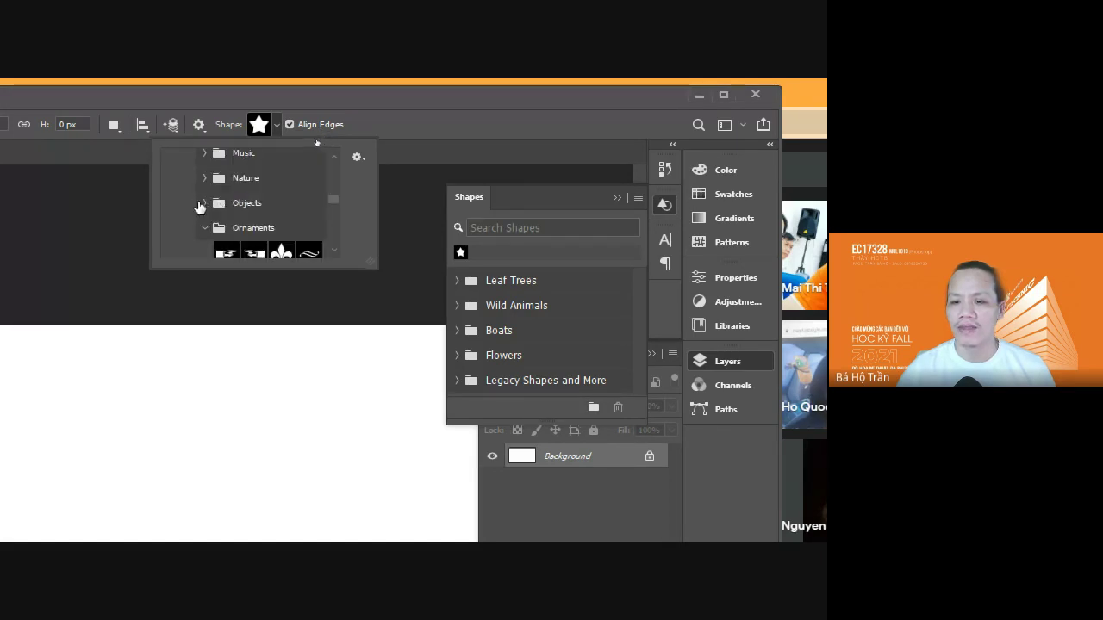
{"action": "left_click", "coordinate": [205, 203]}
{"action": "scroll", "coordinate": [214, 207], "scroll_direction": "down", "scroll_amount": 1}
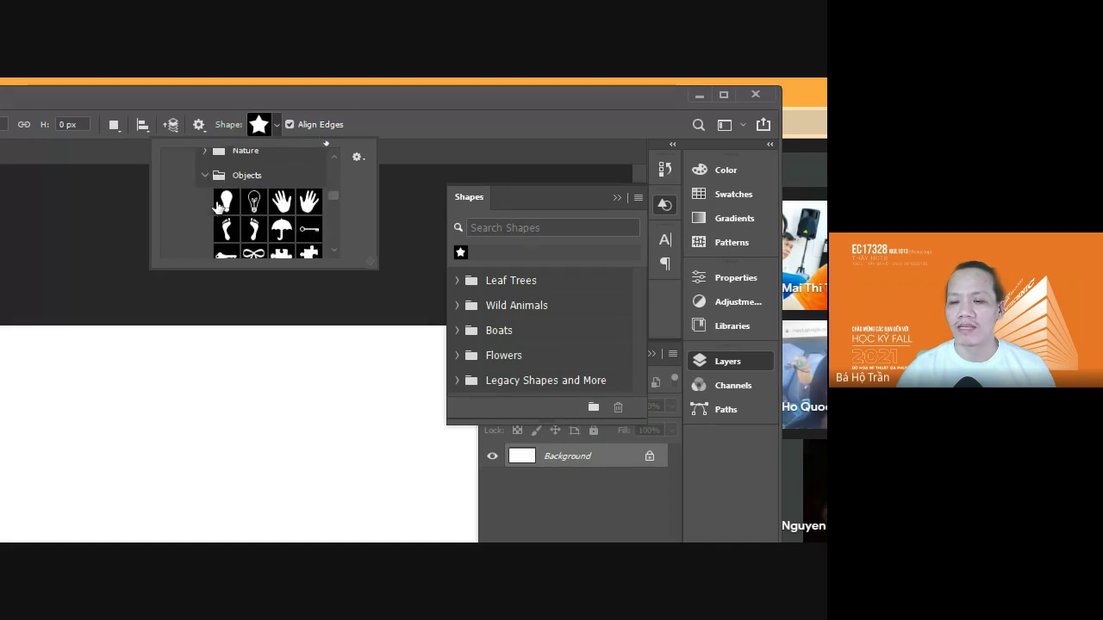
{"action": "scroll", "coordinate": [291, 203], "scroll_direction": "down", "scroll_amount": 1}
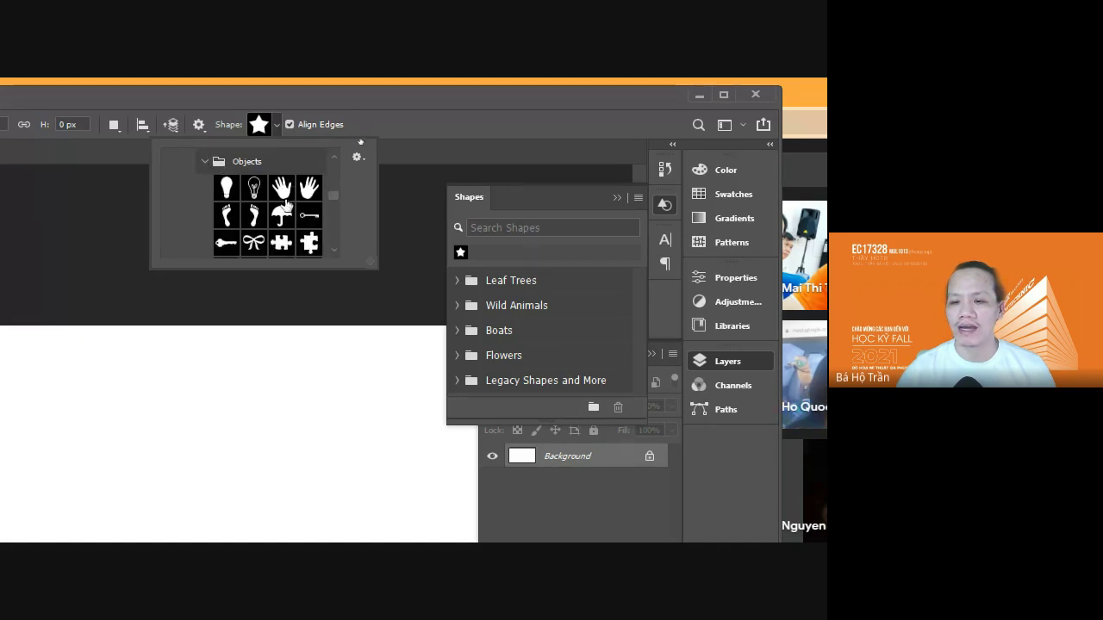
{"action": "scroll", "coordinate": [296, 208], "scroll_direction": "down", "scroll_amount": 1}
{"action": "scroll", "coordinate": [296, 208], "scroll_direction": "down", "scroll_amount": 1}
{"action": "scroll", "coordinate": [298, 209], "scroll_direction": "down", "scroll_amount": 1}
{"action": "scroll", "coordinate": [301, 210], "scroll_direction": "down", "scroll_amount": 1}
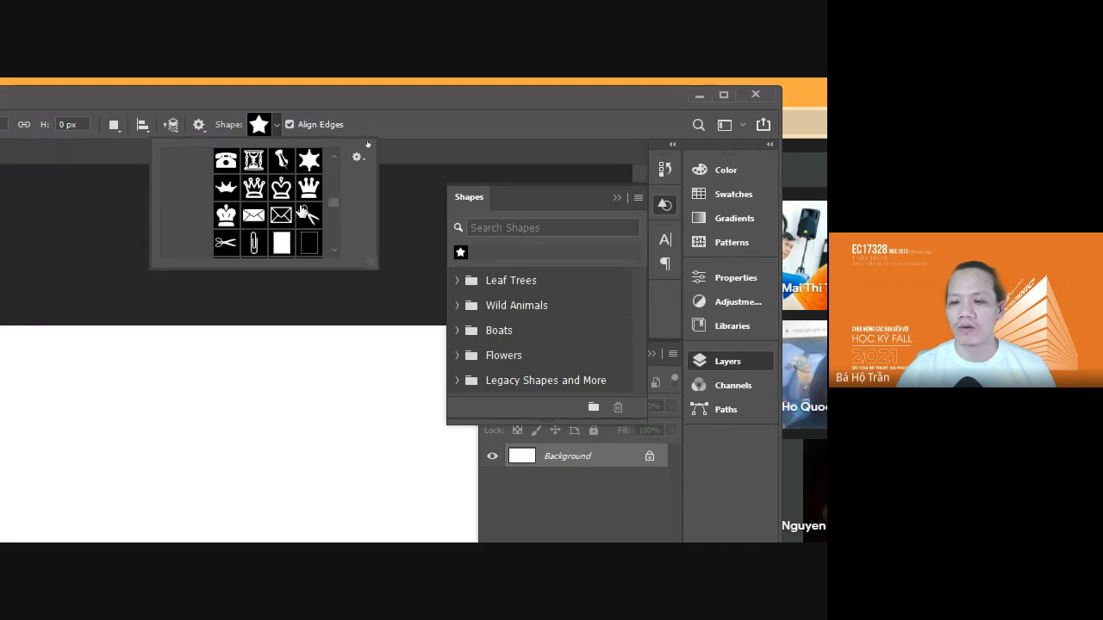
{"action": "scroll", "coordinate": [303, 211], "scroll_direction": "down", "scroll_amount": 1}
{"action": "scroll", "coordinate": [303, 211], "scroll_direction": "up", "scroll_amount": 2}
{"action": "scroll", "coordinate": [306, 210], "scroll_direction": "up", "scroll_amount": 2}
{"action": "scroll", "coordinate": [310, 206], "scroll_direction": "up", "scroll_amount": 2}
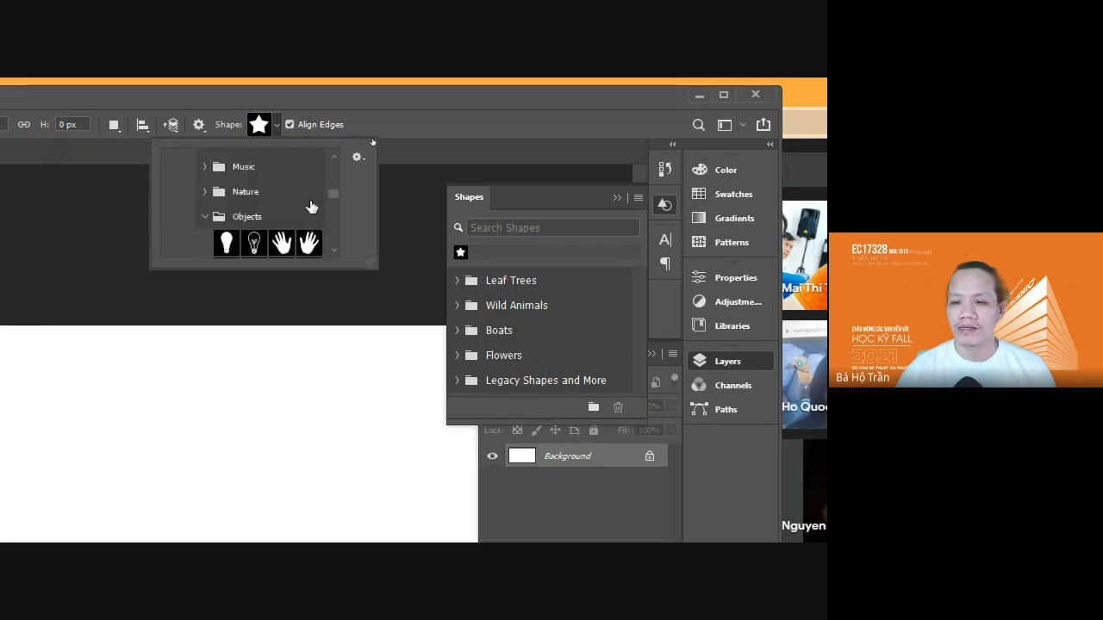
{"action": "scroll", "coordinate": [313, 204], "scroll_direction": "up", "scroll_amount": 1}
Step: Expand the Nature set to reveal the snowflake shapes, then close the library unchanged
{"action": "left_click", "coordinate": [206, 234]}
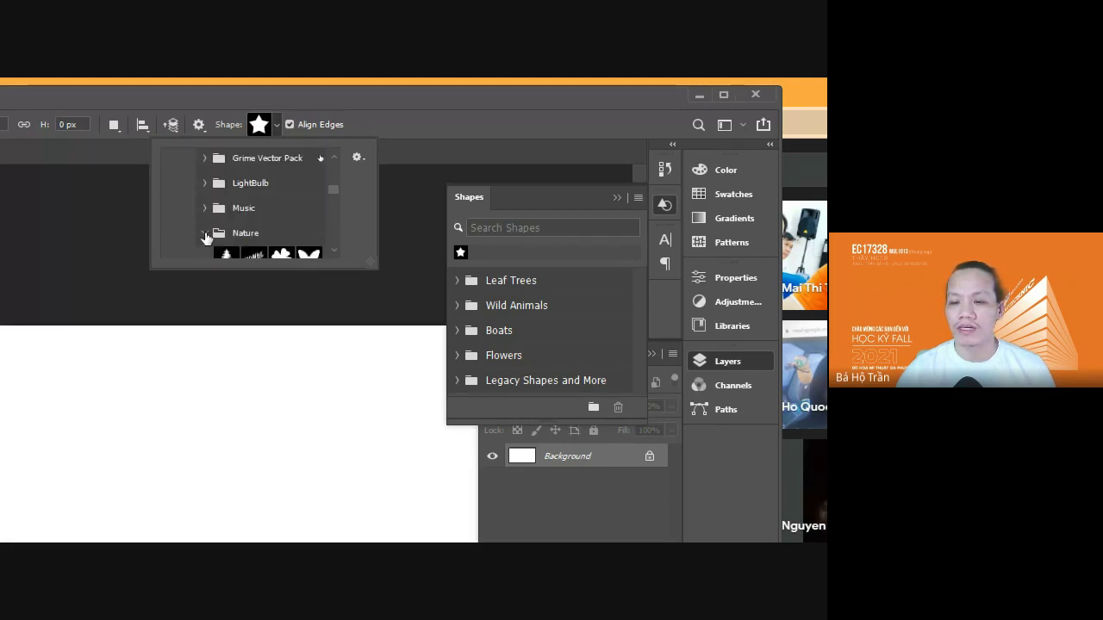
{"action": "scroll", "coordinate": [315, 217], "scroll_direction": "down", "scroll_amount": 1}
{"action": "scroll", "coordinate": [312, 216], "scroll_direction": "down", "scroll_amount": 1}
{"action": "scroll", "coordinate": [309, 216], "scroll_direction": "down", "scroll_amount": 1}
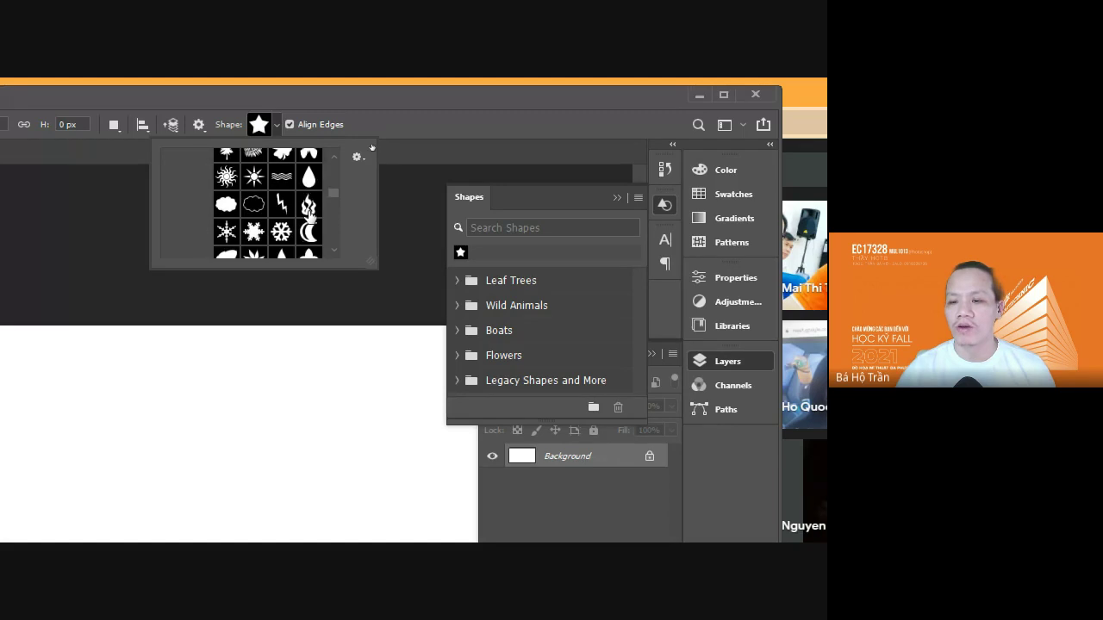
{"action": "scroll", "coordinate": [307, 206], "scroll_direction": "down", "scroll_amount": 1}
{"action": "scroll", "coordinate": [288, 197], "scroll_direction": "down", "scroll_amount": 1}
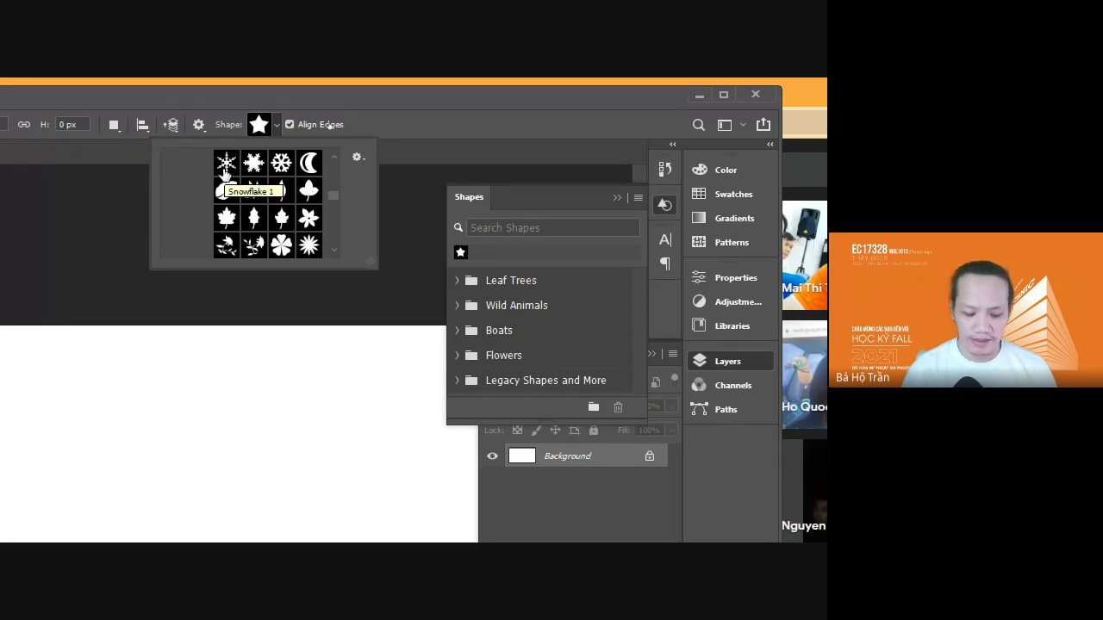
{"action": "key", "text": "Escape"}
Step: In Google Drive, navigate through !!!!MonHoc and MUL1013-PTS into the sys folder
{"action": "key", "text": "alt+Tab"}
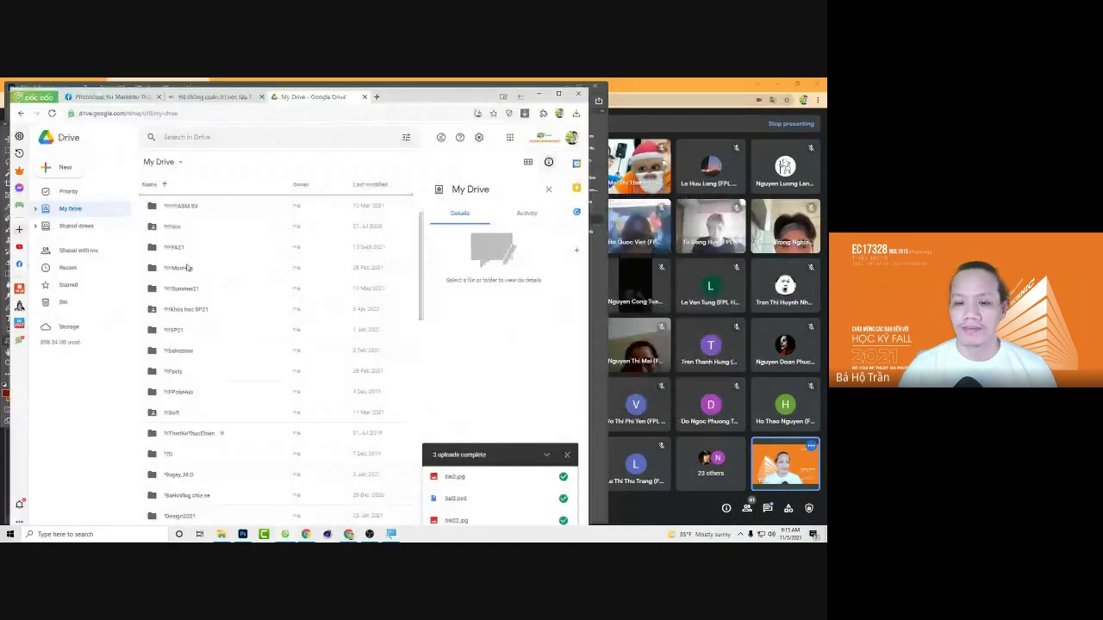
{"action": "left_click", "coordinate": [167, 248]}
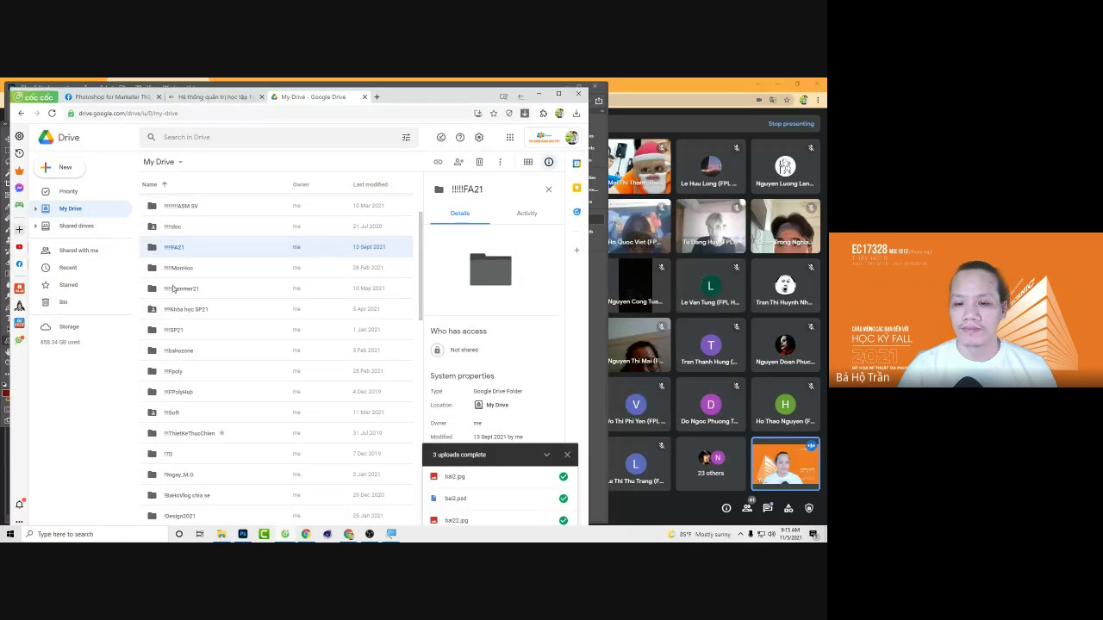
{"action": "double_click", "coordinate": [172, 287]}
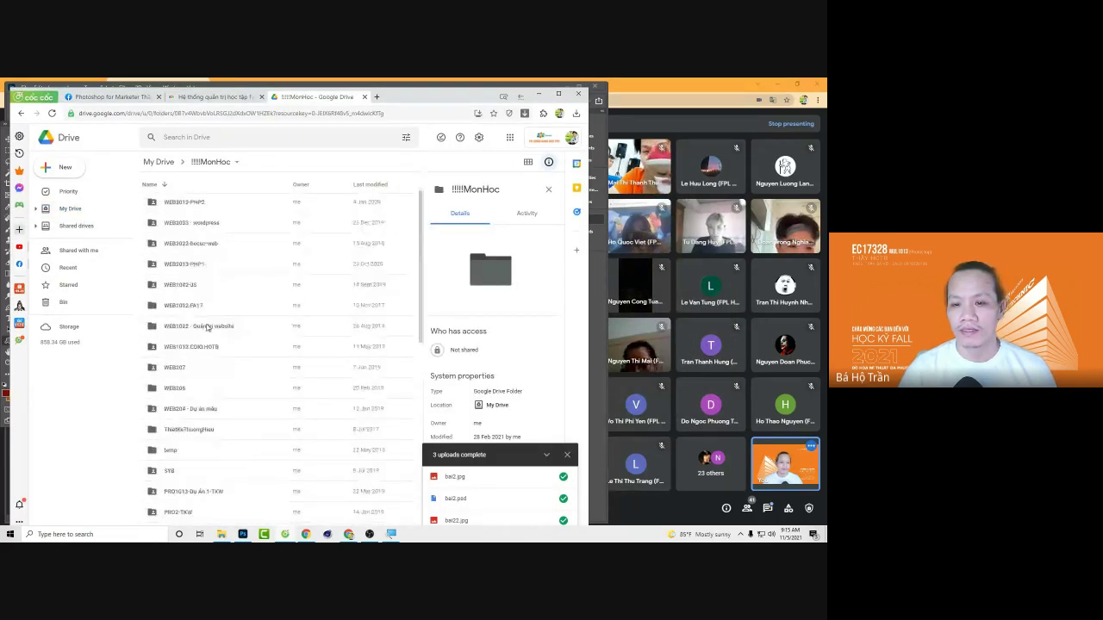
{"action": "scroll", "coordinate": [186, 259], "scroll_direction": "down", "scroll_amount": 2}
{"action": "scroll", "coordinate": [156, 193], "scroll_direction": "up", "scroll_amount": 2}
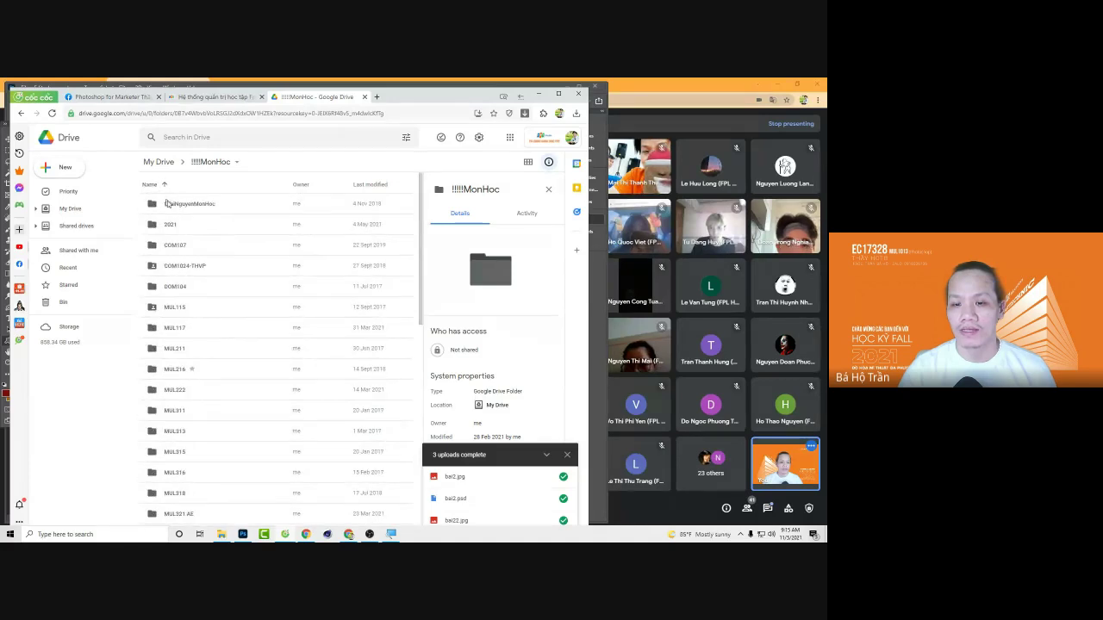
{"action": "double_click", "coordinate": [172, 224]}
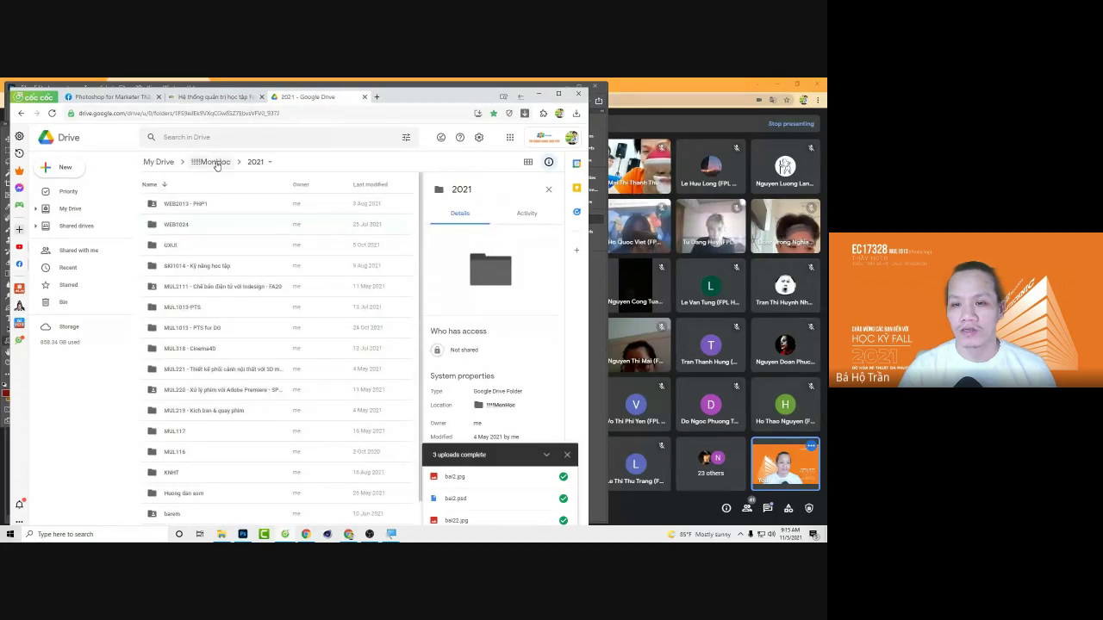
{"action": "left_click", "coordinate": [214, 162]}
{"action": "scroll", "coordinate": [193, 371], "scroll_direction": "down", "scroll_amount": 3}
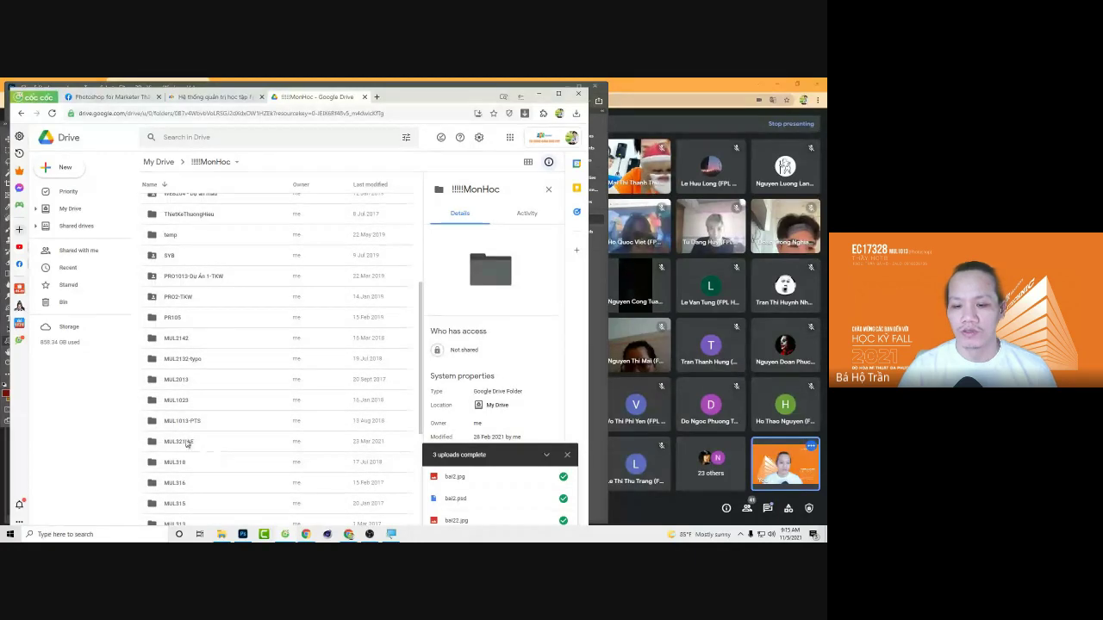
{"action": "double_click", "coordinate": [185, 422]}
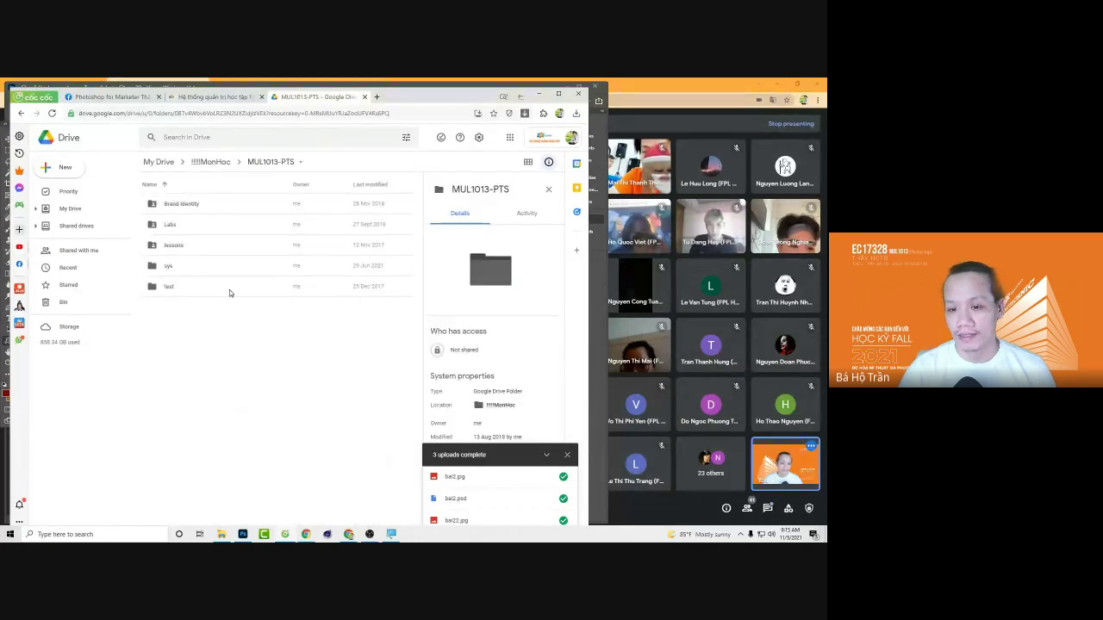
{"action": "double_click", "coordinate": [183, 267]}
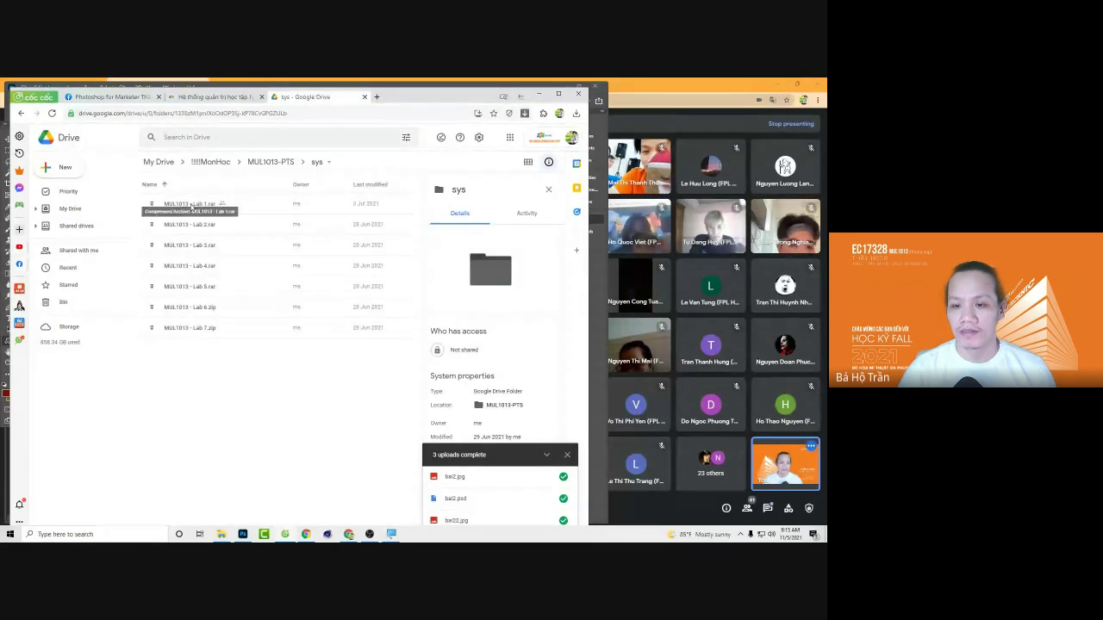
Step: Download MUL1013 - Lab 1.rar and open the finished download's options
{"action": "left_click", "coordinate": [204, 204]}
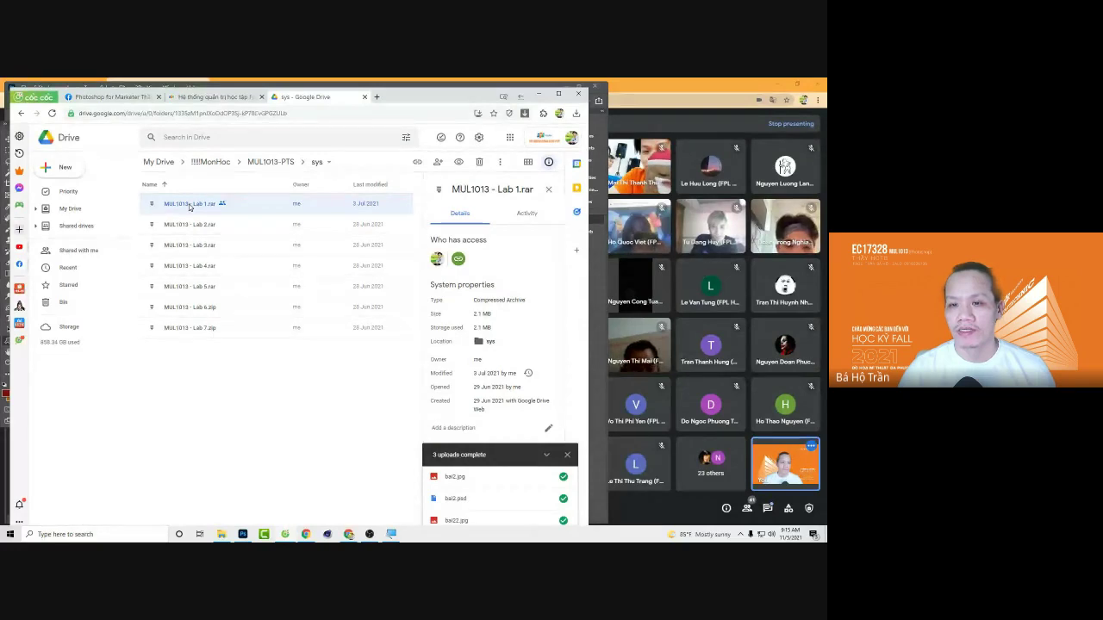
{"action": "right_click", "coordinate": [189, 207]}
{"action": "left_click", "coordinate": [230, 401]}
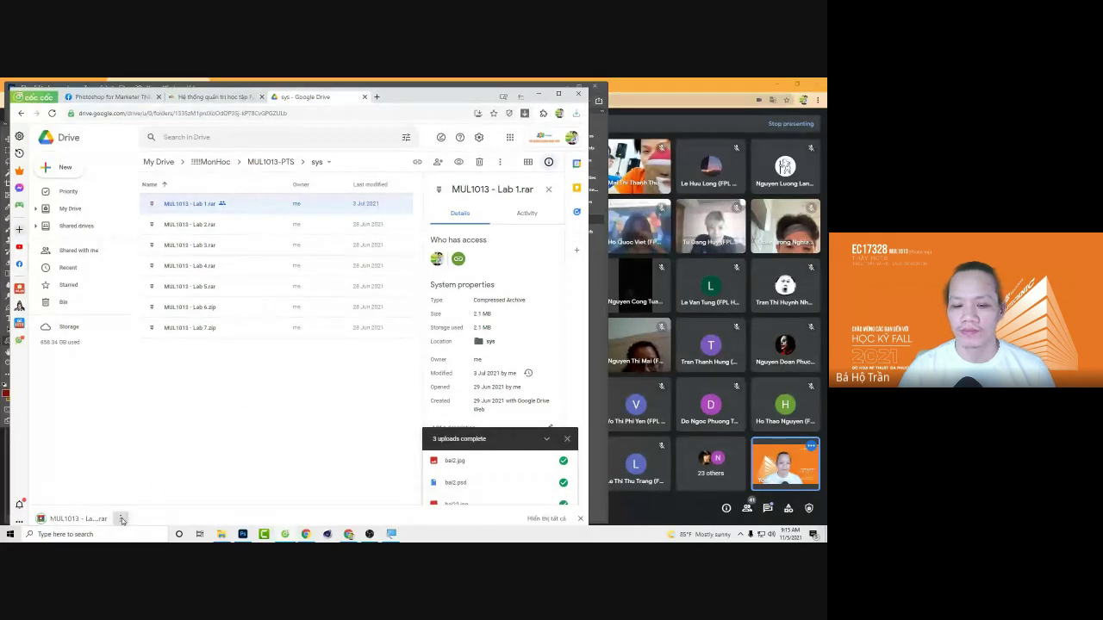
{"action": "left_click", "coordinate": [121, 519]}
Step: Extract the downloaded MUL1013 - Lab 1.rar into a MUL1013 - Lab 1 folder in Downloads
{"action": "left_click", "coordinate": [164, 476]}
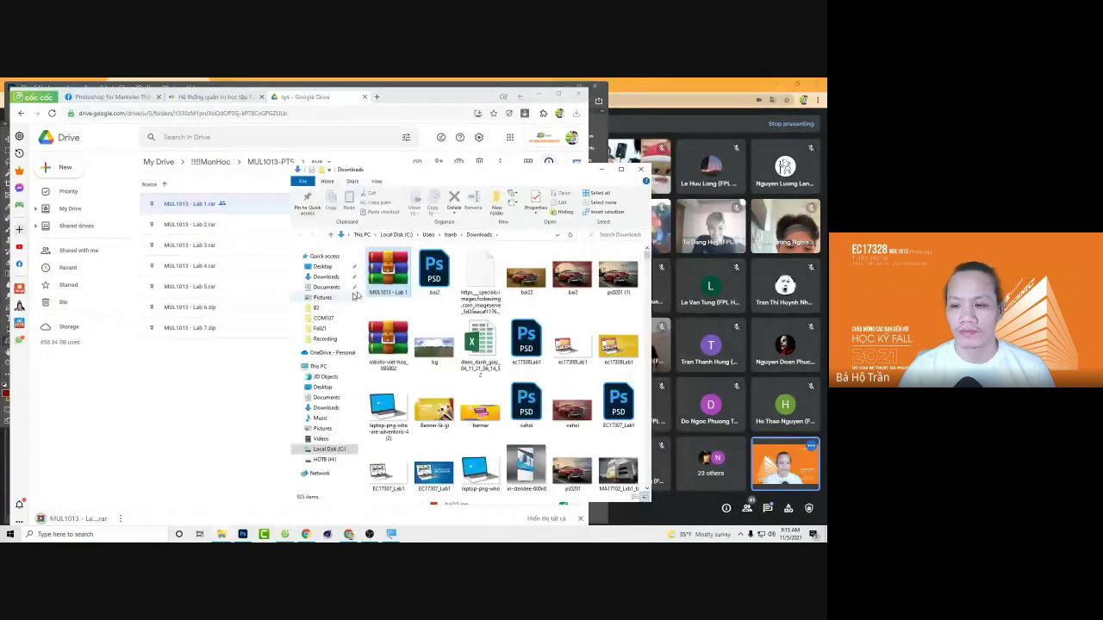
{"action": "right_click", "coordinate": [392, 277]}
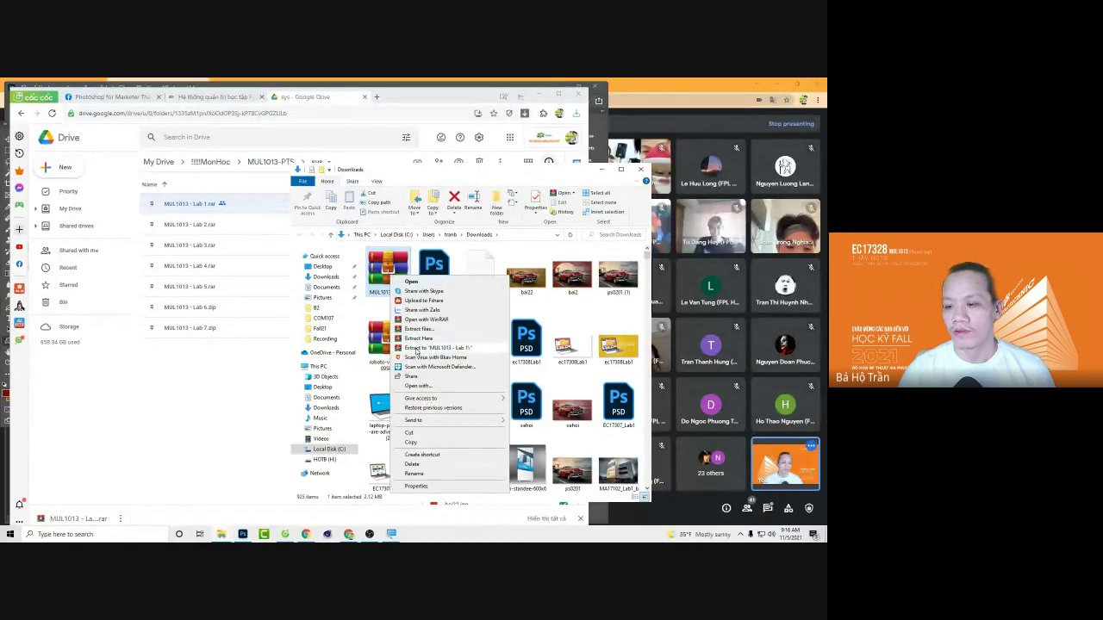
{"action": "left_click", "coordinate": [416, 348]}
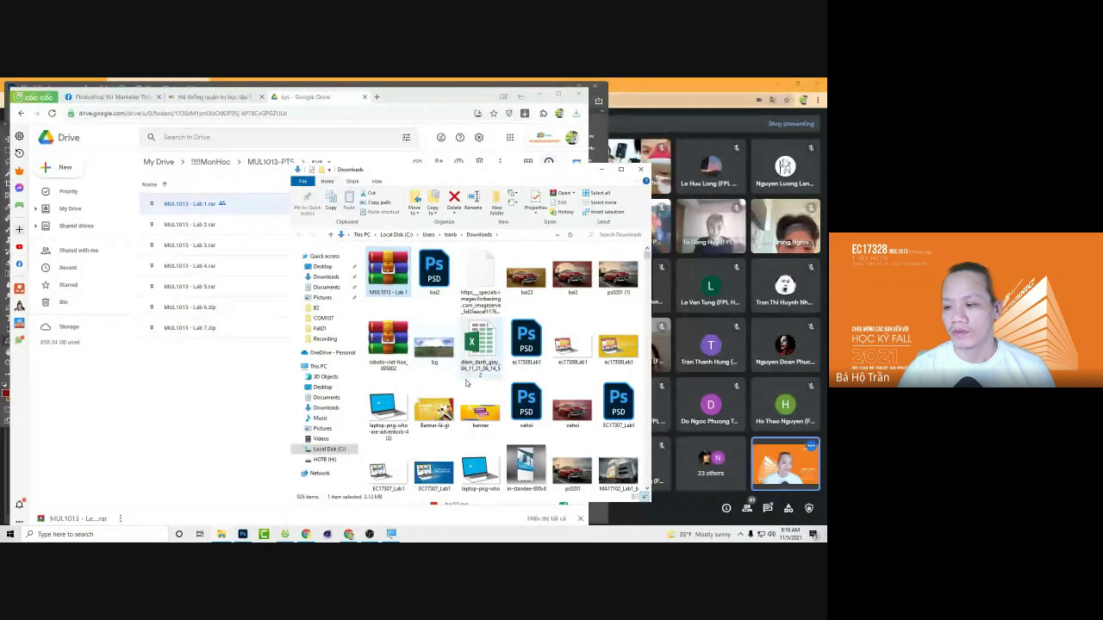
{"action": "scroll", "coordinate": [561, 368], "scroll_direction": "down", "scroll_amount": 3}
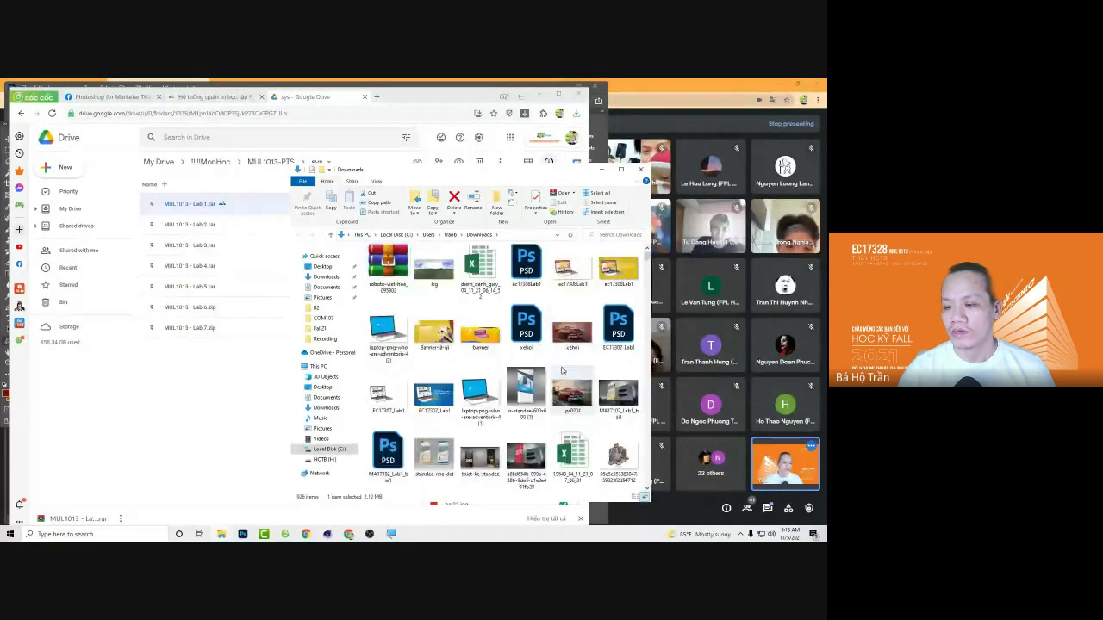
{"action": "scroll", "coordinate": [561, 369], "scroll_direction": "down", "scroll_amount": 3}
{"action": "scroll", "coordinate": [561, 369], "scroll_direction": "down", "scroll_amount": 3}
{"action": "scroll", "coordinate": [562, 371], "scroll_direction": "down", "scroll_amount": 3}
{"action": "scroll", "coordinate": [561, 368], "scroll_direction": "down", "scroll_amount": 3}
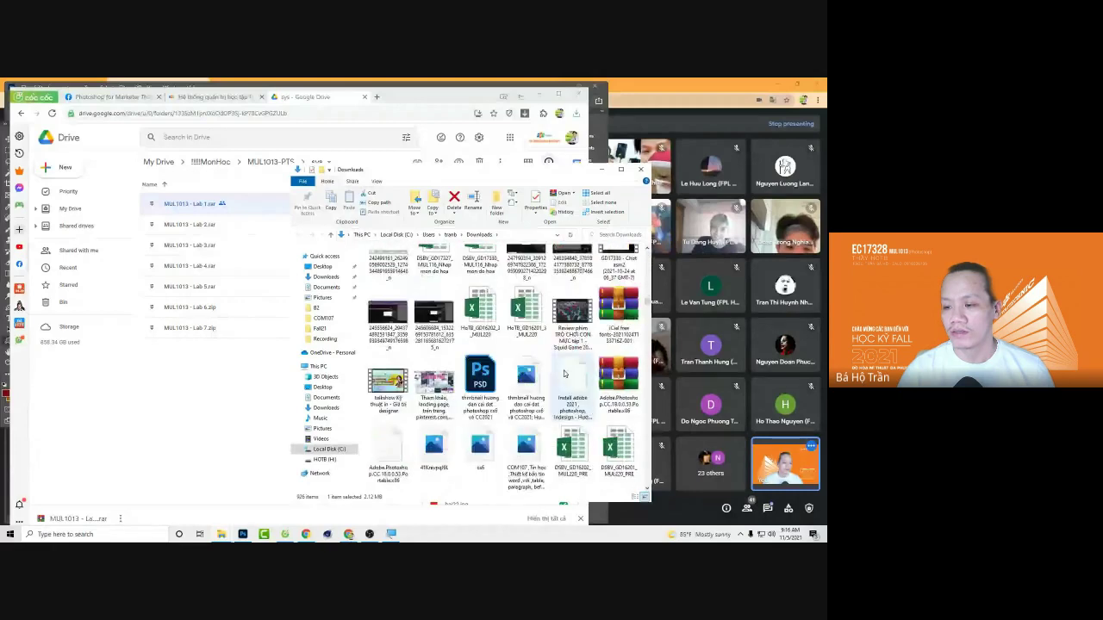
{"action": "scroll", "coordinate": [561, 369], "scroll_direction": "down", "scroll_amount": 3}
{"action": "scroll", "coordinate": [561, 369], "scroll_direction": "down", "scroll_amount": 3}
{"action": "scroll", "coordinate": [562, 371], "scroll_direction": "down", "scroll_amount": 3}
{"action": "scroll", "coordinate": [561, 371], "scroll_direction": "down", "scroll_amount": 3}
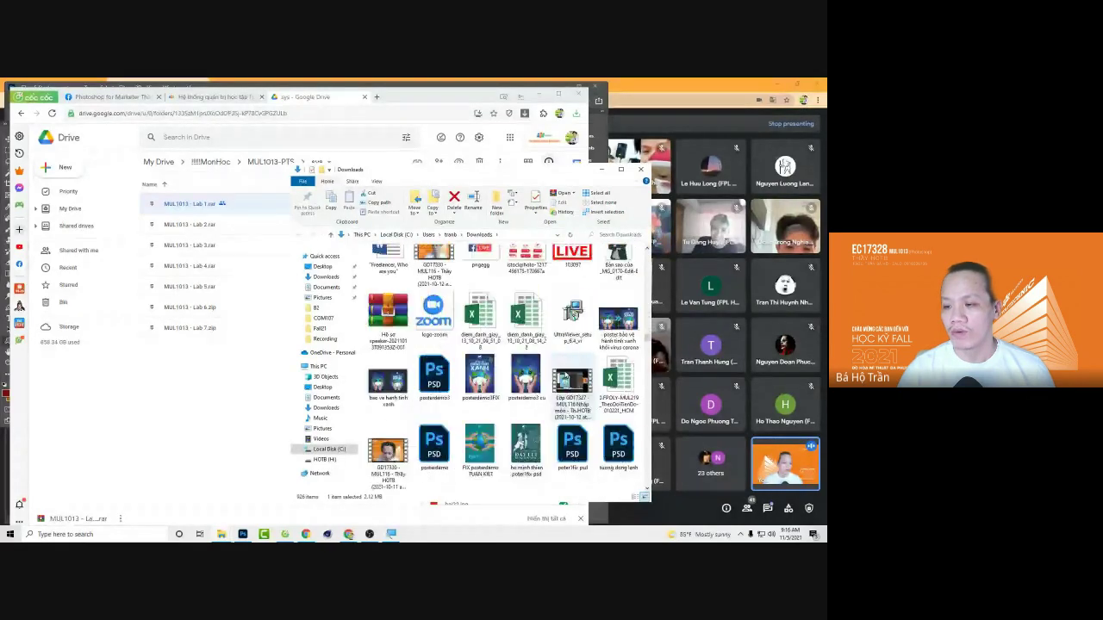
{"action": "scroll", "coordinate": [562, 370], "scroll_direction": "down", "scroll_amount": 3}
{"action": "scroll", "coordinate": [562, 370], "scroll_direction": "down", "scroll_amount": 3}
{"action": "scroll", "coordinate": [562, 371], "scroll_direction": "down", "scroll_amount": 3}
{"action": "scroll", "coordinate": [568, 379], "scroll_direction": "down", "scroll_amount": 3}
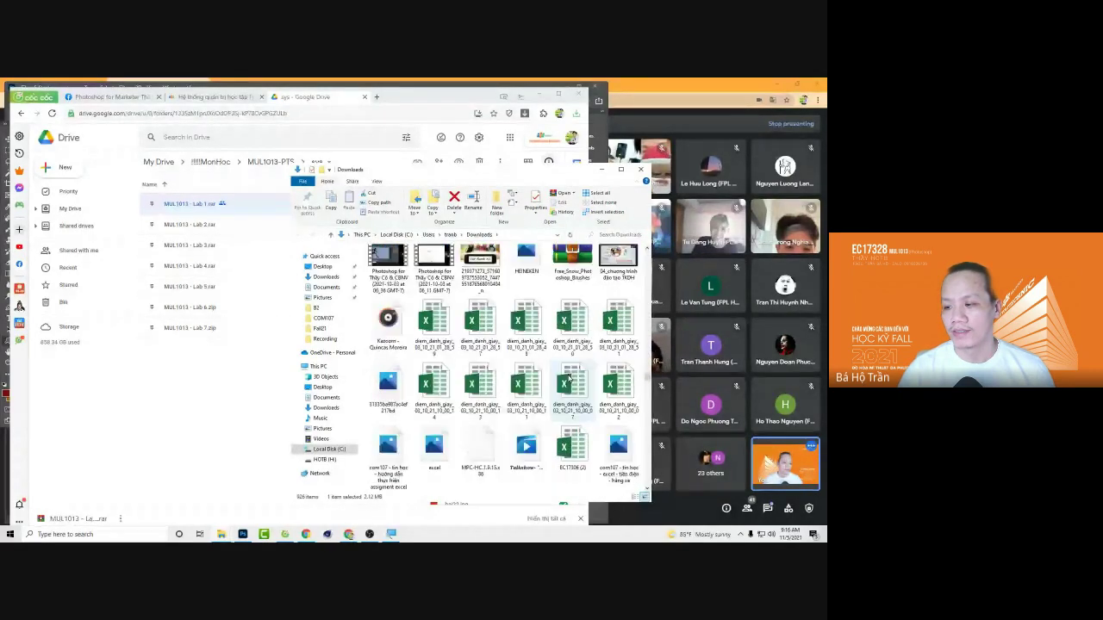
{"action": "scroll", "coordinate": [569, 379], "scroll_direction": "down", "scroll_amount": 3}
{"action": "scroll", "coordinate": [570, 380], "scroll_direction": "down", "scroll_amount": 3}
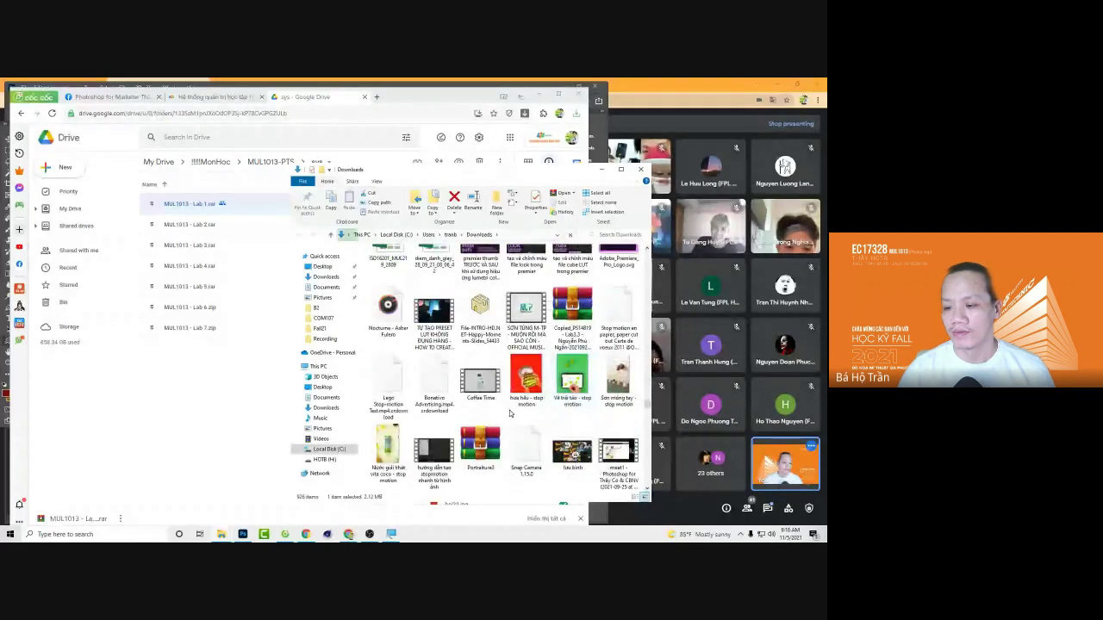
{"action": "right_click", "coordinate": [515, 289]}
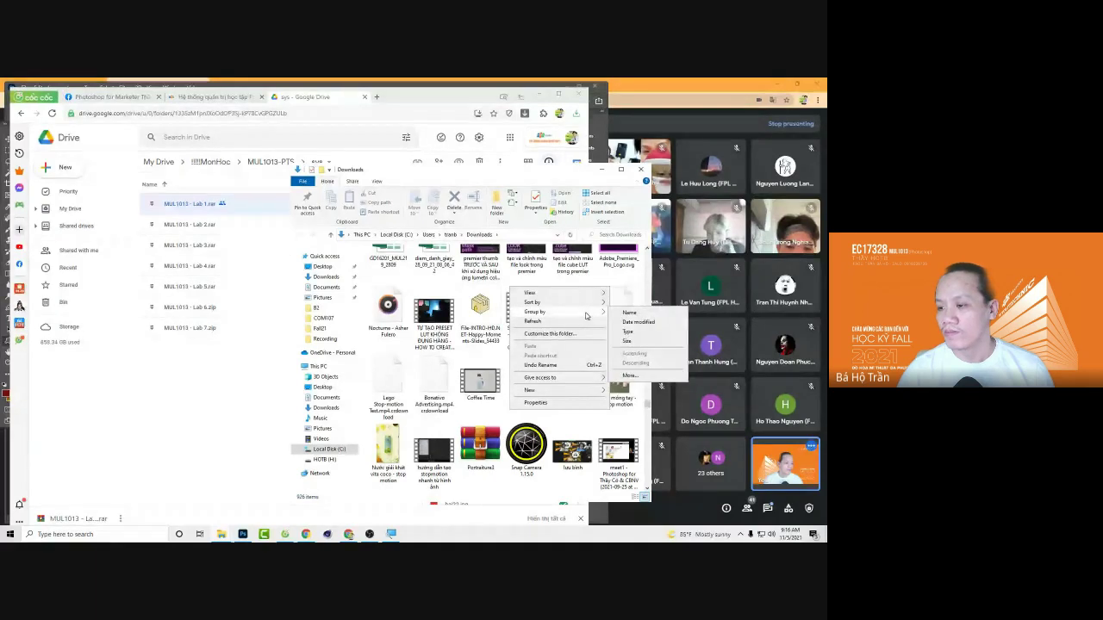
{"action": "mouse_move", "coordinate": [534, 303]}
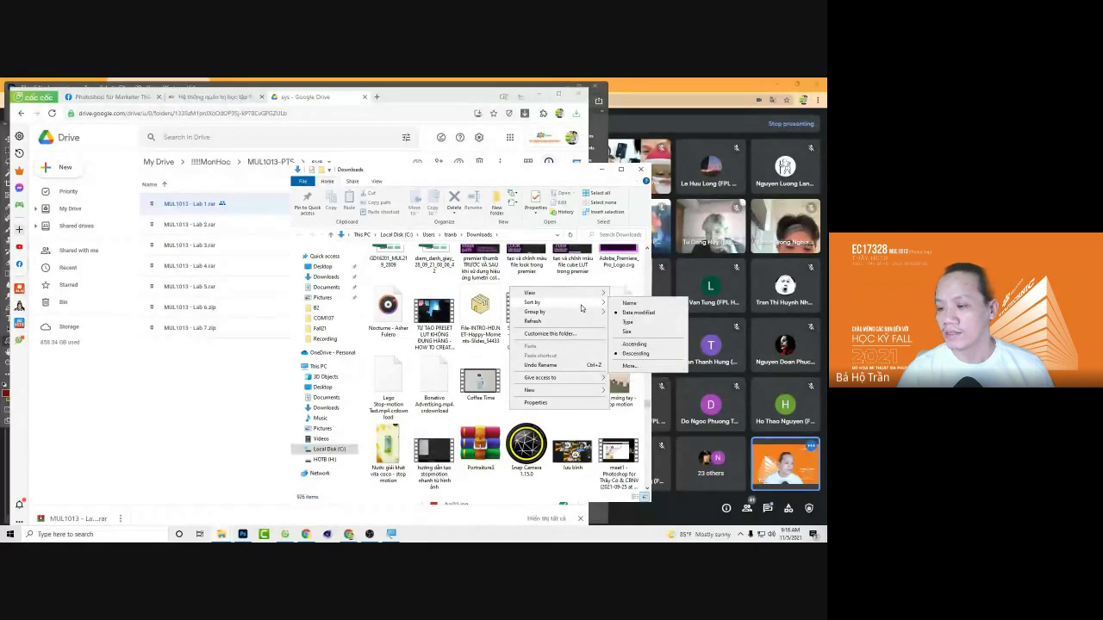
{"action": "left_click", "coordinate": [478, 391]}
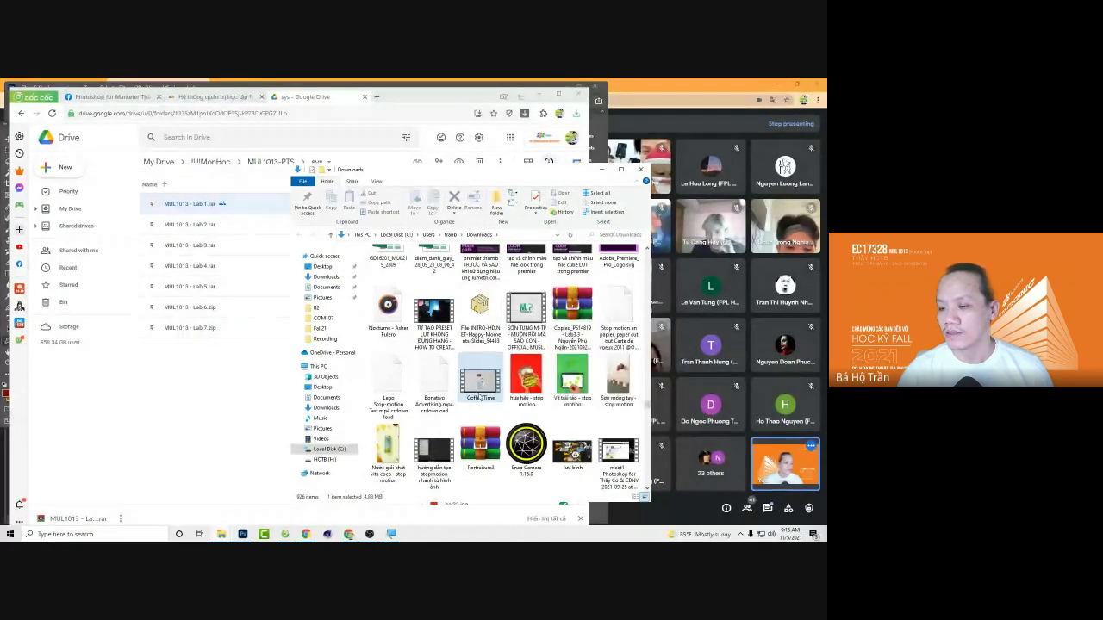
Step: Open MUL1013 - Lab 1 > Lab 1 > Tài nguyen to view the source images
{"action": "scroll", "coordinate": [478, 394], "scroll_direction": "down", "scroll_amount": 5}
{"action": "scroll", "coordinate": [482, 396], "scroll_direction": "down", "scroll_amount": 5}
{"action": "scroll", "coordinate": [491, 398], "scroll_direction": "down", "scroll_amount": 5}
{"action": "scroll", "coordinate": [505, 400], "scroll_direction": "down", "scroll_amount": 5}
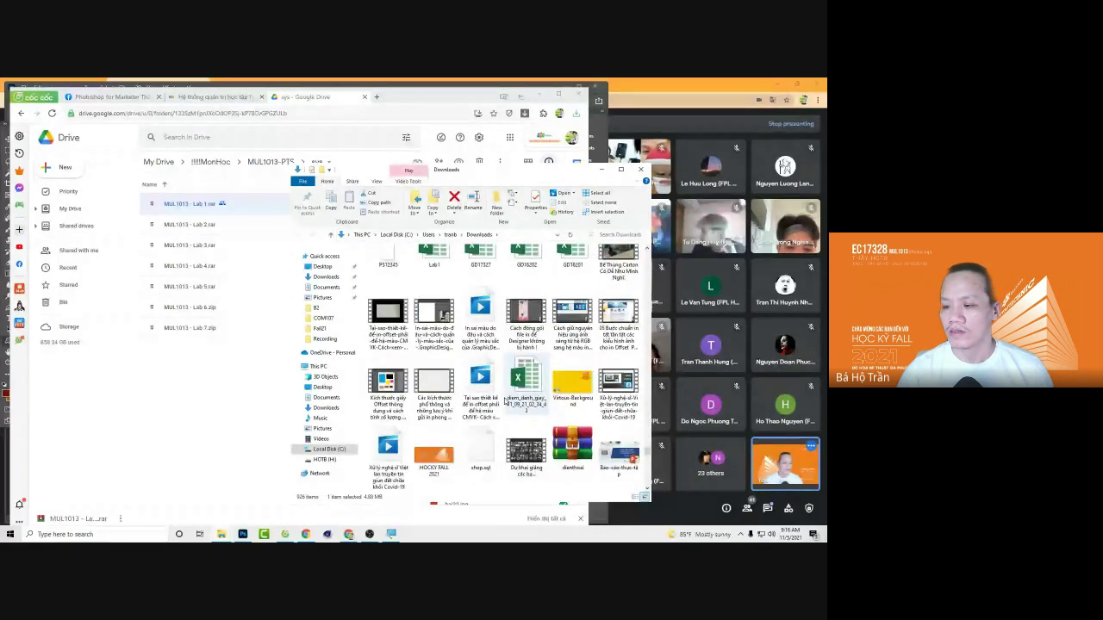
{"action": "scroll", "coordinate": [504, 400], "scroll_direction": "down", "scroll_amount": 5}
{"action": "scroll", "coordinate": [504, 401], "scroll_direction": "down", "scroll_amount": 5}
{"action": "scroll", "coordinate": [505, 400], "scroll_direction": "down", "scroll_amount": 5}
{"action": "scroll", "coordinate": [506, 399], "scroll_direction": "down", "scroll_amount": 5}
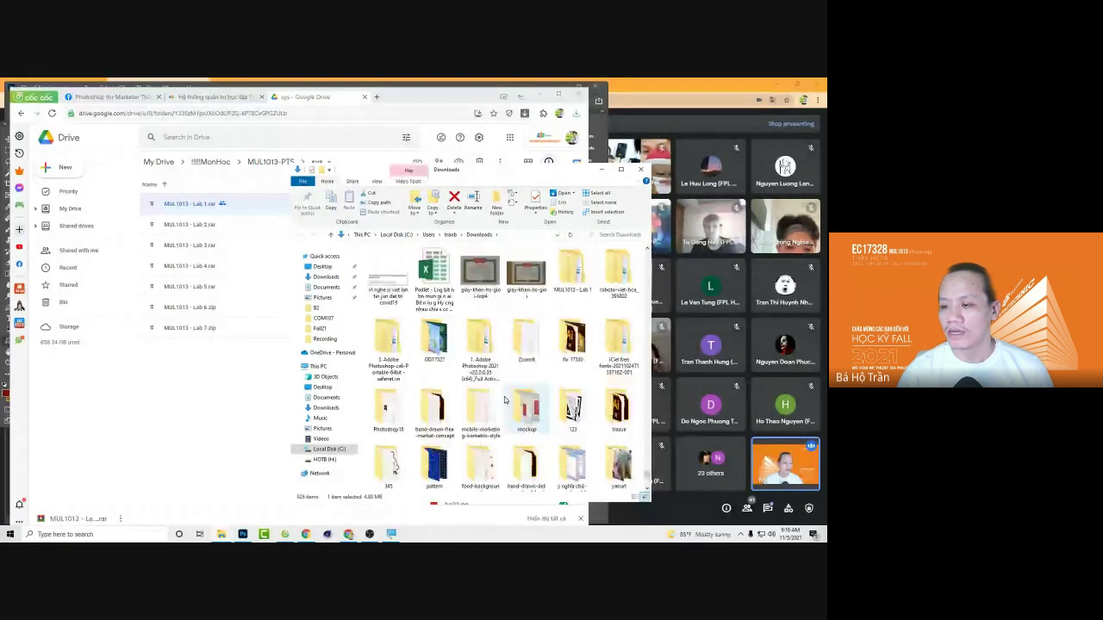
{"action": "double_click", "coordinate": [572, 271]}
{"action": "left_click", "coordinate": [378, 263]}
{"action": "double_click", "coordinate": [378, 262]}
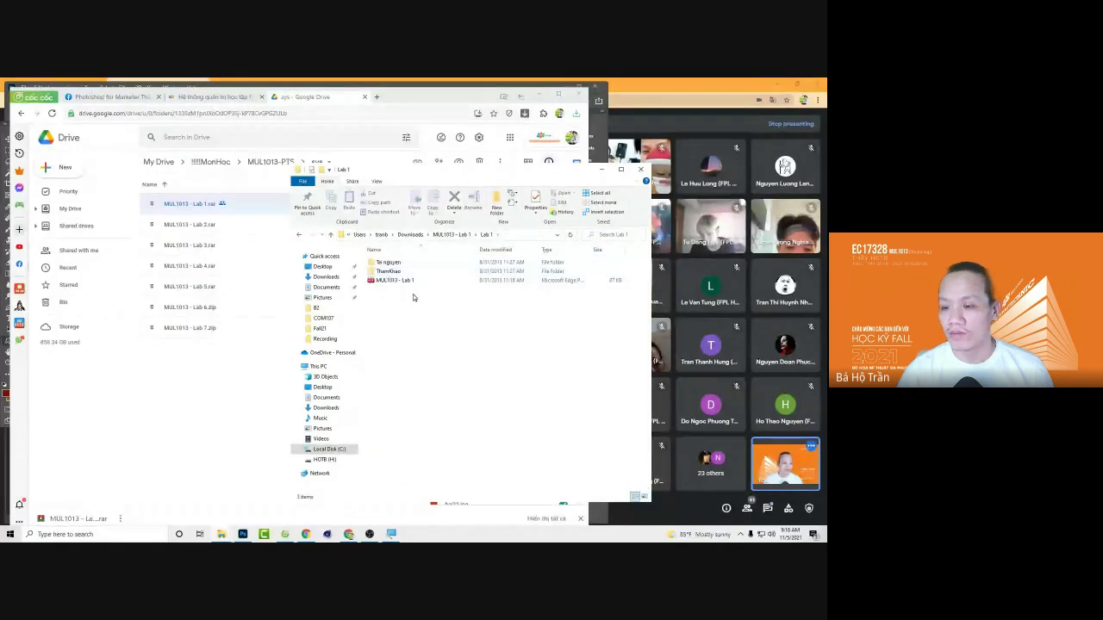
{"action": "double_click", "coordinate": [392, 262]}
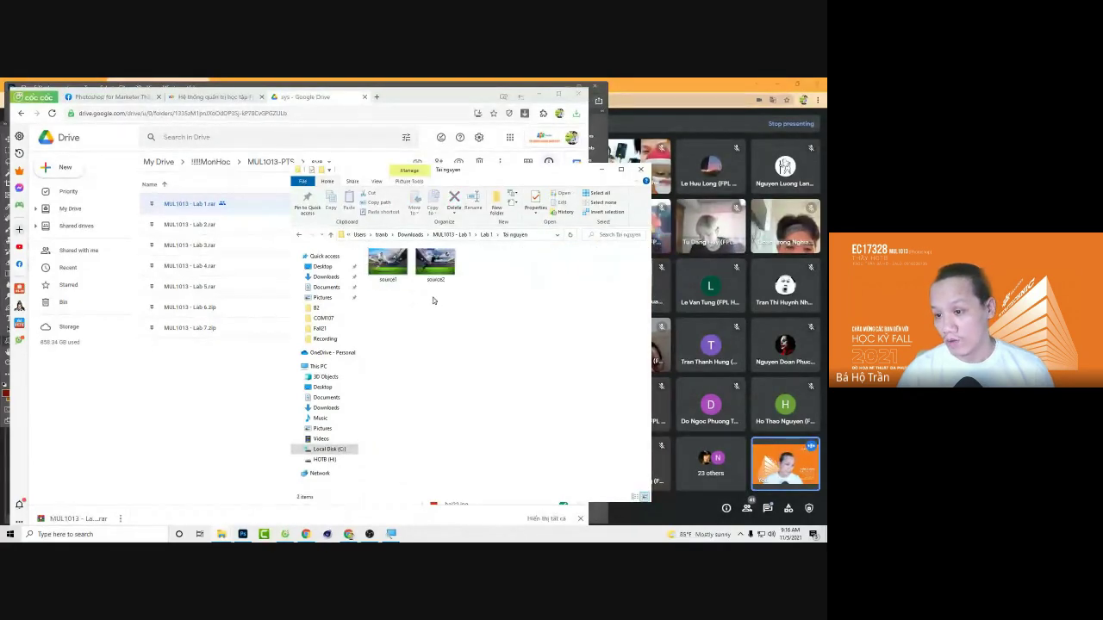
Step: View the ThamKhao reference images, then bring Google Drive back to the front
{"action": "left_click", "coordinate": [486, 235]}
{"action": "double_click", "coordinate": [389, 273]}
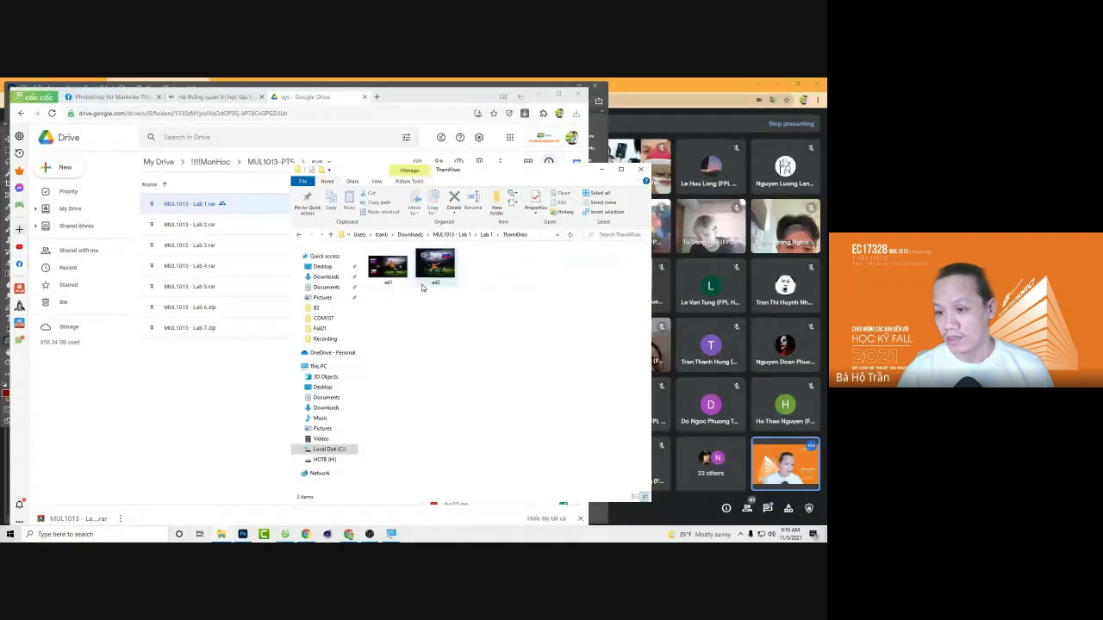
{"action": "left_click", "coordinate": [280, 297]}
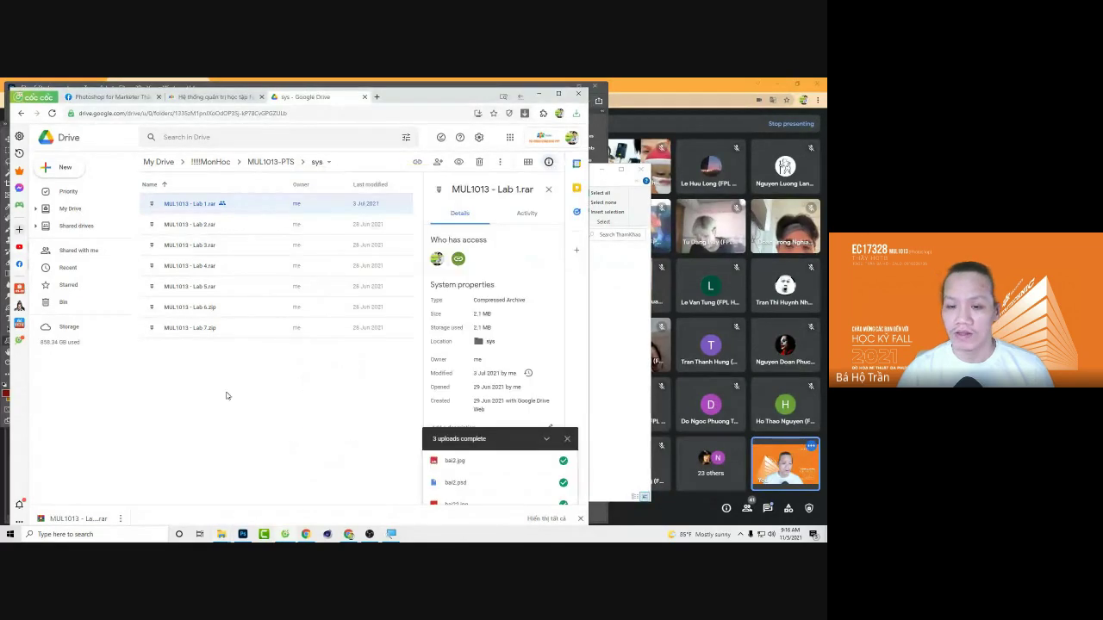
Step: Go to MUL1013-PTS and open the lessons > ps01lessons folder
{"action": "left_click", "coordinate": [263, 164]}
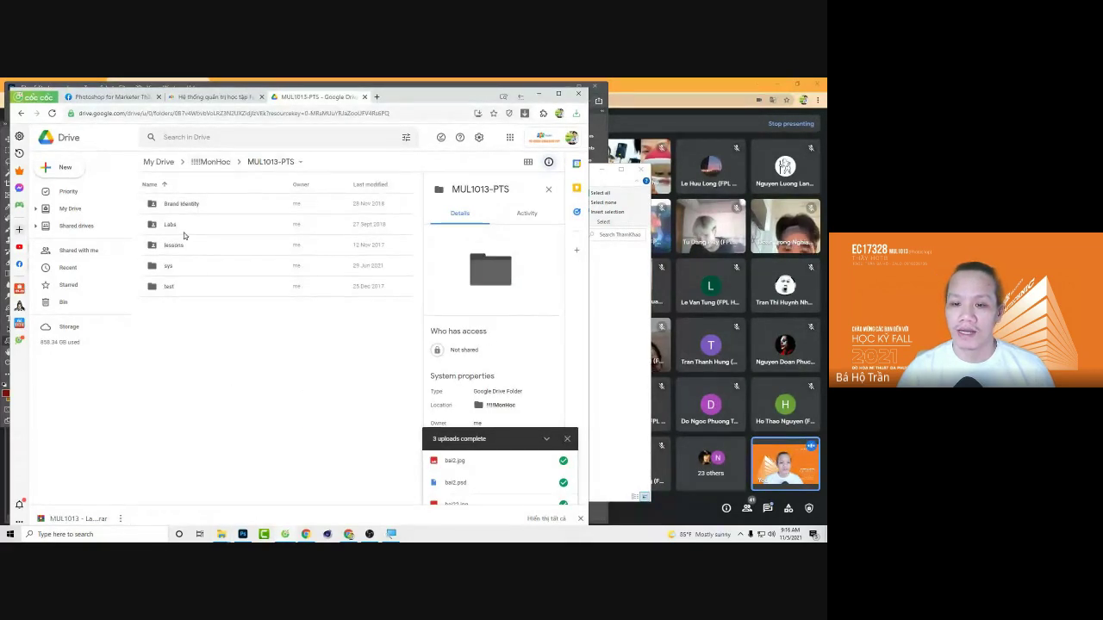
{"action": "double_click", "coordinate": [184, 243]}
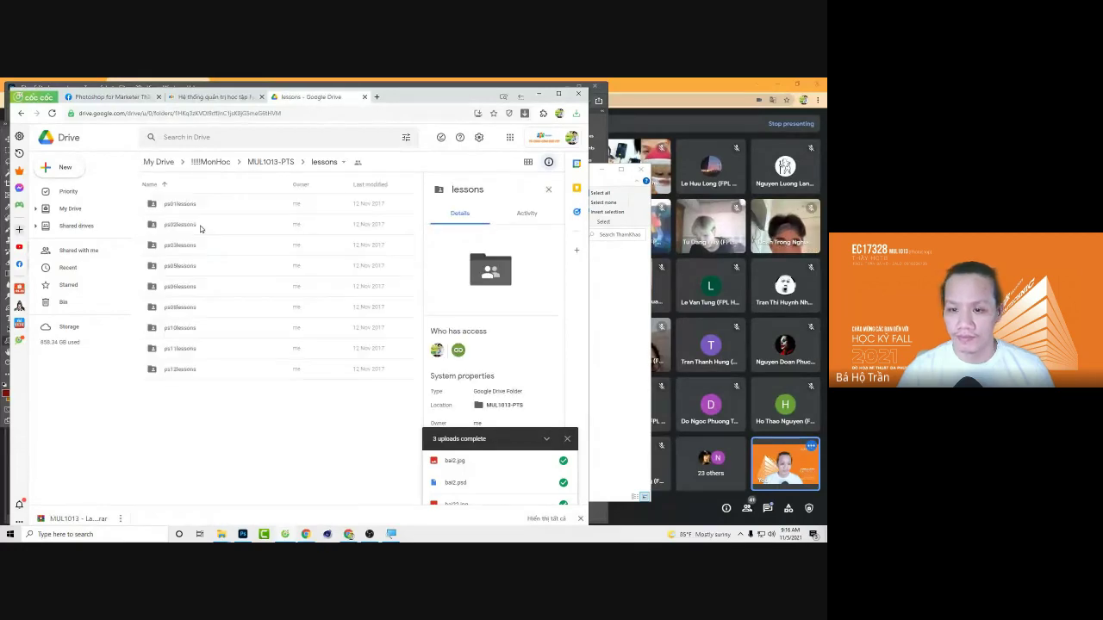
{"action": "double_click", "coordinate": [184, 203]}
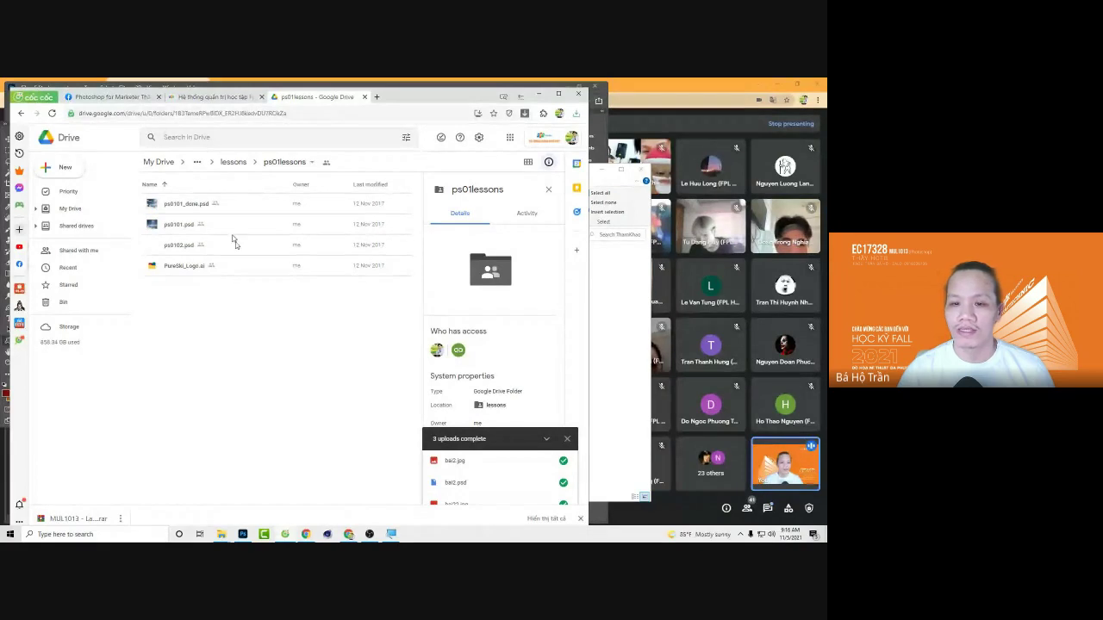
Step: Copy the ps01lessons folder's share link and open the meeting's chat
{"action": "left_click", "coordinate": [285, 162]}
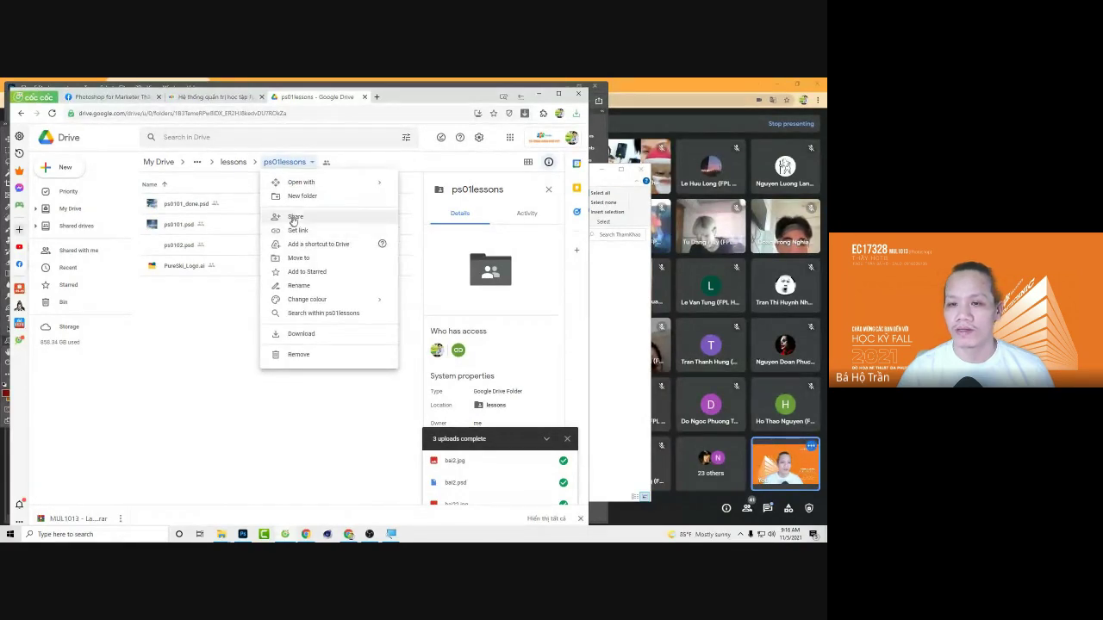
{"action": "left_click", "coordinate": [308, 250]}
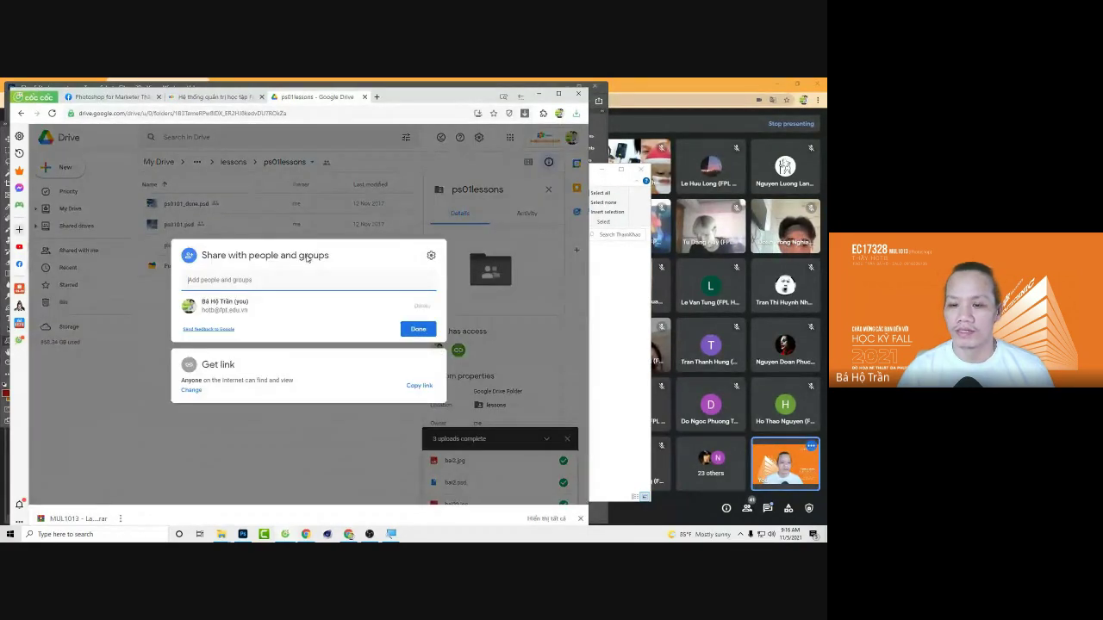
{"action": "left_click", "coordinate": [407, 391]}
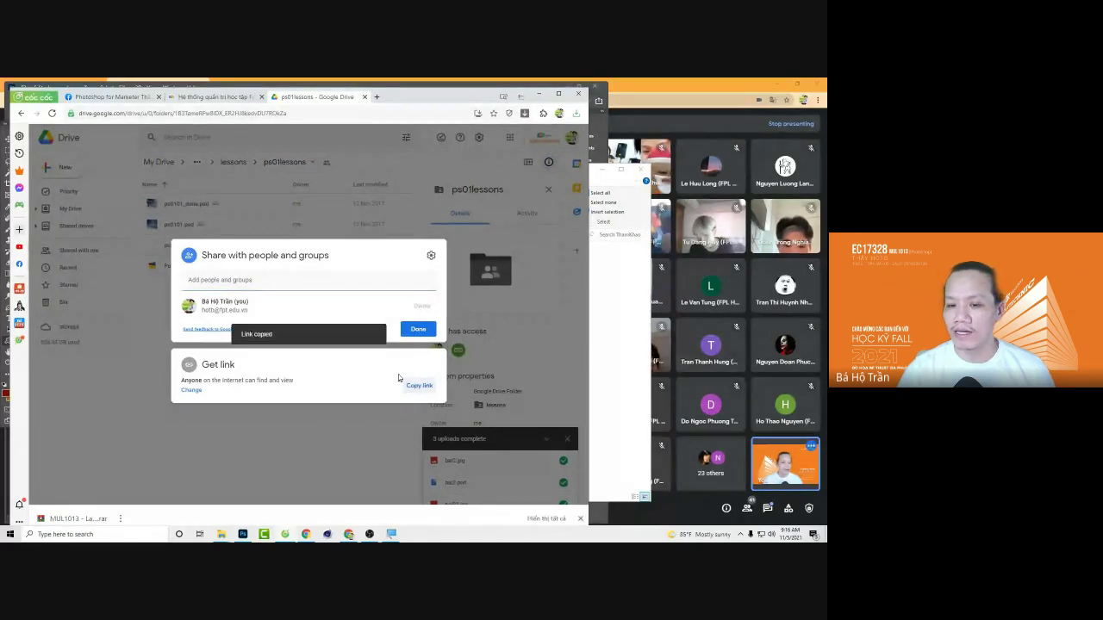
{"action": "left_click", "coordinate": [767, 508]}
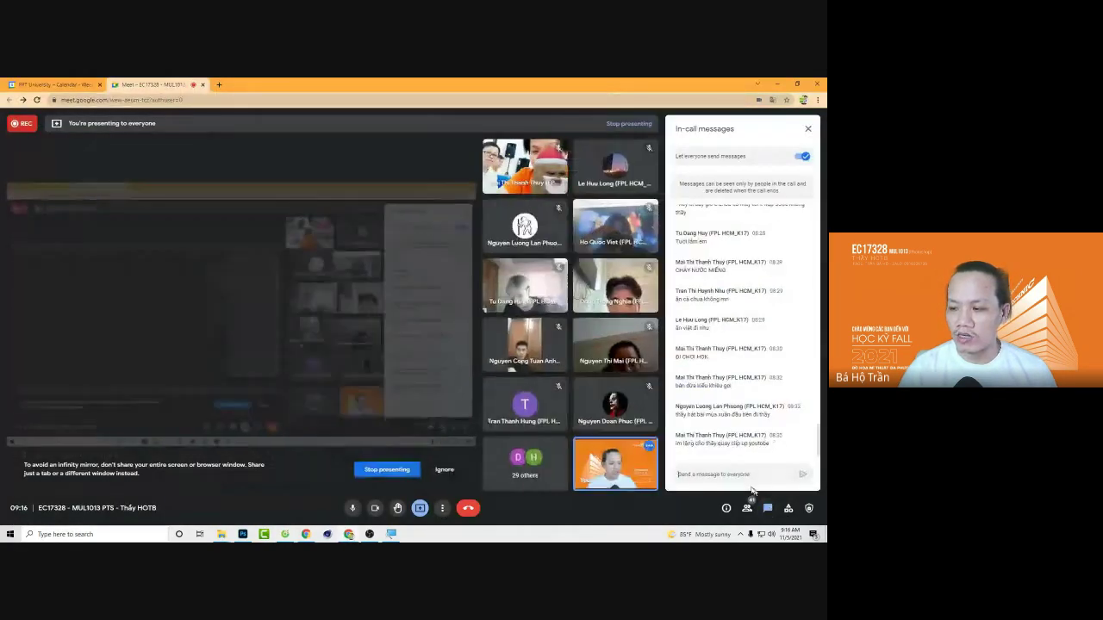
Step: Paste and send the ps01lessons link in Meet chat, then close Drive's Share dialog
{"action": "left_click", "coordinate": [733, 474]}
{"action": "key", "text": "ctrl+v"}
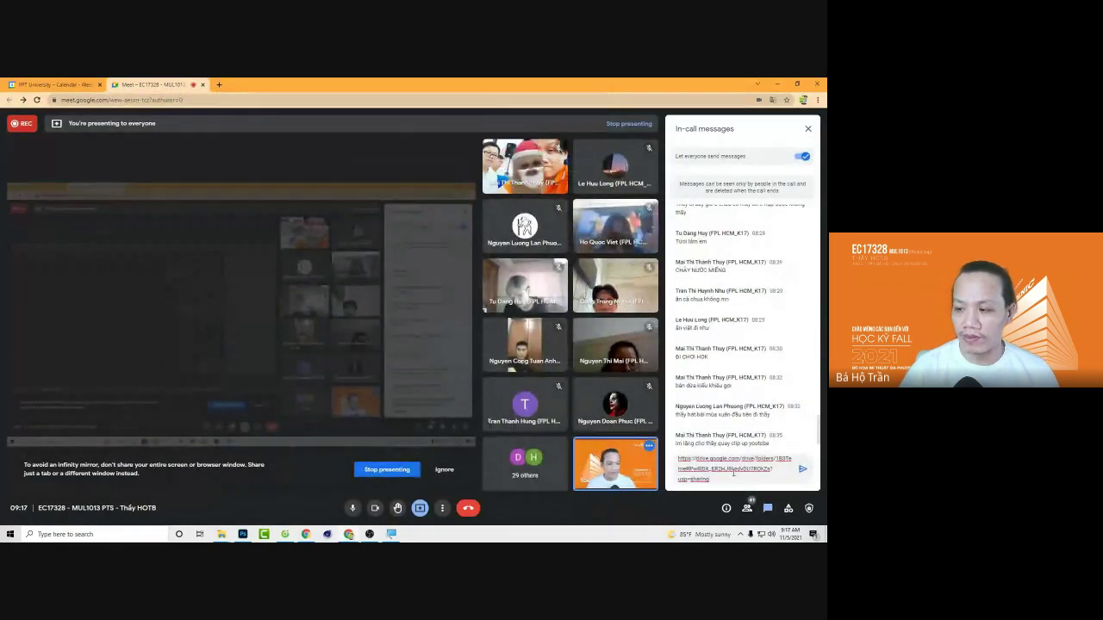
{"action": "key", "text": "Return"}
{"action": "key", "text": "alt+Tab"}
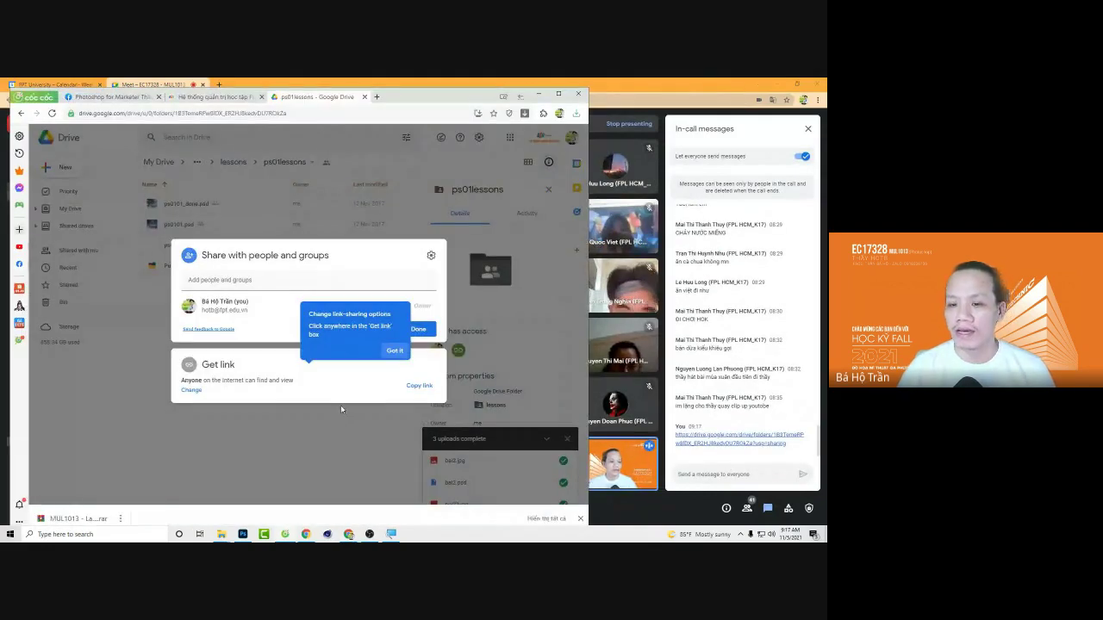
{"action": "left_click", "coordinate": [157, 349]}
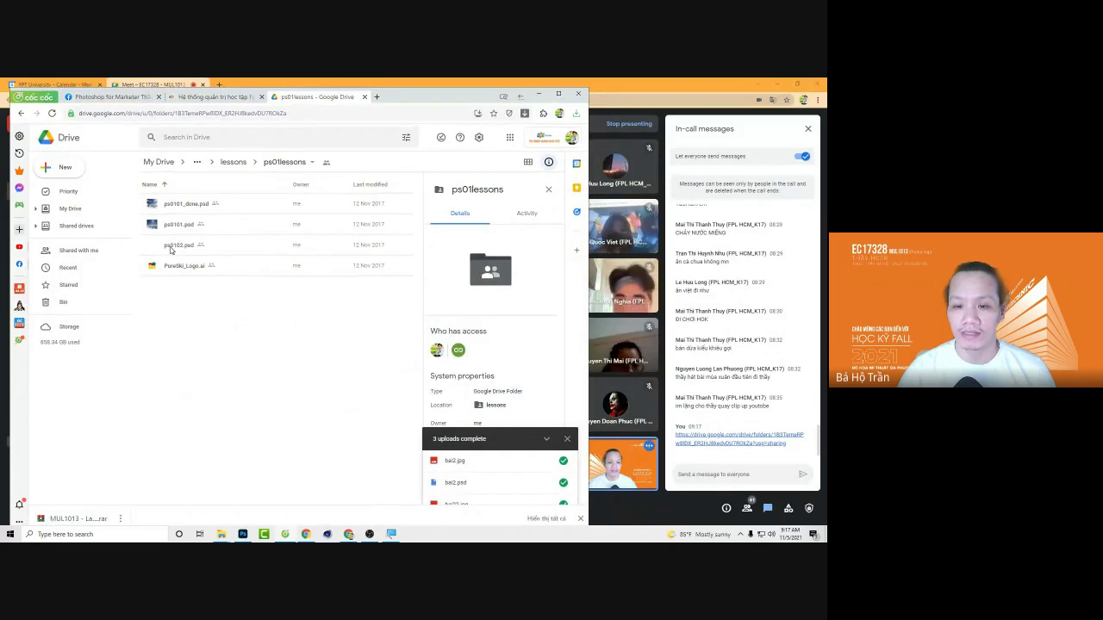
Step: Check the folder's files' details and download ps0101.psd
{"action": "left_click", "coordinate": [170, 247]}
{"action": "left_click", "coordinate": [181, 268]}
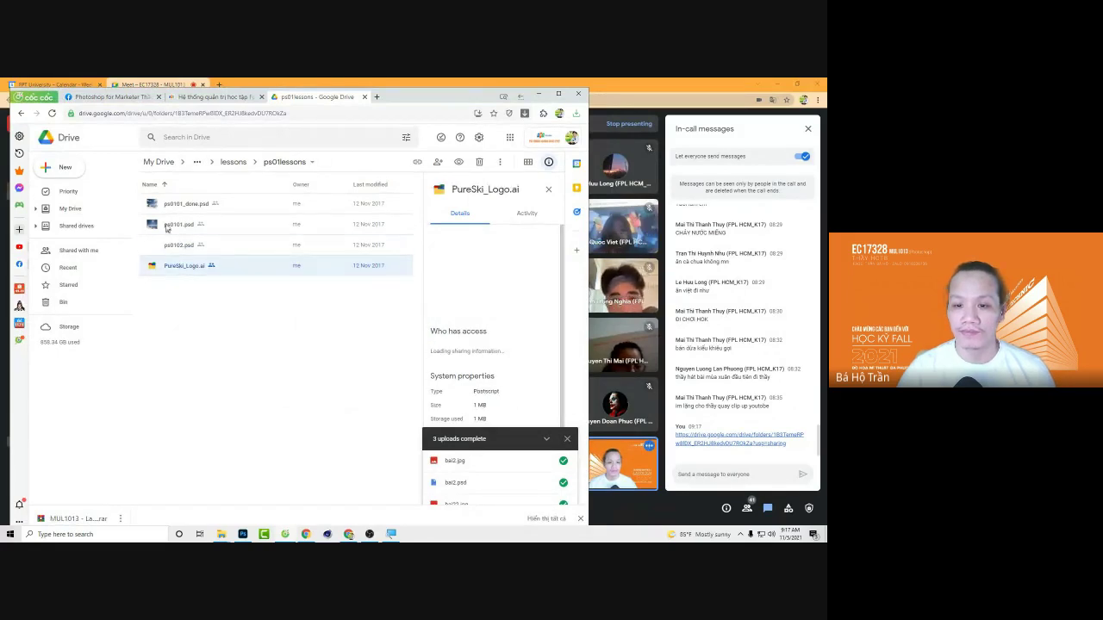
{"action": "left_click", "coordinate": [168, 227]}
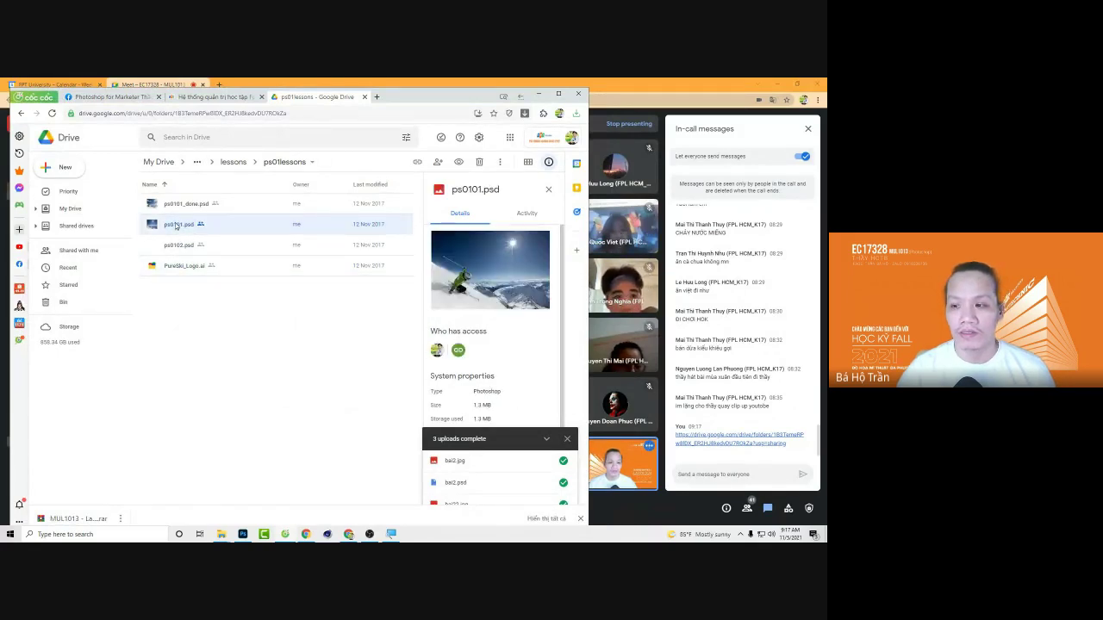
{"action": "right_click", "coordinate": [176, 227]}
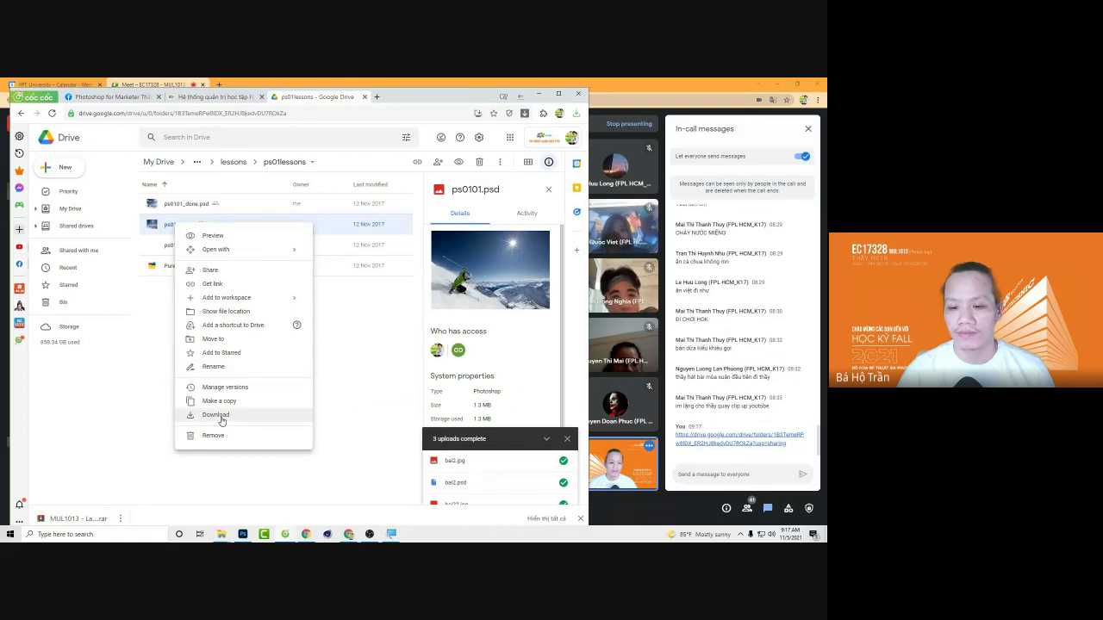
{"action": "left_click", "coordinate": [222, 418]}
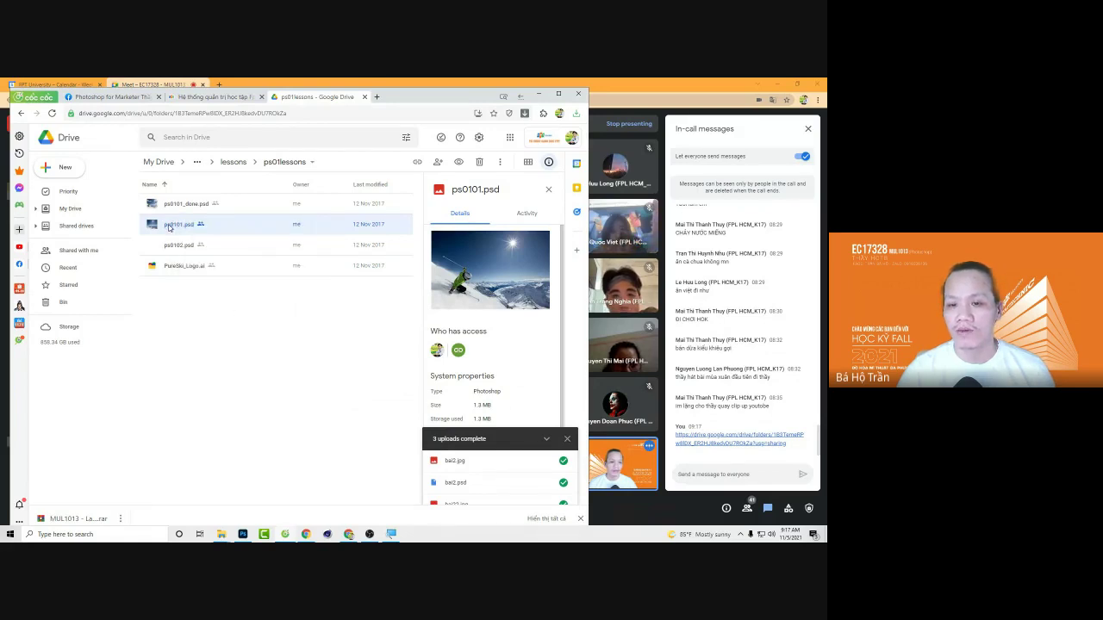
Step: Preview ps0101.psd, ps0101_done.psd and ps0102.psd, comparing the skier photo with the Pure Powder design
{"action": "double_click", "coordinate": [170, 227]}
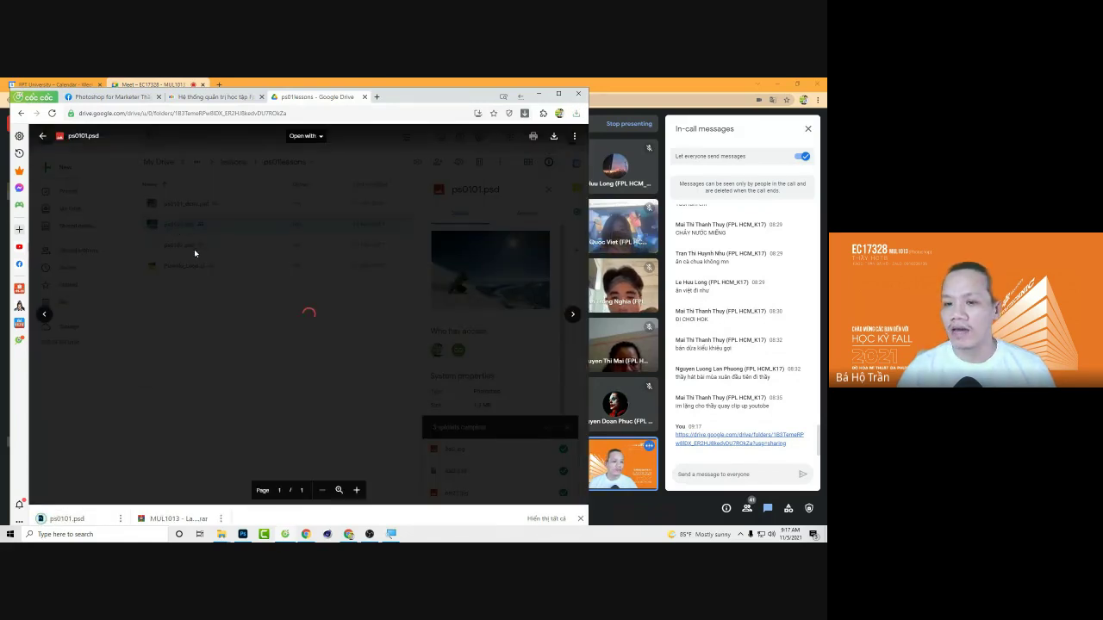
{"action": "mouse_move", "coordinate": [308, 264]}
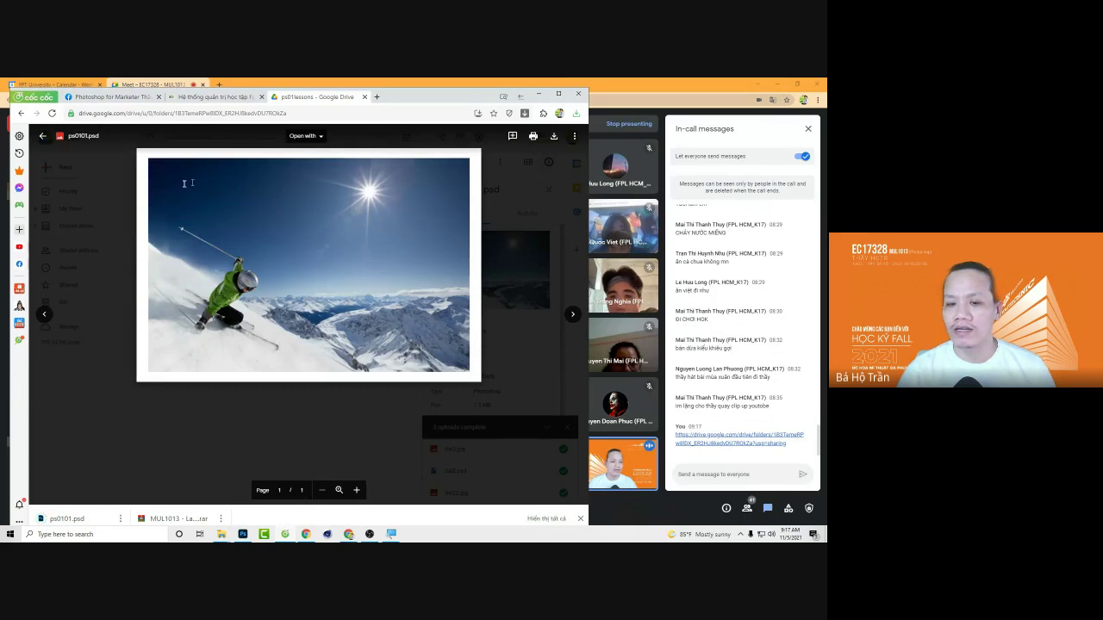
{"action": "left_click", "coordinate": [48, 317]}
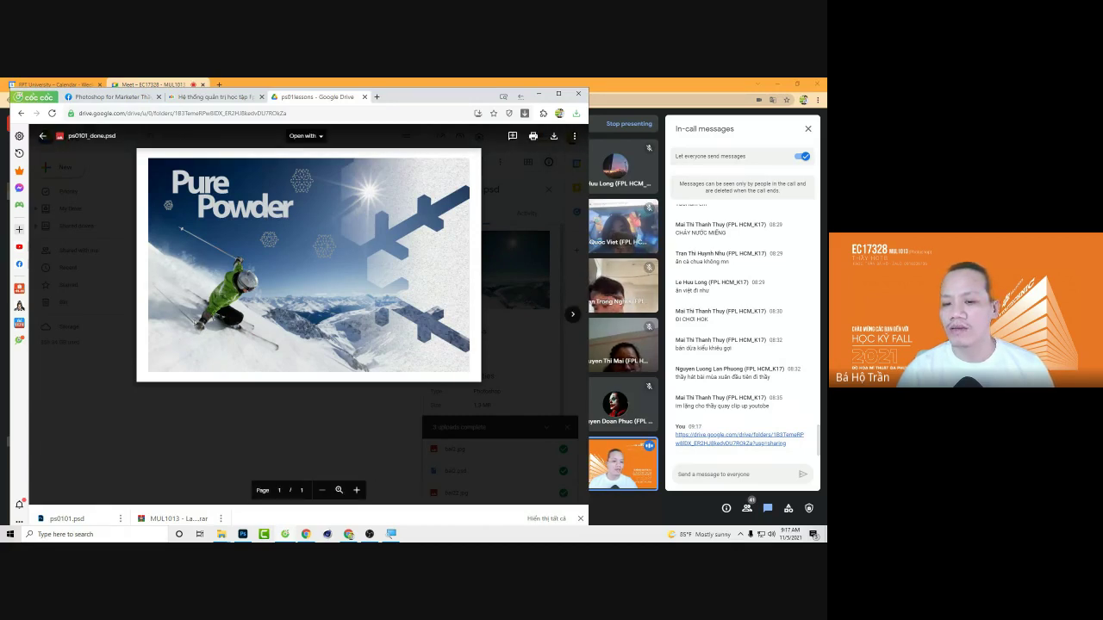
{"action": "left_click", "coordinate": [572, 313]}
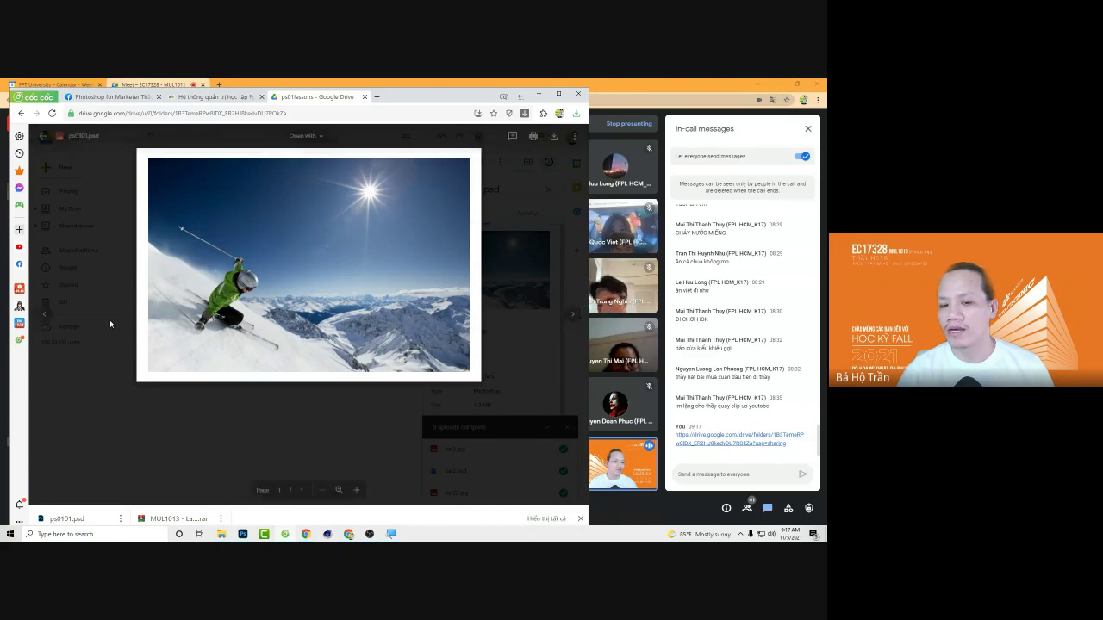
{"action": "left_click", "coordinate": [44, 314]}
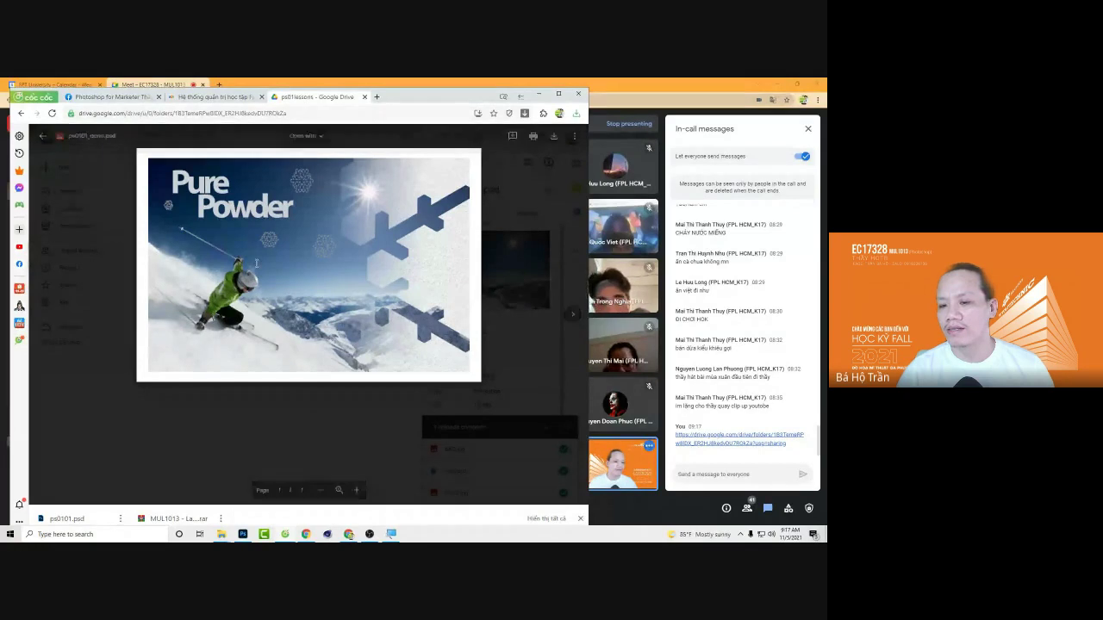
{"action": "left_click", "coordinate": [571, 316]}
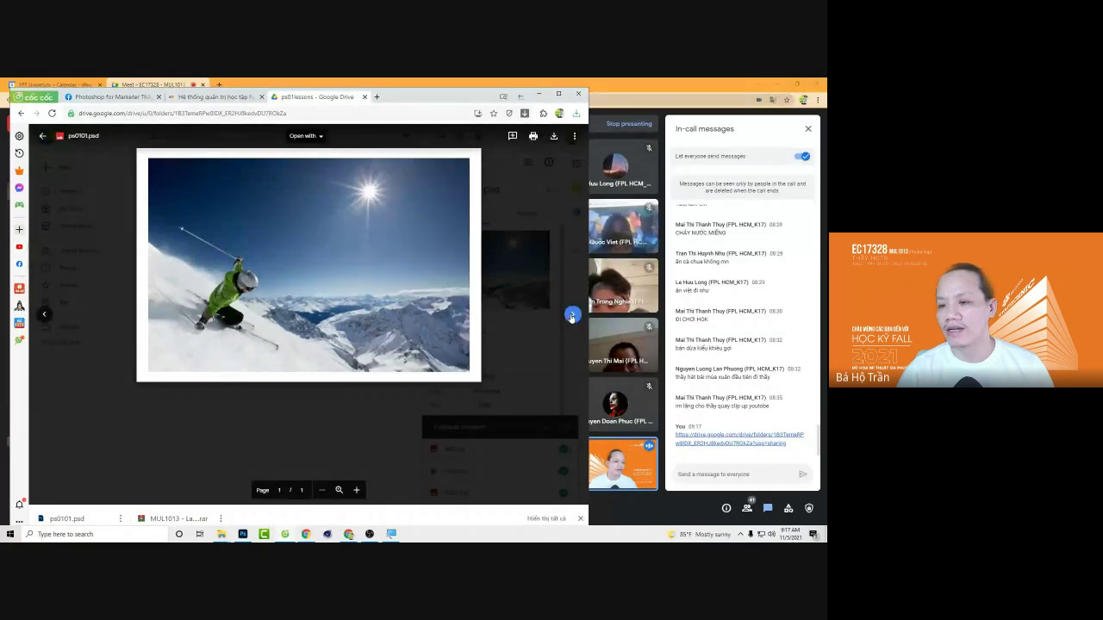
{"action": "left_click", "coordinate": [570, 316]}
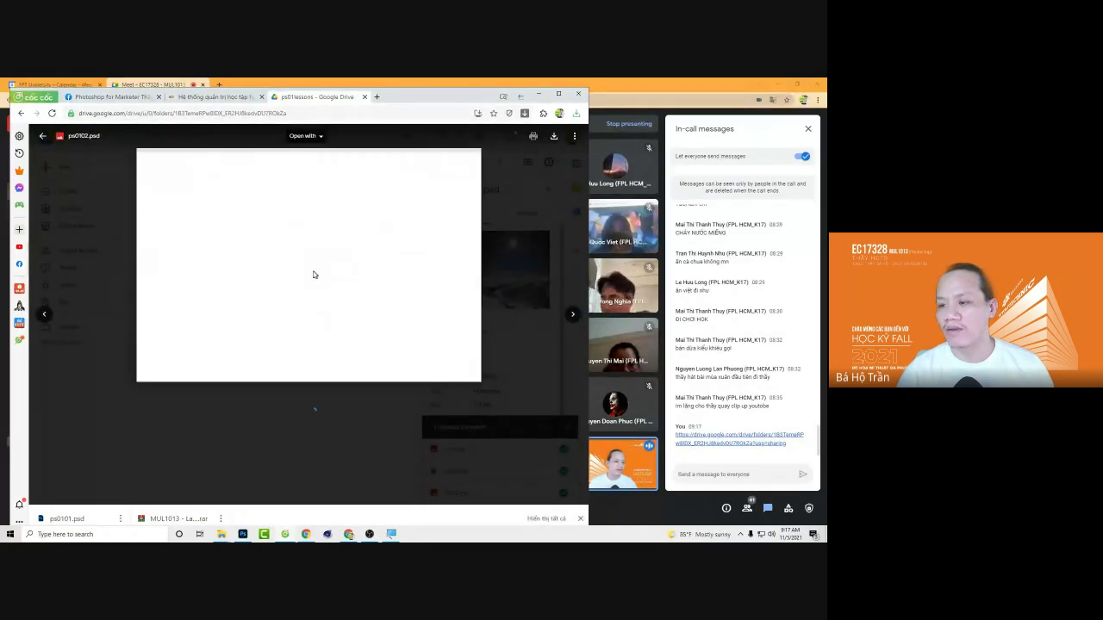
{"action": "key", "text": "Escape"}
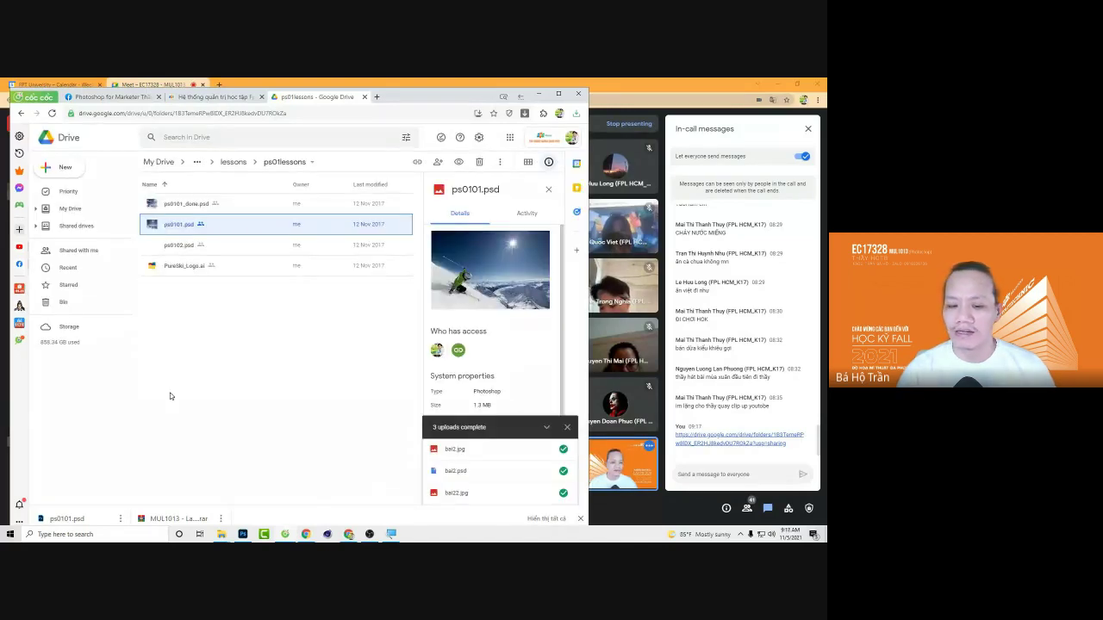
Step: On Untitled-1, draw a large rectangle across the canvas with the Rectangle tool
{"action": "left_click", "coordinate": [243, 534]}
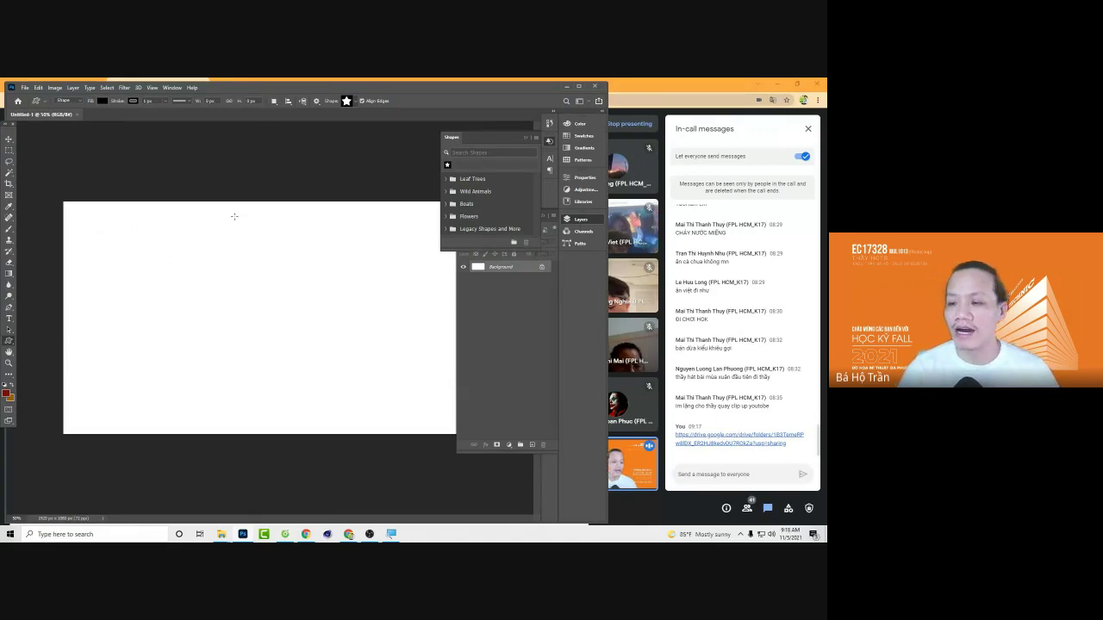
{"action": "left_click", "coordinate": [527, 138]}
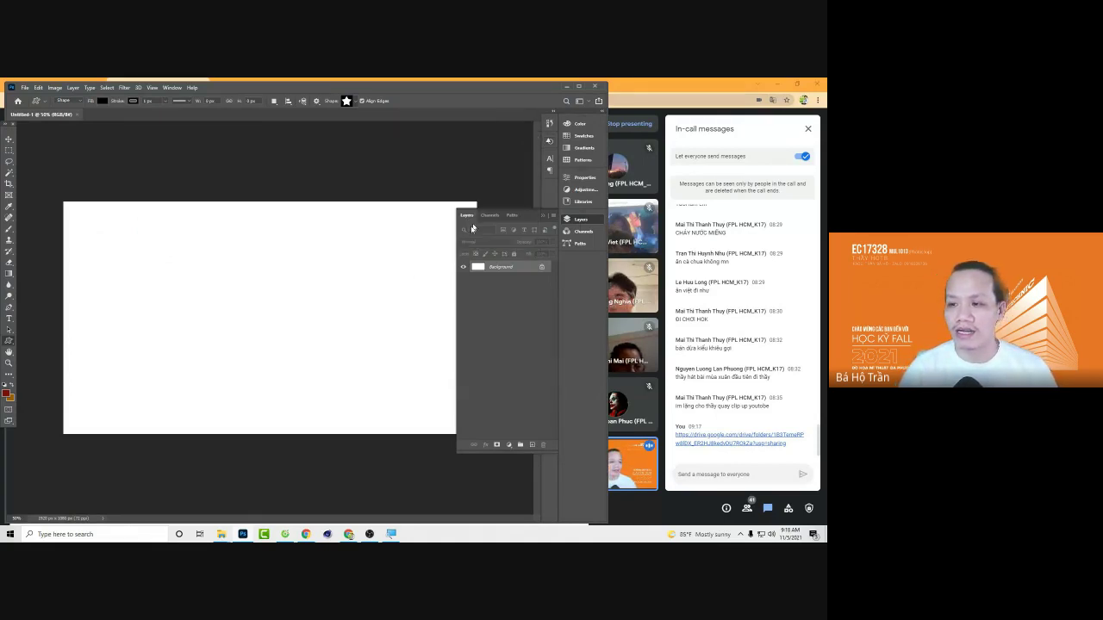
{"action": "left_click", "coordinate": [542, 216]}
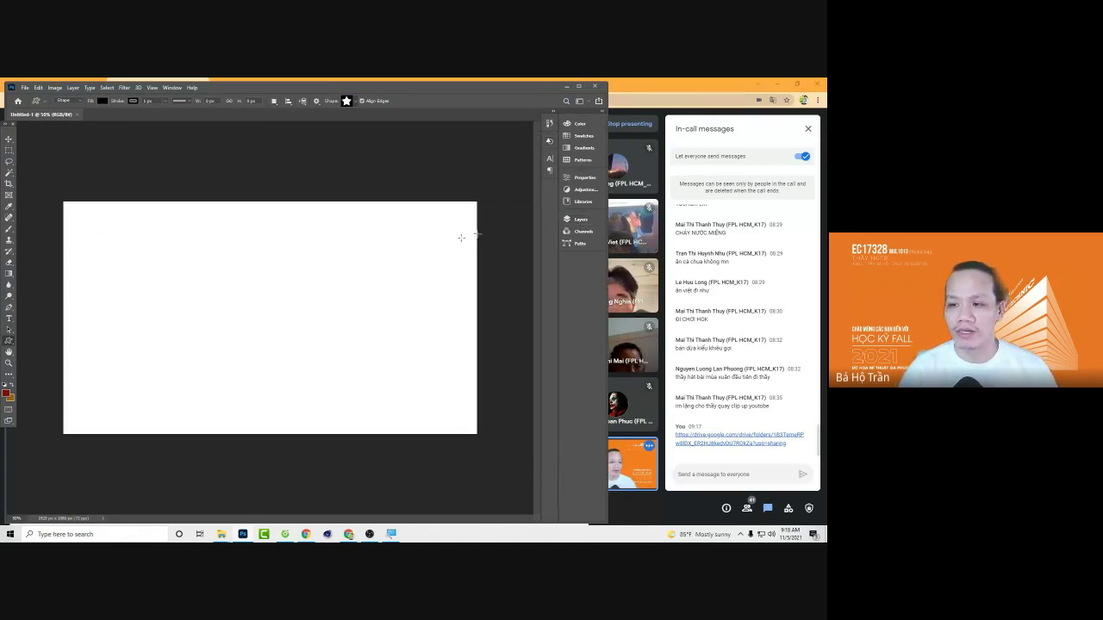
{"action": "right_click", "coordinate": [10, 343]}
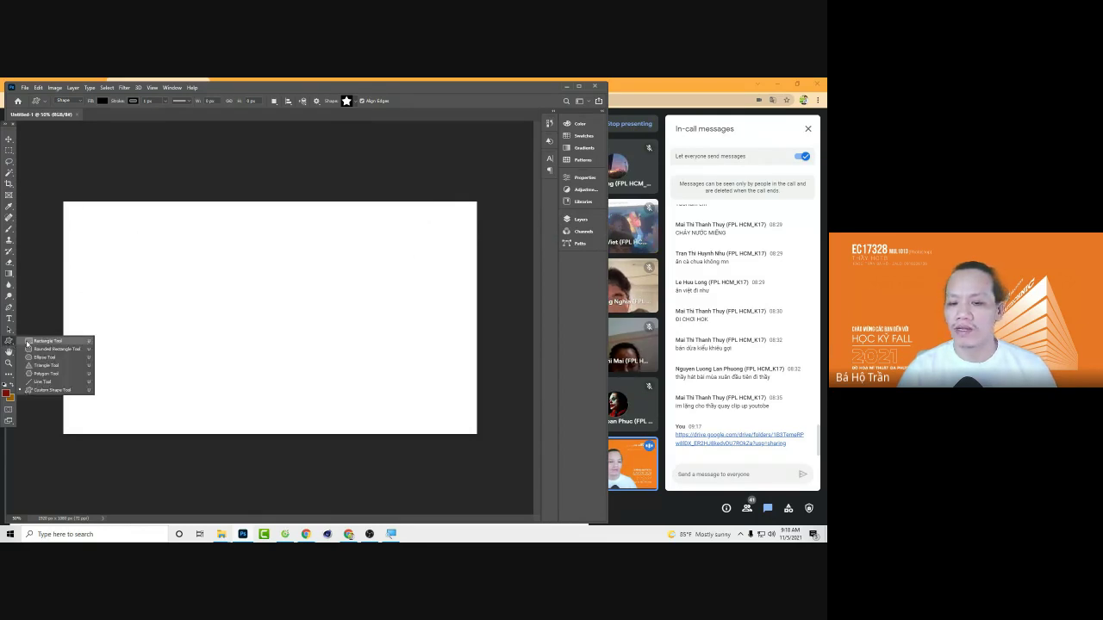
{"action": "left_click", "coordinate": [43, 349]}
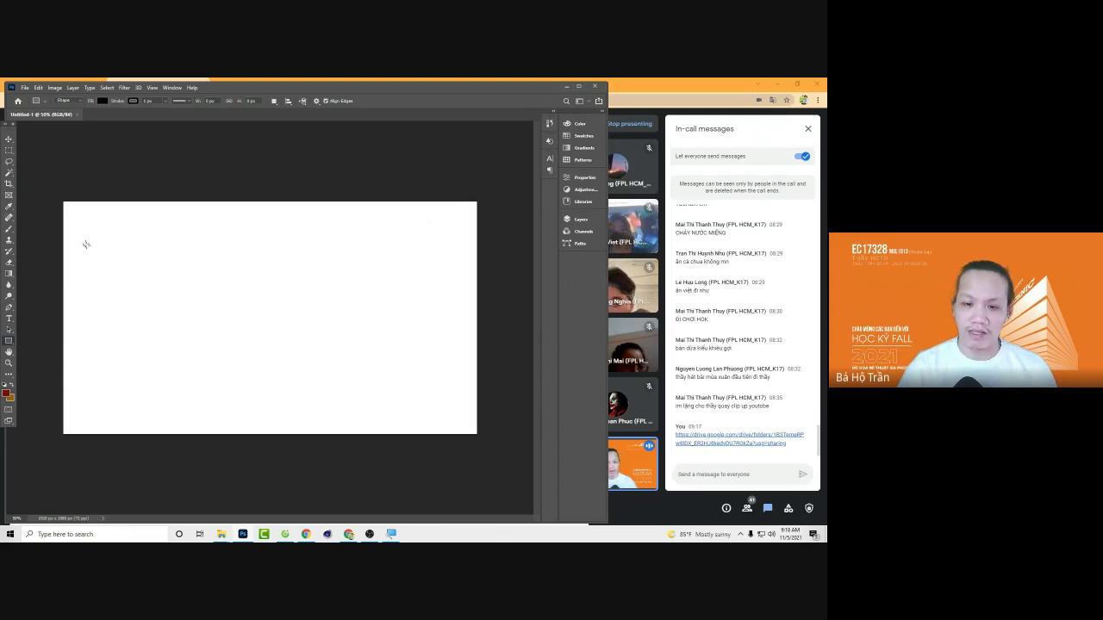
{"action": "left_click_drag", "start_coordinate": [80, 218], "coordinate": [462, 413]}
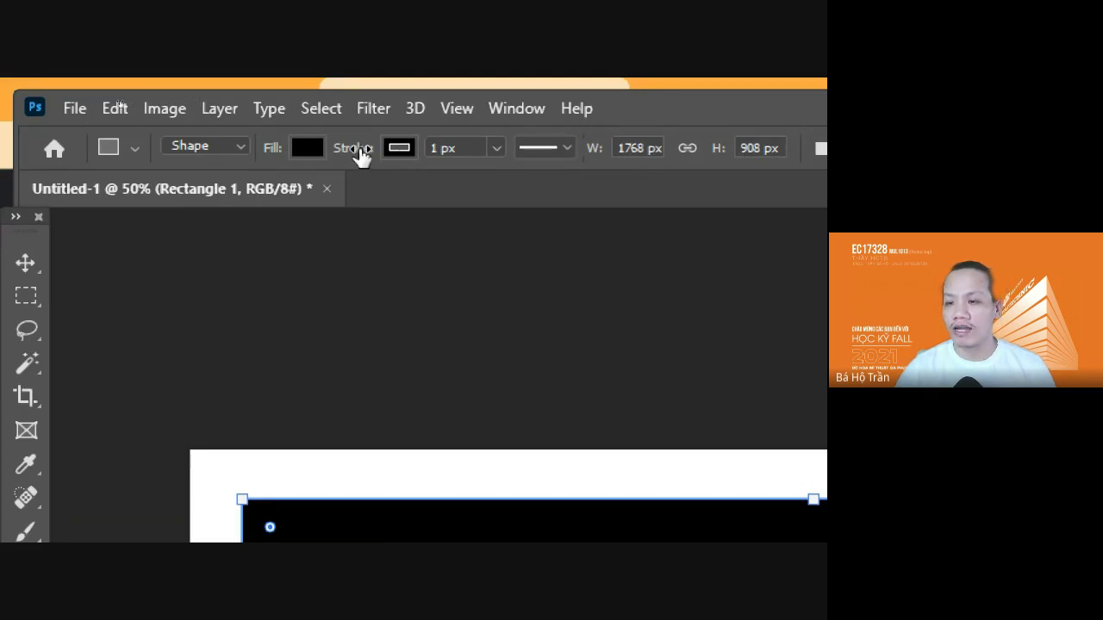
Step: Set the rectangle's stroke to No Color and its fill to pure red ff0000
{"action": "left_click", "coordinate": [402, 147]}
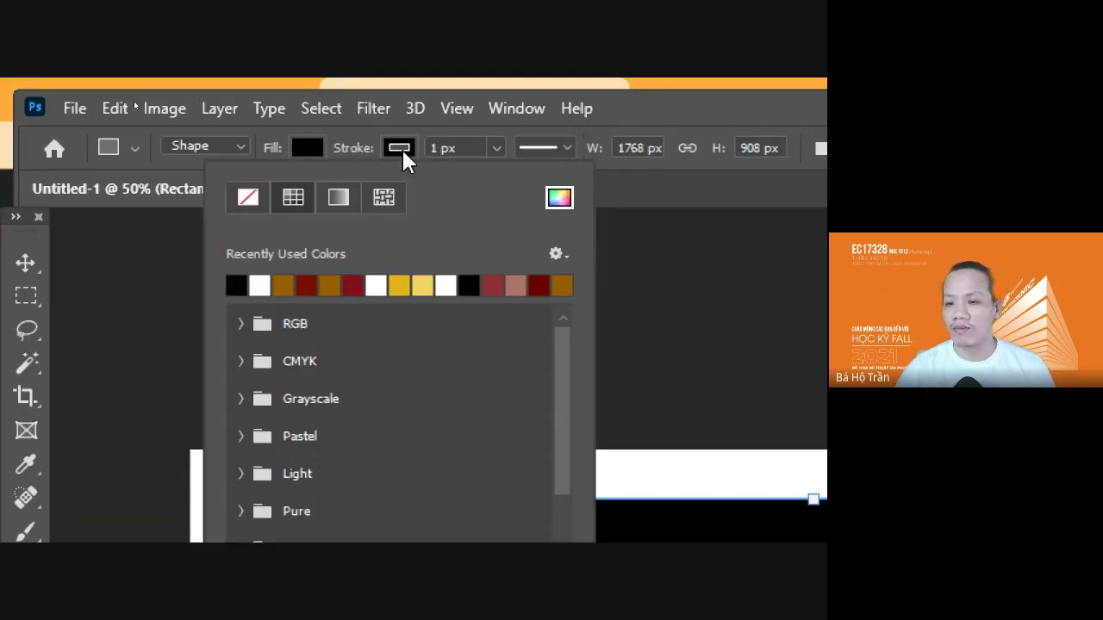
{"action": "left_click", "coordinate": [250, 203]}
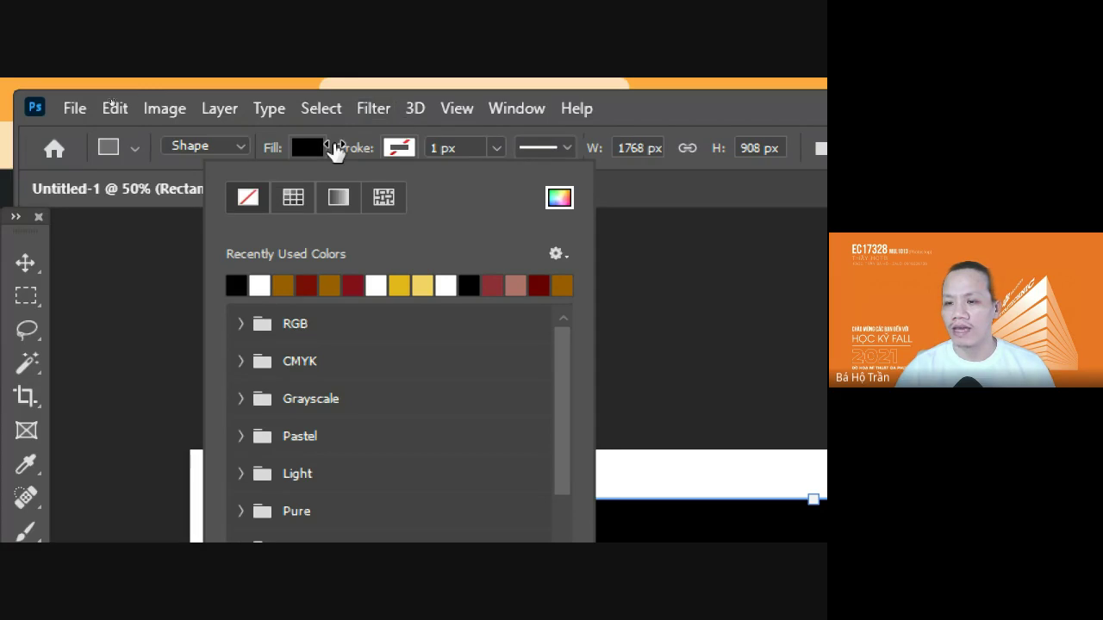
{"action": "left_click", "coordinate": [309, 144]}
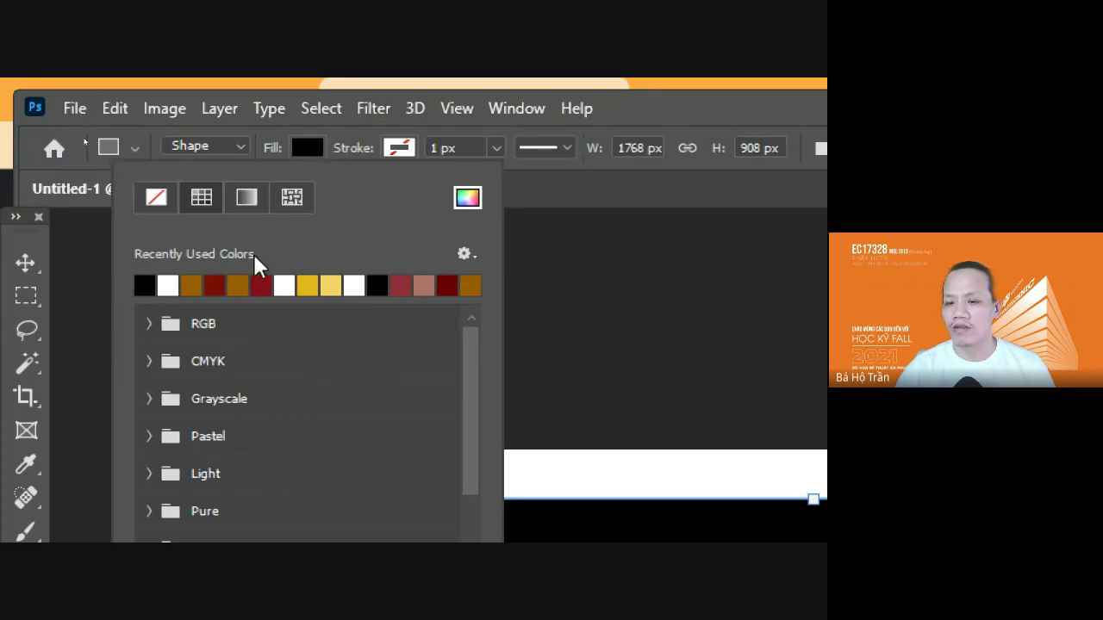
{"action": "left_click", "coordinate": [260, 285]}
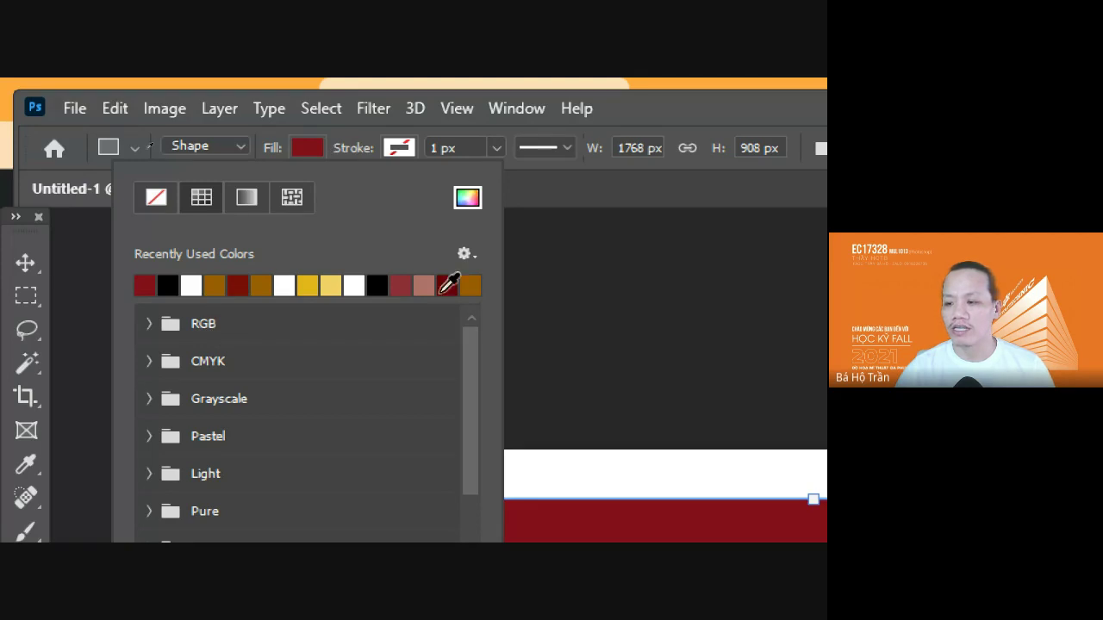
{"action": "left_click", "coordinate": [467, 198]}
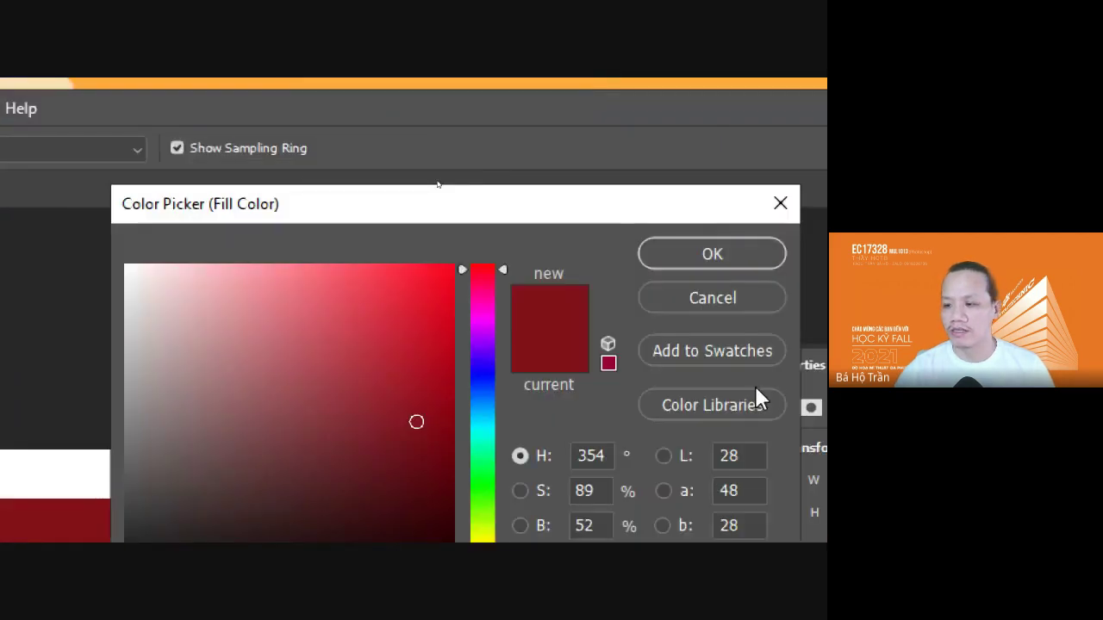
{"action": "left_click_drag", "start_coordinate": [394, 335], "coordinate": [476, 230]}
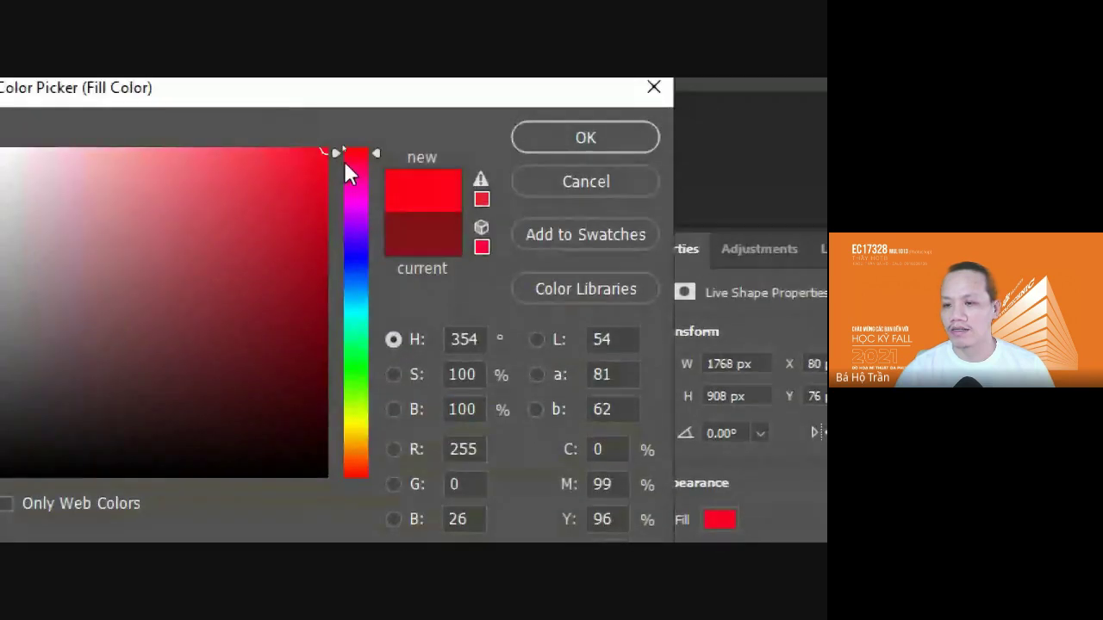
{"action": "left_click_drag", "start_coordinate": [344, 172], "coordinate": [353, 143]}
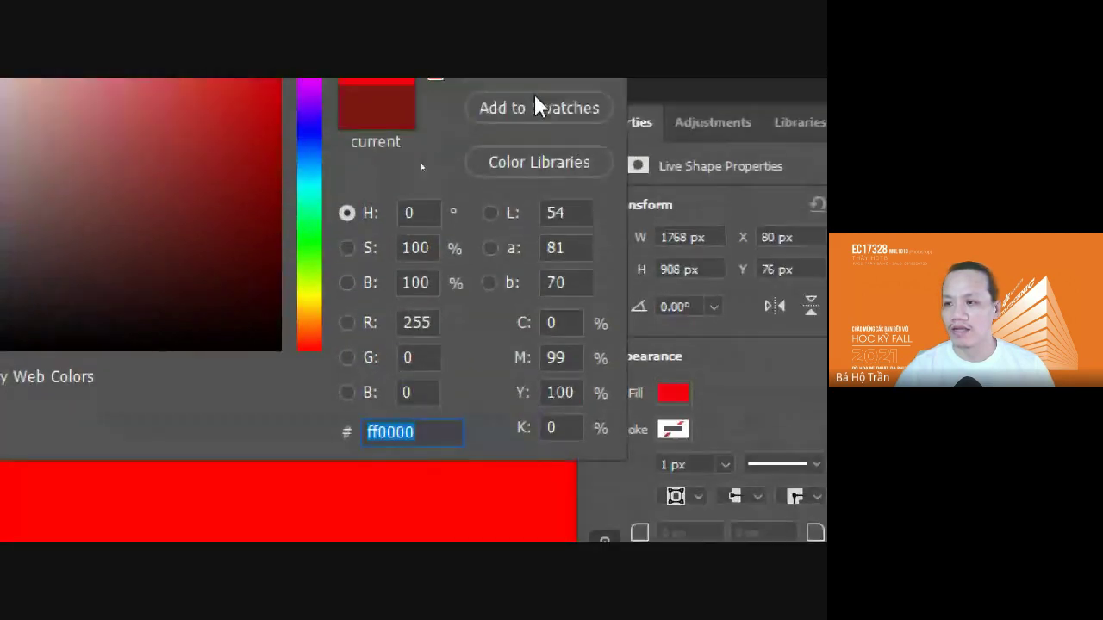
{"action": "left_click", "coordinate": [539, 105]}
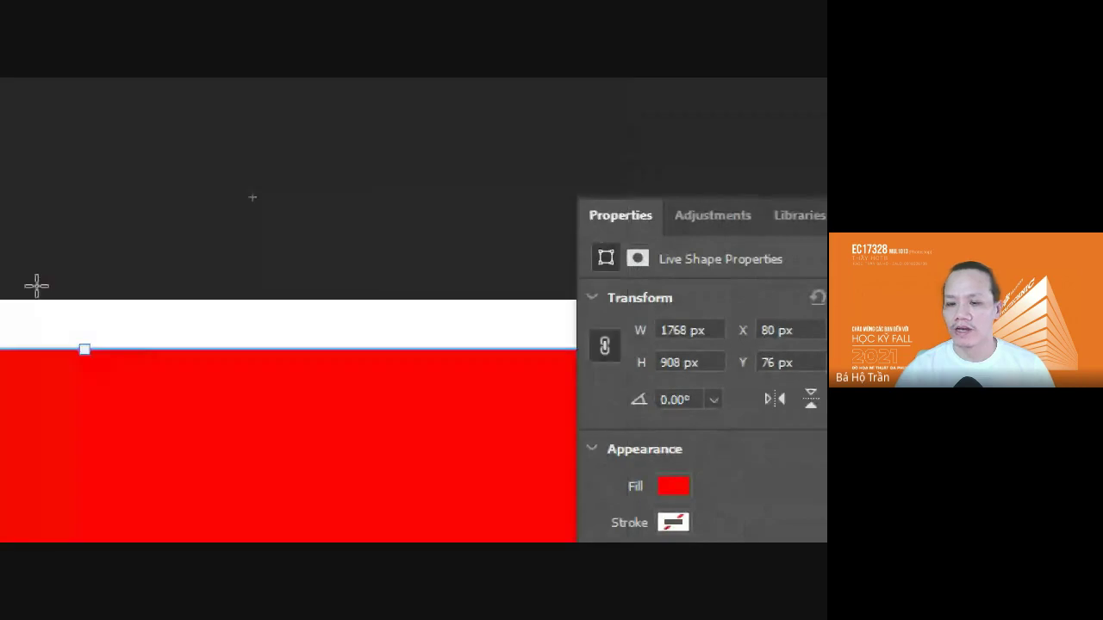
{"action": "key", "text": "super"}
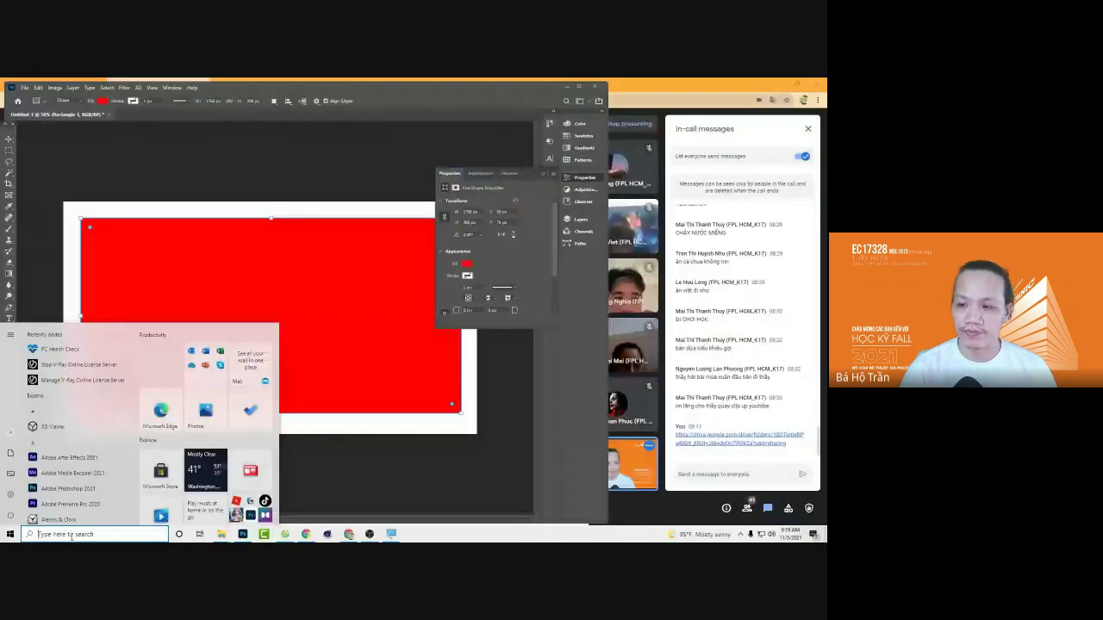
Step: Free-transform Rectangle 1 smaller and narrower, move it to the upper left, and commit
{"action": "left_click", "coordinate": [581, 222]}
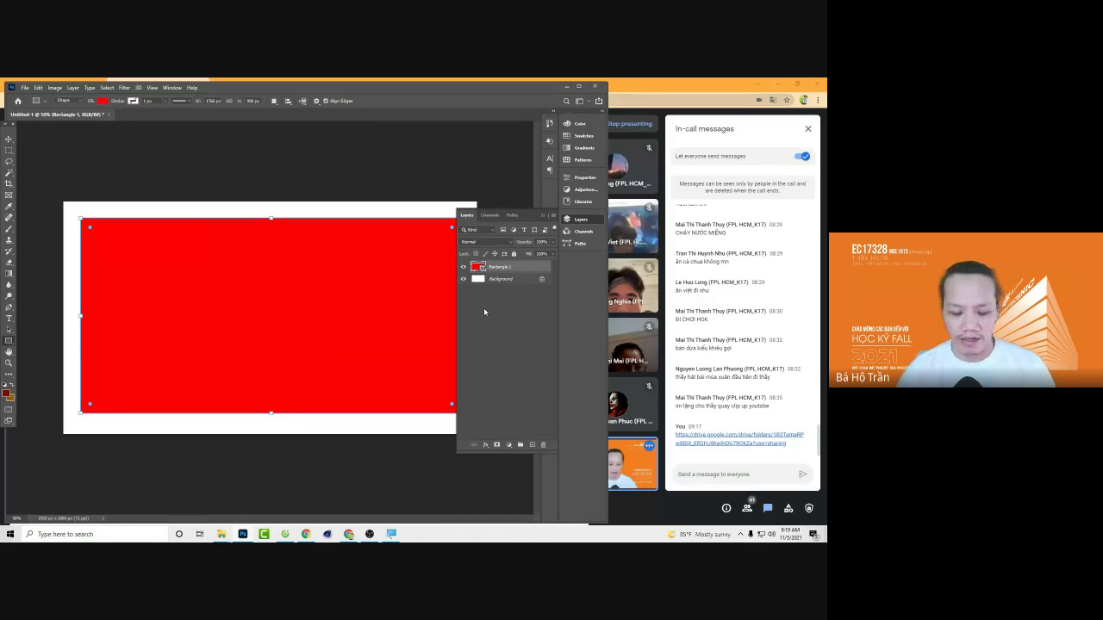
{"action": "key", "text": "ctrl+t"}
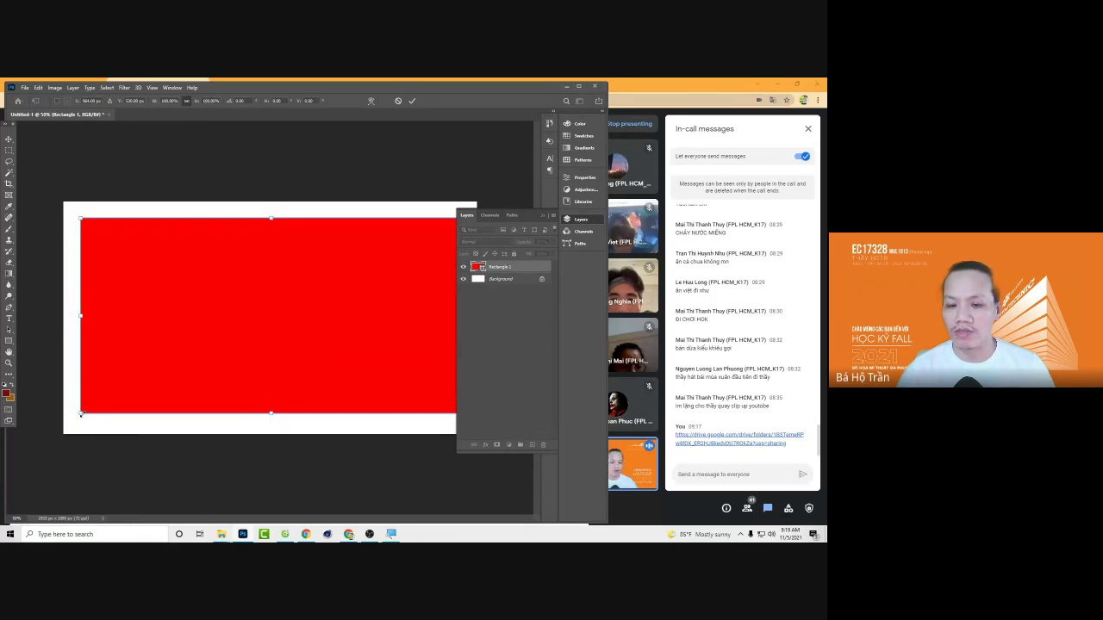
{"action": "left_click_drag", "start_coordinate": [80, 414], "coordinate": [258, 323]}
{"action": "left_click_drag", "start_coordinate": [303, 292], "coordinate": [128, 293]}
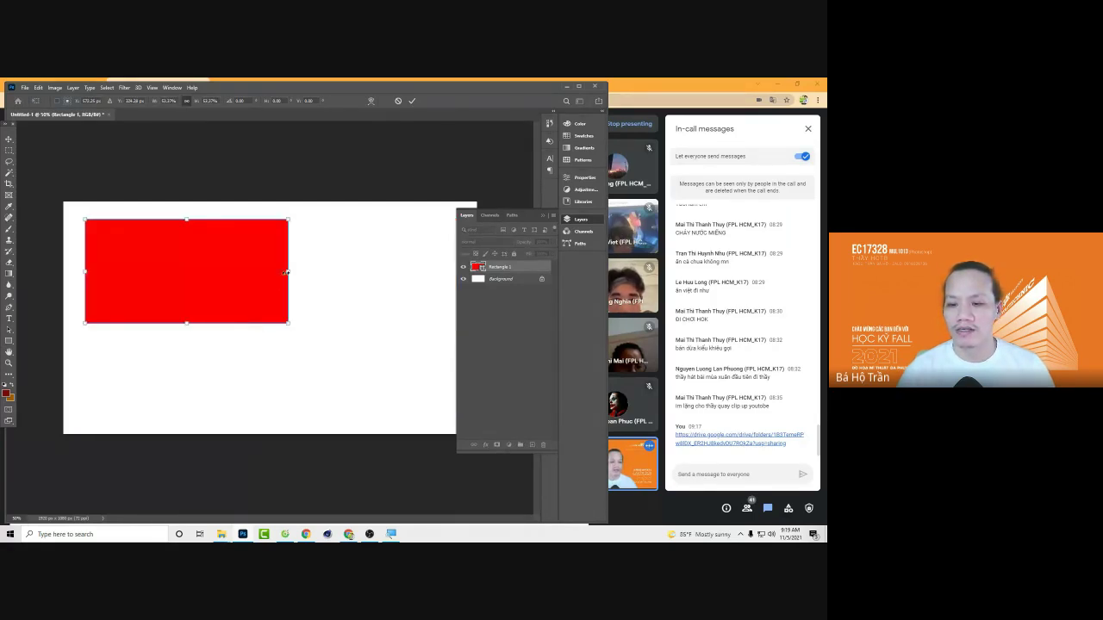
{"action": "left_click_drag", "start_coordinate": [286, 272], "coordinate": [245, 272]}
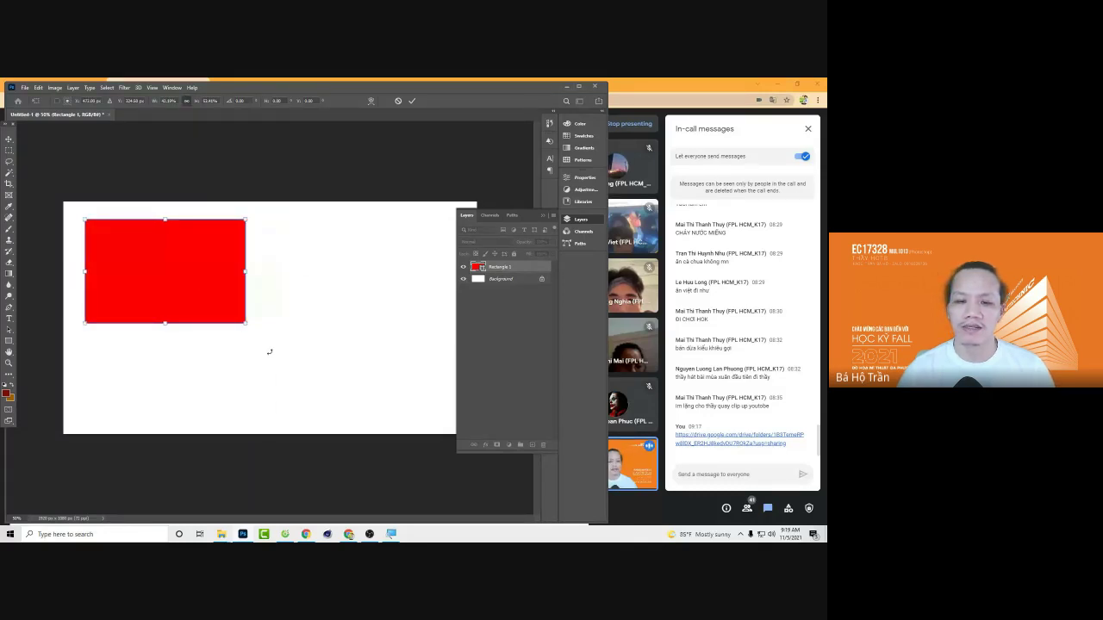
{"action": "key", "text": "Return"}
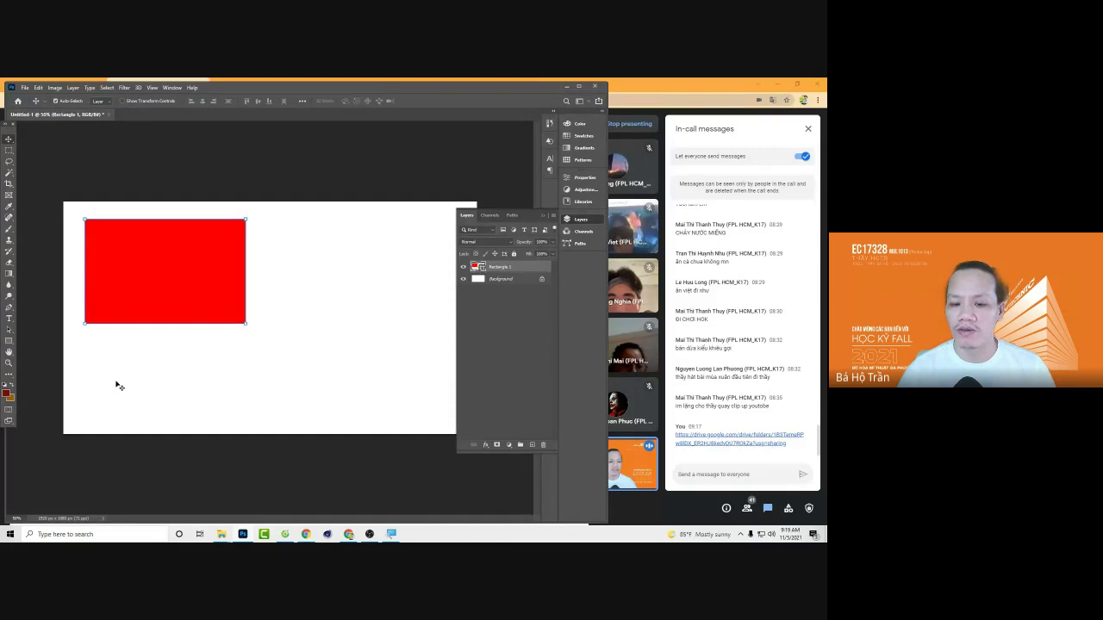
Step: Switch to the Custom Shape Tool and bring up its shape picker
{"action": "left_click", "coordinate": [8, 341]}
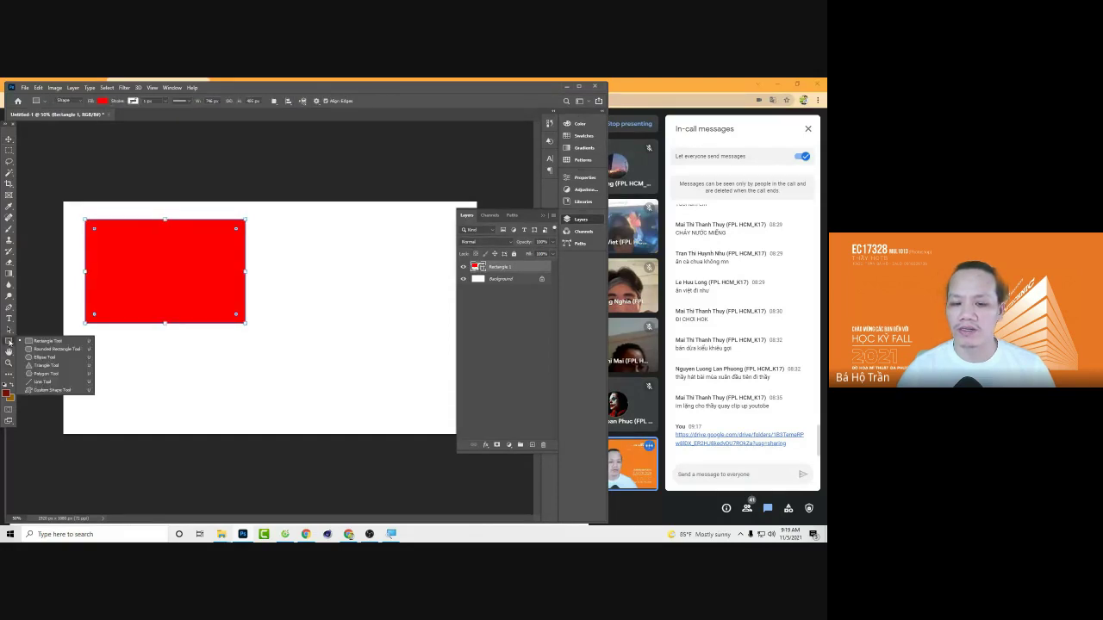
{"action": "left_click", "coordinate": [39, 390]}
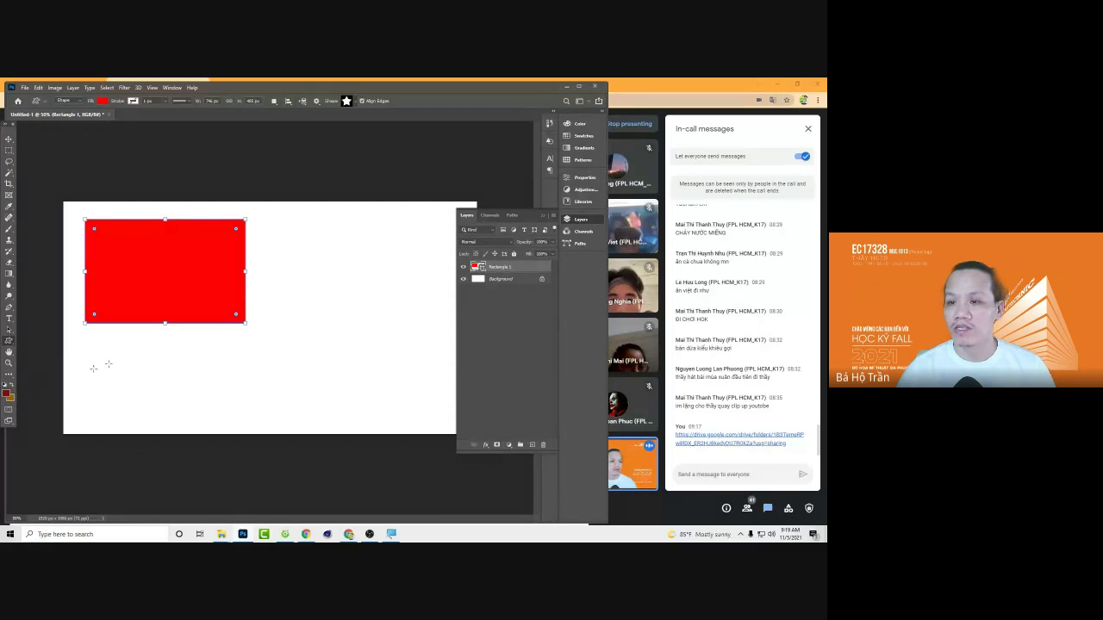
{"action": "left_click", "coordinate": [354, 103]}
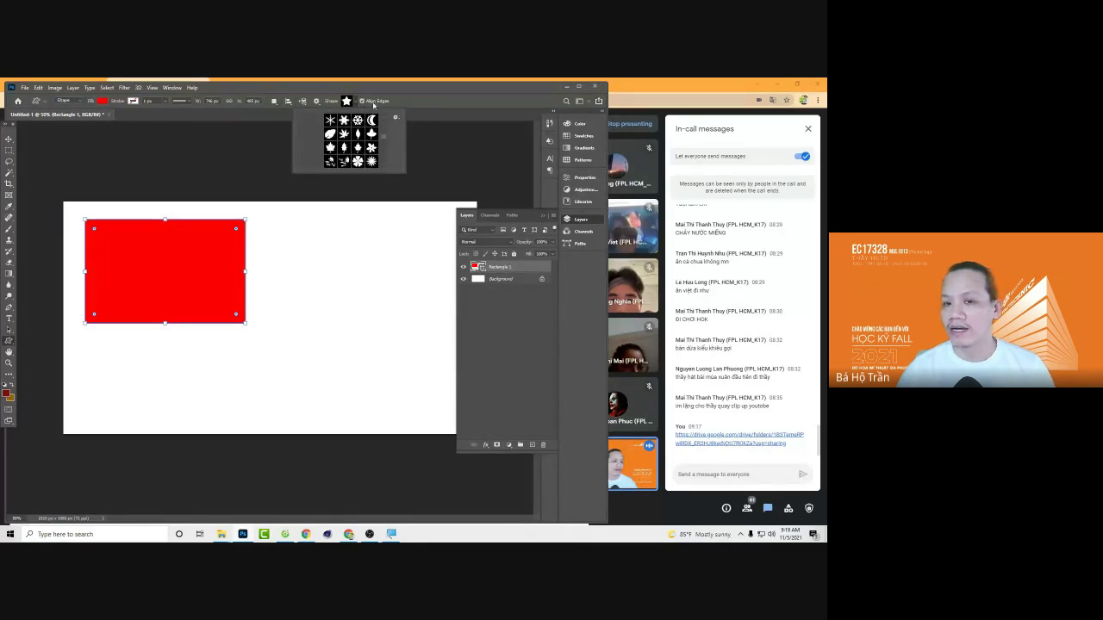
{"action": "scroll", "coordinate": [382, 136], "scroll_direction": "up", "scroll_amount": 5}
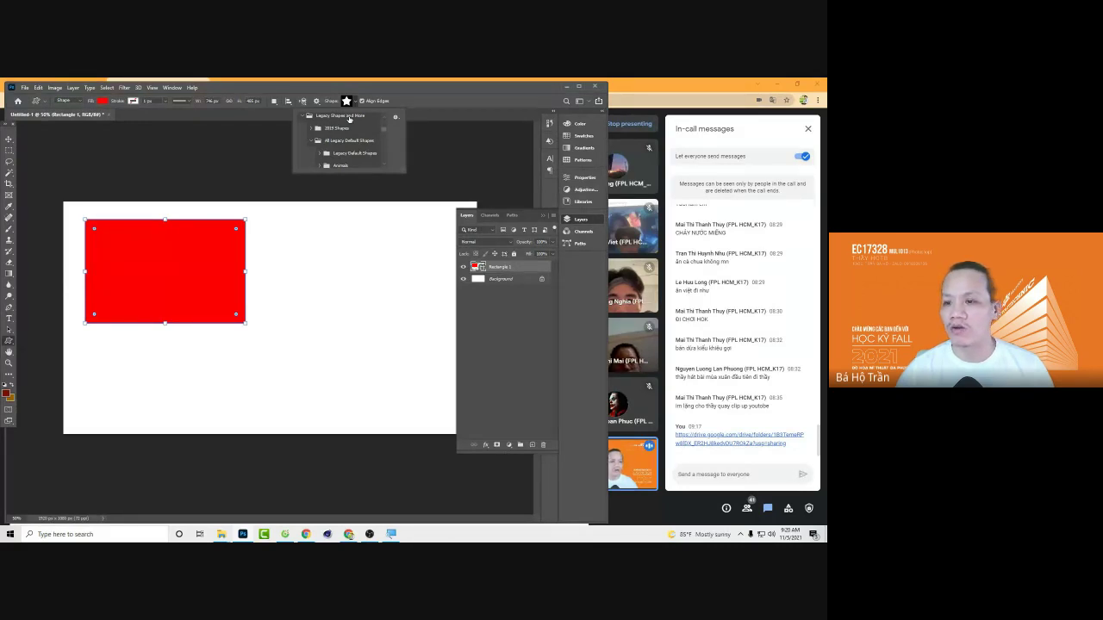
{"action": "left_click_drag", "start_coordinate": [385, 134], "coordinate": [385, 139]}
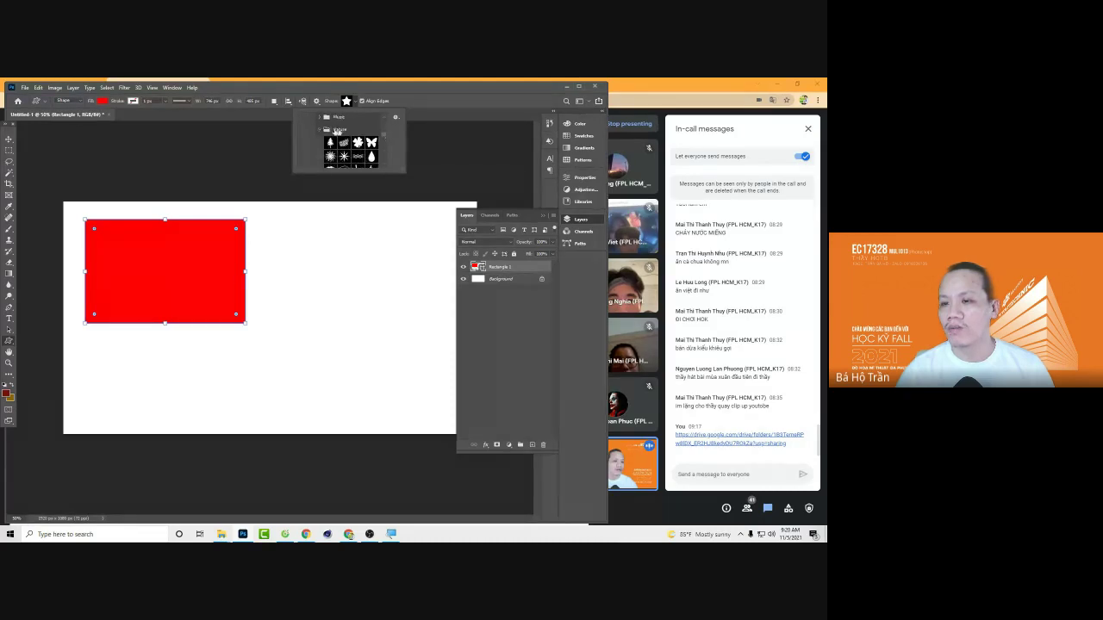
Step: Collapse the Nature, Objects, Ornaments, Talk Bubbles and Tiles sets, then expand Shapes to show stars
{"action": "left_click", "coordinate": [318, 130]}
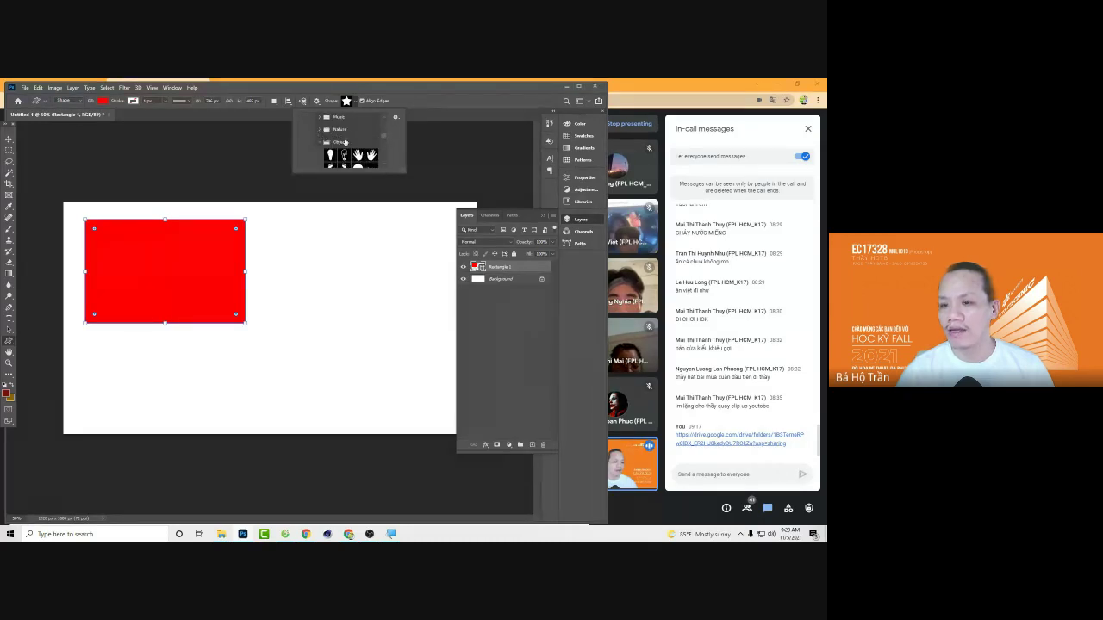
{"action": "left_click", "coordinate": [318, 141]}
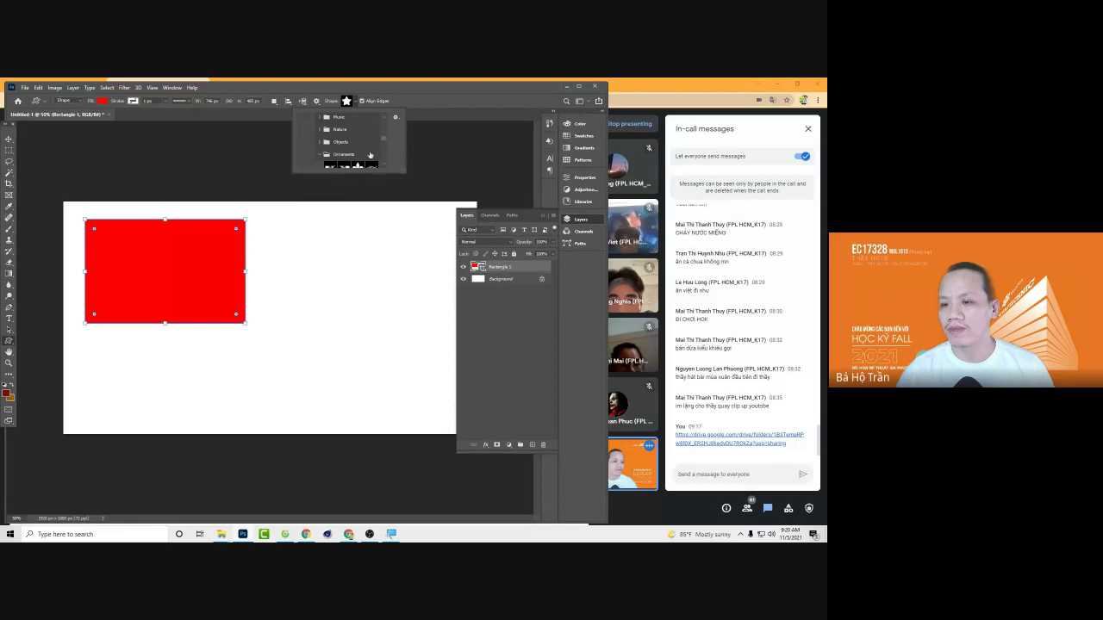
{"action": "scroll", "coordinate": [385, 168], "scroll_direction": "down", "scroll_amount": 1}
{"action": "scroll", "coordinate": [385, 168], "scroll_direction": "down", "scroll_amount": 1}
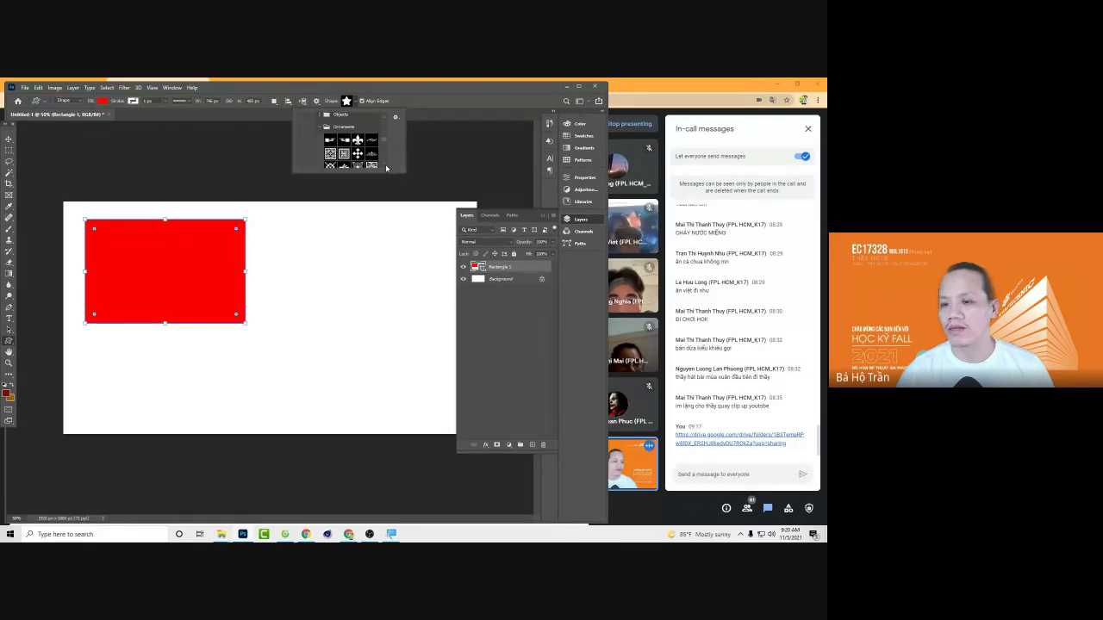
{"action": "left_click", "coordinate": [318, 126]}
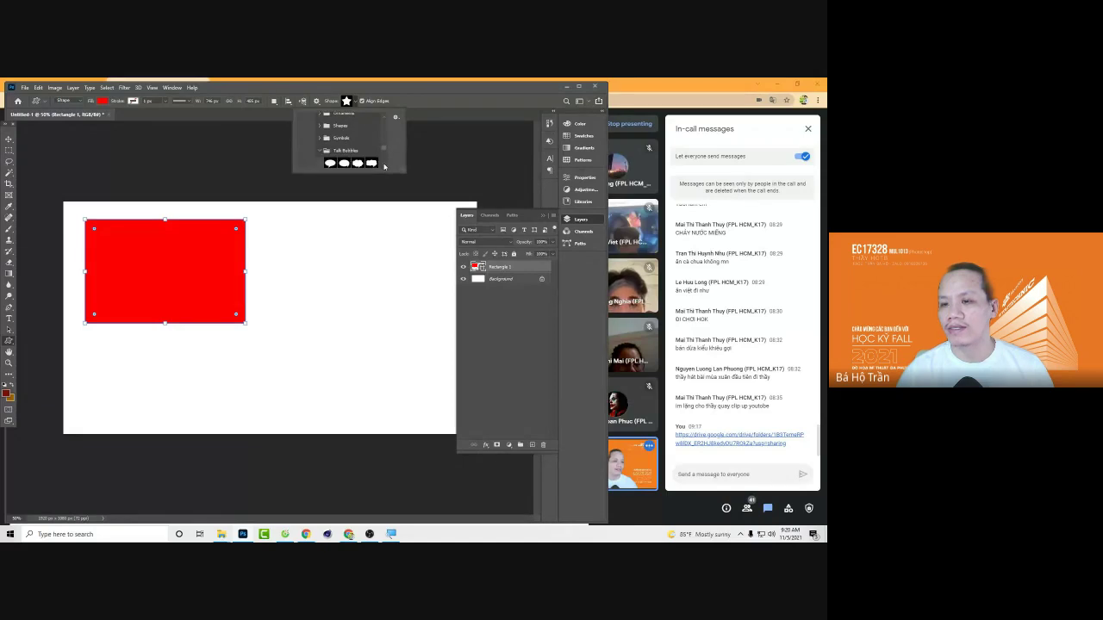
{"action": "scroll", "coordinate": [345, 155], "scroll_direction": "down", "scroll_amount": 1}
{"action": "left_click", "coordinate": [318, 144]}
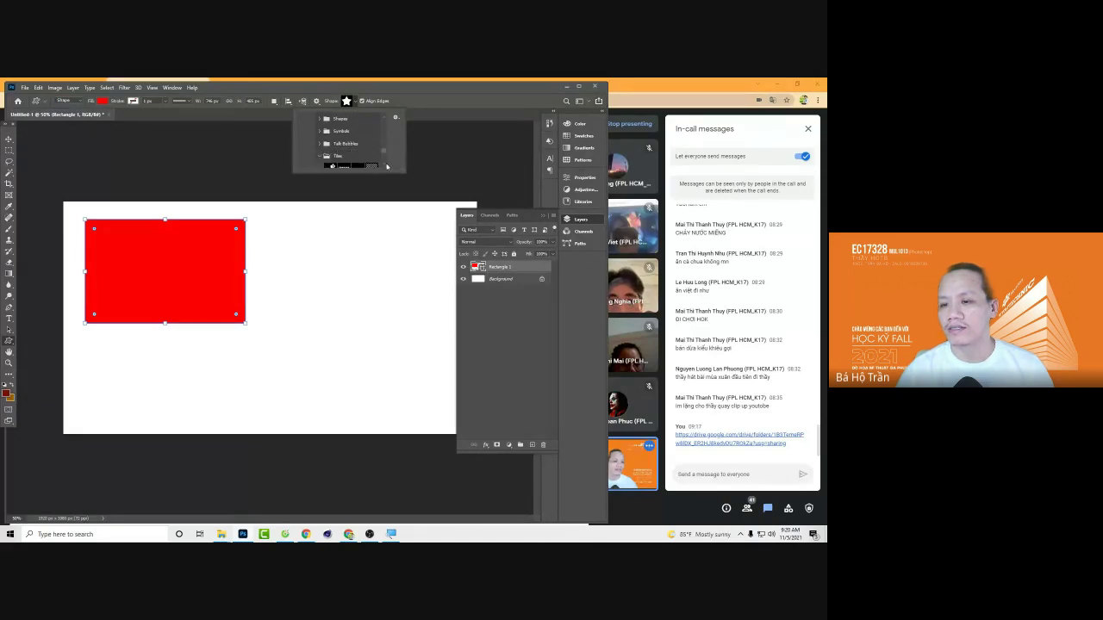
{"action": "left_click", "coordinate": [318, 156]}
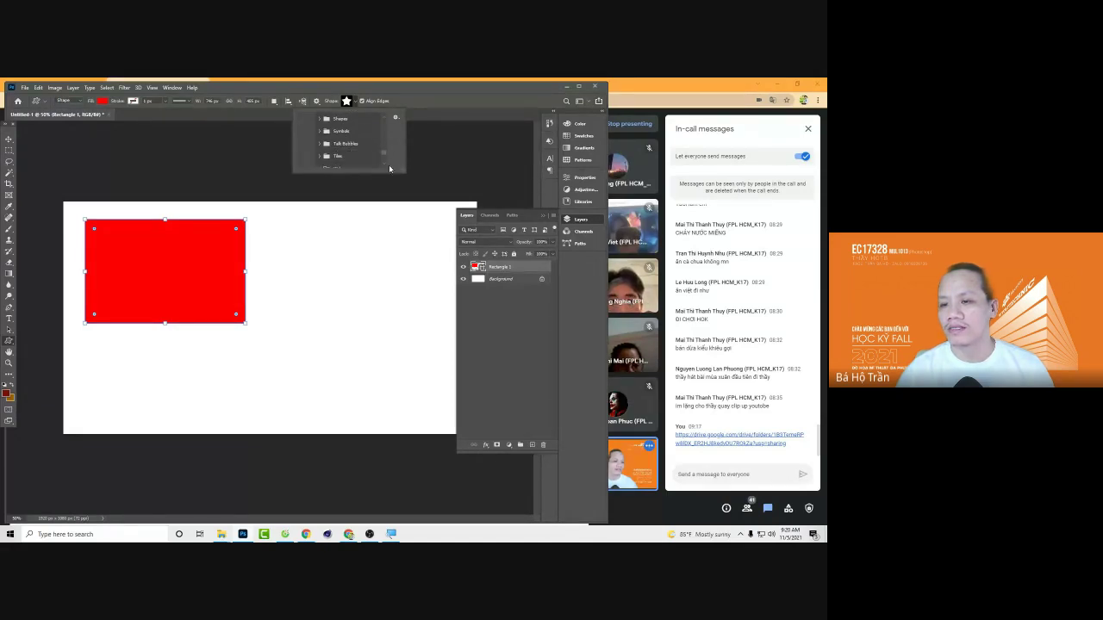
{"action": "scroll", "coordinate": [338, 151], "scroll_direction": "down", "scroll_amount": 1}
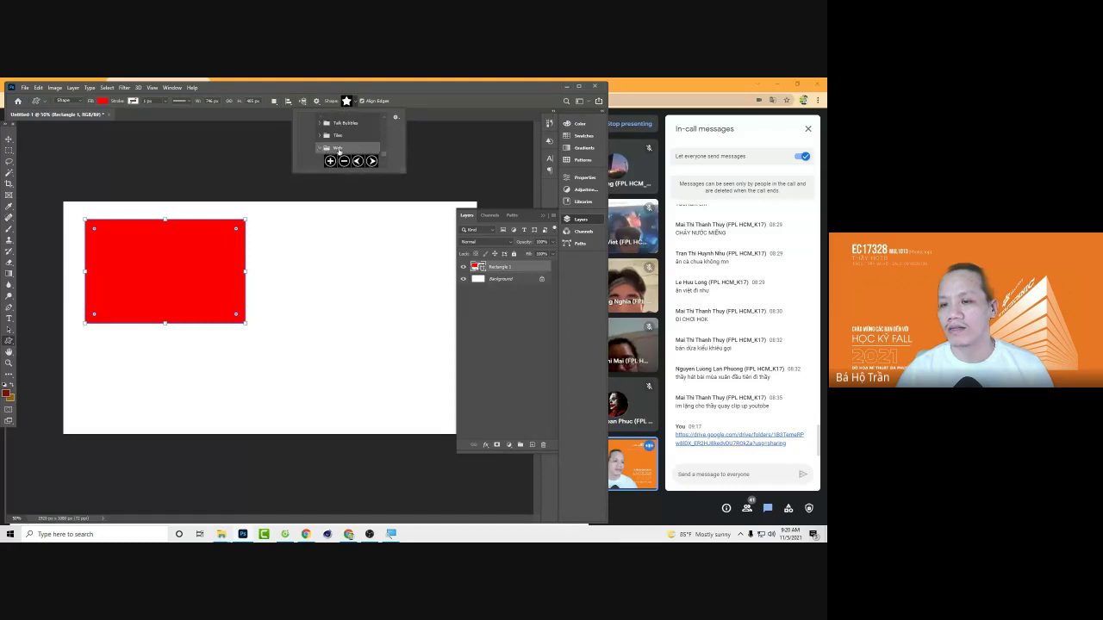
{"action": "scroll", "coordinate": [324, 129], "scroll_direction": "up", "scroll_amount": 2}
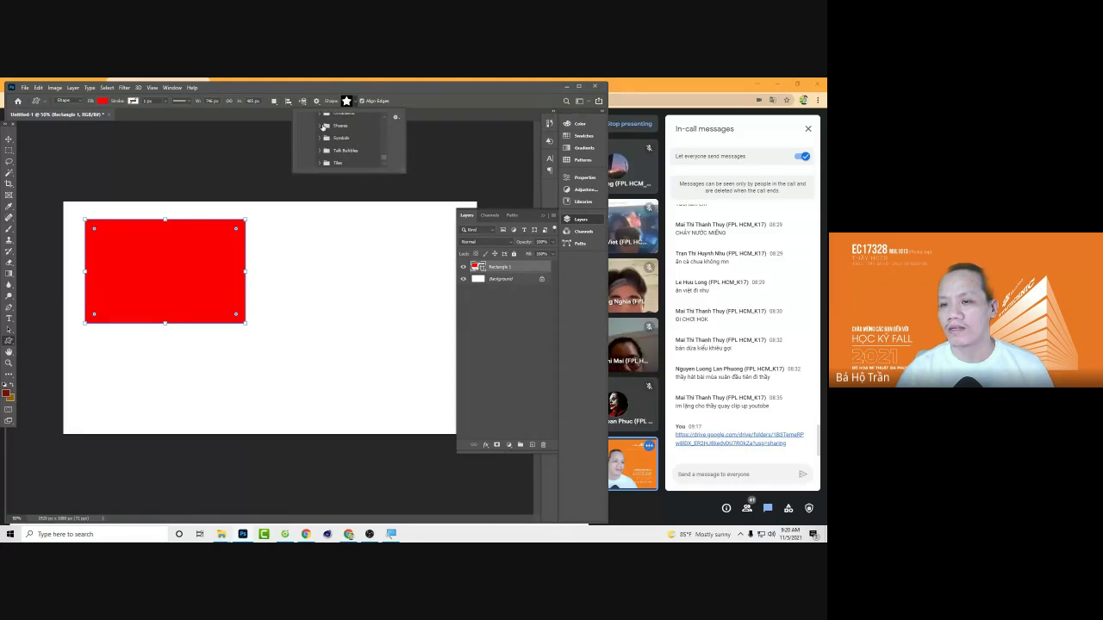
{"action": "left_click", "coordinate": [317, 127]}
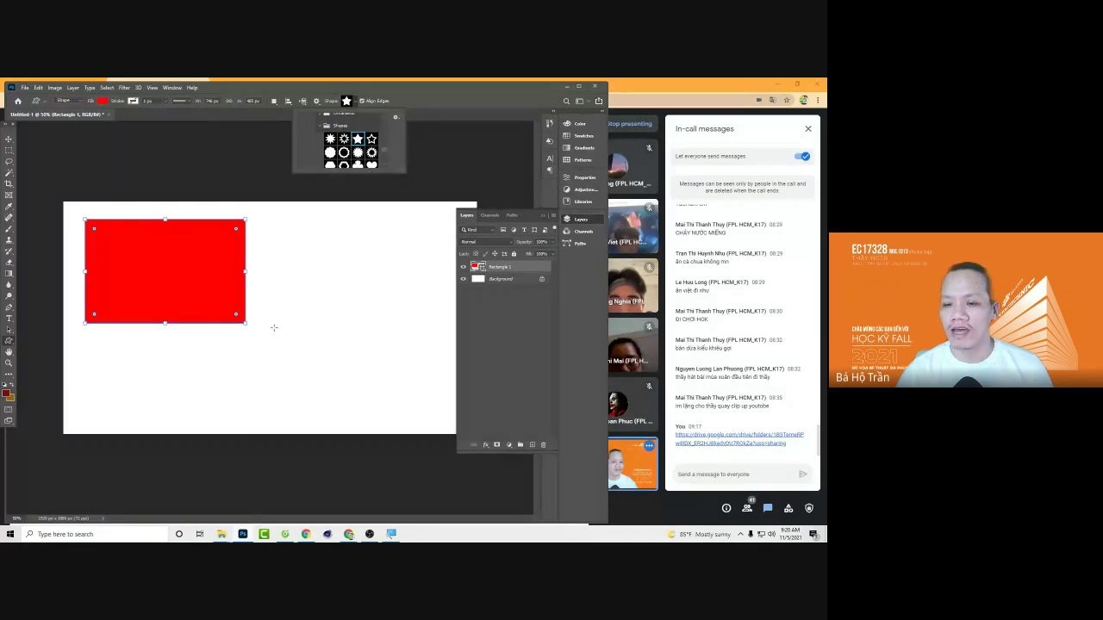
Step: Draw a five-point star beside the red rectangle and fill it with yellow (ffff00)
{"action": "left_click_drag", "start_coordinate": [279, 295], "coordinate": [329, 354]}
{"action": "left_click_drag", "start_coordinate": [326, 354], "coordinate": [317, 331]}
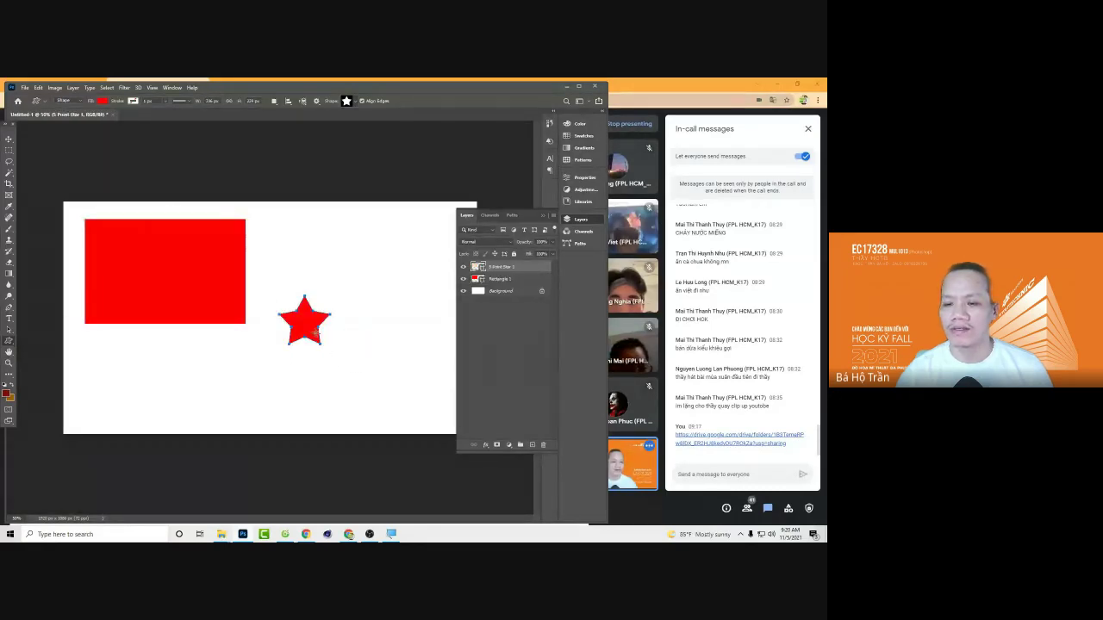
{"action": "left_click", "coordinate": [101, 102]}
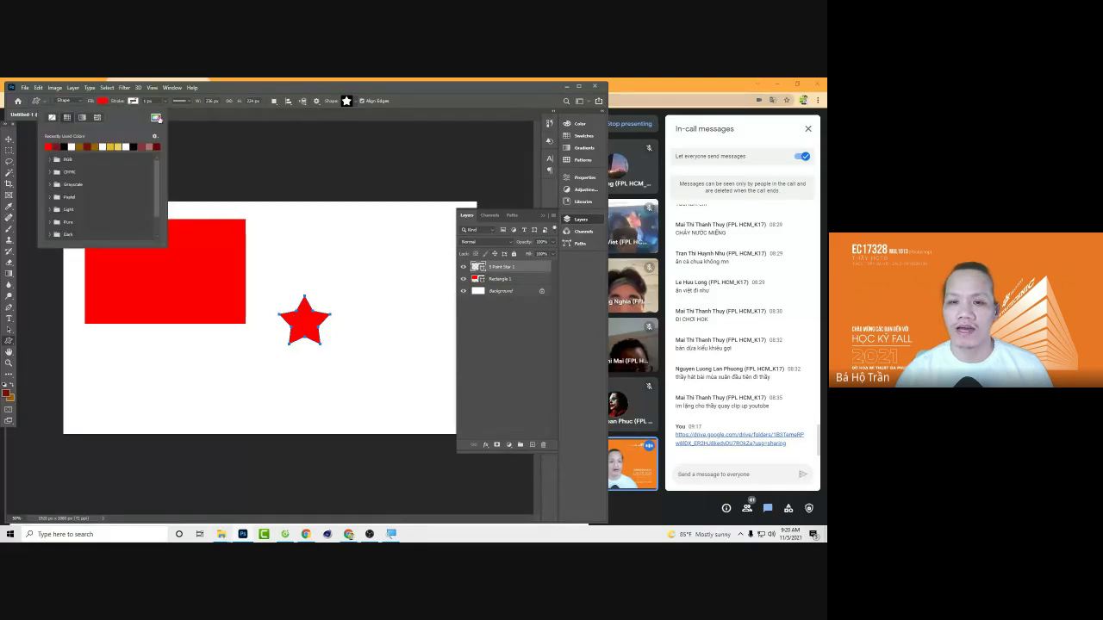
{"action": "left_click", "coordinate": [156, 117]}
{"action": "left_click_drag", "start_coordinate": [347, 242], "coordinate": [346, 232]}
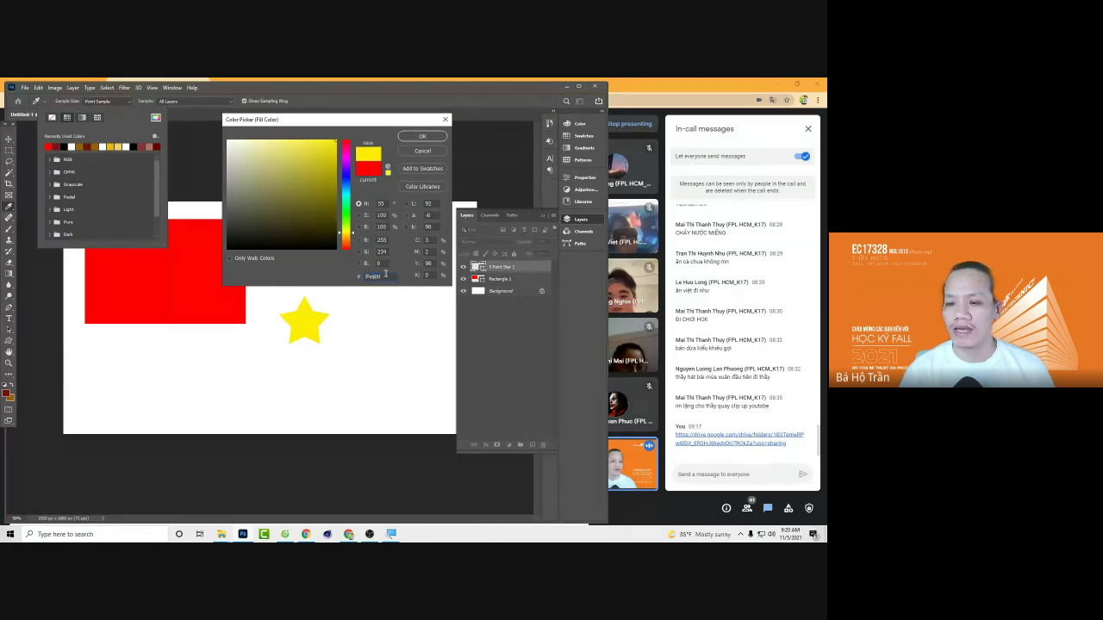
{"action": "type", "text": "ffff00"}
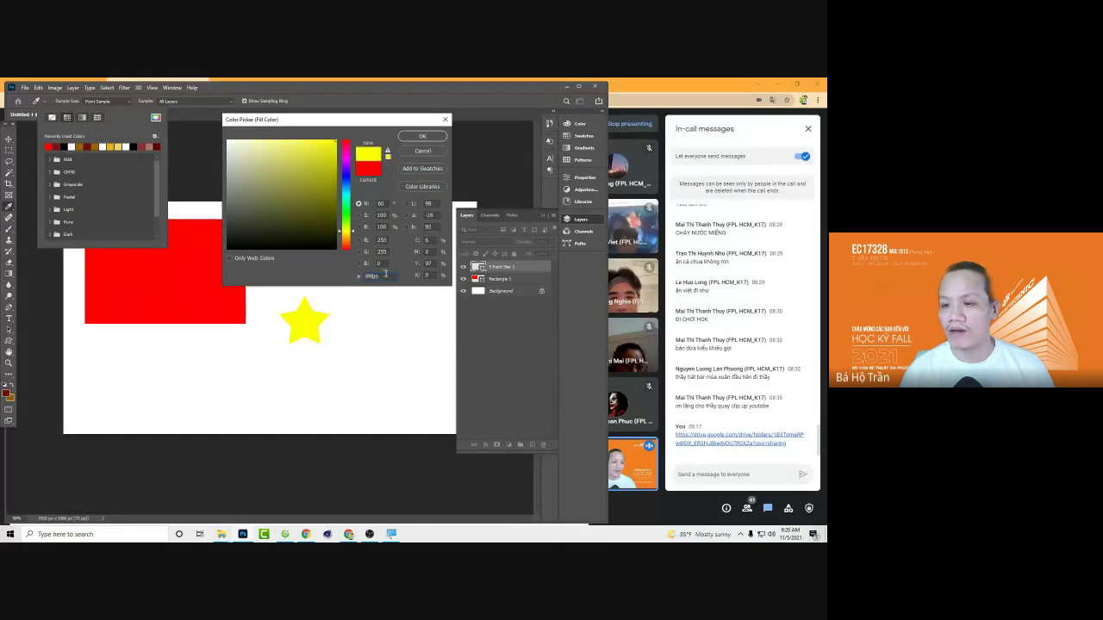
{"action": "left_click", "coordinate": [419, 136]}
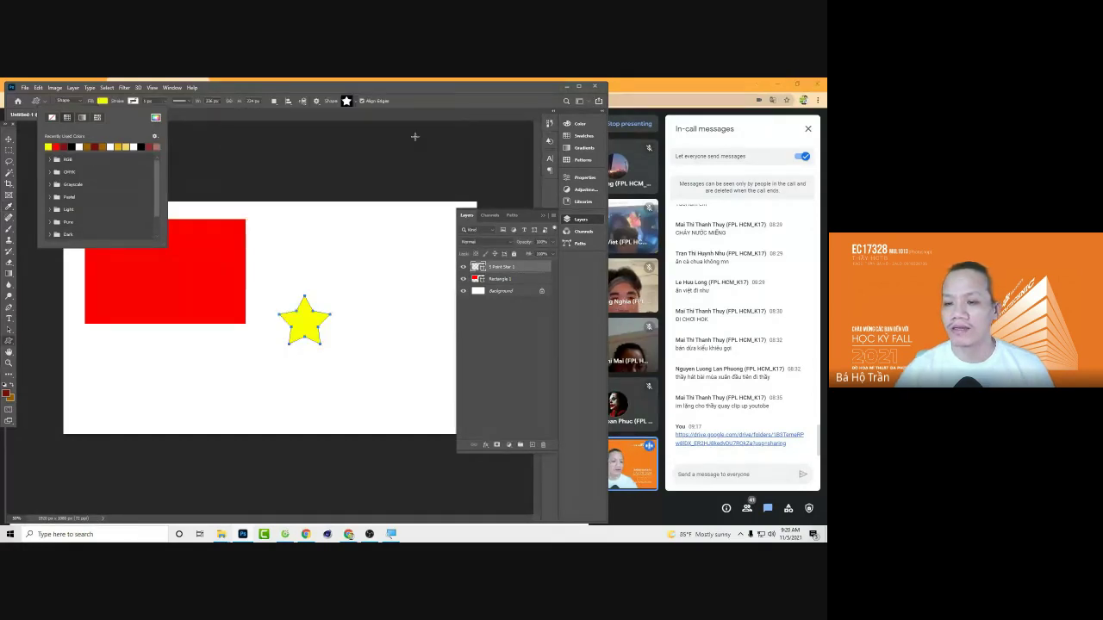
{"action": "left_click", "coordinate": [8, 139]}
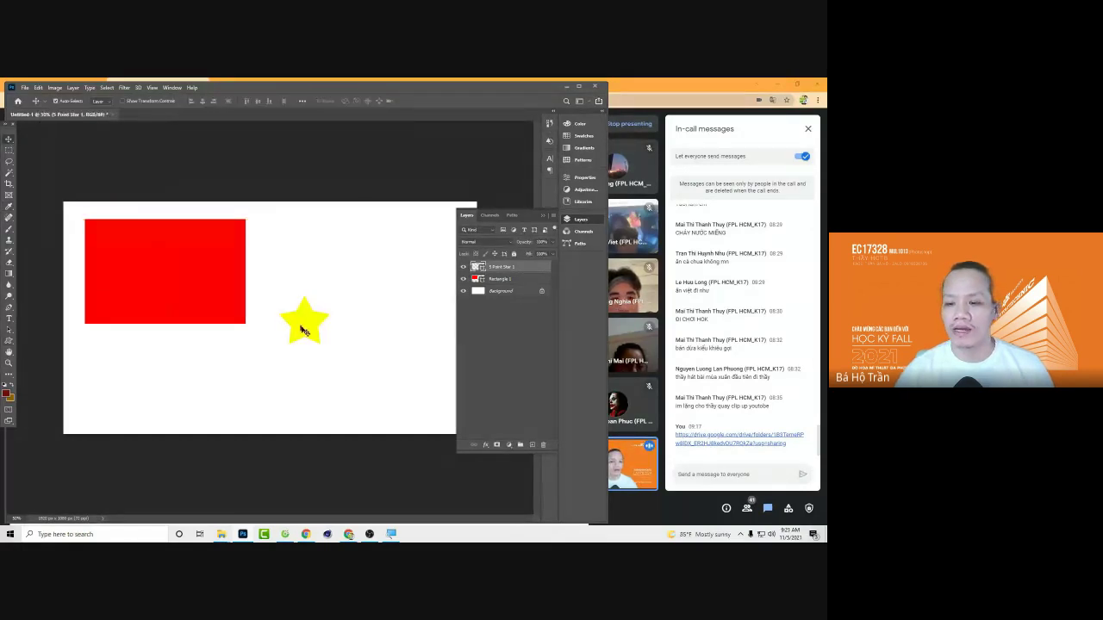
Step: Move the yellow star onto the red rectangle and align their horizontal centres
{"action": "mouse_move", "coordinate": [304, 325]}
{"action": "left_mouse_down"}
{"action": "mouse_move", "coordinate": [294, 288]}
{"action": "mouse_move", "coordinate": [158, 280]}
{"action": "left_mouse_up"}
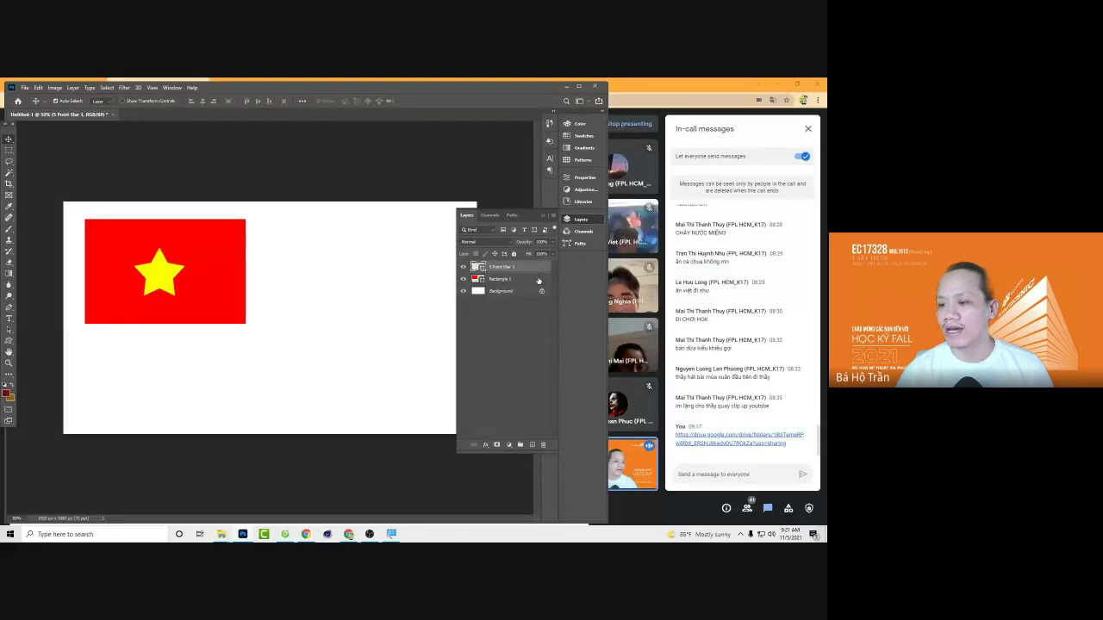
{"action": "left_click", "coordinate": [539, 280], "text": "shift"}
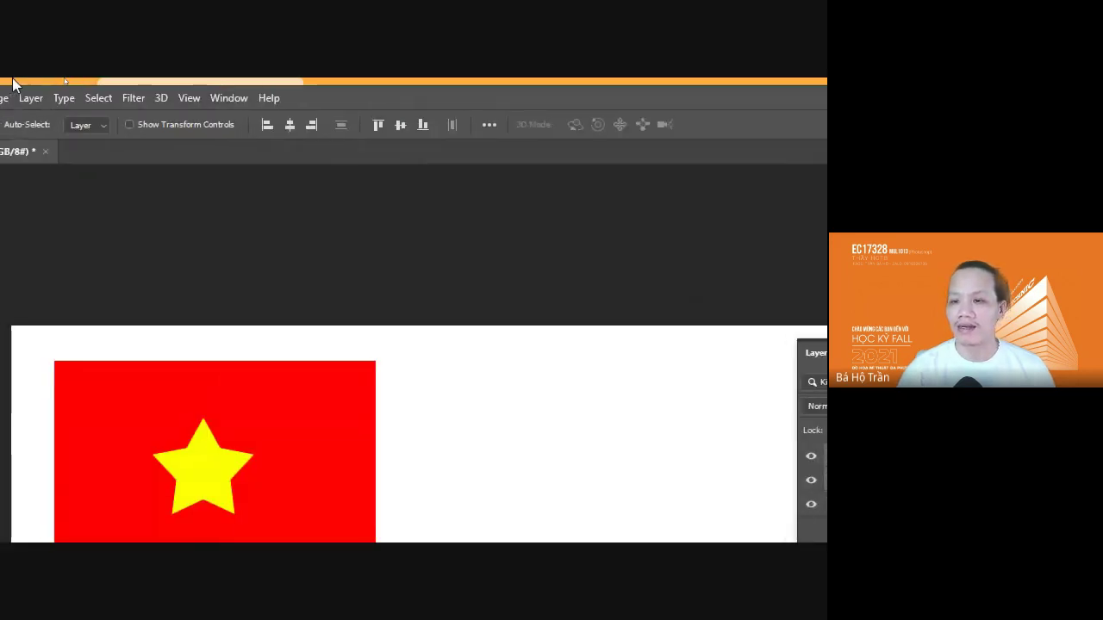
{"action": "left_click", "coordinate": [290, 125]}
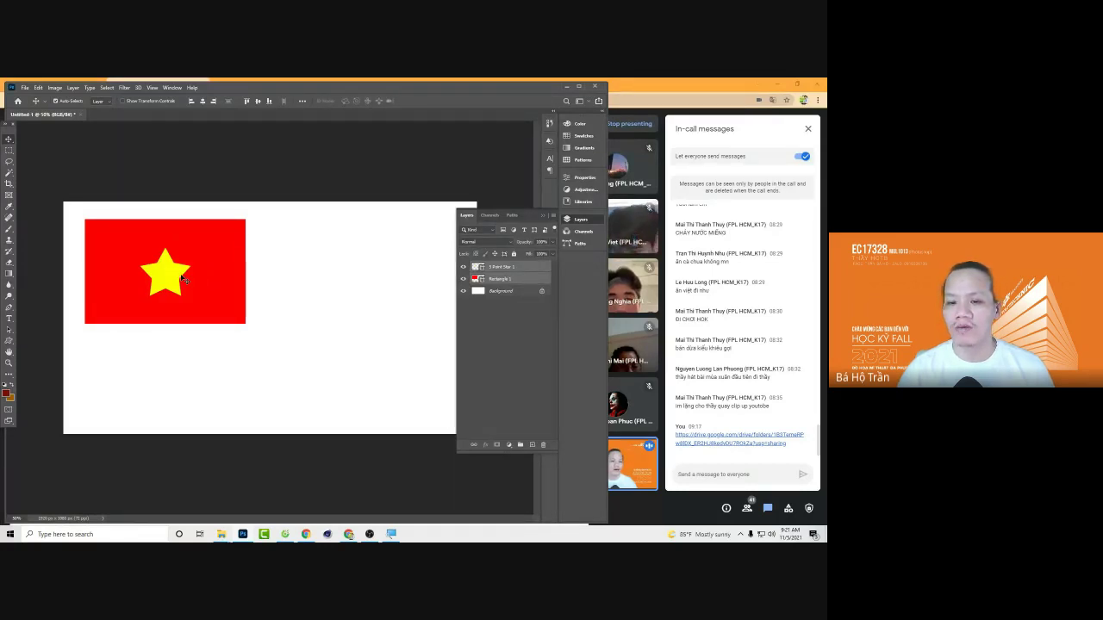
Step: Zoom in on the star and switch to the Direct Selection Tool
{"action": "key", "text": "z"}
{"action": "left_click", "coordinate": [173, 274]}
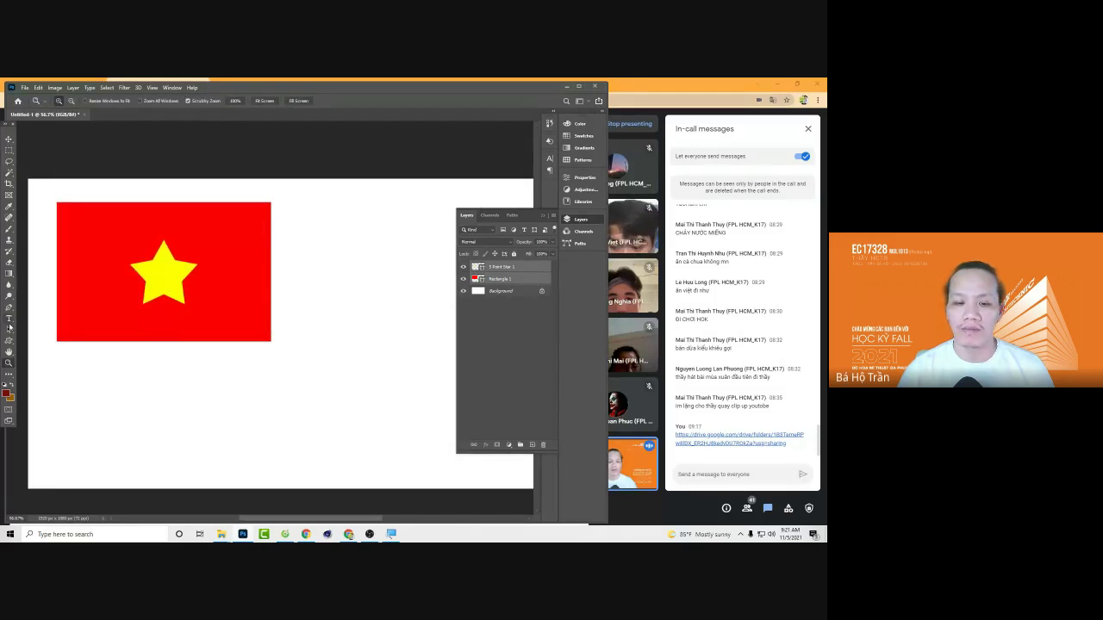
{"action": "left_click", "coordinate": [8, 344]}
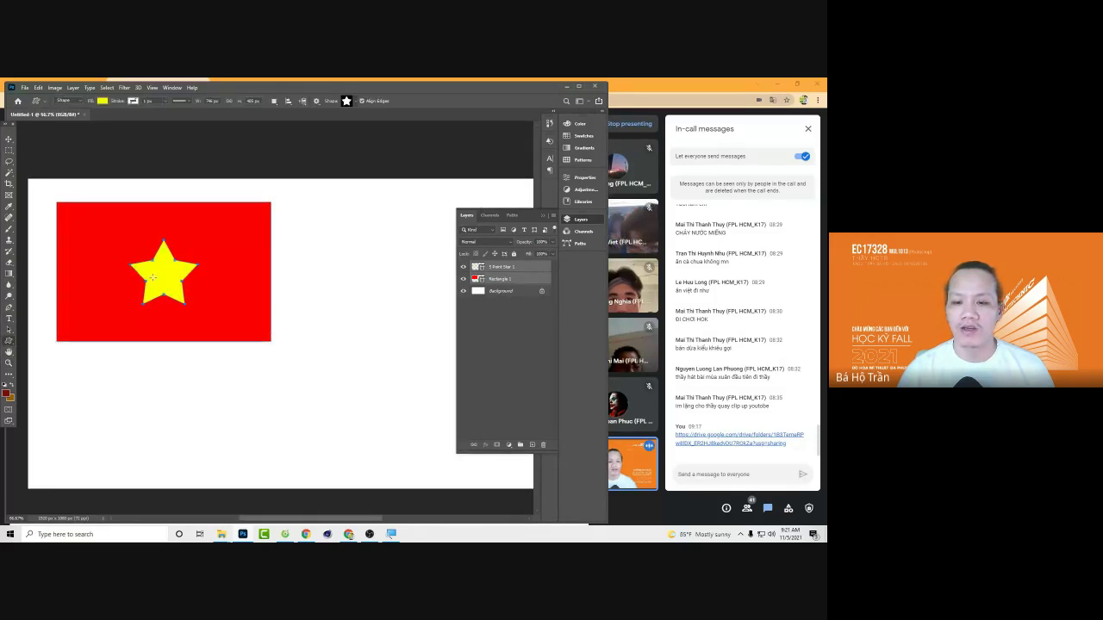
{"action": "scroll", "coordinate": [156, 271], "scroll_direction": "up", "scroll_amount": 1}
{"action": "scroll", "coordinate": [156, 271], "scroll_direction": "up", "scroll_amount": 1}
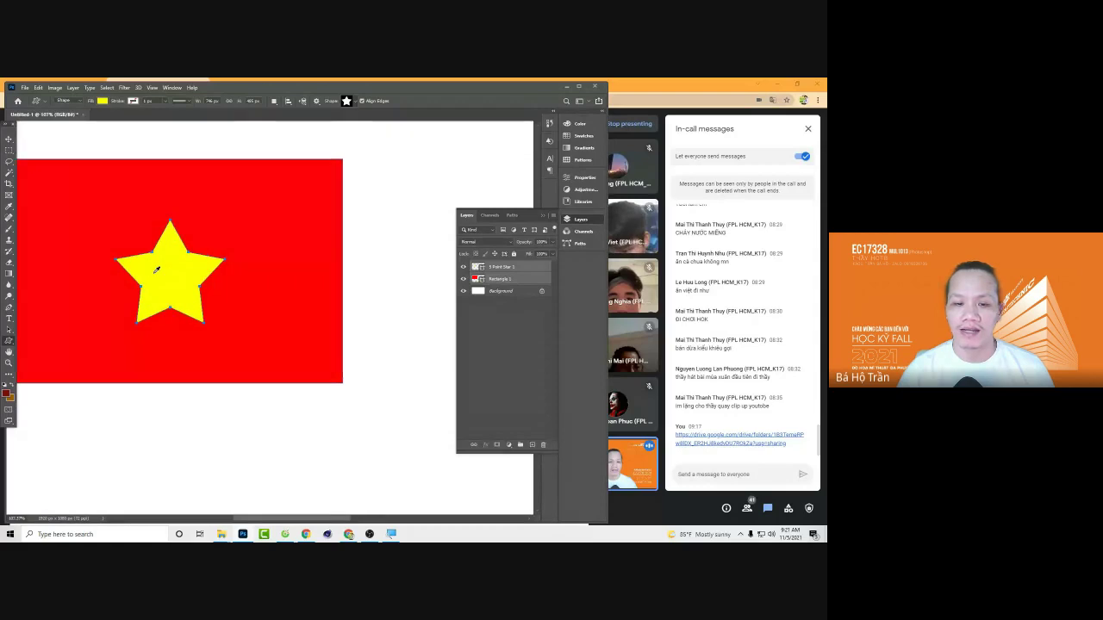
{"action": "scroll", "coordinate": [156, 270], "scroll_direction": "up", "scroll_amount": 1}
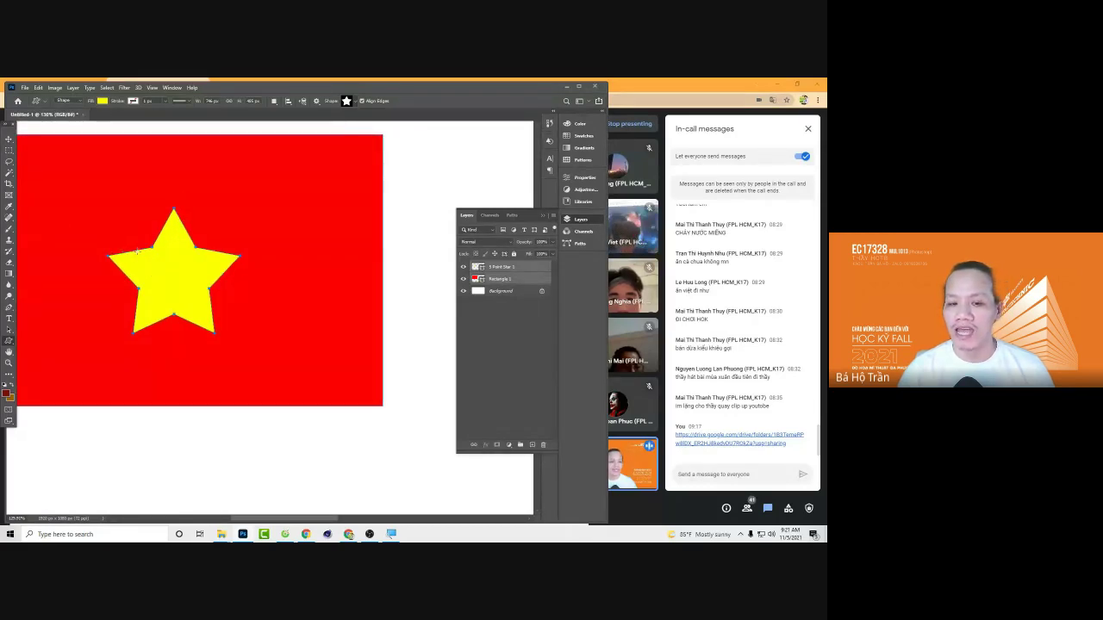
{"action": "left_click", "coordinate": [9, 333]}
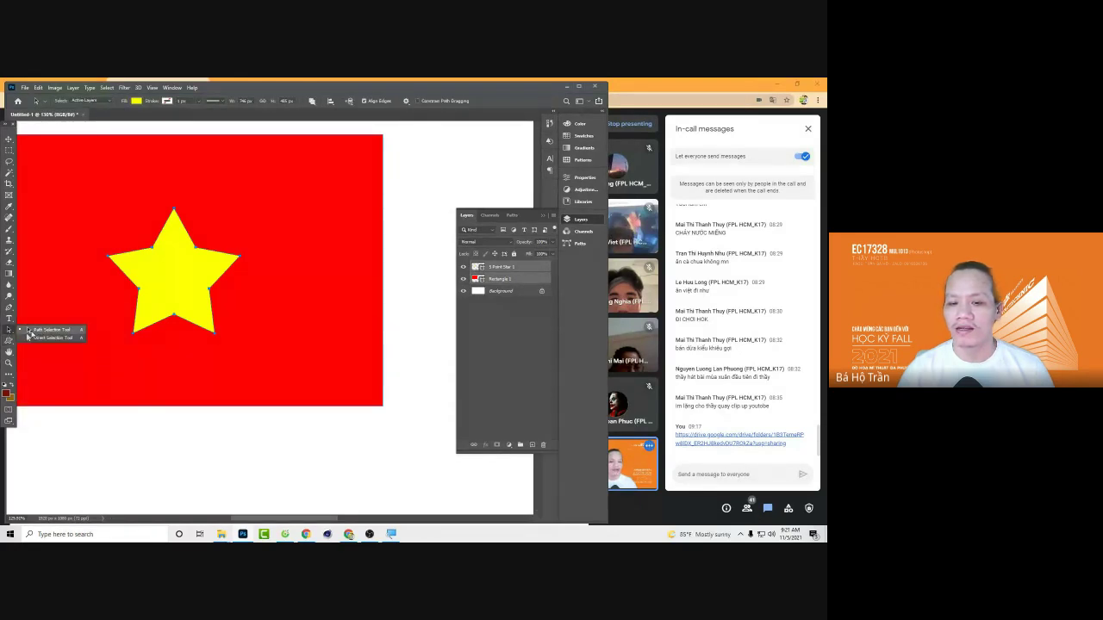
{"action": "left_click", "coordinate": [50, 337]}
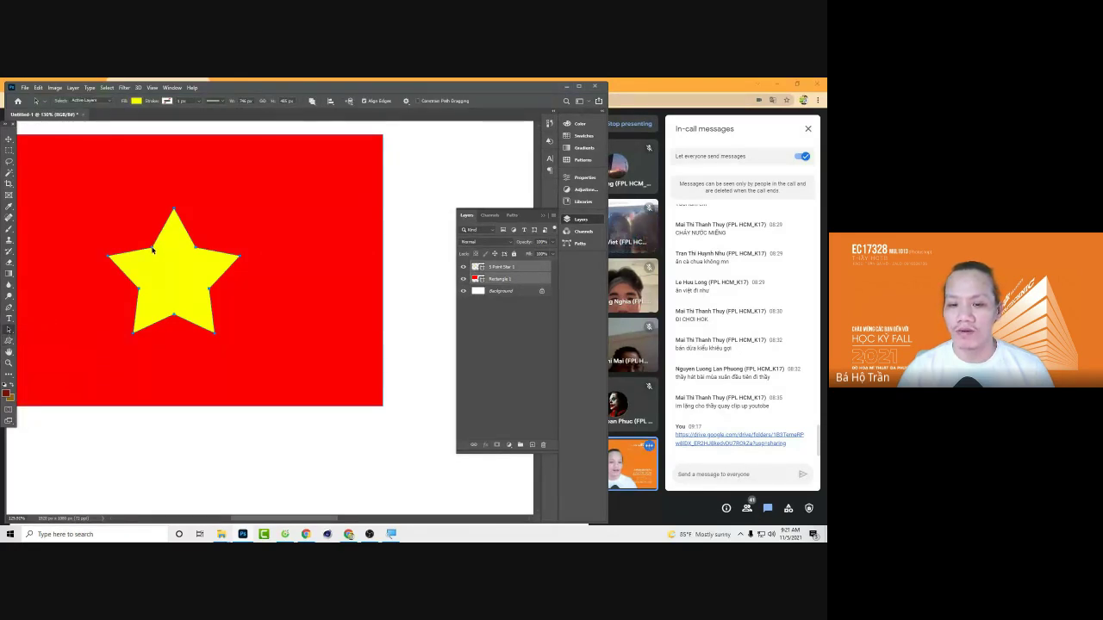
Step: Drag the star's upper-left and lower-left inner anchor points slightly to the right
{"action": "left_click", "coordinate": [150, 244]}
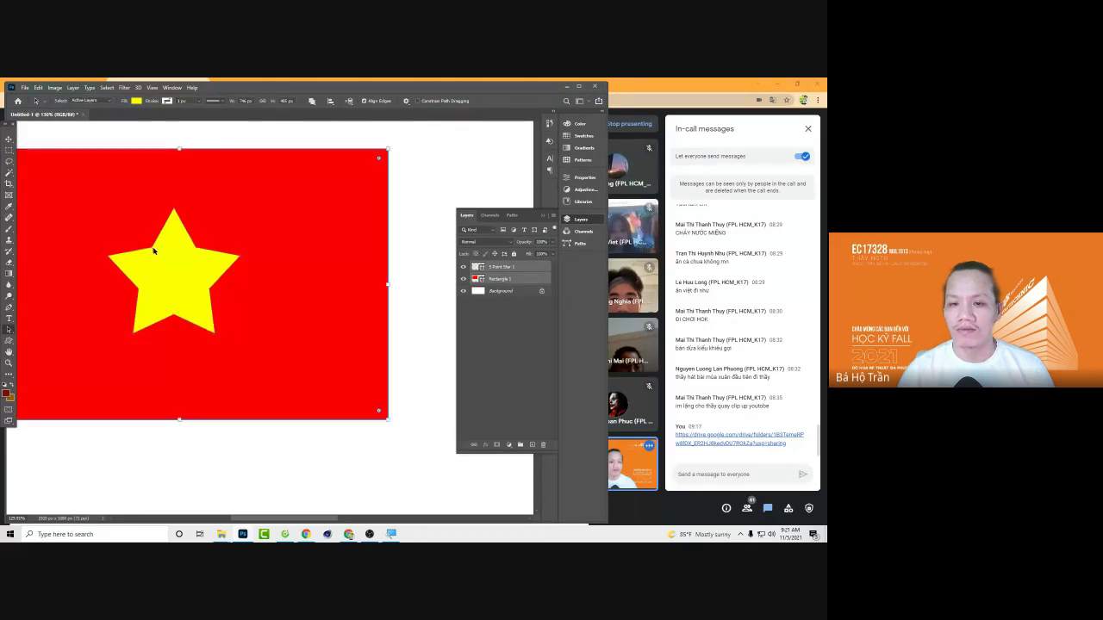
{"action": "left_click", "coordinate": [153, 251]}
{"action": "left_click_drag", "start_coordinate": [153, 251], "coordinate": [154, 256]}
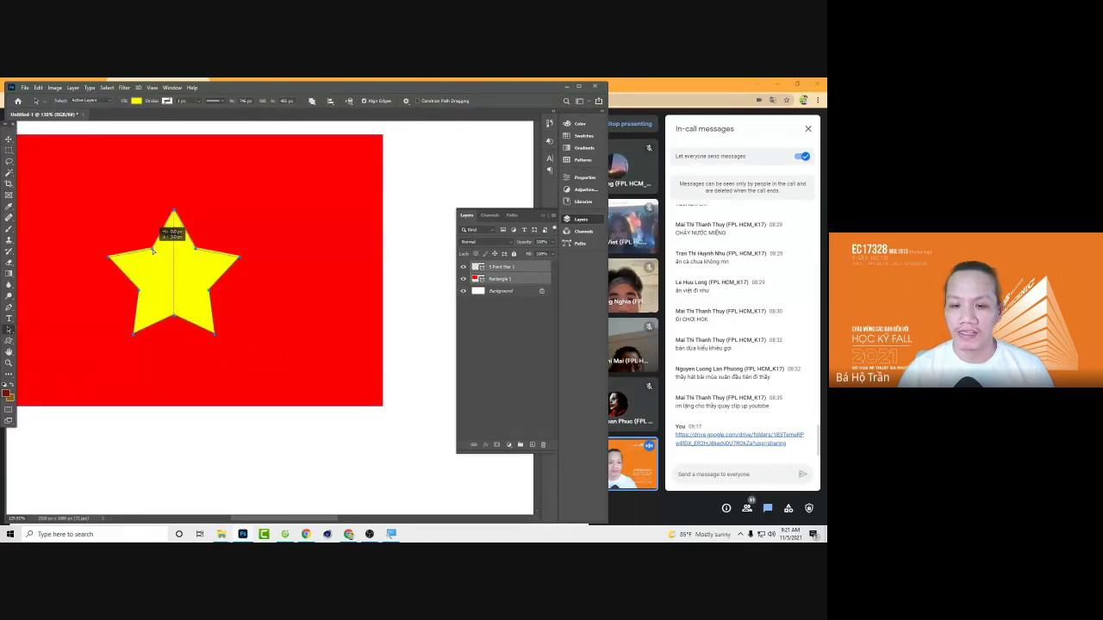
{"action": "right_click", "coordinate": [10, 332]}
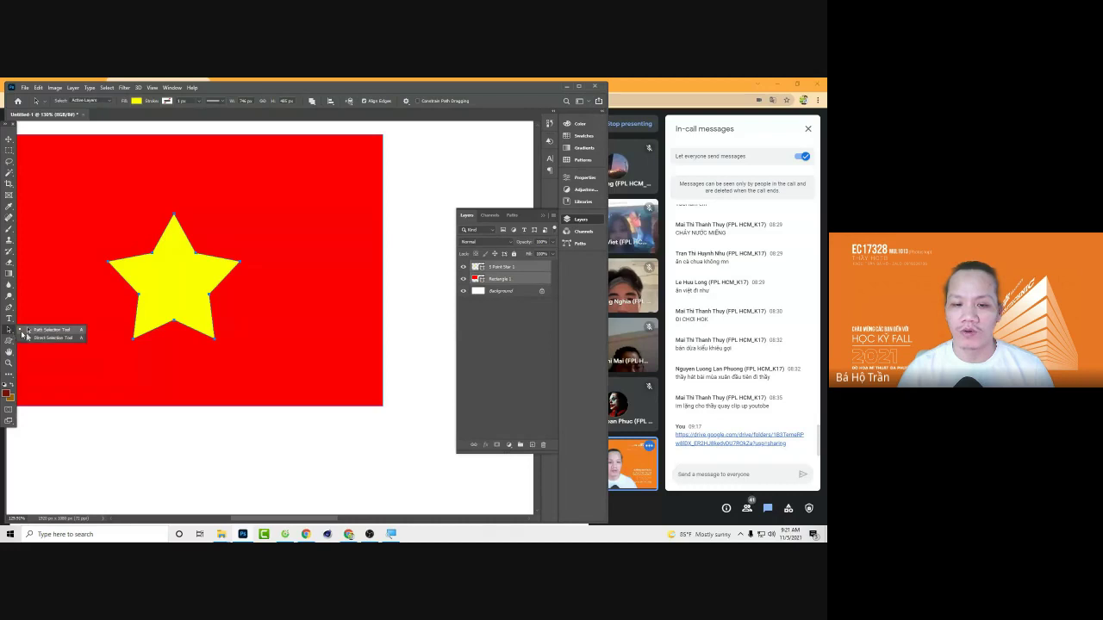
{"action": "left_click", "coordinate": [43, 338]}
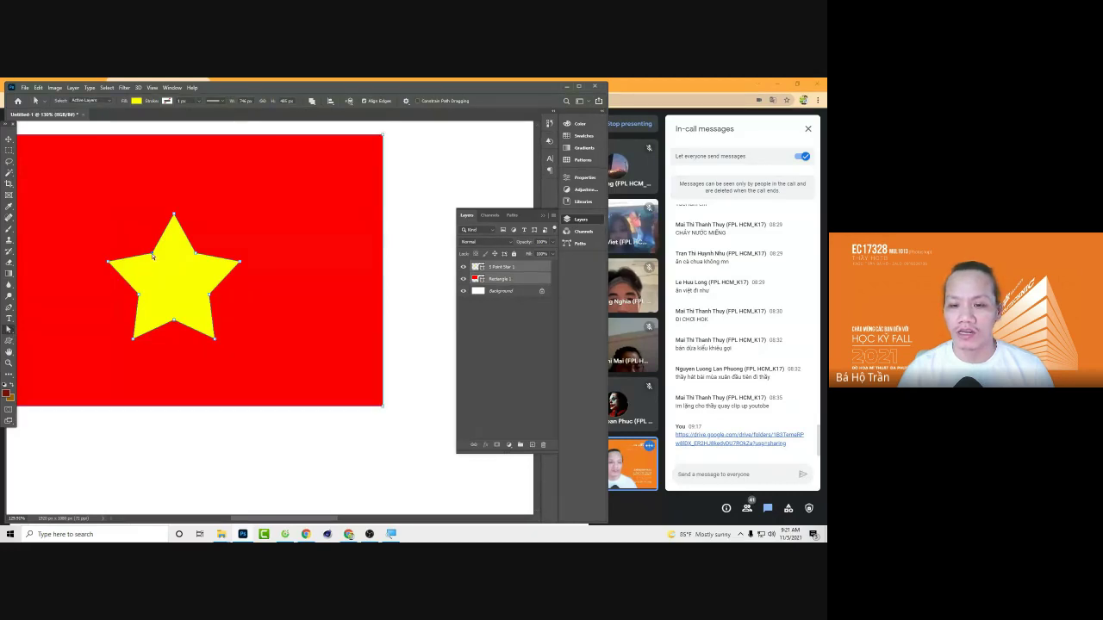
{"action": "left_click", "coordinate": [153, 256]}
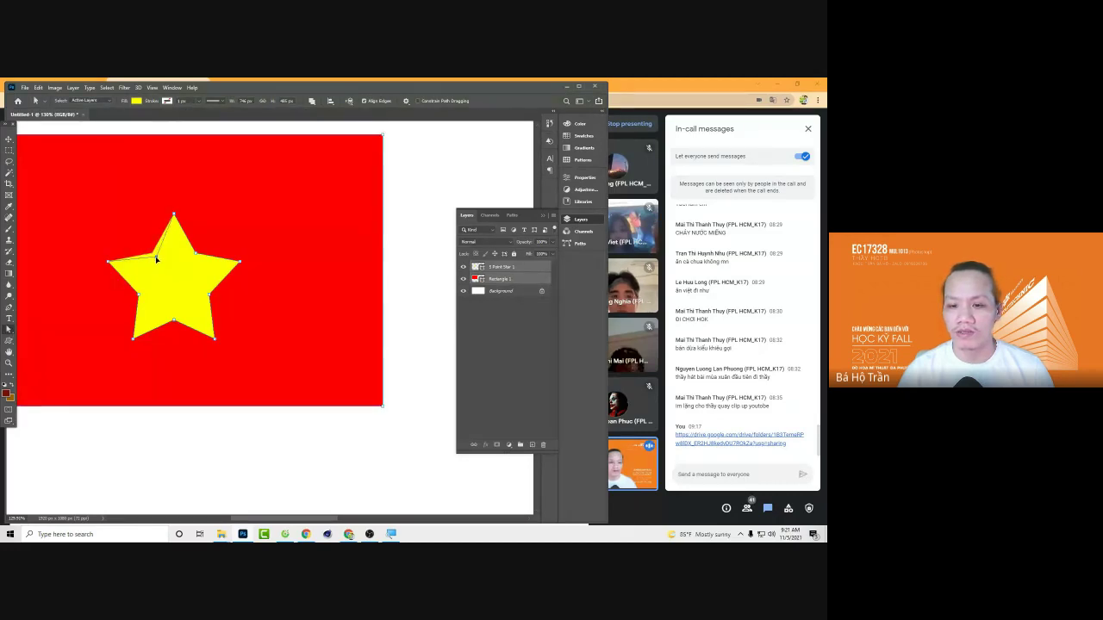
{"action": "left_click_drag", "start_coordinate": [154, 256], "coordinate": [191, 257]}
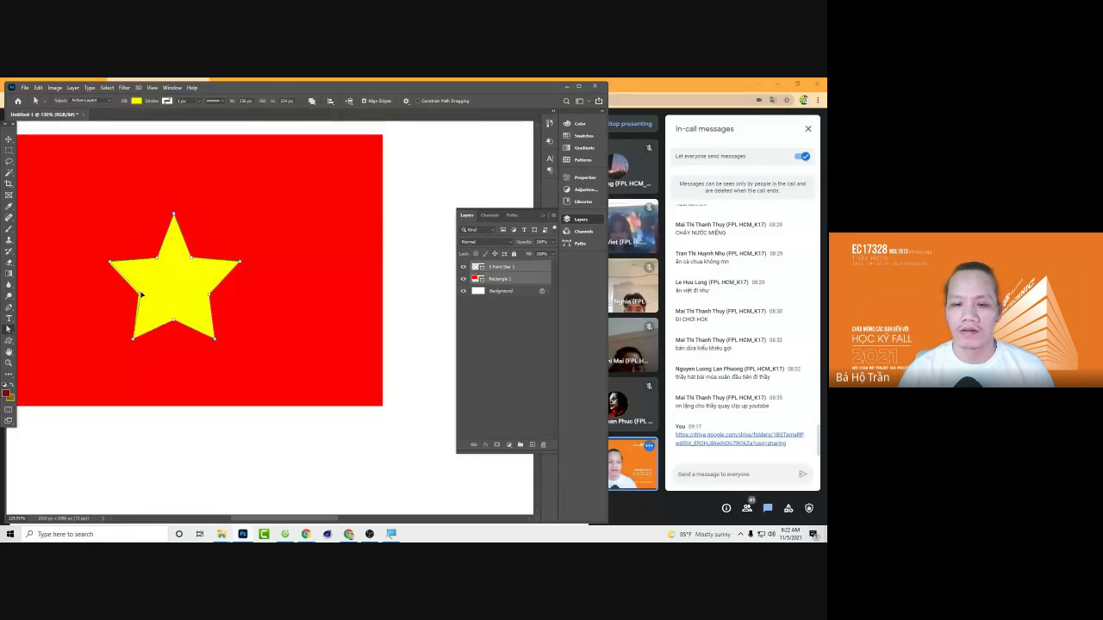
{"action": "left_click_drag", "start_coordinate": [141, 295], "coordinate": [175, 313]}
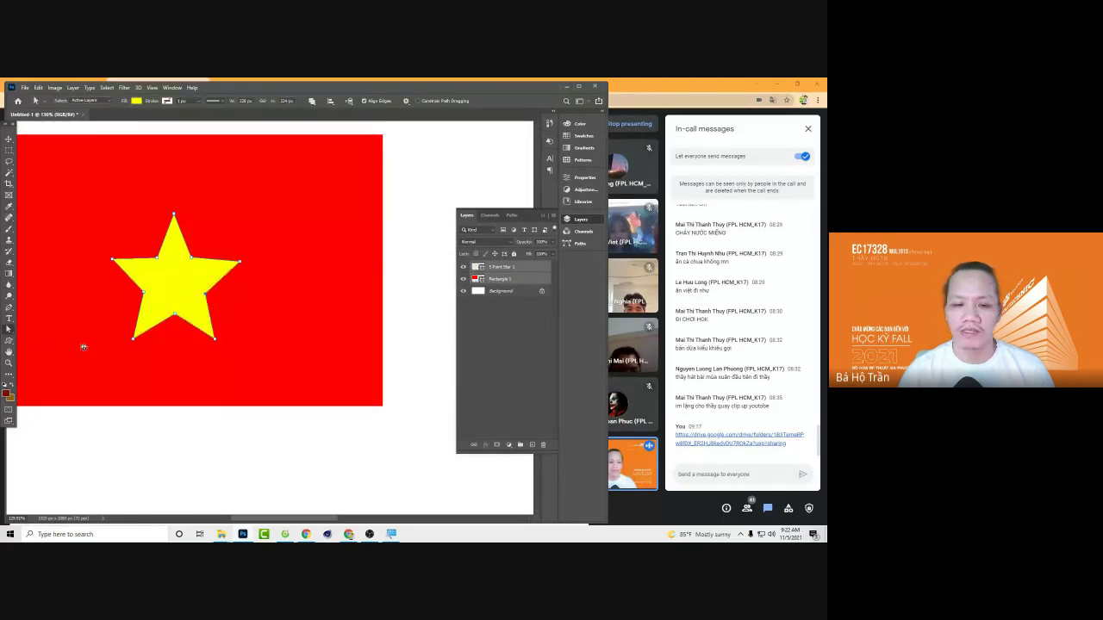
{"action": "right_click", "coordinate": [12, 329]}
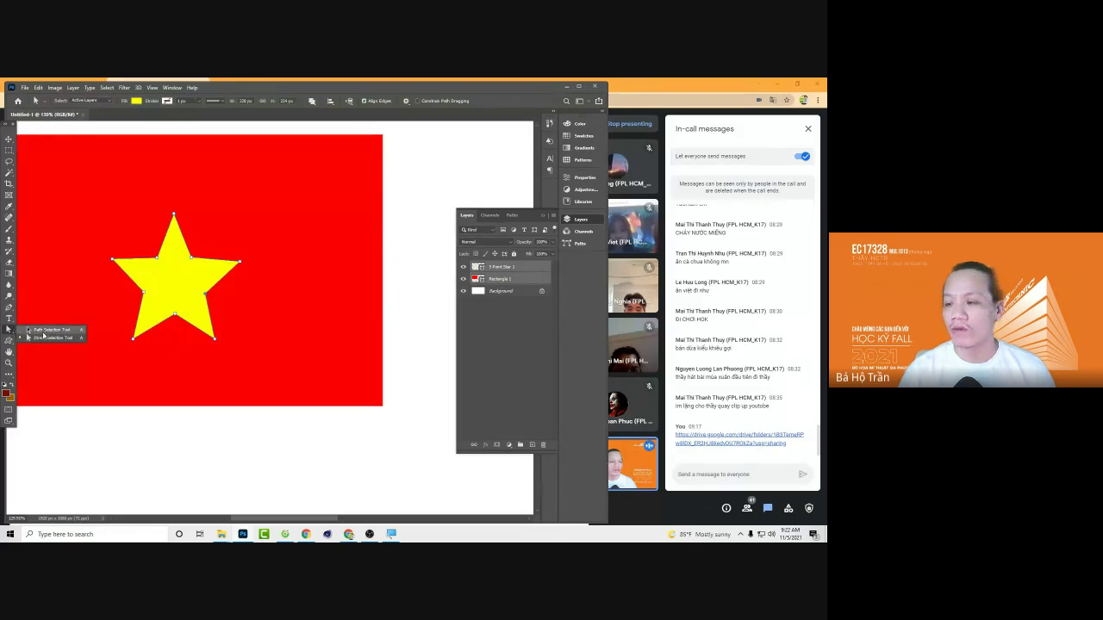
{"action": "left_click", "coordinate": [40, 338]}
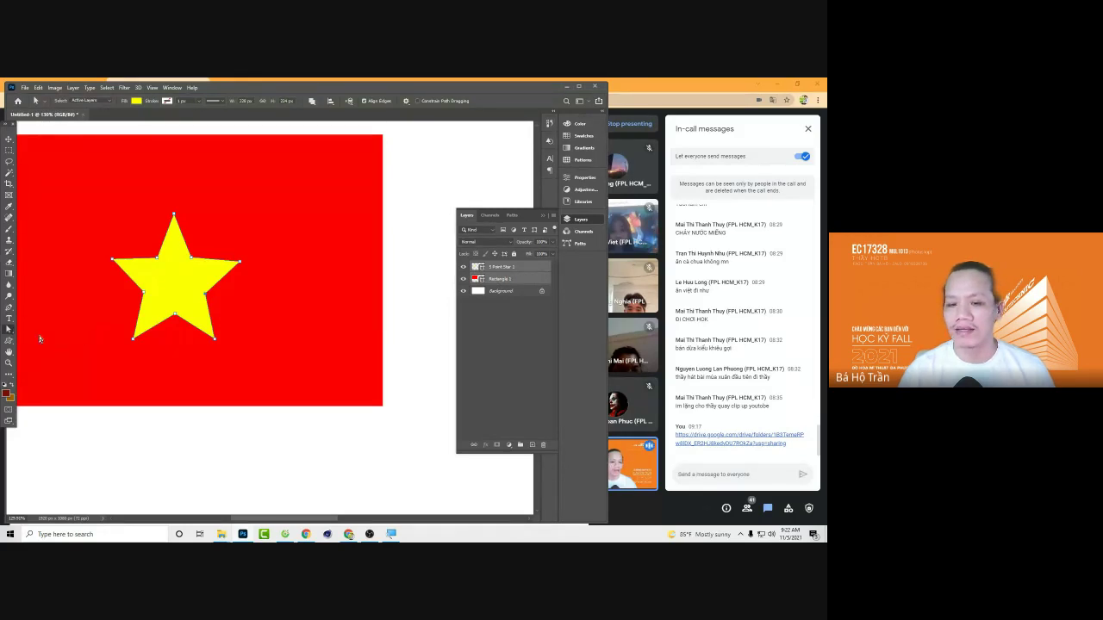
{"action": "left_click", "coordinate": [8, 140]}
Step: Delete the star and rectangle shape layers from Untitled-1
{"action": "scroll", "coordinate": [248, 226], "scroll_direction": "down", "scroll_amount": 3}
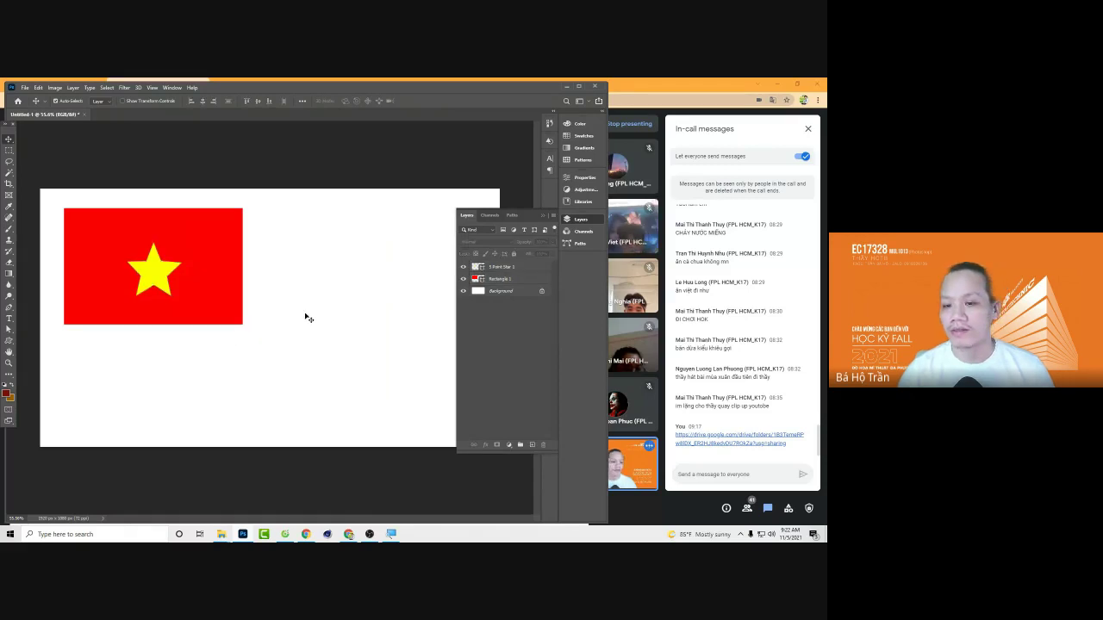
{"action": "mouse_move", "coordinate": [285, 176]}
{"action": "left_mouse_down"}
{"action": "mouse_move", "coordinate": [57, 345]}
{"action": "mouse_move", "coordinate": [96, 344]}
{"action": "left_mouse_up"}
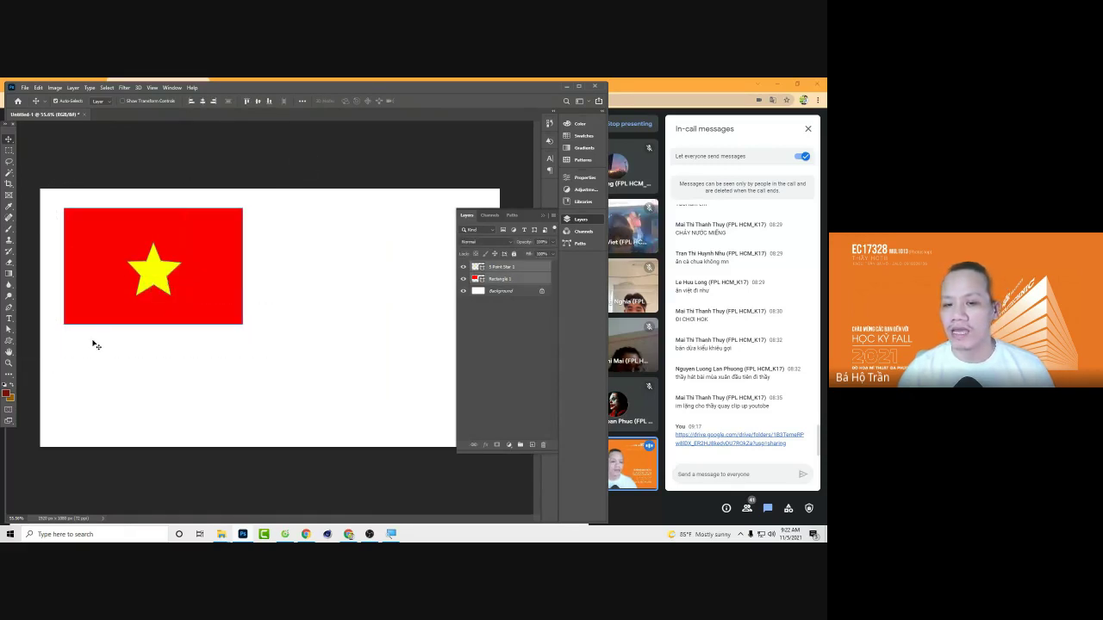
{"action": "key", "text": "Delete"}
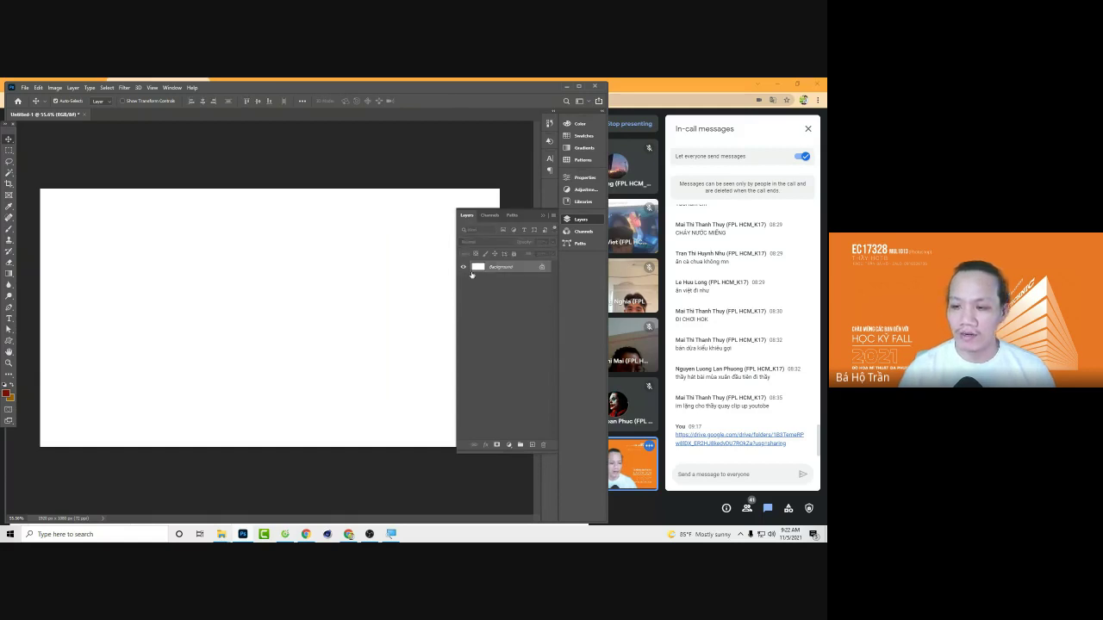
Step: Open the skier photo ps0101.psd
{"action": "key", "text": "ctrl+o"}
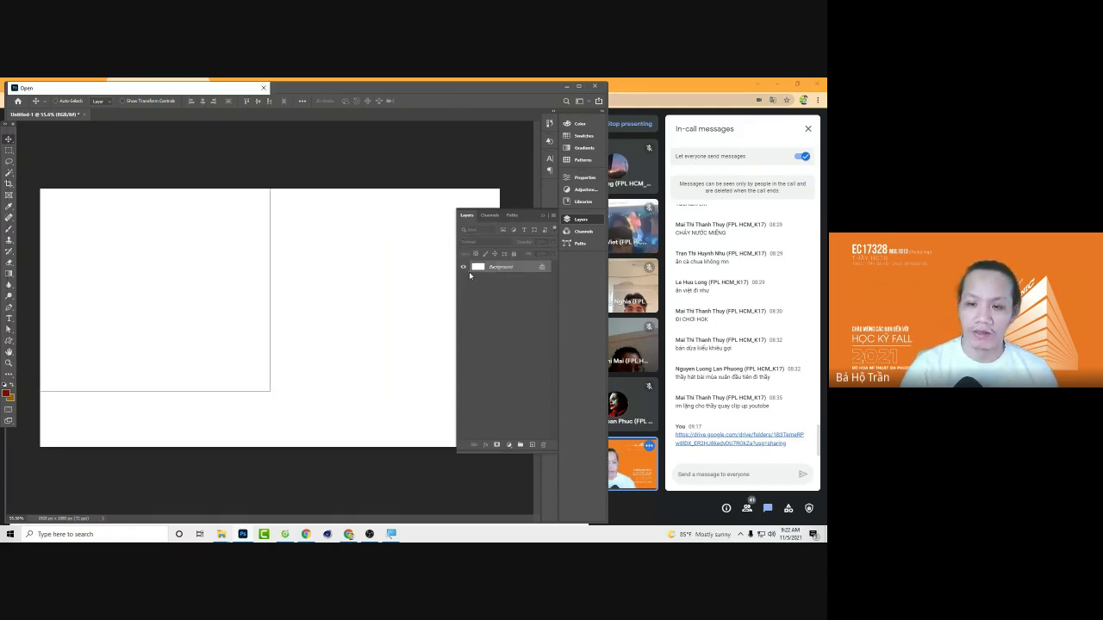
{"action": "left_click", "coordinate": [104, 164]}
{"action": "double_click", "coordinate": [104, 164]}
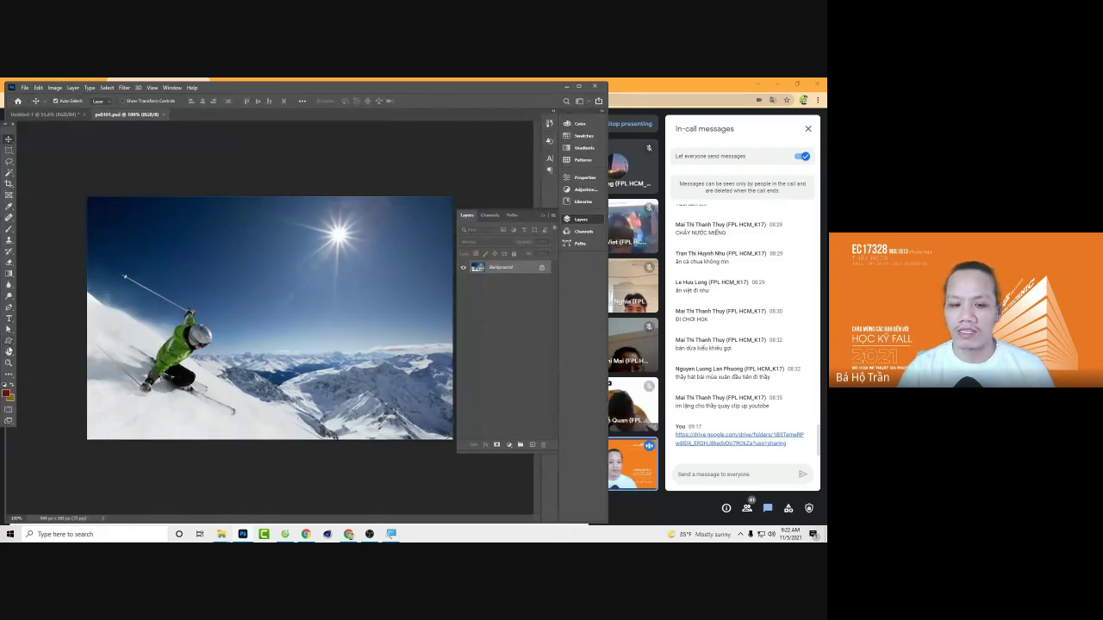
Step: Select the Rectangle tool and compare the photo against the ps0101_done.psd preview in Google Drive
{"action": "left_click", "coordinate": [10, 343]}
{"action": "left_click", "coordinate": [45, 341]}
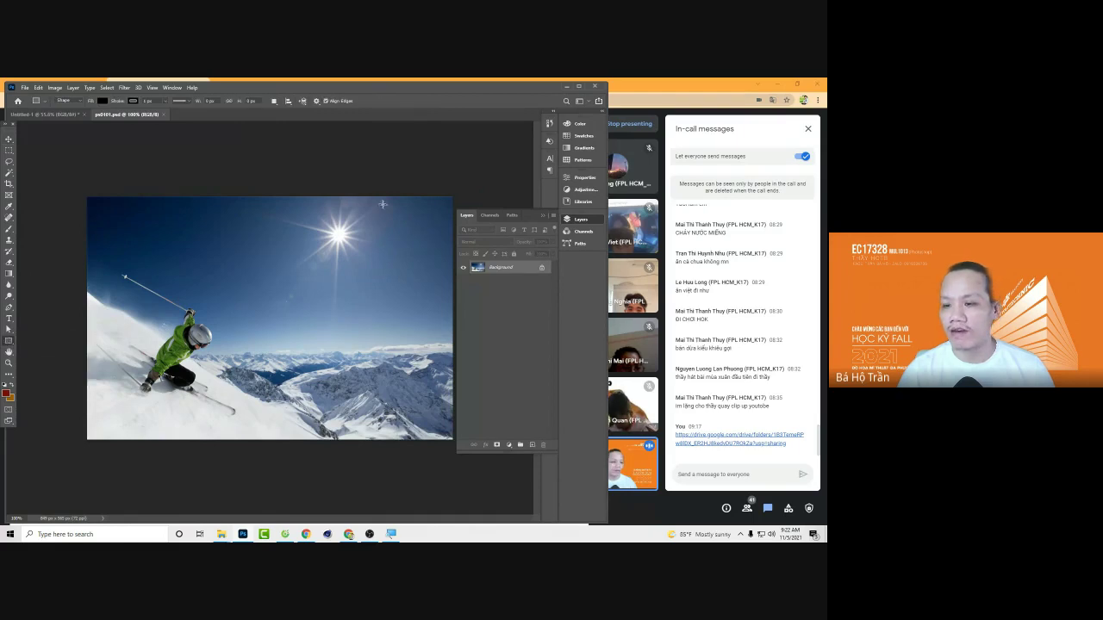
{"action": "key", "text": "alt+Tab"}
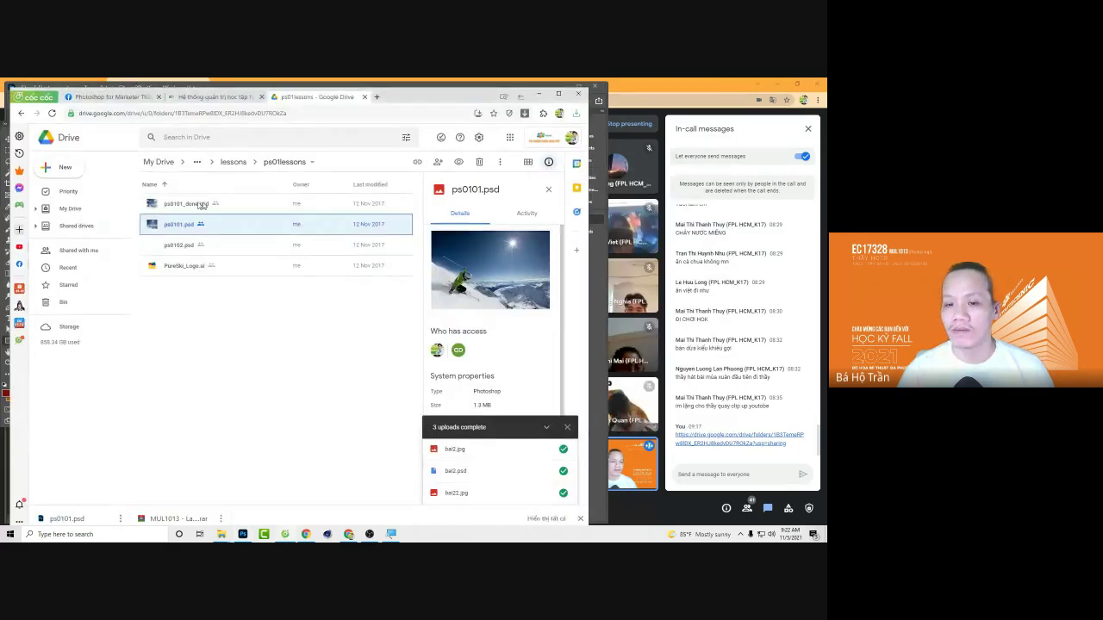
{"action": "double_click", "coordinate": [184, 205]}
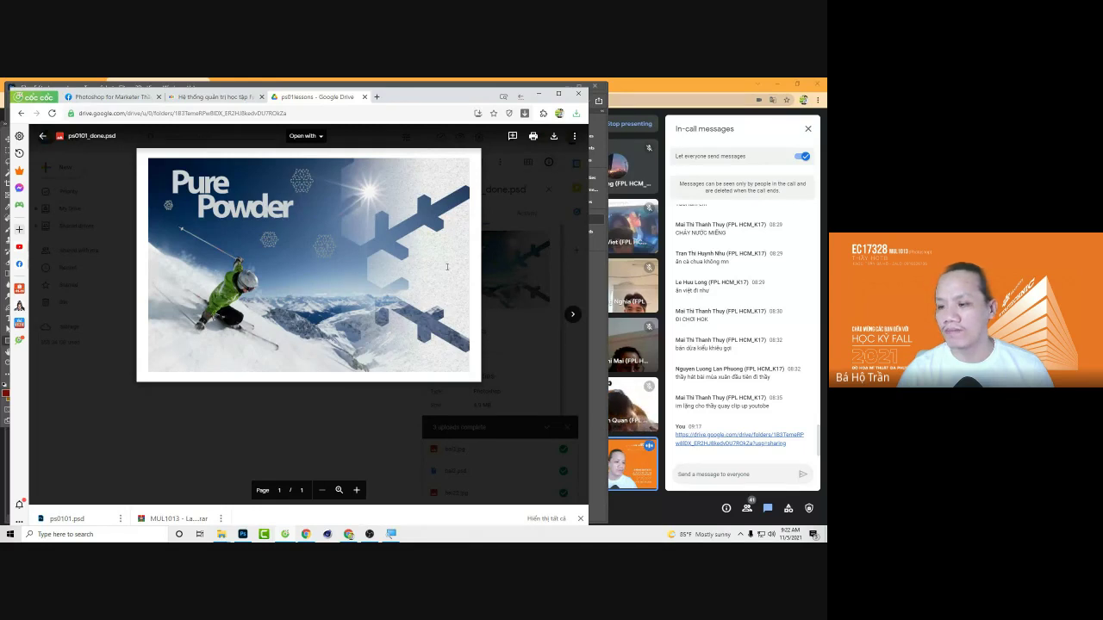
{"action": "key", "text": "alt+Tab"}
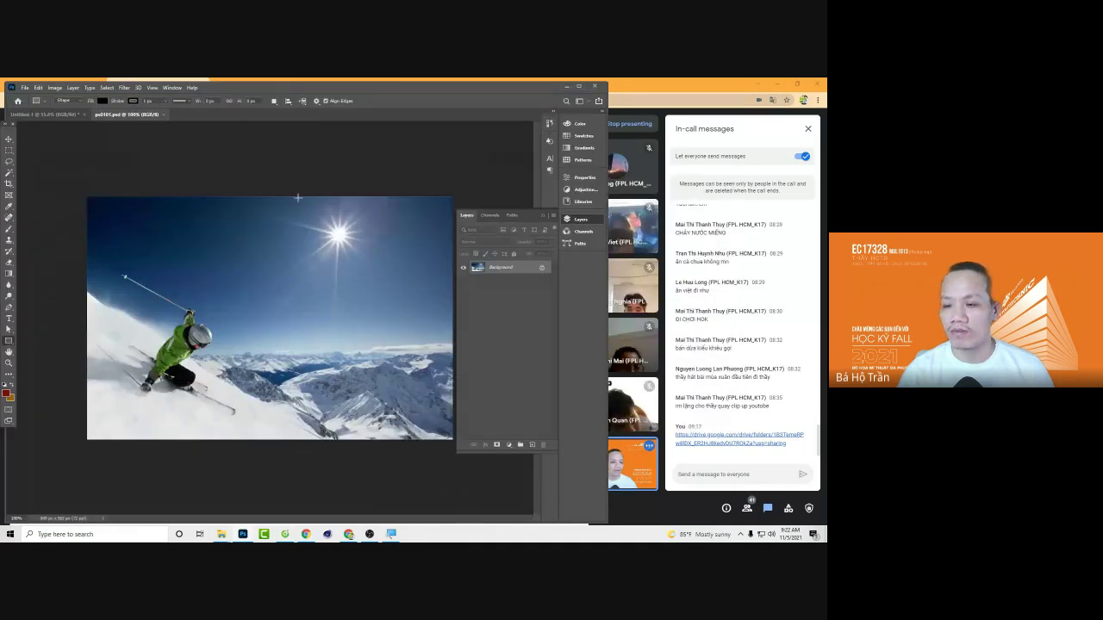
{"action": "key", "text": "alt+Tab"}
{"action": "mouse_move", "coordinate": [344, 191]}
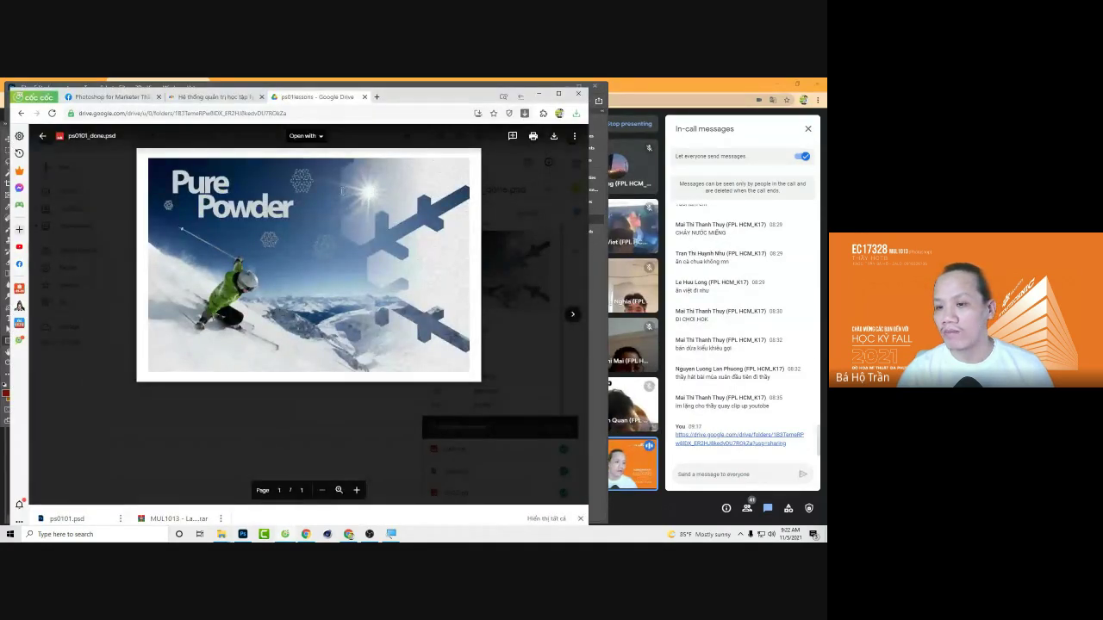
{"action": "key", "text": "alt+Tab"}
Step: Draw a black rectangle over the photo's right part and set its stroke to No Color
{"action": "left_click_drag", "start_coordinate": [298, 193], "coordinate": [458, 453]}
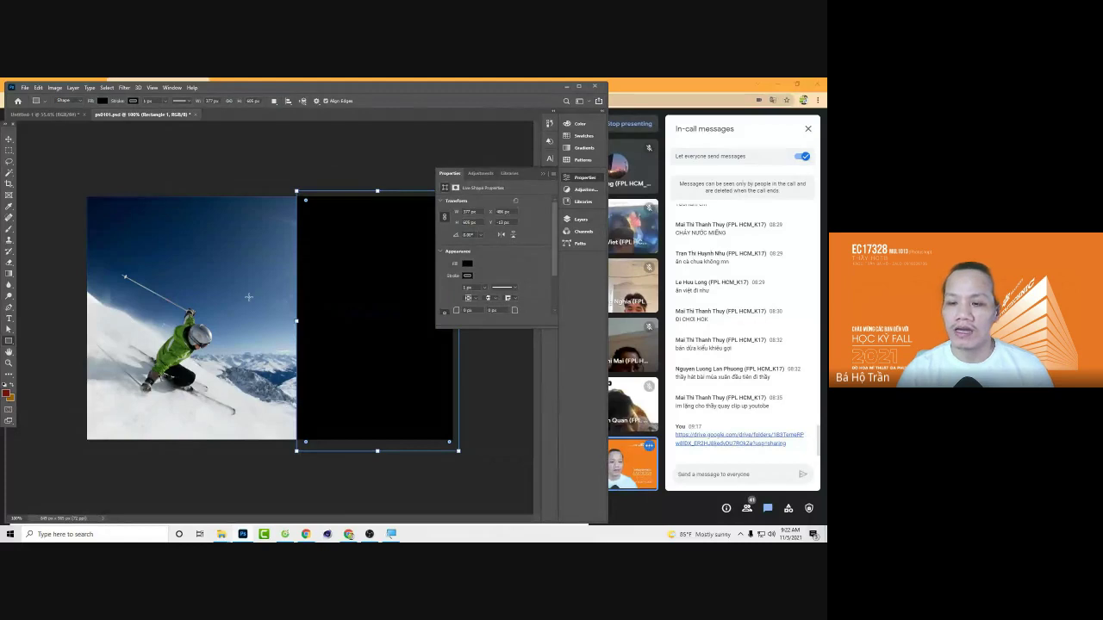
{"action": "key", "text": "alt+Tab"}
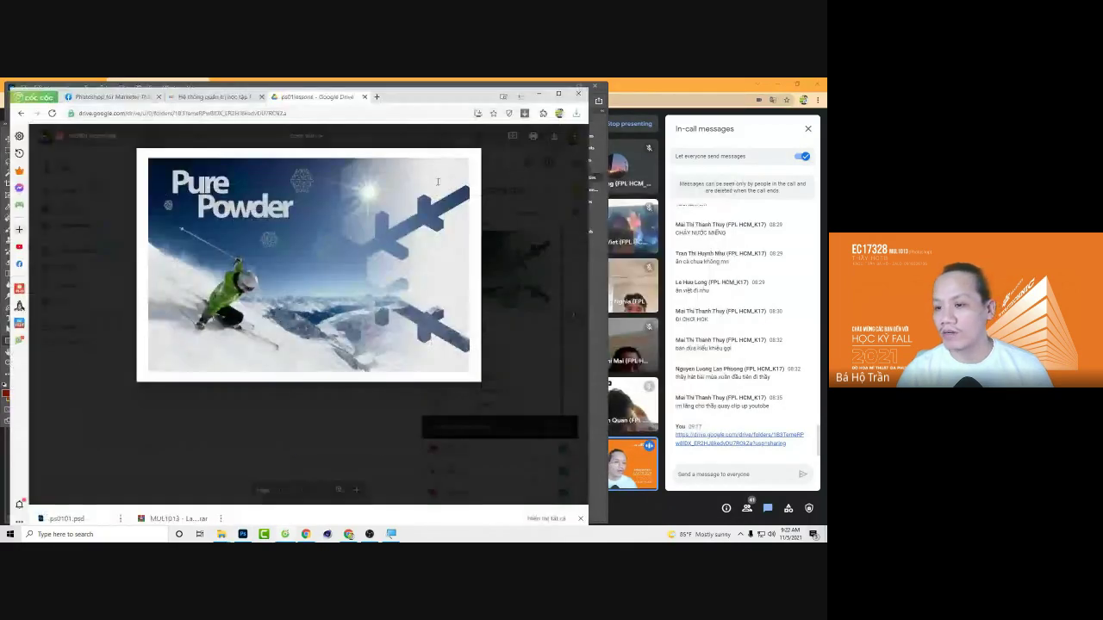
{"action": "key", "text": "alt+Tab"}
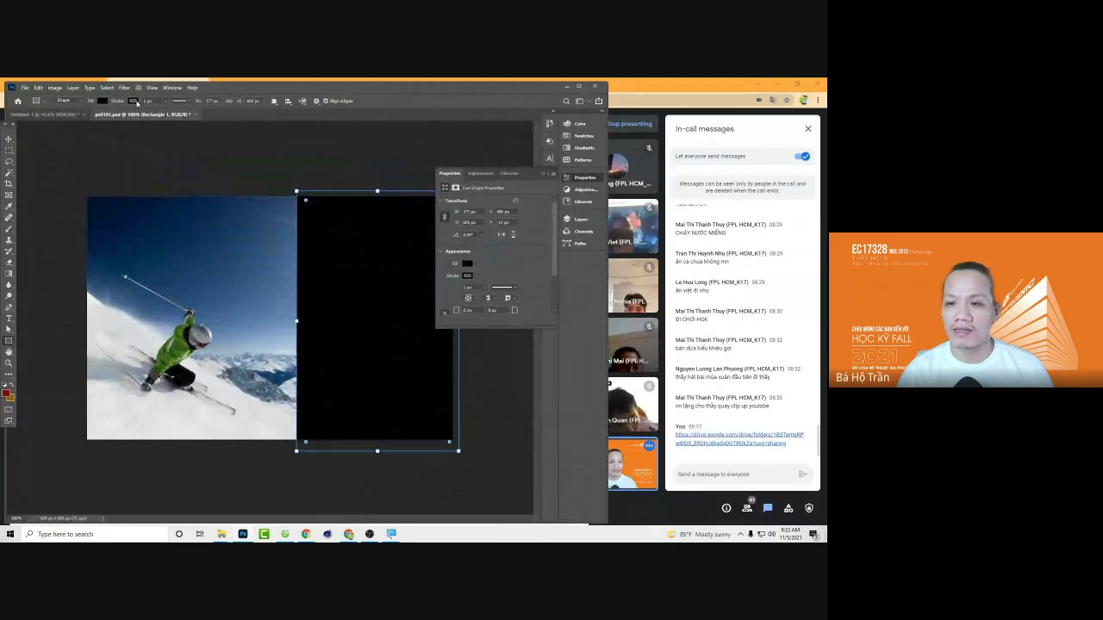
{"action": "left_click", "coordinate": [133, 102]}
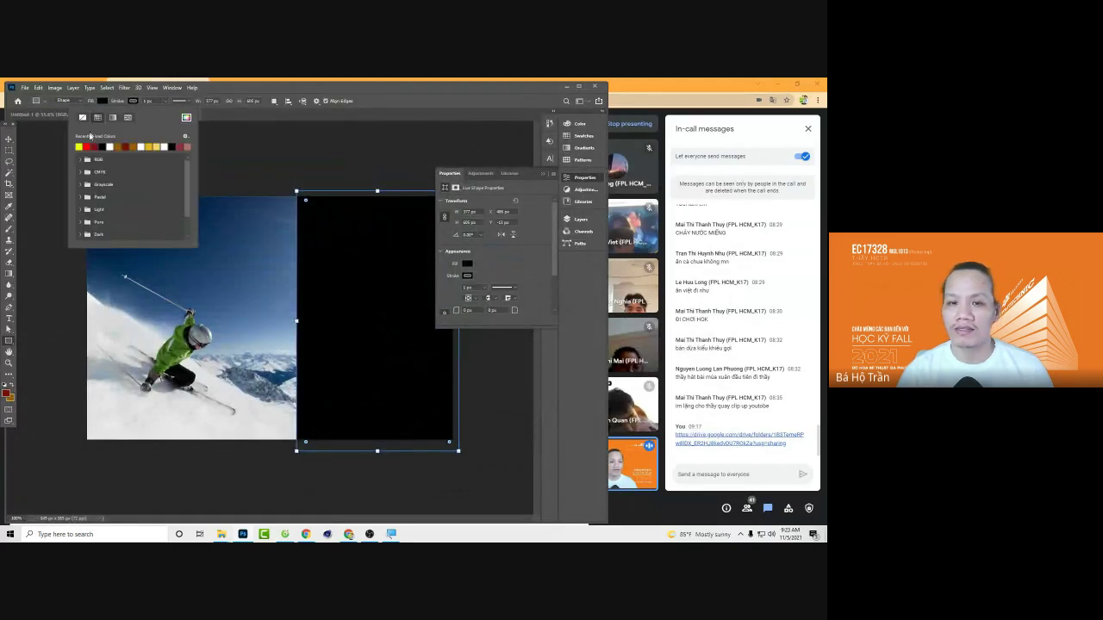
{"action": "left_click", "coordinate": [84, 119]}
{"action": "left_click", "coordinate": [102, 102]}
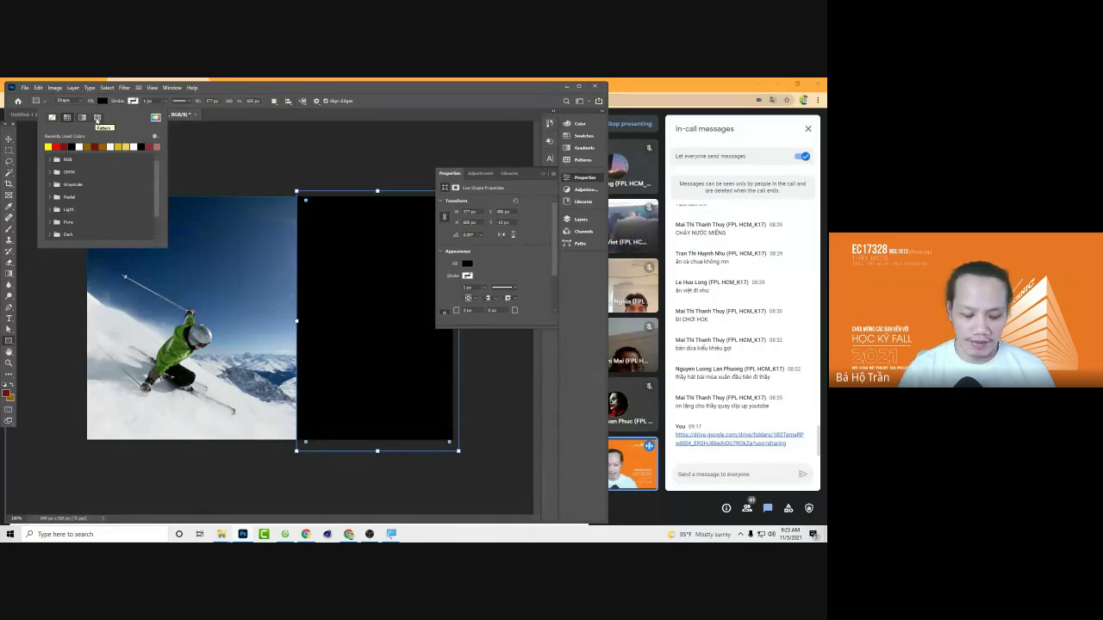
Step: Change the rectangle's fill to the pale blue pattern from the Water pattern group
{"action": "key", "text": "Escape"}
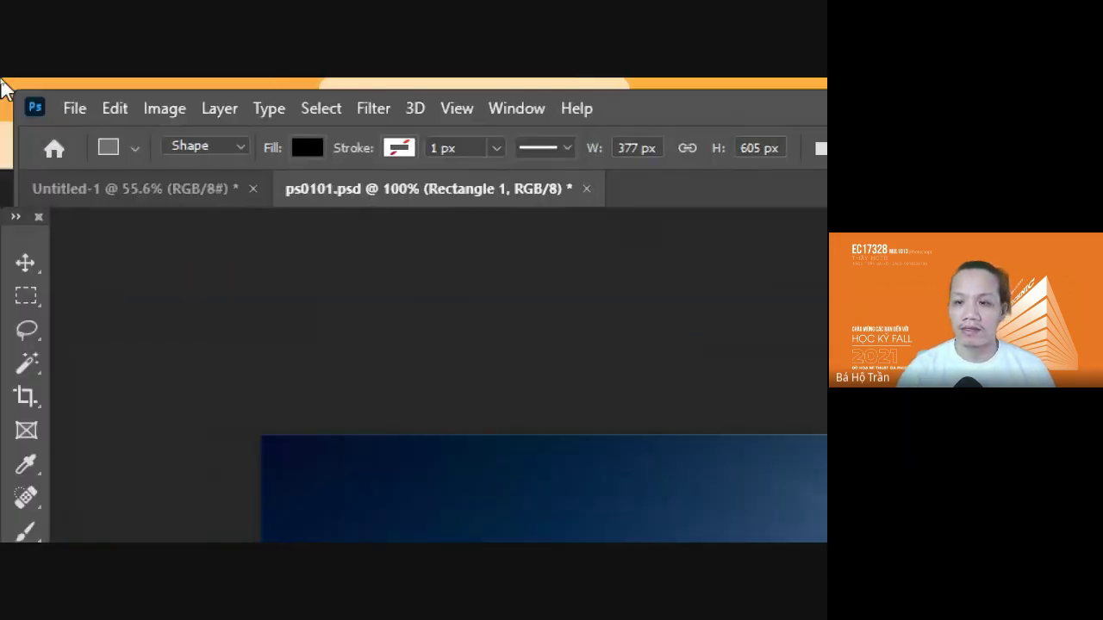
{"action": "left_click", "coordinate": [312, 145]}
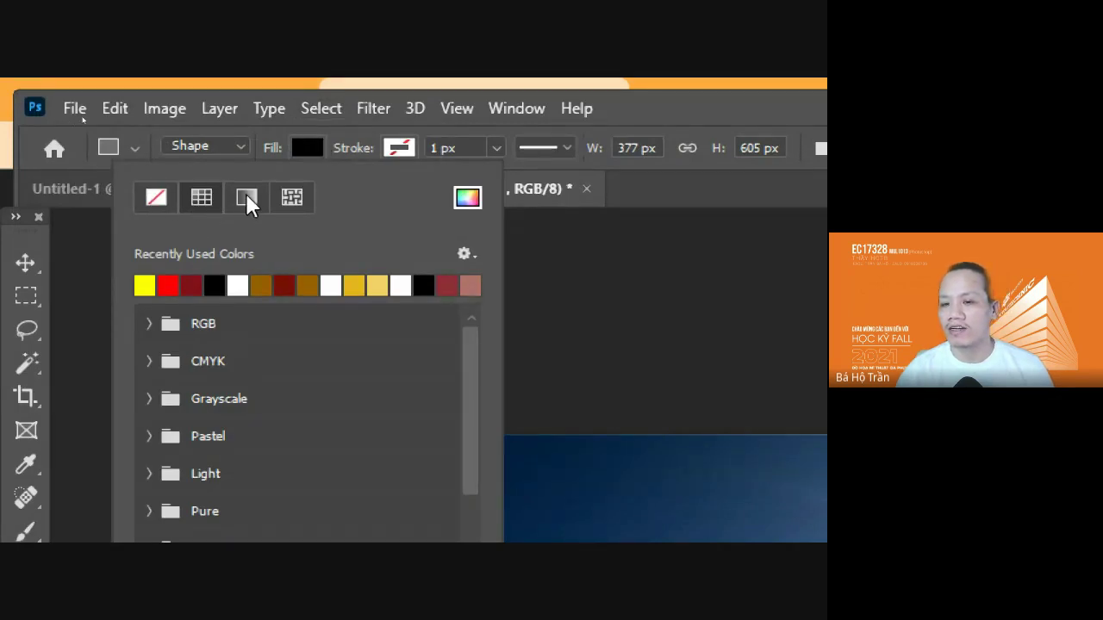
{"action": "left_click", "coordinate": [292, 198]}
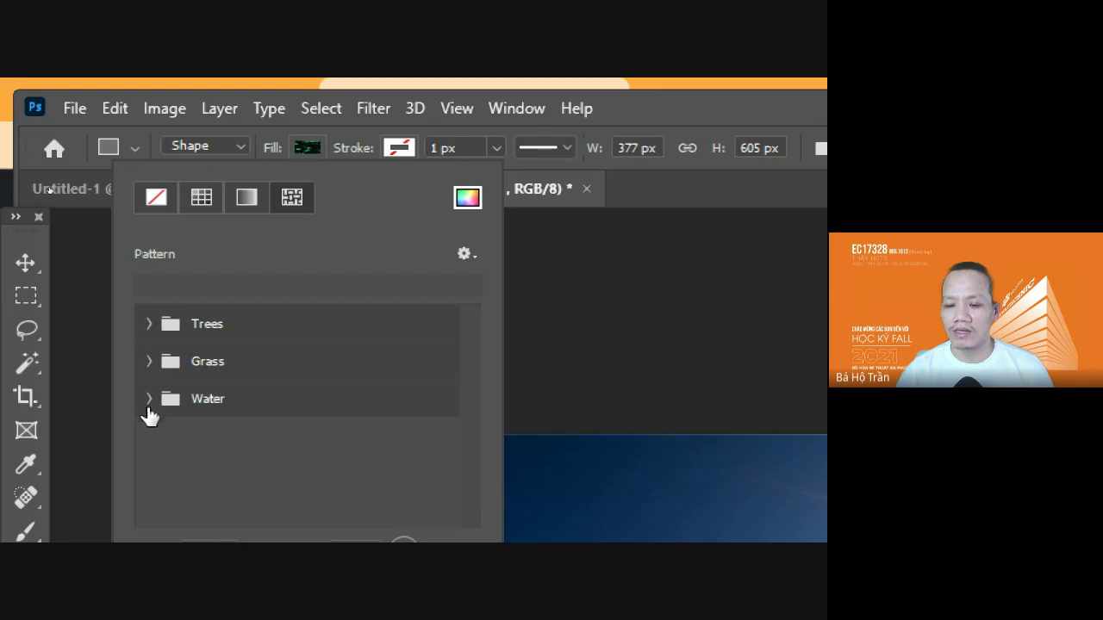
{"action": "left_click", "coordinate": [148, 326]}
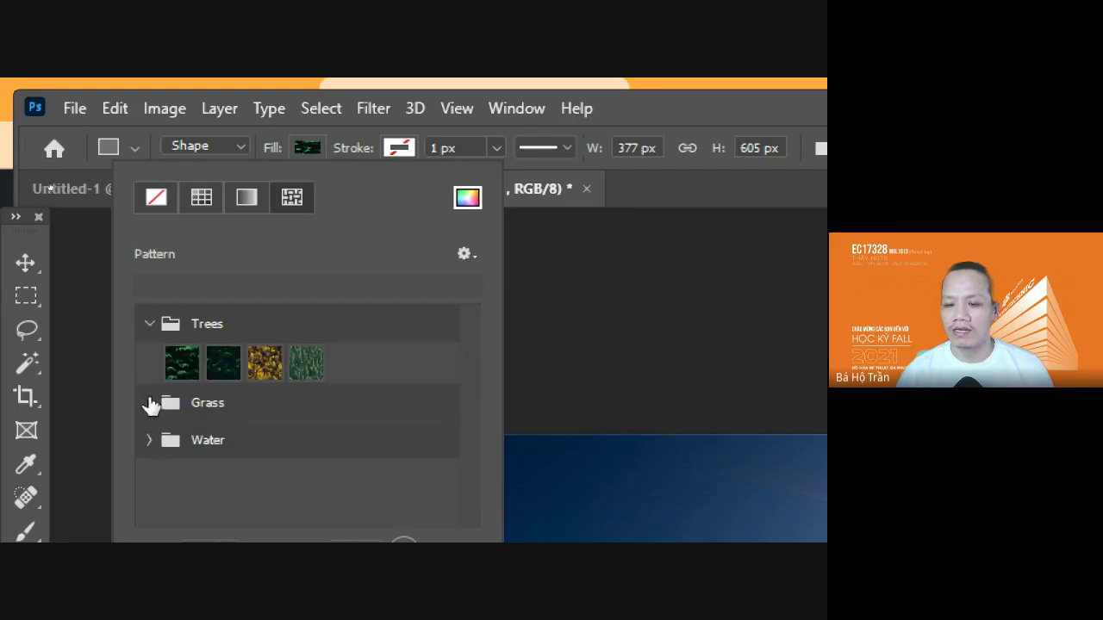
{"action": "left_click", "coordinate": [148, 403]}
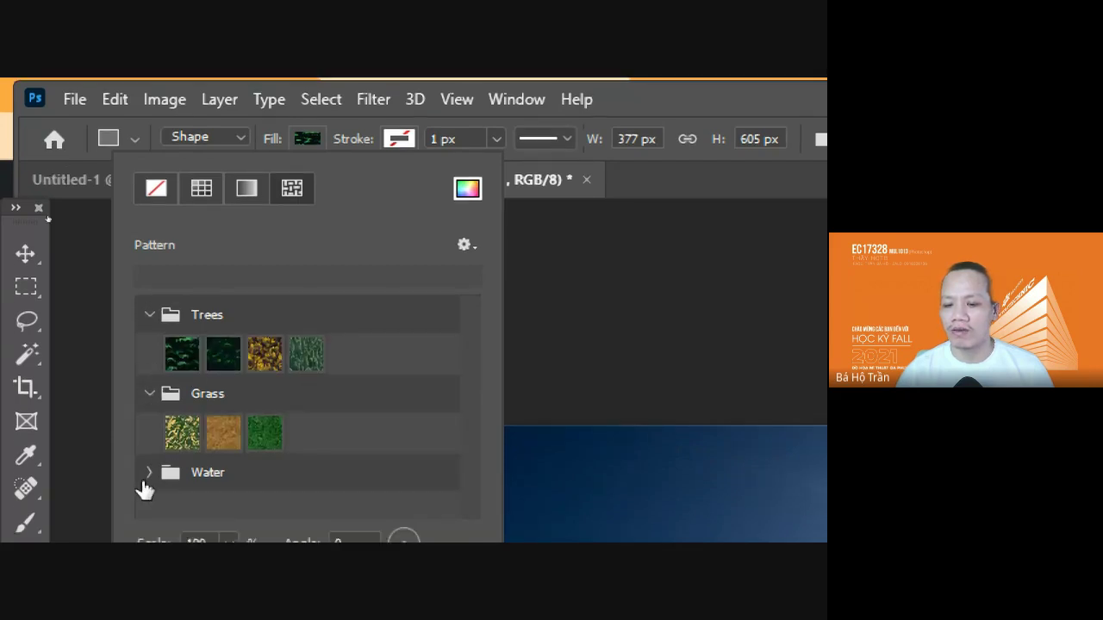
{"action": "left_click", "coordinate": [148, 460]}
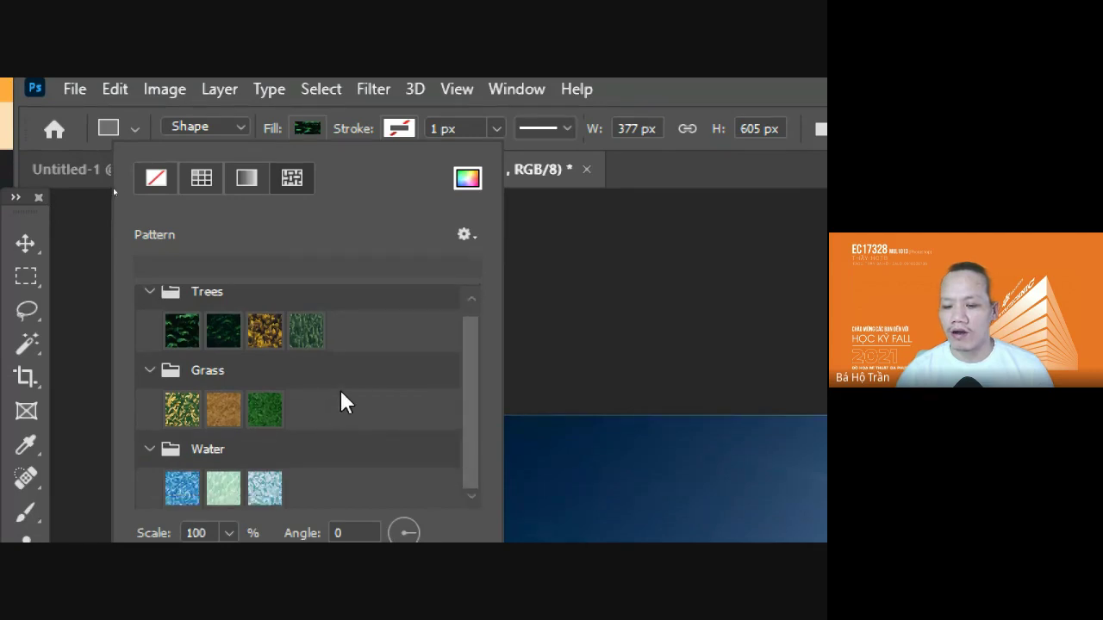
{"action": "key", "text": "alt+Tab"}
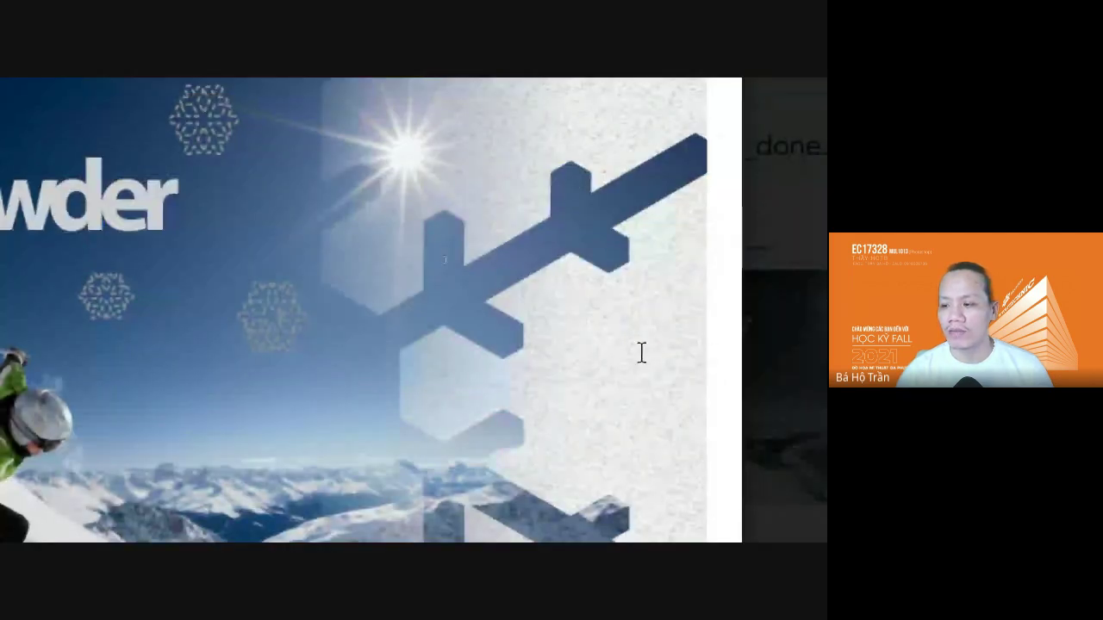
{"action": "key", "text": "alt+Tab"}
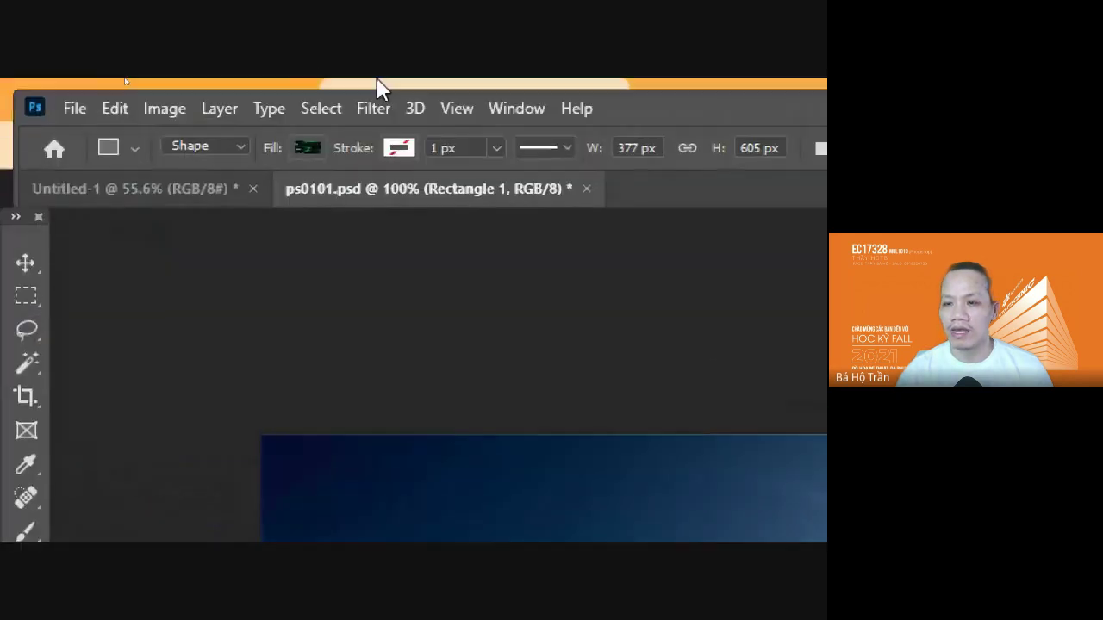
{"action": "left_click", "coordinate": [308, 149]}
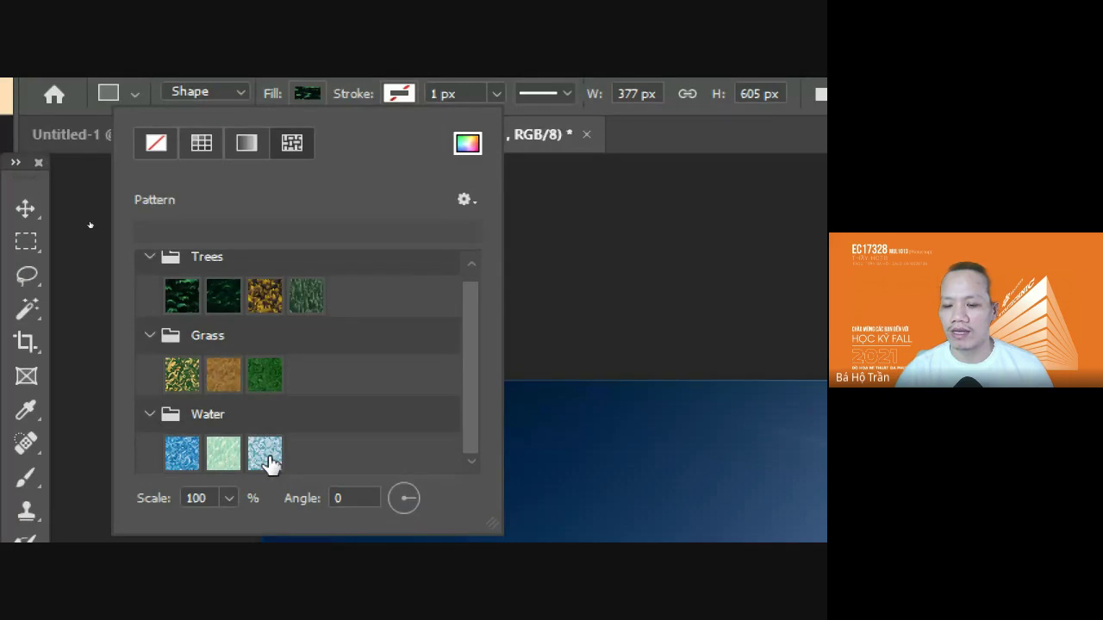
{"action": "left_click", "coordinate": [267, 455]}
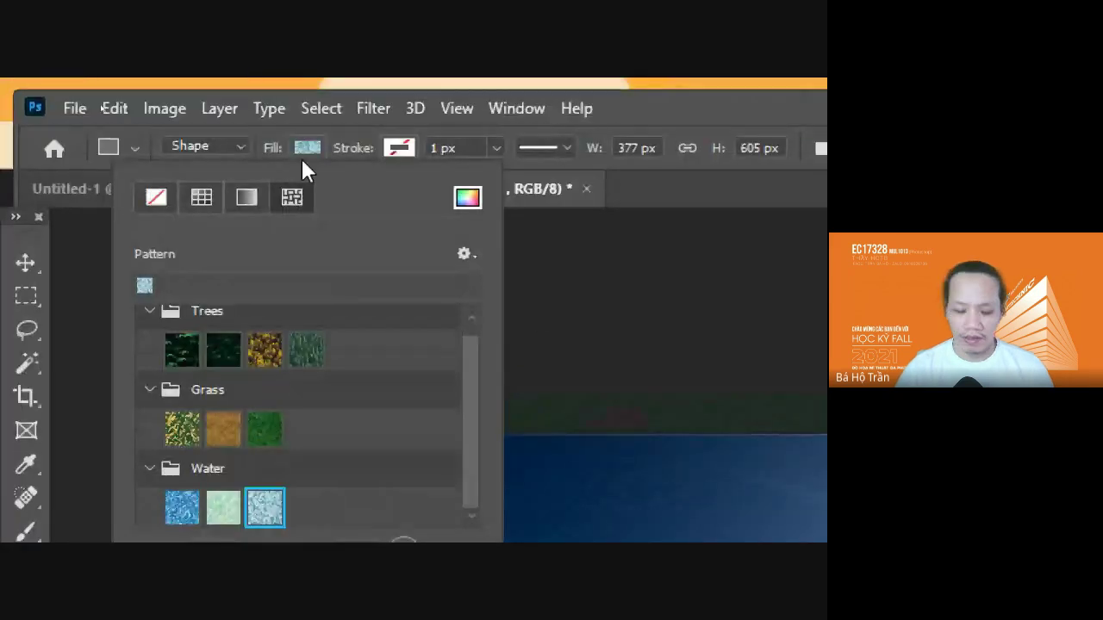
{"action": "left_click", "coordinate": [302, 160]}
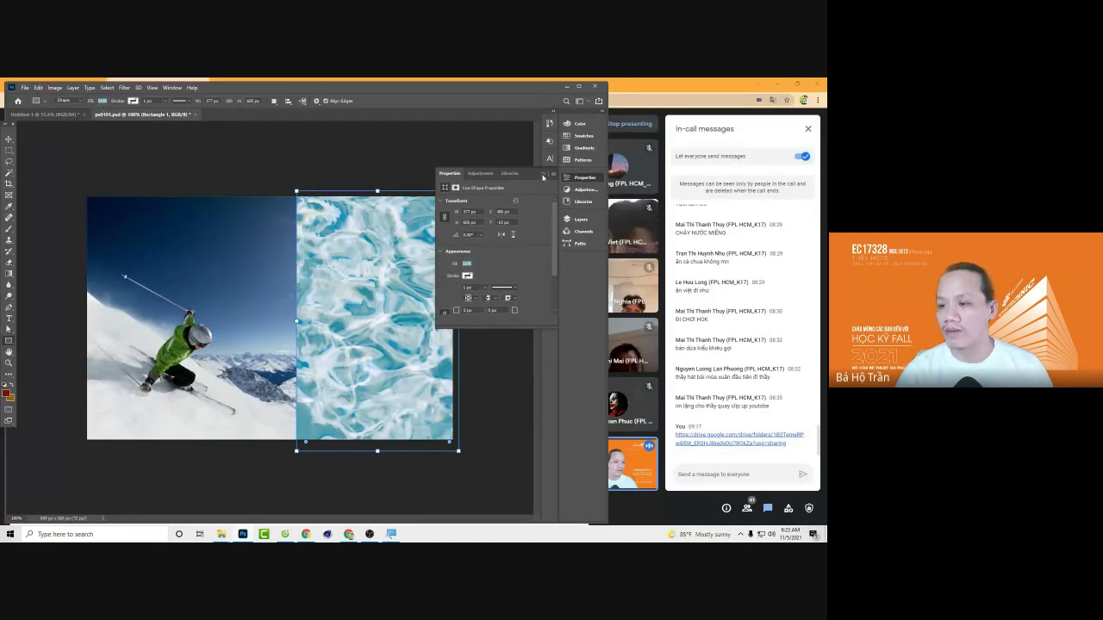
Step: Lower the Rectangle 1 layer's opacity to about 57% in the Layers panel
{"action": "left_click", "coordinate": [541, 174]}
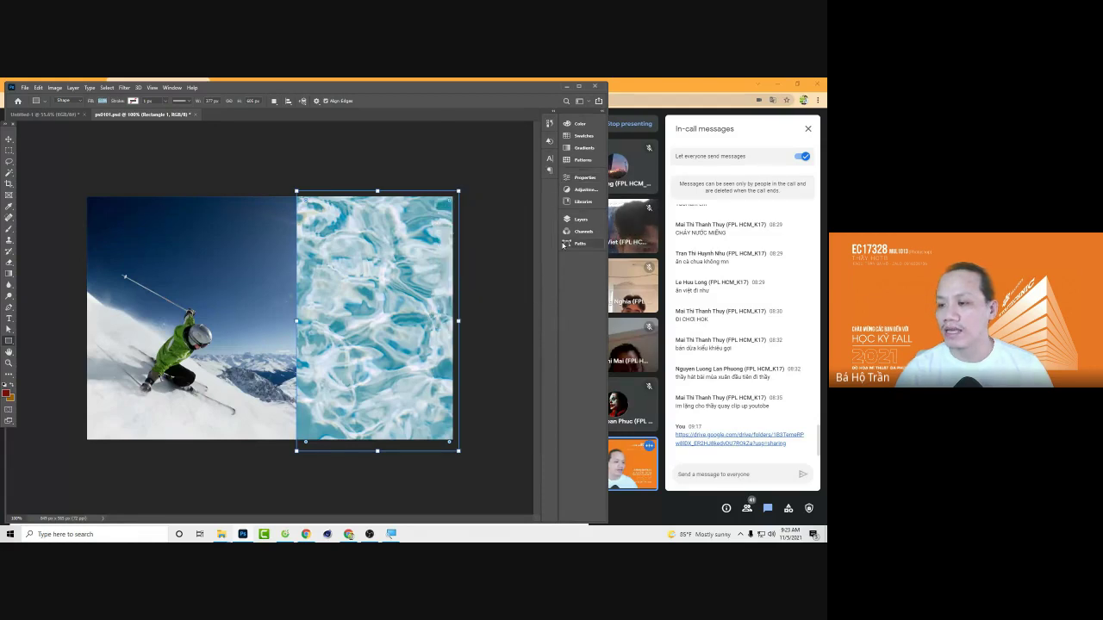
{"action": "left_click", "coordinate": [569, 224]}
{"action": "left_click", "coordinate": [551, 245]}
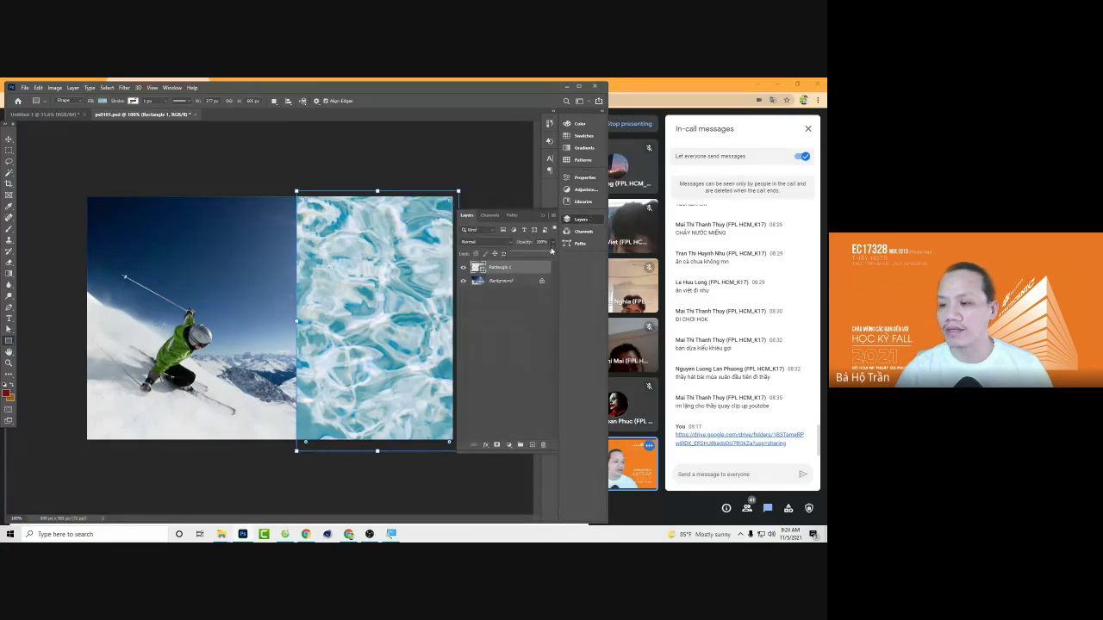
{"action": "left_click_drag", "start_coordinate": [542, 253], "coordinate": [538, 254]}
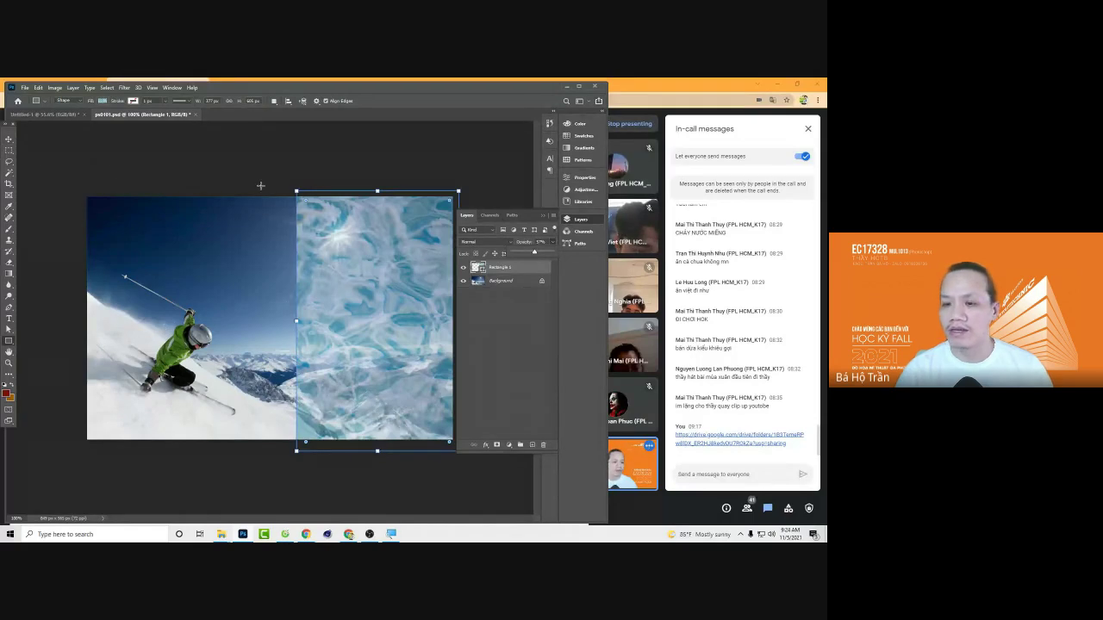
{"action": "key", "text": "alt+Tab"}
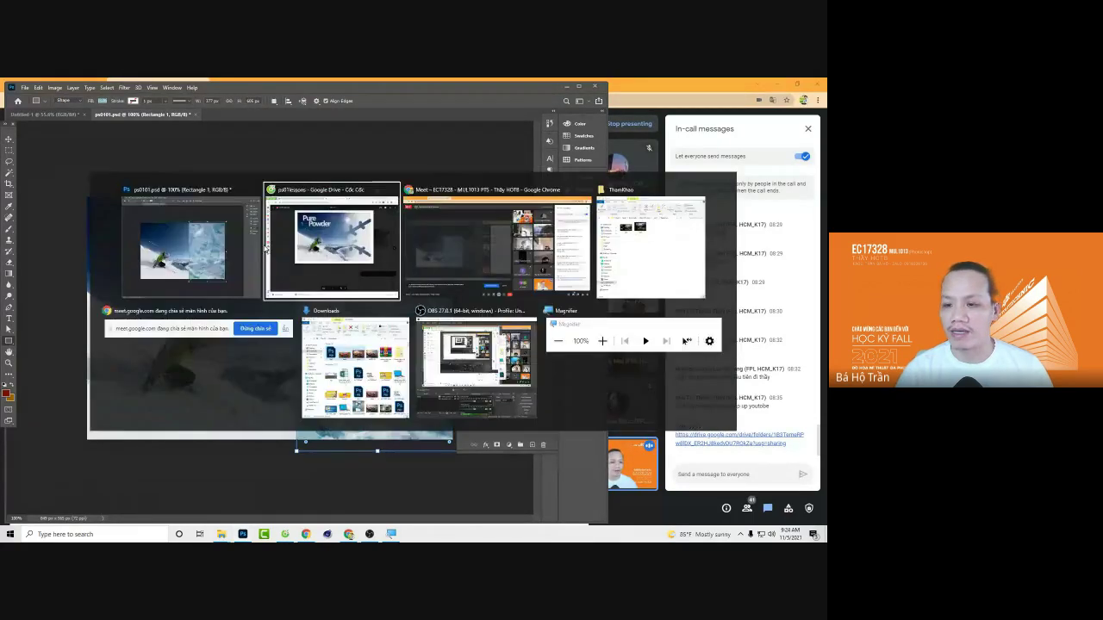
{"action": "left_click", "coordinate": [265, 247]}
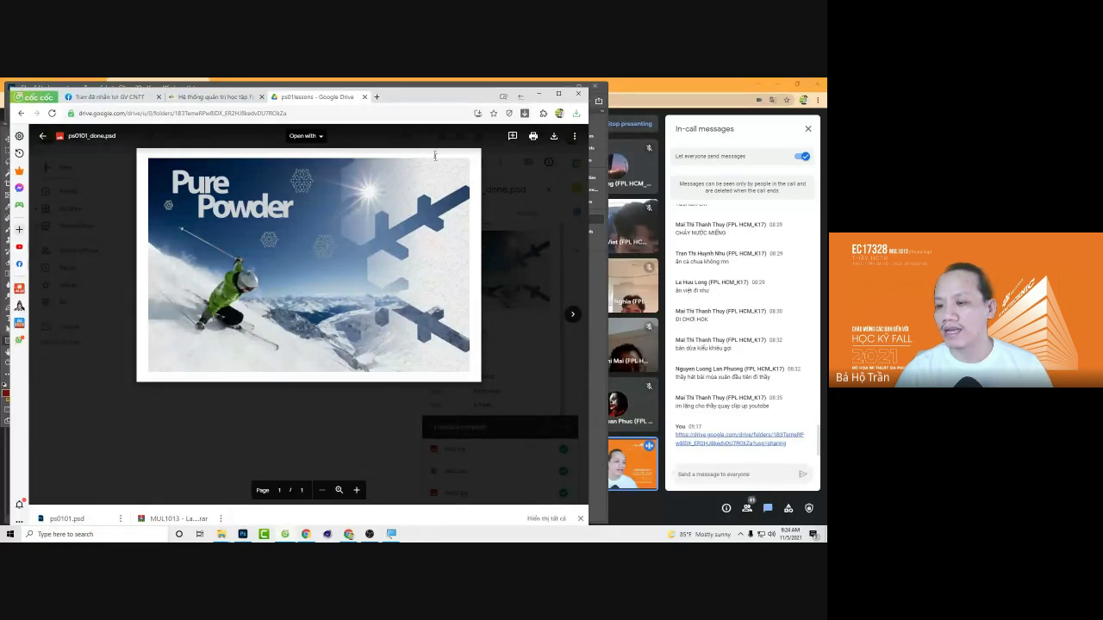
{"action": "key", "text": "alt+Tab"}
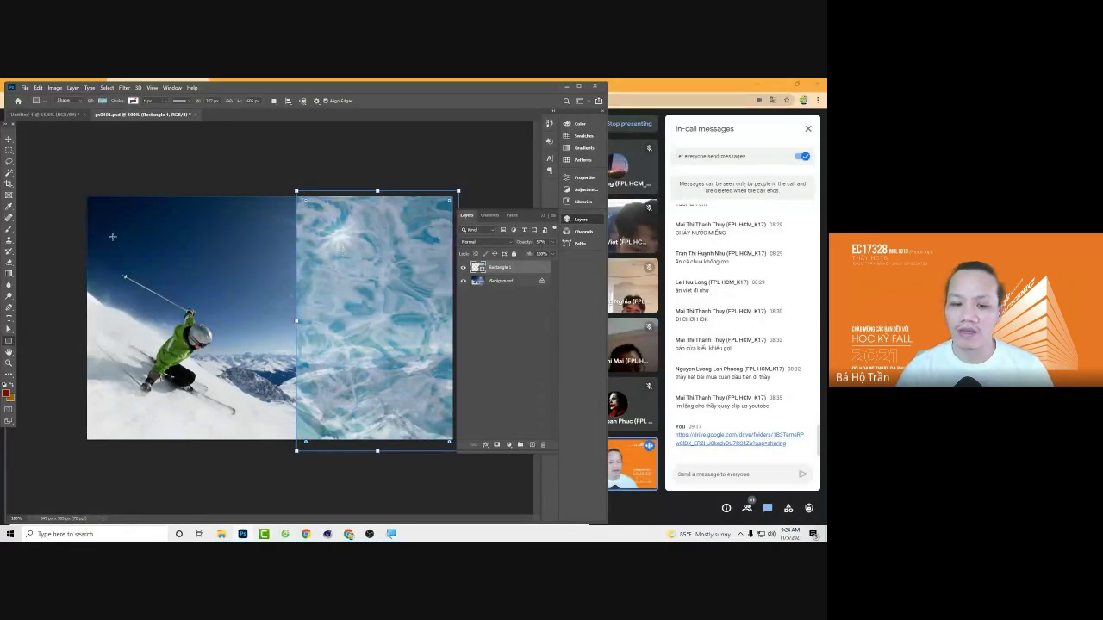
Step: Switch from the Rectangle tool to the Custom Shape Tool
{"action": "right_click", "coordinate": [10, 341]}
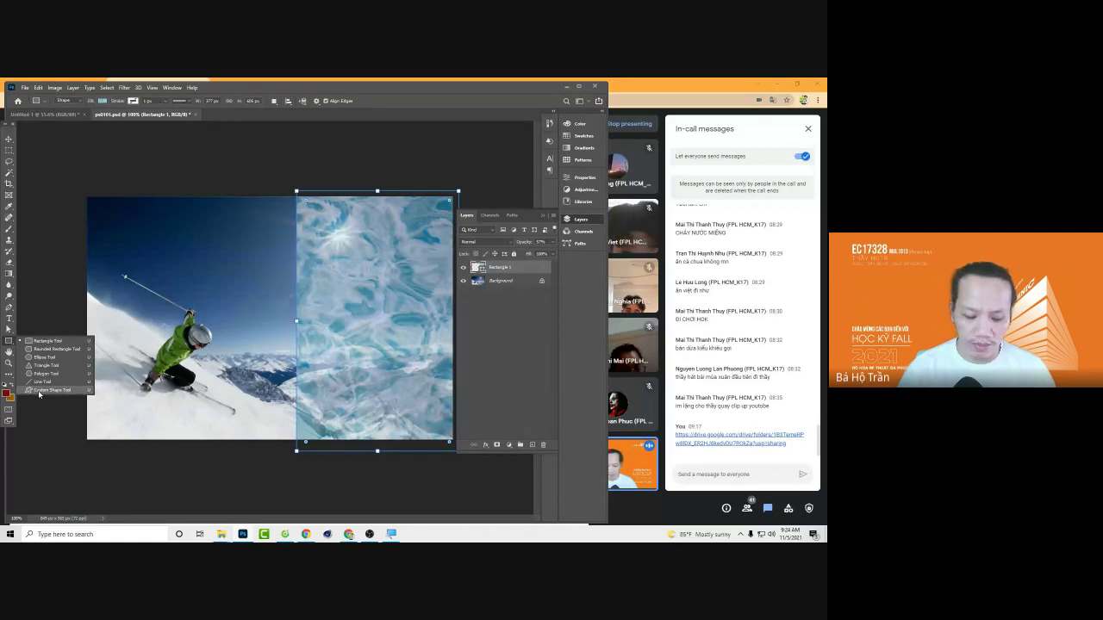
{"action": "left_click", "coordinate": [38, 390]}
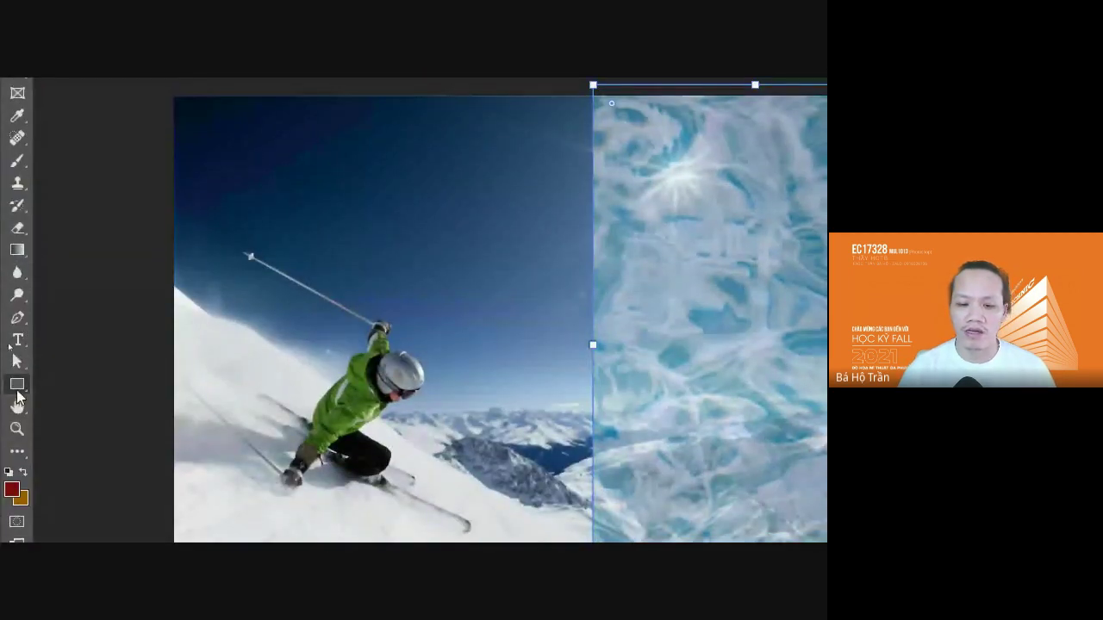
{"action": "right_click", "coordinate": [17, 392]}
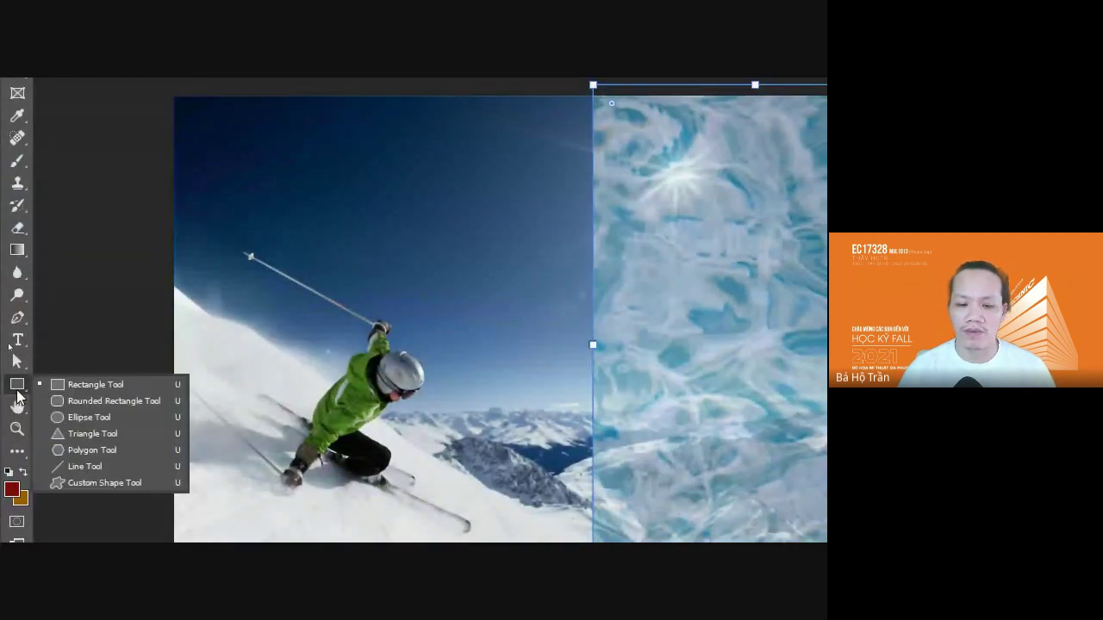
{"action": "left_click", "coordinate": [82, 483]}
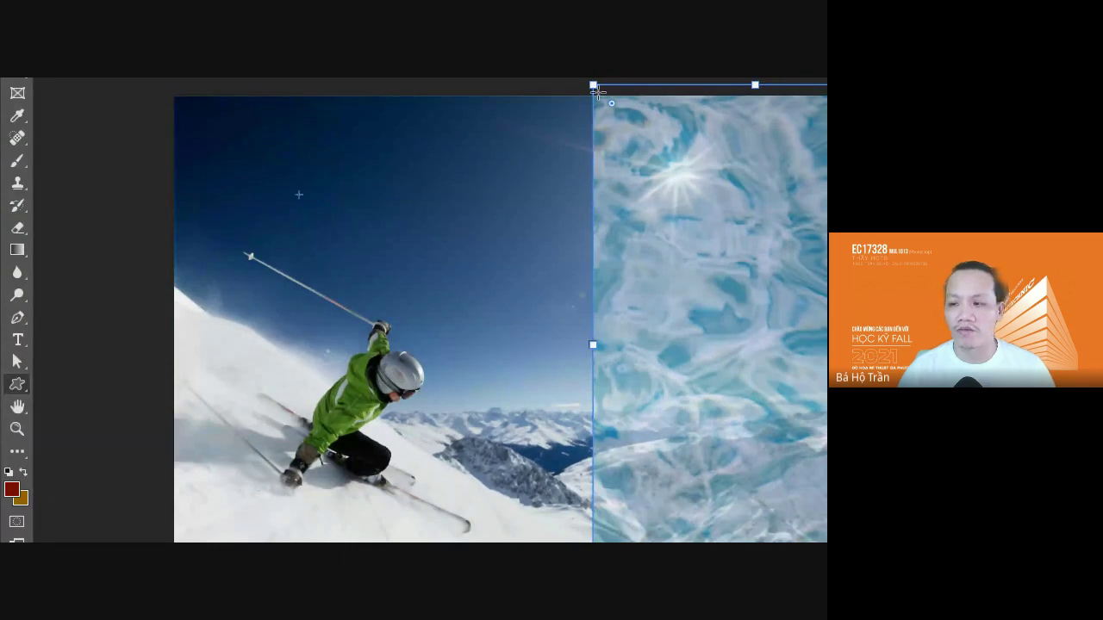
Step: In the enlarged shape picker, collapse Shapes, expand Nature and choose the snowflake
{"action": "left_click", "coordinate": [667, 125]}
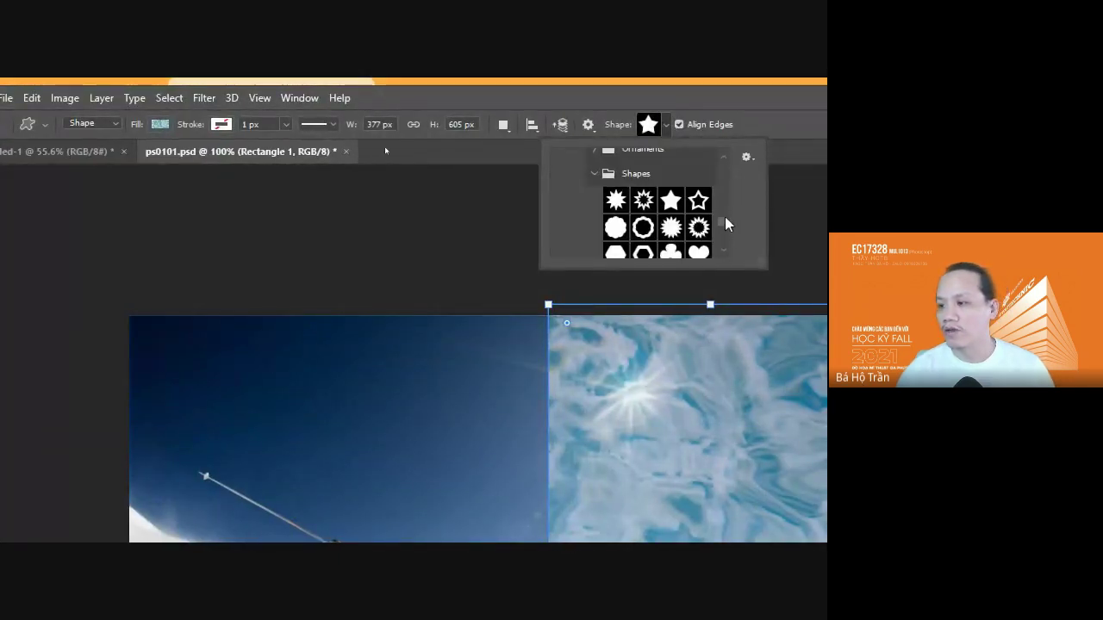
{"action": "scroll", "coordinate": [725, 217], "scroll_direction": "up", "scroll_amount": 3}
{"action": "scroll", "coordinate": [725, 217], "scroll_direction": "up", "scroll_amount": 3}
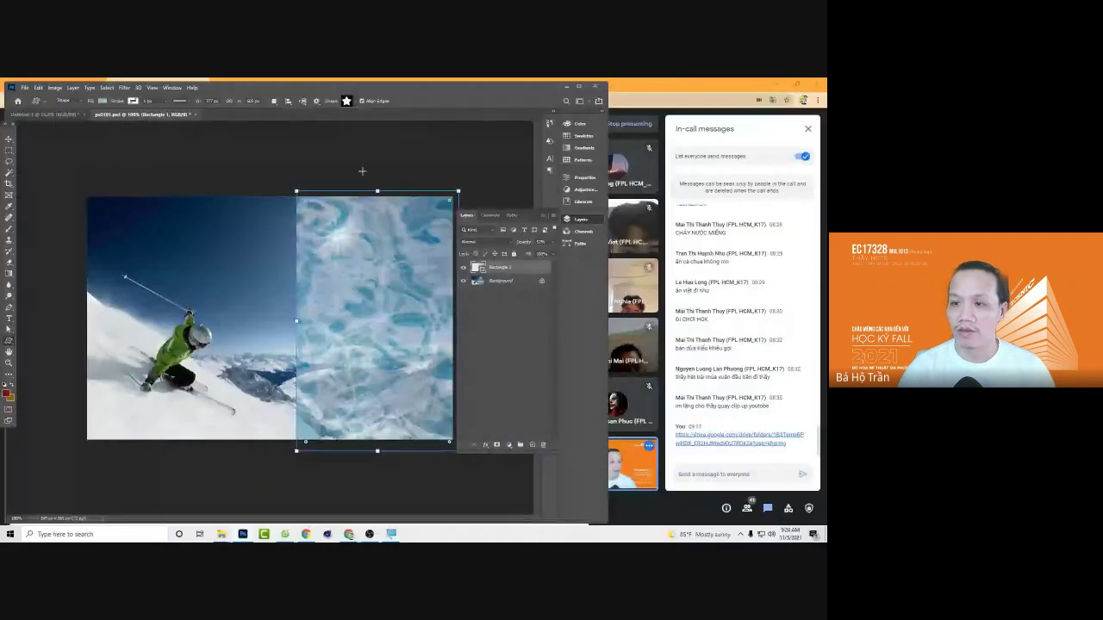
{"action": "left_click", "coordinate": [351, 102]}
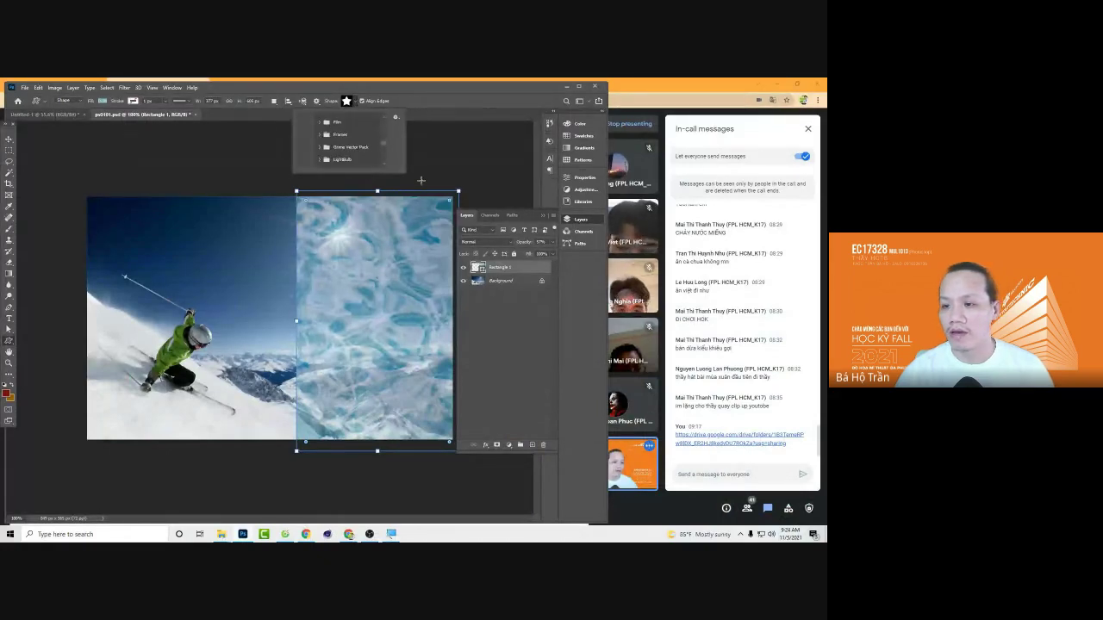
{"action": "left_click_drag", "start_coordinate": [403, 170], "coordinate": [447, 349]}
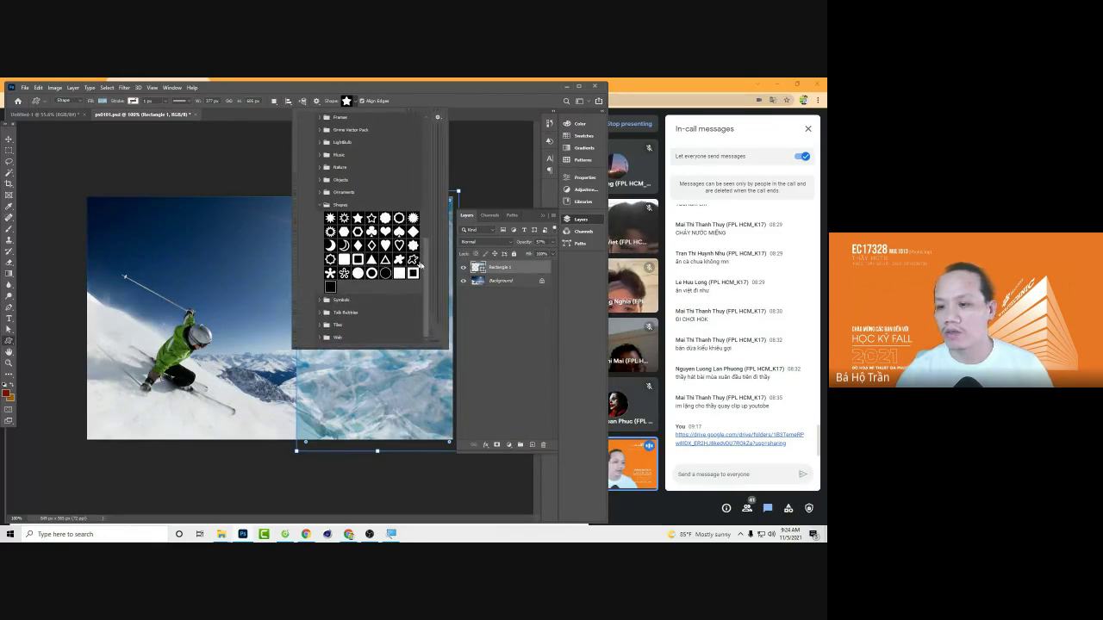
{"action": "left_click", "coordinate": [318, 205]}
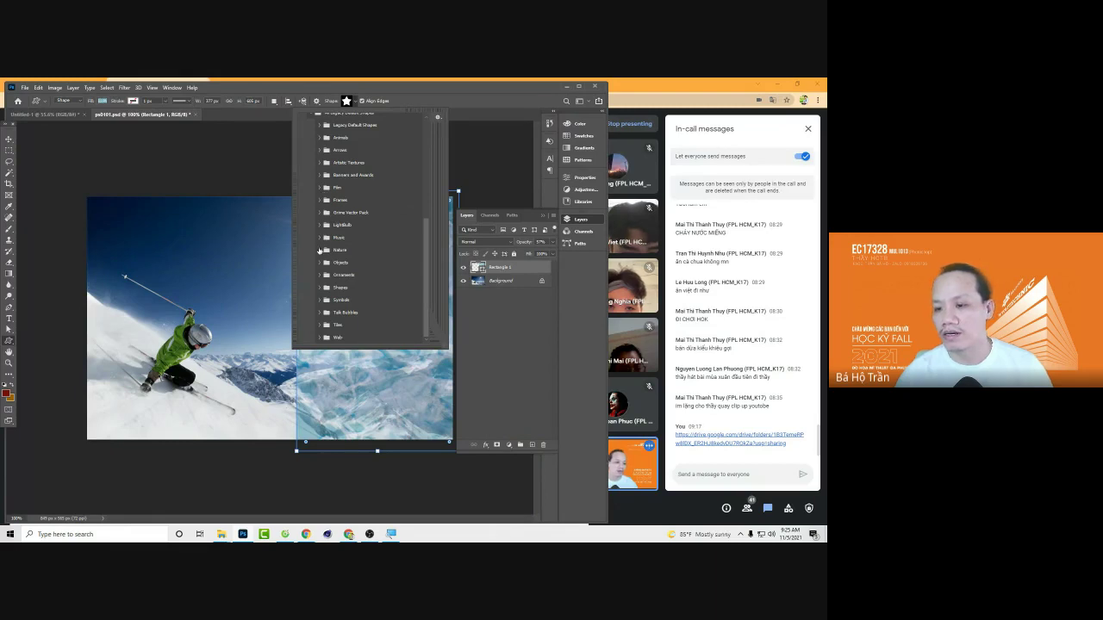
{"action": "left_click", "coordinate": [319, 249]}
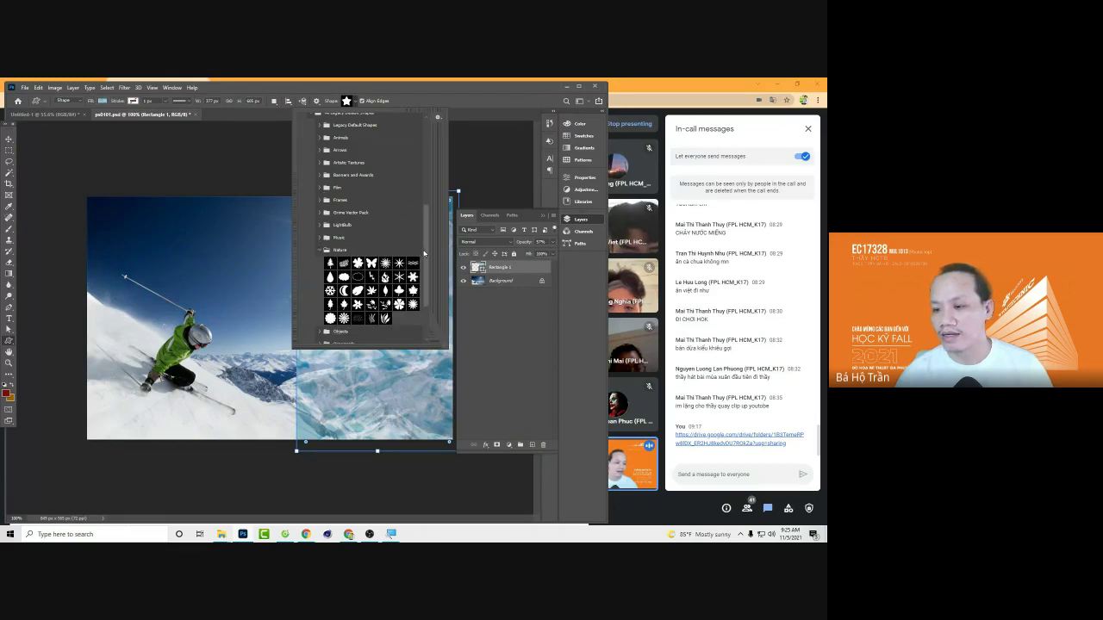
{"action": "left_click_drag", "start_coordinate": [424, 253], "coordinate": [424, 281]}
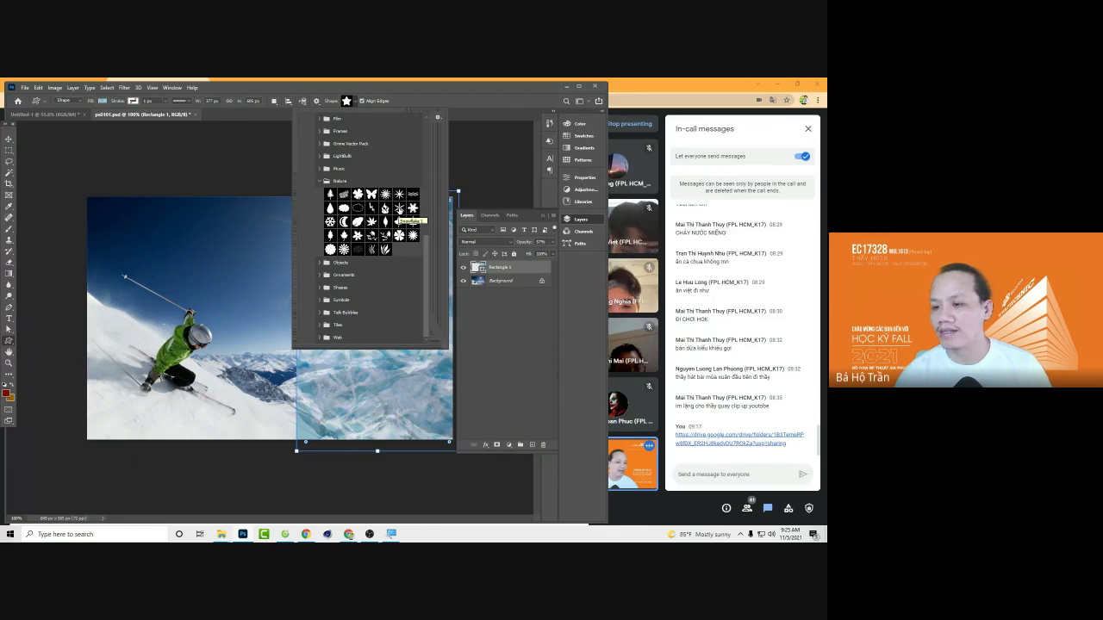
{"action": "left_click", "coordinate": [399, 207]}
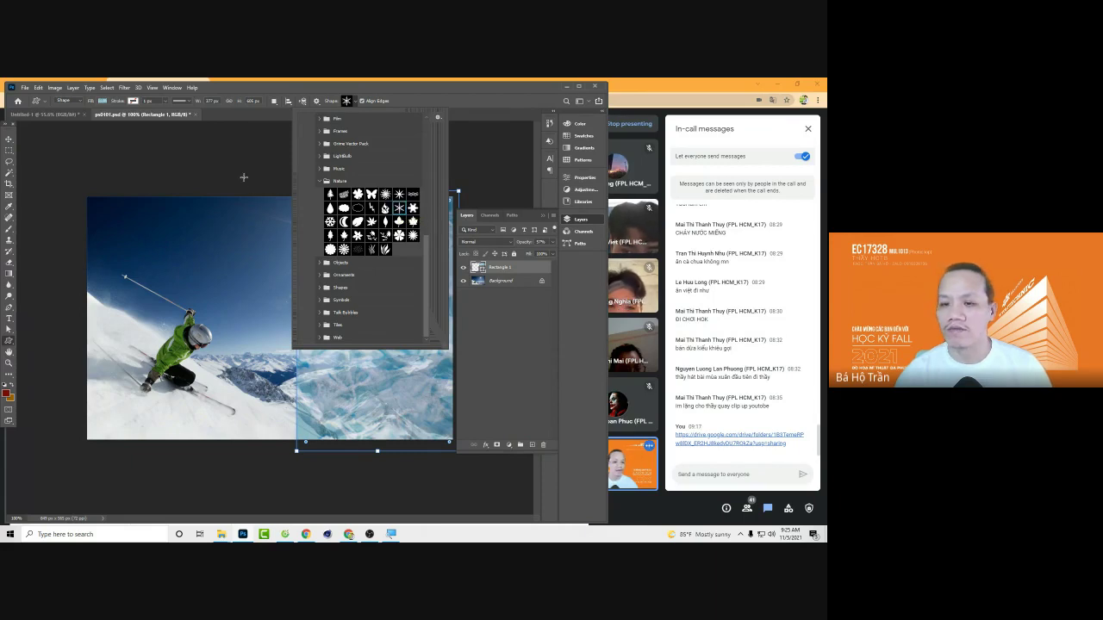
Step: Remove the separate blue snowflake and draw a large snowflake subtracted from the water rectangle
{"action": "mouse_move", "coordinate": [233, 224]}
{"action": "left_mouse_down"}
{"action": "mouse_move", "coordinate": [340, 355]}
{"action": "mouse_move", "coordinate": [344, 344]}
{"action": "left_mouse_up"}
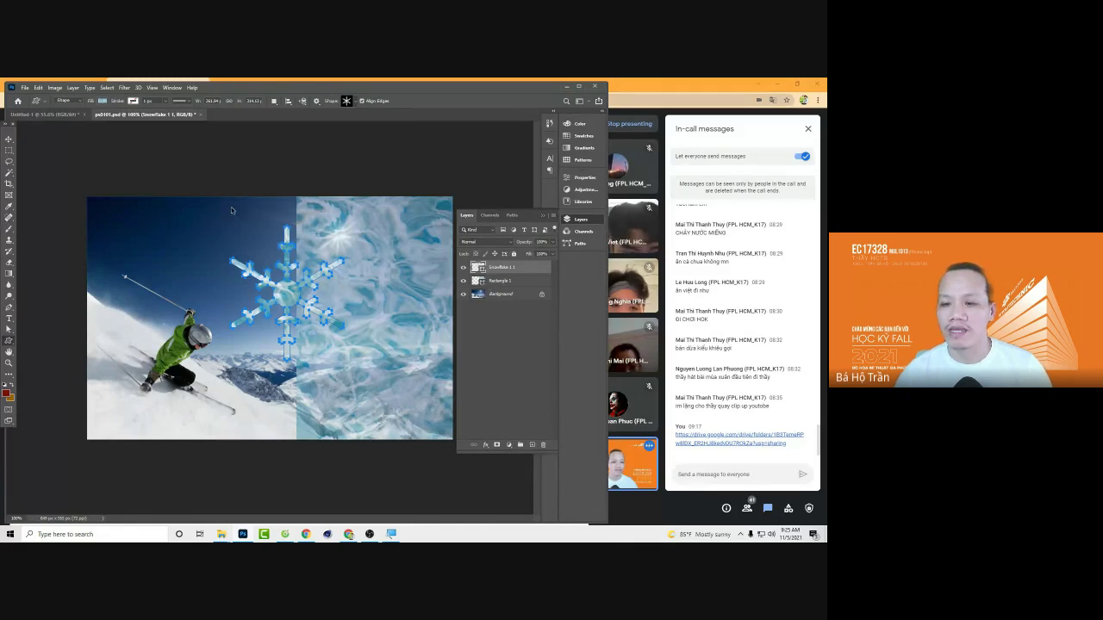
{"action": "key", "text": "ctrl+z"}
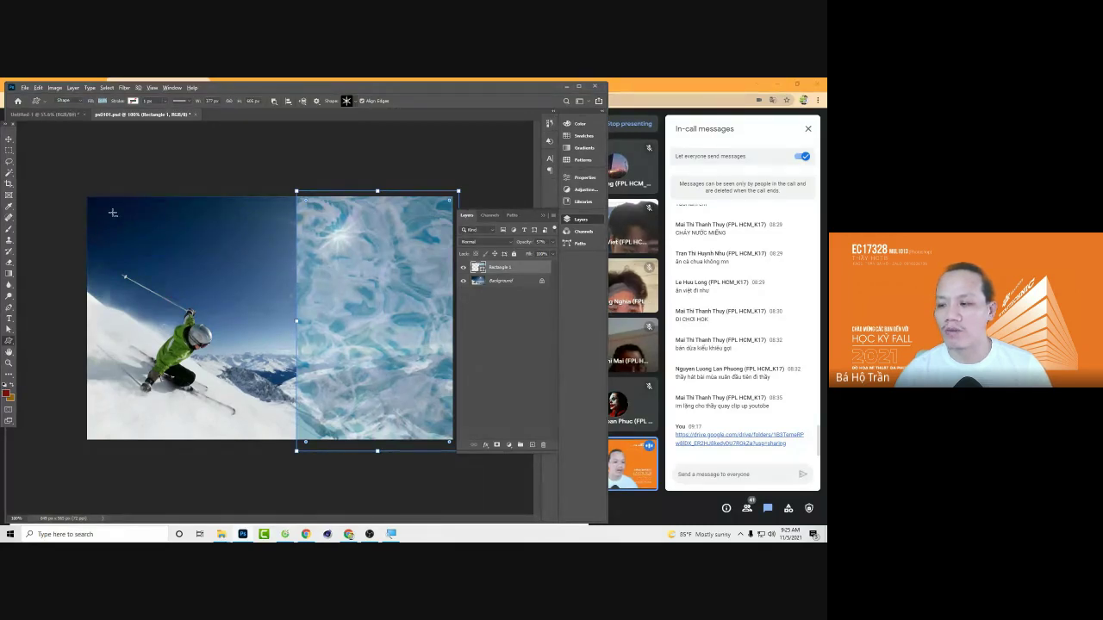
{"action": "left_click_drag", "start_coordinate": [306, 222], "coordinate": [421, 344]}
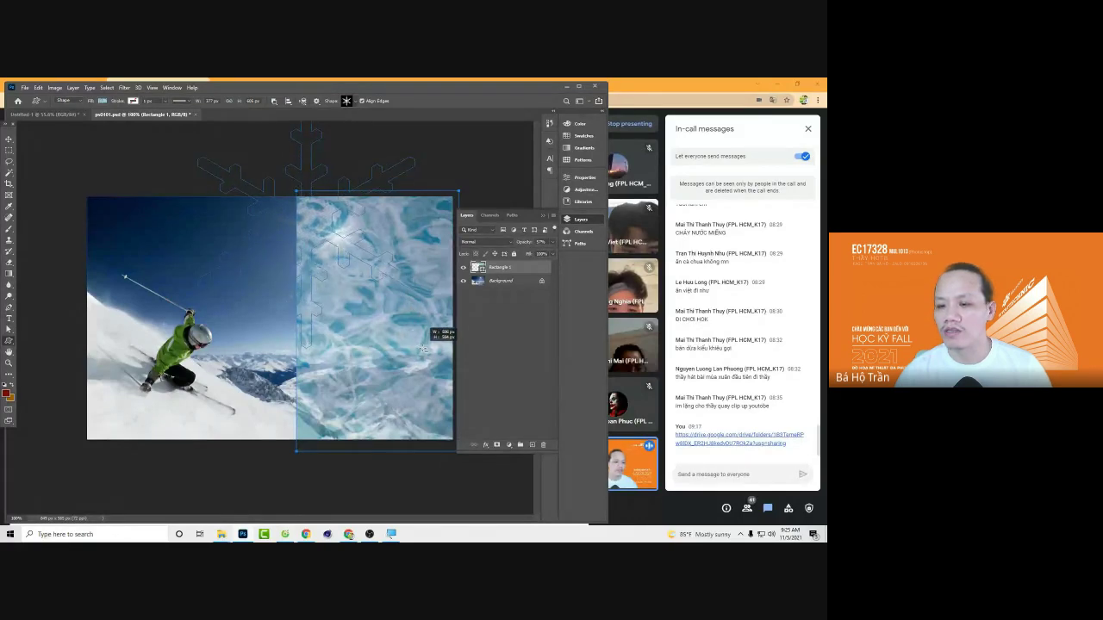
{"action": "left_click_drag", "start_coordinate": [420, 344], "coordinate": [435, 343]}
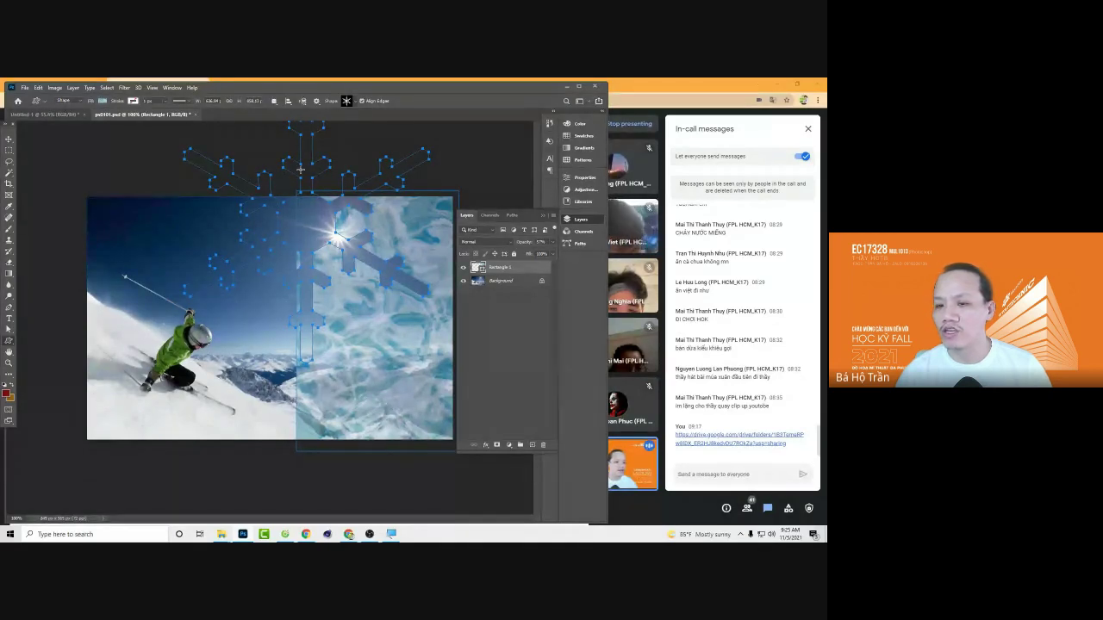
{"action": "left_click", "coordinate": [9, 328]}
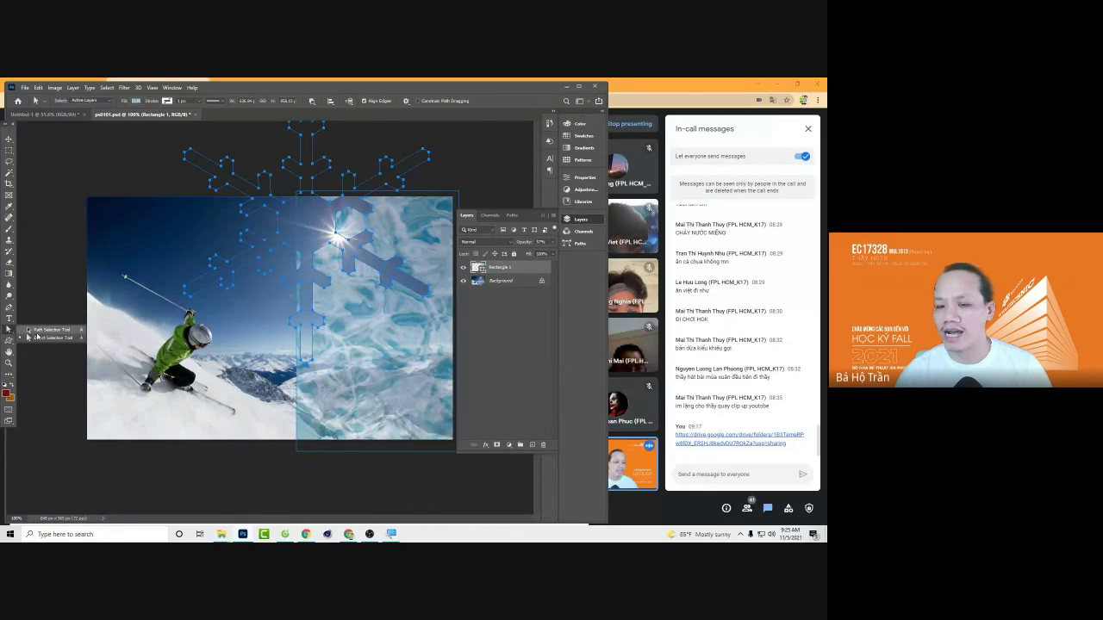
Step: Move the snowflake cut-out down and left, checking it against the Pure Powder reference
{"action": "left_click", "coordinate": [37, 337]}
{"action": "left_click_drag", "start_coordinate": [287, 233], "coordinate": [278, 333]}
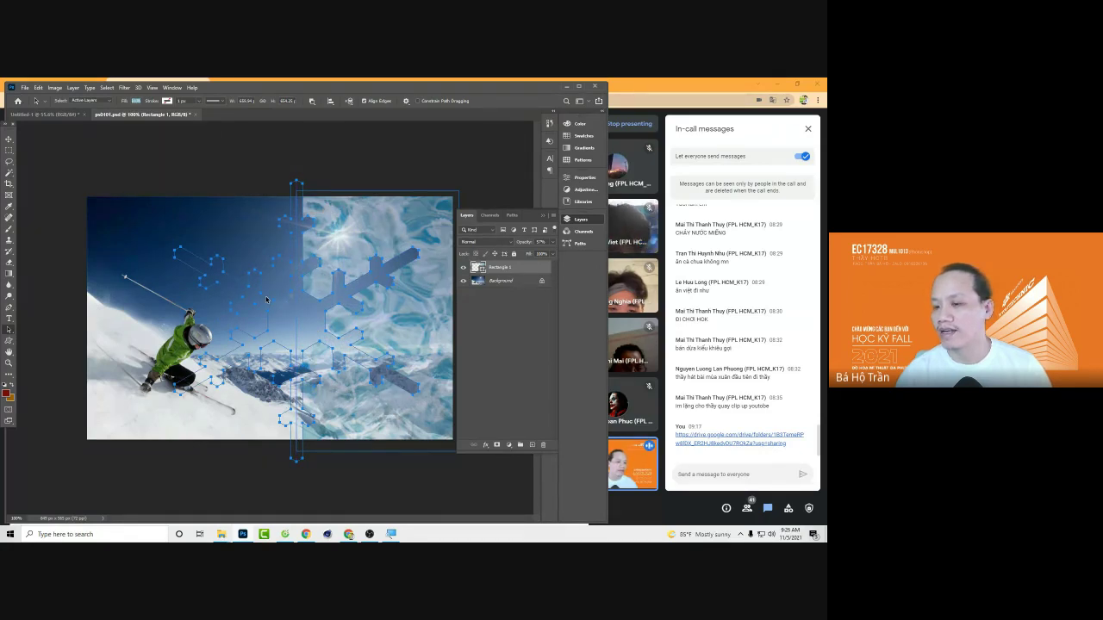
{"action": "key", "text": "alt+Tab"}
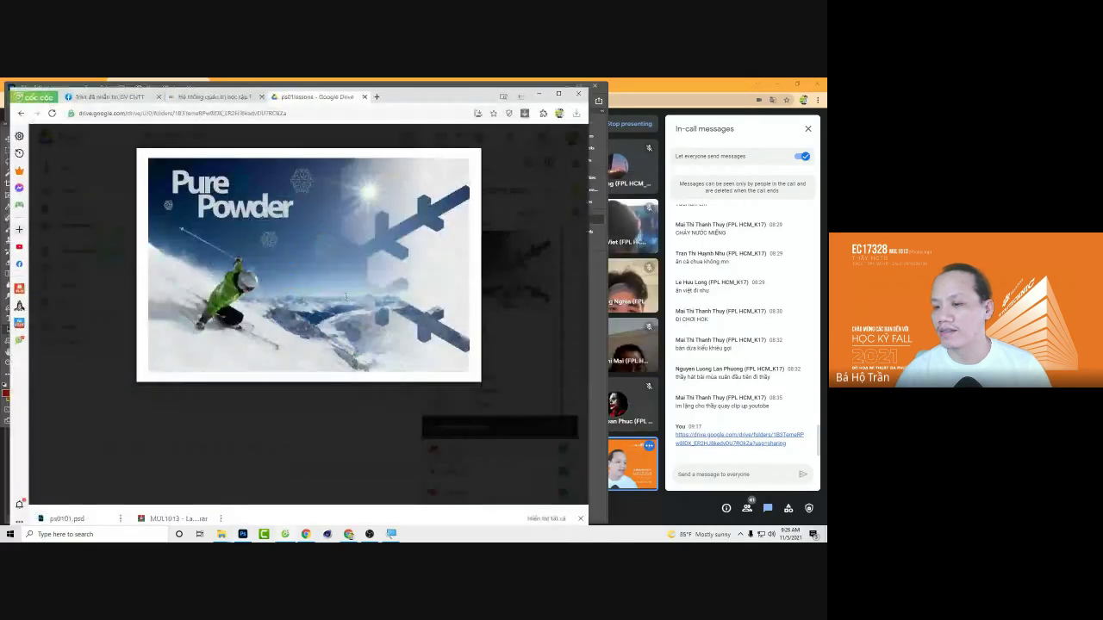
{"action": "key", "text": "alt+Tab"}
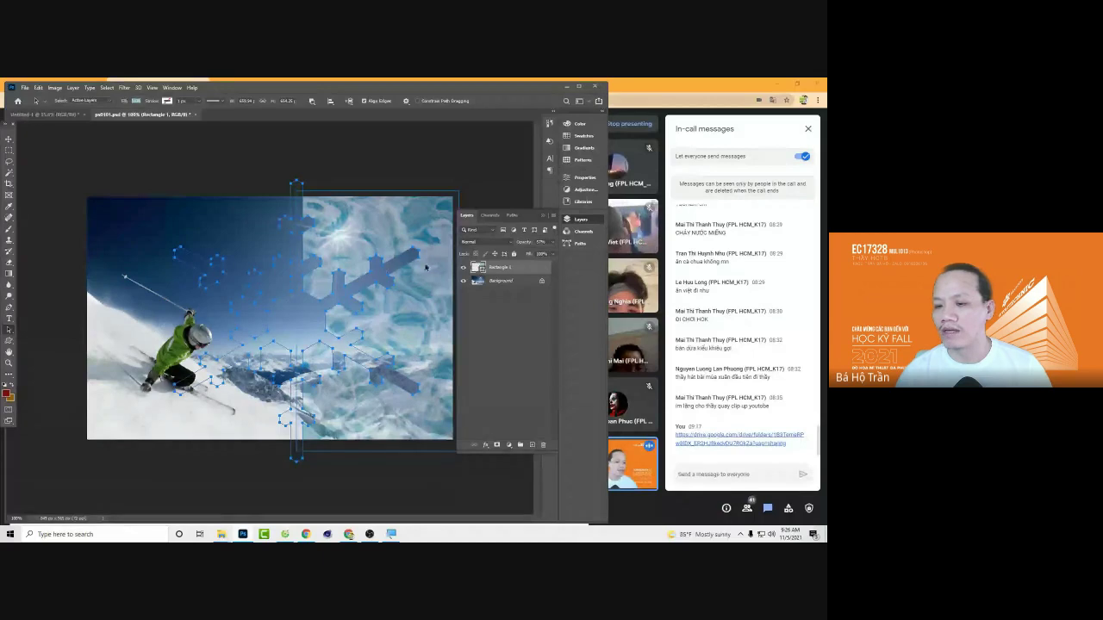
Step: Enlarge the snowflake cut-out with Free Transform and reposition it to match the reference poster
{"action": "left_click", "coordinate": [296, 287]}
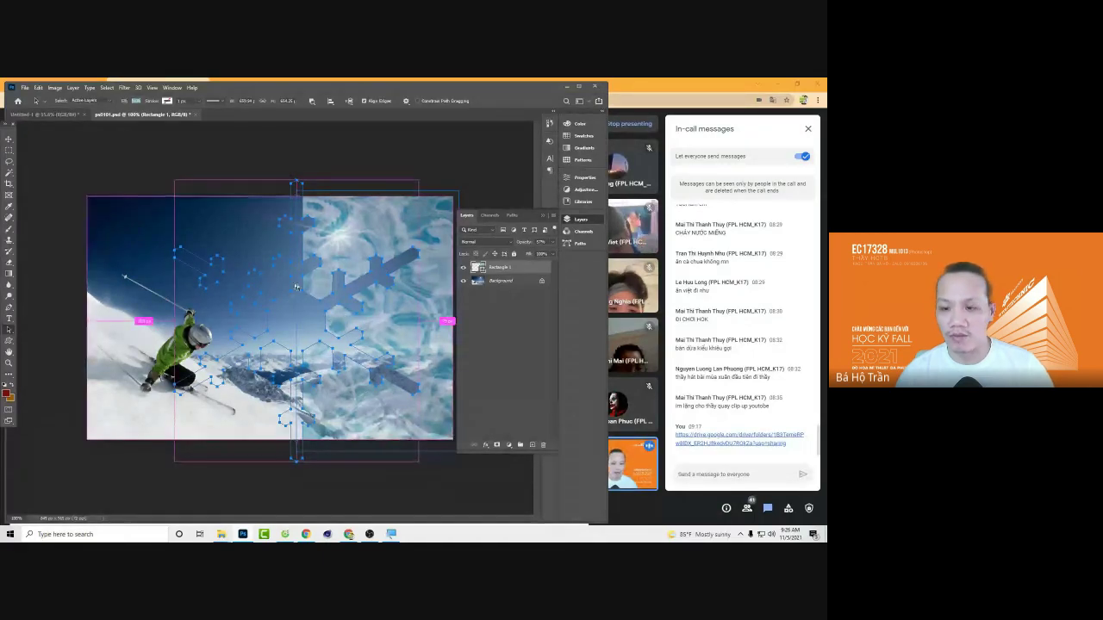
{"action": "key", "text": "ctrl+t"}
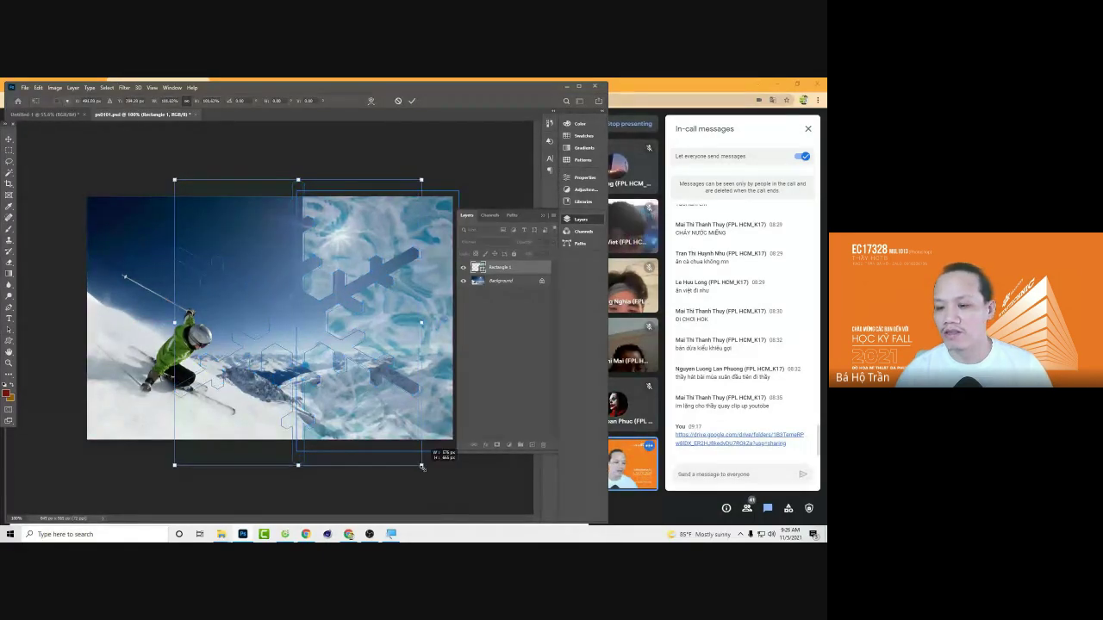
{"action": "left_click_drag", "start_coordinate": [418, 461], "coordinate": [439, 486]}
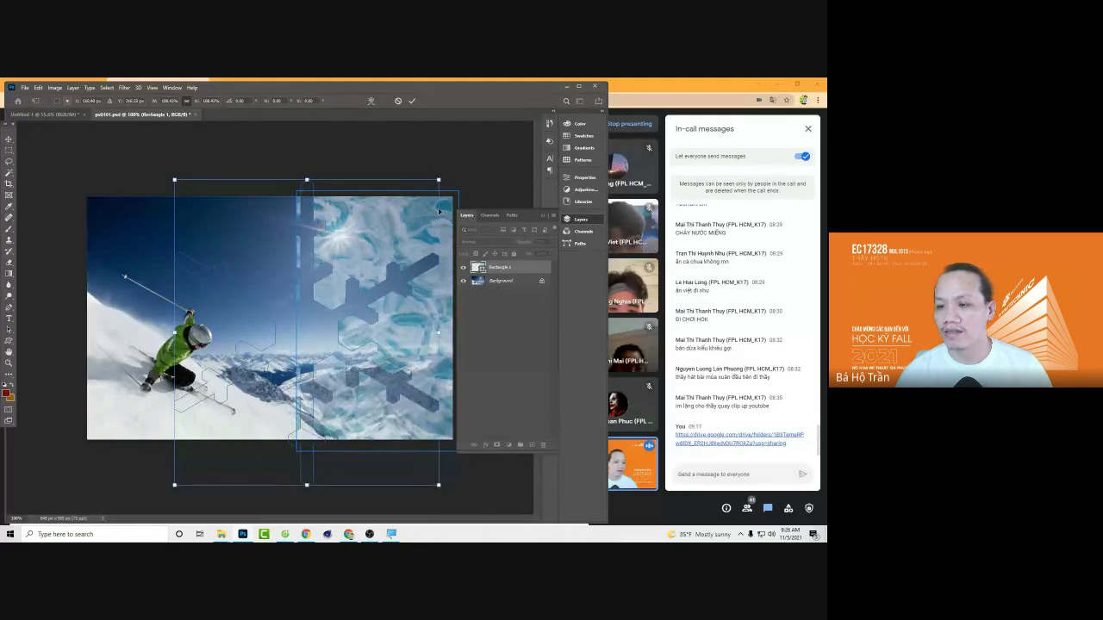
{"action": "left_click_drag", "start_coordinate": [438, 181], "coordinate": [451, 167]}
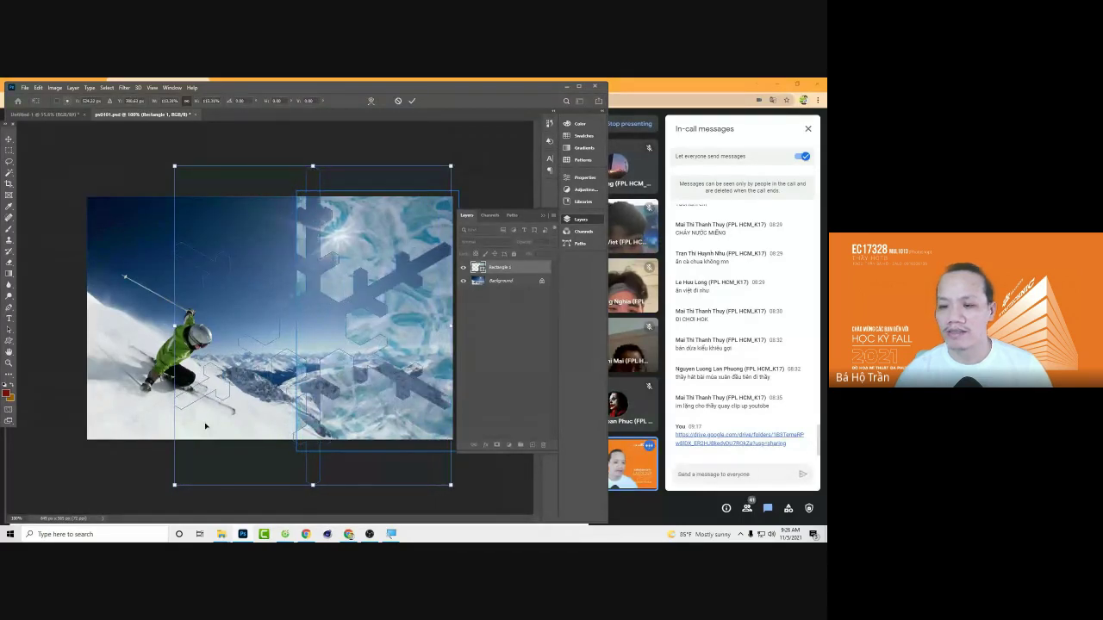
{"action": "left_click", "coordinate": [9, 330]}
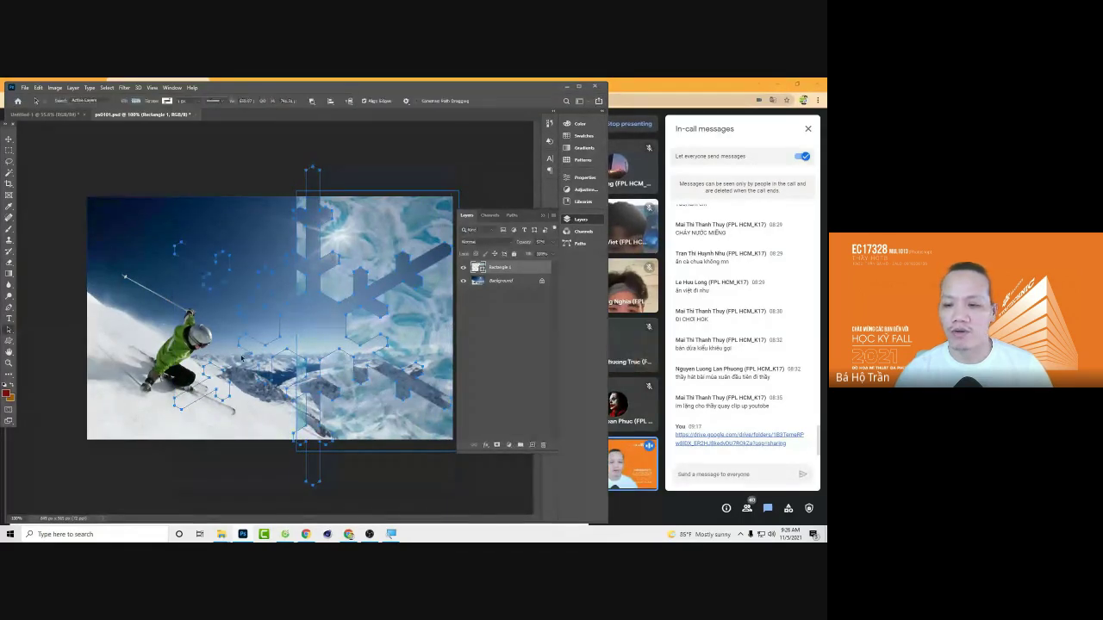
{"action": "left_click_drag", "start_coordinate": [299, 329], "coordinate": [314, 333]}
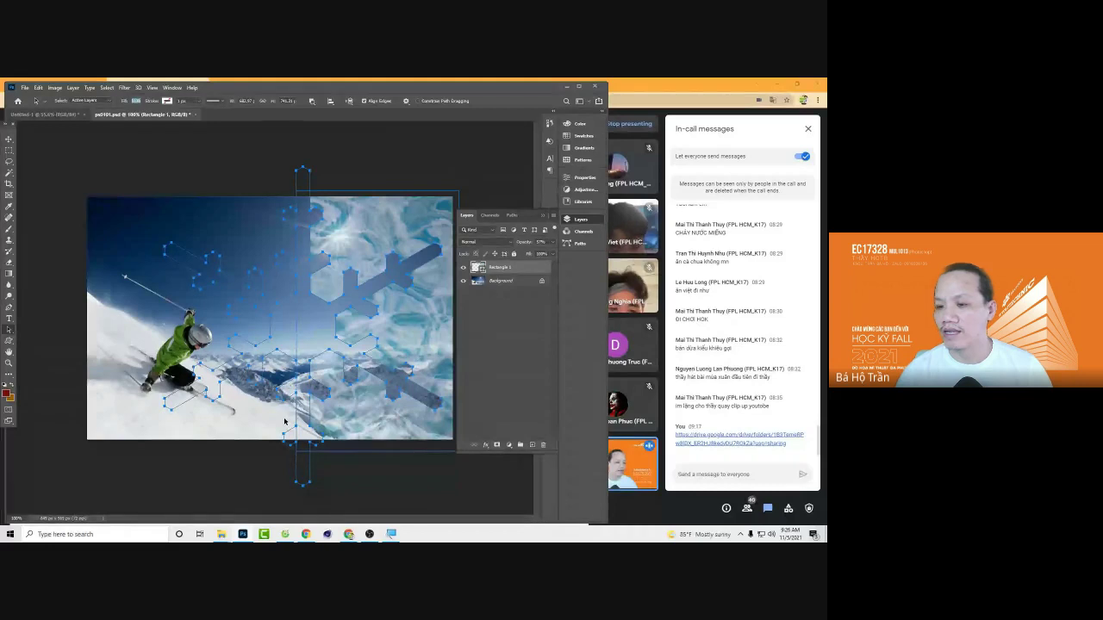
{"action": "key", "text": "alt+Tab"}
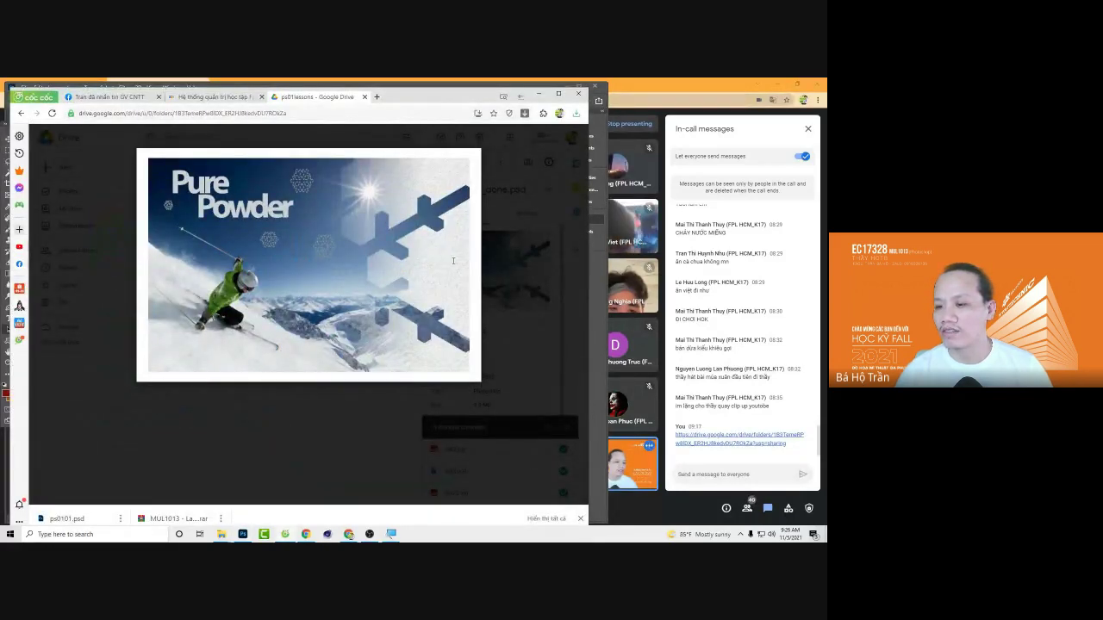
{"action": "key", "text": "alt+Tab"}
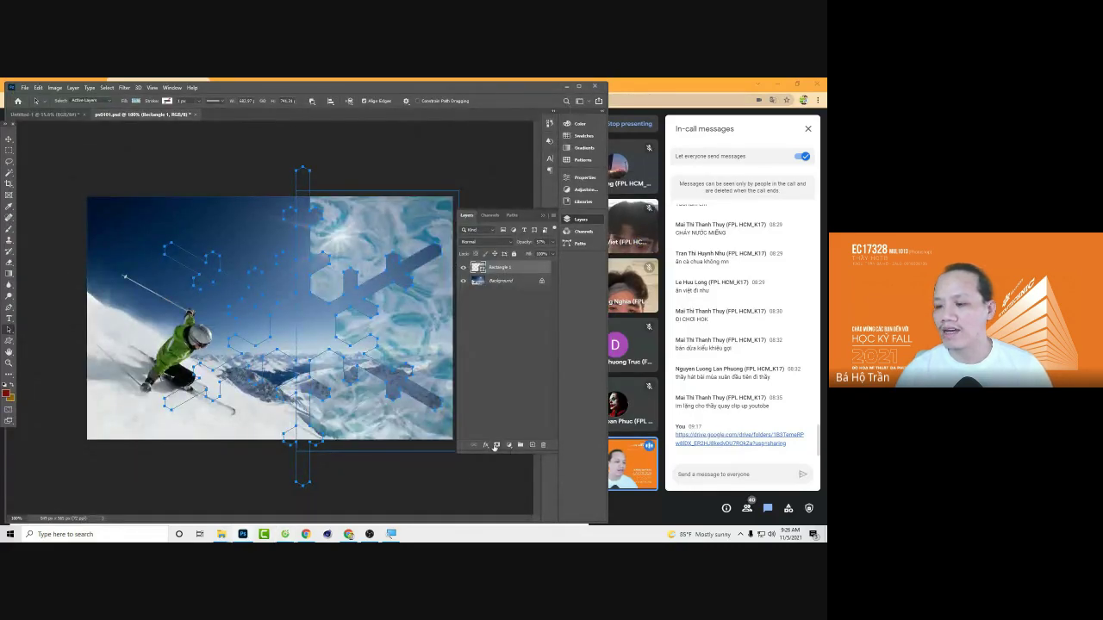
Step: Add a layer mask to the water rectangle and target it with a black Brush Tool
{"action": "left_click", "coordinate": [496, 444]}
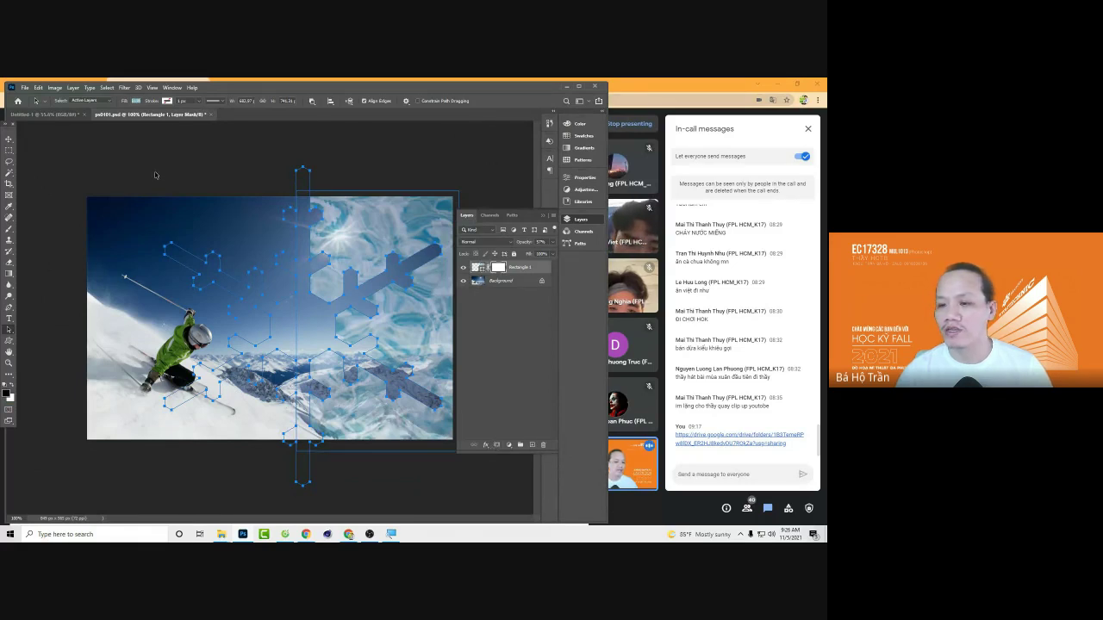
{"action": "key", "text": "alt+Tab"}
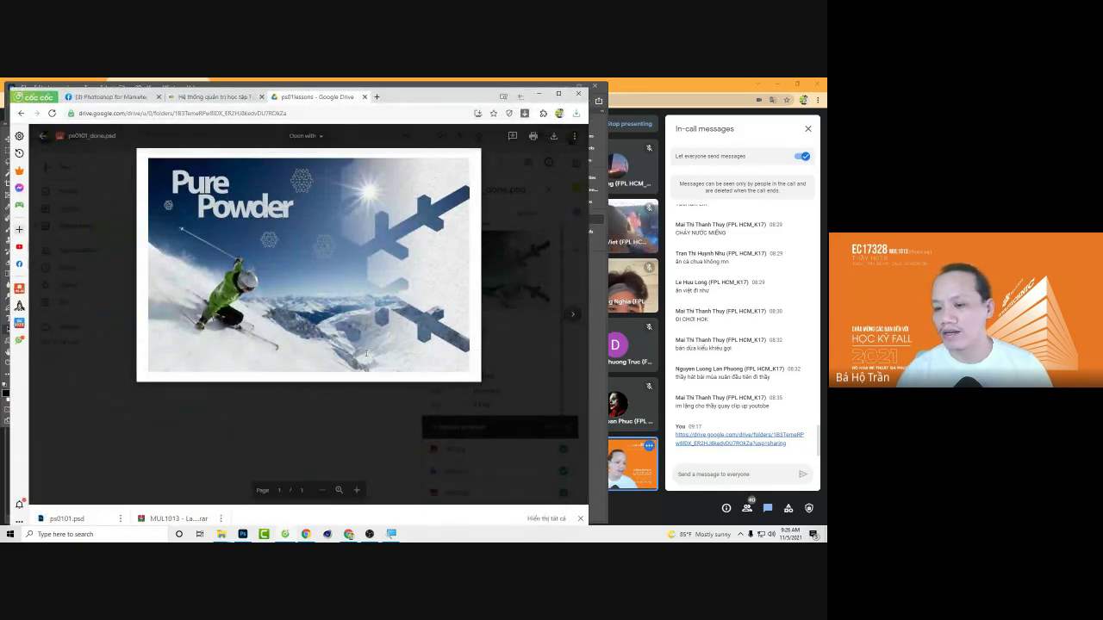
{"action": "mouse_move", "coordinate": [357, 165]}
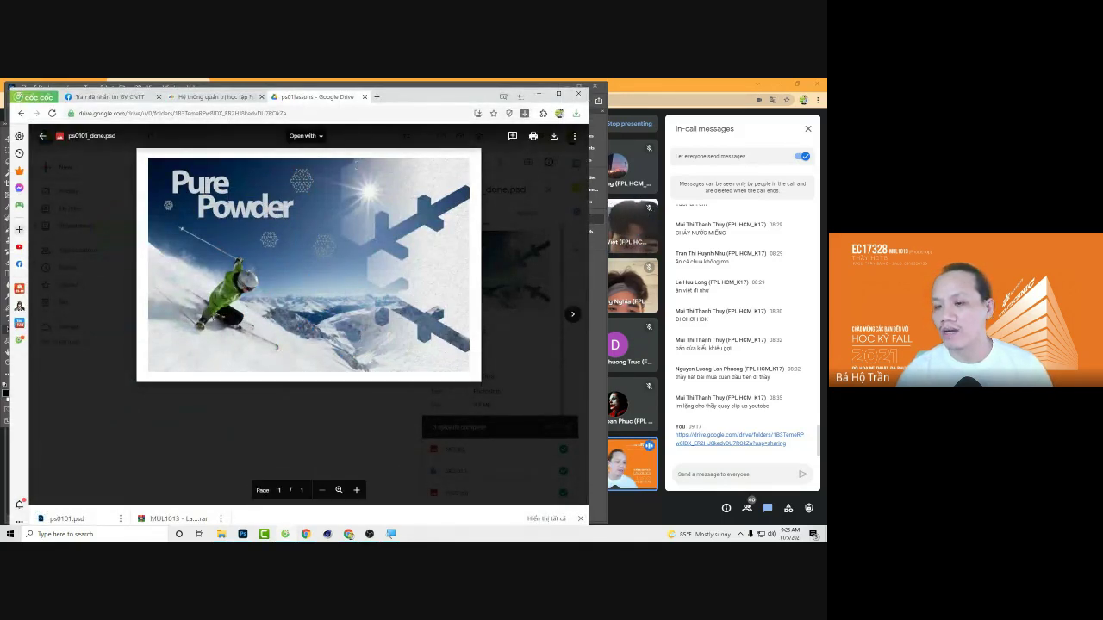
{"action": "key", "text": "alt+Tab"}
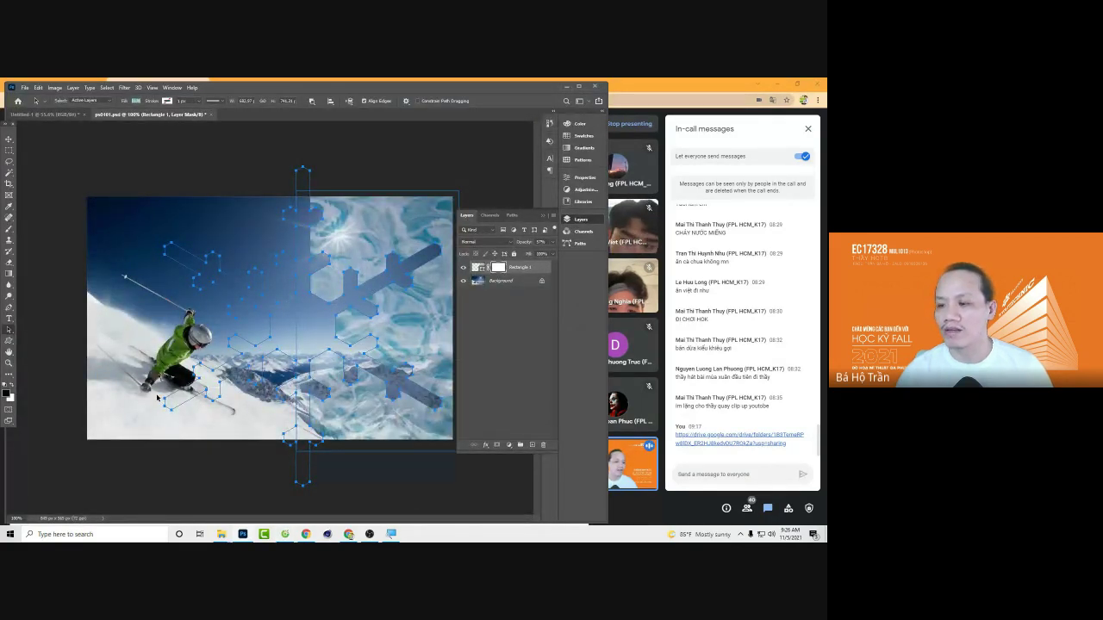
{"action": "left_click", "coordinate": [7, 229]}
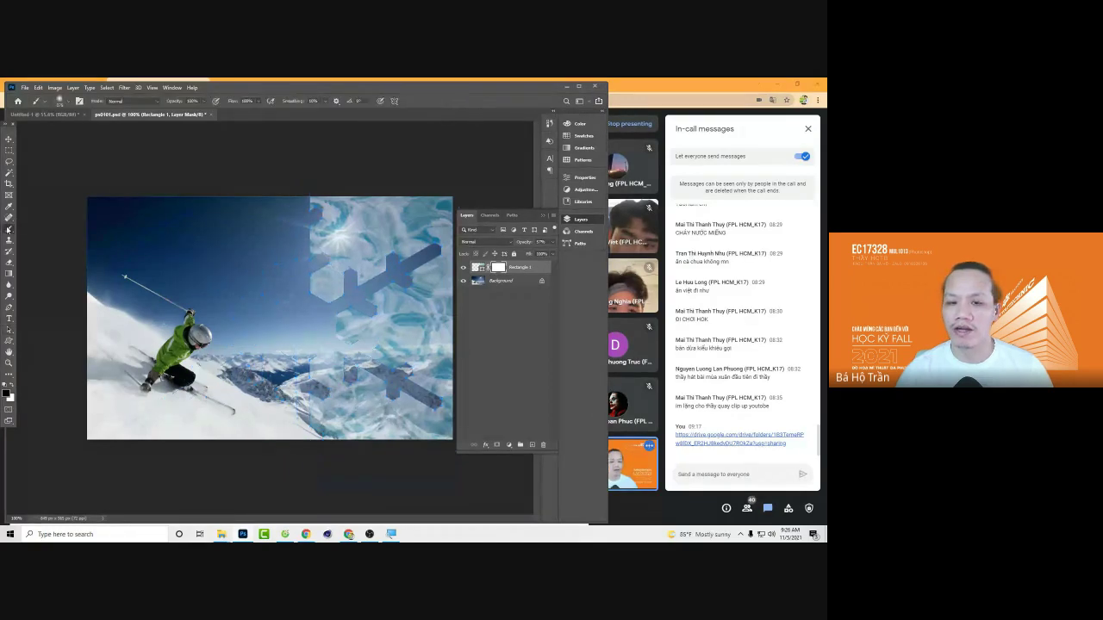
{"action": "right_click", "coordinate": [7, 229]}
{"action": "left_click", "coordinate": [35, 231]}
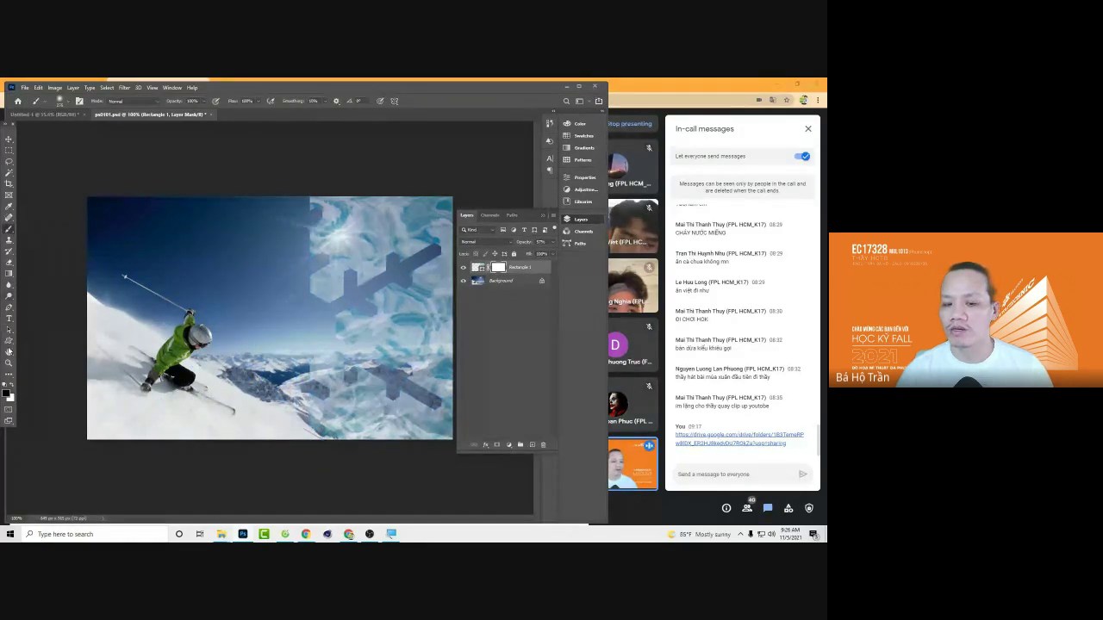
{"action": "left_click", "coordinate": [11, 391]}
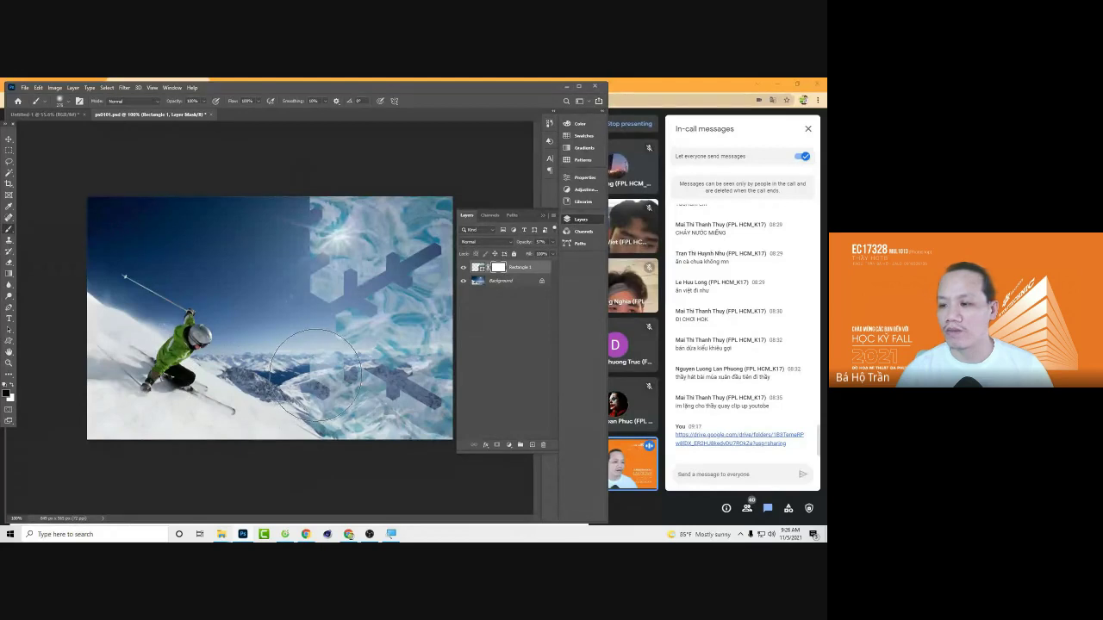
{"action": "left_click", "coordinate": [497, 268]}
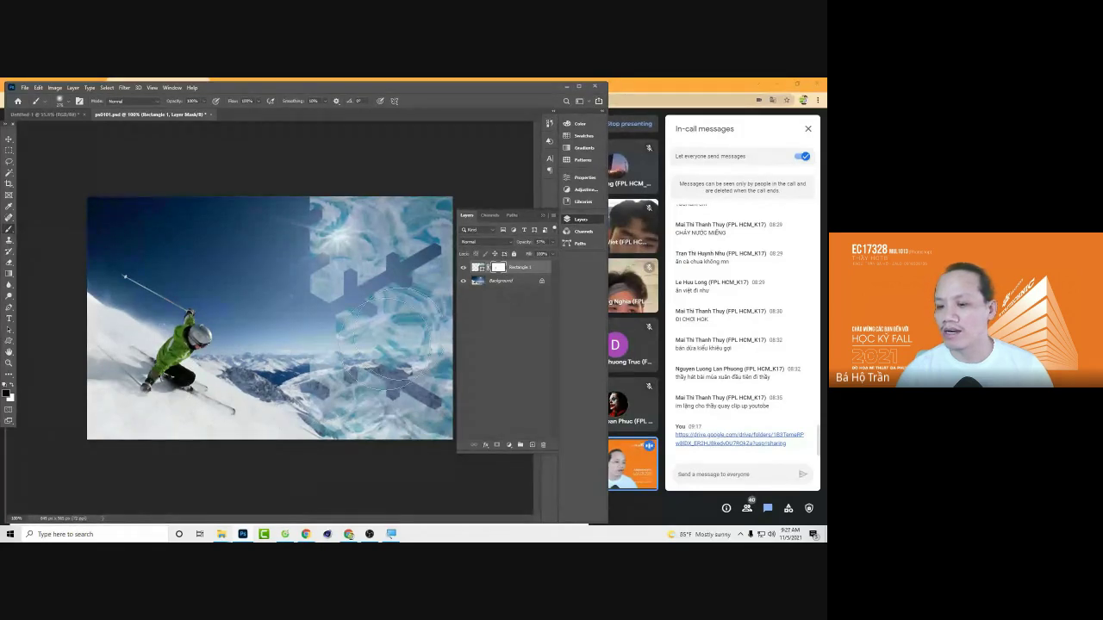
Step: Paint out the lower part of the texture on the mask at 50% brush opacity
{"action": "mouse_move", "coordinate": [360, 345]}
{"action": "left_mouse_down"}
{"action": "mouse_move", "coordinate": [312, 465]}
{"action": "mouse_move", "coordinate": [308, 448]}
{"action": "left_mouse_up"}
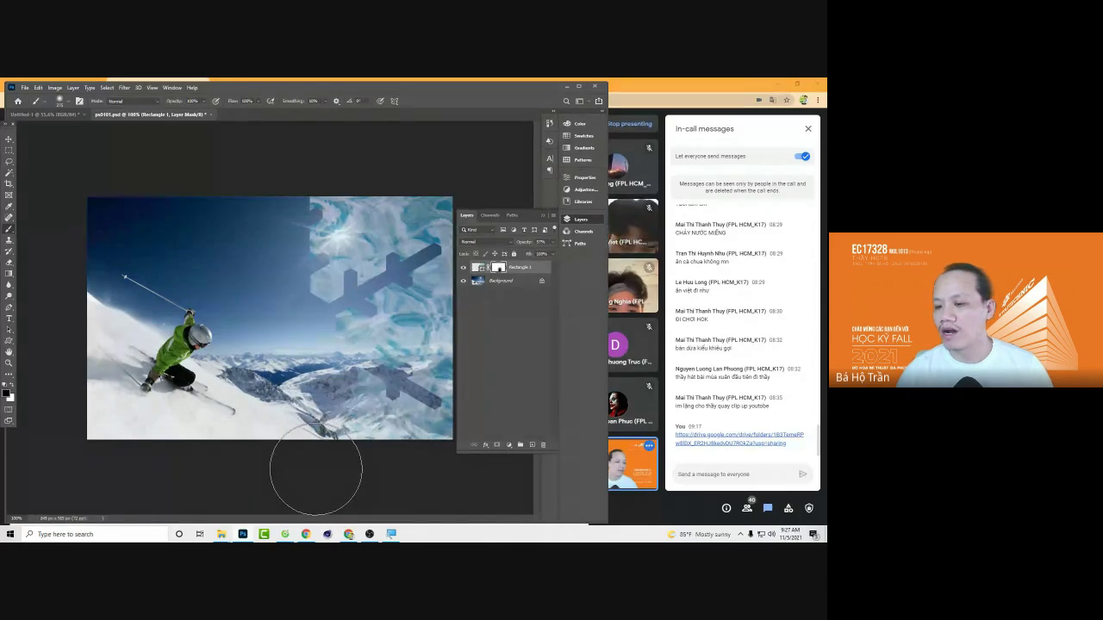
{"action": "key", "text": "ctrl+z"}
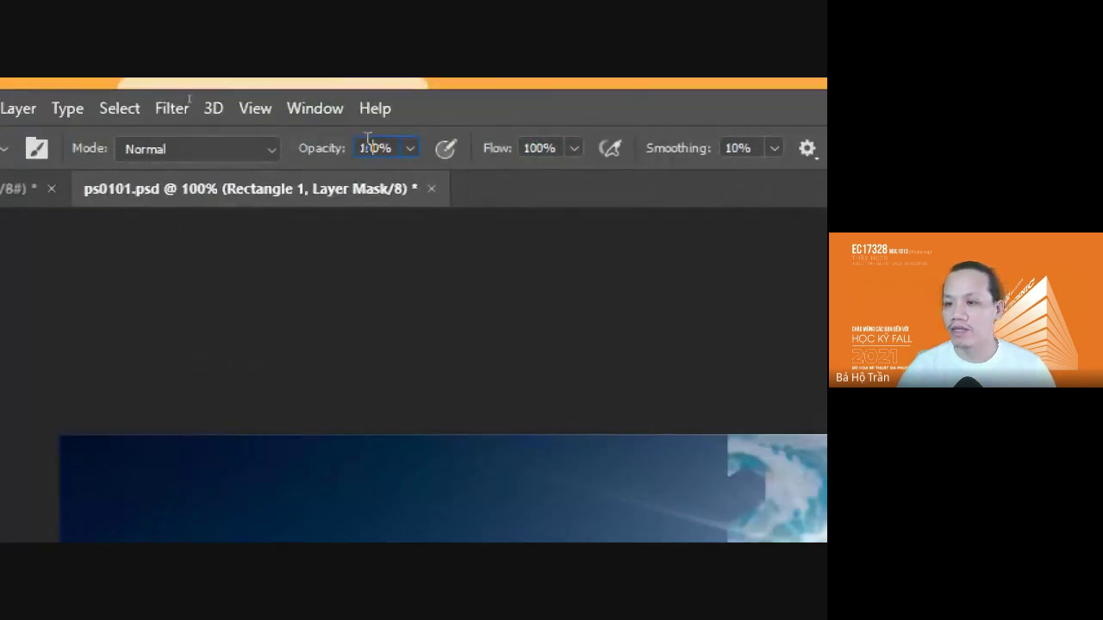
{"action": "double_click", "coordinate": [369, 145]}
{"action": "type", "text": "5"}
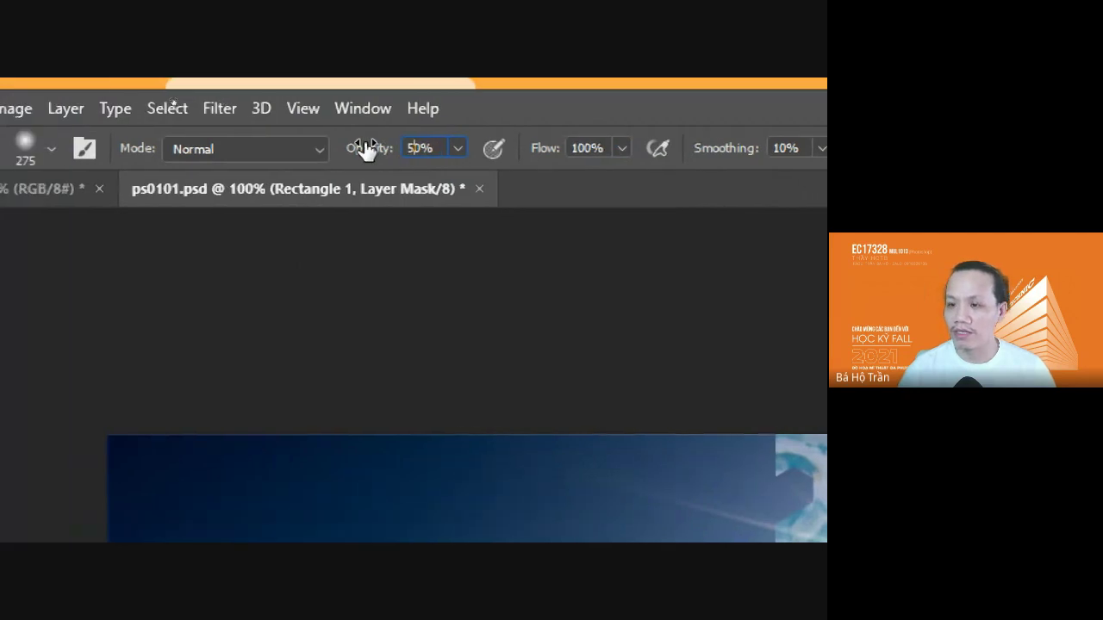
{"action": "type", "text": "0"}
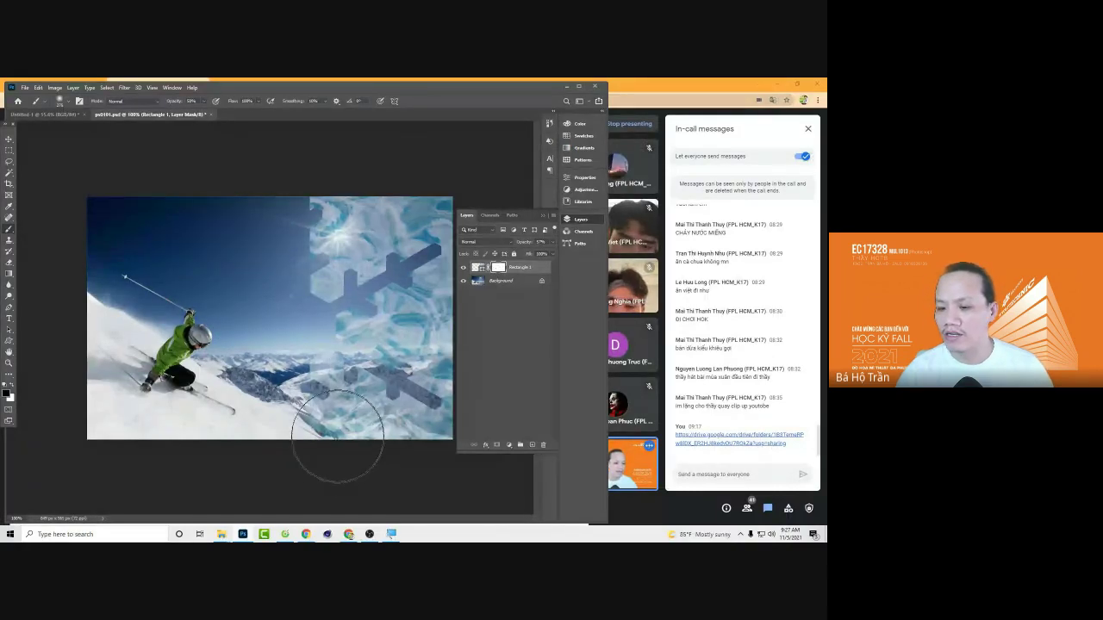
{"action": "left_click_drag", "start_coordinate": [337, 439], "coordinate": [319, 349]}
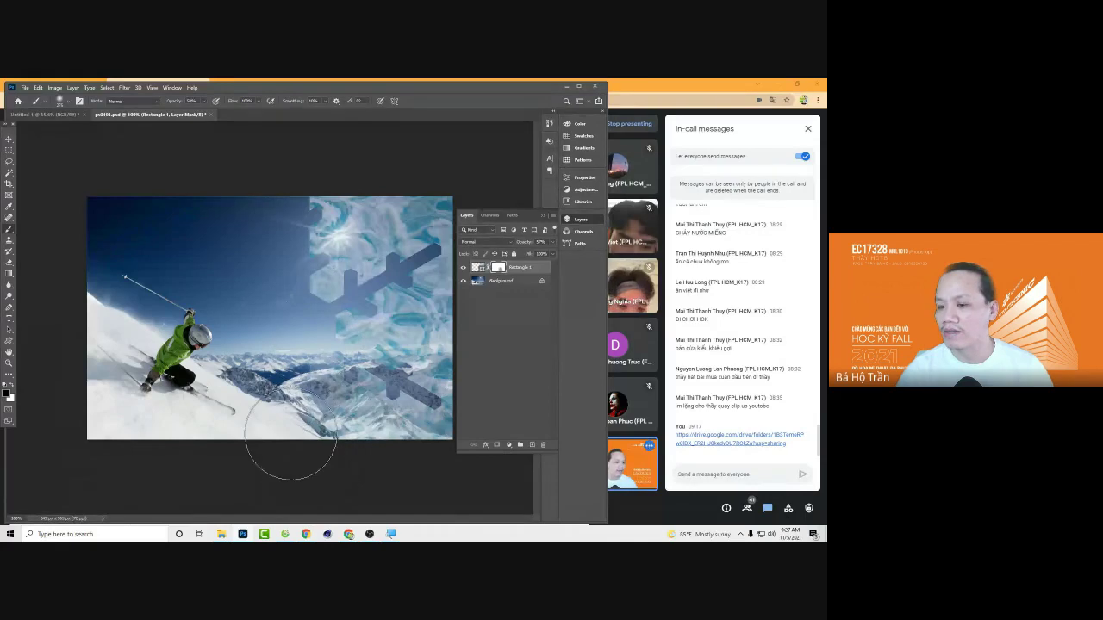
{"action": "mouse_move", "coordinate": [290, 438]}
{"action": "left_mouse_down"}
{"action": "mouse_move", "coordinate": [316, 394]}
{"action": "mouse_move", "coordinate": [291, 168]}
{"action": "left_mouse_up"}
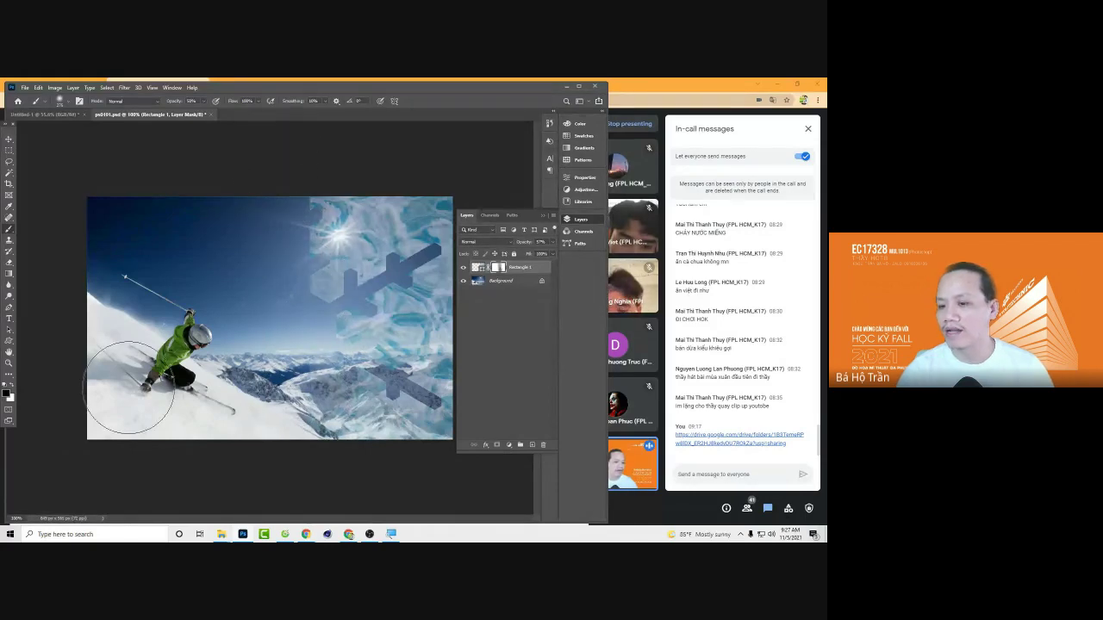
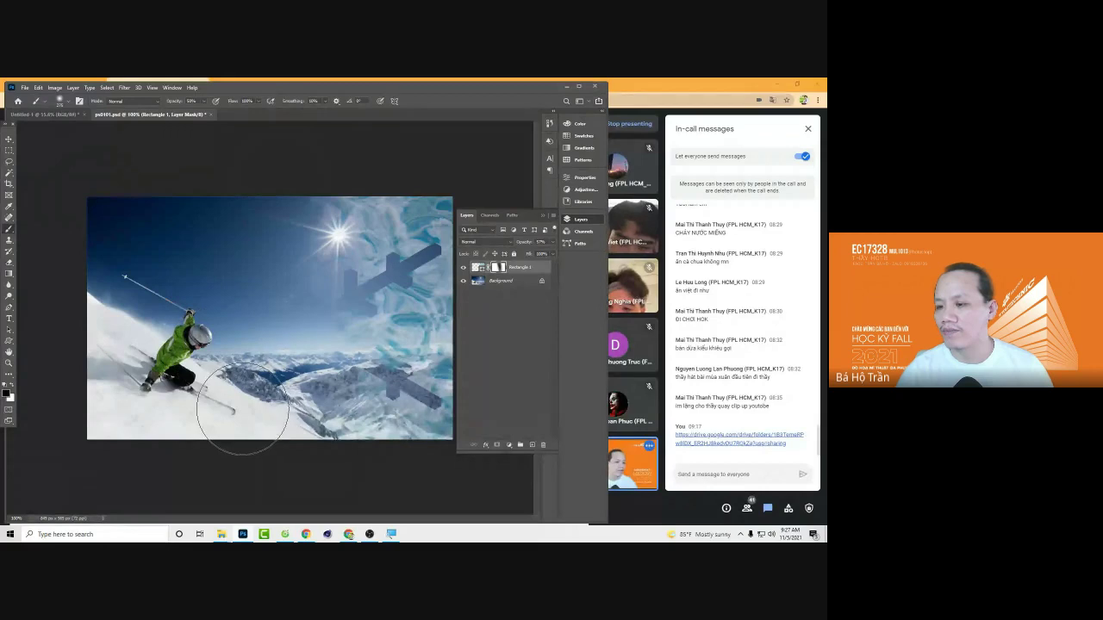
Step: Glance at the finished Pure Powder poster reference, then return to the Photoshop document
{"action": "key", "text": "alt+Tab"}
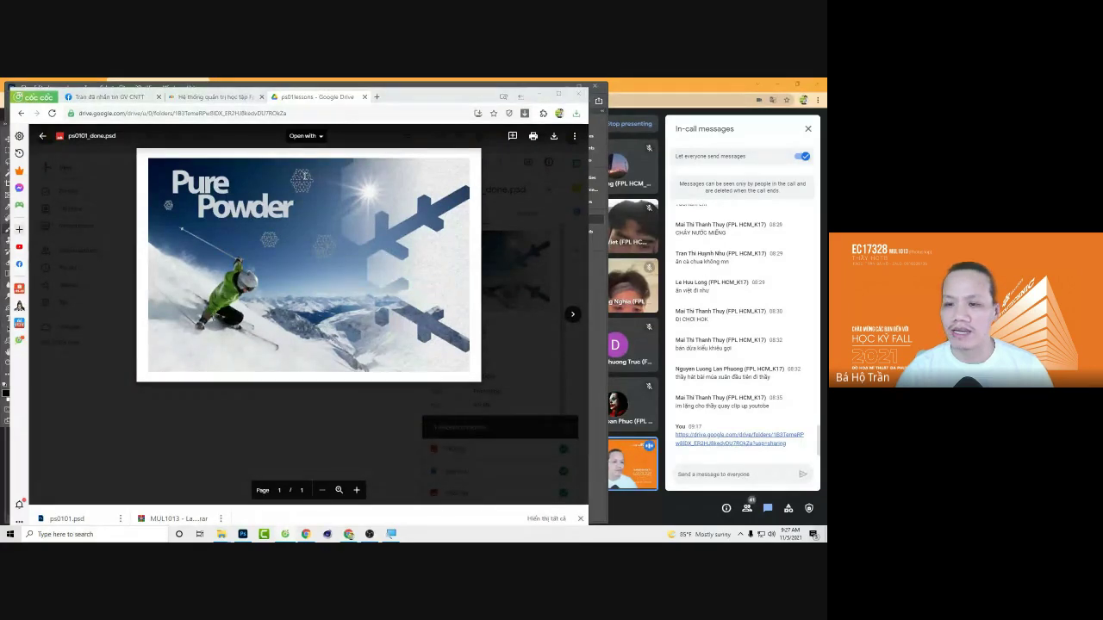
{"action": "key", "text": "alt+Tab"}
Step: Draw a small Snowflake 3 custom shape, about 63 × 55 px, in the upper-left sky and zoom in
{"action": "left_click", "coordinate": [9, 343]}
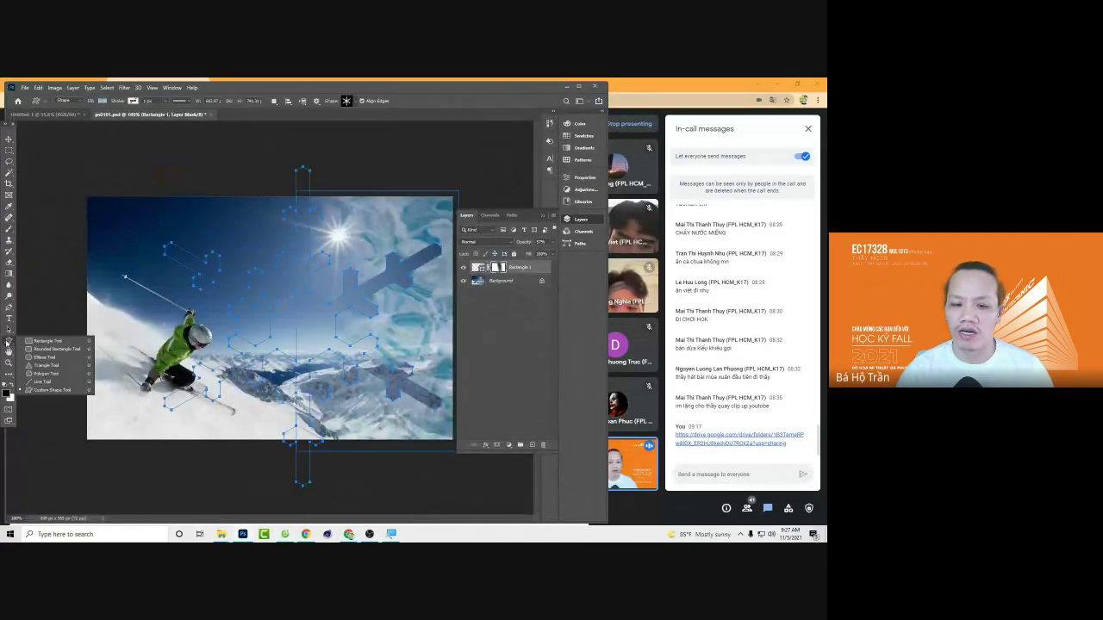
{"action": "left_click", "coordinate": [41, 390]}
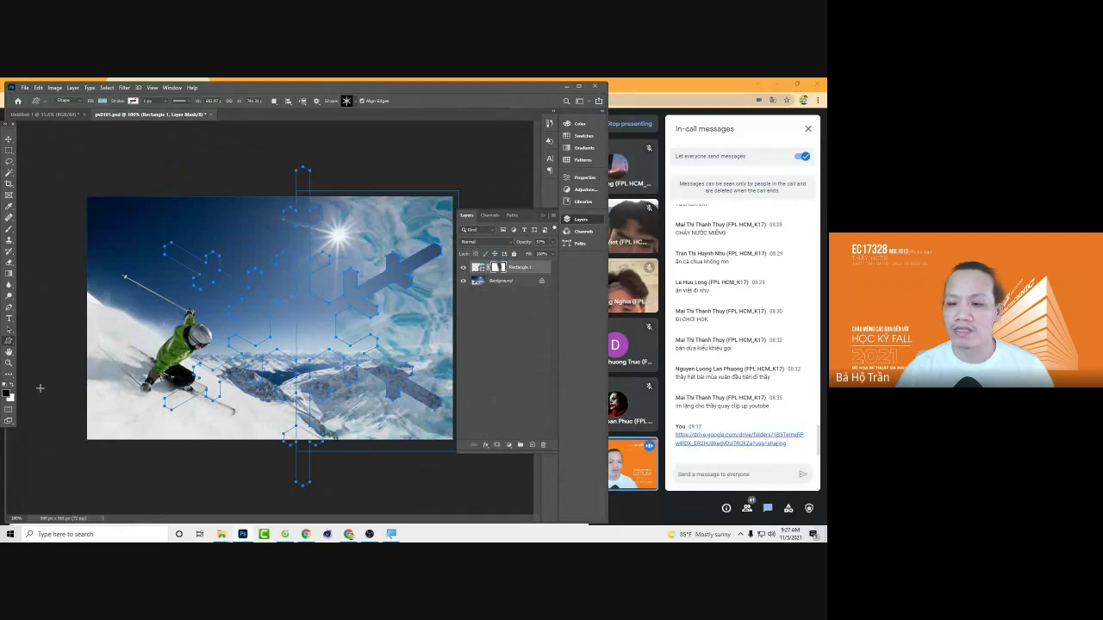
{"action": "left_click", "coordinate": [348, 101]}
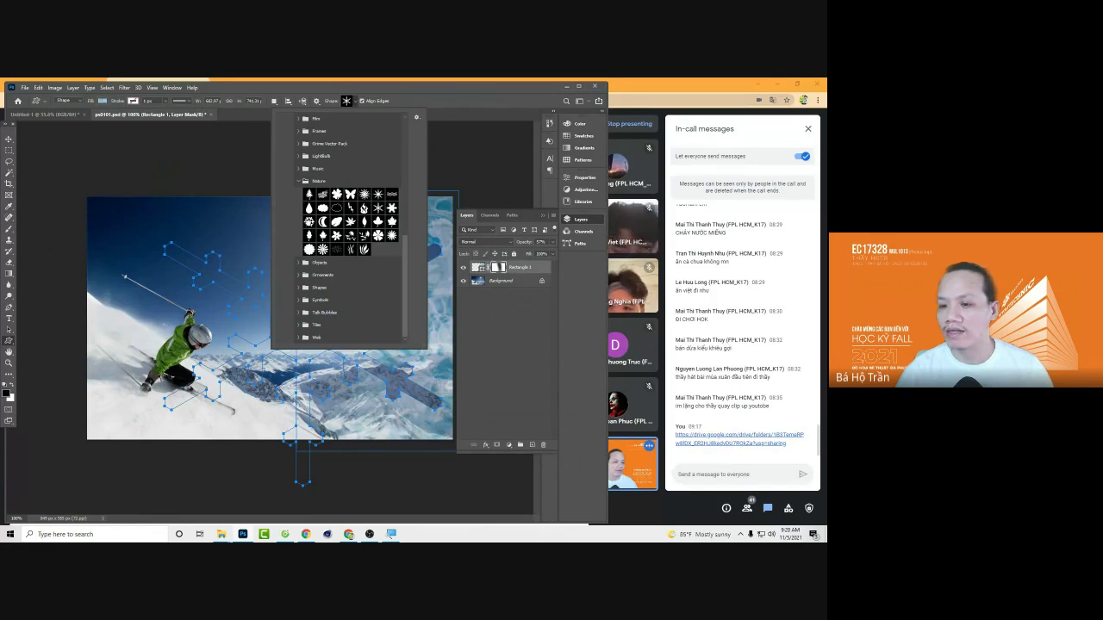
{"action": "left_click", "coordinate": [308, 222]}
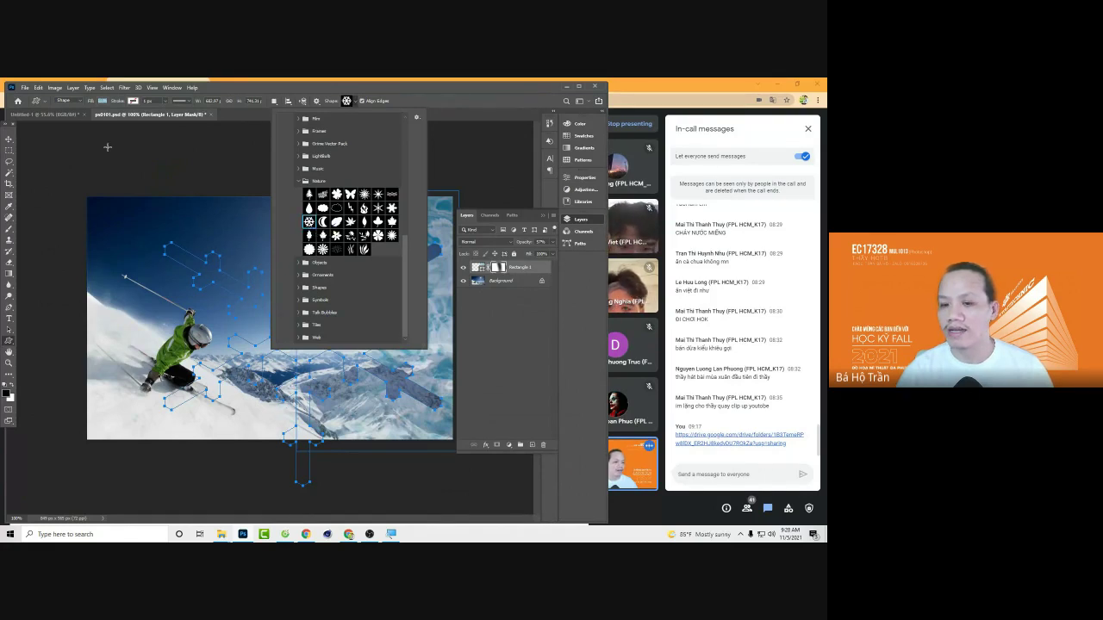
{"action": "left_click", "coordinate": [130, 213]}
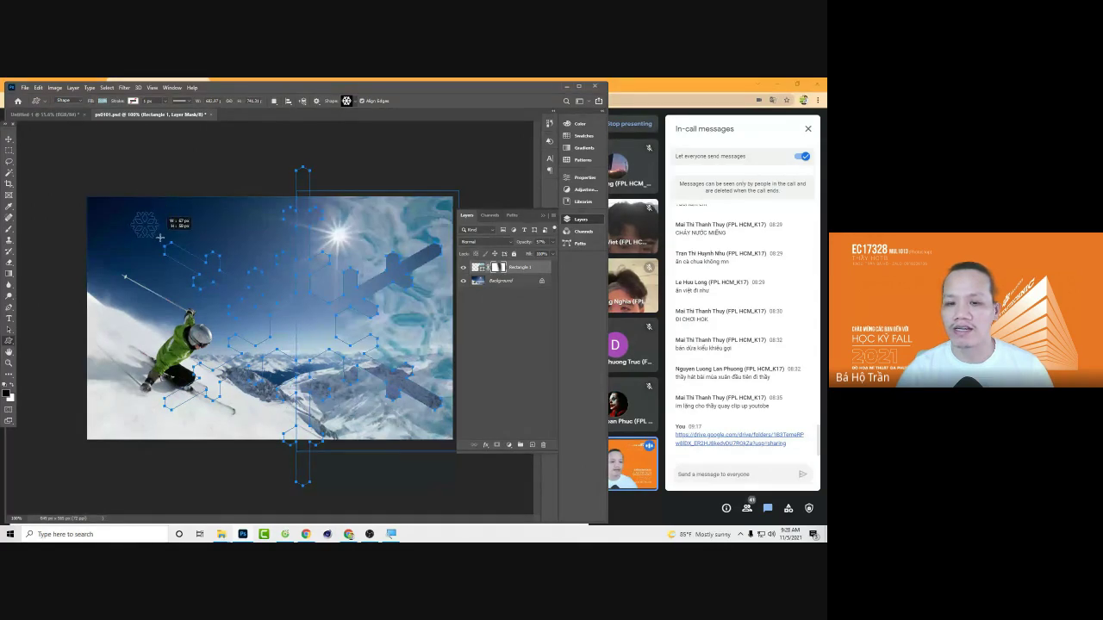
{"action": "left_click_drag", "start_coordinate": [130, 213], "coordinate": [158, 241]}
{"action": "key", "text": "ctrl+plus"}
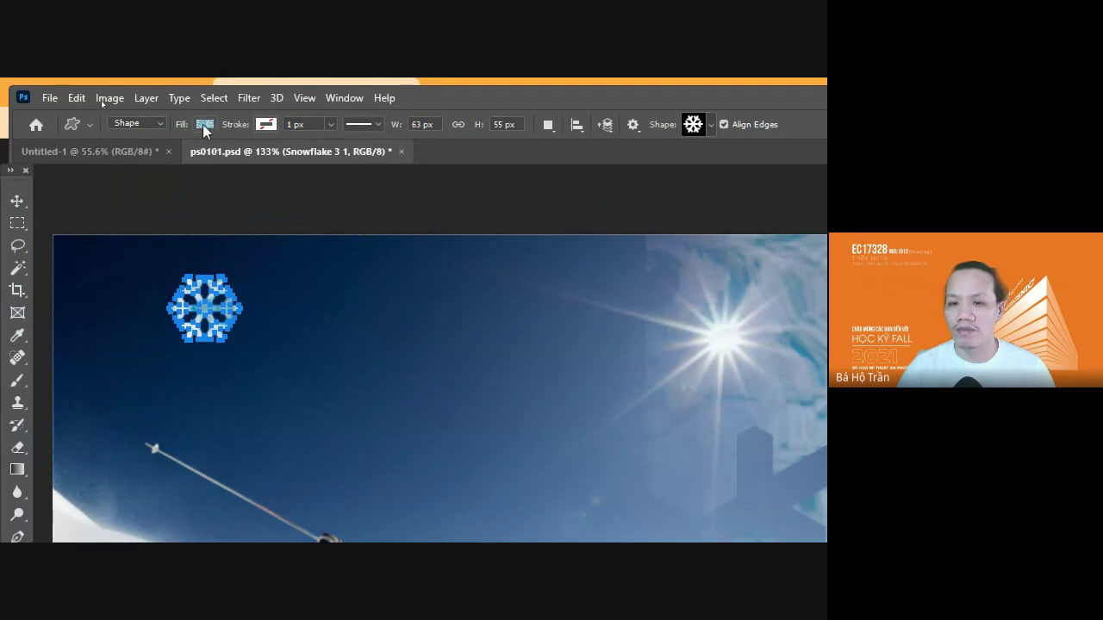
Step: Give the snowflake no fill and a white dashed stroke
{"action": "left_click", "coordinate": [205, 125]}
{"action": "left_click", "coordinate": [106, 156]}
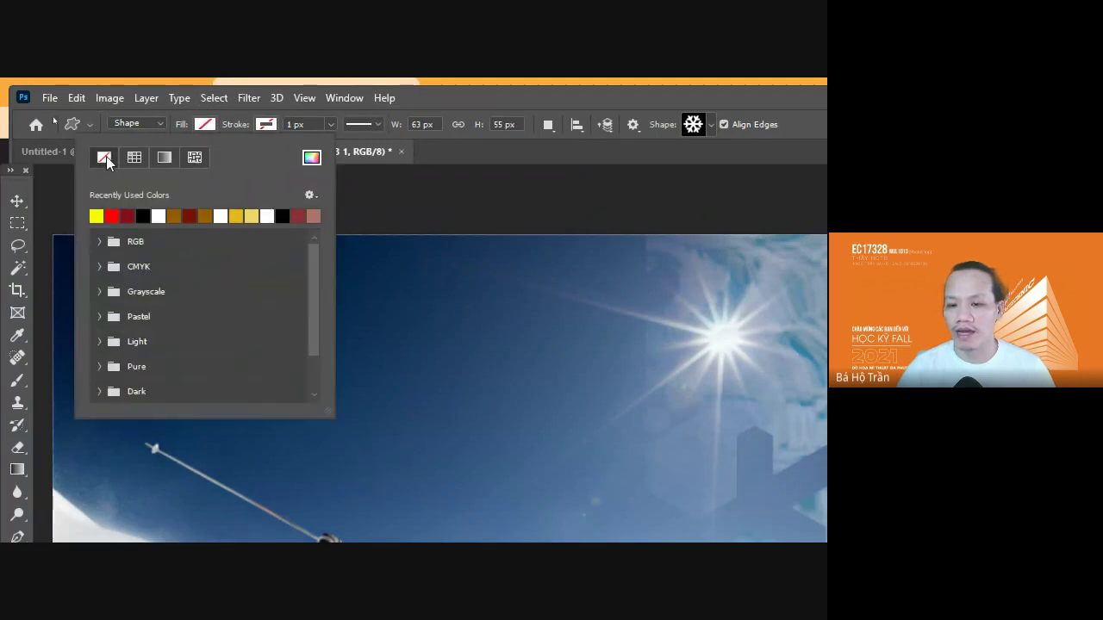
{"action": "left_click", "coordinate": [260, 125]}
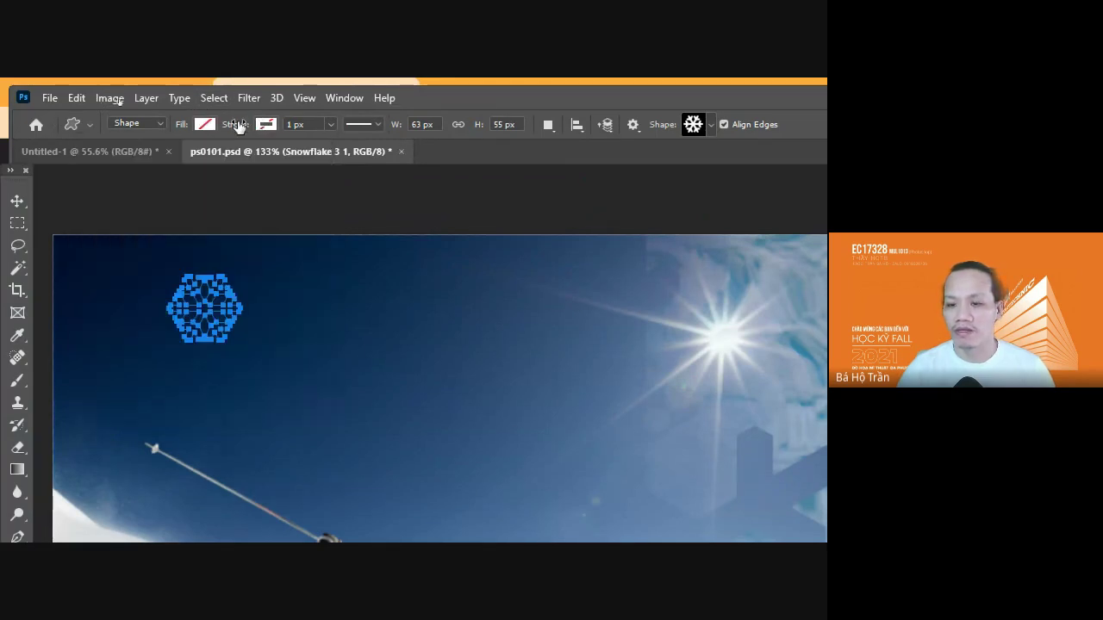
{"action": "left_click", "coordinate": [267, 125]}
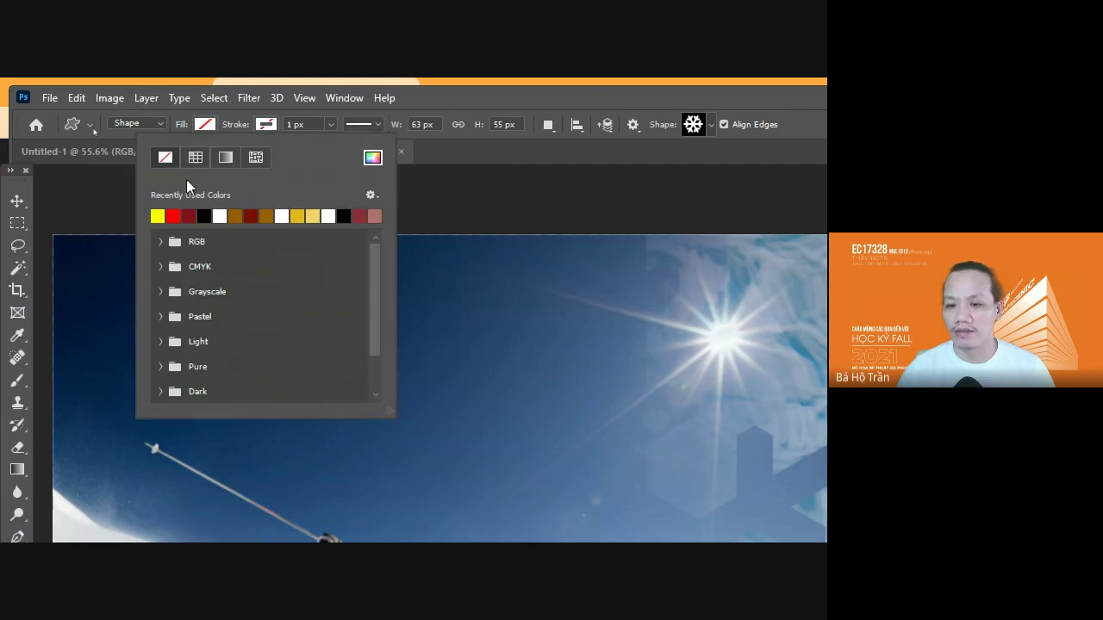
{"action": "left_click", "coordinate": [220, 216]}
{"action": "left_click", "coordinate": [238, 125]}
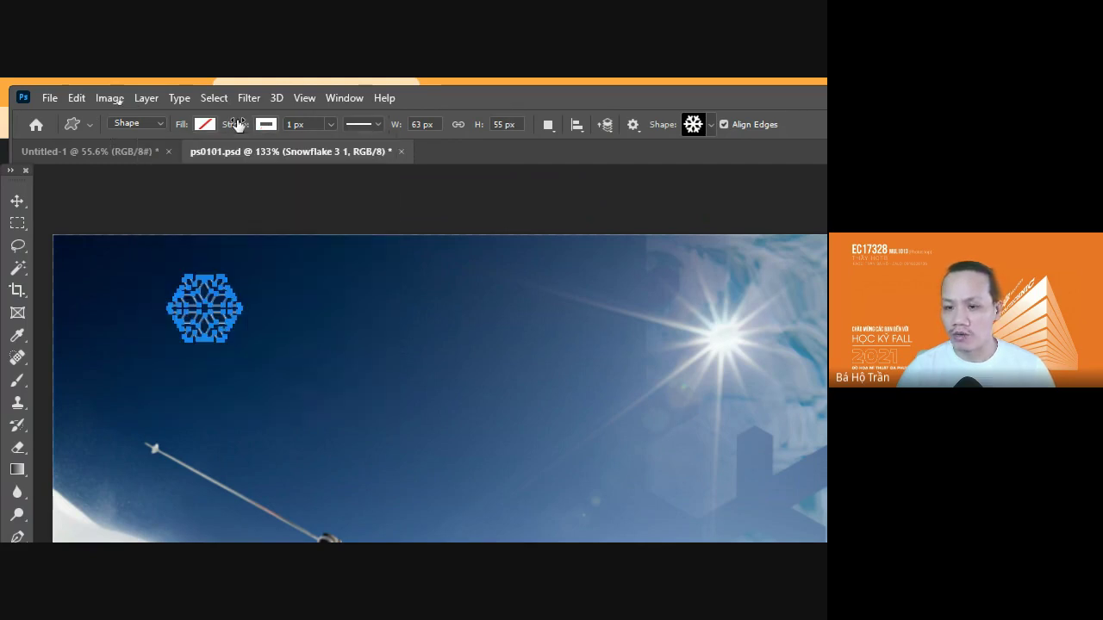
{"action": "left_click", "coordinate": [359, 124]}
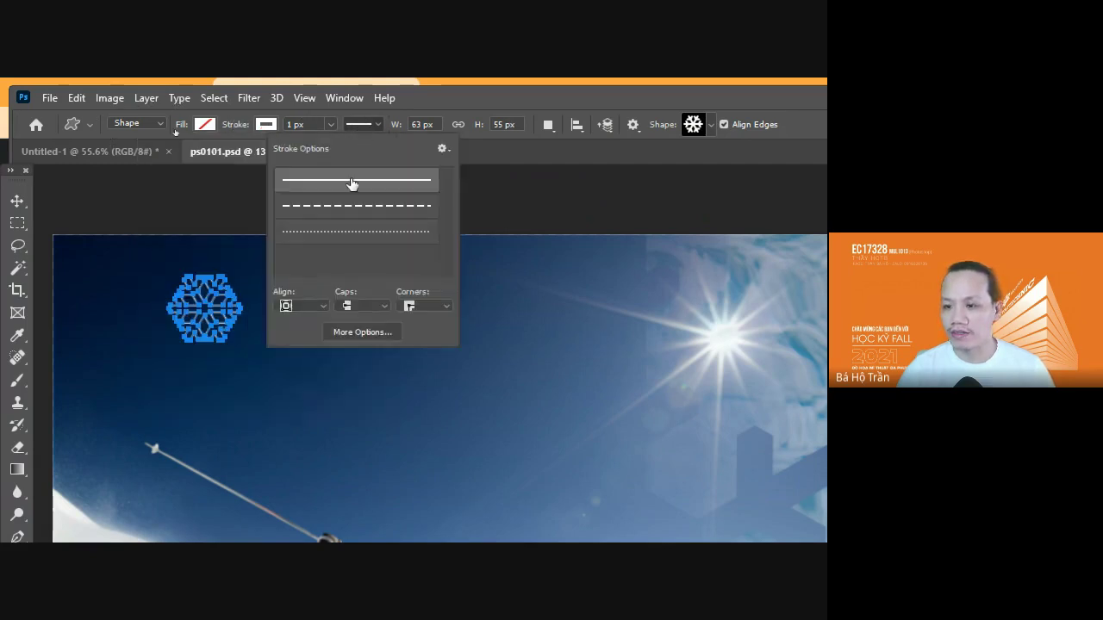
{"action": "left_click", "coordinate": [339, 208]}
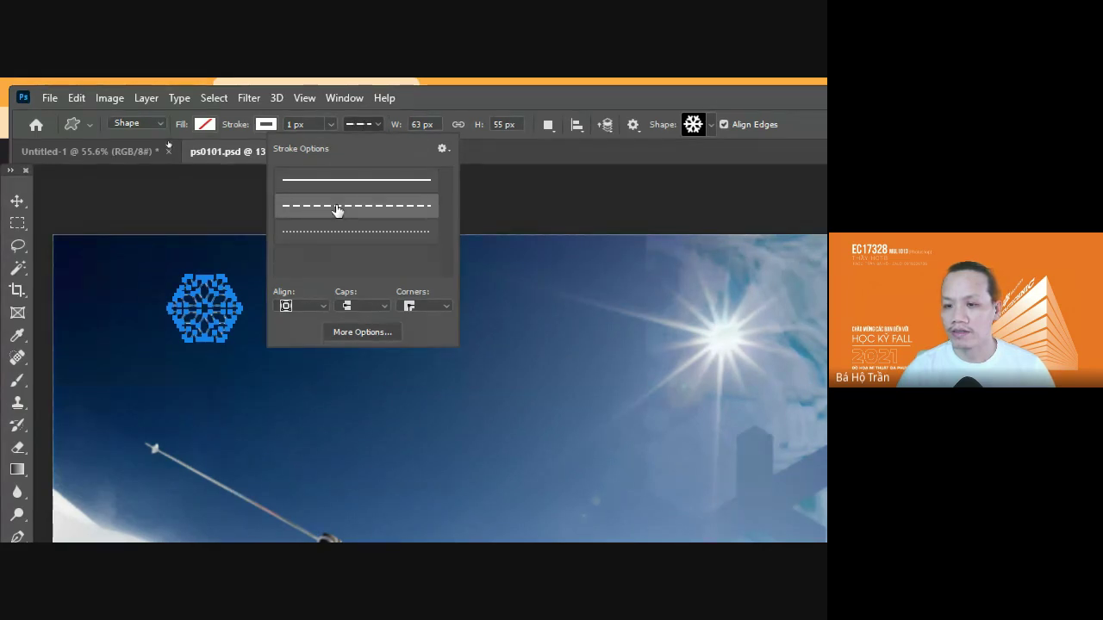
{"action": "left_click", "coordinate": [405, 101]}
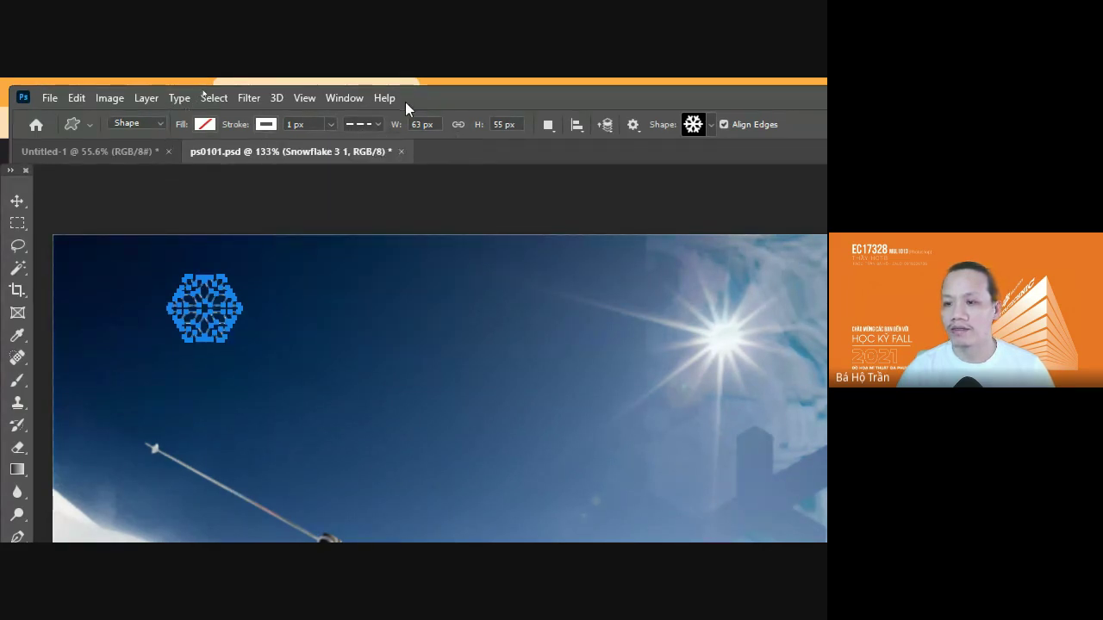
Step: Switch to the Move tool and compare the snowflake against the finished poster reference
{"action": "left_click", "coordinate": [17, 199]}
{"action": "key", "text": "alt+Tab"}
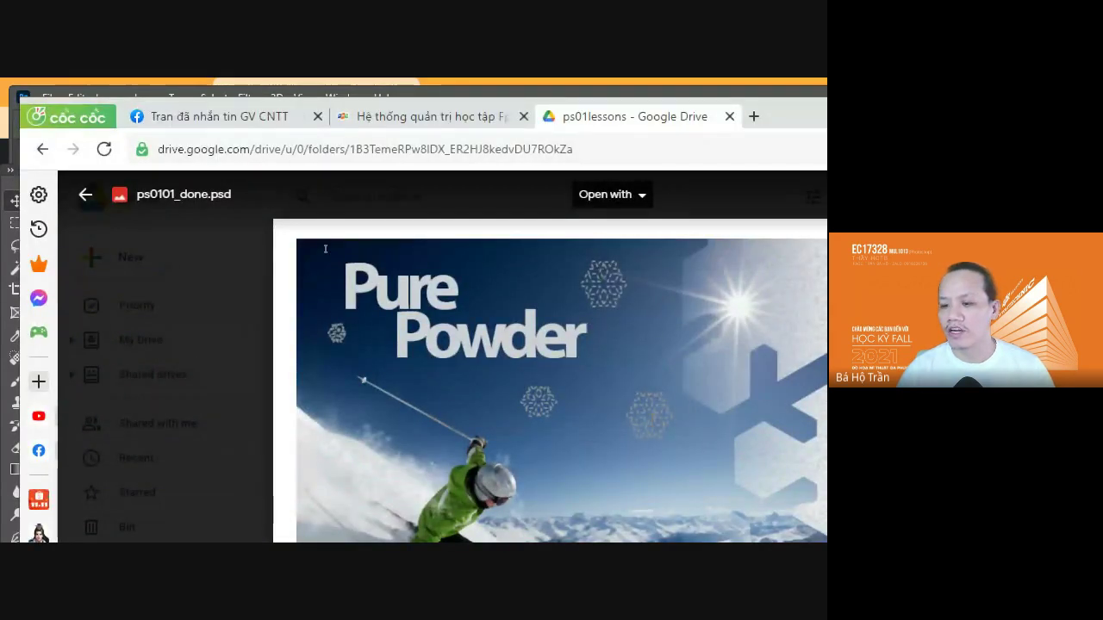
{"action": "key", "text": "alt+Tab"}
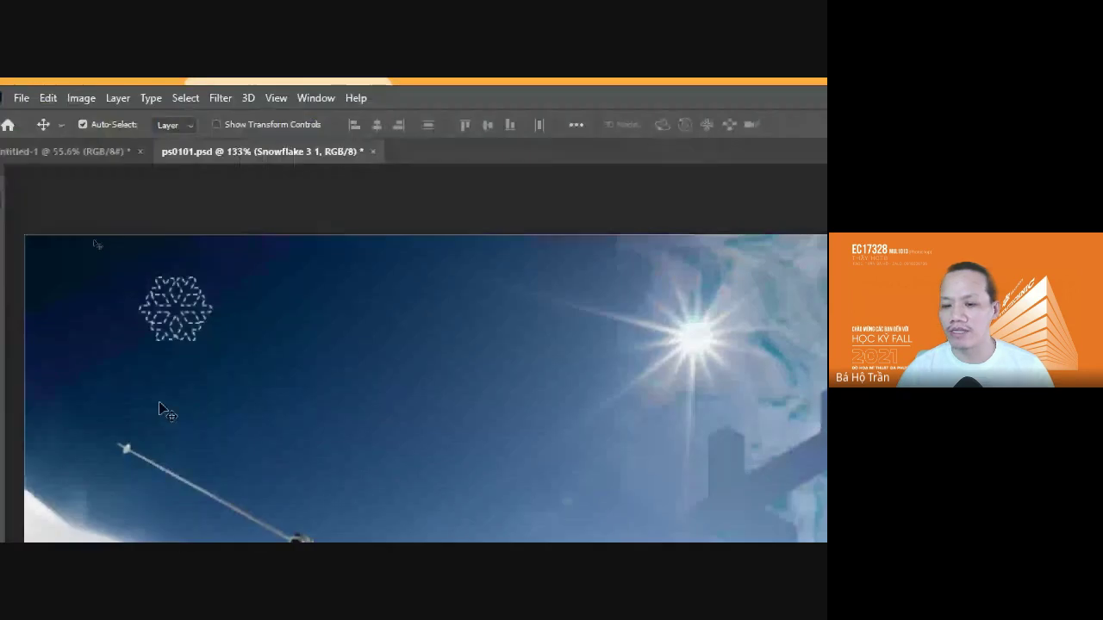
{"action": "scroll", "coordinate": [486, 384], "scroll_direction": "down", "scroll_amount": 2}
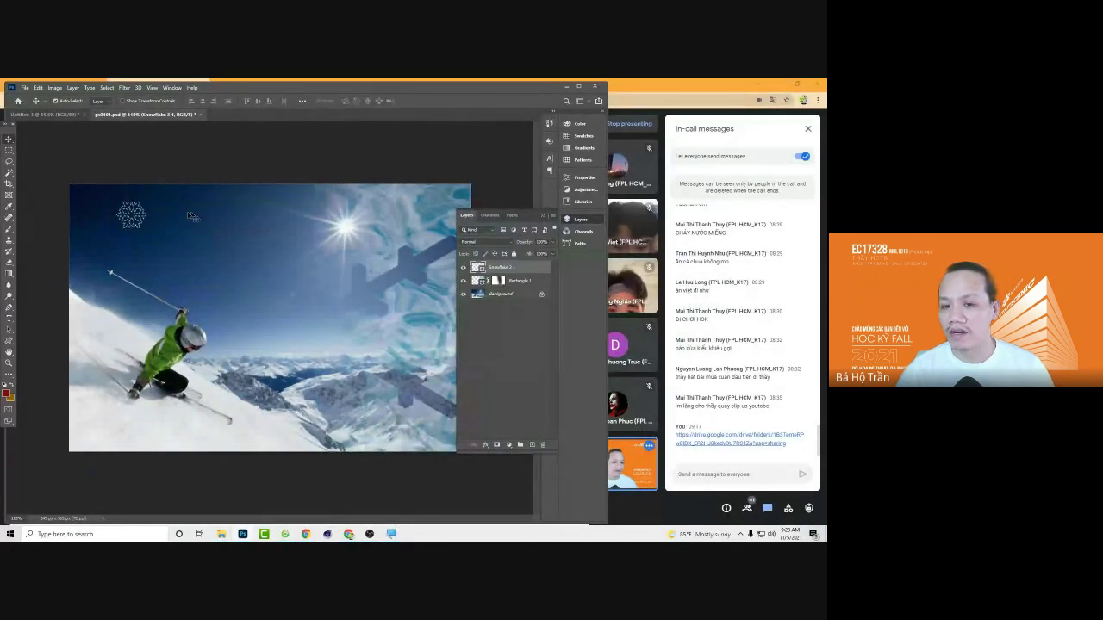
Step: Adjust the snowflake's opacity and Alt-drag a copy to the right of it
{"action": "left_click", "coordinate": [553, 242]}
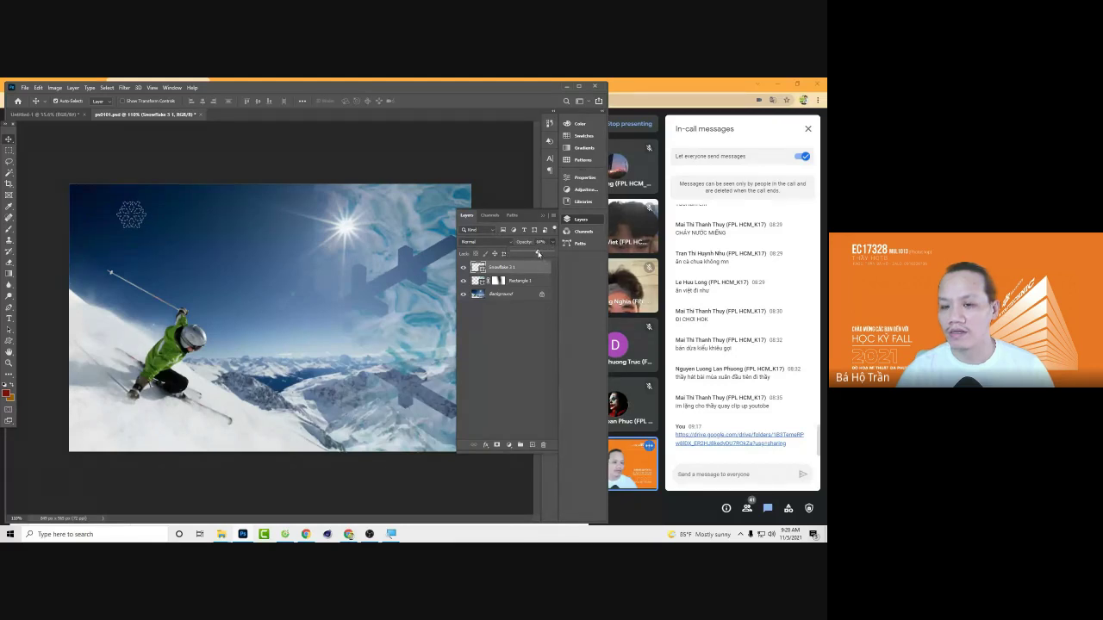
{"action": "left_click", "coordinate": [524, 332]}
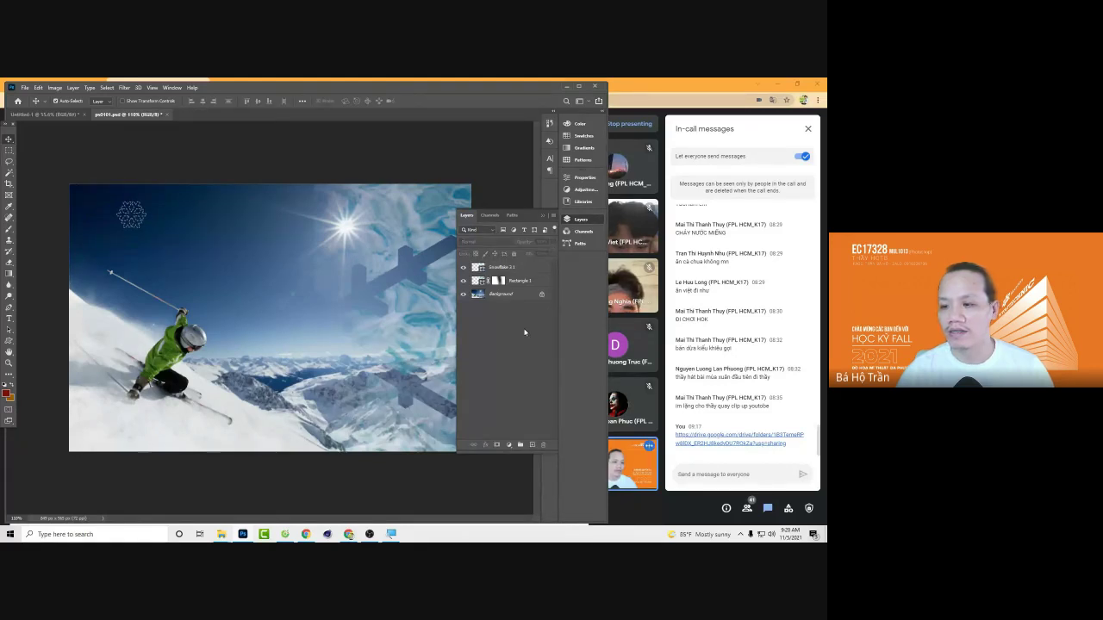
{"action": "left_click", "coordinate": [515, 268]}
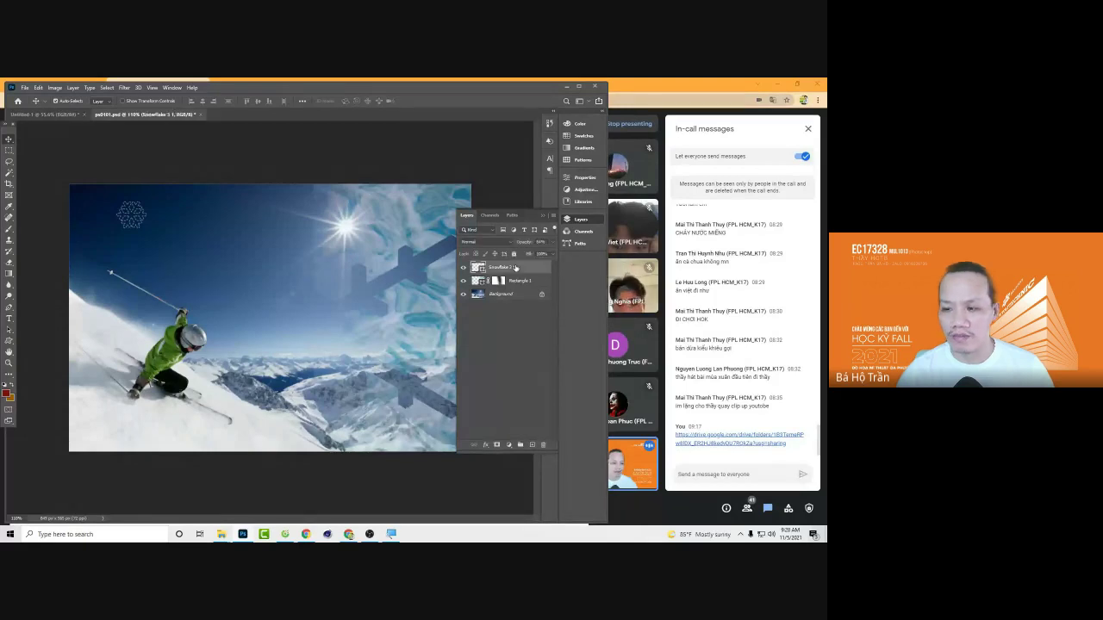
{"action": "mouse_move", "coordinate": [130, 215]}
{"action": "left_mouse_down"}
{"action": "mouse_move", "coordinate": [160, 240]}
{"action": "mouse_move", "coordinate": [148, 229]}
{"action": "mouse_move", "coordinate": [217, 252]}
{"action": "left_mouse_up"}
{"action": "left_click", "coordinate": [148, 230]}
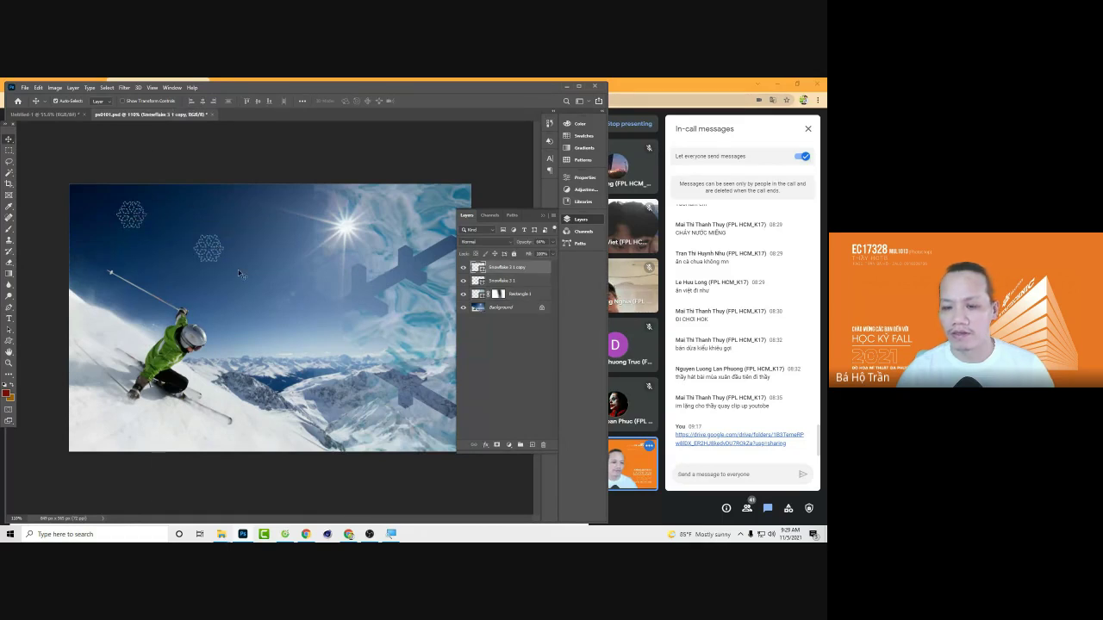
Step: Shrink the original top-left snowflake with Free Transform
{"action": "left_click", "coordinate": [144, 223]}
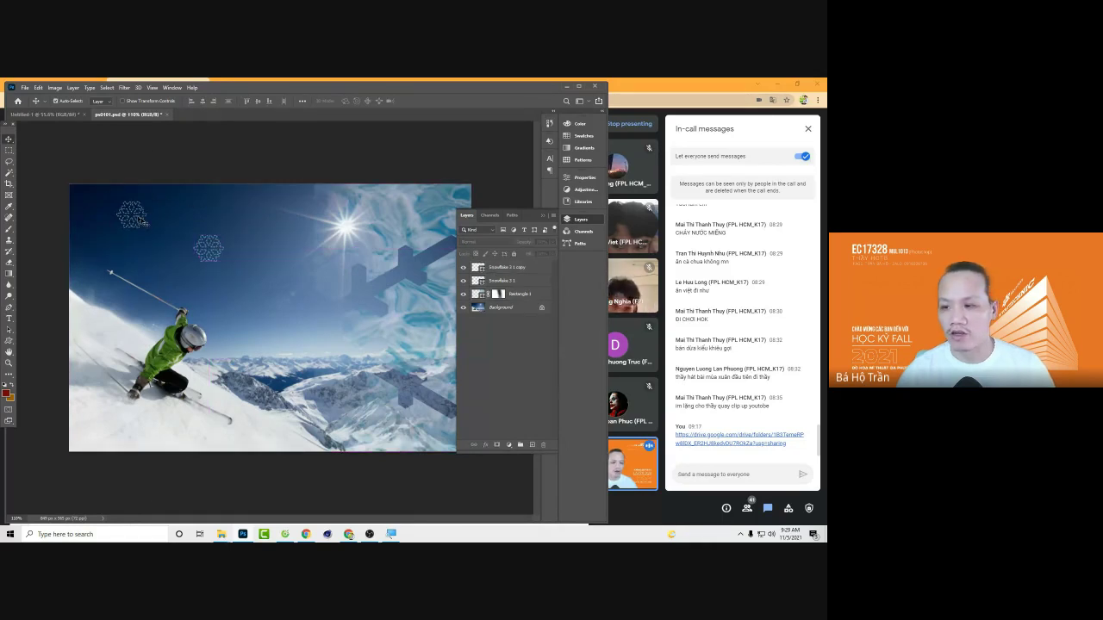
{"action": "left_click", "coordinate": [518, 285]}
{"action": "key", "text": "ctrl+t"}
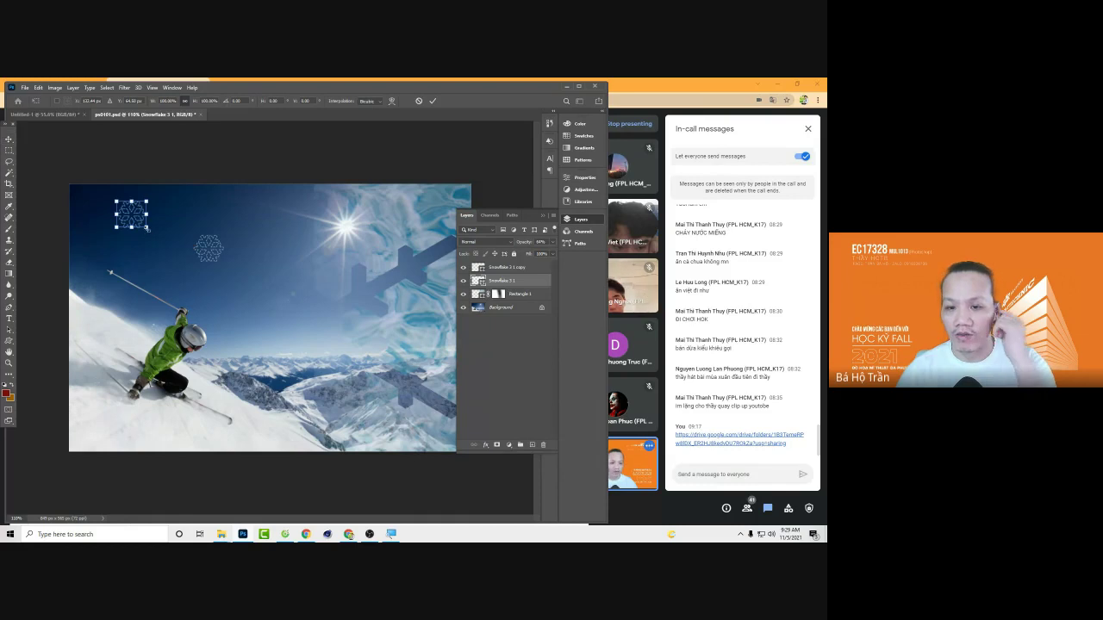
{"action": "left_click_drag", "start_coordinate": [148, 230], "coordinate": [137, 222]}
{"action": "key", "text": "Return"}
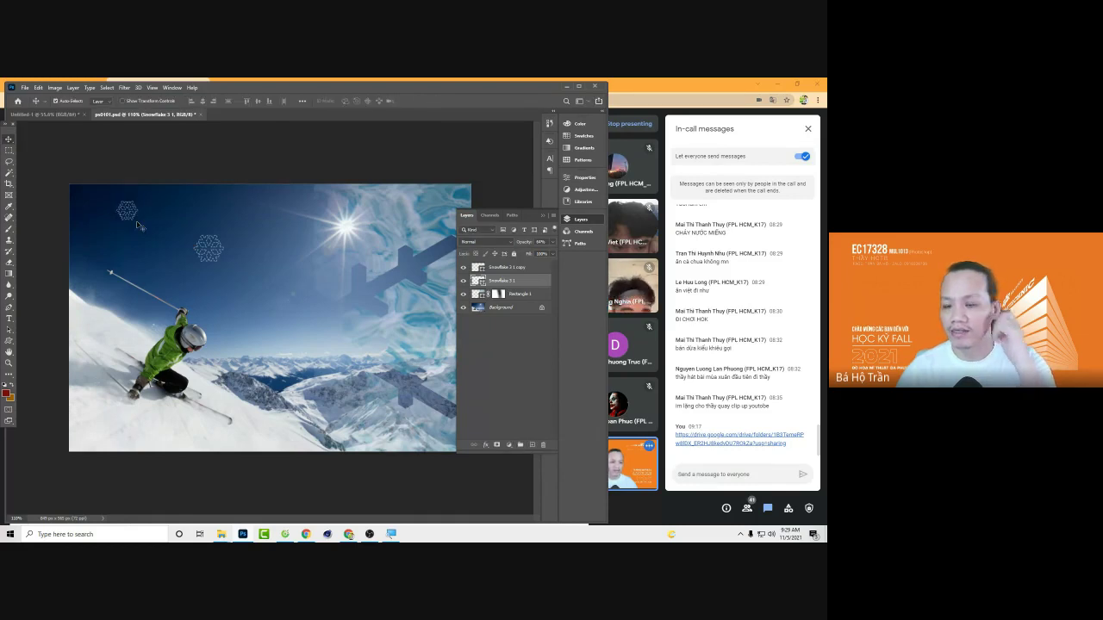
Step: Duplicate the snowflake again, move the copy down beside the skier and resize it
{"action": "left_click", "coordinate": [499, 269]}
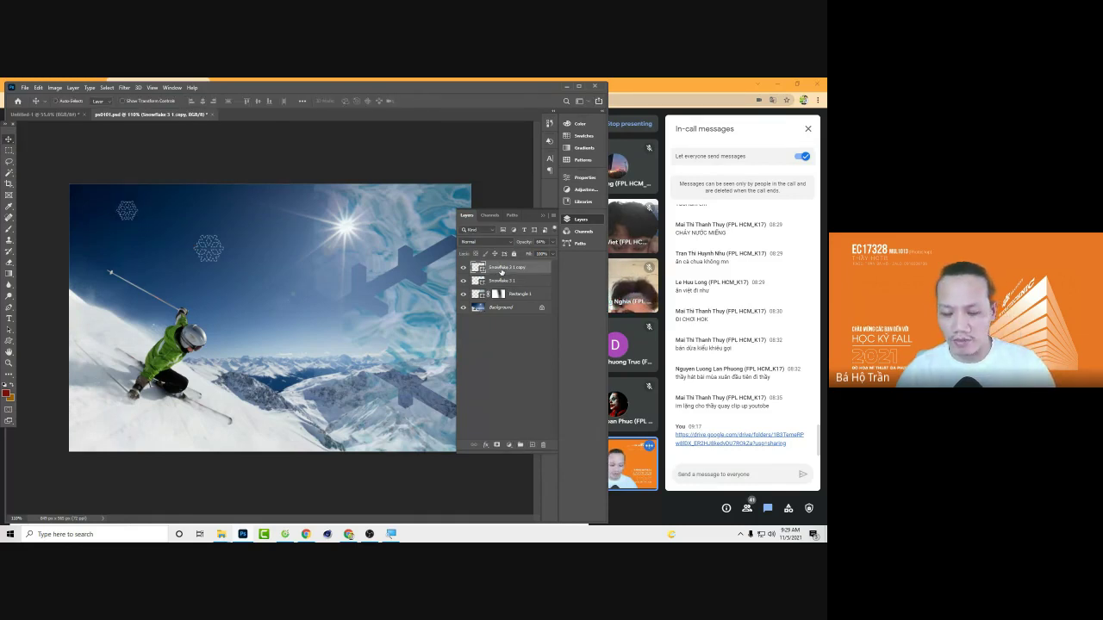
{"action": "key", "text": "ctrl+j"}
{"action": "left_click_drag", "start_coordinate": [221, 250], "coordinate": [226, 252]}
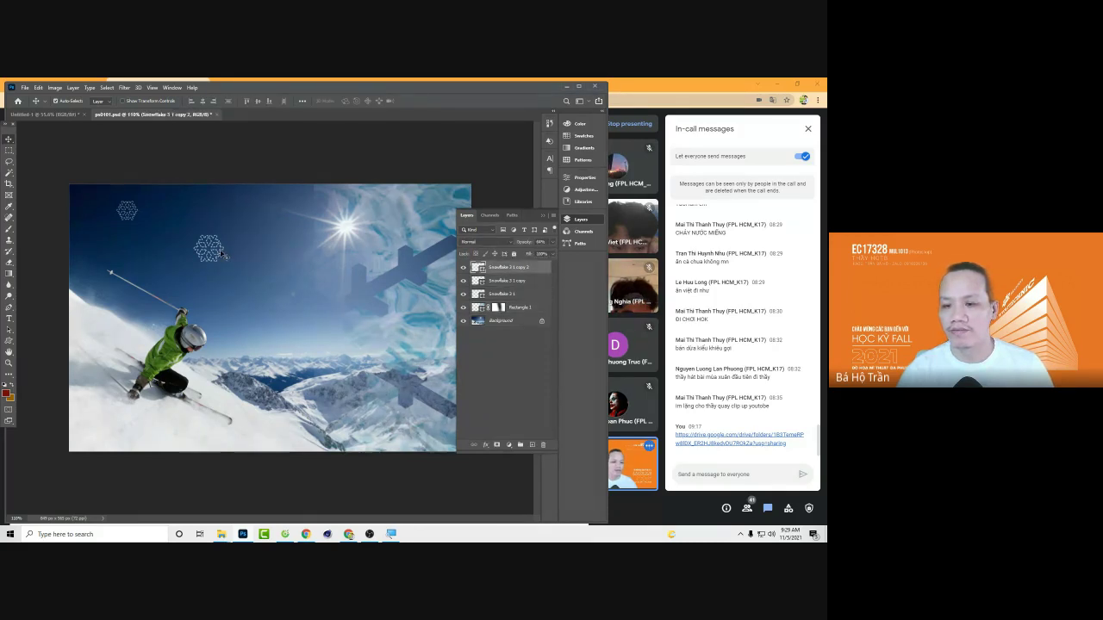
{"action": "left_click", "coordinate": [223, 252]}
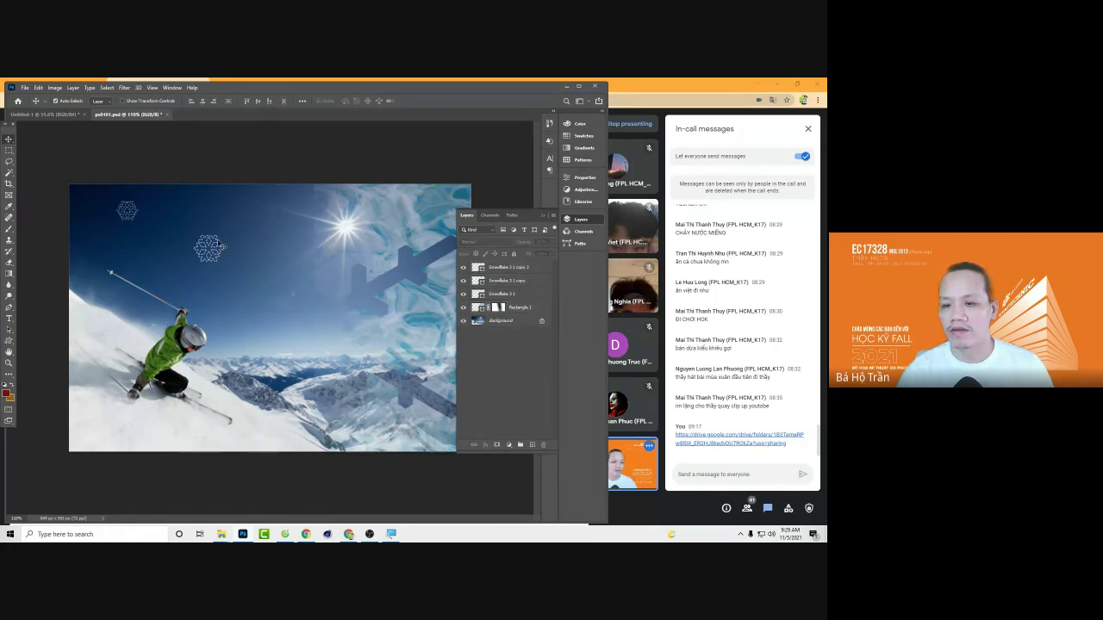
{"action": "left_click", "coordinate": [509, 268]}
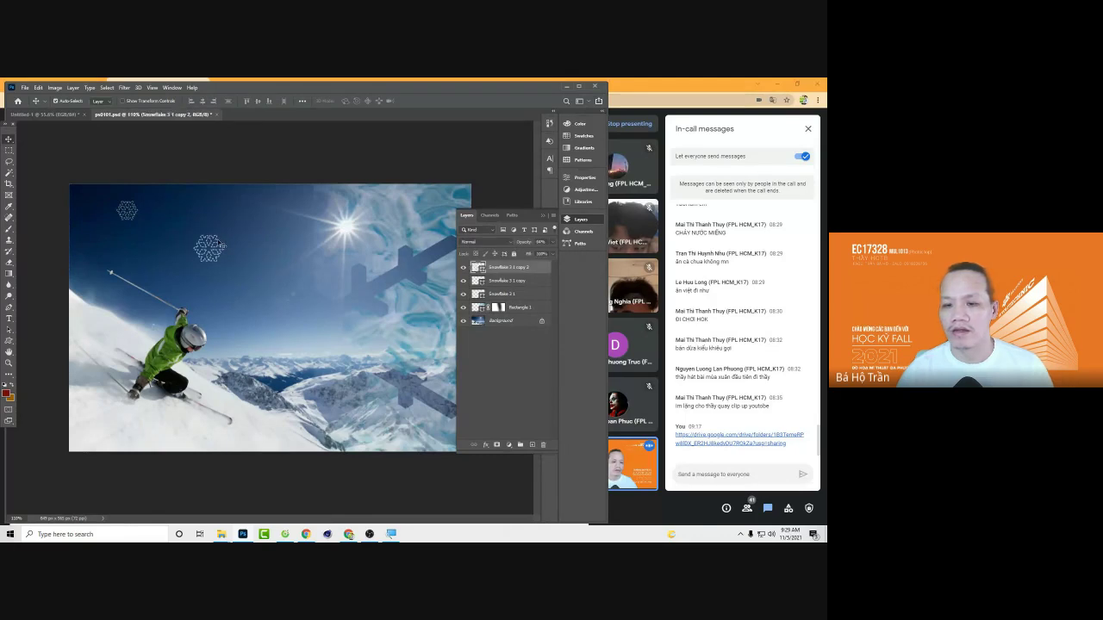
{"action": "left_click_drag", "start_coordinate": [220, 248], "coordinate": [265, 326]}
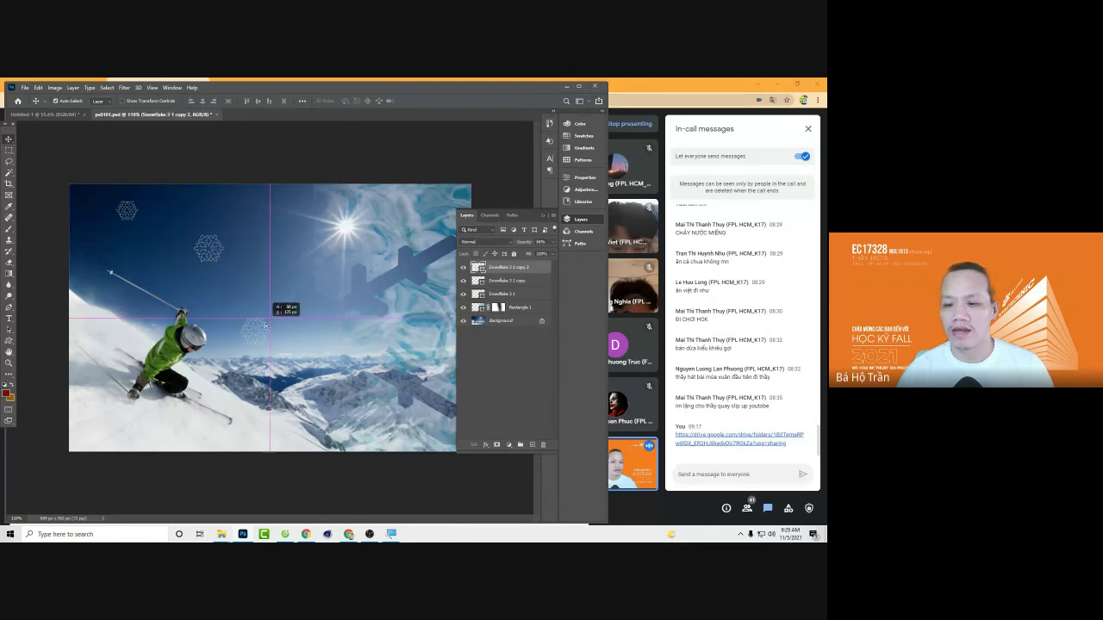
{"action": "left_click_drag", "start_coordinate": [265, 327], "coordinate": [293, 291]}
{"action": "key", "text": "ctrl+t"}
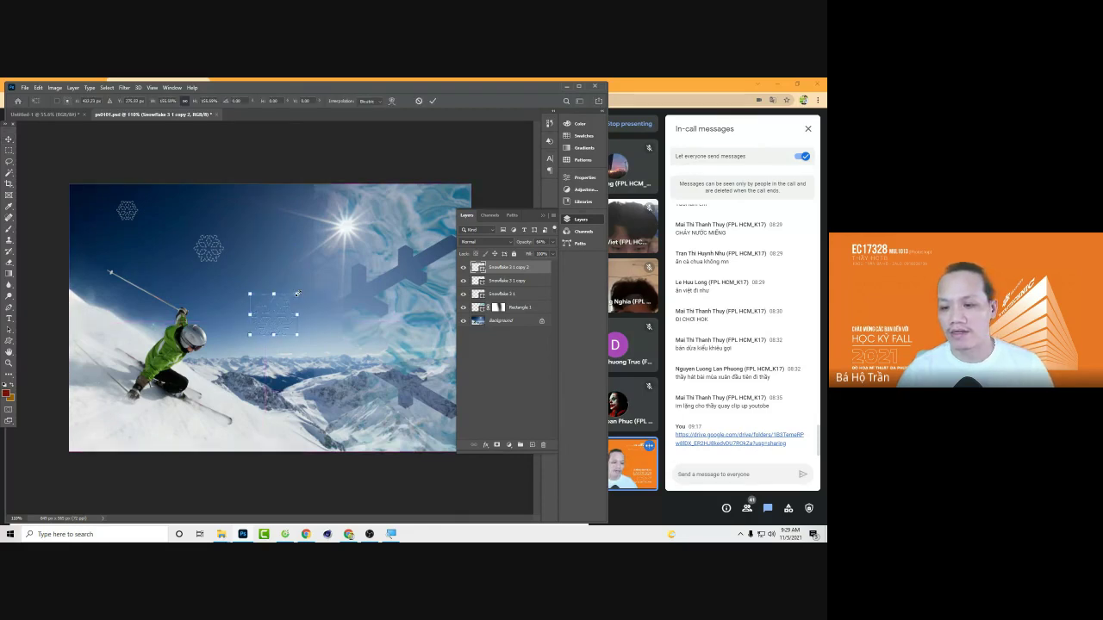
{"action": "key", "text": "Return"}
Step: Lower the opacity of the new snowflake copy
{"action": "left_click", "coordinate": [554, 243]}
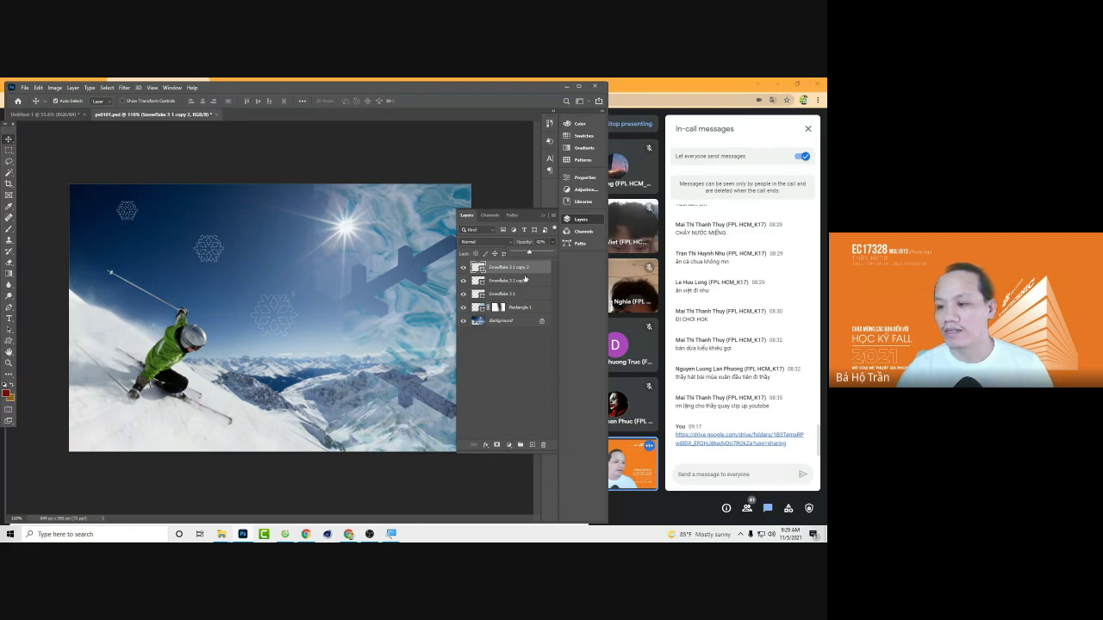
{"action": "left_click", "coordinate": [525, 278]}
{"action": "left_click", "coordinate": [555, 244]}
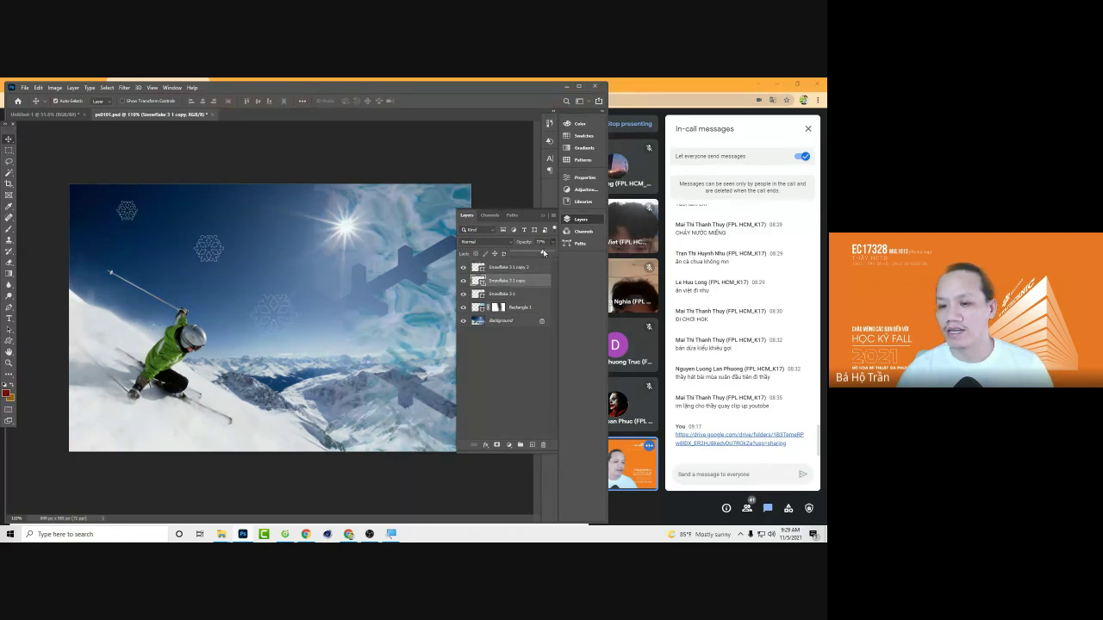
Step: Alt-drag another snowflake copy to the left, placing it near the ski pole's tip
{"action": "left_click", "coordinate": [522, 294]}
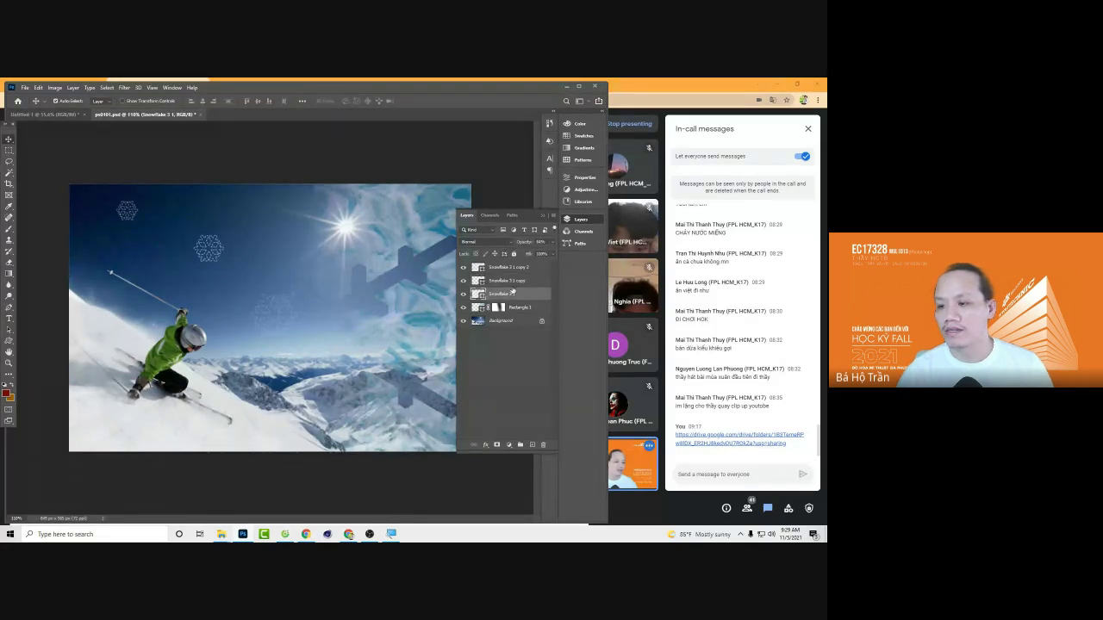
{"action": "left_click_drag", "start_coordinate": [208, 249], "coordinate": [112, 269]}
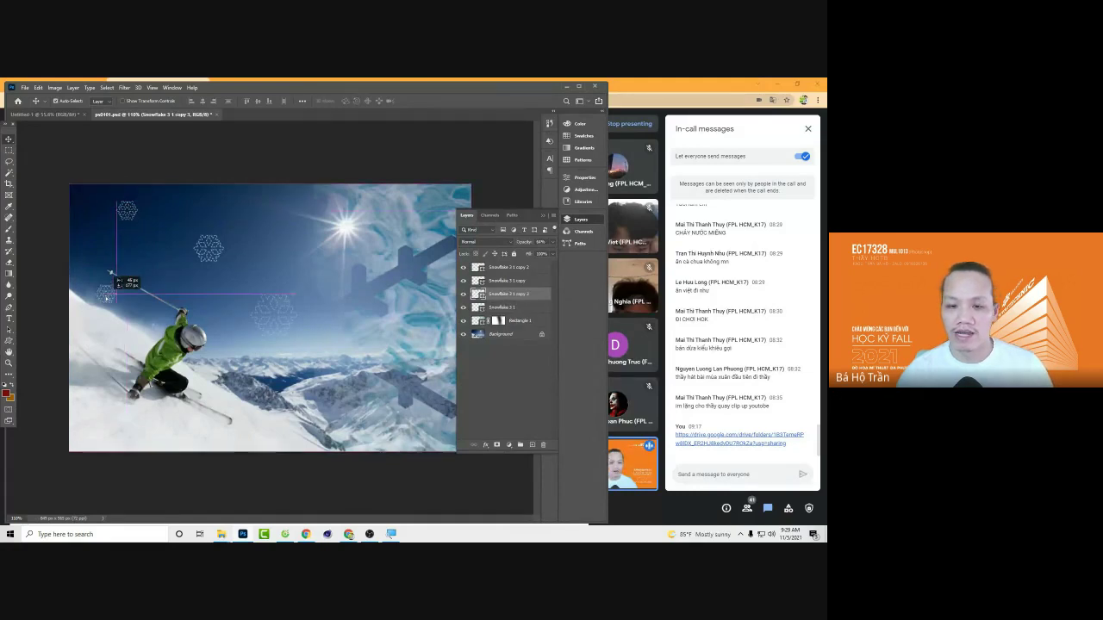
{"action": "left_click_drag", "start_coordinate": [112, 270], "coordinate": [92, 290]}
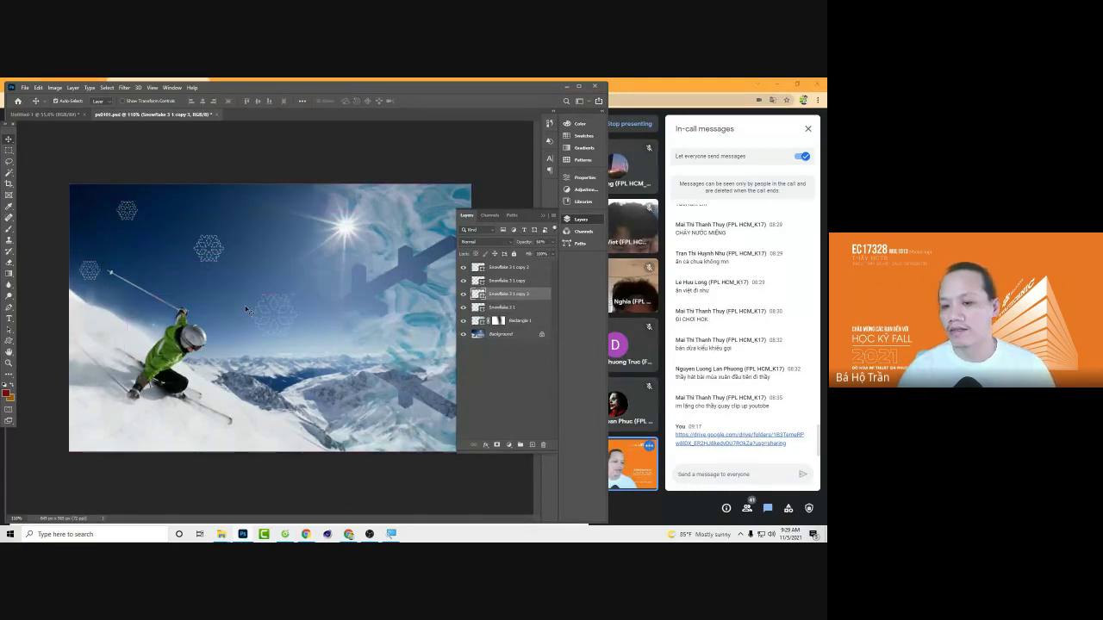
{"action": "key", "text": "alt+Tab"}
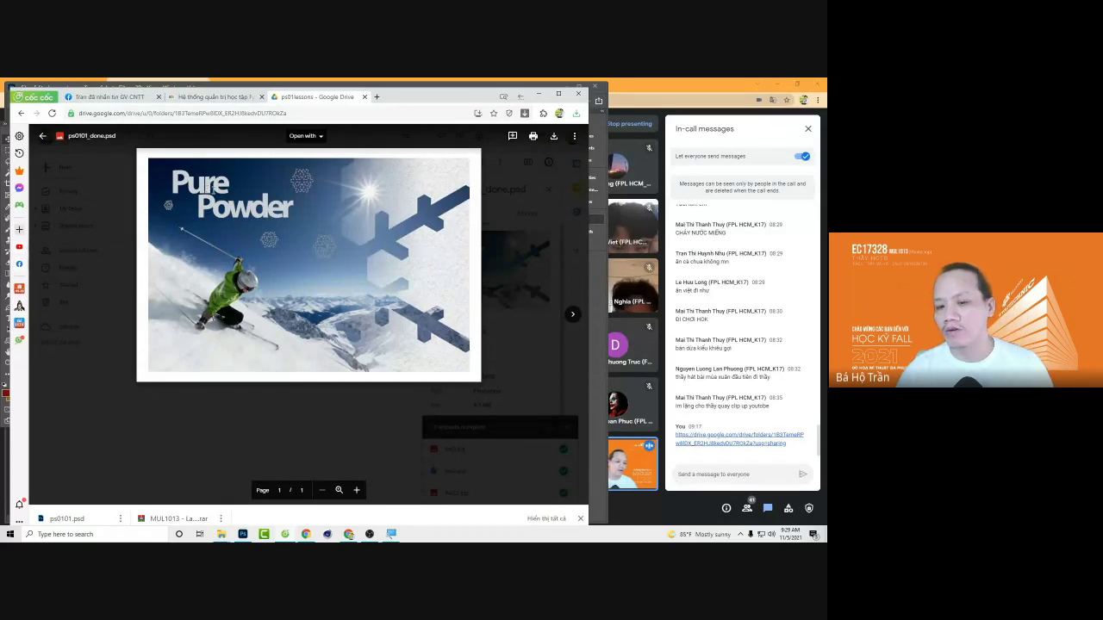
{"action": "left_click", "coordinate": [572, 315]}
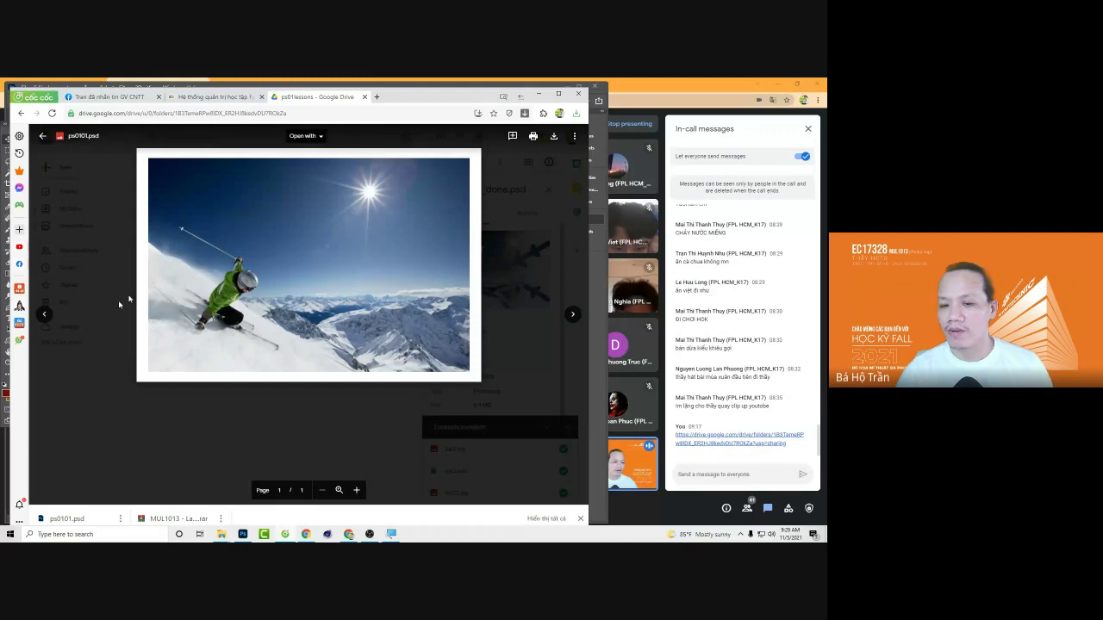
{"action": "left_click", "coordinate": [44, 314]}
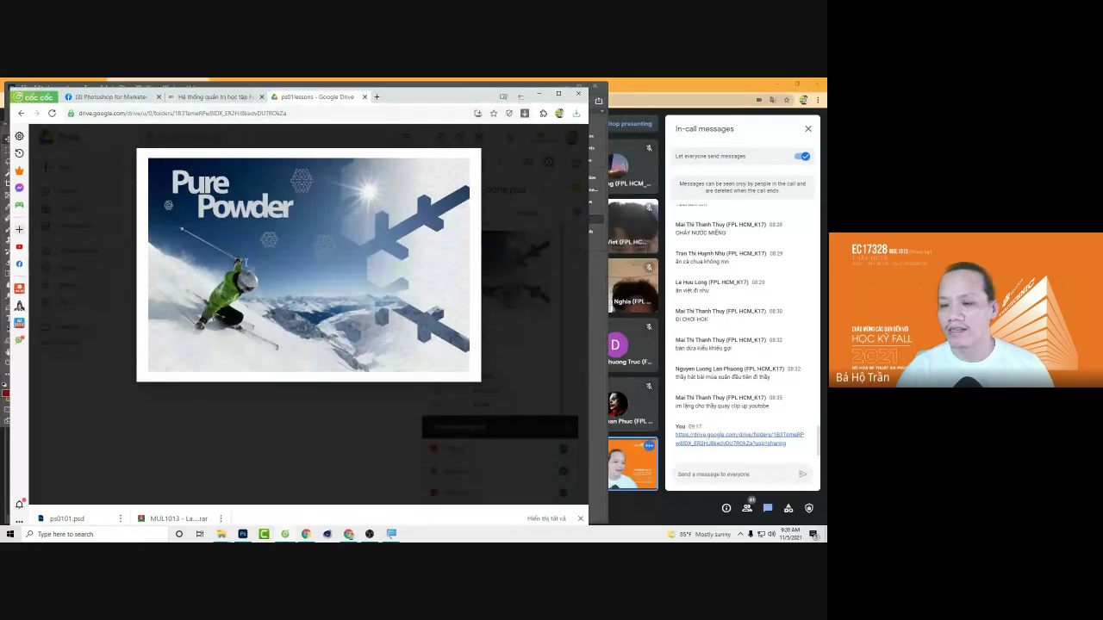
{"action": "key", "text": "alt+Tab"}
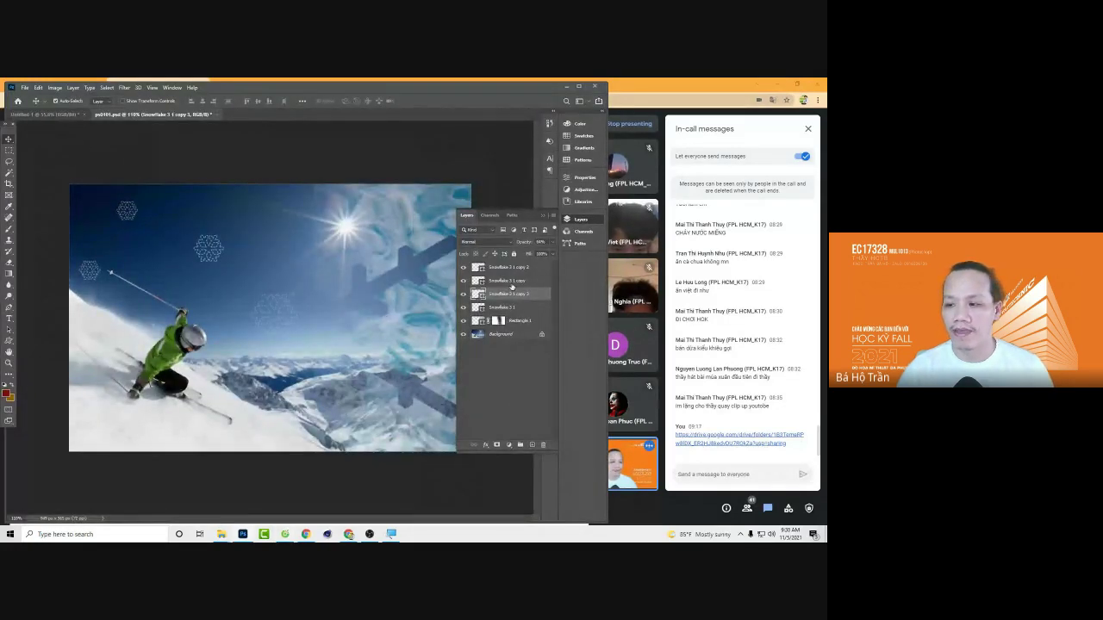
Step: Add a new Layer 1 above the snowflakes and pick a soft round brush
{"action": "left_click", "coordinate": [513, 270]}
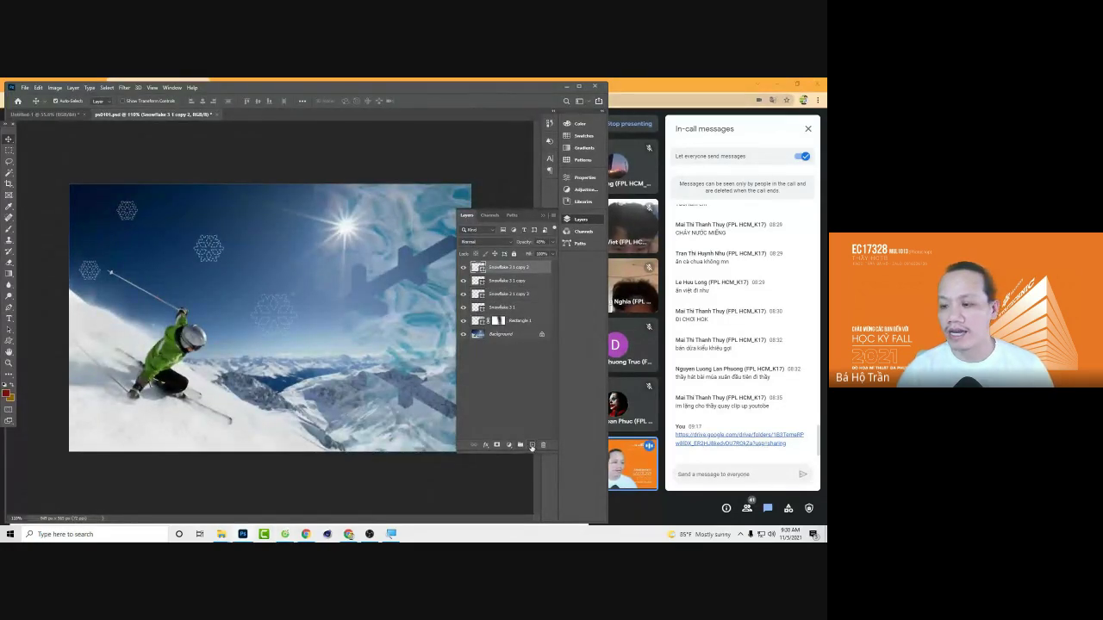
{"action": "left_click", "coordinate": [532, 444]}
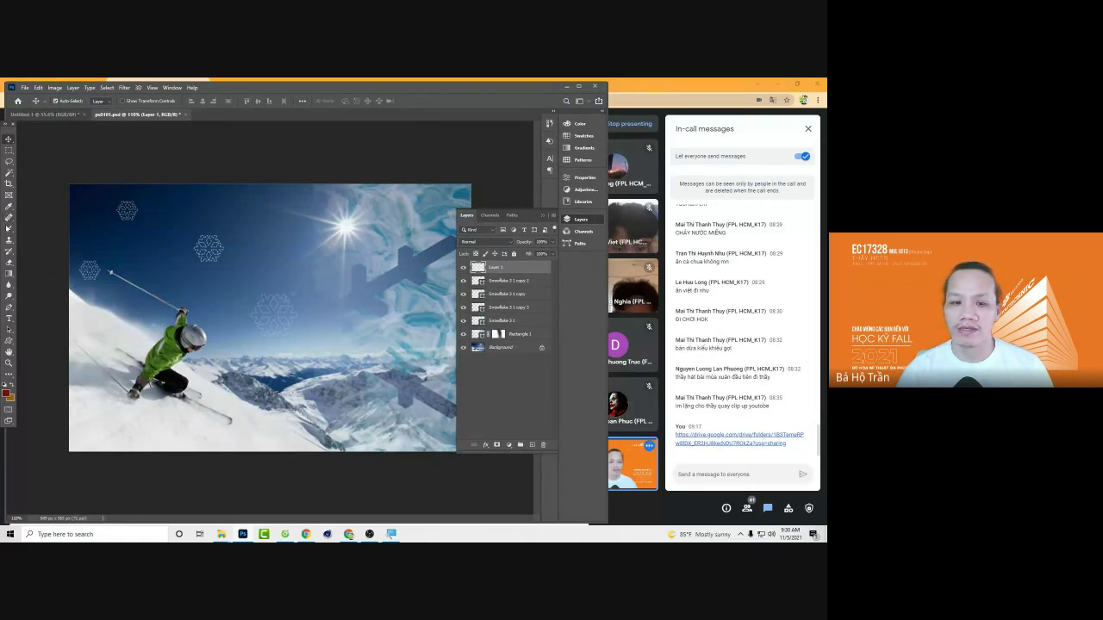
{"action": "left_click", "coordinate": [9, 228]}
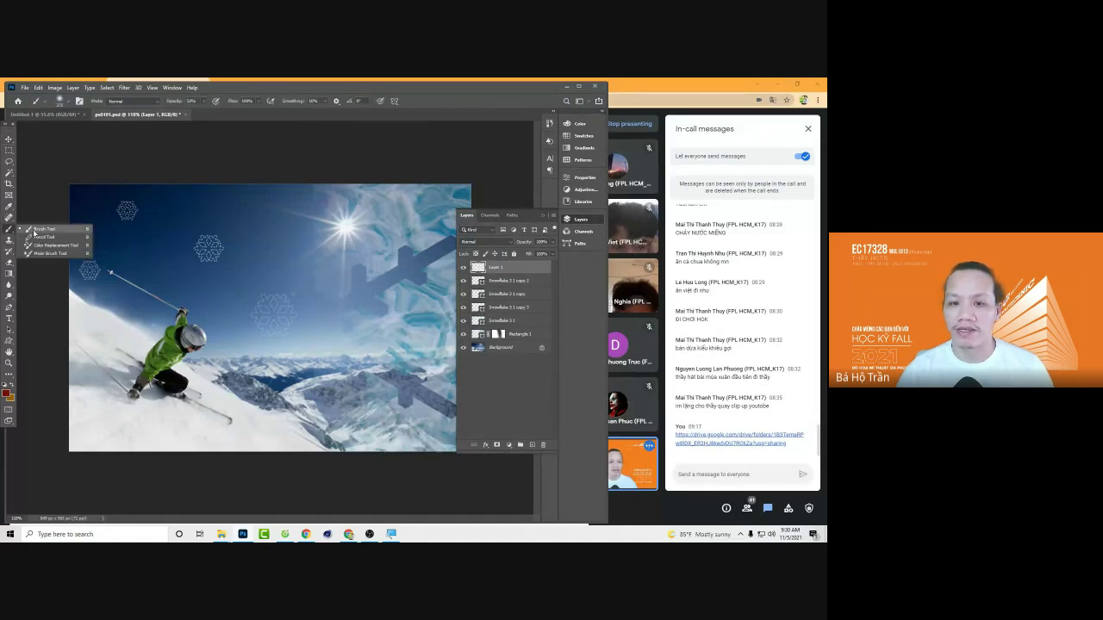
{"action": "left_click", "coordinate": [39, 229]}
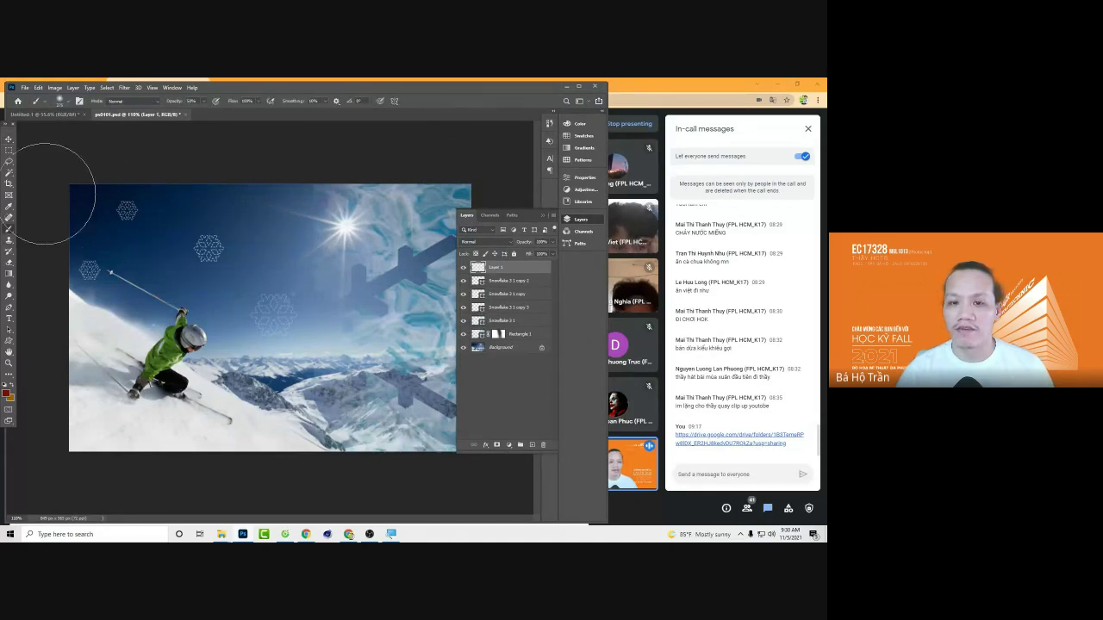
{"action": "right_click", "coordinate": [243, 254]}
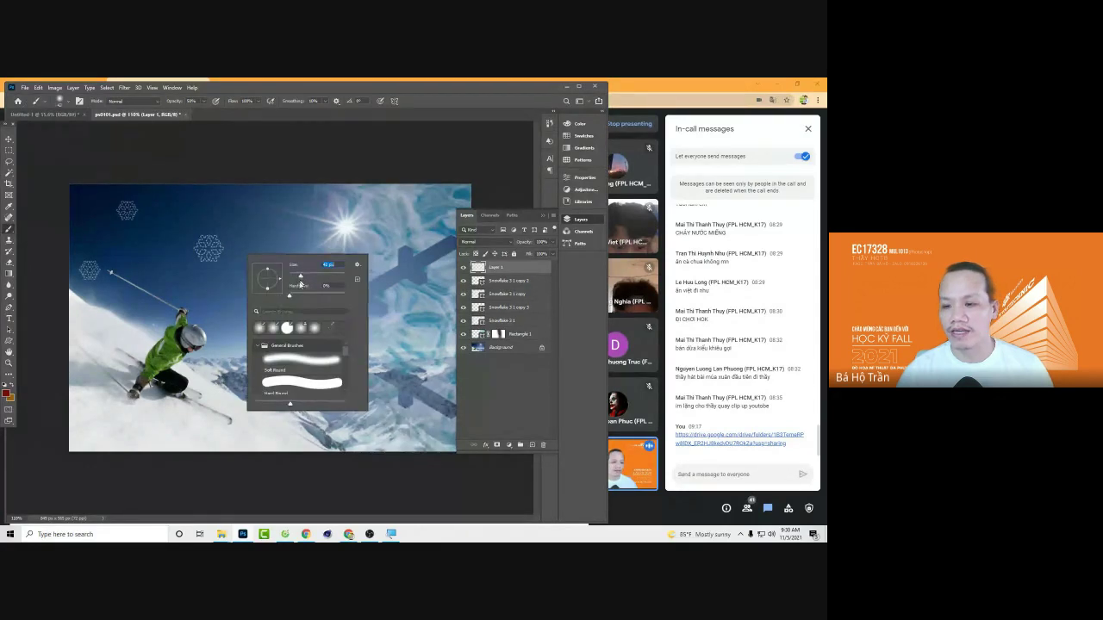
{"action": "left_click", "coordinate": [172, 284]}
Step: Test red and white brush strokes in the sky, undo both, then open Brush Settings
{"action": "left_click_drag", "start_coordinate": [176, 286], "coordinate": [130, 252]}
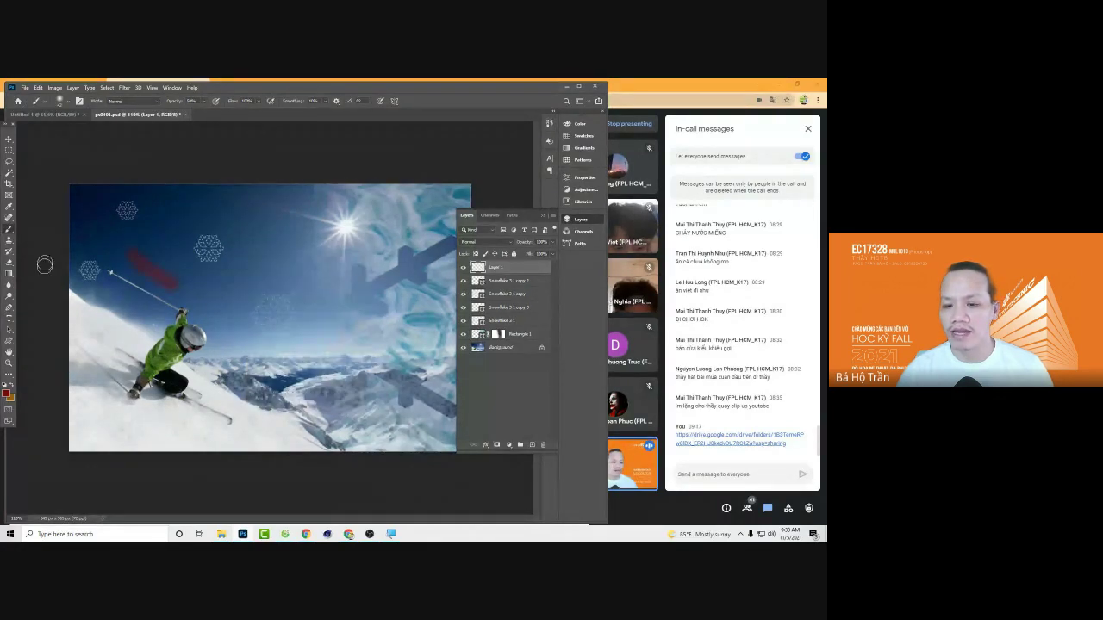
{"action": "key", "text": "ctrl+z"}
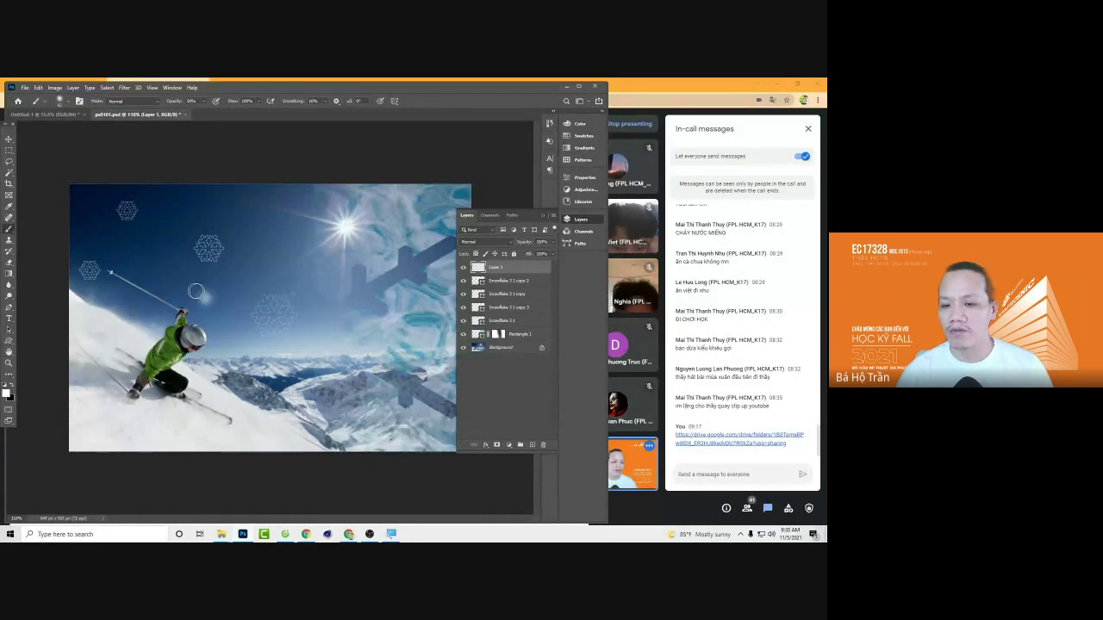
{"action": "left_click_drag", "start_coordinate": [209, 300], "coordinate": [163, 274]}
{"action": "key", "text": "ctrl+z"}
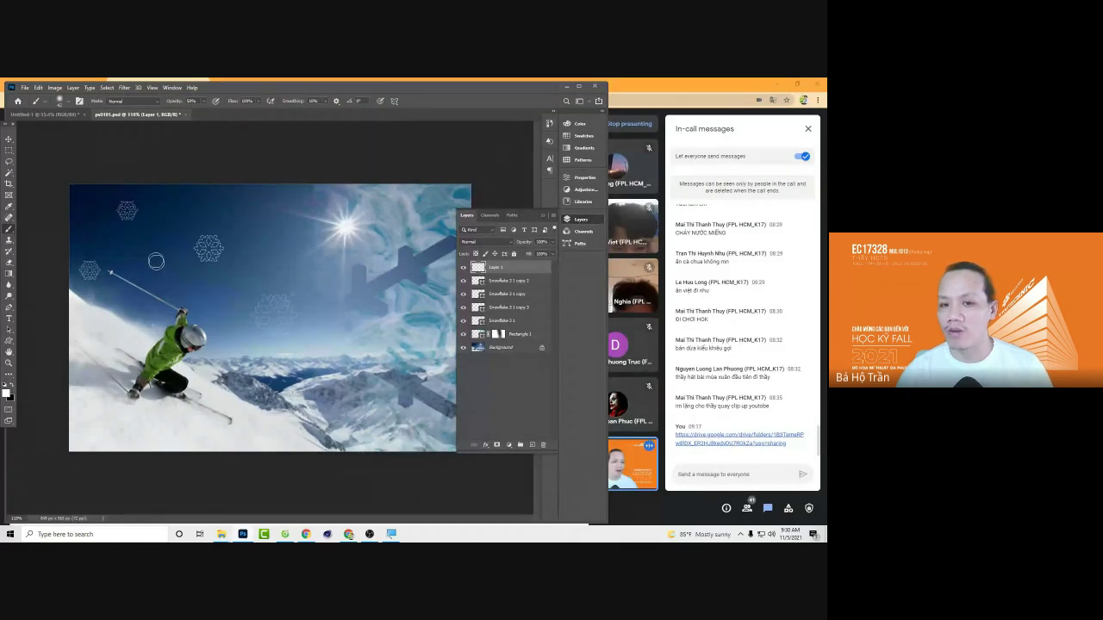
{"action": "left_click", "coordinate": [79, 100]}
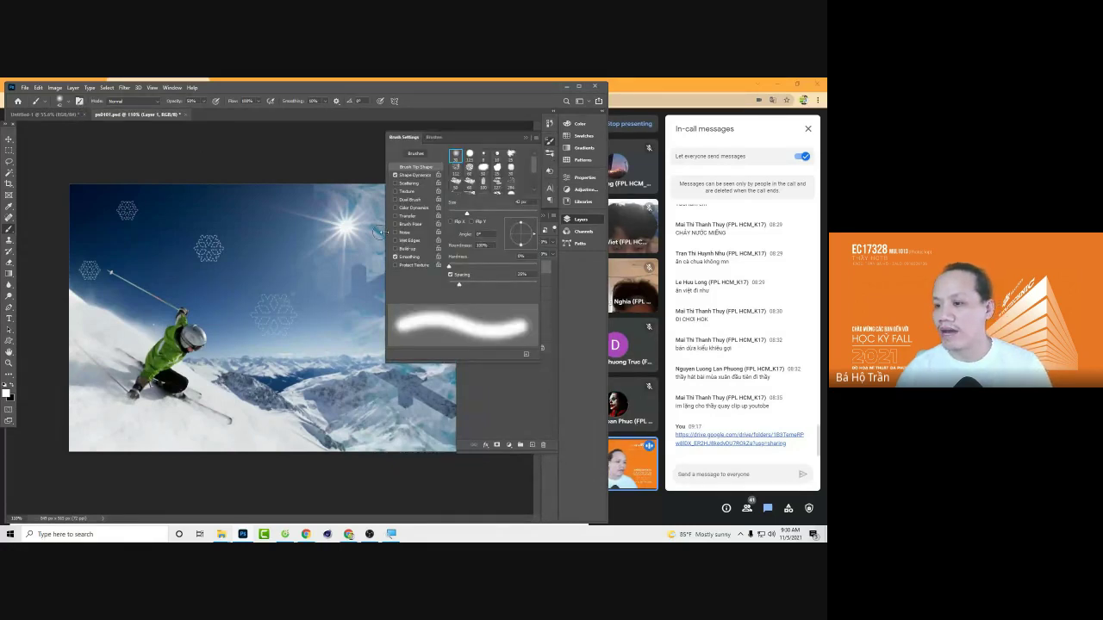
Step: Set brush Scattering to 348% with Count 2, turn Noise off, and view at 100%
{"action": "left_click", "coordinate": [409, 184]}
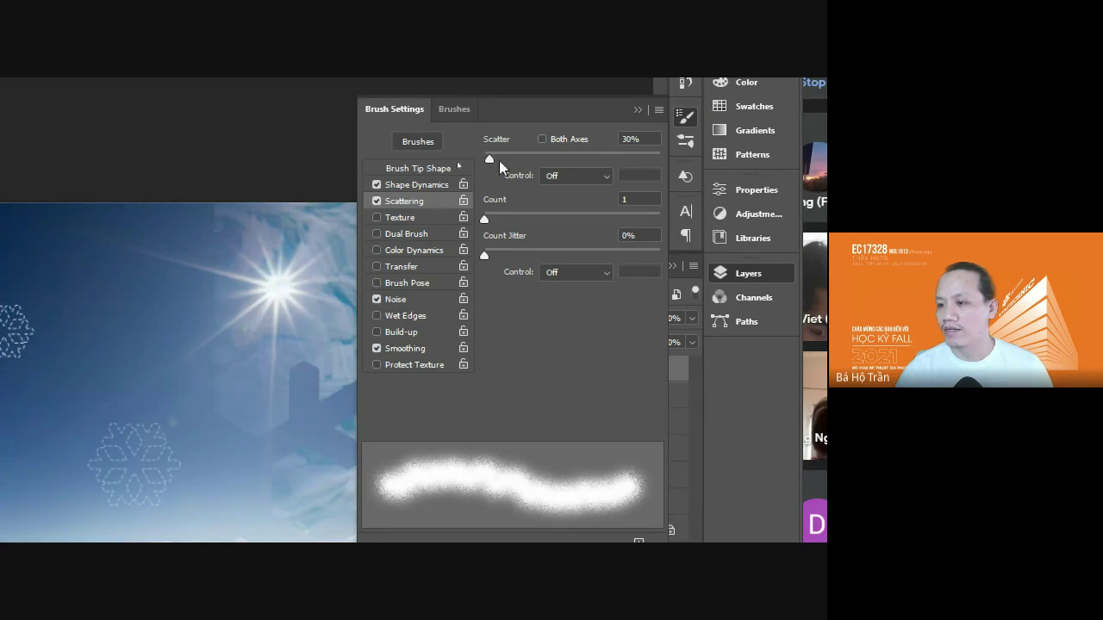
{"action": "left_click_drag", "start_coordinate": [491, 162], "coordinate": [518, 161]}
{"action": "mouse_move", "coordinate": [485, 219]}
{"action": "left_mouse_down"}
{"action": "mouse_move", "coordinate": [511, 221]}
{"action": "mouse_move", "coordinate": [488, 219]}
{"action": "mouse_move", "coordinate": [484, 256]}
{"action": "left_mouse_up"}
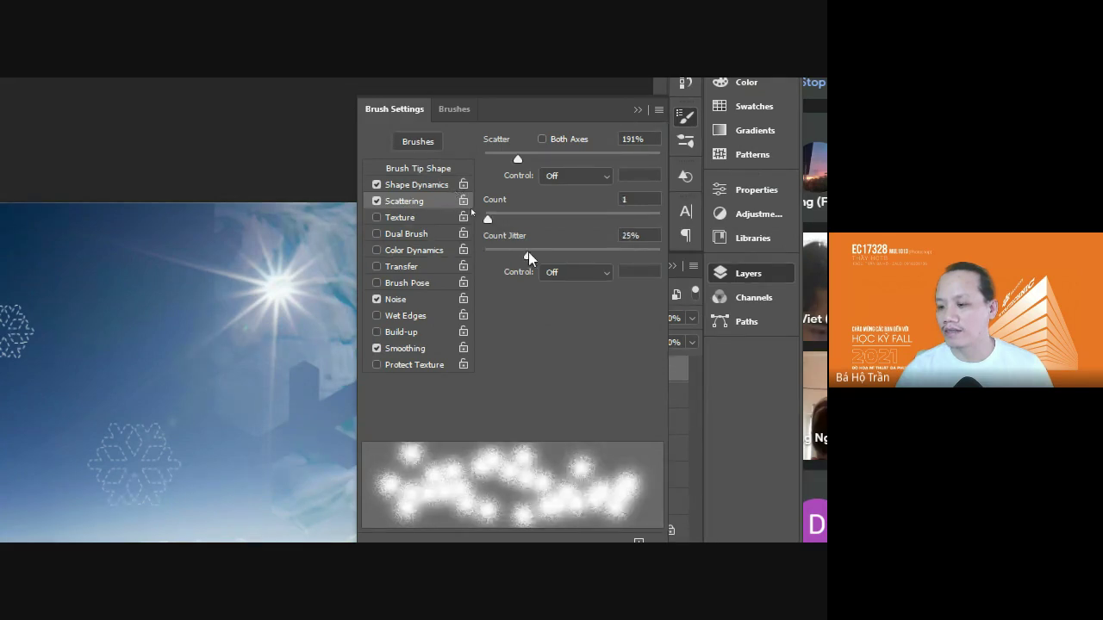
{"action": "left_click", "coordinate": [377, 299]}
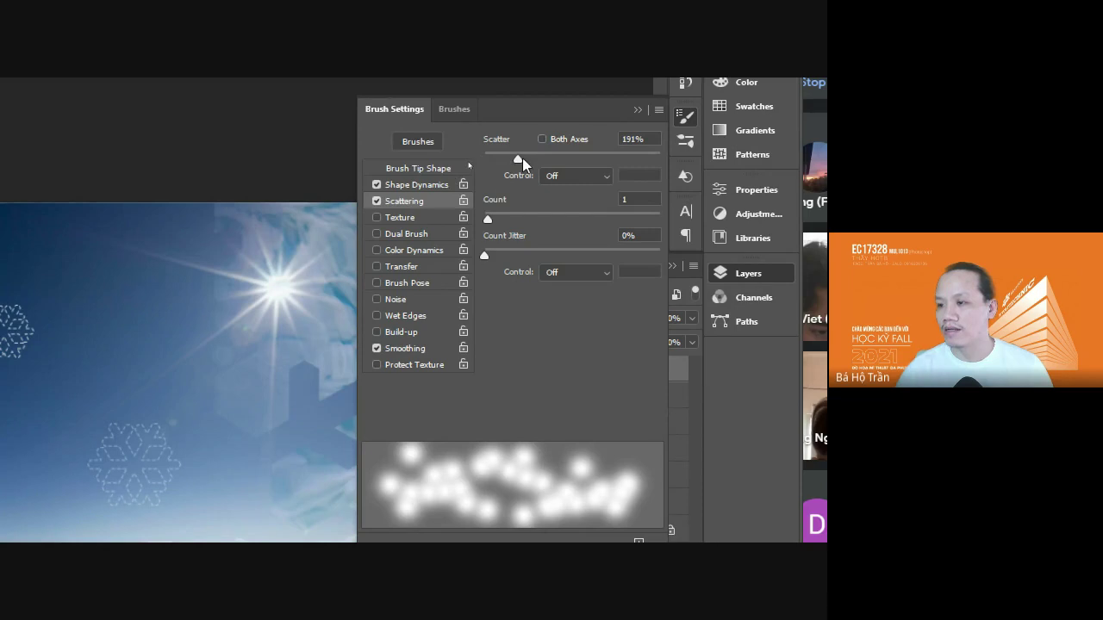
{"action": "left_click_drag", "start_coordinate": [519, 159], "coordinate": [544, 159]}
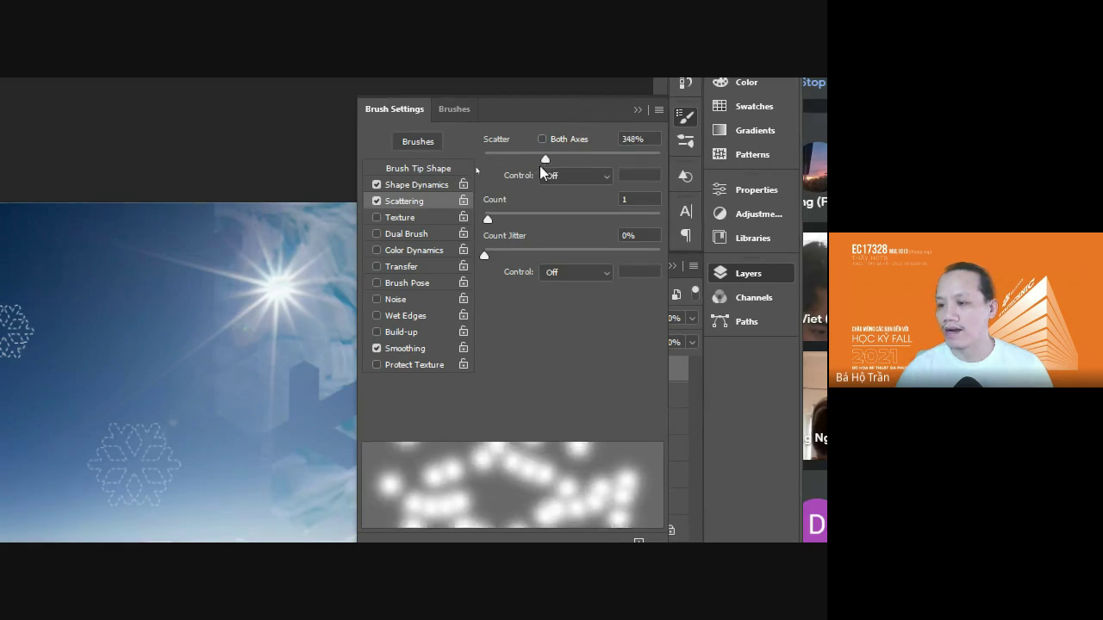
{"action": "mouse_move", "coordinate": [487, 218]}
{"action": "left_mouse_down"}
{"action": "mouse_move", "coordinate": [554, 221]}
{"action": "mouse_move", "coordinate": [493, 222]}
{"action": "left_mouse_up"}
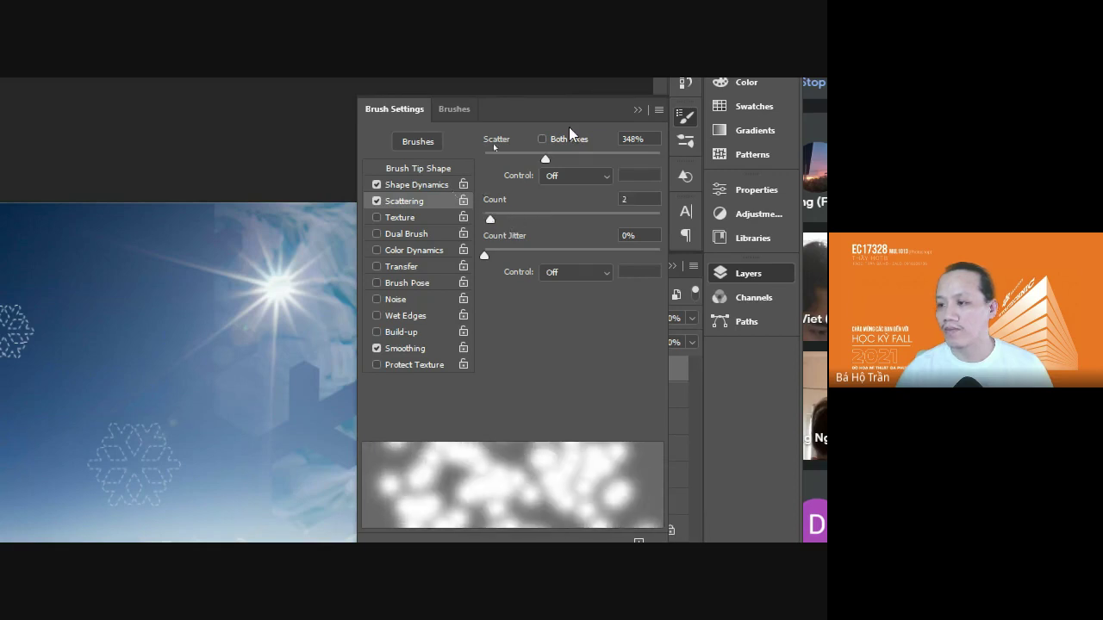
{"action": "left_click", "coordinate": [638, 109]}
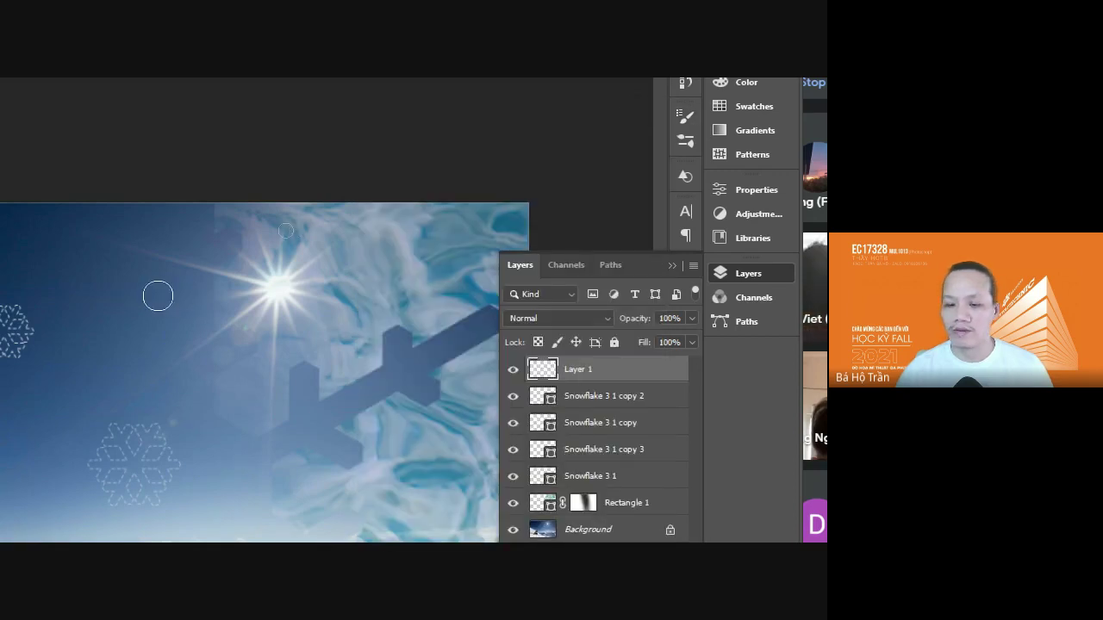
{"action": "scroll", "coordinate": [158, 295], "scroll_direction": "down", "scroll_amount": 2}
{"action": "scroll", "coordinate": [81, 426], "scroll_direction": "down", "scroll_amount": 1}
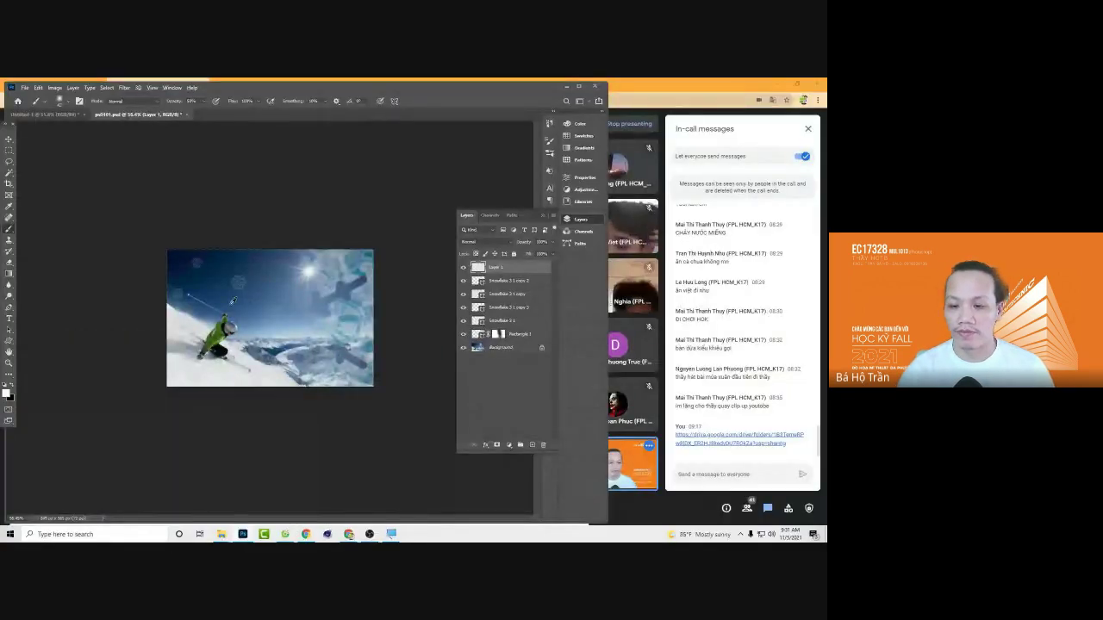
{"action": "key", "text": "ctrl+1"}
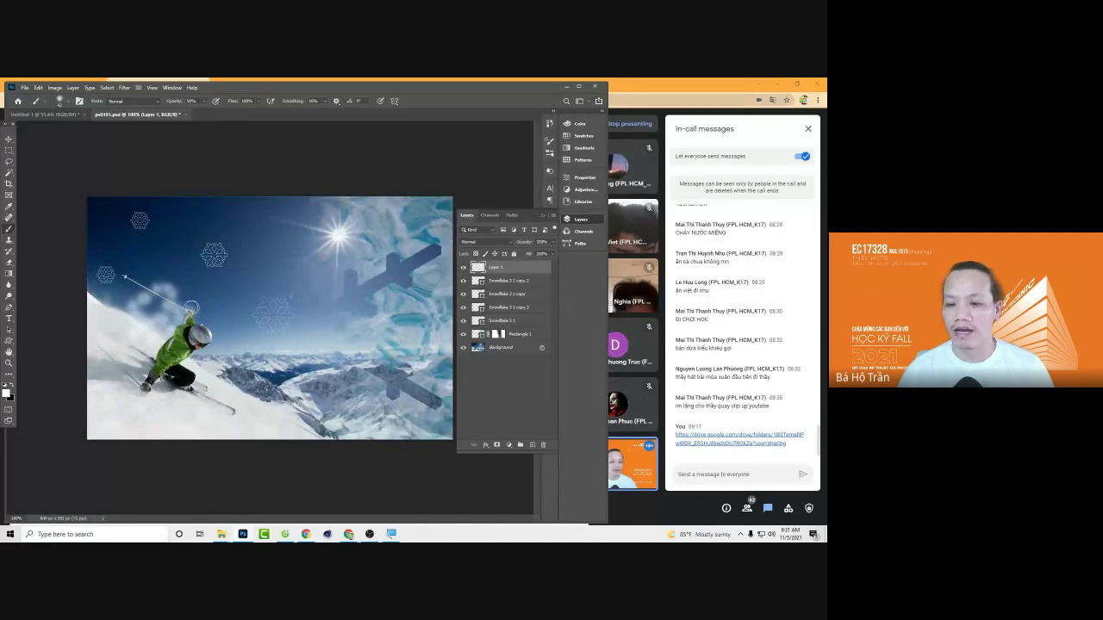
Step: Adjust the brush size, paint scattered snow near the ski pole, then undo the strokes
{"action": "right_click", "coordinate": [265, 284]}
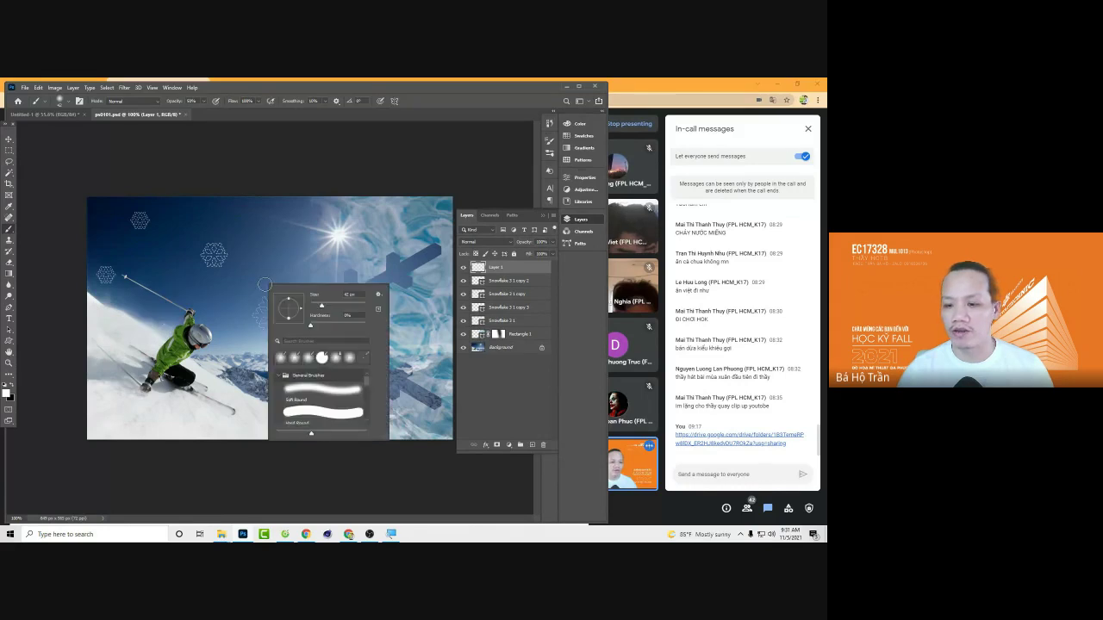
{"action": "key", "text": "Escape"}
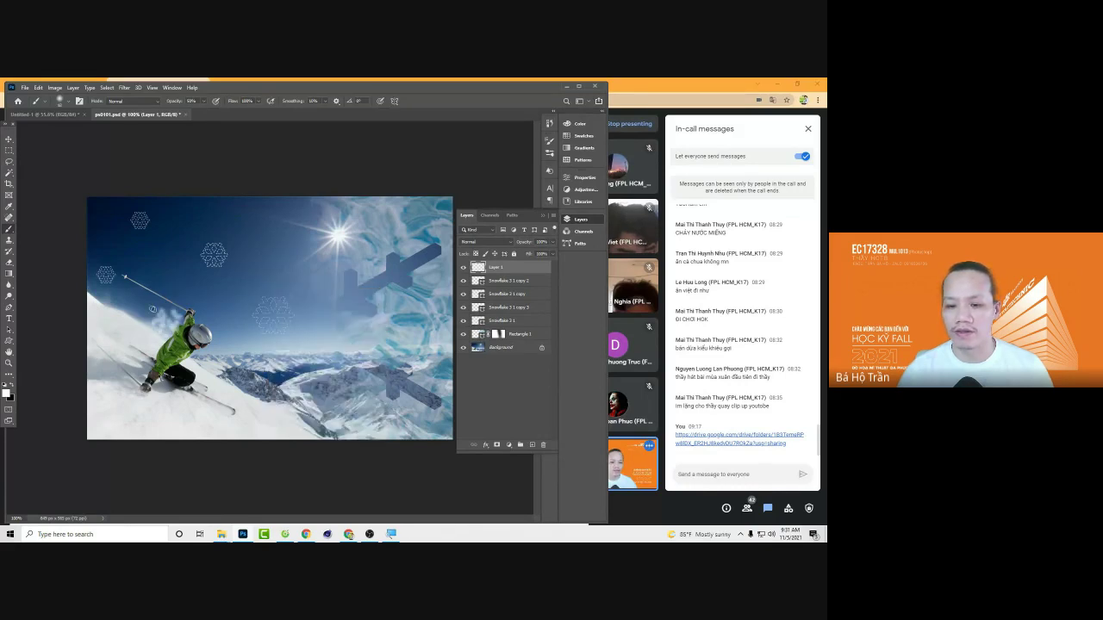
{"action": "right_click", "coordinate": [221, 327]}
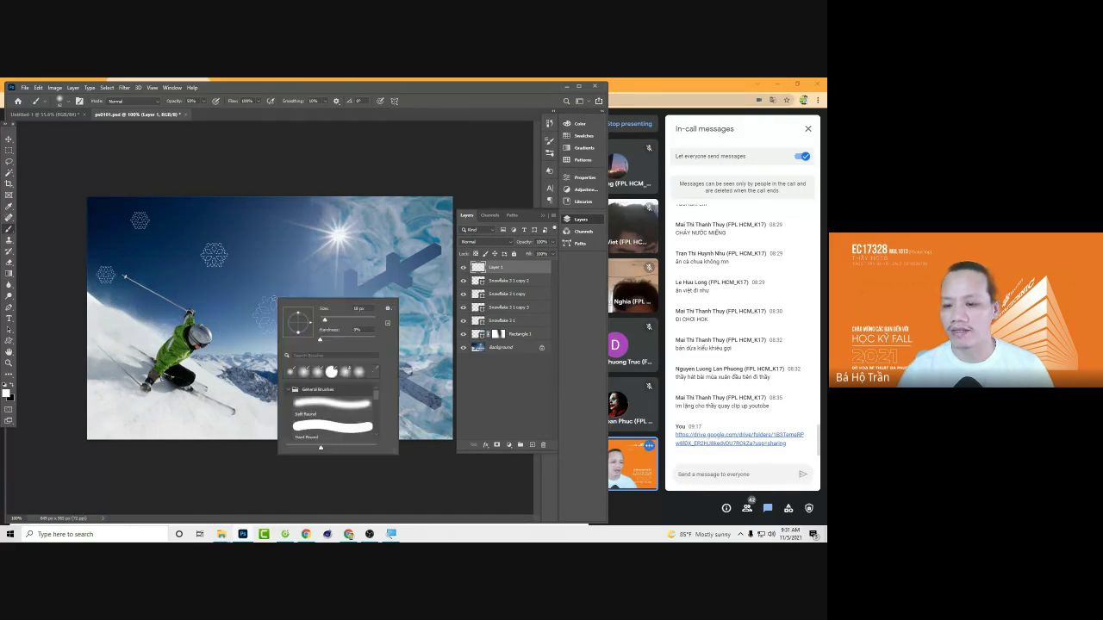
{"action": "key", "text": "Escape"}
{"action": "mouse_move", "coordinate": [155, 318]}
{"action": "left_mouse_down"}
{"action": "mouse_move", "coordinate": [143, 307]}
{"action": "mouse_move", "coordinate": [128, 319]}
{"action": "left_mouse_up"}
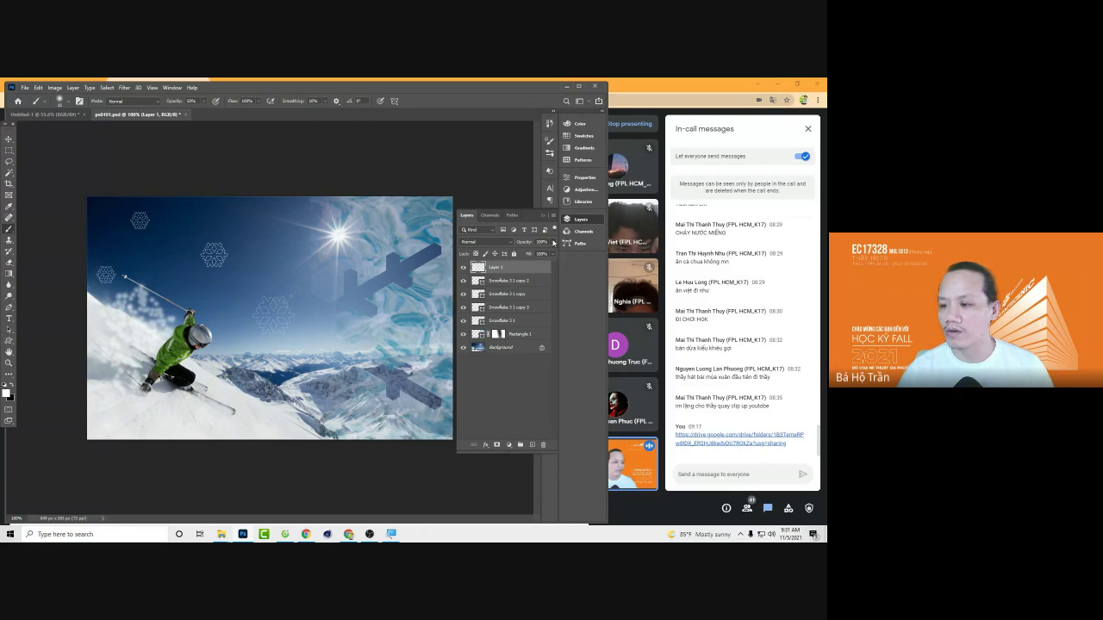
{"action": "key", "text": "ctrl+z"}
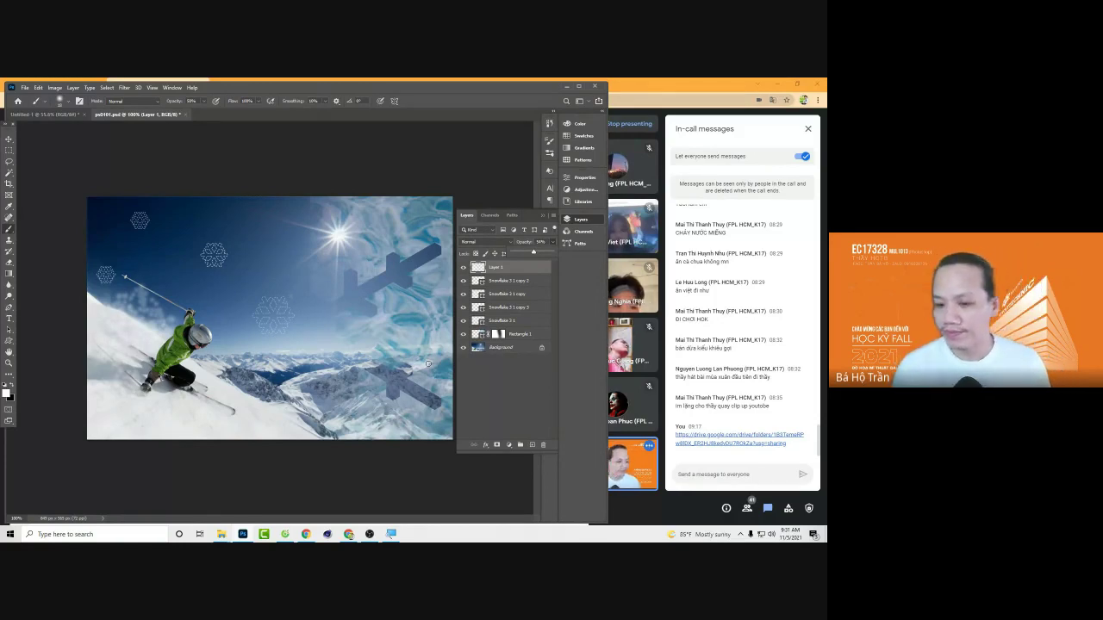
{"action": "key", "text": "ctrl+z"}
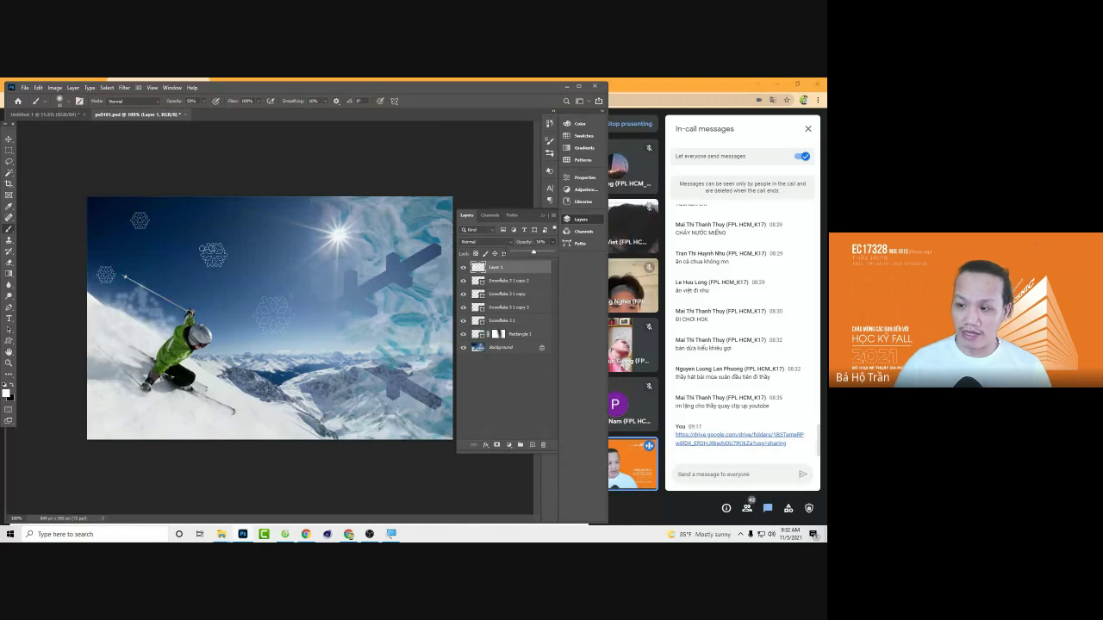
Step: Mask Layer 1, switch to a Soft Round brush without scattering, then bring Google Meet forward
{"action": "left_click", "coordinate": [497, 446]}
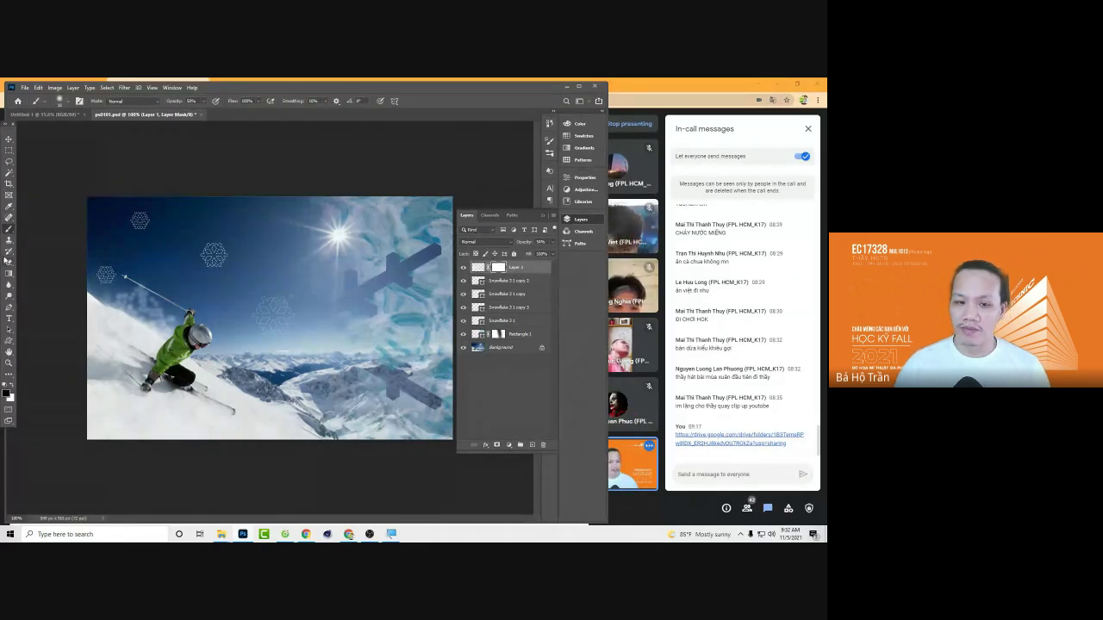
{"action": "left_click", "coordinate": [78, 101]}
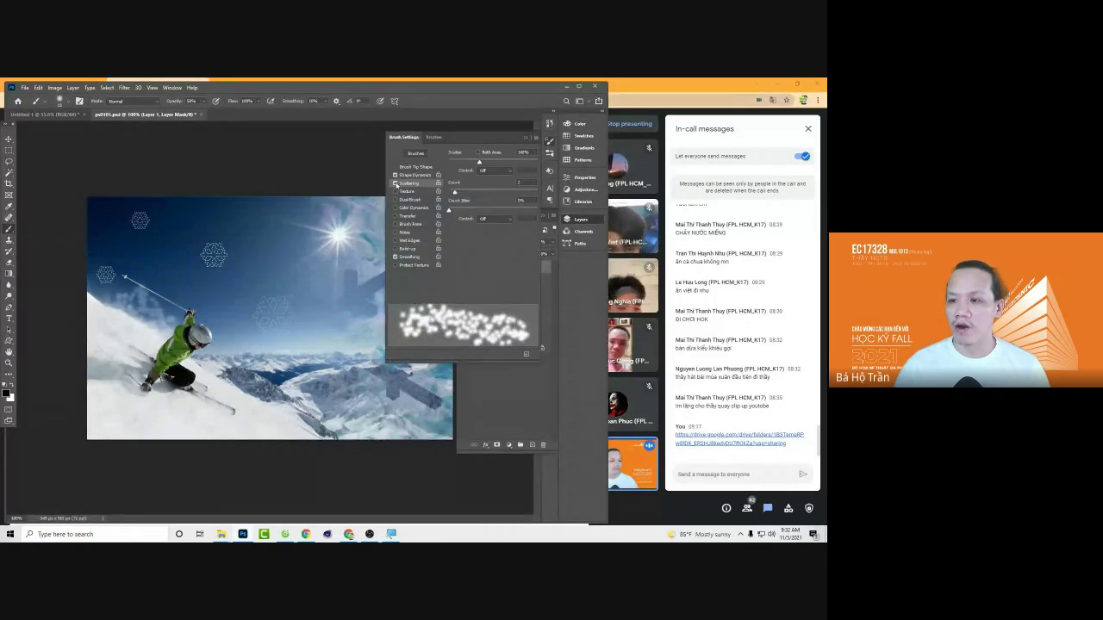
{"action": "left_click", "coordinate": [395, 182]}
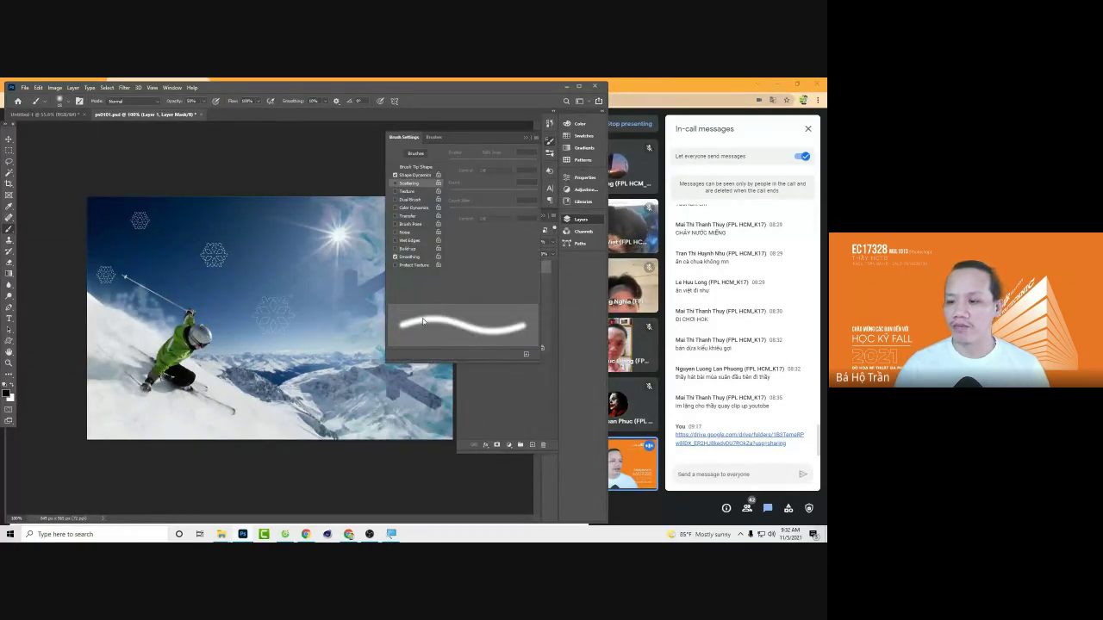
{"action": "right_click", "coordinate": [163, 250]}
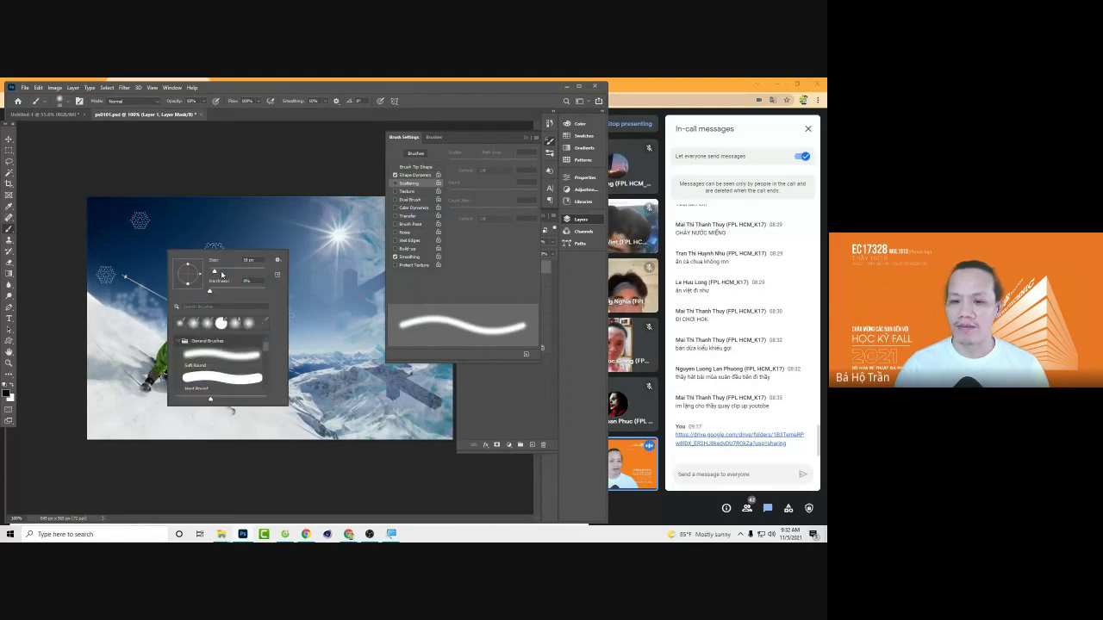
{"action": "left_click", "coordinate": [138, 285]}
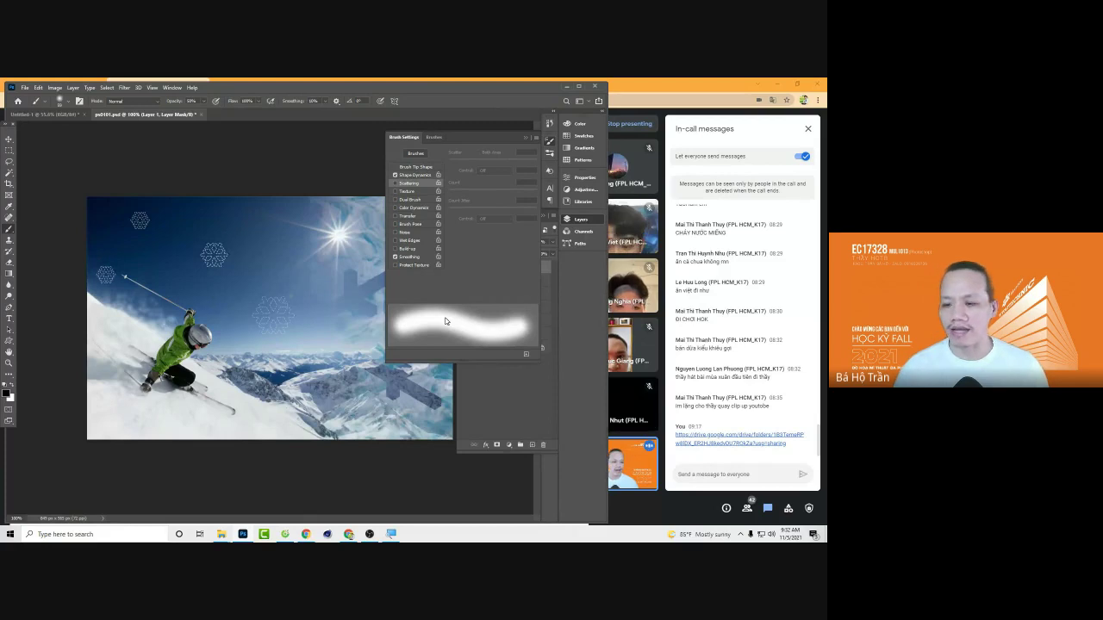
{"action": "left_click", "coordinate": [526, 139]}
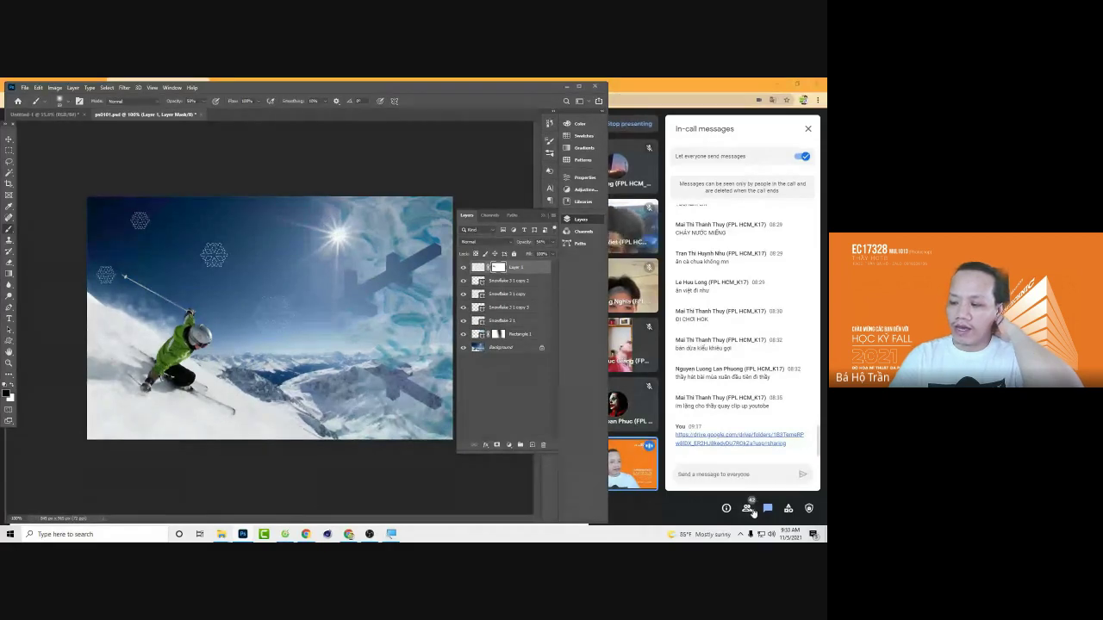
{"action": "left_click", "coordinate": [752, 511]}
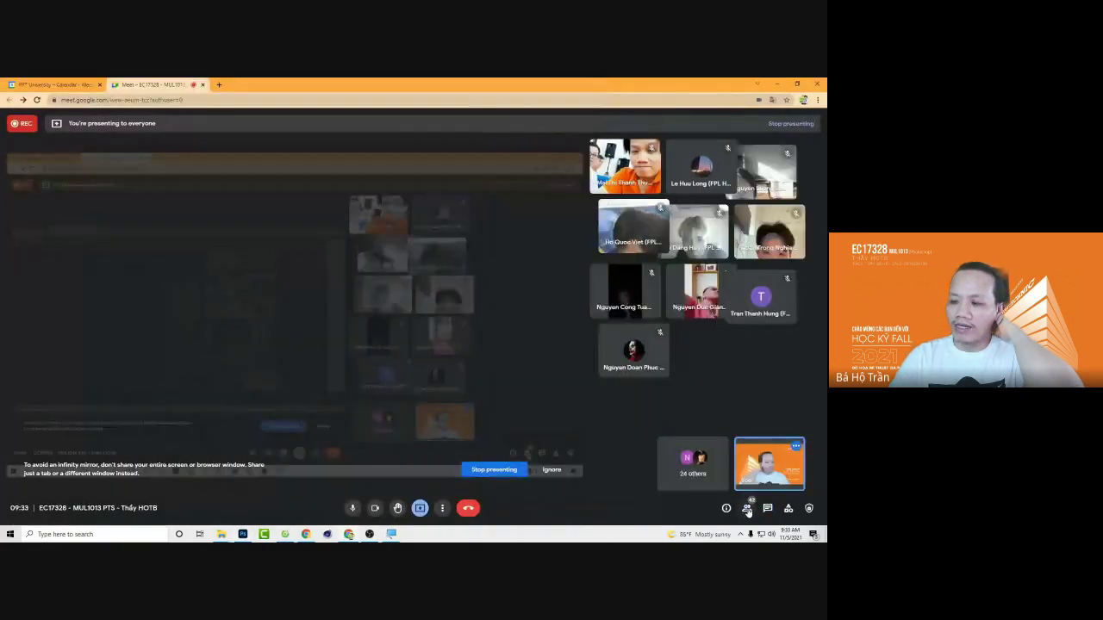